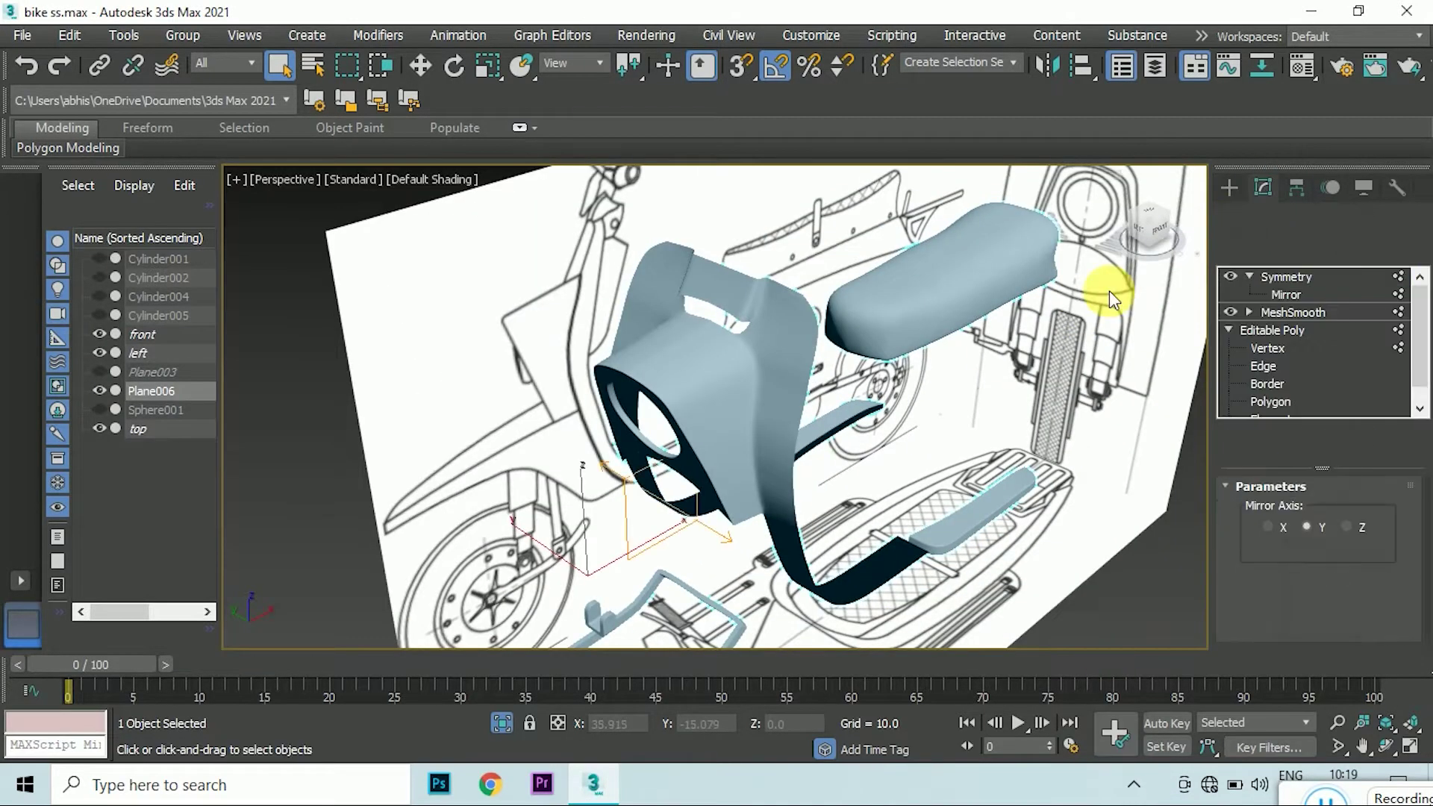
- Select the Plane006 shield mesh and enter its Vertex sub-object level
scroll(741, 324, up, 10)
click(1269, 349)
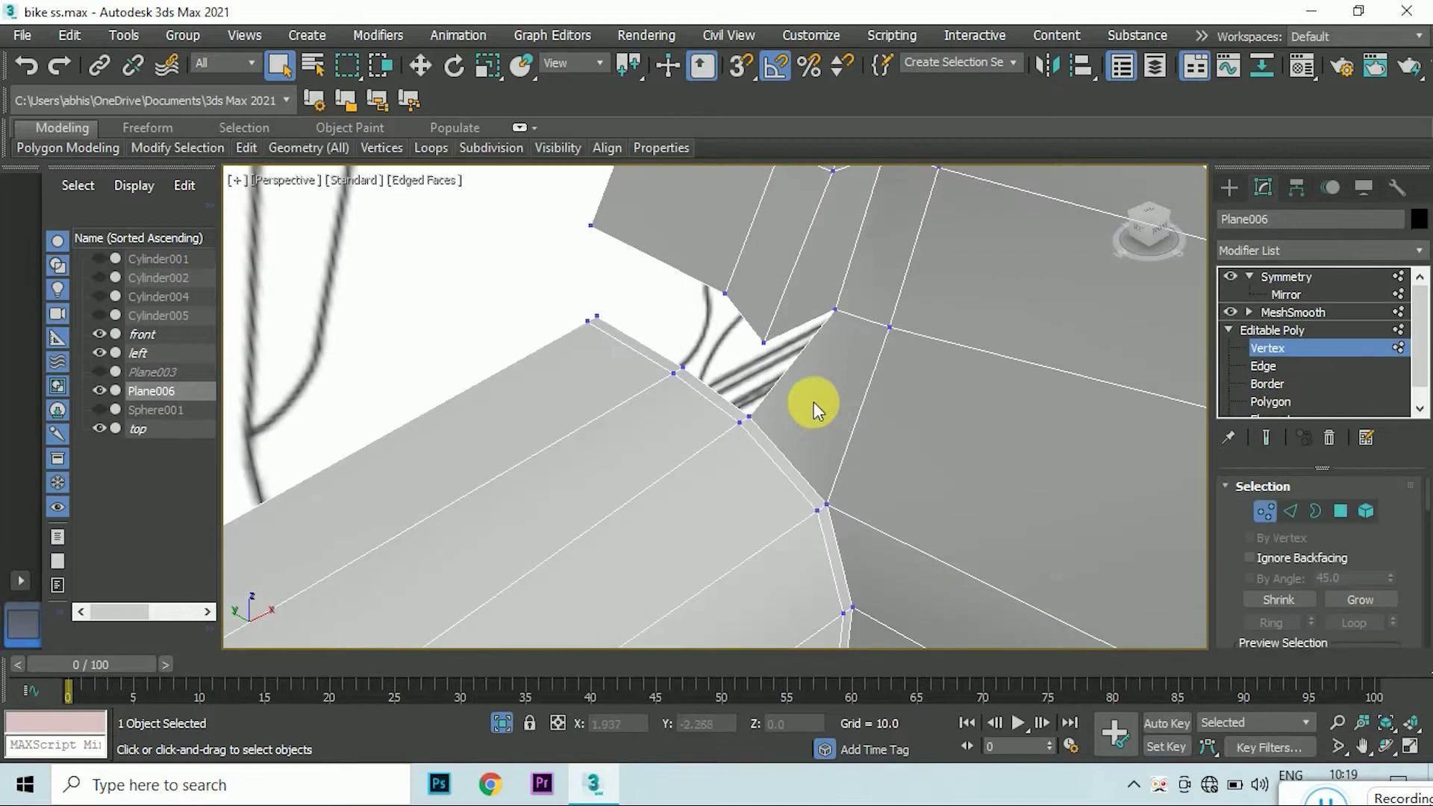
scroll(786, 394, down, 10)
scroll(725, 380, up, 6)
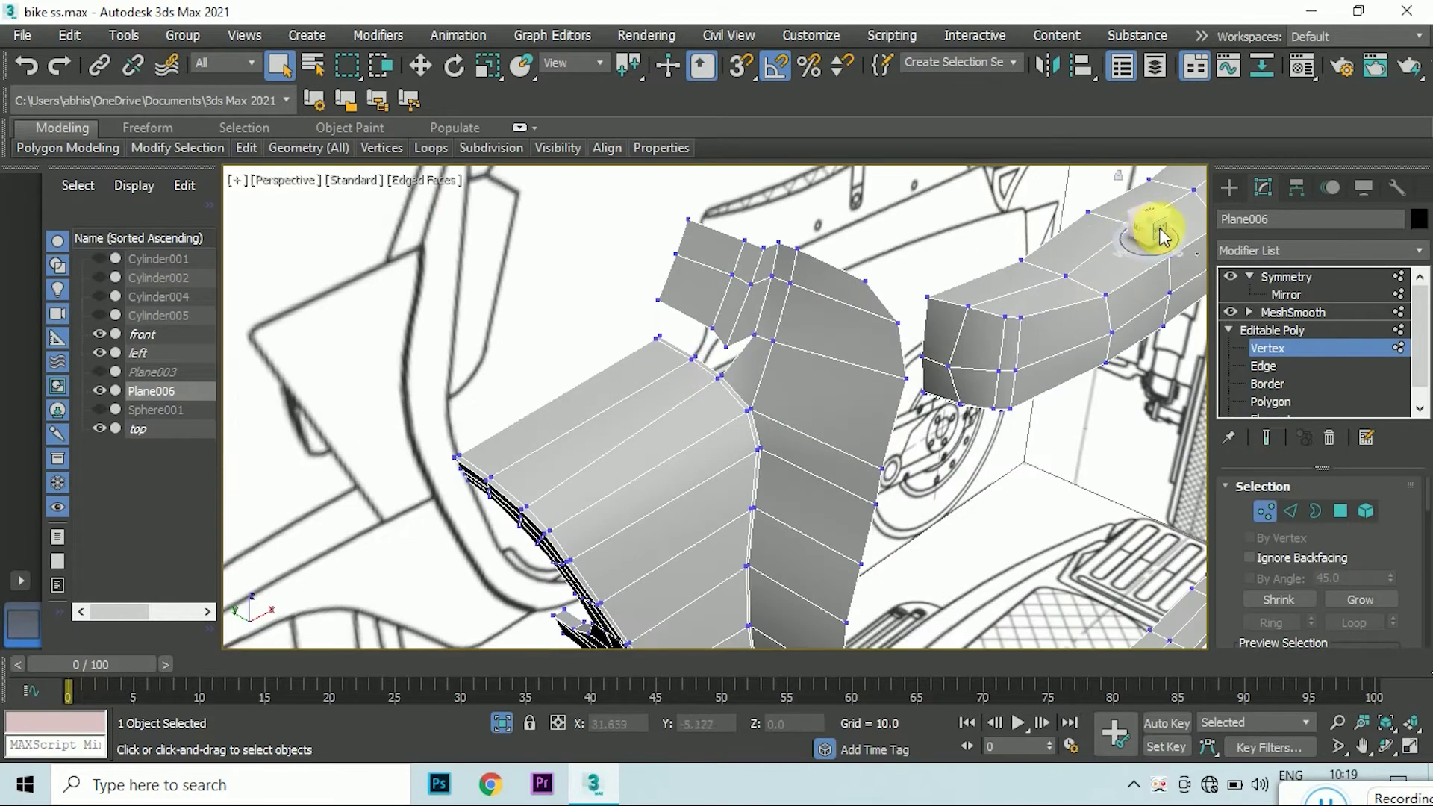
scroll(1162, 235, down, 10)
scroll(758, 319, up, 8)
scroll(608, 282, down, 4)
scroll(617, 287, down, 1)
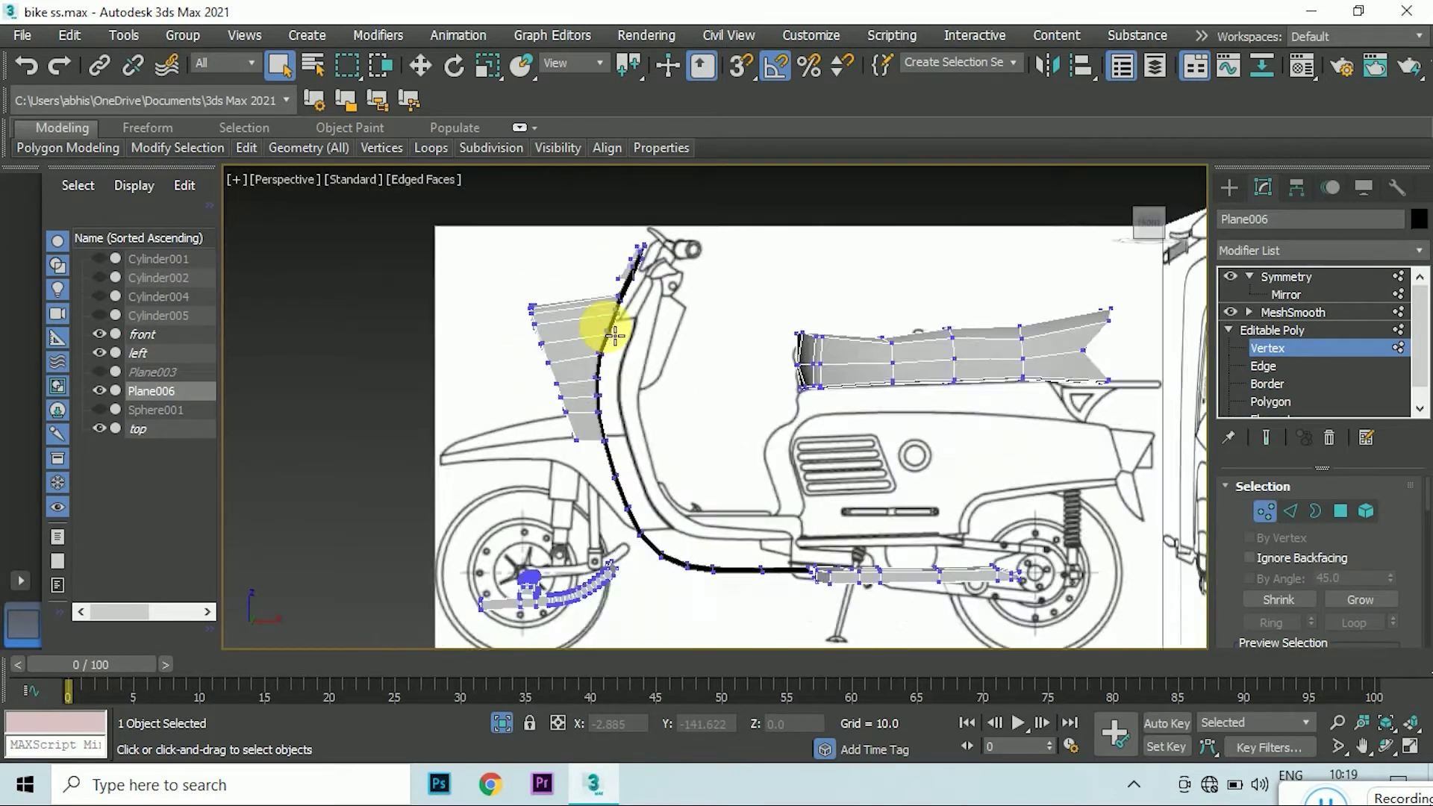
- Inspect the shield where it meets the frame tube from the Front and Left views
key(f)
scroll(672, 392, up, 6)
scroll(605, 437, down, 1)
scroll(629, 453, up, 2)
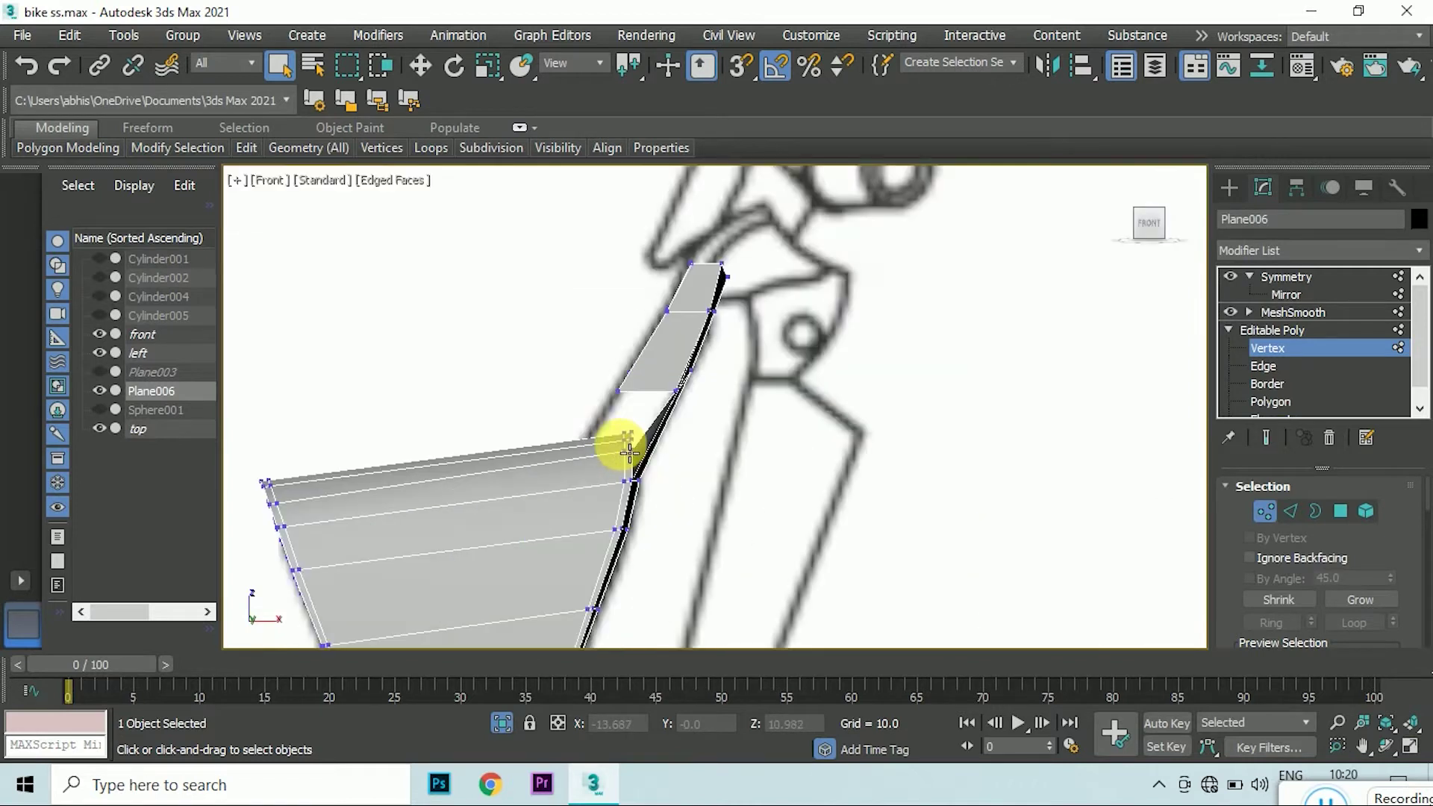
scroll(629, 453, down, 3)
drag(1140, 222, 1157, 239)
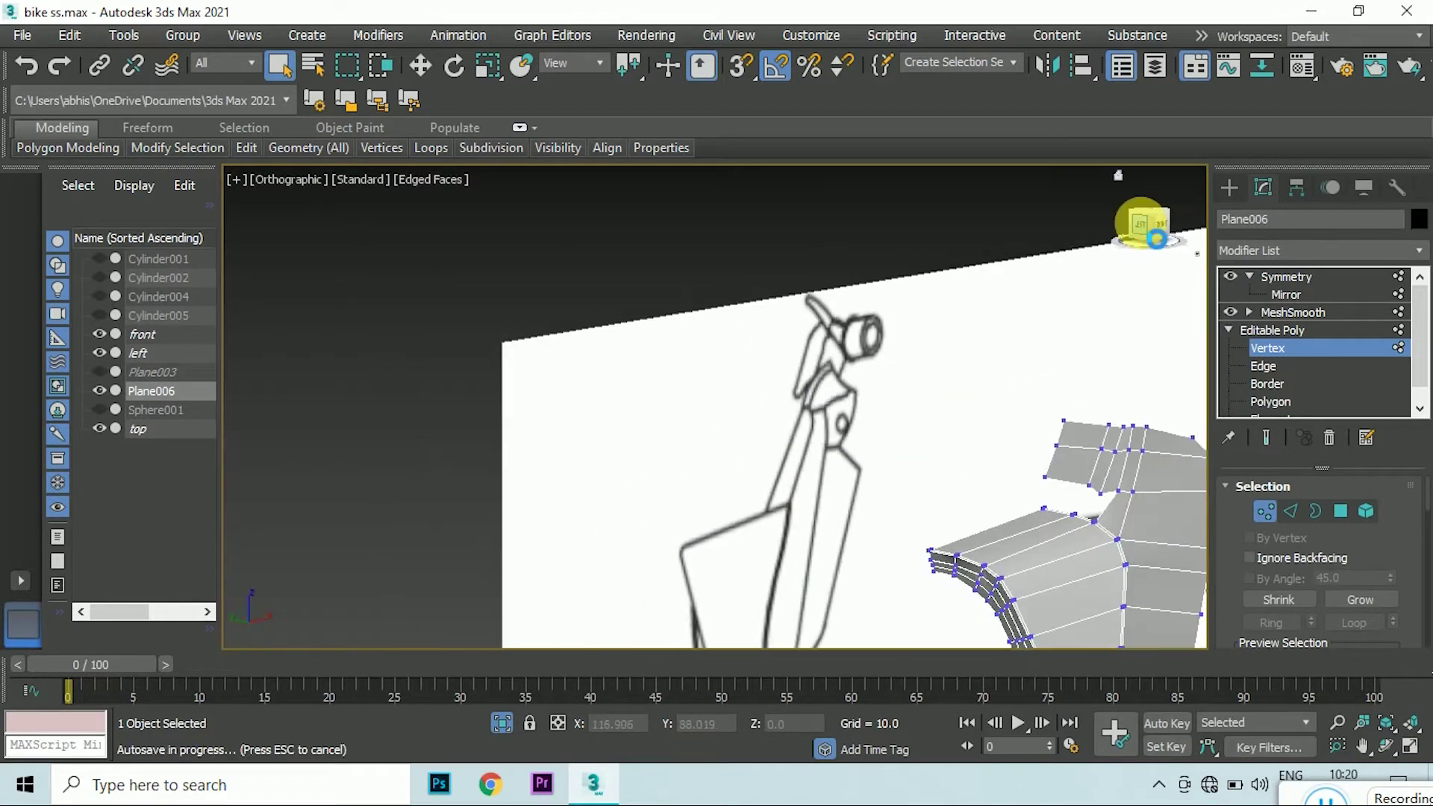
key(l)
scroll(932, 330, up, 5)
scroll(933, 328, up, 2)
- At Edge level, move the strip's selected edge down along the frame tube
click(1290, 511)
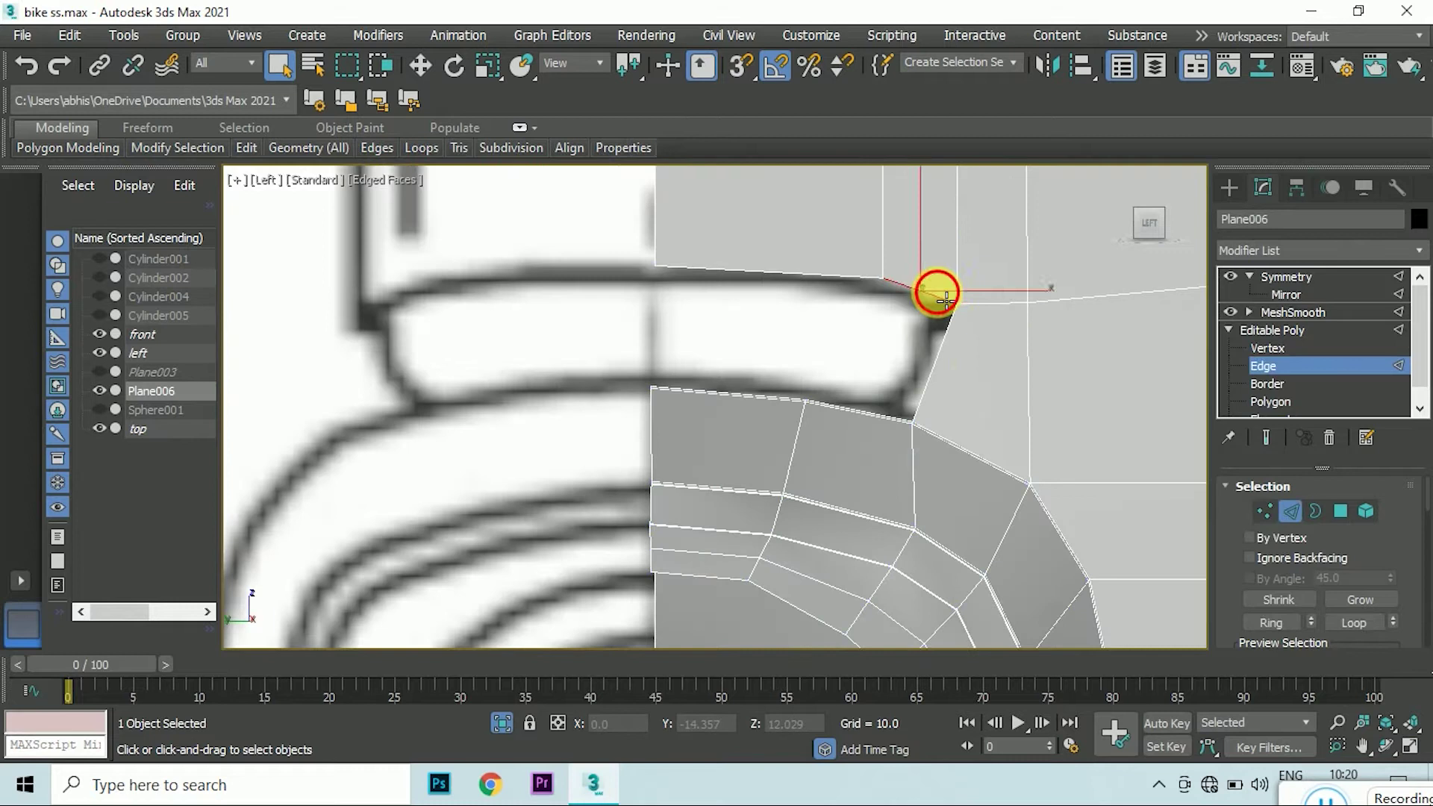
scroll(945, 299, down, 4)
drag(1150, 220, 831, 336)
click(420, 65)
drag(608, 239, 598, 281)
drag(1150, 221, 1158, 223)
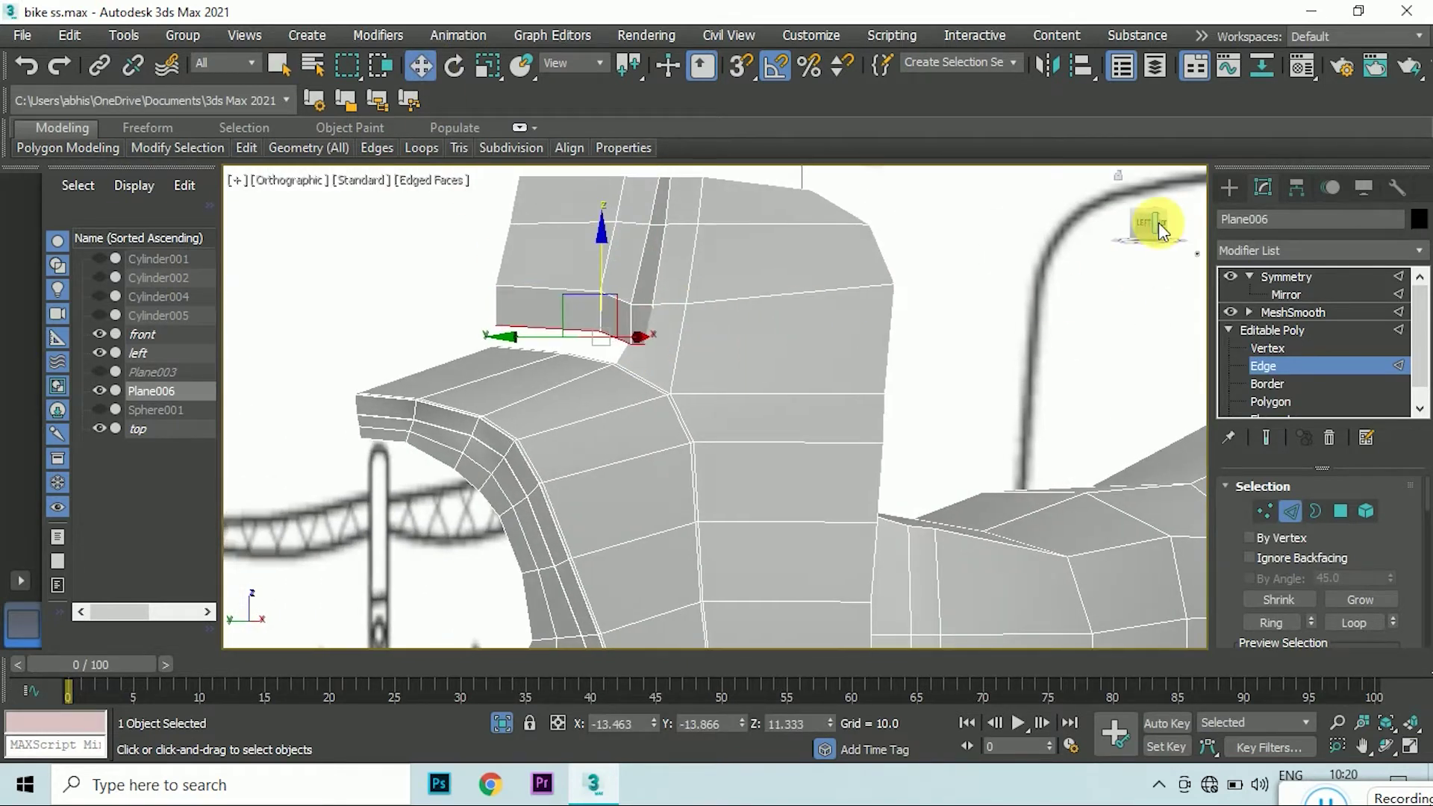
- In Front view, shift the edge left and snap it onto the body's corner with Endpoint 3D snaps
key(f)
scroll(577, 358, up, 3)
scroll(676, 515, up, 2)
drag(676, 515, 627, 521)
click(741, 66)
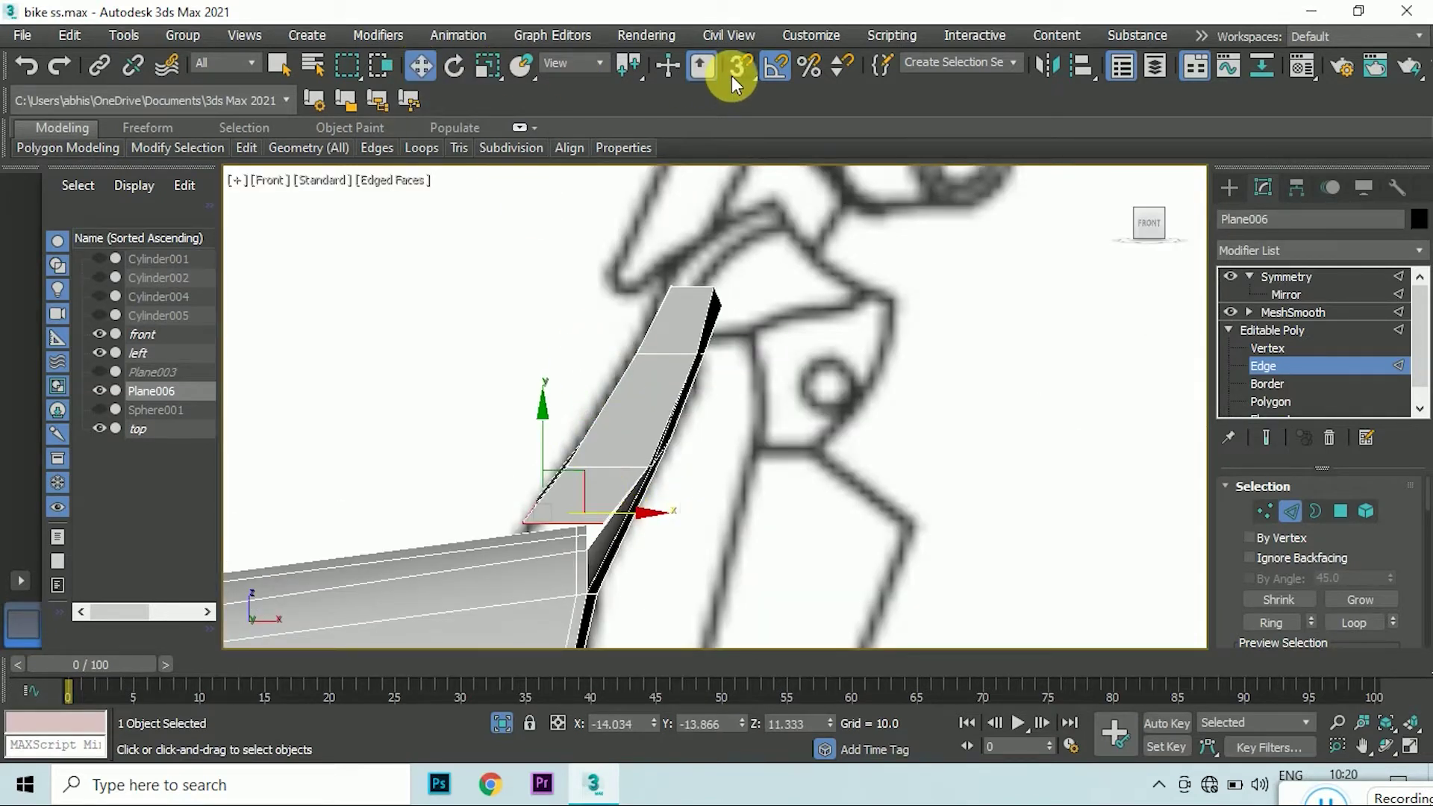
scroll(592, 464, up, 2)
scroll(638, 429, up, 2)
drag(638, 430, 598, 486)
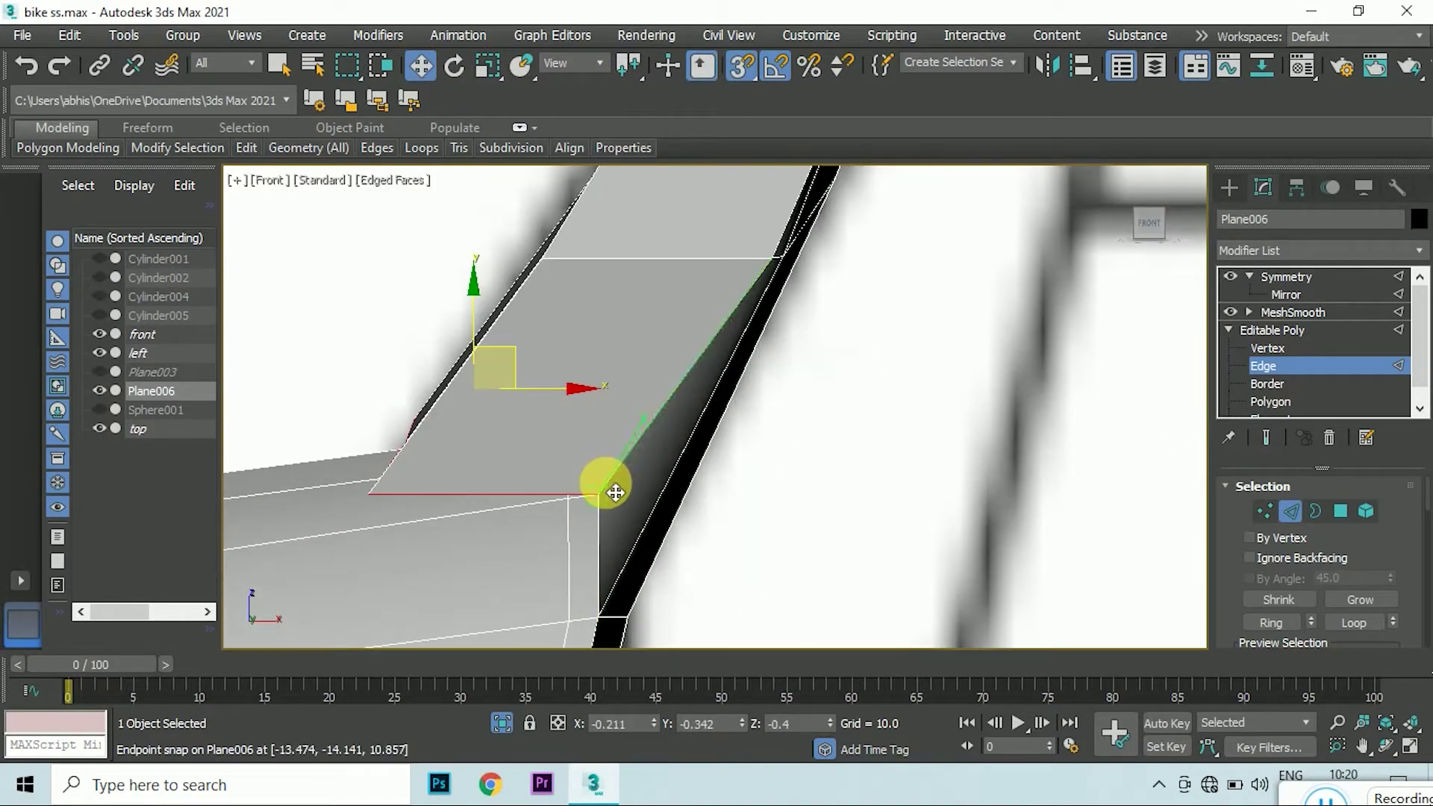
scroll(768, 463, down, 2)
- Orbit to inspect the joined faces, then return to the front view at Vertex level
drag(1108, 226, 1153, 220)
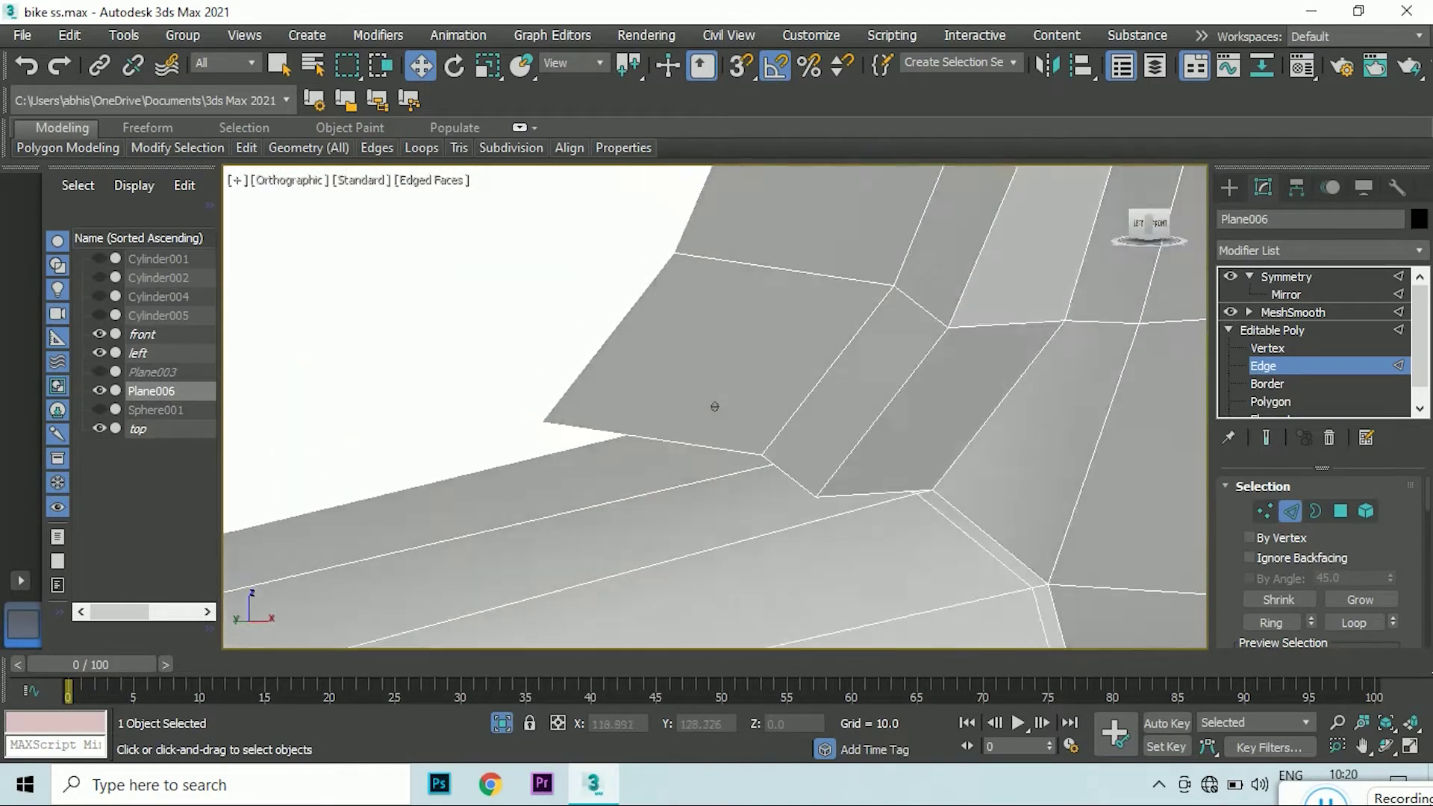
alt+middle_drag(714, 407, 715, 407)
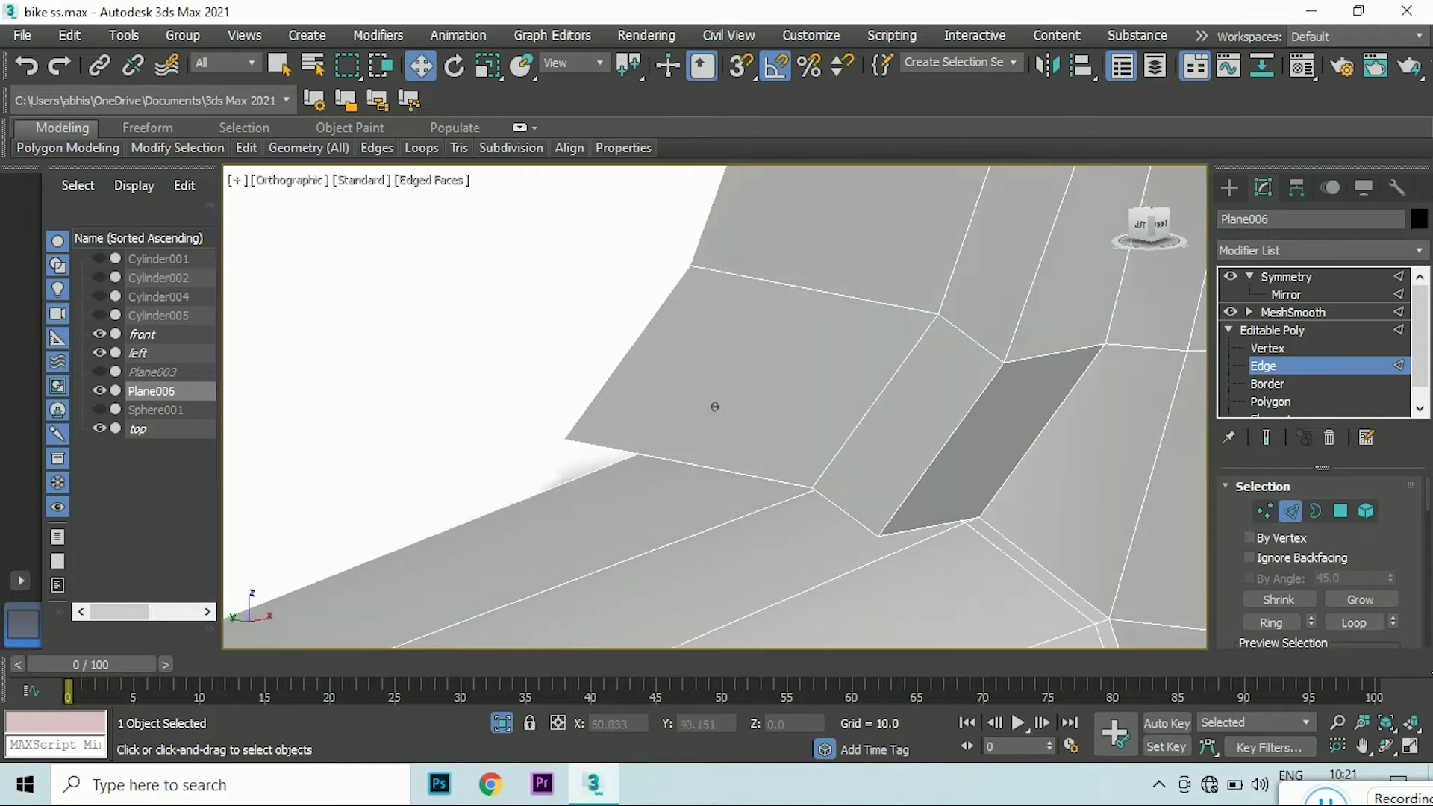
click(1154, 221)
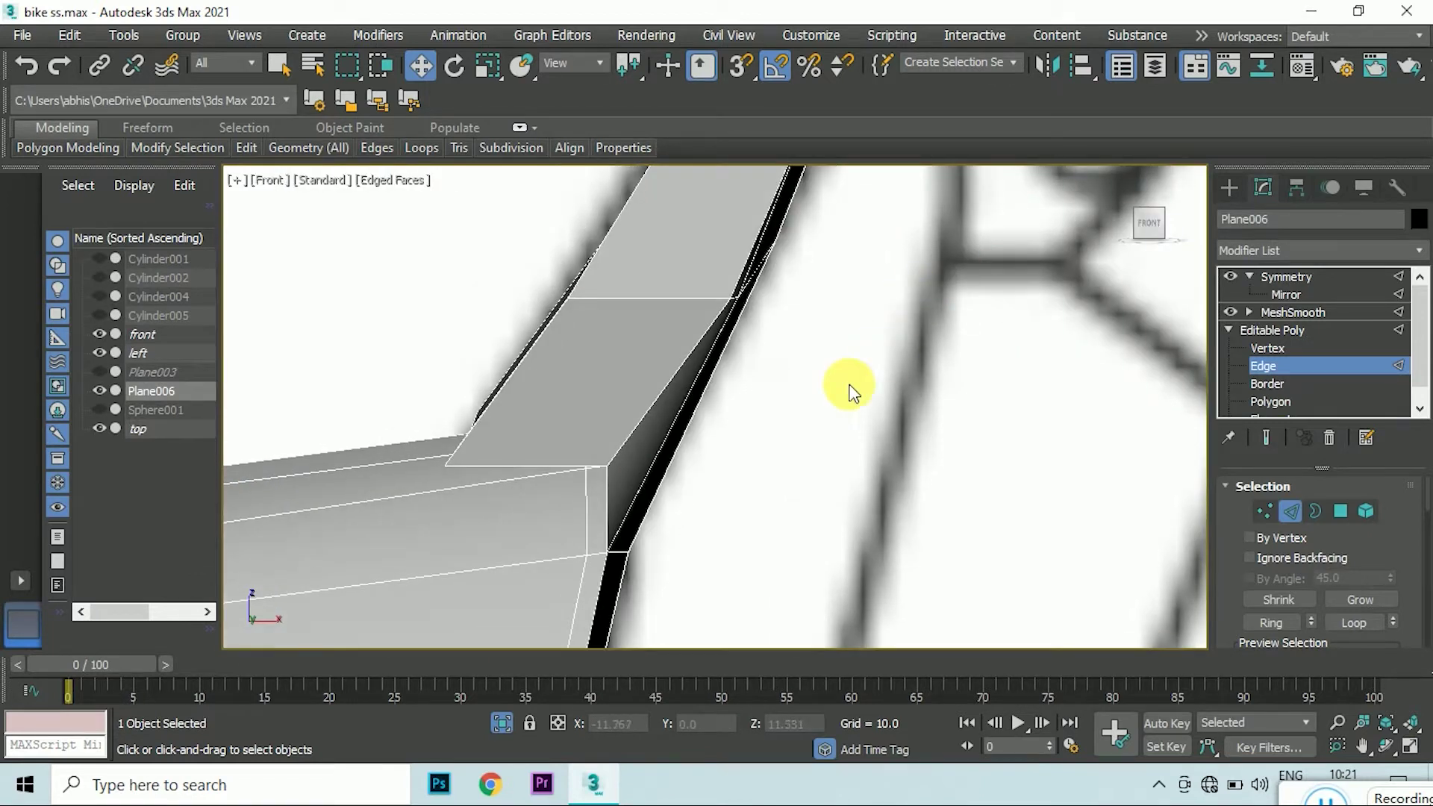
click(1265, 510)
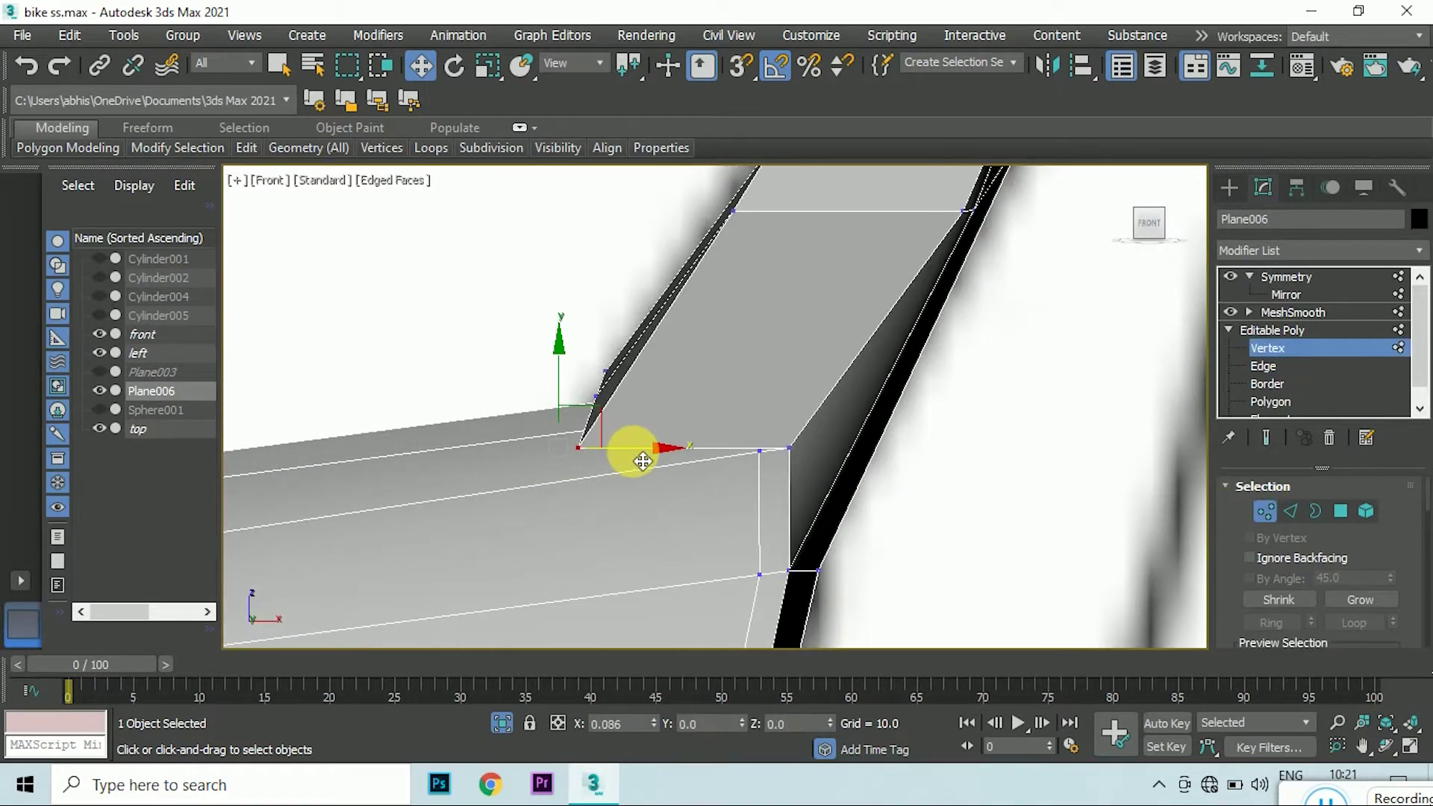
- In the left view, select the protruding vertex at the strip corner
scroll(624, 452, down, 5)
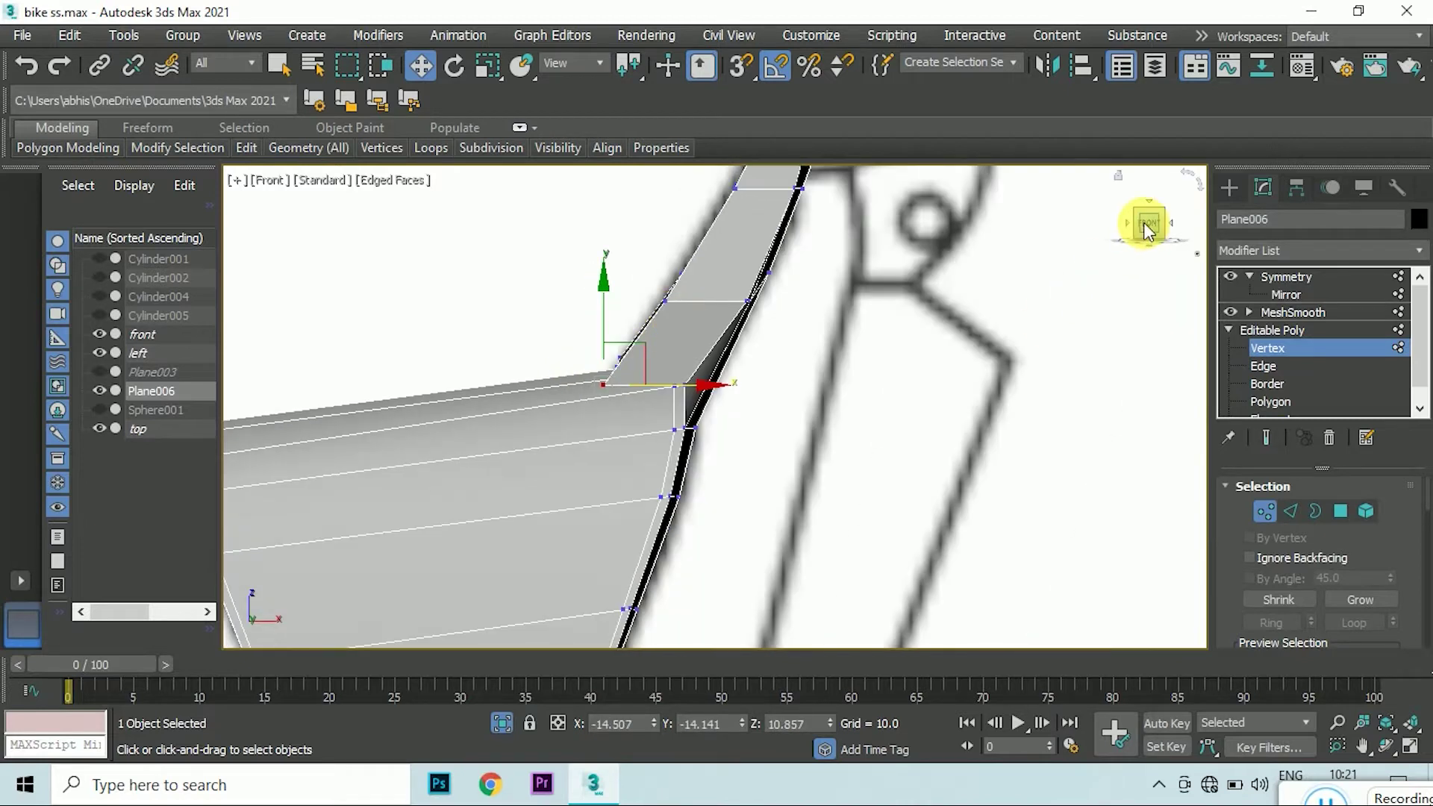
drag(1149, 230, 1144, 224)
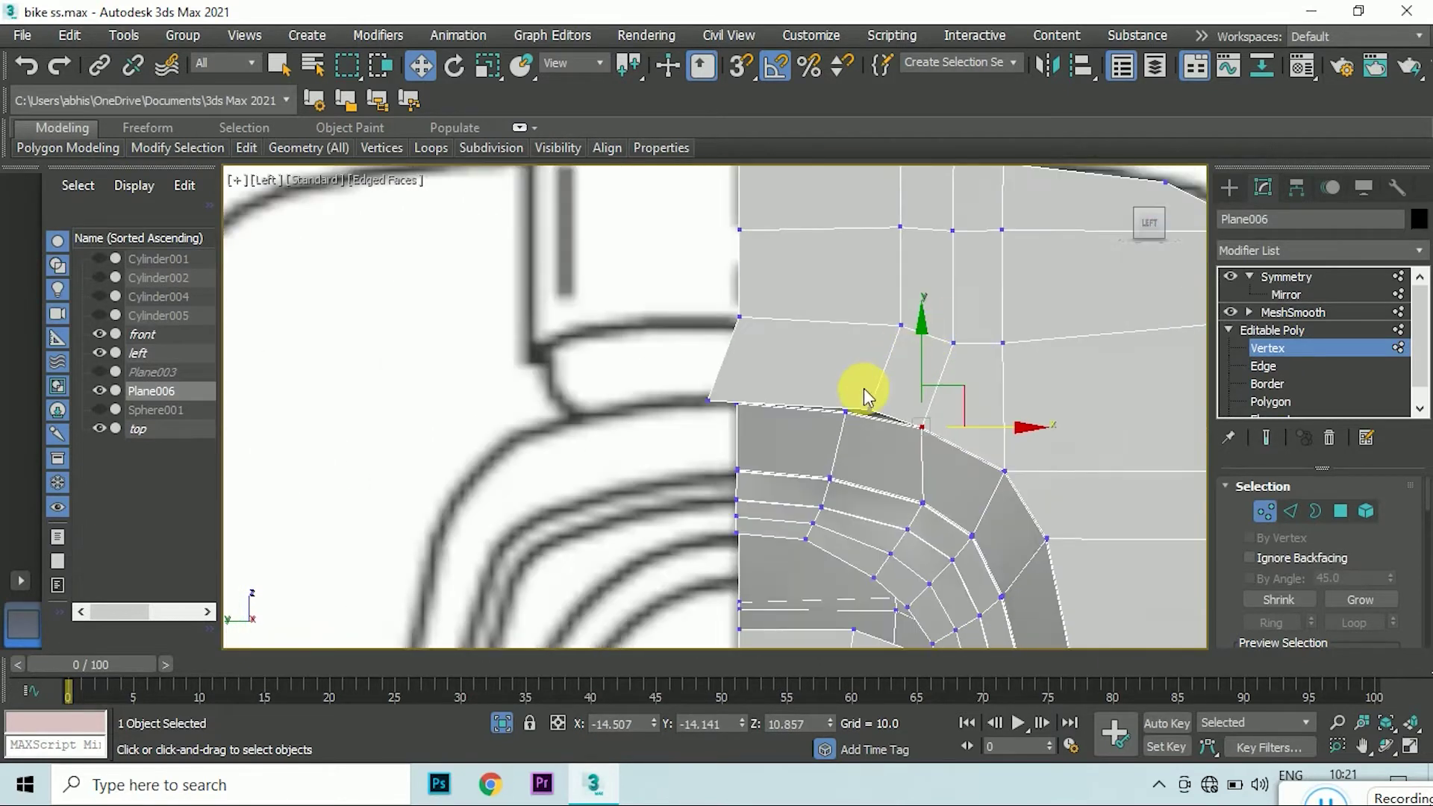
scroll(719, 383, up, 2)
click(758, 389)
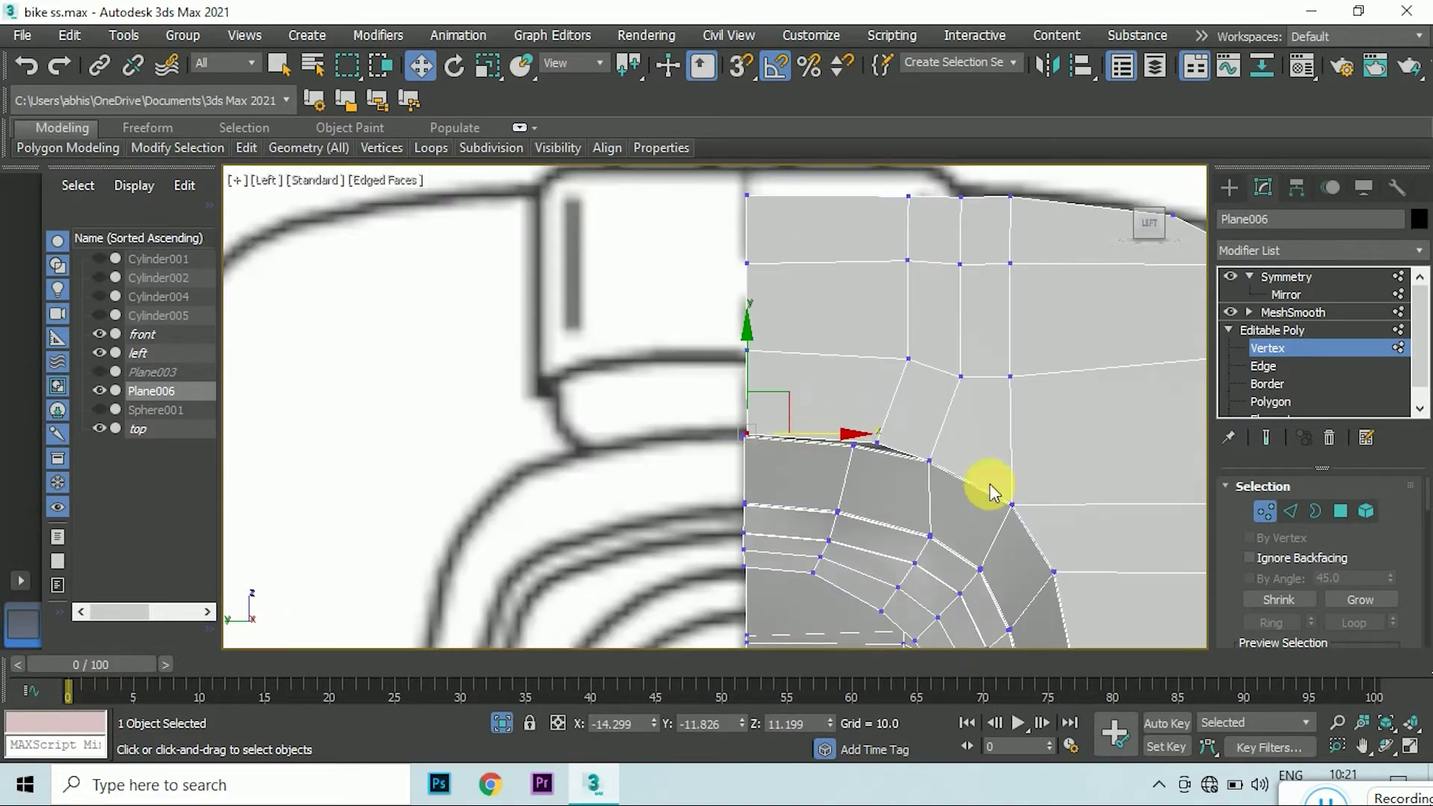
- At Edge level, select the vertical edge at the strip corner
key(2)
scroll(753, 337, up, 2)
scroll(752, 337, up, 3)
scroll(733, 473, up, 2)
scroll(743, 480, up, 2)
click(734, 461)
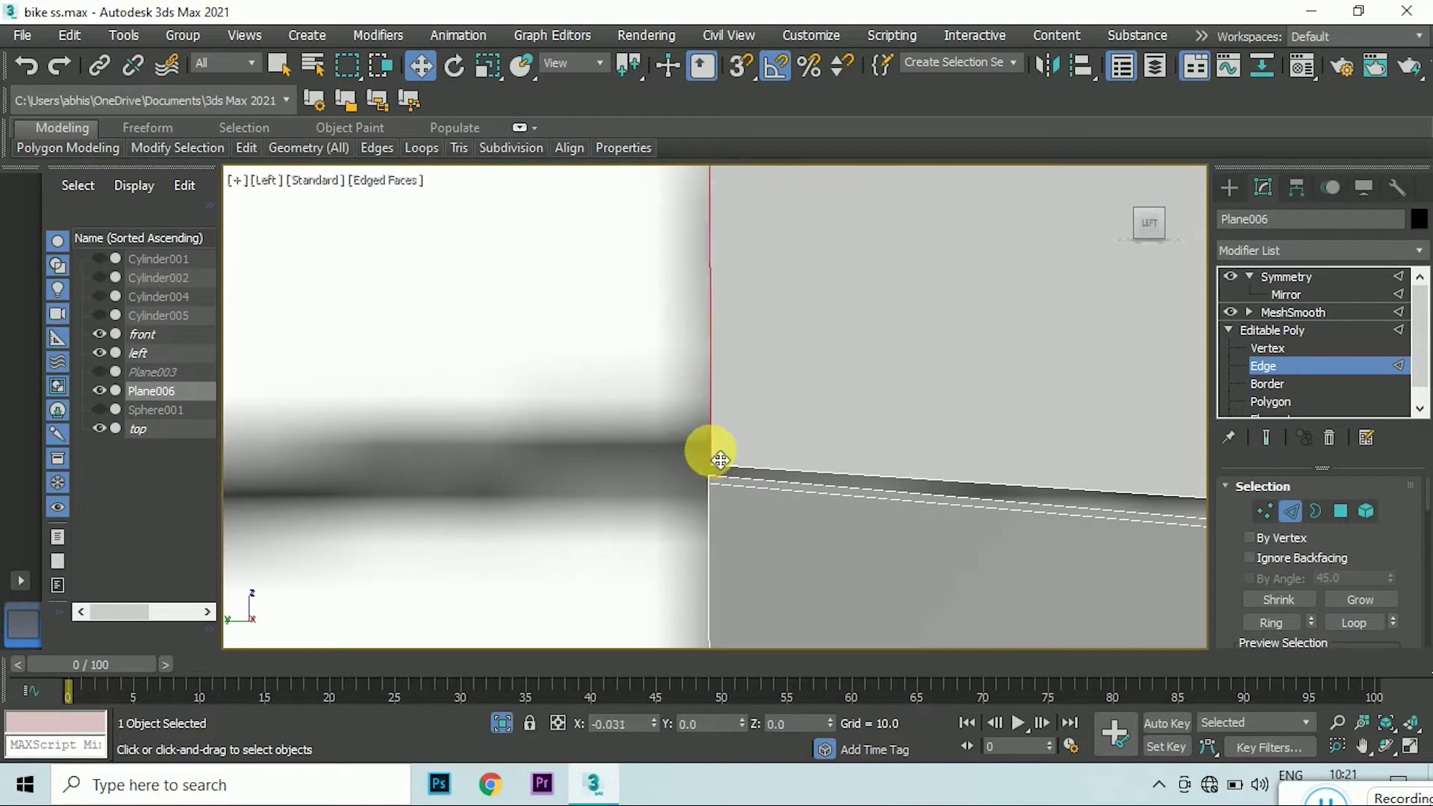
scroll(719, 460, down, 5)
- From an angled view, select a vertical edge loop on the shield, then clear it
click(1144, 219)
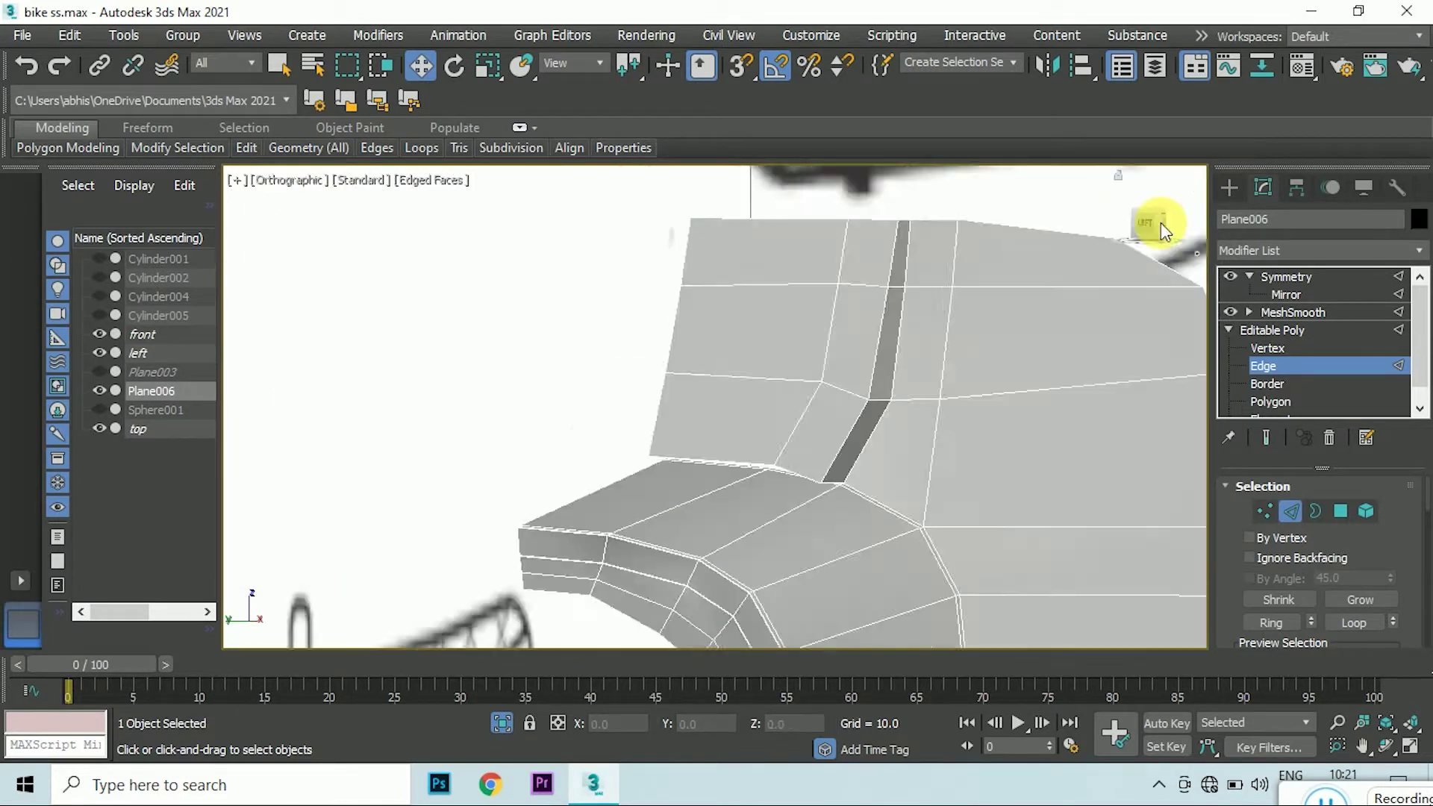
scroll(656, 374, down, 2)
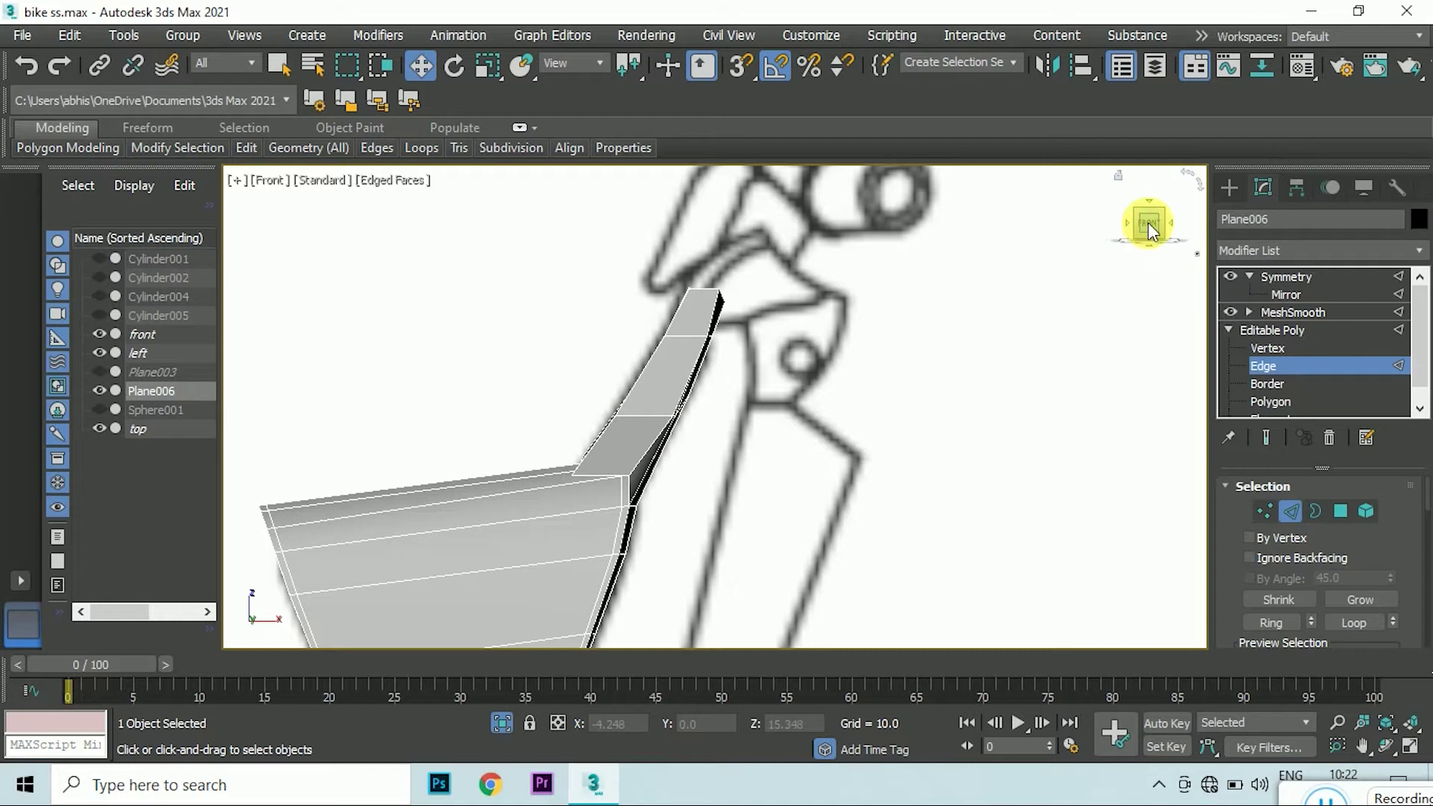
drag(1150, 229, 980, 286)
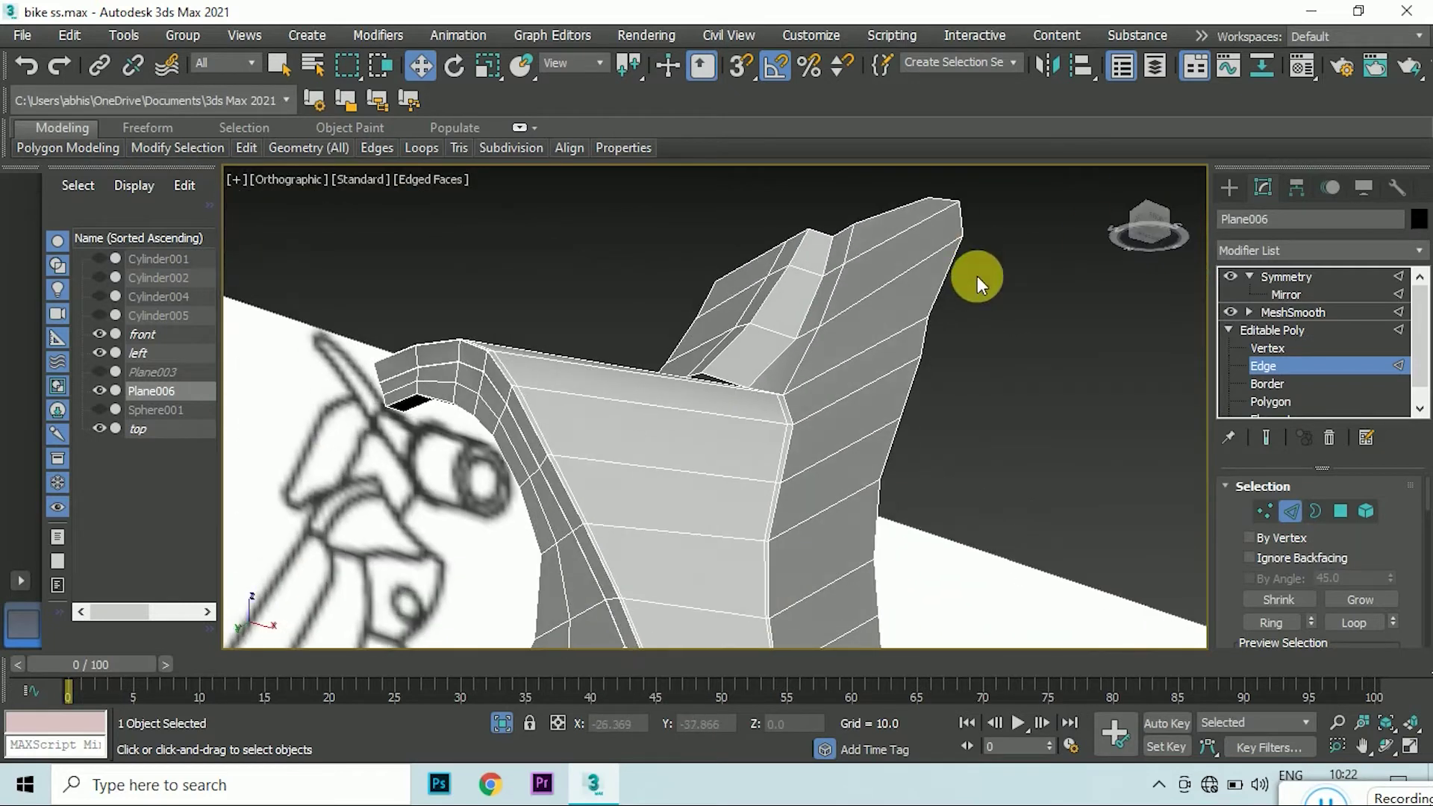
scroll(902, 521, up, 2)
scroll(866, 504, up, 2)
double_click(870, 504)
click(870, 507)
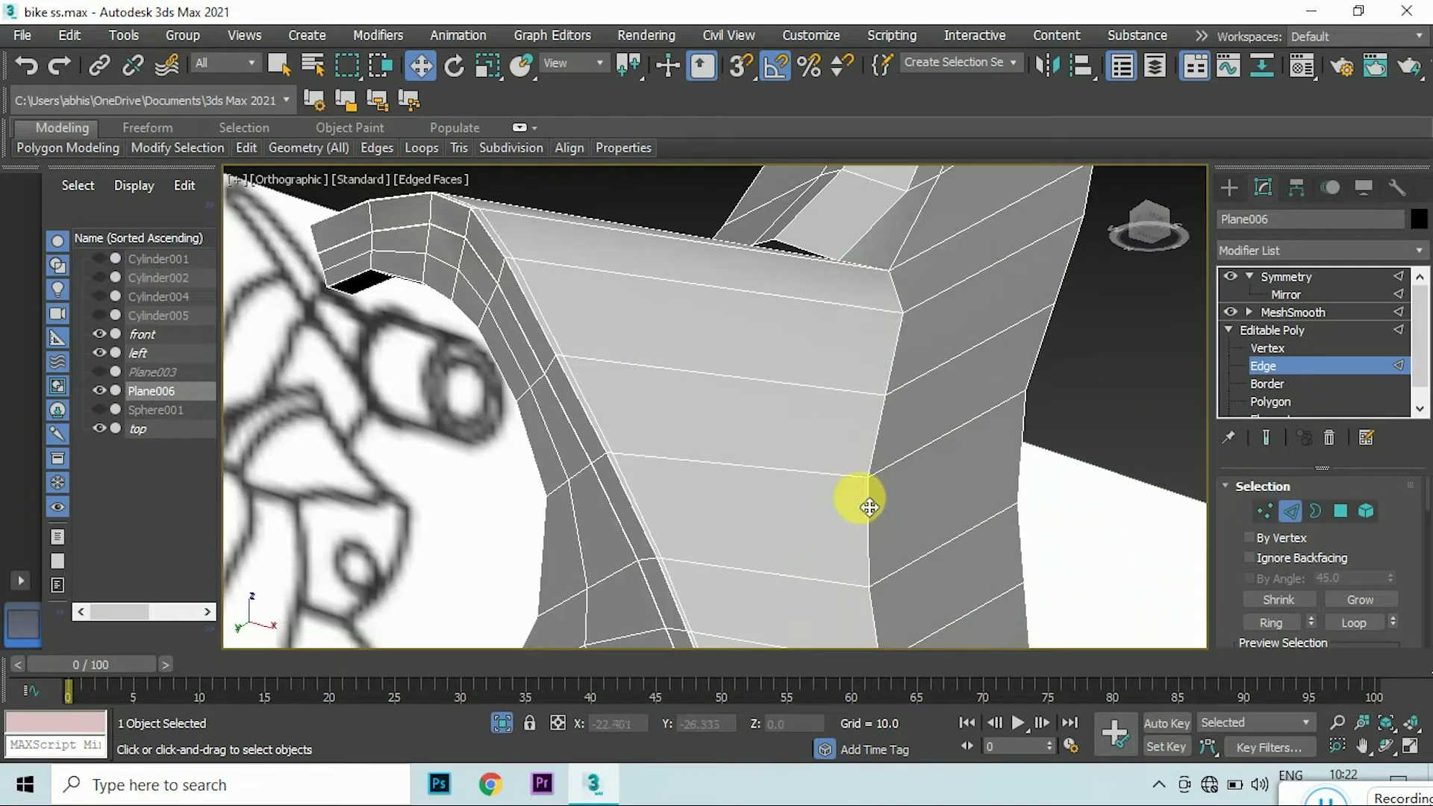
- Check the Left and Front views and return to Vertex level
click(1149, 228)
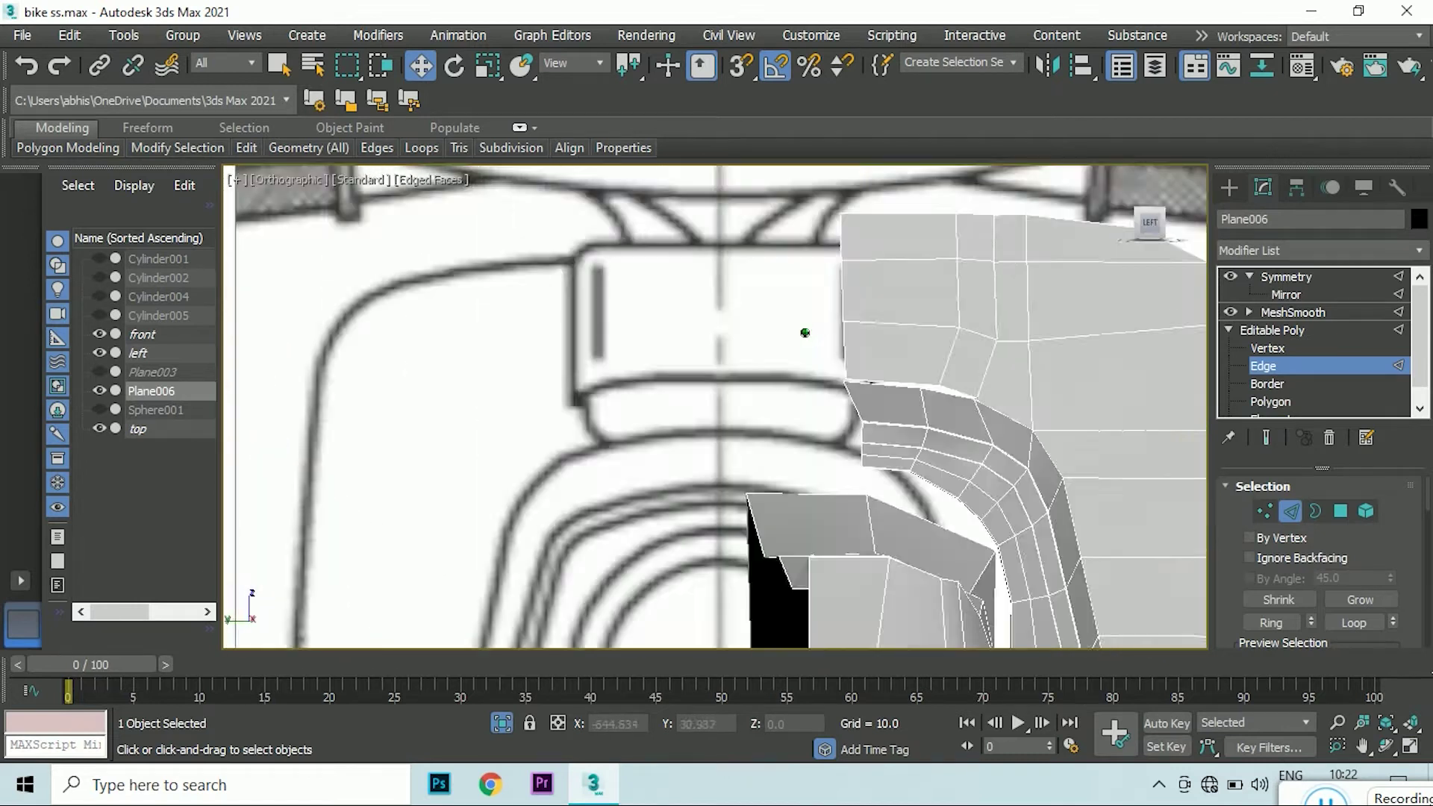
click(1146, 227)
click(1266, 512)
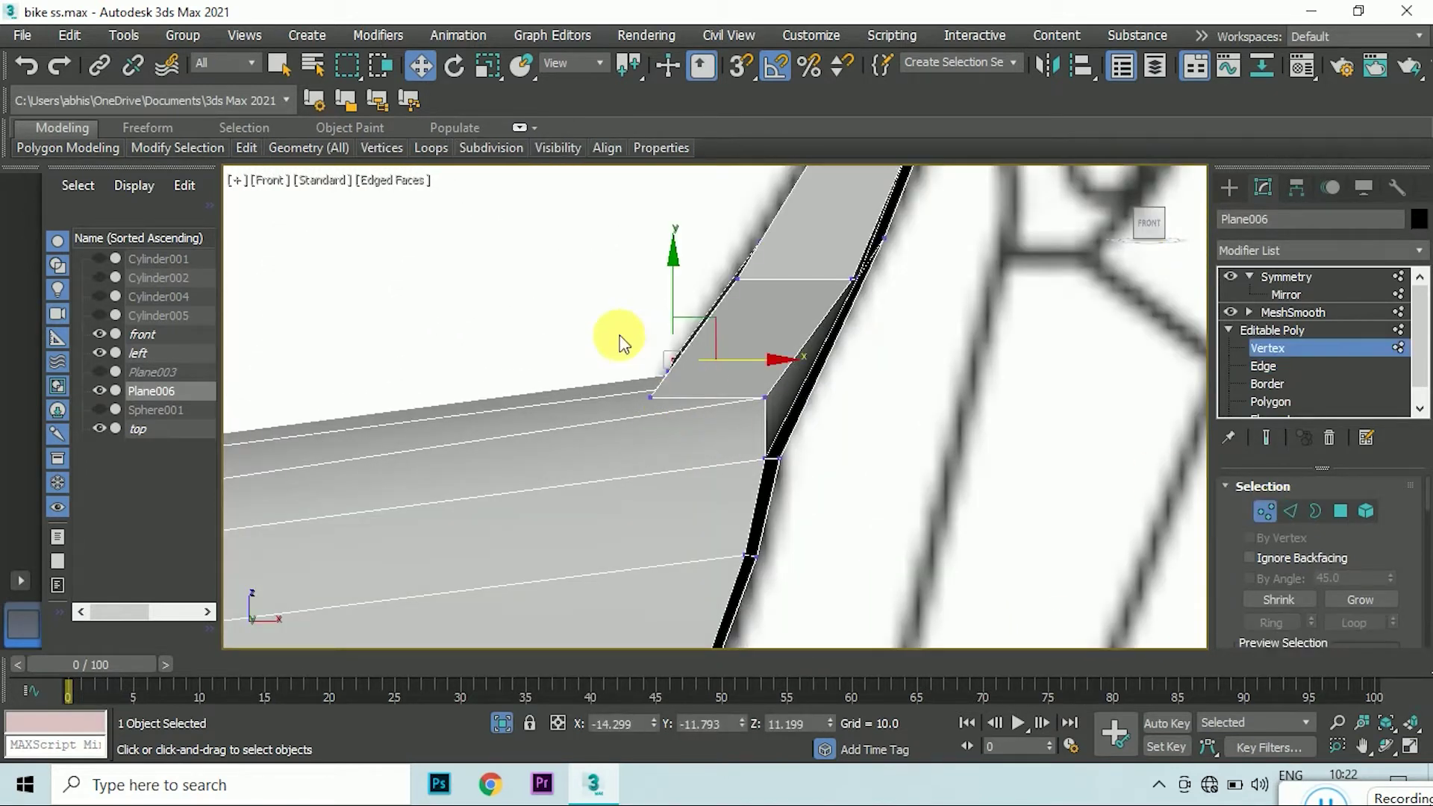
scroll(675, 436, down, 2)
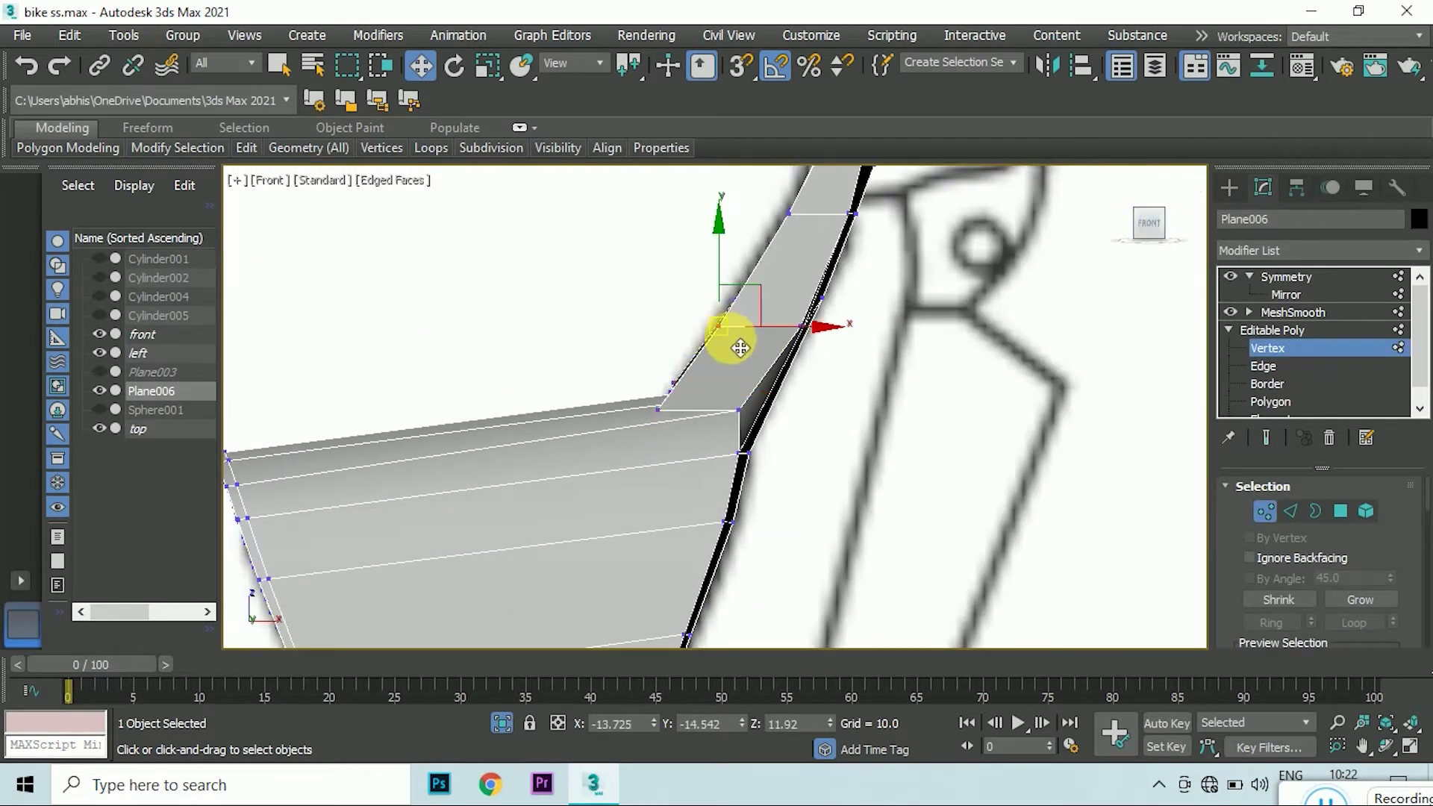
scroll(747, 317, up, 5)
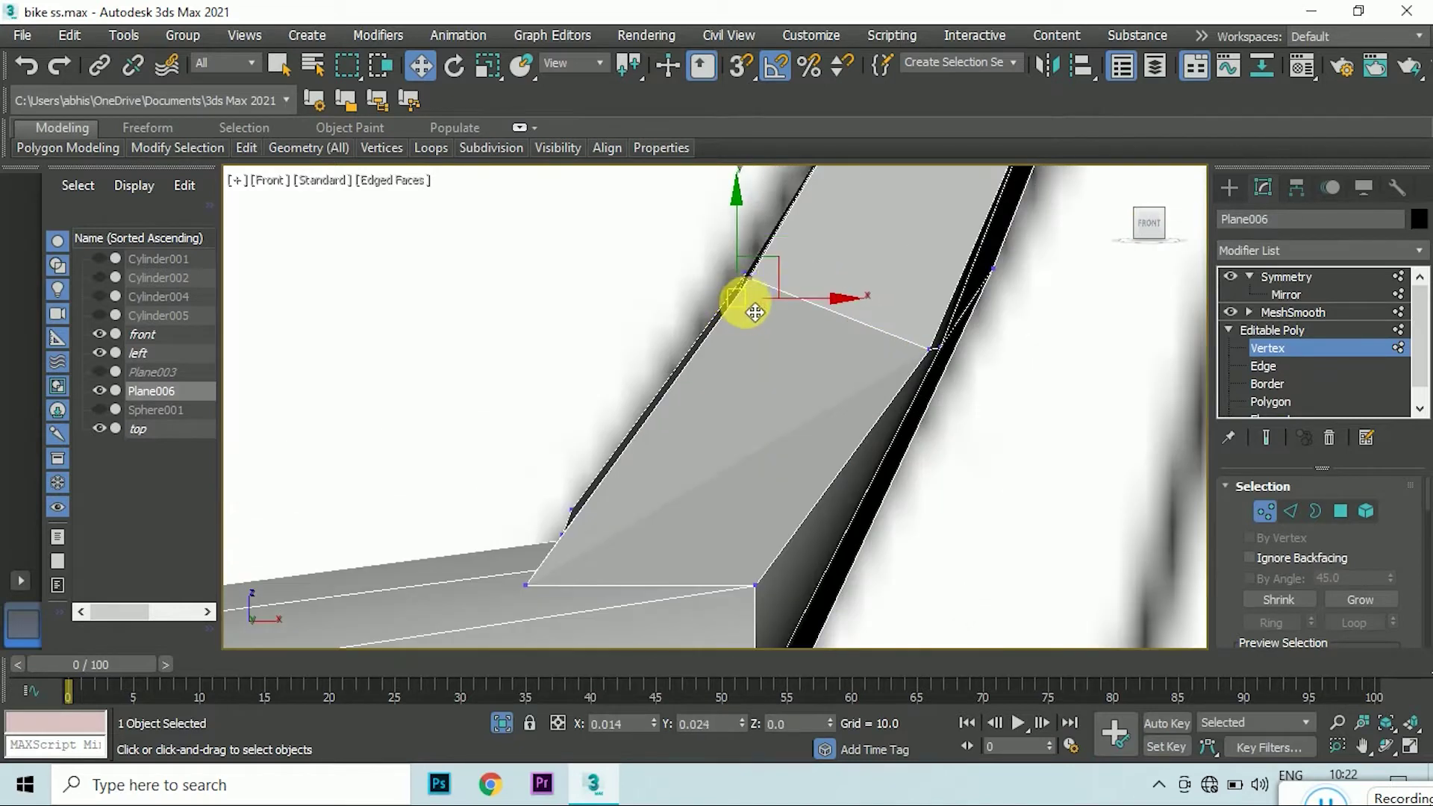
scroll(764, 293, down, 2)
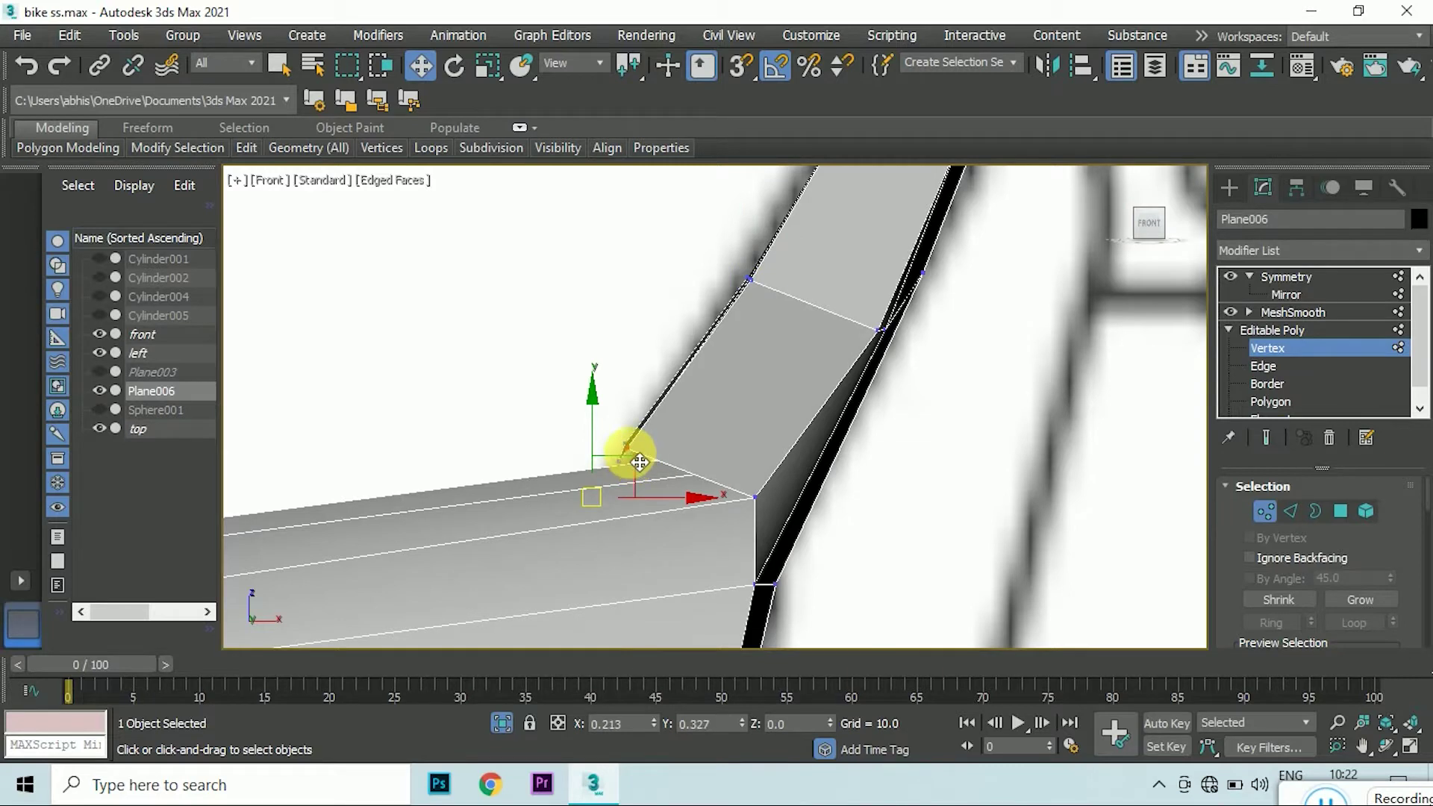
- Select the strip's inner corner vertex, its neighbour, and the vertex beside the shield
click(640, 463)
scroll(627, 465, up, 3)
click(627, 449)
scroll(626, 463, down, 2)
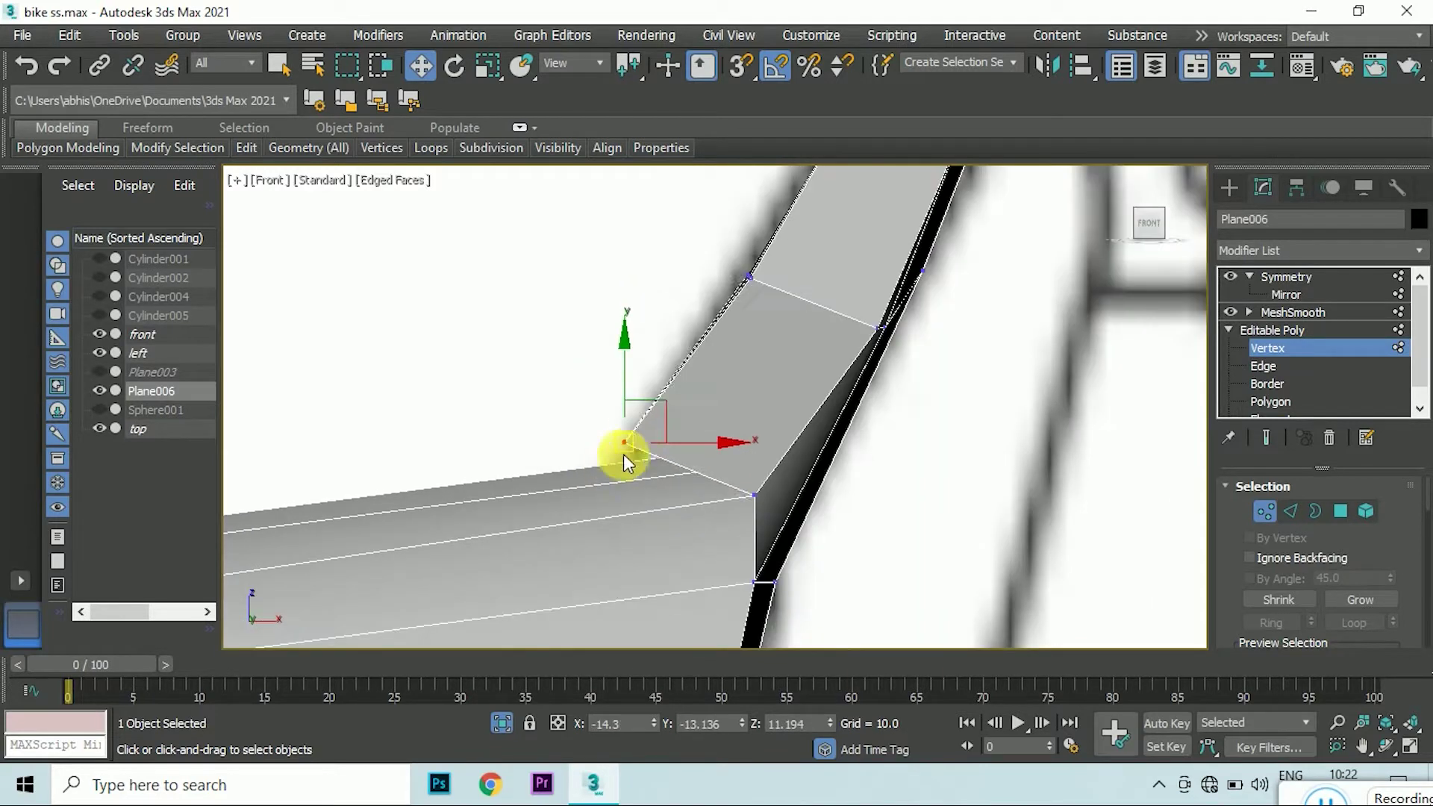
scroll(630, 492, down, 1)
scroll(633, 501, down, 1)
click(678, 433)
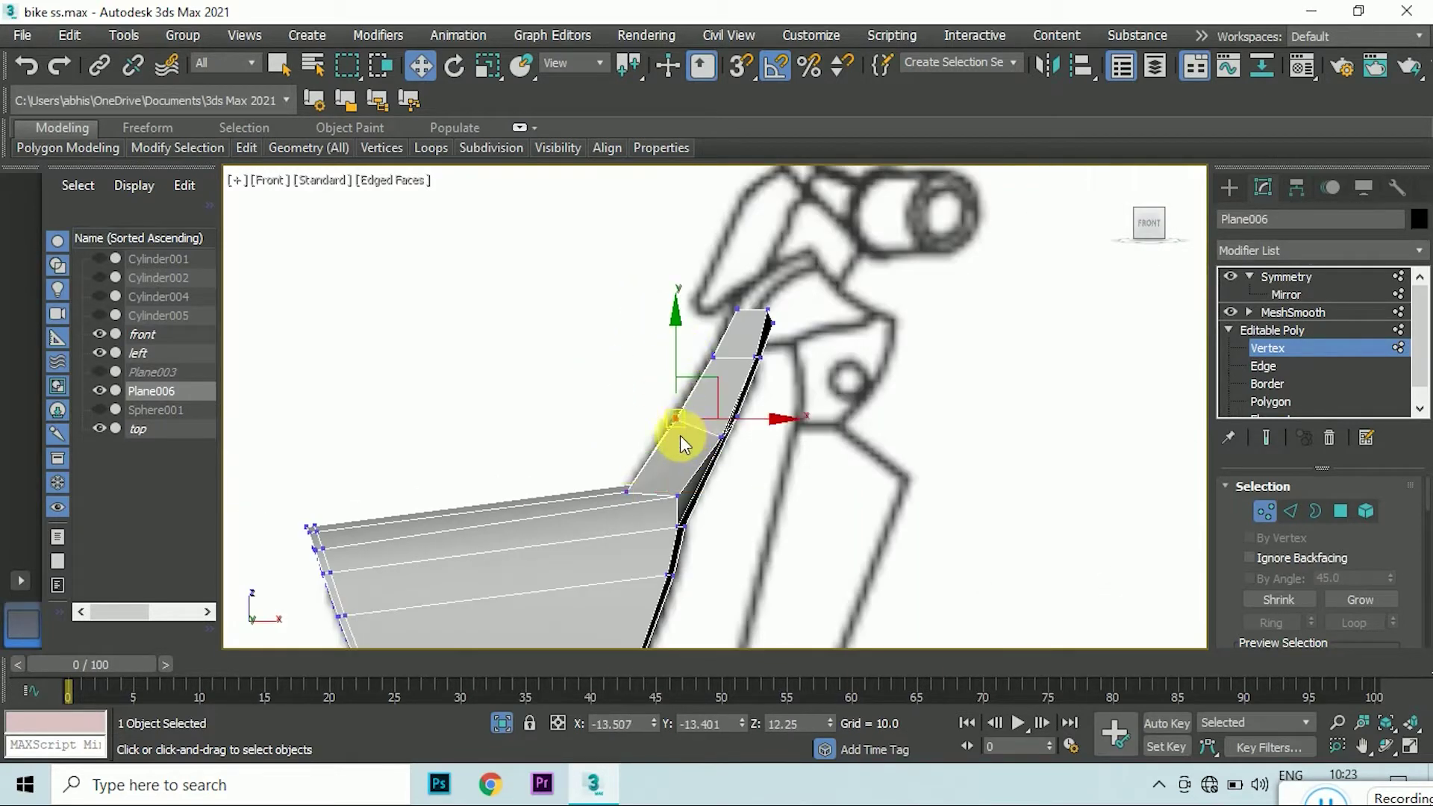
scroll(679, 436, up, 2)
- In Left view, move the strip-body junction vertex to match the blueprint outline
drag(1146, 222, 1150, 224)
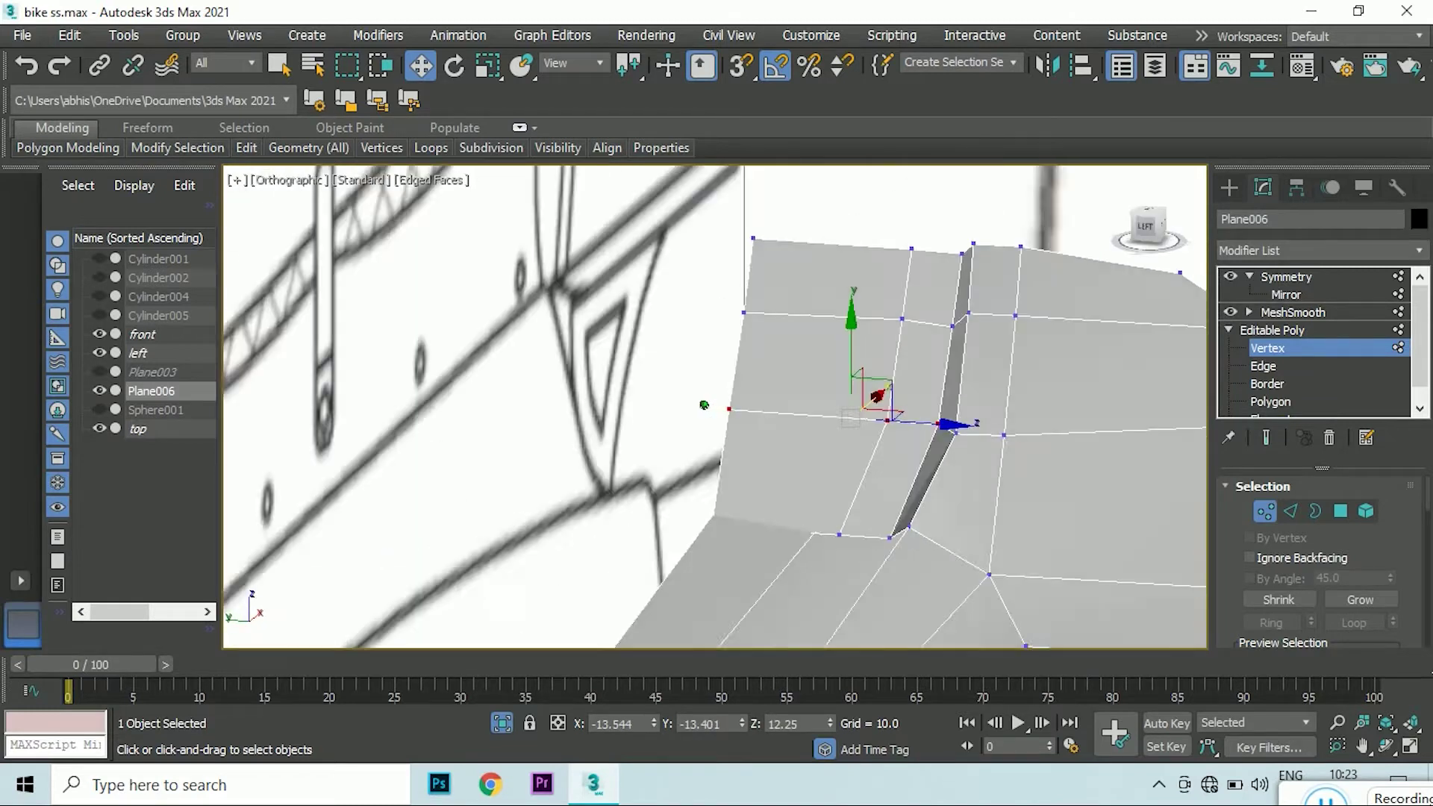
mouse_move(685, 491)
alt+middle_down()
mouse_move(592, 521)
mouse_move(622, 450)
alt+middle_up()
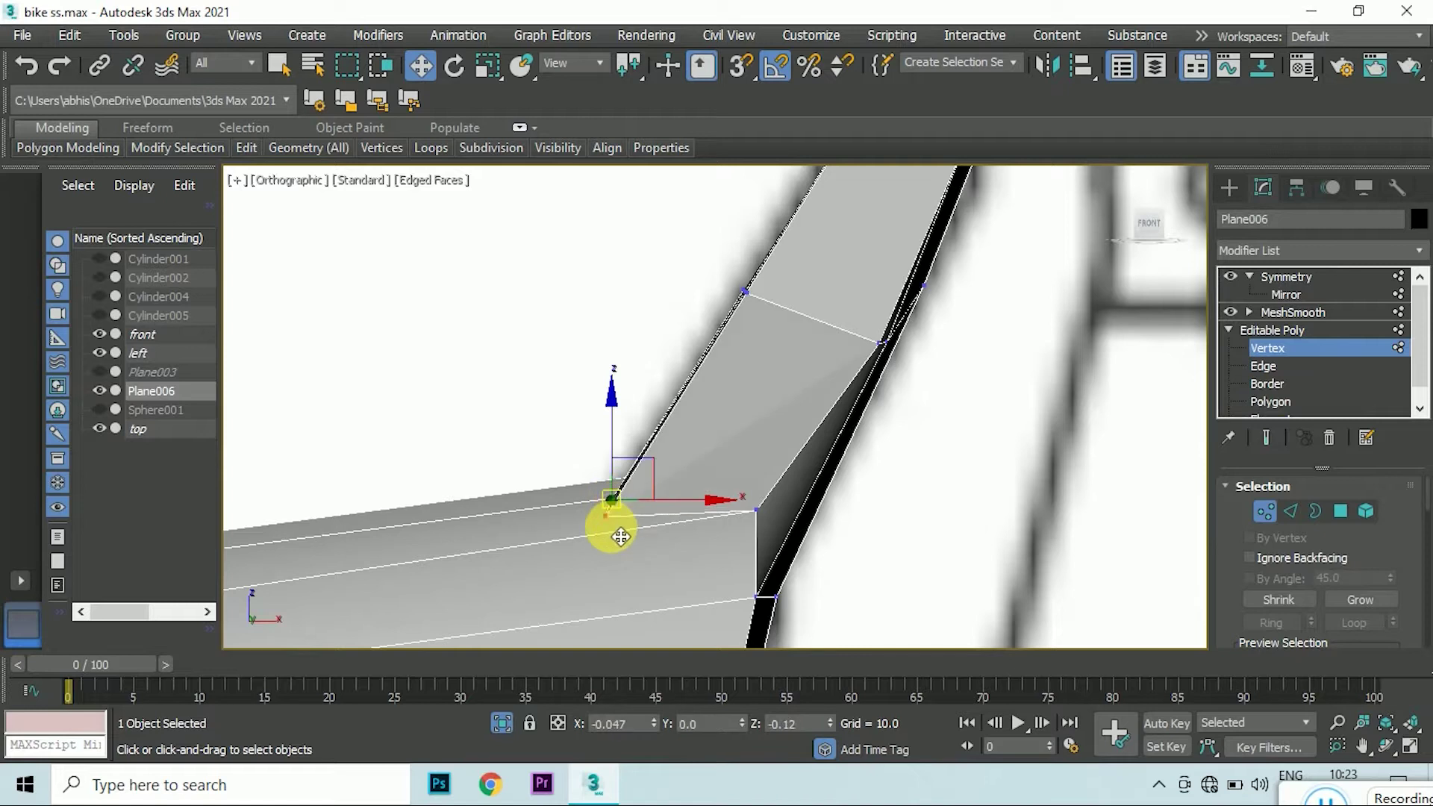
click(1144, 221)
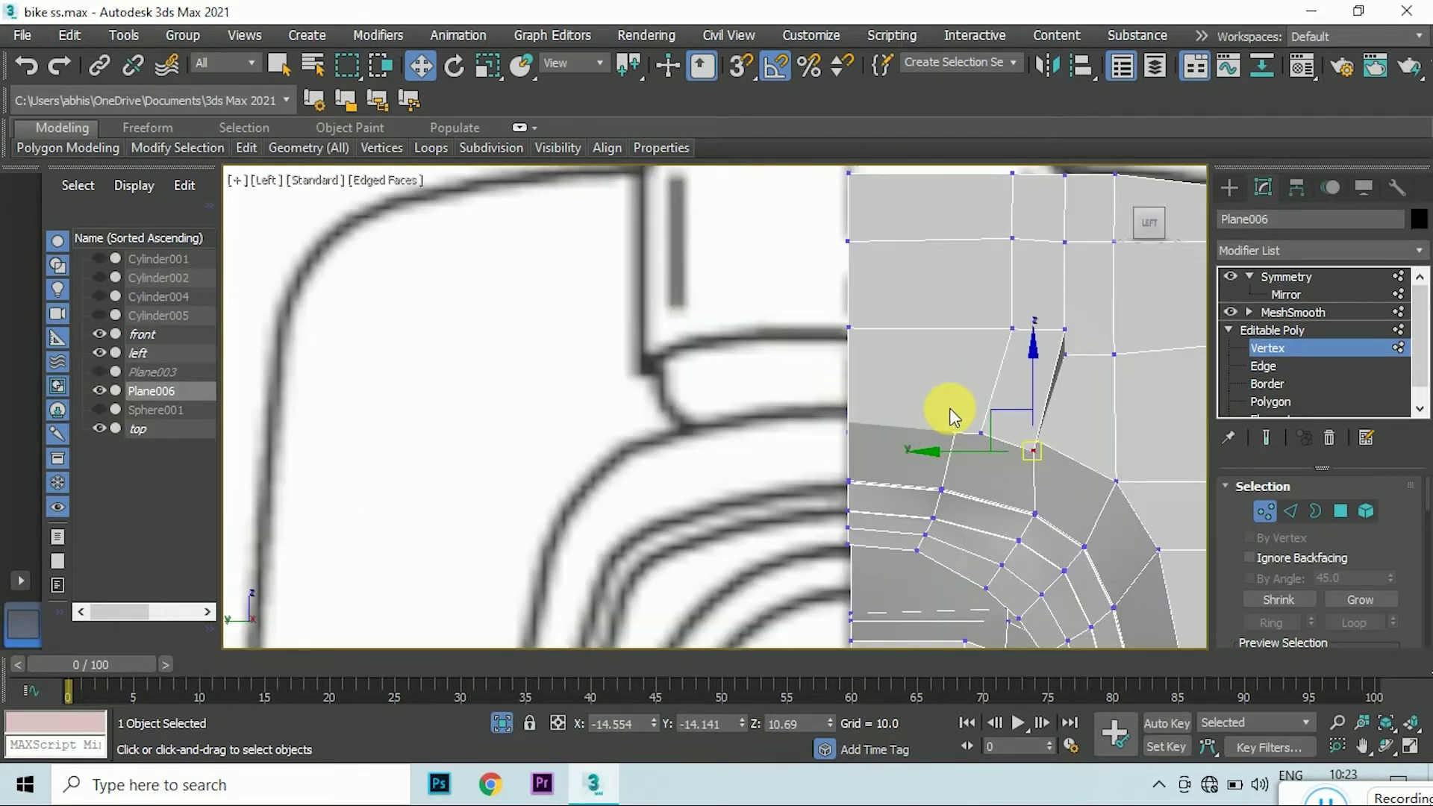
scroll(976, 304, down, 3)
scroll(971, 433, up, 2)
scroll(970, 467, up, 1)
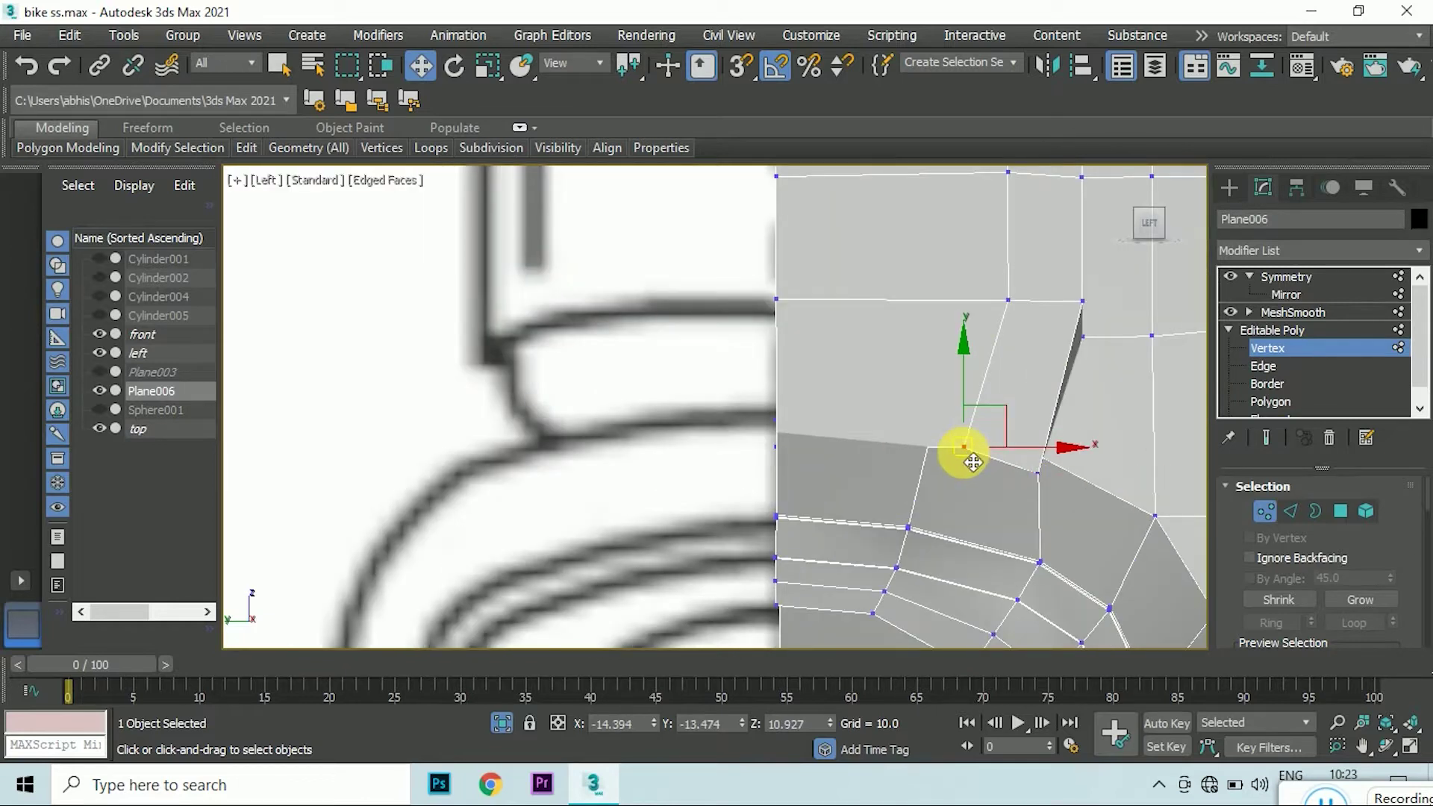
mouse_move(953, 453)
mouse_down()
mouse_move(972, 460)
mouse_move(1021, 315)
mouse_move(1020, 263)
mouse_up()
scroll(1325, 552, down, 5)
scroll(995, 316, down, 2)
scroll(961, 384, up, 3)
scroll(910, 297, down, 2)
scroll(910, 297, down, 2)
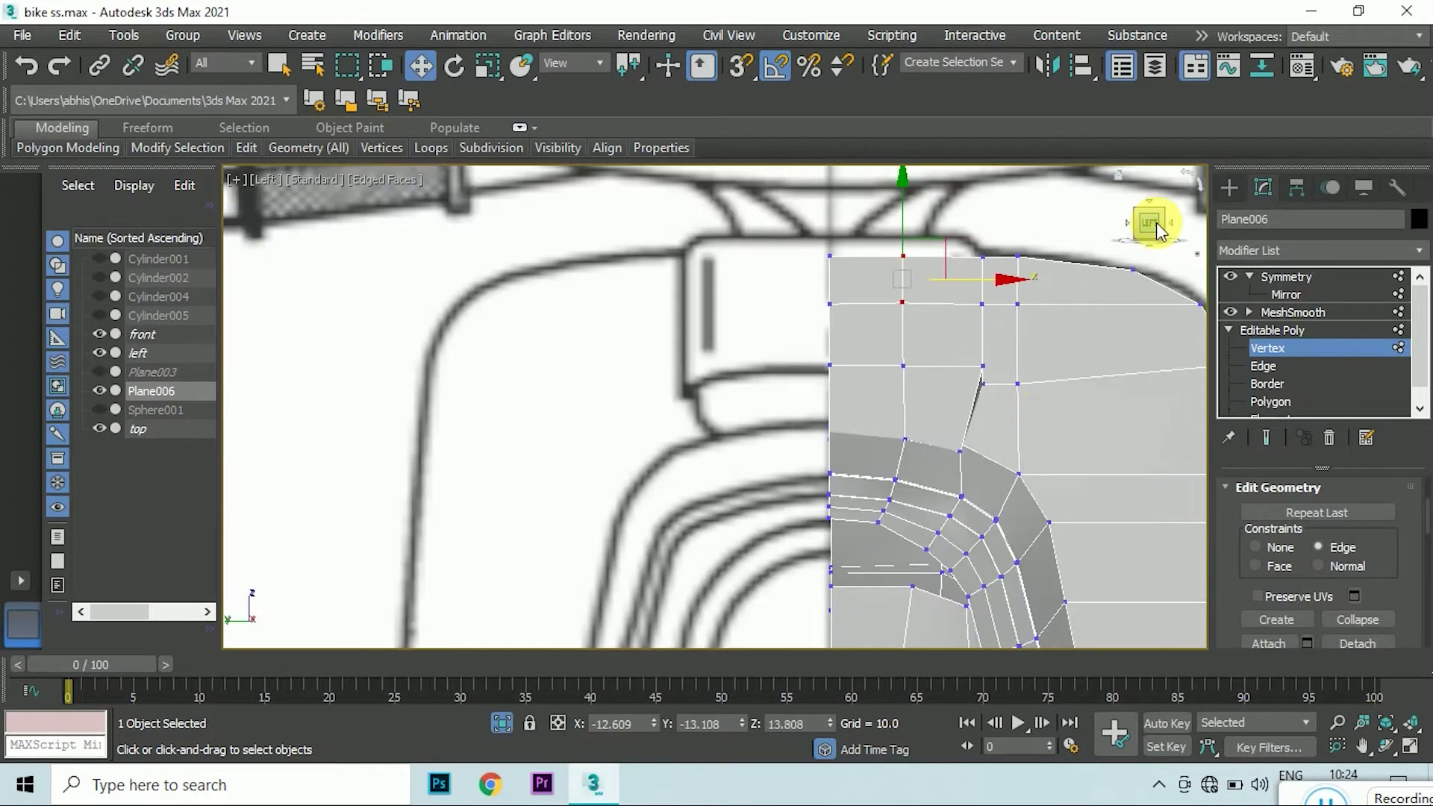
- Orbit to inspect the junction, return to Left view, and open the Material Editor
drag(1145, 224, 727, 398)
alt+middle_drag(727, 399, 715, 408)
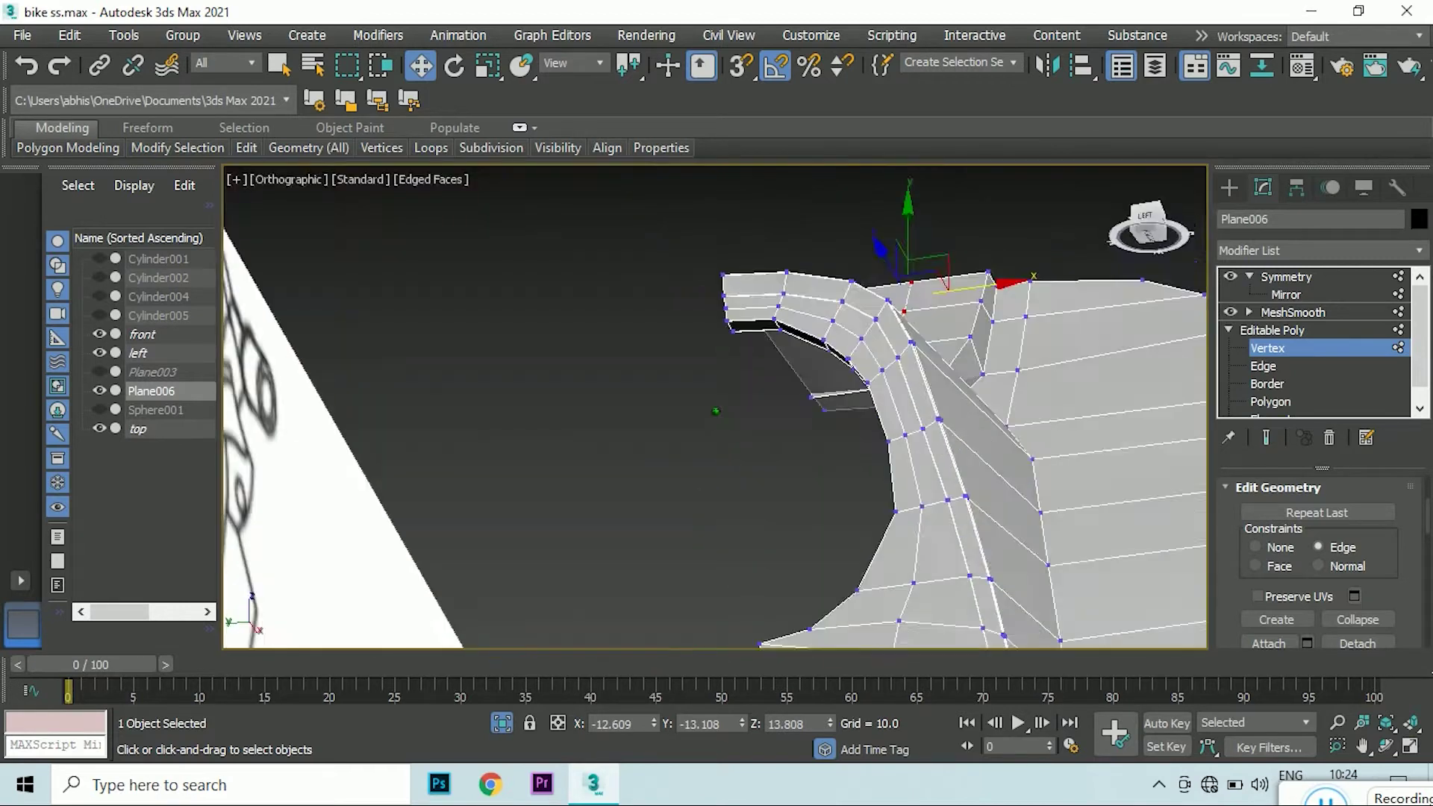
click(1148, 226)
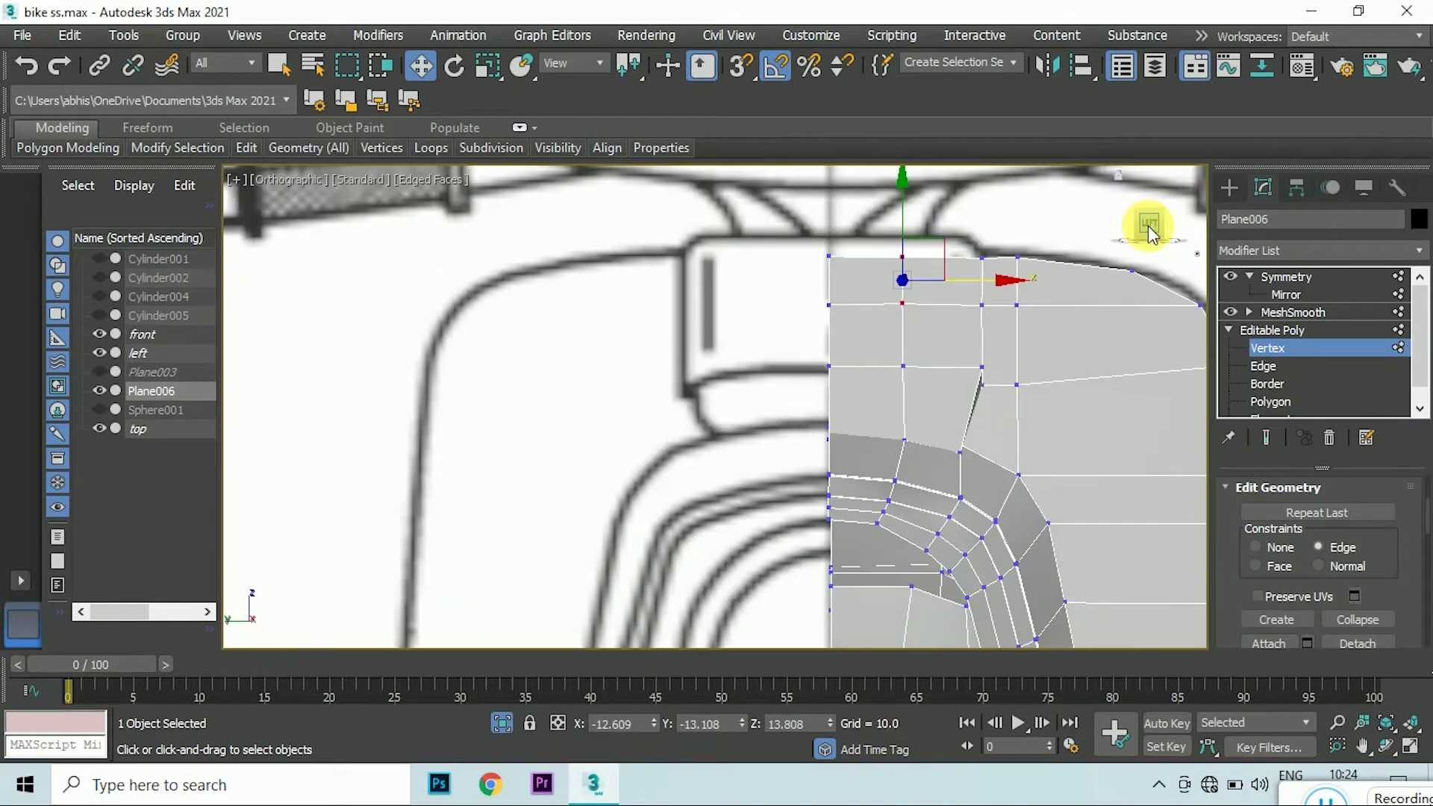
scroll(630, 286, up, 5)
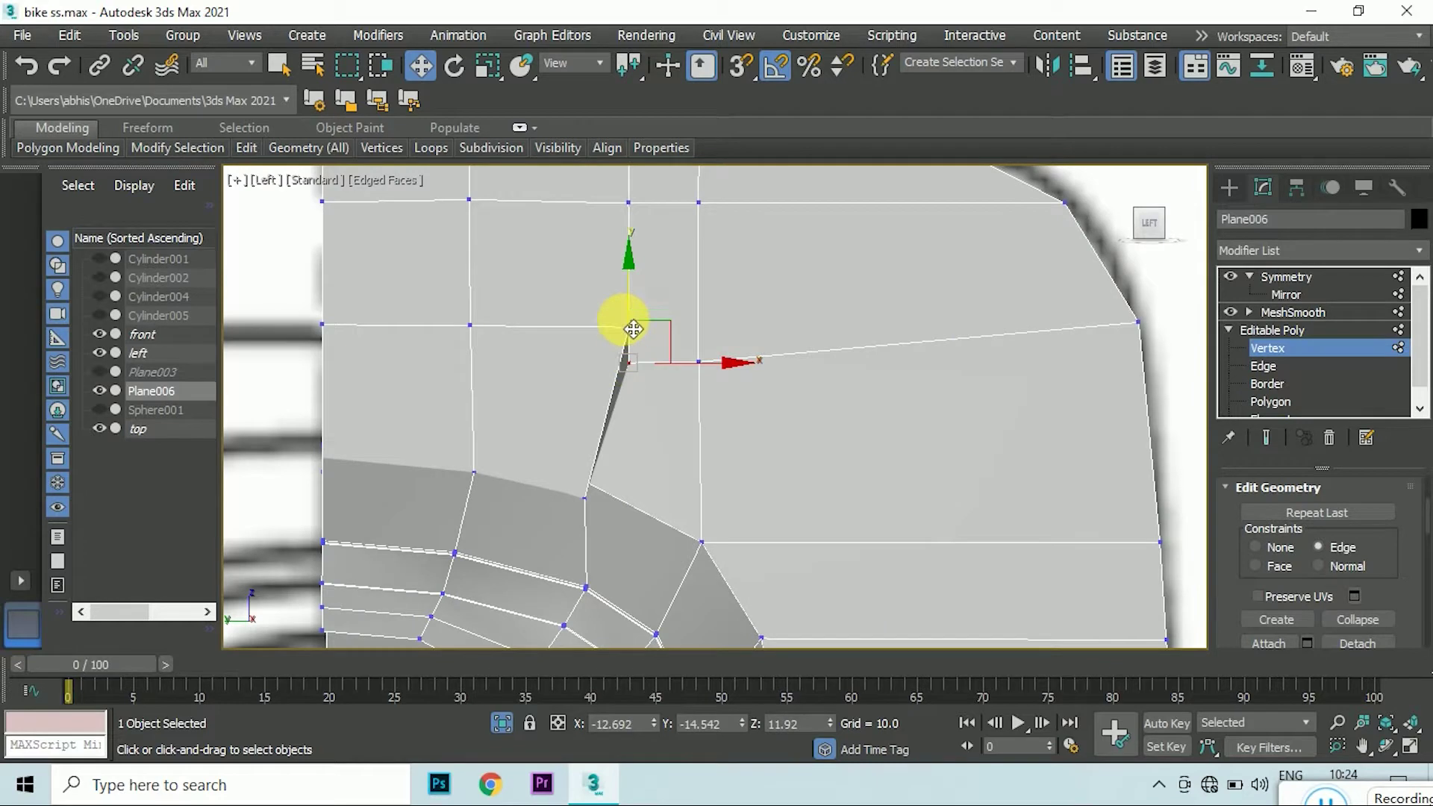
click(1303, 66)
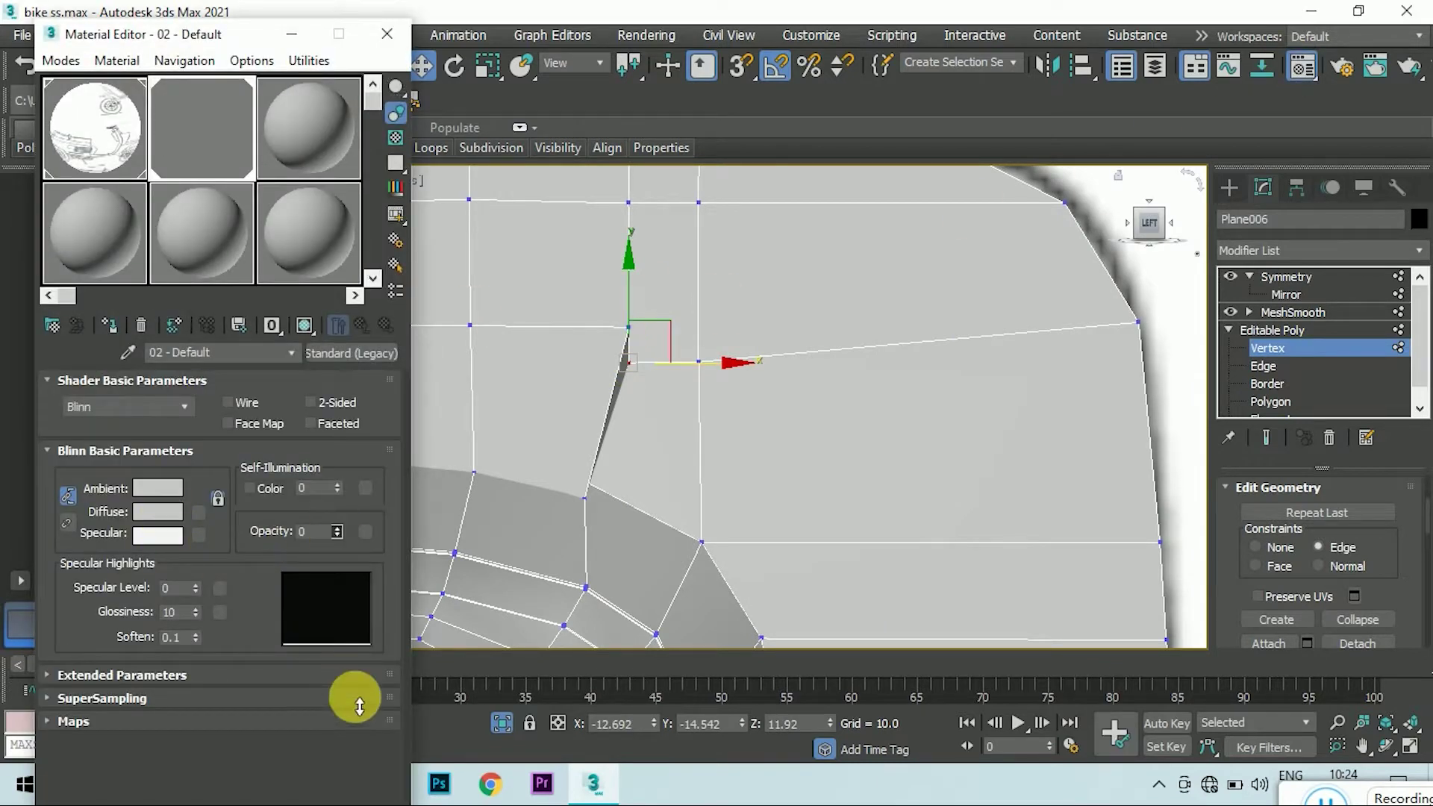
- Move the junction vertex onto the side blueprint line, then turn off see-through with Alt+X
scroll(686, 388, down, 3)
drag(657, 295, 659, 284)
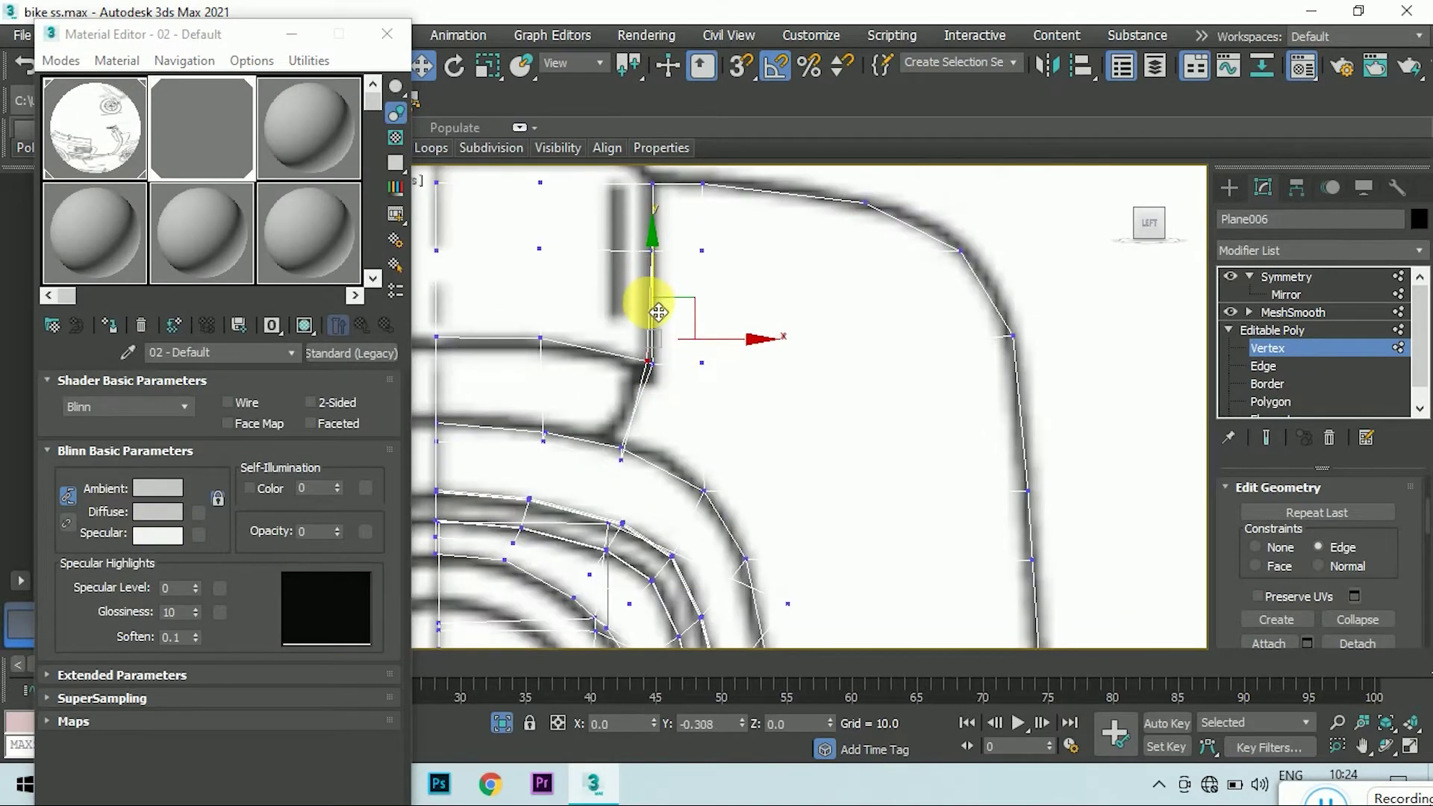
scroll(672, 352, up, 2)
scroll(657, 390, down, 4)
scroll(635, 433, up, 3)
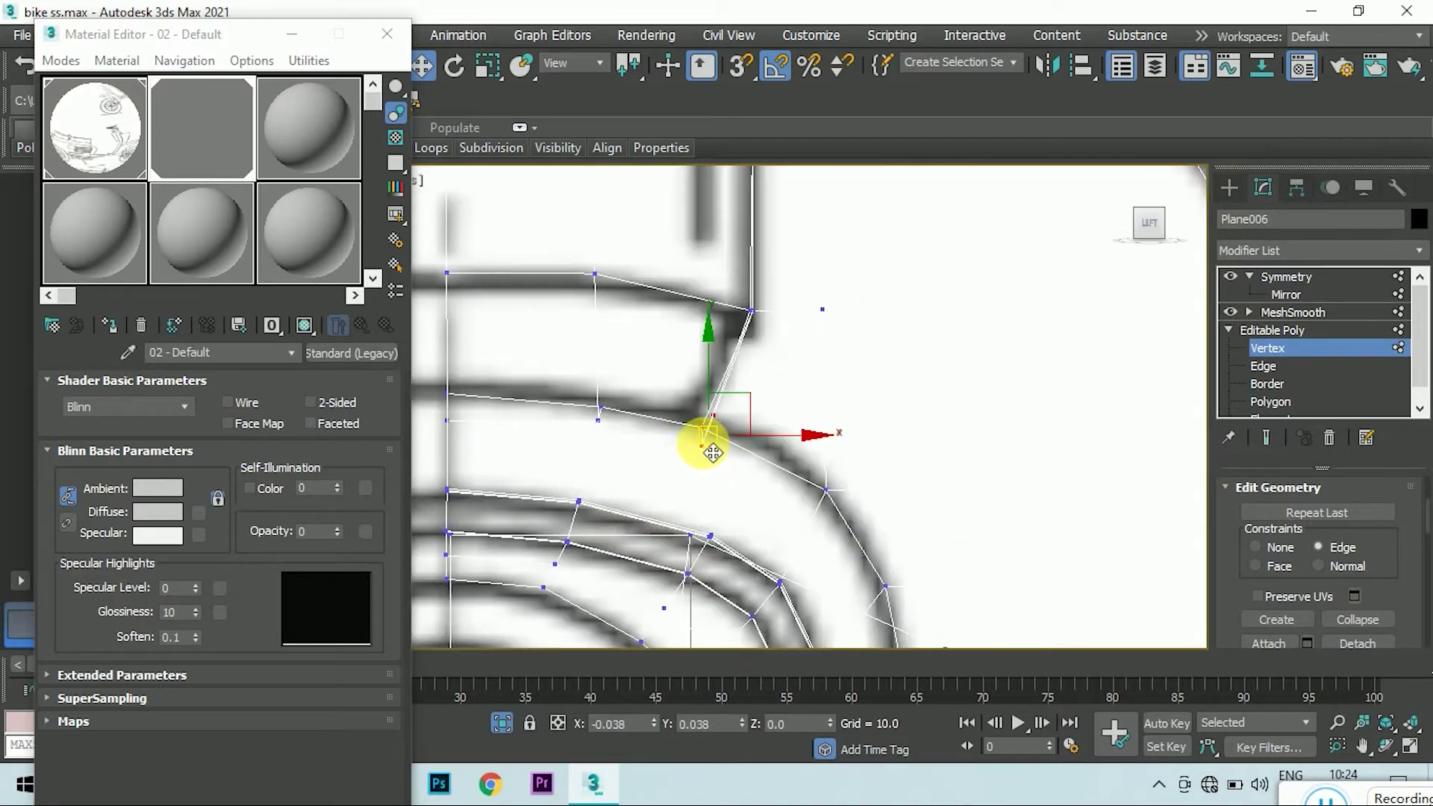
scroll(723, 444, up, 2)
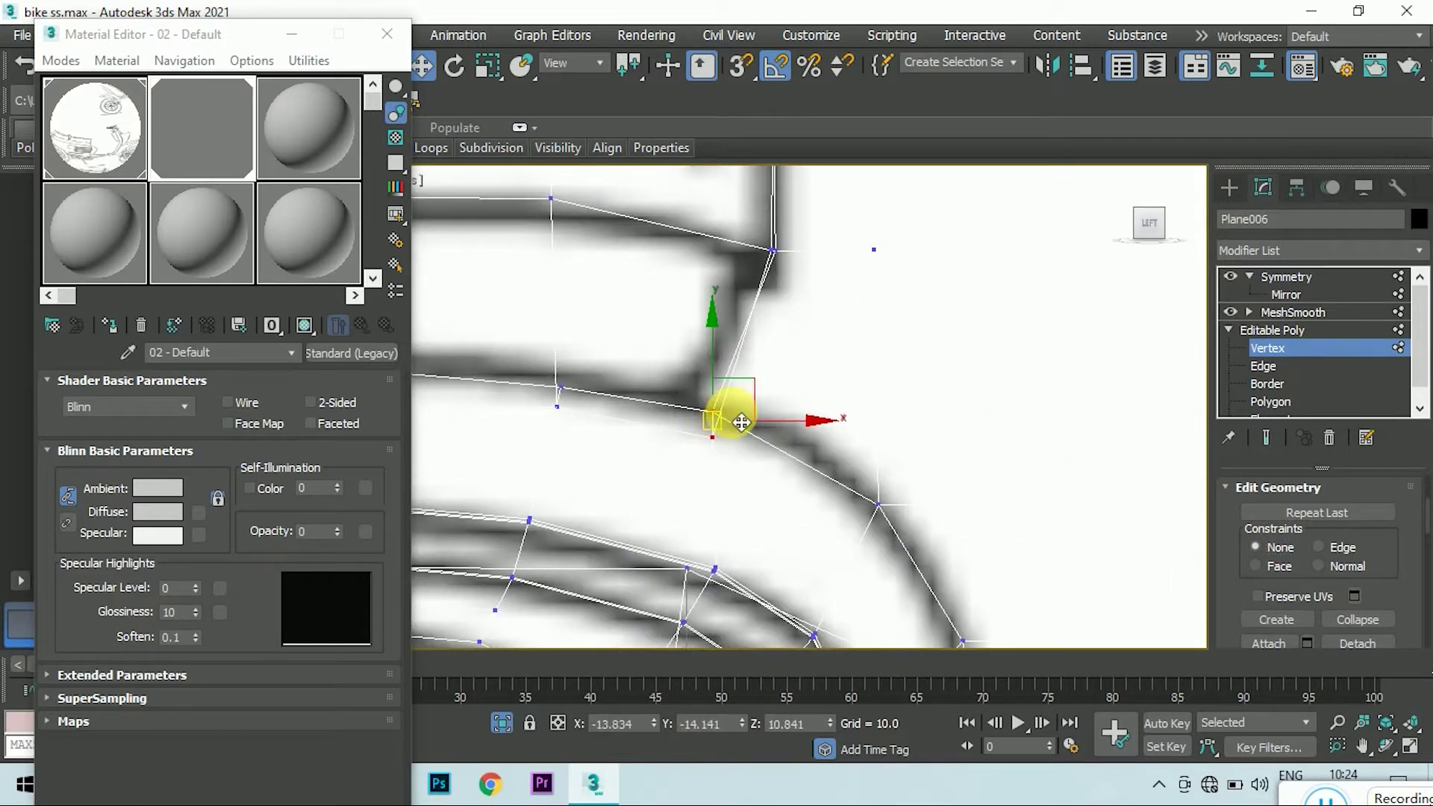
scroll(742, 422, down, 3)
key(alt+x)
- Orbit to the strip junction and start a Target Weld on the stray vertex
key(m)
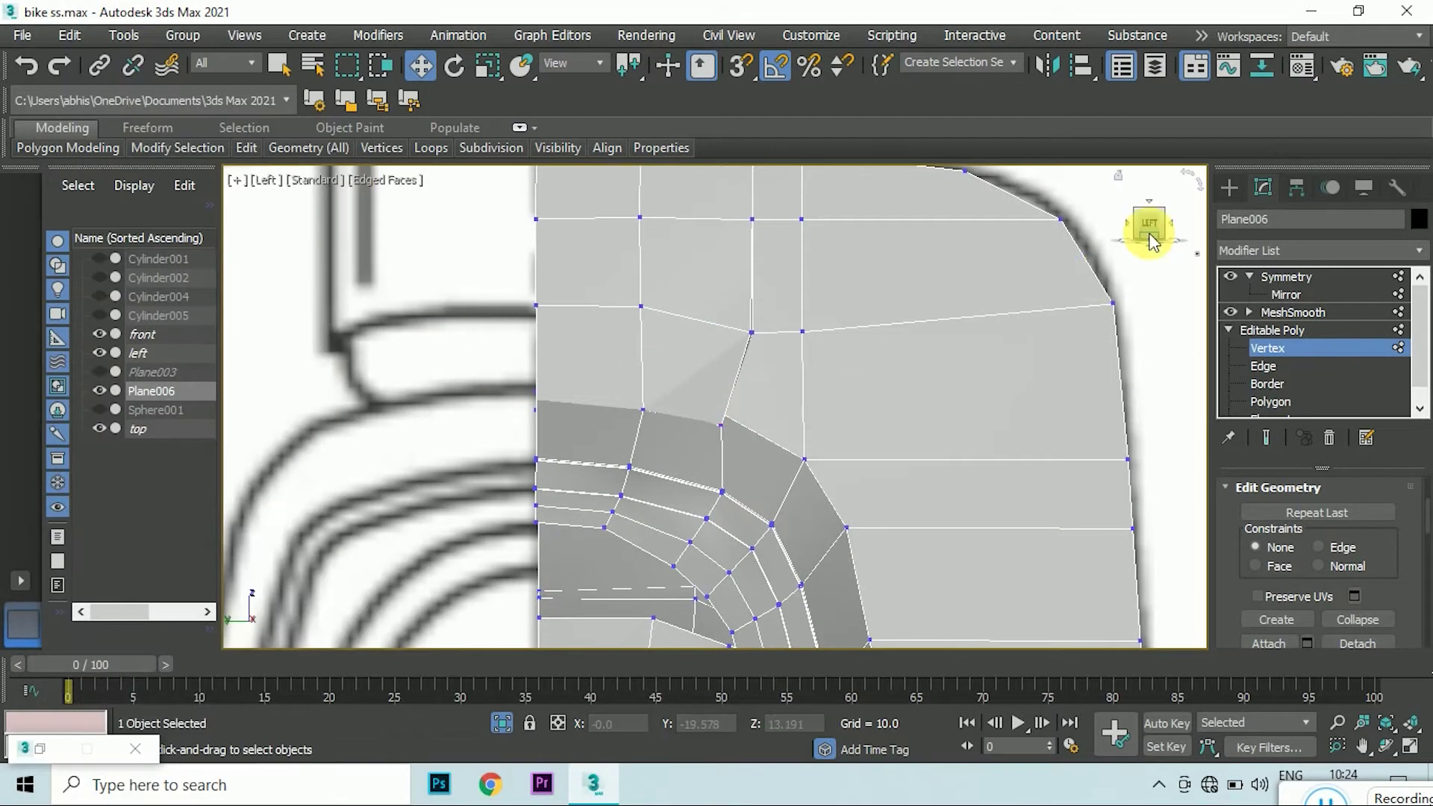
drag(1151, 240, 485, 452)
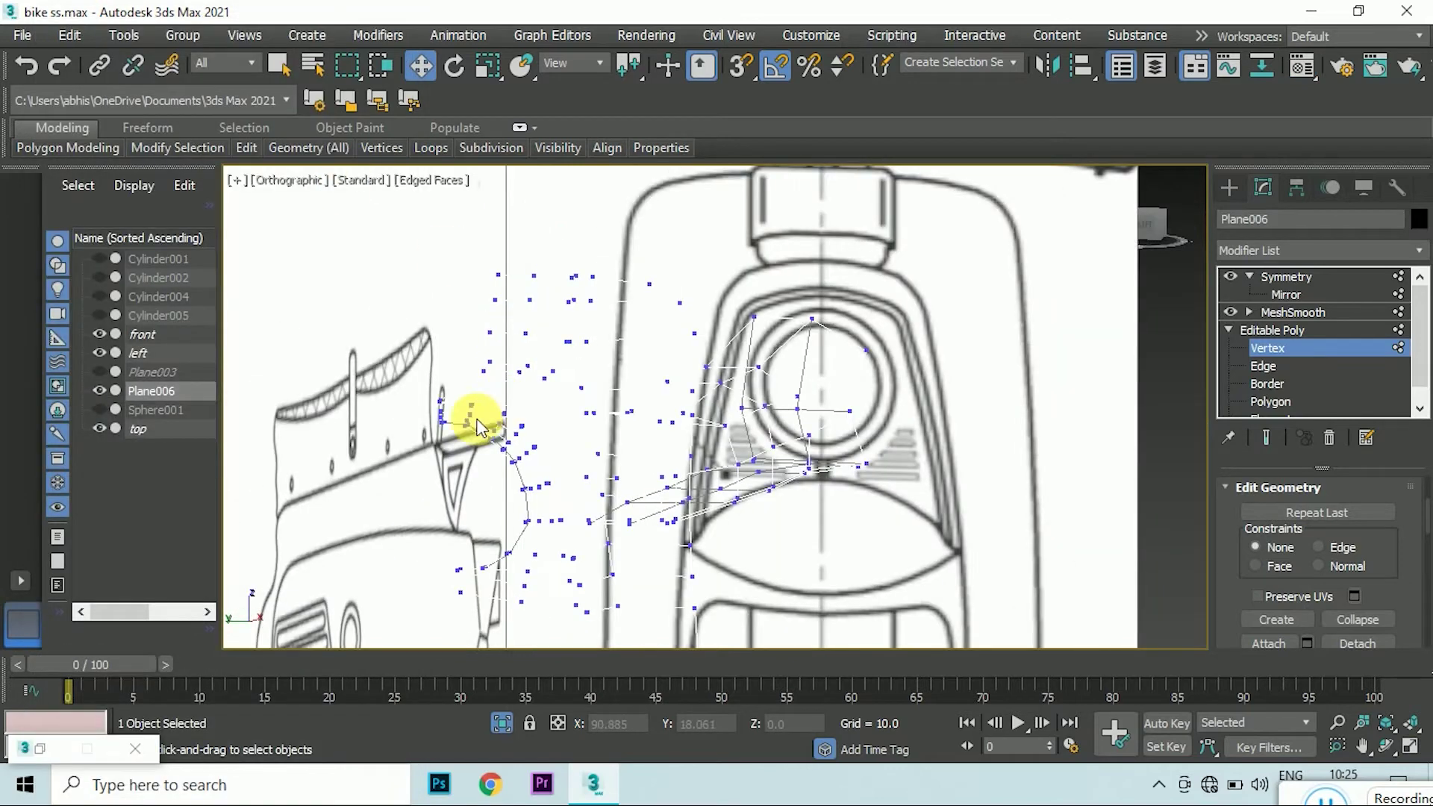
drag(1141, 223, 754, 525)
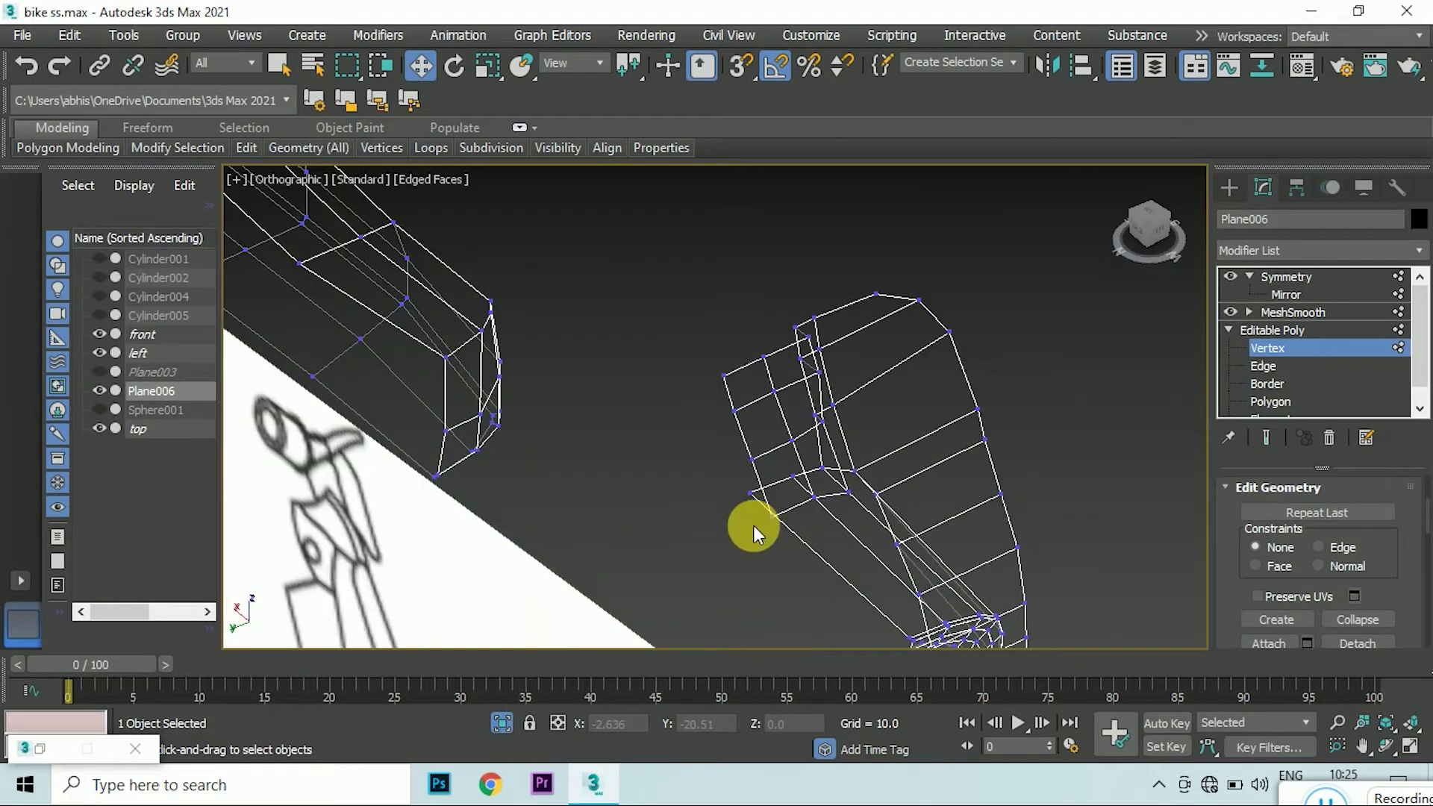
right_click(800, 525)
click(769, 669)
scroll(746, 502, up, 3)
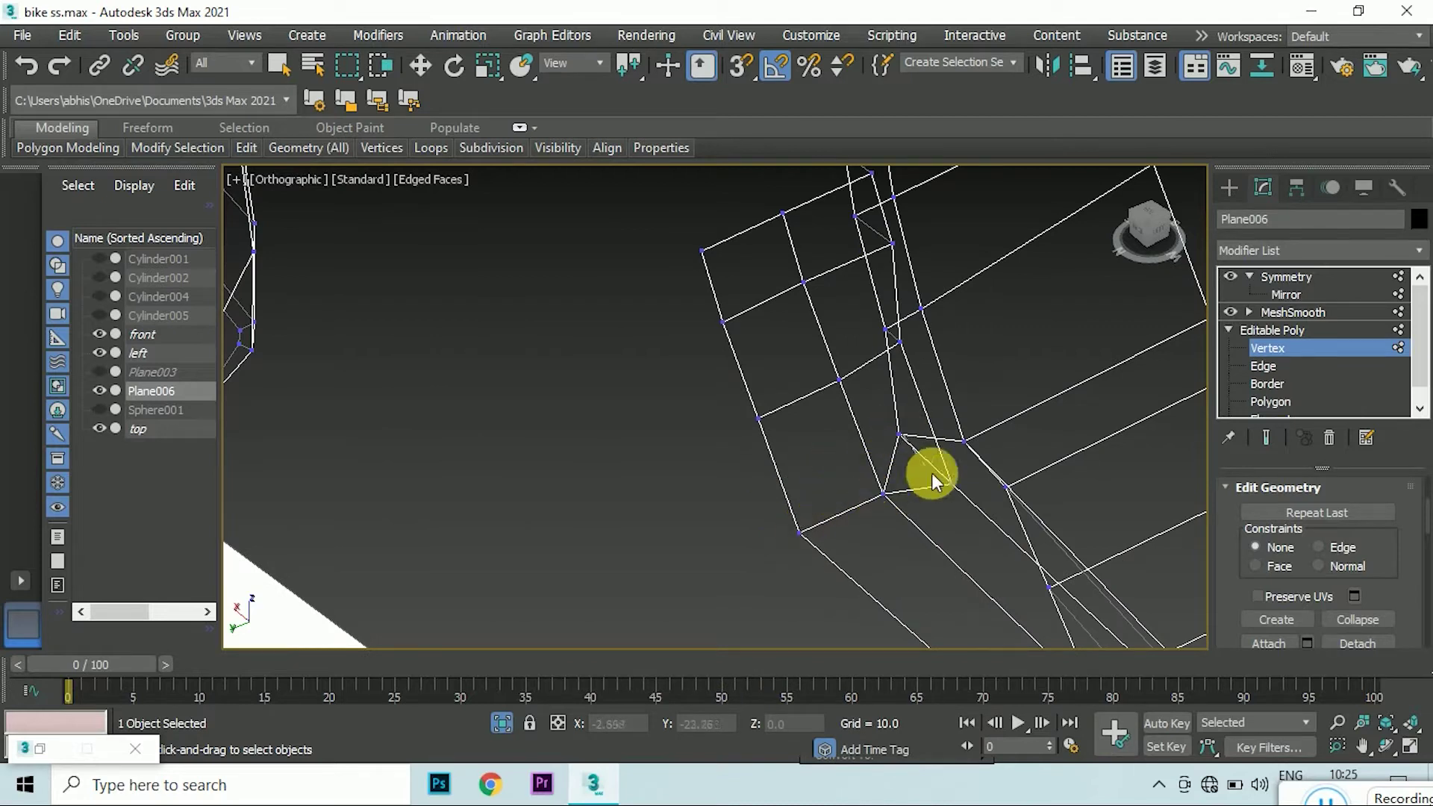
drag(888, 498, 950, 483)
scroll(903, 439, down, 2)
alt+middle_drag(932, 381, 866, 388)
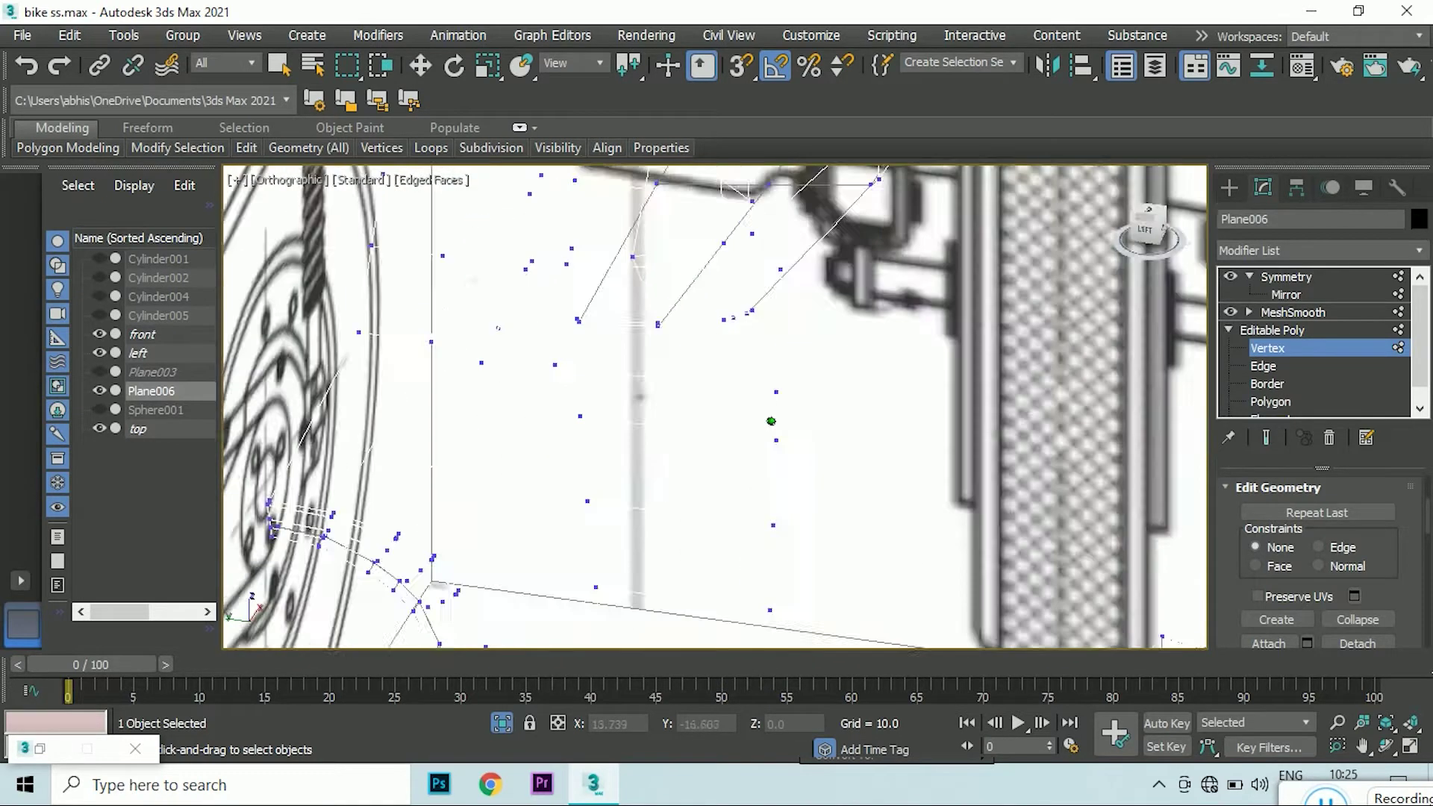
- Set the body material's Opacity to 78 in the Material Editor
click(68, 749)
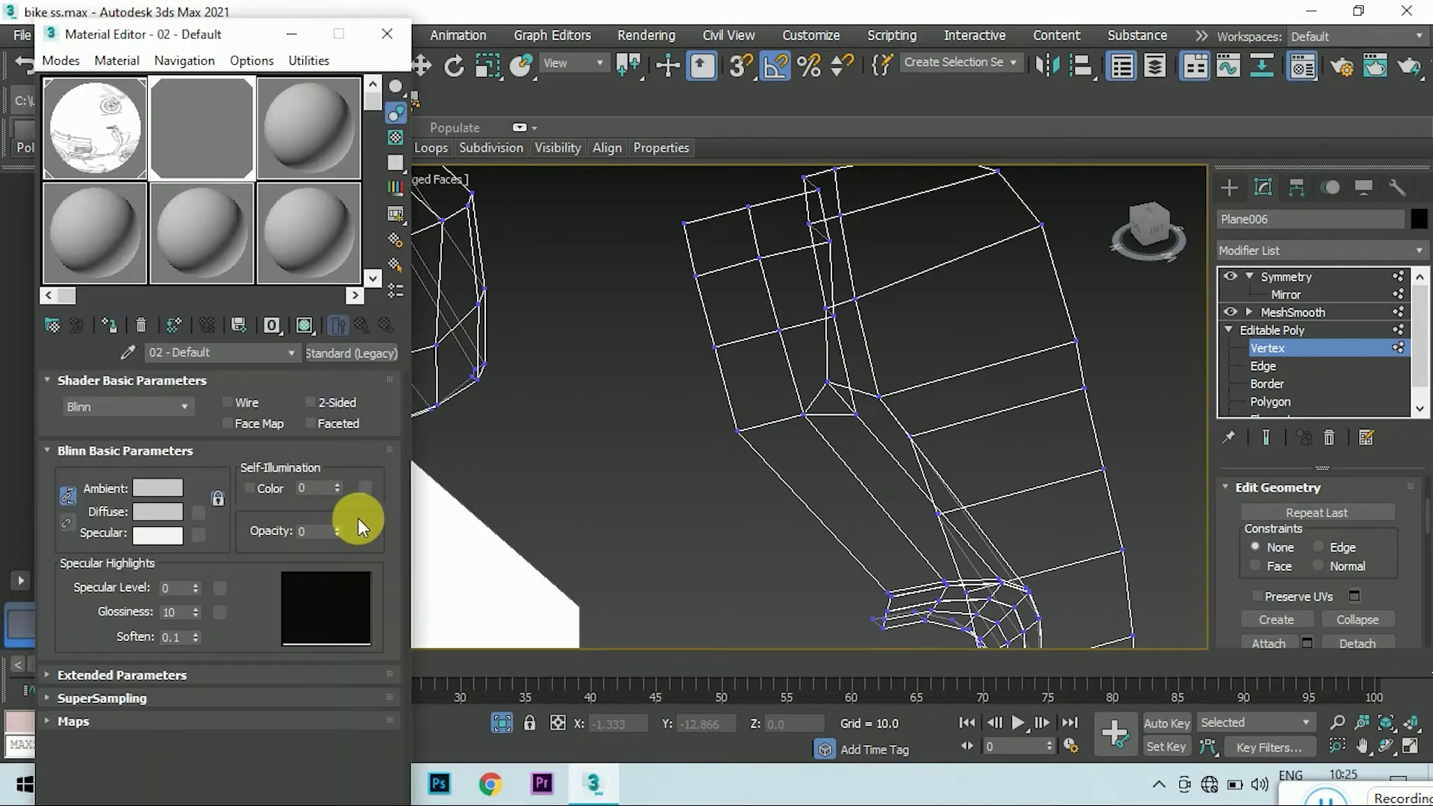
text(40)
click(1149, 231)
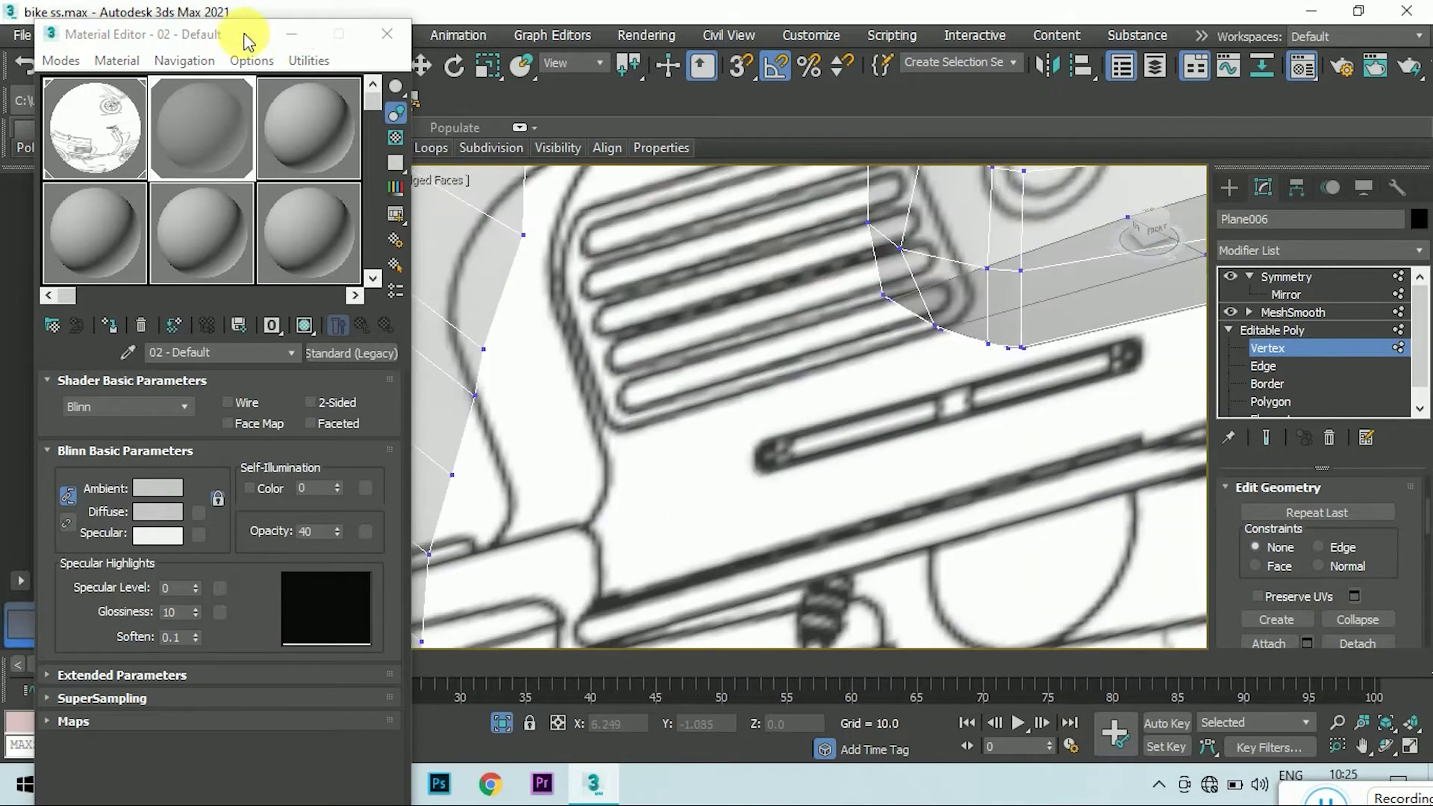
click(292, 34)
- Weld the stray vertex onto its neighbour and clear the vertex selection
scroll(489, 293, up, 5)
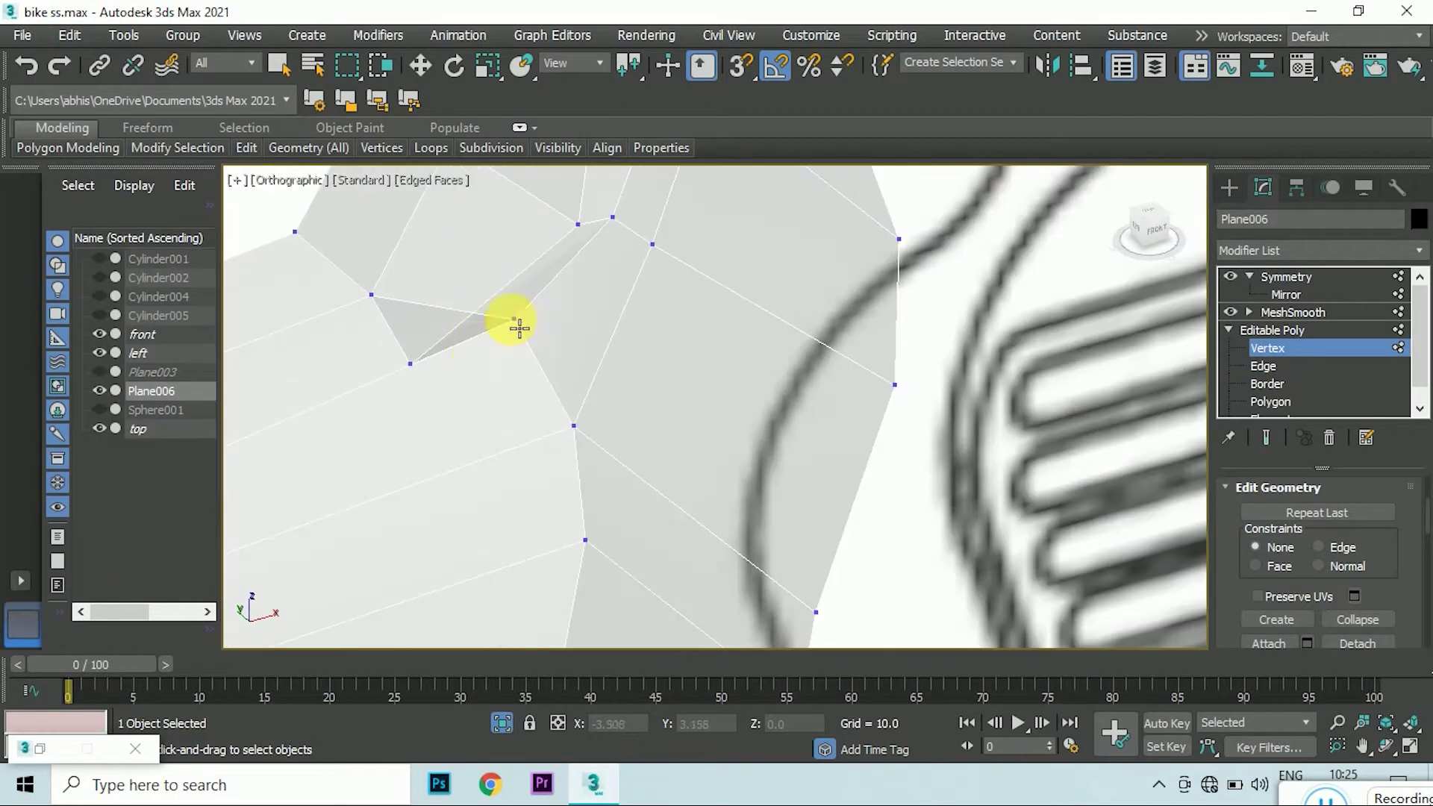
click(418, 365)
scroll(429, 412, down, 2)
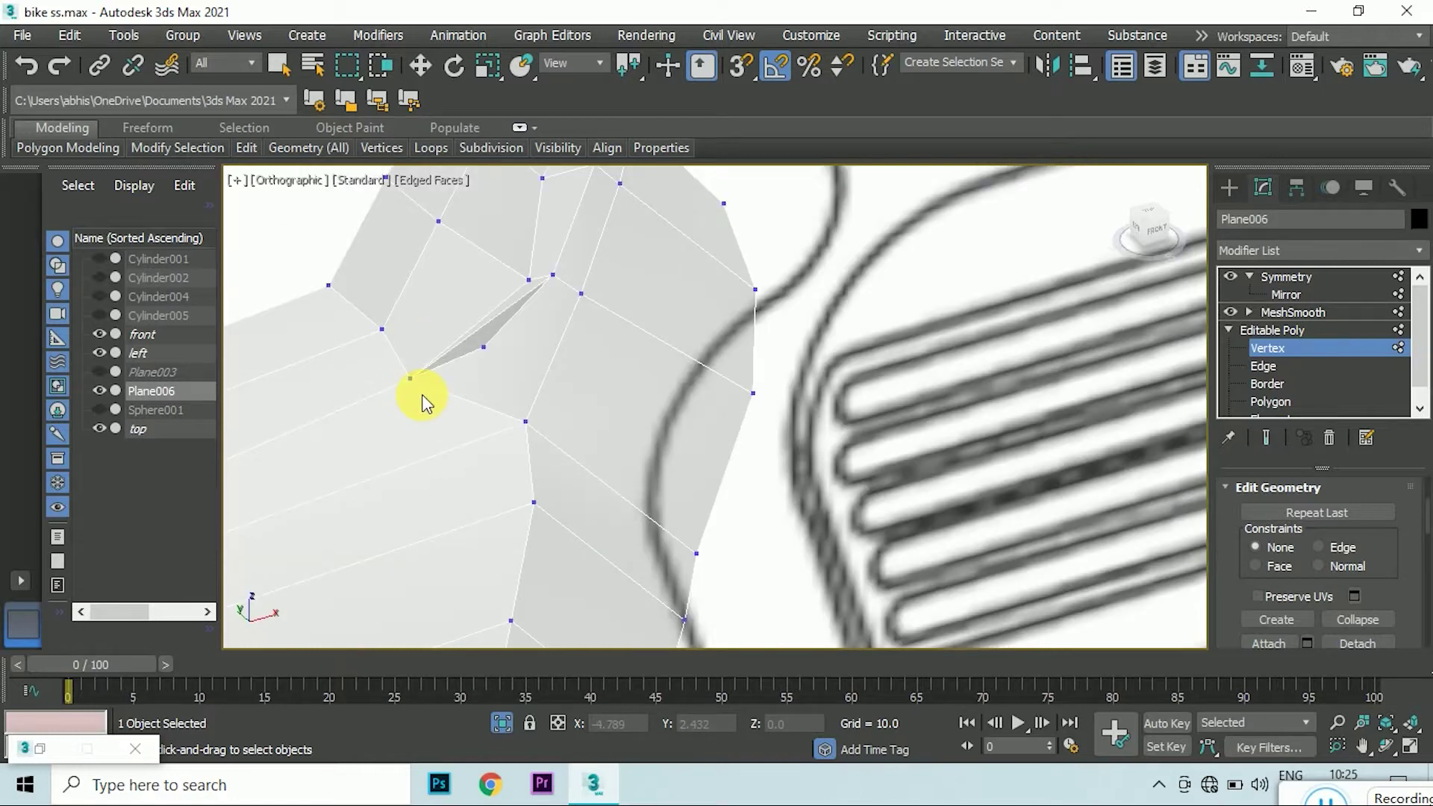
scroll(423, 403, down, 4)
scroll(482, 416, up, 5)
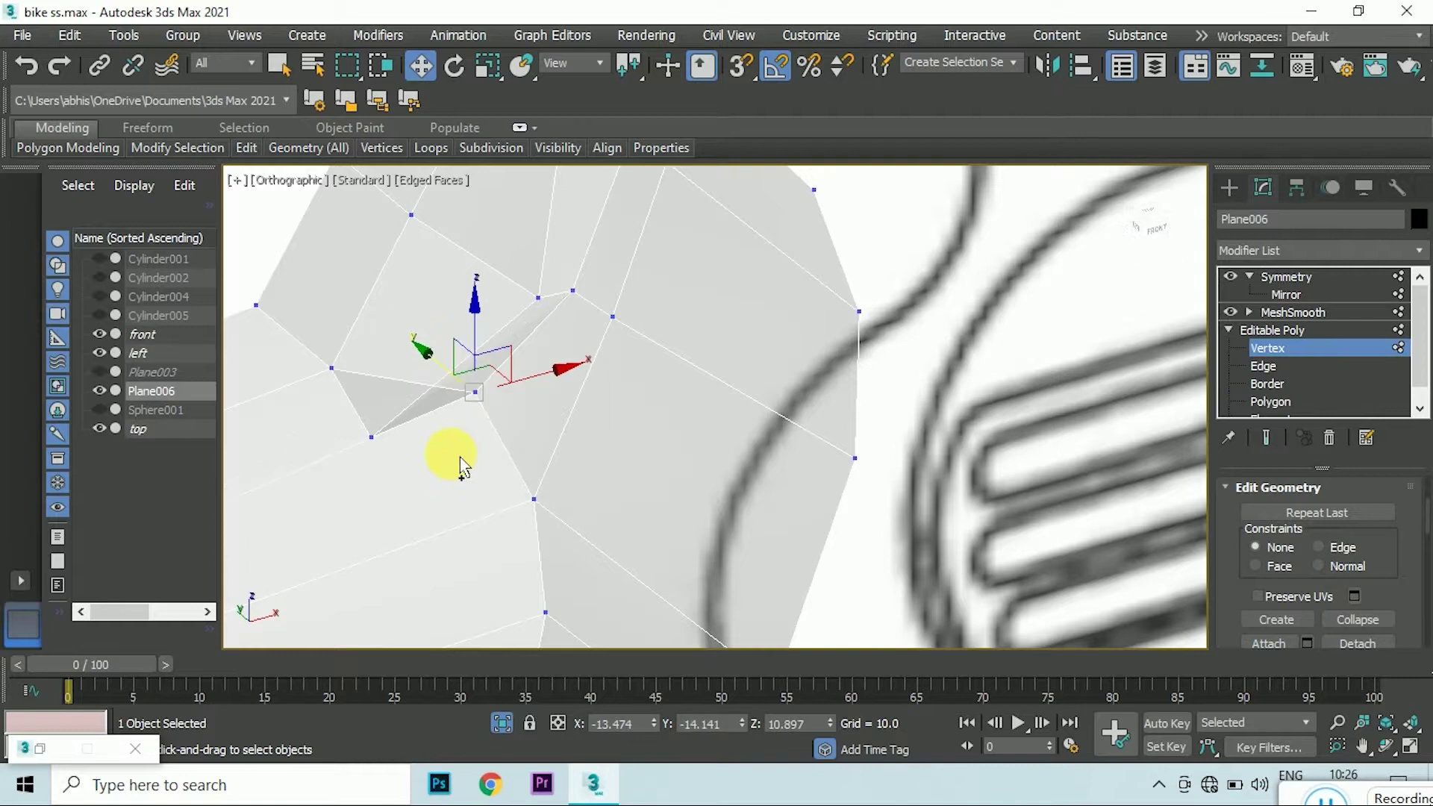
scroll(457, 457, down, 2)
click(474, 449)
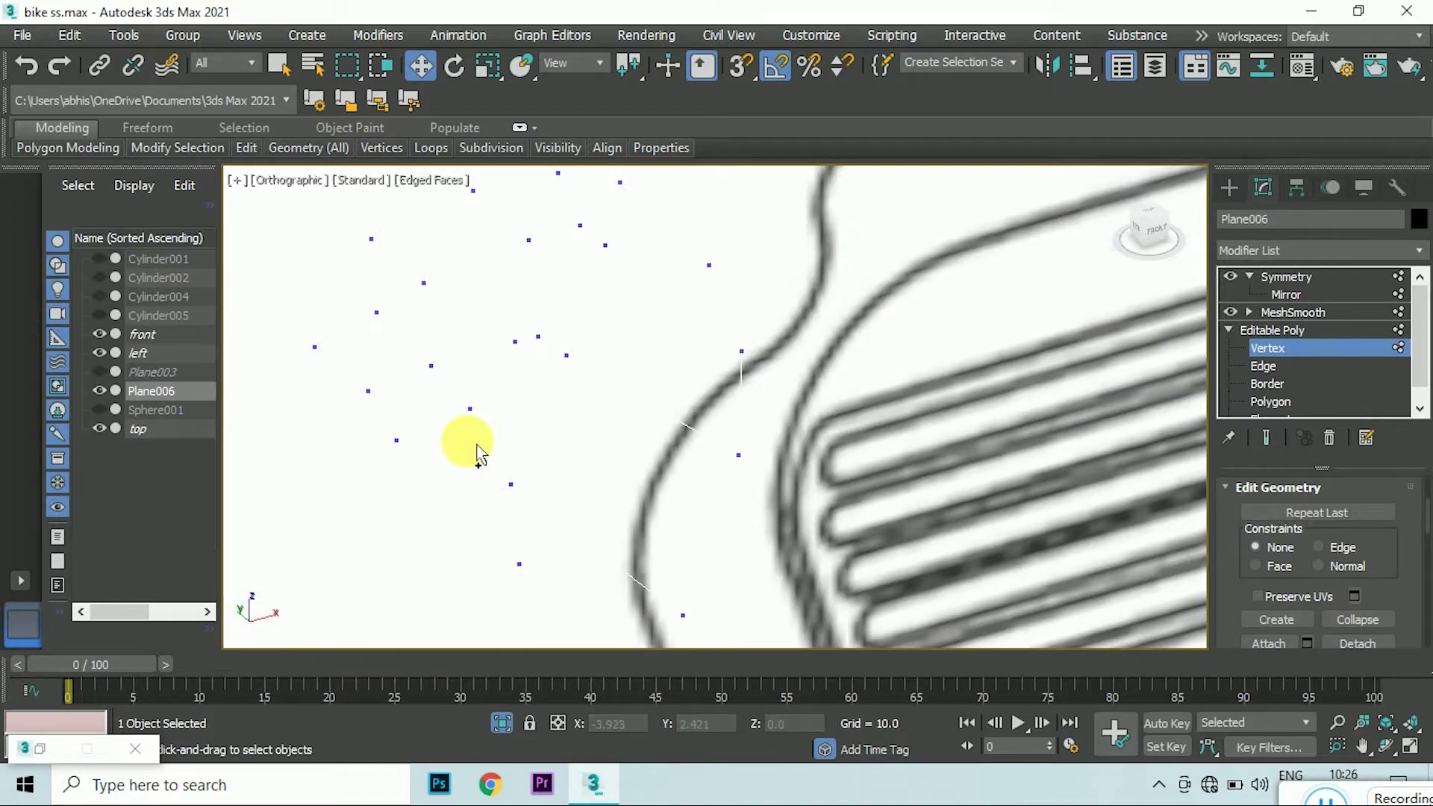
- Briefly restore the Material Editor, minimize it, and orbit to check the weld
scroll(493, 433, down, 3)
click(22, 749)
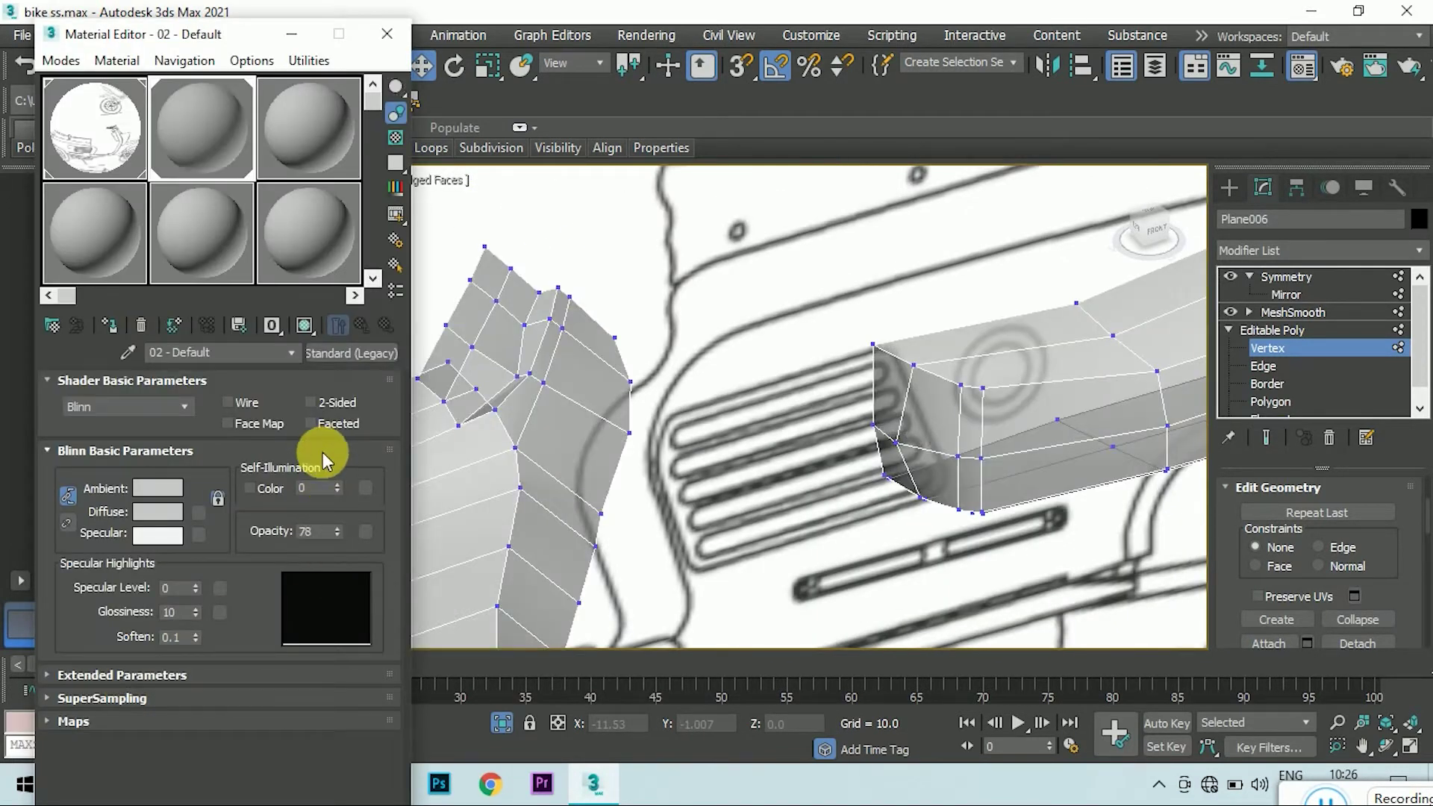
click(292, 34)
drag(1149, 233, 1142, 239)
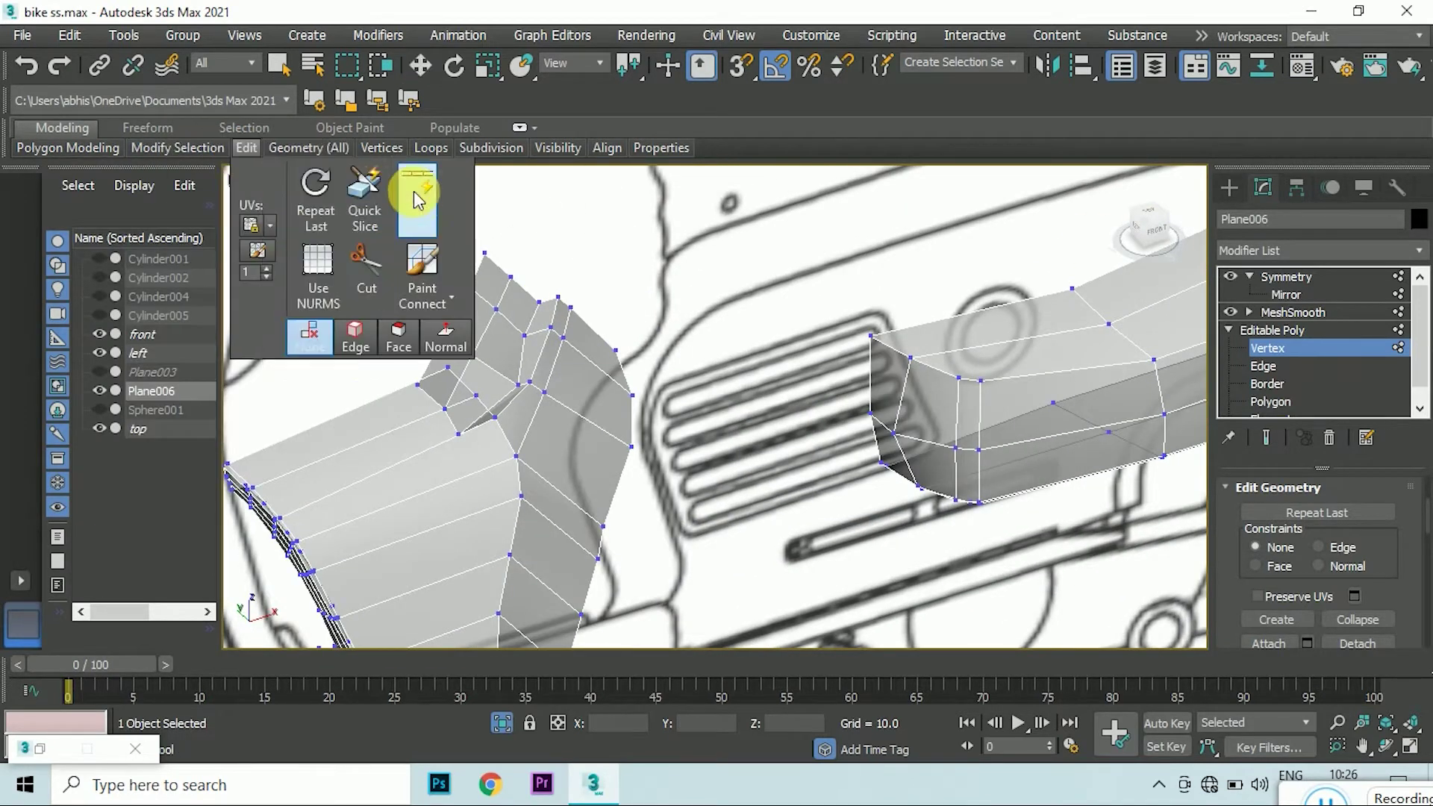
- In the front view, move the strip's junction vertex to line up with the frame tube
click(416, 196)
right_click(410, 361)
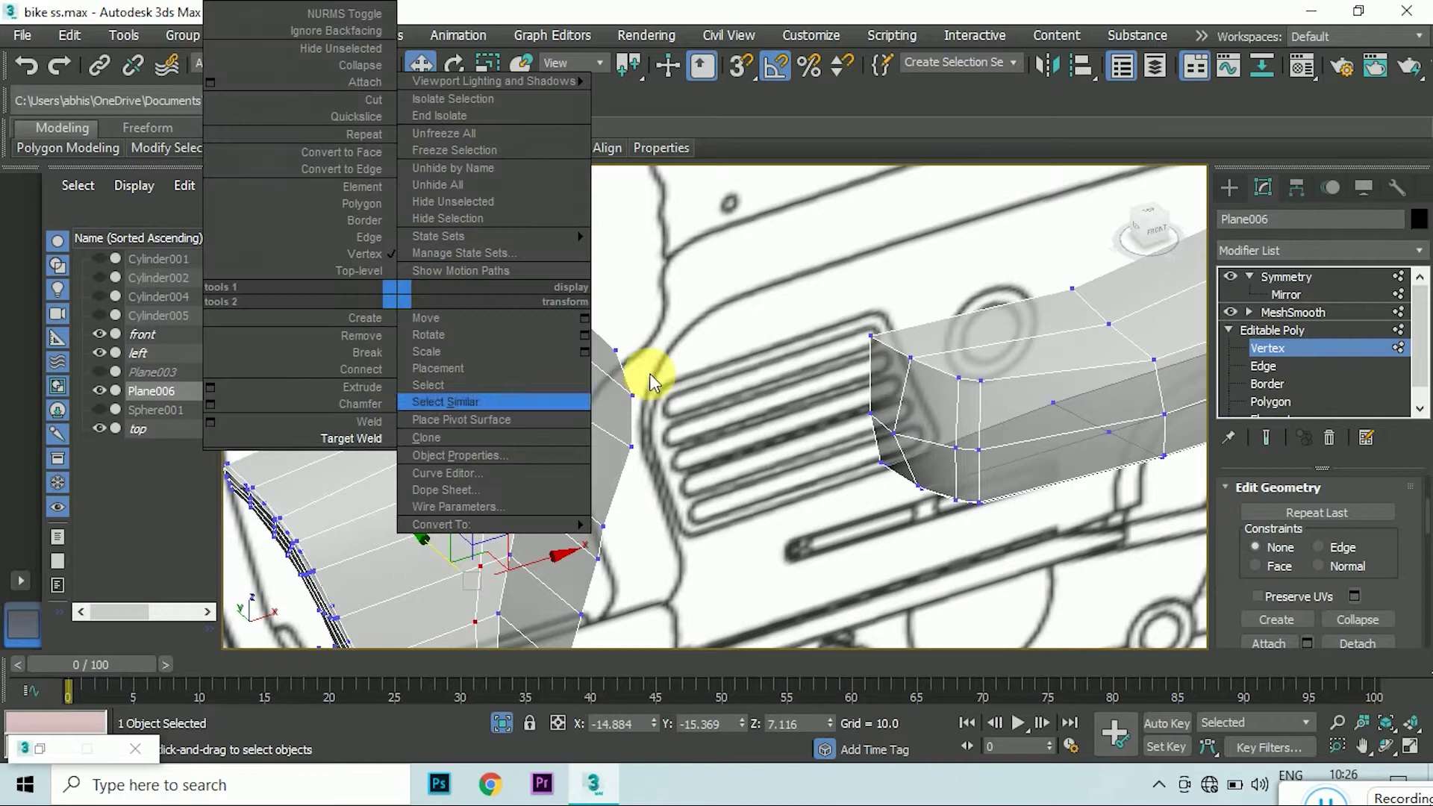
click(480, 400)
scroll(514, 430, up, 3)
scroll(1360, 592, up, 3)
scroll(1359, 570, up, 3)
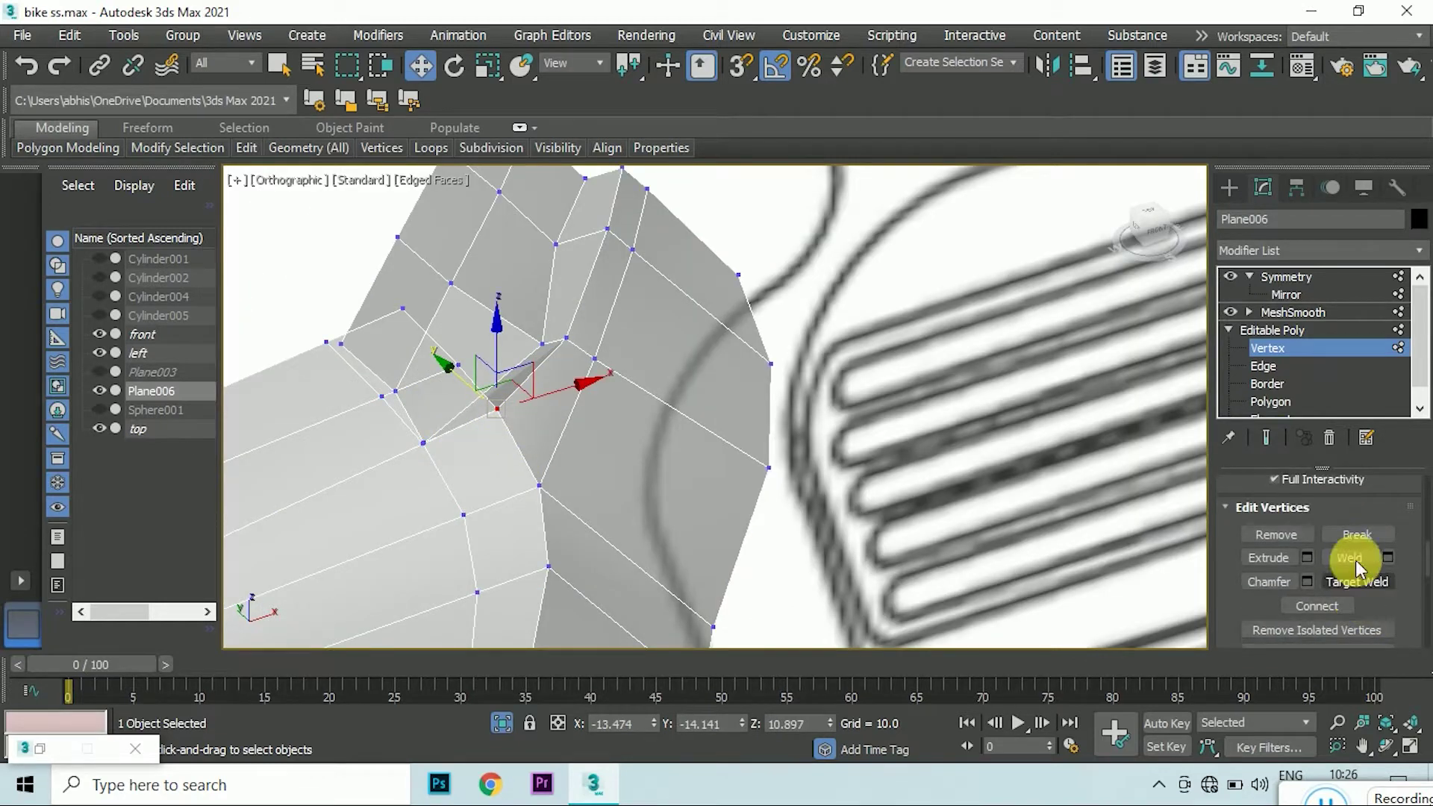
scroll(558, 402, up, 3)
scroll(528, 391, down, 3)
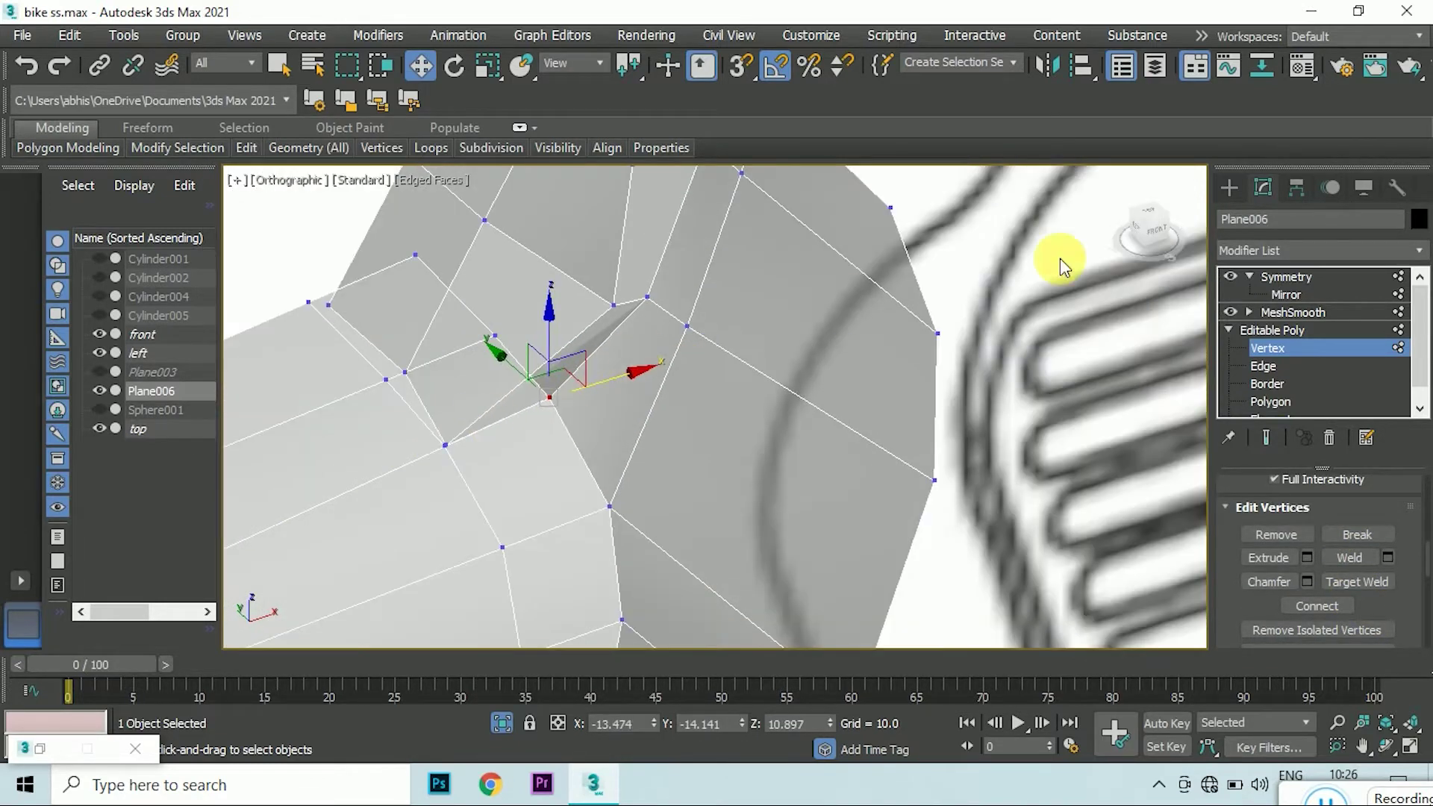
click(1150, 228)
scroll(558, 342, down, 2)
scroll(589, 351, down, 2)
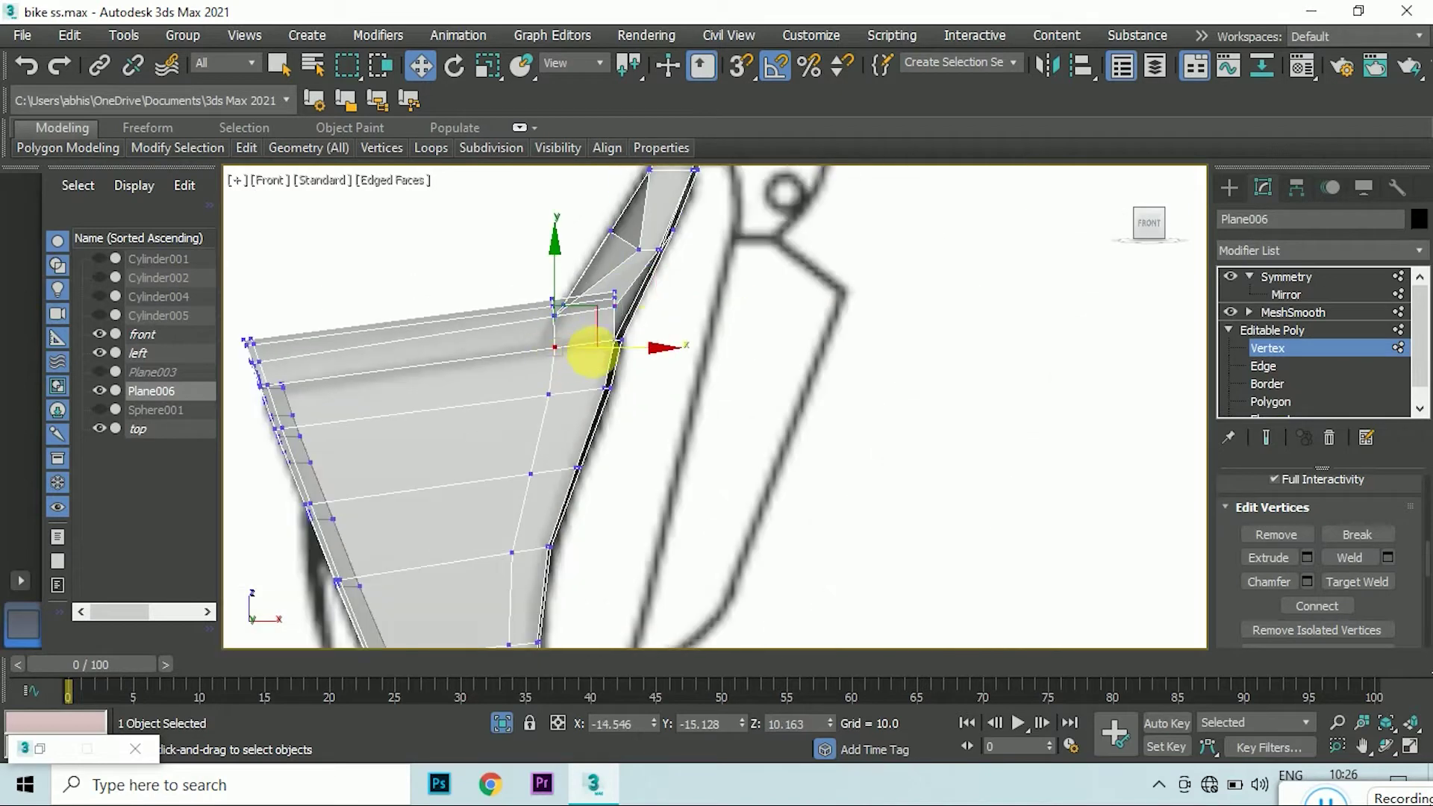
scroll(1329, 568, down, 3)
scroll(1329, 554, down, 2)
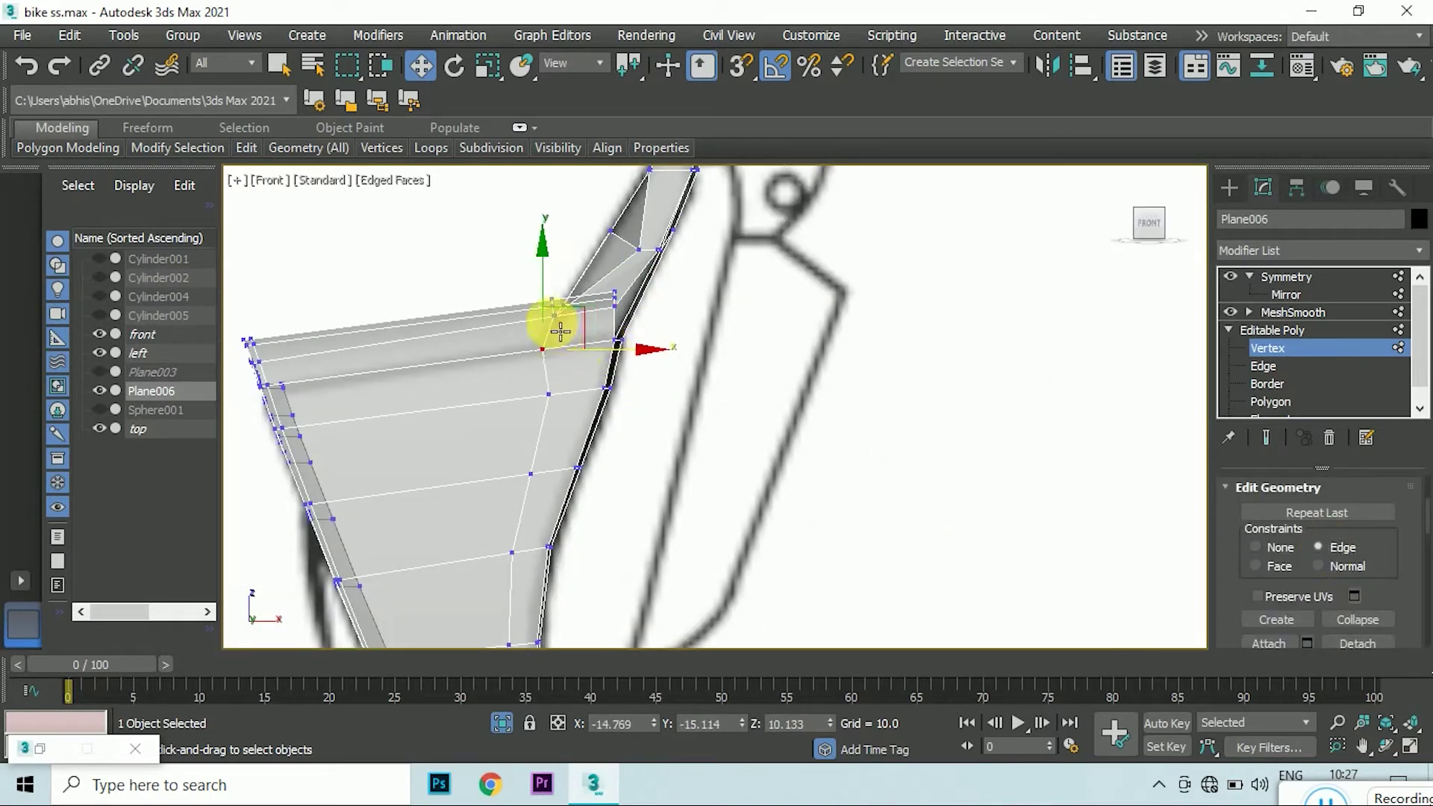
scroll(556, 317, up, 3)
mouse_move(647, 316)
mouse_down()
mouse_move(621, 301)
mouse_move(642, 424)
mouse_up()
scroll(657, 295, down, 2)
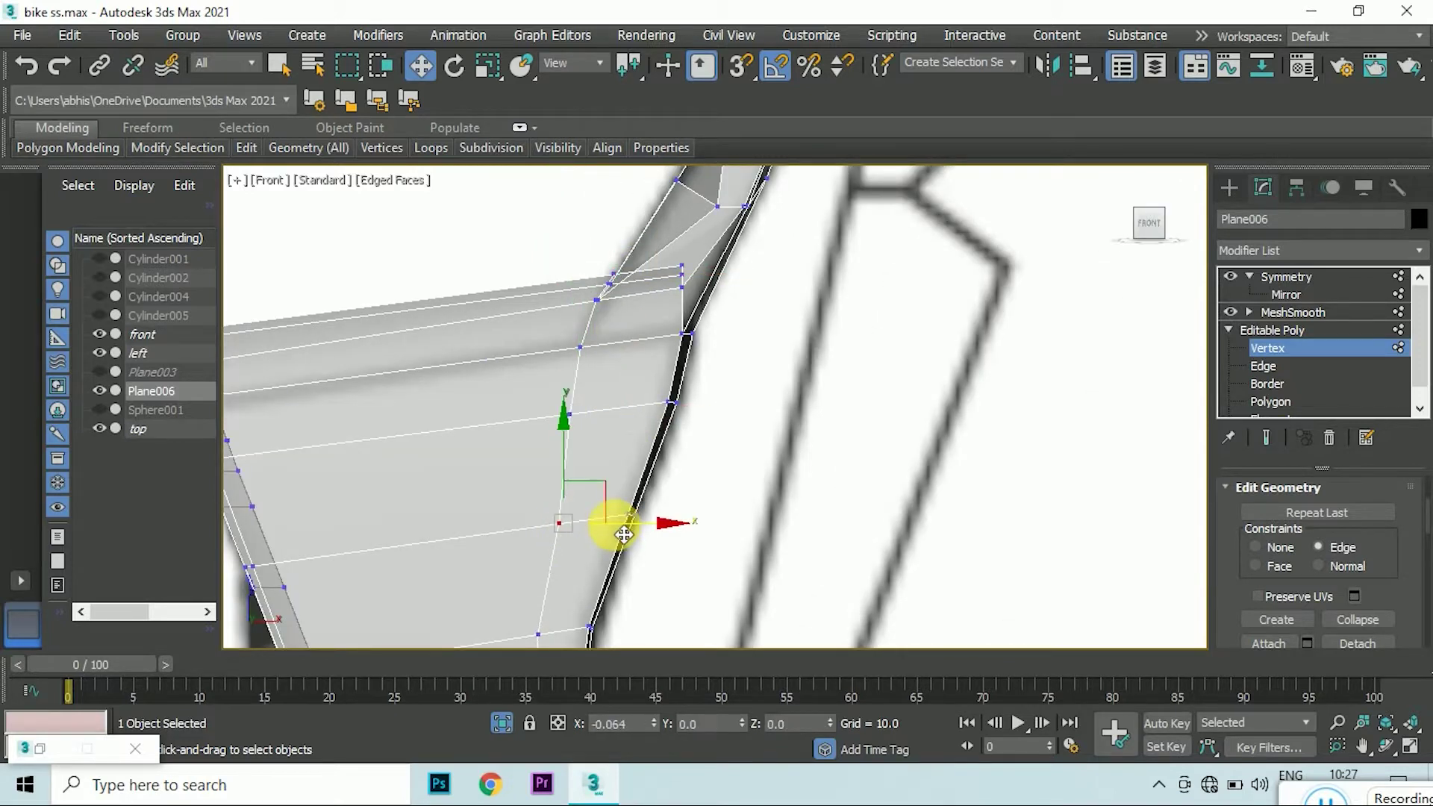
- Slide the corner vertex along its edge where the strip meets the body
click(761, 444)
scroll(759, 376, down, 2)
drag(1172, 246, 1120, 269)
scroll(773, 362, up, 3)
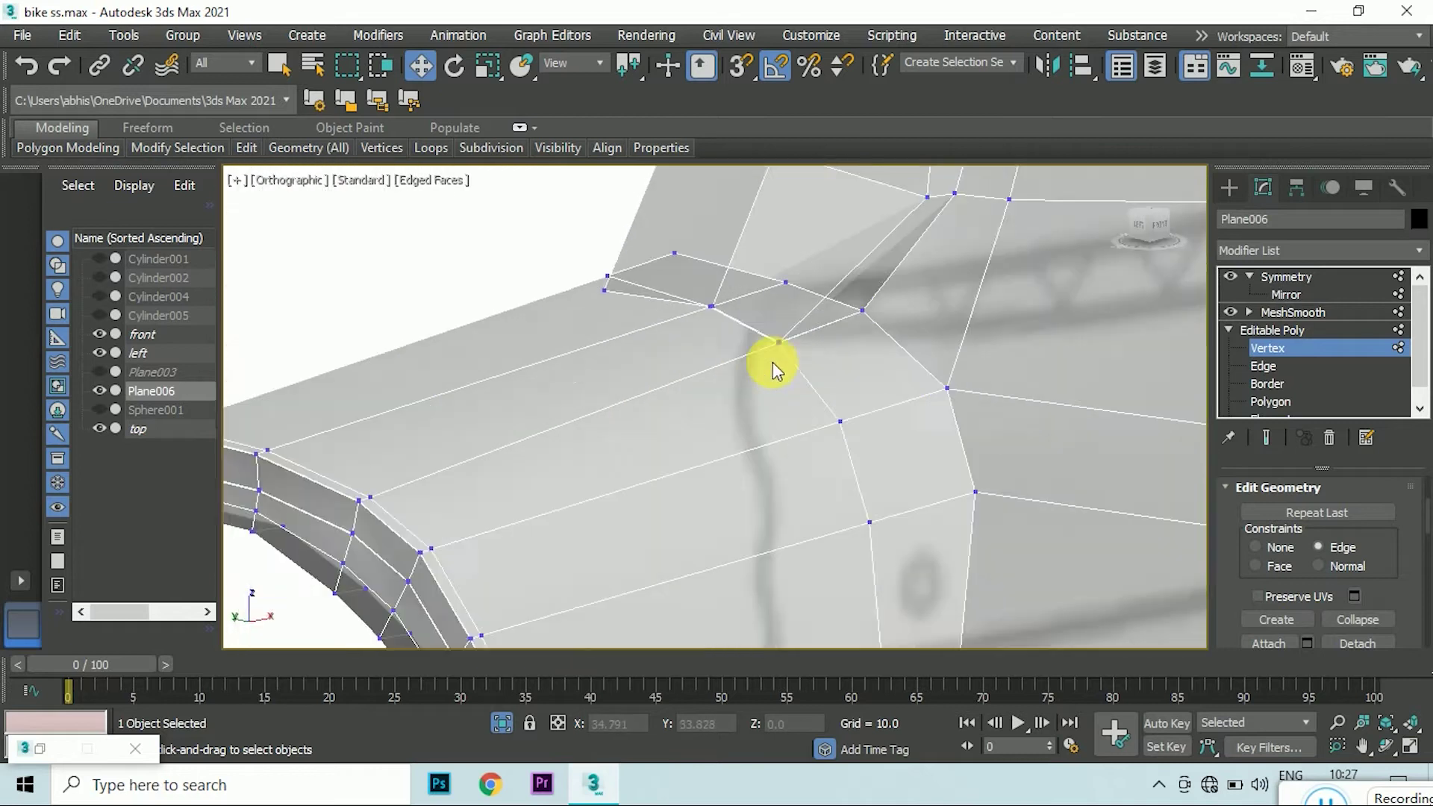
right_click(773, 361)
click(728, 506)
scroll(786, 325, up, 3)
key(w)
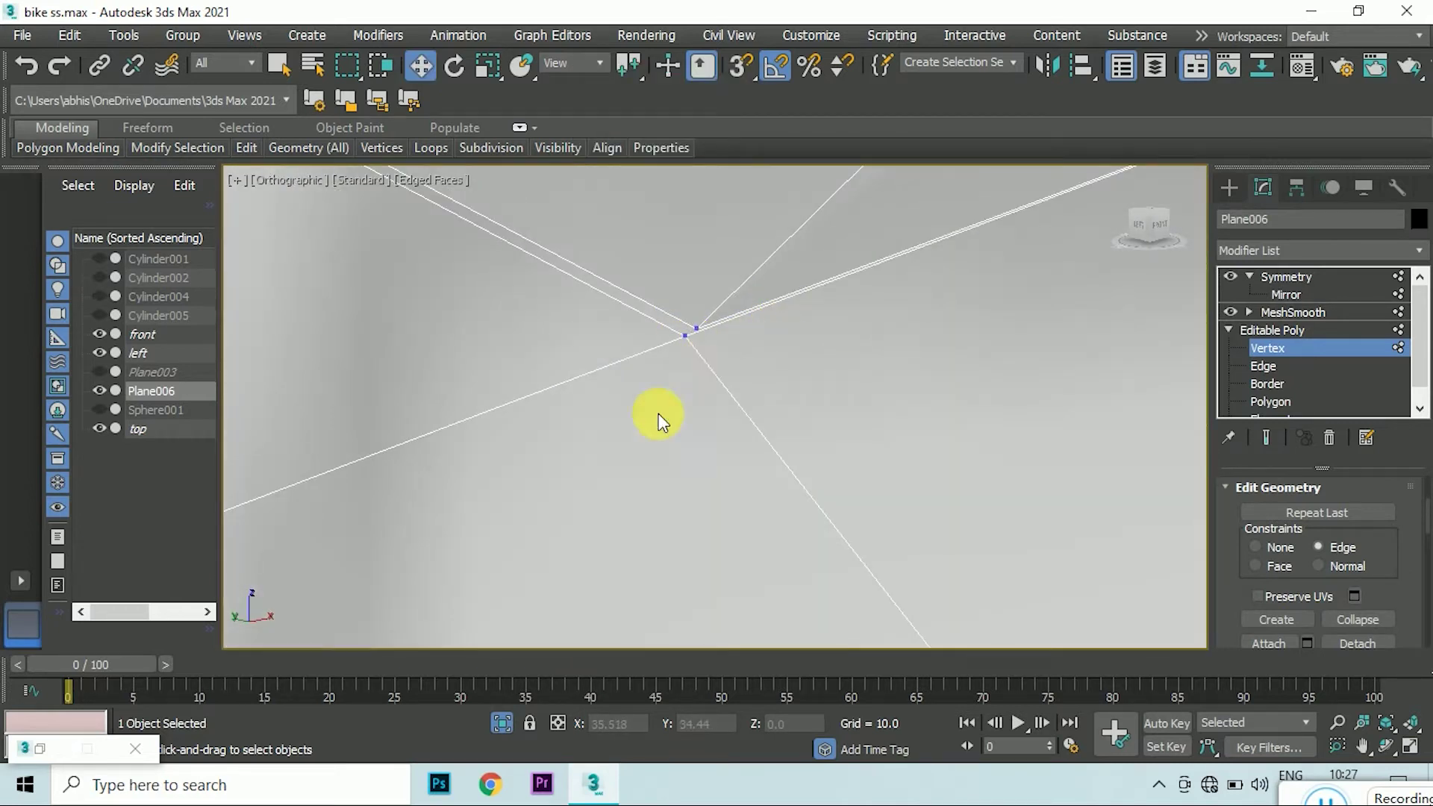
scroll(658, 414, down, 5)
scroll(481, 370, up, 2)
scroll(481, 370, down, 3)
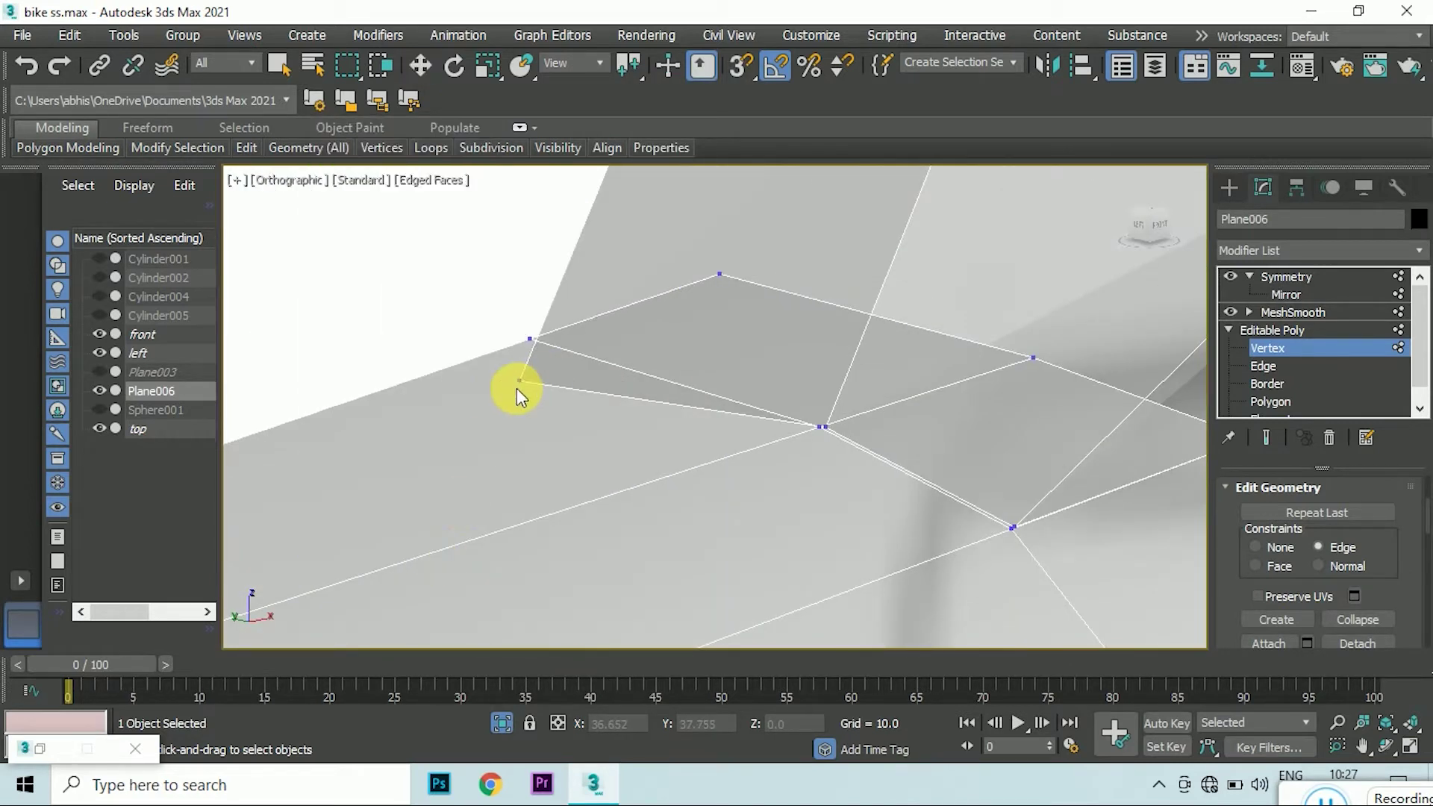
scroll(814, 446, up, 4)
drag(813, 446, 789, 432)
- Return to Move and zoom in to confirm the two corner vertices now sit as one point
right_click(784, 468)
click(769, 433)
scroll(784, 499, down, 3)
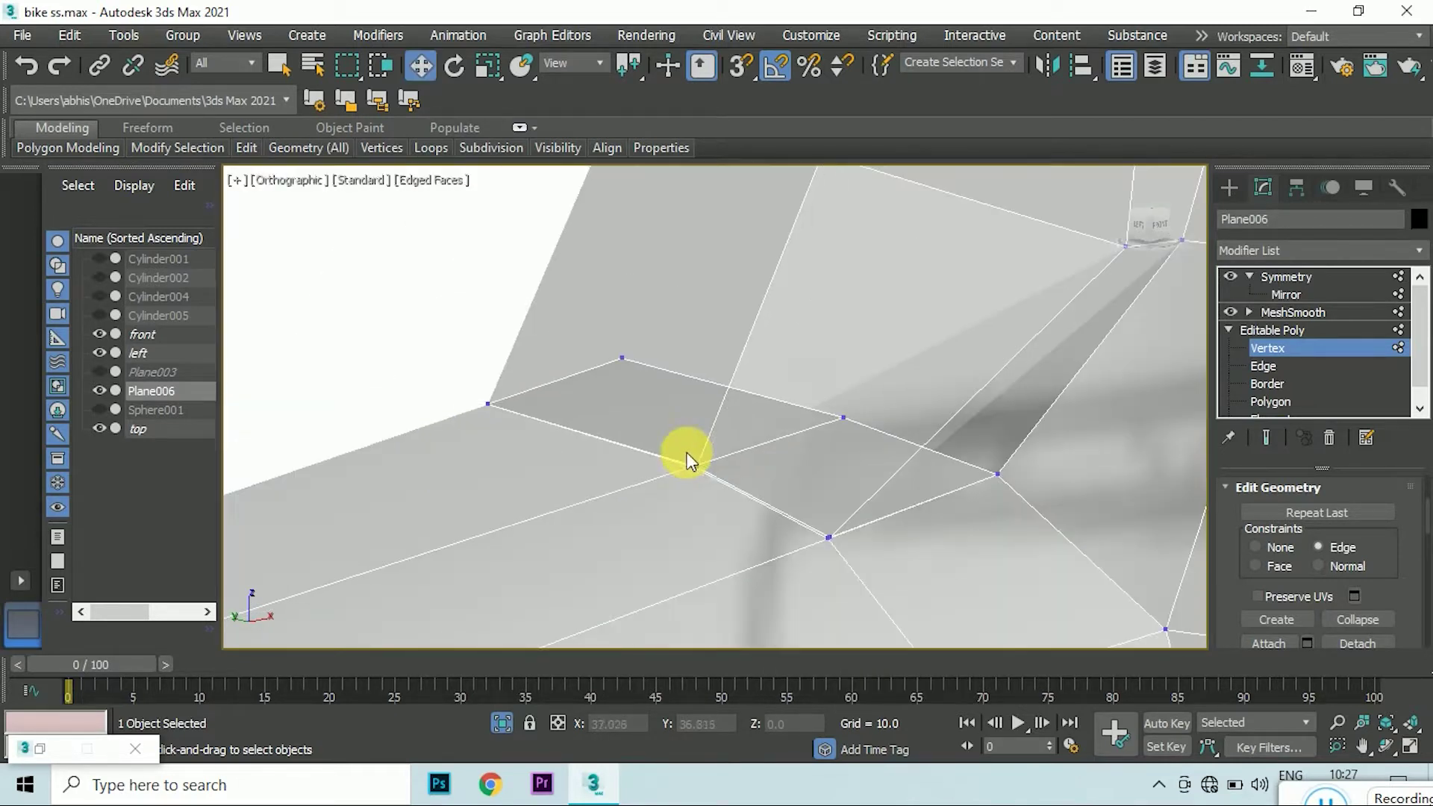
scroll(641, 432, up, 2)
key(w)
scroll(886, 478, down, 2)
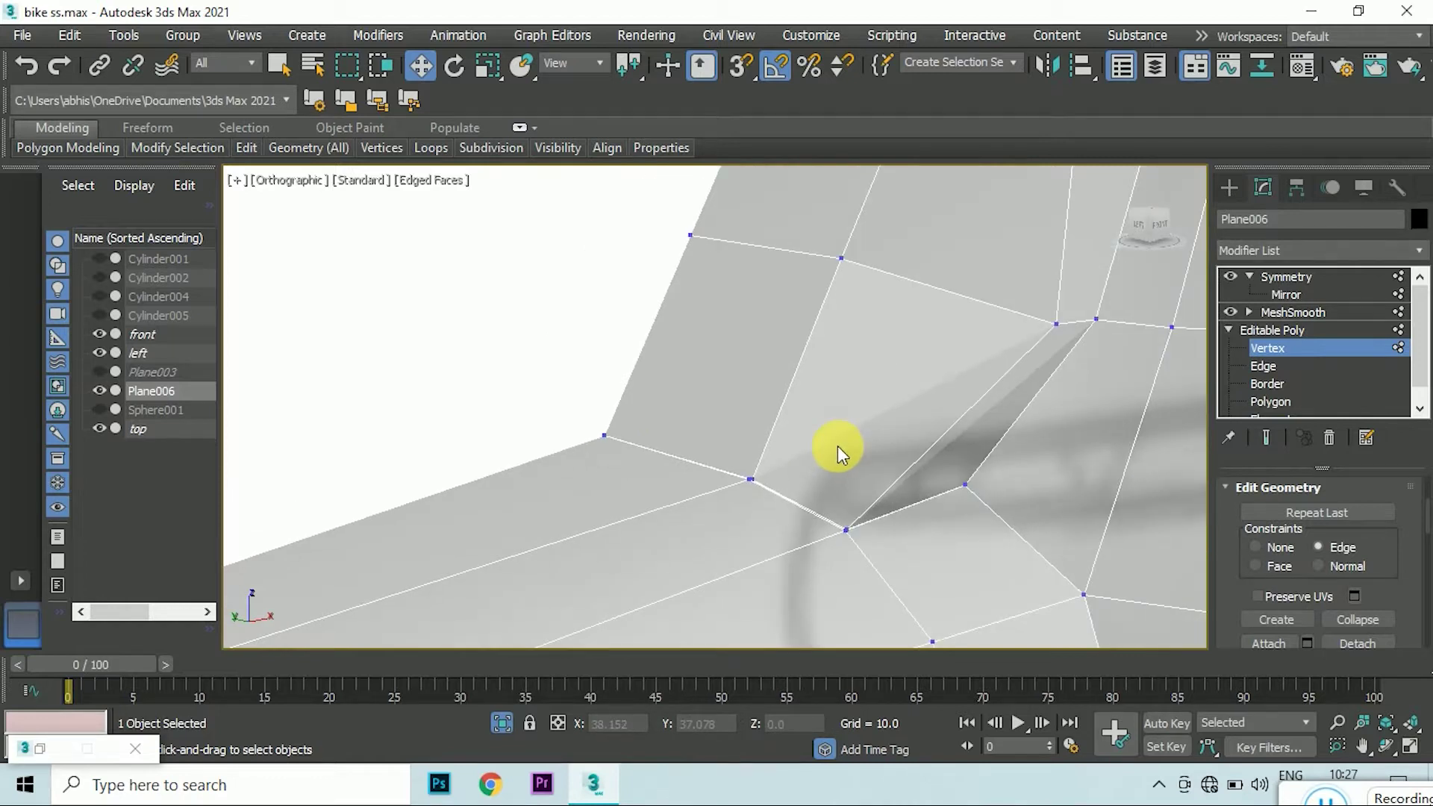
scroll(838, 446, up, 3)
scroll(773, 520, up, 2)
scroll(816, 454, down, 1)
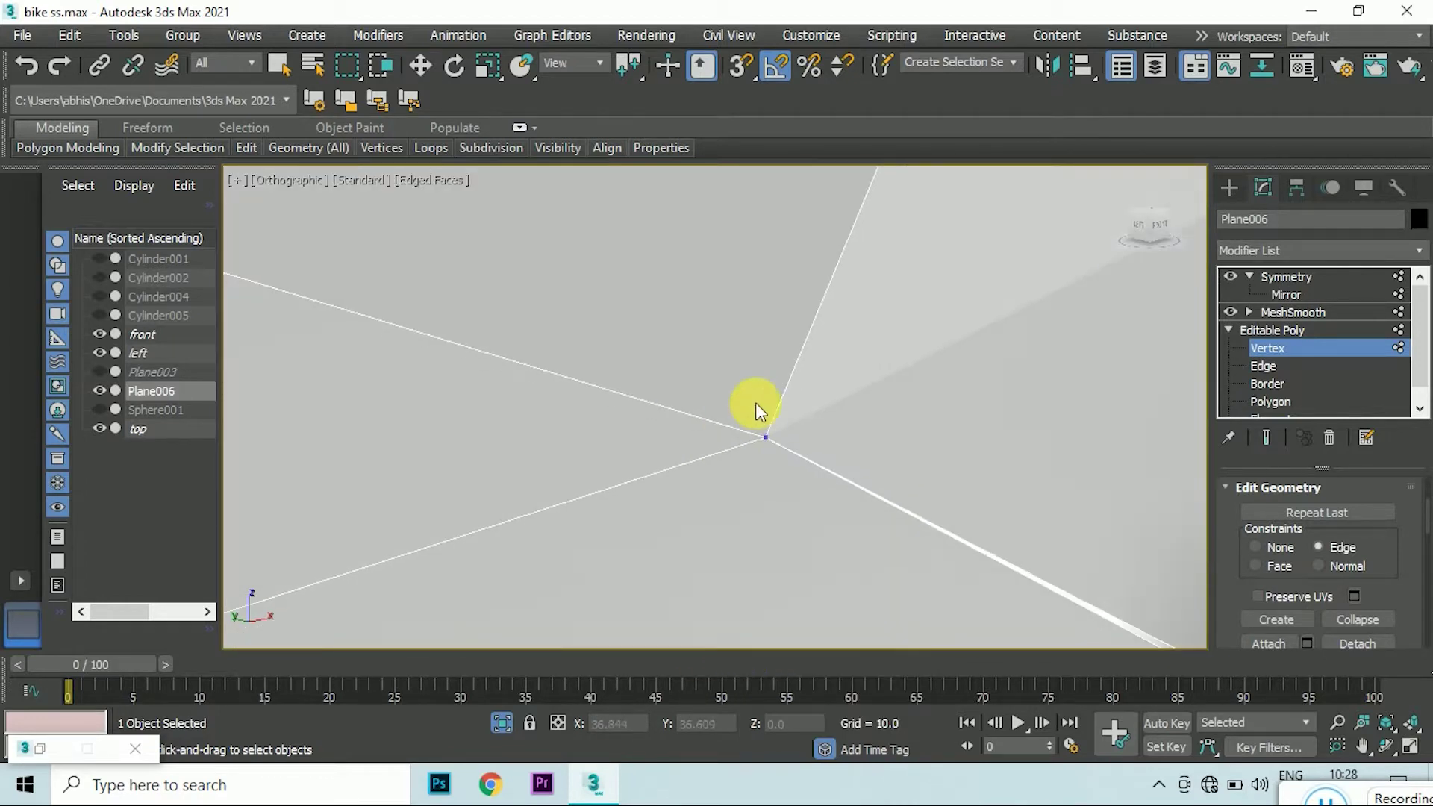
scroll(953, 503, down, 1)
scroll(935, 490, down, 1)
scroll(781, 448, down, 1)
- In the front view, move the strip's vertex onto the frame tube outline
click(1147, 224)
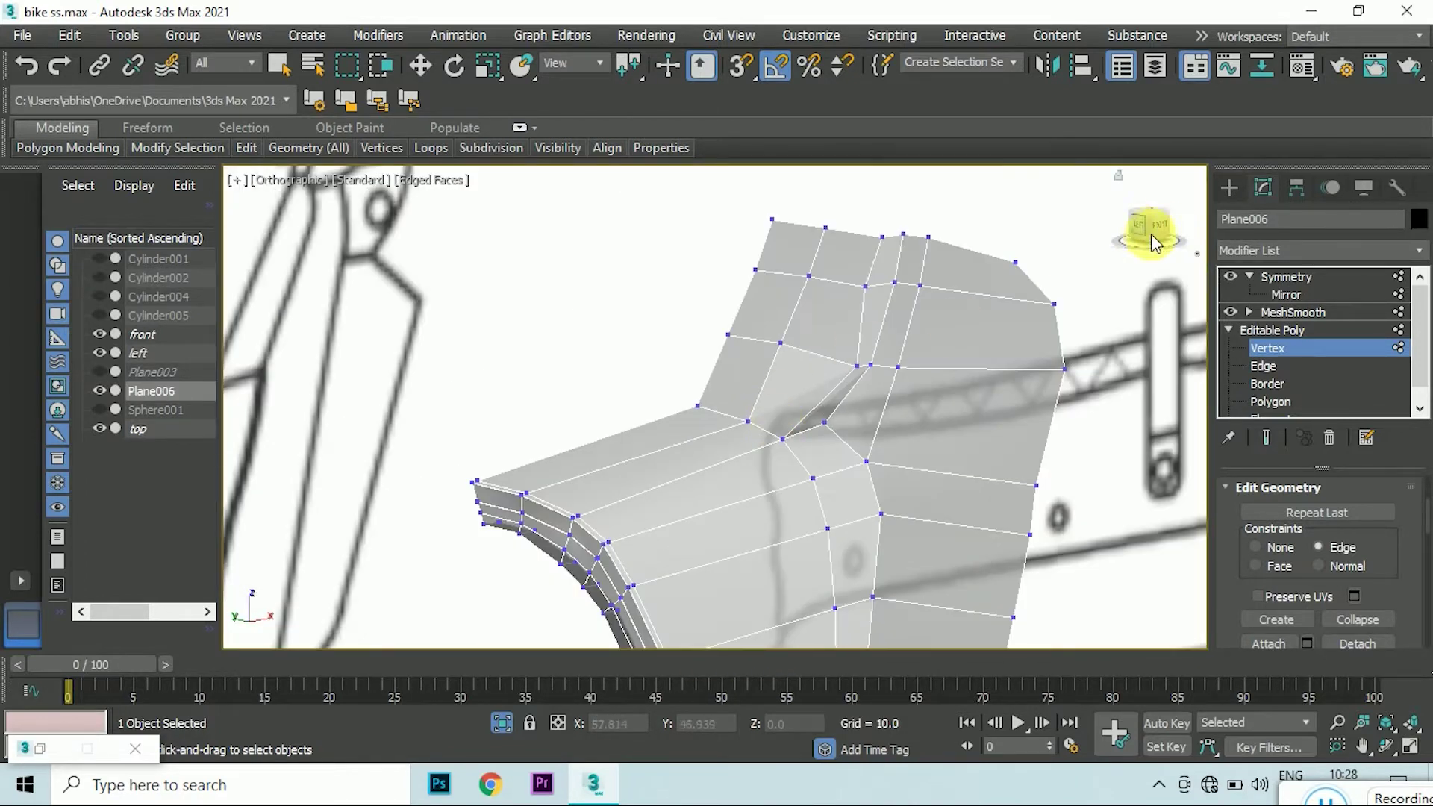
scroll(781, 357, up, 4)
mouse_move(726, 351)
mouse_down()
mouse_move(760, 348)
mouse_move(772, 322)
mouse_move(767, 354)
mouse_up()
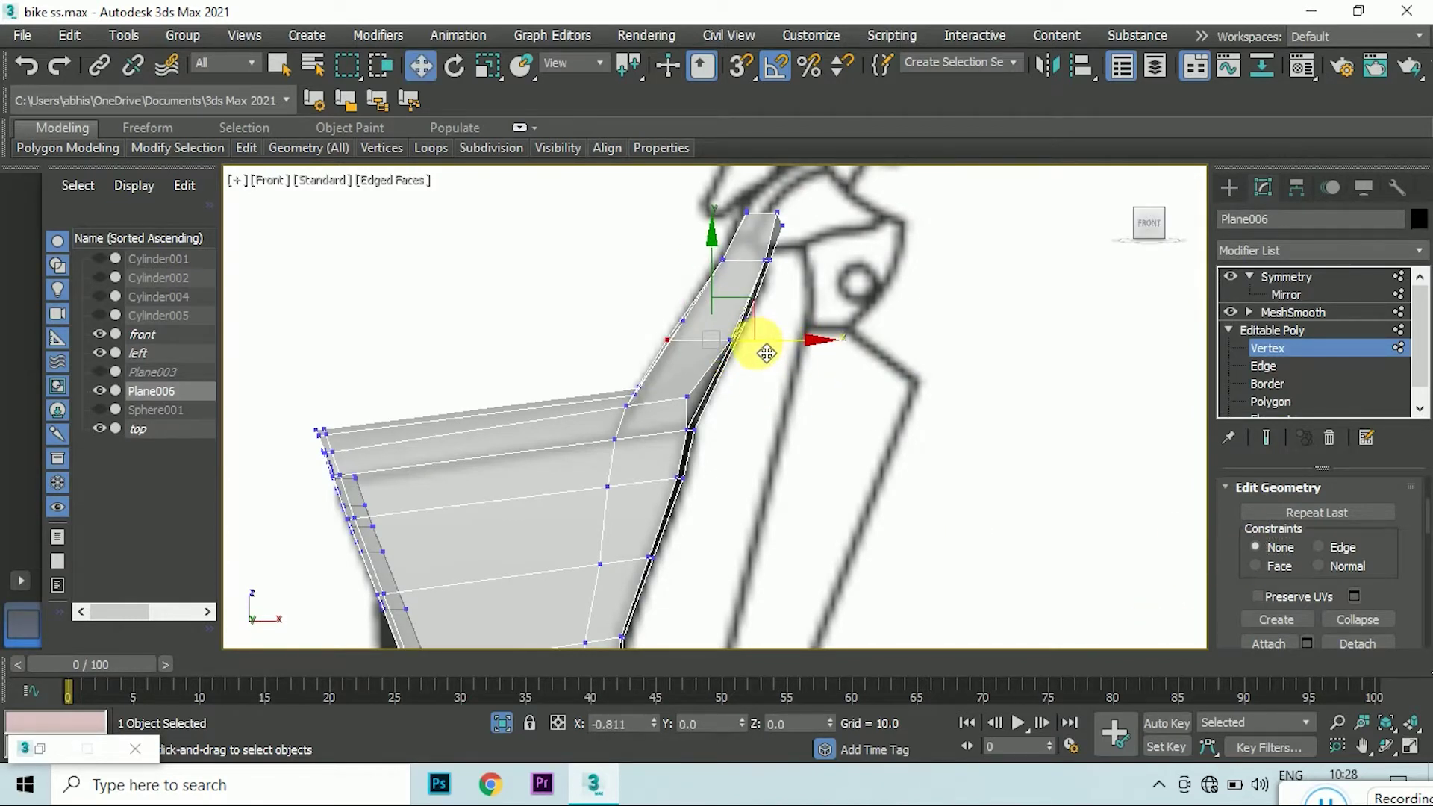
drag(1147, 220, 1145, 224)
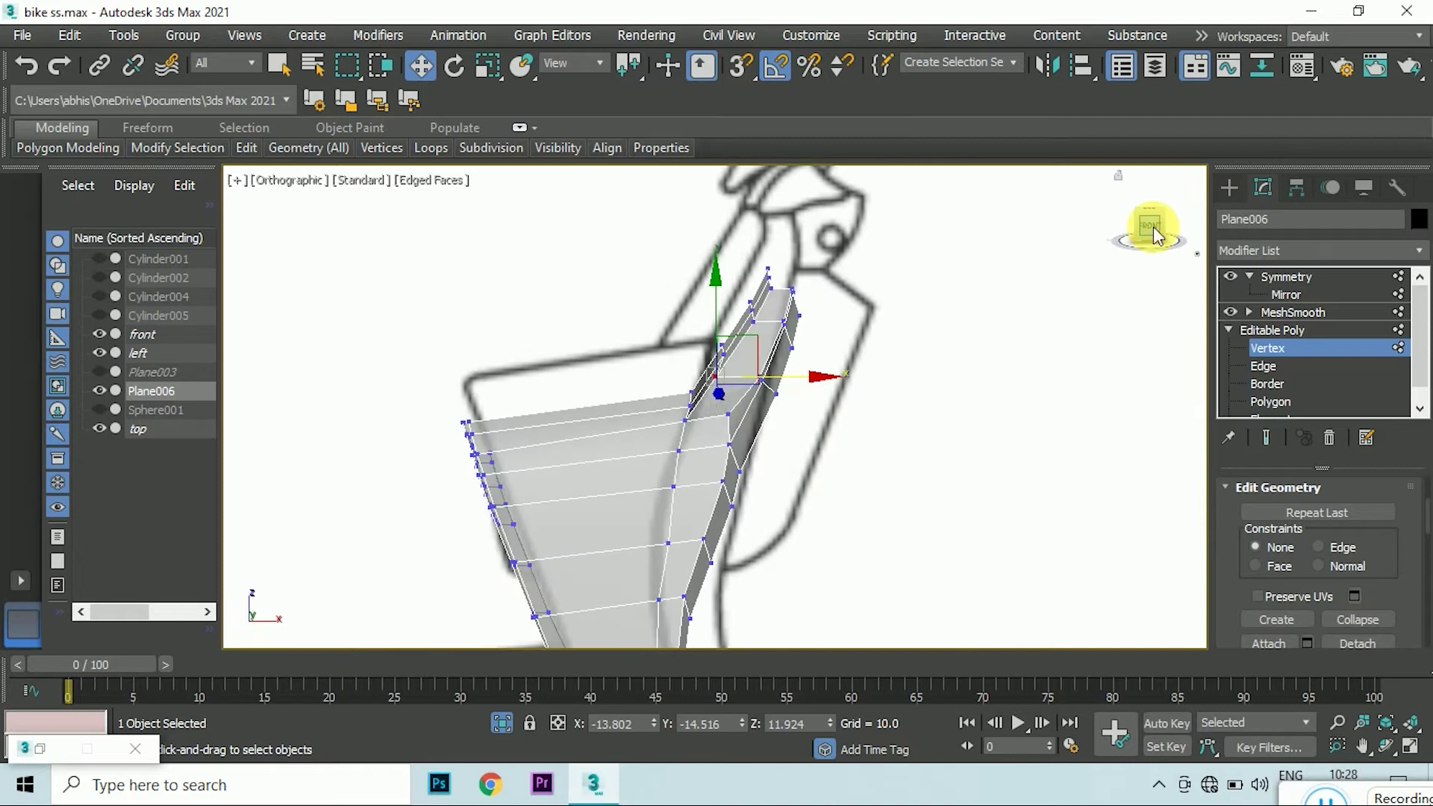
click(724, 394)
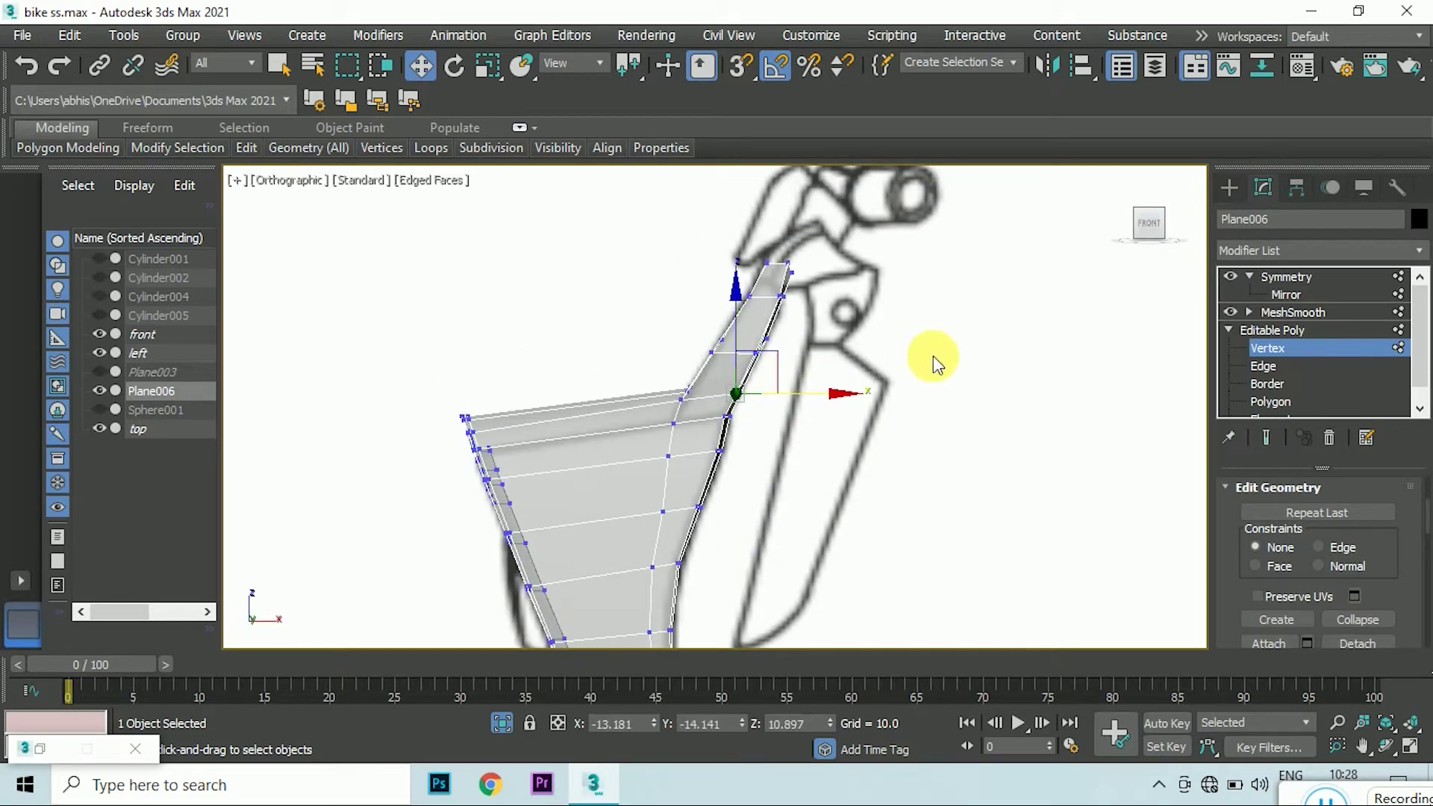
scroll(837, 410, up, 2)
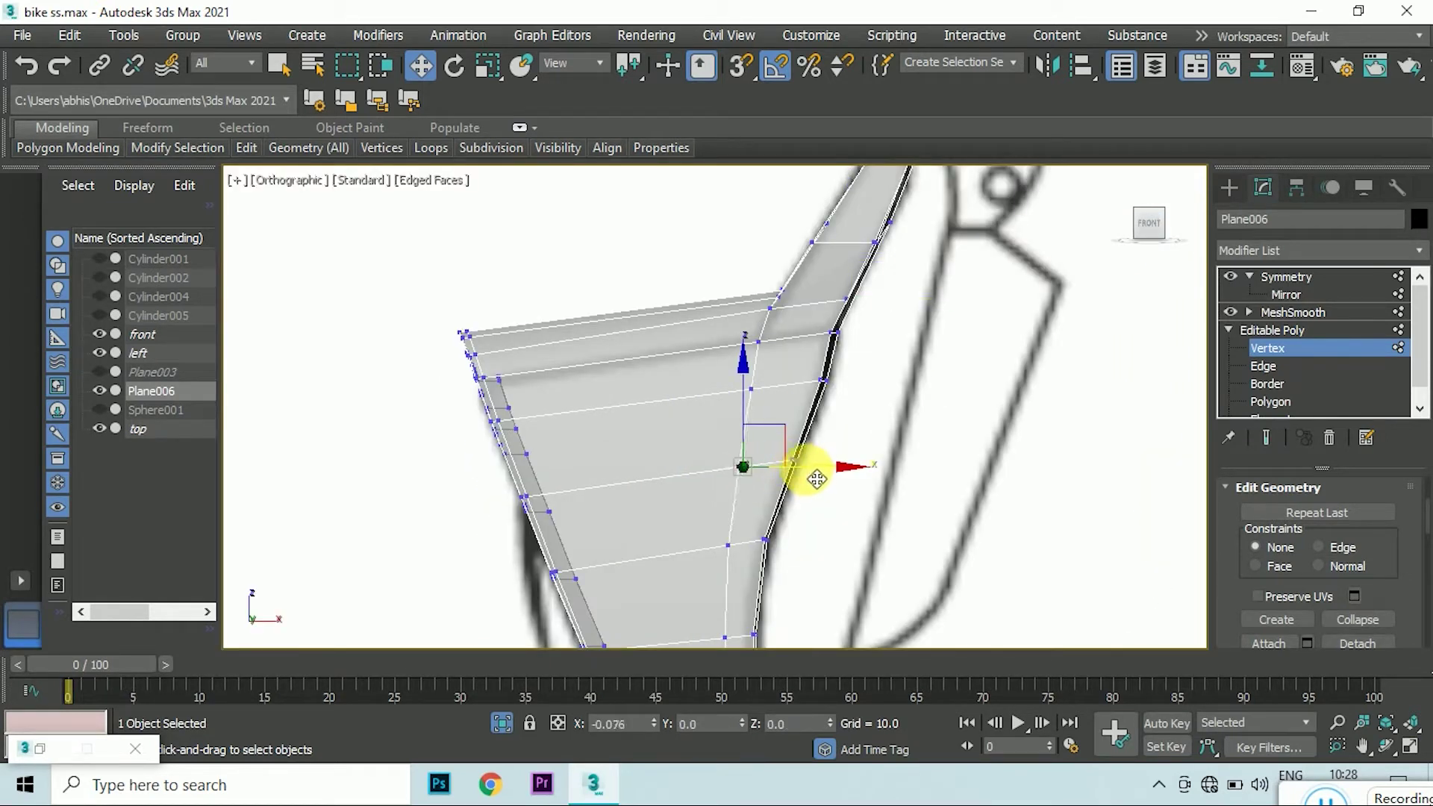
click(839, 571)
- Align a strip edge vertex against the left-side blueprint, then orbit to an angled view
click(1105, 223)
scroll(934, 358, up, 2)
scroll(934, 369, up, 1)
scroll(889, 329, up, 1)
click(906, 346)
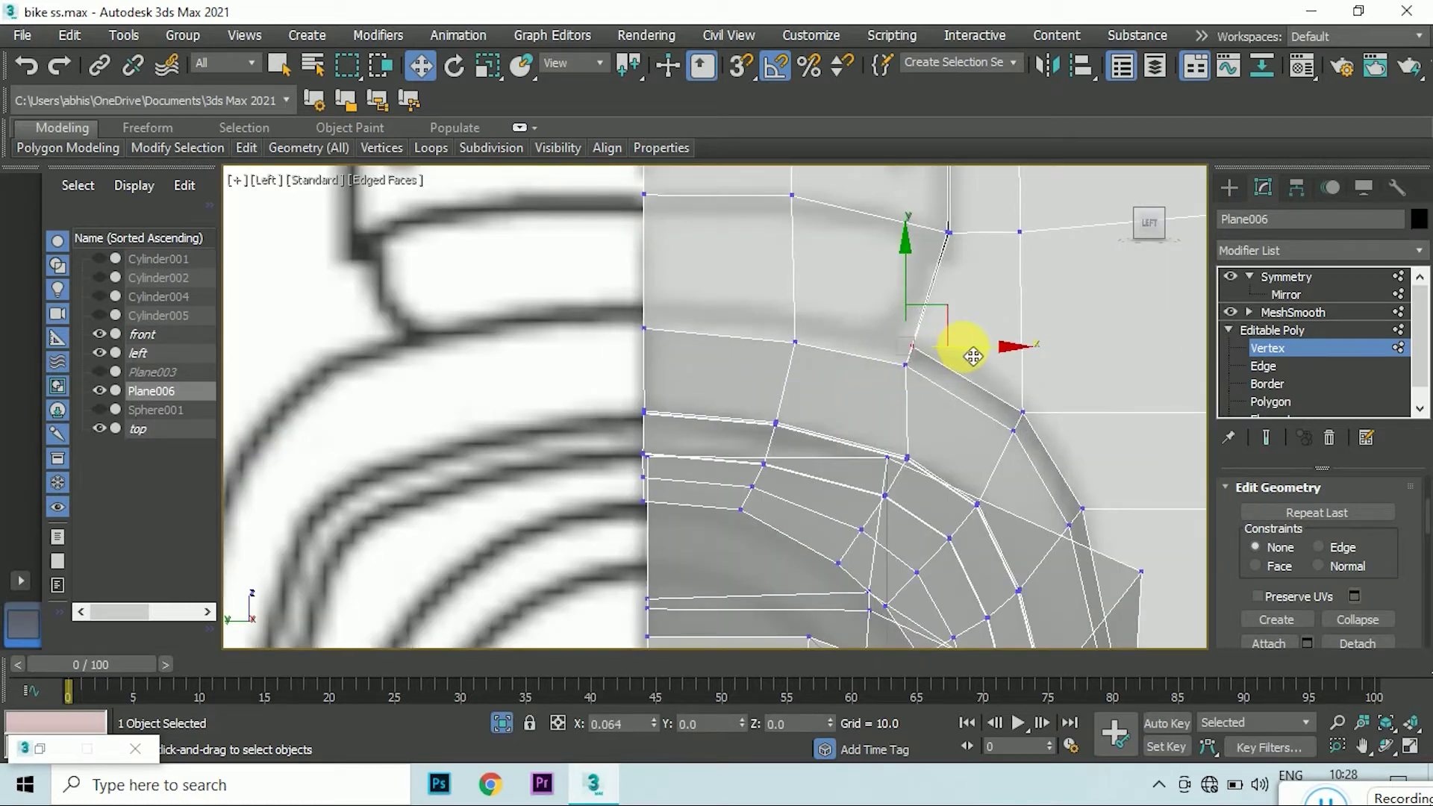
scroll(969, 329, down, 2)
click(1171, 218)
scroll(754, 388, up, 2)
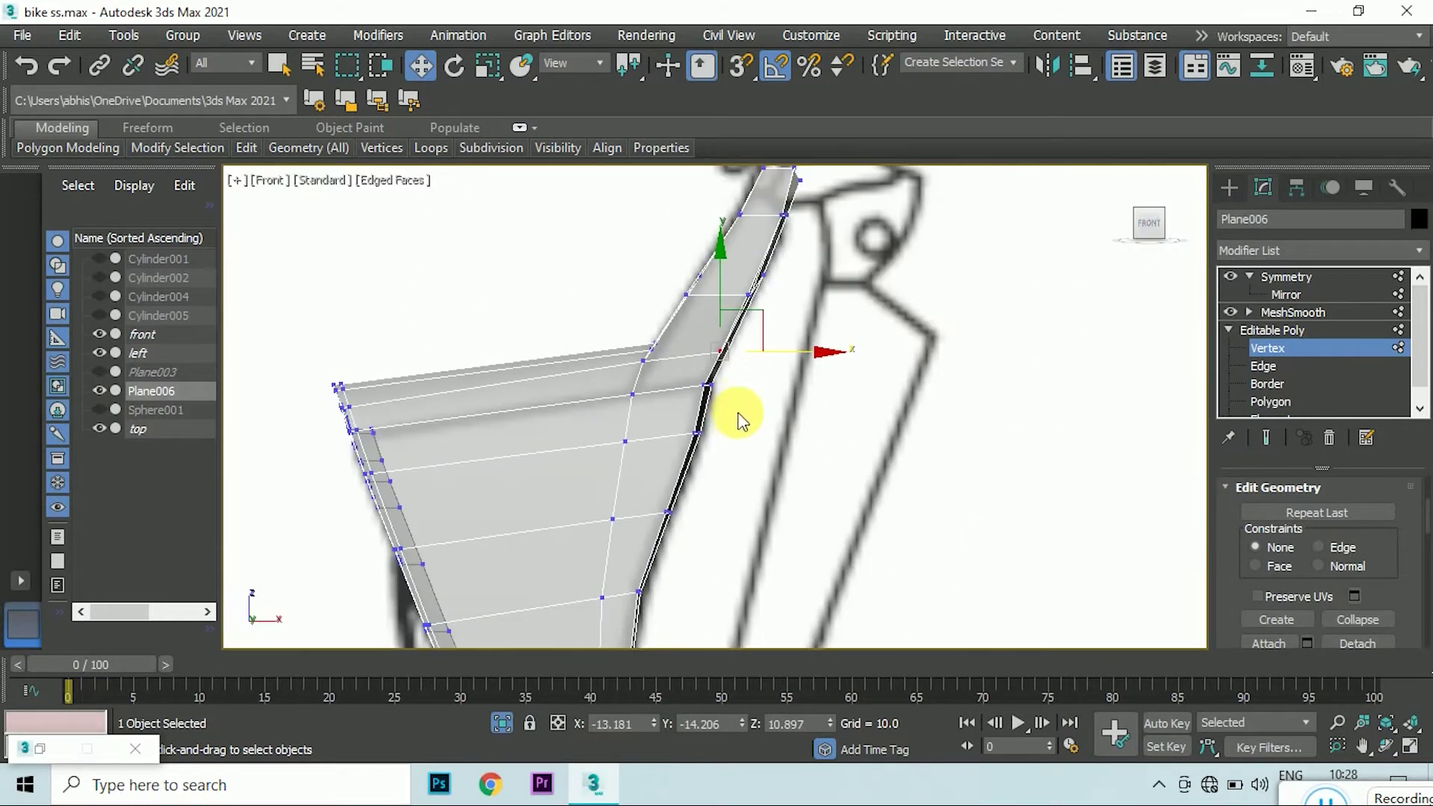
scroll(755, 374, up, 1)
scroll(896, 299, down, 2)
click(1145, 217)
scroll(1053, 309, up, 2)
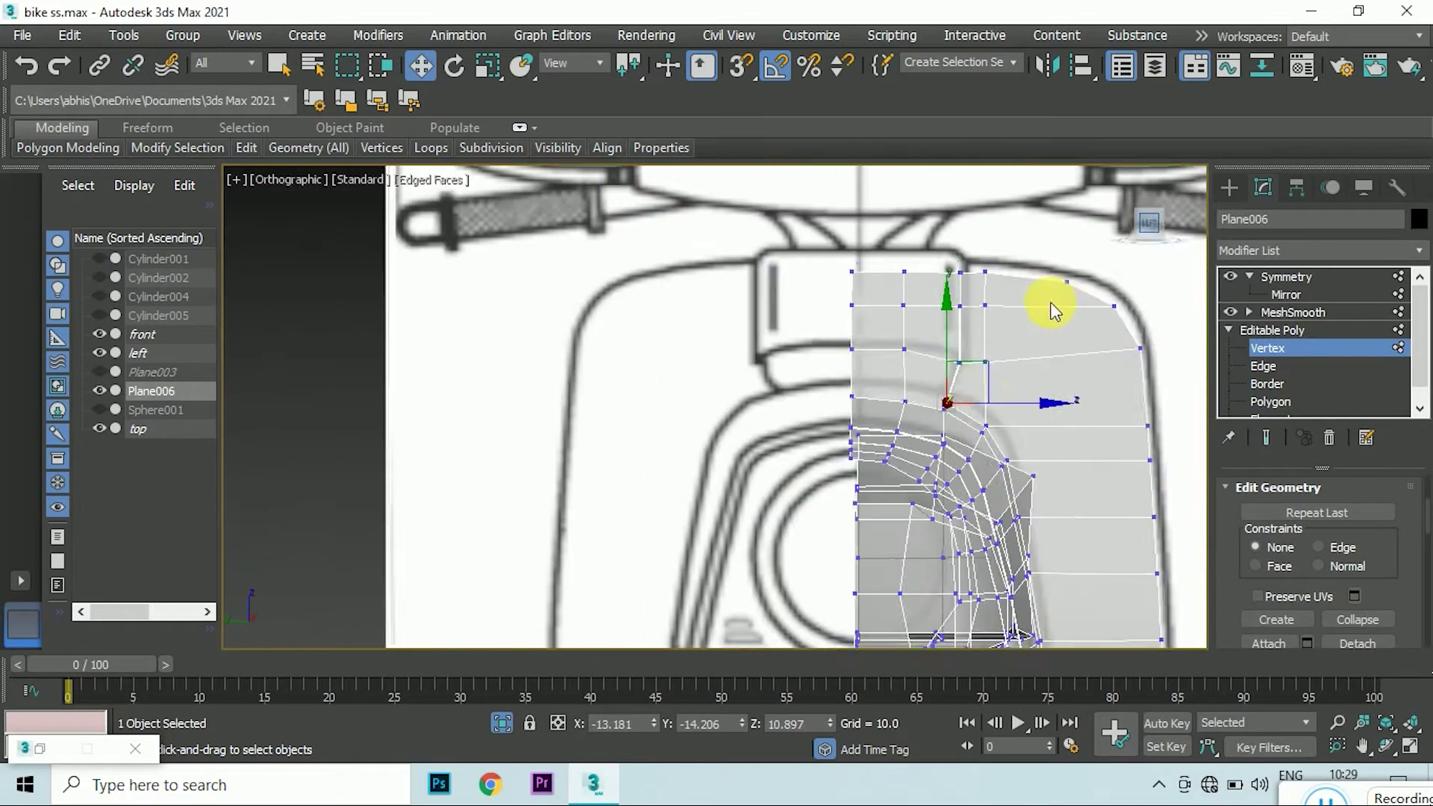
scroll(933, 358, up, 2)
scroll(797, 376, down, 2)
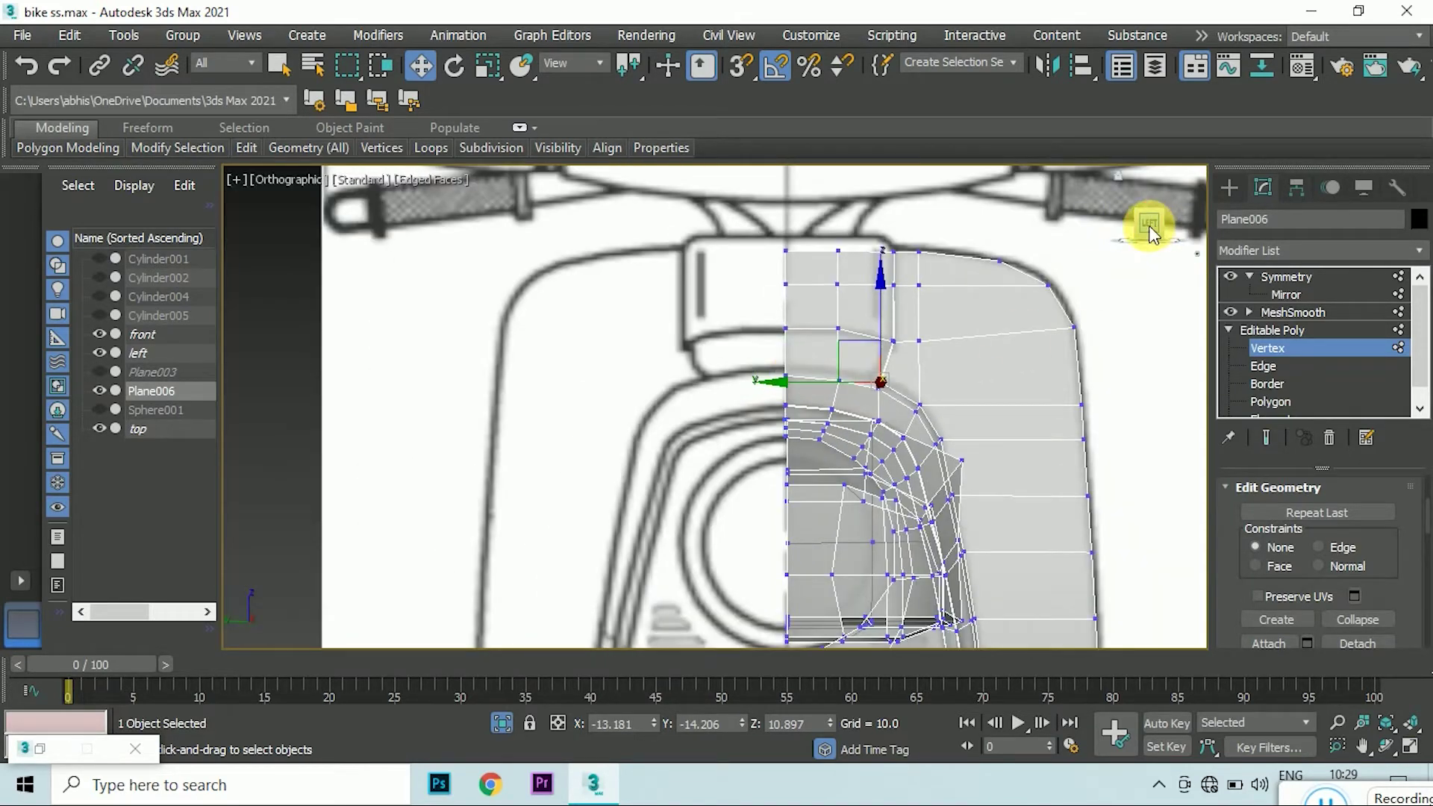
alt+middle_drag(637, 386, 709, 448)
scroll(848, 404, up, 3)
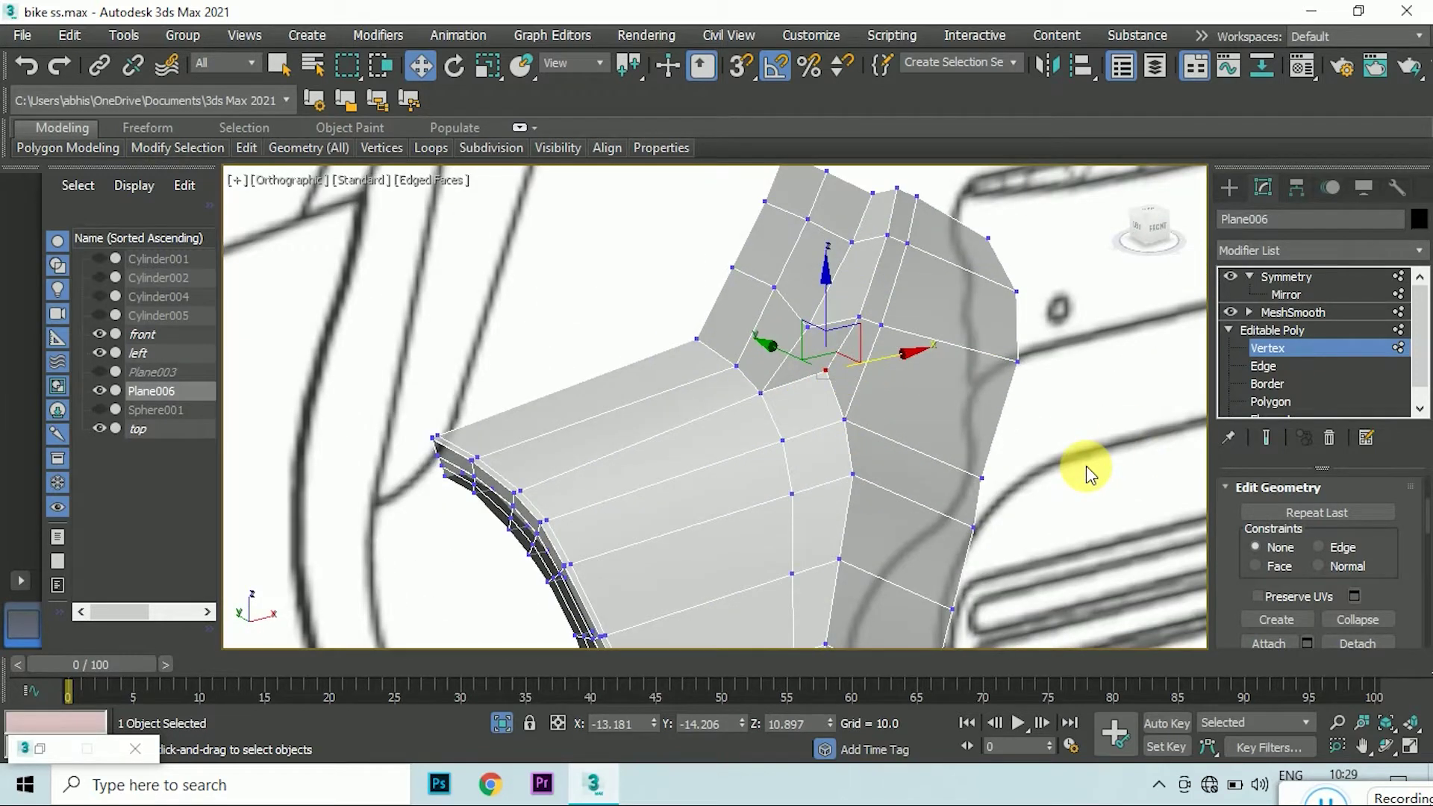
scroll(863, 421, down, 1)
- Select an edge ring across the strip and Connect it into a vertical loop through strip and body
click(1264, 366)
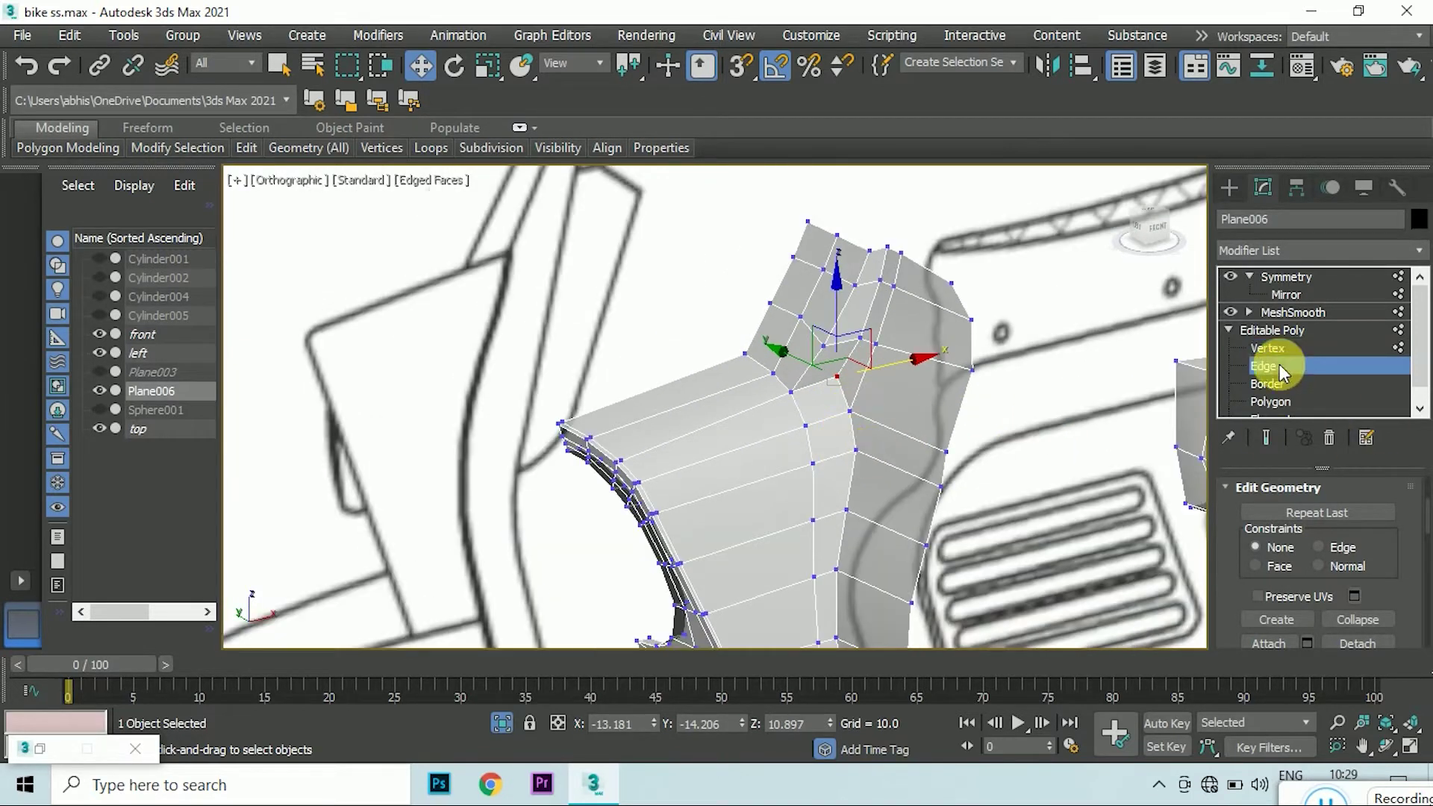
scroll(1294, 594, up, 5)
click(1272, 623)
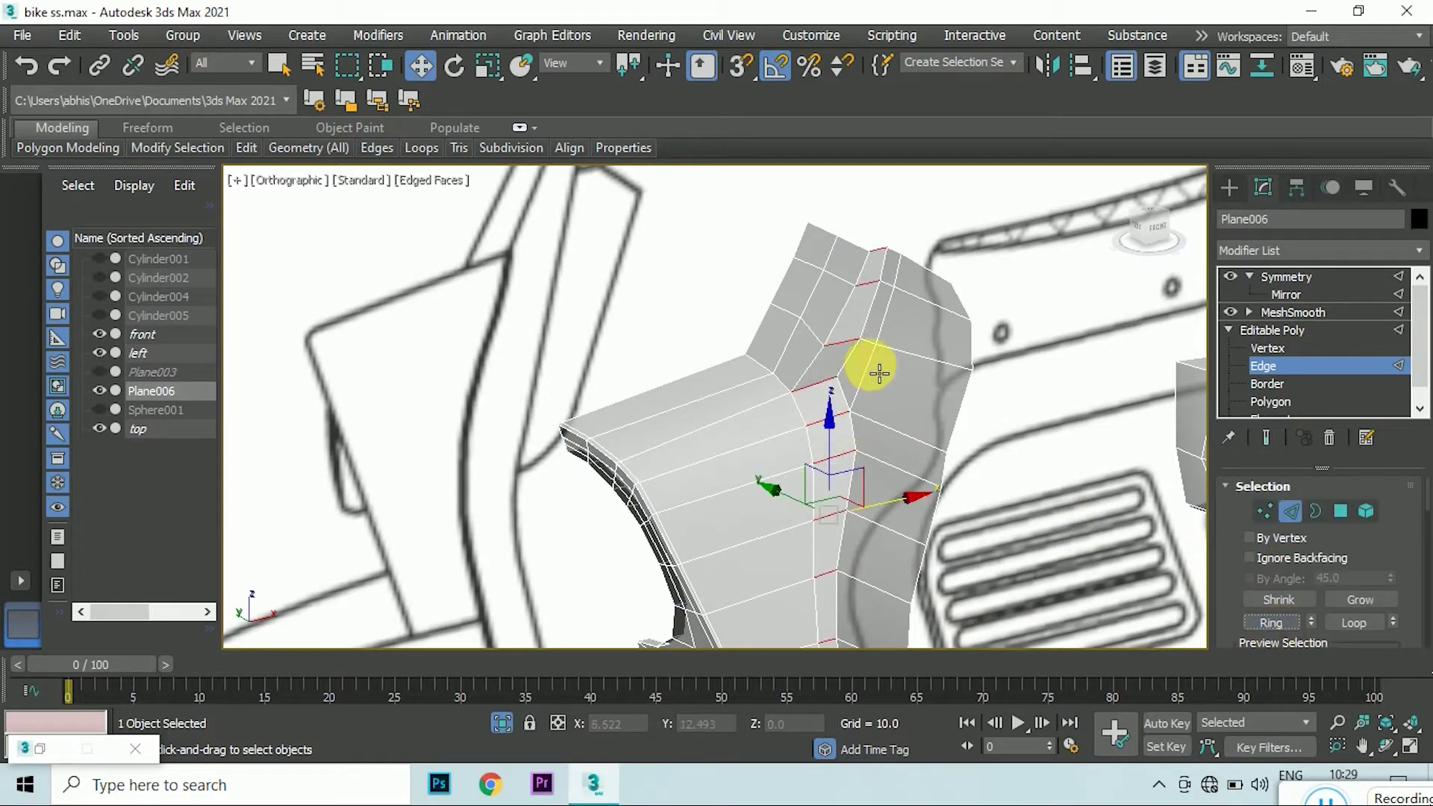
scroll(858, 373, up, 2)
scroll(845, 398, up, 1)
right_click(846, 397)
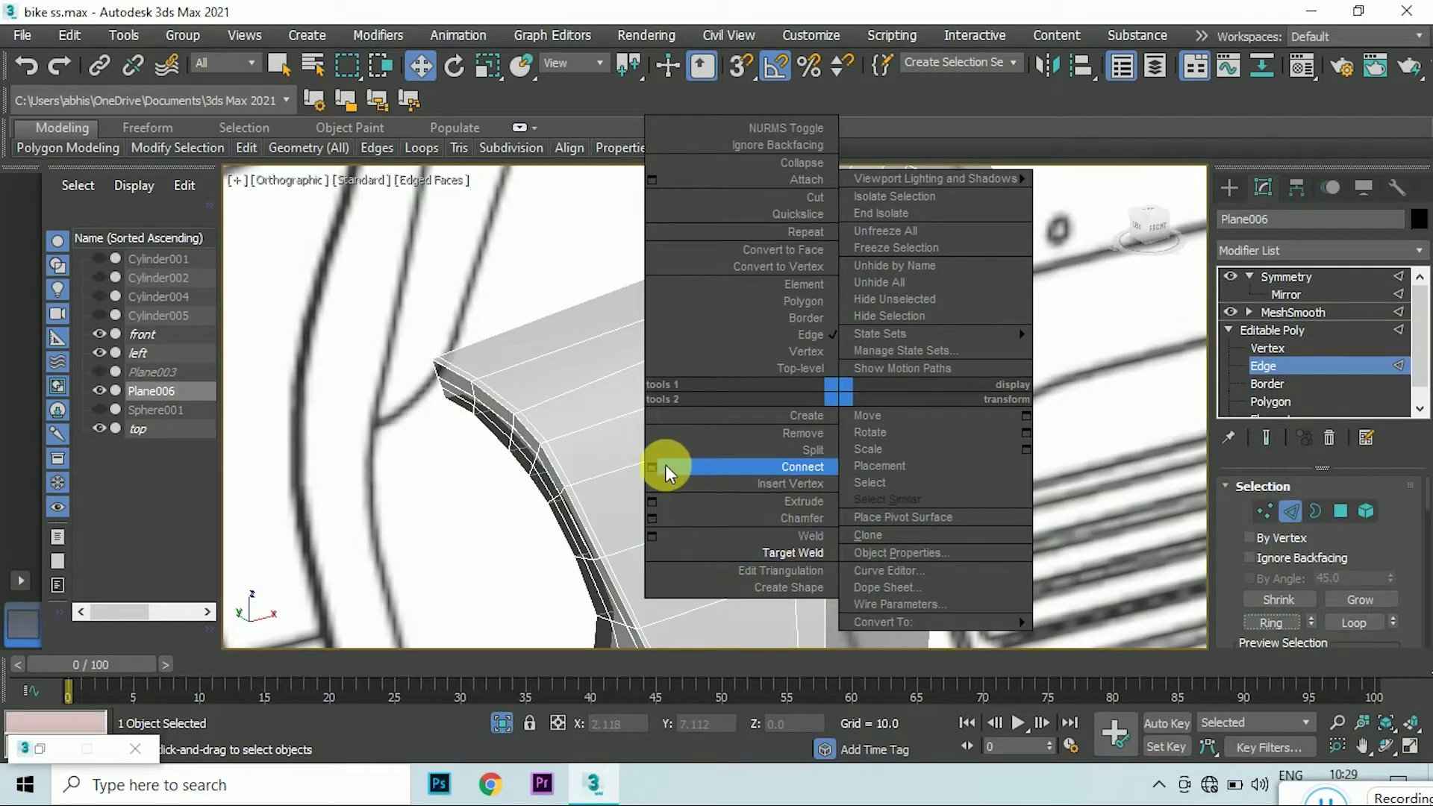
click(669, 467)
click(756, 486)
scroll(734, 451, down, 1)
scroll(857, 512, down, 2)
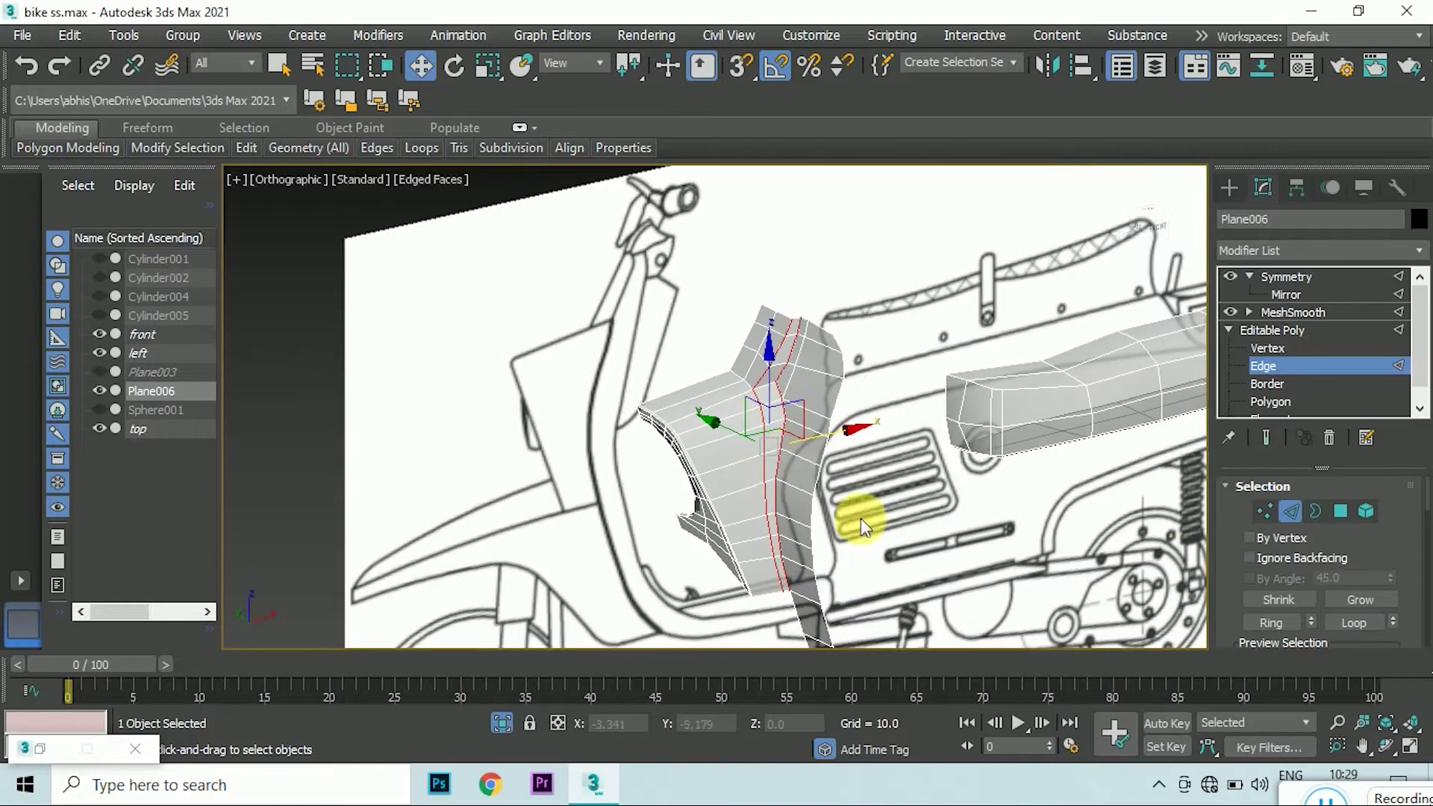
scroll(783, 387, up, 3)
scroll(759, 377, up, 2)
scroll(572, 441, up, 2)
scroll(640, 378, down, 2)
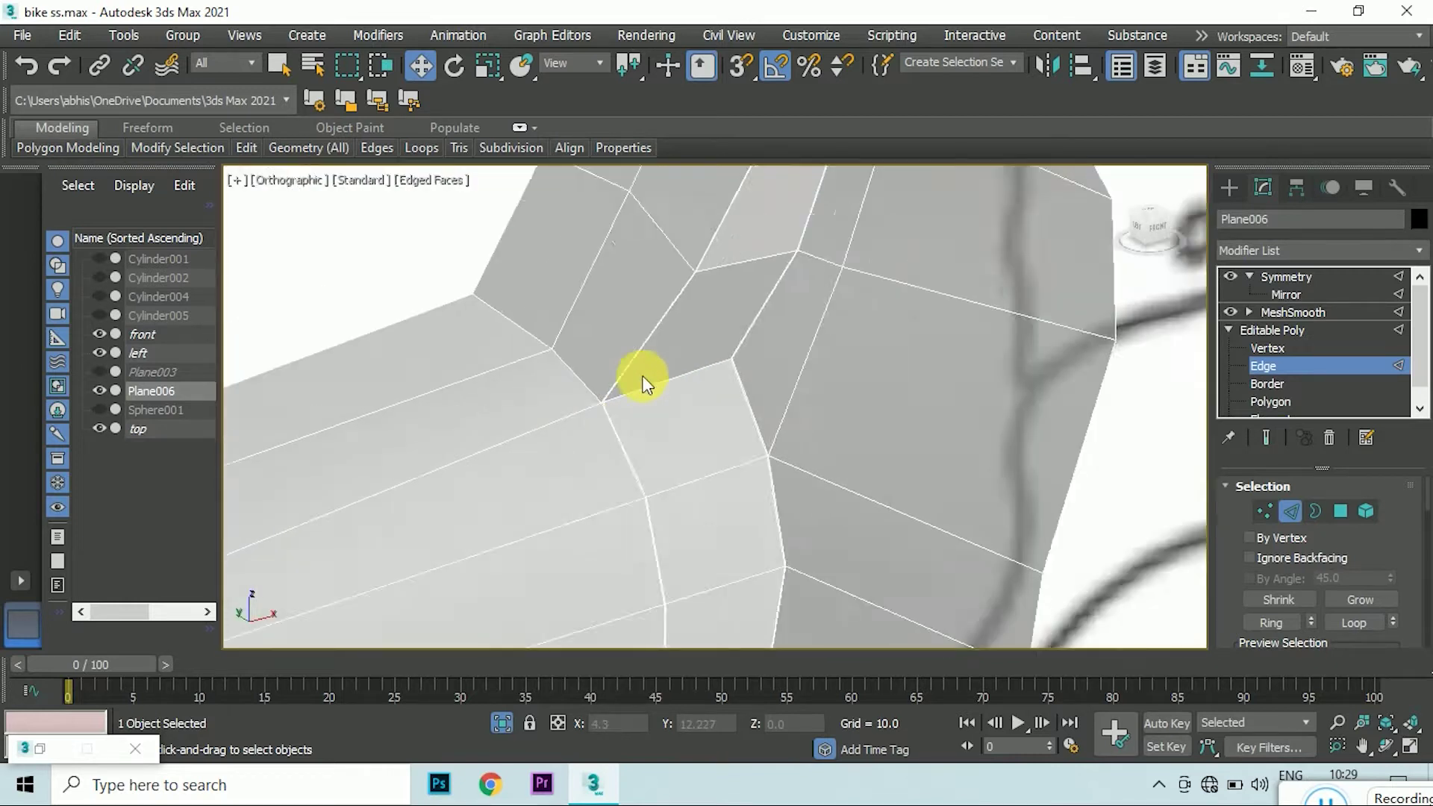
scroll(650, 378, down, 2)
scroll(707, 419, up, 2)
scroll(652, 437, up, 2)
scroll(651, 437, down, 2)
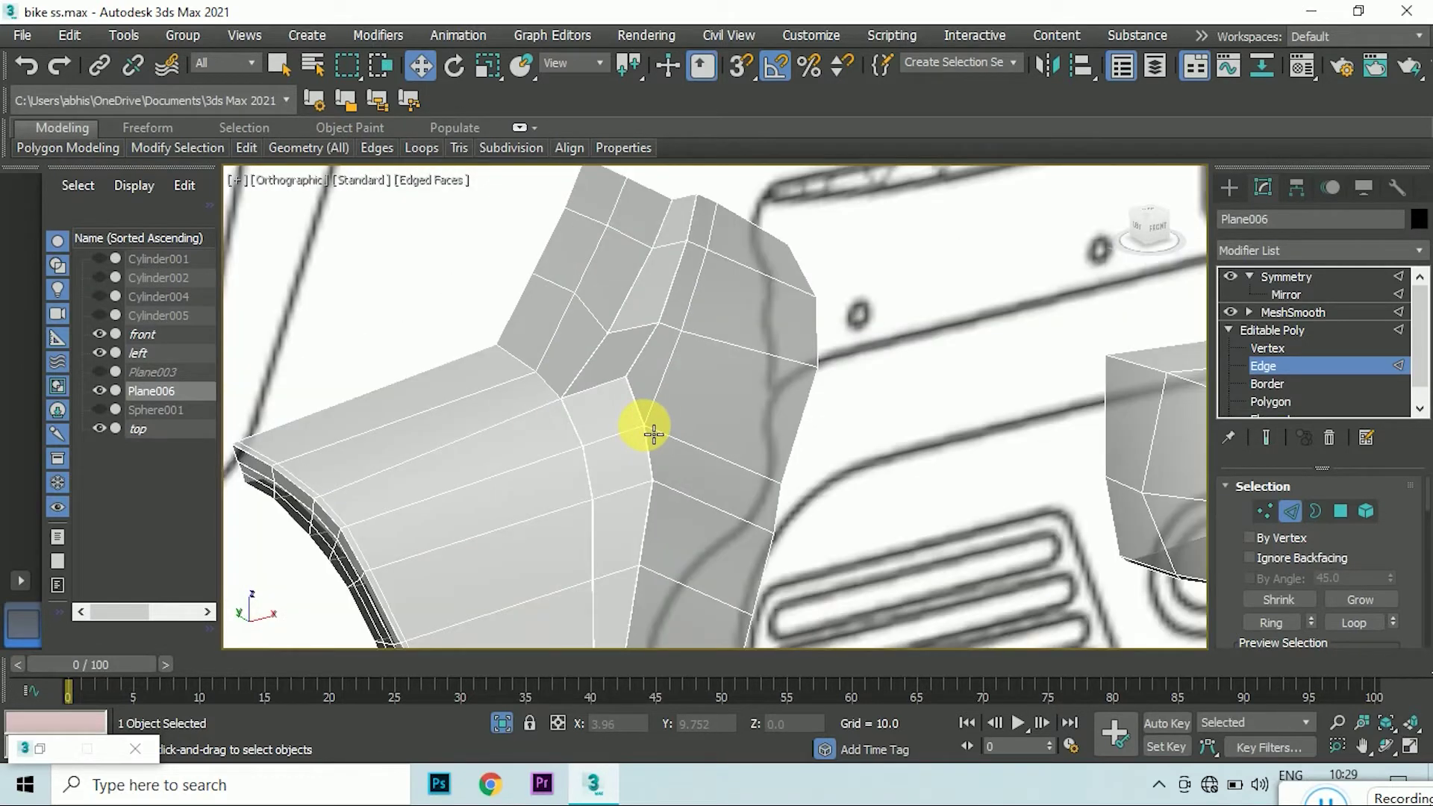
scroll(1146, 230, down, 2)
scroll(553, 304, up, 2)
scroll(903, 324, down, 2)
scroll(904, 324, up, 3)
scroll(889, 545, up, 2)
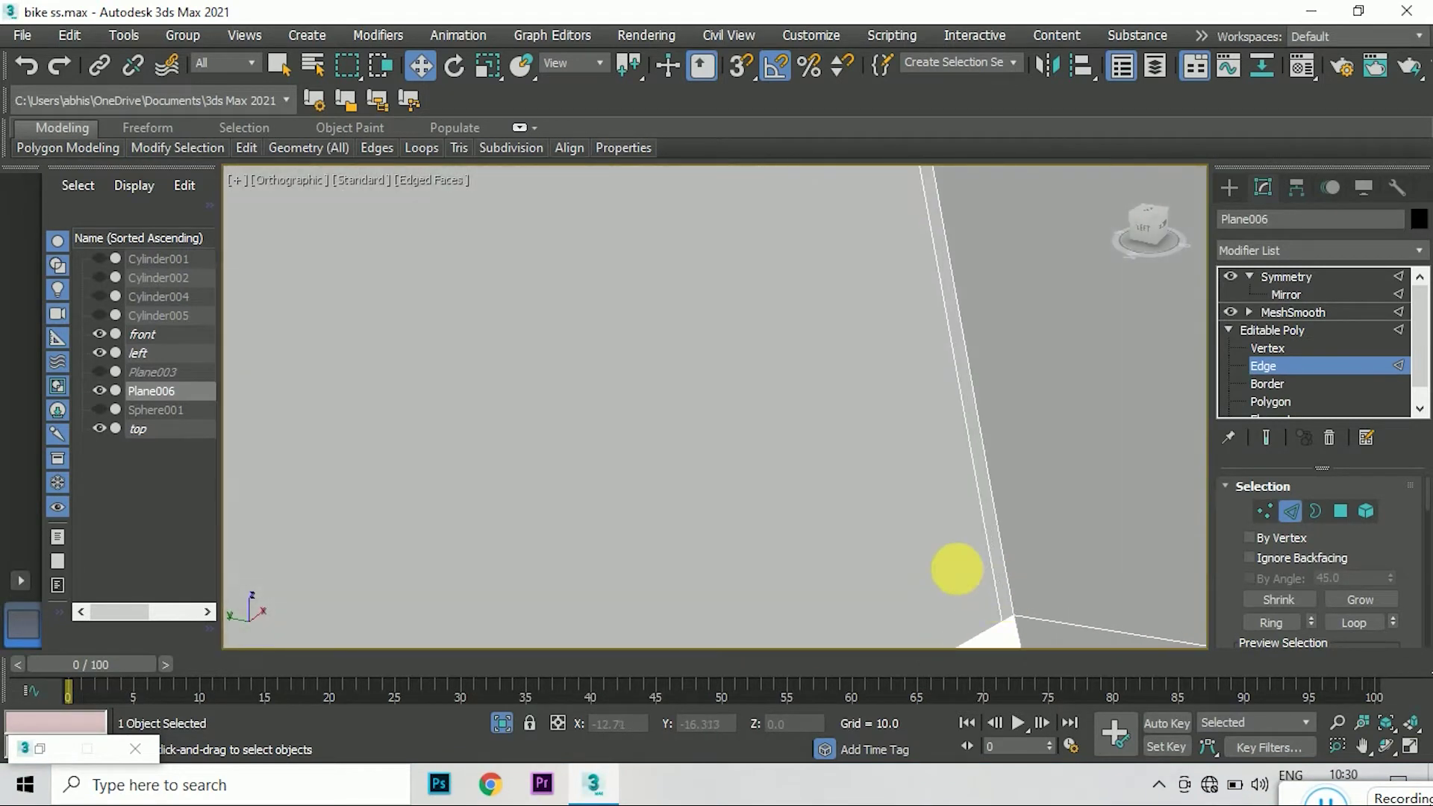
scroll(954, 570, down, 1)
scroll(777, 554, down, 1)
scroll(704, 384, down, 3)
scroll(650, 416, up, 4)
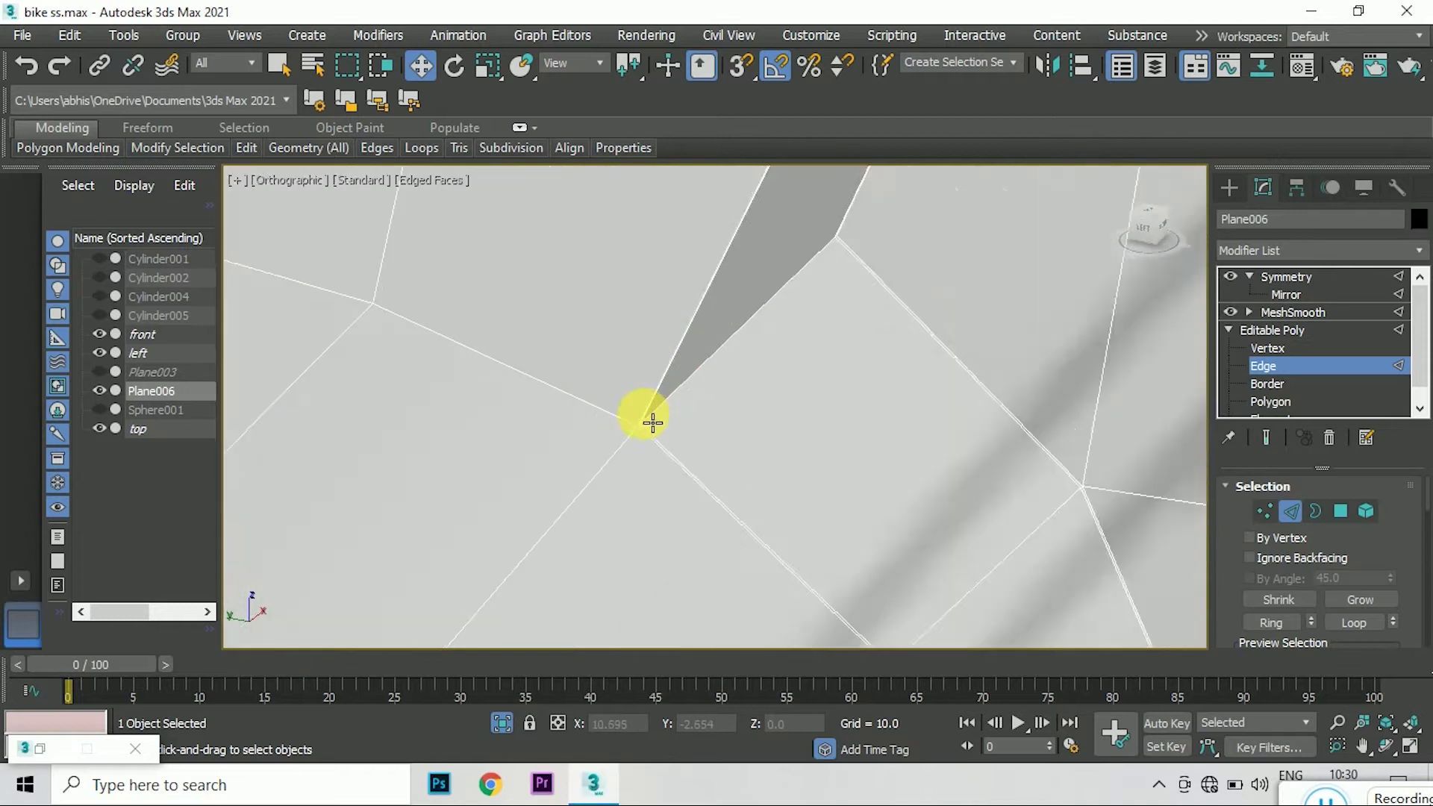
scroll(632, 458, down, 2)
- Add a second edge loop by connecting another edge ring across the body
click(1263, 438)
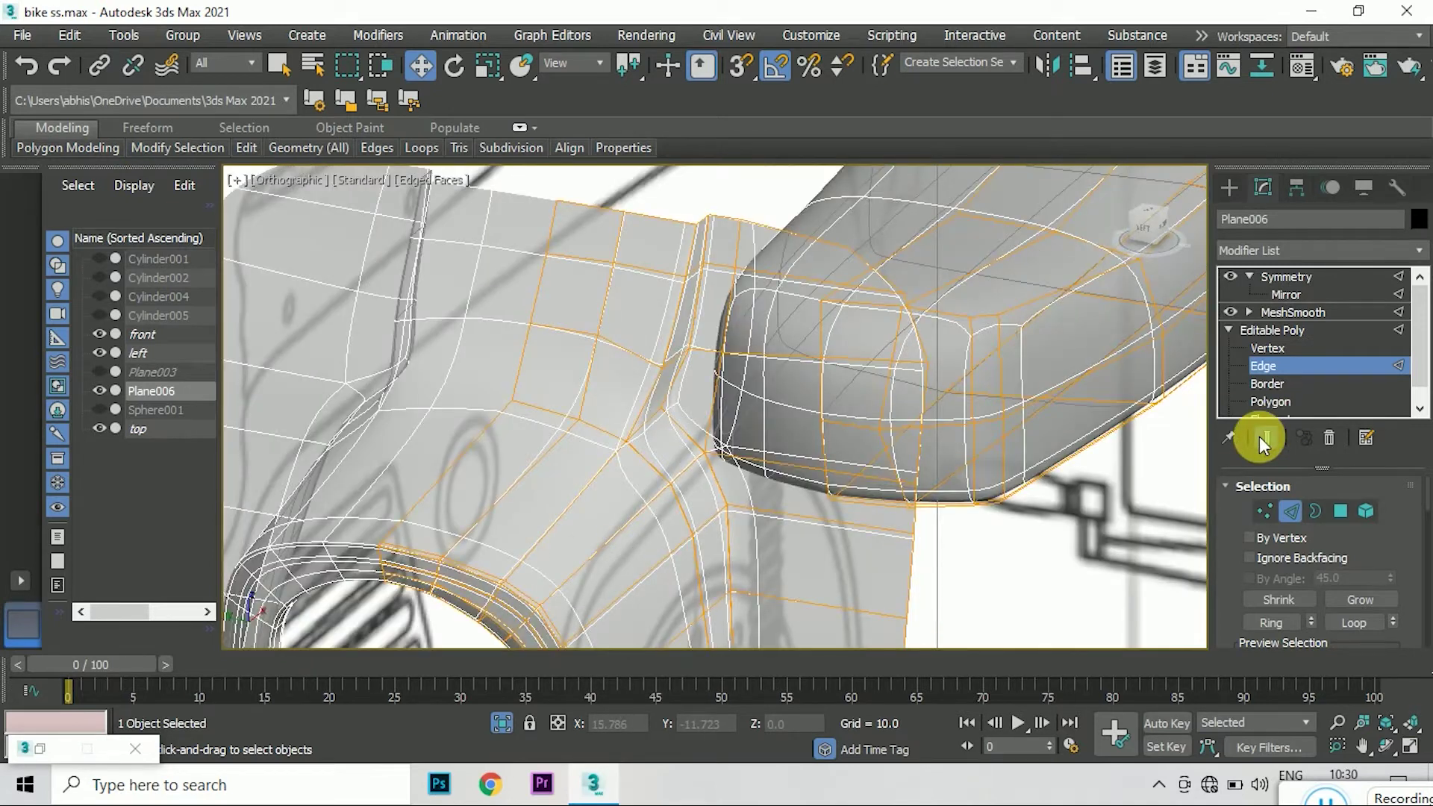
click(1273, 443)
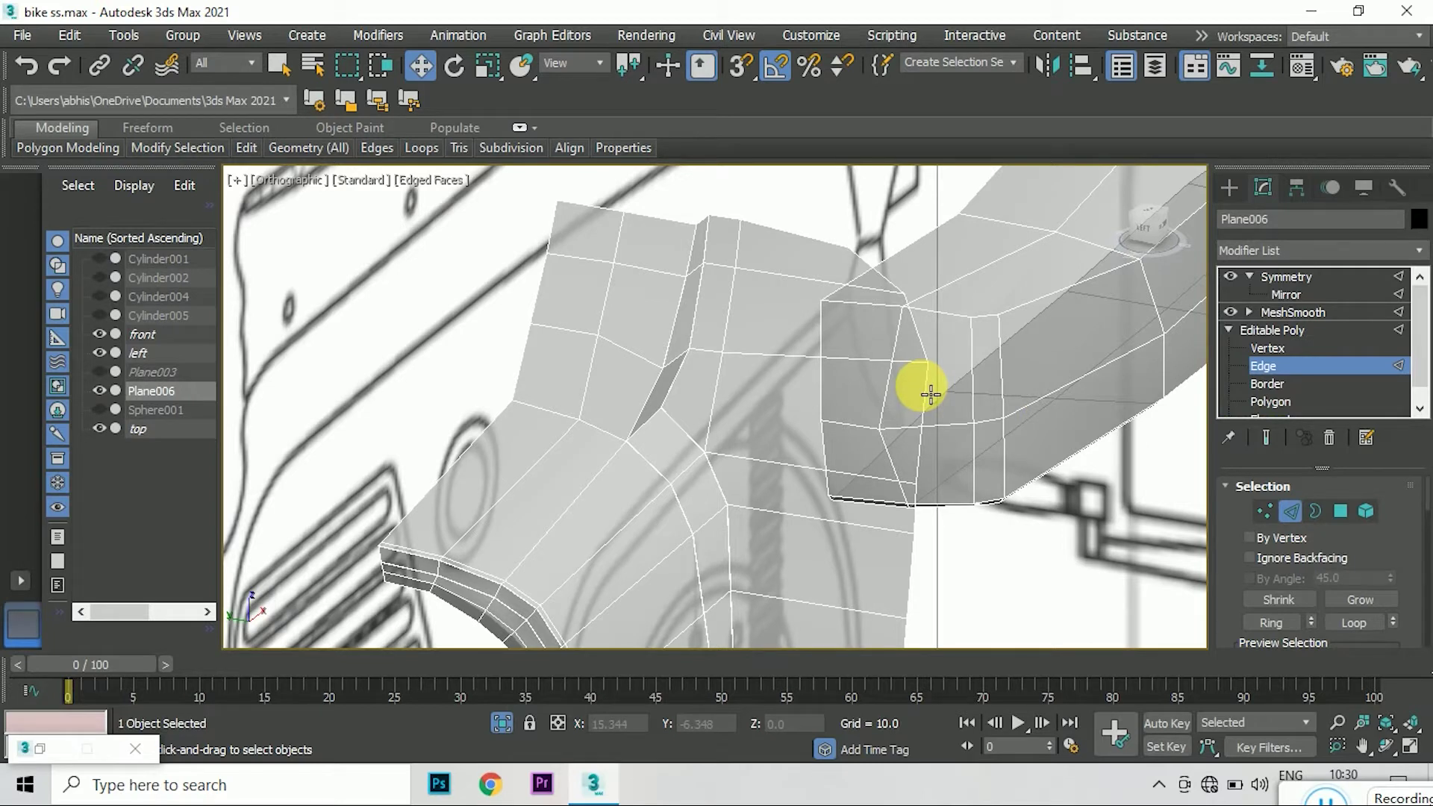
scroll(842, 338, down, 3)
scroll(686, 413, up, 4)
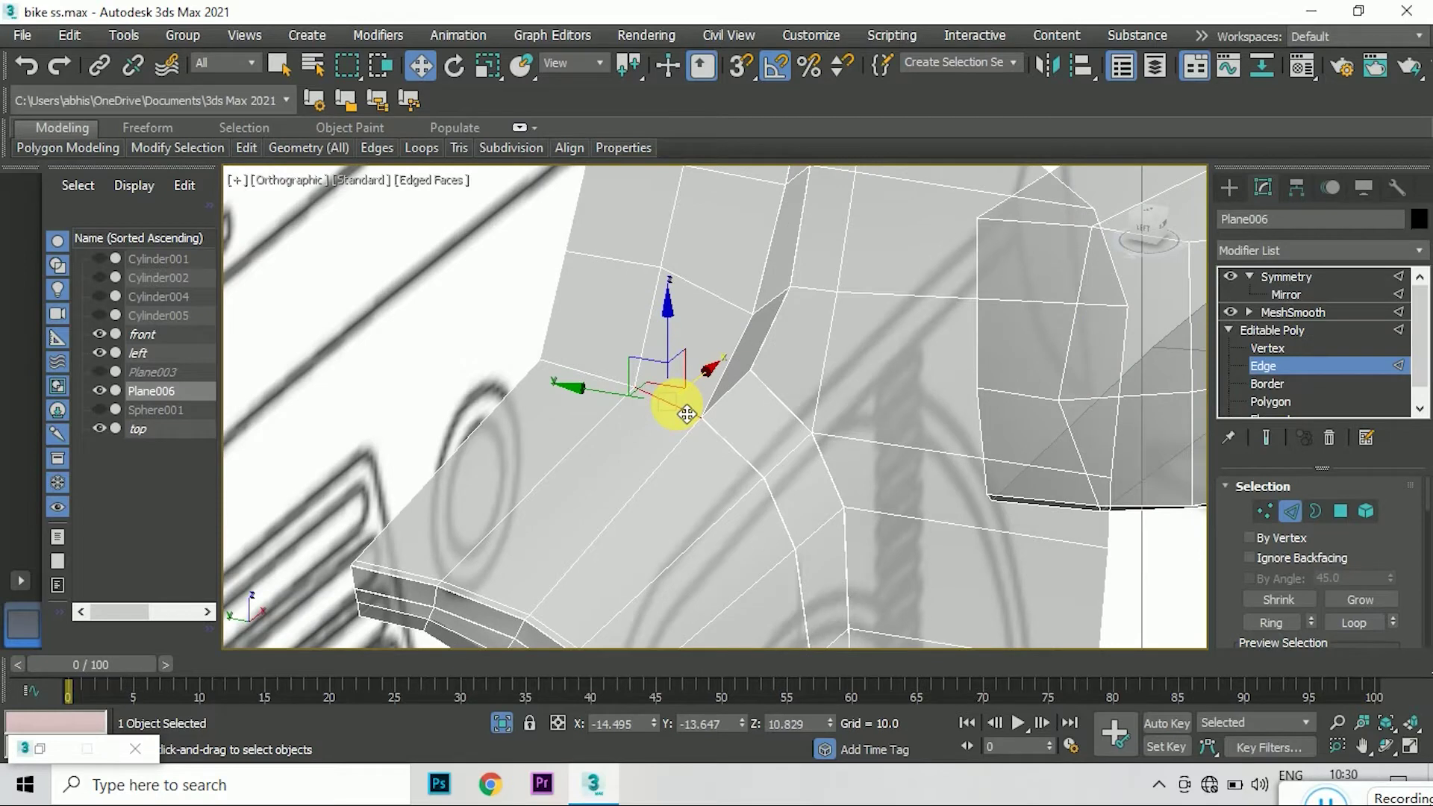
click(1271, 622)
alt+middle_drag(585, 450, 652, 334)
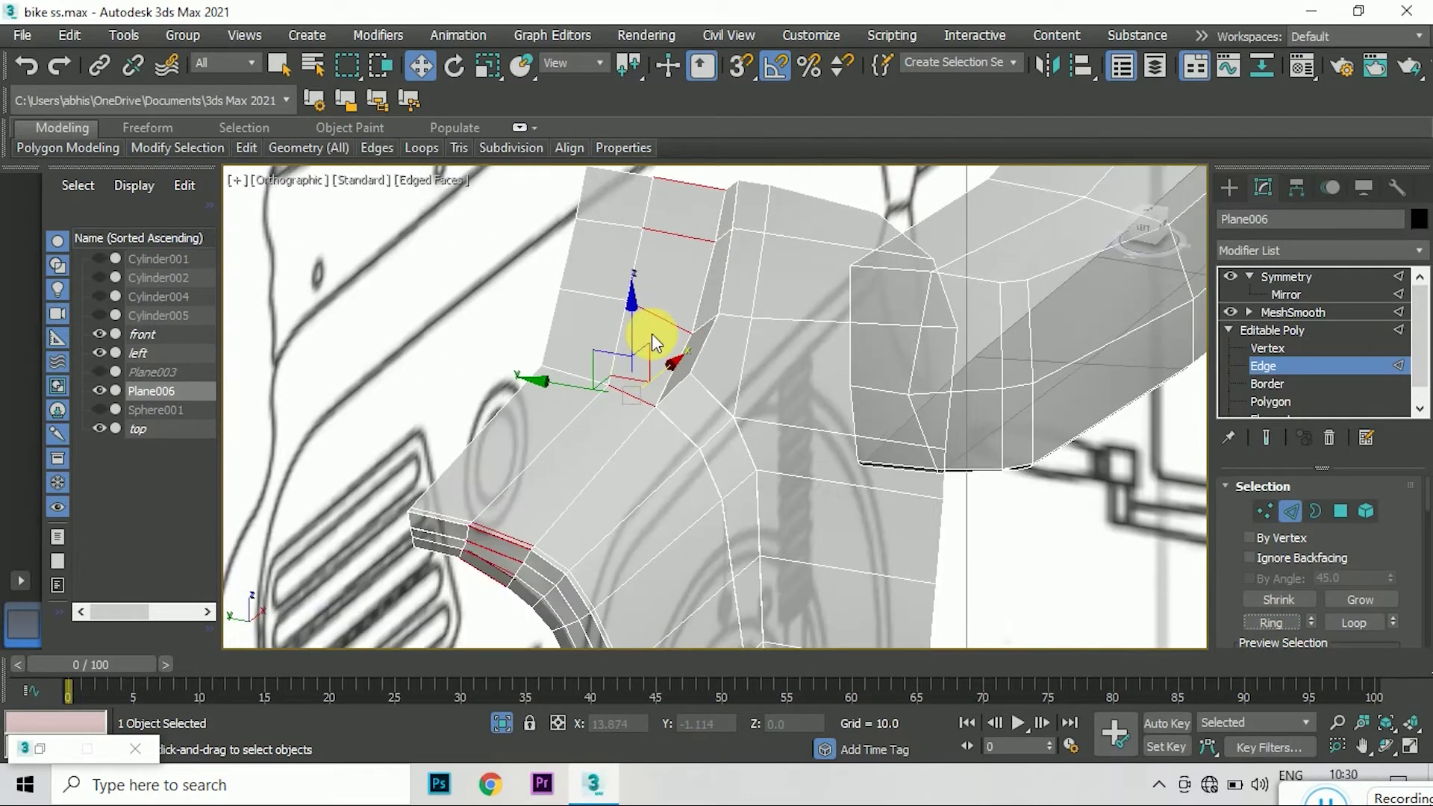
right_click(672, 321)
click(471, 377)
click(730, 512)
- Restore the Material Editor and set the body material's Opacity to 100
scroll(643, 378, up, 3)
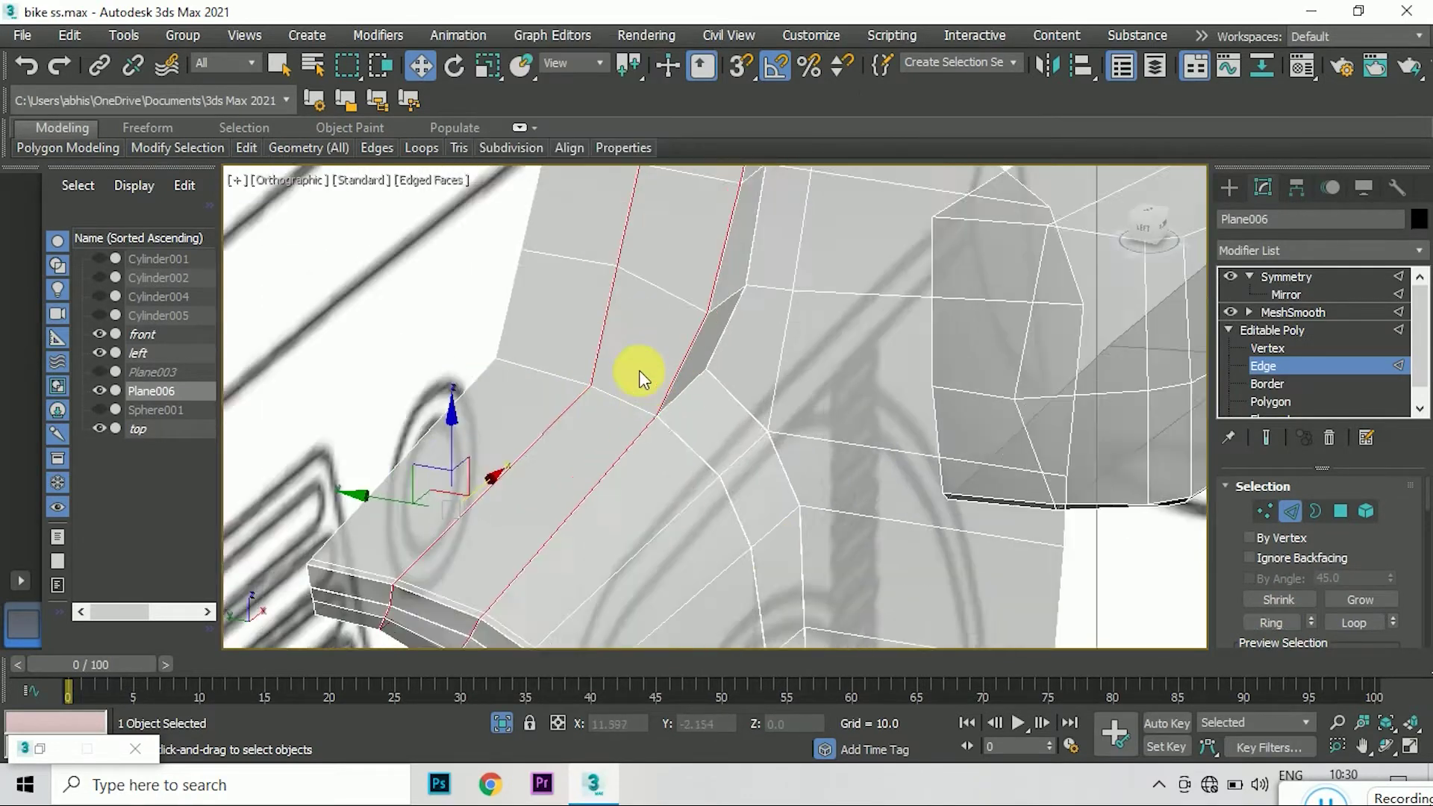
scroll(476, 379, up, 3)
scroll(522, 387, down, 3)
scroll(597, 410, down, 3)
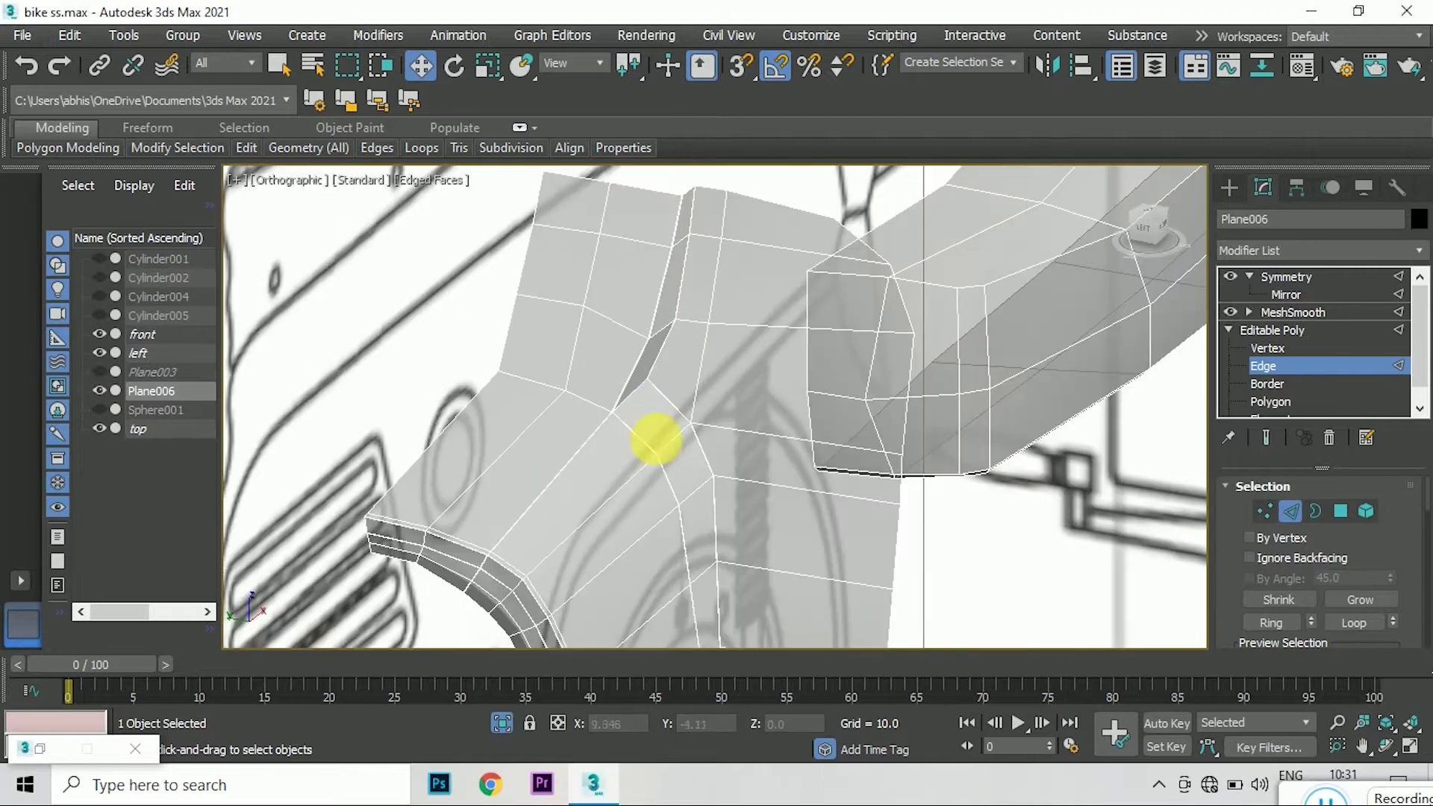
scroll(672, 429, down, 2)
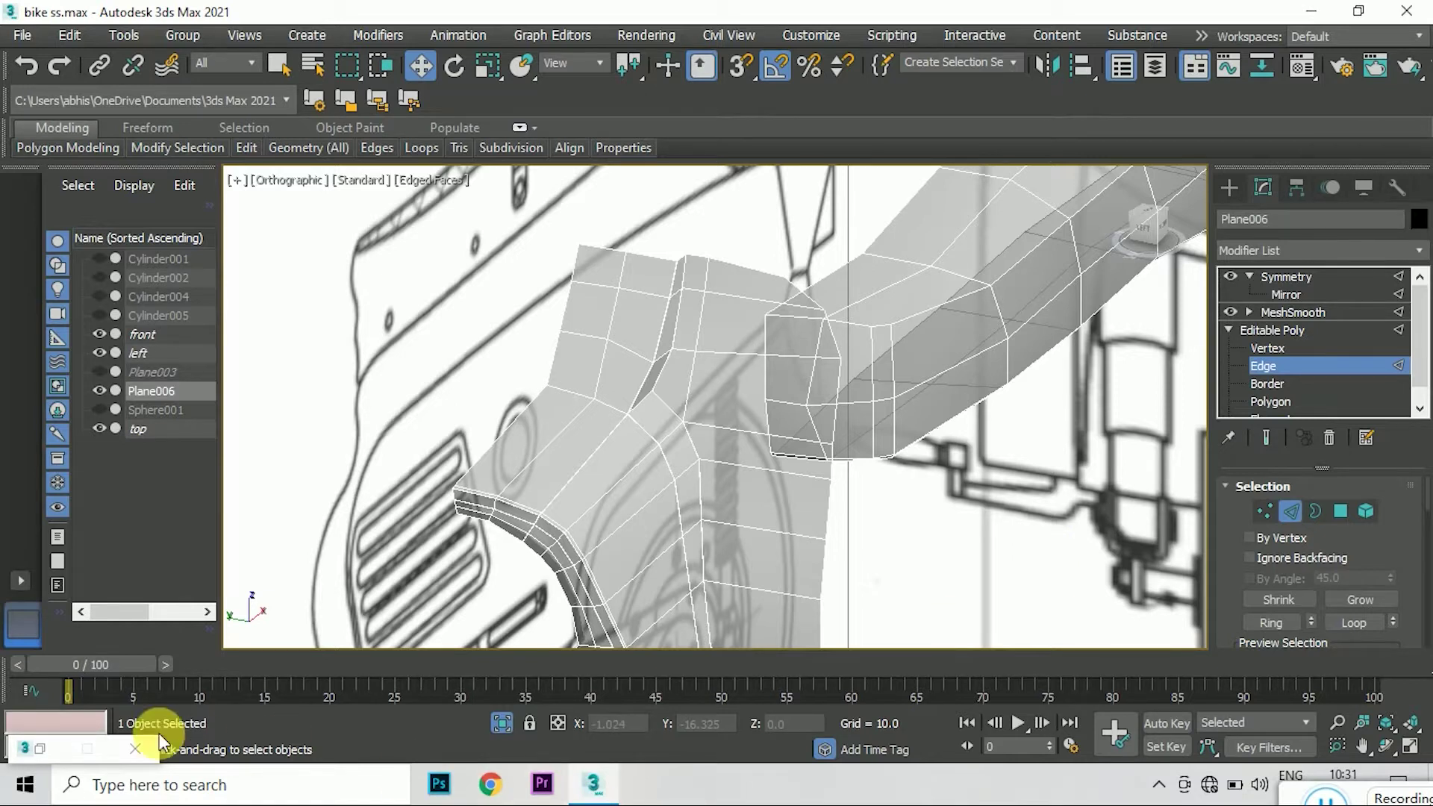
click(41, 749)
click(334, 414)
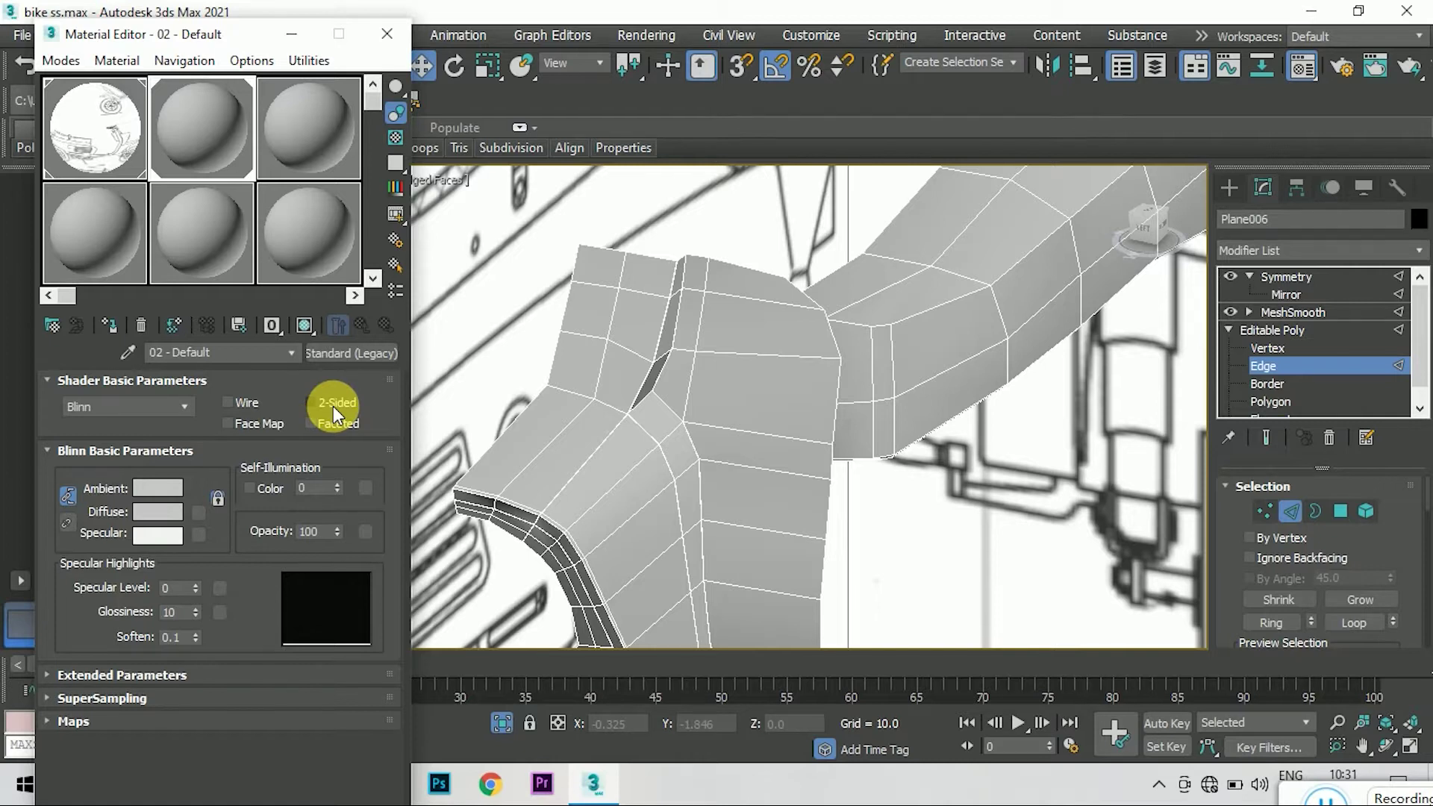
- Minimize the Material Editor and preview the mirrored, smoothed body
click(286, 32)
click(1276, 278)
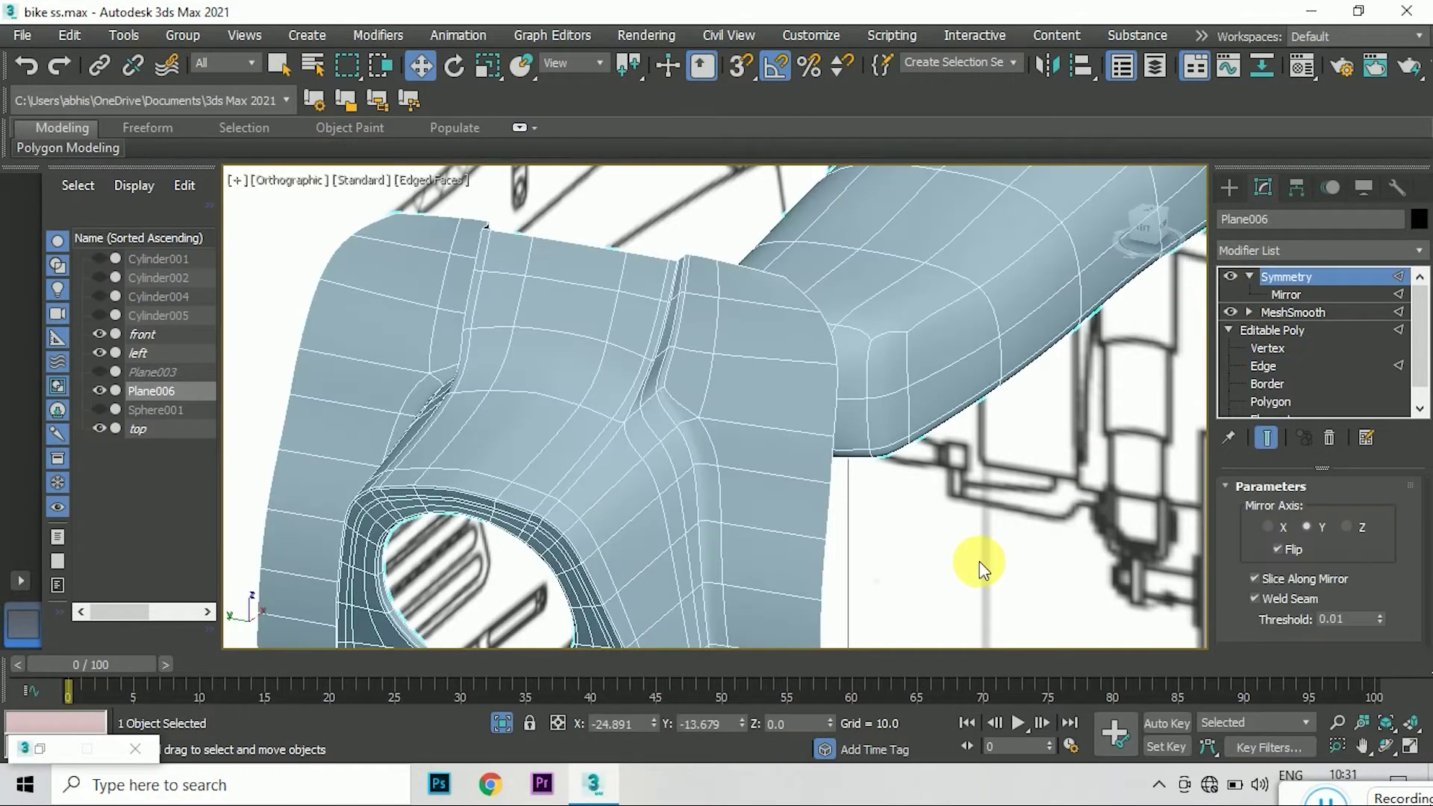
click(979, 561)
drag(1142, 227, 1153, 221)
- Select Plane006 and switch to Edge sub-object level
click(729, 384)
click(1268, 348)
scroll(577, 378, up, 5)
scroll(571, 377, down, 2)
scroll(571, 378, up, 2)
key(2)
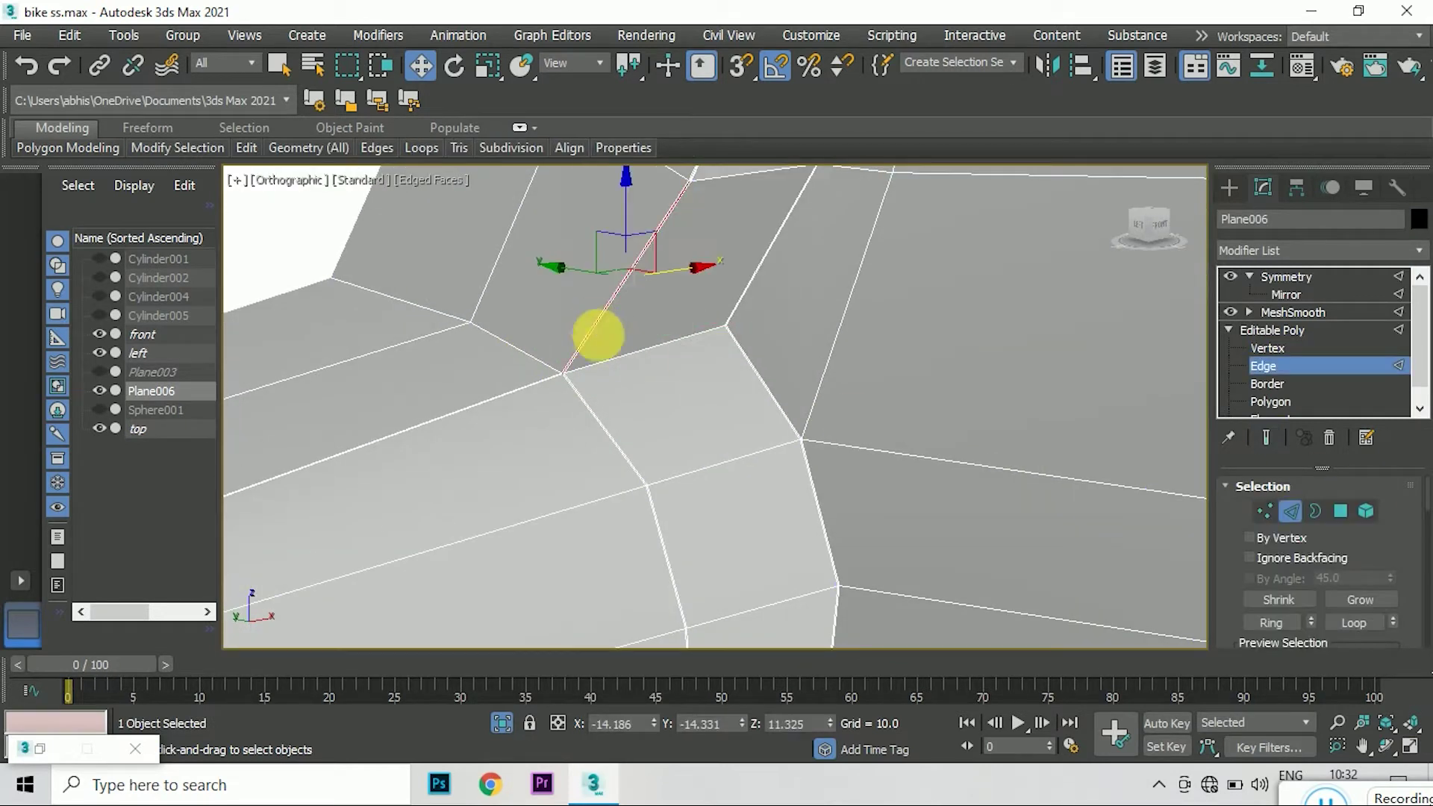
scroll(568, 388, up, 3)
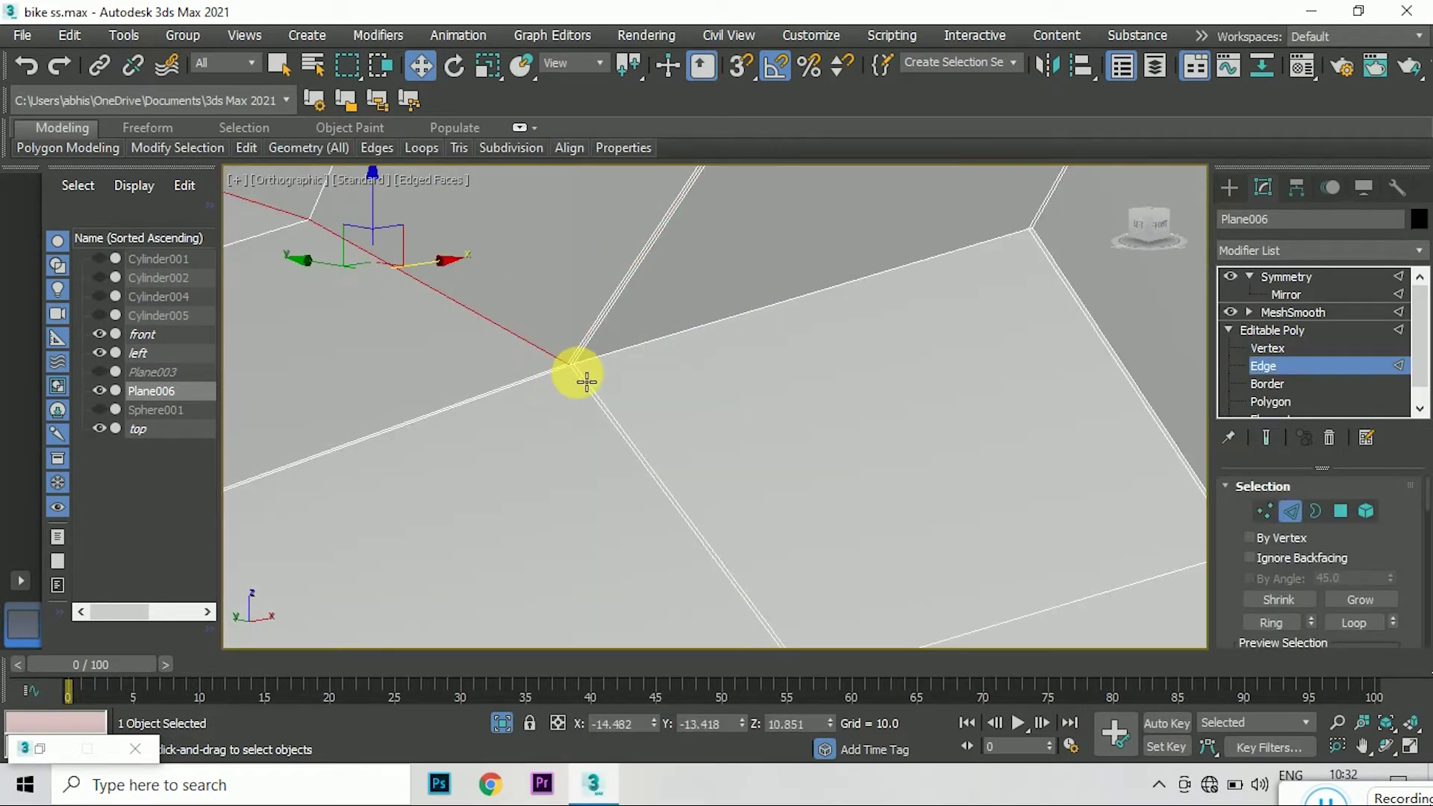
- Chamfer the selected Plane006 edges by 0.01 with 1 segment, then toggle edged faces off with F4
scroll(584, 359, down, 2)
scroll(553, 388, down, 2)
scroll(549, 412, down, 3)
right_click(556, 396)
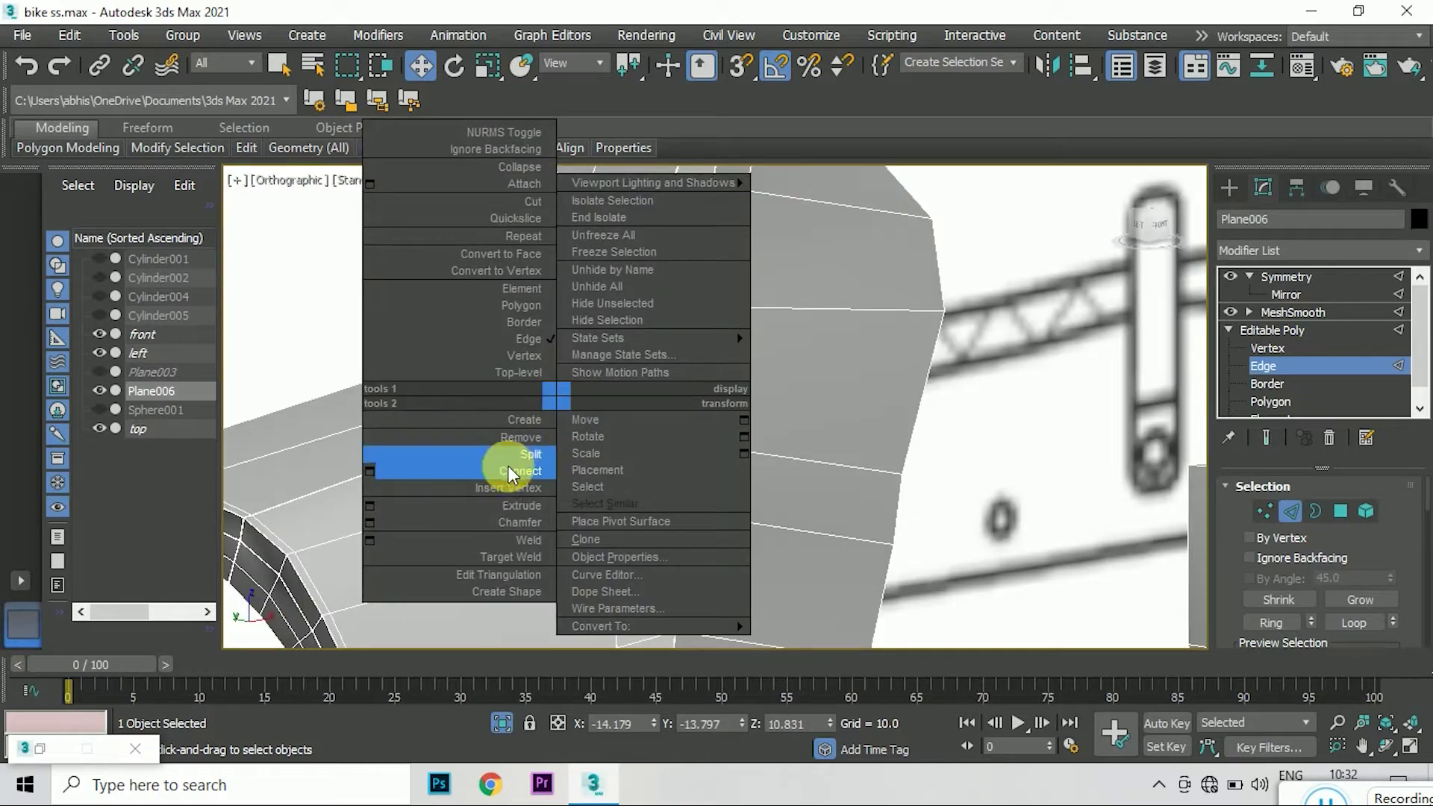
click(370, 523)
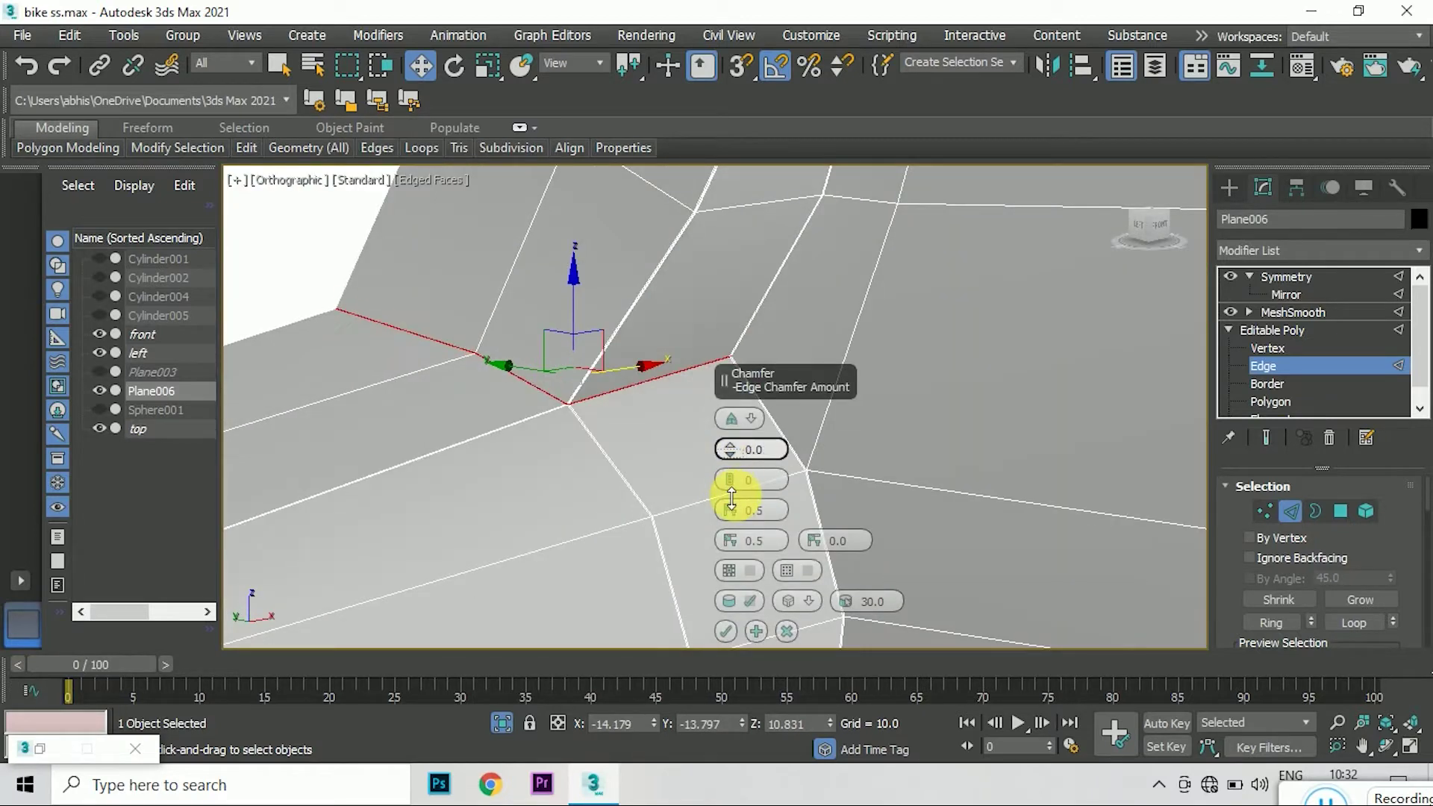
scroll(566, 448, up, 4)
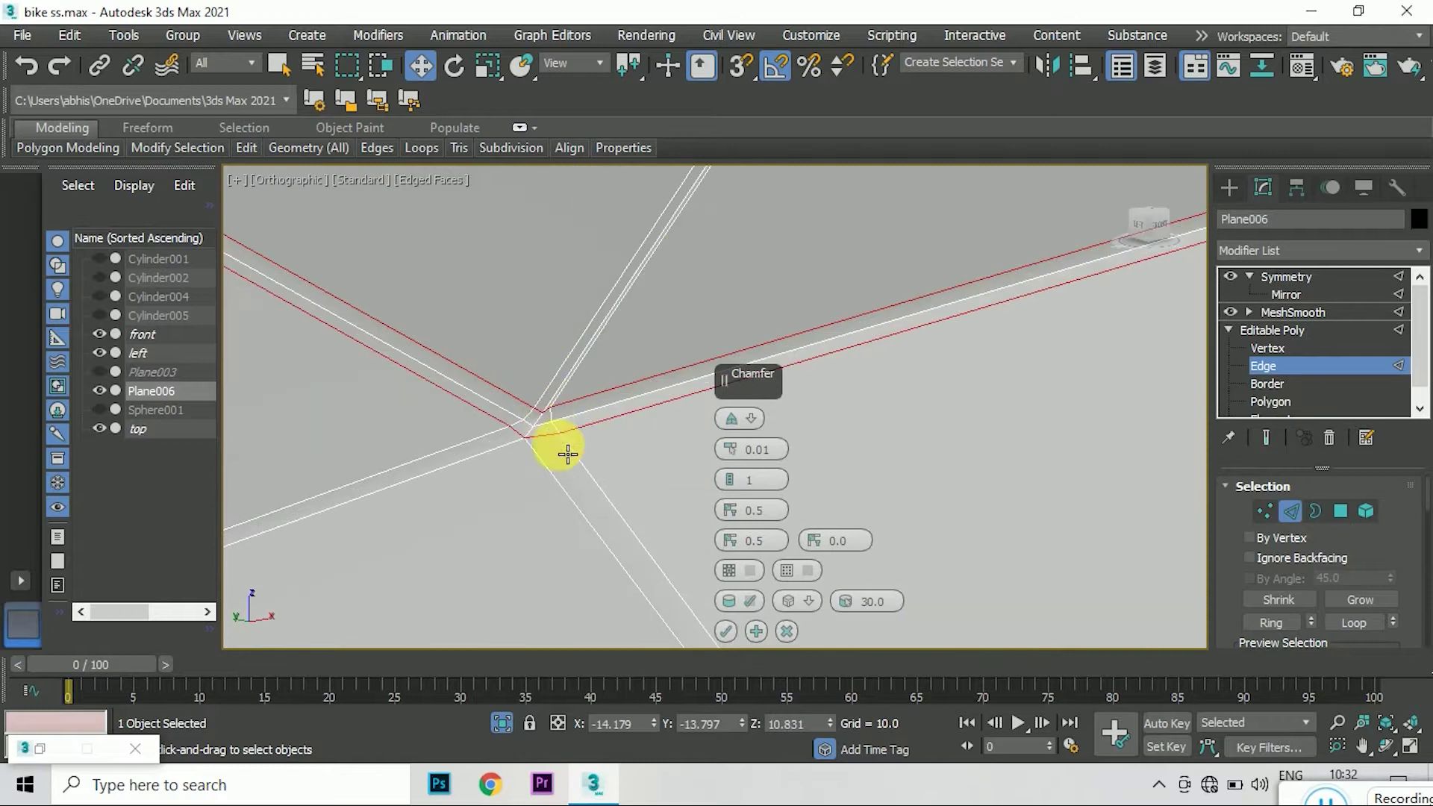
scroll(556, 418, down, 3)
scroll(560, 448, down, 3)
click(726, 631)
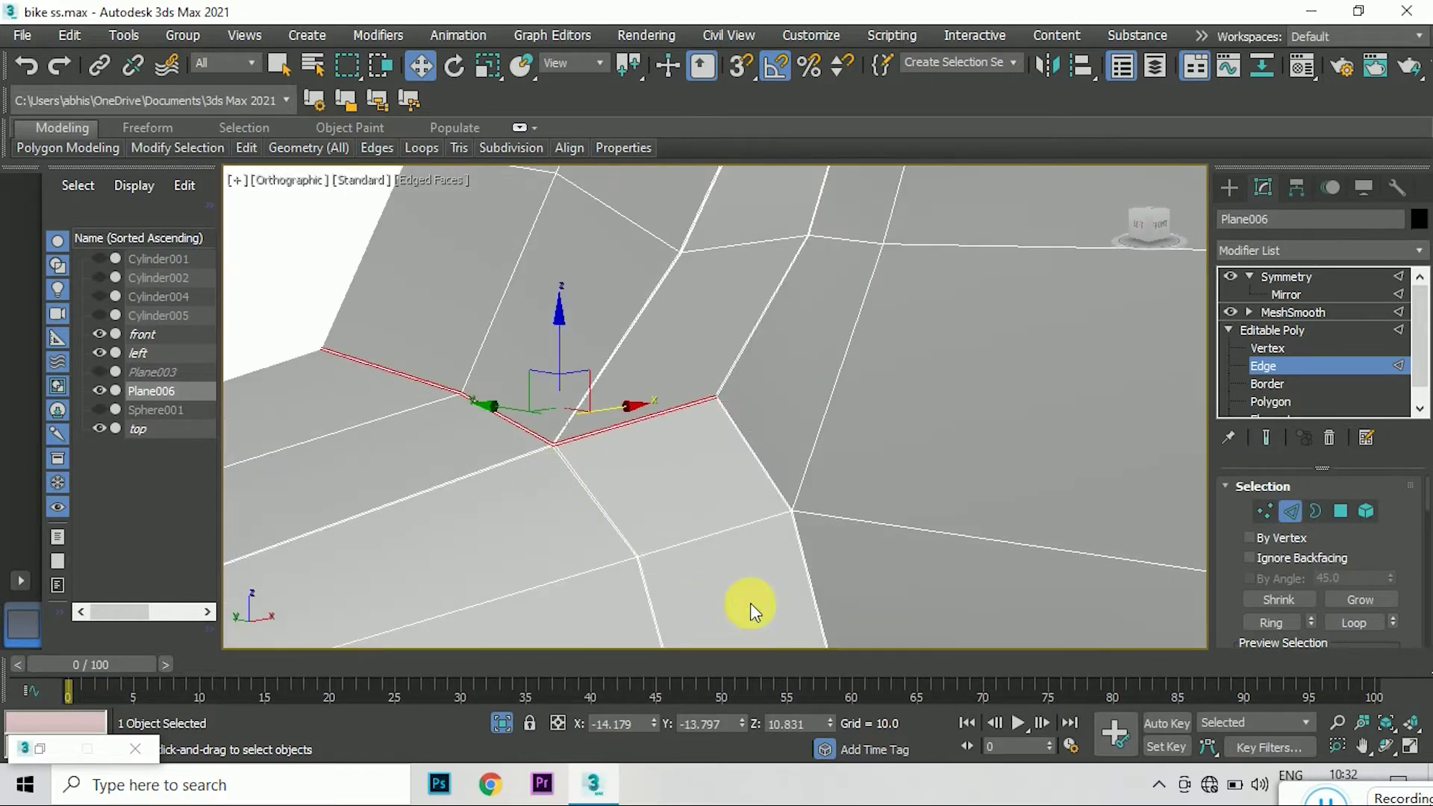
scroll(747, 426, down, 5)
key(F4)
- Orbit around the creased panel via the Front view, then select Plane006 at vertex level
click(1002, 357)
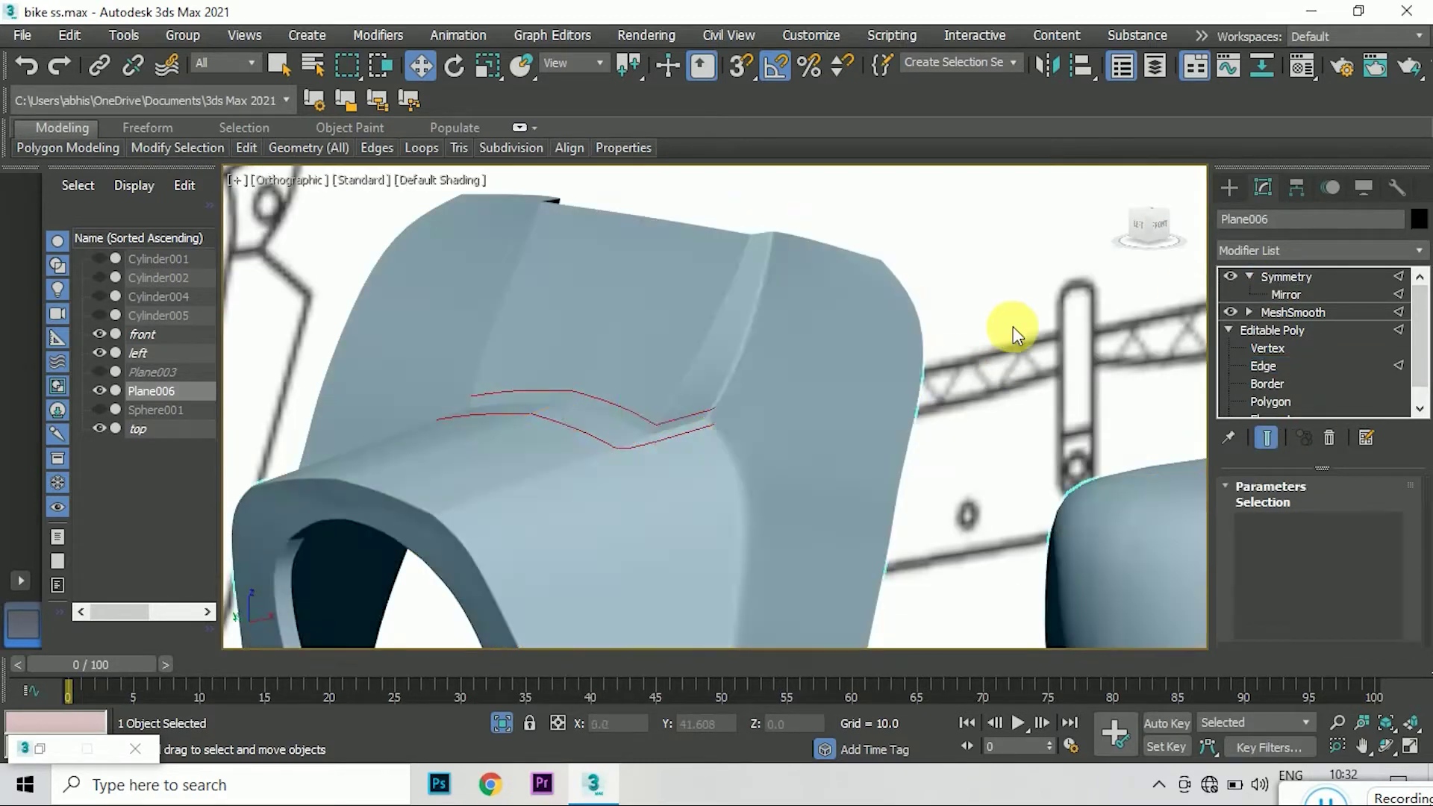
alt+middle_drag(962, 300, 745, 398)
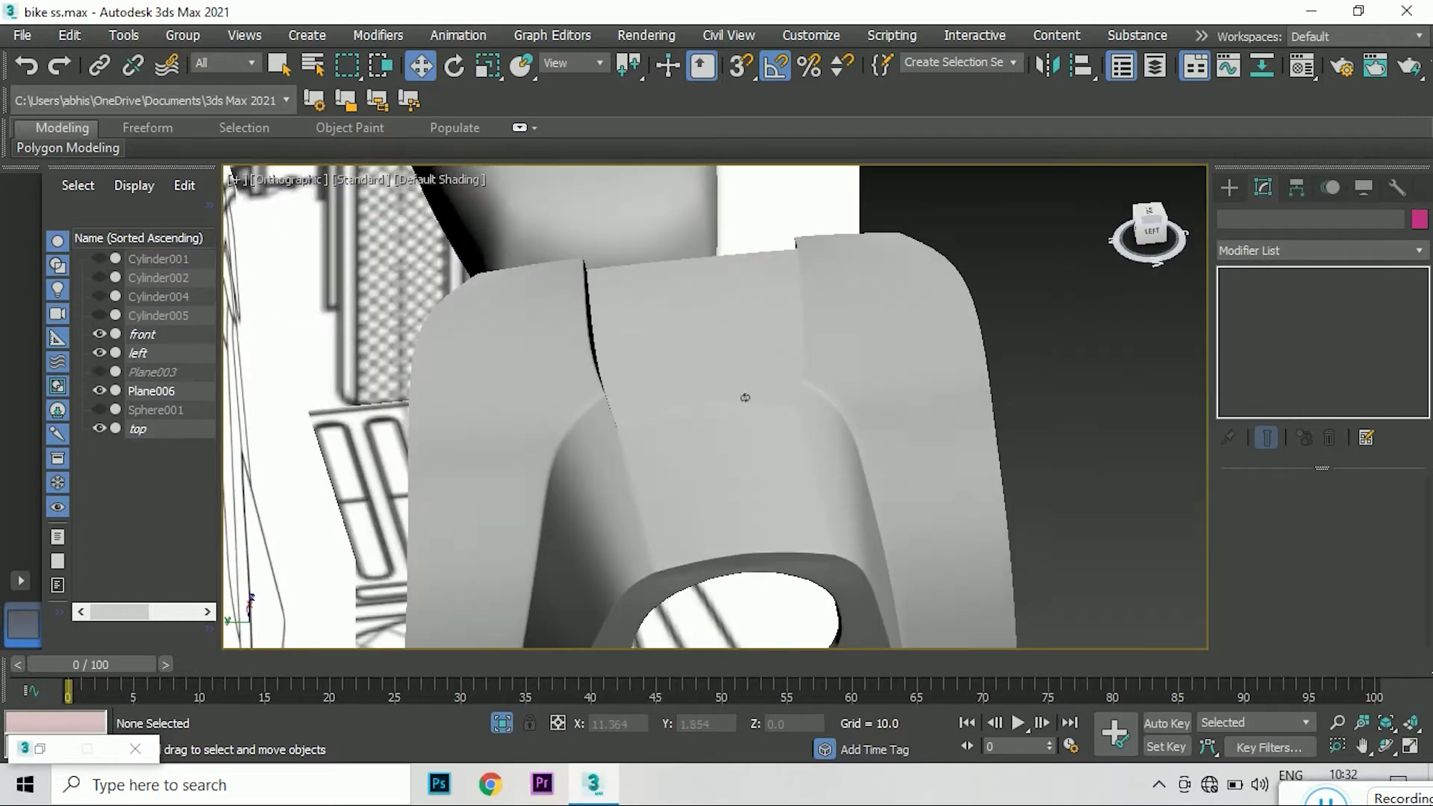
click(1158, 230)
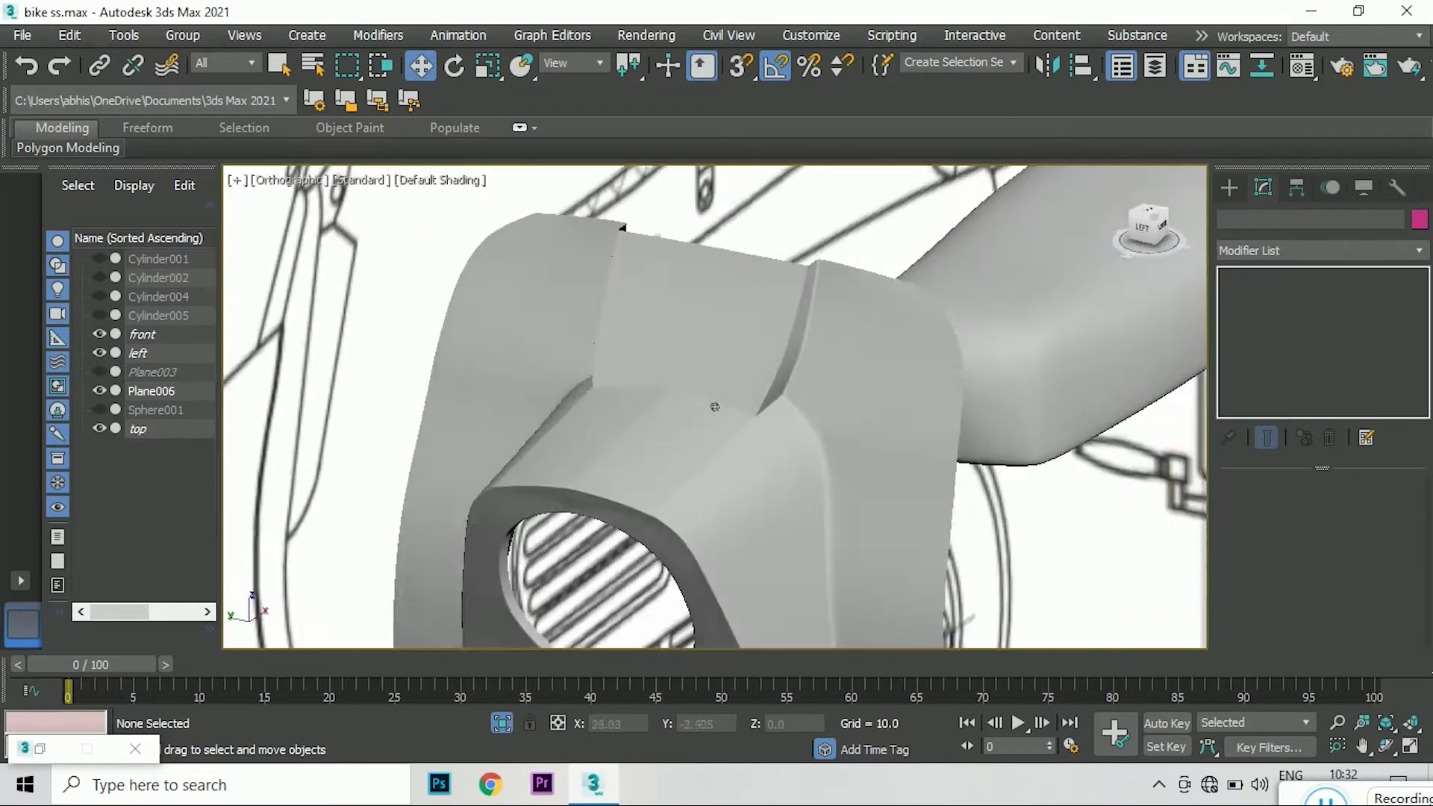
click(1154, 226)
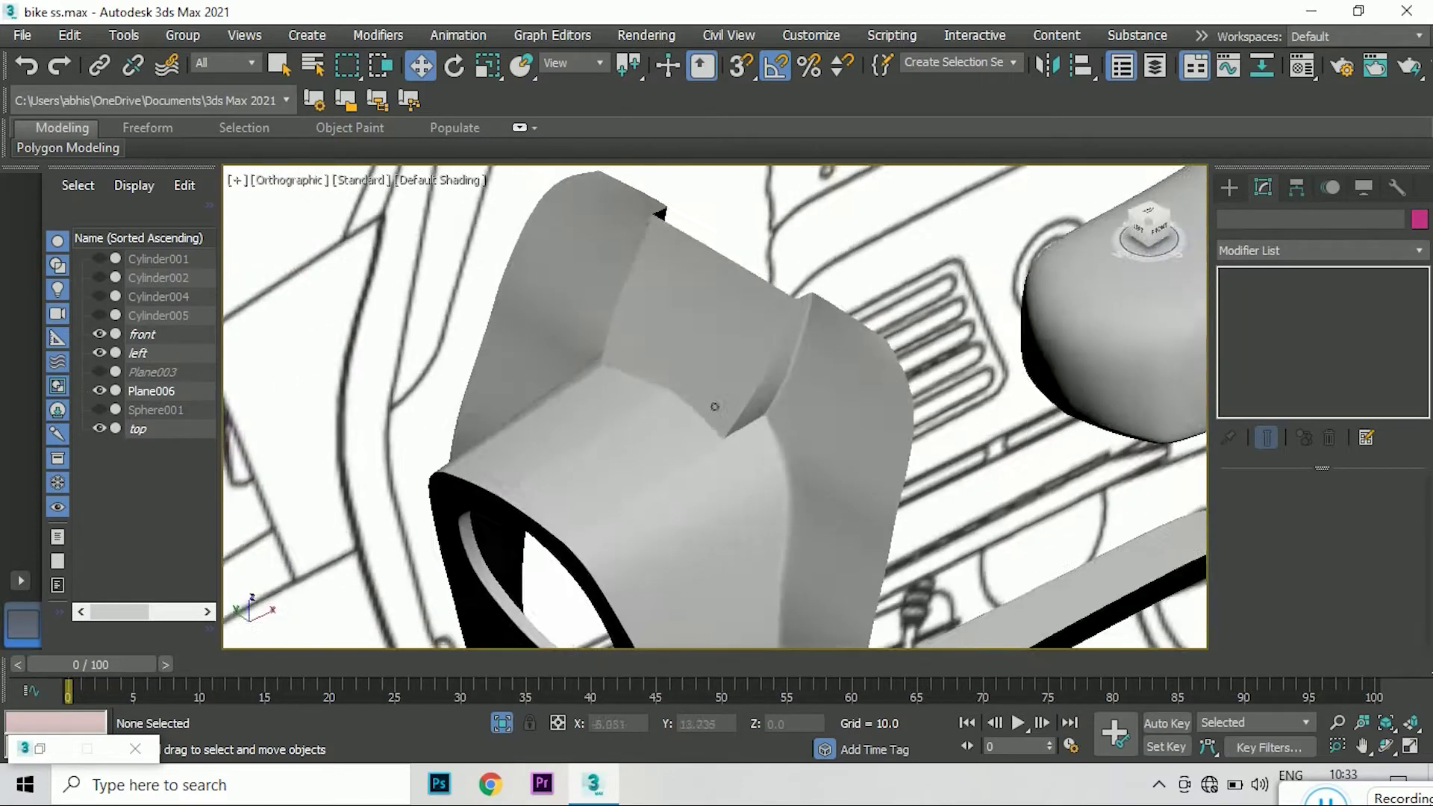
drag(1154, 230, 710, 406)
click(710, 406)
drag(507, 672, 1140, 735)
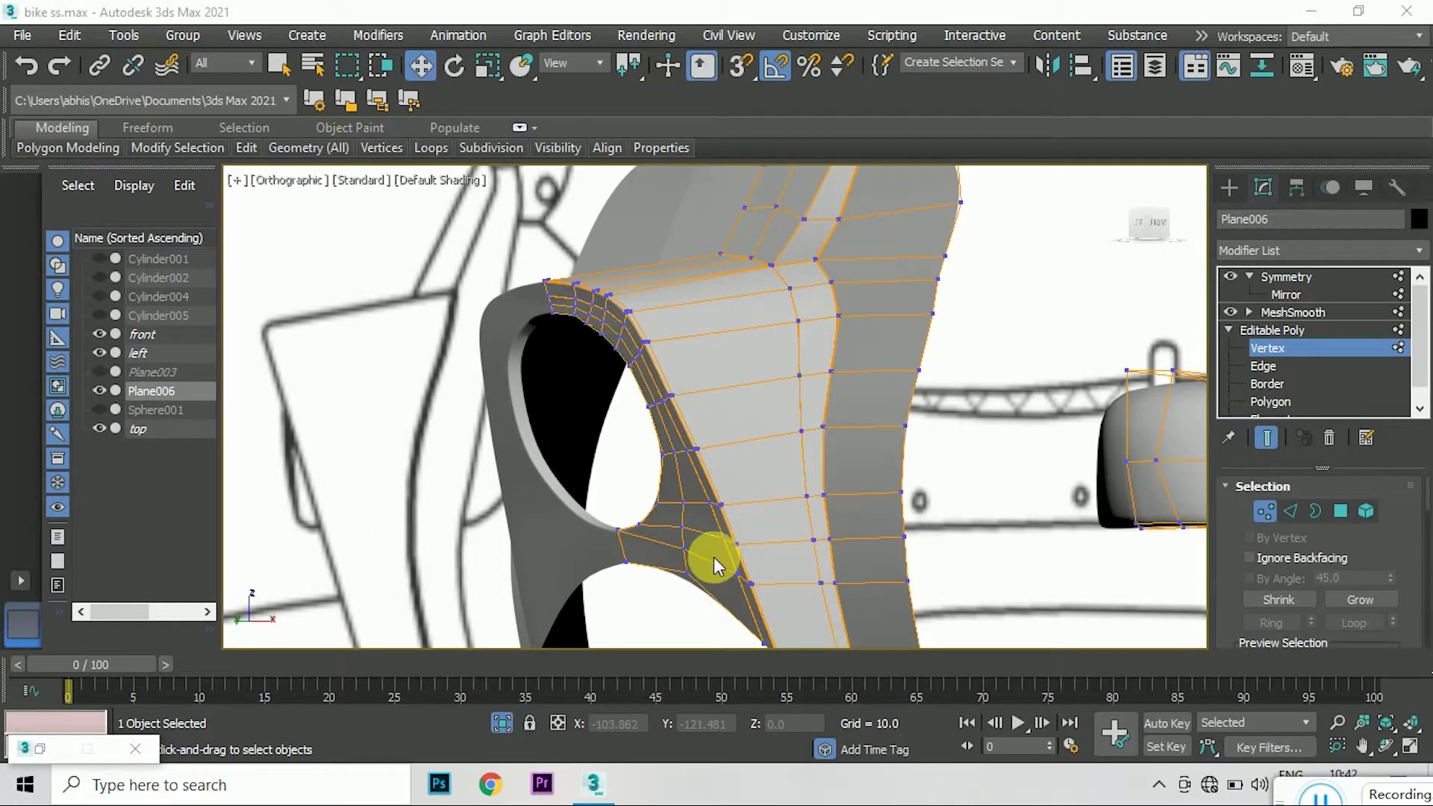
- In Left view, ring-select the strip's lower edges and connect them with two new edges
click(1140, 225)
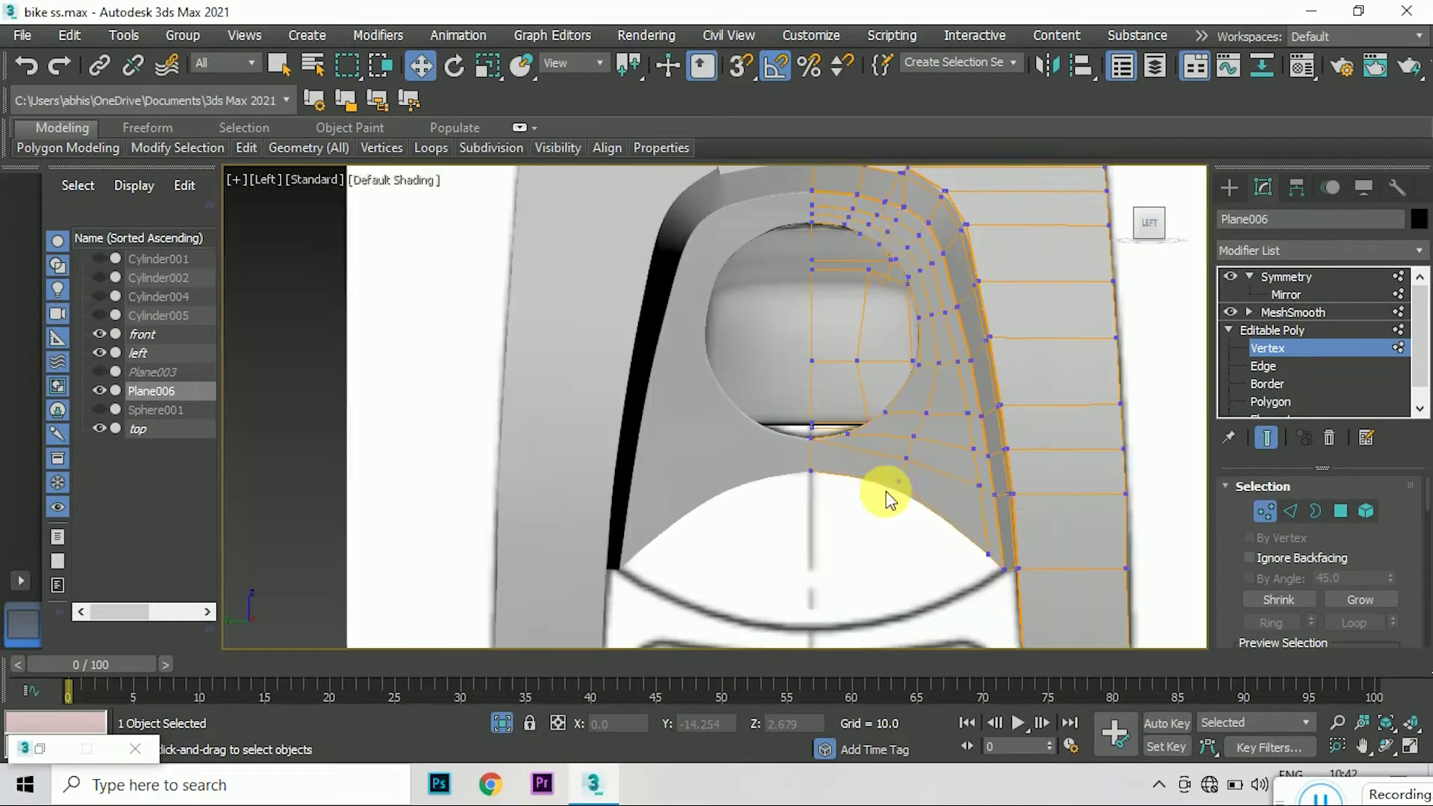
click(1296, 515)
scroll(1007, 478, up, 2)
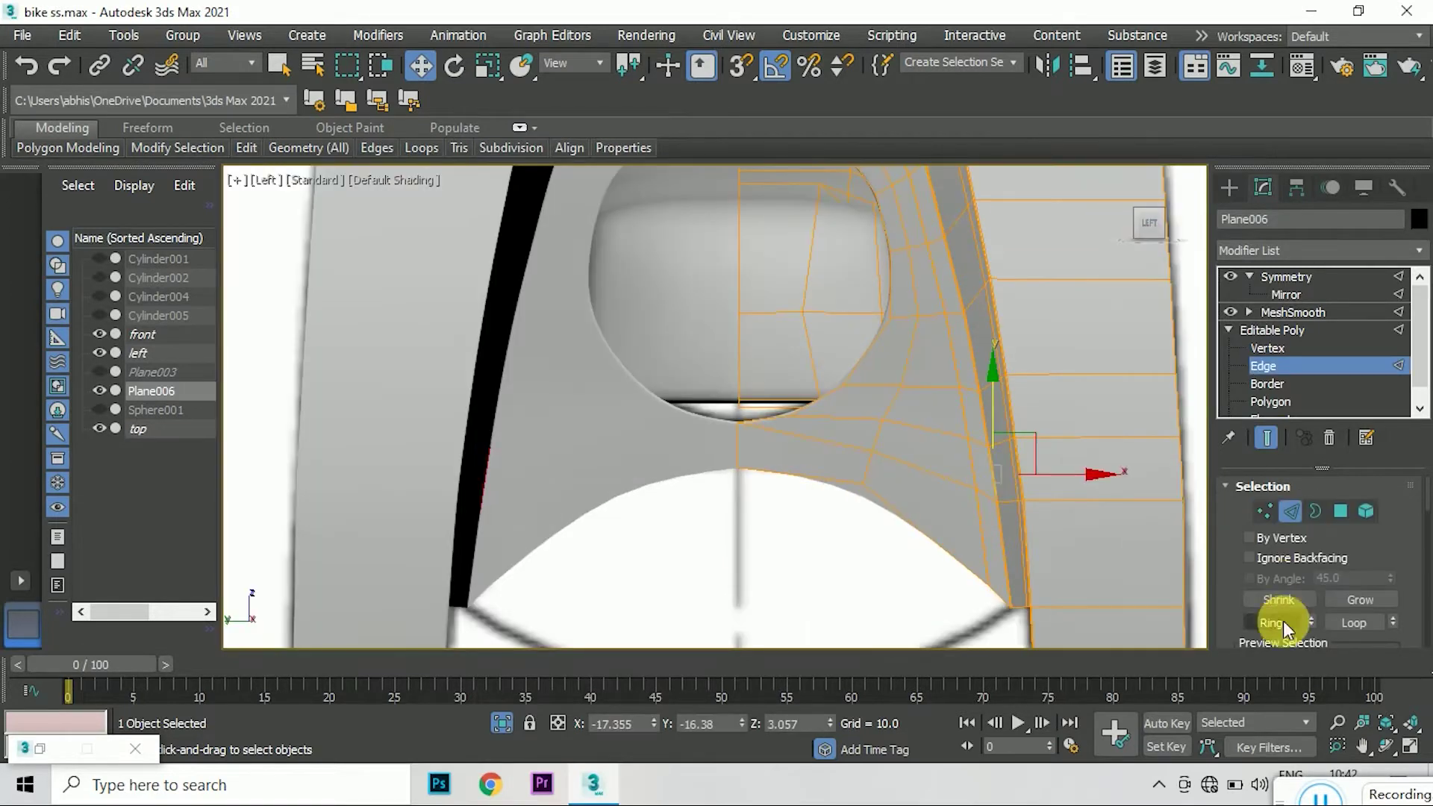
click(1286, 629)
scroll(1001, 473, up, 2)
right_click(793, 480)
click(796, 542)
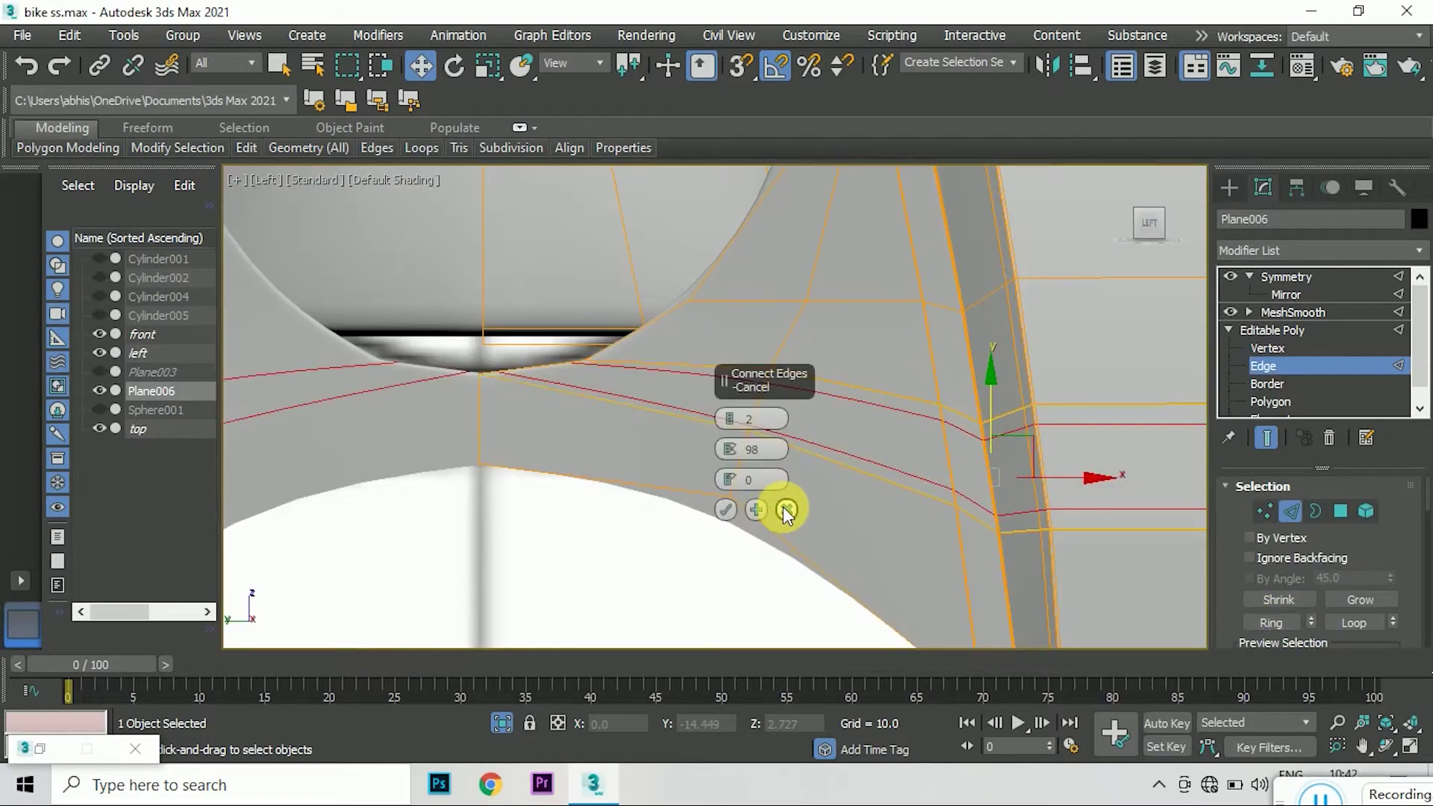
click(787, 512)
scroll(717, 516, down, 3)
scroll(680, 518, down, 2)
click(1112, 509)
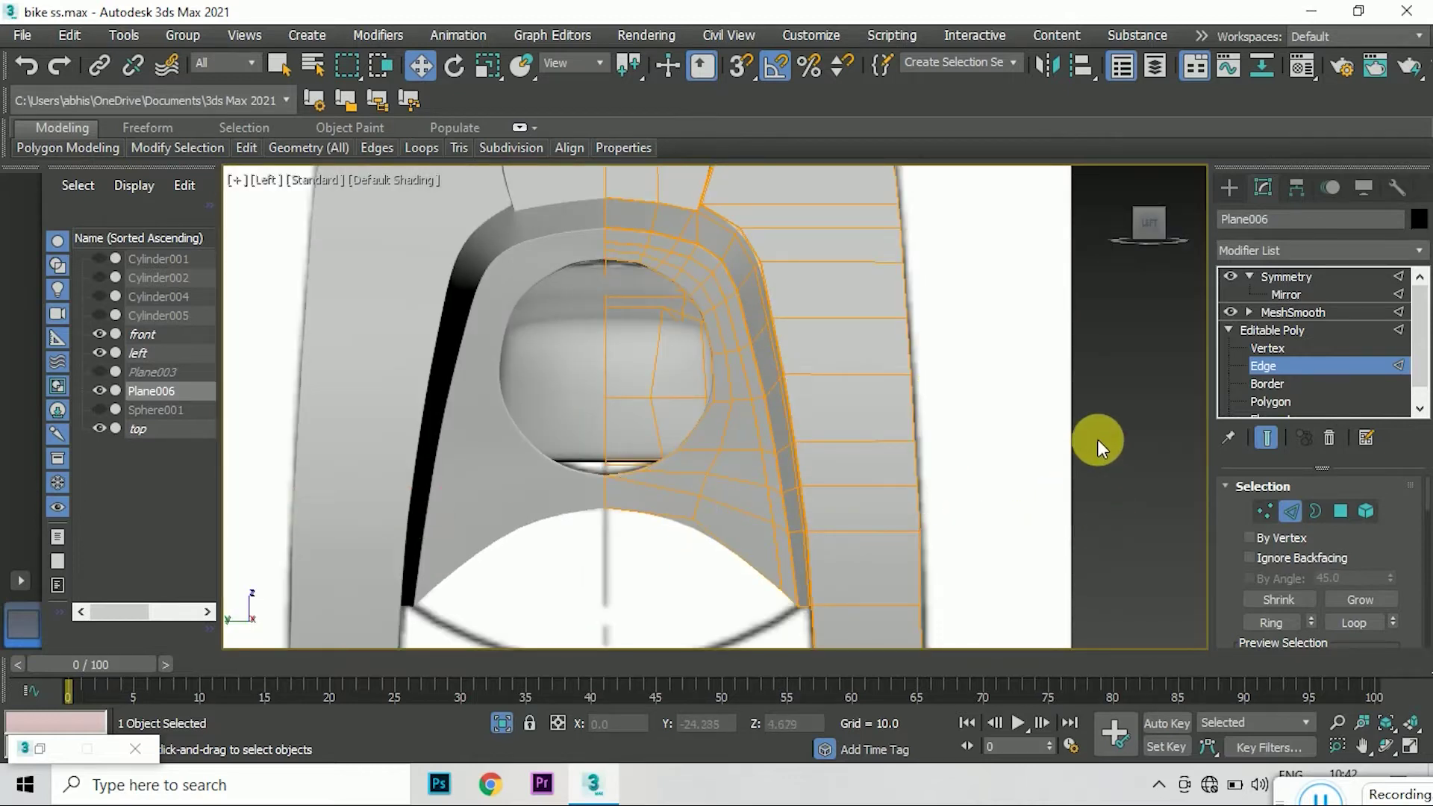
- Snap the view to Front and bring up the Material Editor
drag(1144, 230, 1187, 224)
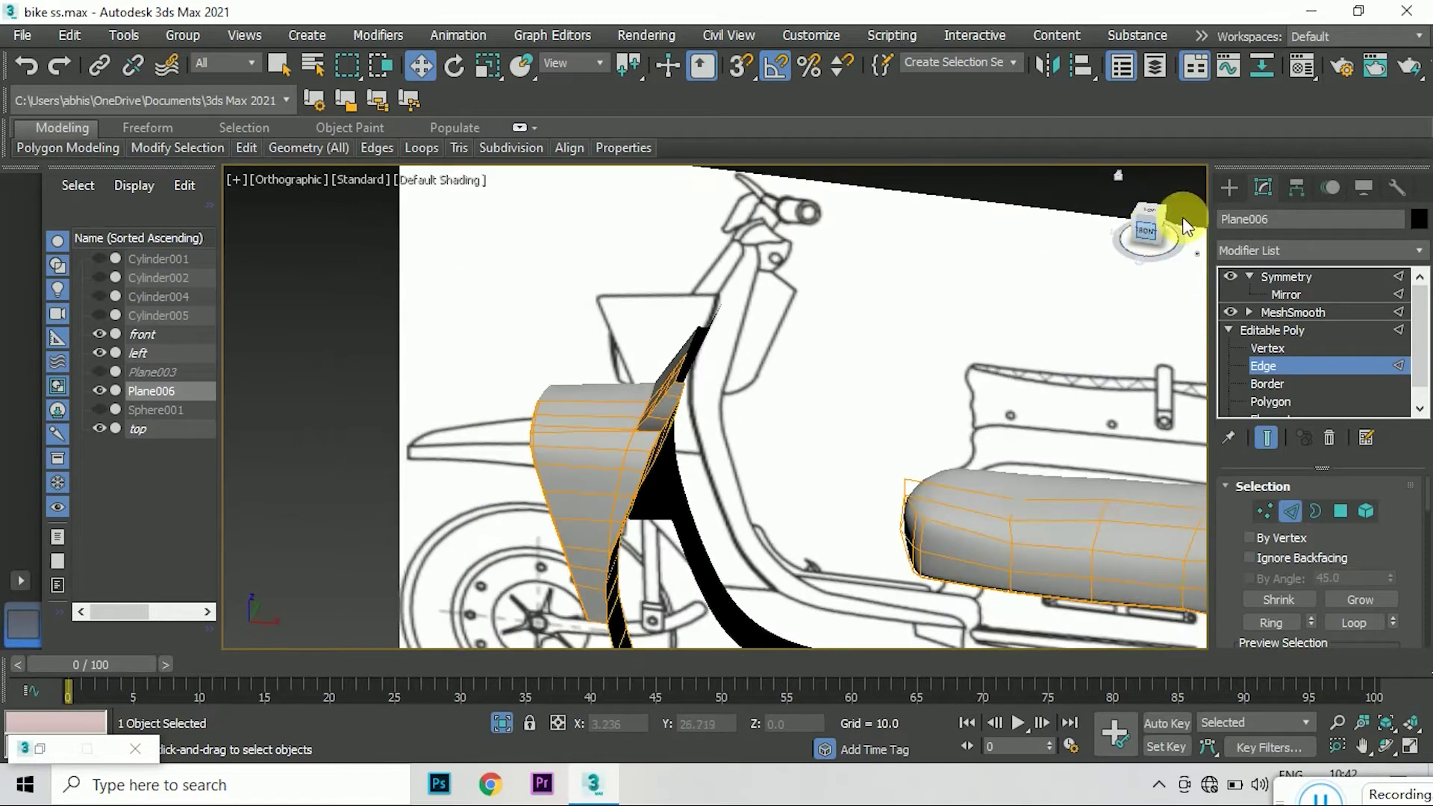
key(f)
key(m)
scroll(784, 344, up, 5)
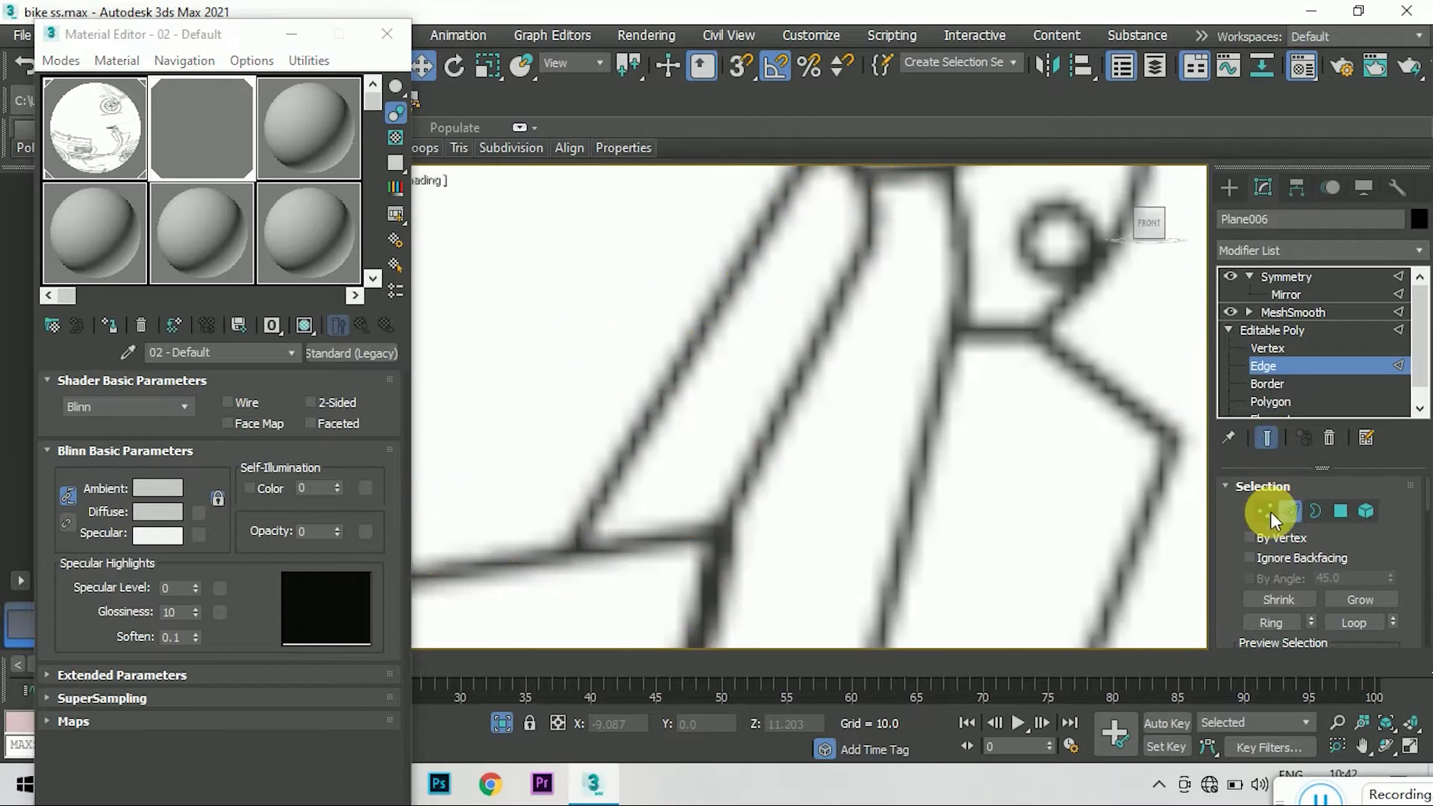
- Move the strip's edge vertices onto the frame tube lines of the front blueprint
click(1265, 511)
scroll(902, 434, down, 2)
scroll(824, 391, up, 5)
click(769, 333)
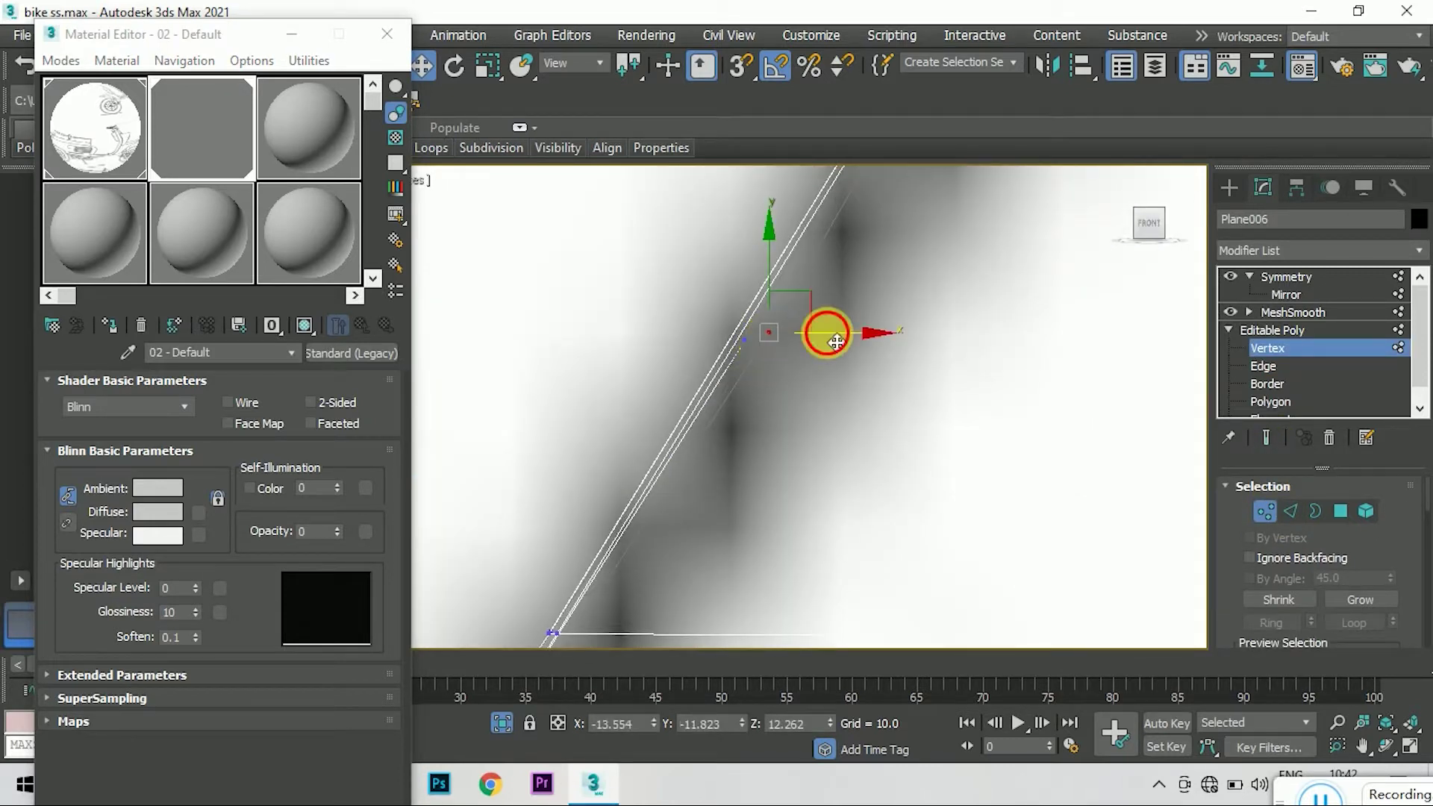
drag(806, 341, 813, 348)
scroll(793, 360, down, 4)
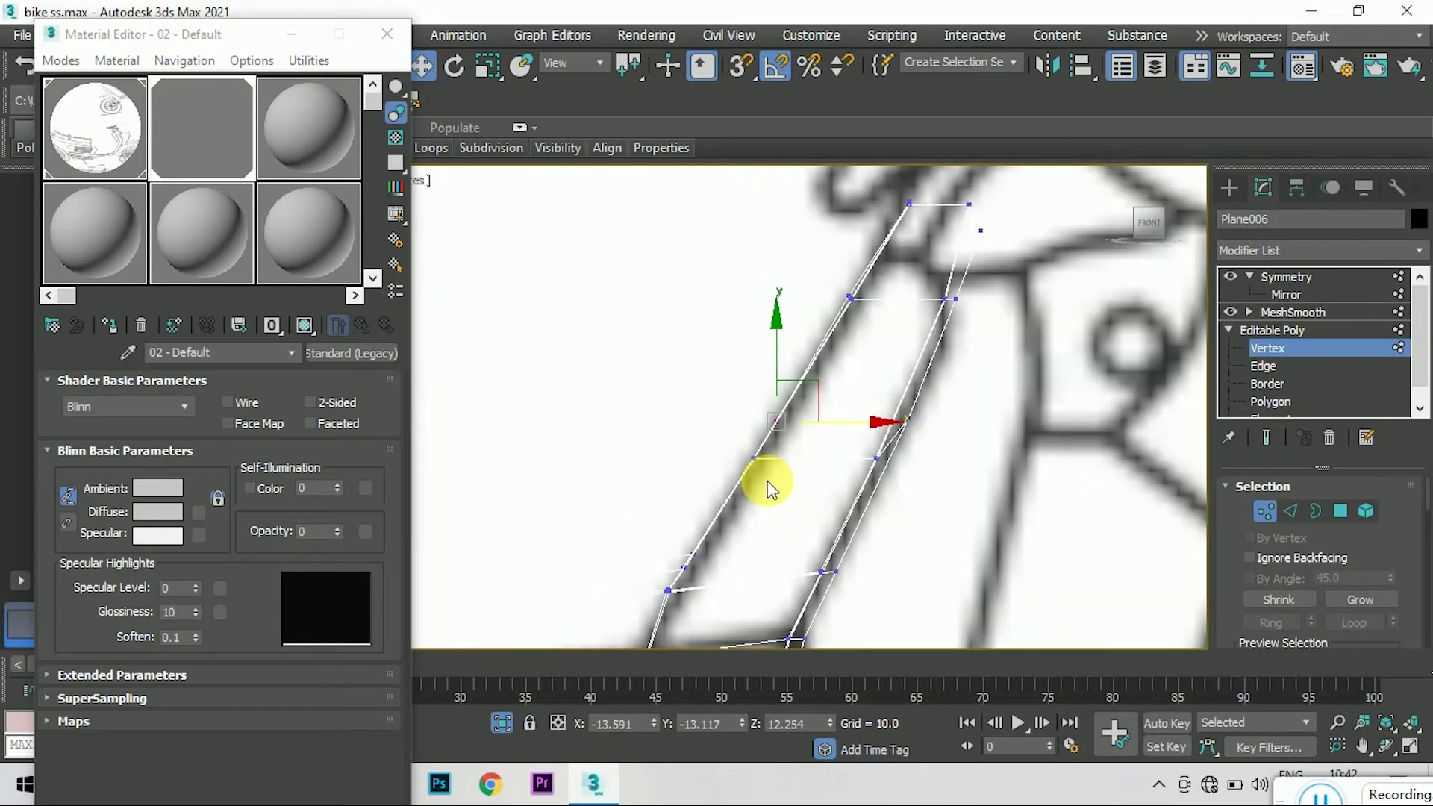
scroll(841, 408, up, 4)
scroll(875, 406, up, 2)
scroll(872, 321, up, 2)
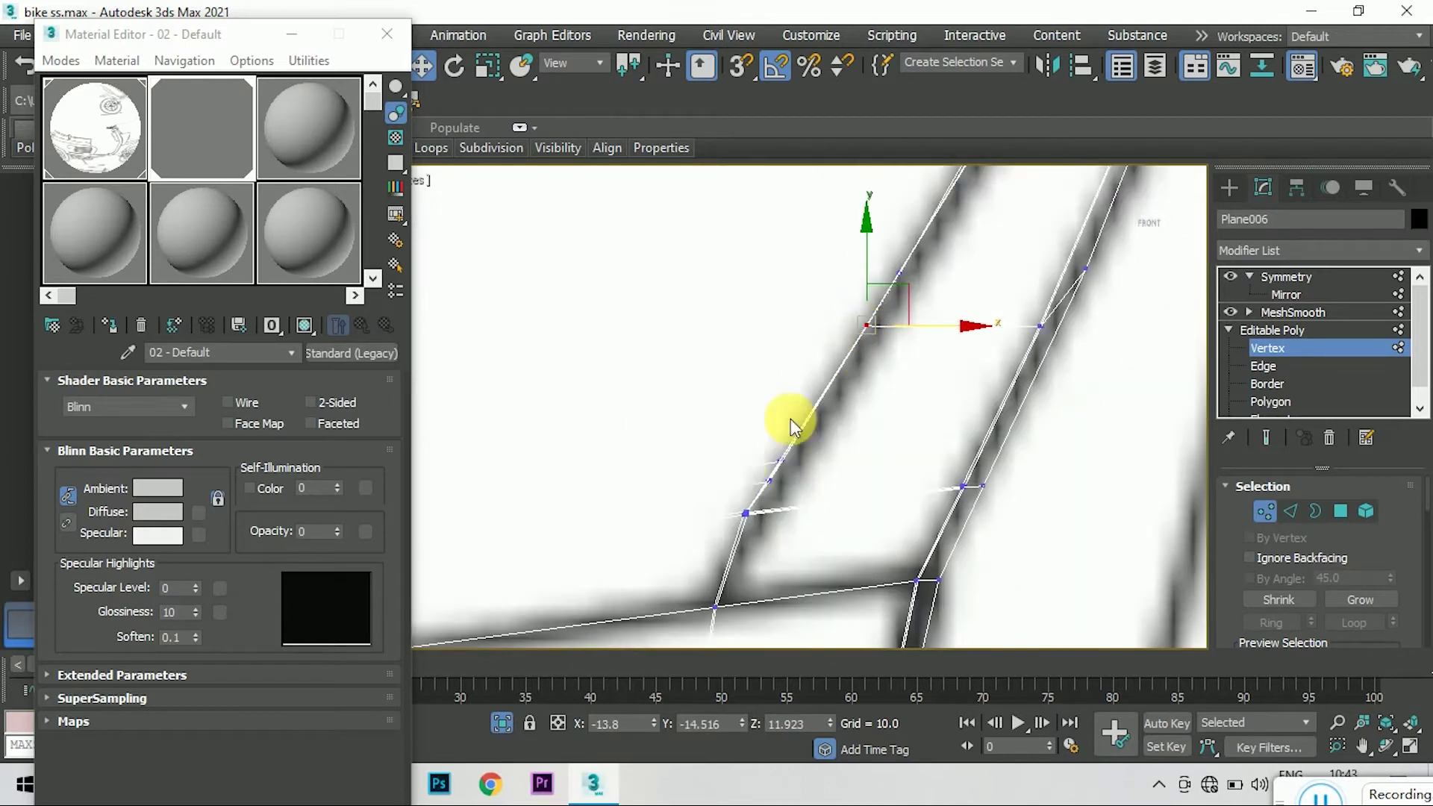
scroll(794, 416, up, 2)
click(858, 437)
scroll(889, 416, down, 2)
scroll(842, 509, down, 2)
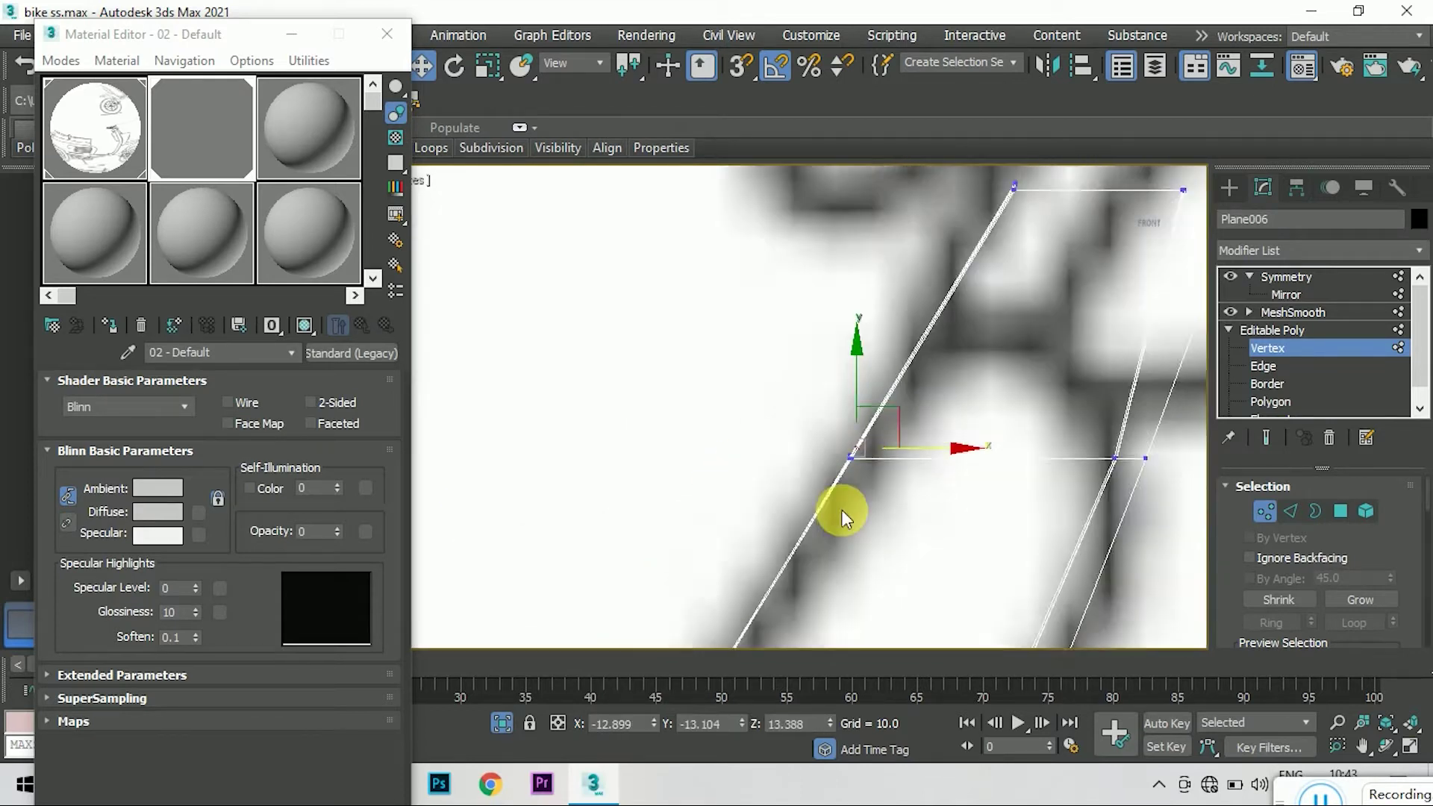
scroll(894, 399, up, 4)
scroll(876, 365, down, 3)
scroll(796, 438, up, 2)
scroll(814, 420, down, 1)
scroll(817, 464, down, 1)
- Restore the body material opacity to 100 and switch to the Left view
drag(337, 530, 319, 400)
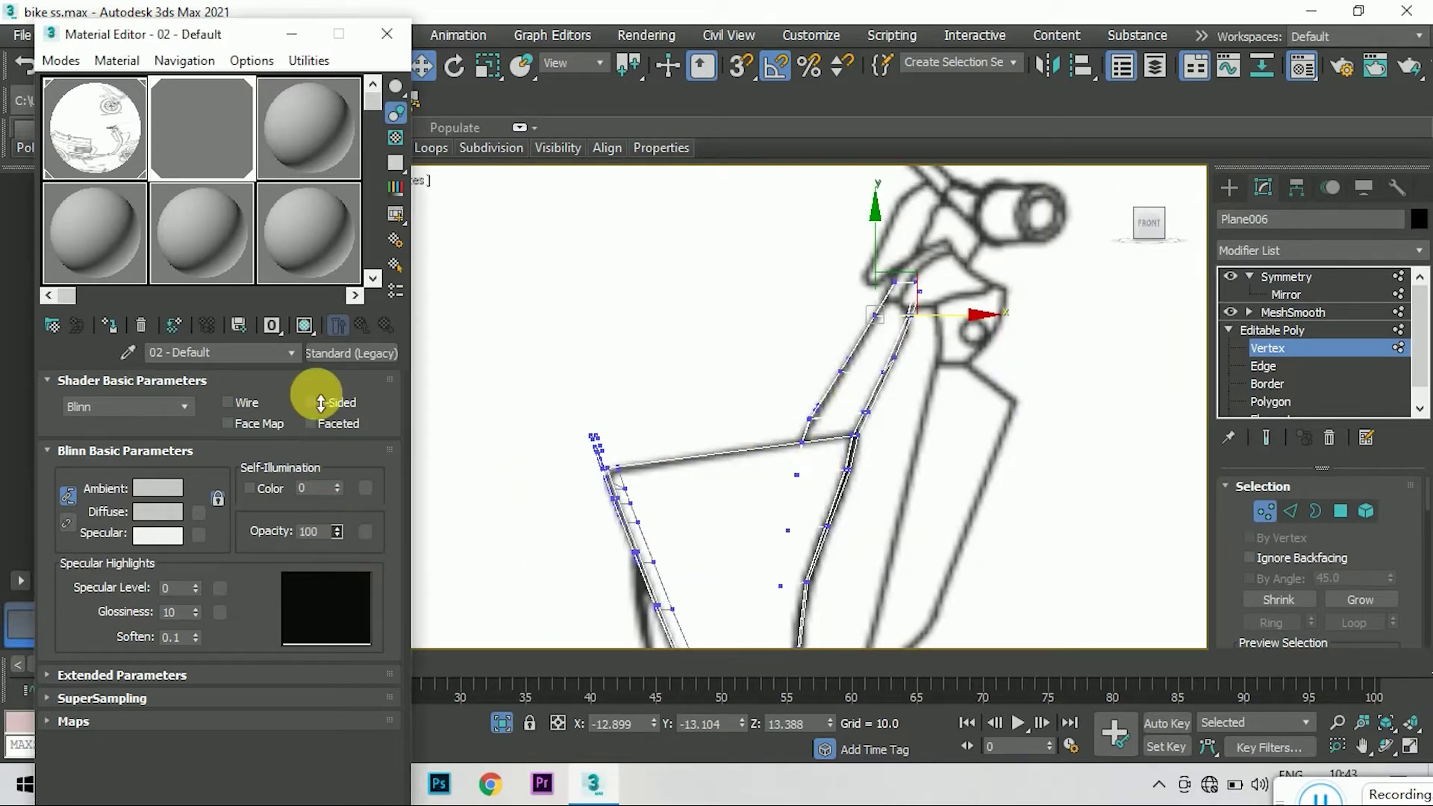
click(1154, 226)
click(1154, 224)
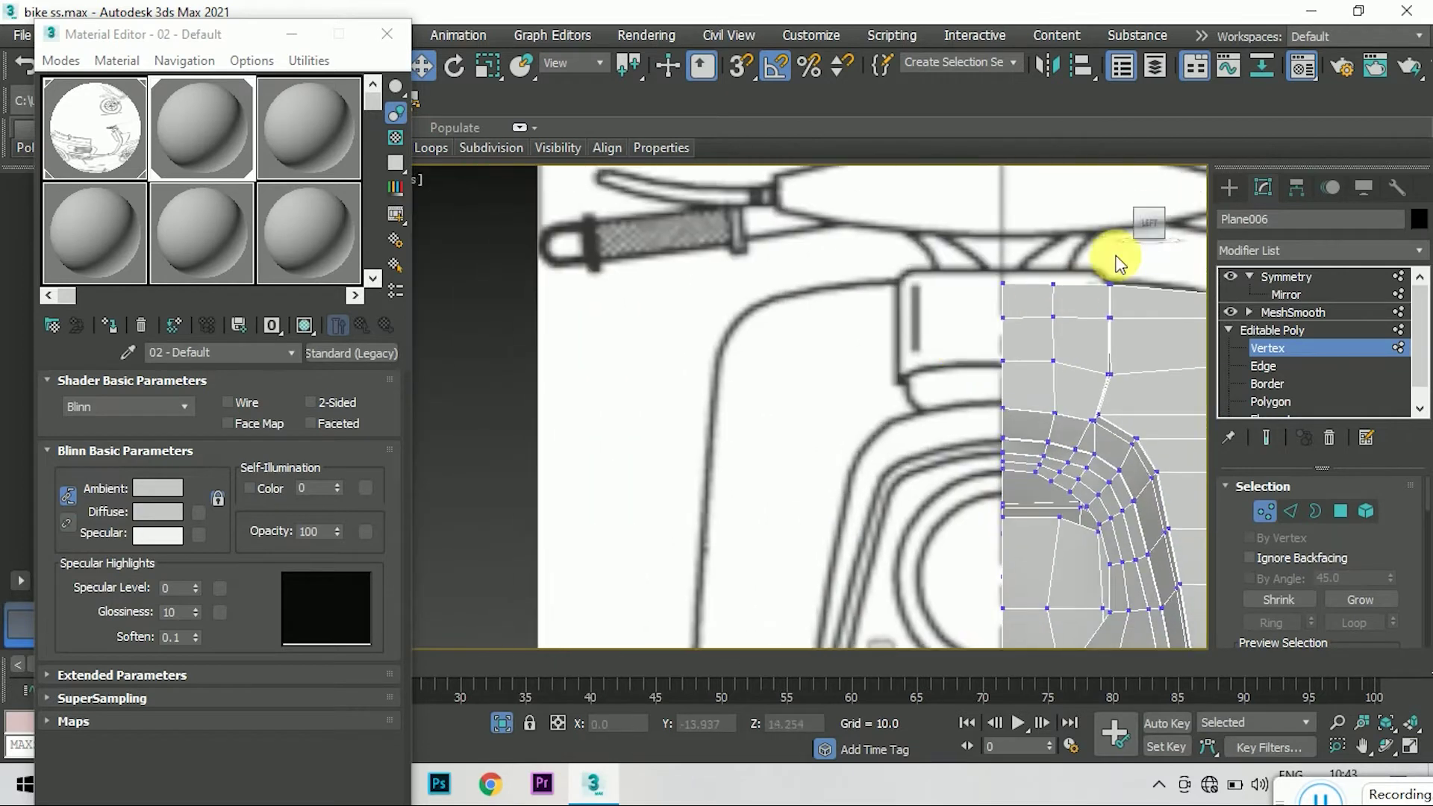
click(1150, 224)
alt+middle_drag(715, 407, 715, 407)
scroll(884, 515, up, 5)
- Orbit to the panel corner and select its corner edge at Edge level
mouse_move(880, 539)
alt+middle_down()
mouse_move(875, 345)
mouse_move(829, 432)
alt+middle_up()
scroll(829, 431, up, 3)
mouse_move(826, 361)
alt+middle_down()
mouse_move(854, 352)
mouse_move(908, 416)
alt+middle_up()
key(2)
click(888, 327)
scroll(908, 416, down, 2)
scroll(1011, 480, down, 2)
- In Front view, shift-drag the panel's outer edge to extrude a new face
scroll(818, 350, up, 4)
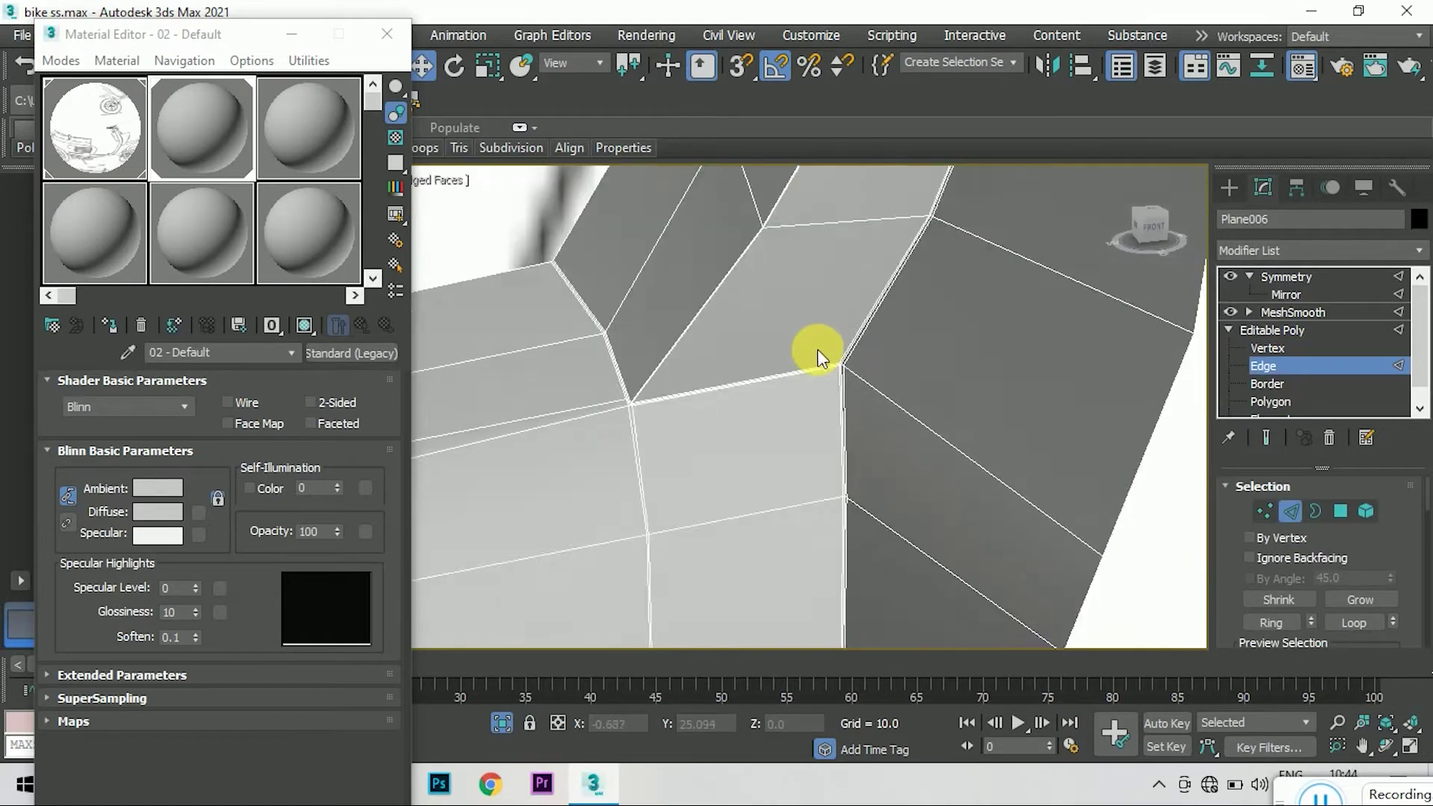
scroll(817, 349, down, 5)
click(1143, 228)
scroll(890, 250, down, 2)
scroll(810, 329, up, 3)
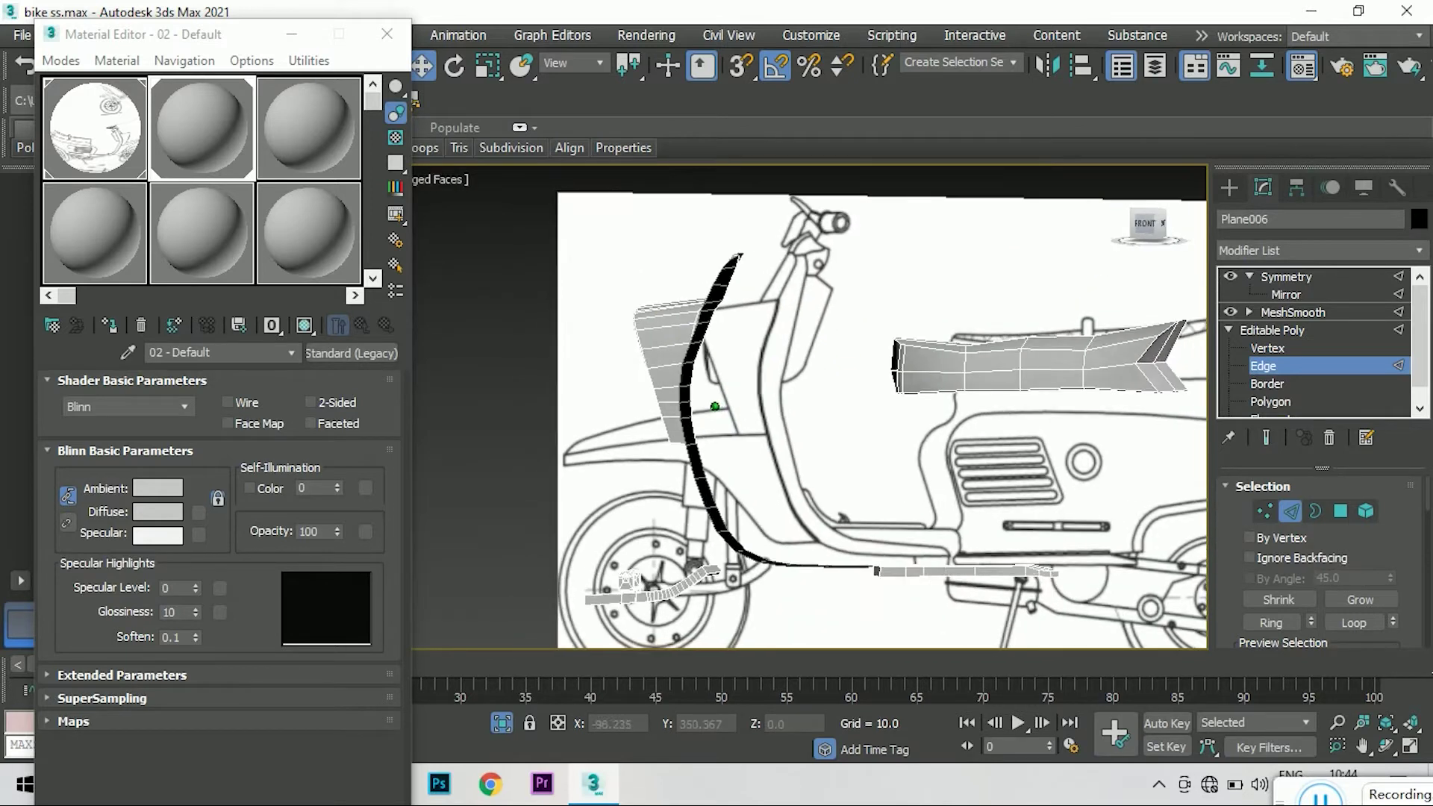
scroll(784, 329, up, 5)
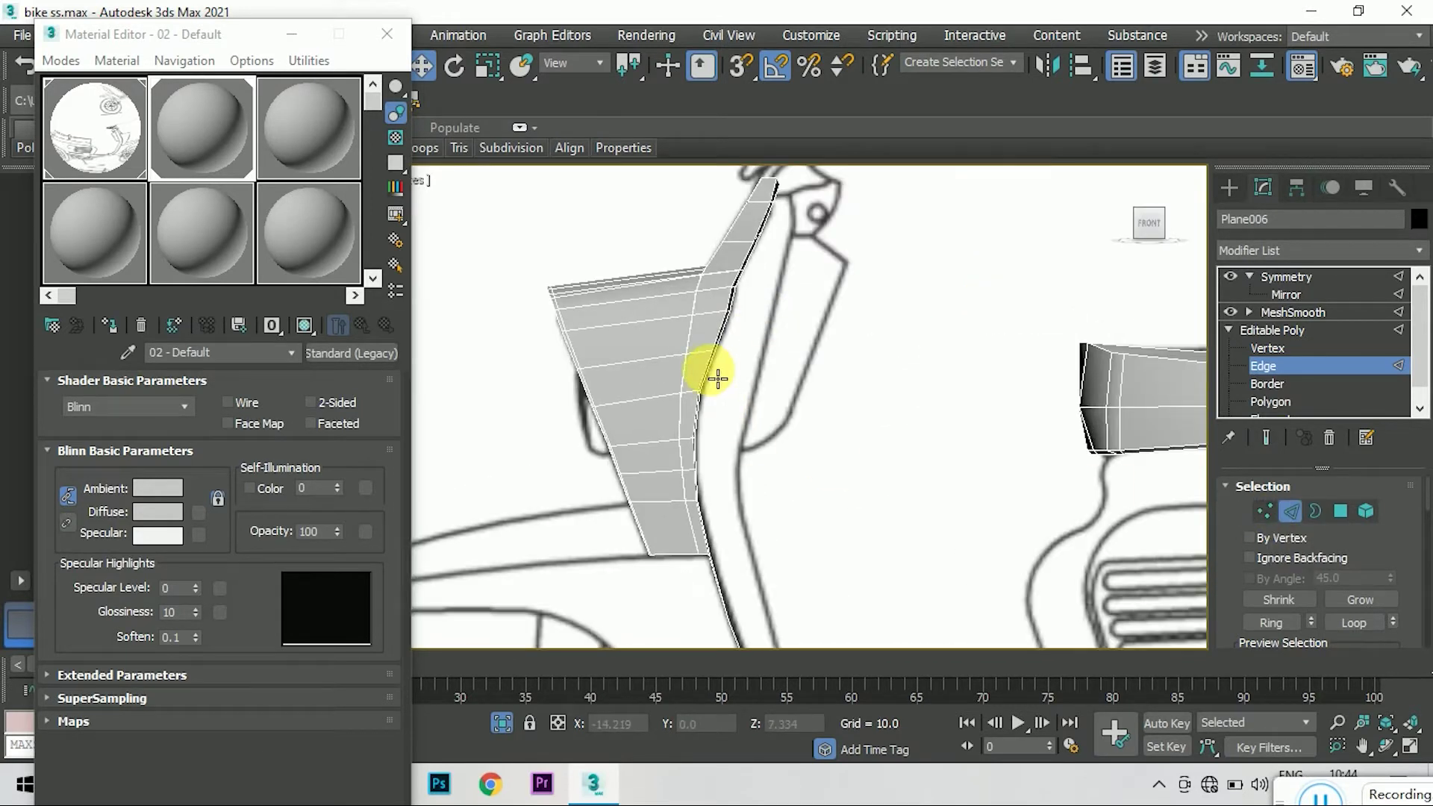
click(717, 379)
scroll(807, 361, up, 2)
scroll(826, 276, up, 2)
scroll(789, 372, down, 2)
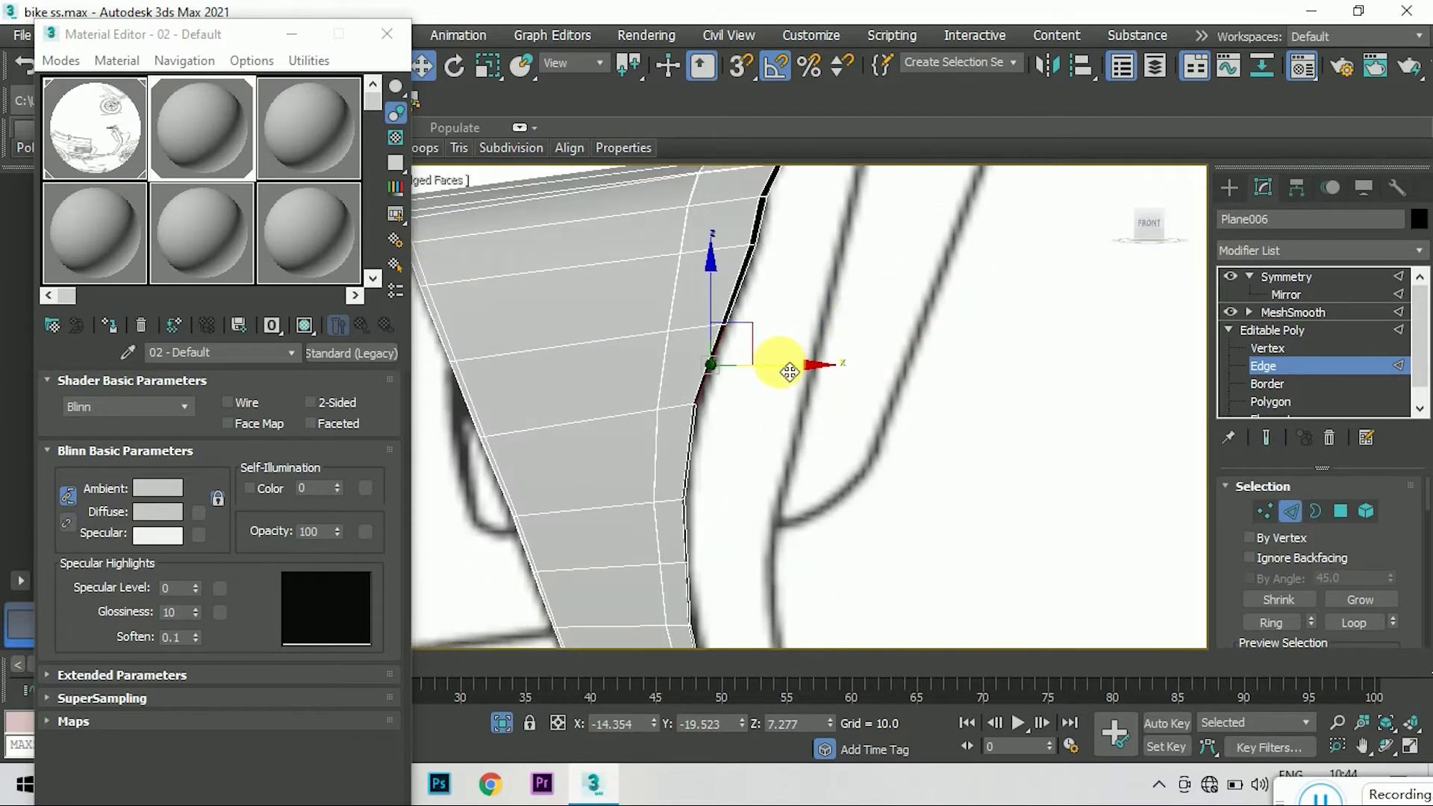
shift+drag(824, 378, 833, 371)
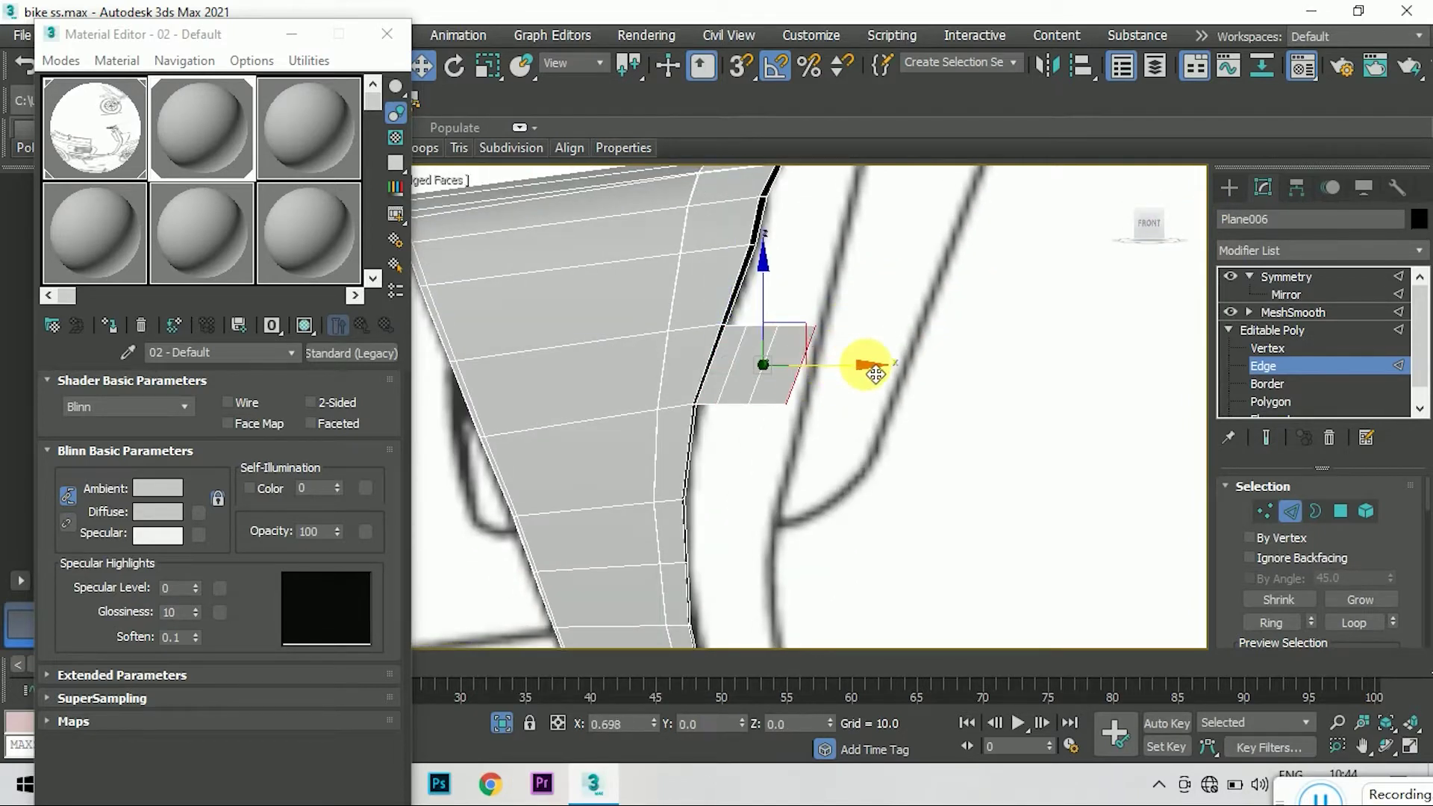
- Select the new face's two bottom vertices, then go to Polygon level
key(1)
click(790, 404)
click(748, 404)
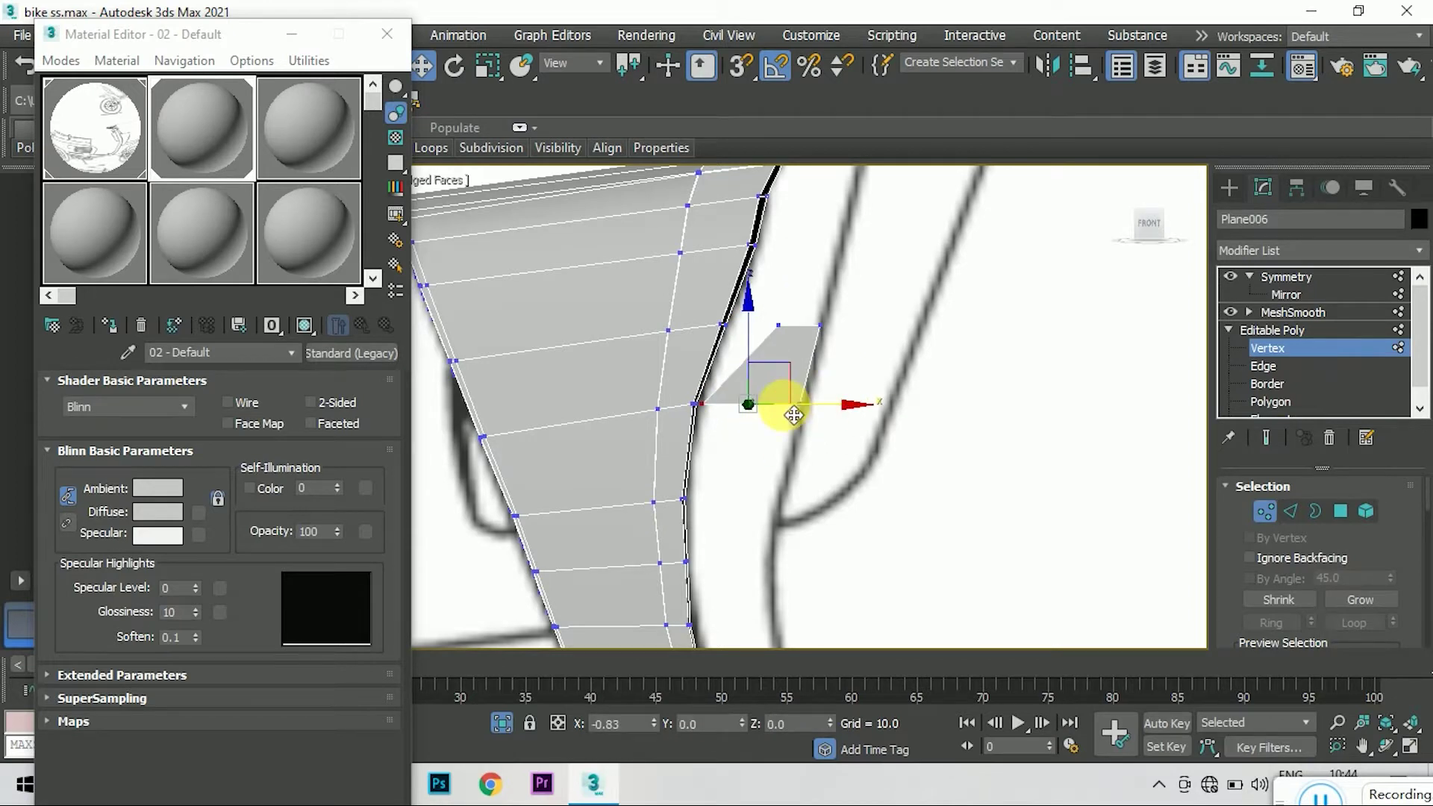
scroll(812, 338, down, 2)
key(4)
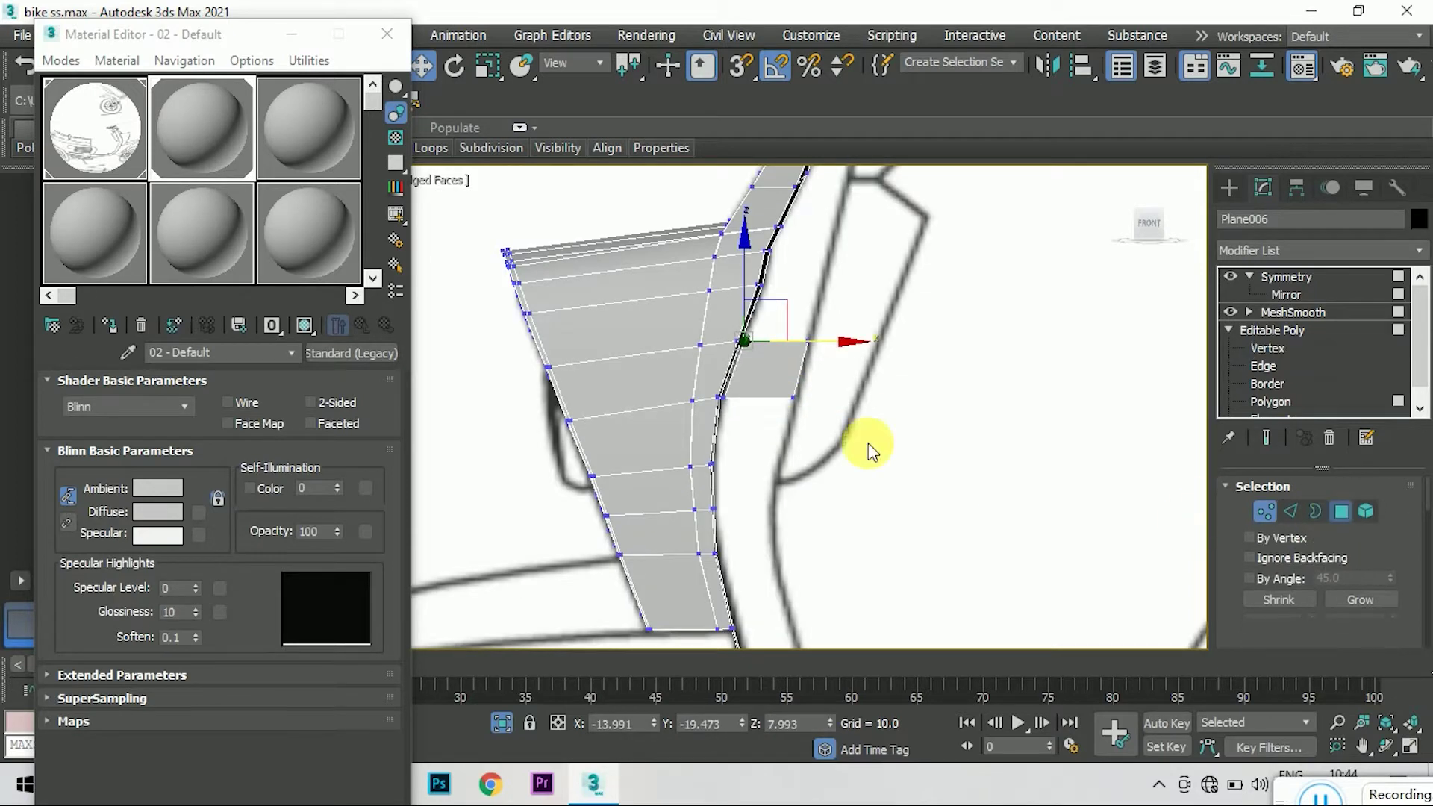
scroll(1364, 602, down, 3)
scroll(1364, 602, down, 5)
- Hide all faces except the new one and check it from Top and Front views
click(1318, 492)
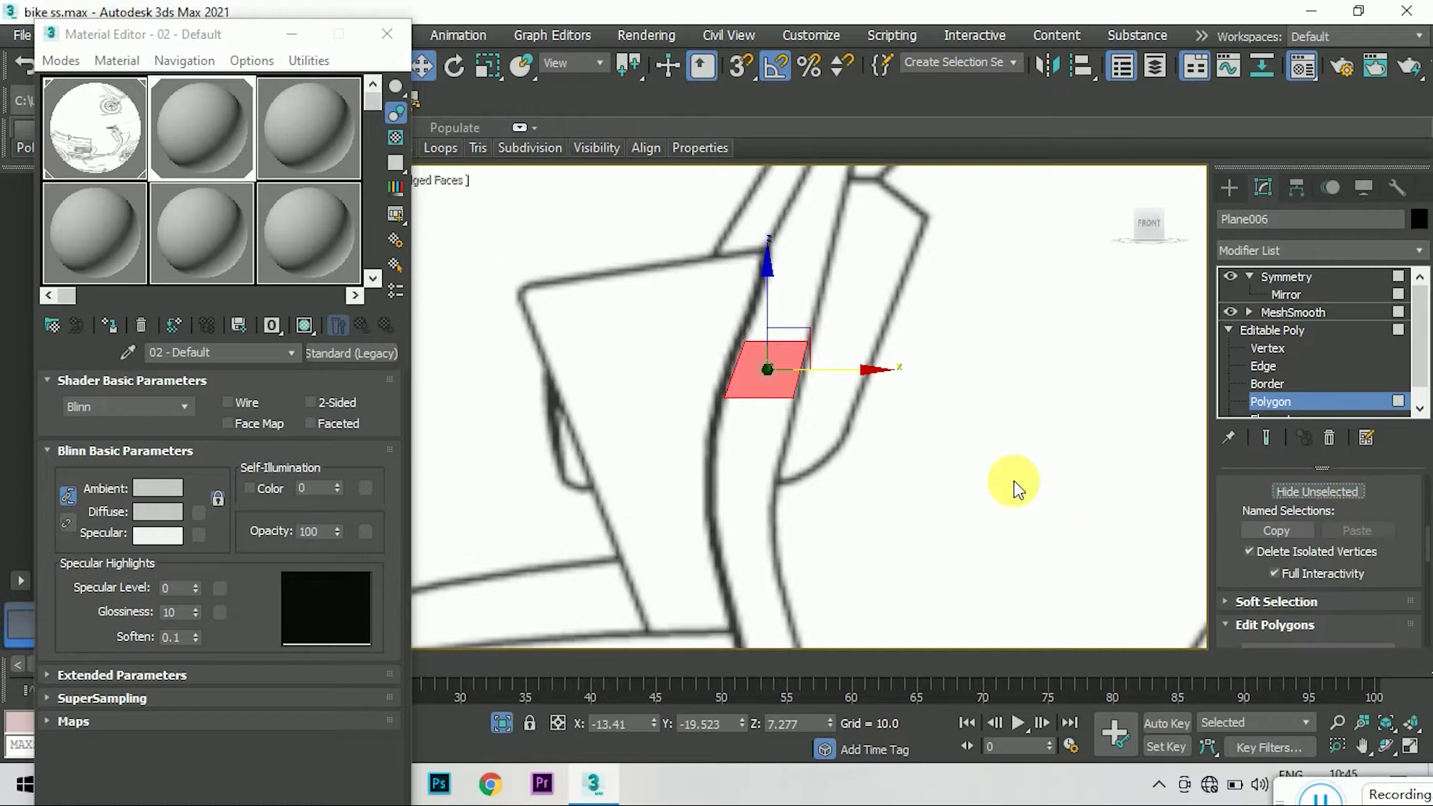
click(1153, 222)
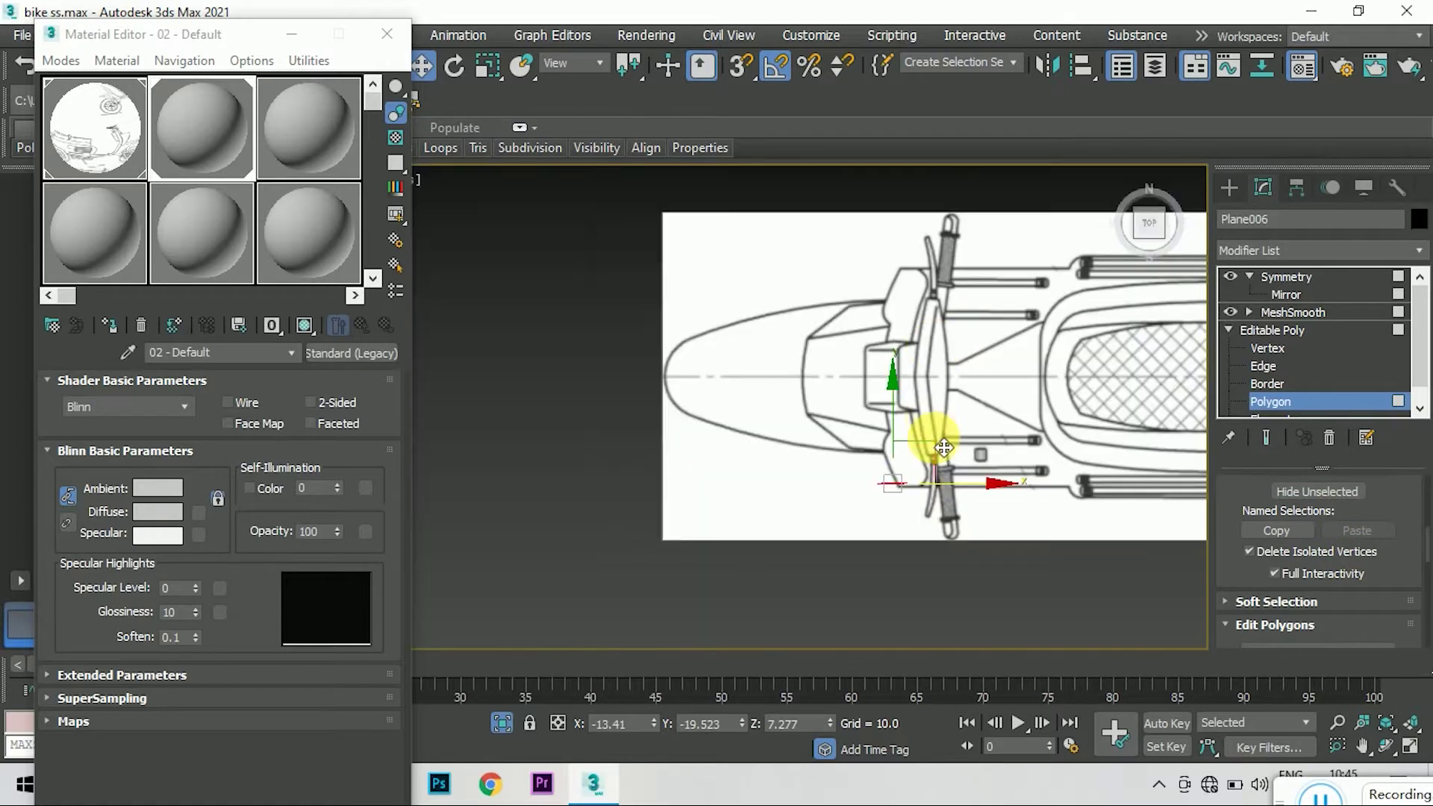
scroll(861, 478, up, 3)
click(1146, 243)
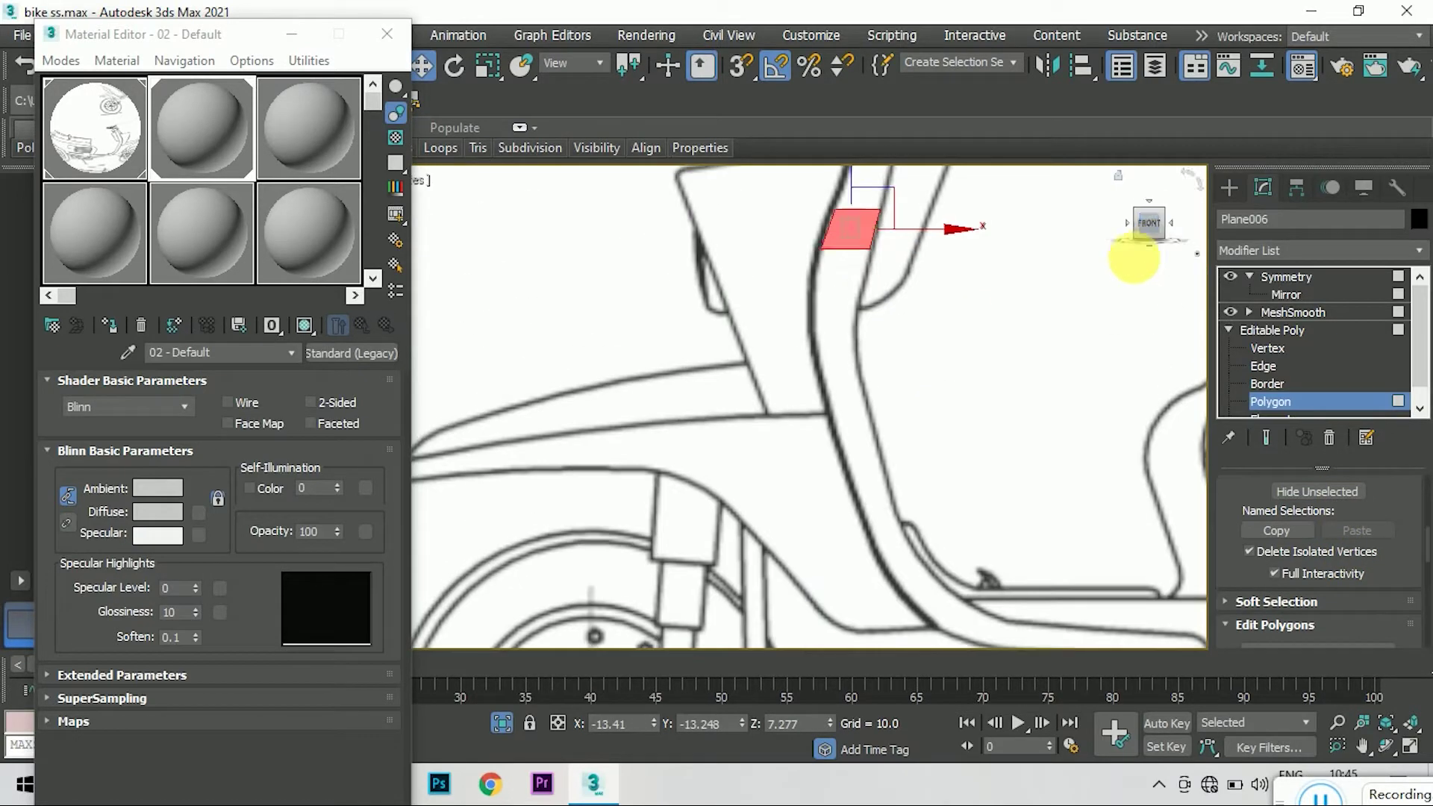
scroll(858, 217, up, 2)
scroll(885, 357, up, 2)
- Shift-drag the new face's bottom edge down to extrude a second face along the tube
click(1267, 365)
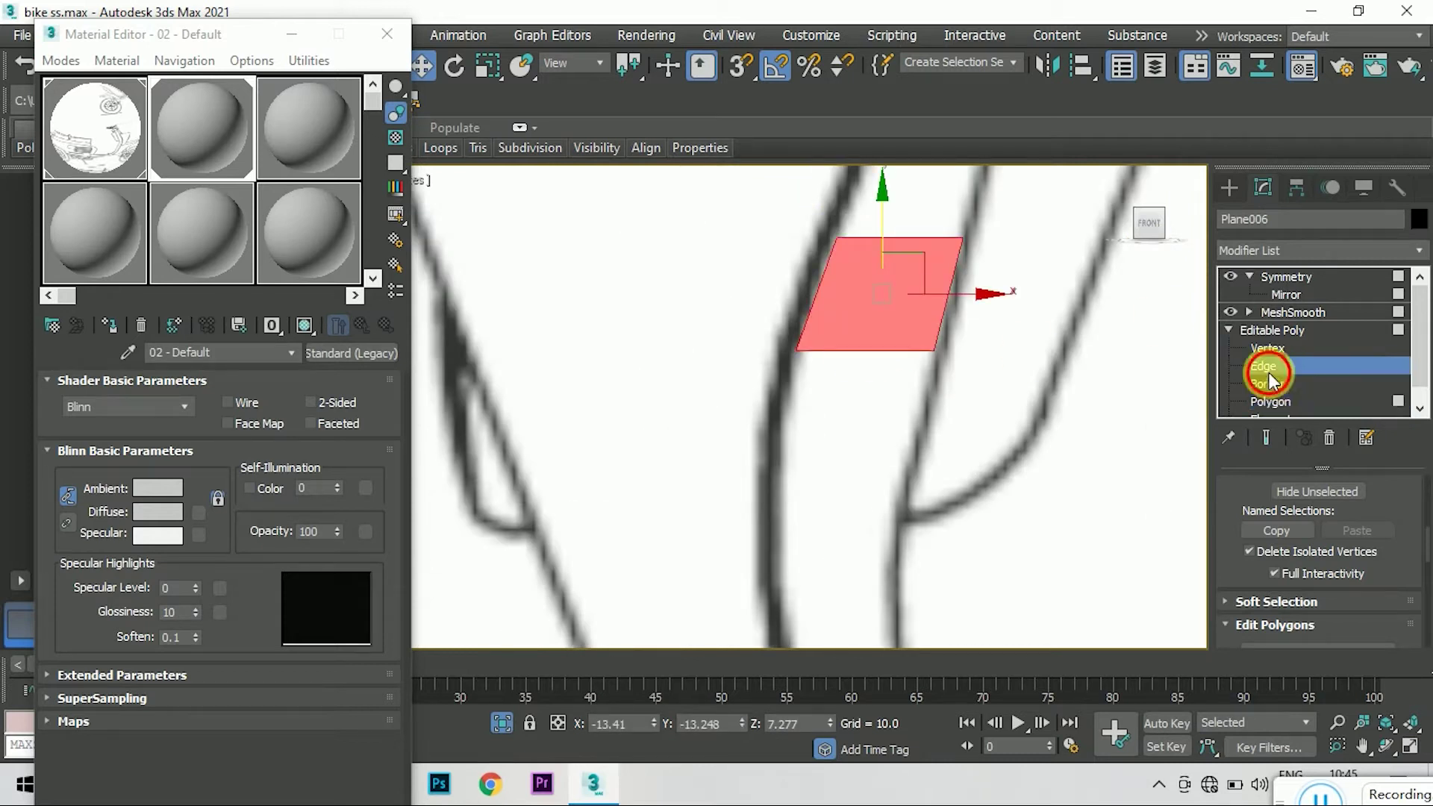
click(864, 350)
shift+drag(871, 286, 848, 416)
scroll(838, 486, down, 1)
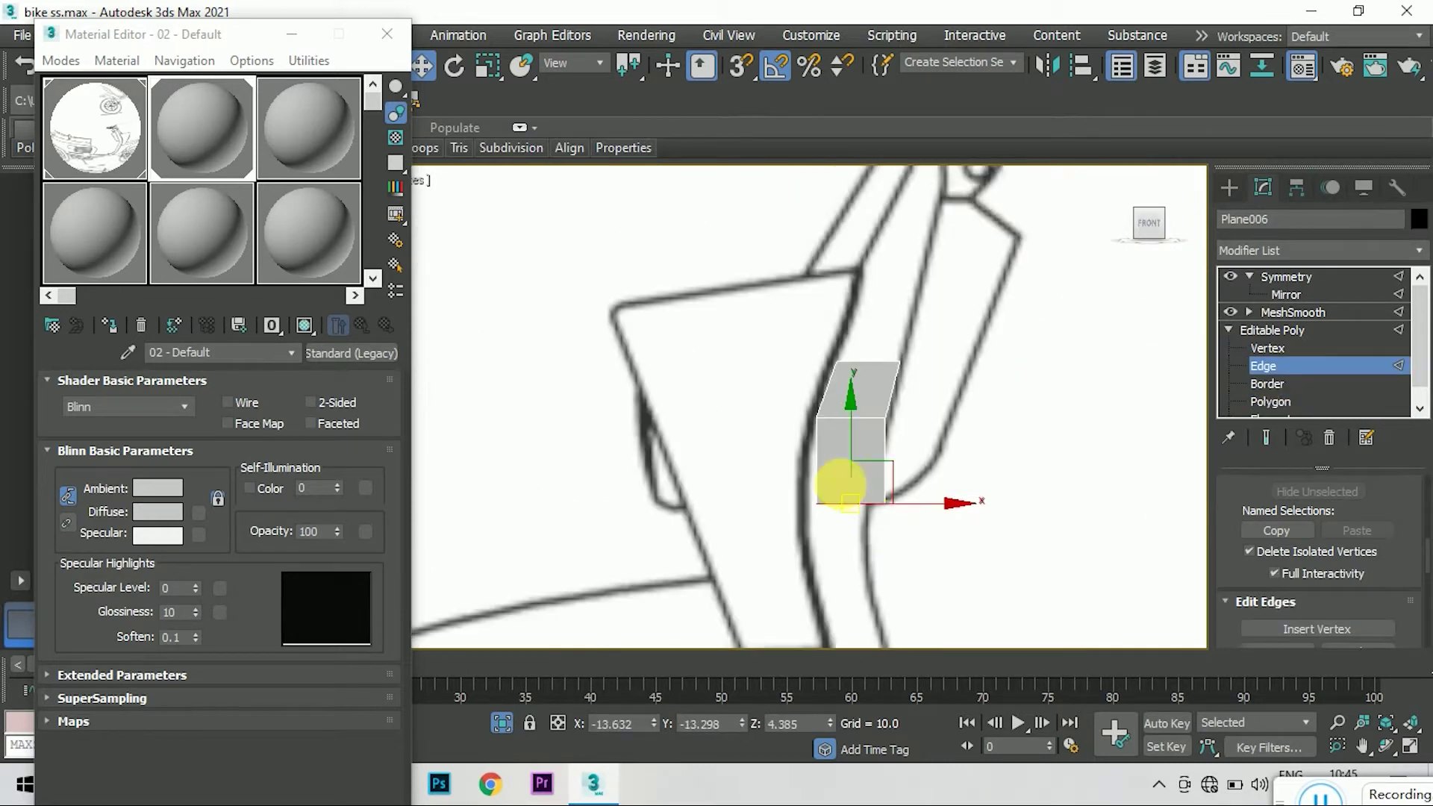
scroll(837, 486, down, 1)
- Switch to Right view, minimize the Material Editor and restore the blueprint planes' visibility
click(1174, 224)
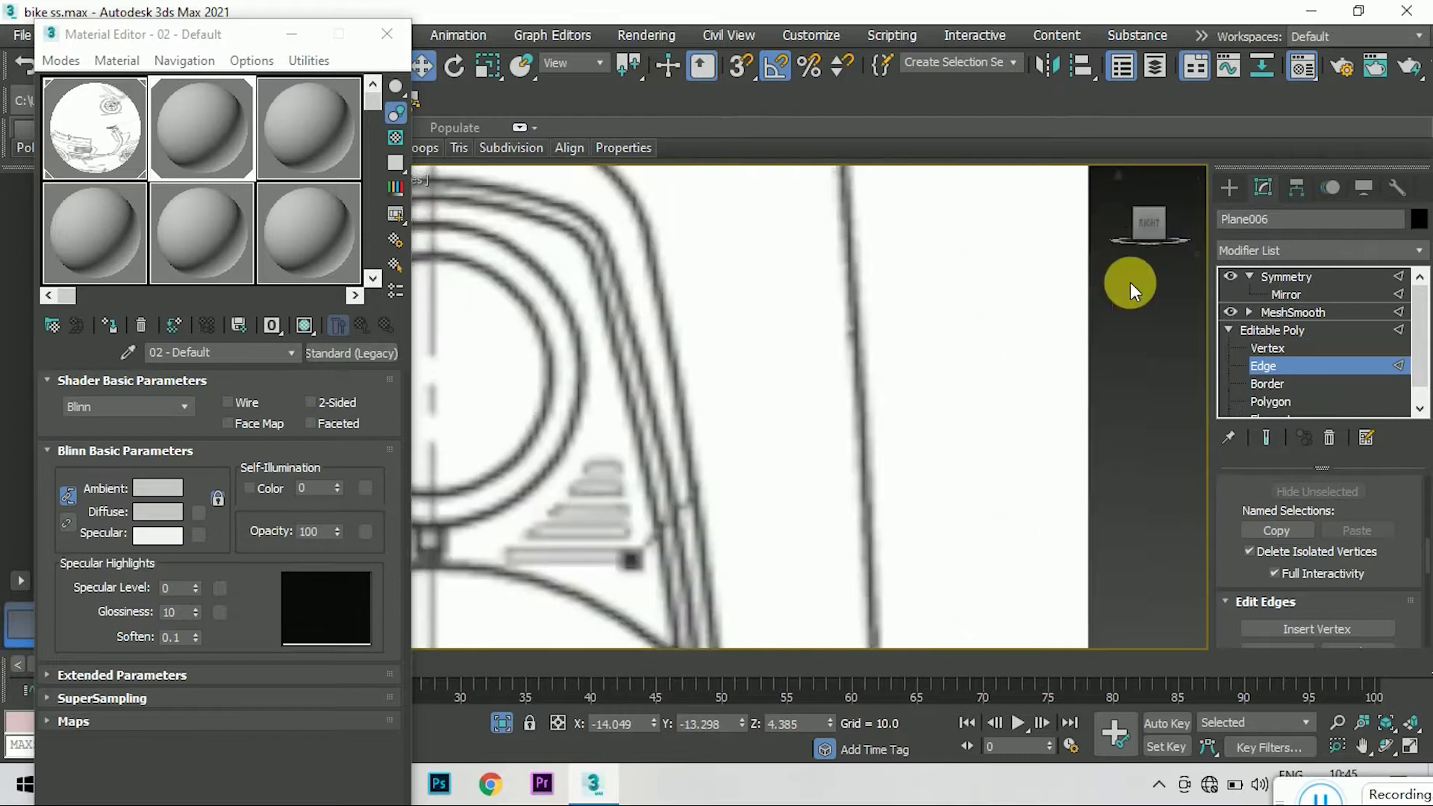
click(291, 33)
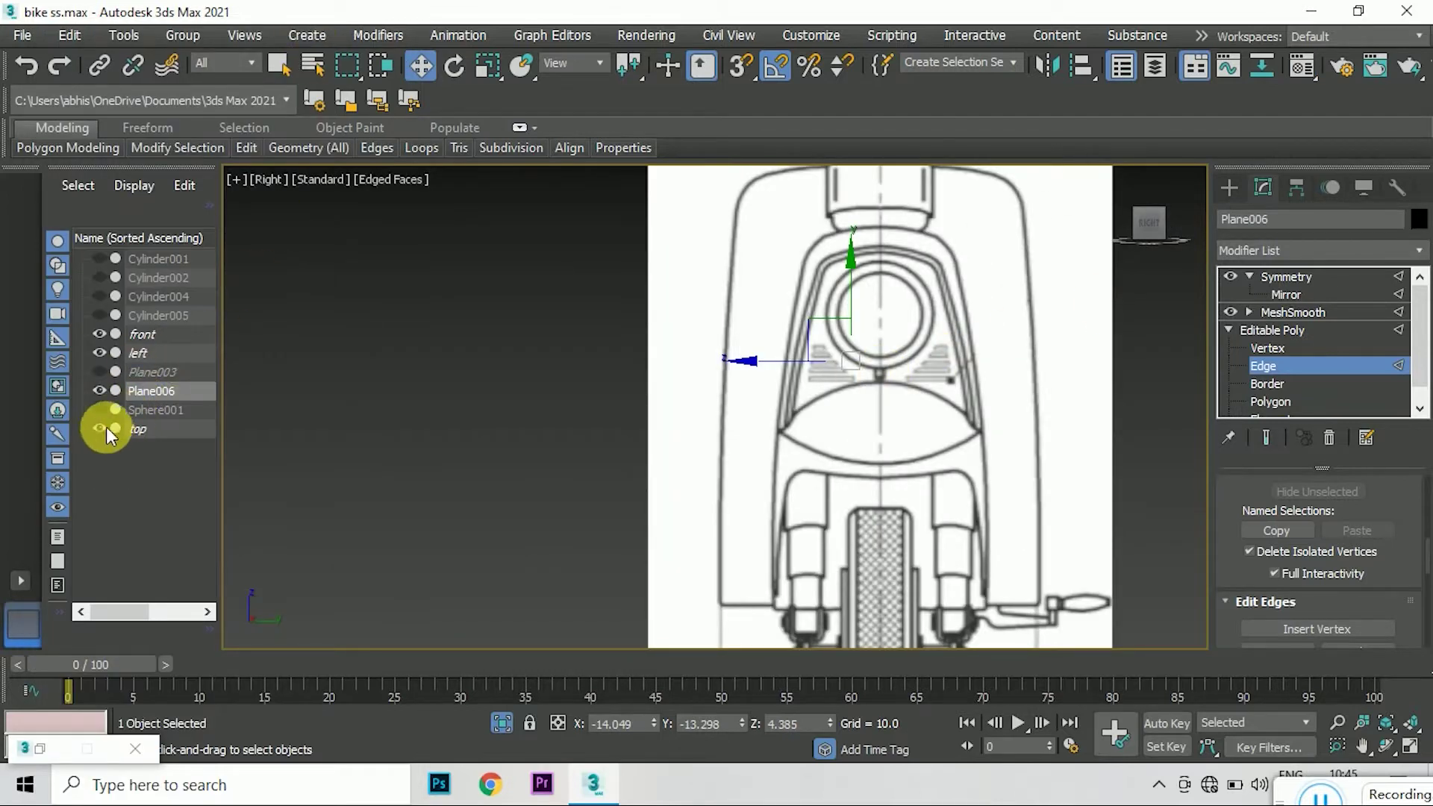
click(100, 354)
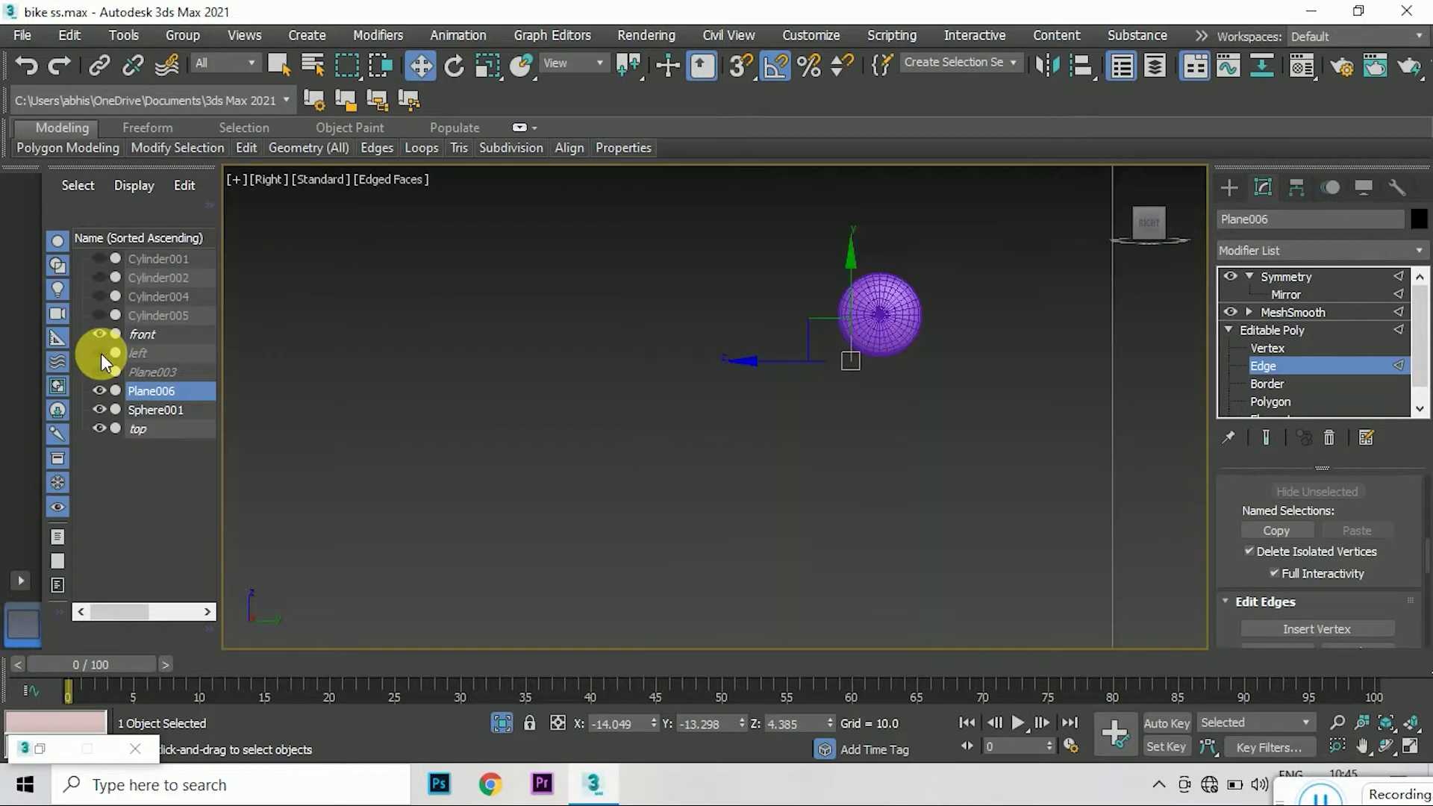
click(99, 372)
- In Front view, extrude a third face down the tube and select its bottom-left vertex
click(1140, 227)
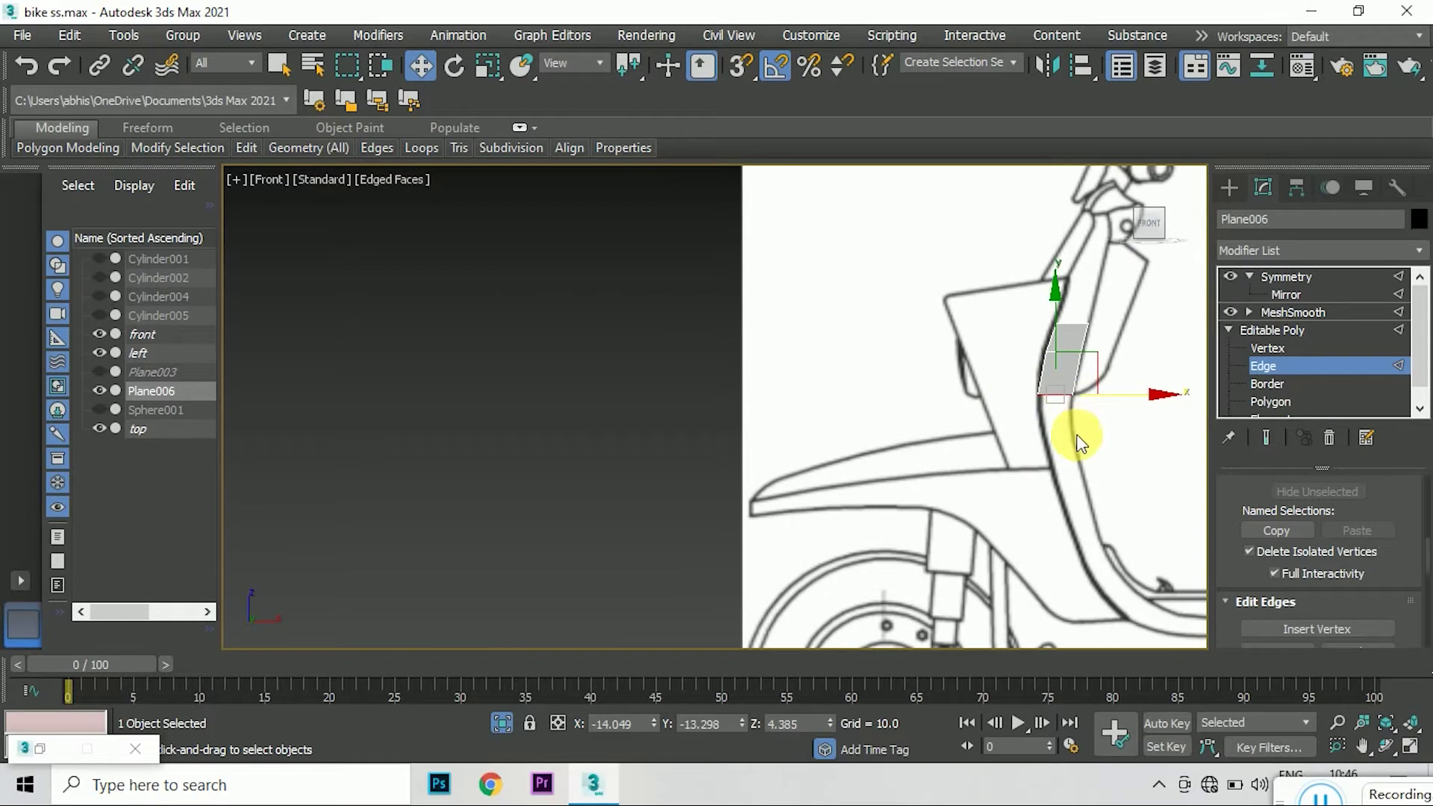
scroll(1078, 441, up, 2)
shift+drag(1025, 324, 1082, 464)
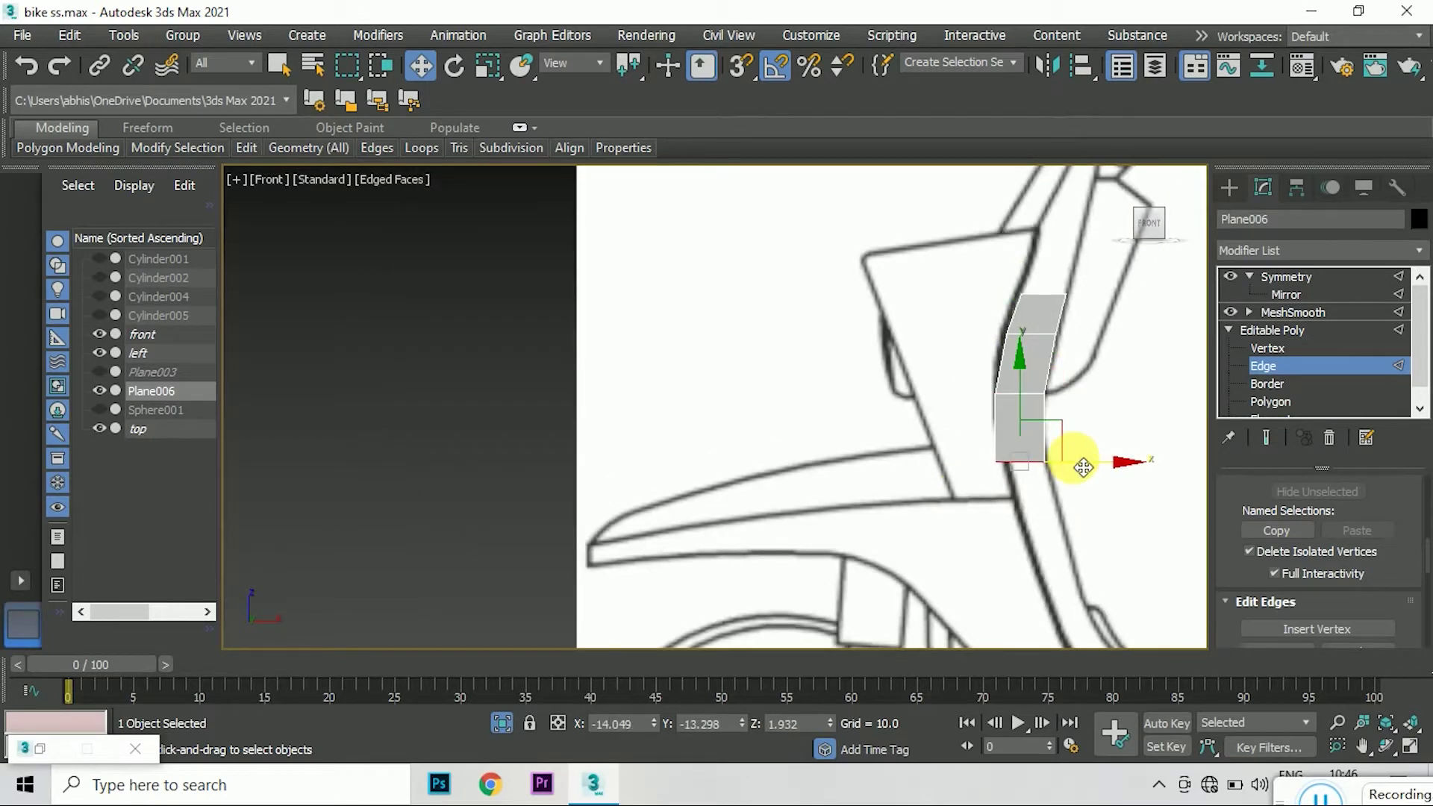
scroll(996, 472, up, 2)
click(1267, 350)
click(898, 462)
- Extrude another face down the frame tube and fit its bottom edge to the tube's slant
click(1267, 365)
scroll(985, 560, up, 2)
shift+drag(911, 410, 939, 470)
scroll(844, 397, down, 3)
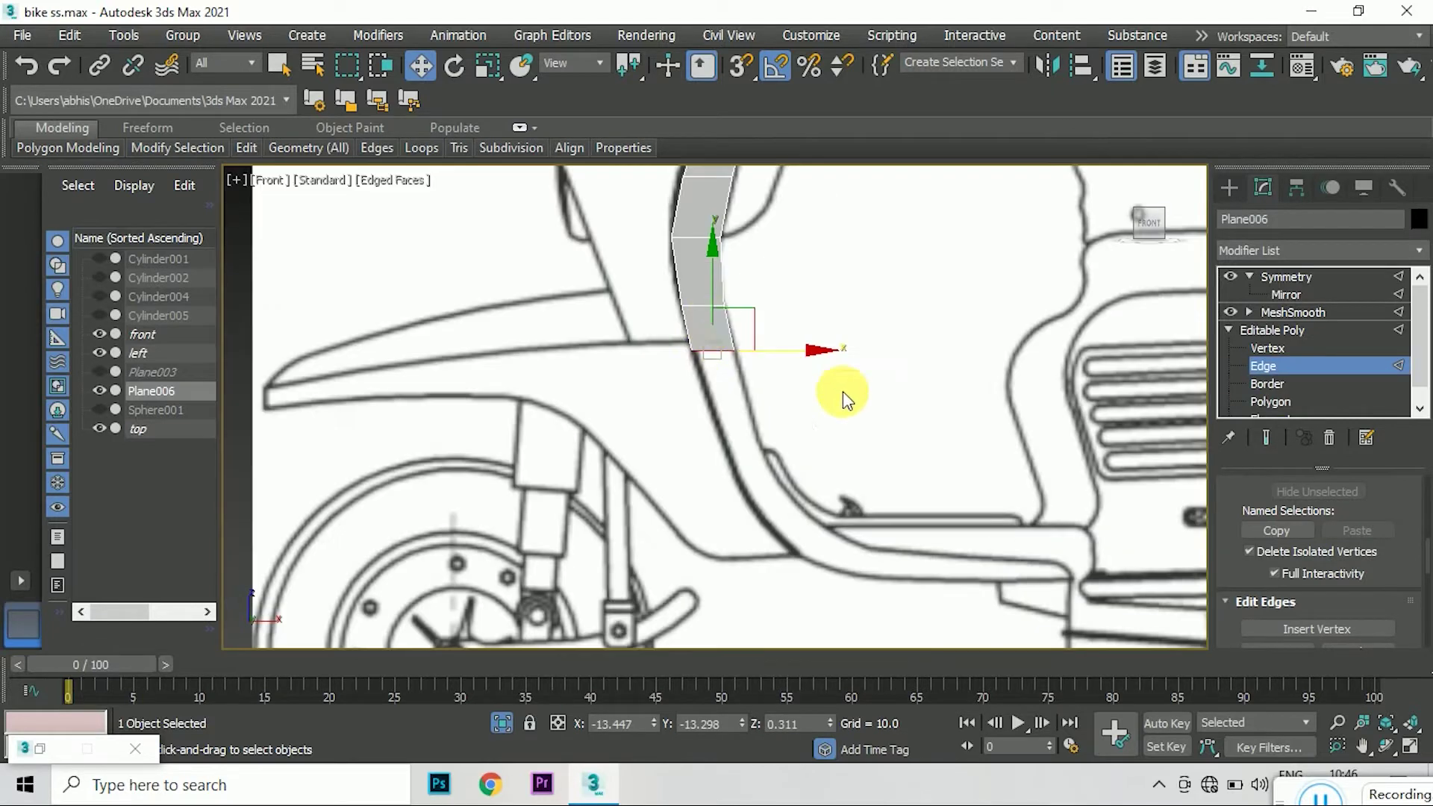
mouse_move(738, 366)
shift+mouse_down()
mouse_move(743, 455)
mouse_move(827, 458)
mouse_move(720, 419)
shift+mouse_up()
scroll(743, 455, up, 3)
scroll(751, 459, up, 2)
drag(820, 487, 822, 489)
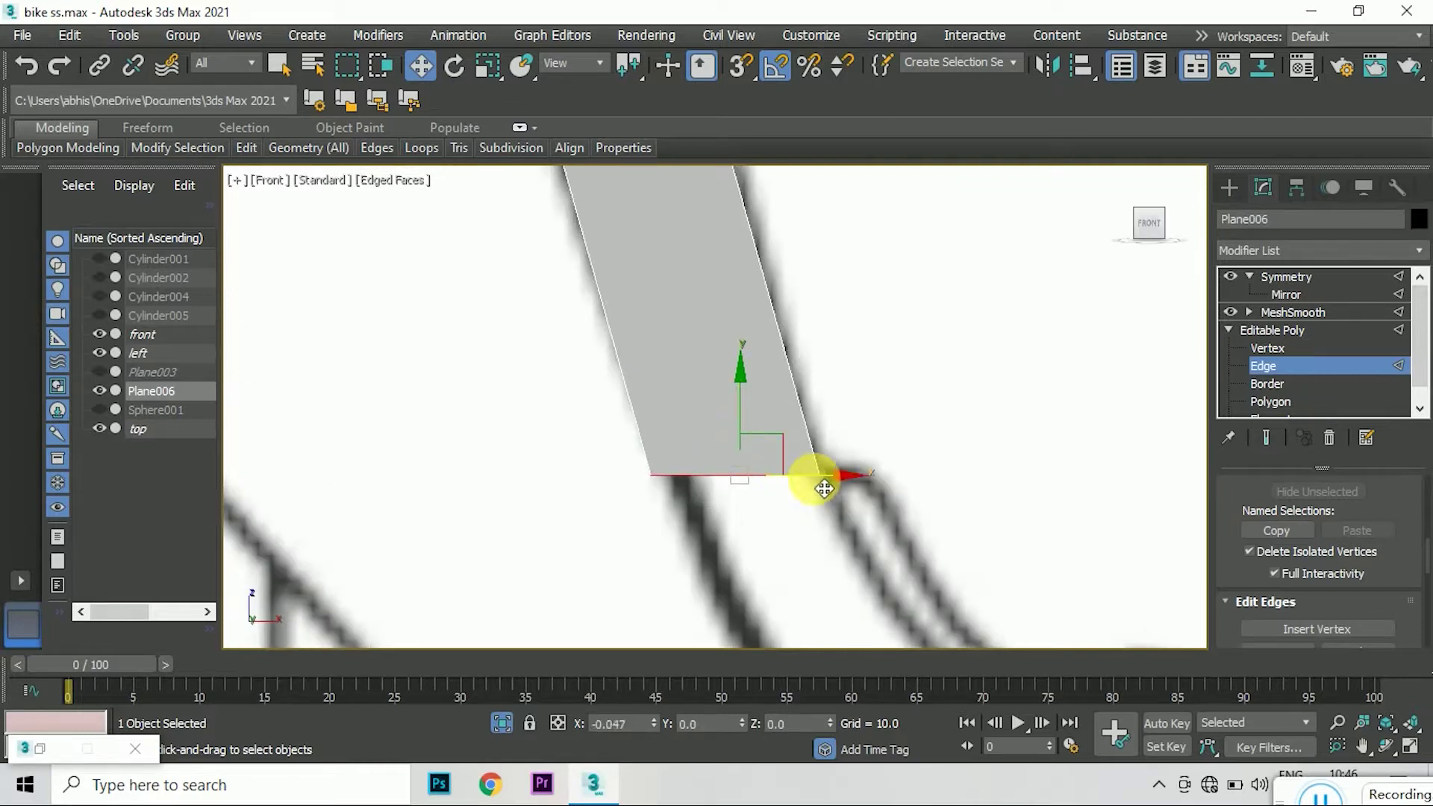
scroll(825, 489, down, 3)
- Extrude a new face below and move its bottom-left vertex onto the tube outline
key(1)
scroll(638, 481, up, 2)
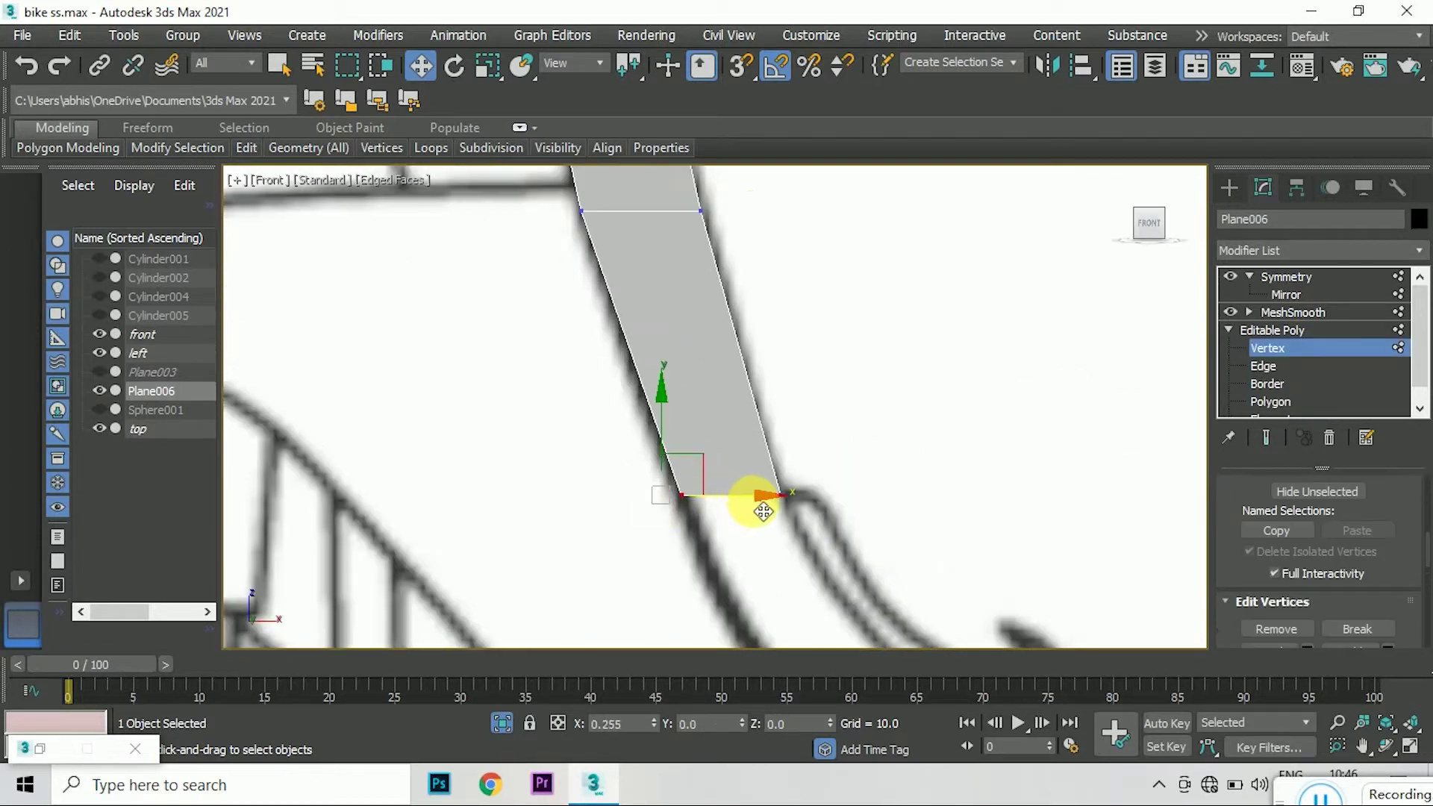
scroll(728, 536, down, 2)
click(1264, 366)
scroll(730, 400, up, 2)
scroll(739, 416, up, 1)
mouse_move(740, 416)
shift+mouse_down()
mouse_move(759, 504)
mouse_move(861, 560)
shift+mouse_up()
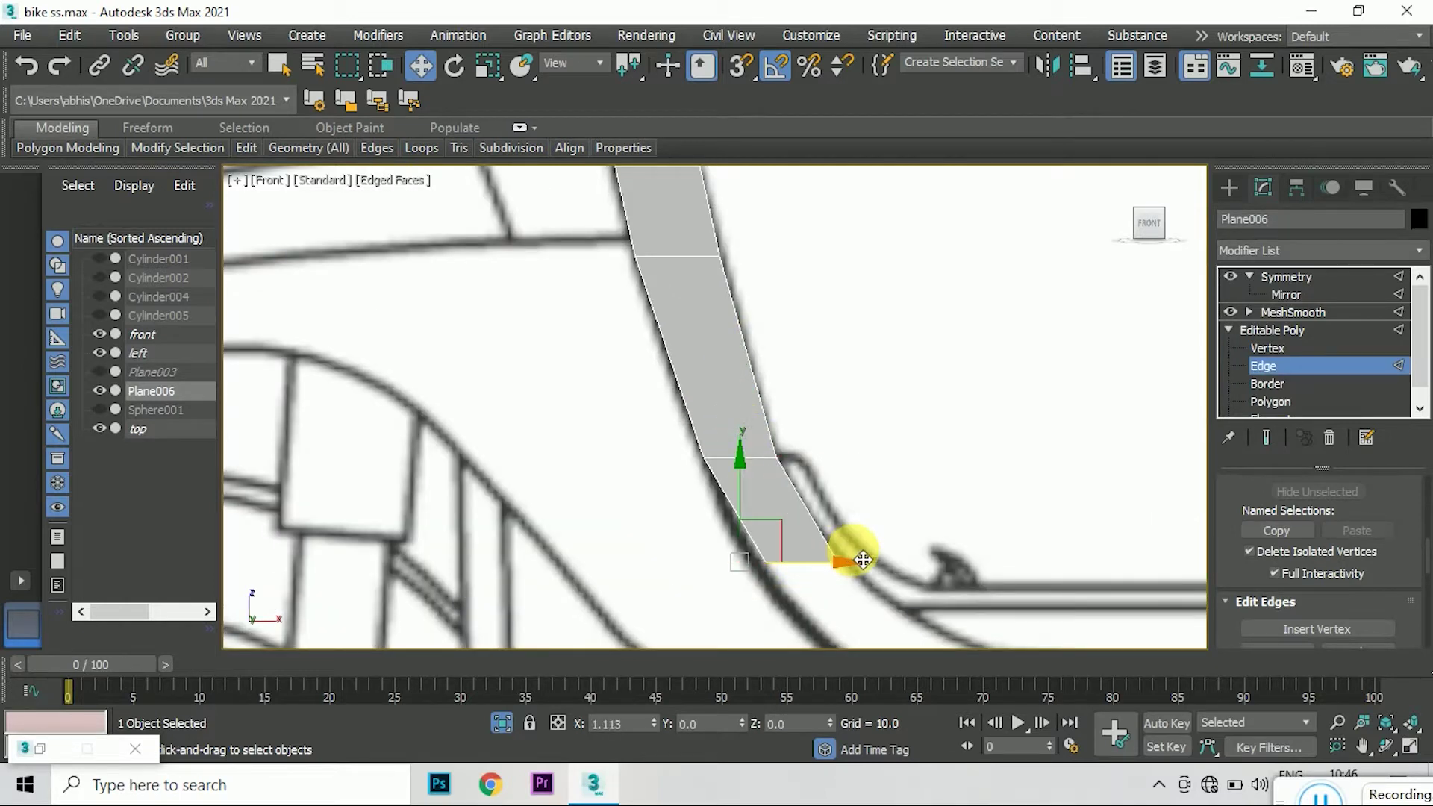
key(1)
drag(746, 549, 798, 578)
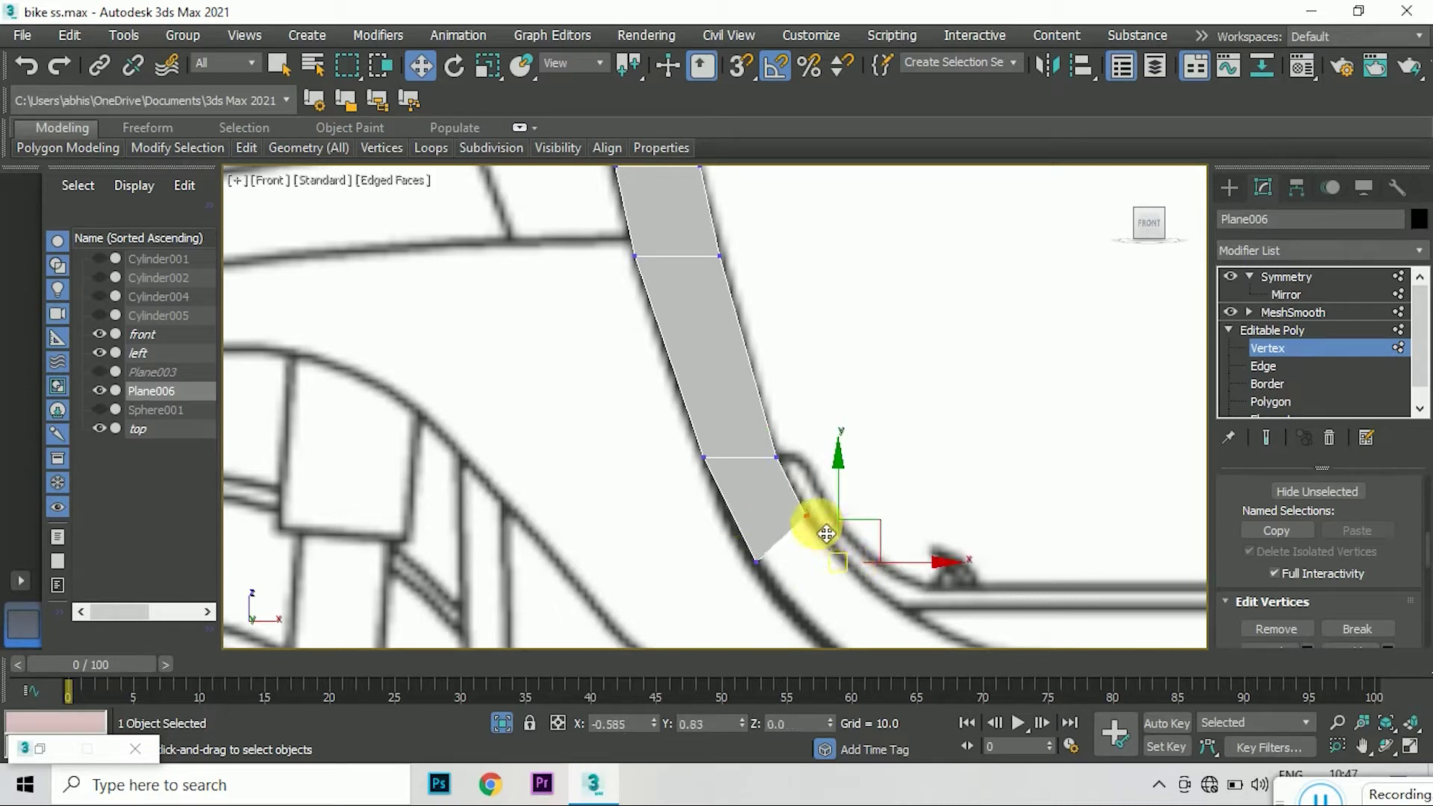
- Select and adjust the strip's bottom-right vertex to match the blueprint
key(2)
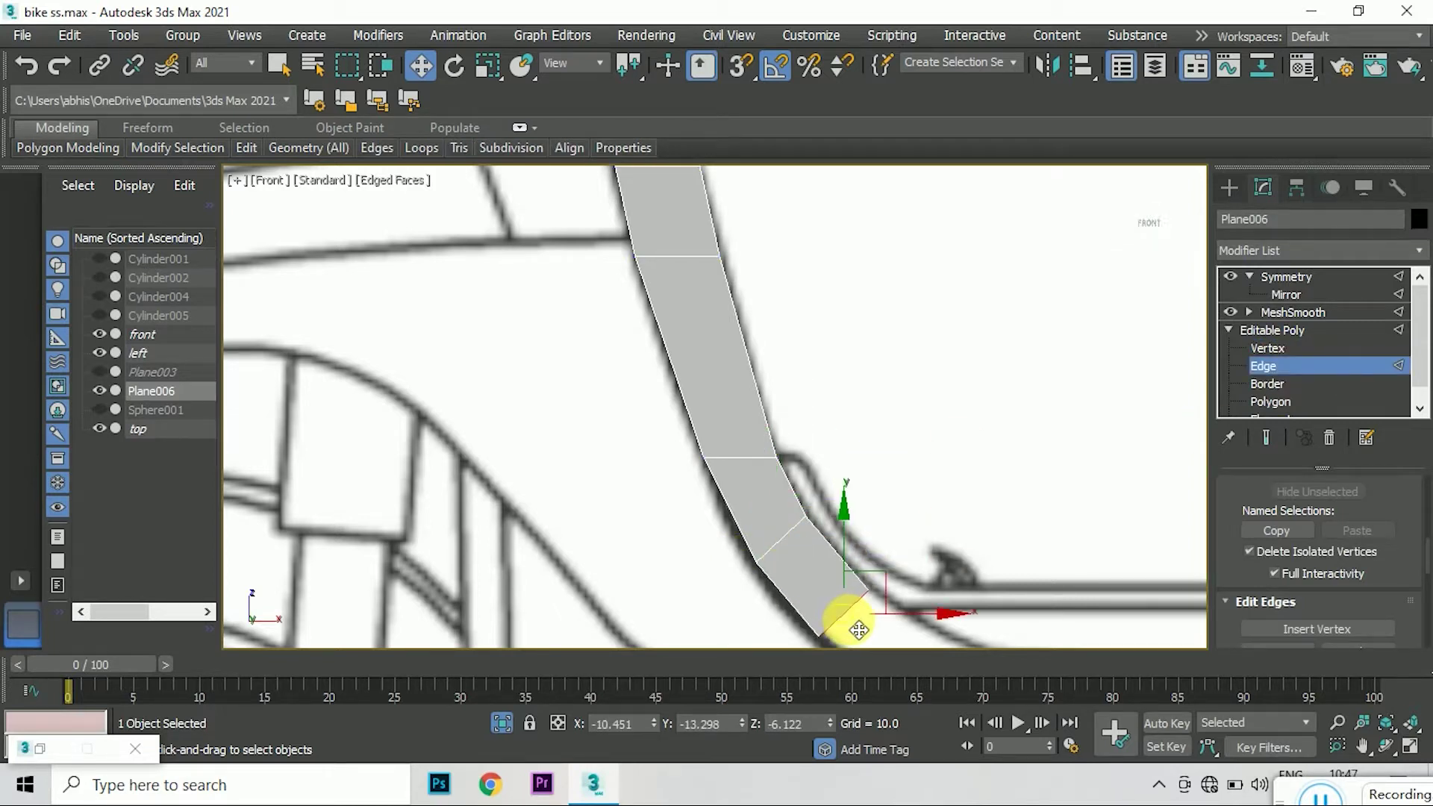
key(1)
click(869, 591)
scroll(780, 478, down, 3)
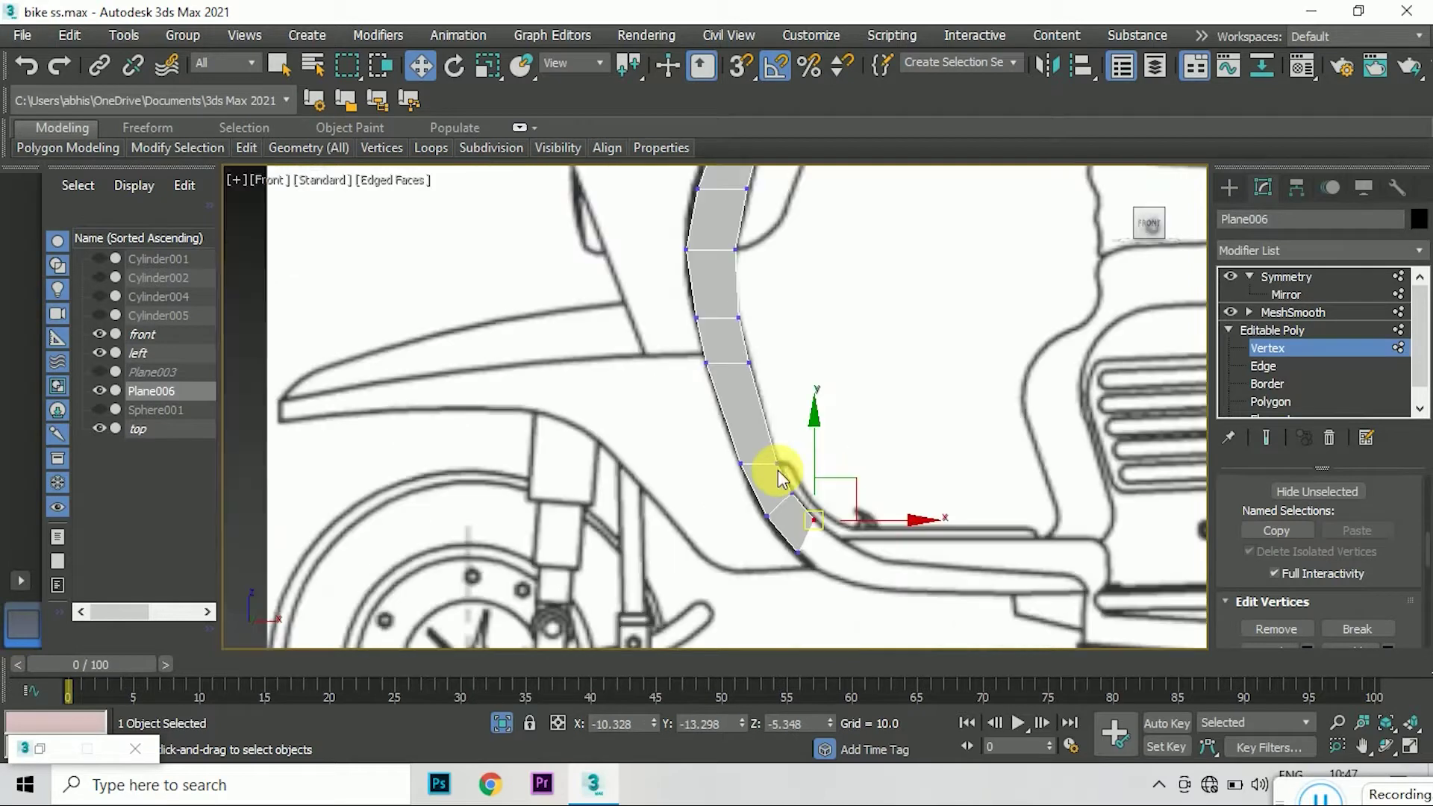
click(1292, 366)
scroll(814, 549, up, 3)
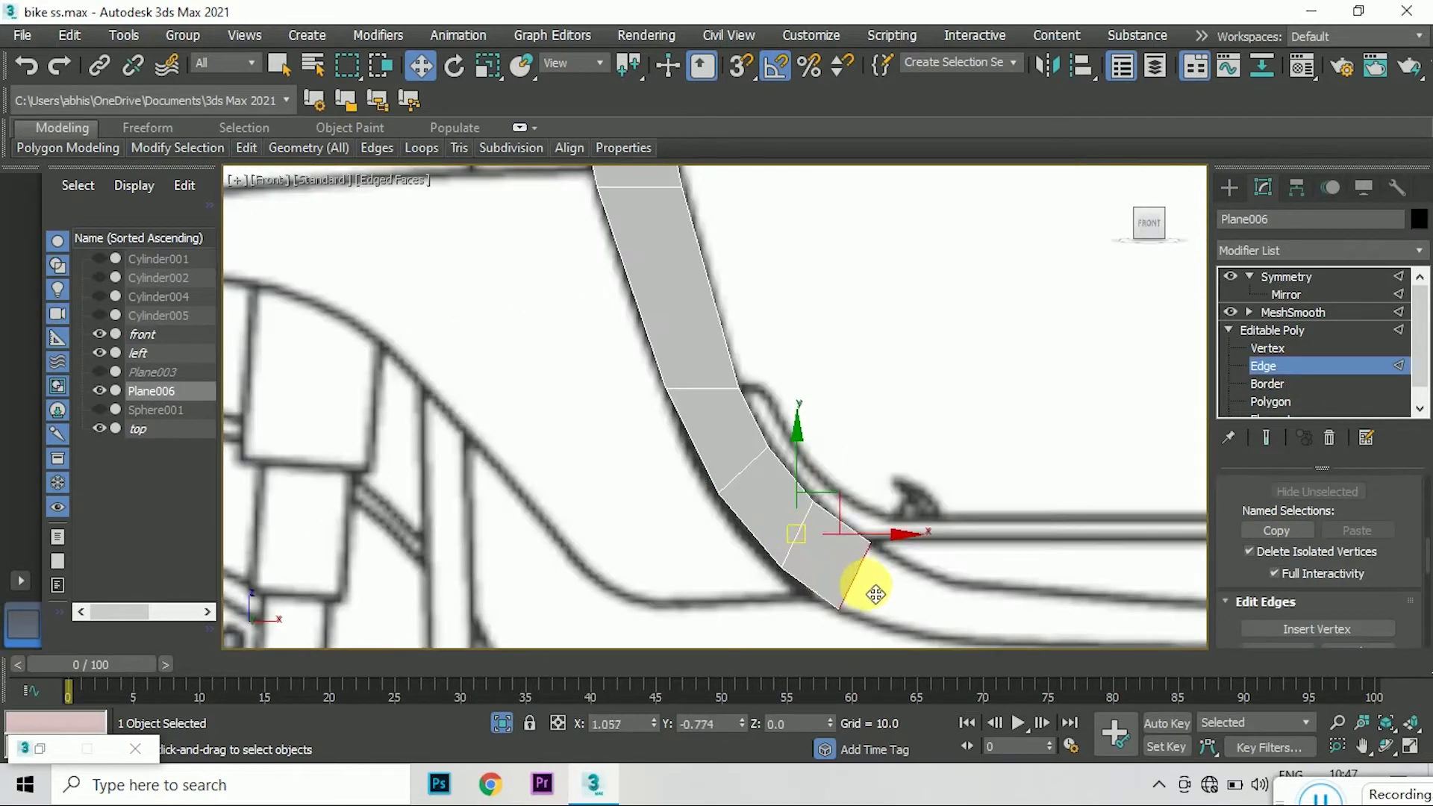
click(1276, 352)
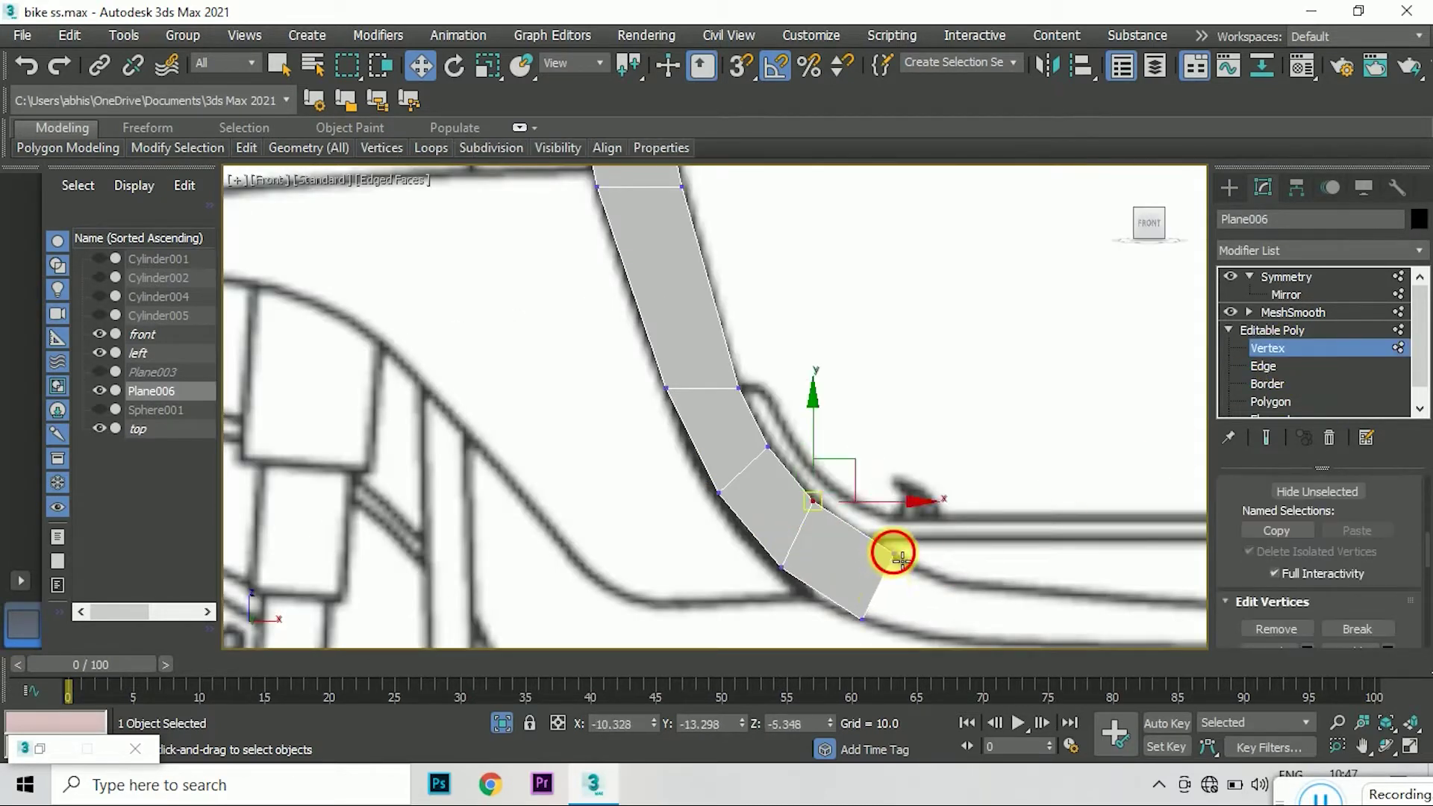
scroll(885, 565, down, 2)
scroll(864, 569, down, 2)
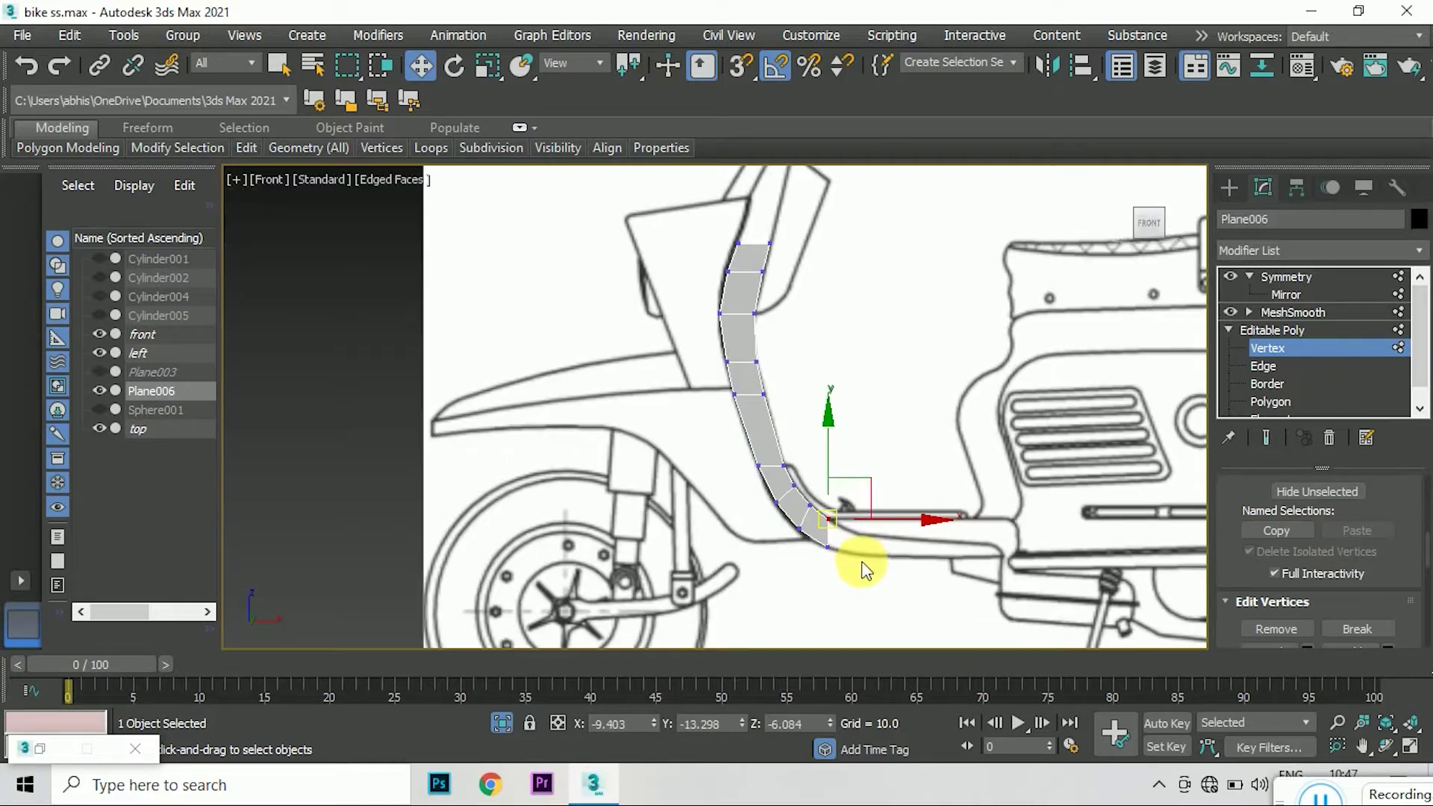
- Check the strip from Top view, then extrude it horizontally along the floor tube
click(1149, 200)
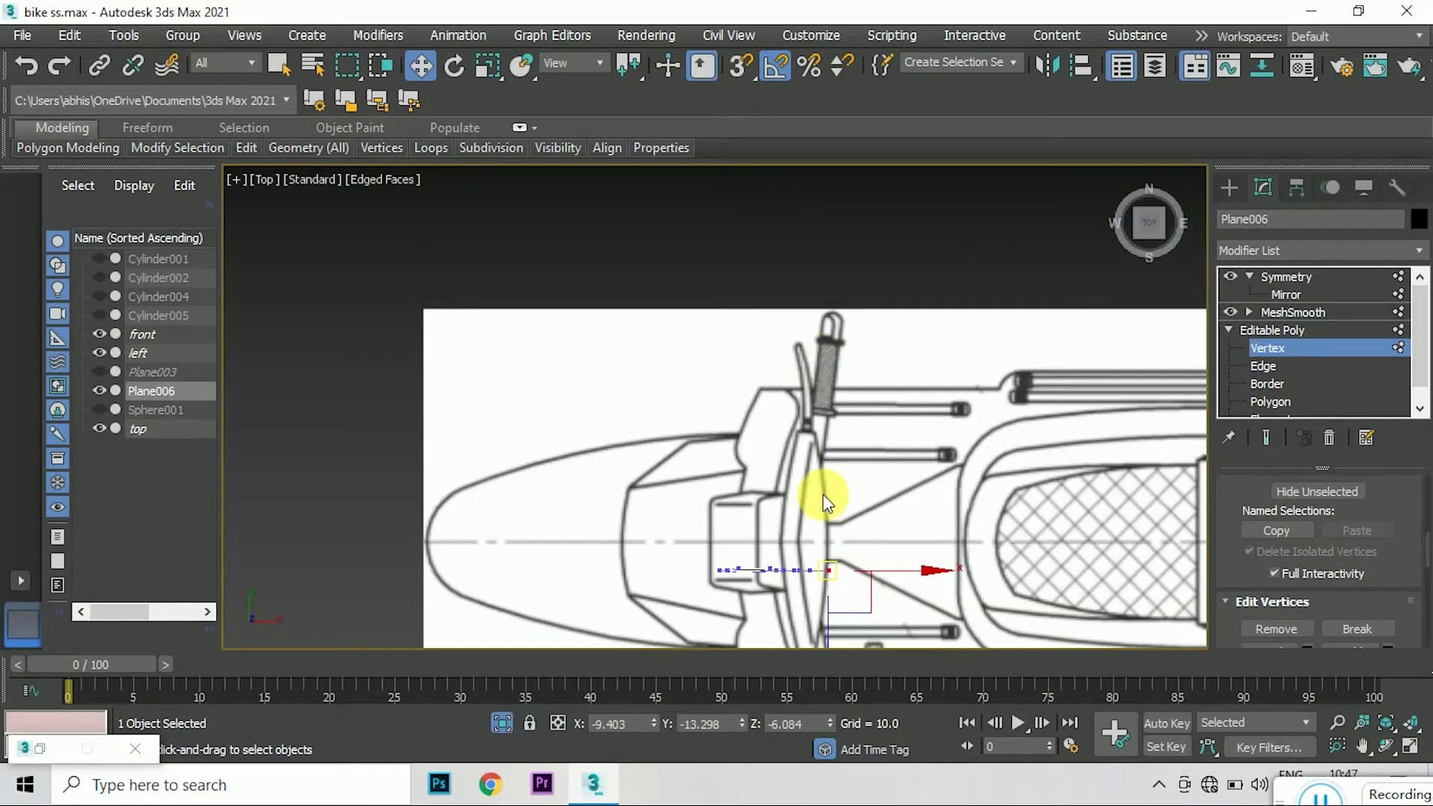
click(1138, 245)
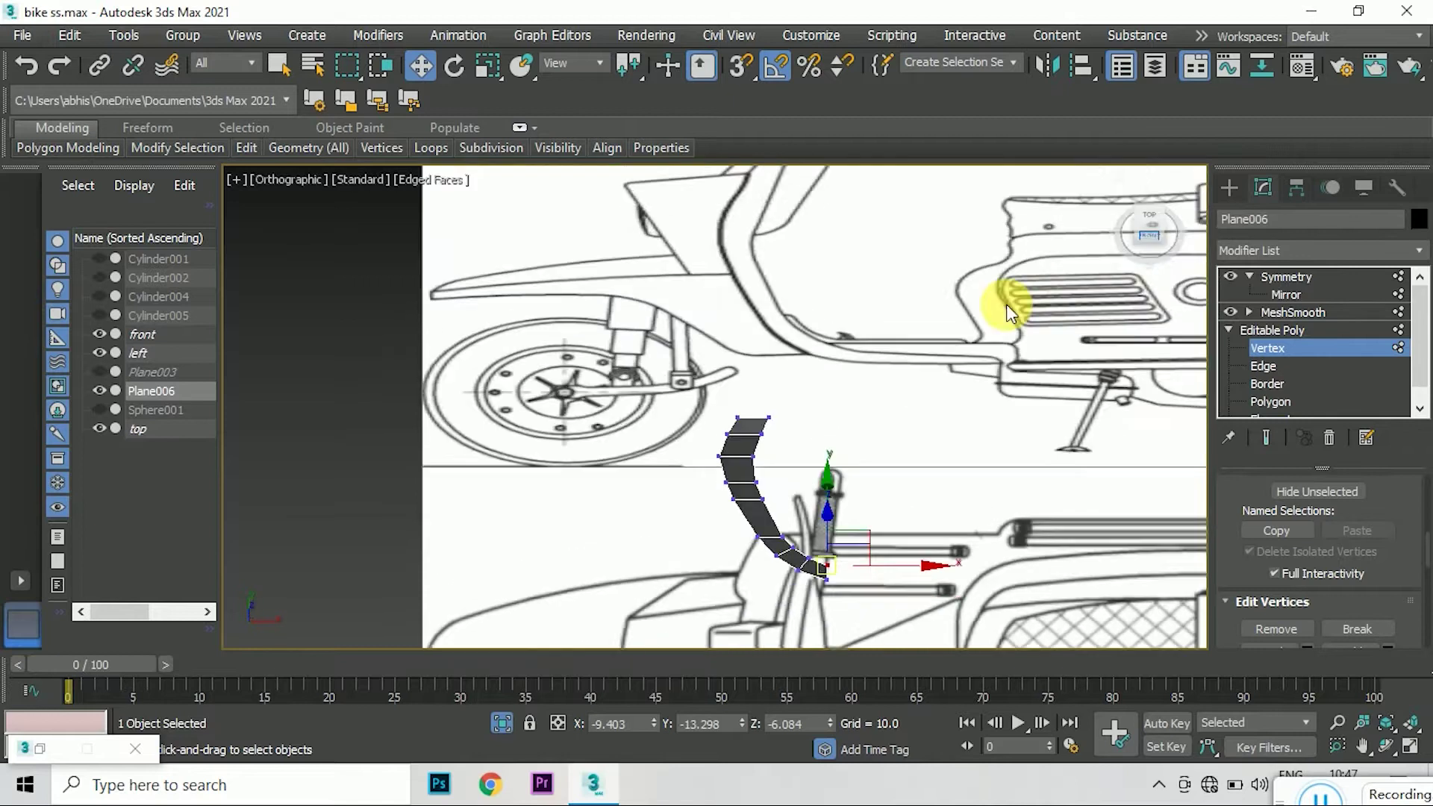
key(2)
shift+drag(904, 468, 1238, 503)
click(1268, 348)
- Select the horizontal face's opposite edges and connect them with 2 new edges
click(1272, 528)
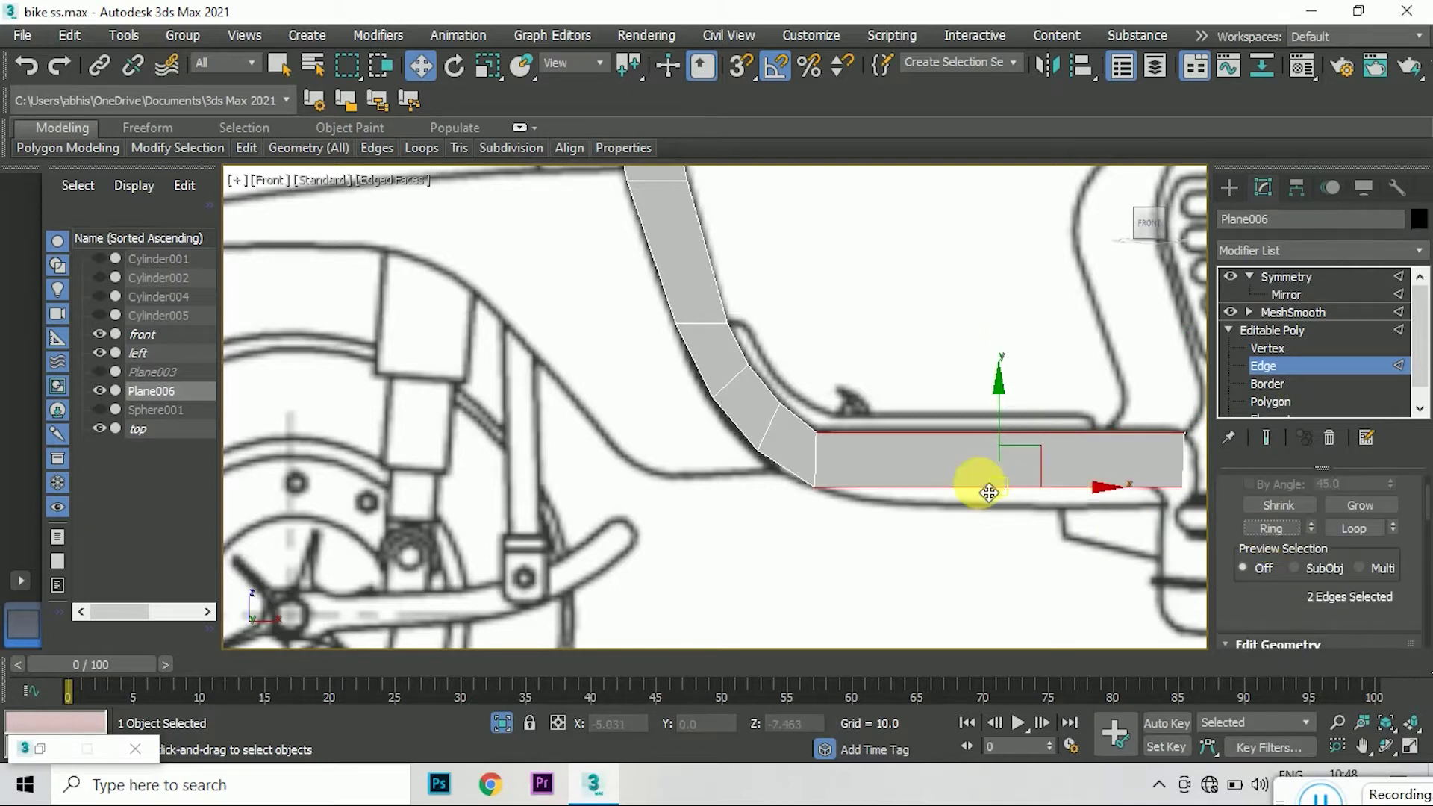
right_click(979, 497)
click(842, 550)
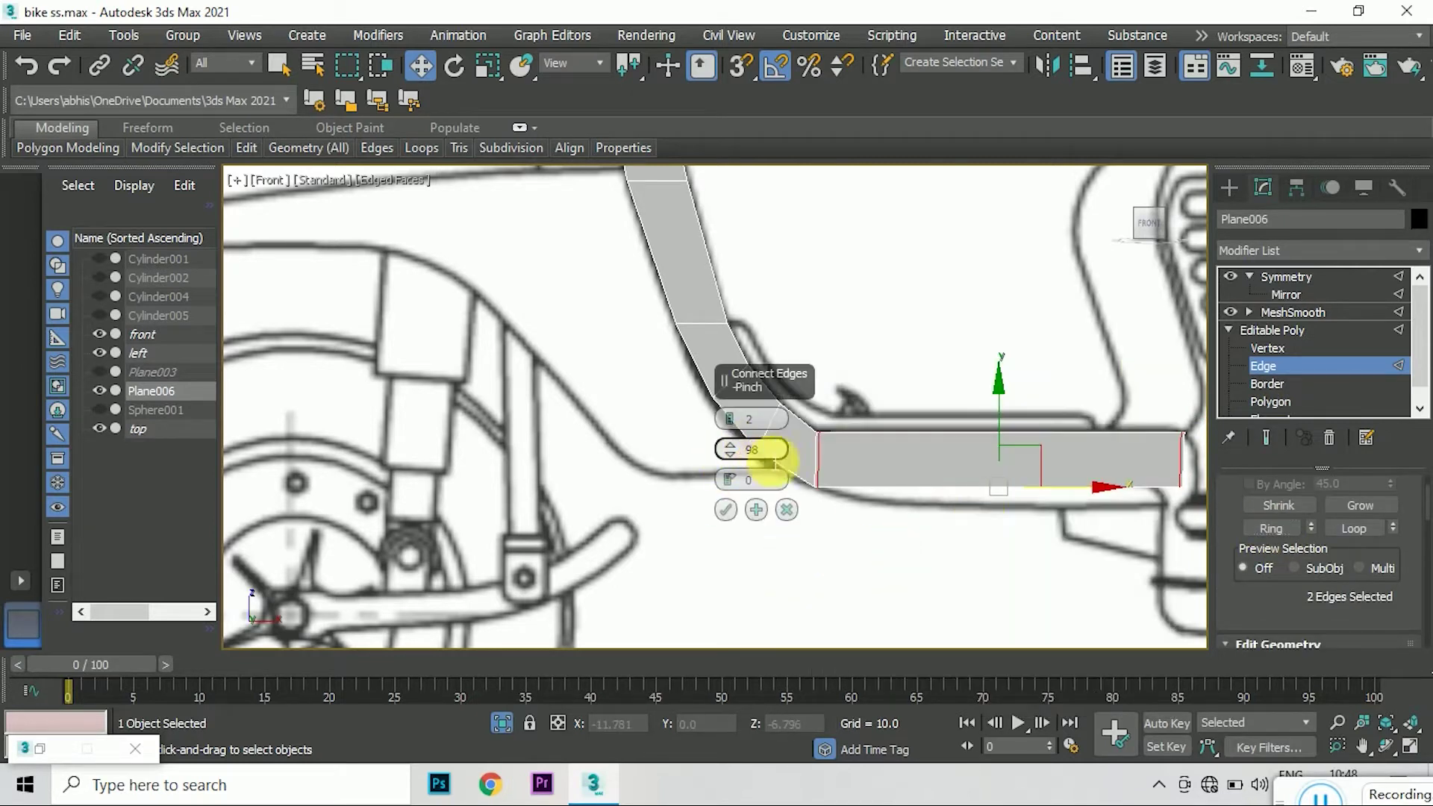
click(726, 510)
- Adjust the section's lower vertices so its underside bows down along the tube
click(1268, 348)
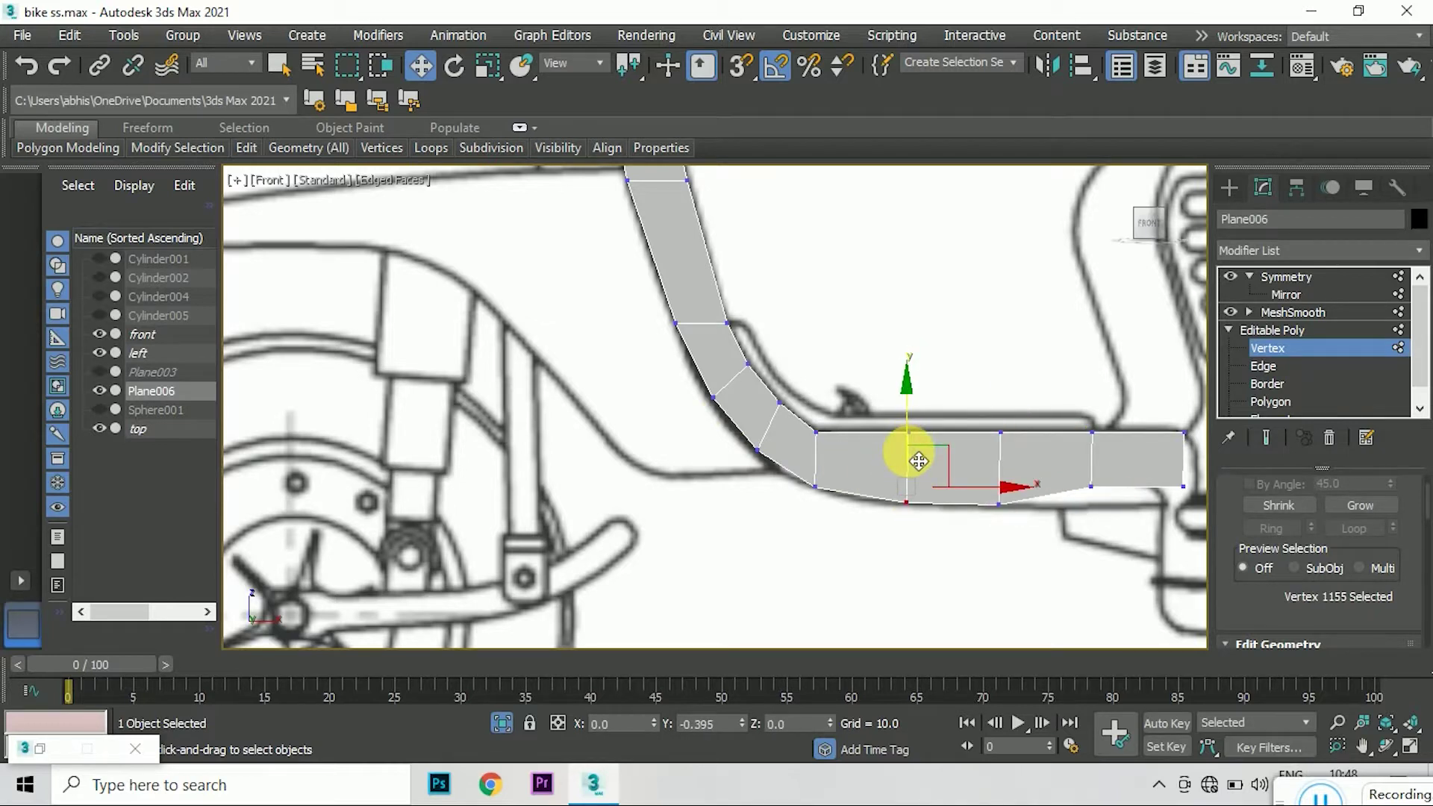
drag(1068, 476, 1191, 531)
scroll(857, 516, up, 2)
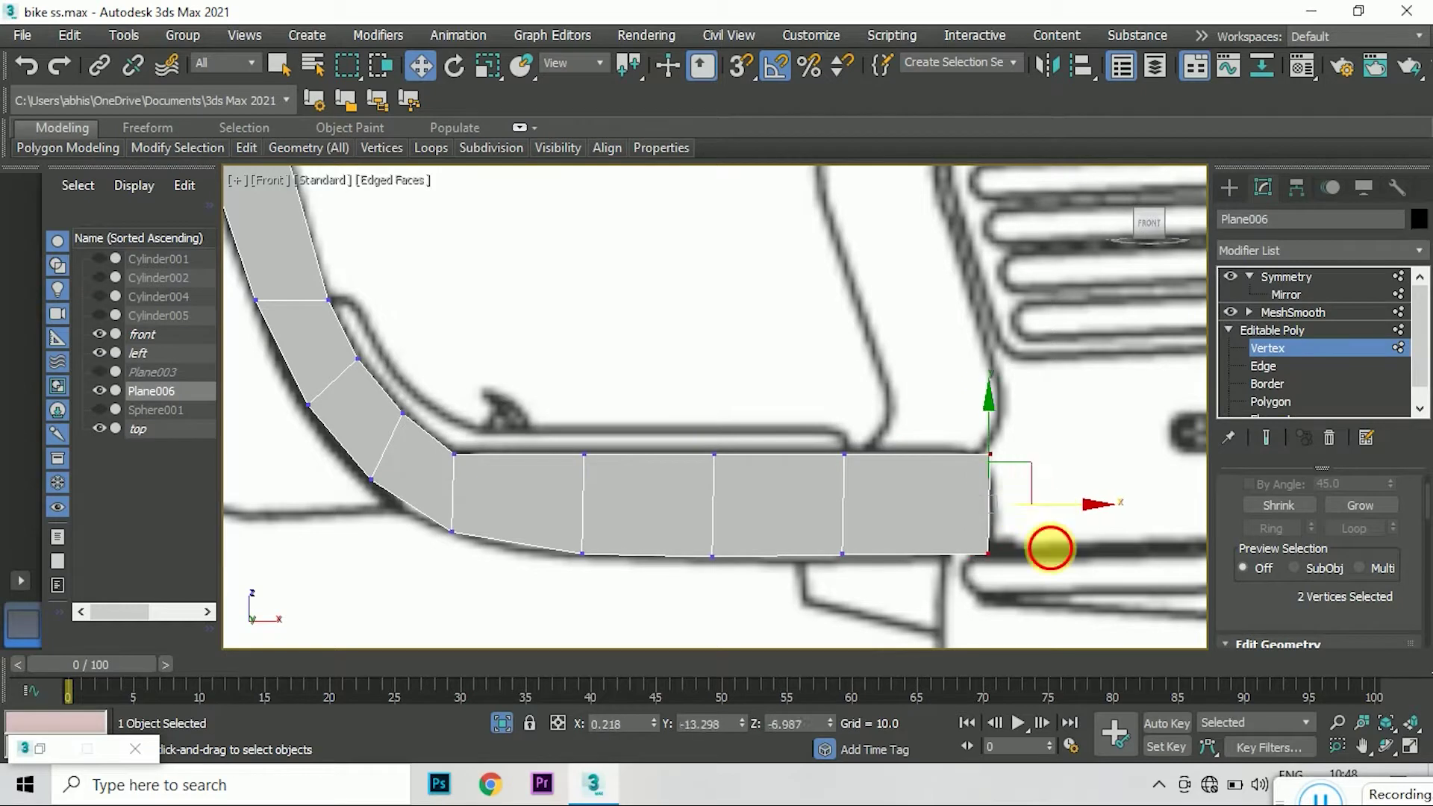
scroll(893, 444, down, 5)
click(1056, 246)
- In Top view, scale all 26 strip vertices flat onto the centre line on Y
click(1150, 209)
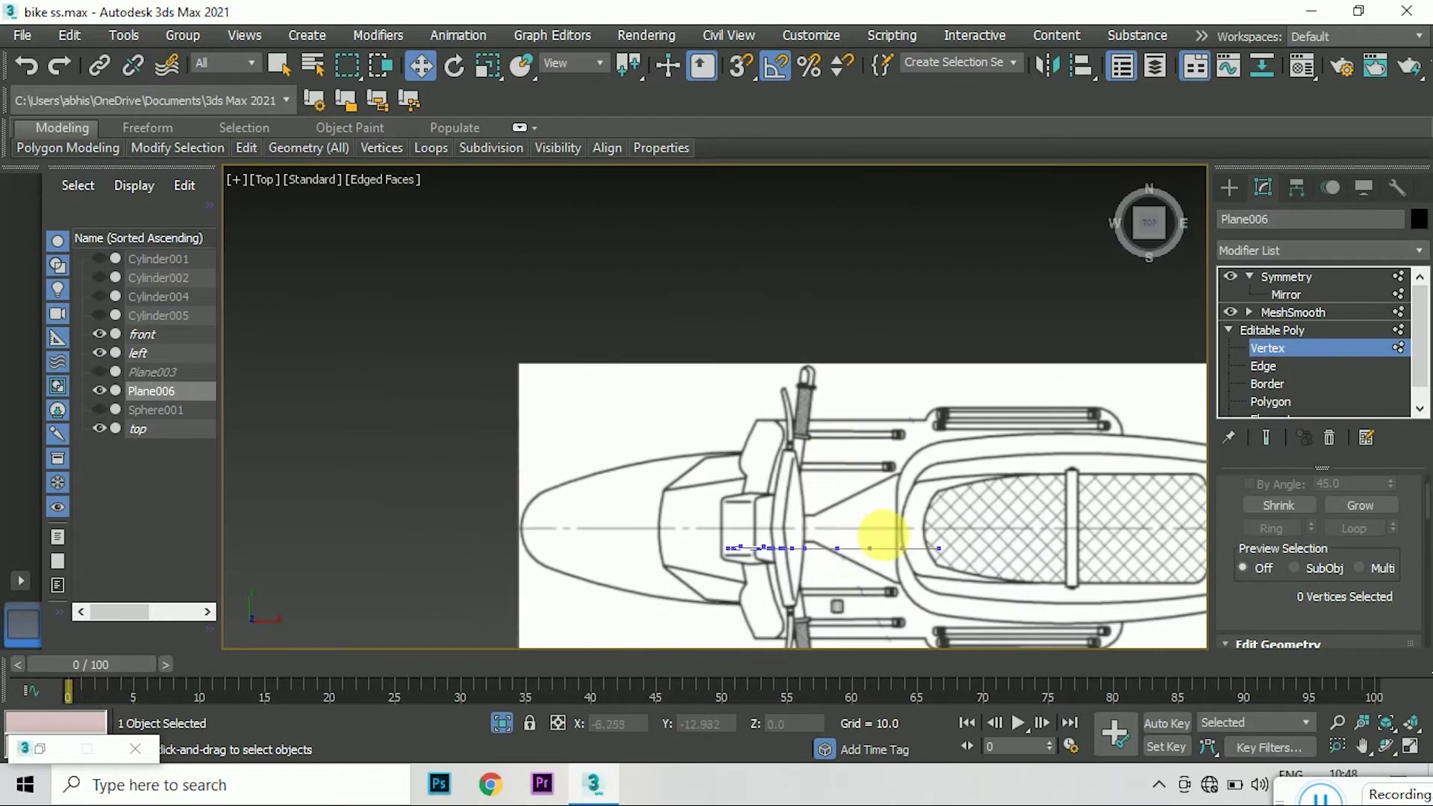
scroll(480, 496, up, 5)
key(ctrl+a)
click(488, 66)
drag(756, 463, 782, 505)
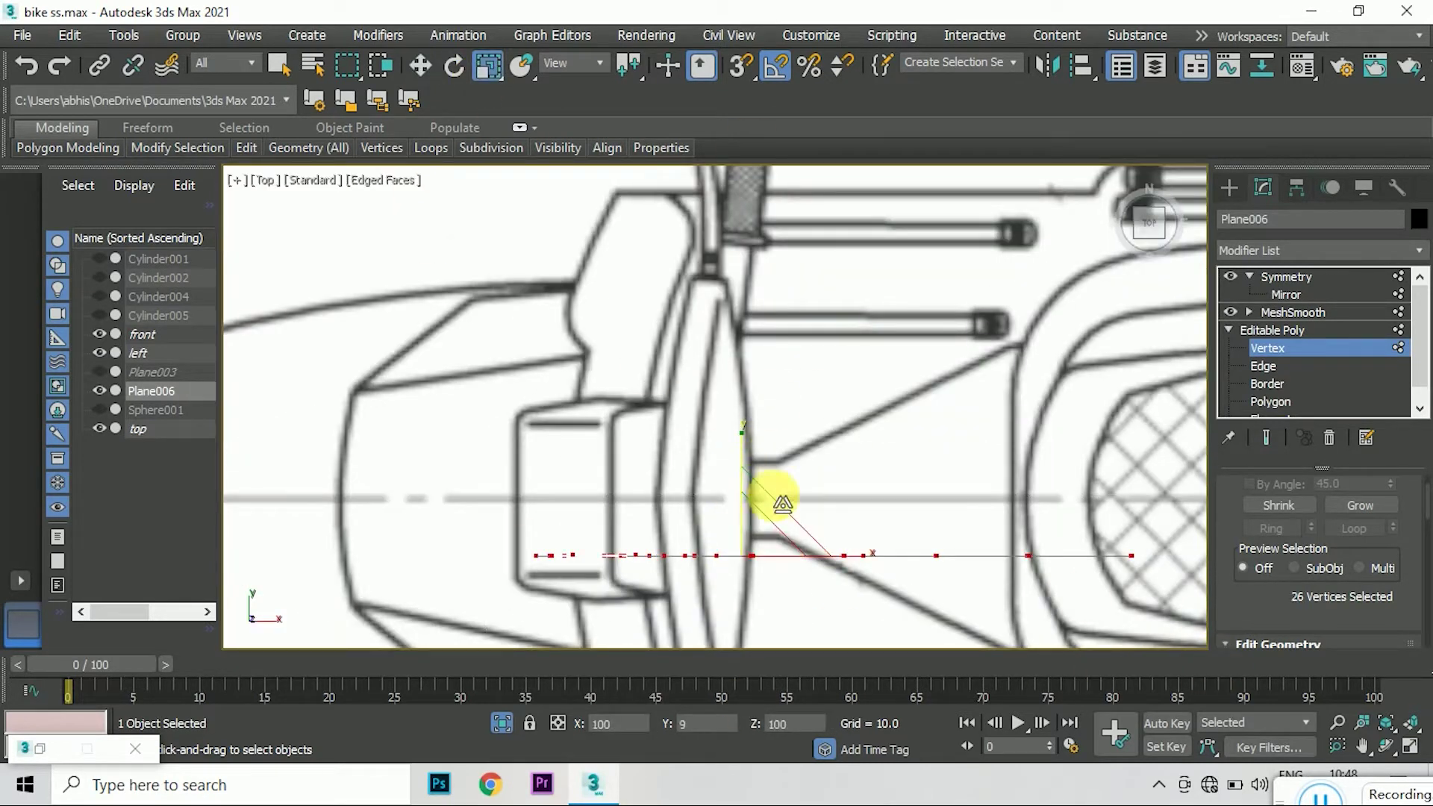
click(421, 66)
key(2)
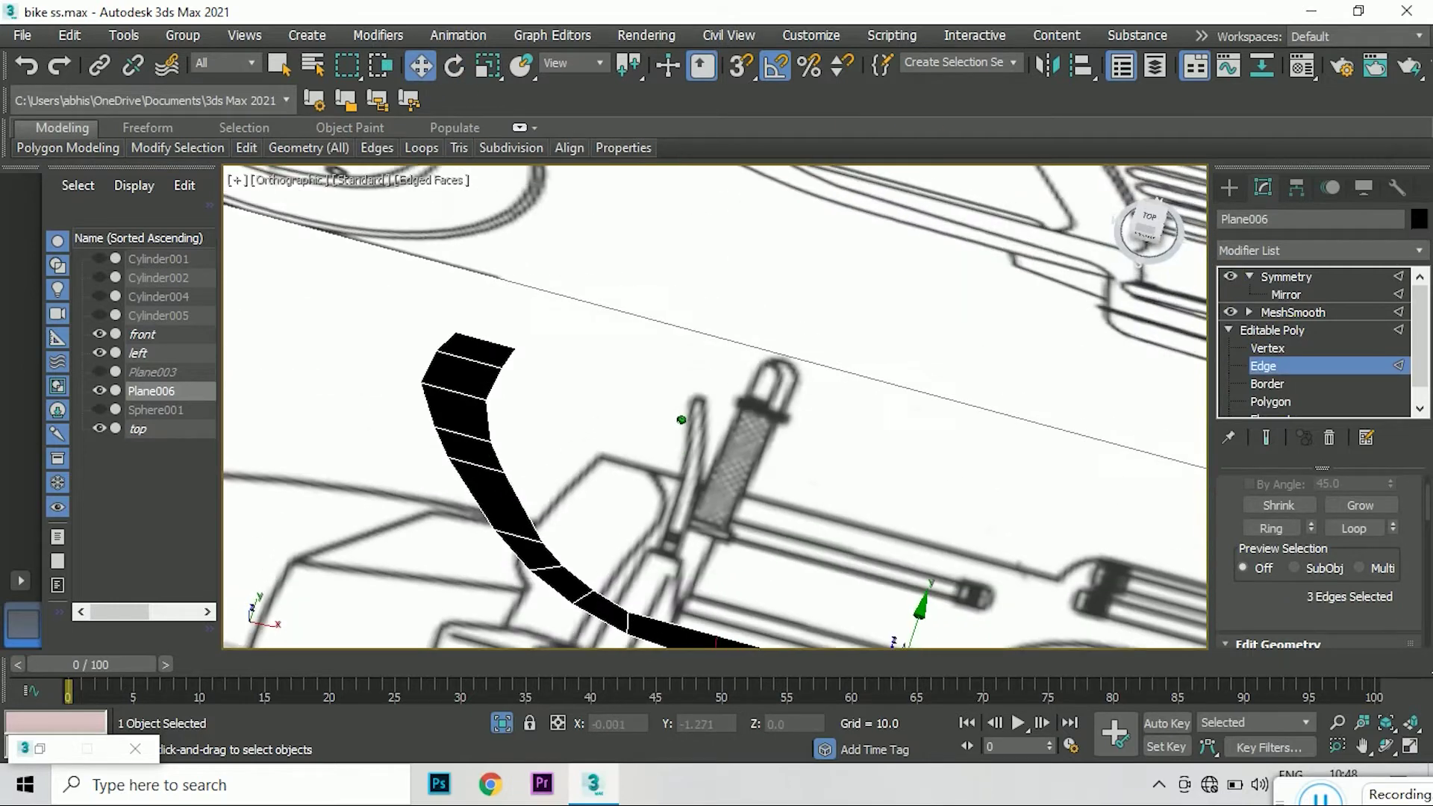
double_click(535, 505)
- In Front view, align the strip's lower vertex columns with the blueprint frame tube
click(1142, 224)
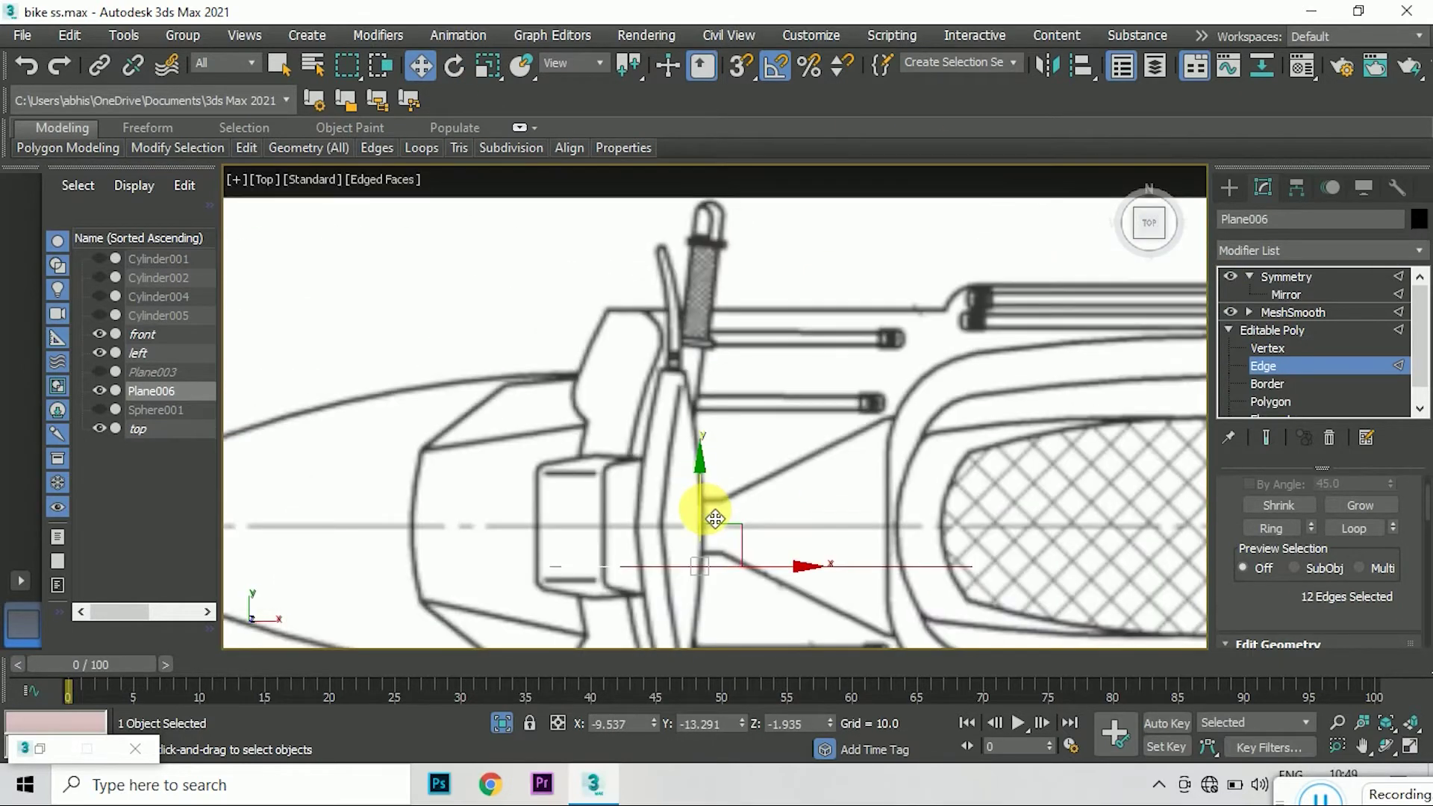
click(1148, 238)
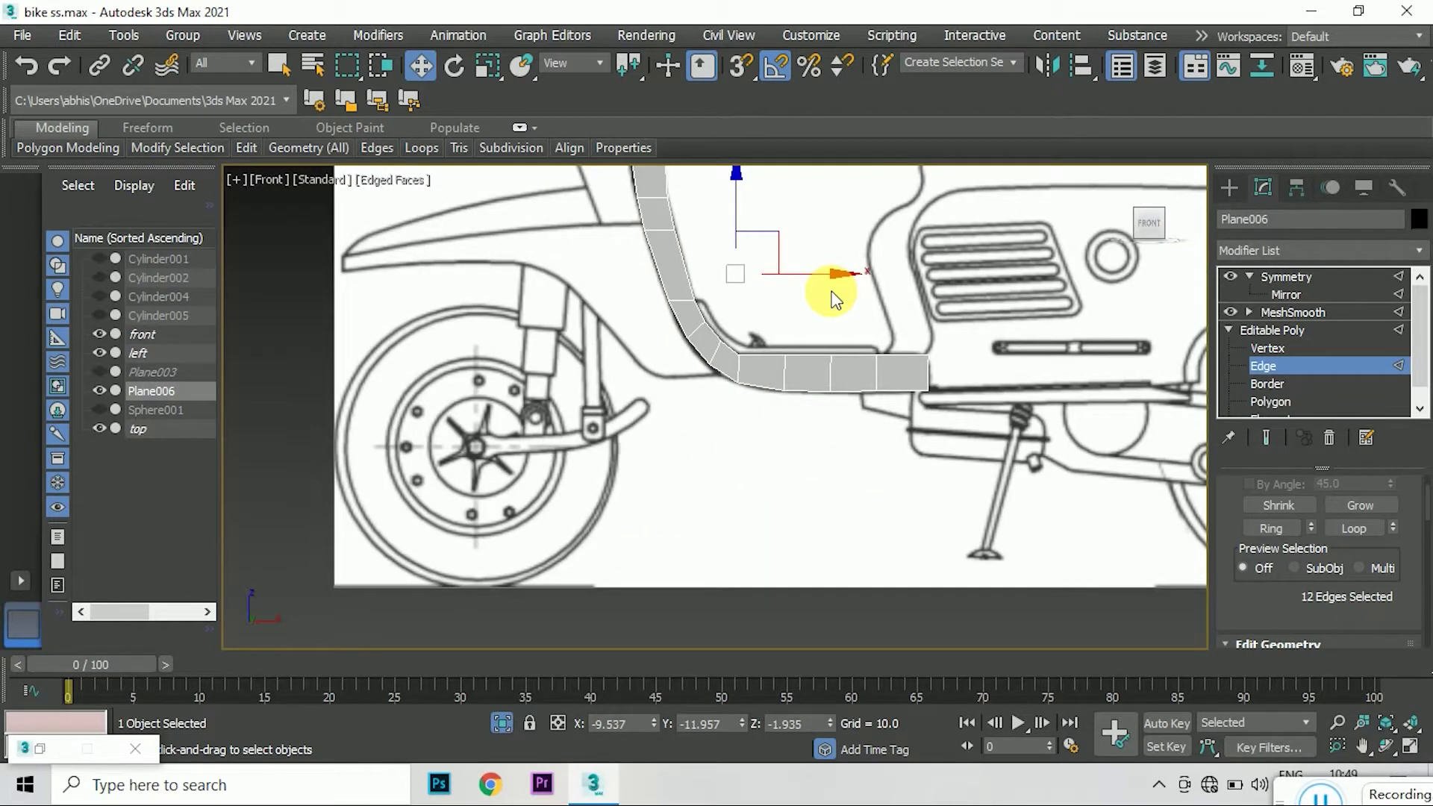
scroll(776, 335, up, 4)
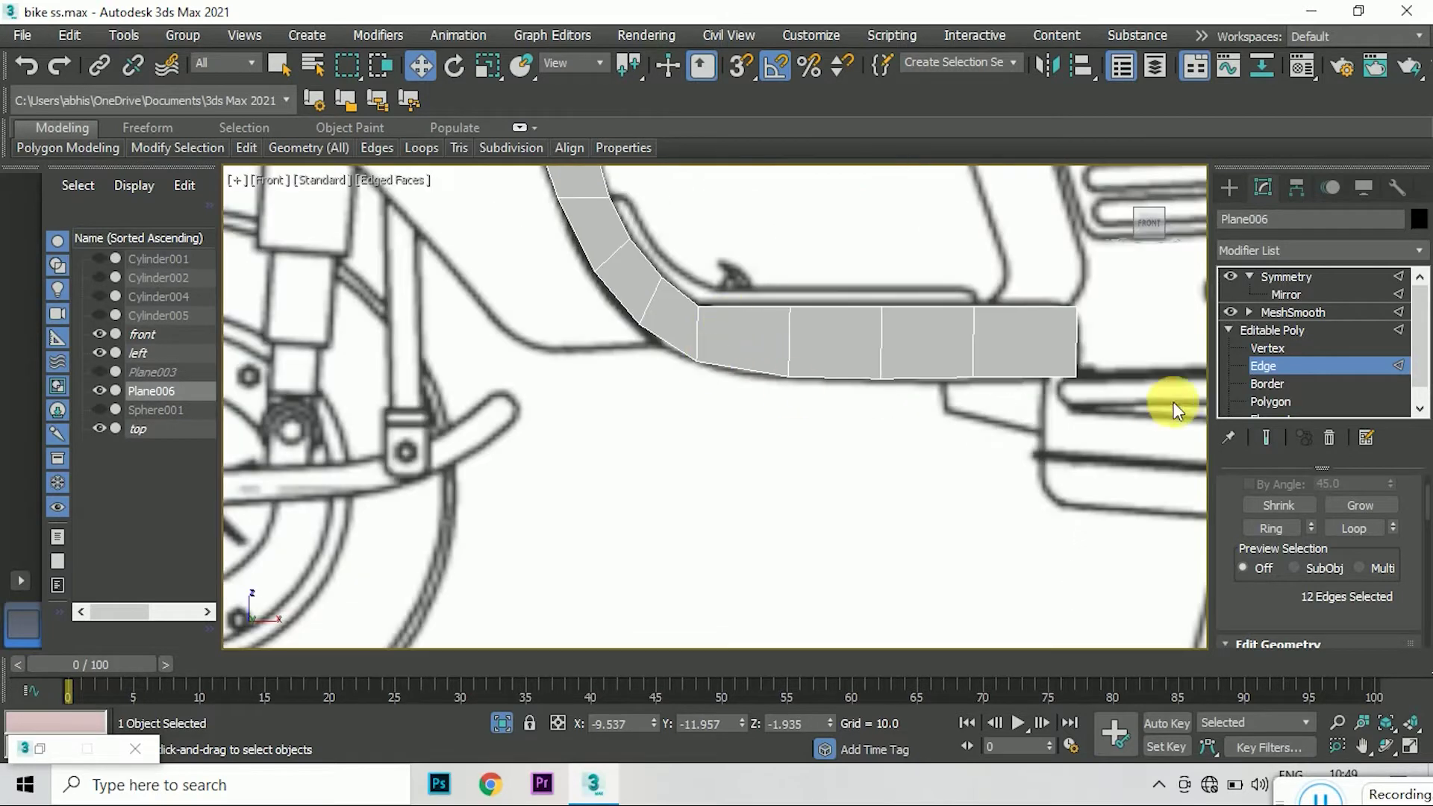
key(1)
click(684, 351)
mouse_move(760, 299)
mouse_down()
mouse_move(828, 385)
mouse_move(818, 342)
mouse_up()
click(756, 377)
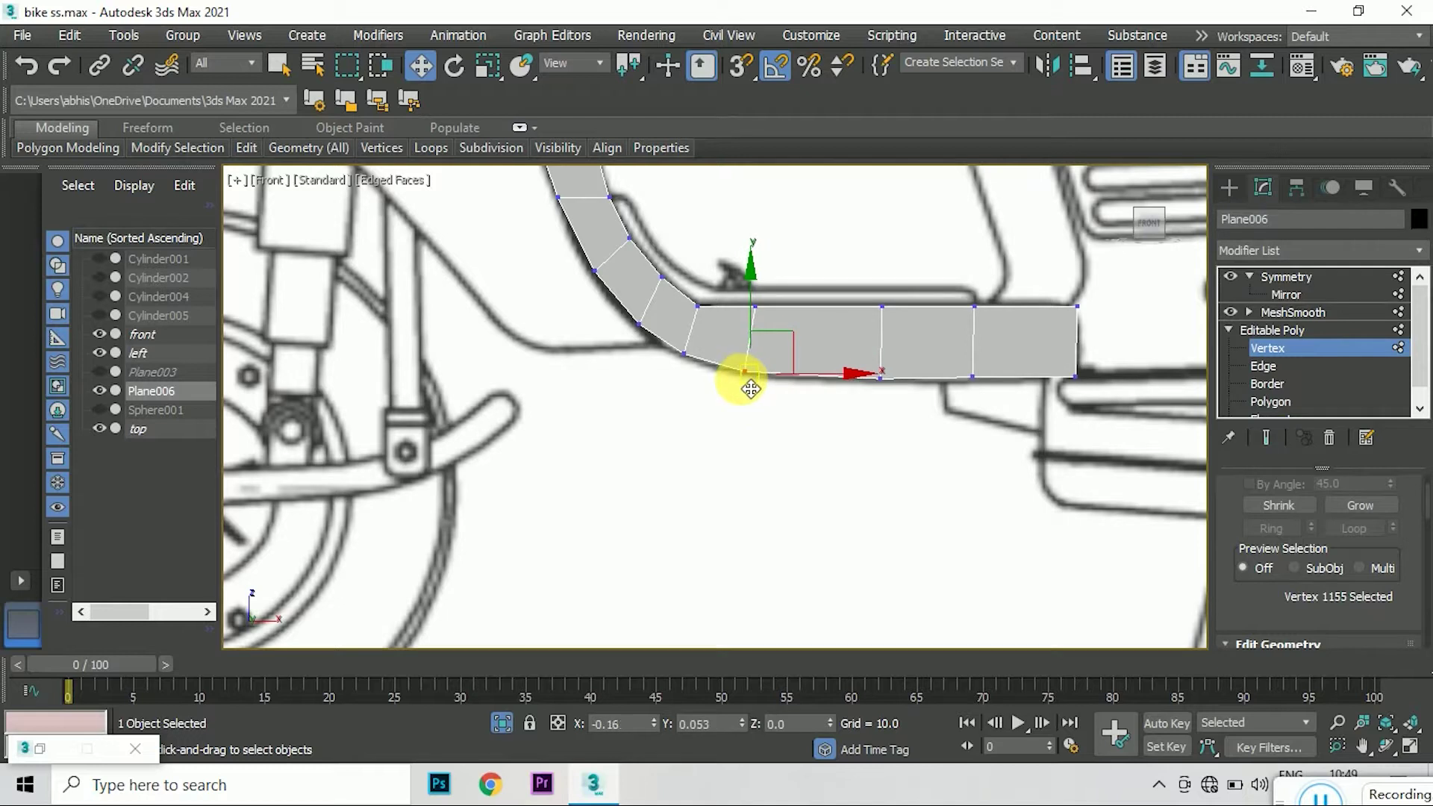
click(735, 425)
scroll(709, 423, down, 3)
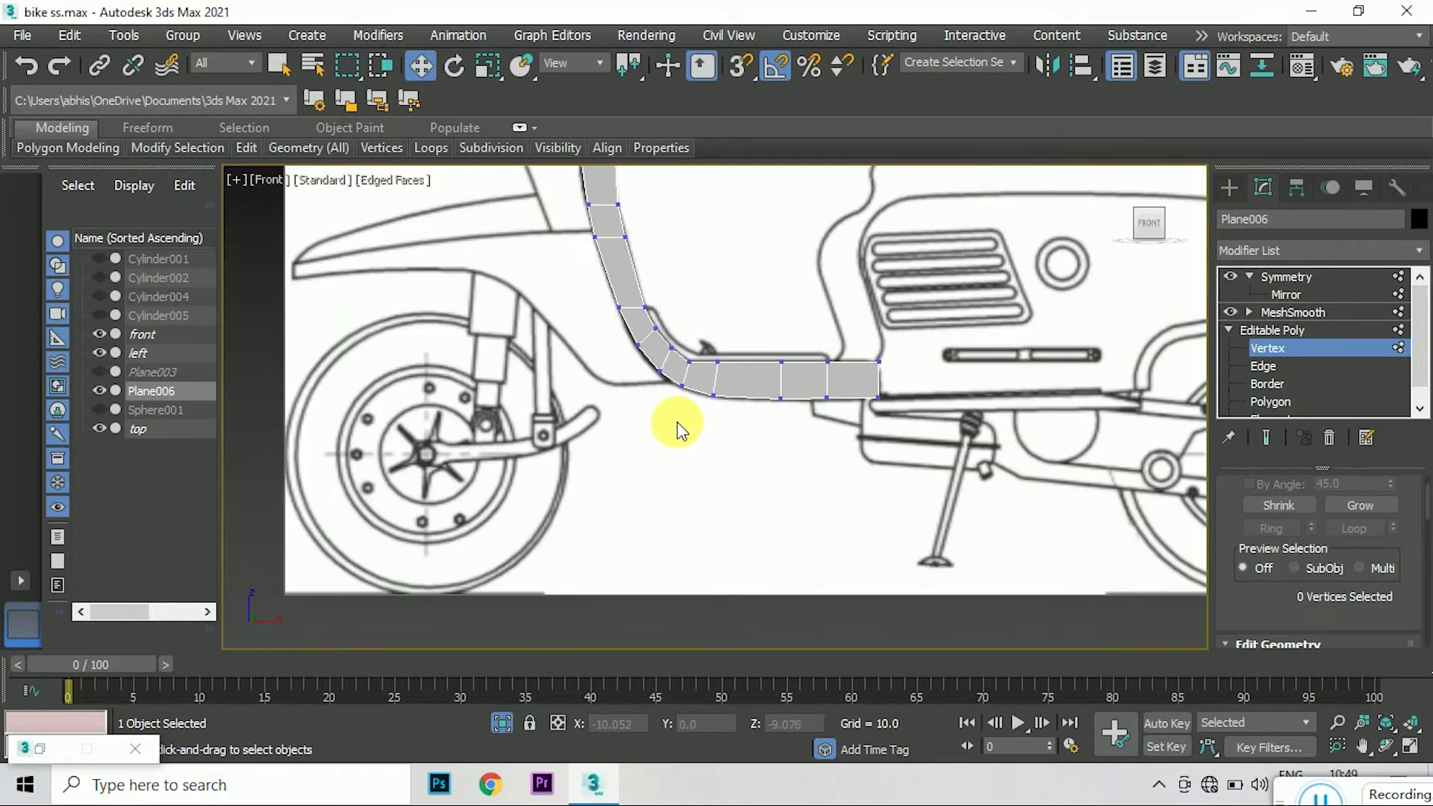
scroll(657, 433, down, 3)
scroll(583, 426, up, 2)
scroll(671, 388, down, 1)
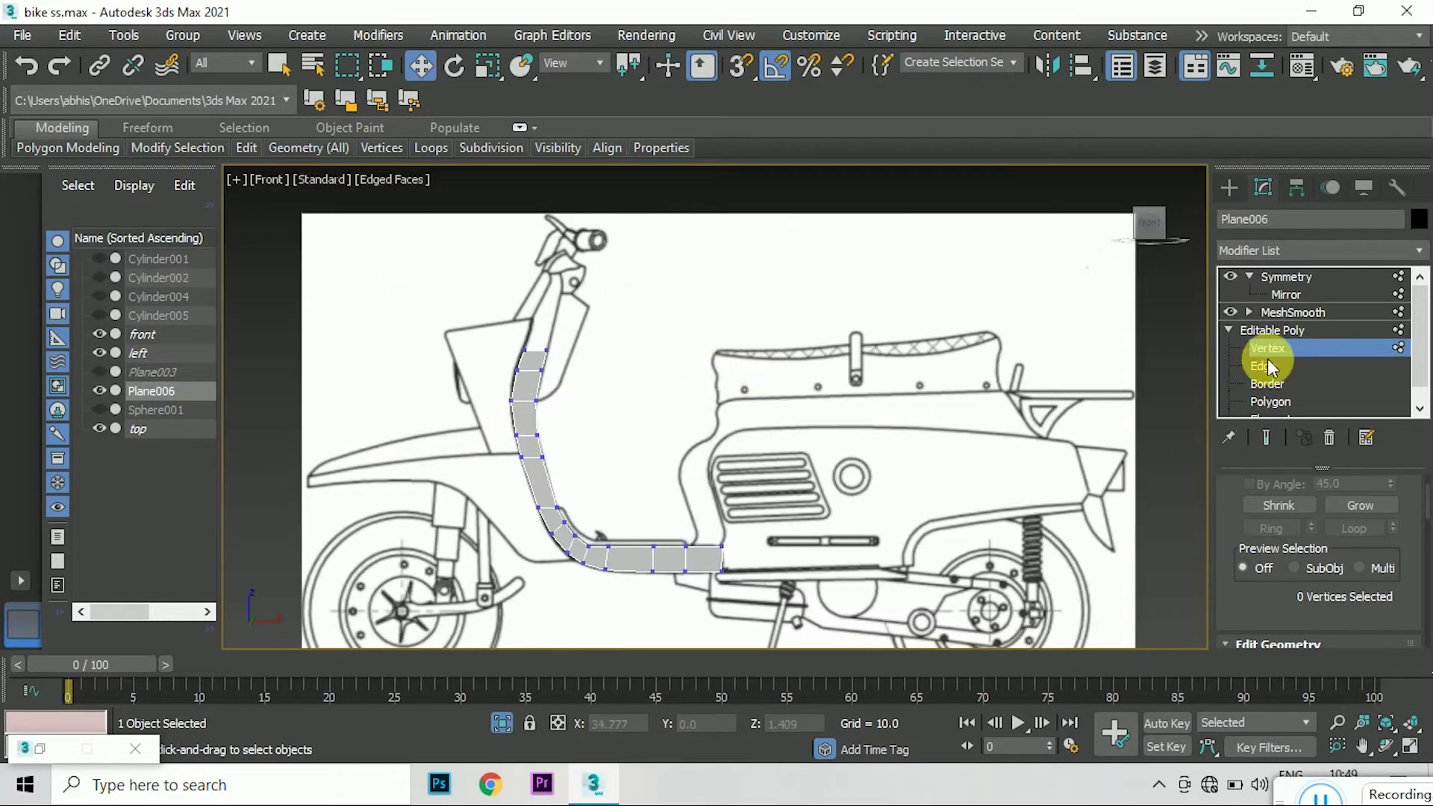
- Extrude the strip's top edge up the steering column and shift it right along the tube
click(1269, 367)
scroll(522, 337, up, 3)
click(538, 403)
scroll(551, 384, down, 1)
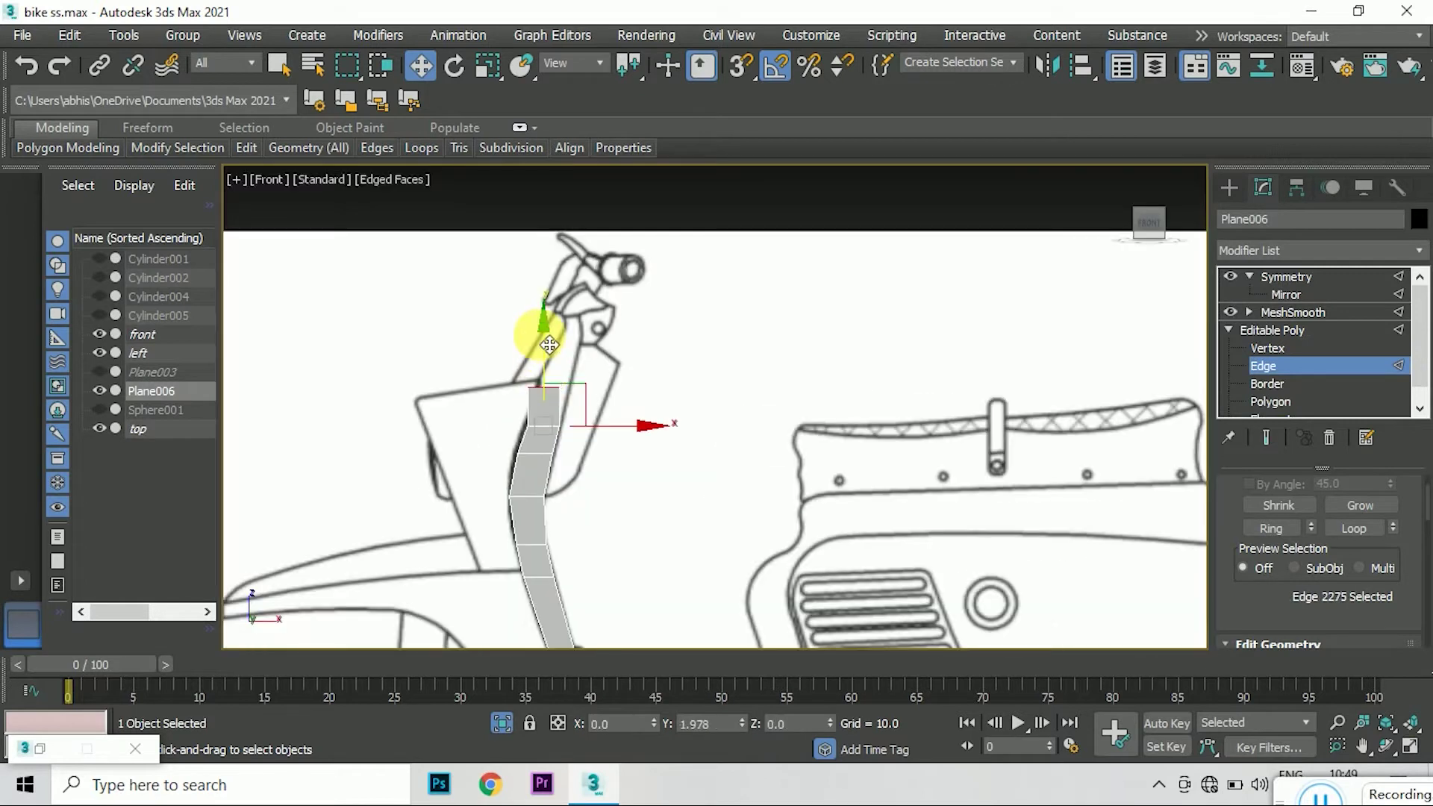
scroll(545, 364, up, 3)
scroll(666, 408, down, 2)
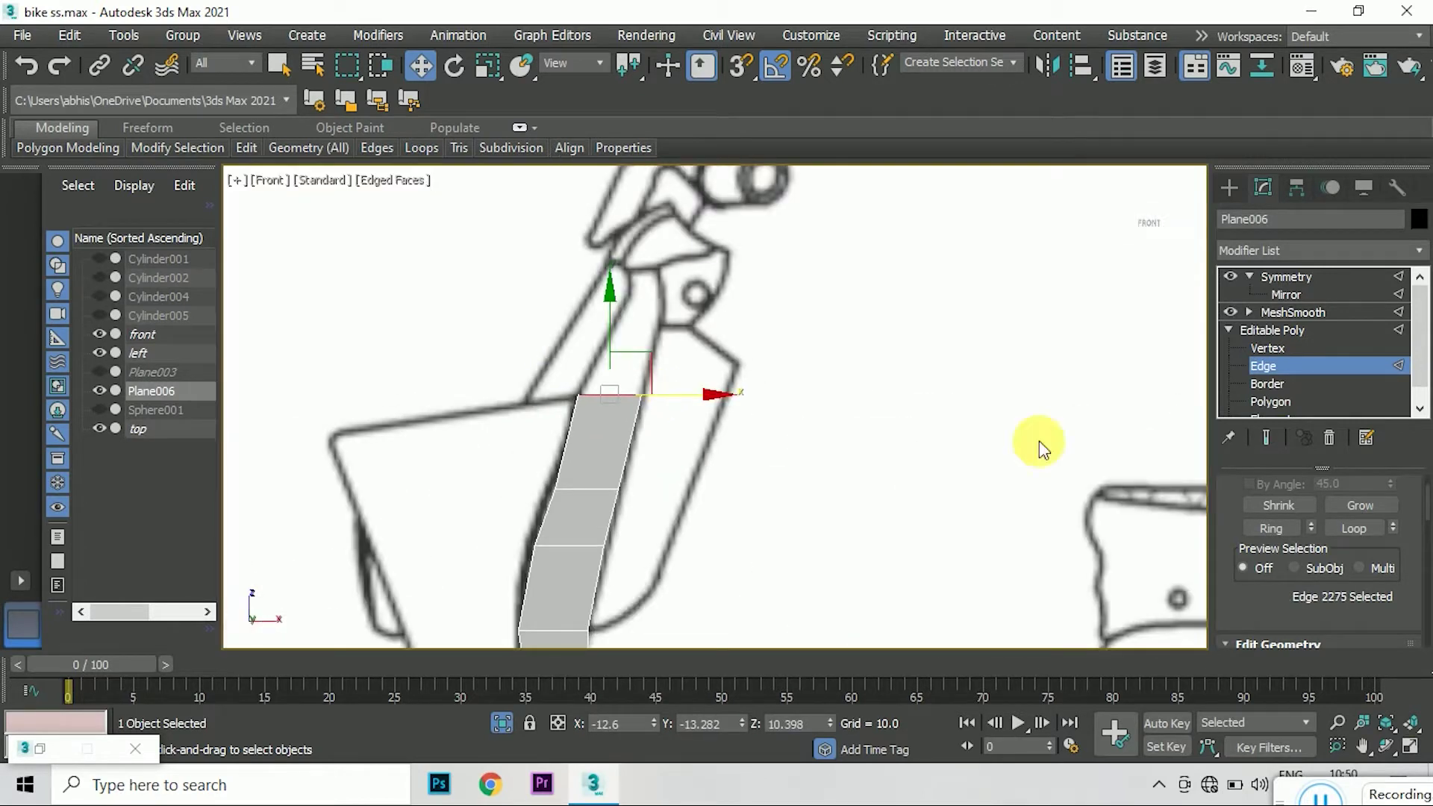
click(1261, 348)
scroll(572, 483, up, 2)
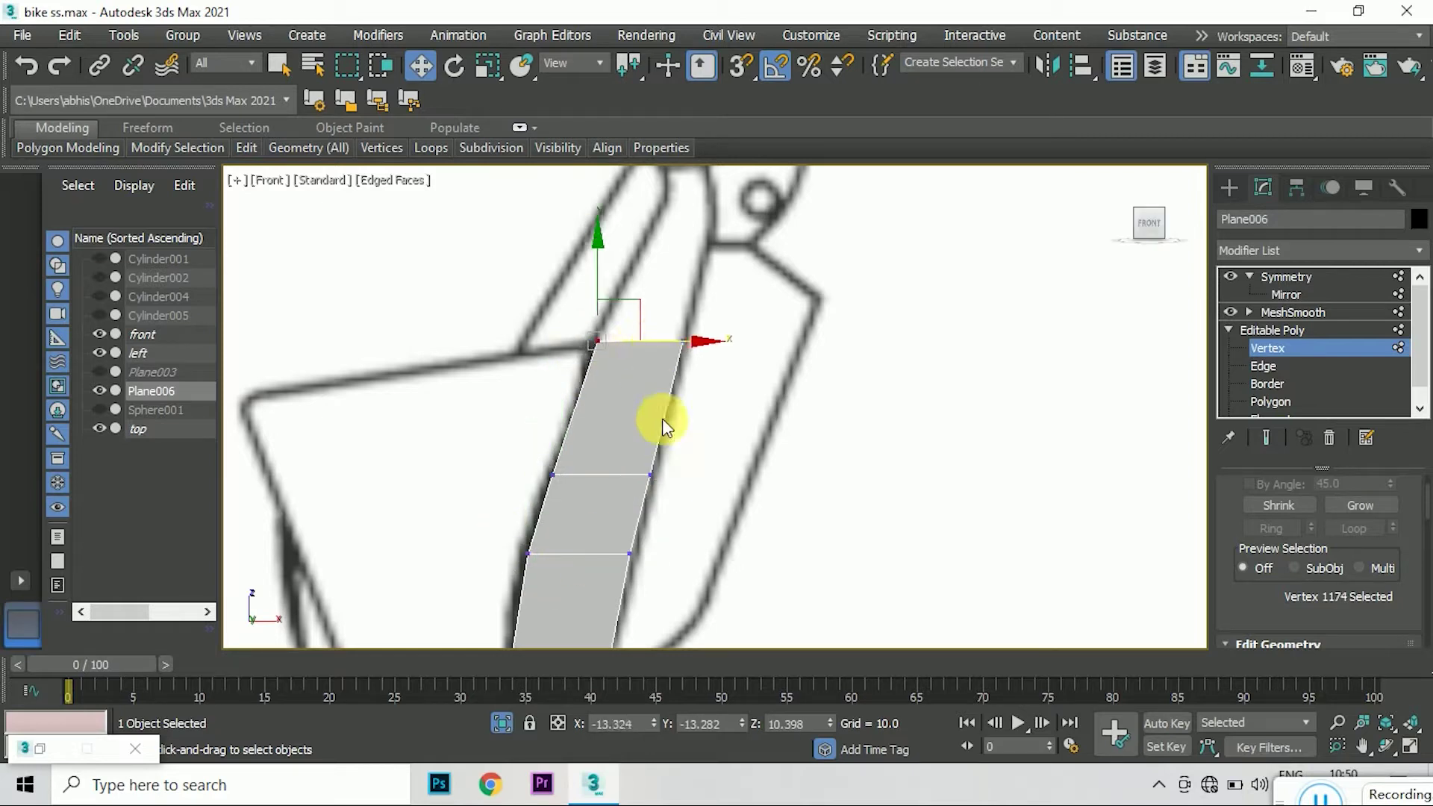
click(1267, 366)
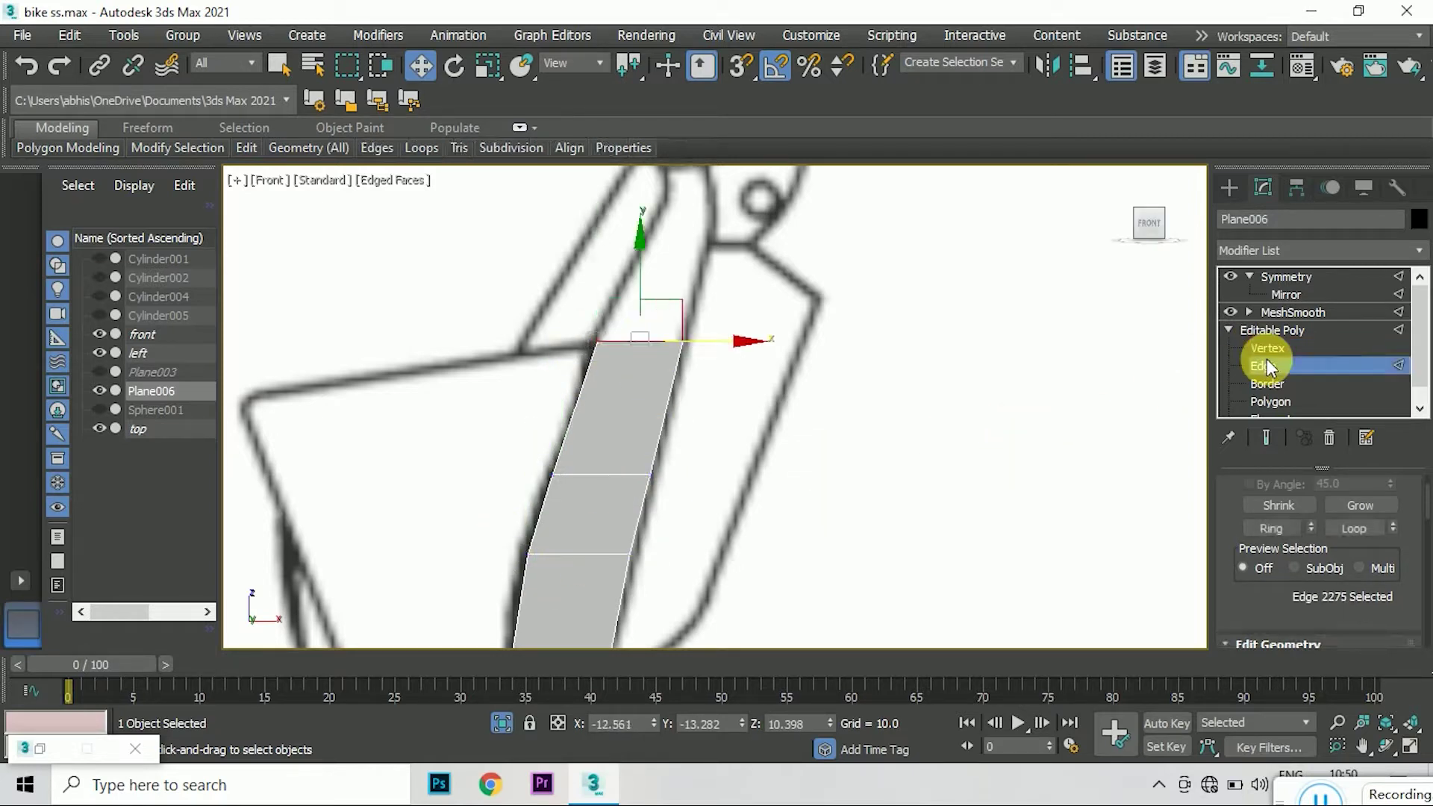
scroll(656, 470, down, 2)
scroll(672, 345, up, 2)
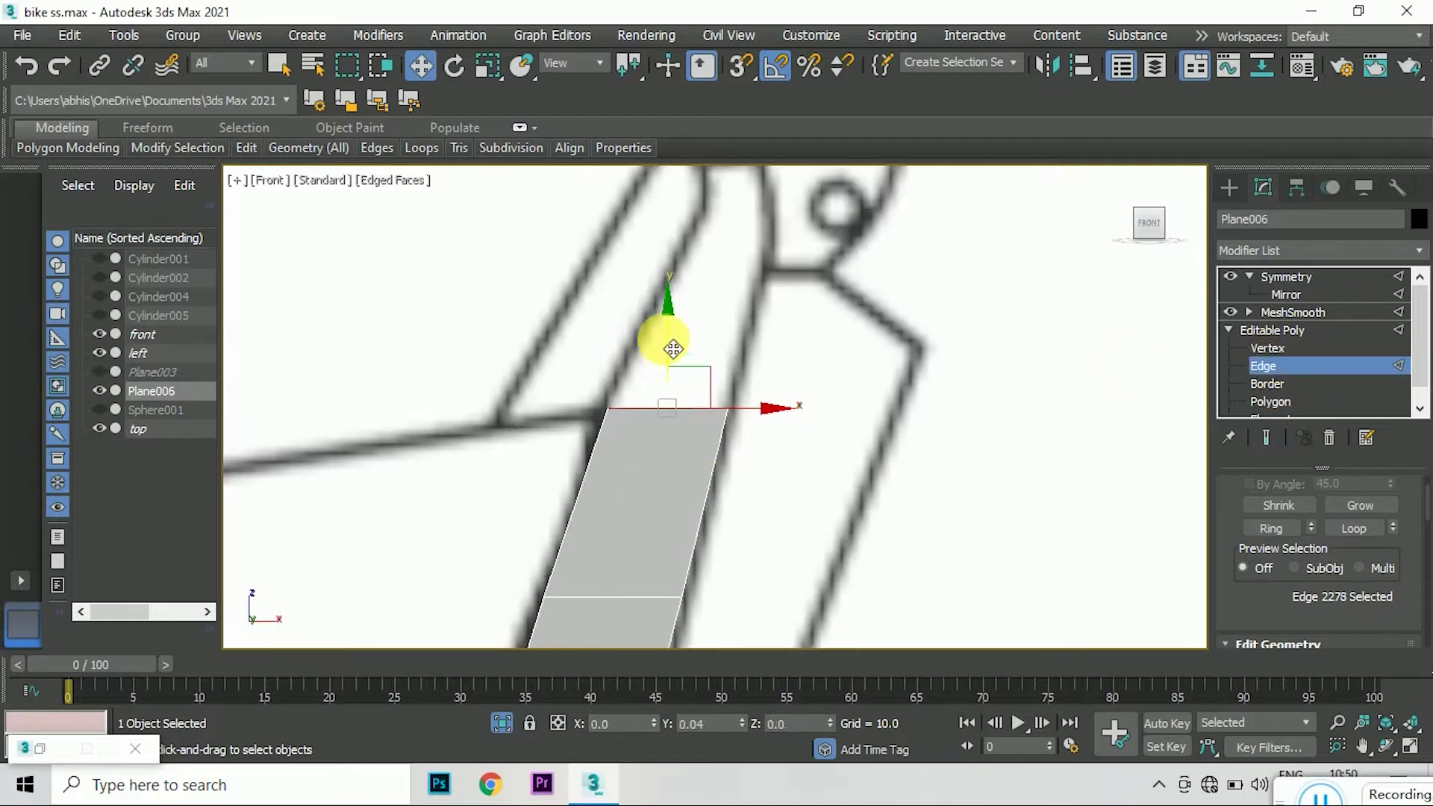
shift+drag(672, 346, 674, 227)
drag(736, 271, 768, 272)
- Connect the top polygon's two side edges with a new edge
key(1)
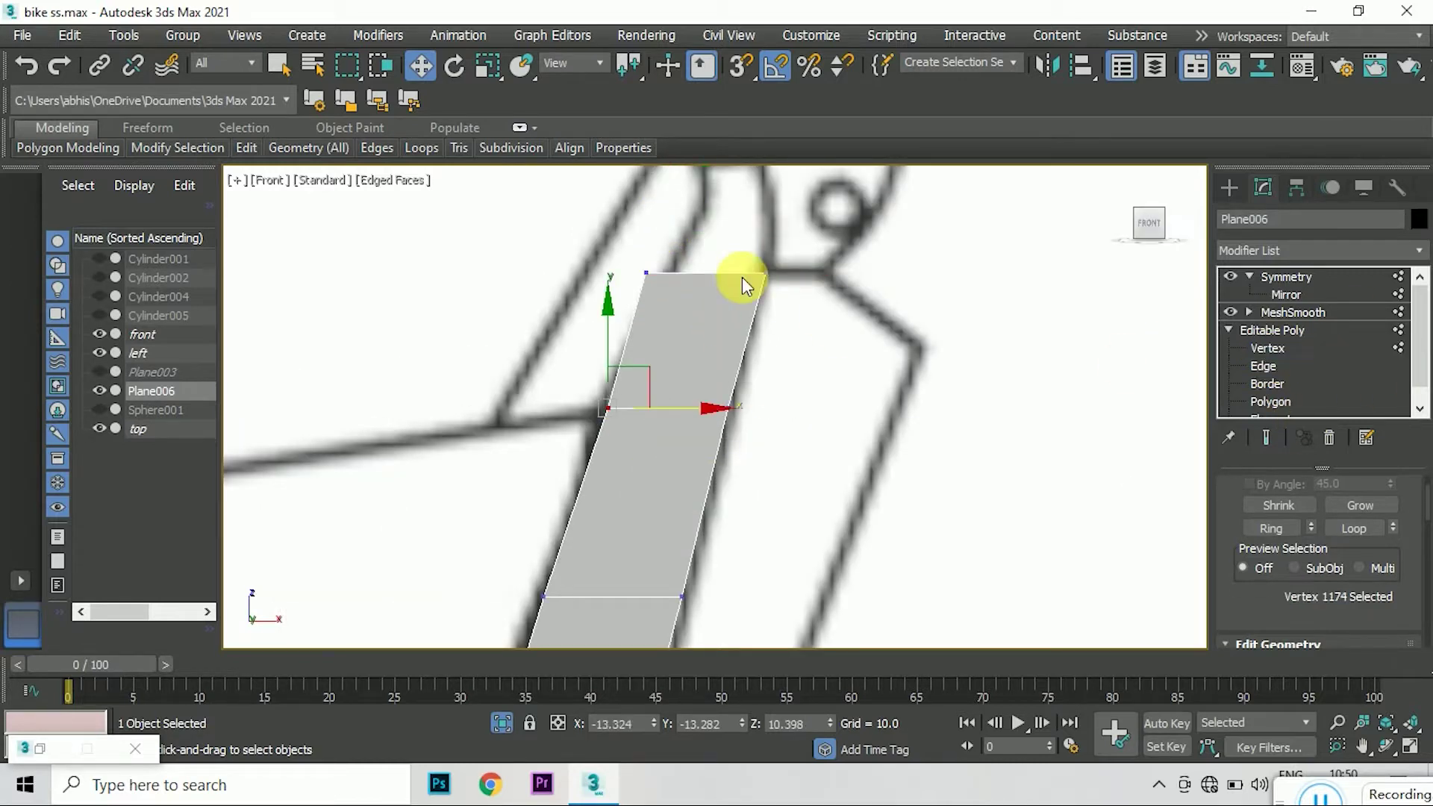
scroll(739, 283, down, 2)
scroll(665, 368, up, 1)
scroll(733, 454, down, 3)
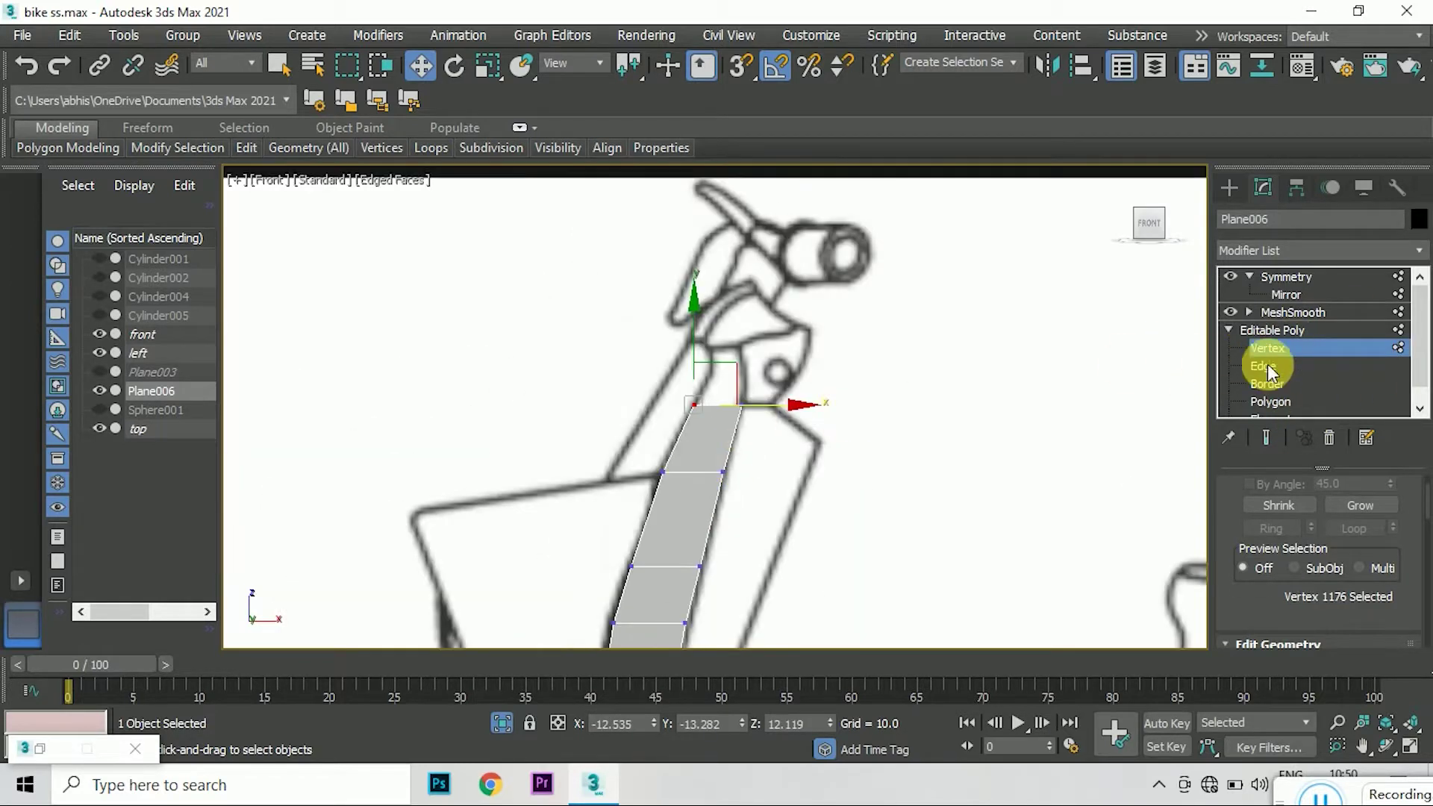
click(1267, 366)
key(1)
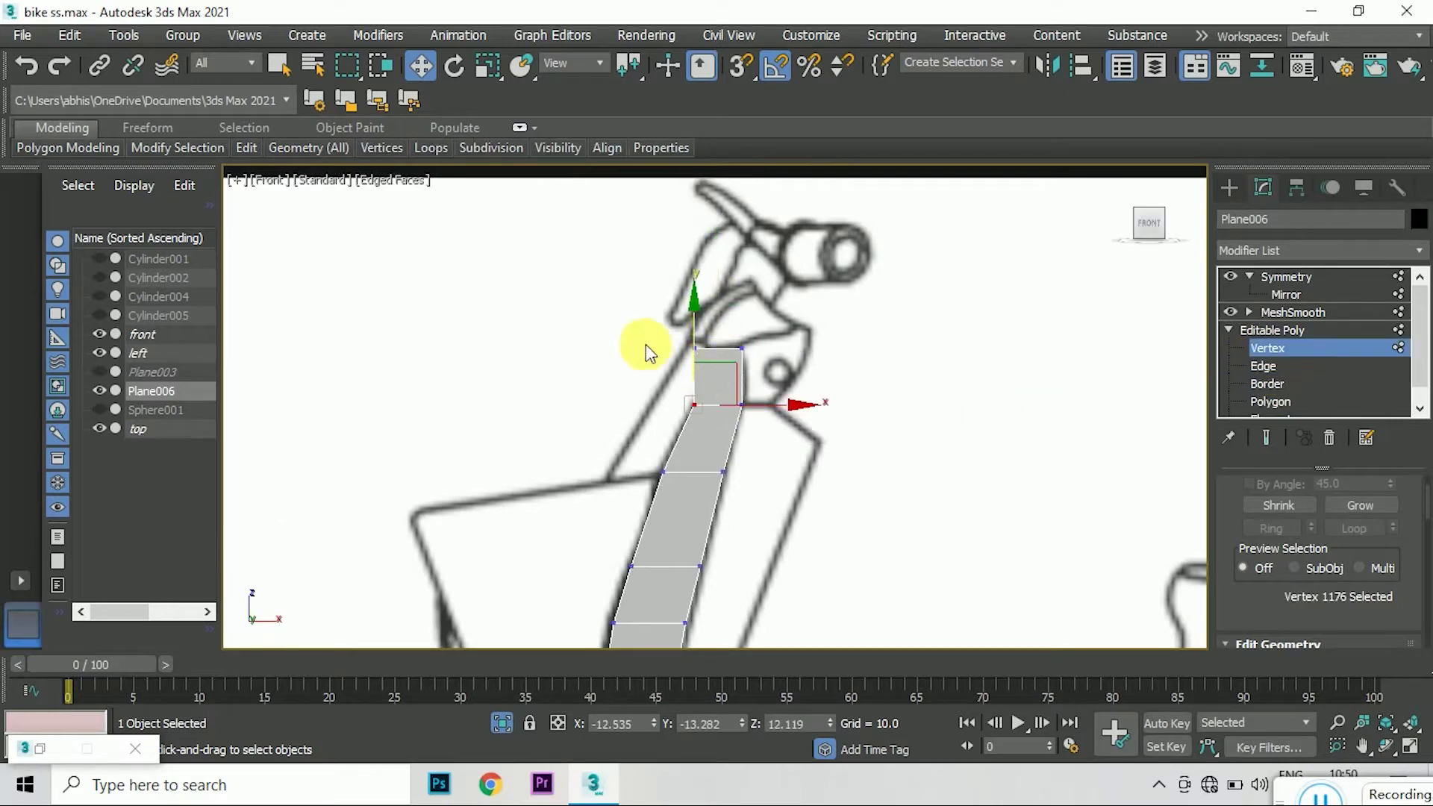
click(1299, 367)
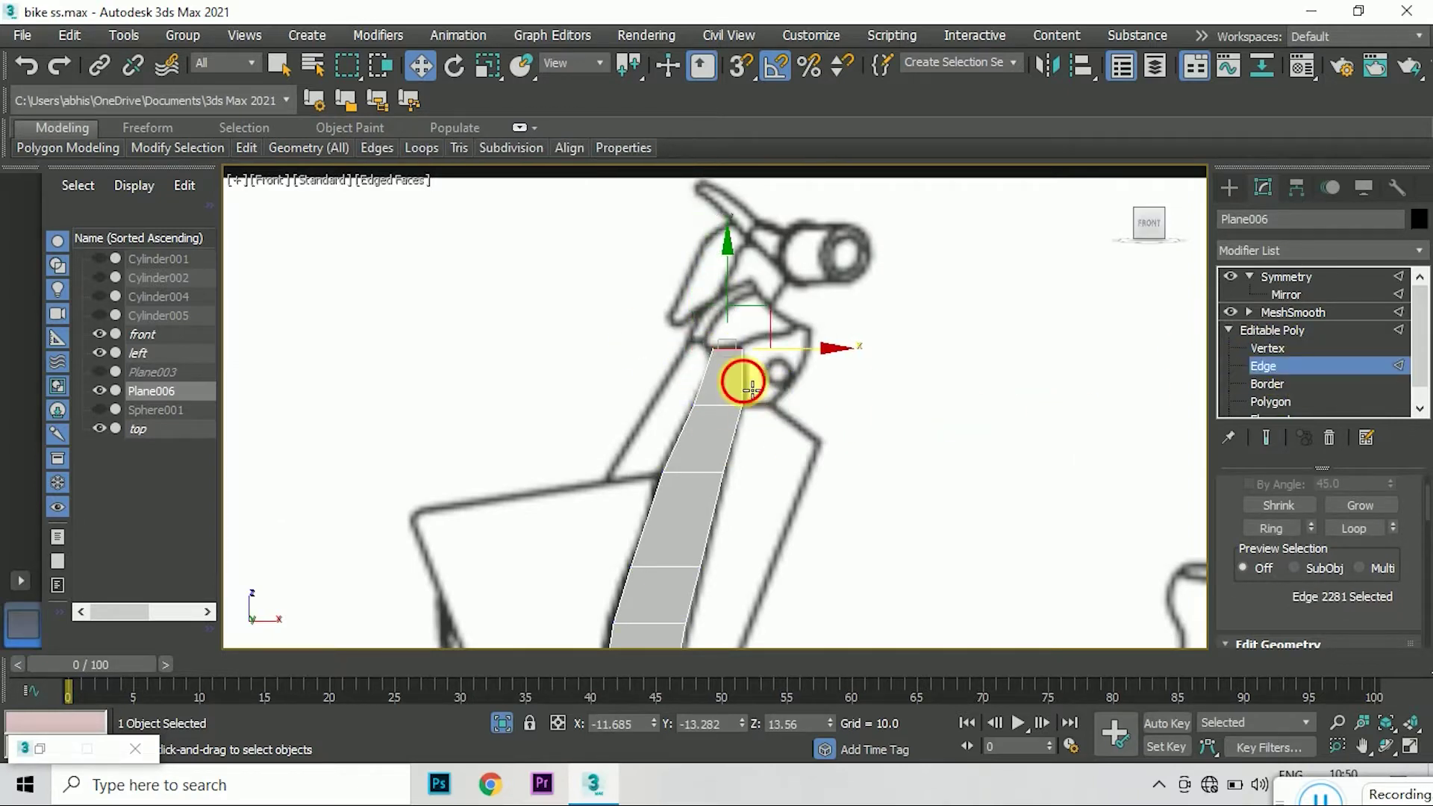
drag(742, 378, 698, 374)
right_click(701, 377)
click(593, 508)
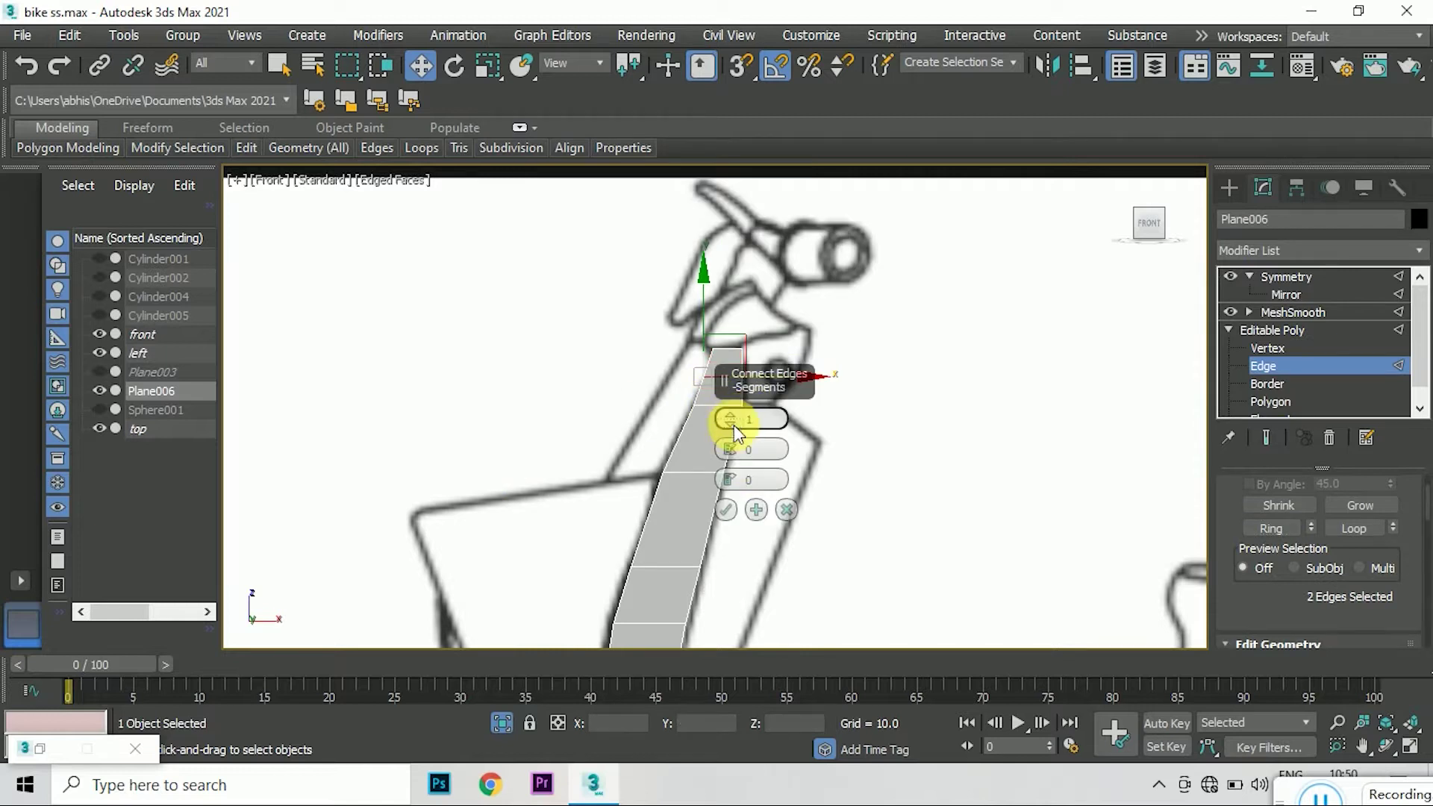
key(Return)
- Orbit to inspect the new edge and select the edge loop along the strip
click(1268, 348)
scroll(624, 362, up, 2)
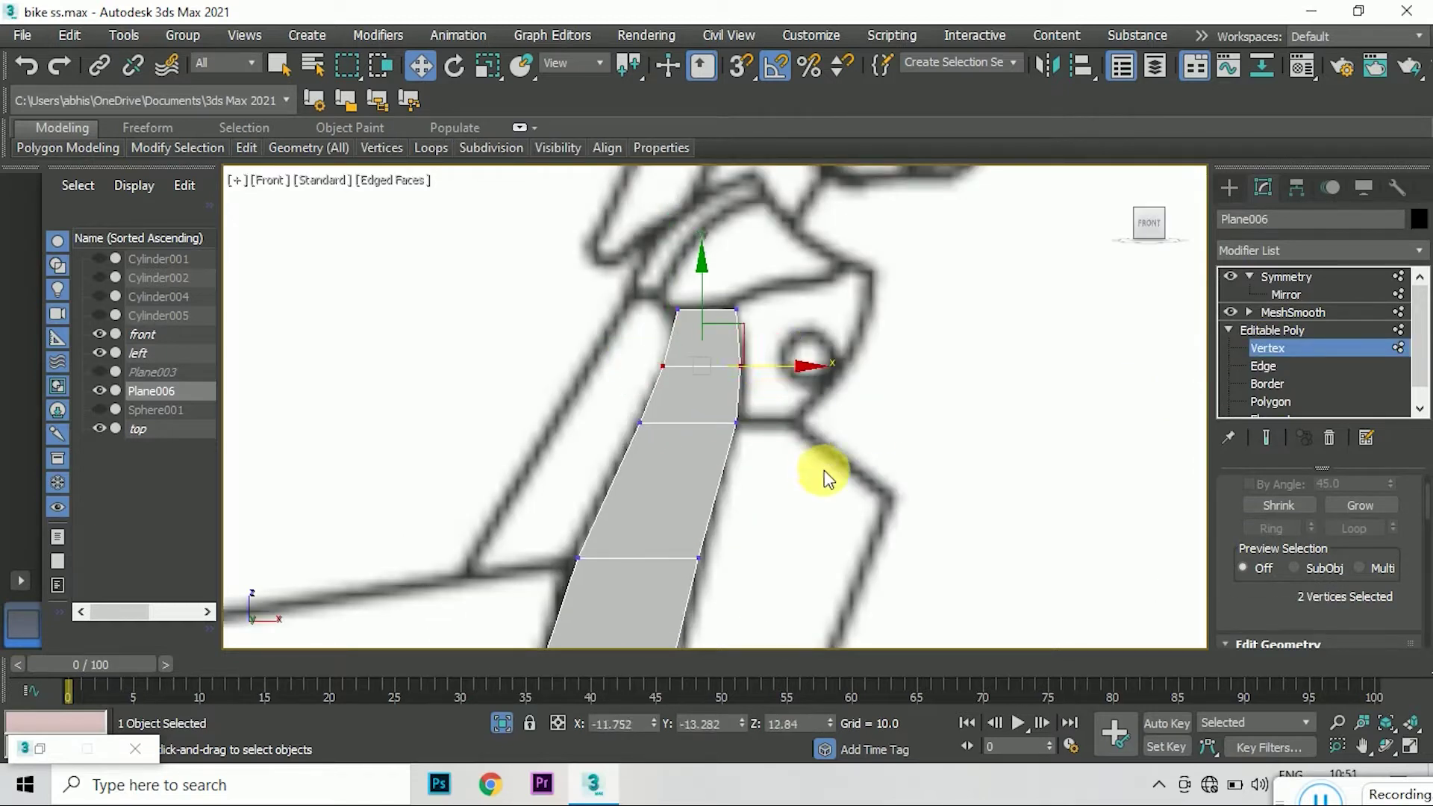
scroll(827, 478, down, 5)
mouse_move(1088, 266)
alt+middle_down()
mouse_move(1142, 235)
mouse_move(944, 319)
alt+middle_up()
key(2)
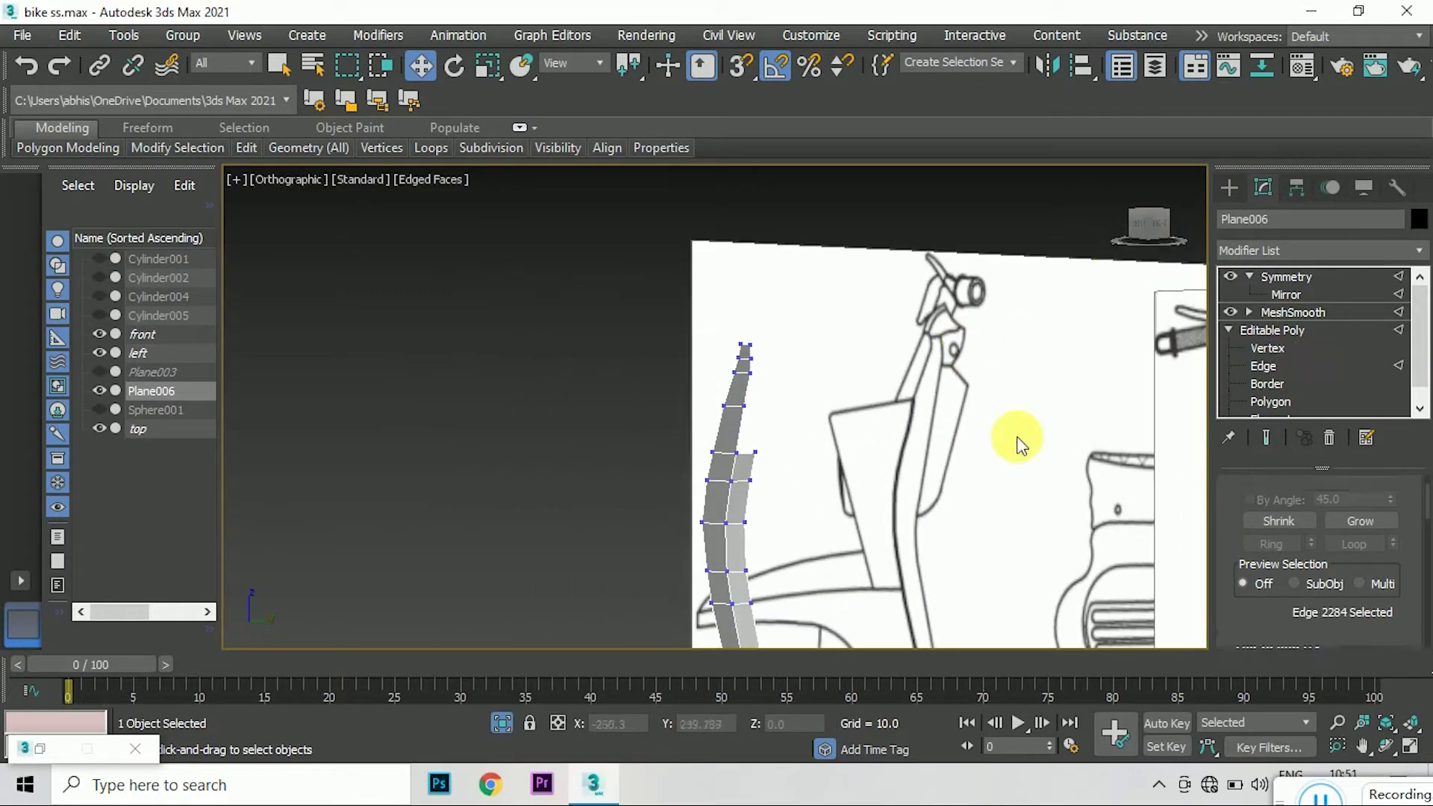
double_click(742, 448)
- Select all the strip's polygons and unhide the shield and seat faces
key(t)
scroll(720, 466, up, 5)
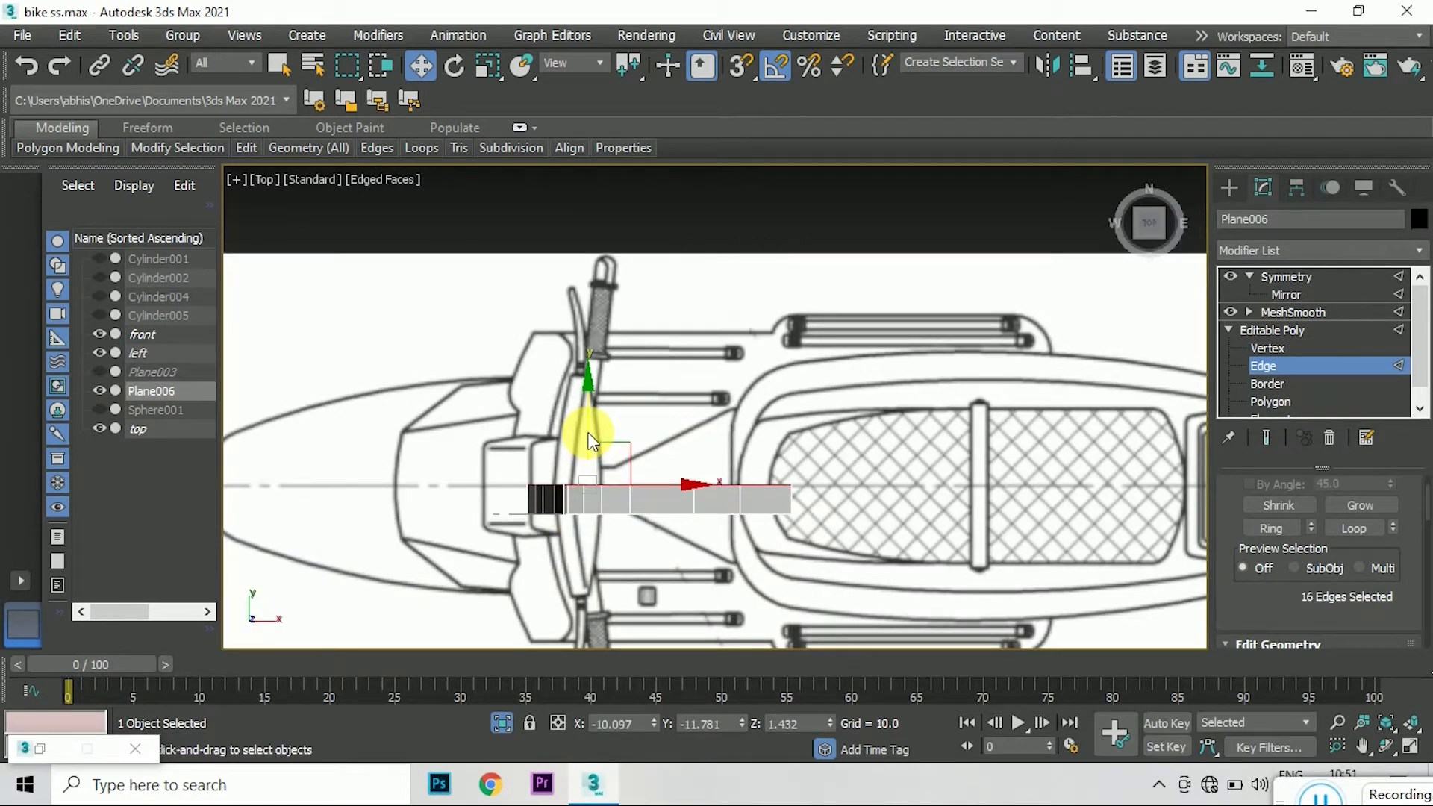
key(f)
click(779, 266)
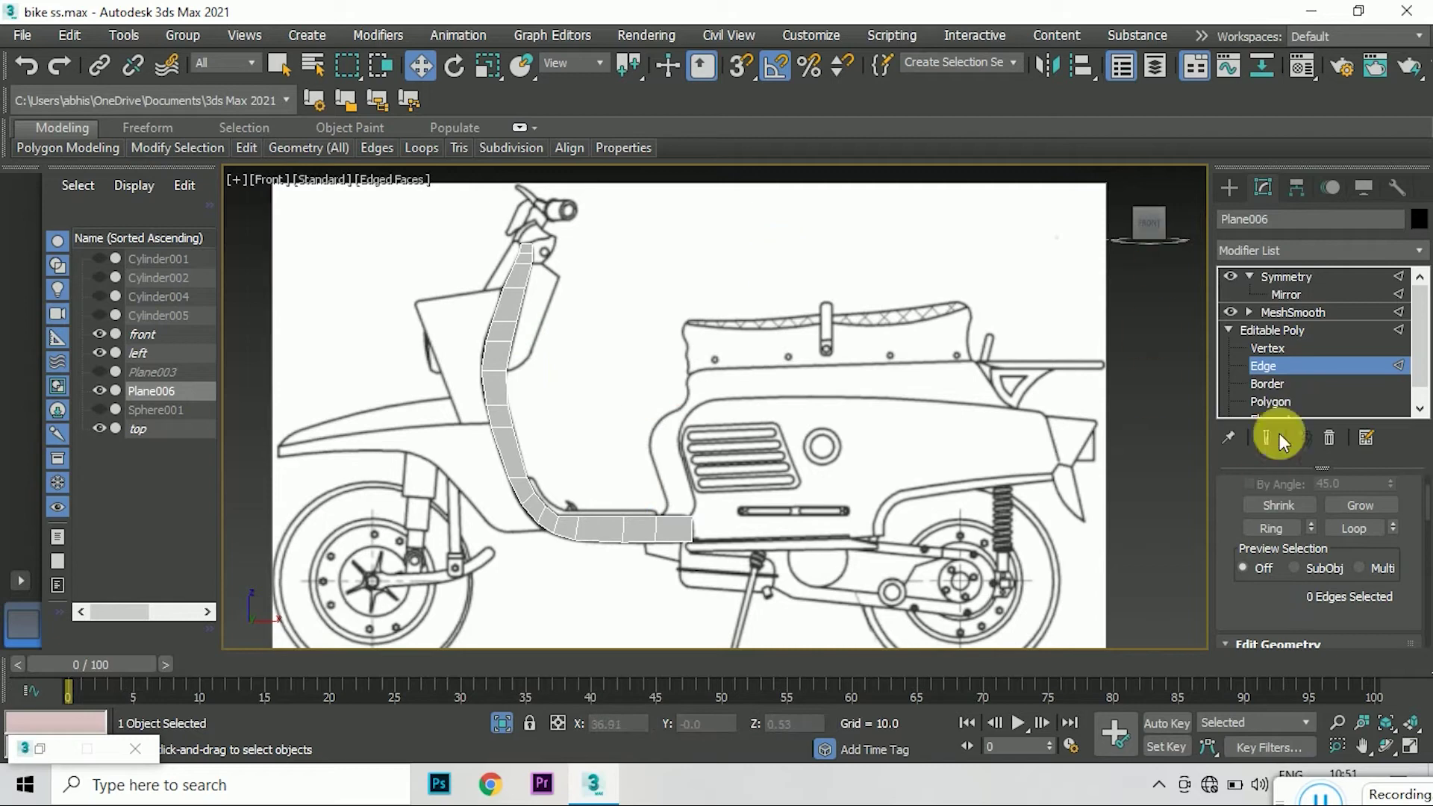
double_click(601, 528)
scroll(1355, 554, down, 3)
click(1355, 554)
mouse_move(672, 373)
alt+middle_down()
mouse_move(715, 408)
mouse_move(1115, 242)
alt+middle_up()
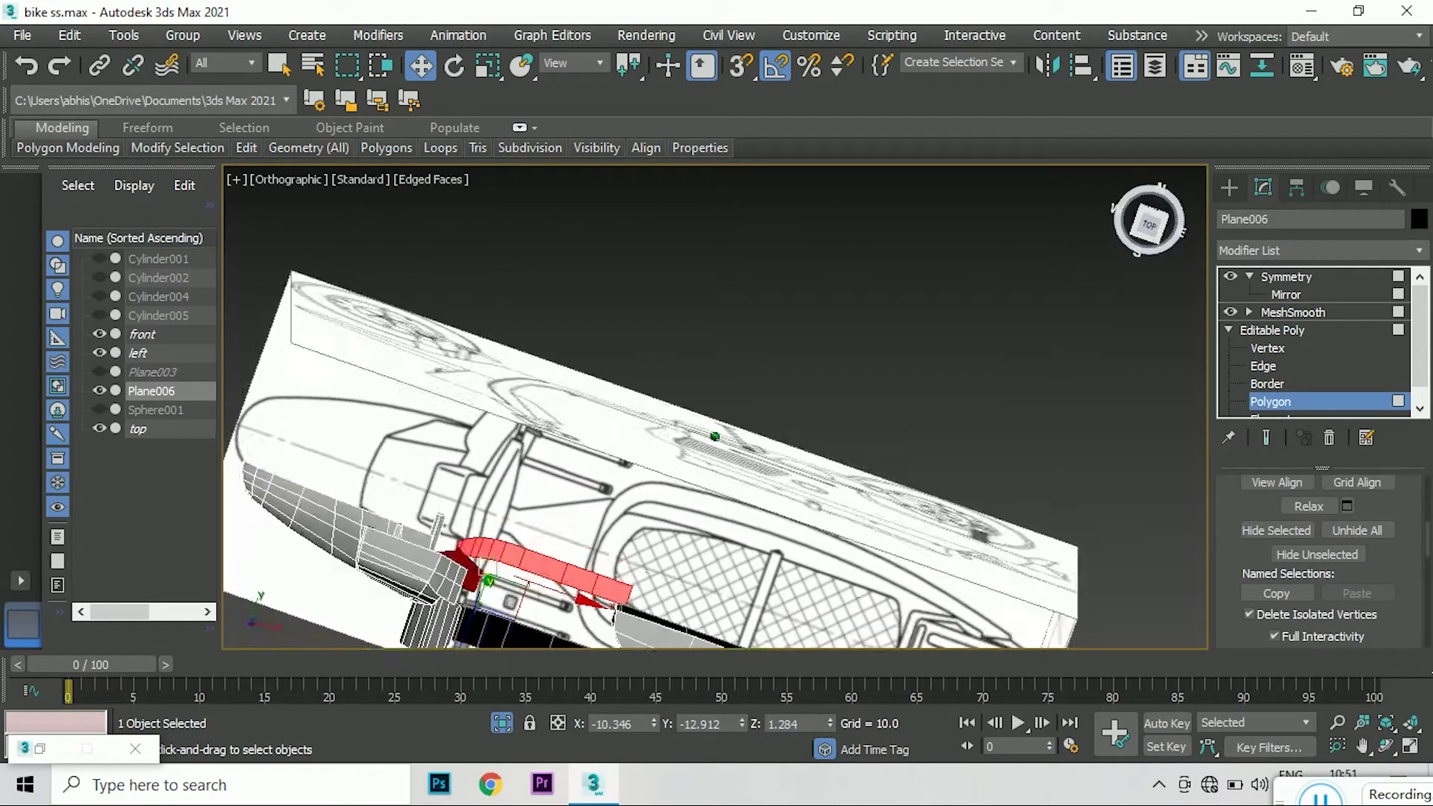
- Inspect the strip from Top, Left and Front views, then turn off Show End Result at Edge level
click(1150, 222)
scroll(679, 551, up, 3)
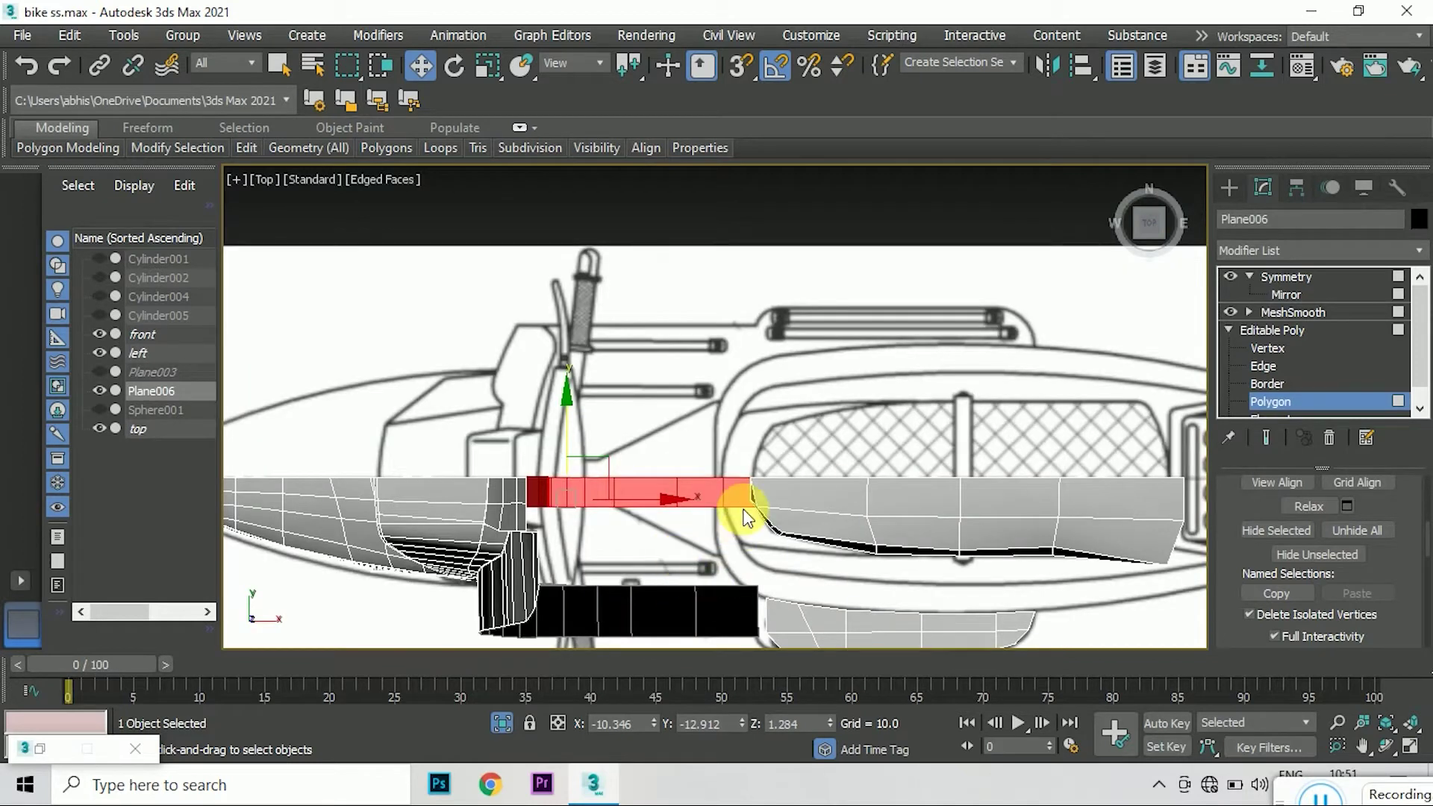
key(l)
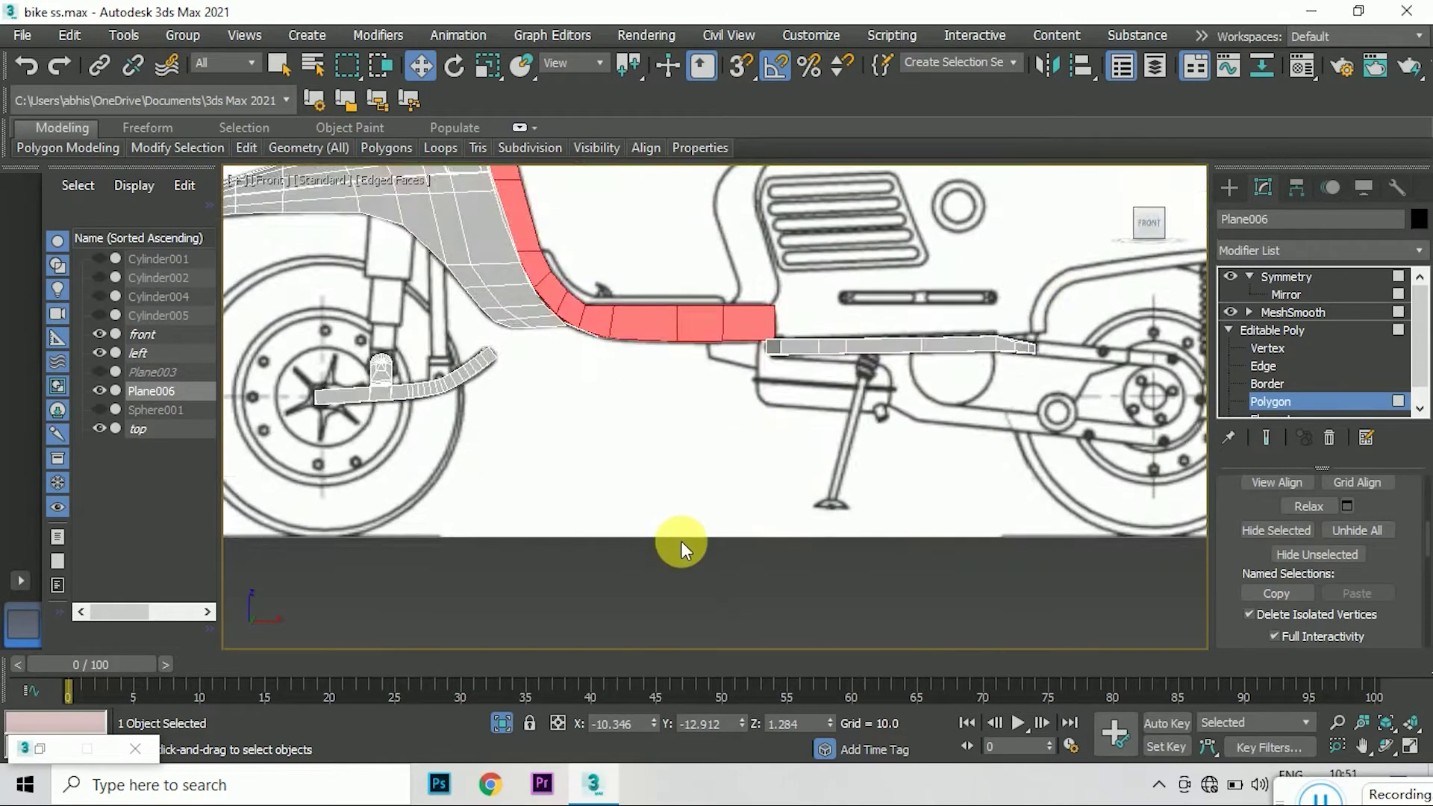
alt+middle_drag(682, 550, 720, 411)
key(f)
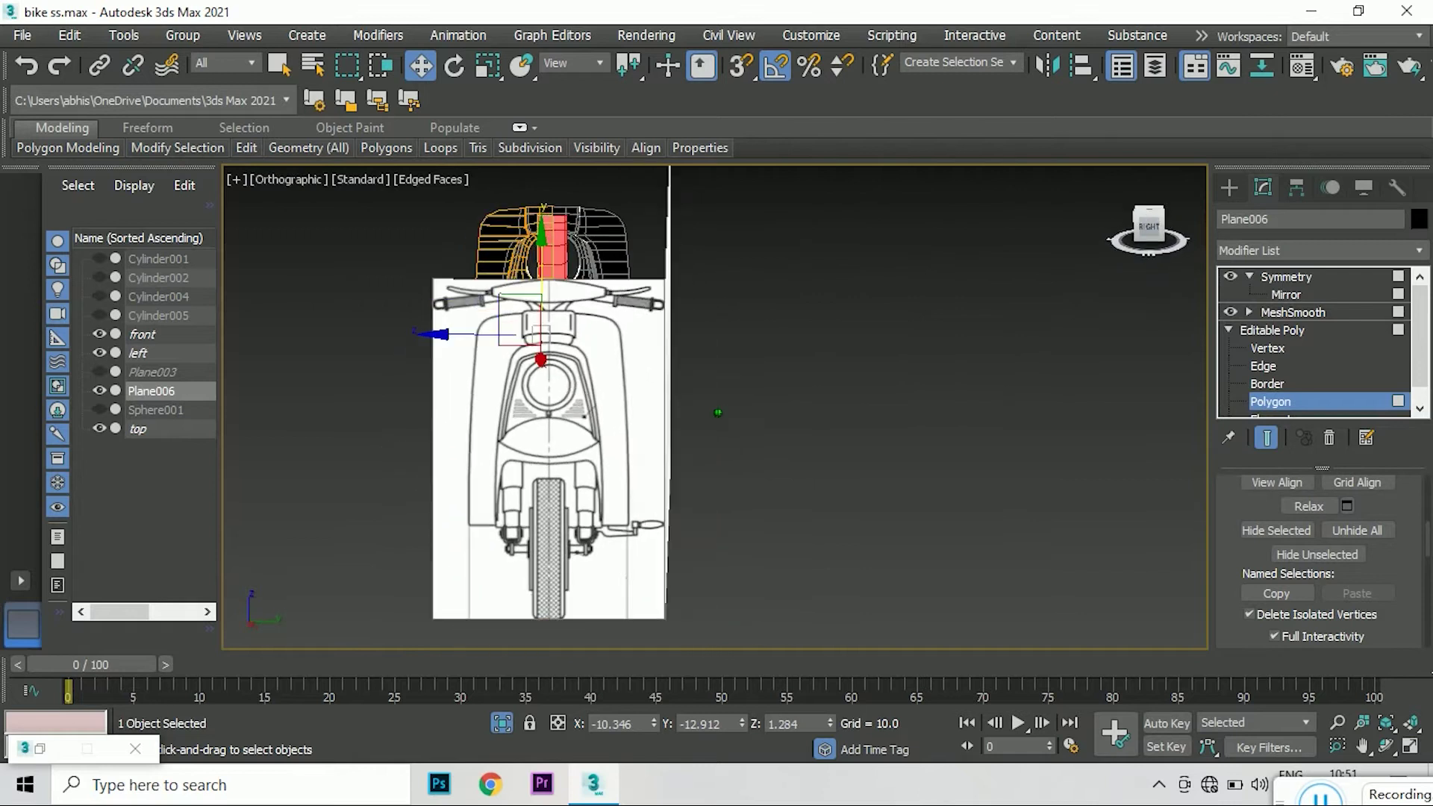
alt+middle_drag(630, 260, 561, 258)
scroll(560, 258, up, 3)
click(1267, 438)
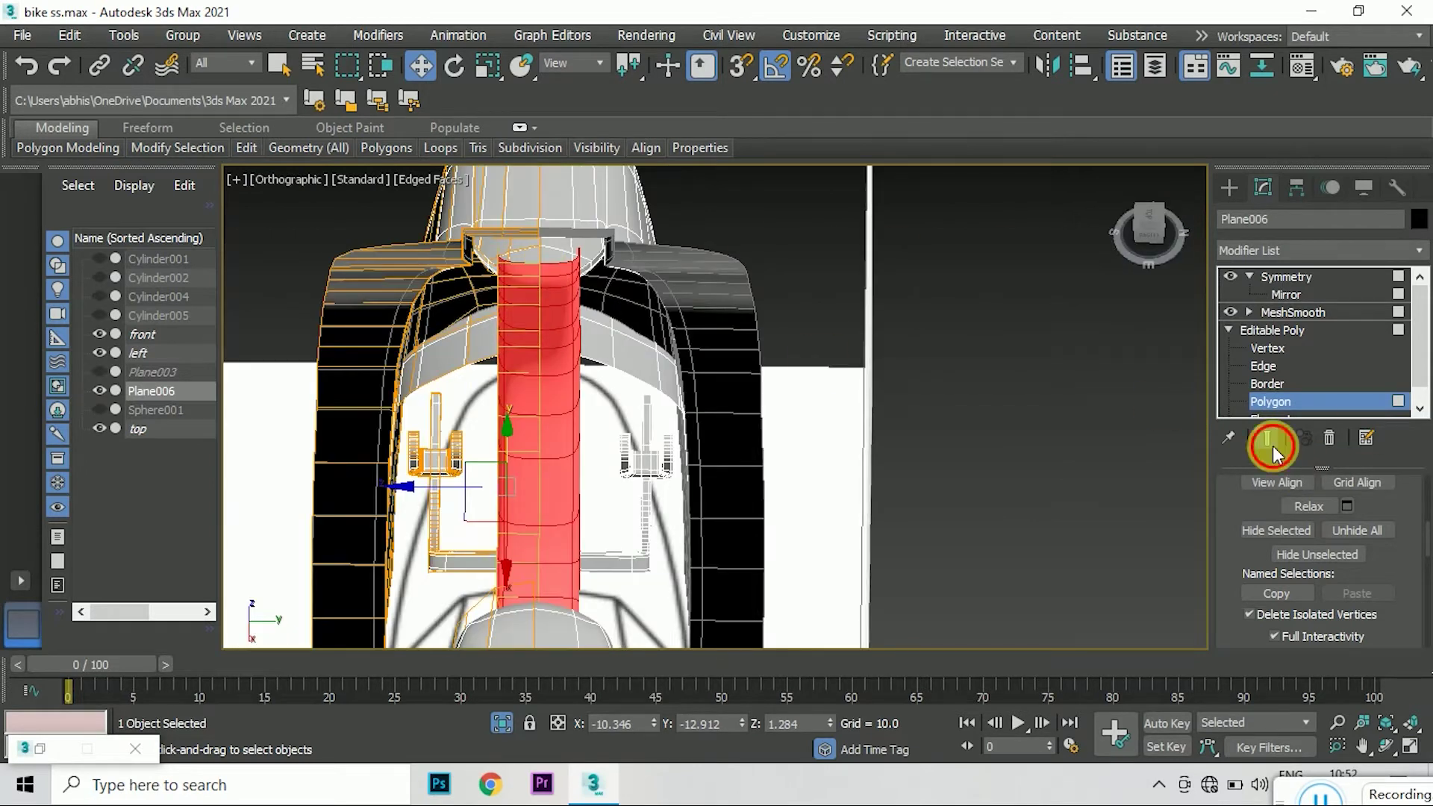
scroll(598, 384, up, 3)
click(1276, 366)
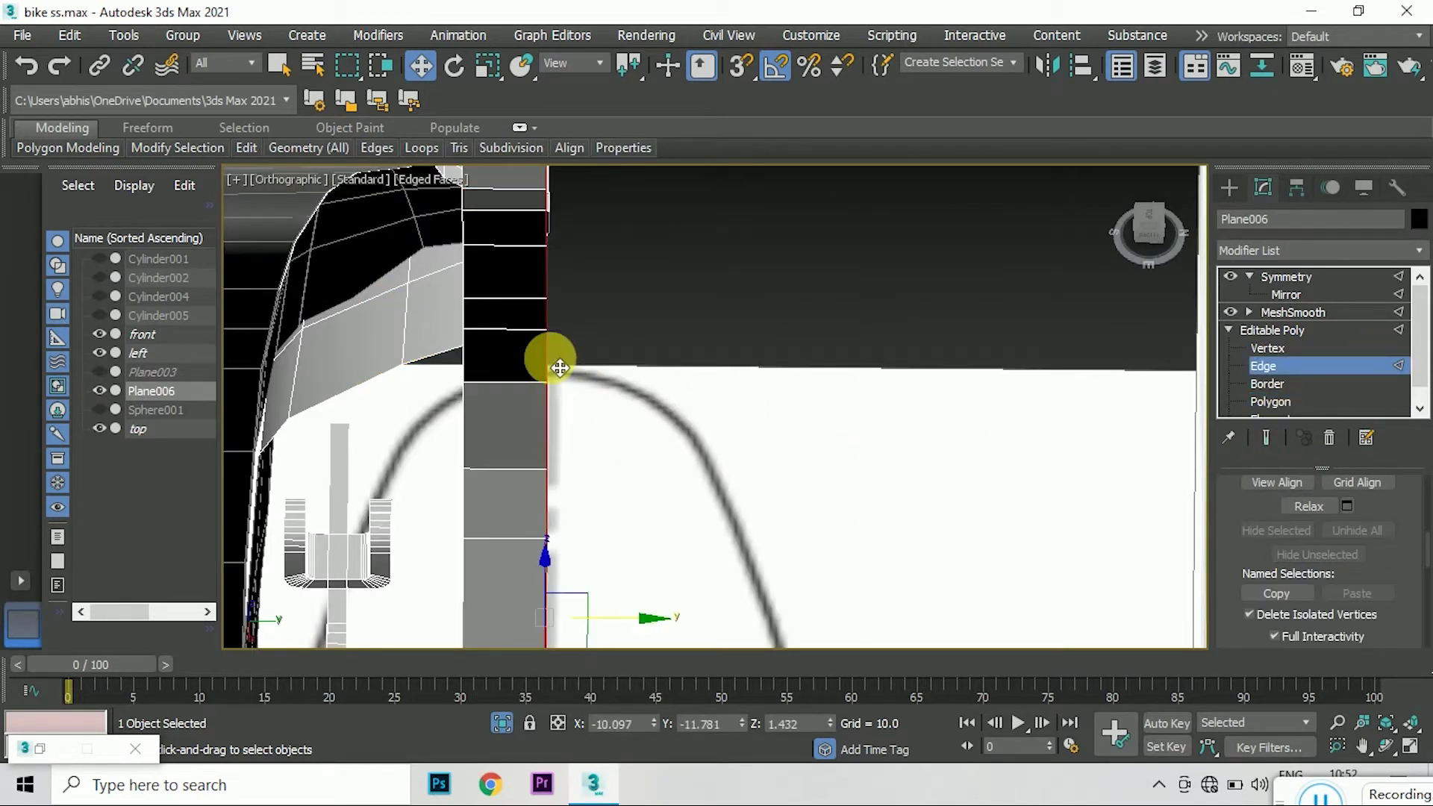
- In Front view, slide the strip's vertical centre edge left to match the blueprint
click(1267, 440)
scroll(579, 601, up, 3)
drag(591, 576, 590, 575)
click(489, 63)
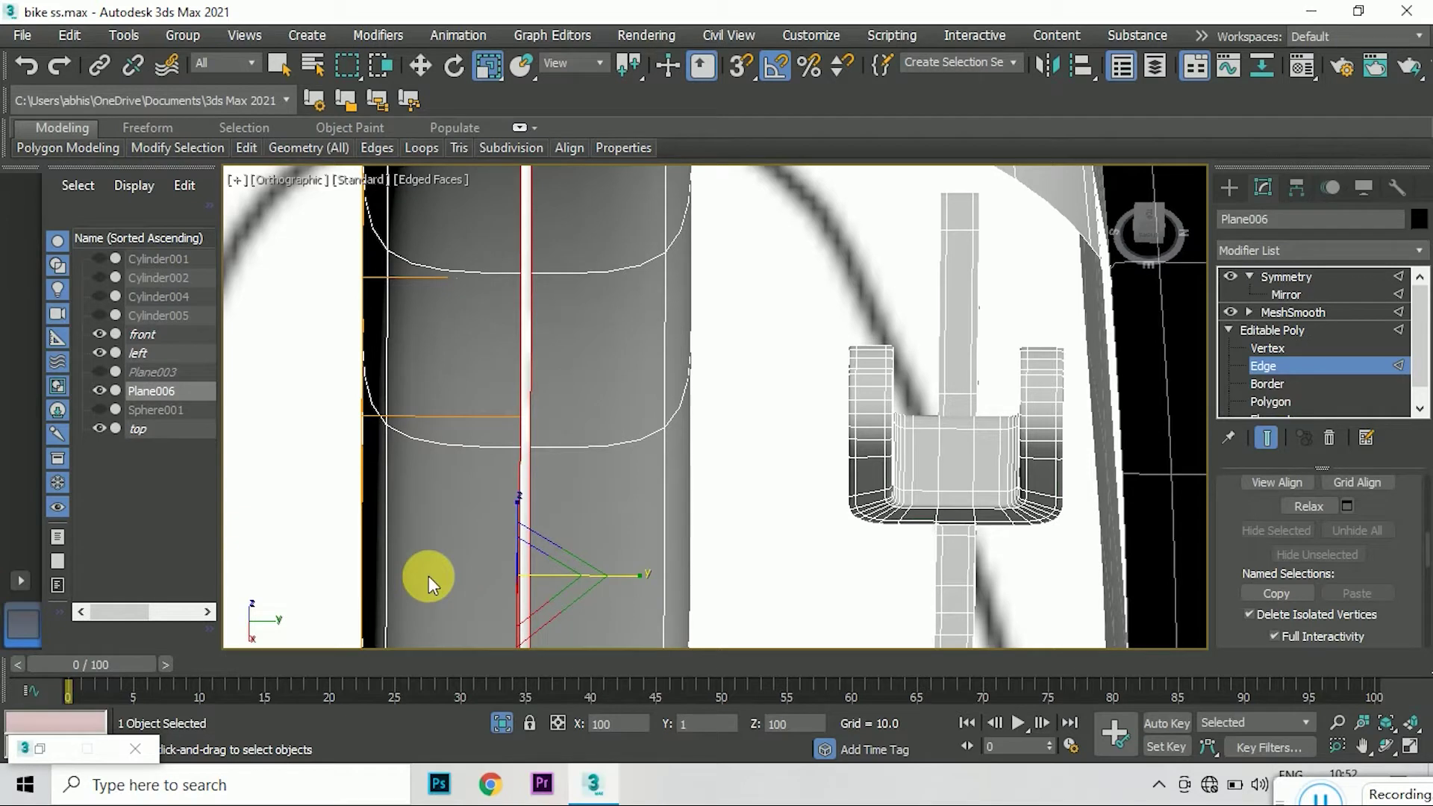
key(w)
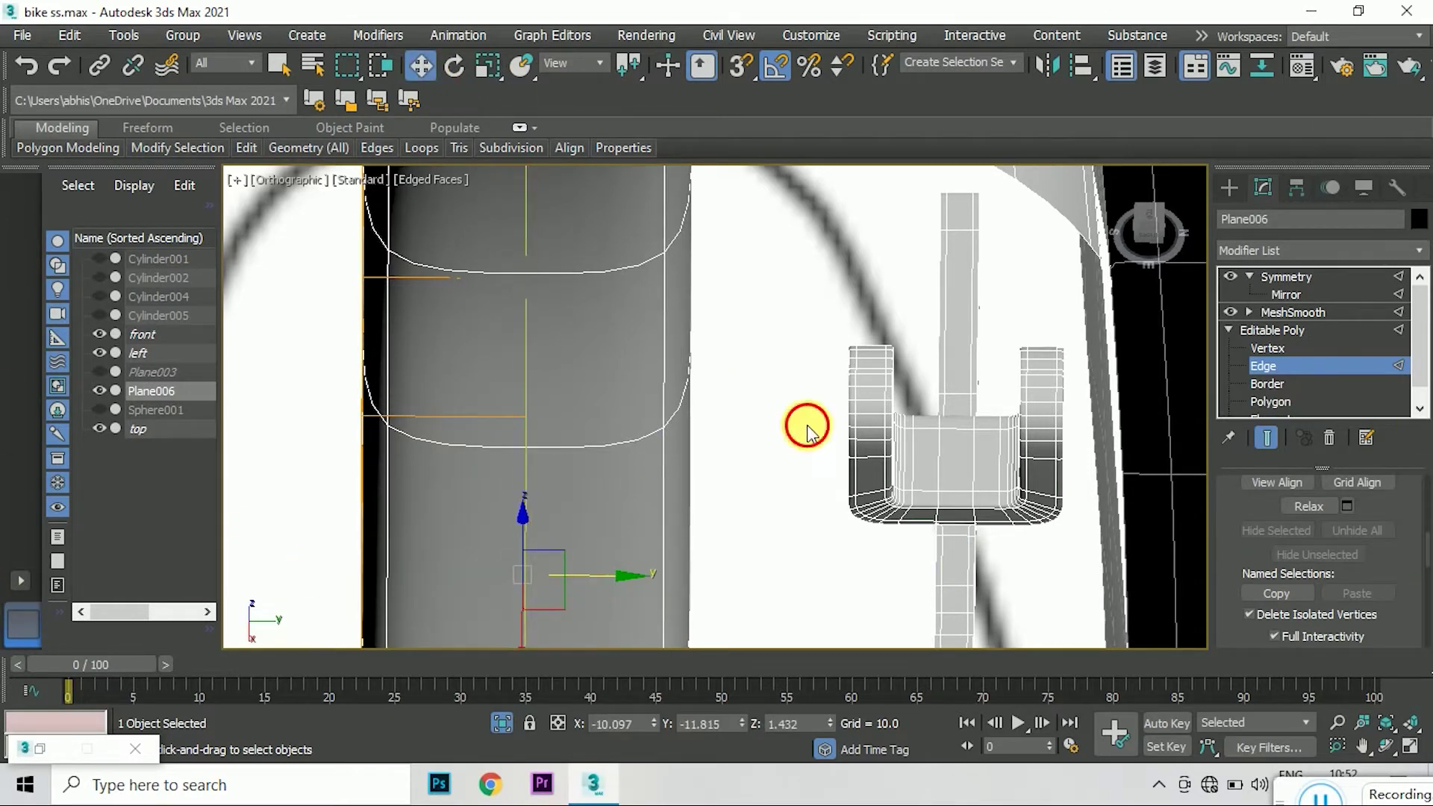
scroll(792, 411, down, 5)
mouse_move(802, 332)
alt+middle_down()
mouse_move(747, 388)
mouse_move(776, 418)
alt+middle_up()
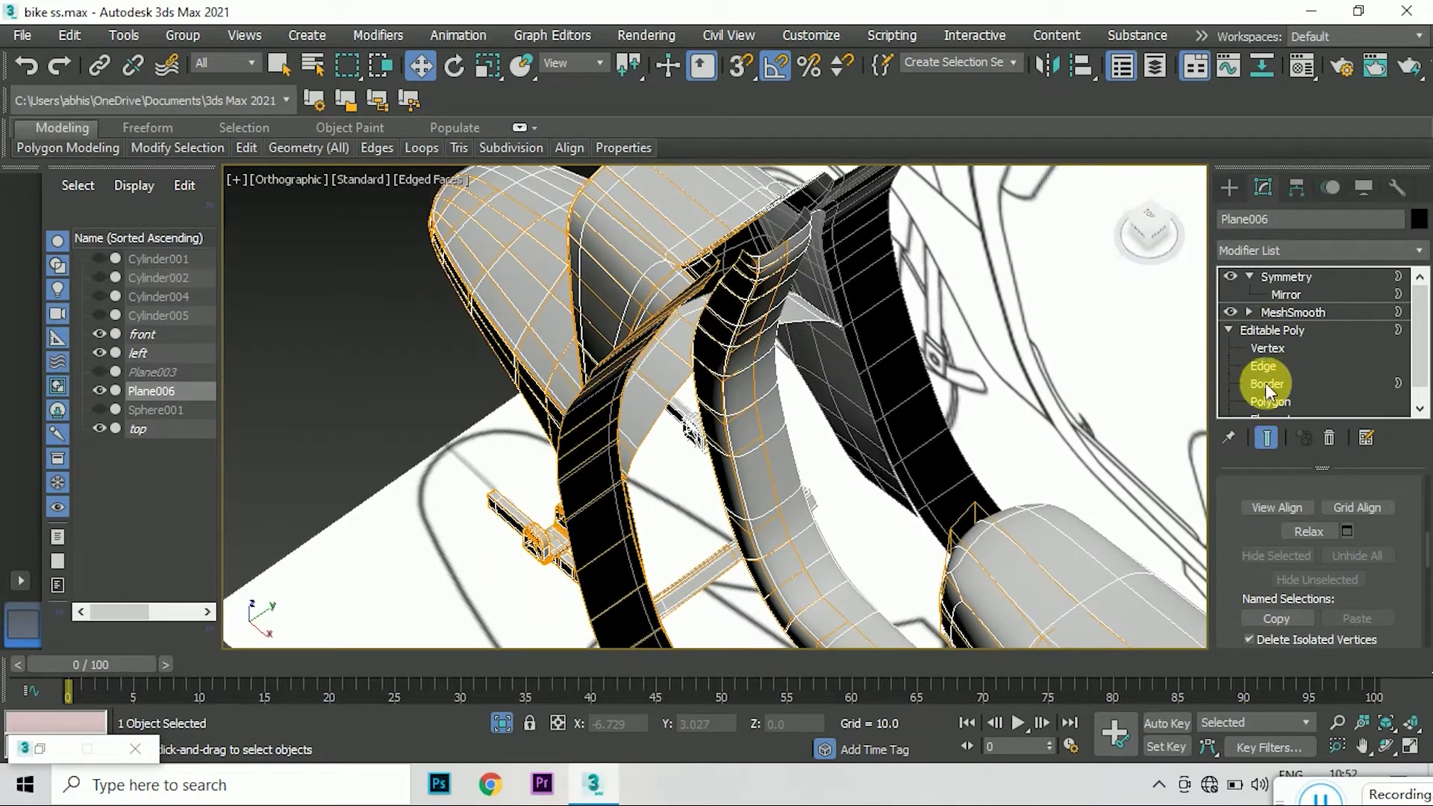
click(1267, 348)
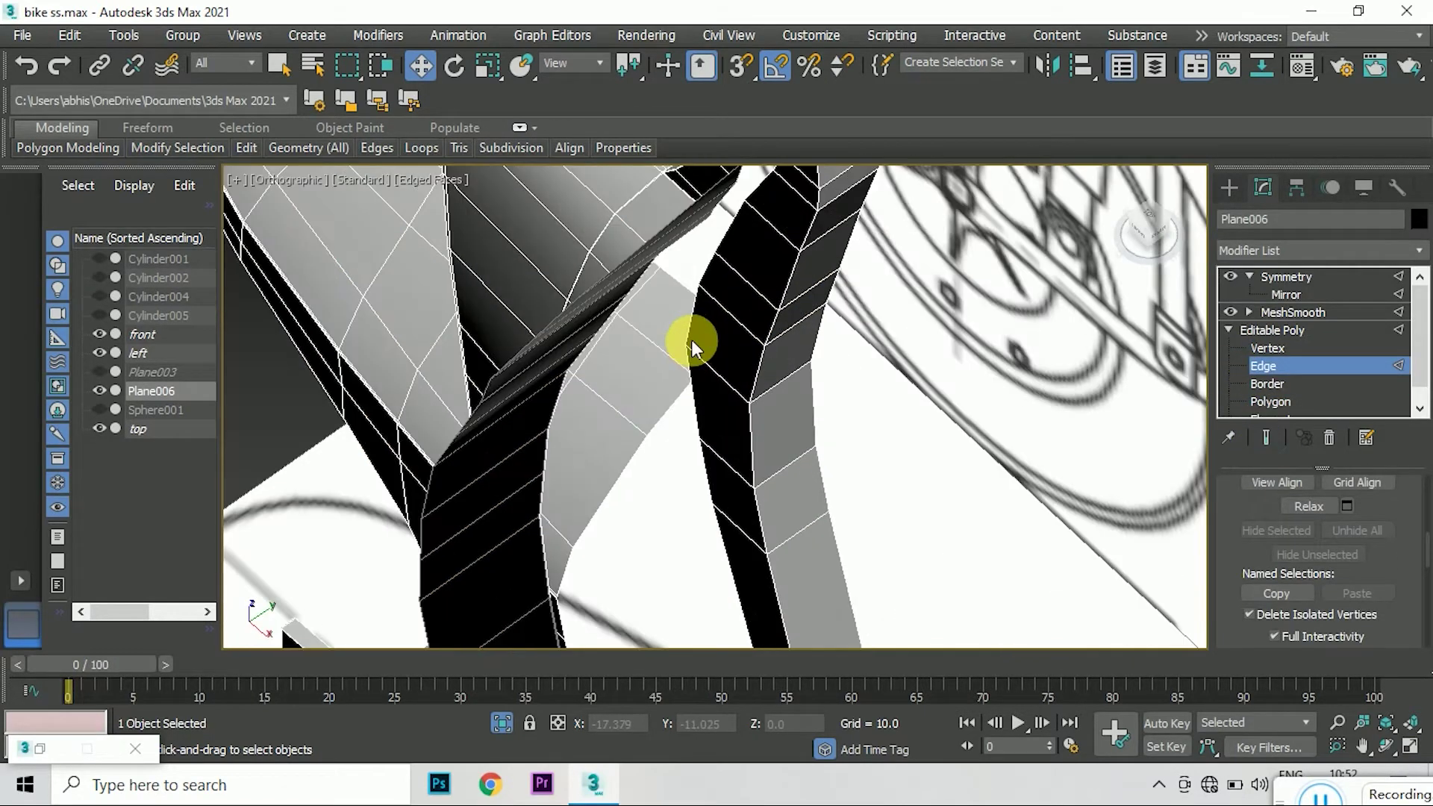
alt+middle_drag(688, 336, 682, 310)
click(1154, 220)
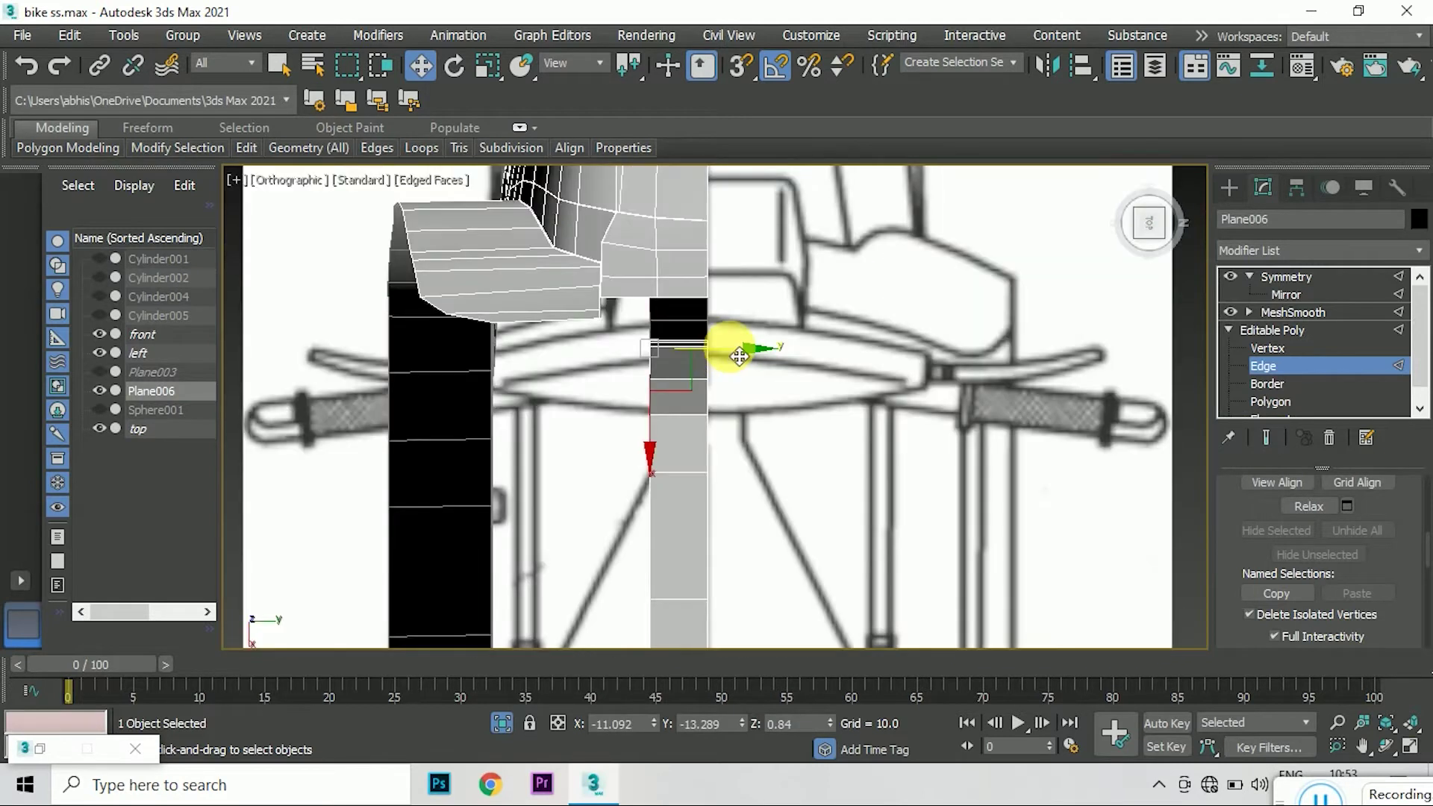
drag(503, 364, 483, 371)
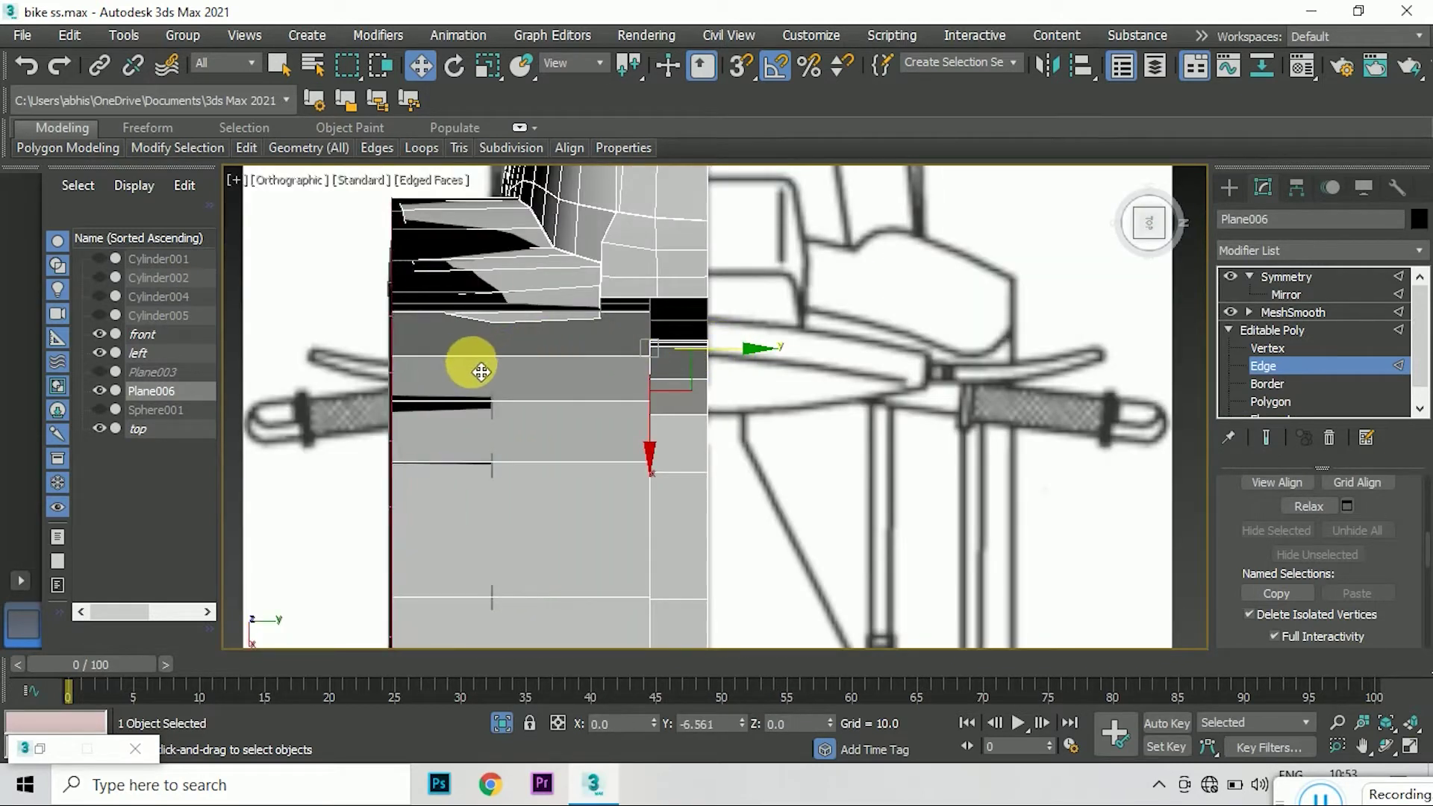
- Connect the selected edges with a new loop pinched at 9
drag(1150, 230, 827, 234)
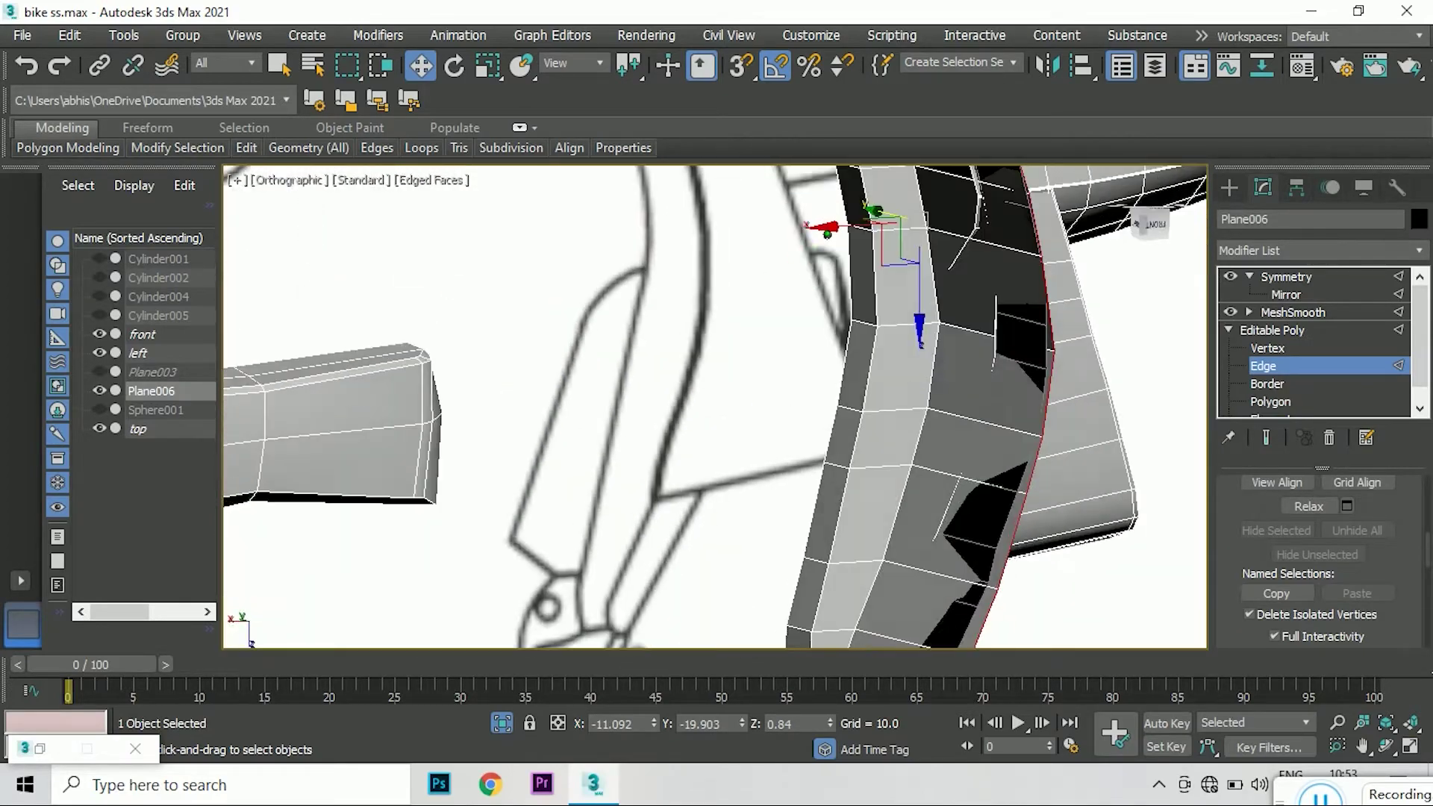
drag(827, 234, 1236, 319)
drag(1150, 217, 749, 385)
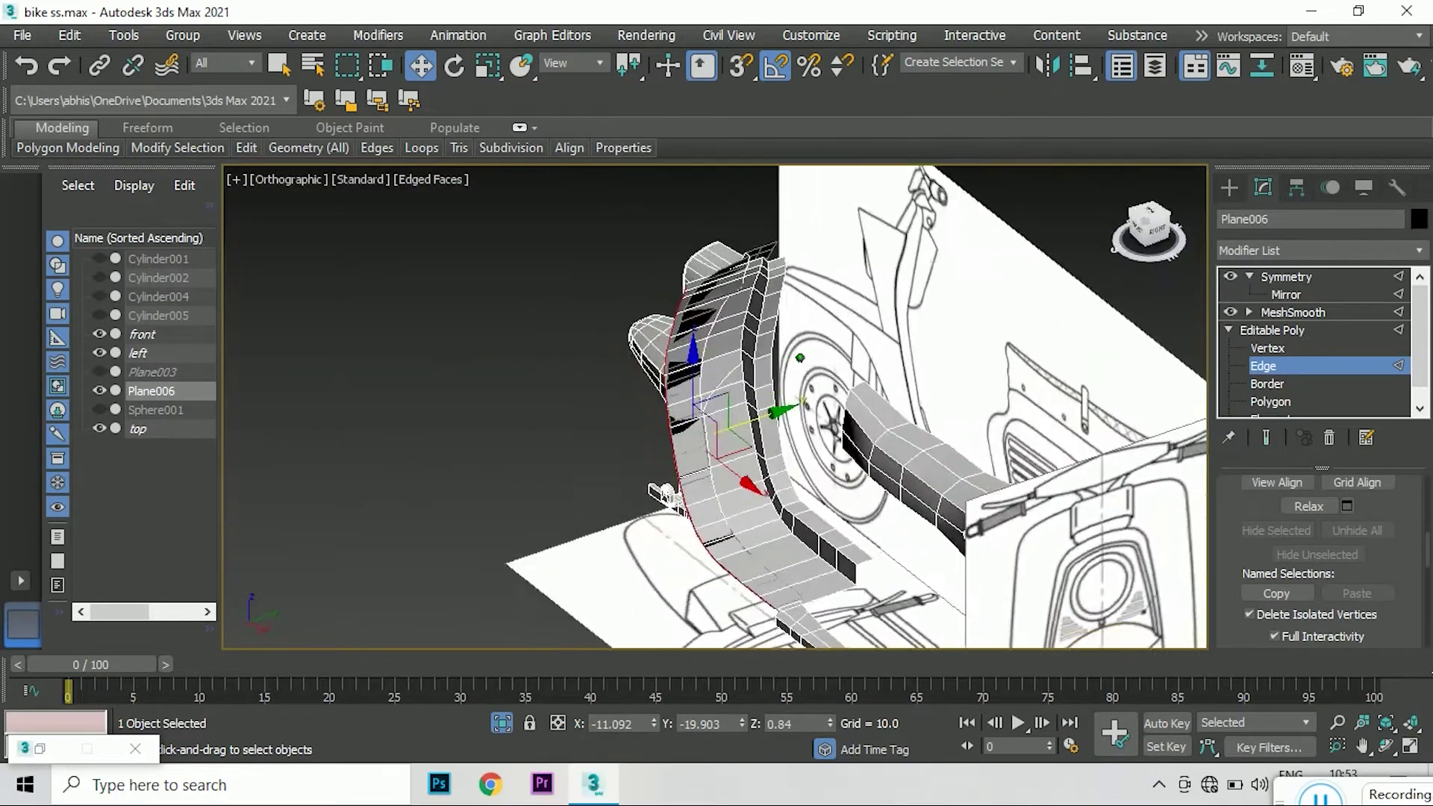
click(1267, 439)
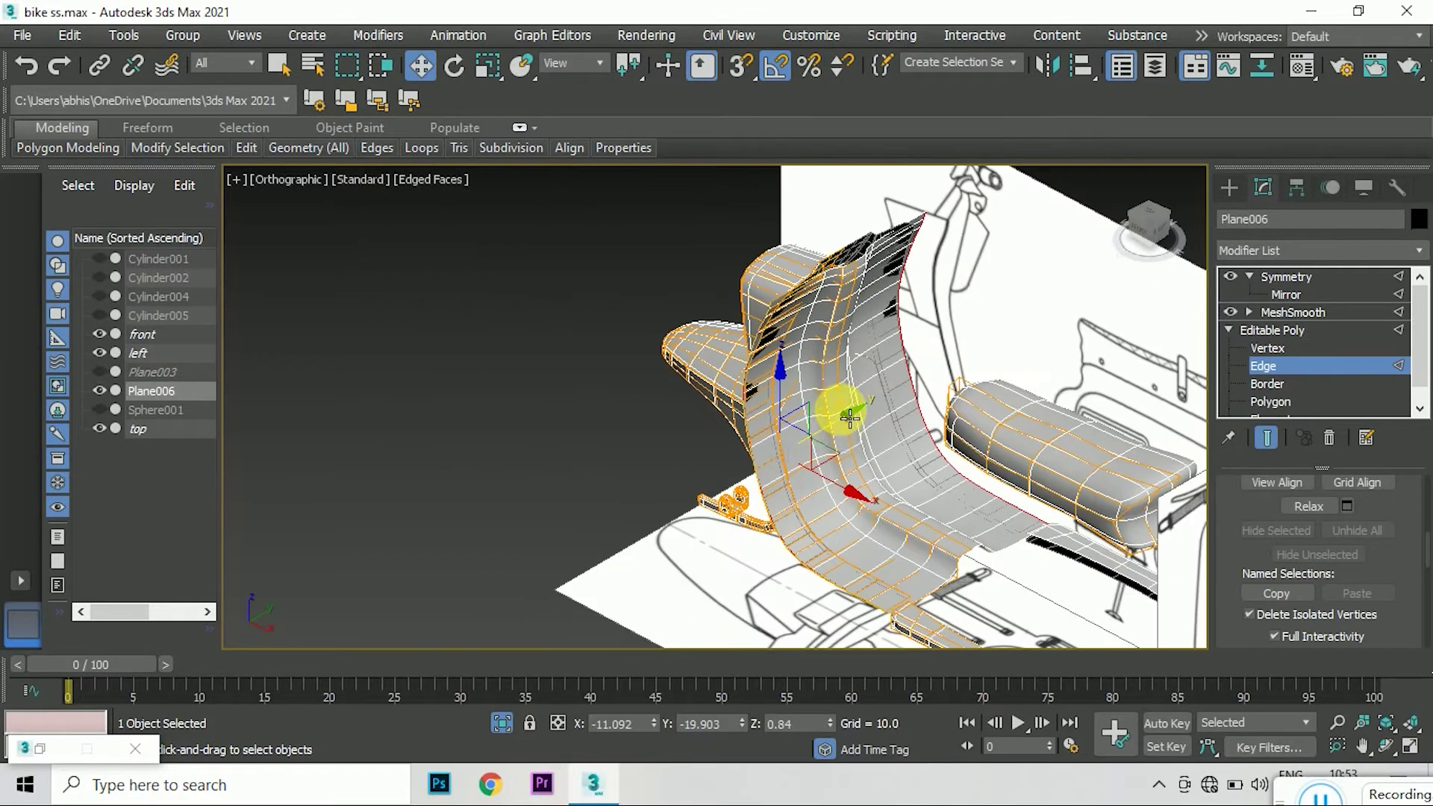
click(1267, 438)
scroll(755, 358, up, 10)
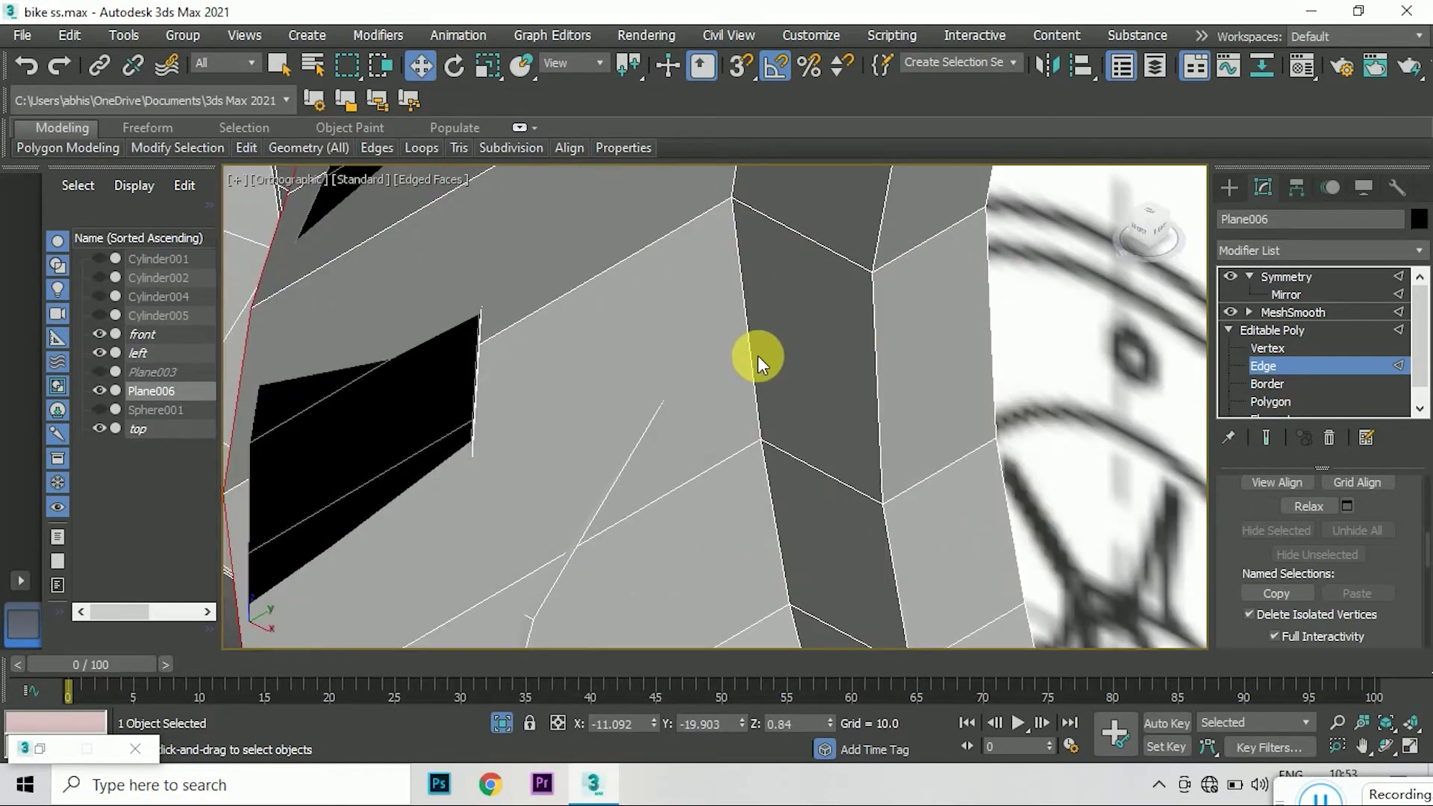
scroll(1278, 601, up, 5)
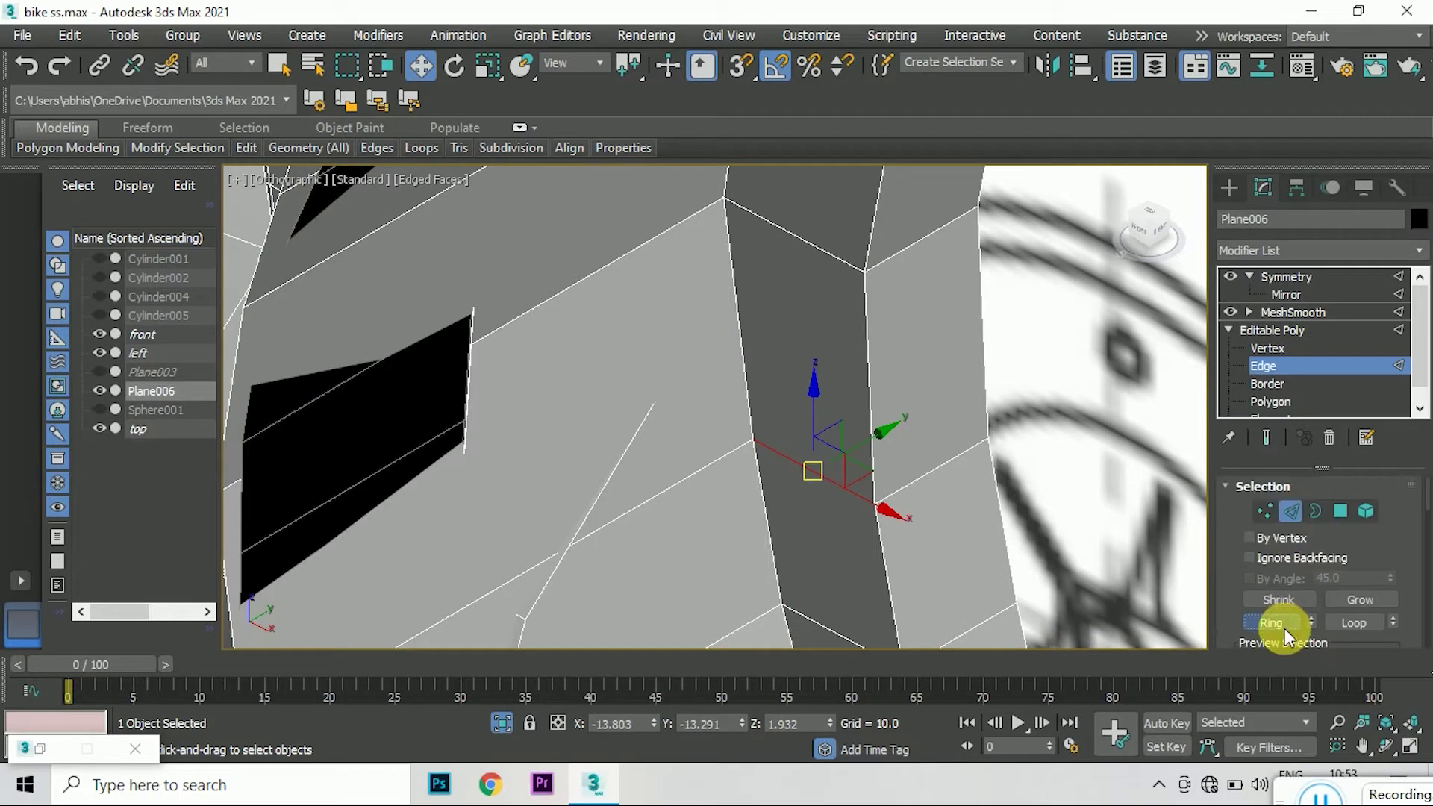
right_click(849, 490)
click(637, 544)
click(758, 448)
text(98)
click(724, 510)
- Review the pinched loop with the smoothed result, edged faces hidden
mouse_move(724, 510)
alt+middle_down()
mouse_move(742, 288)
mouse_move(769, 240)
mouse_move(620, 383)
alt+middle_up()
scroll(620, 383, up, 4)
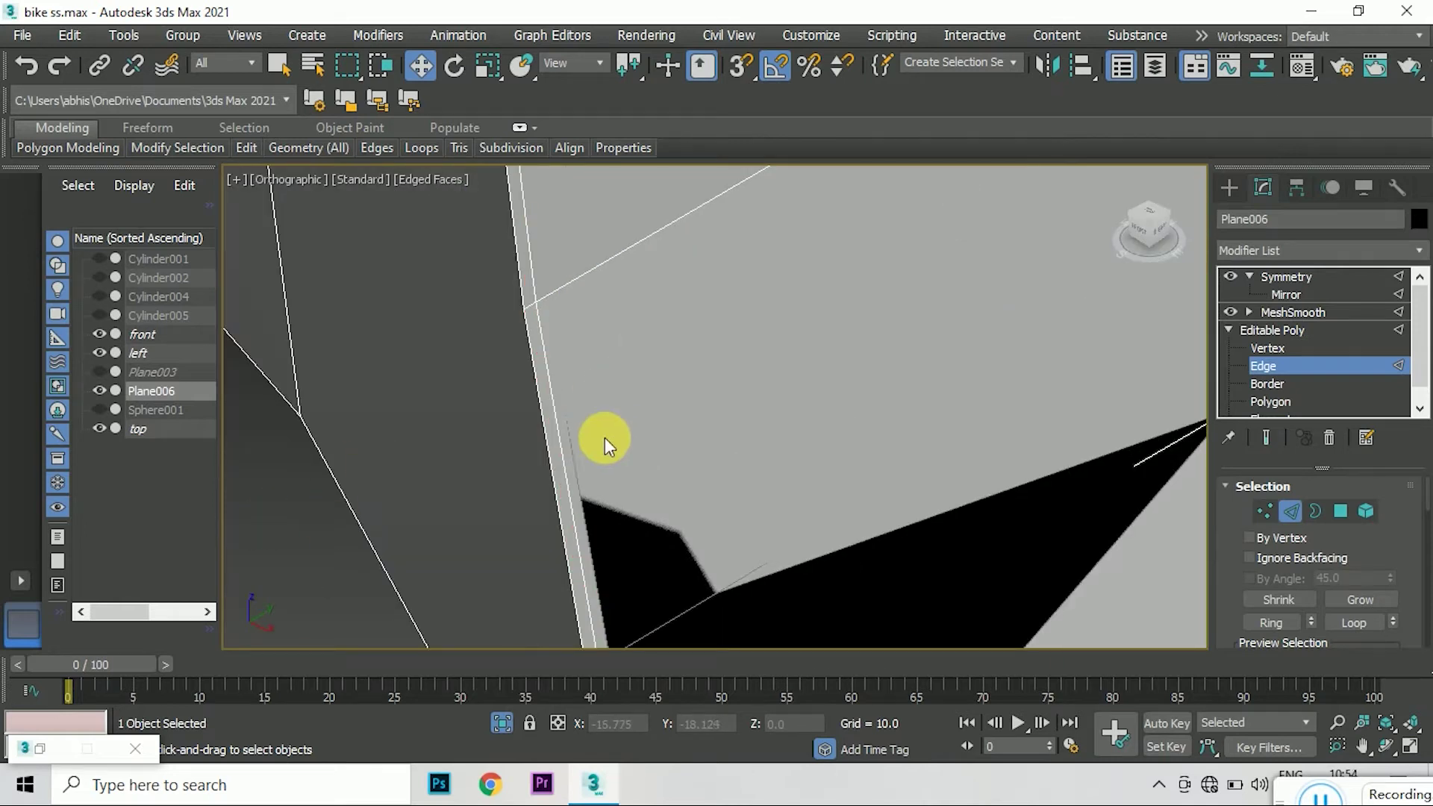
scroll(575, 464, down, 5)
scroll(599, 369, down, 2)
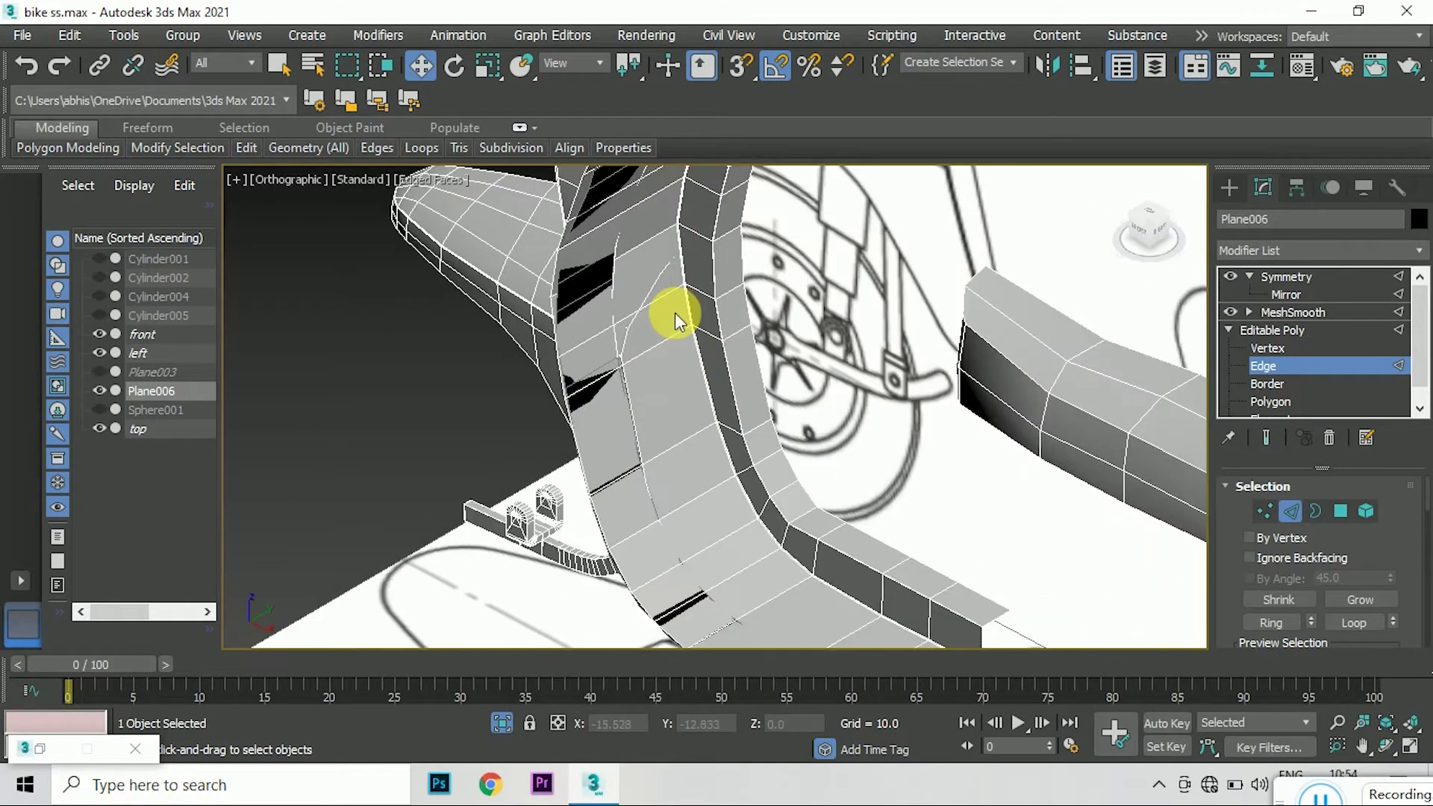
scroll(673, 310, down, 3)
click(1267, 437)
scroll(886, 413, down, 3)
click(1023, 215)
key(F4)
click(1146, 234)
alt+middle_drag(694, 359, 693, 359)
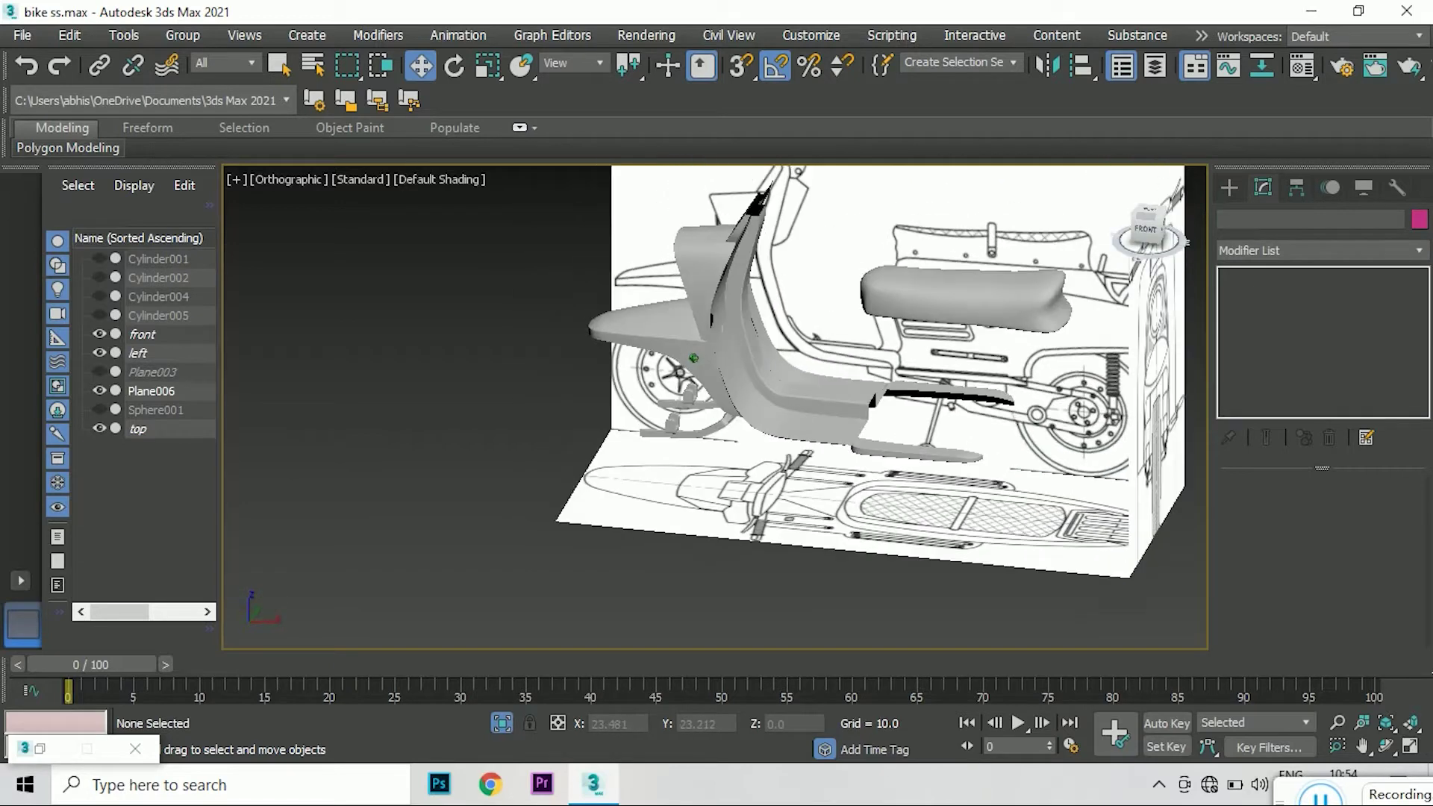
- Select the body mesh and its edge loop along the fender curve, showing the cage
click(1146, 228)
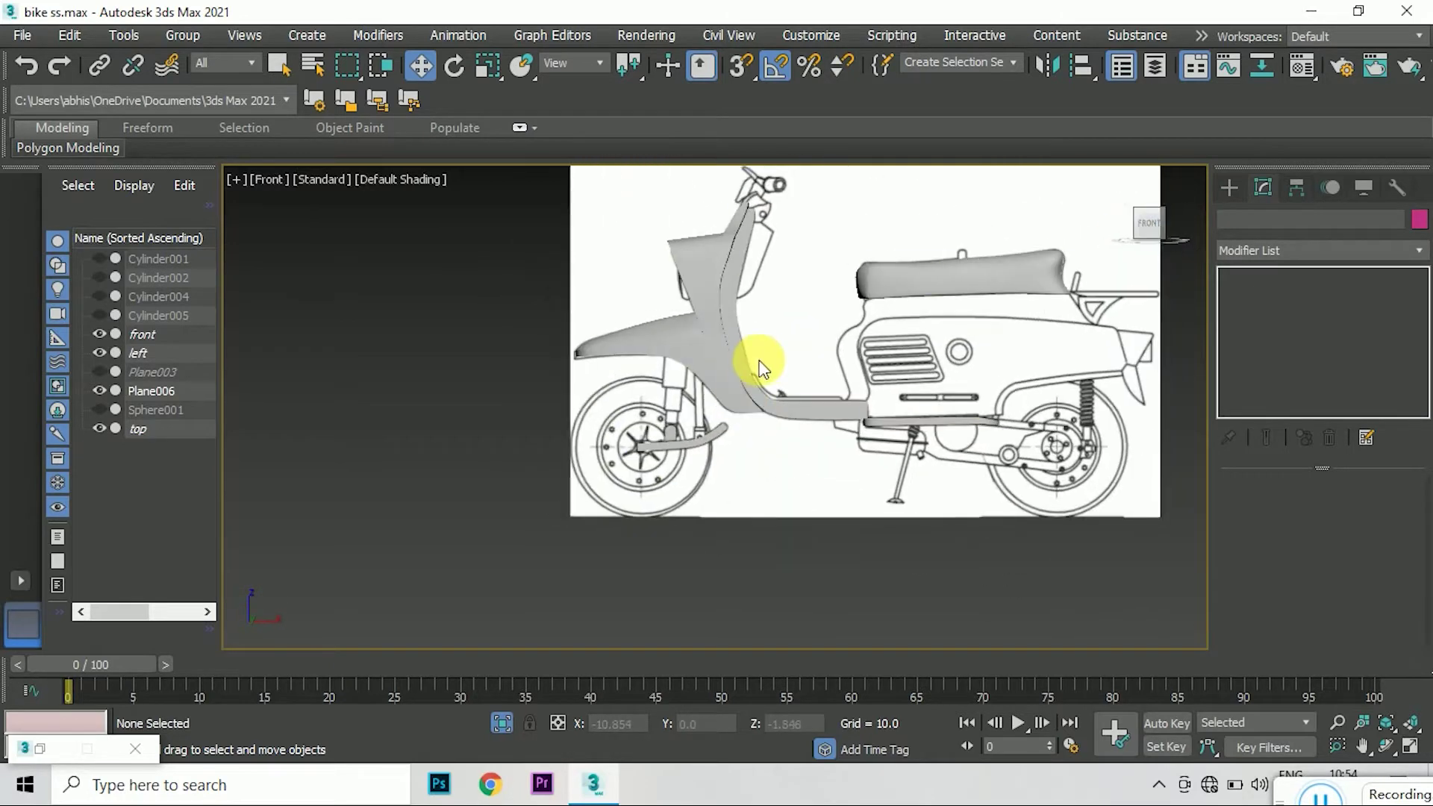
alt+middle_drag(1149, 263, 856, 312)
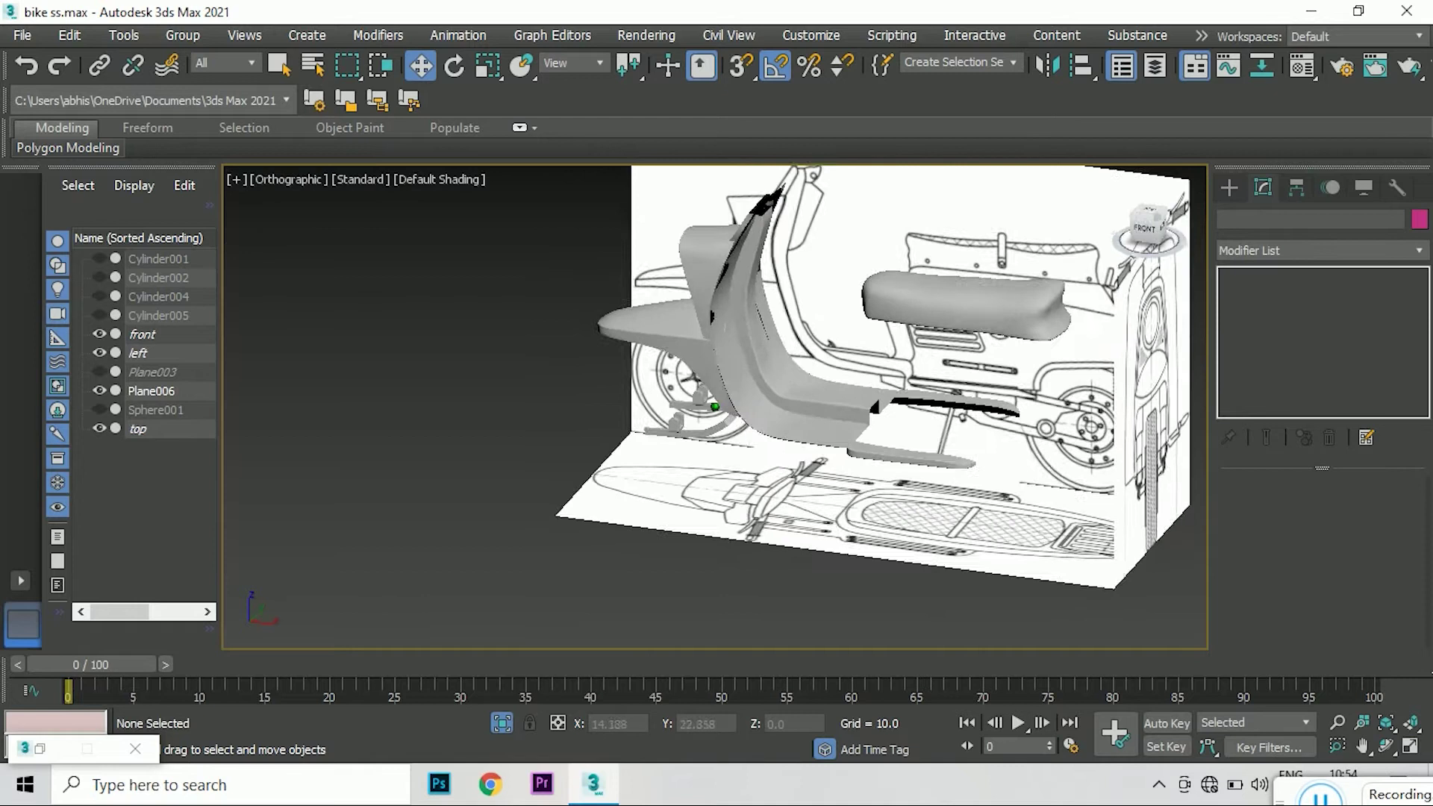
scroll(768, 432, up, 5)
click(768, 432)
click(1278, 349)
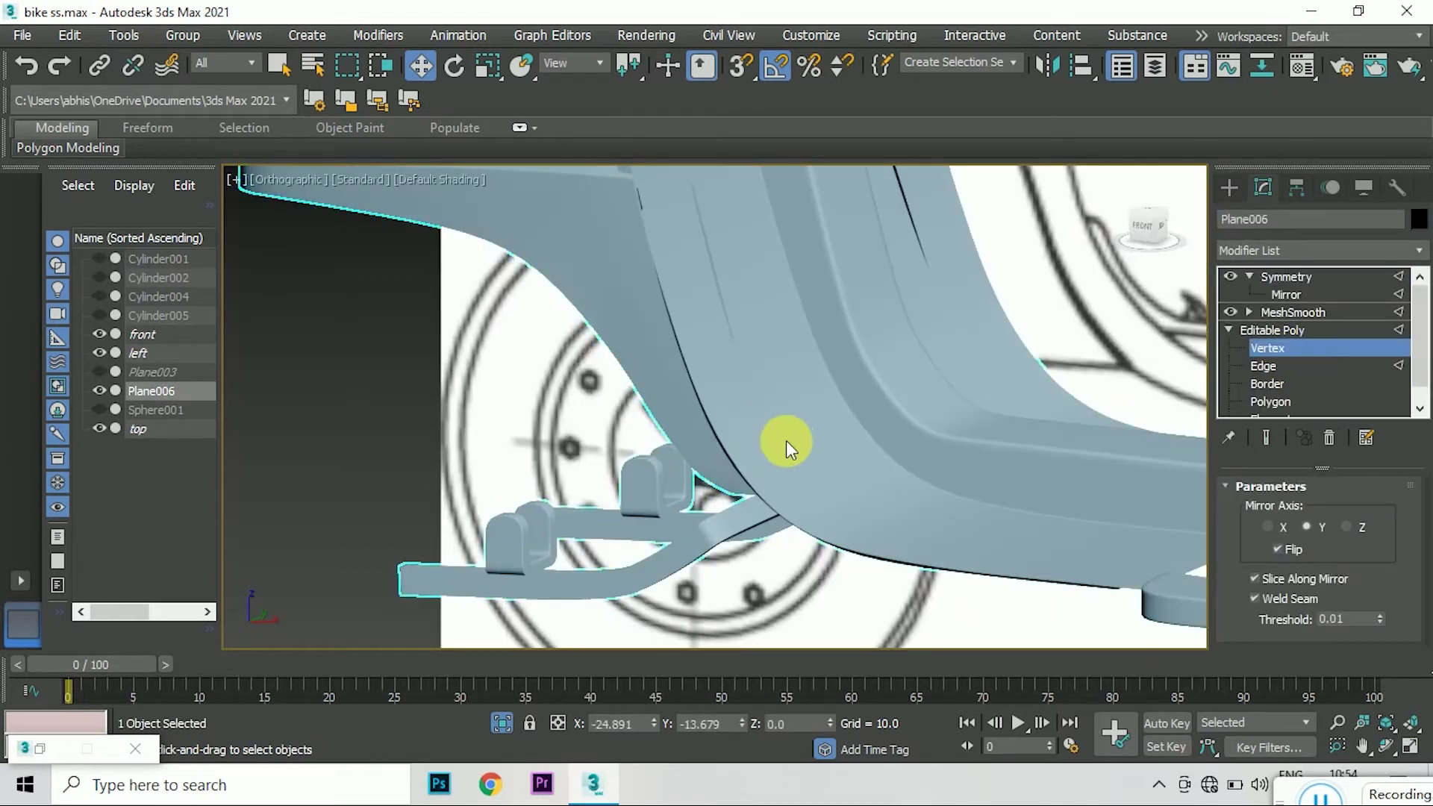
click(1267, 439)
scroll(855, 553, up, 5)
click(1283, 383)
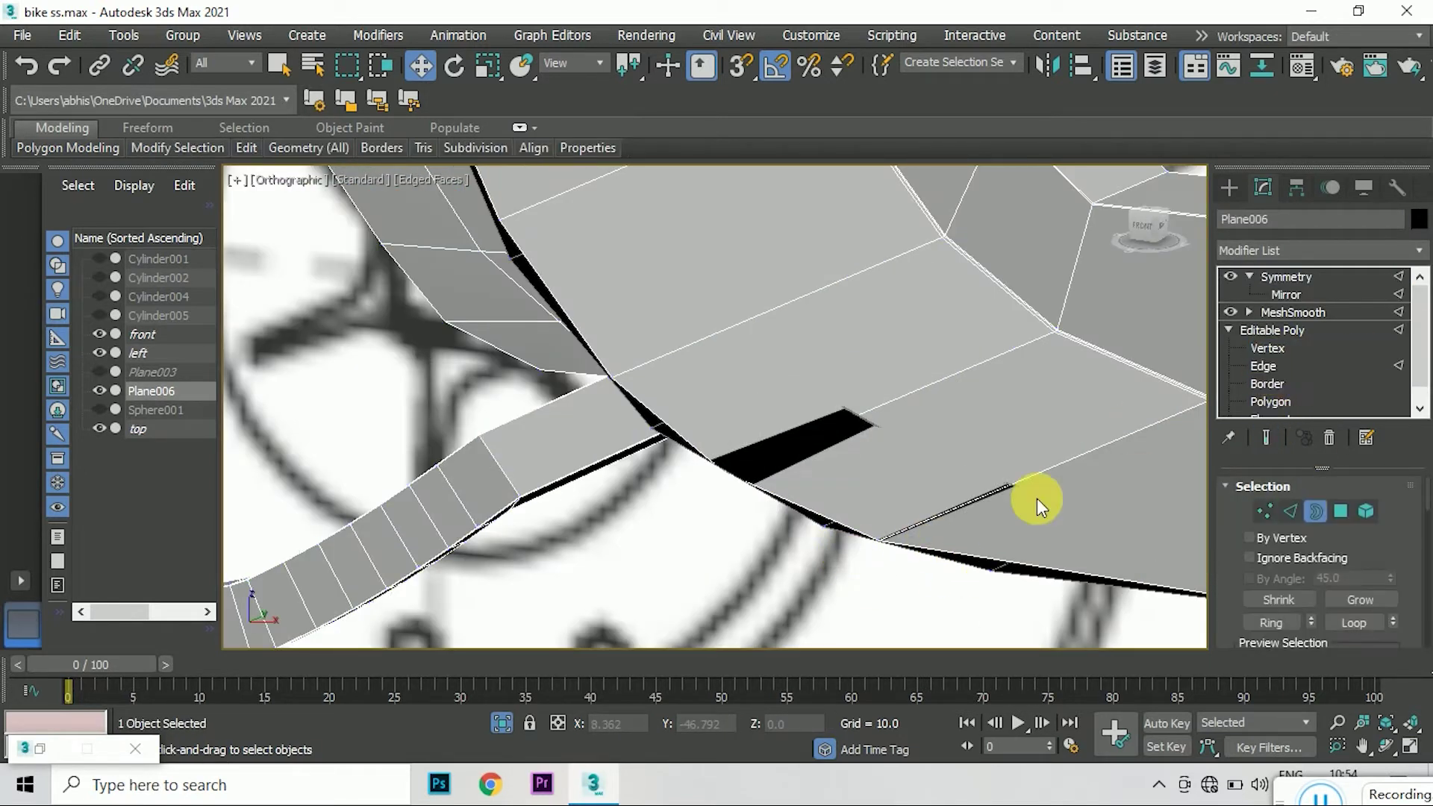
click(1291, 511)
double_click(971, 558)
scroll(857, 567, down, 5)
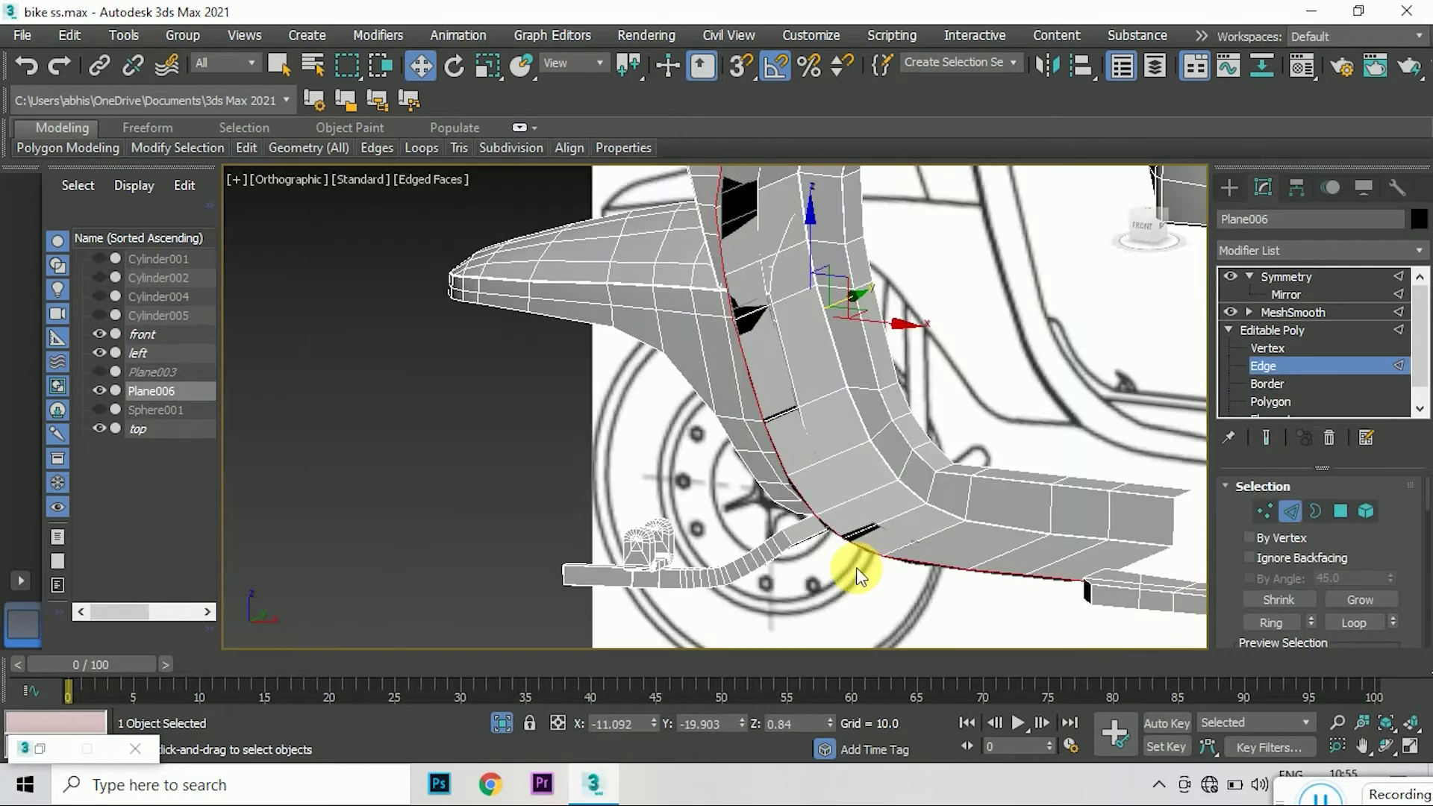
- In Front view, scale the fender edge loop inward along X to follow the tube
key(f)
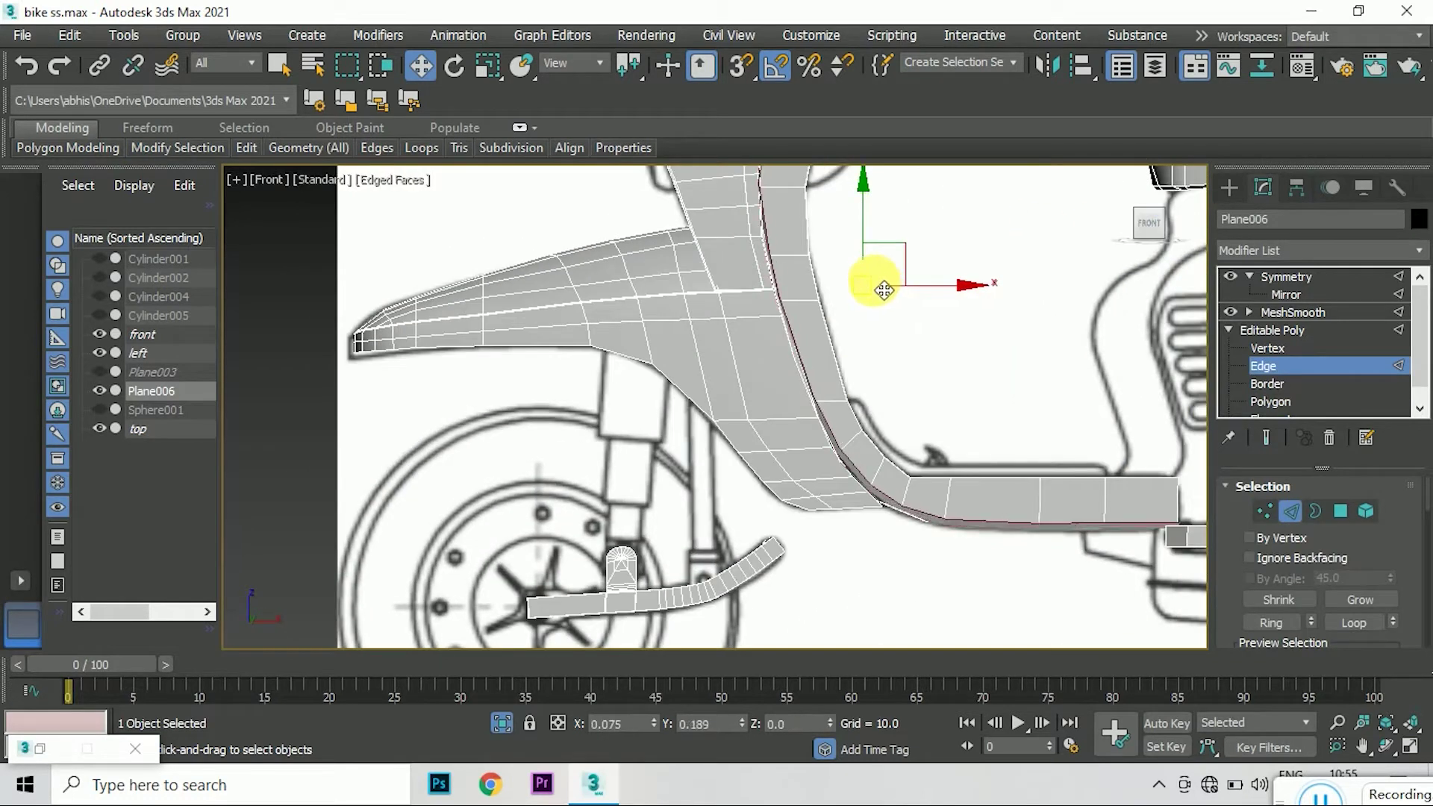
scroll(880, 293, down, 5)
key(r)
scroll(892, 334, up, 3)
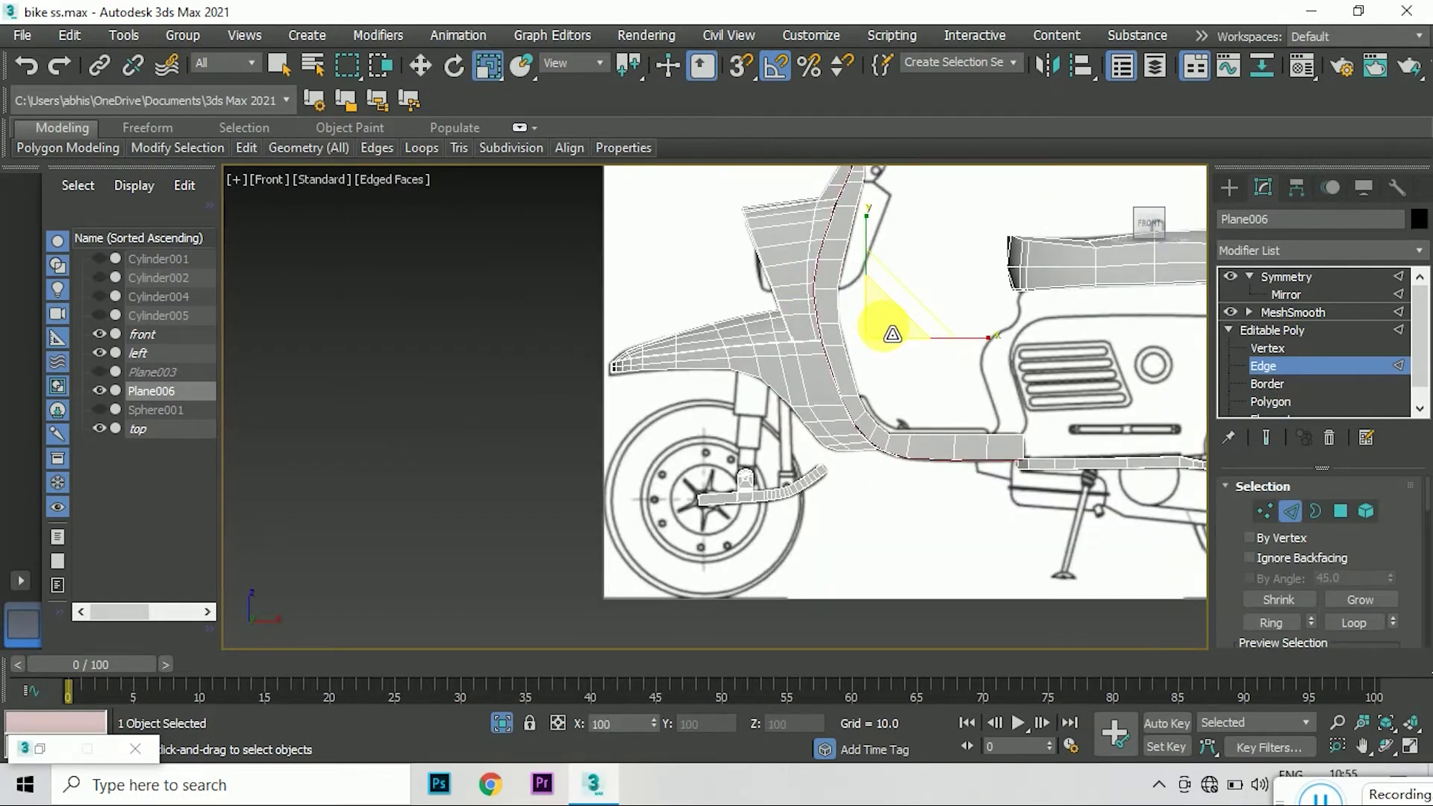
drag(887, 329, 843, 347)
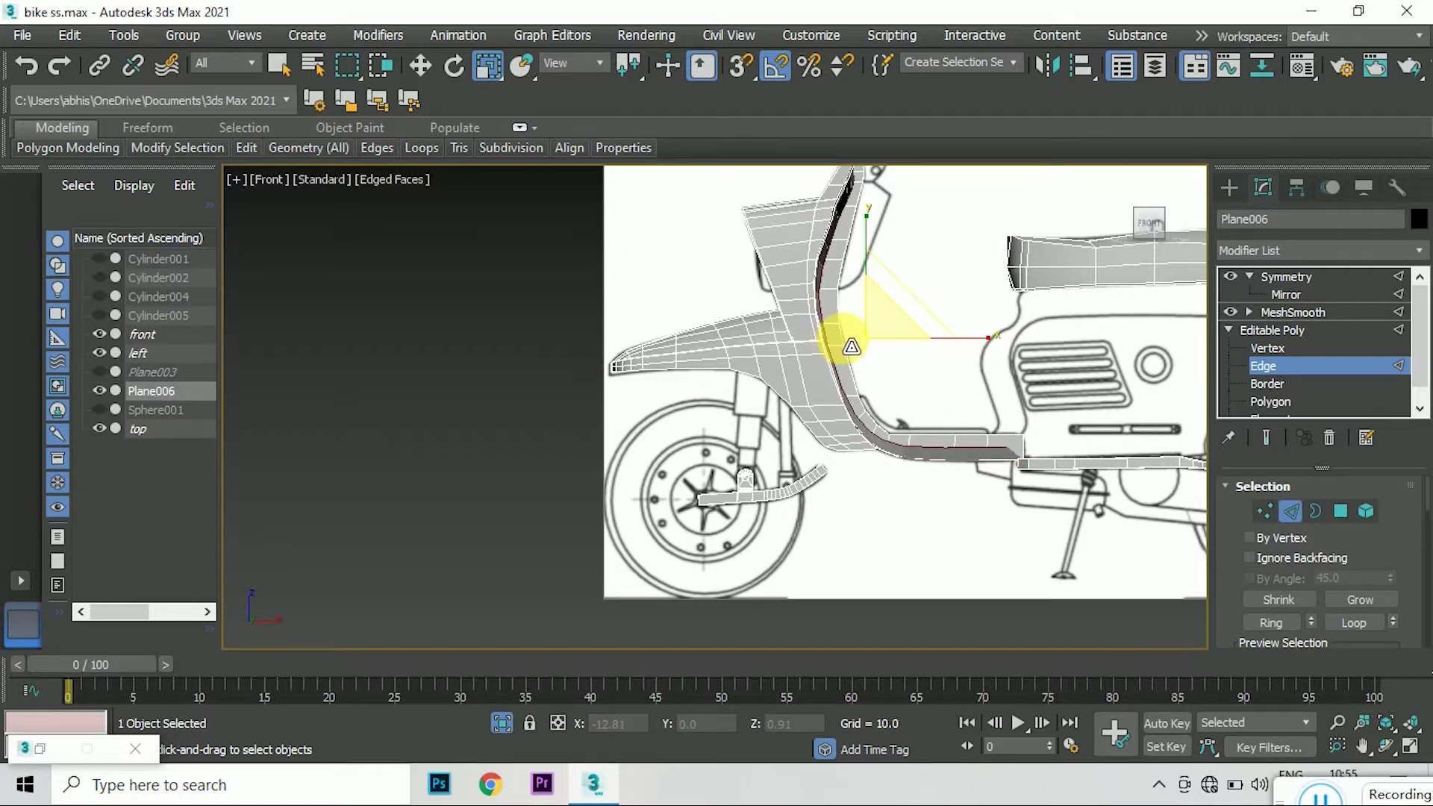
scroll(852, 346, up, 2)
alt+middle_drag(867, 332, 784, 351)
- Orbit around the fender toggling Show End Result to check the strip's fit
click(1266, 438)
alt+middle_drag(1159, 300, 1083, 313)
mouse_move(821, 373)
alt+middle_down()
mouse_move(791, 358)
mouse_move(851, 388)
mouse_move(769, 358)
mouse_move(746, 328)
alt+middle_up()
mouse_move(715, 407)
alt+middle_down()
mouse_move(702, 403)
mouse_move(896, 522)
alt+middle_up()
scroll(978, 557, up, 5)
scroll(978, 557, down, 3)
click(1267, 446)
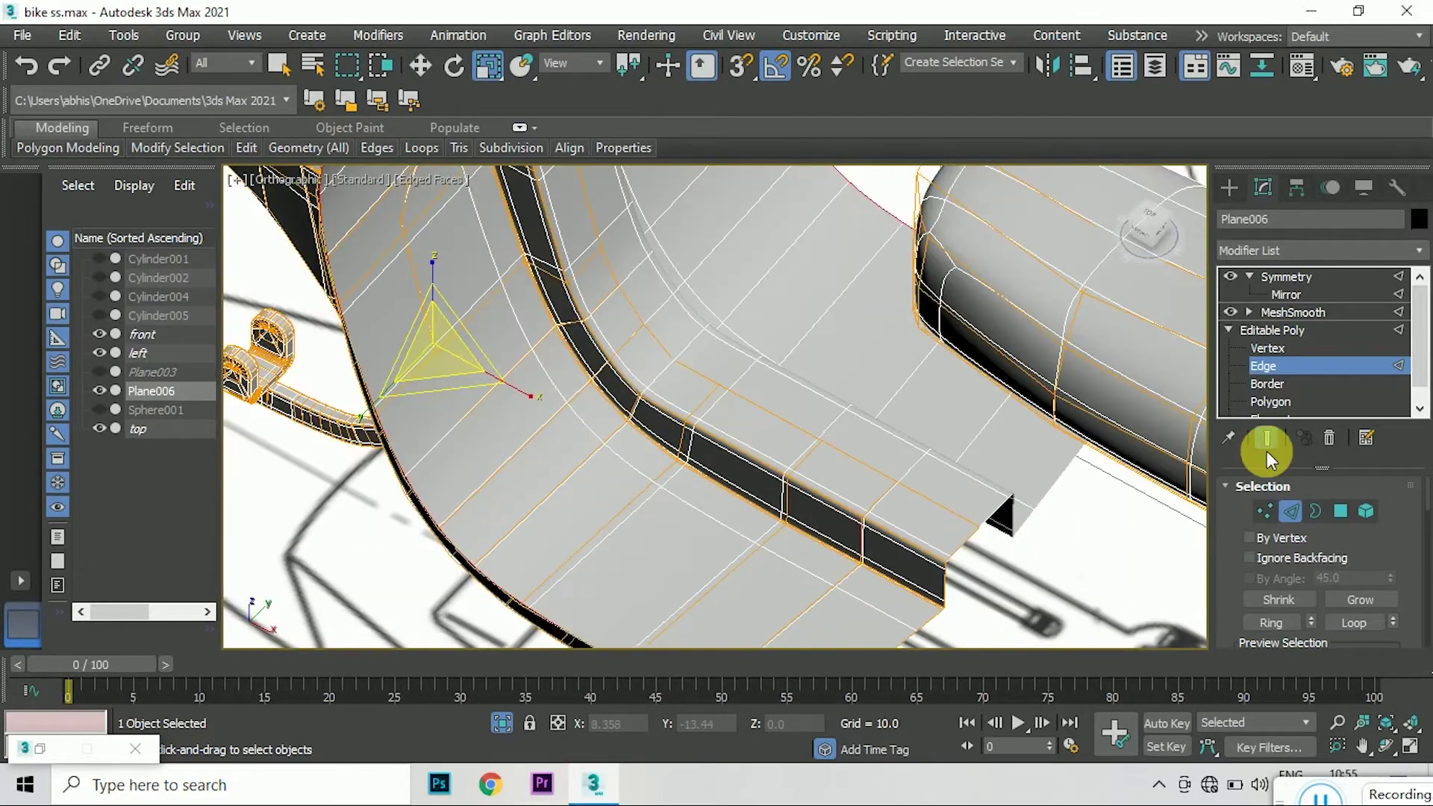
scroll(1030, 576, up, 5)
scroll(1065, 490, down, 3)
alt+middle_drag(1065, 490, 1040, 566)
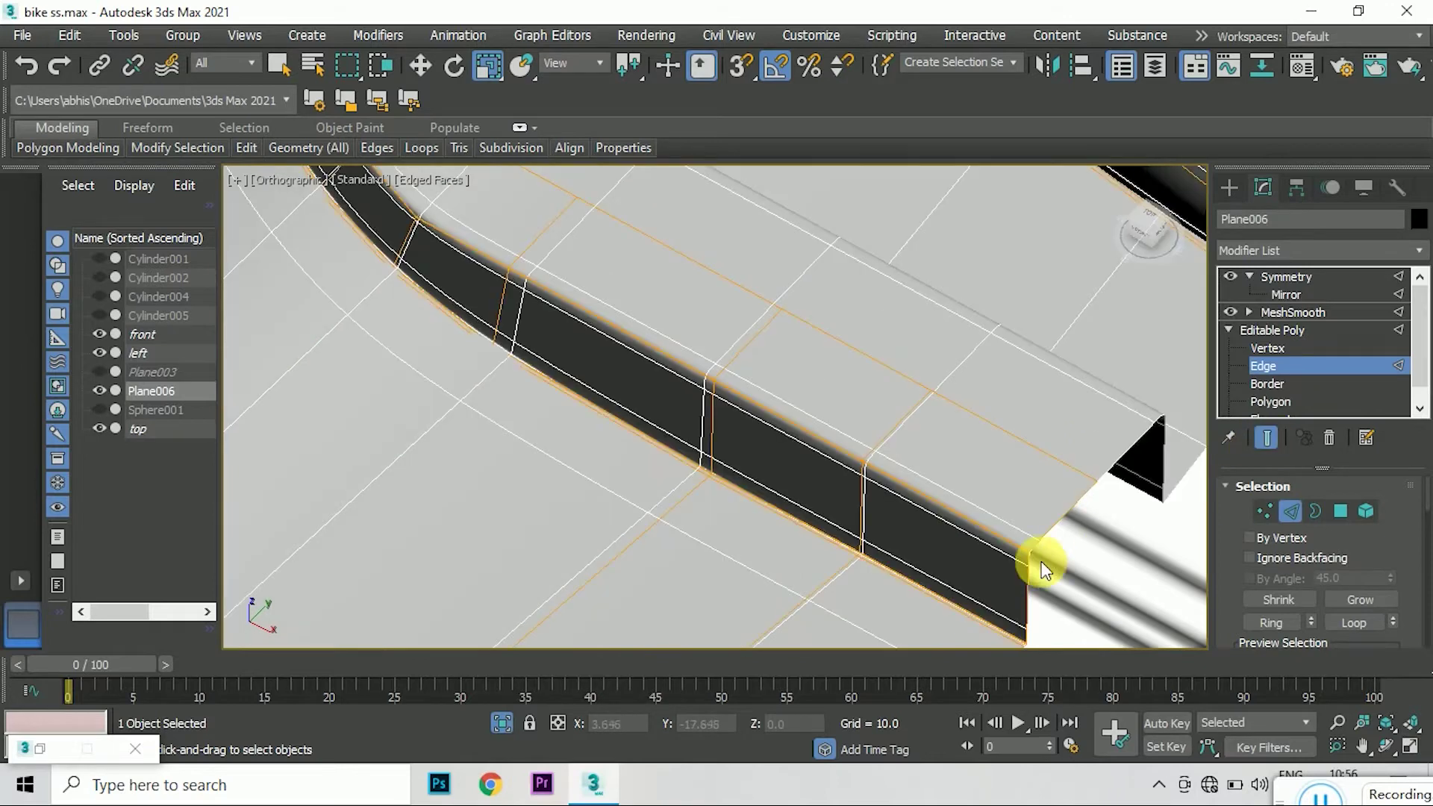
click(1262, 441)
scroll(928, 527, down, 5)
mouse_move(928, 528)
alt+middle_down()
mouse_move(896, 439)
mouse_move(911, 373)
mouse_move(859, 448)
mouse_move(881, 419)
alt+middle_up()
key(f)
mouse_move(715, 407)
alt+middle_down()
mouse_move(690, 406)
mouse_move(842, 329)
alt+middle_up()
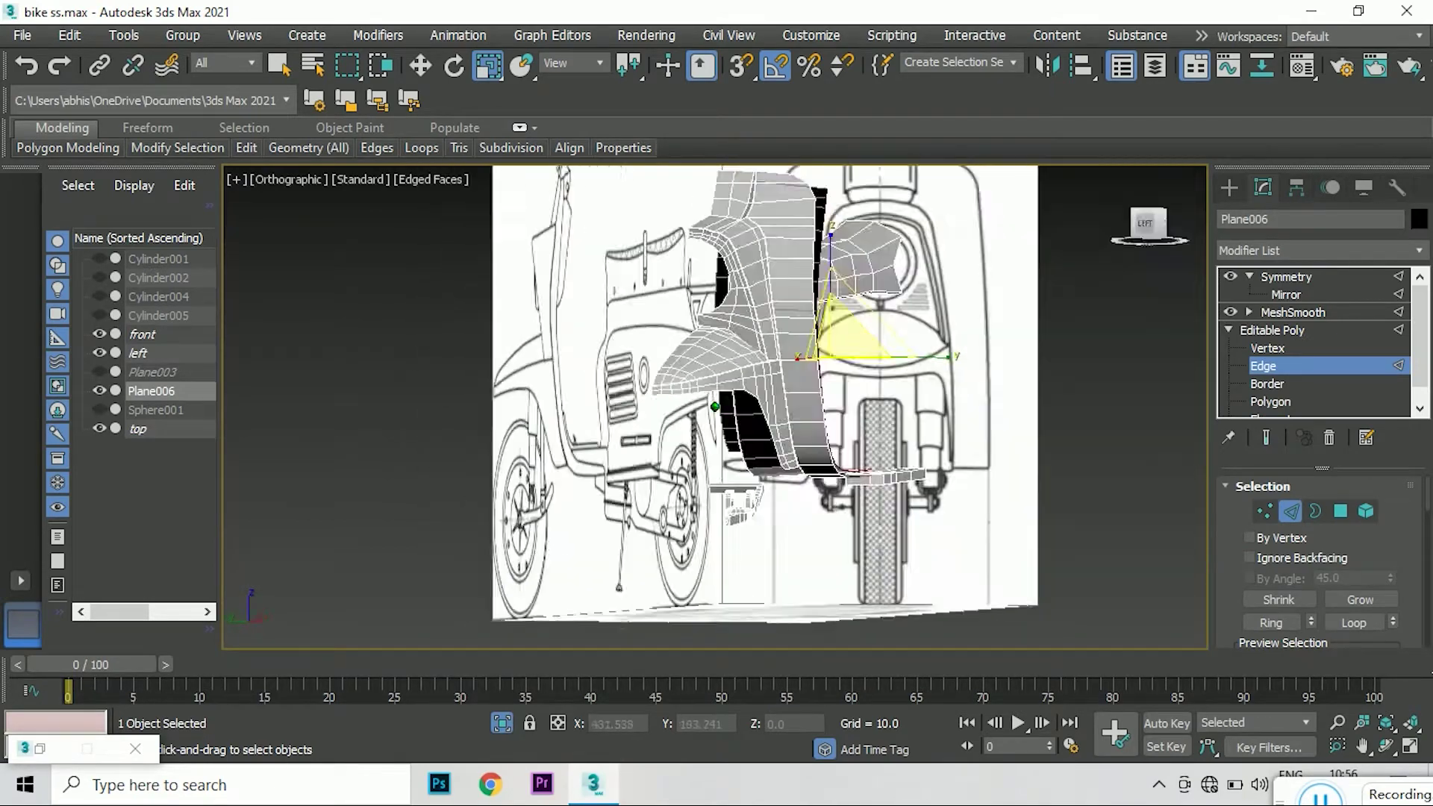
- In the Left view, select the strip's top corner vertex at vertex level
click(1150, 222)
click(422, 67)
key(l)
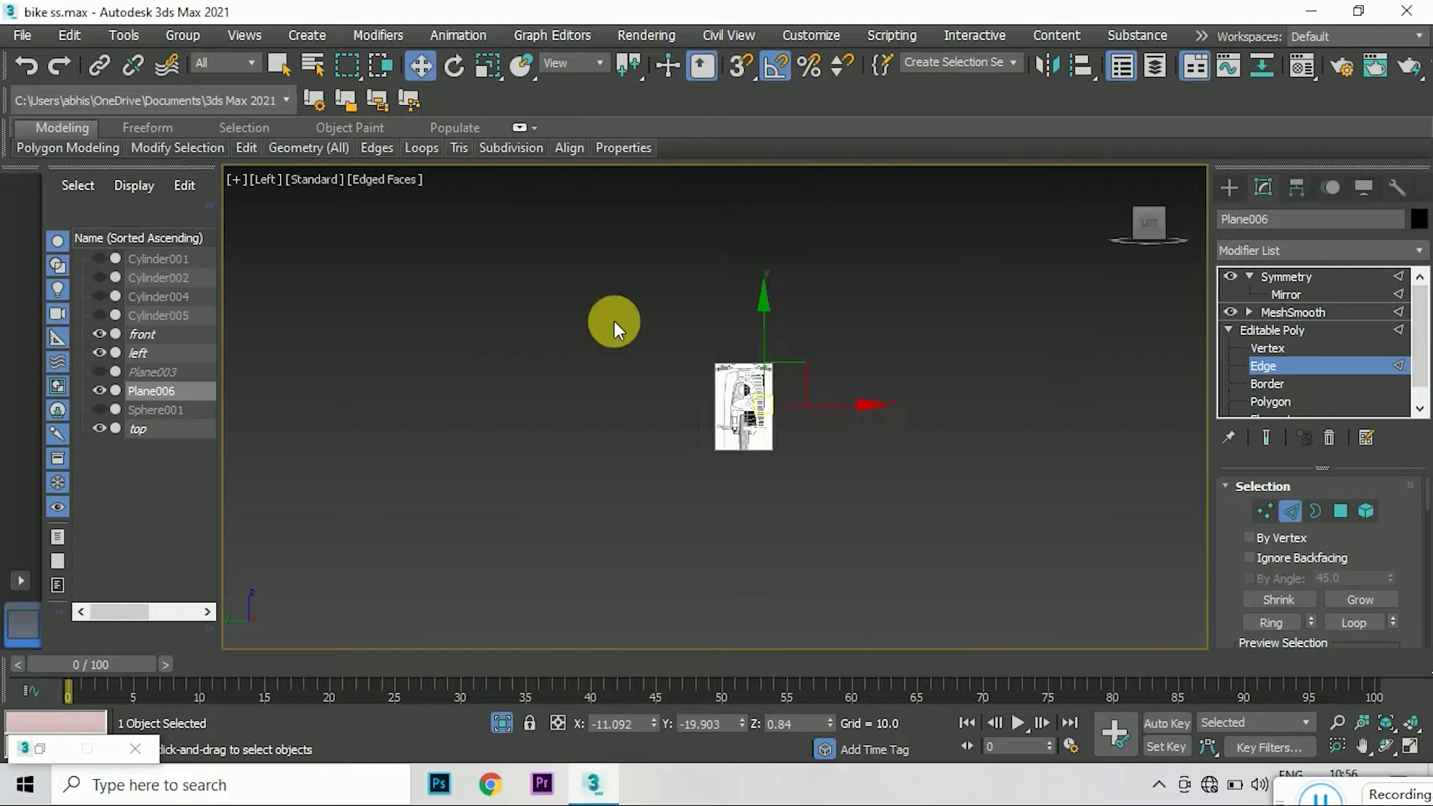
key(z)
click(1264, 512)
- Move the corner vertex left until it sits flush with the blueprint's side outline
scroll(985, 384, up, 5)
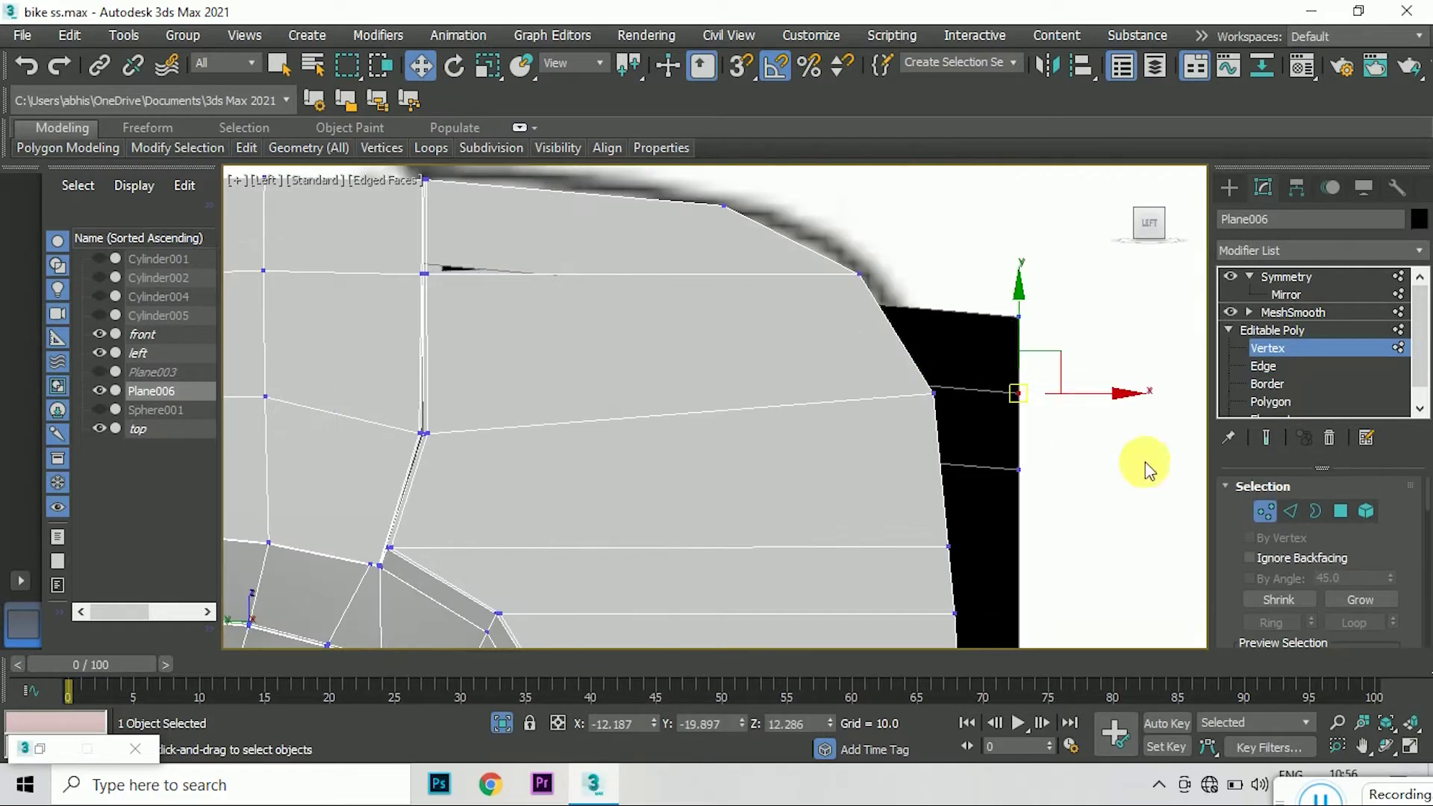
scroll(1276, 590, down, 3)
scroll(1312, 592, down, 3)
scroll(1316, 595, down, 3)
scroll(1312, 567, down, 3)
scroll(1314, 572, up, 3)
drag(1075, 404, 1016, 408)
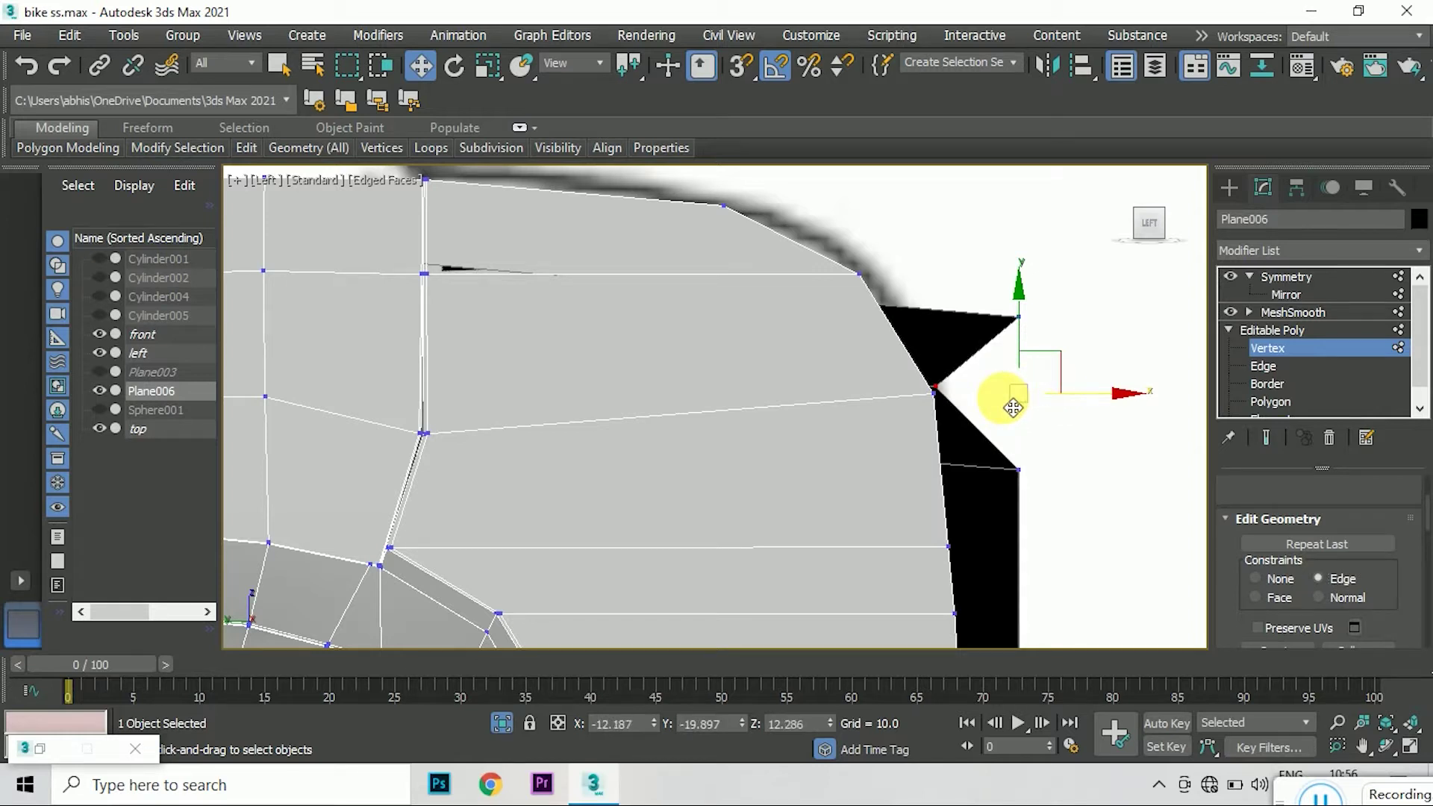
scroll(989, 384, down, 3)
scroll(989, 419, down, 3)
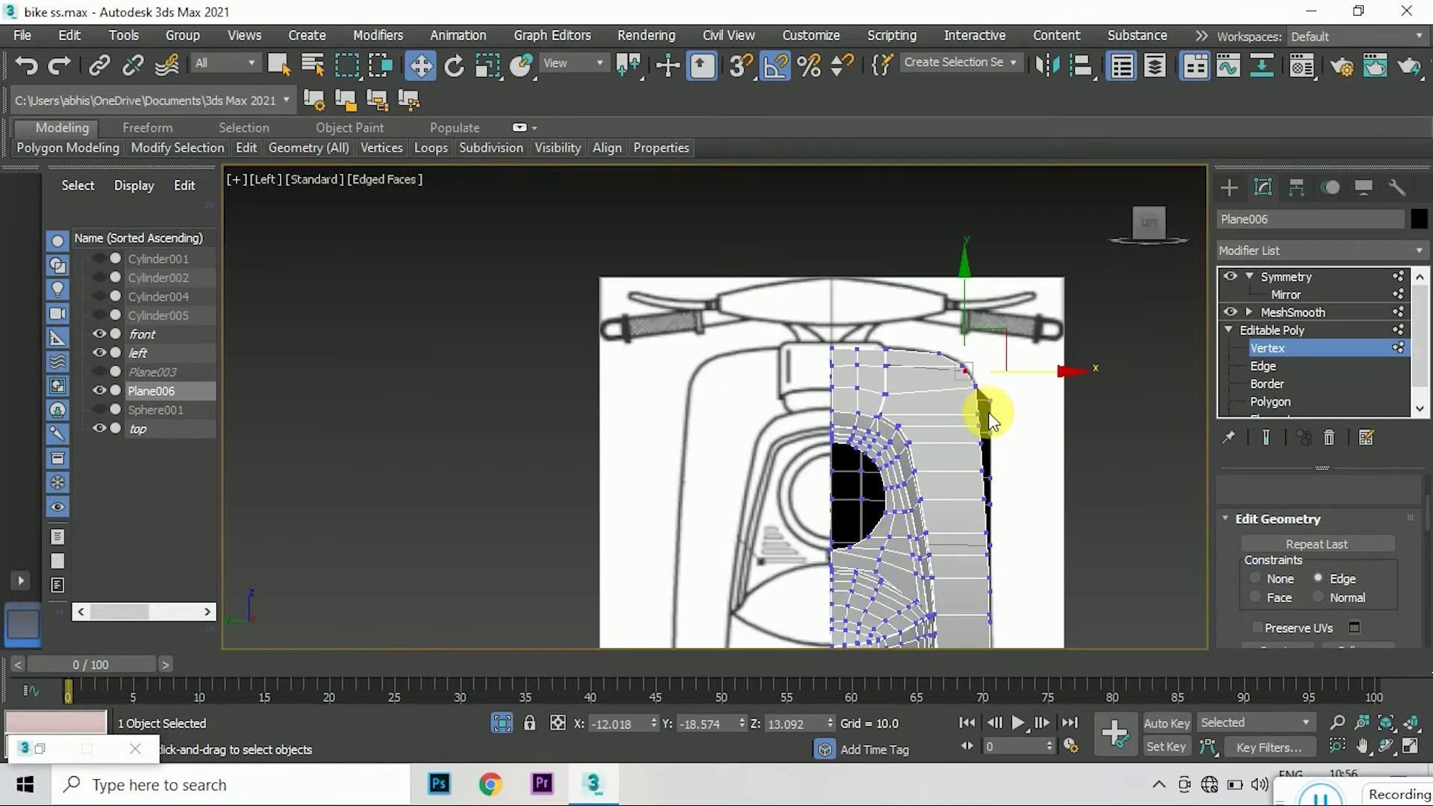
scroll(989, 418, up, 3)
scroll(970, 403, up, 3)
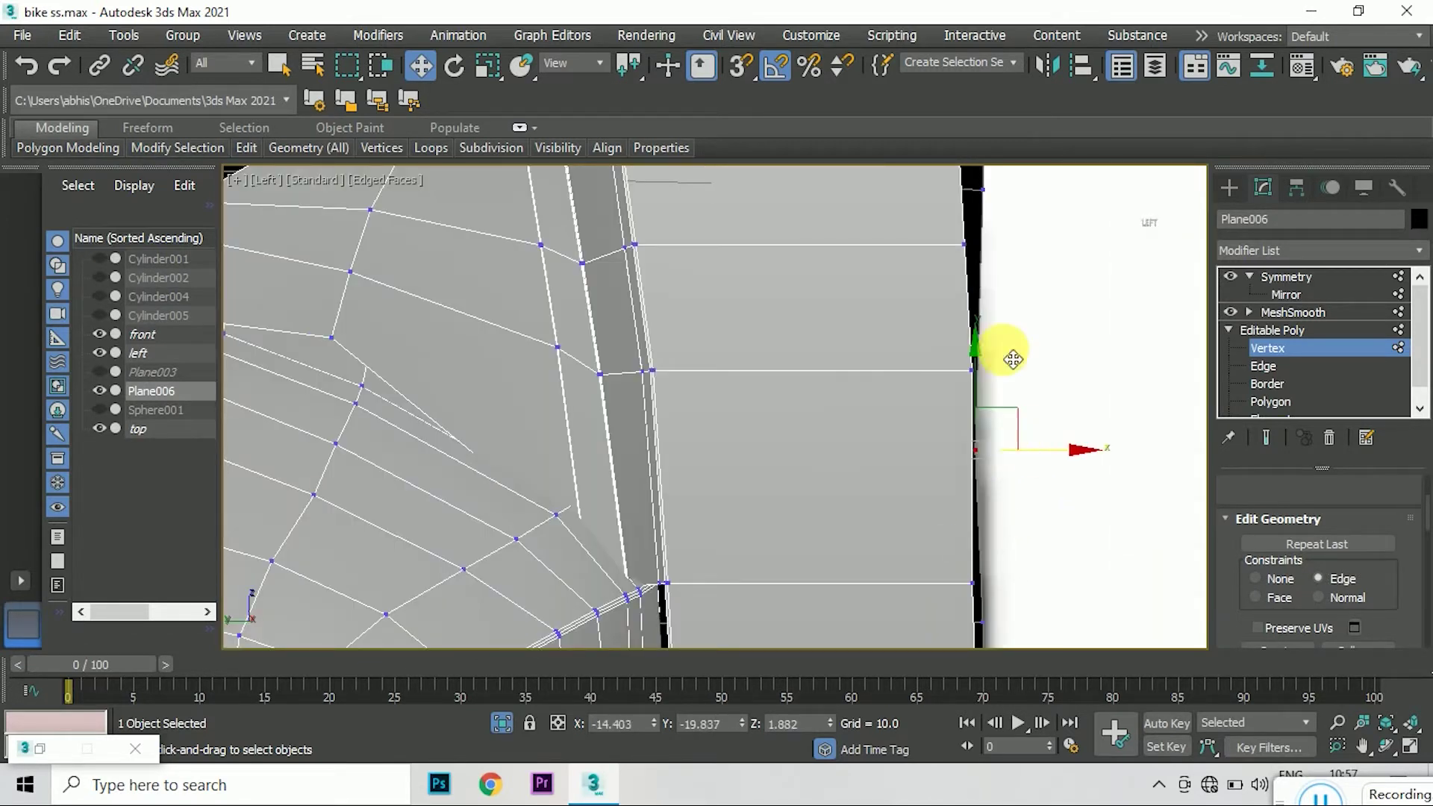
scroll(1008, 268, up, 3)
scroll(947, 256, down, 2)
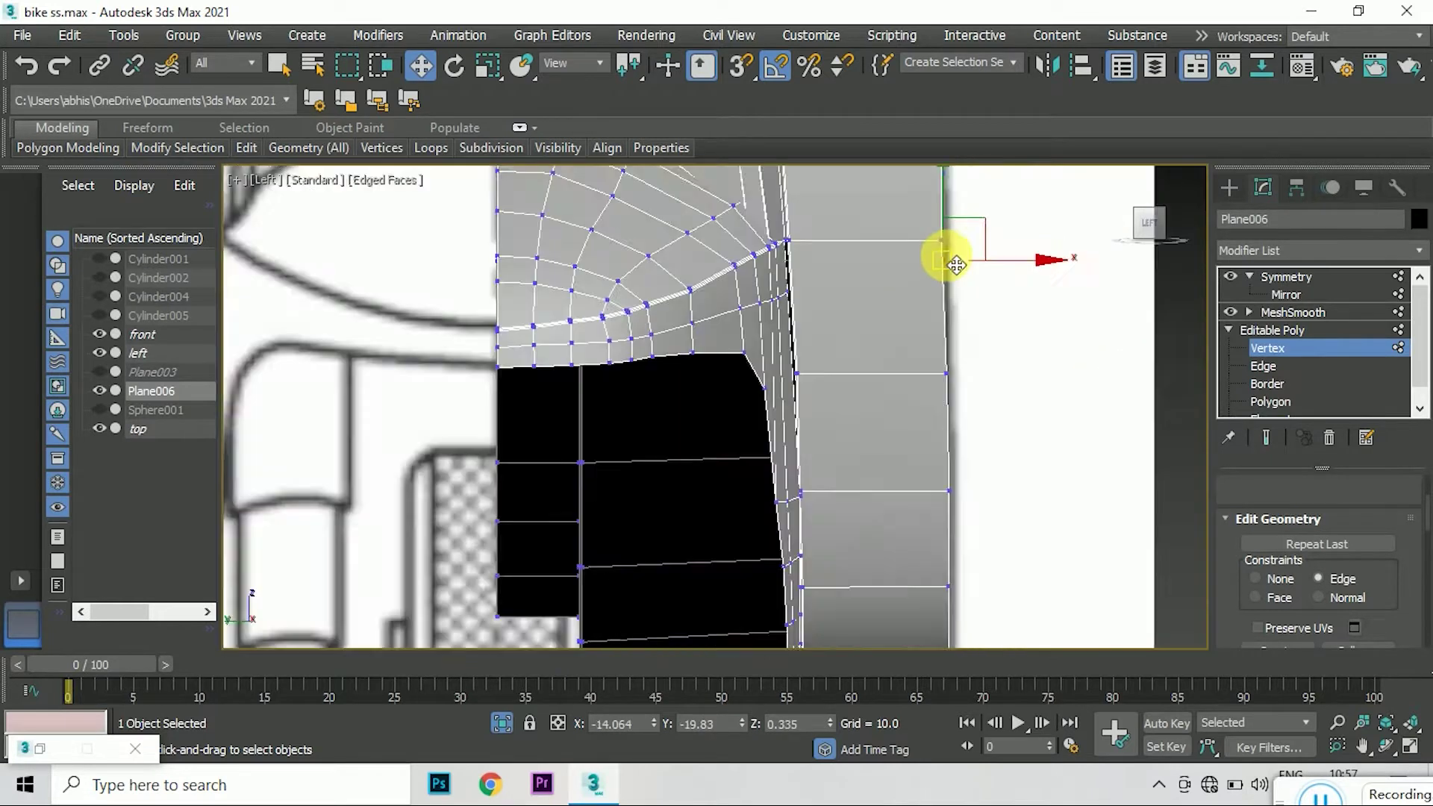
scroll(938, 326, down, 3)
scroll(918, 455, up, 3)
scroll(959, 423, up, 2)
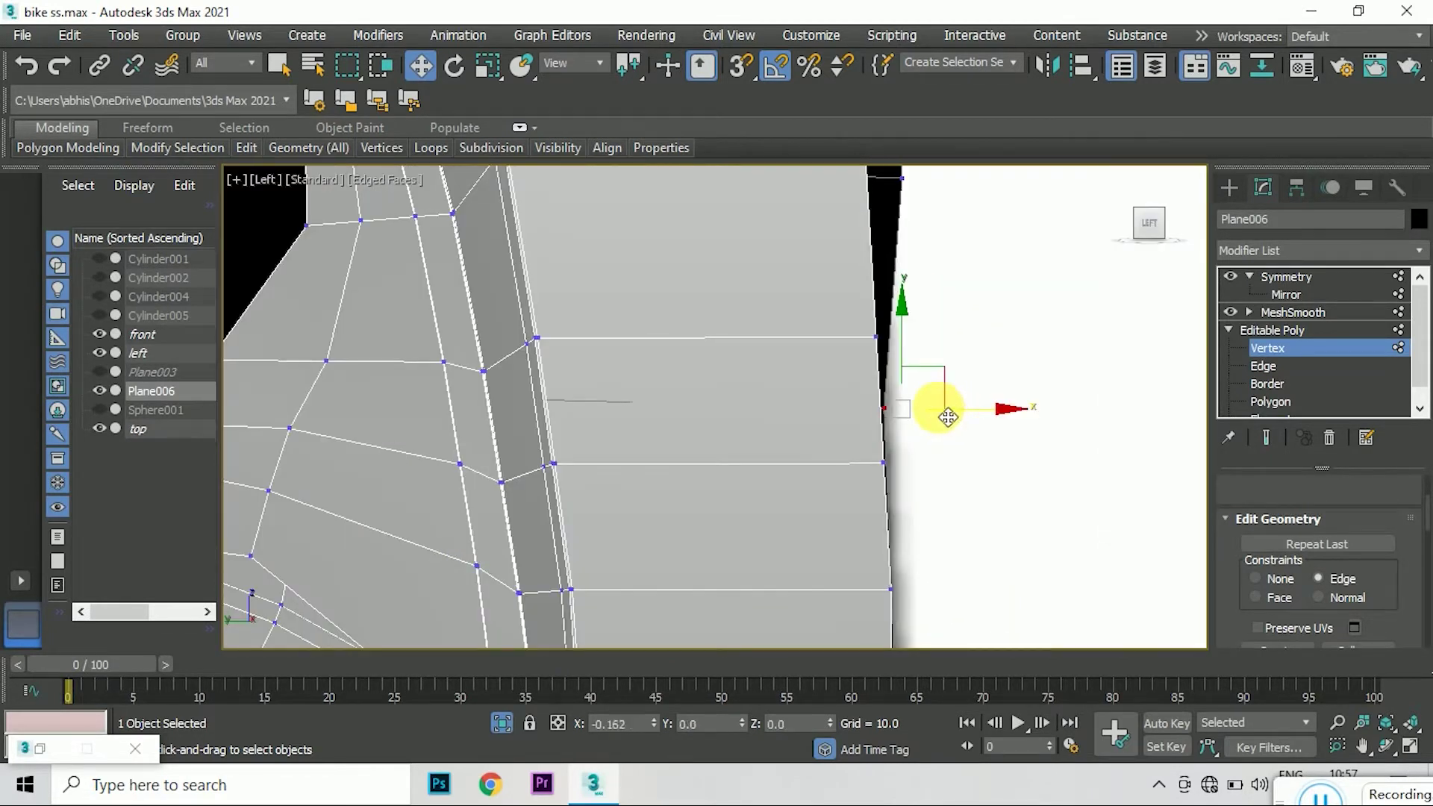
scroll(934, 463, down, 2)
scroll(911, 351, up, 3)
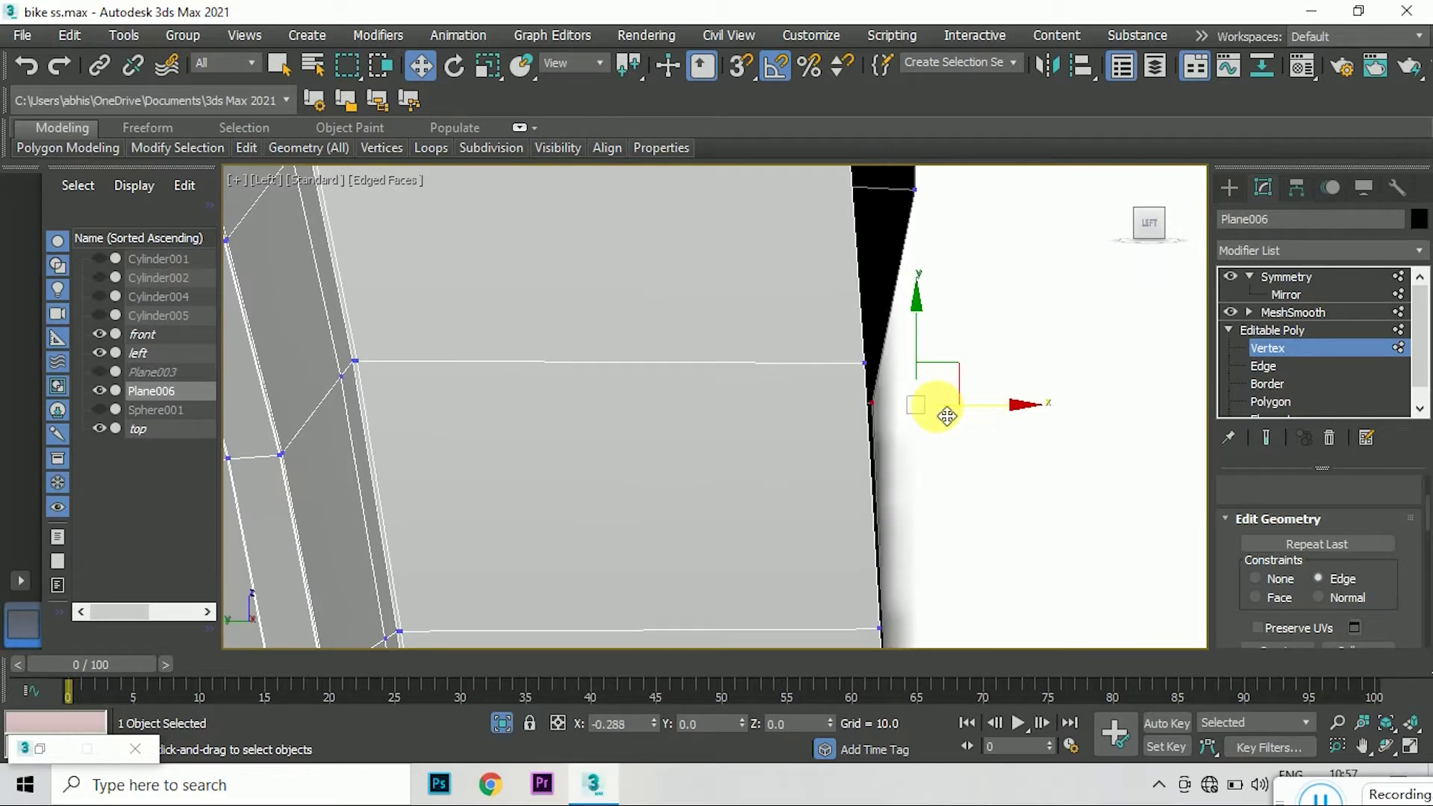
scroll(964, 374, down, 2)
scroll(961, 354, down, 3)
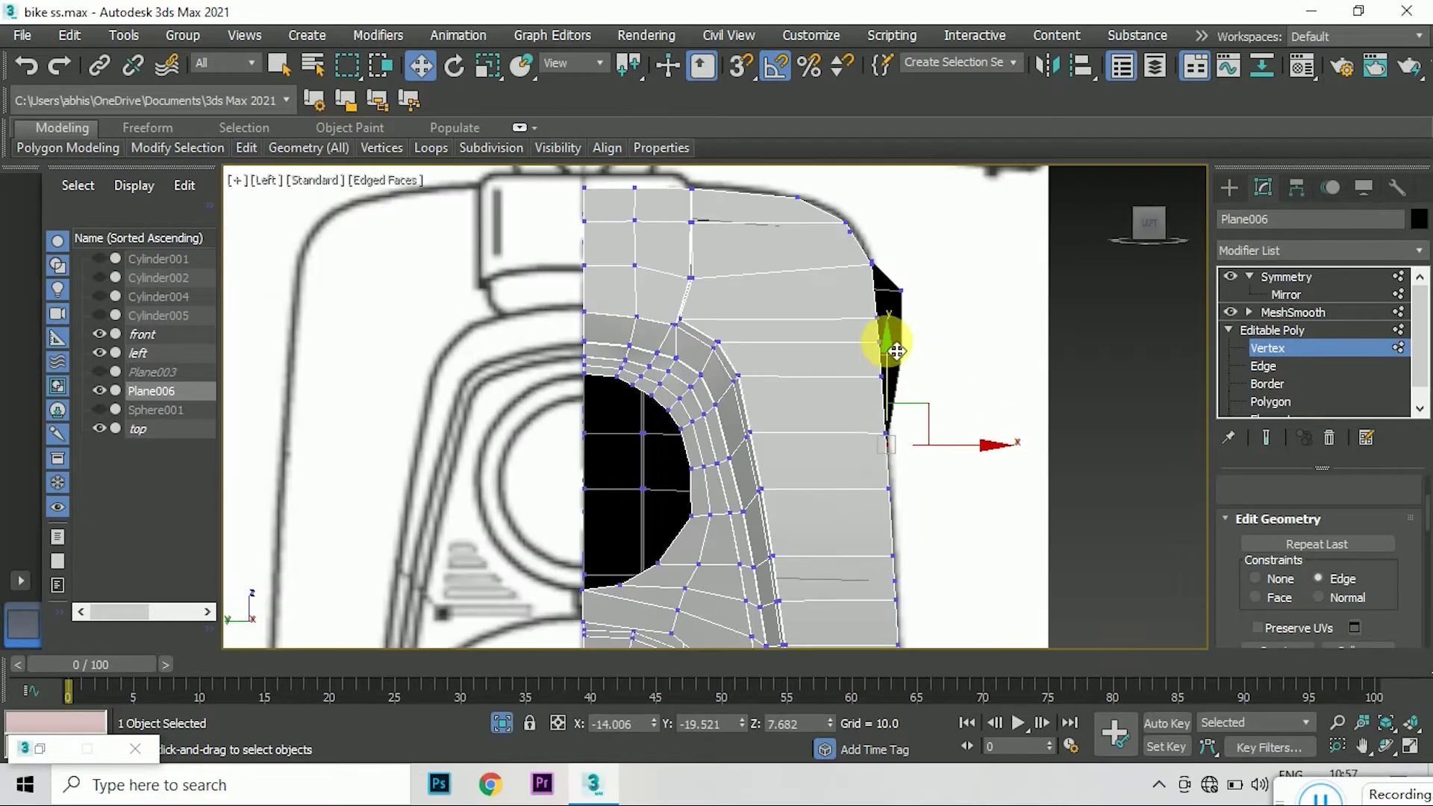
scroll(933, 358, up, 2)
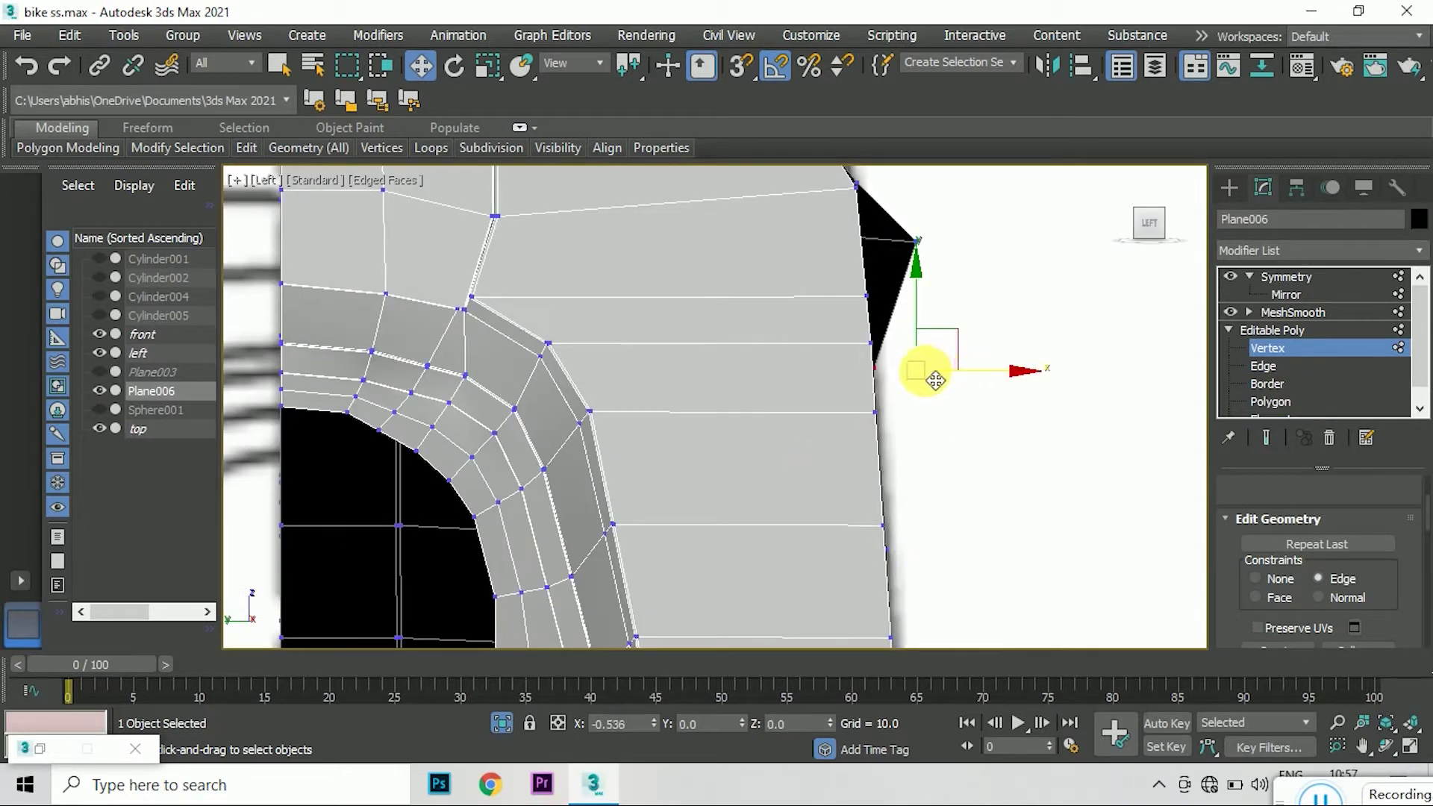
scroll(929, 388, down, 3)
scroll(941, 351, up, 4)
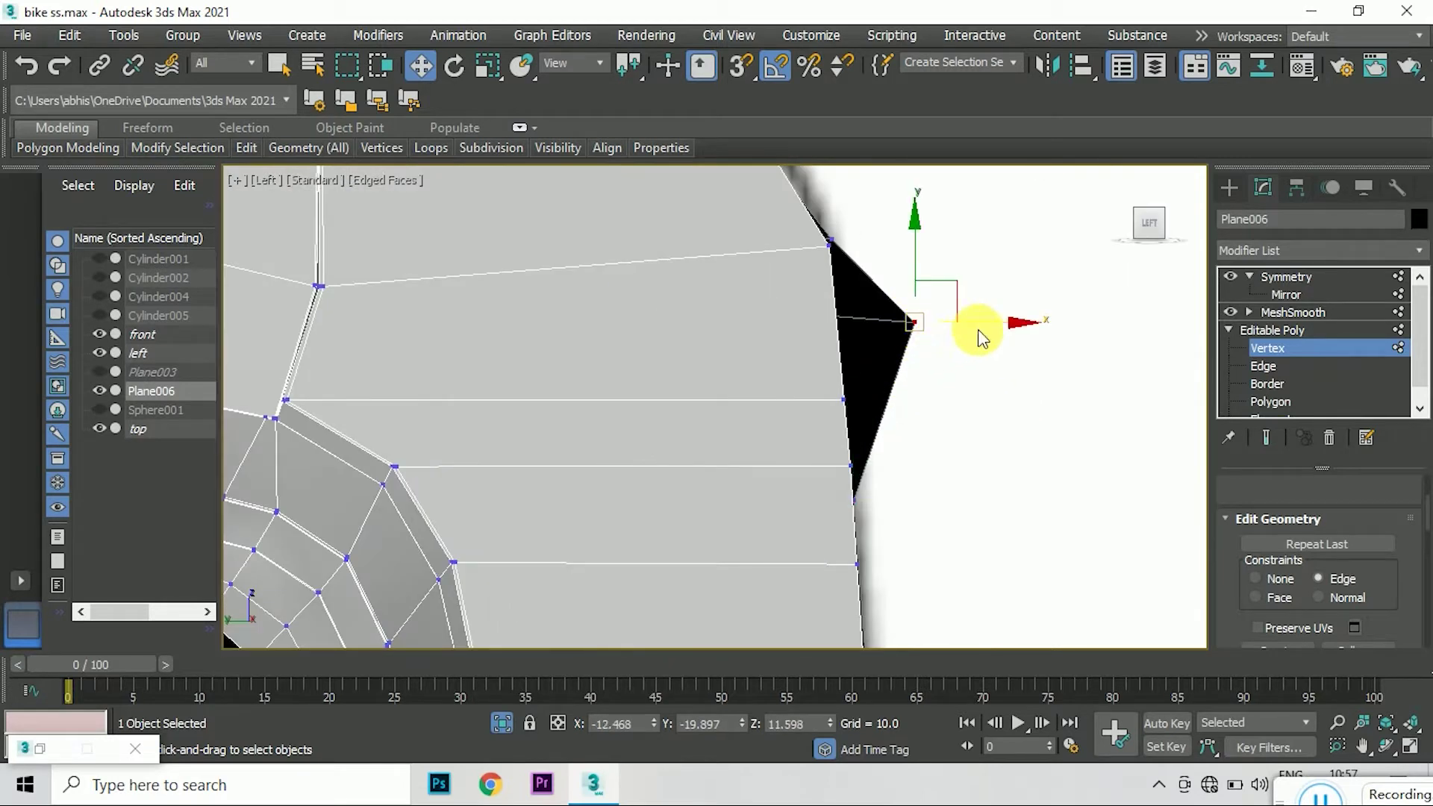
scroll(969, 433, down, 2)
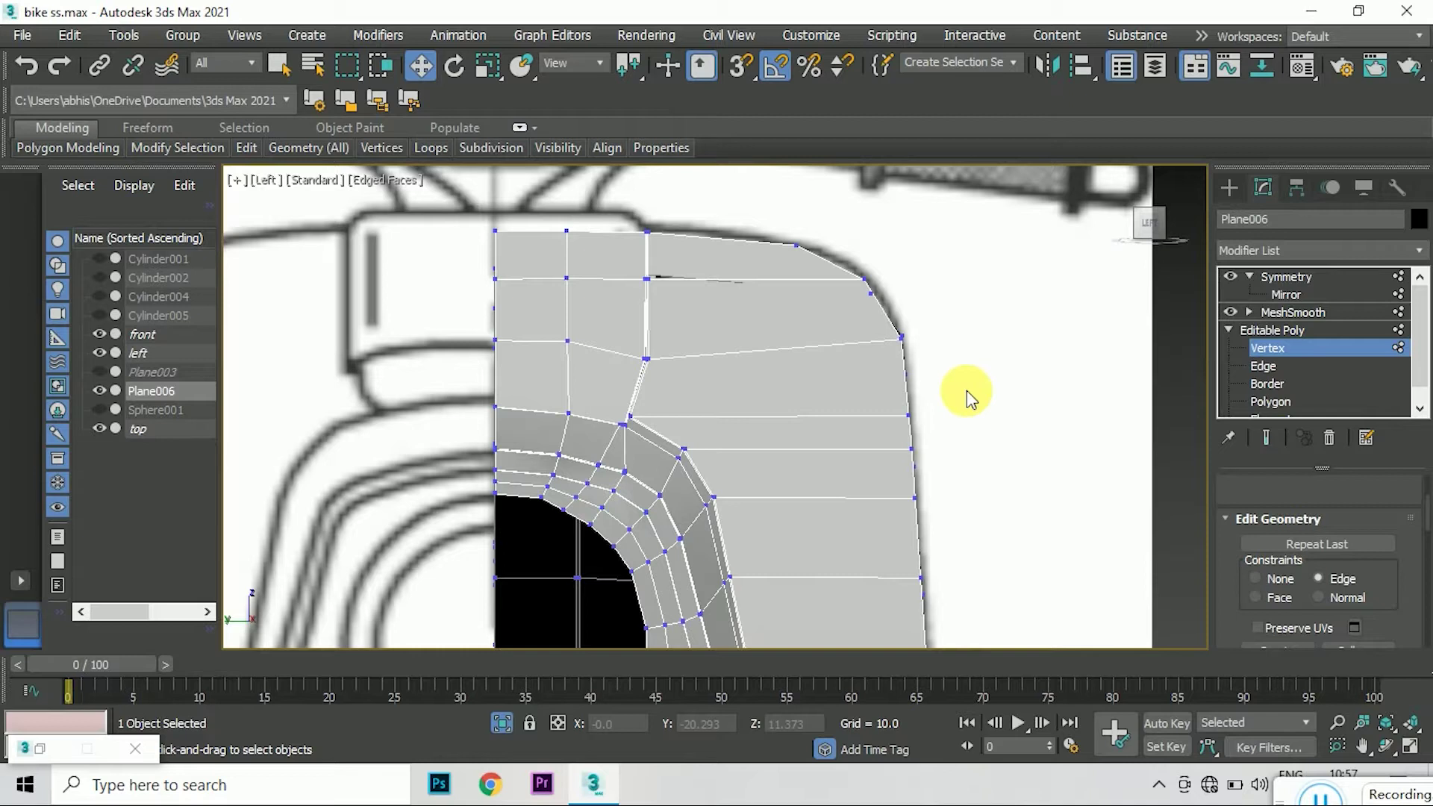
mouse_move(1120, 373)
alt+middle_down()
mouse_move(827, 333)
mouse_move(1063, 233)
mouse_move(717, 410)
alt+middle_up()
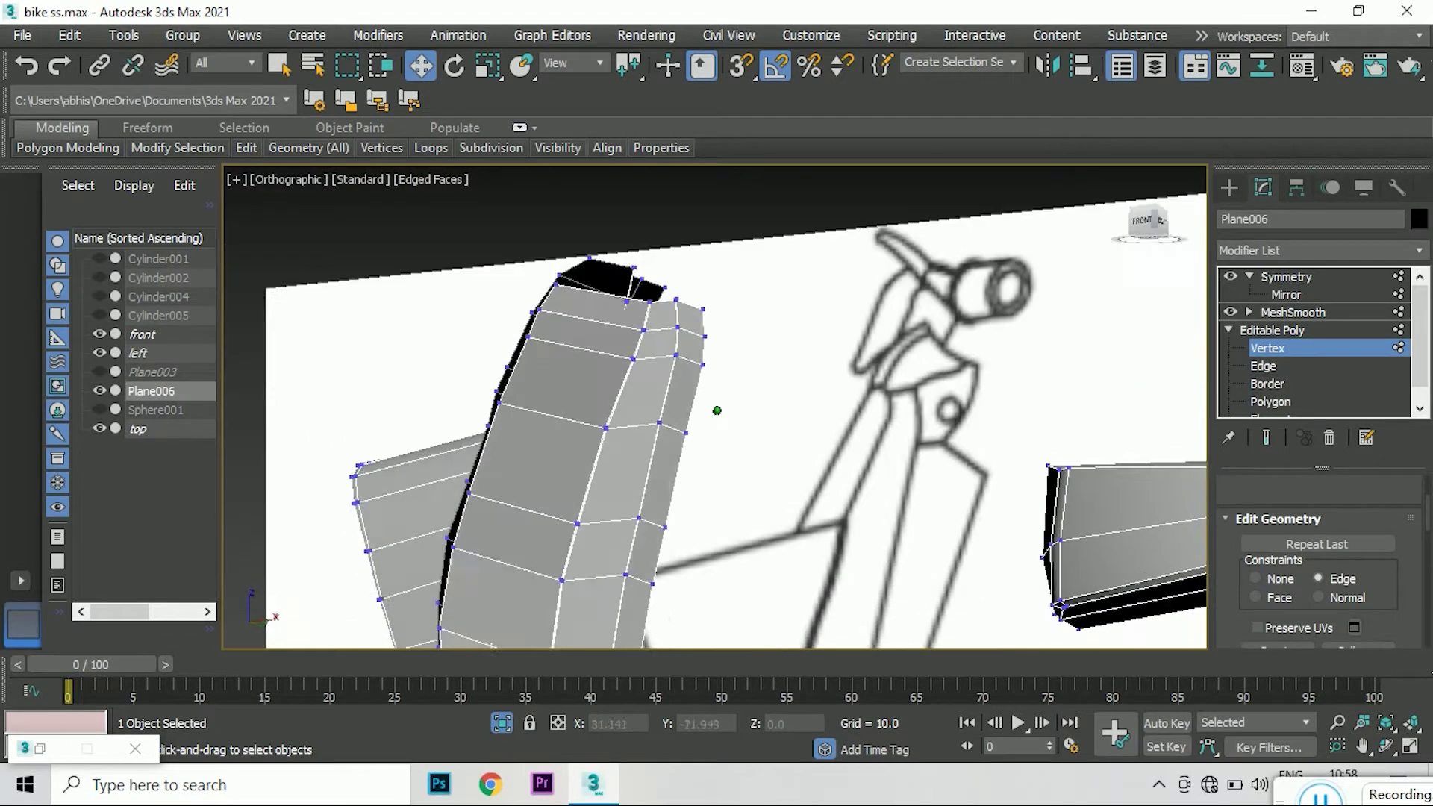
- Select the strip's top corner vertex and turn off the edge constraint for free moves
scroll(651, 321, up, 3)
scroll(550, 292, up, 2)
click(550, 292)
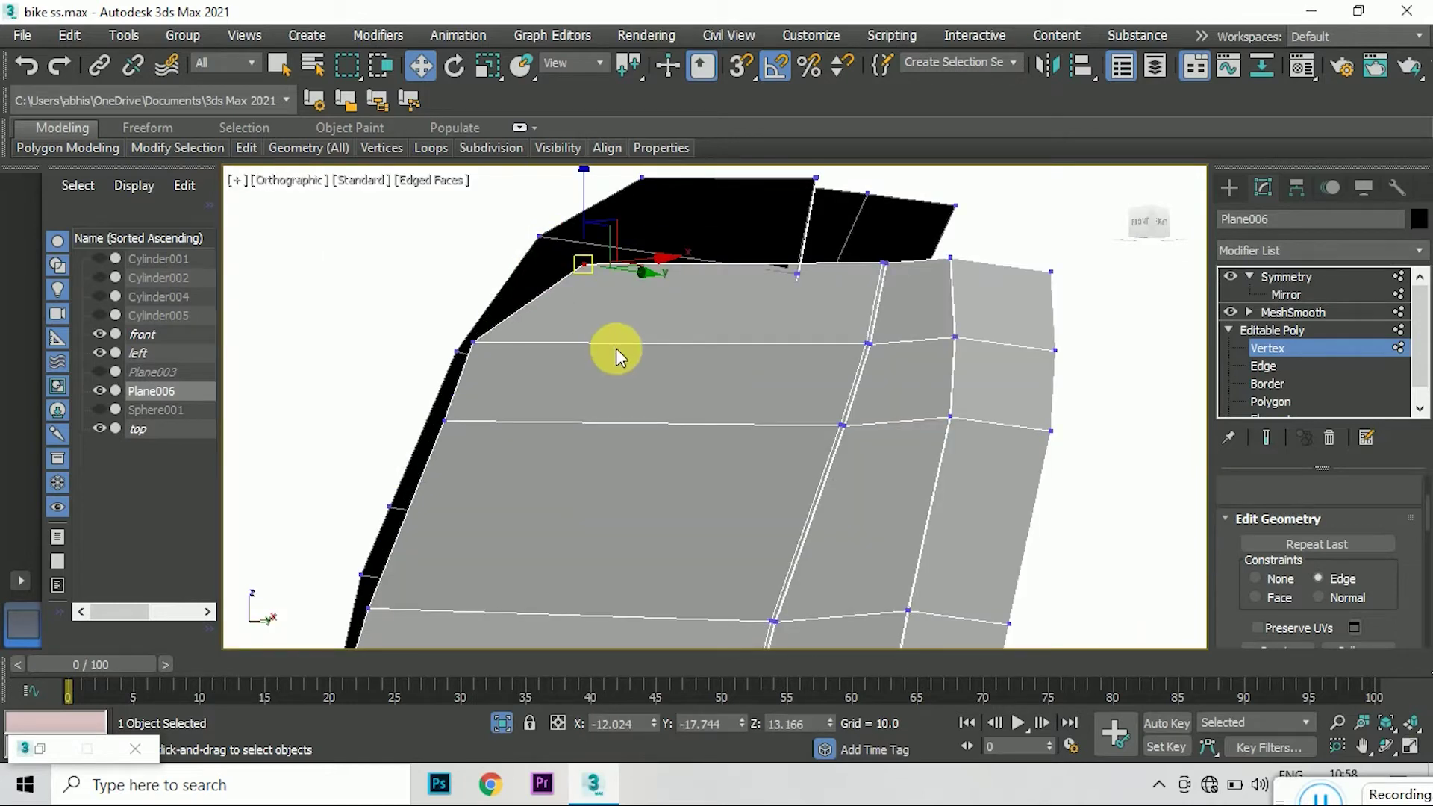
alt+middle_drag(1001, 263, 971, 620)
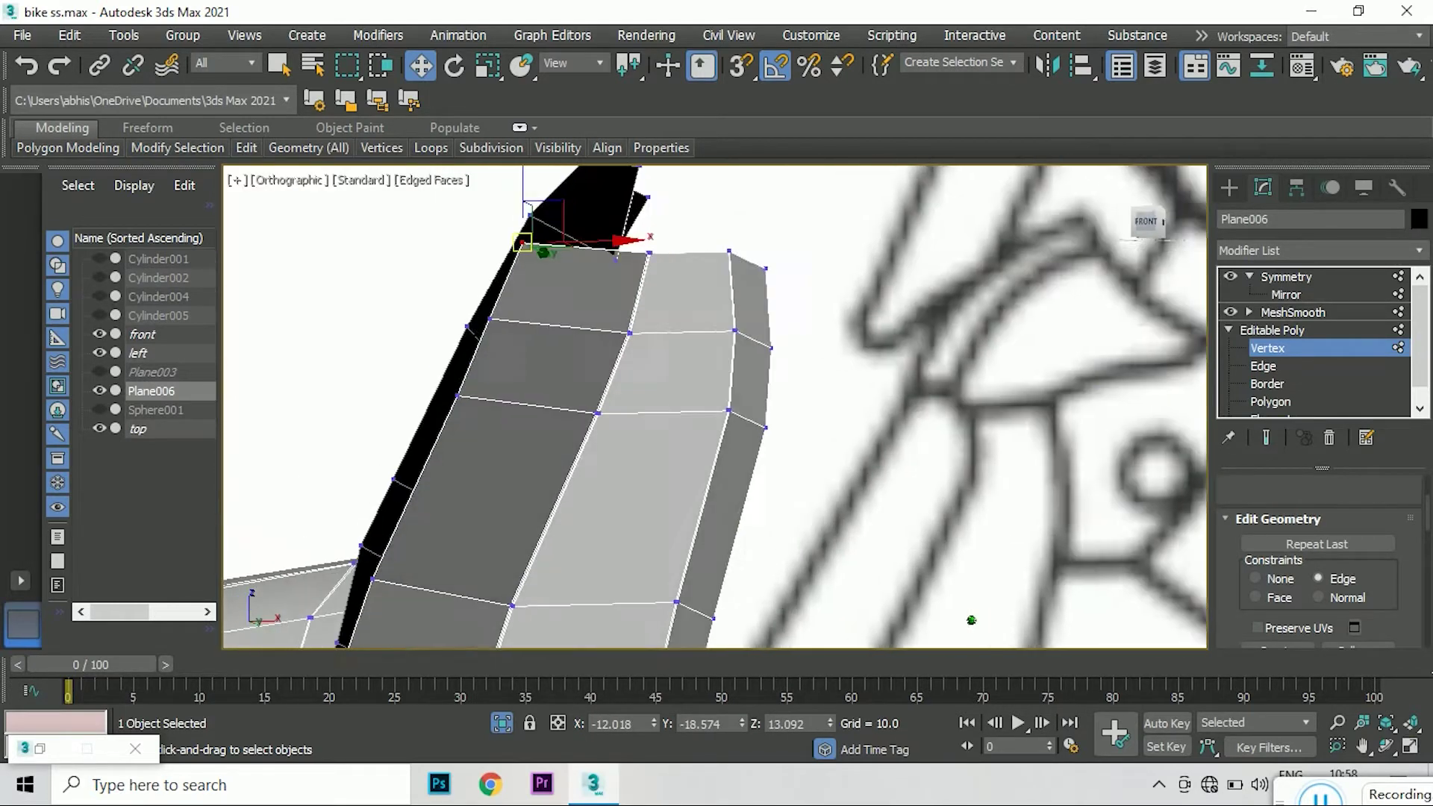
mouse_move(972, 619)
alt+middle_down()
mouse_move(1105, 246)
mouse_move(717, 406)
alt+middle_up()
click(1147, 225)
click(1257, 579)
alt+middle_drag(1143, 224, 777, 351)
- Select a vertex on the strip's edge and inspect the inner edge from near-front views
click(611, 301)
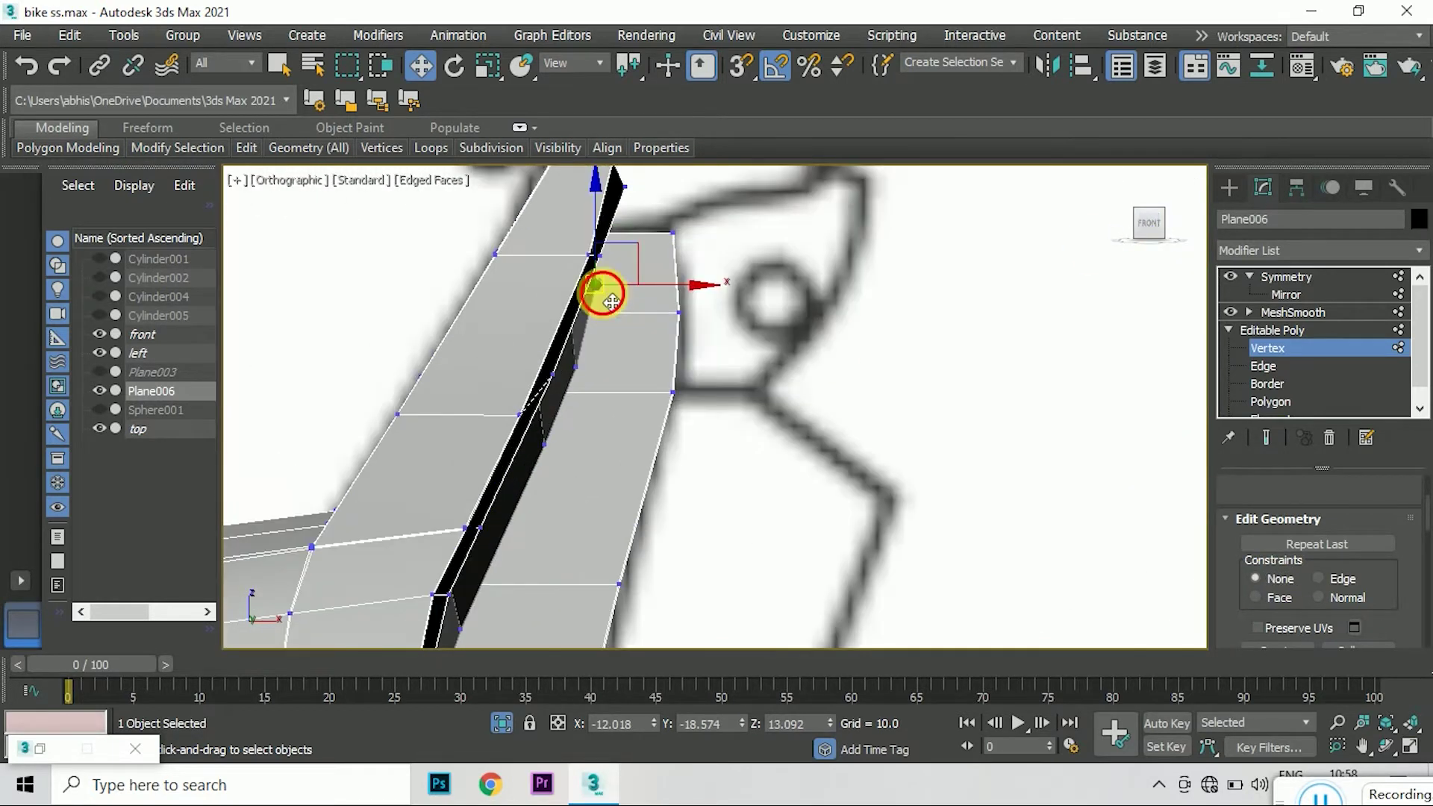
scroll(687, 198, down, 3)
scroll(602, 502, up, 4)
scroll(595, 429, down, 2)
scroll(631, 418, up, 2)
scroll(631, 418, down, 3)
drag(1135, 217, 1163, 222)
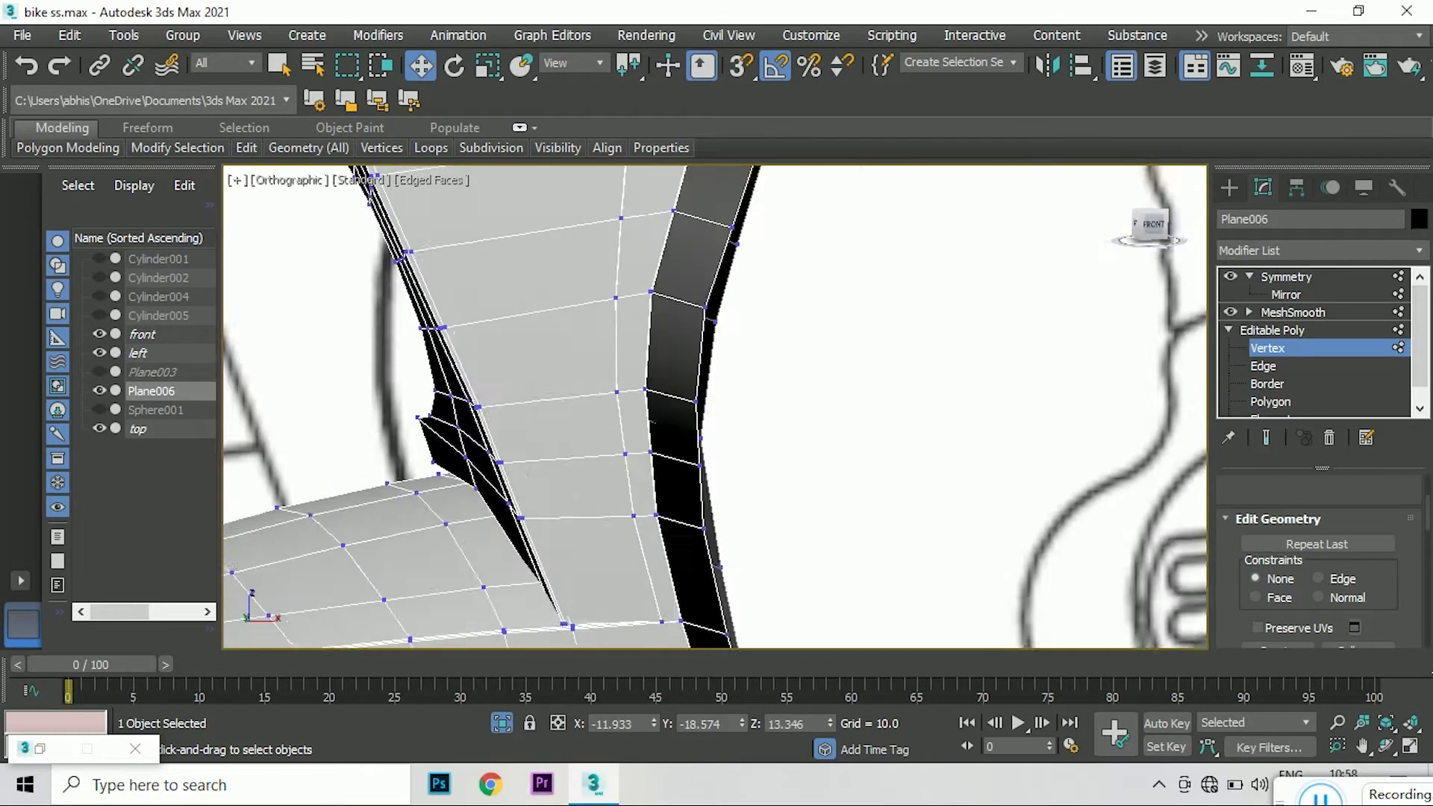
scroll(678, 435, down, 2)
mouse_move(678, 435)
alt+middle_down()
mouse_move(769, 301)
mouse_move(821, 299)
alt+middle_up()
scroll(769, 301, down, 2)
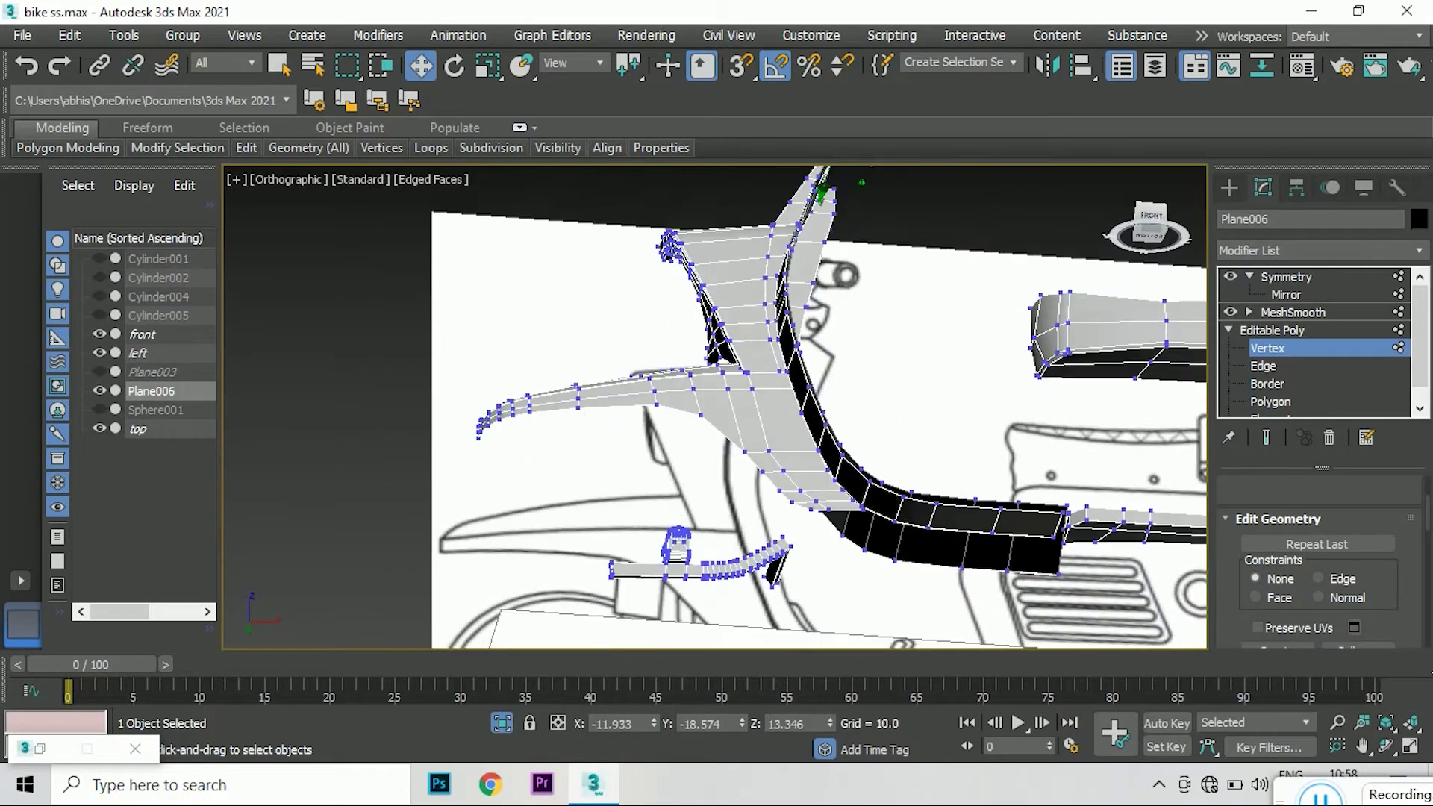
scroll(829, 595, up, 5)
right_click(944, 444)
click(896, 562)
- Inspect the strip's lower bend from the front with the Move tool active
scroll(752, 570, down, 4)
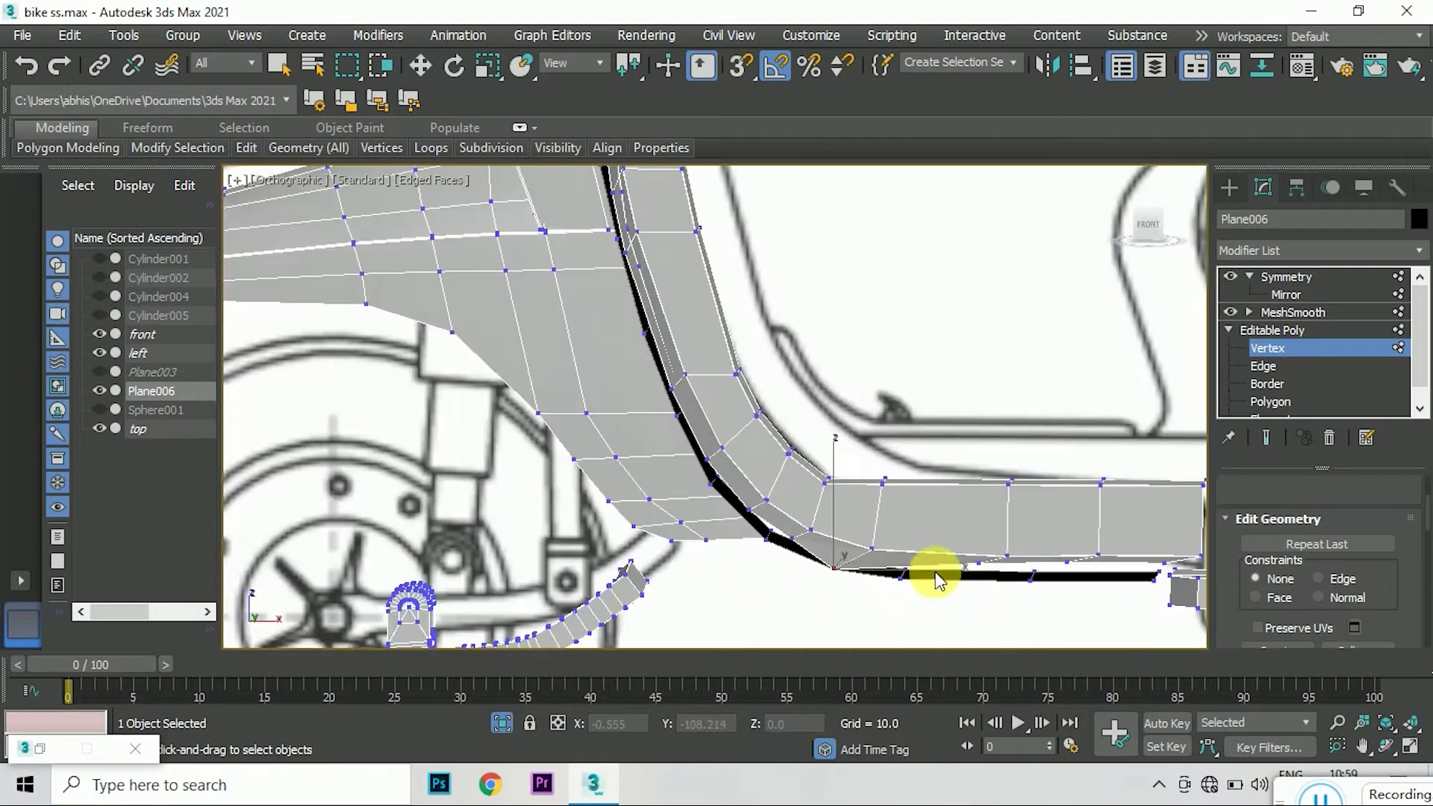
alt+middle_drag(785, 503, 836, 493)
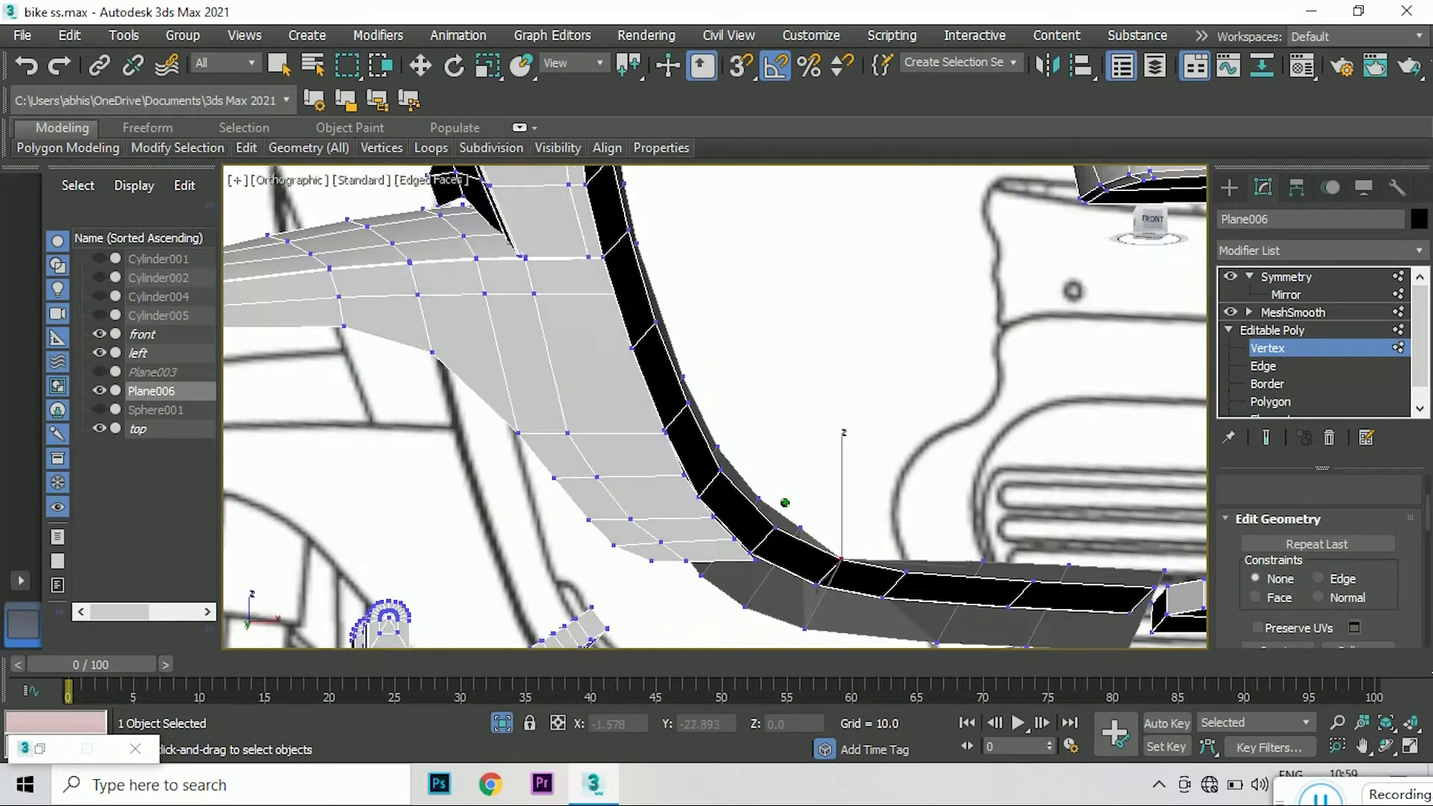
click(1146, 226)
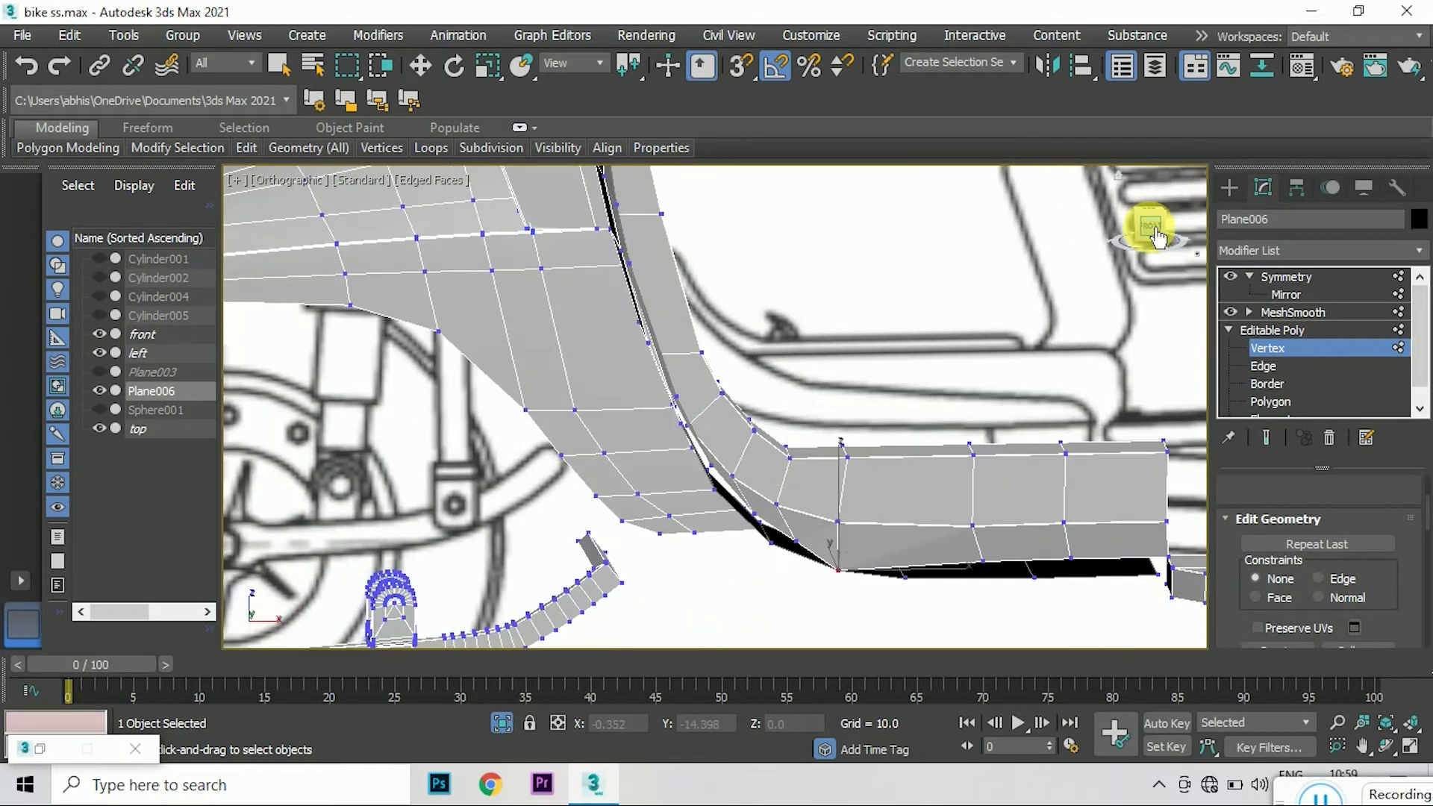
key(w)
drag(1149, 227, 1161, 224)
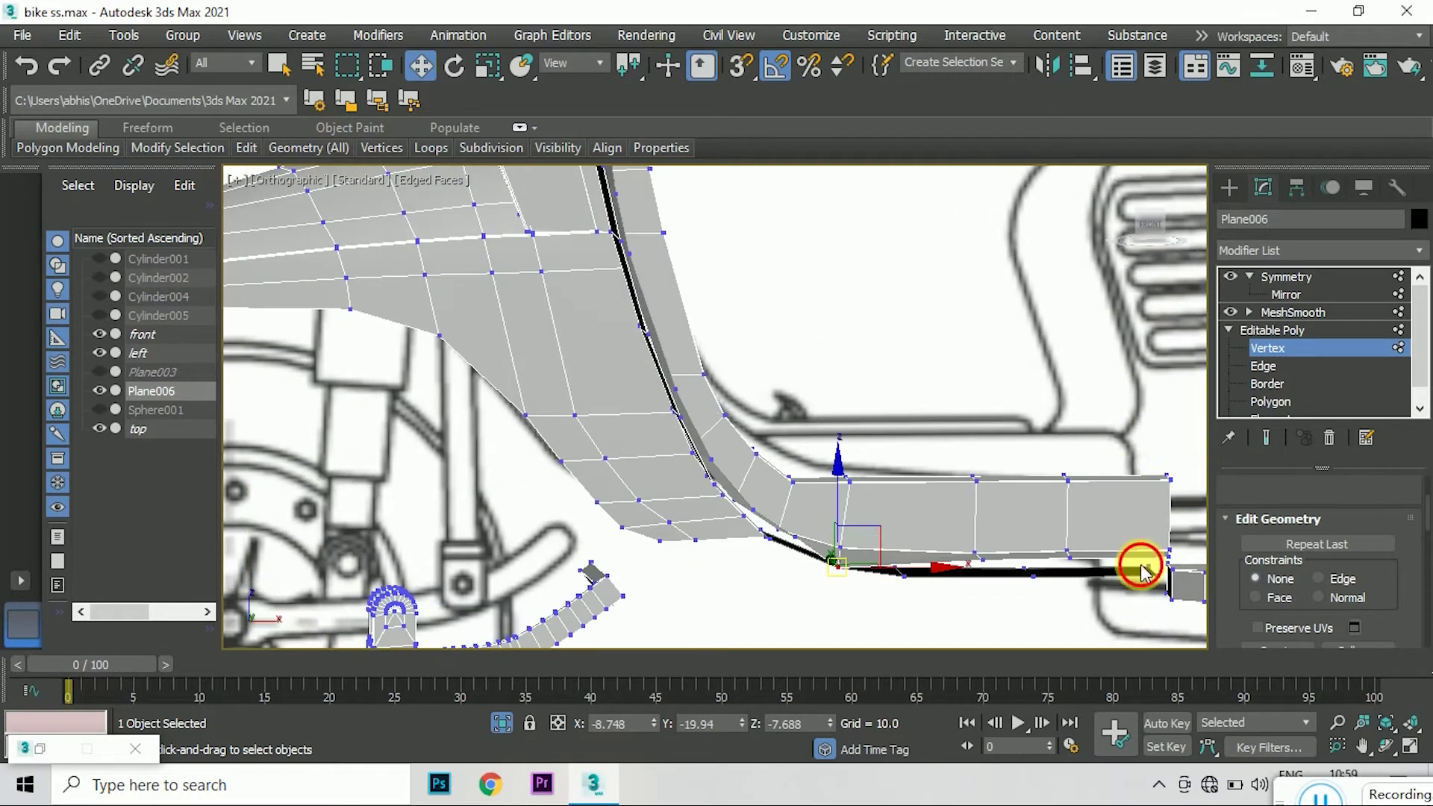
scroll(1182, 564, up, 5)
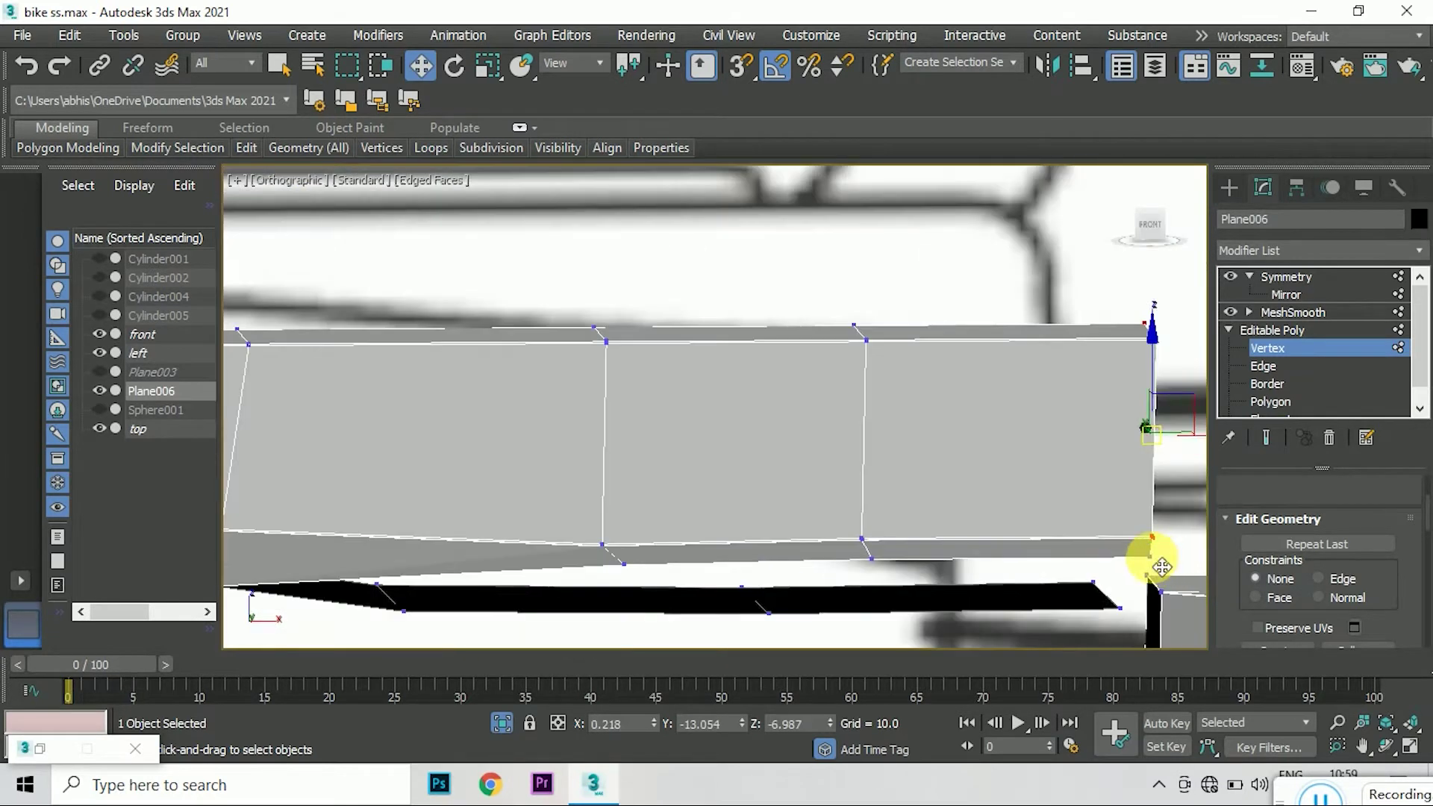
scroll(1152, 560, down, 5)
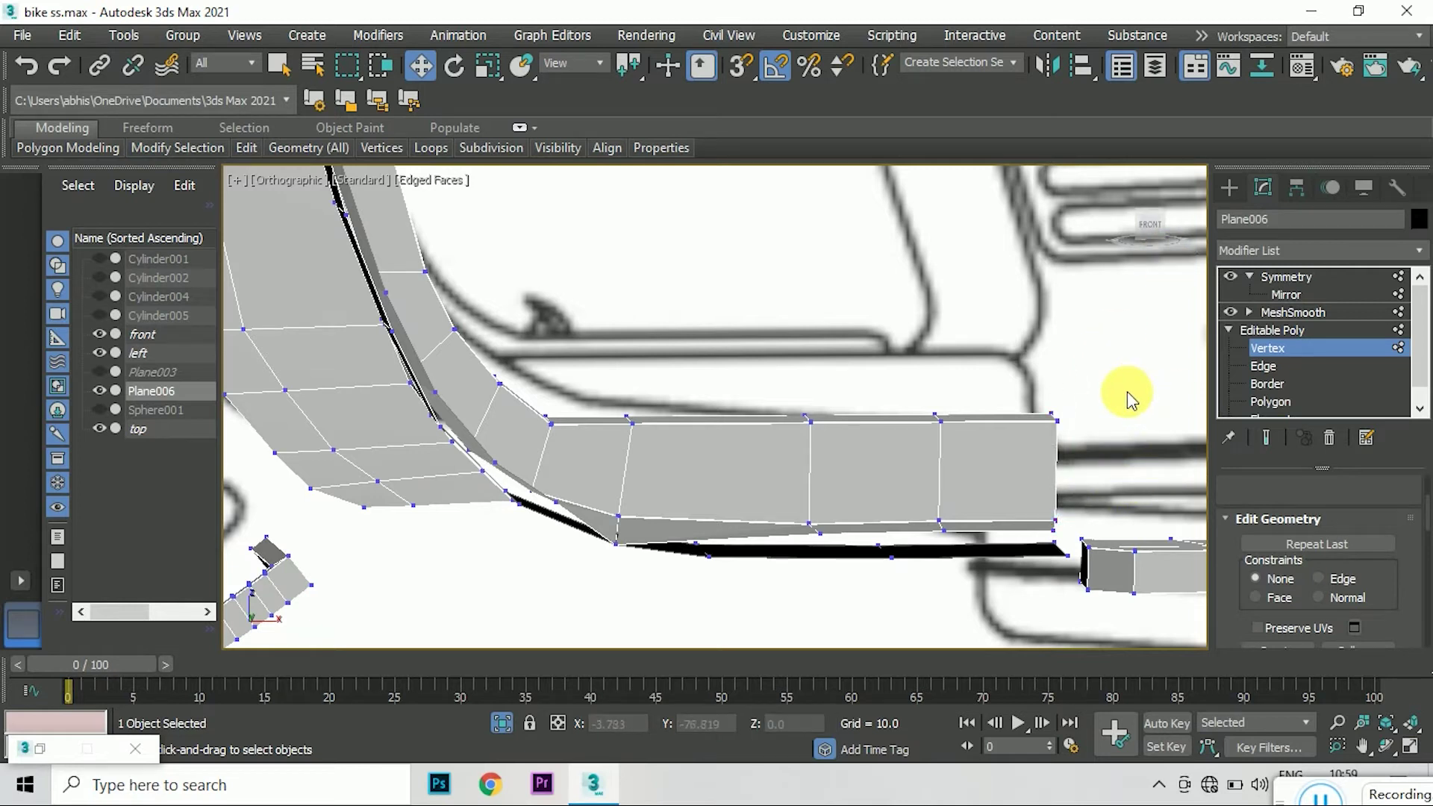
scroll(848, 320, down, 5)
scroll(608, 432, up, 5)
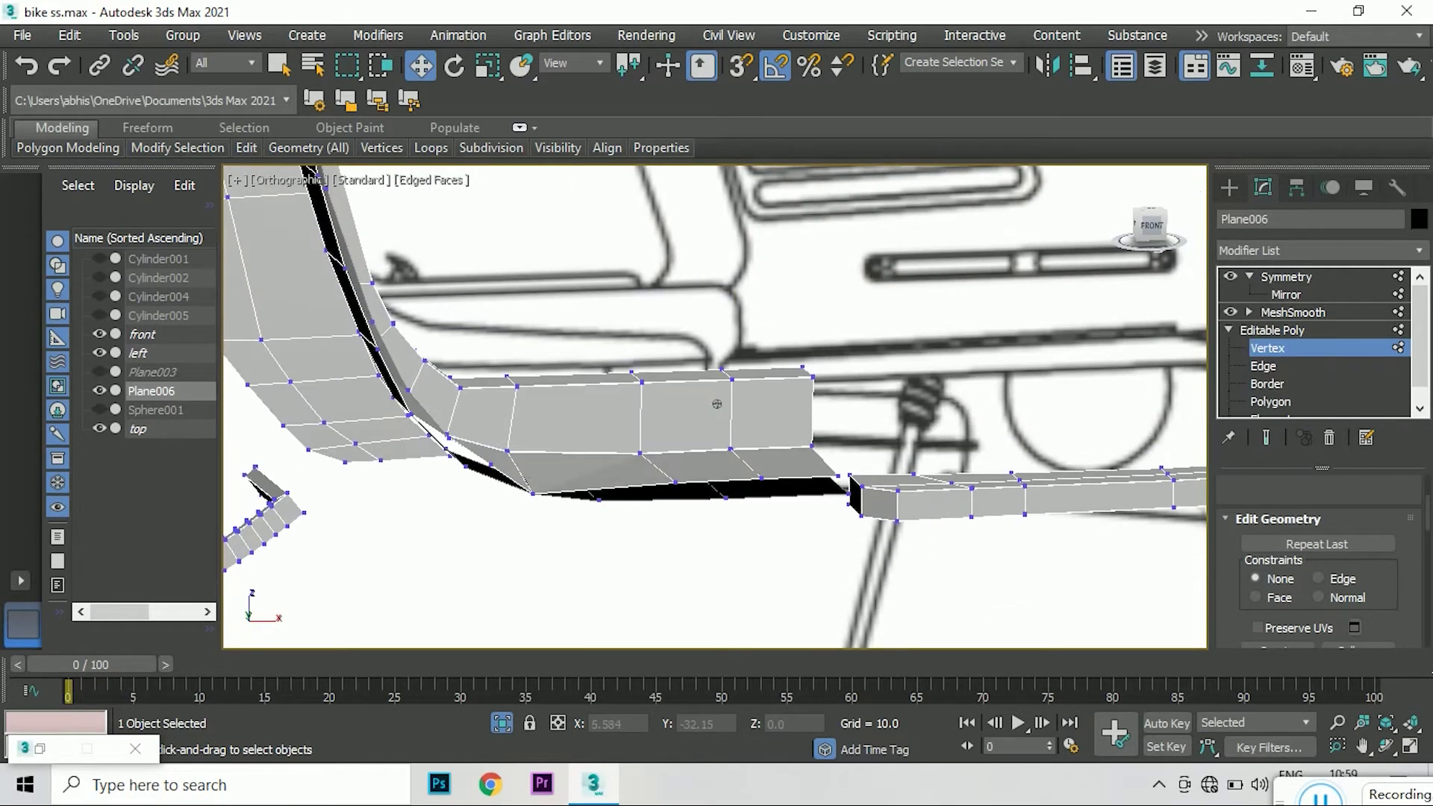
- Target Weld the strip's end vertex onto the neighbouring floor piece
right_click(960, 299)
click(1012, 504)
scroll(752, 384, up, 5)
click(758, 345)
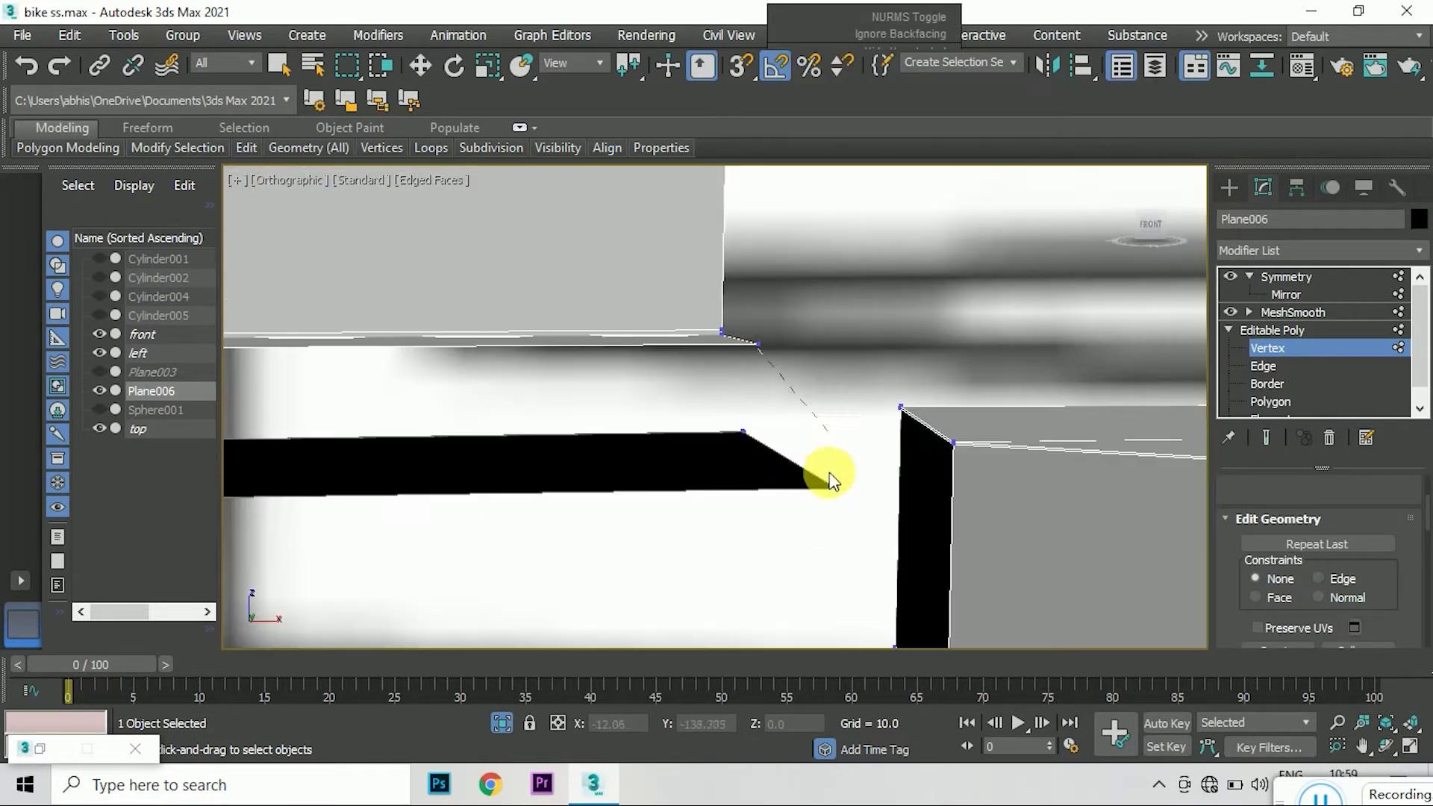
scroll(890, 346, down, 3)
- Re-enable the Edge constraint for vertex moves and switch to the Top view
click(1152, 225)
key(w)
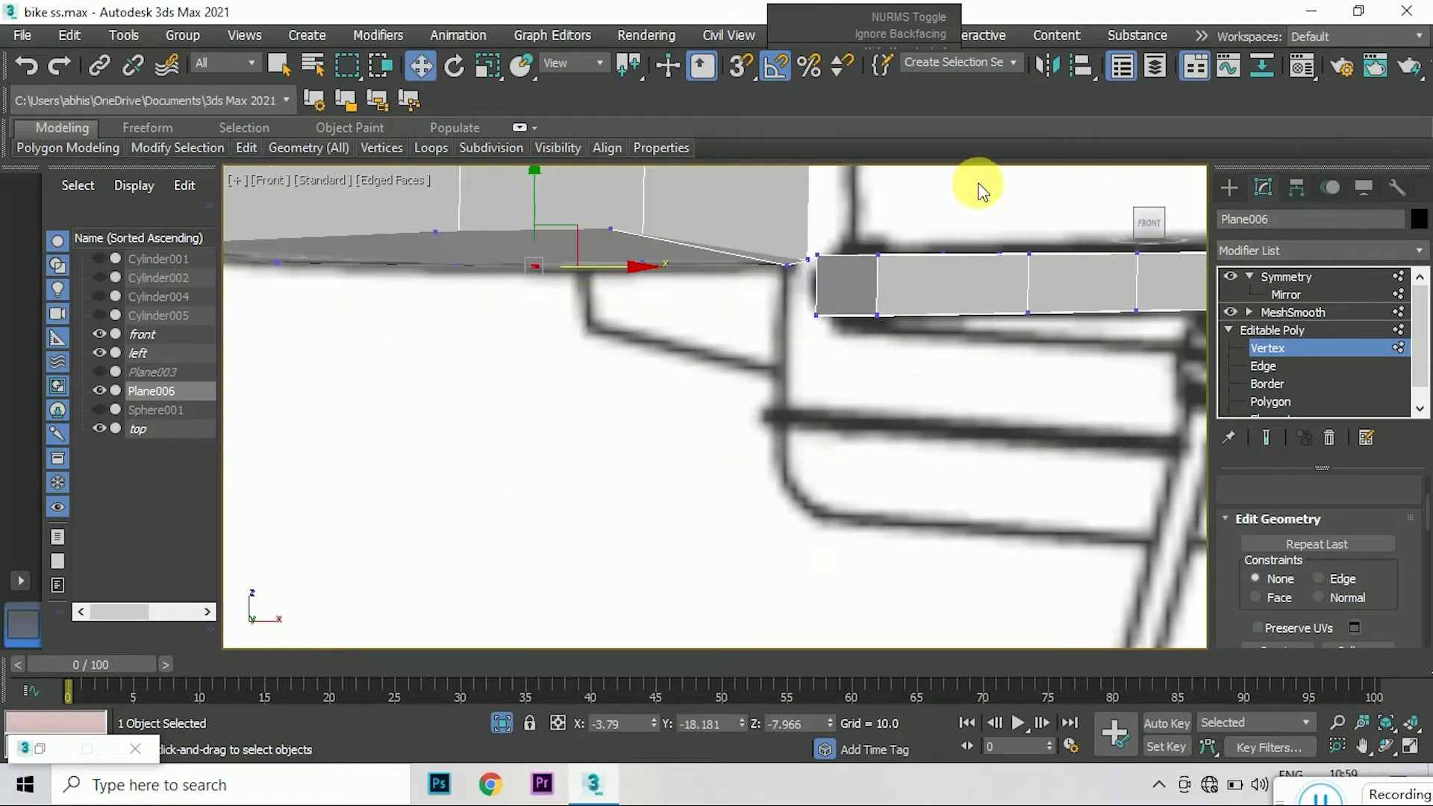
drag(1150, 222, 1142, 250)
click(1319, 579)
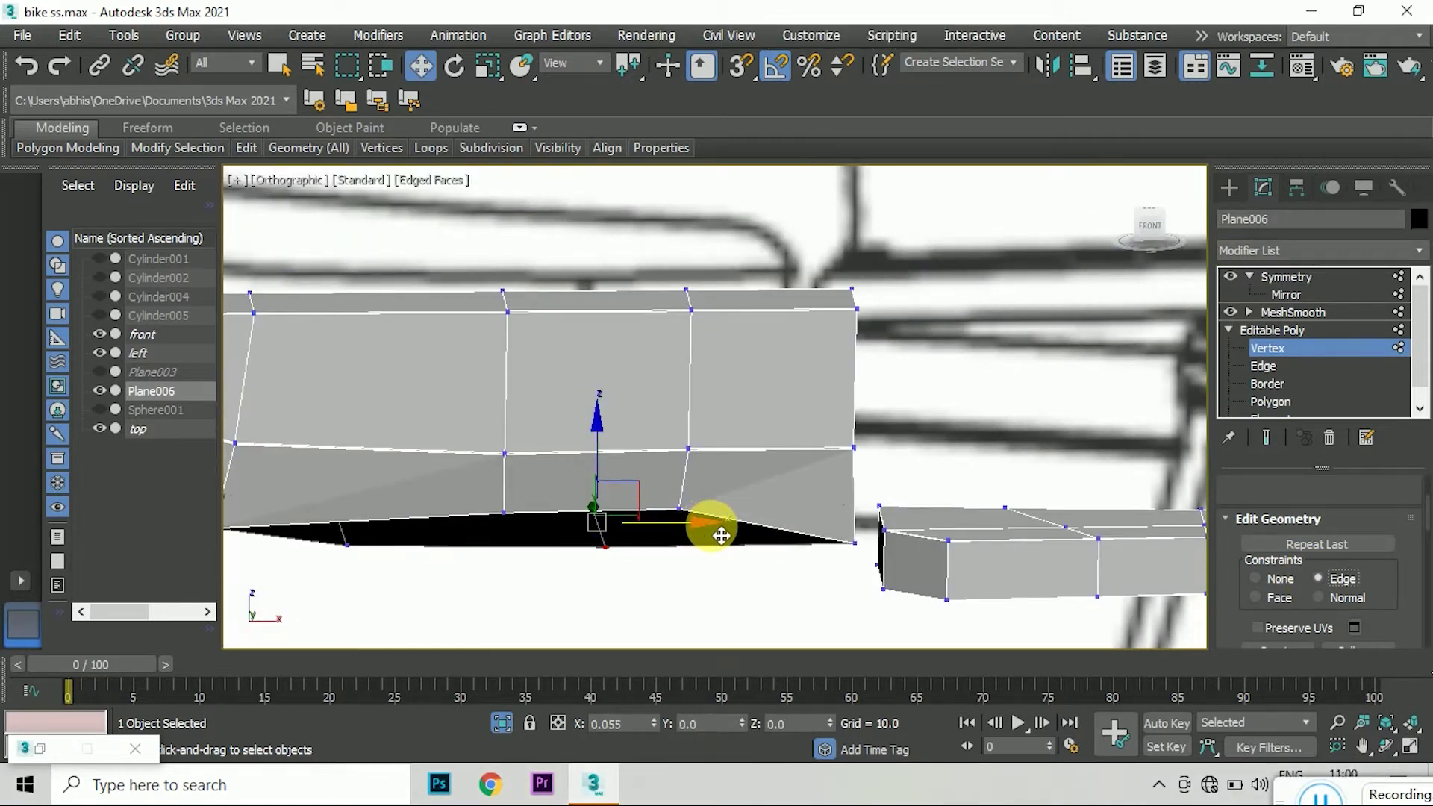
key(t)
scroll(705, 529, up, 3)
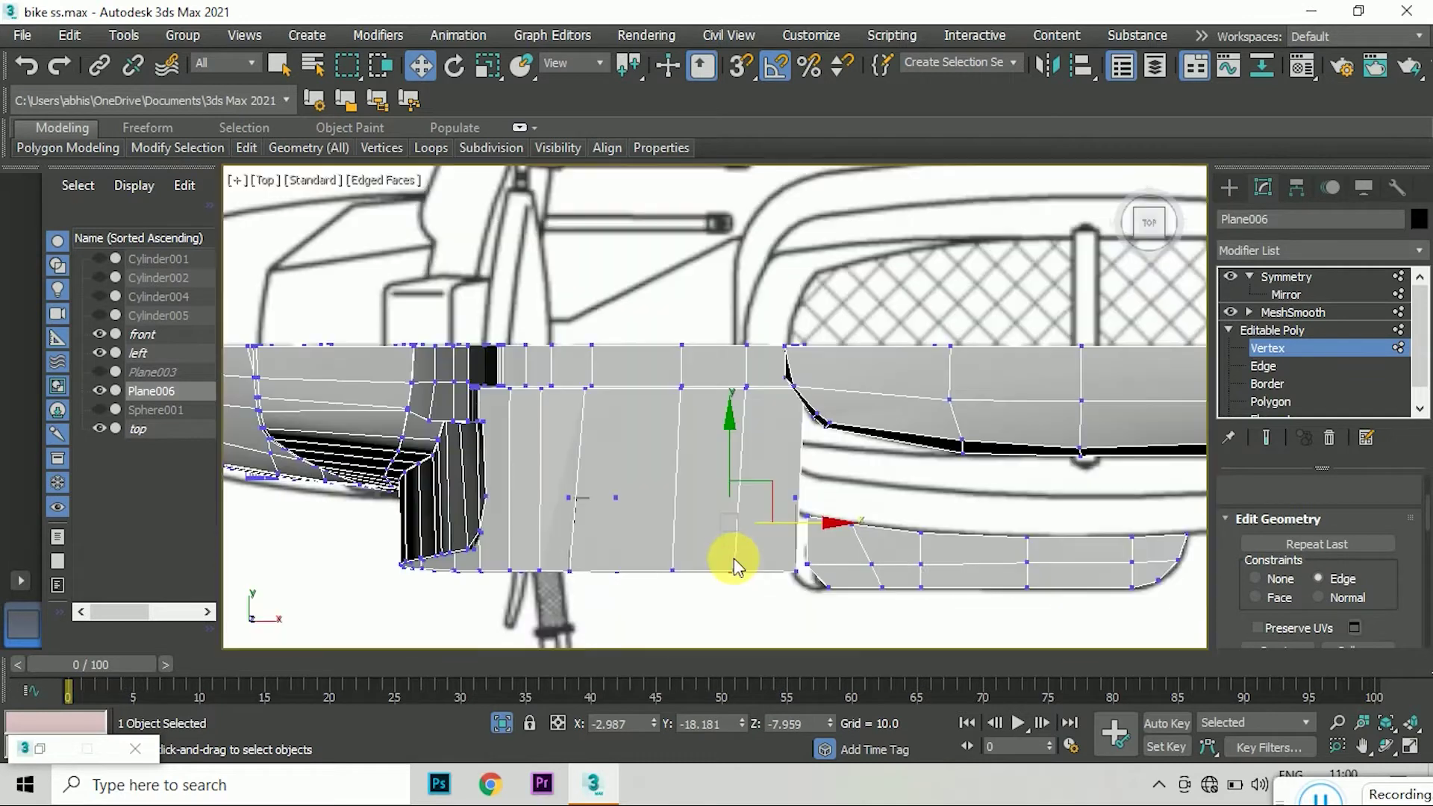
scroll(747, 566, up, 2)
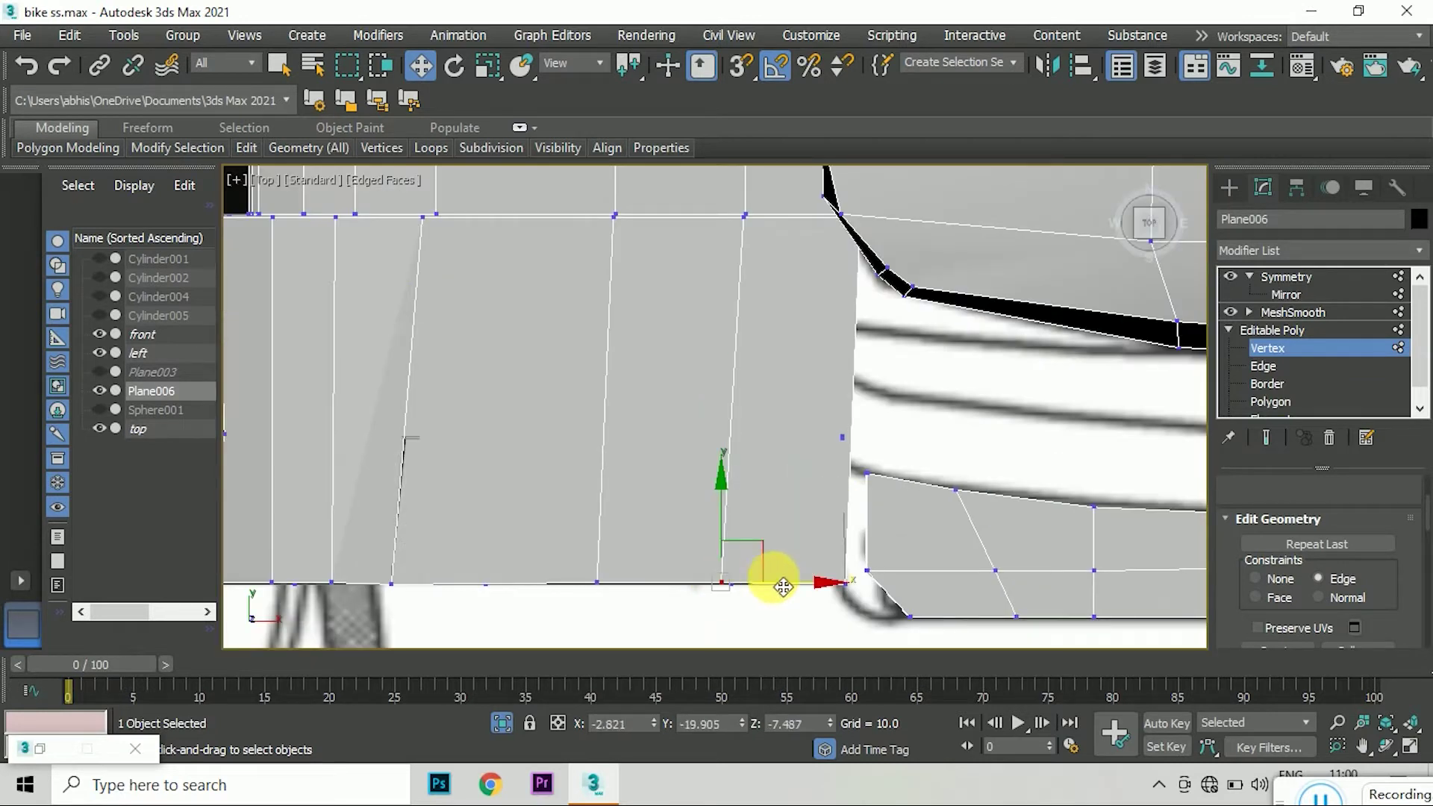
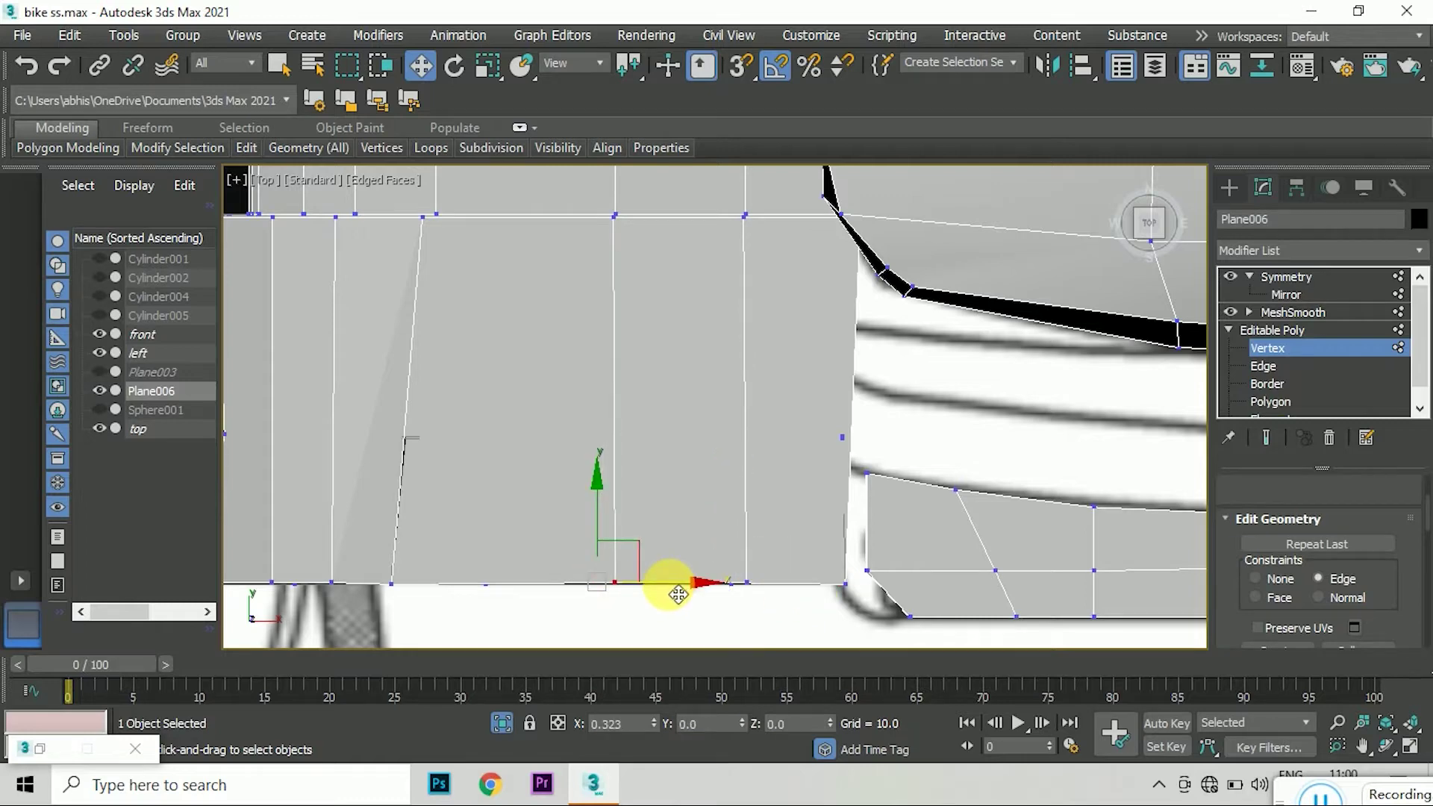
- Target Weld the stray vertex on the lower mount piece onto its neighbour
drag(1150, 224, 1109, 251)
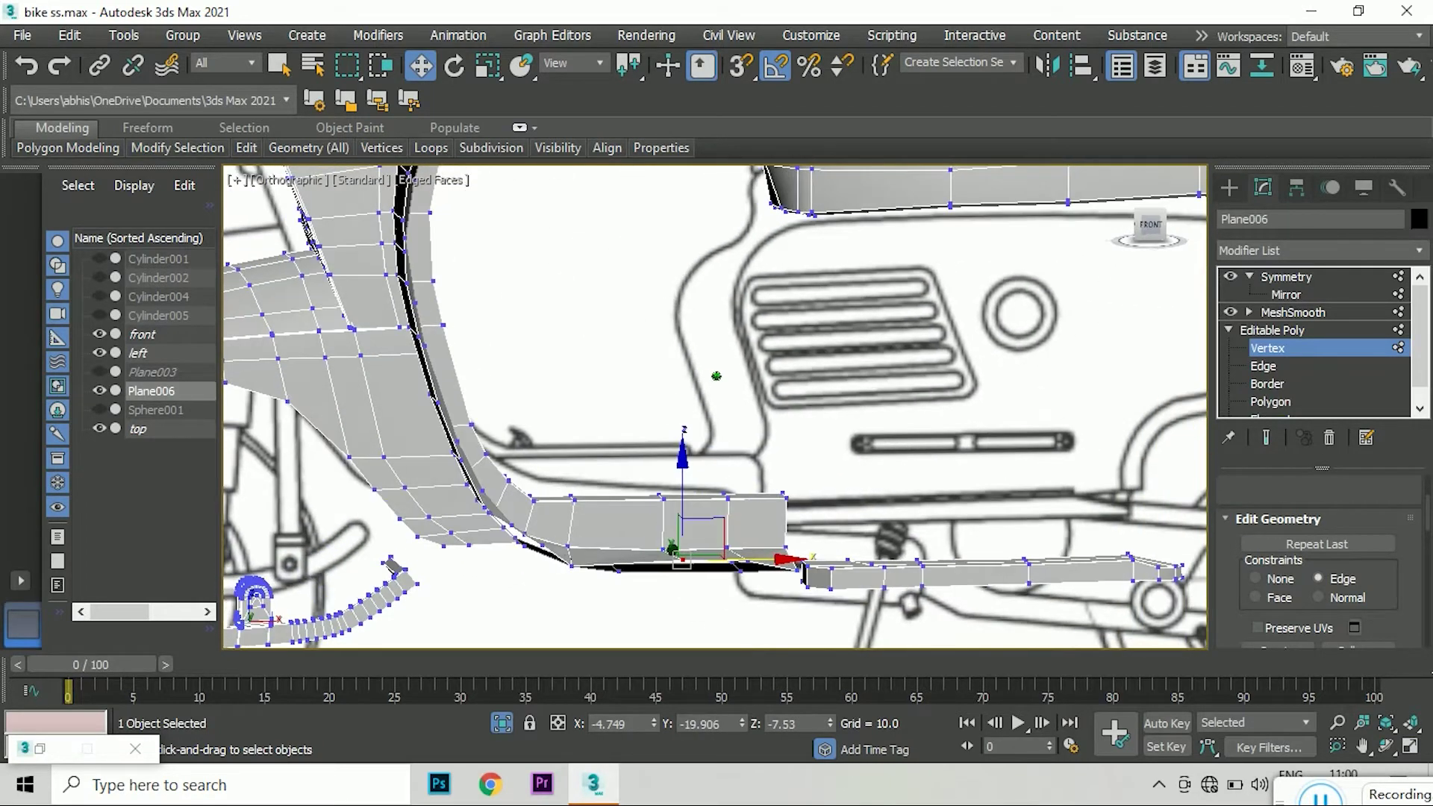
right_click(721, 530)
scroll(777, 537, up, 3)
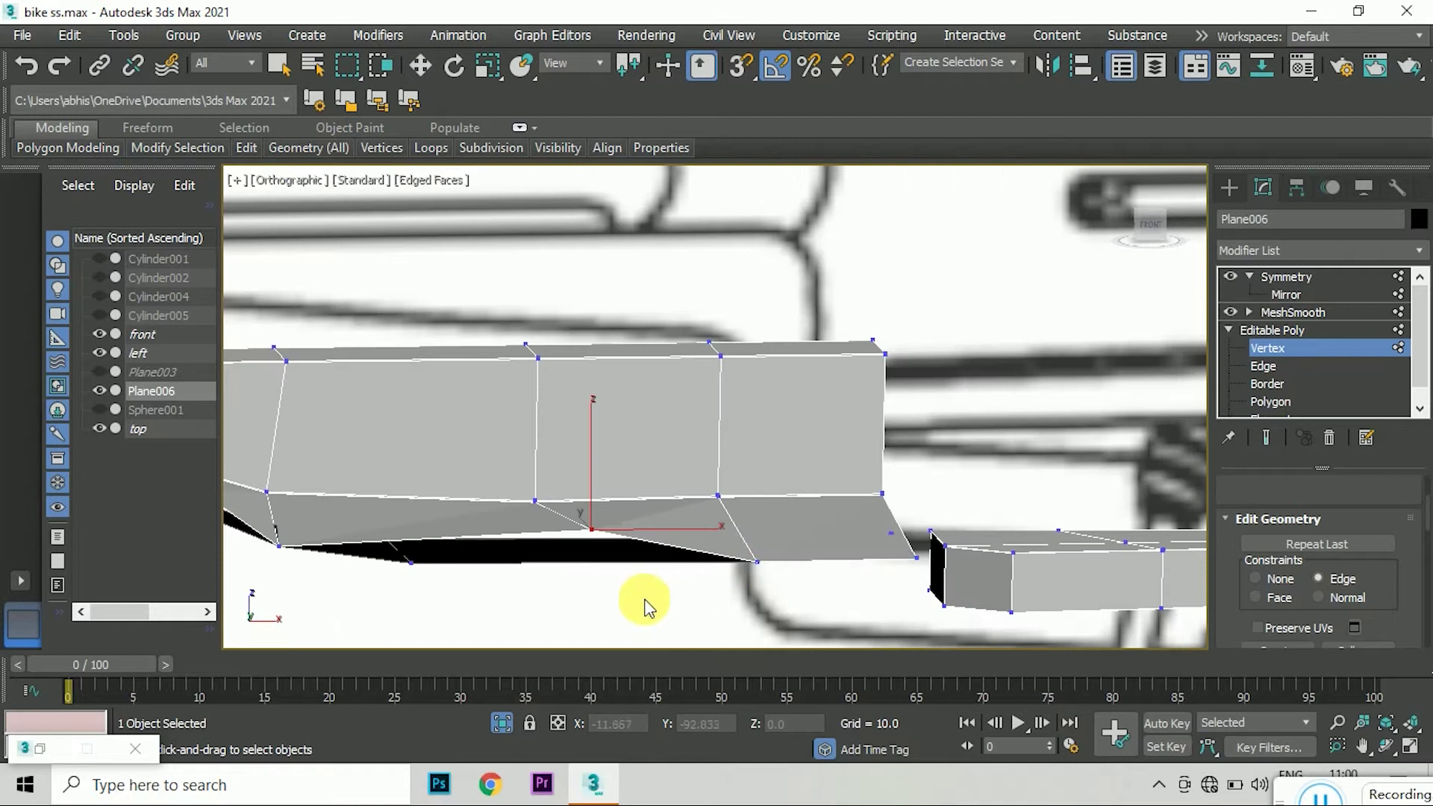
key(t)
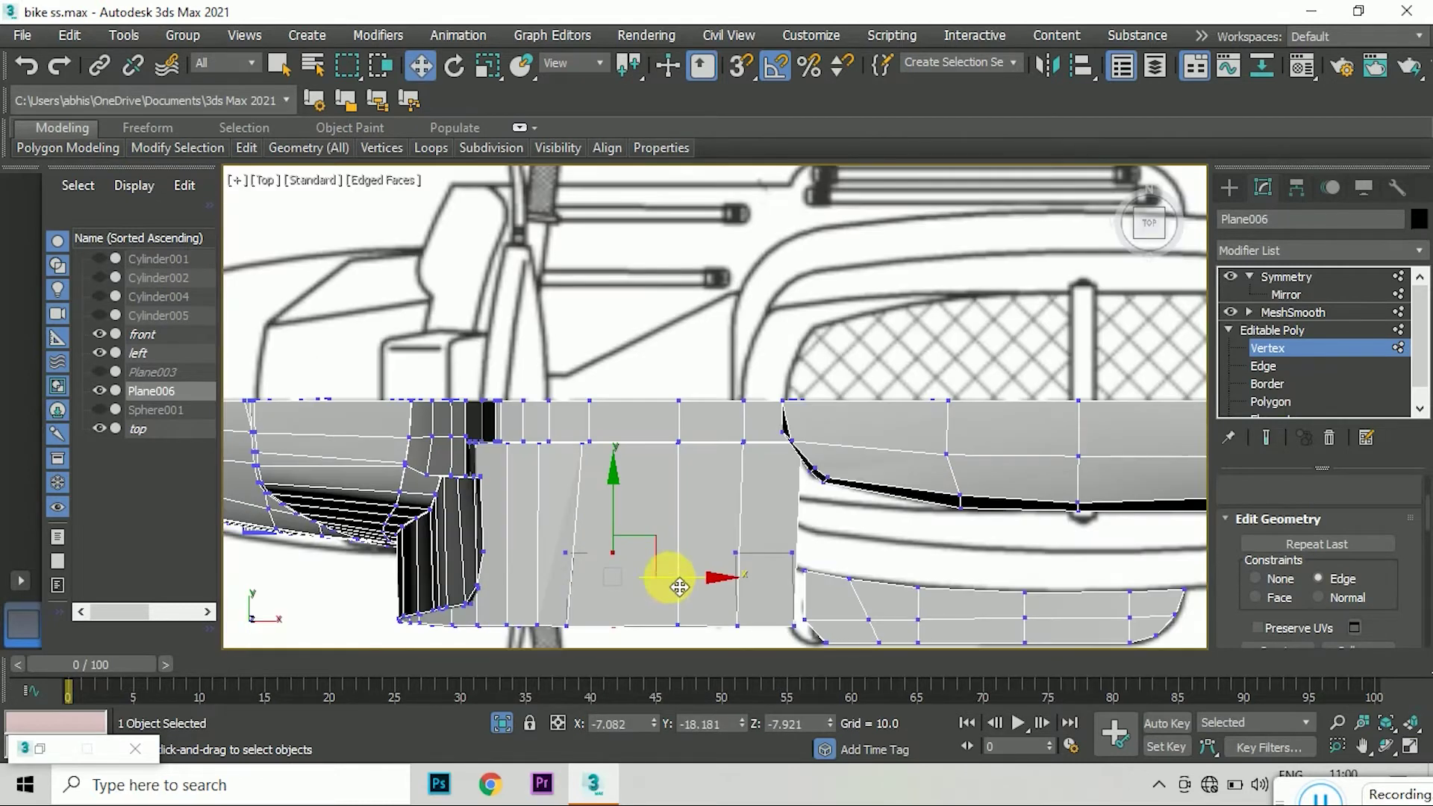
drag(1150, 224, 1120, 246)
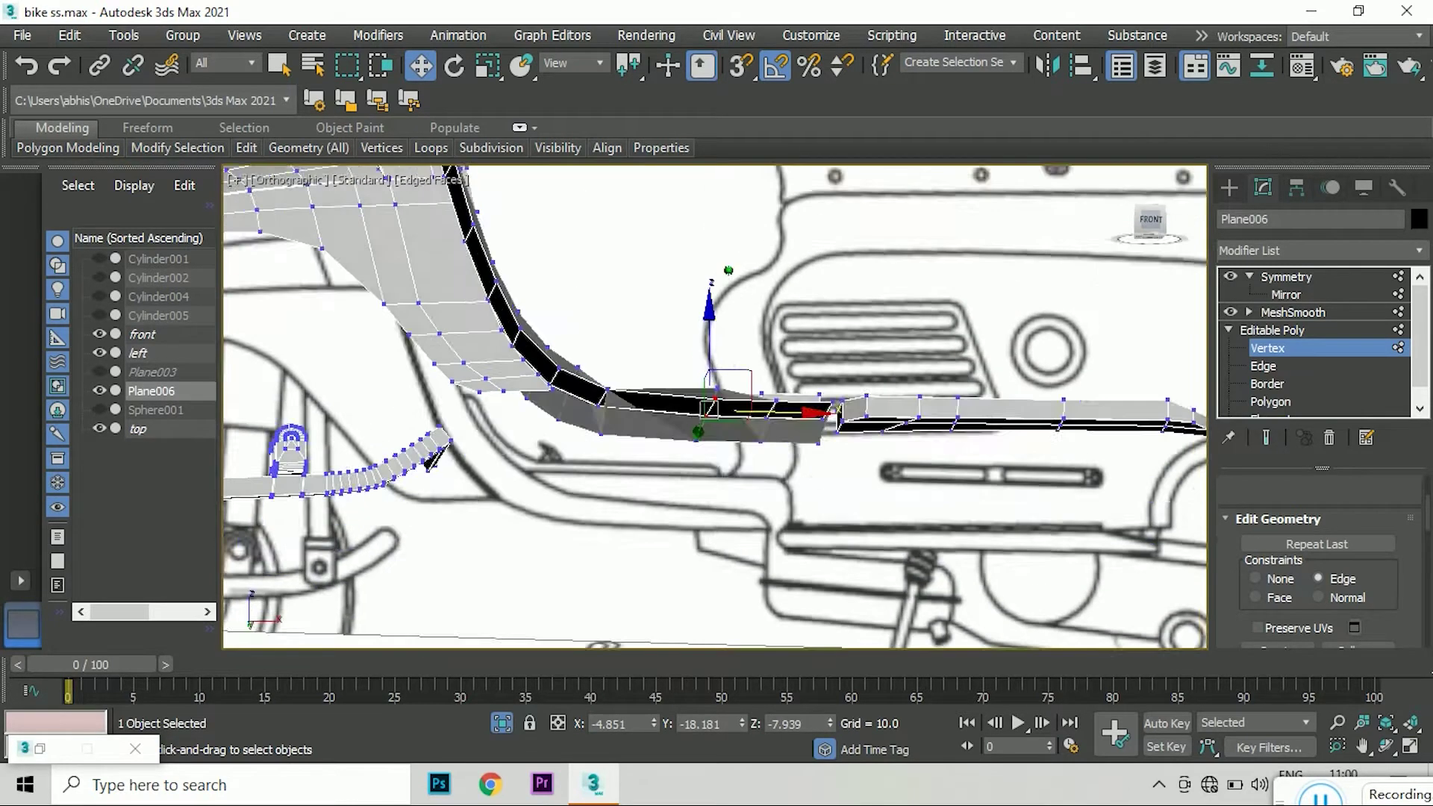
scroll(720, 518, up, 2)
right_click(718, 515)
click(691, 662)
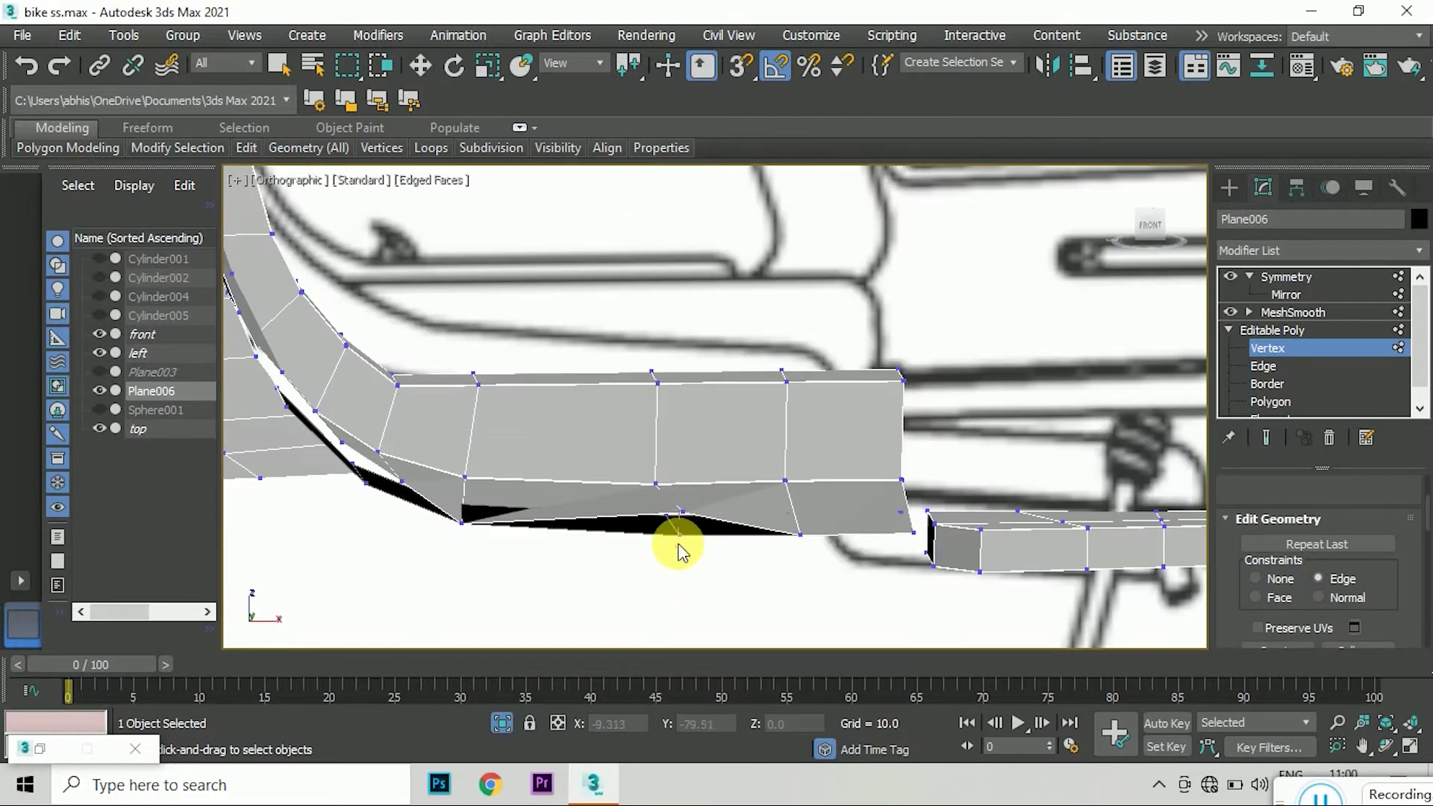
- Check the smoothed, mirrored result in the Symmetry modifier, then return to the base mesh vertices
click(1266, 437)
click(1286, 276)
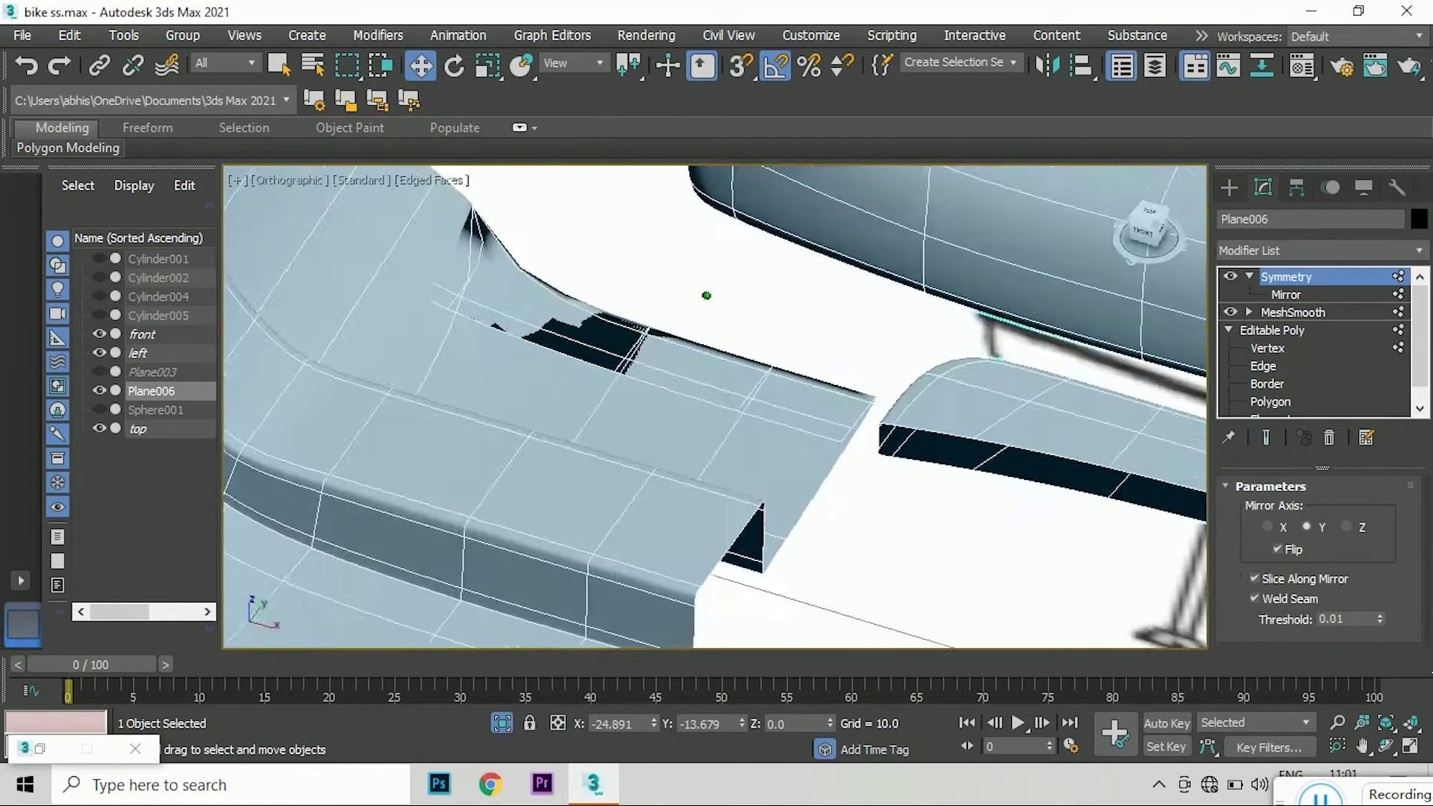
alt+middle_drag(704, 297, 620, 427)
click(1268, 348)
scroll(528, 385, up, 3)
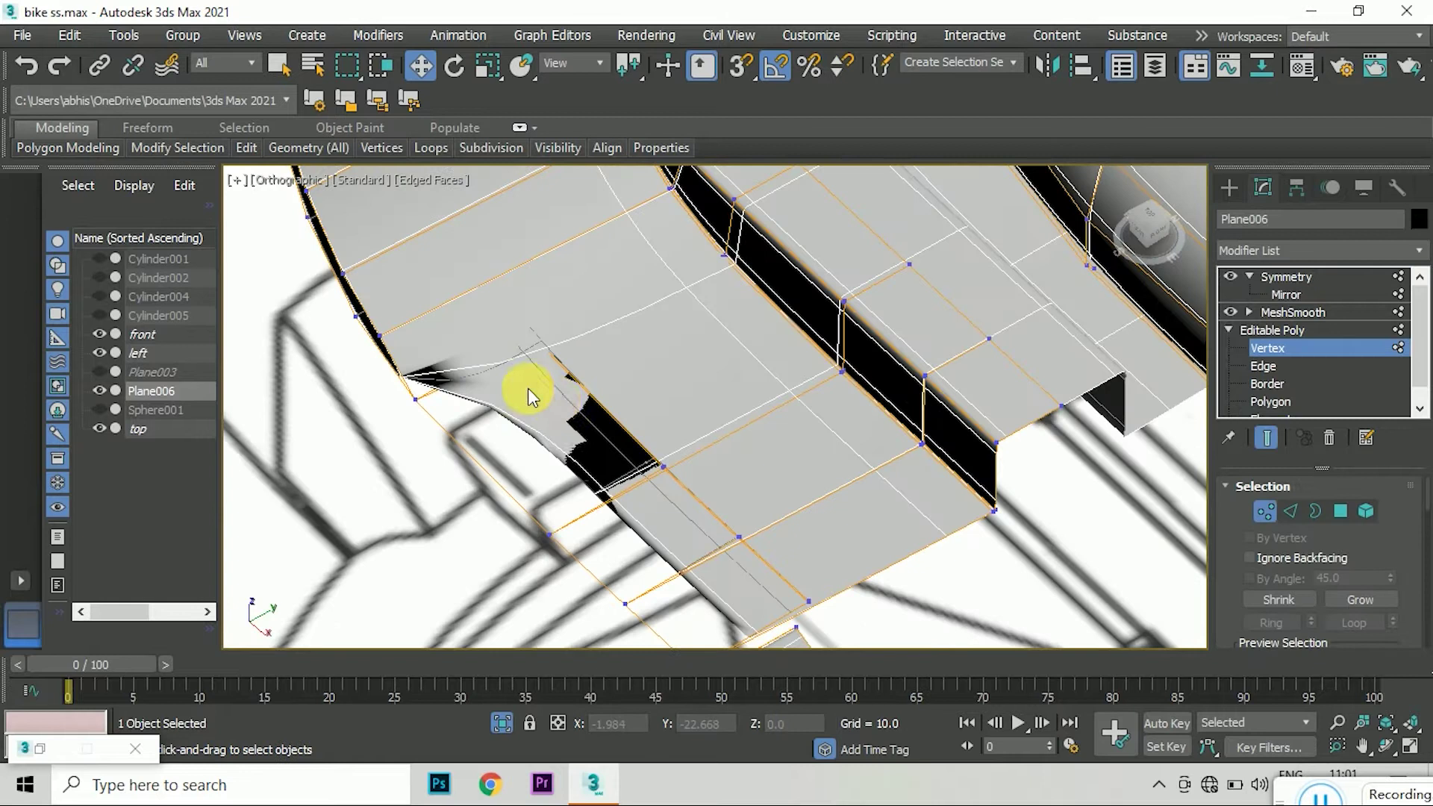
scroll(812, 514, up, 2)
- Ring-select the parallel edges across the underside panel and Connect them with a new loop
click(1294, 514)
click(754, 532)
key(alt+r)
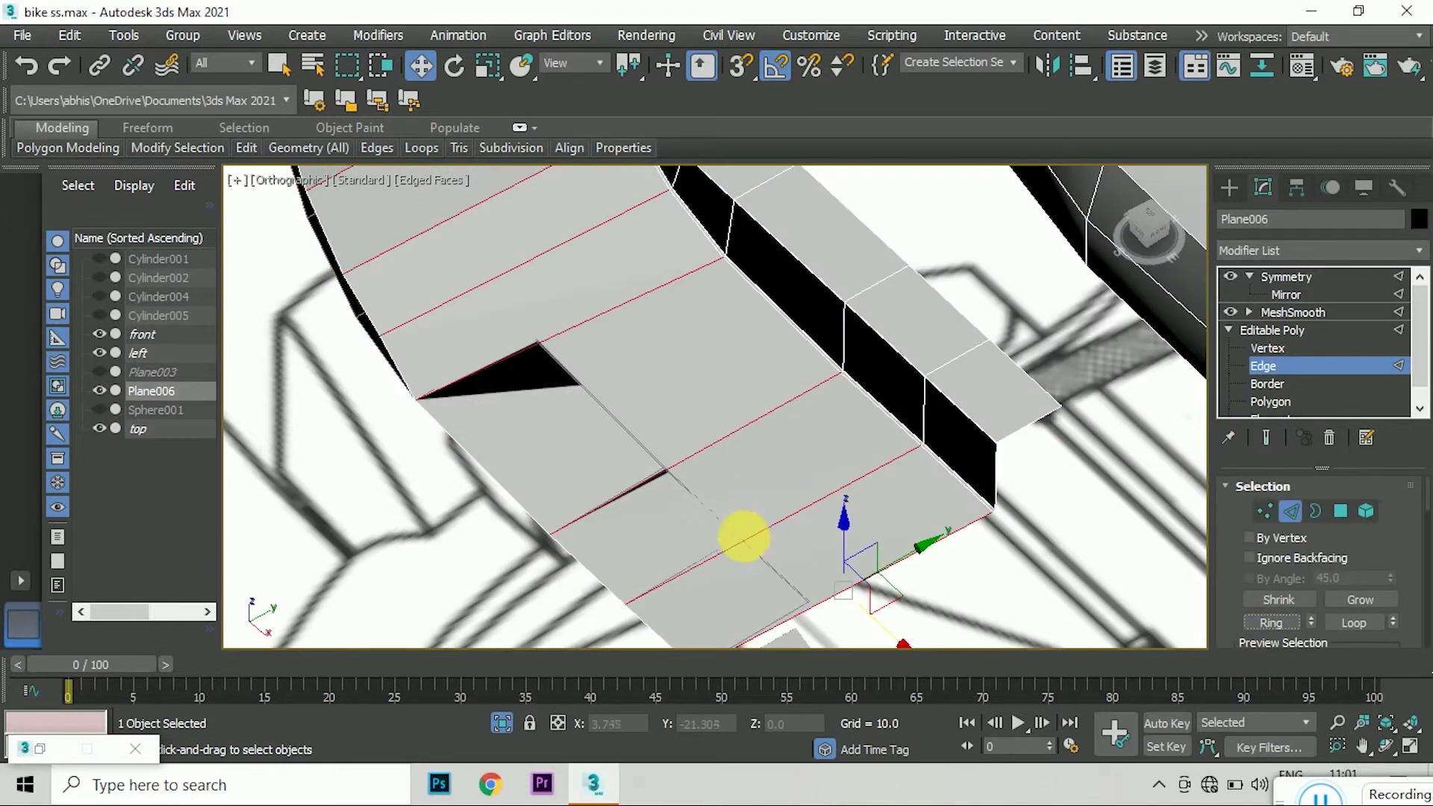
right_click(749, 536)
click(553, 611)
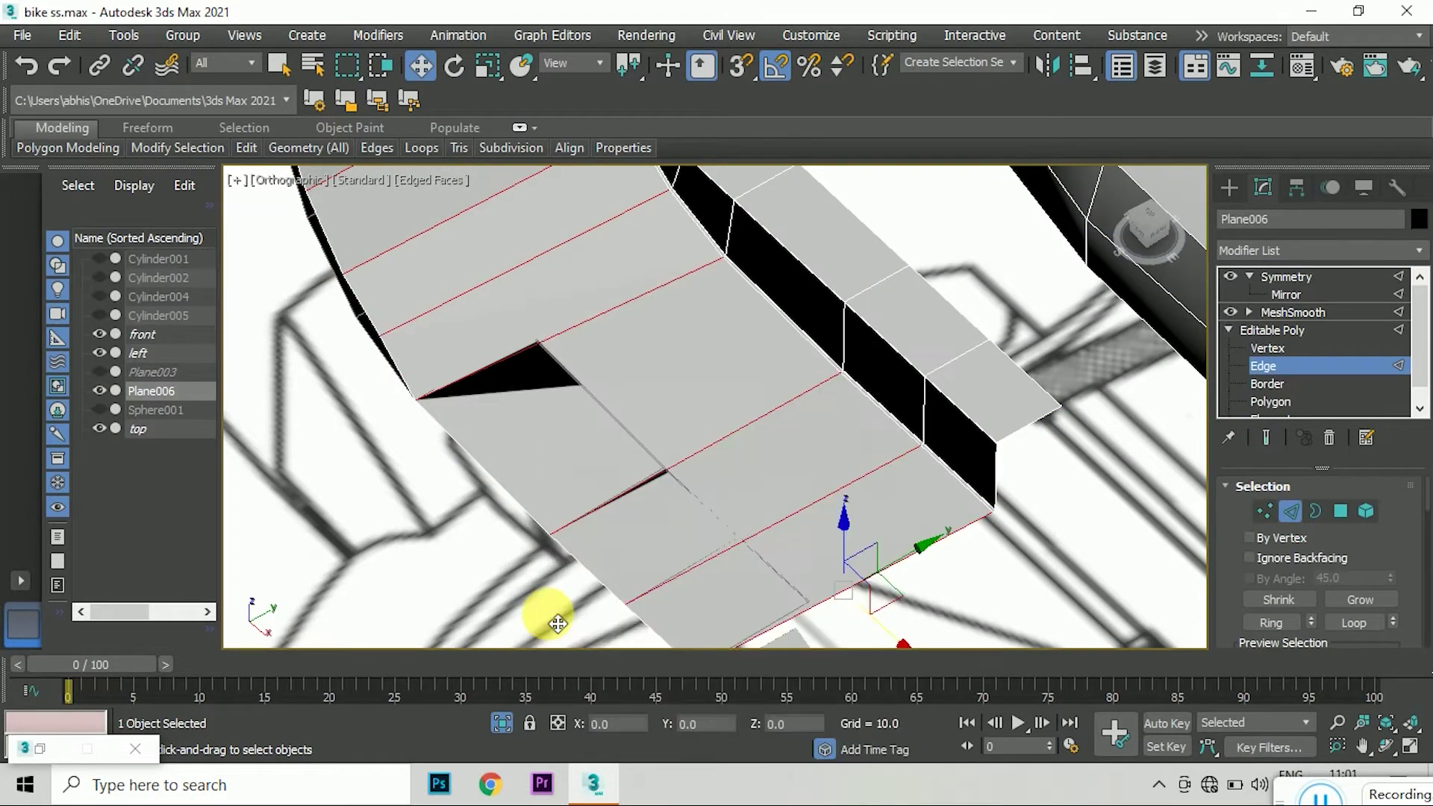
click(739, 505)
scroll(963, 500, up, 2)
scroll(998, 480, up, 1)
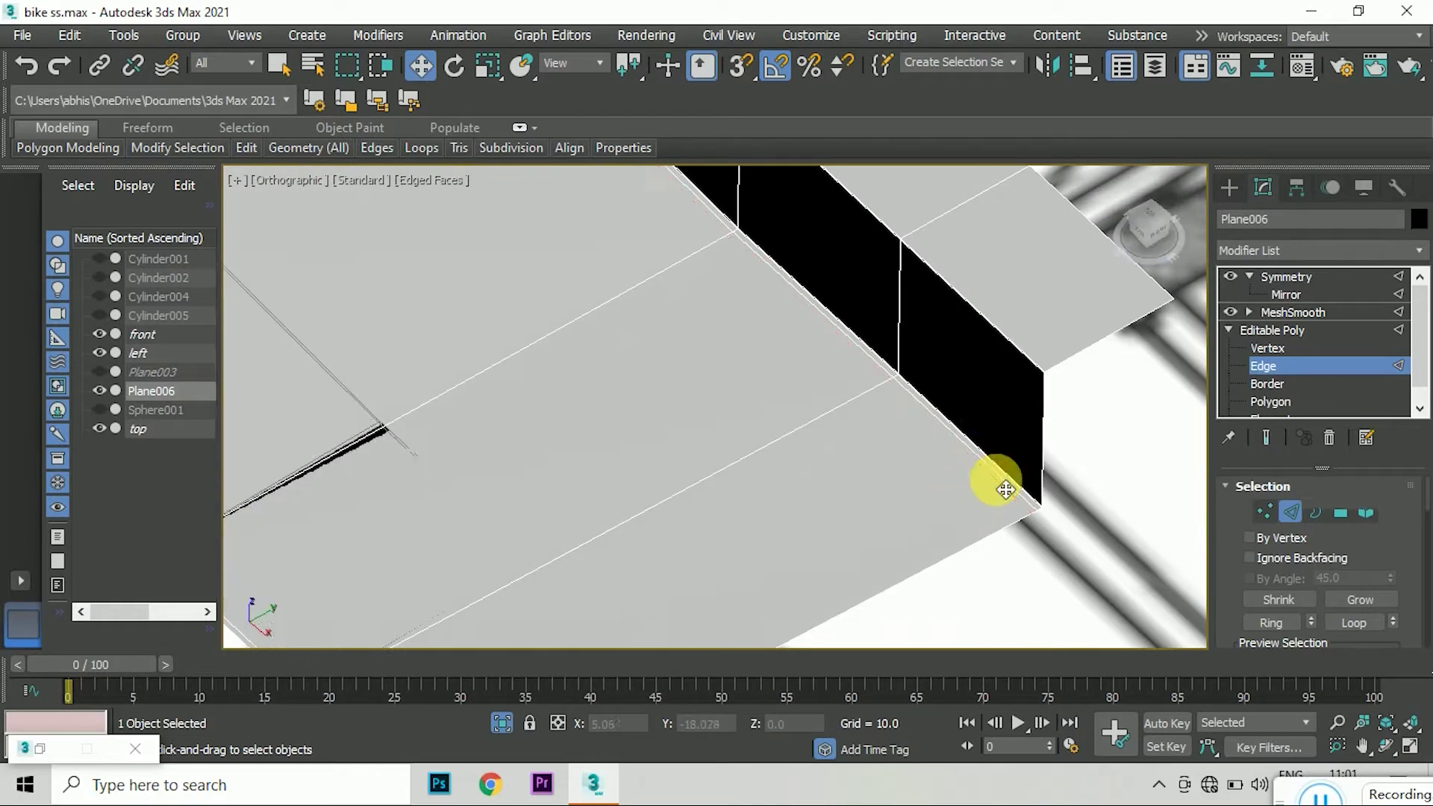
scroll(999, 480, down, 3)
- Inspect the smoothed, mirrored mount piece from the front, then show the cage again
click(1267, 438)
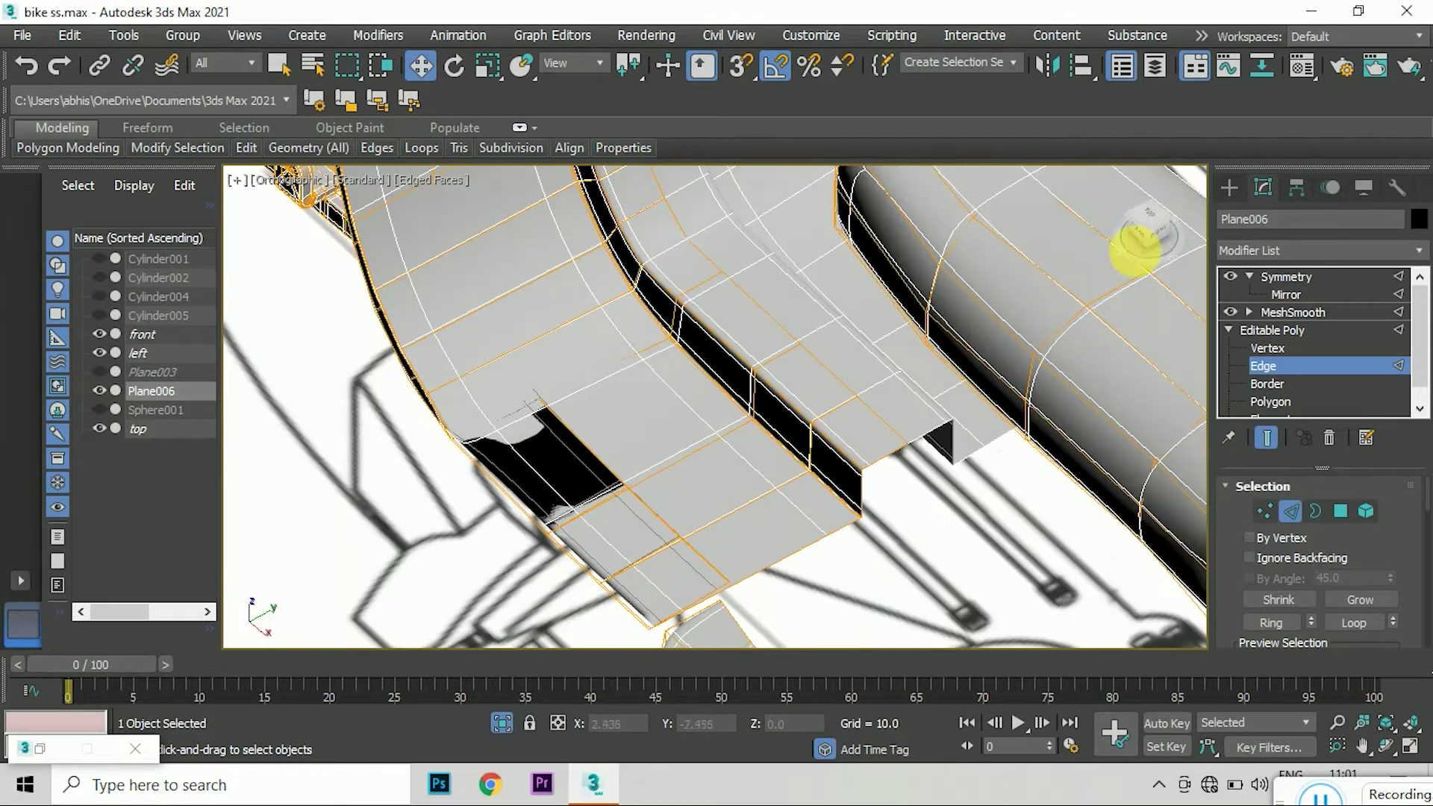
drag(1137, 246, 746, 481)
click(1270, 276)
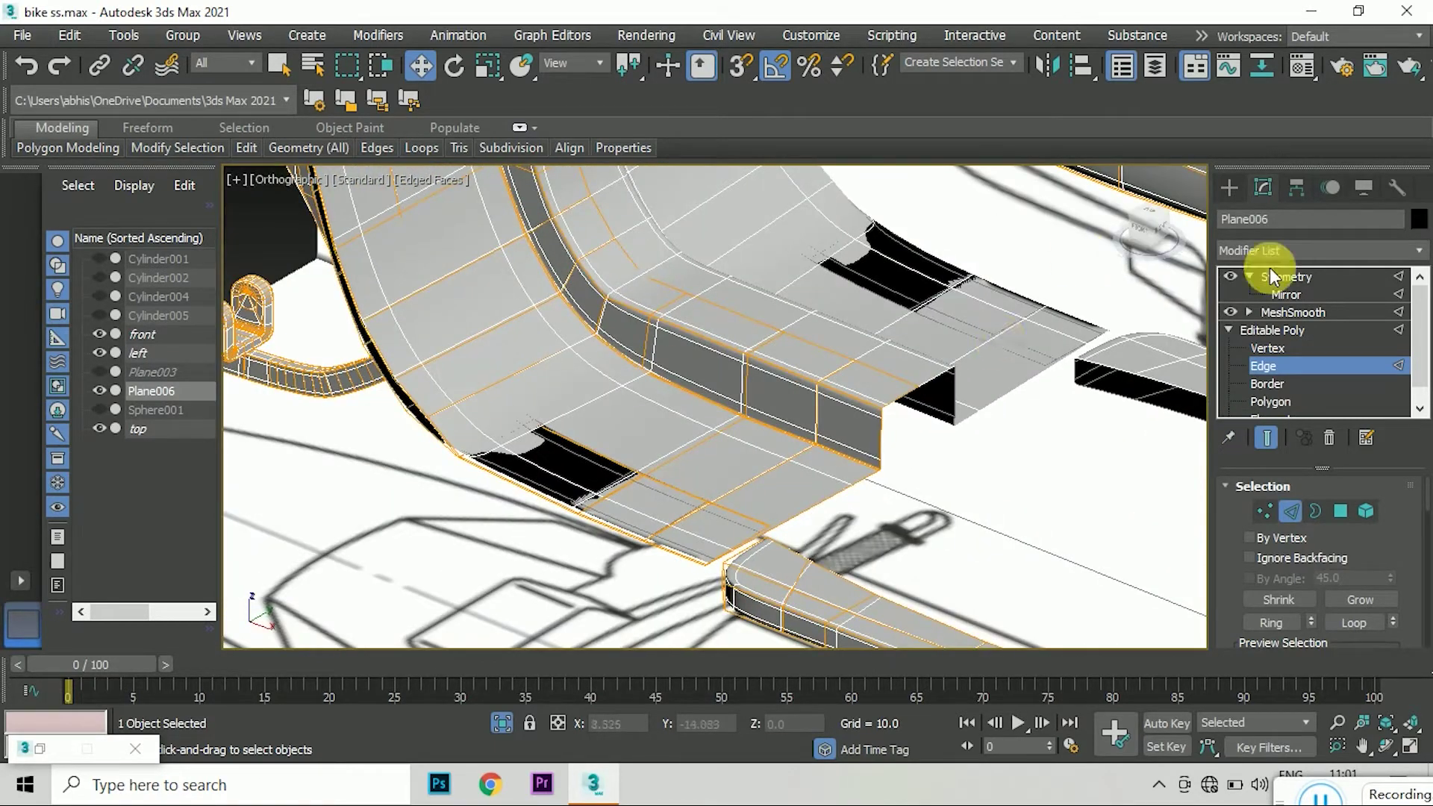
scroll(448, 448, up, 5)
scroll(449, 434, down, 2)
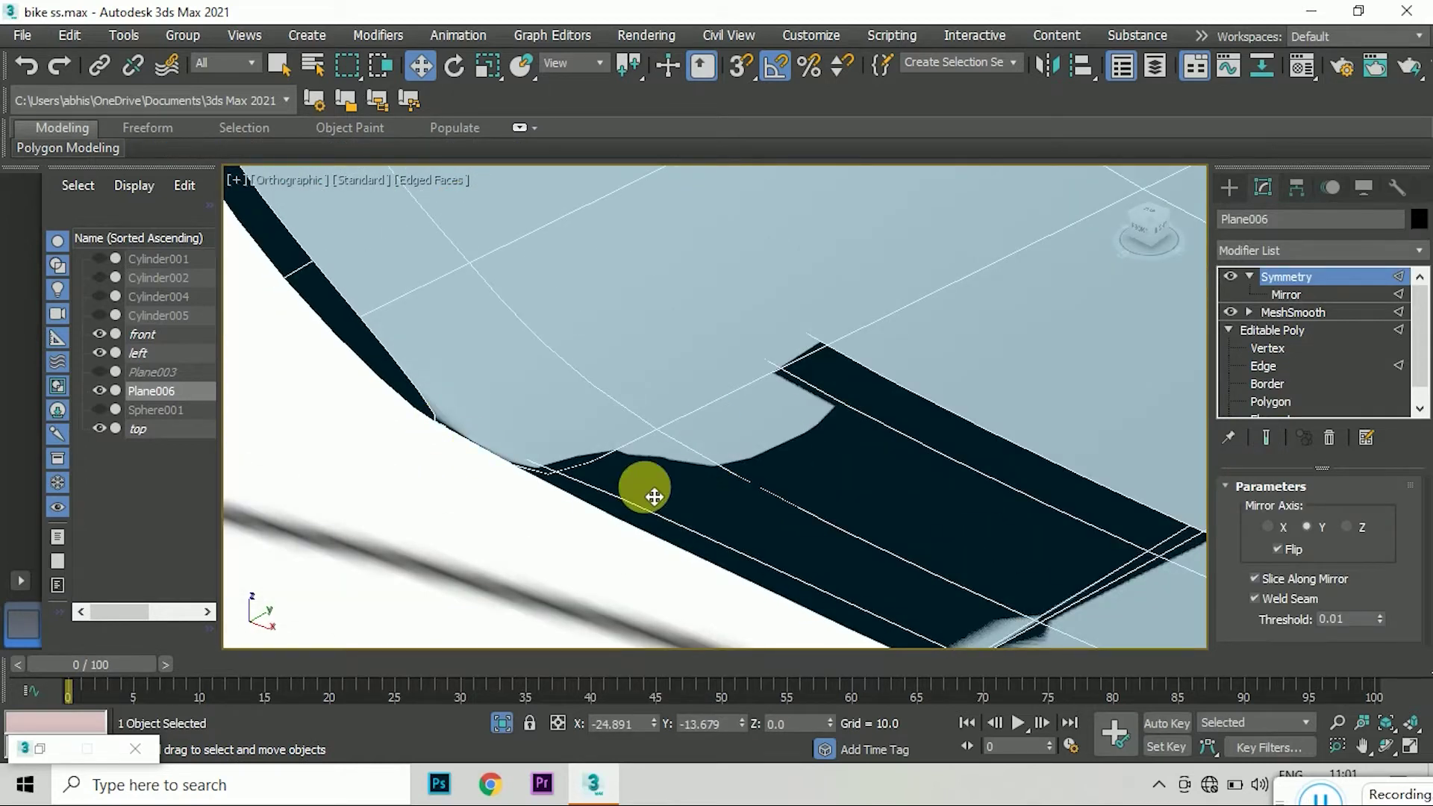
scroll(809, 441, down, 2)
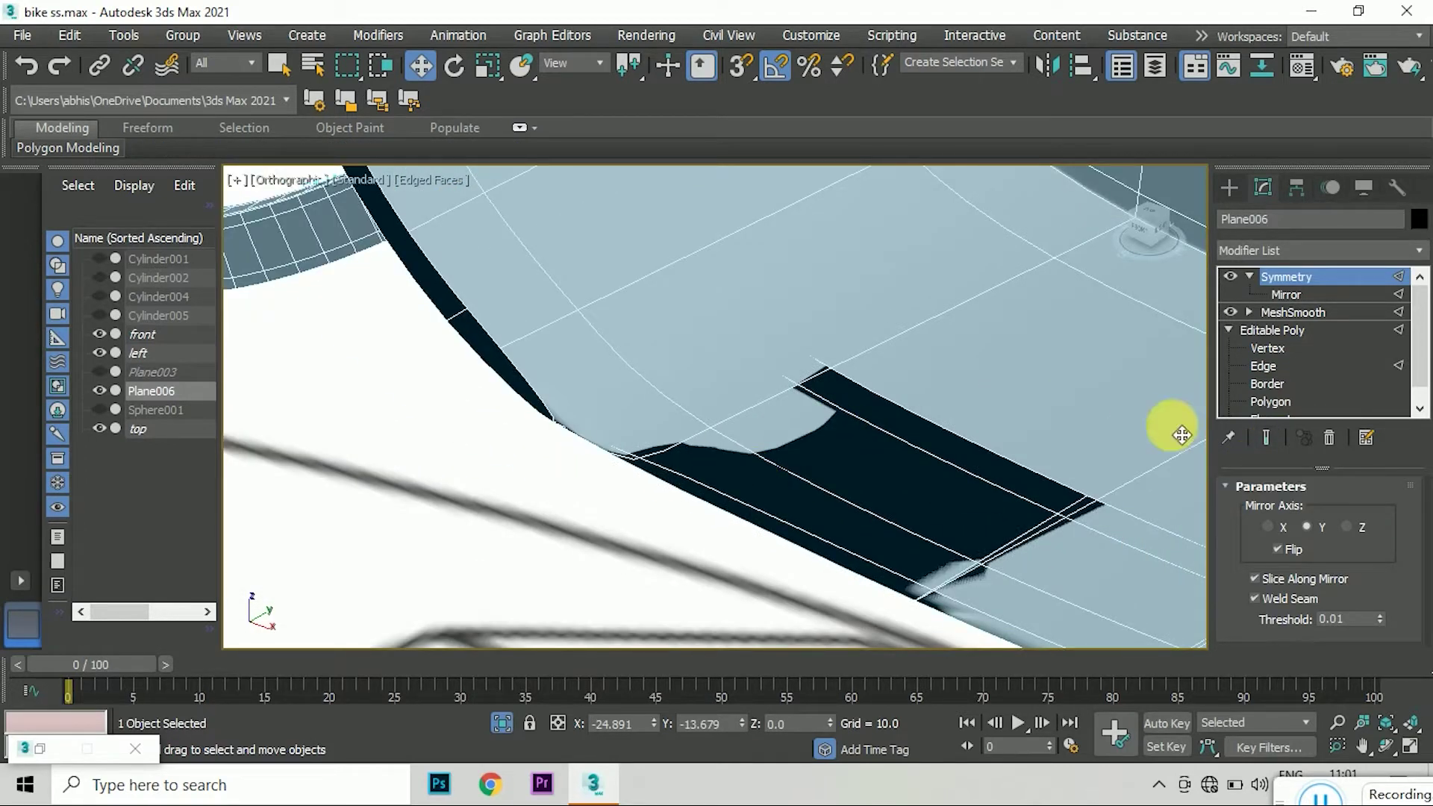
scroll(833, 486, down, 2)
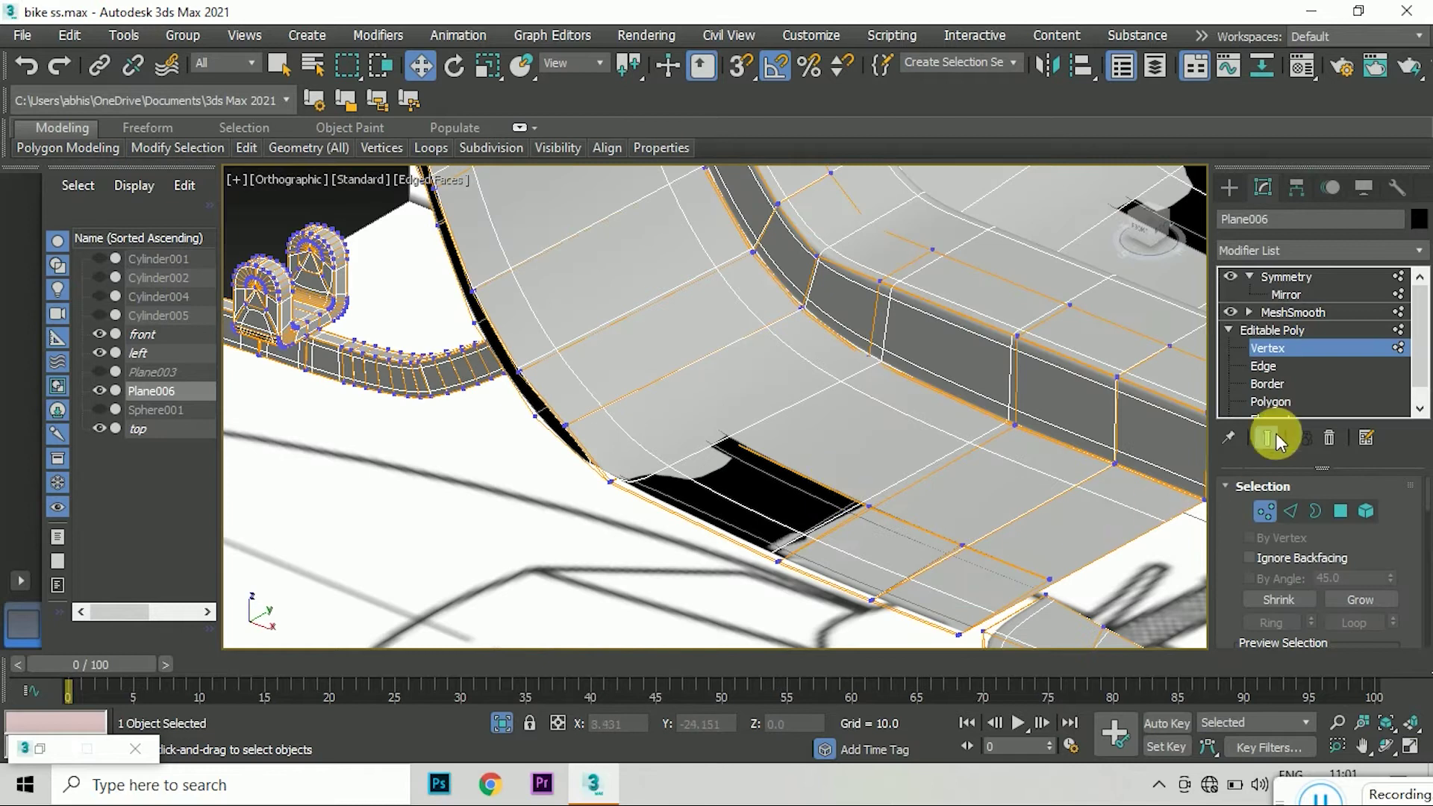
click(1266, 438)
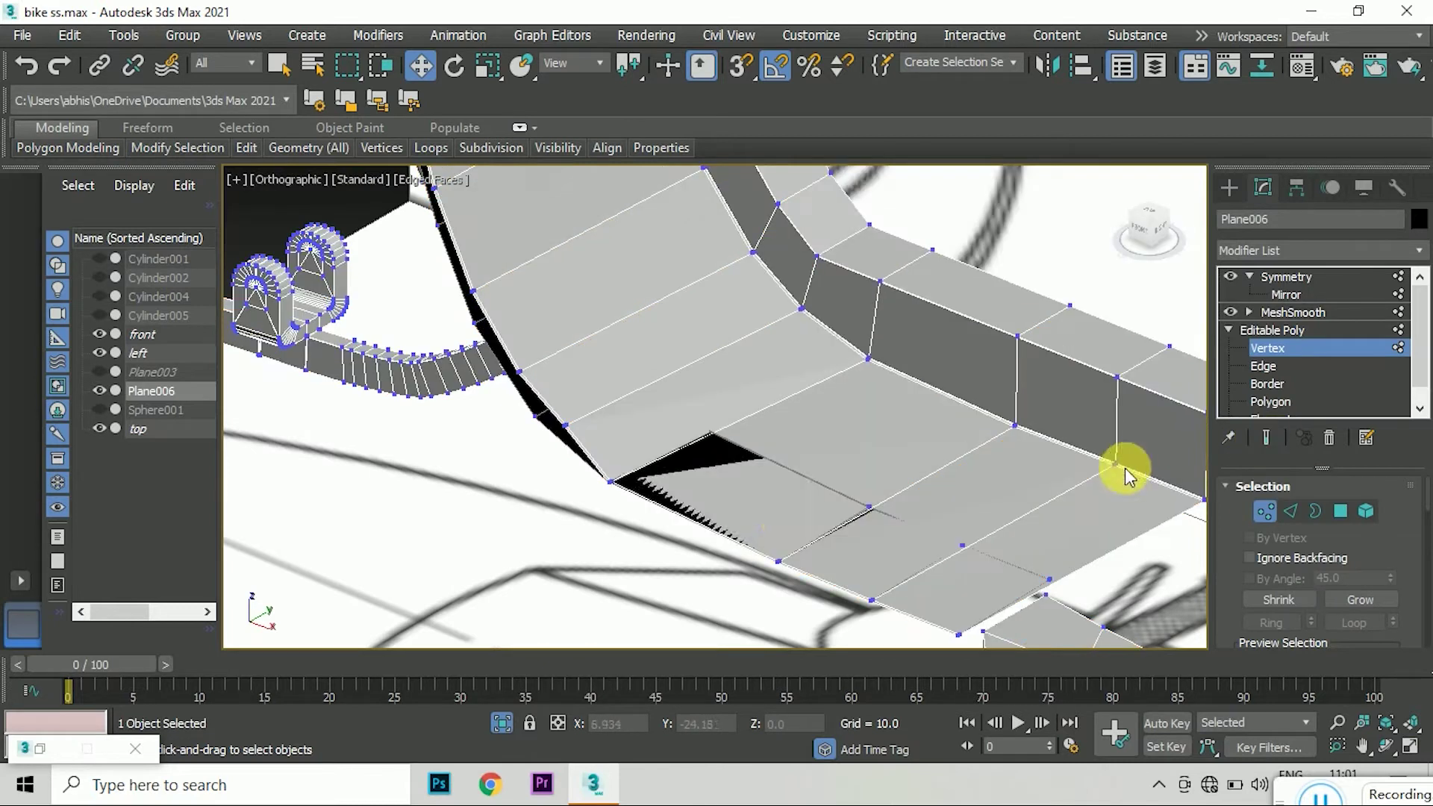
- Undo a stray vertex change and select the mount piece's corner vertex in front view
click(784, 513)
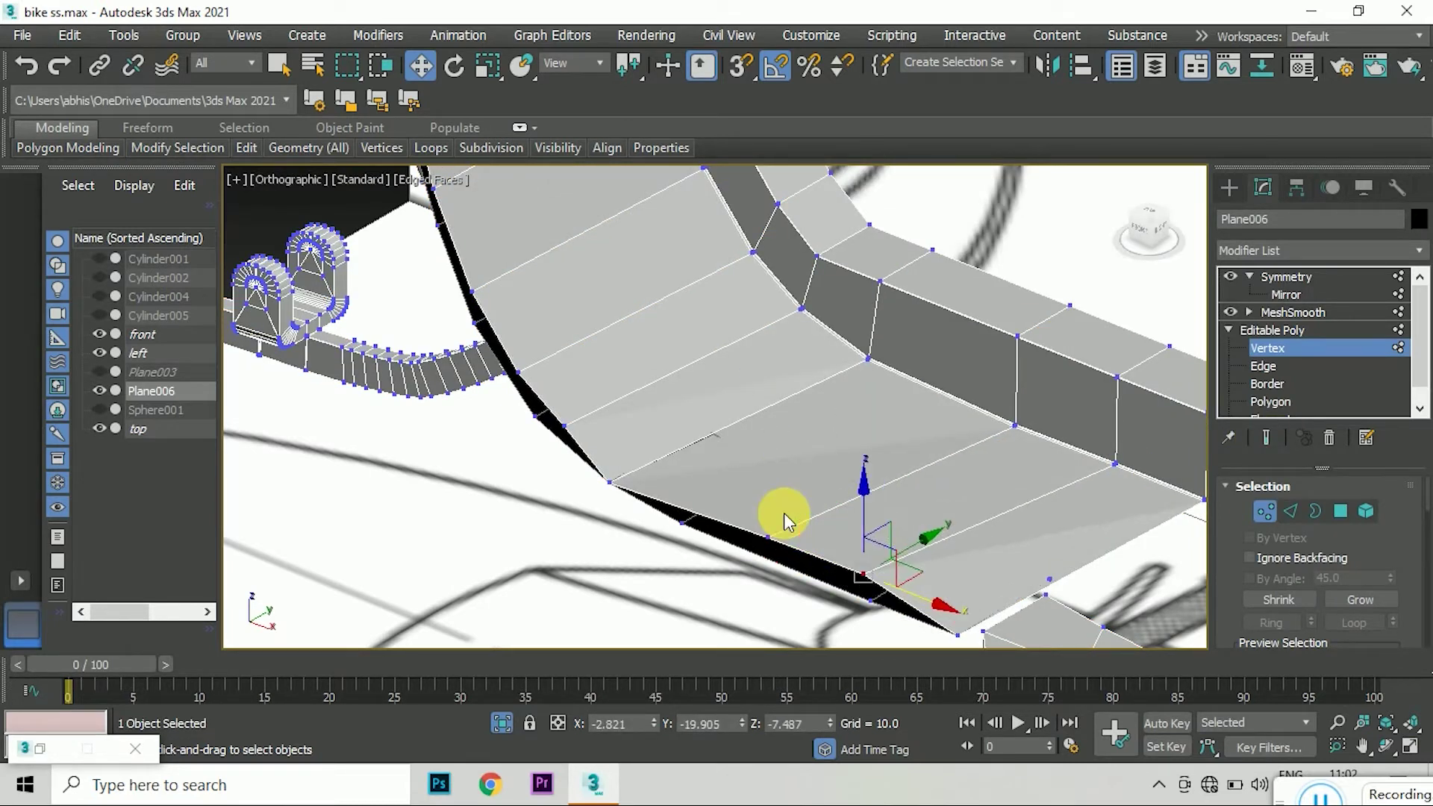
key(ctrl+z)
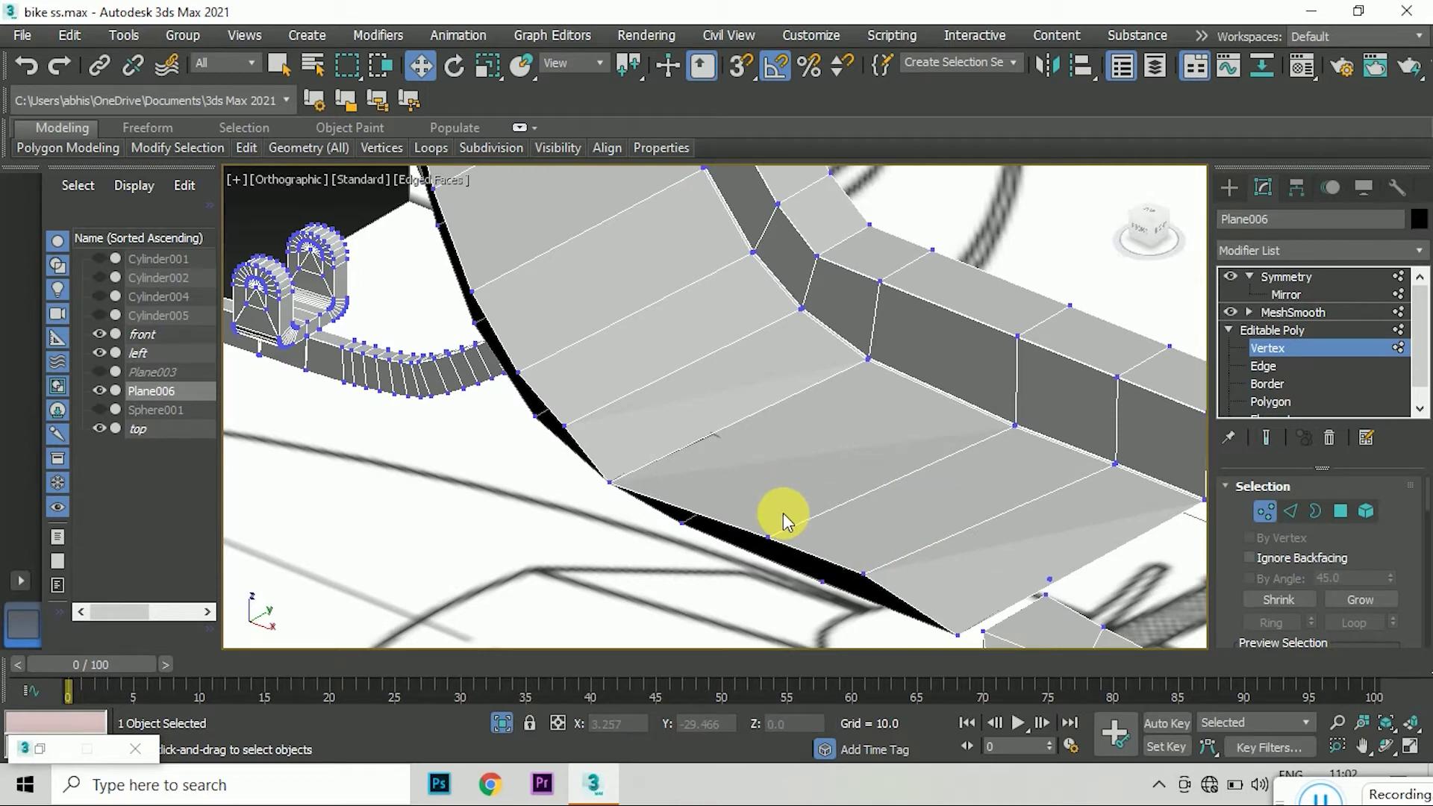
click(1145, 233)
scroll(760, 428, down, 5)
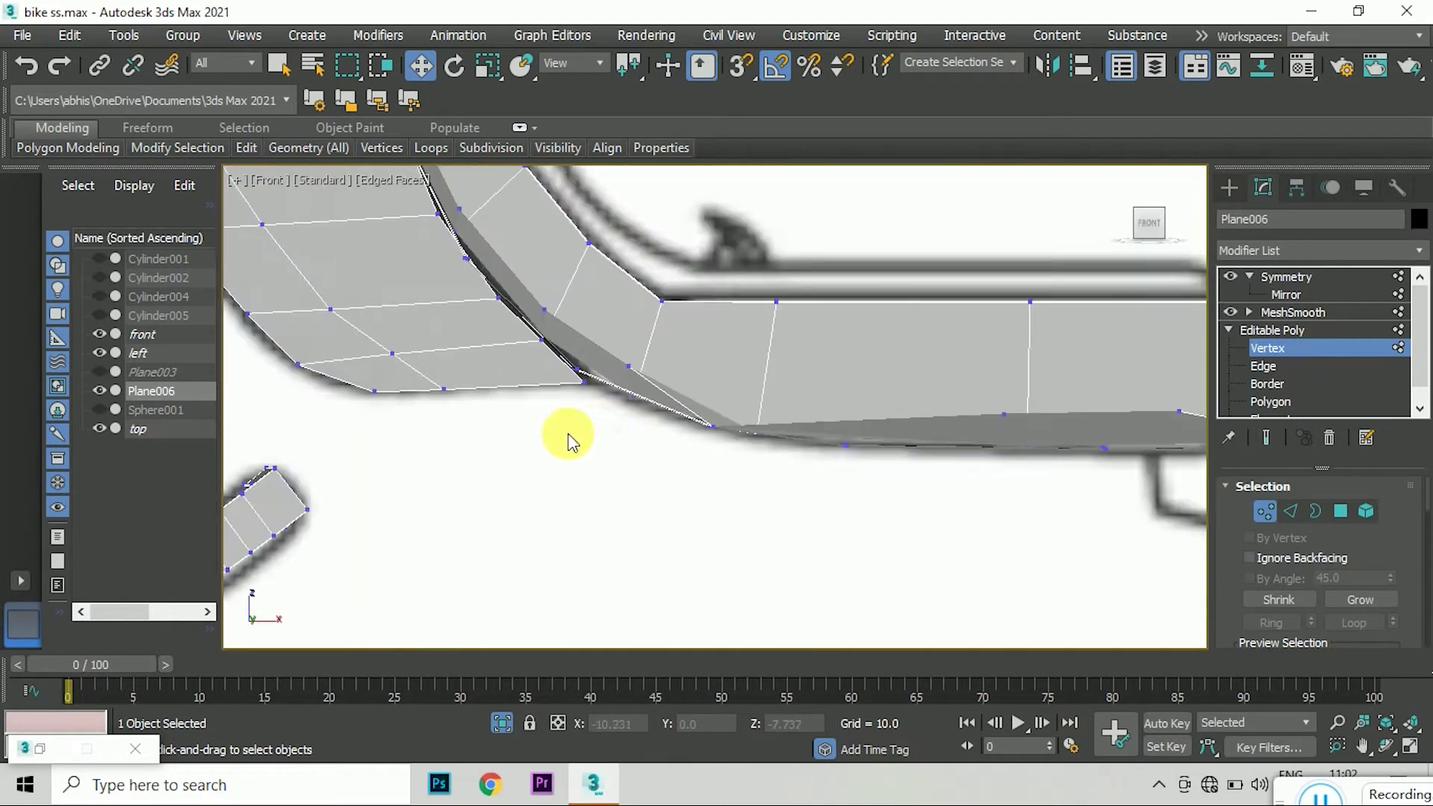
drag(1146, 224, 1120, 247)
scroll(990, 451, up, 5)
click(989, 451)
scroll(993, 460, down, 4)
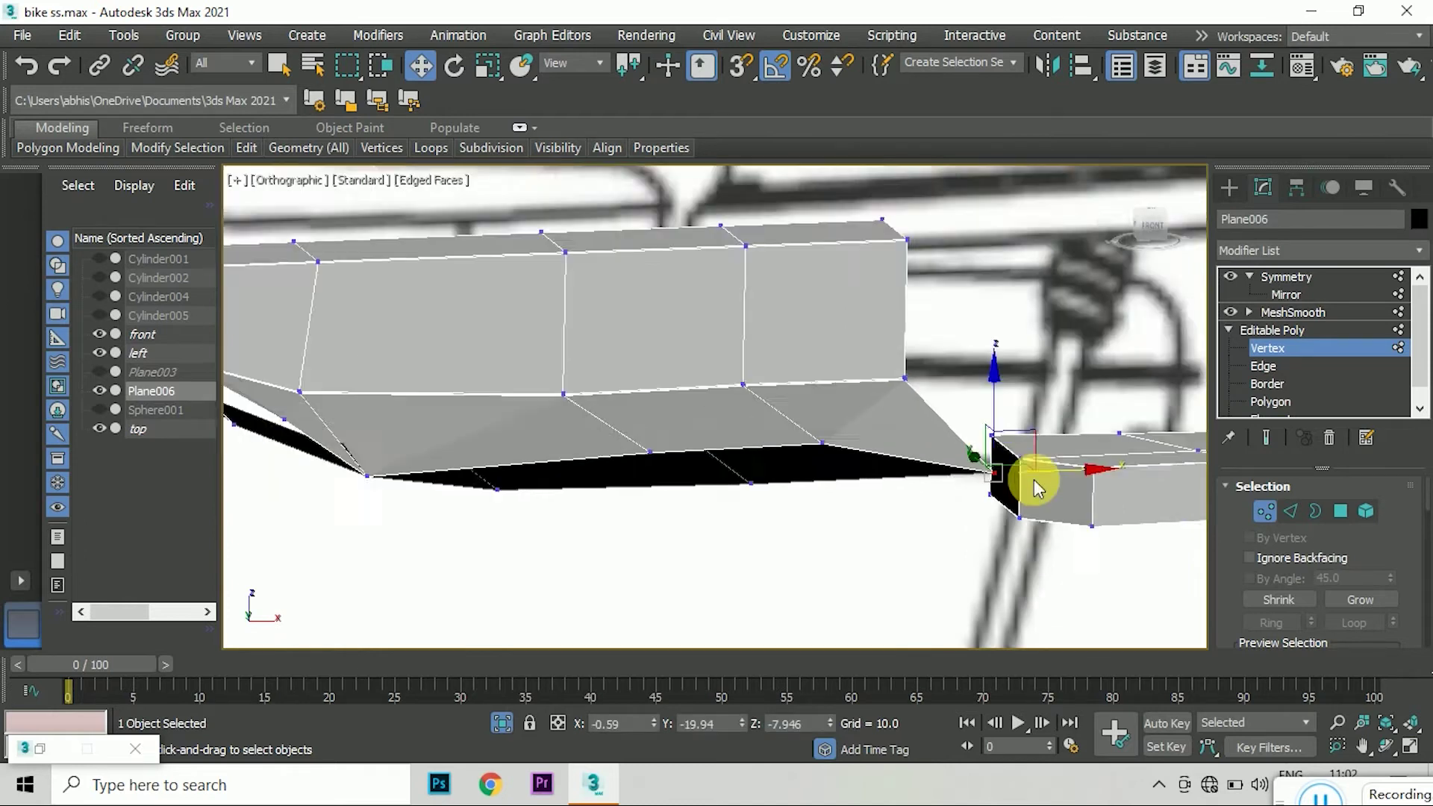
scroll(581, 508, up, 2)
scroll(538, 459, down, 2)
- Detach the selected geometry and pull the selected vertex downward
scroll(1280, 559, down, 3)
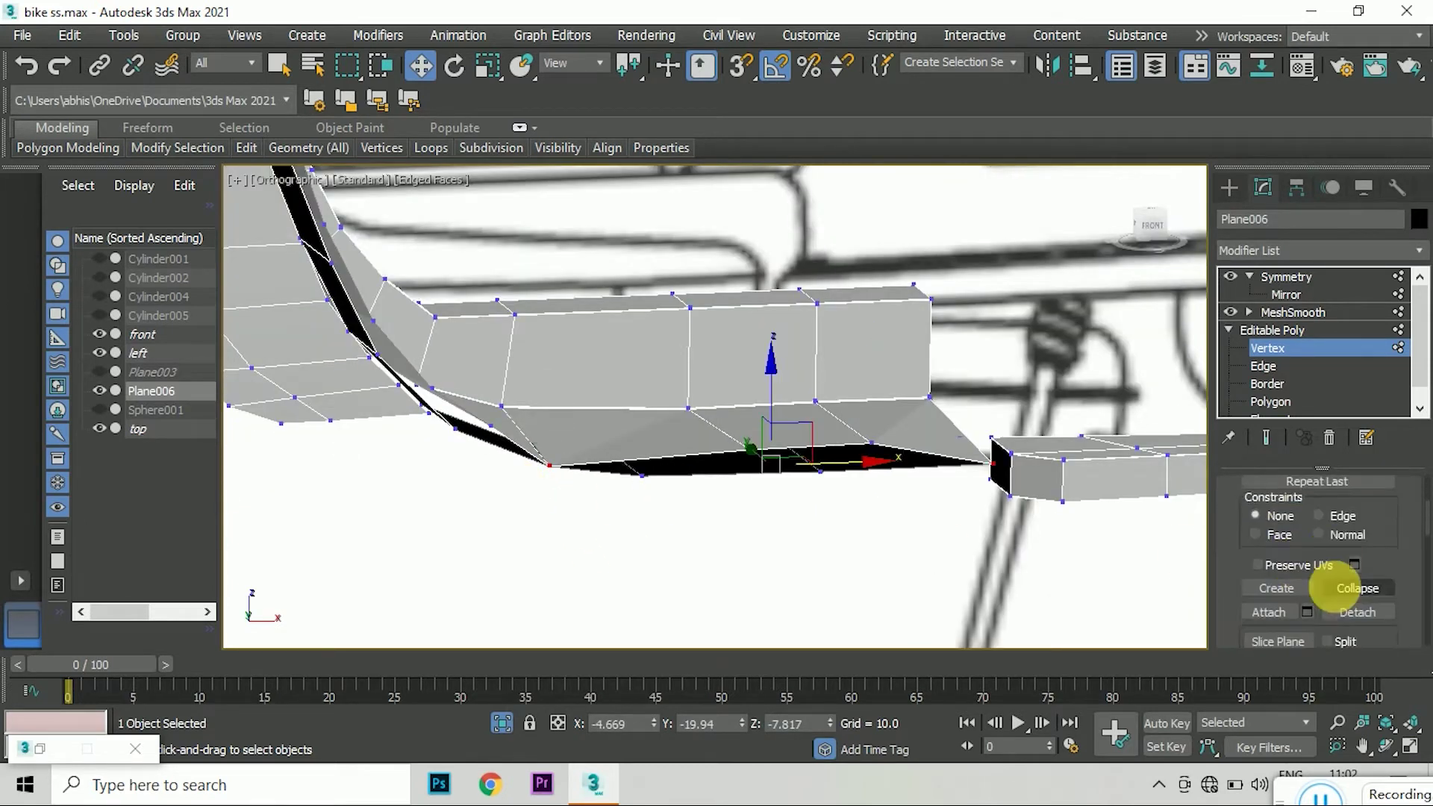
scroll(1337, 586, down, 1)
click(1357, 548)
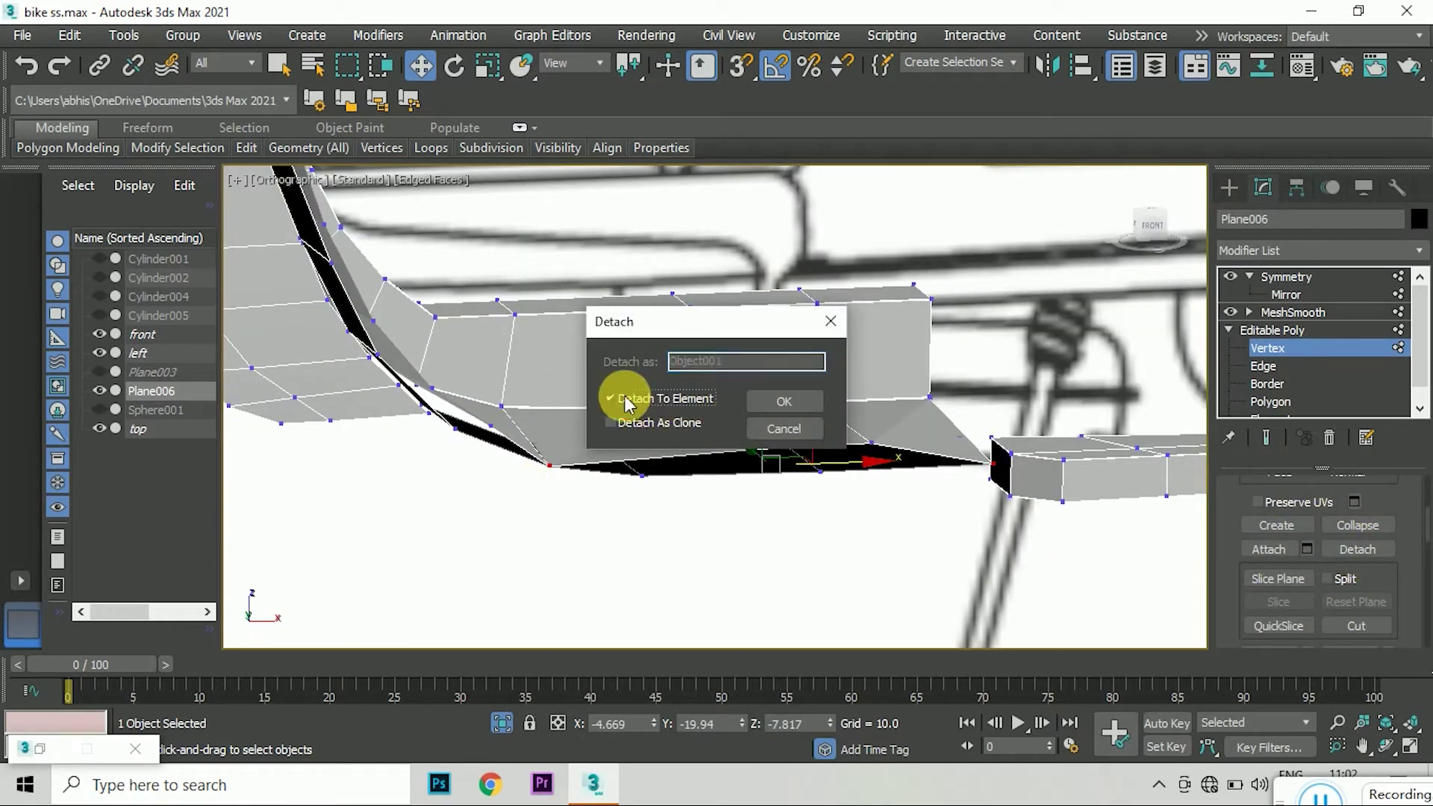
click(762, 403)
scroll(883, 515, up, 3)
drag(1032, 389, 1030, 411)
- Reopen and dismiss the Detach options, then test-move the selected vertex
scroll(963, 514, down, 2)
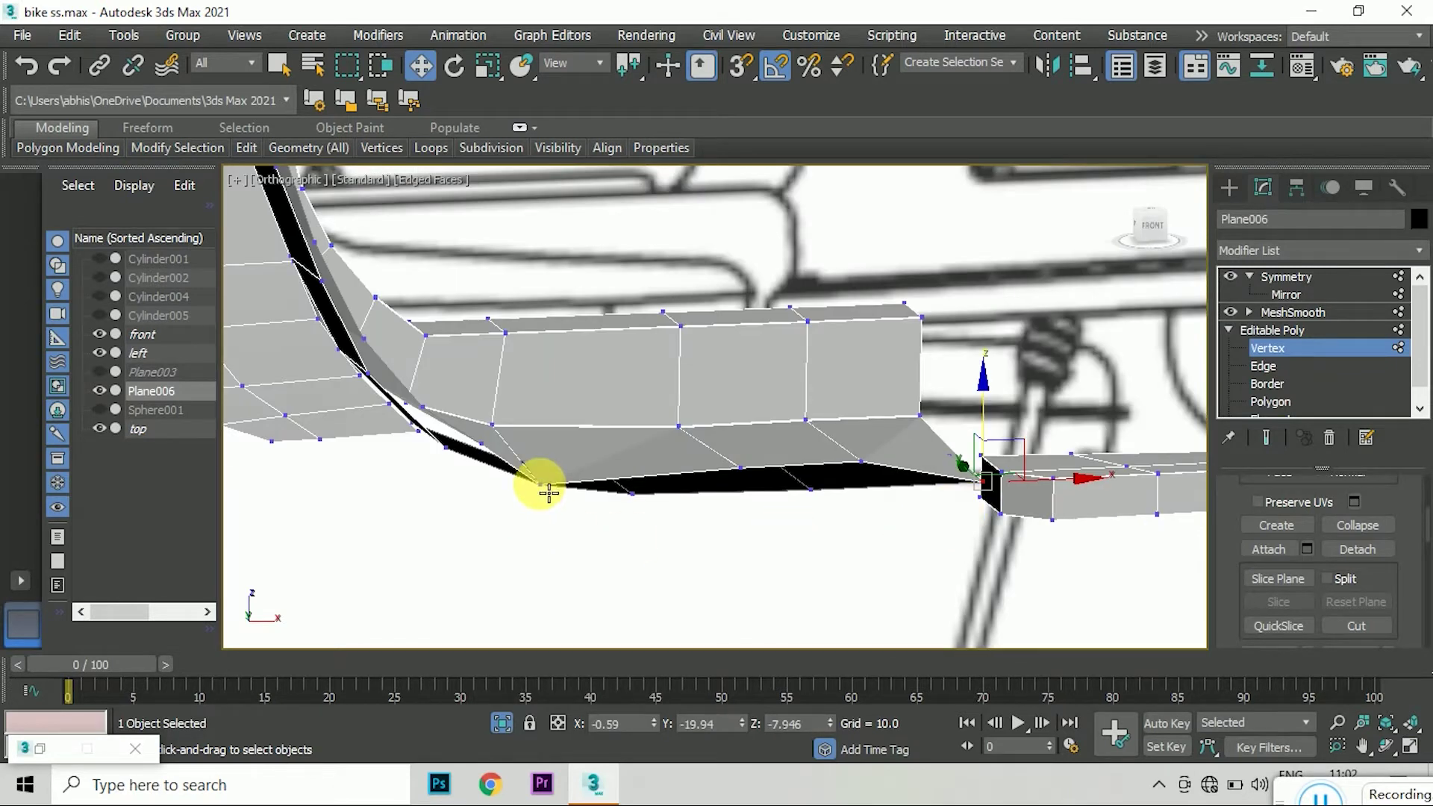
scroll(548, 492, up, 3)
click(1357, 549)
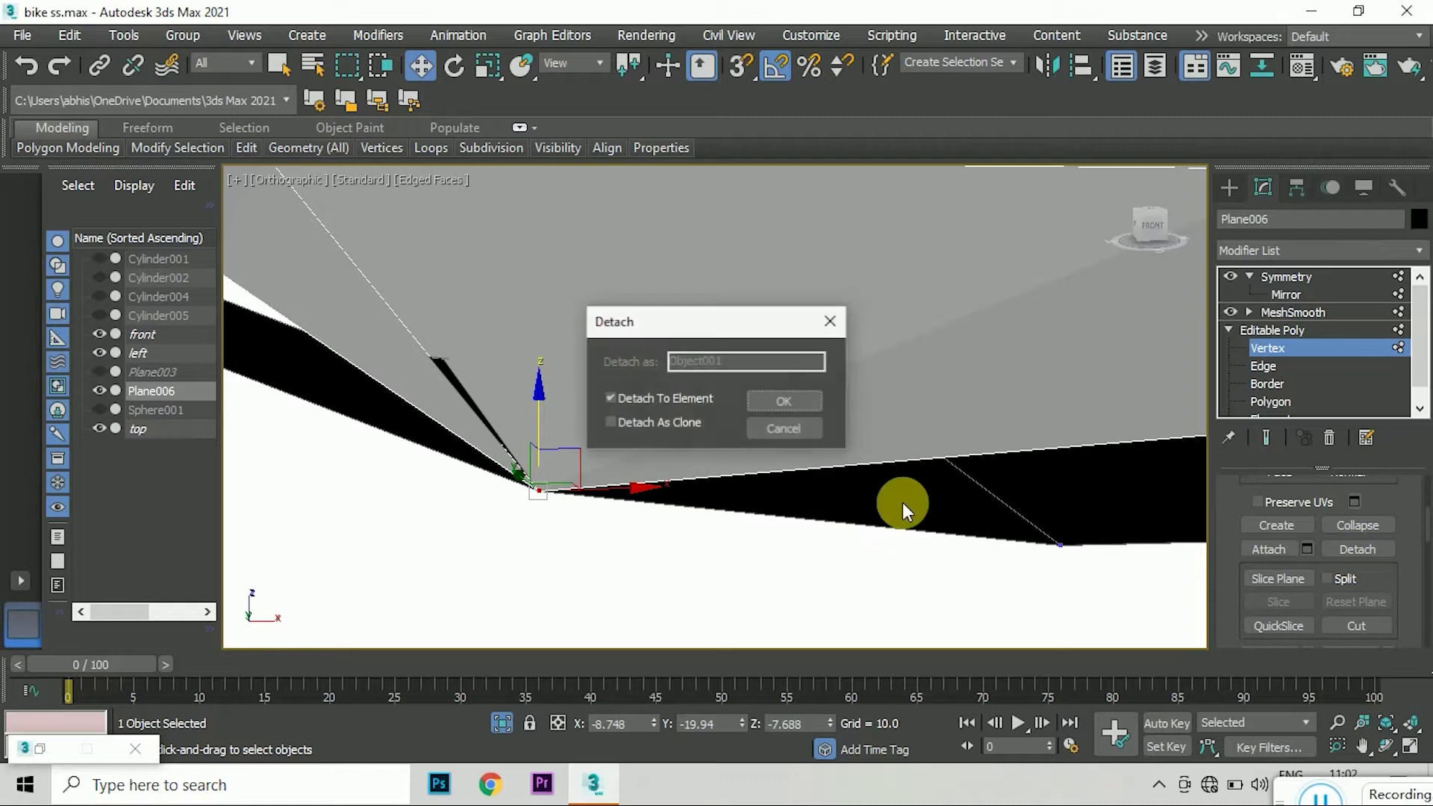
key(Return)
drag(547, 447, 550, 564)
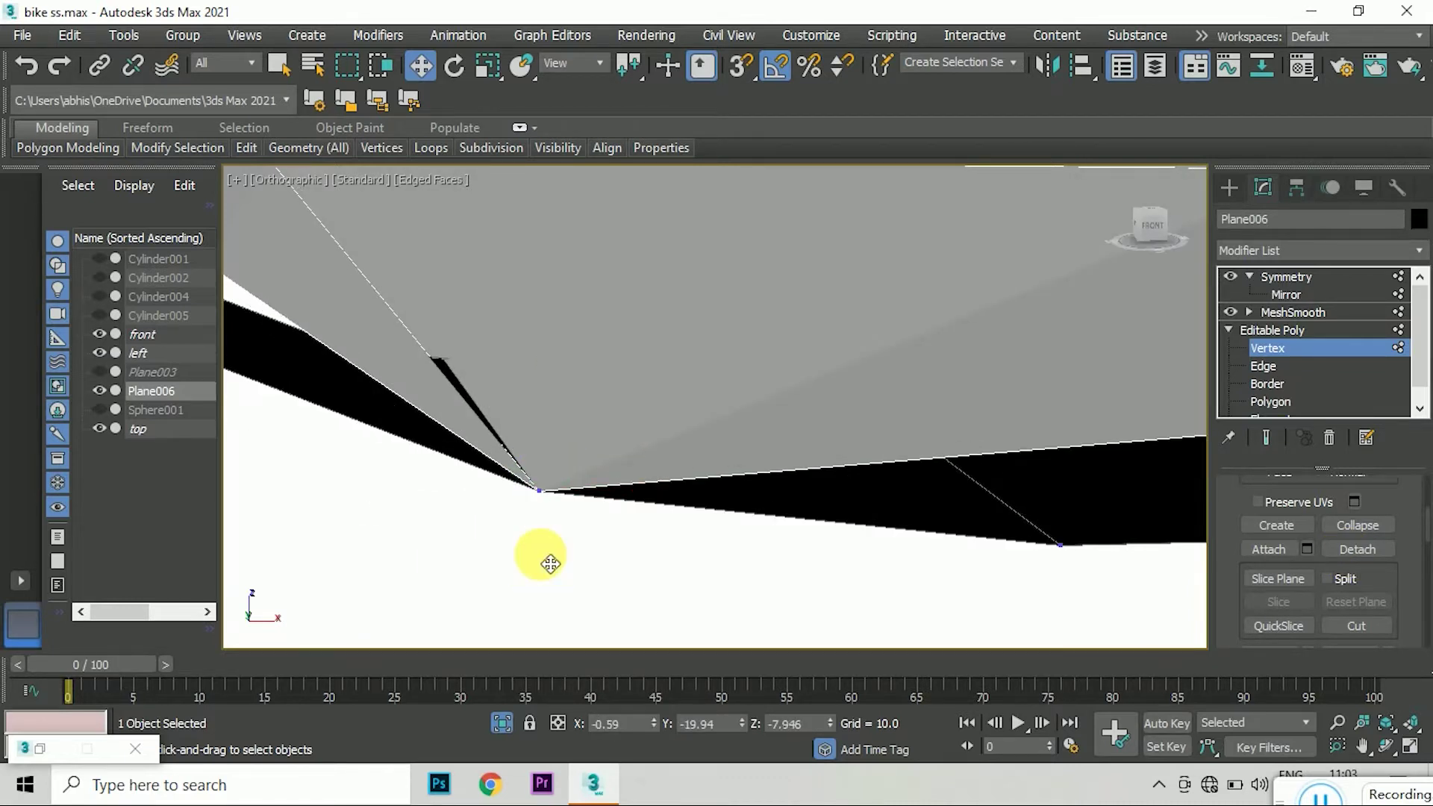
scroll(550, 565, down, 2)
scroll(533, 572, down, 3)
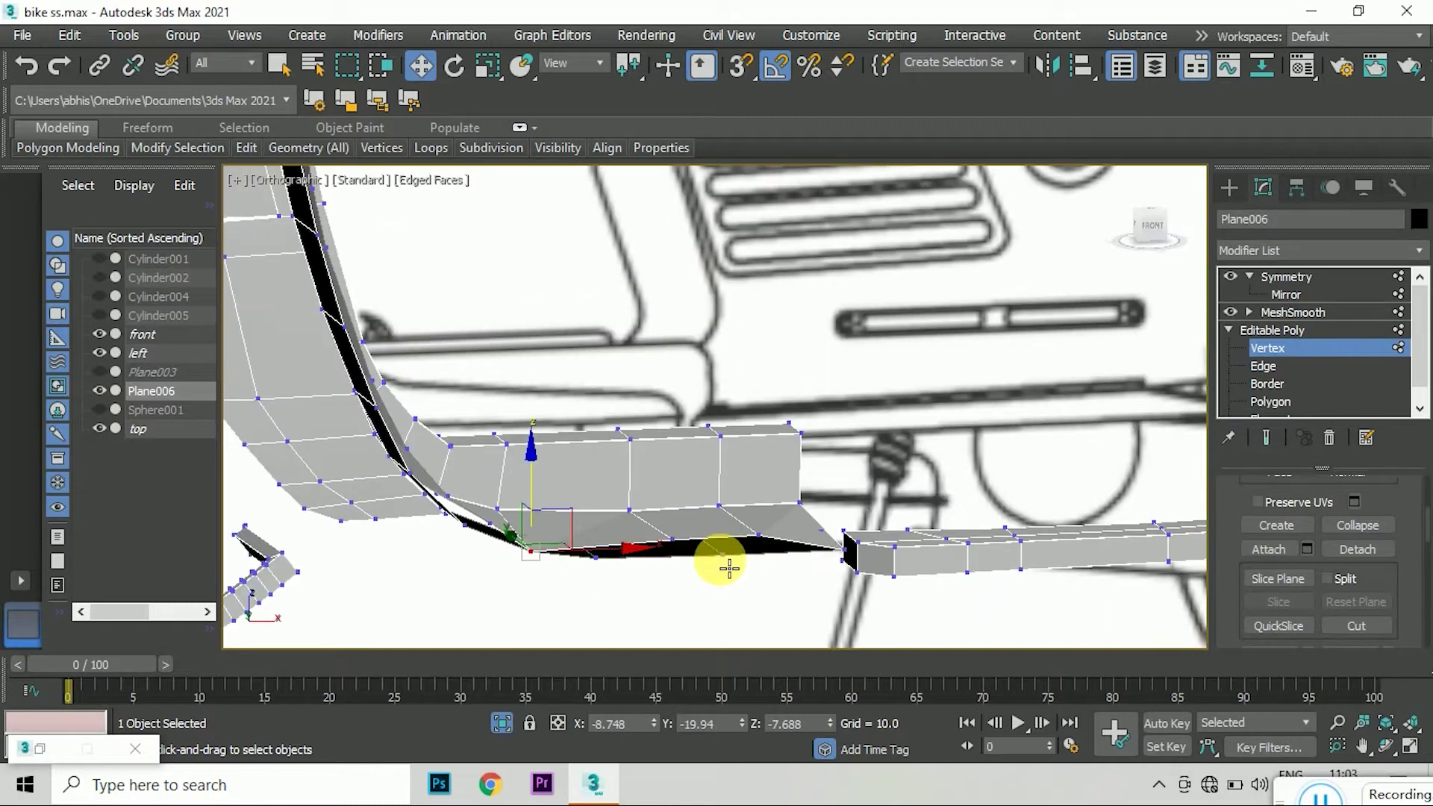
- Delete the bottom edge and its face at Edge level
click(1328, 367)
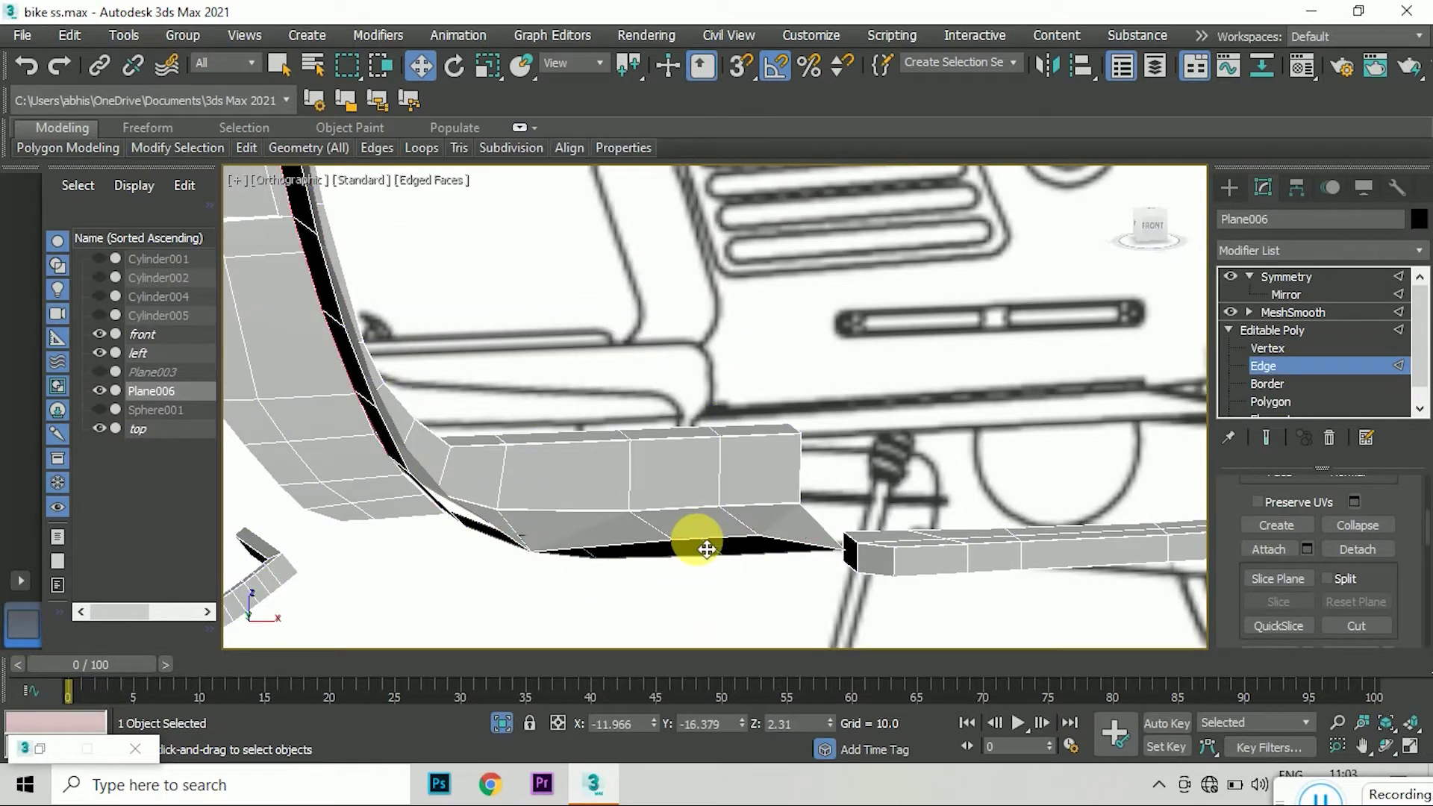
scroll(698, 575, up, 3)
key(Delete)
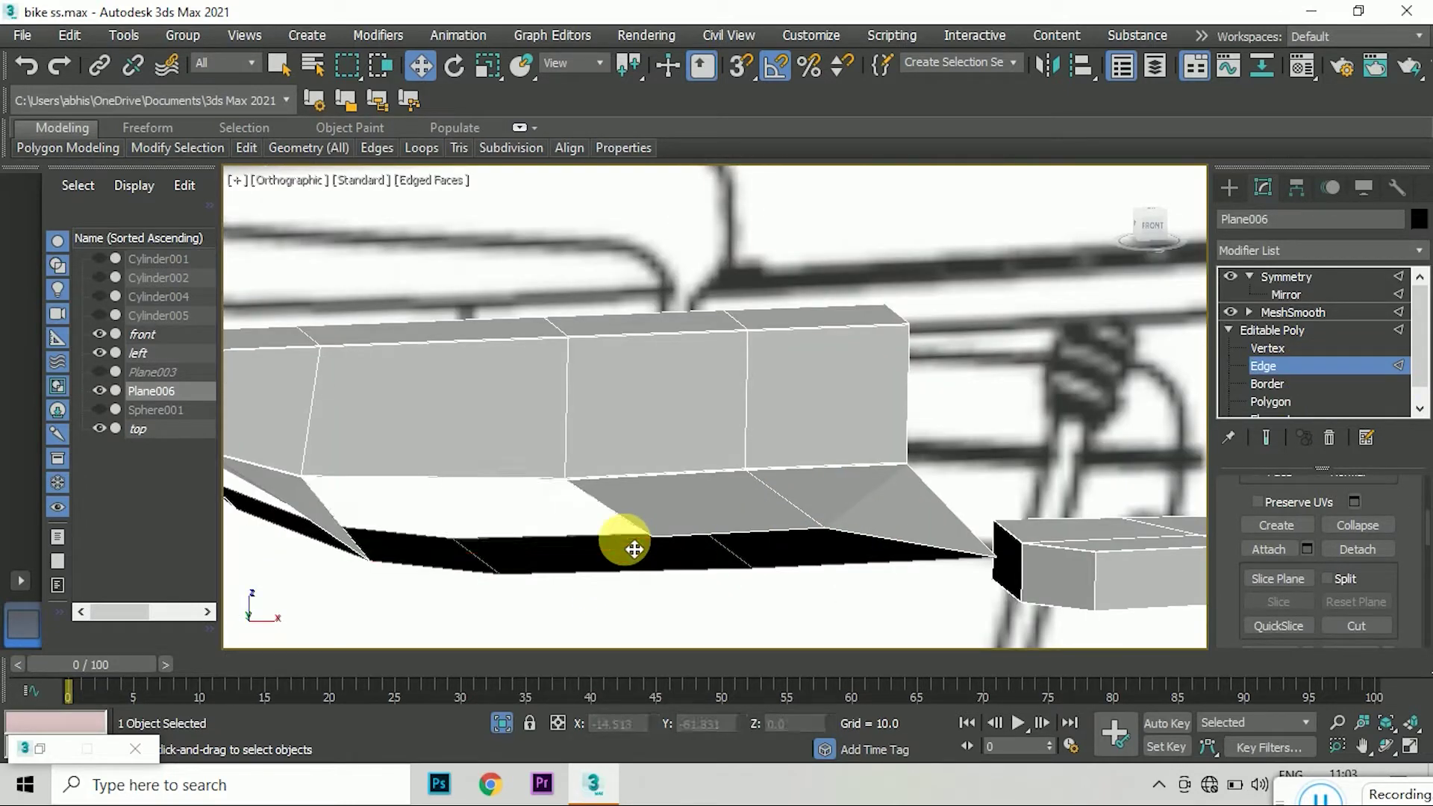
scroll(858, 534, up, 3)
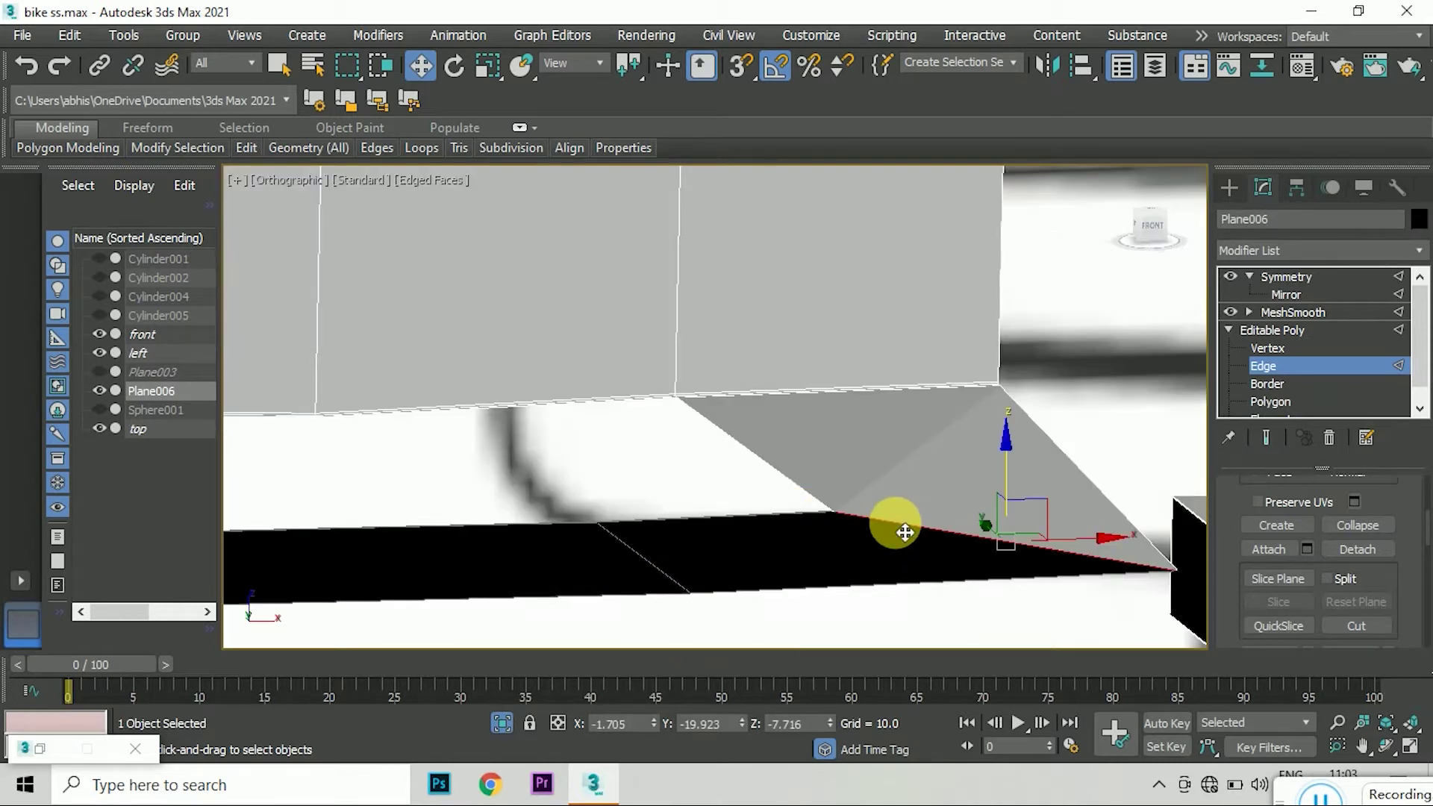
scroll(904, 521, up, 2)
scroll(1045, 373, down, 8)
- Orbit between angled 3-D and flat front views to inspect the black edge strips
drag(1132, 257, 670, 359)
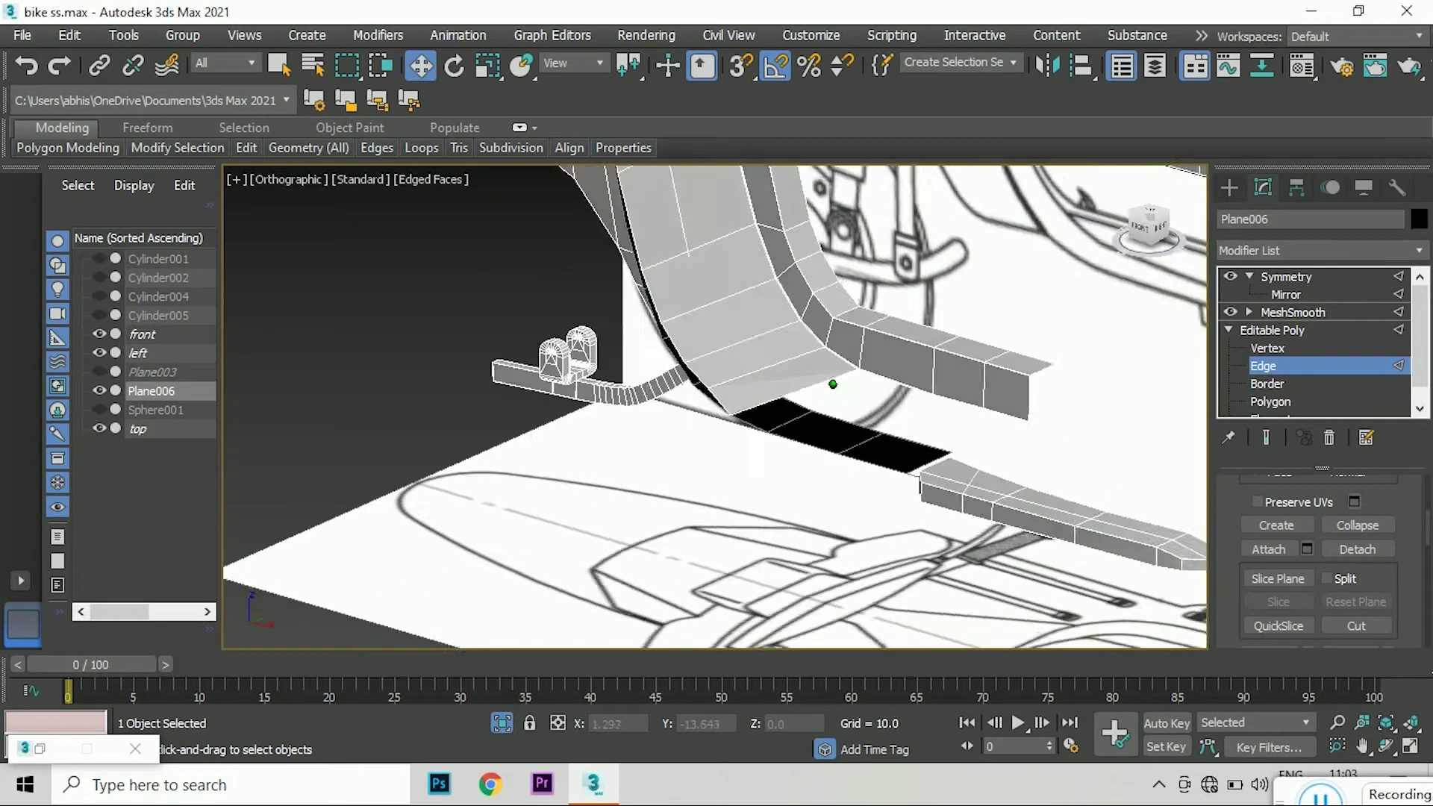
alt+middle_drag(672, 359, 663, 346)
scroll(761, 479, up, 4)
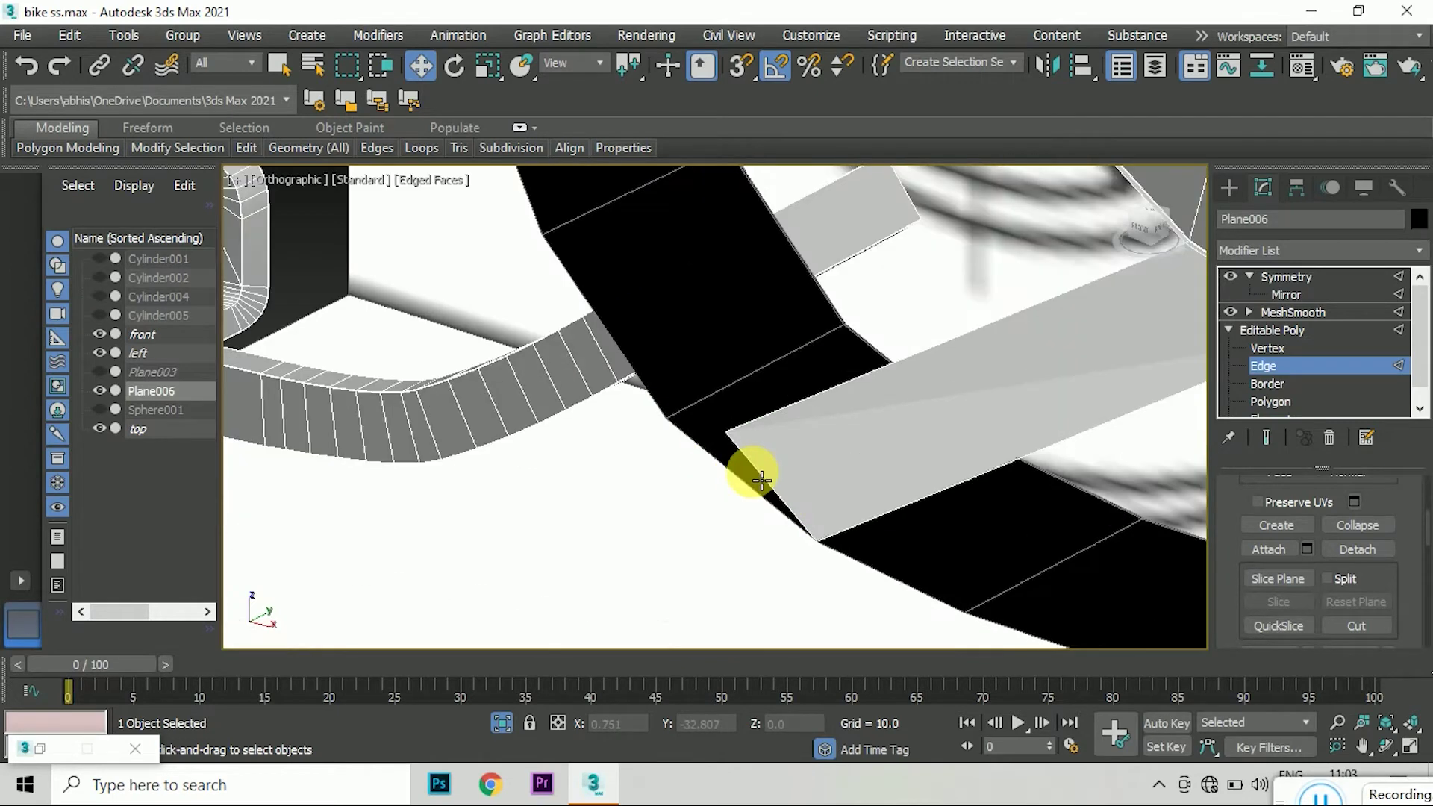
scroll(715, 547, down, 5)
scroll(707, 415, down, 4)
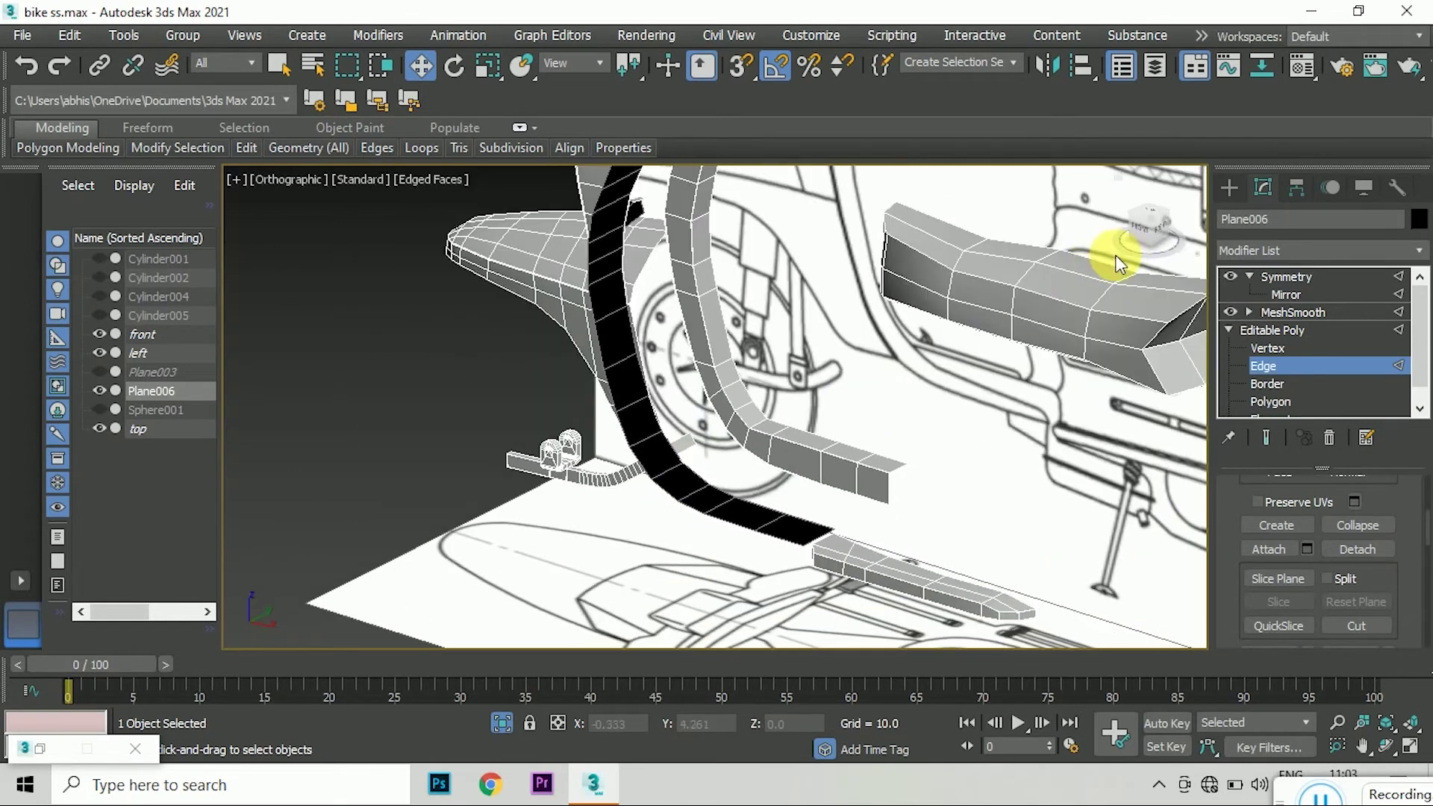
click(1116, 248)
alt+middle_drag(750, 477, 859, 448)
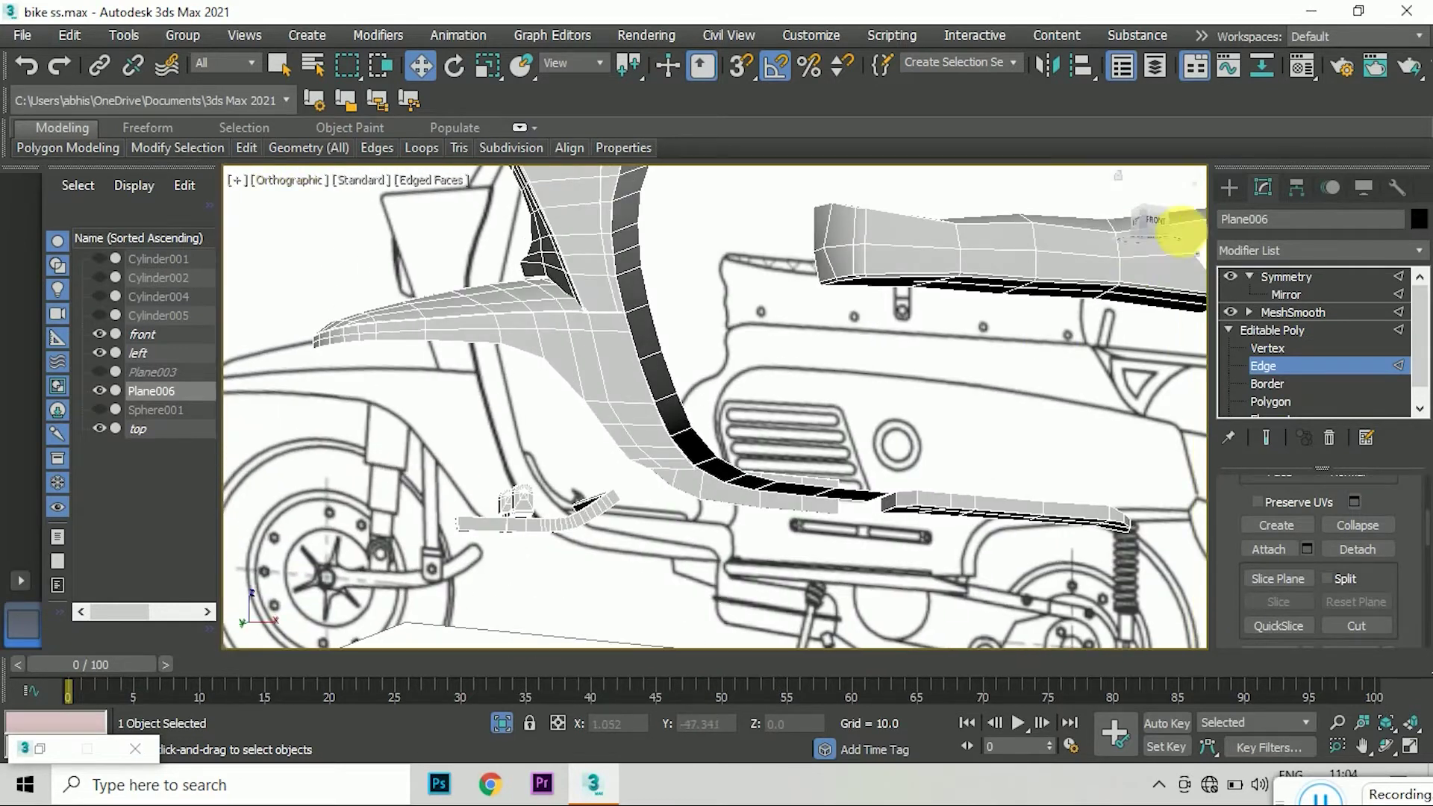
click(1157, 222)
alt+middle_drag(747, 478, 791, 463)
scroll(676, 550, up, 3)
scroll(677, 550, down, 3)
scroll(638, 507, up, 5)
scroll(638, 508, down, 5)
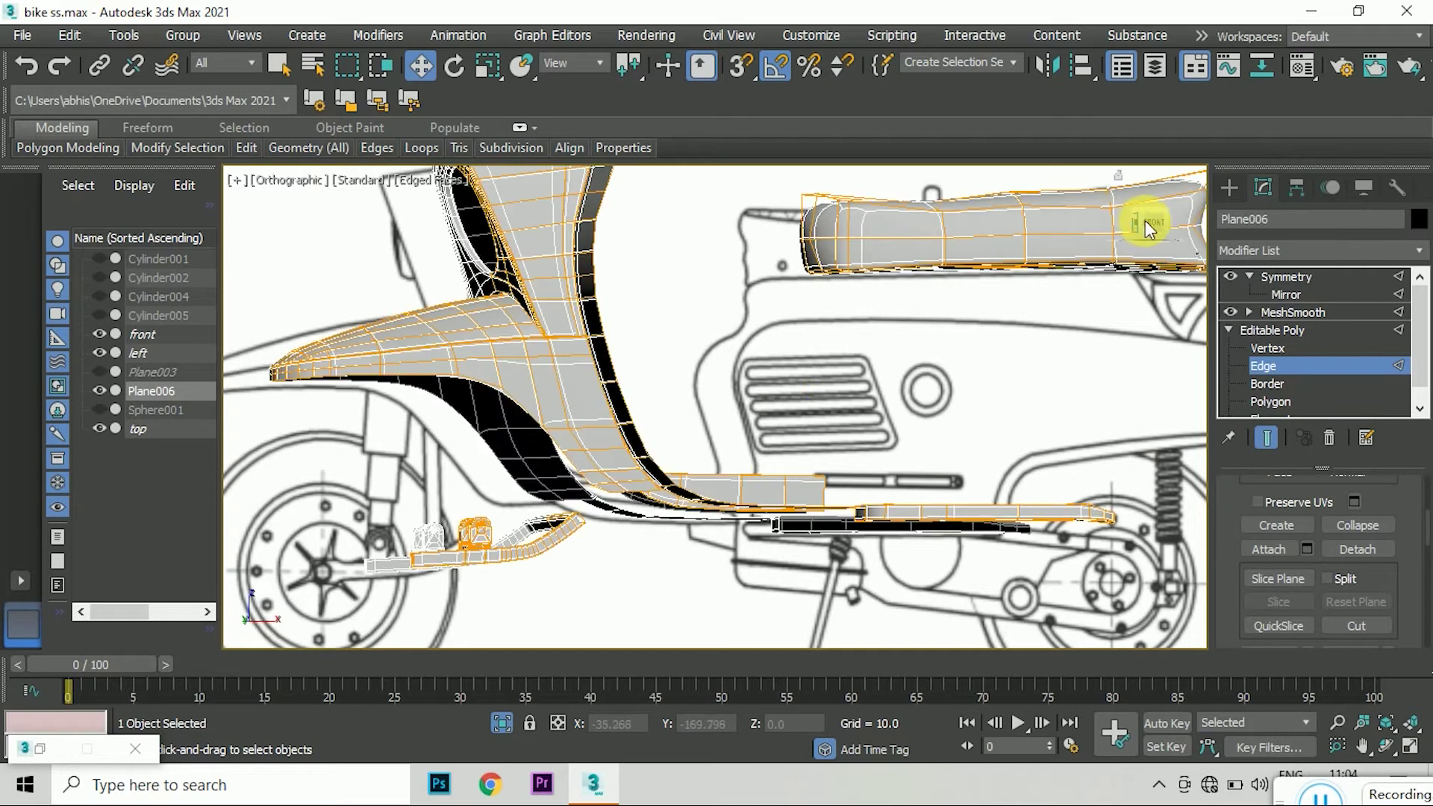
- Select the long diagonal lower edge of the bottom strip from a three-quarter view
drag(1146, 221, 1113, 247)
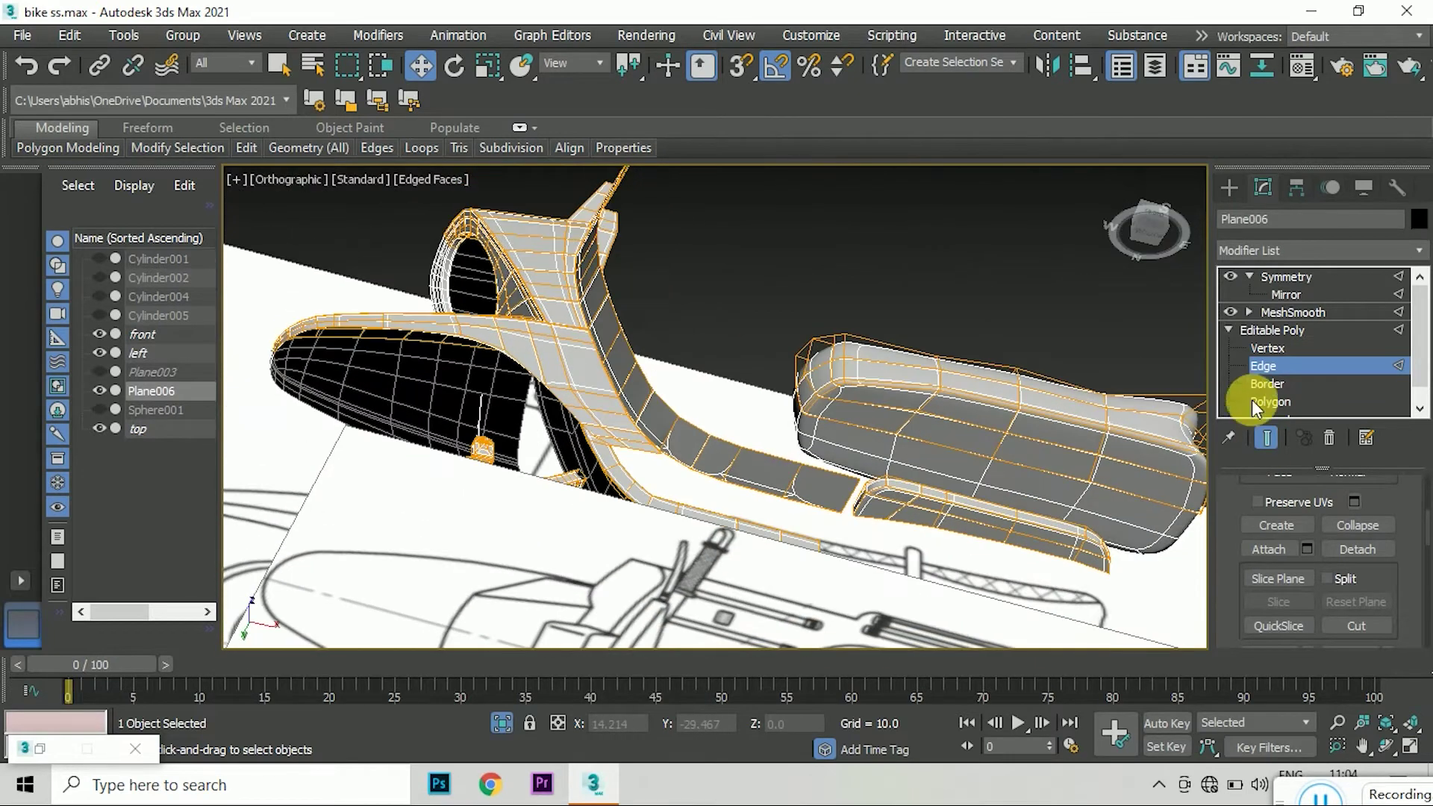
scroll(608, 470, up, 10)
scroll(706, 387, down, 3)
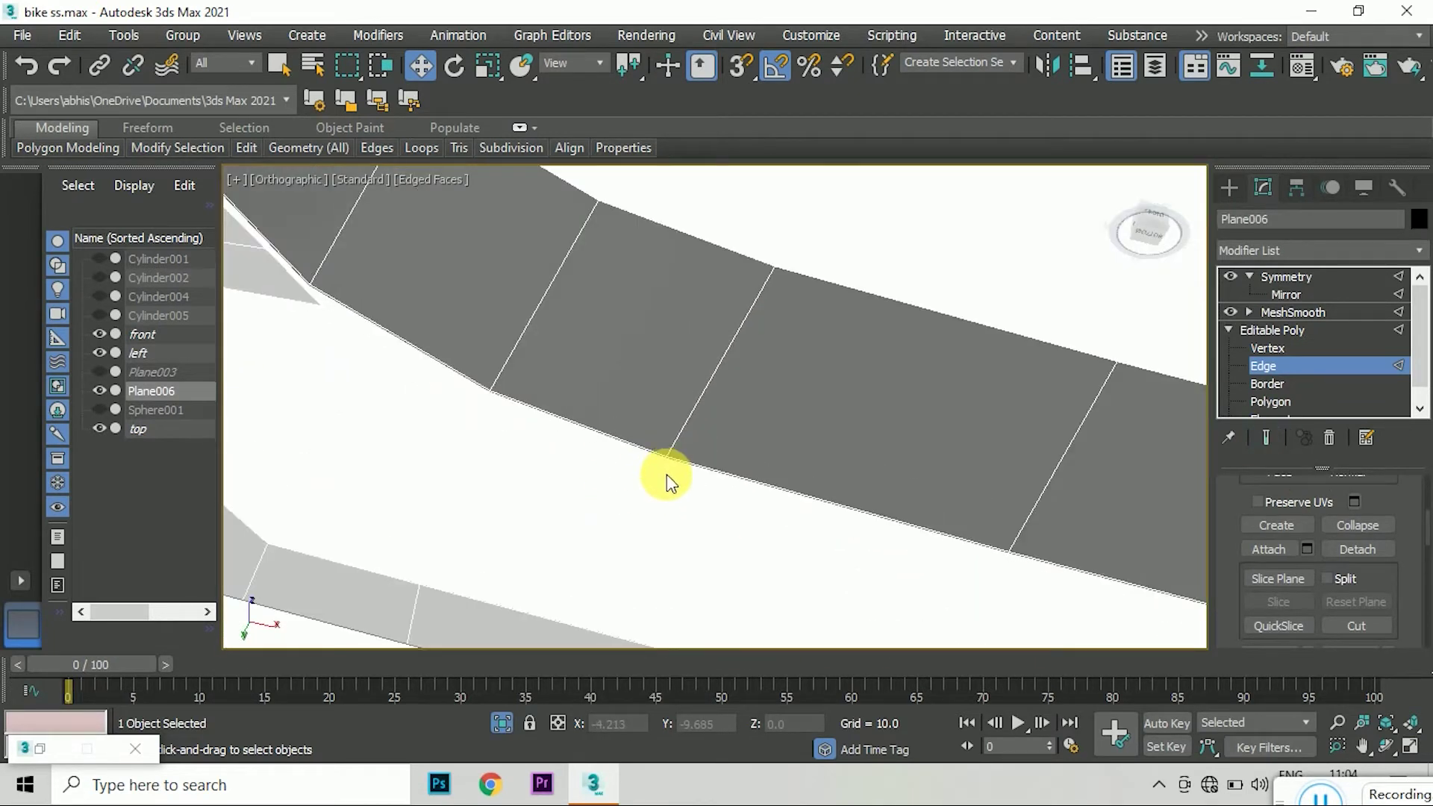
scroll(666, 478, down, 3)
scroll(630, 483, up, 4)
scroll(560, 423, up, 2)
click(587, 427)
scroll(587, 430, down, 3)
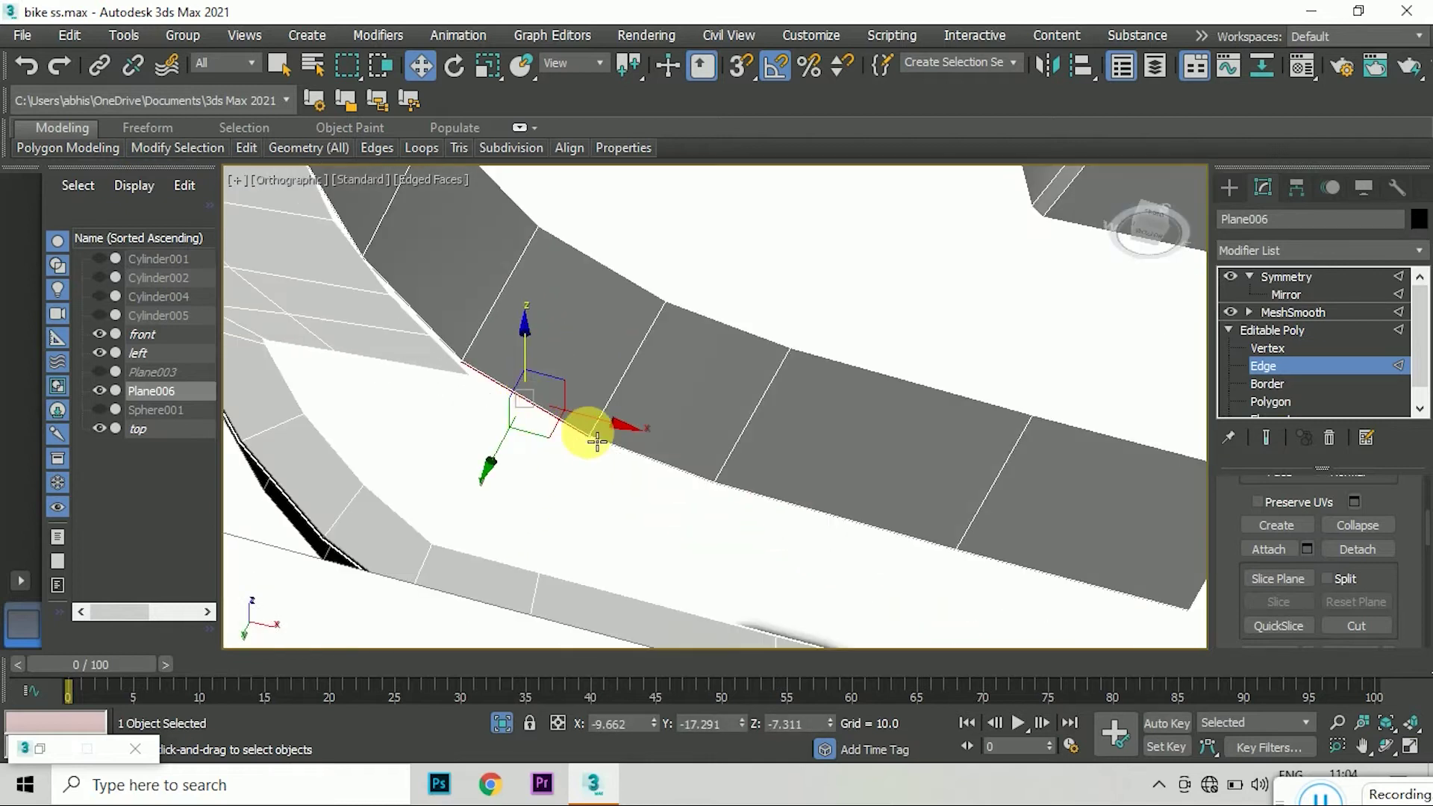
scroll(567, 448, up, 3)
scroll(597, 481, down, 3)
scroll(523, 463, up, 3)
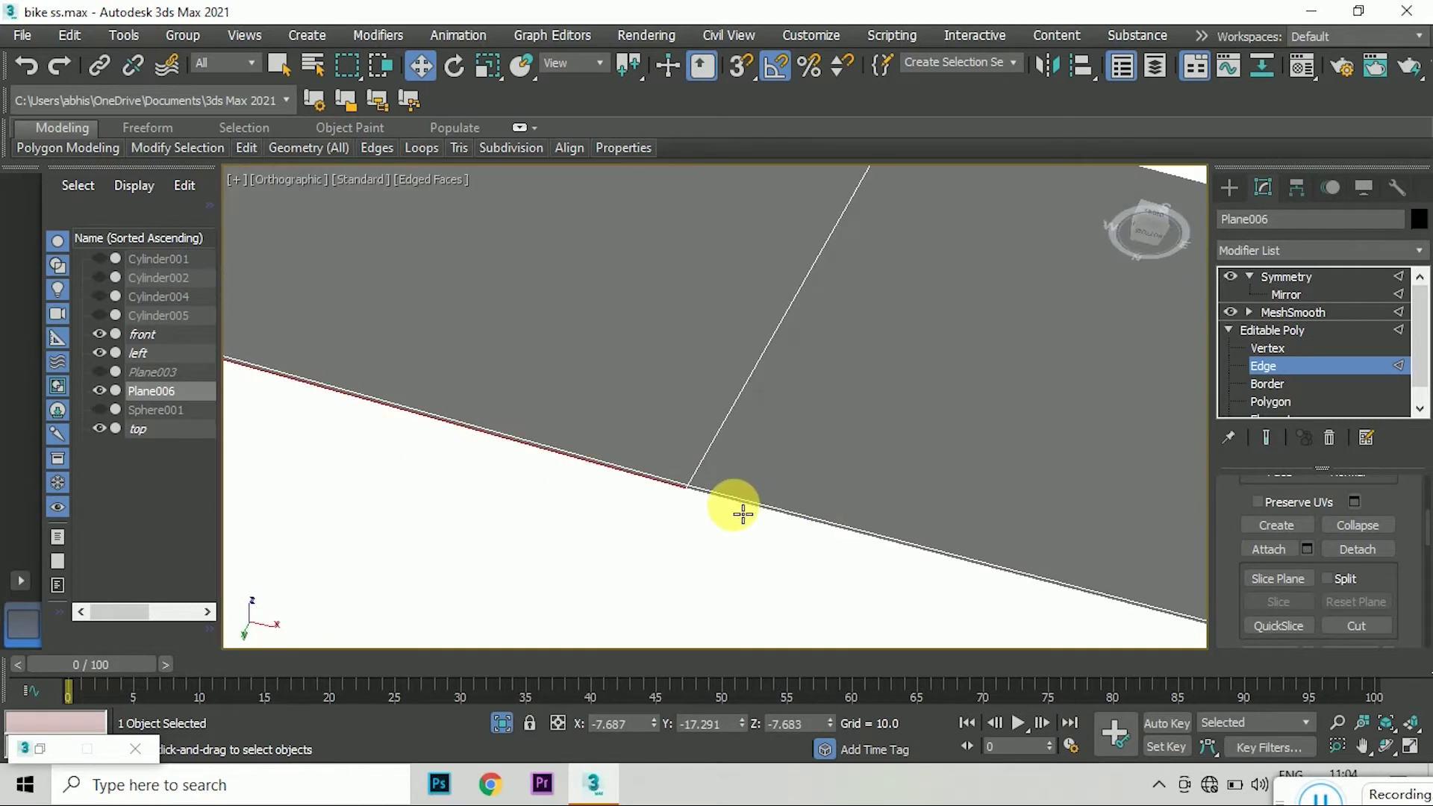
scroll(739, 512, down, 2)
scroll(739, 483, down, 2)
scroll(515, 322, up, 5)
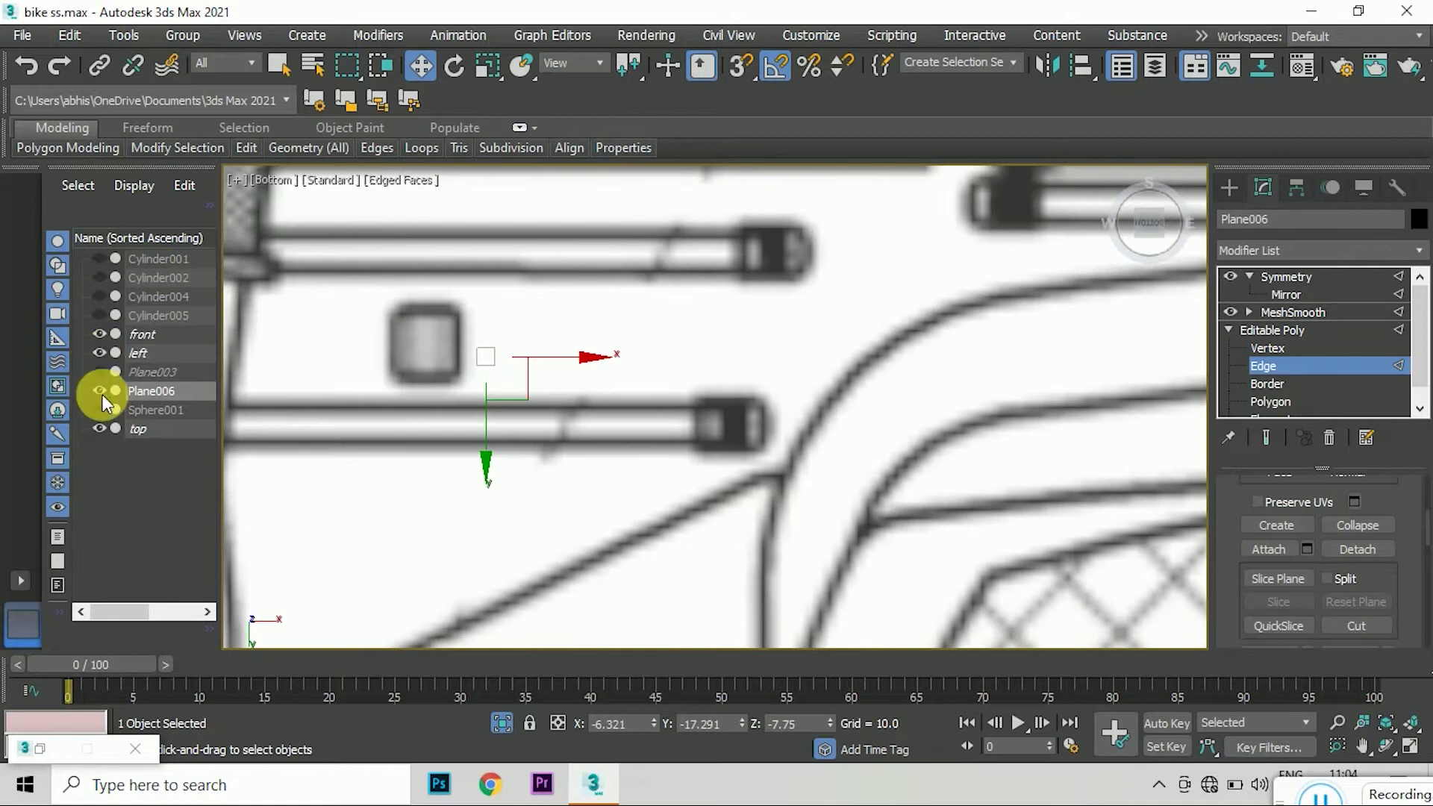
- Hide the 'top' reference plane and Shift-drag the lower edge down into a new polygon strip
click(98, 429)
scroll(893, 475, down, 2)
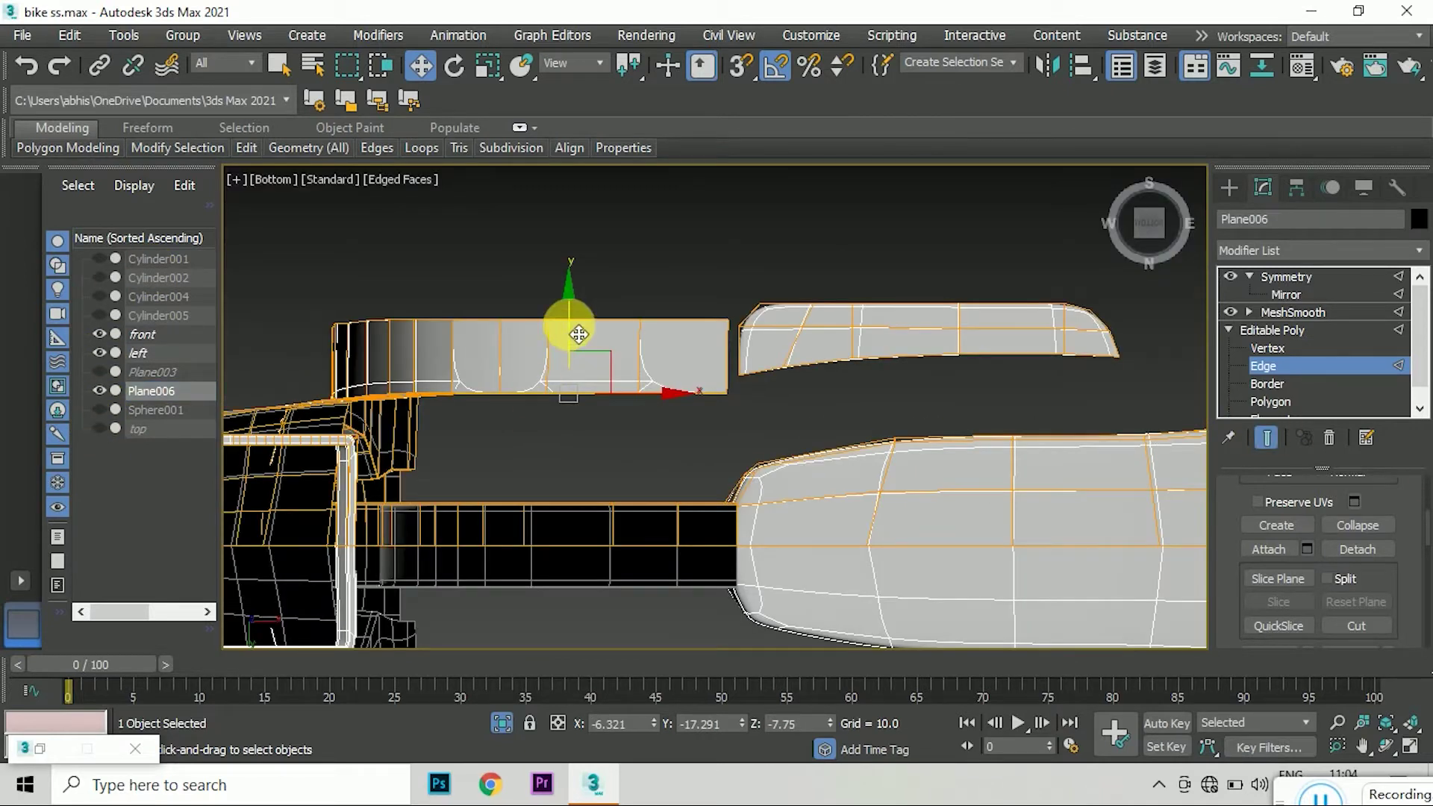
mouse_move(569, 386)
shift+mouse_down()
mouse_move(577, 480)
mouse_move(564, 504)
mouse_move(582, 404)
shift+mouse_up()
mouse_move(570, 329)
shift+mouse_down()
mouse_move(566, 437)
mouse_move(588, 556)
shift+mouse_up()
scroll(577, 416, up, 2)
scroll(573, 586, up, 3)
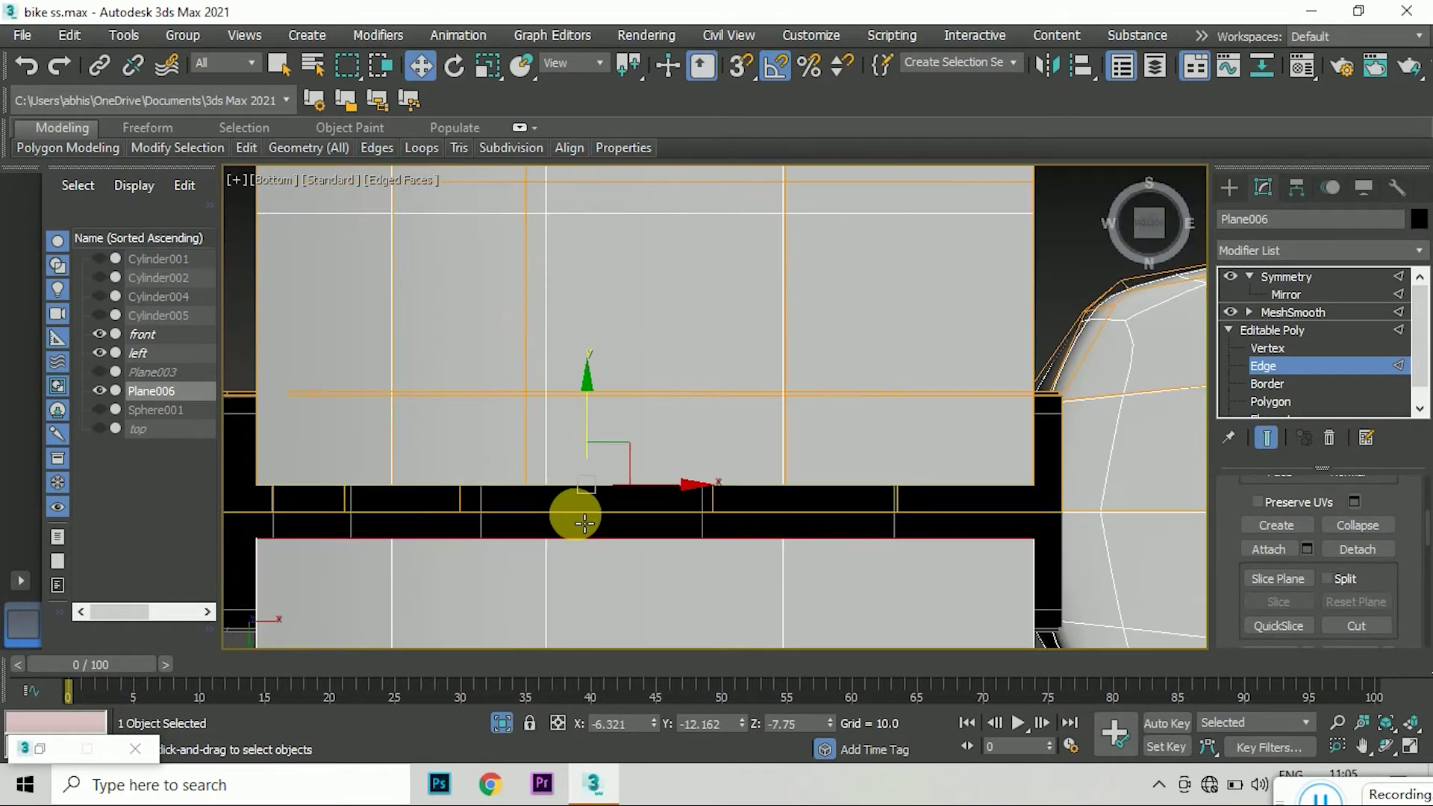
scroll(589, 503, up, 2)
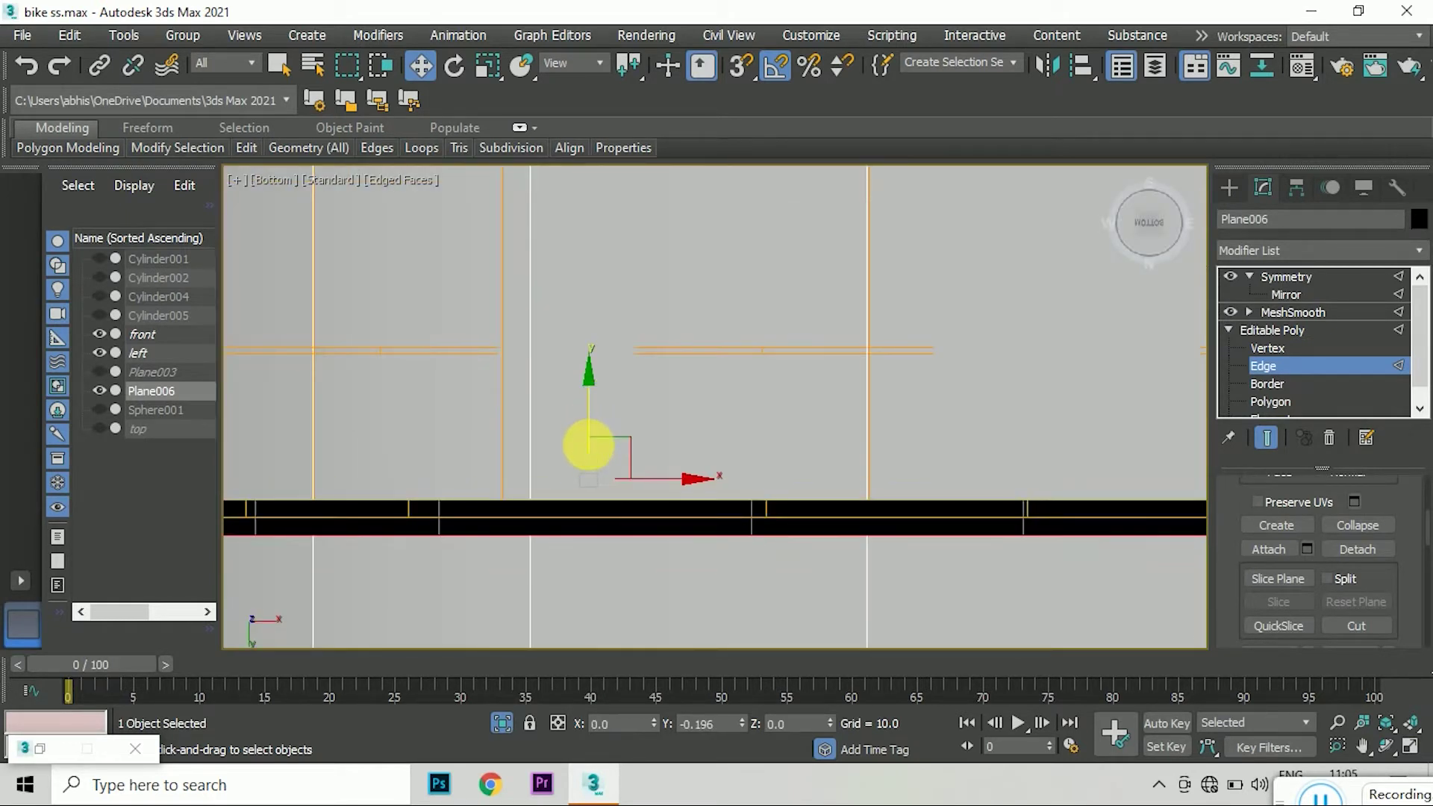
- Fine-tune the extruded edge's position so it lines up
drag(594, 449, 592, 512)
scroll(594, 463, up, 3)
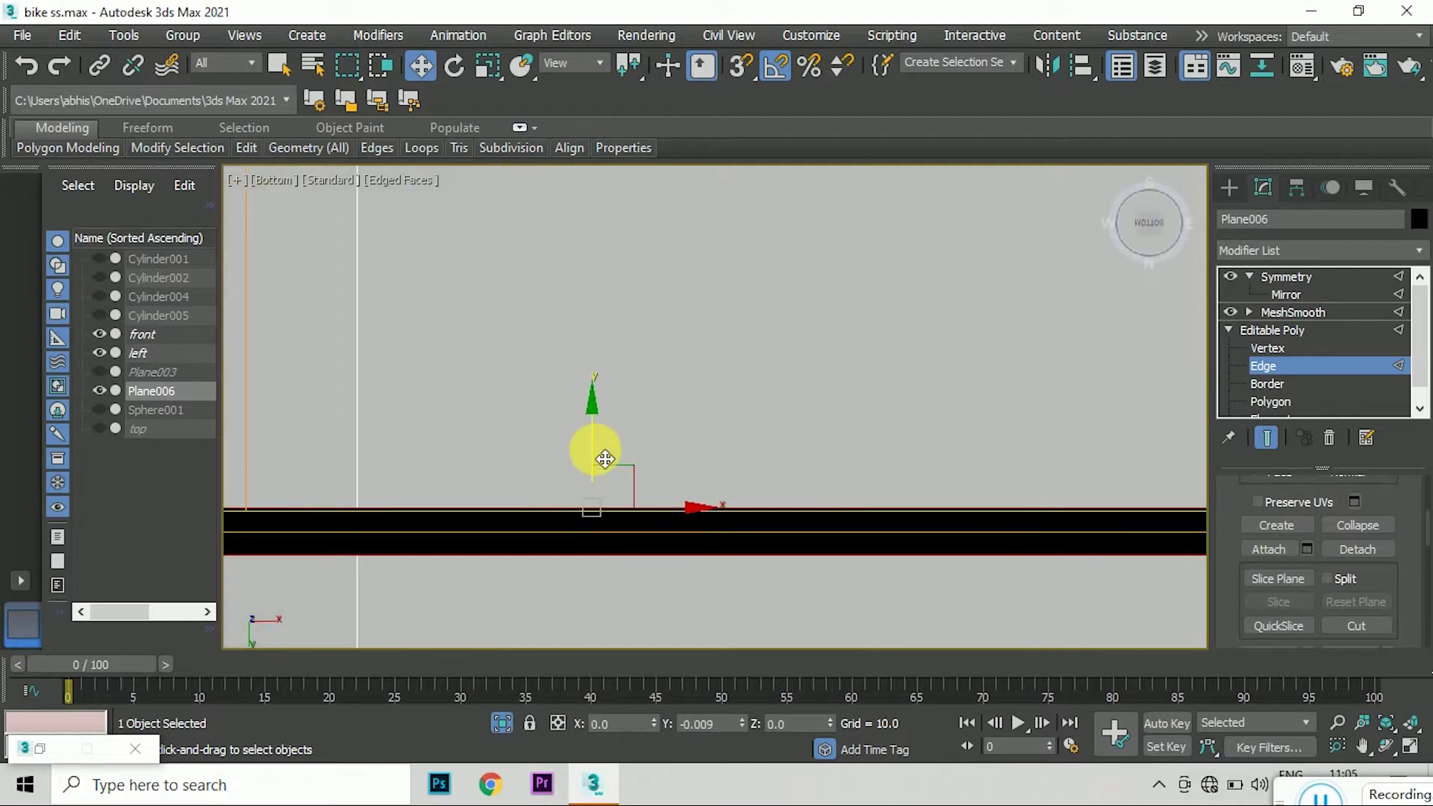
scroll(599, 465, down, 3)
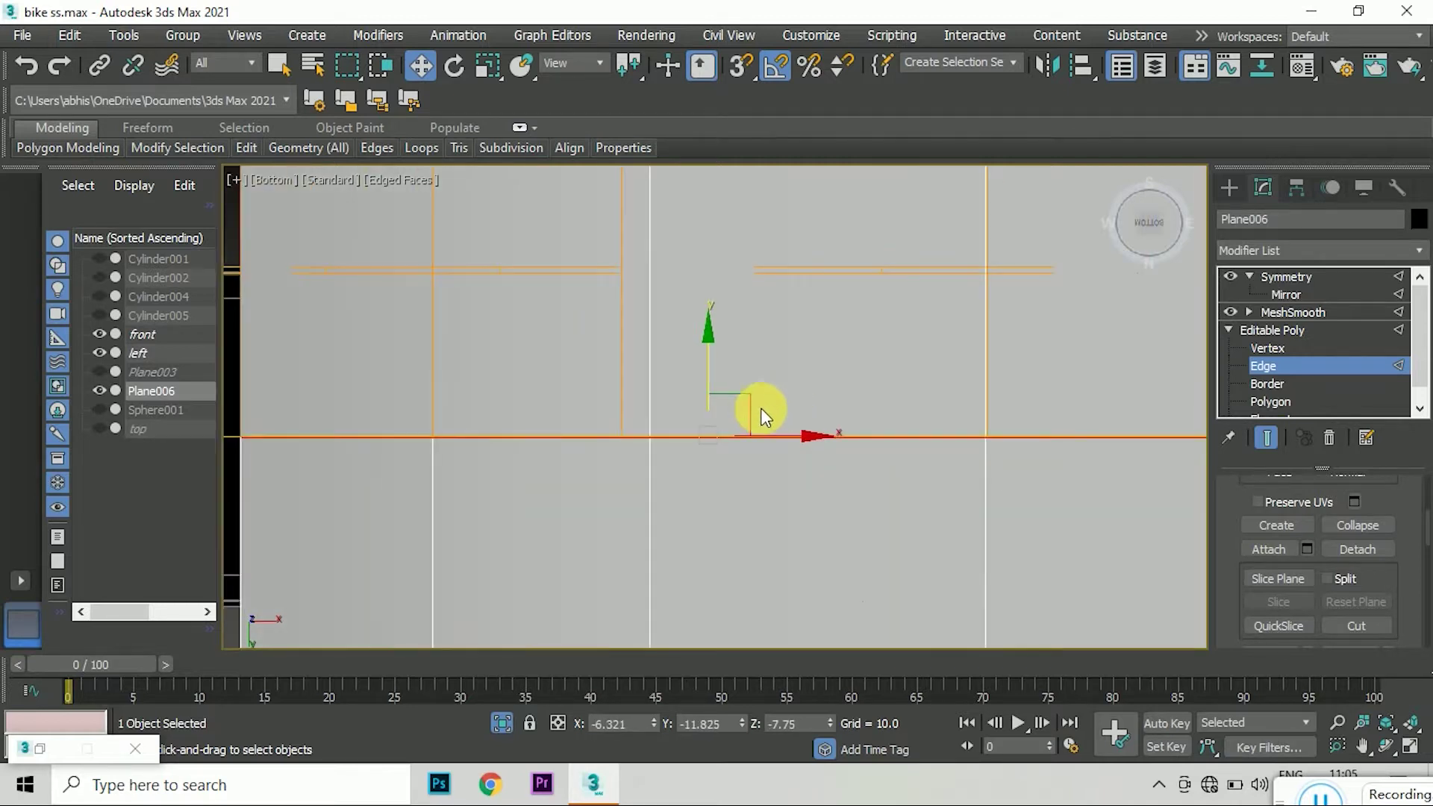
scroll(760, 408, up, 3)
scroll(734, 292, up, 3)
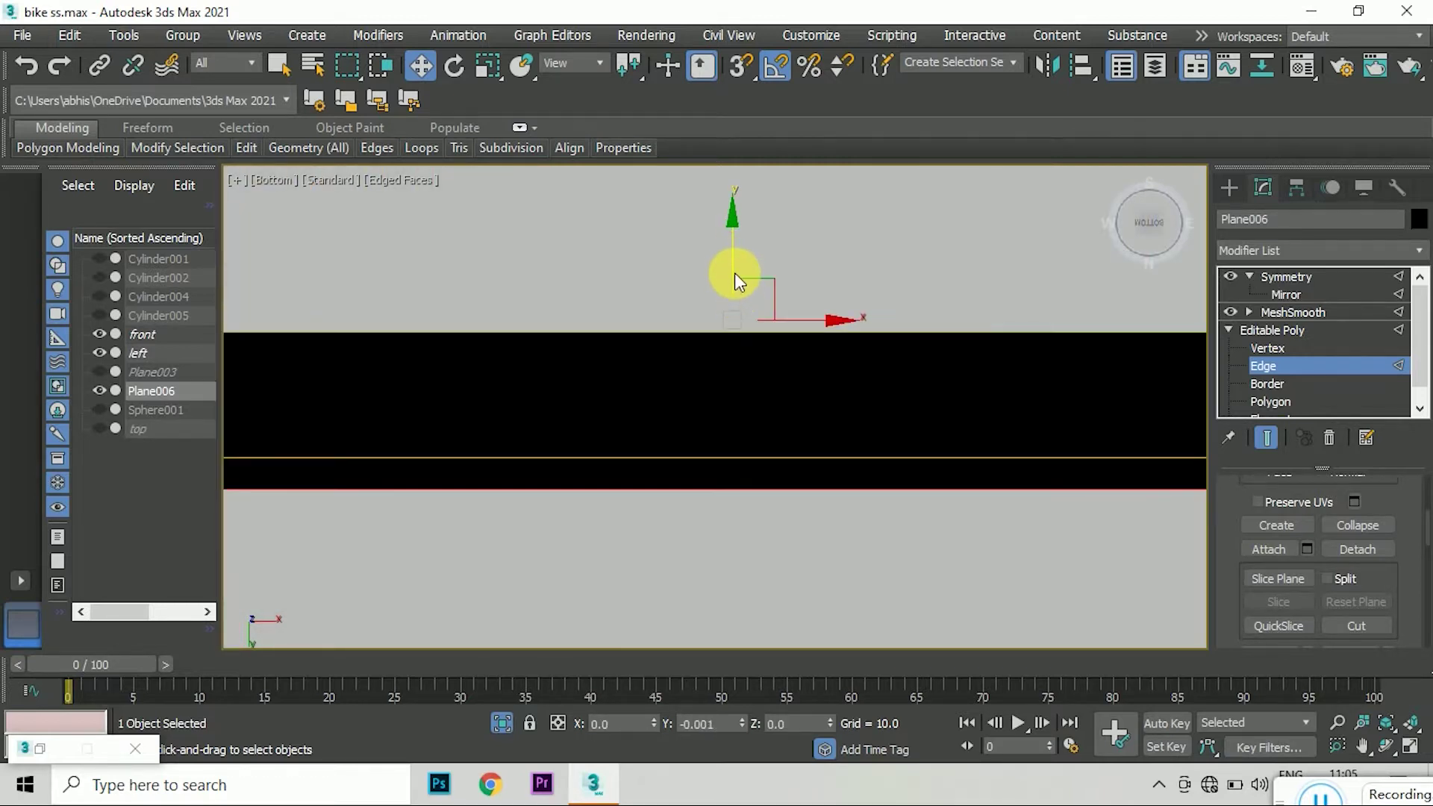
scroll(735, 272, up, 2)
scroll(729, 239, down, 1)
scroll(740, 240, down, 2)
scroll(736, 242, down, 1)
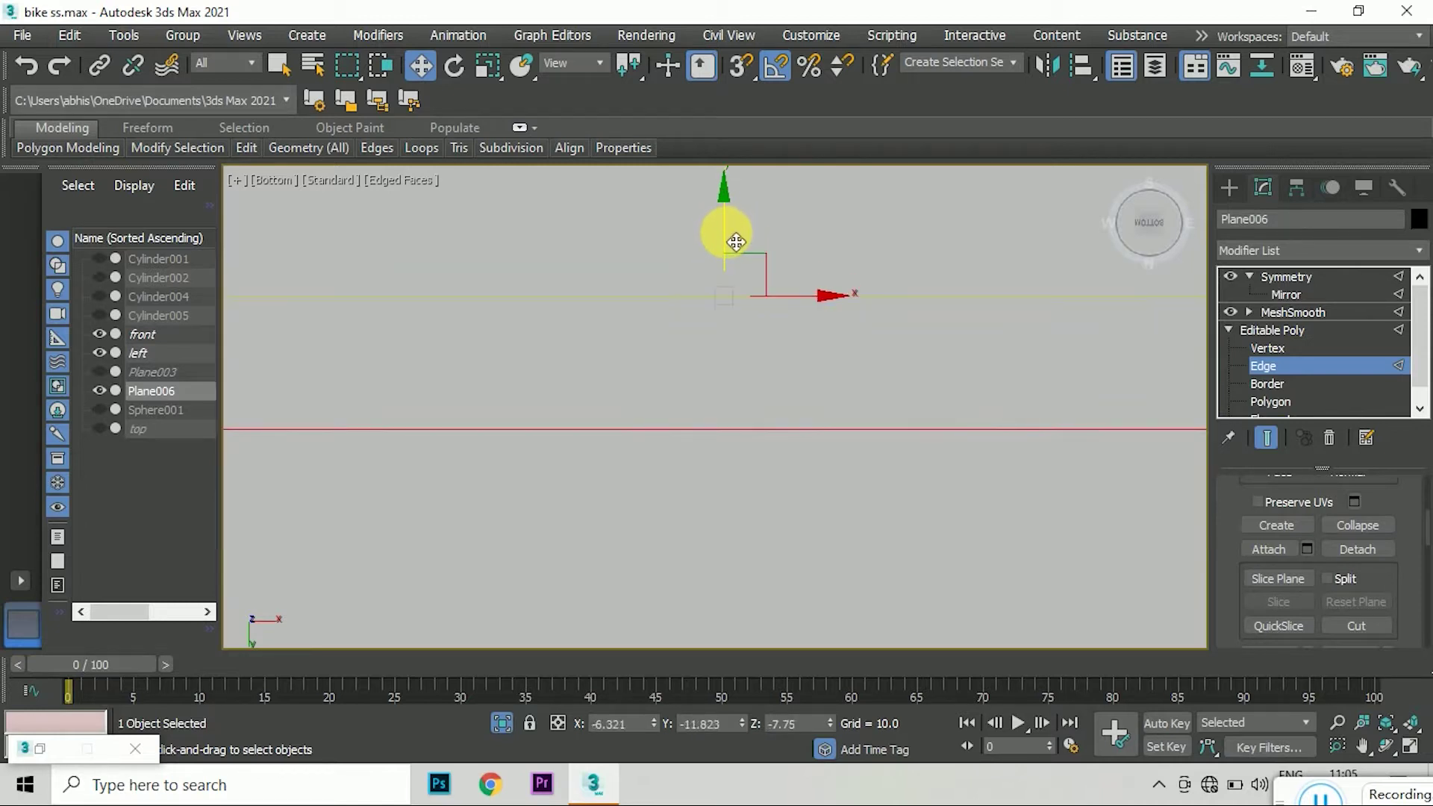
scroll(730, 240, up, 2)
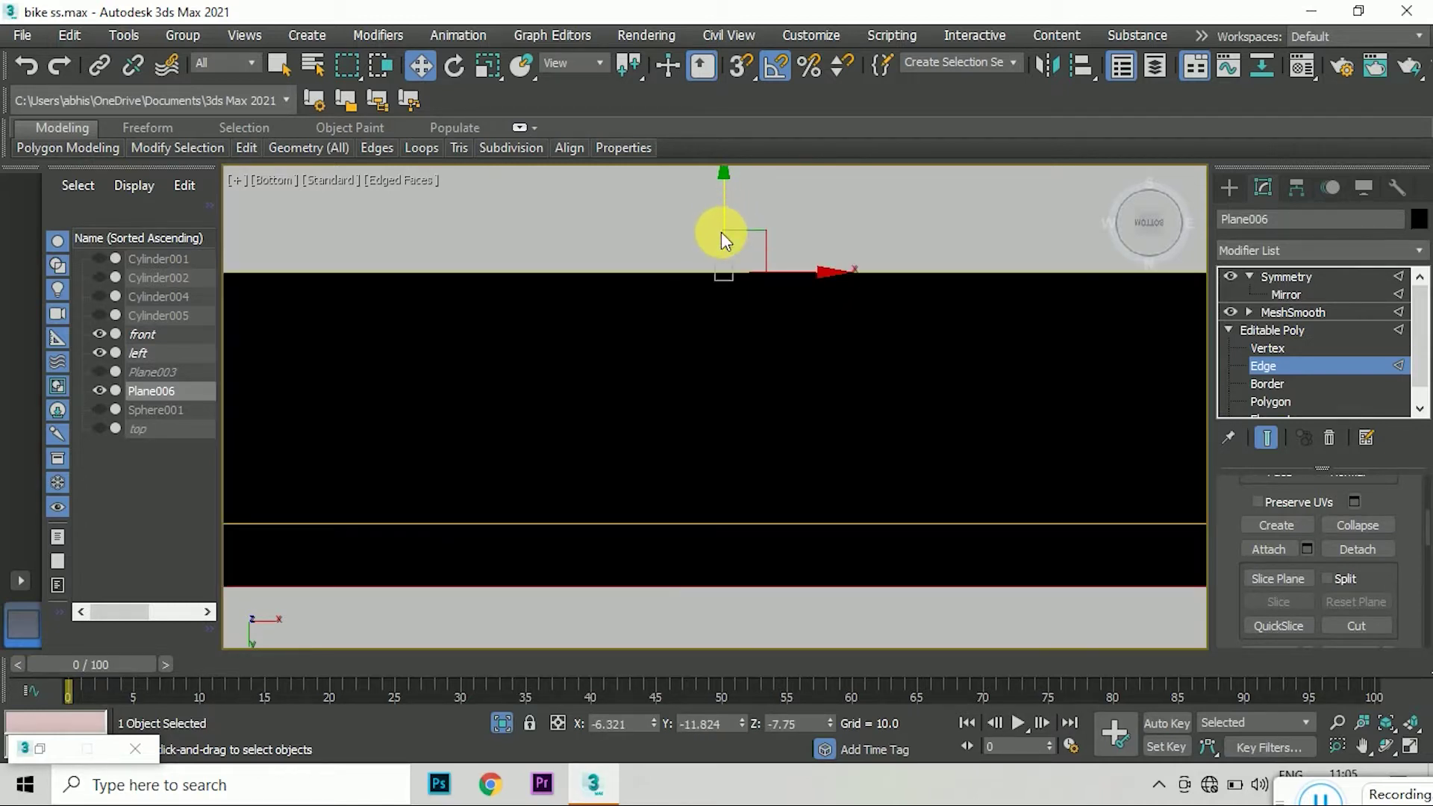
- Move the new edge down along Y with the mirrored half hidden, then restore the end result
click(1277, 444)
drag(728, 216, 729, 260)
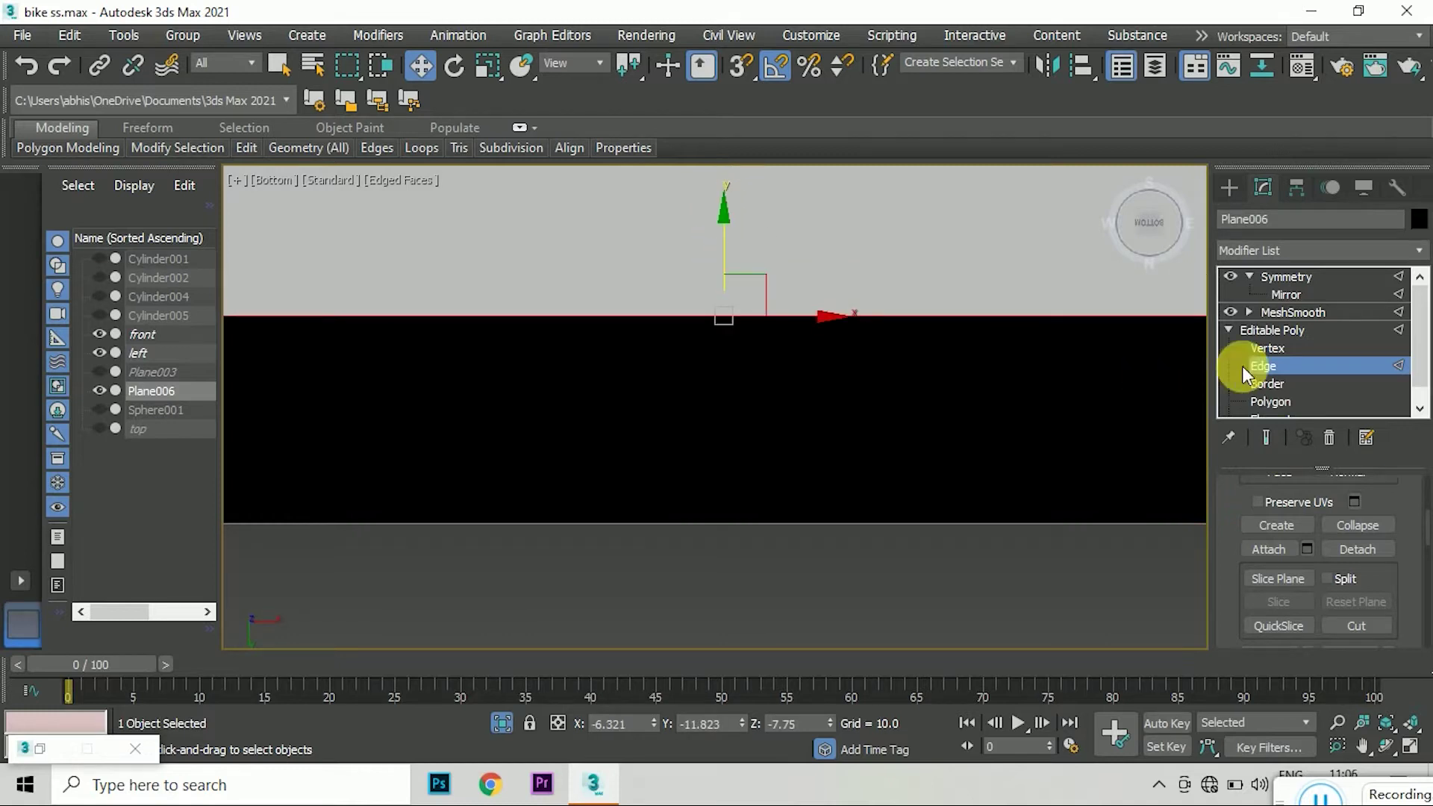
click(1290, 298)
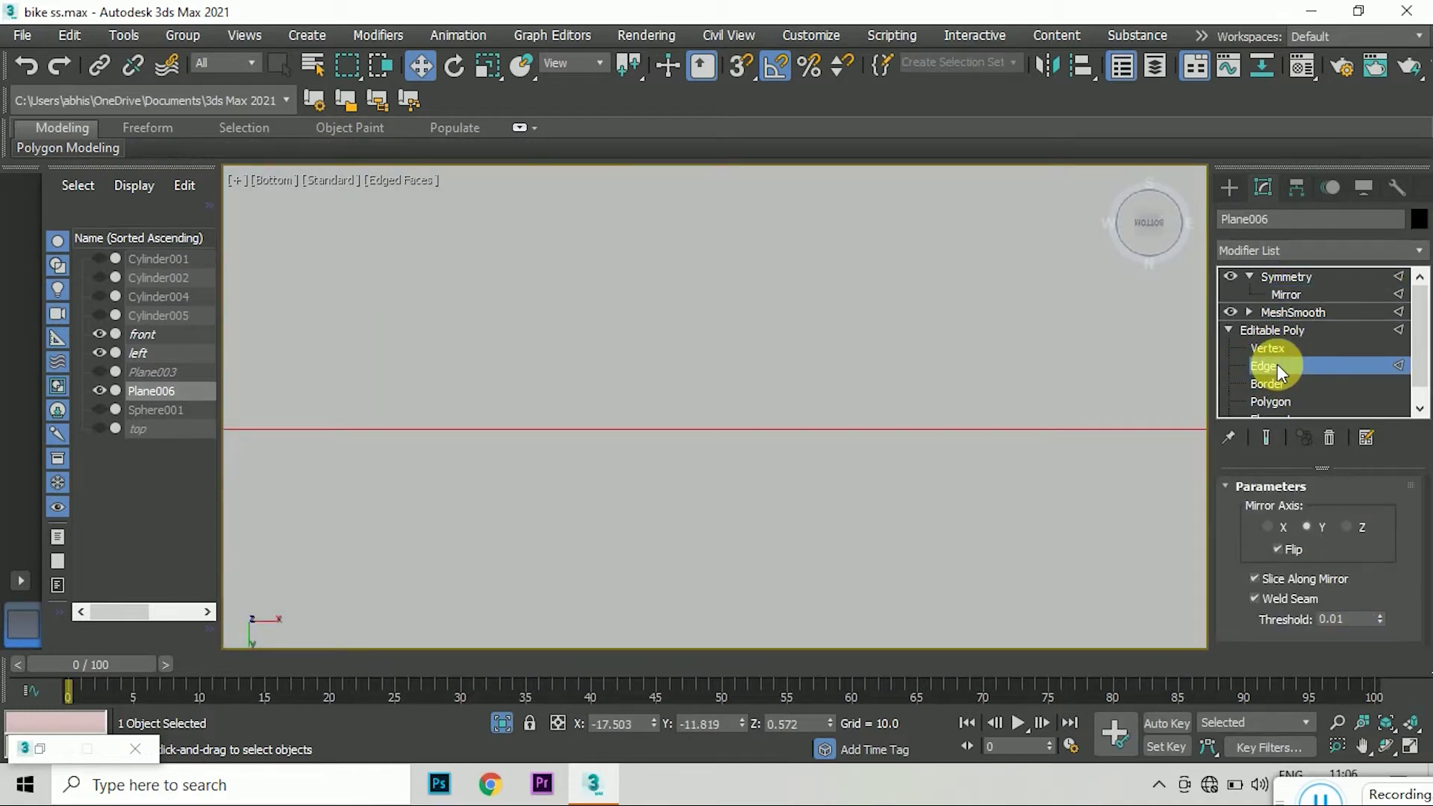
click(1278, 364)
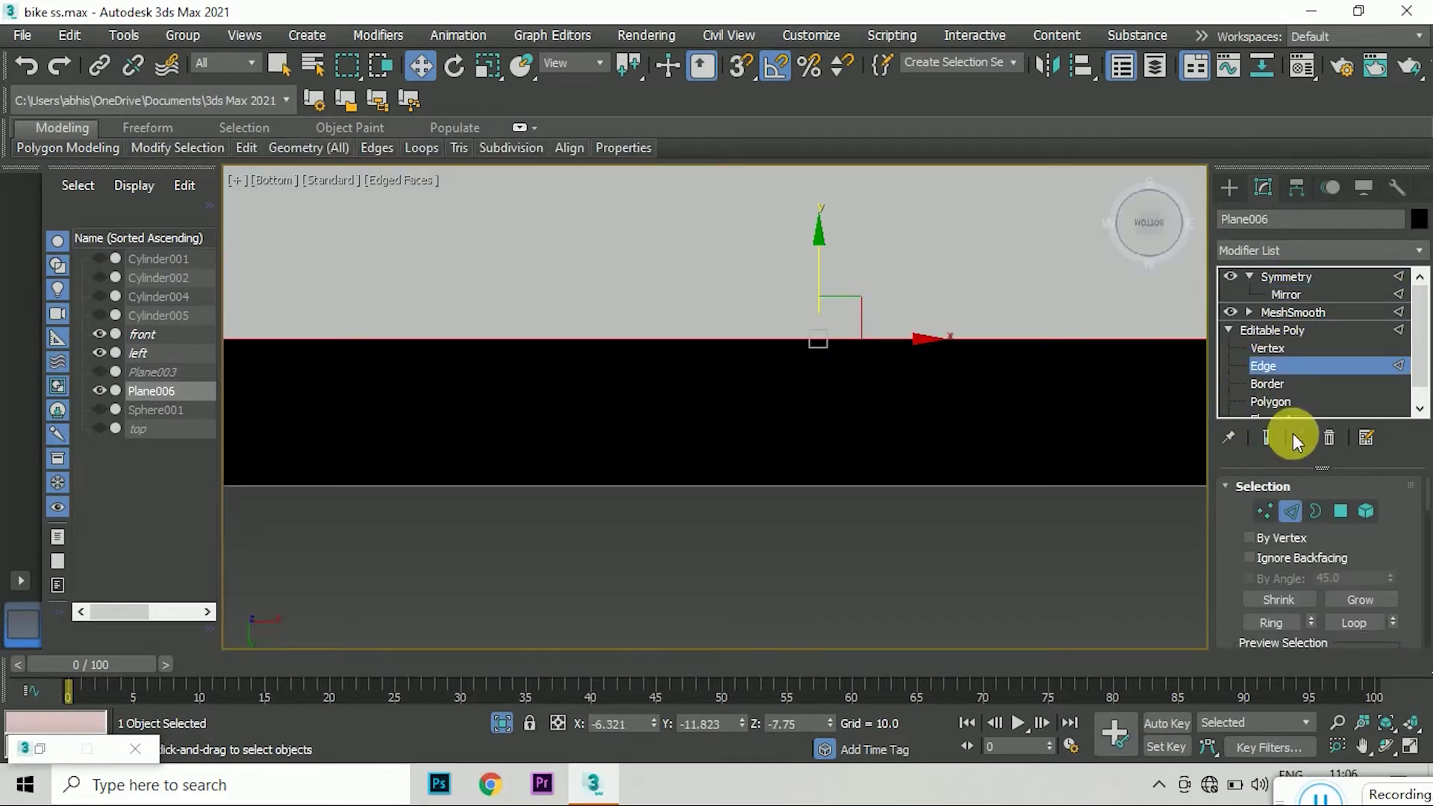
click(1268, 439)
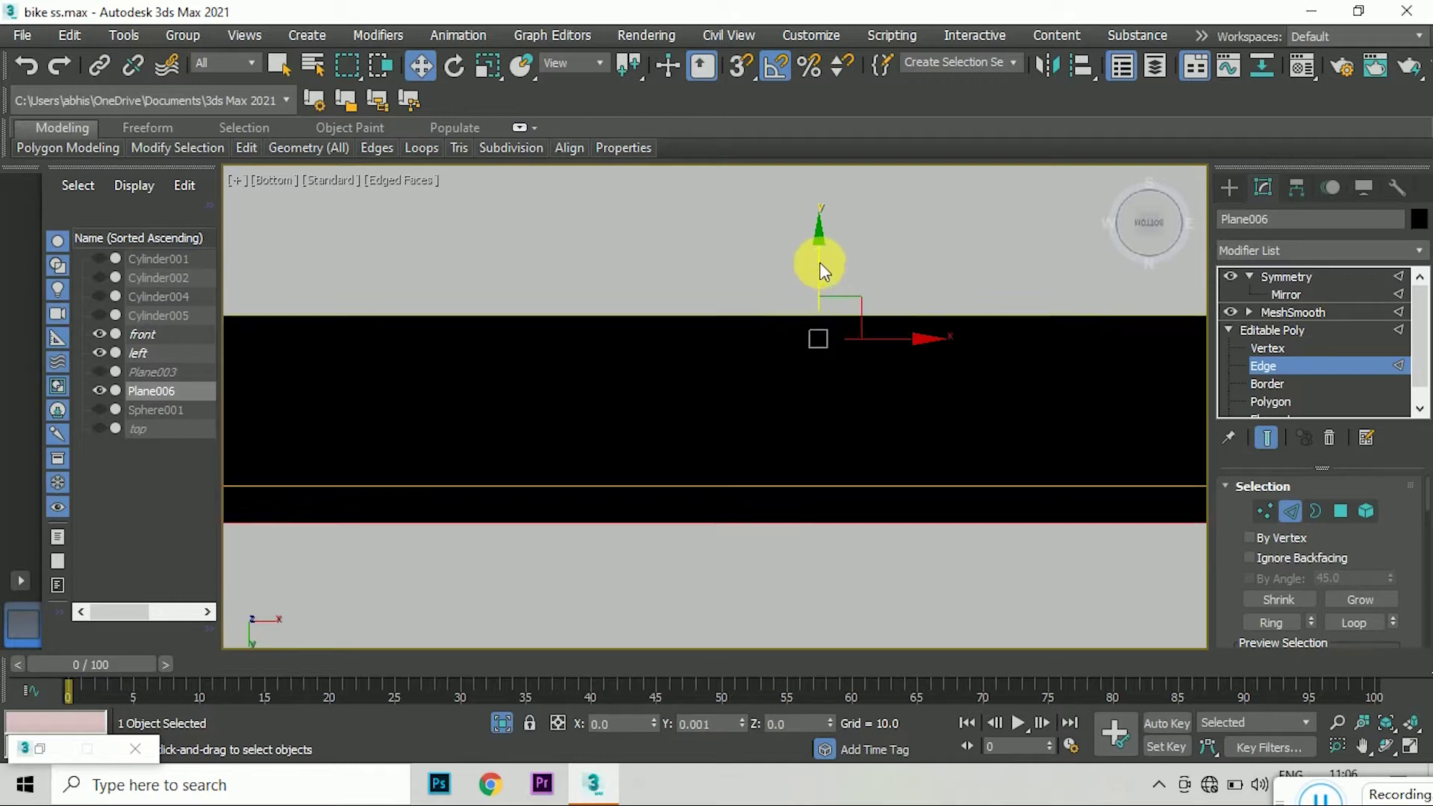
- Select a different edge of the plane and zoom around it
click(857, 284)
scroll(813, 406, up, 2)
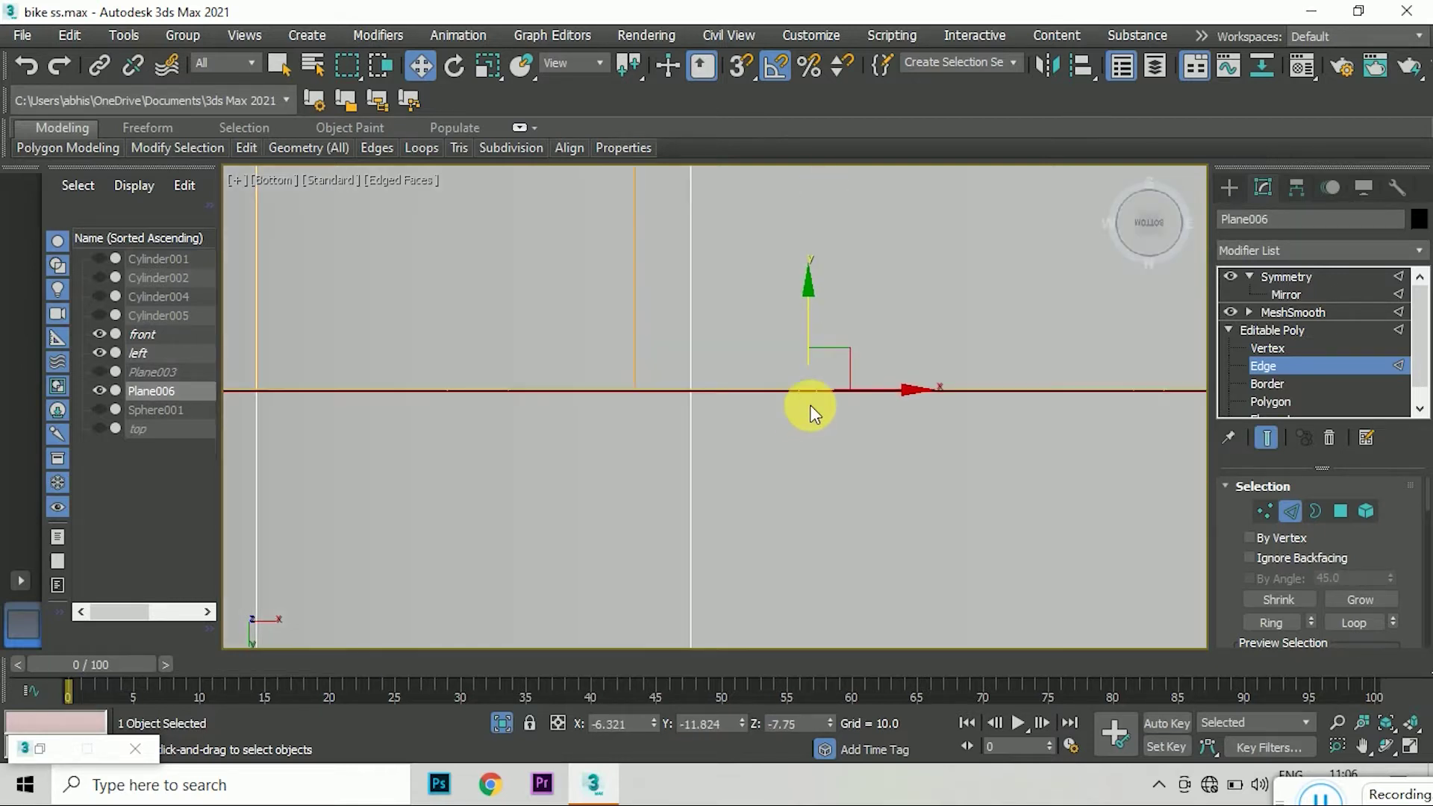
scroll(502, 410, up, 3)
scroll(378, 393, up, 3)
scroll(890, 454, up, 2)
scroll(890, 454, down, 3)
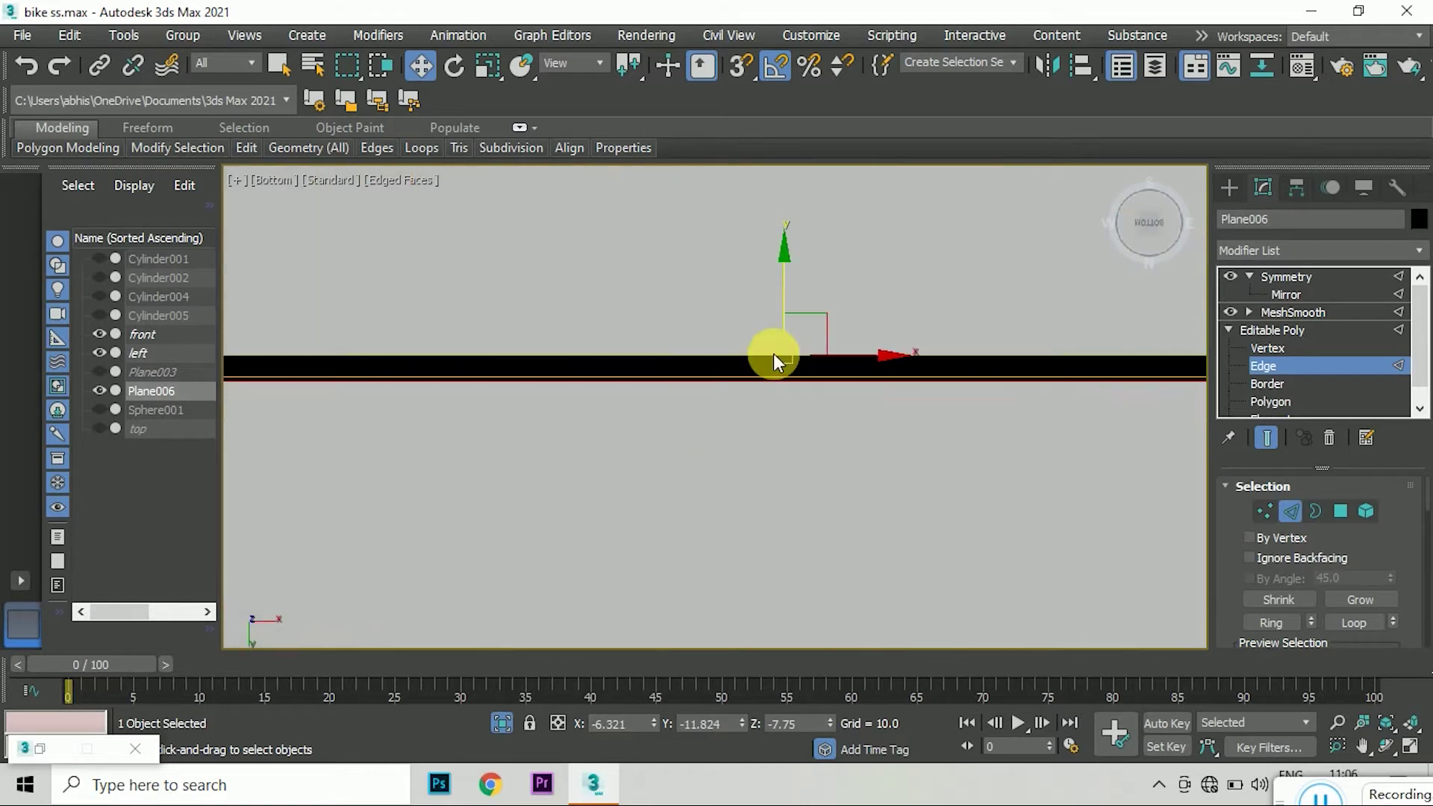
scroll(823, 240, up, 5)
scroll(754, 284, down, 3)
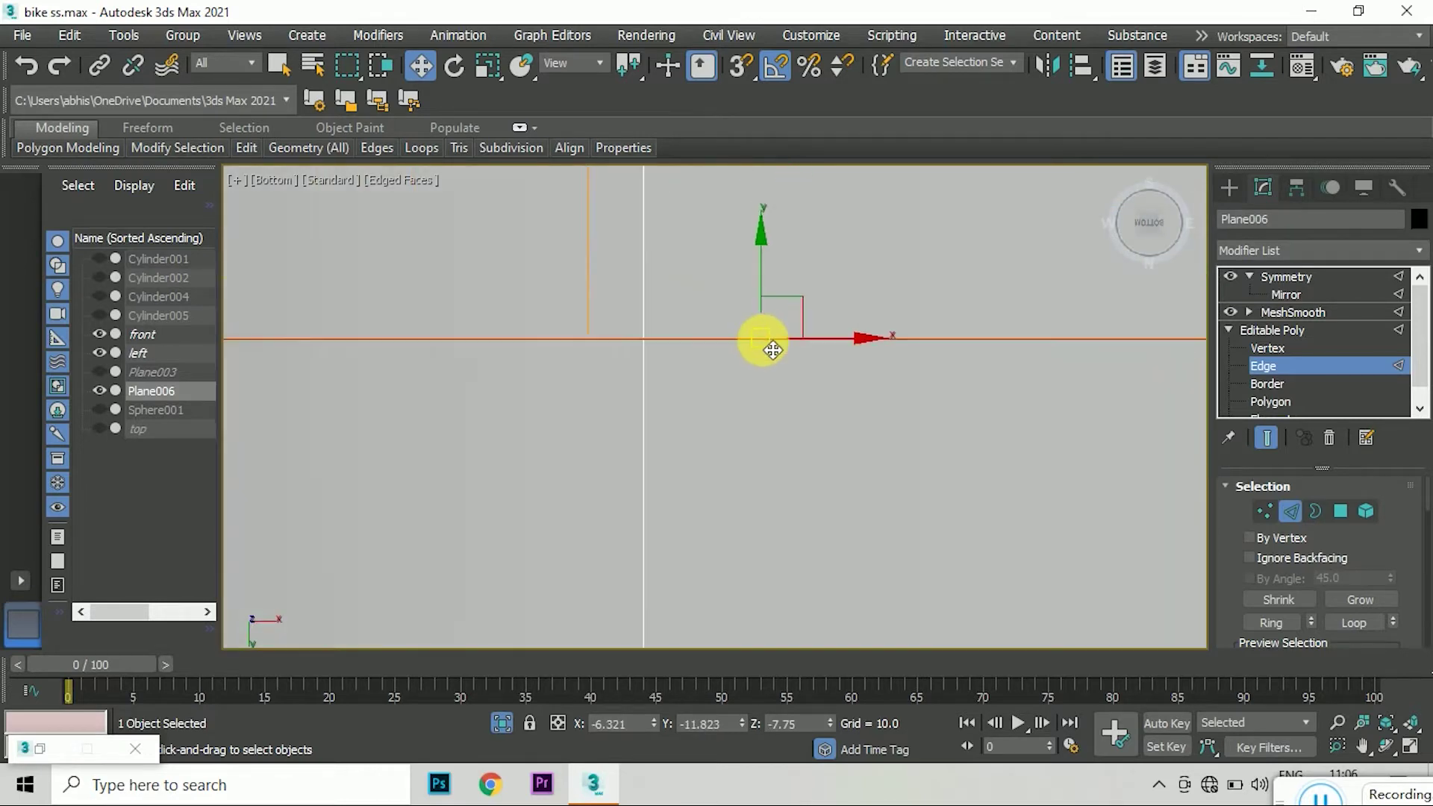
scroll(765, 347, down, 4)
scroll(784, 359, down, 2)
- From the left view, slide two corner vertices of Plane006 to reshape the white face
click(1172, 223)
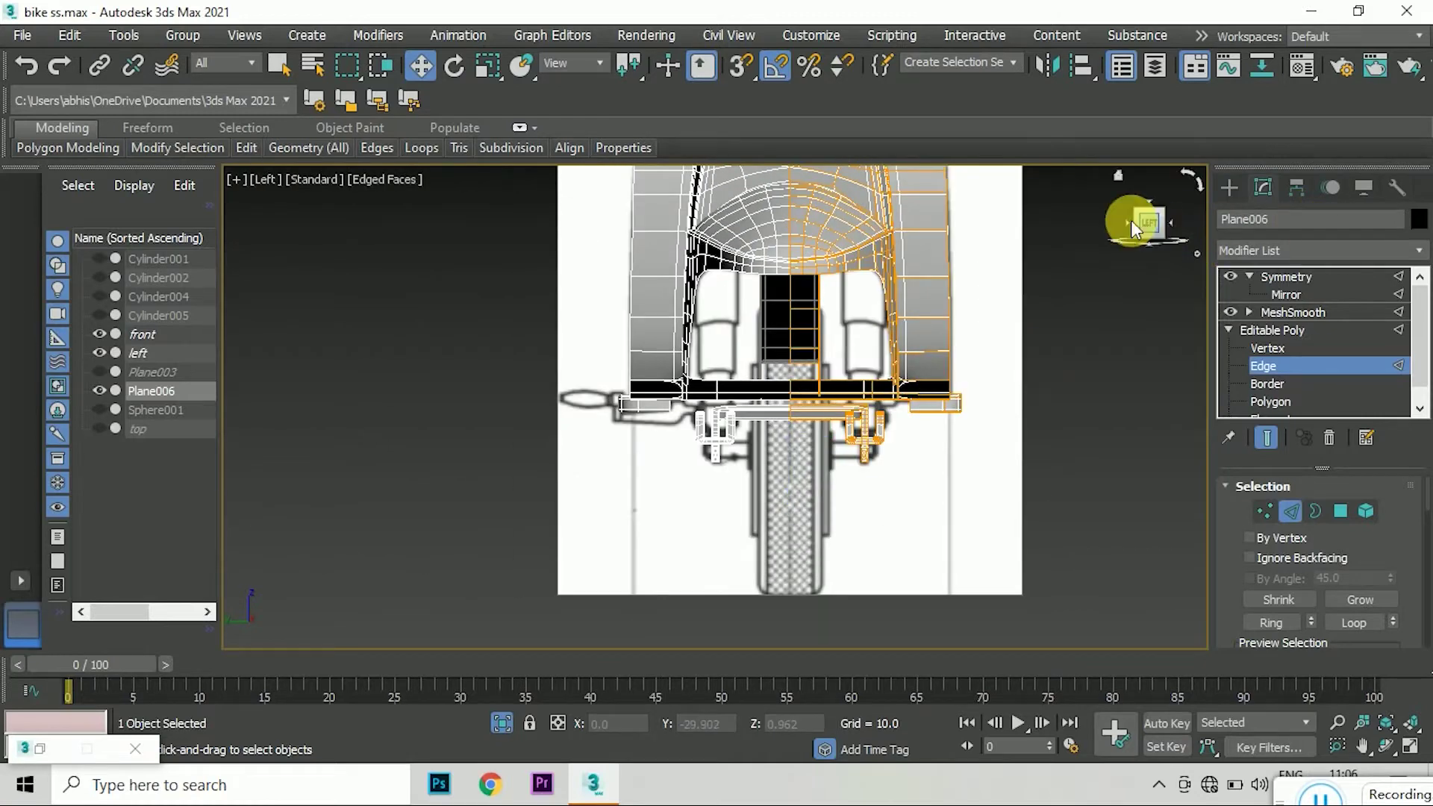
drag(1131, 224, 821, 269)
scroll(1087, 448, up, 3)
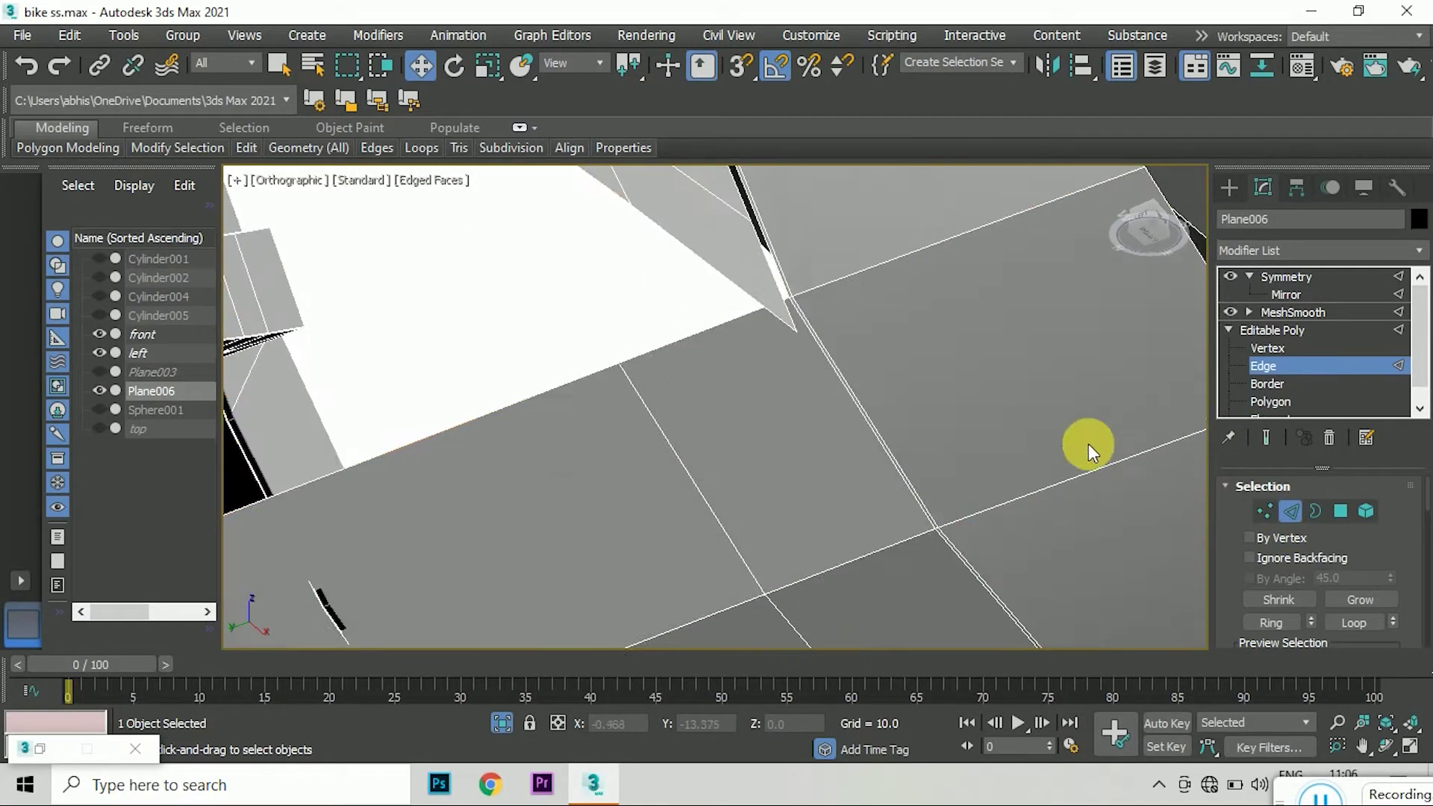
scroll(832, 400, up, 3)
click(1265, 511)
click(822, 418)
mouse_move(870, 448)
mouse_down()
mouse_move(881, 458)
mouse_move(861, 406)
mouse_up()
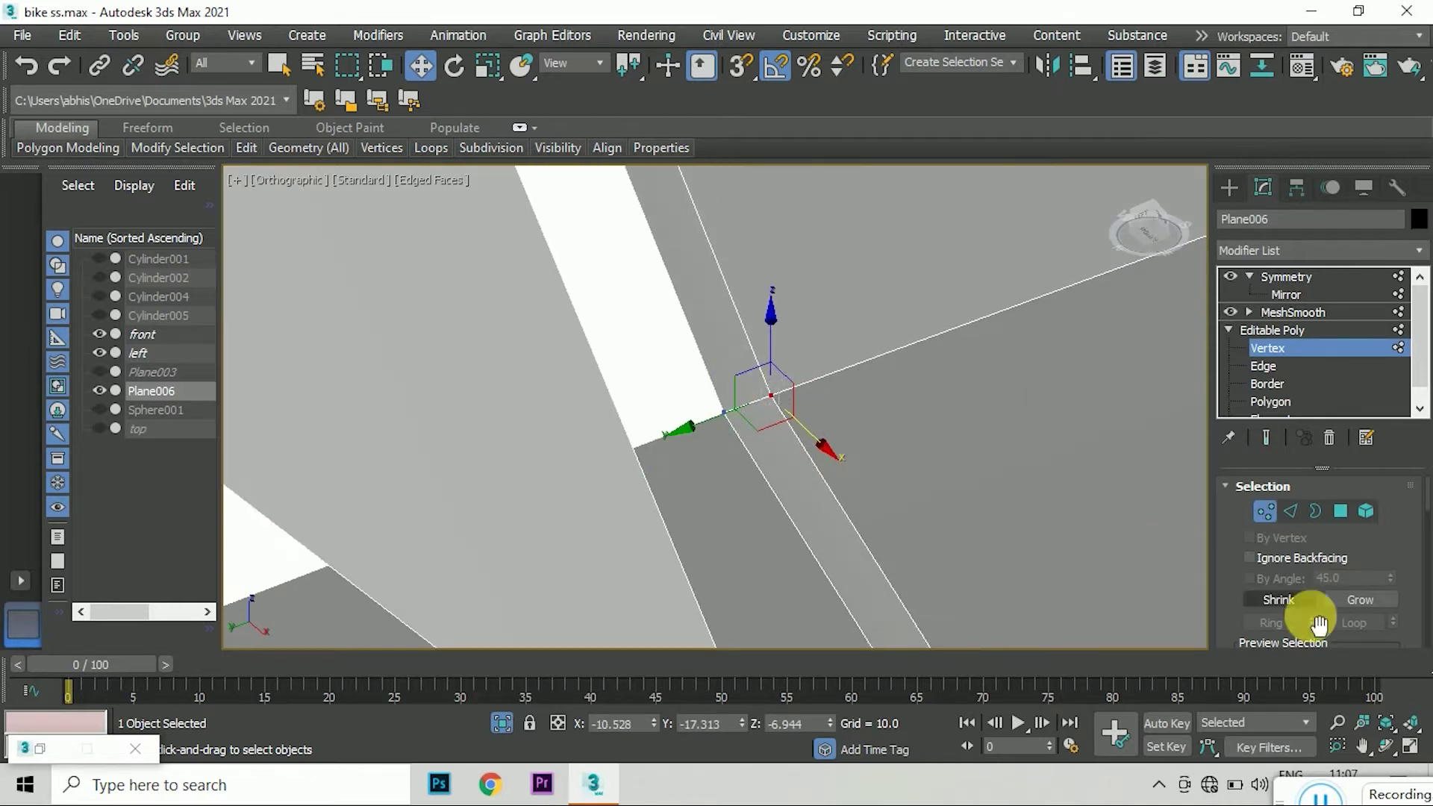
scroll(1332, 605, down, 5)
scroll(1348, 575, up, 5)
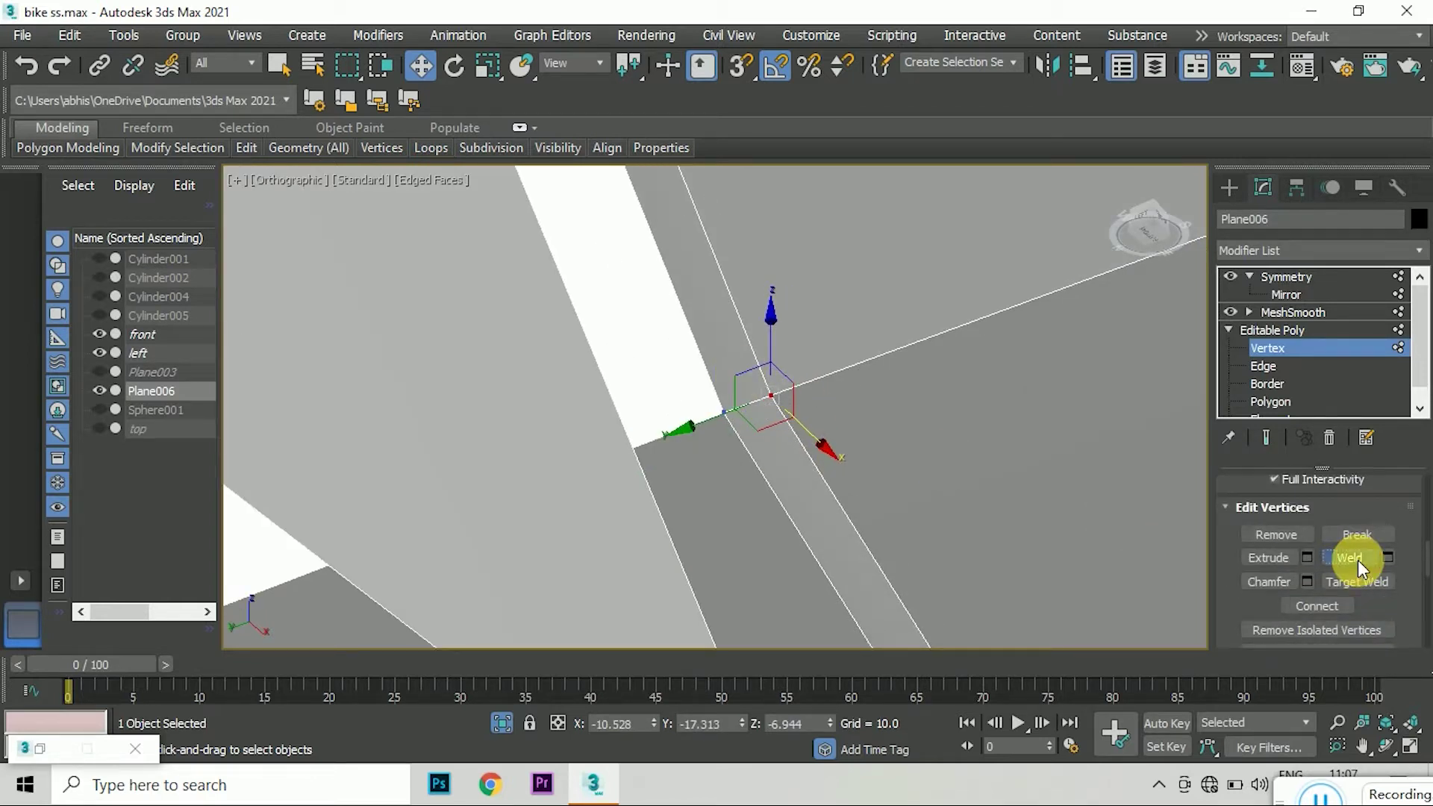
drag(771, 395, 745, 433)
- Move the vertex onto the edge intersection and weld it there
click(1267, 437)
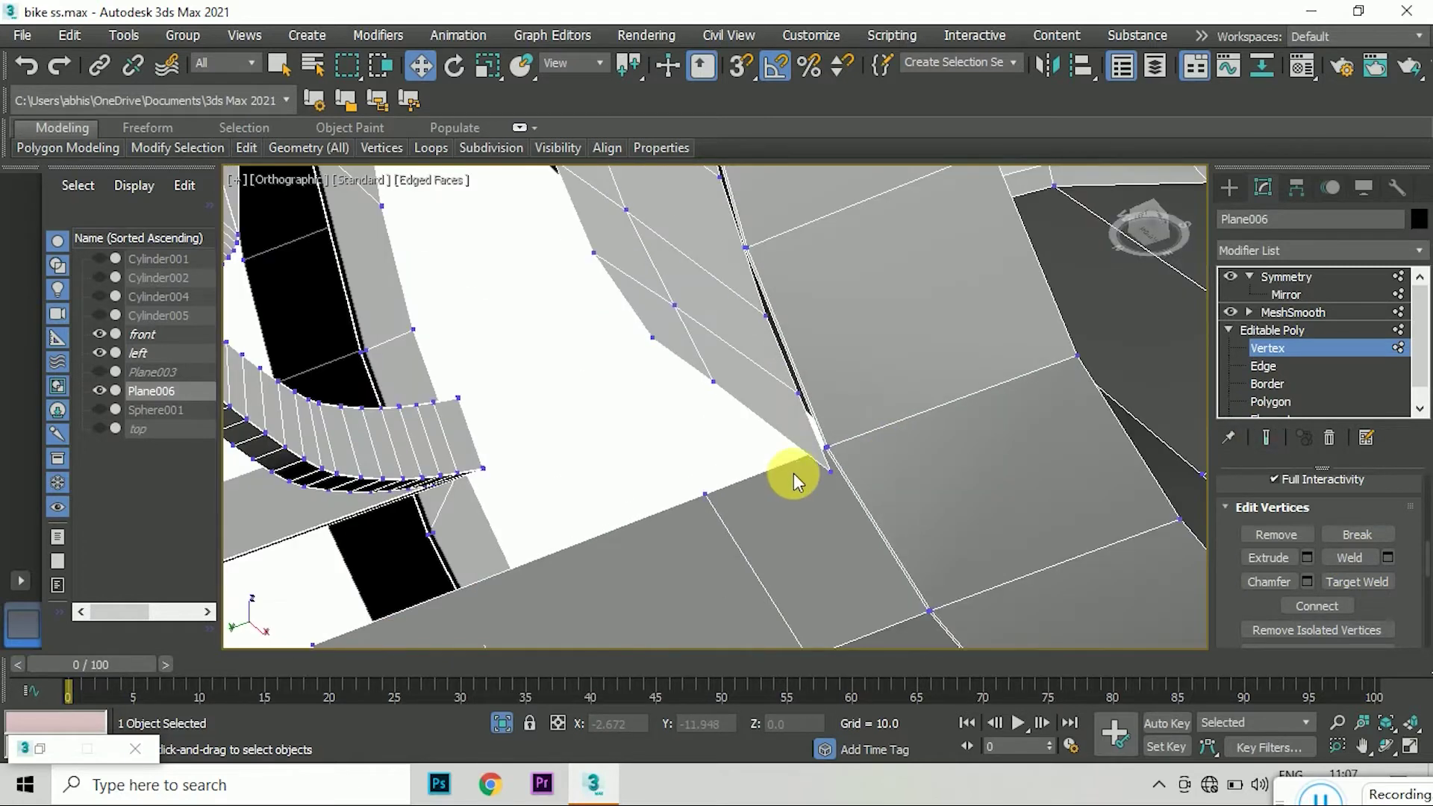
scroll(877, 439, up, 3)
drag(905, 477, 908, 466)
scroll(914, 433, up, 1)
scroll(806, 544, up, 2)
scroll(864, 554, up, 2)
scroll(863, 556, up, 2)
drag(735, 568, 714, 556)
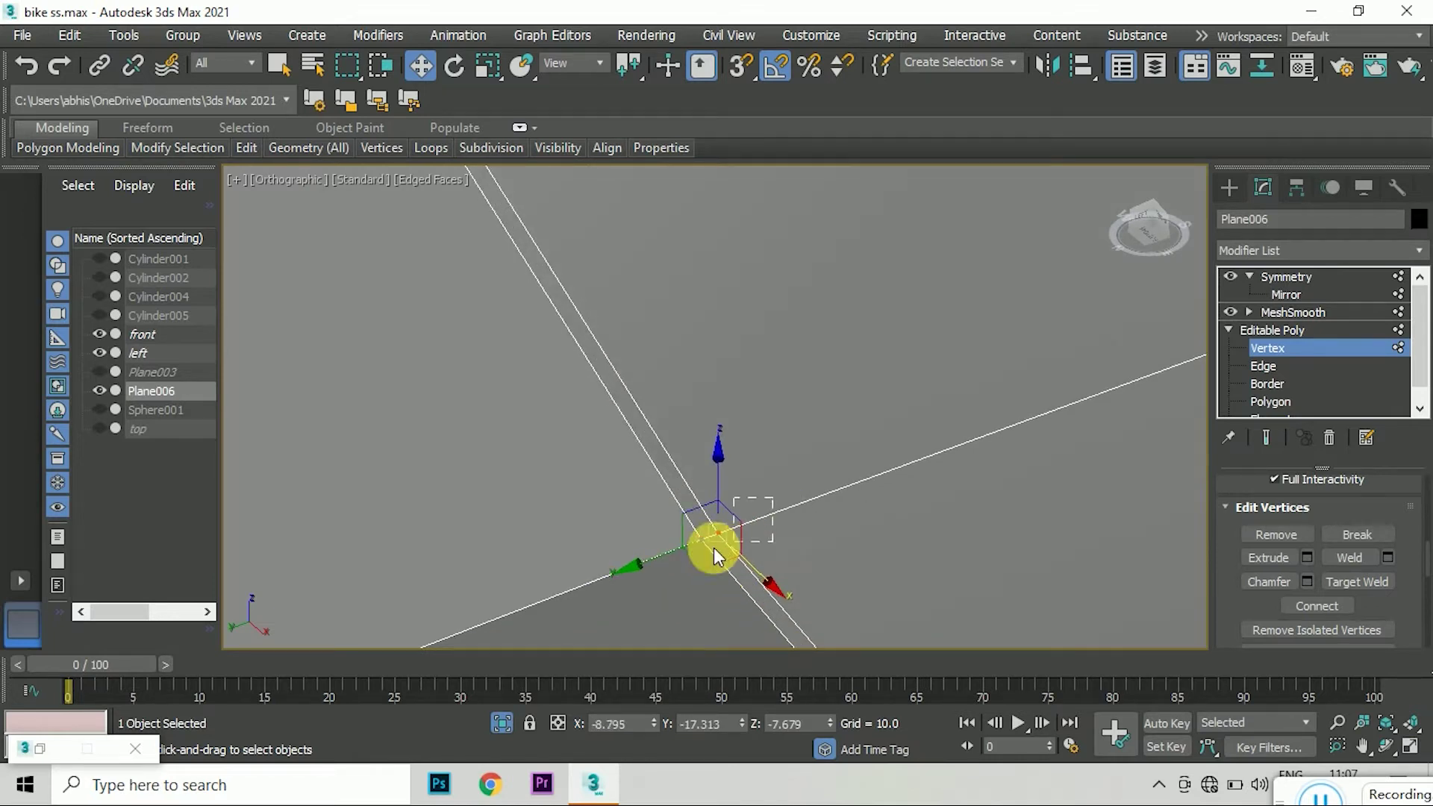
click(1350, 557)
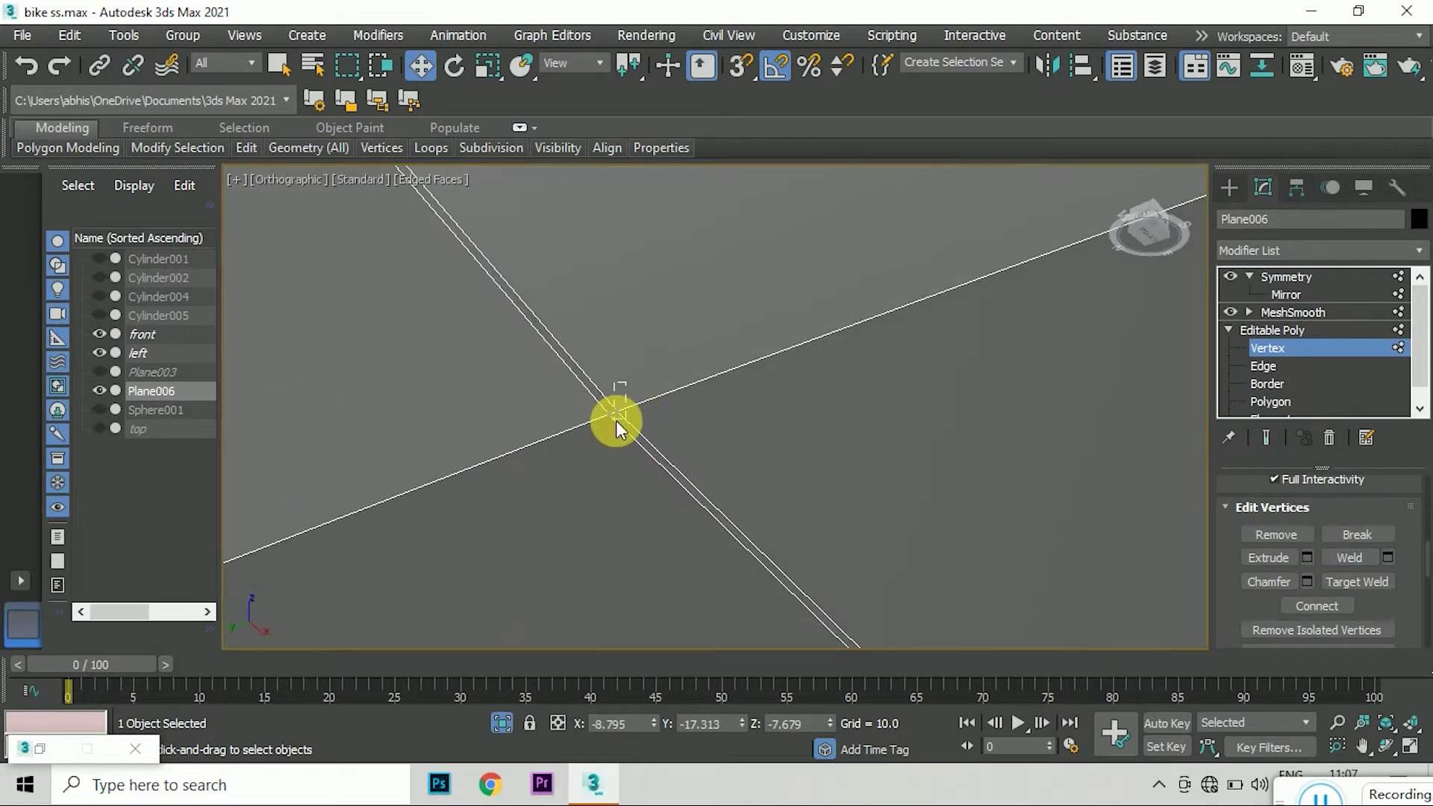
- Clear the vertex selection and preview the smoothed mesh over the cage to check the weld
scroll(695, 391, down, 3)
scroll(852, 575, up, 3)
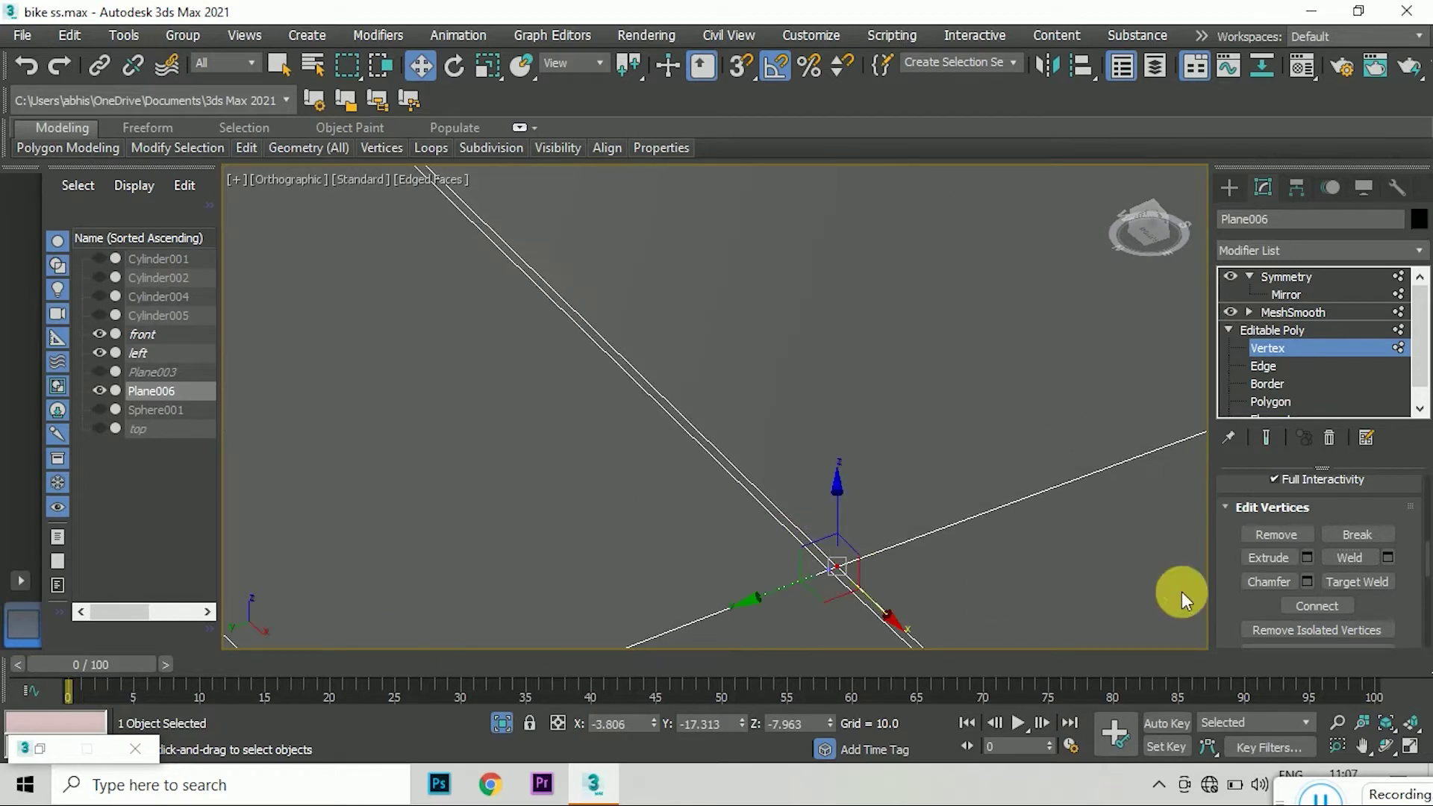
scroll(835, 434, down, 3)
scroll(793, 486, up, 3)
click(910, 475)
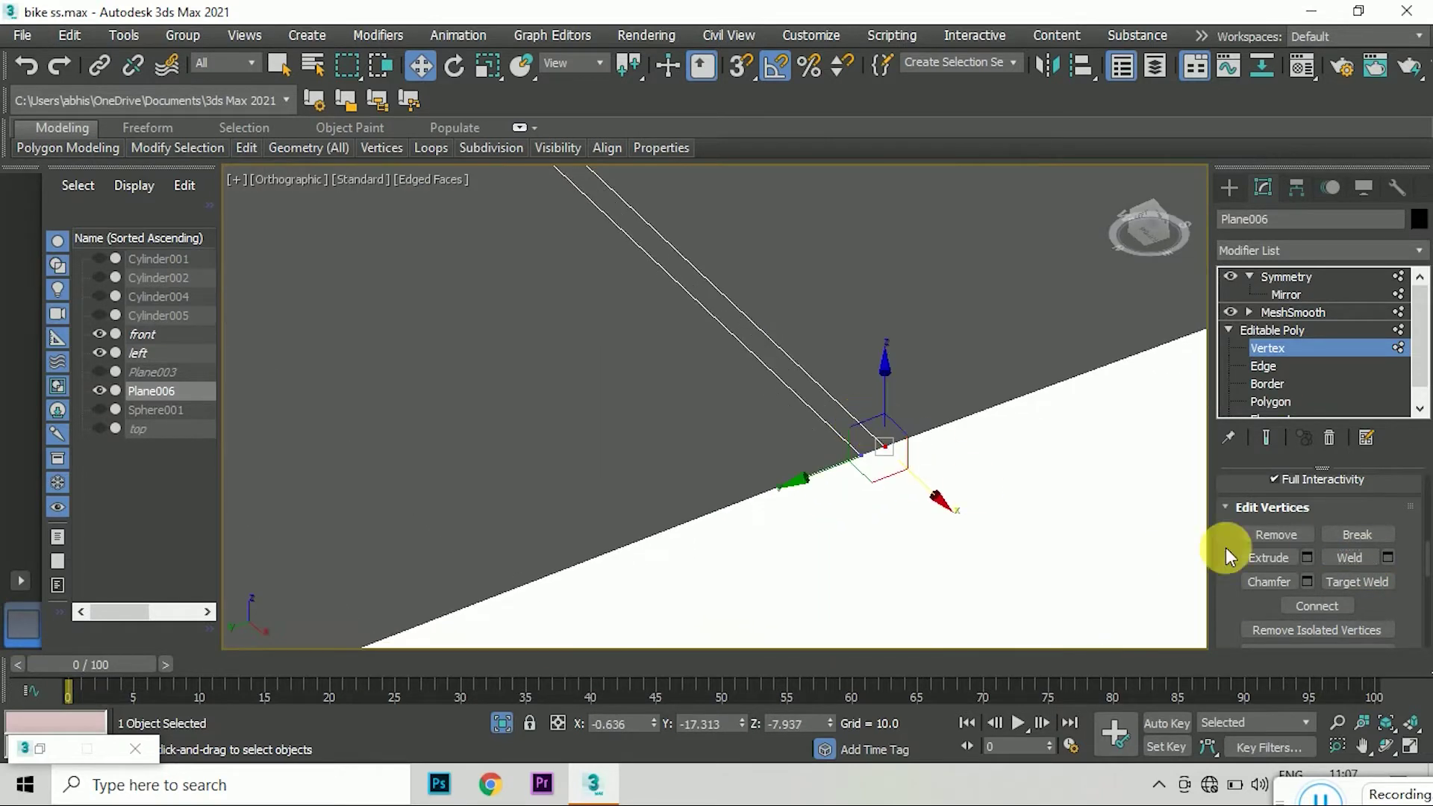
click(1267, 439)
scroll(795, 497, up, 3)
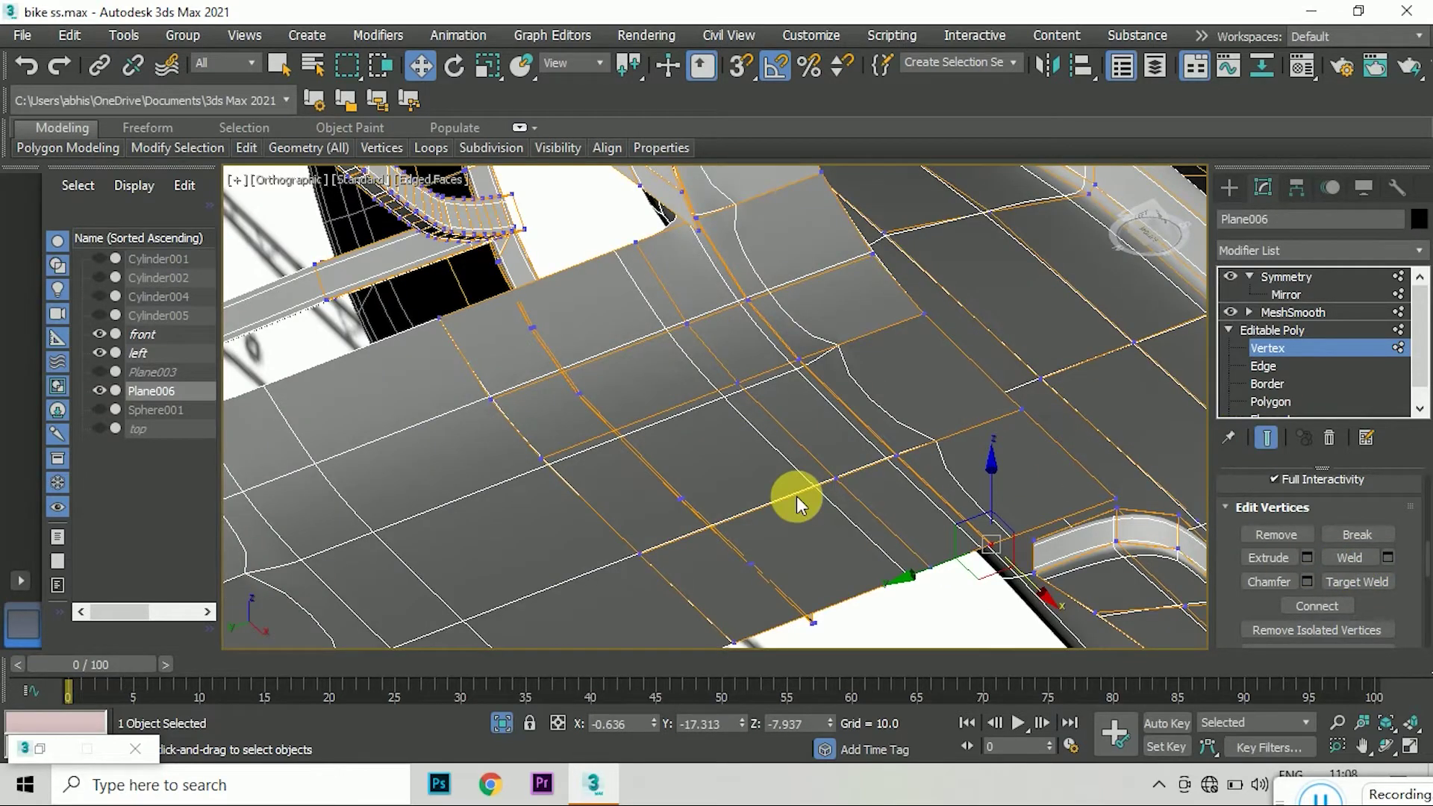
scroll(769, 437, up, 5)
scroll(770, 449, up, 2)
scroll(772, 407, down, 2)
scroll(774, 410, up, 5)
scroll(617, 512, up, 3)
- Select and deselect an edge at Edge level, then return to Vertex level
click(1275, 366)
scroll(549, 377, up, 5)
click(523, 398)
click(467, 289)
scroll(468, 289, up, 3)
click(1281, 351)
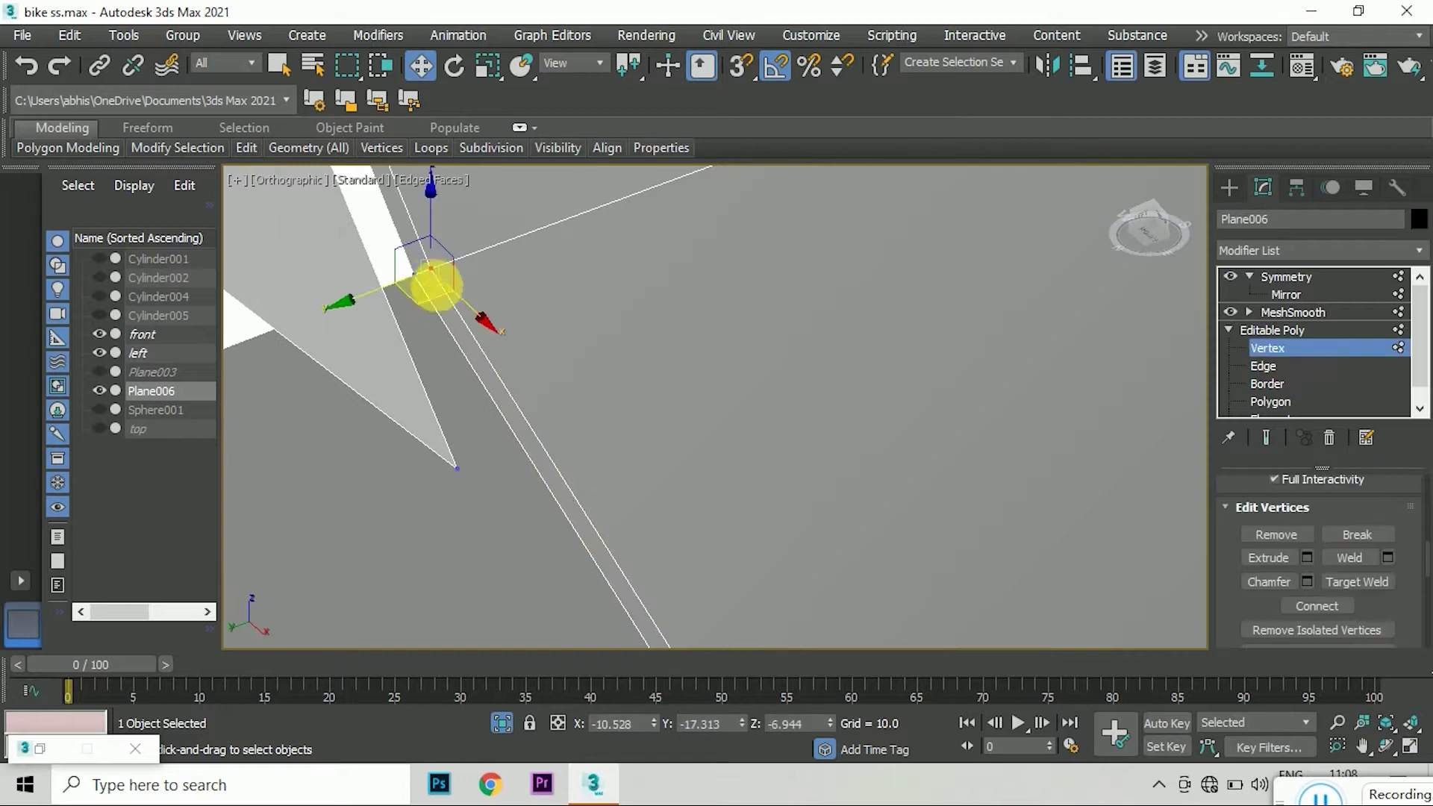
- Select the edge along the recessed strip's double line and toggle the smoothed preview
click(1267, 366)
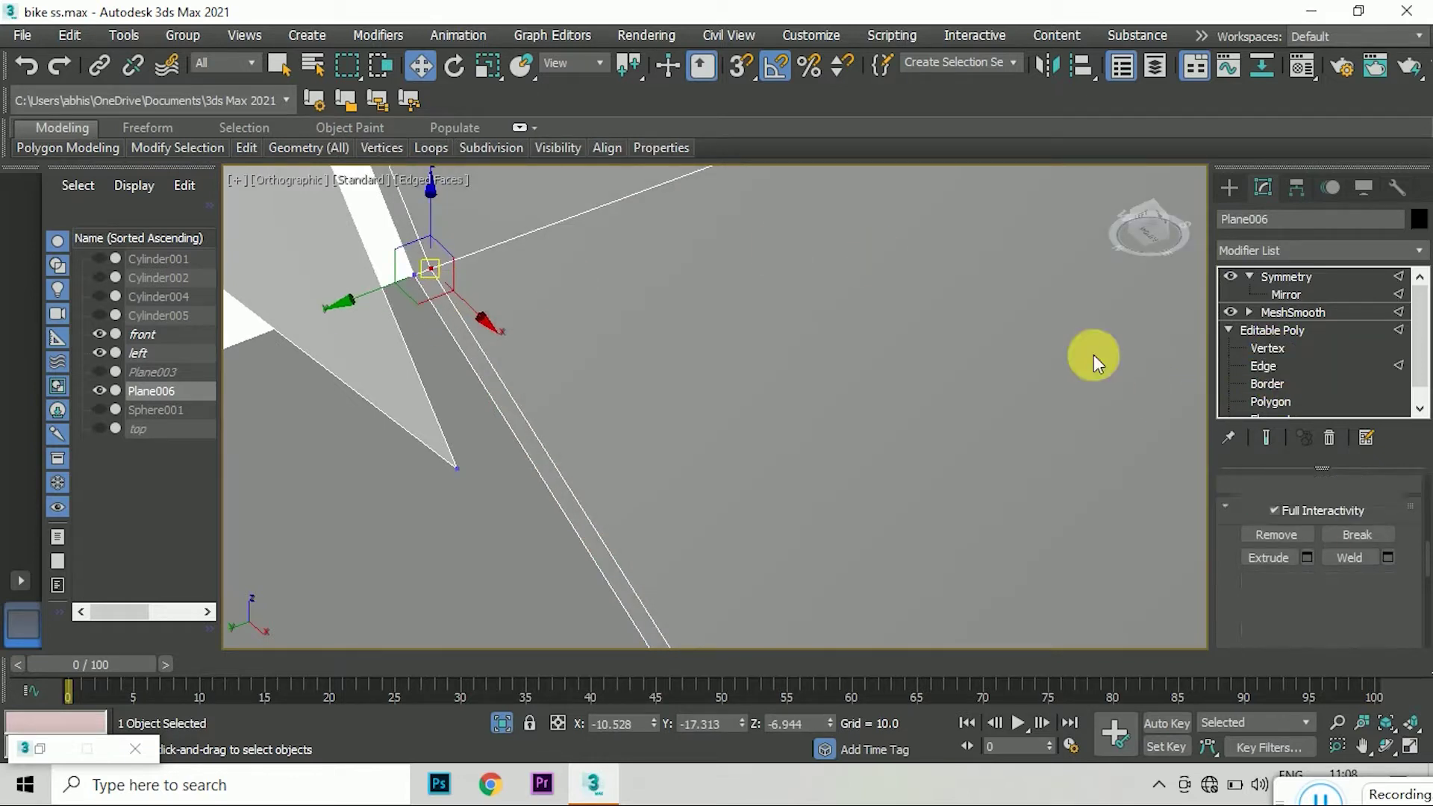
scroll(468, 314, down, 5)
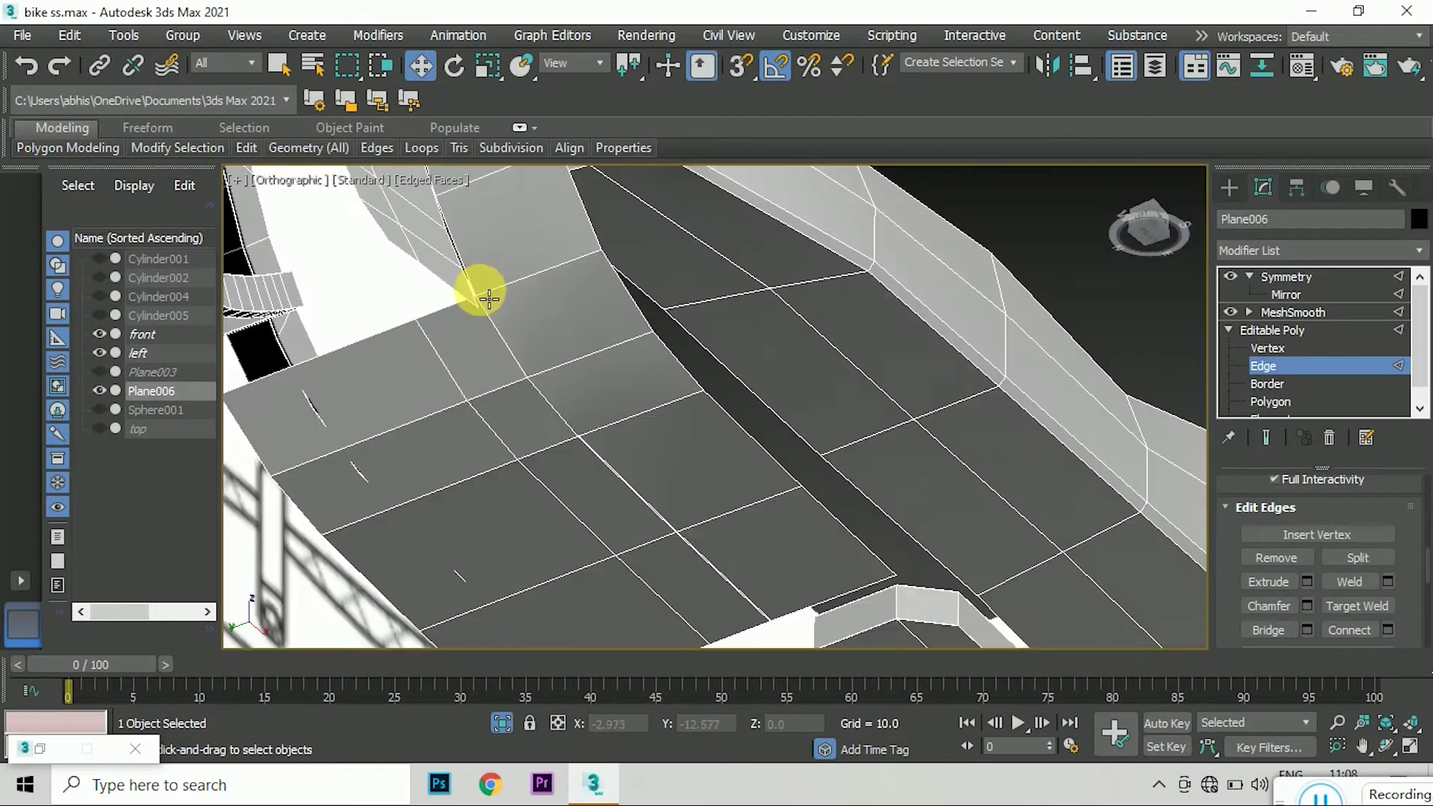
scroll(701, 570, up, 2)
scroll(502, 364, up, 5)
click(502, 364)
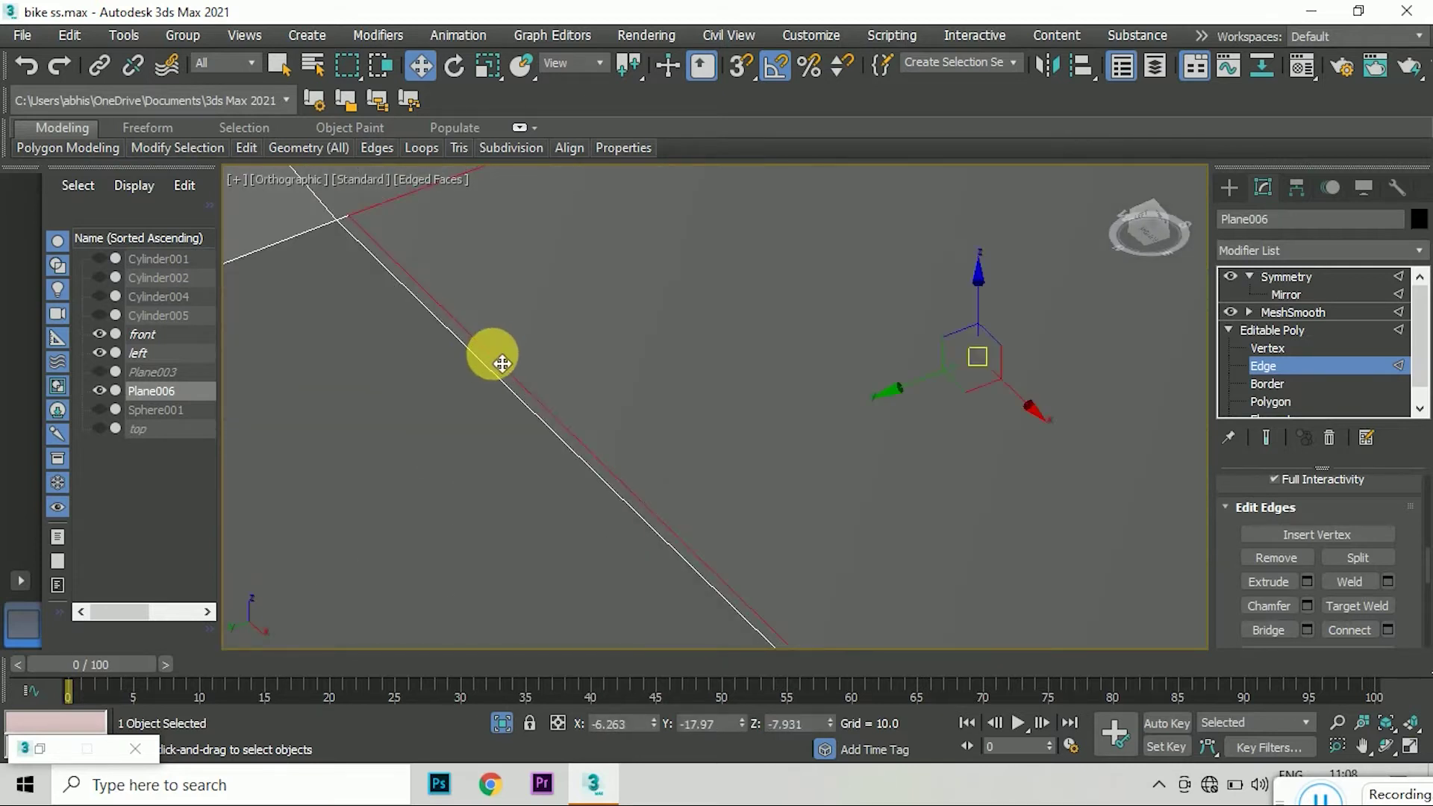
scroll(496, 352, down, 3)
scroll(491, 343, up, 2)
scroll(601, 505, up, 4)
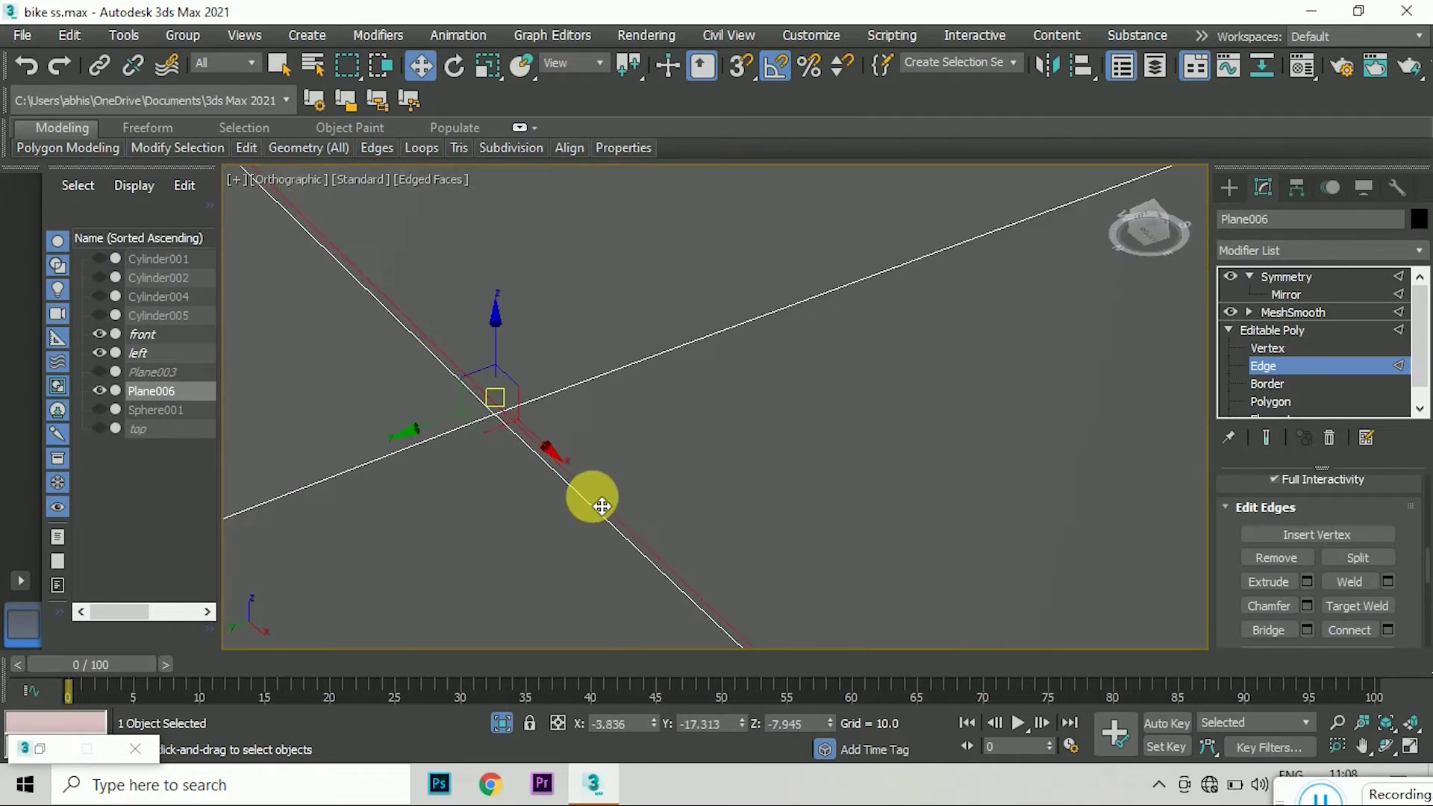
scroll(602, 505, down, 4)
click(1266, 437)
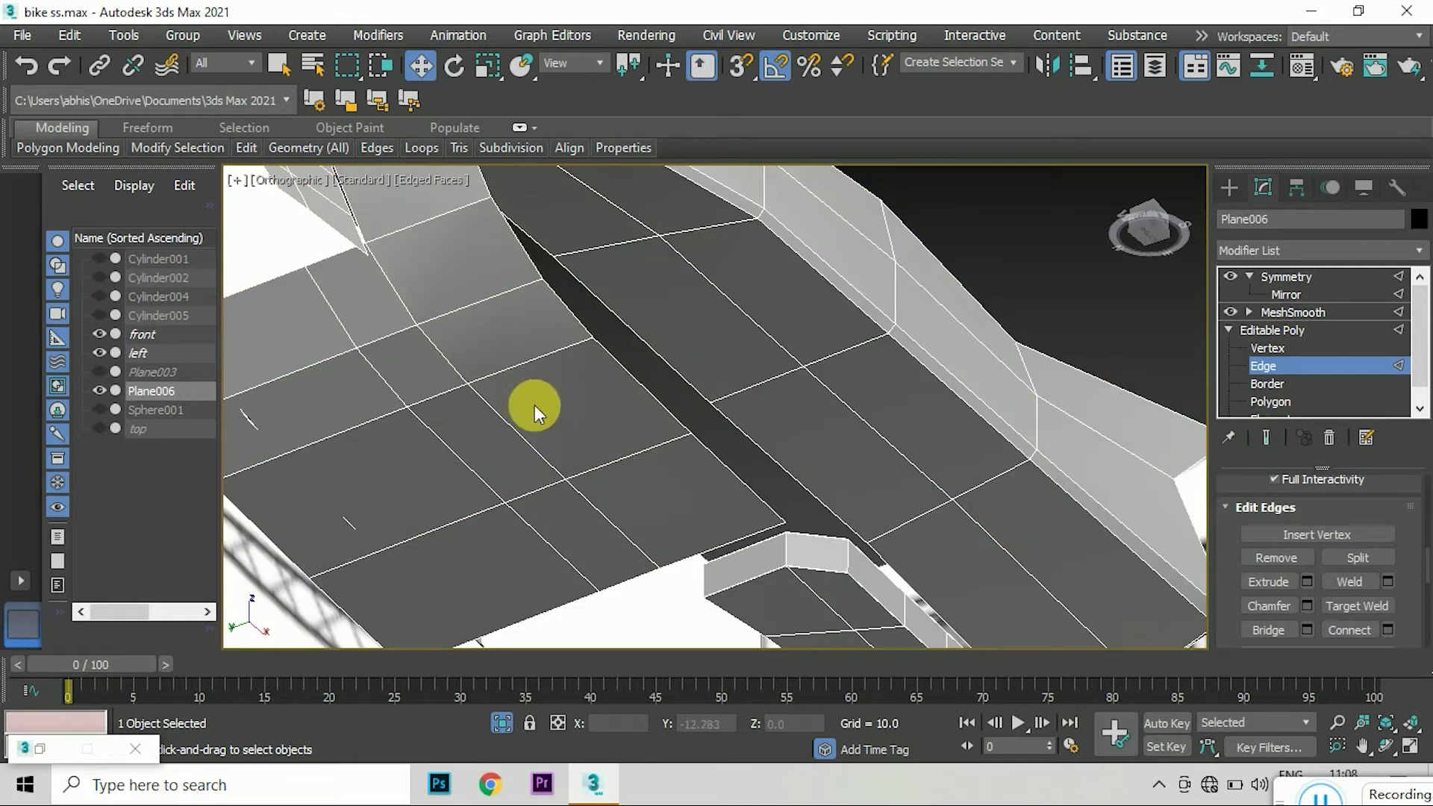
scroll(535, 404, up, 4)
- Move the vertex near the mesh corner onto the neighbouring edge
click(1268, 348)
scroll(311, 329, up, 2)
scroll(531, 498, up, 4)
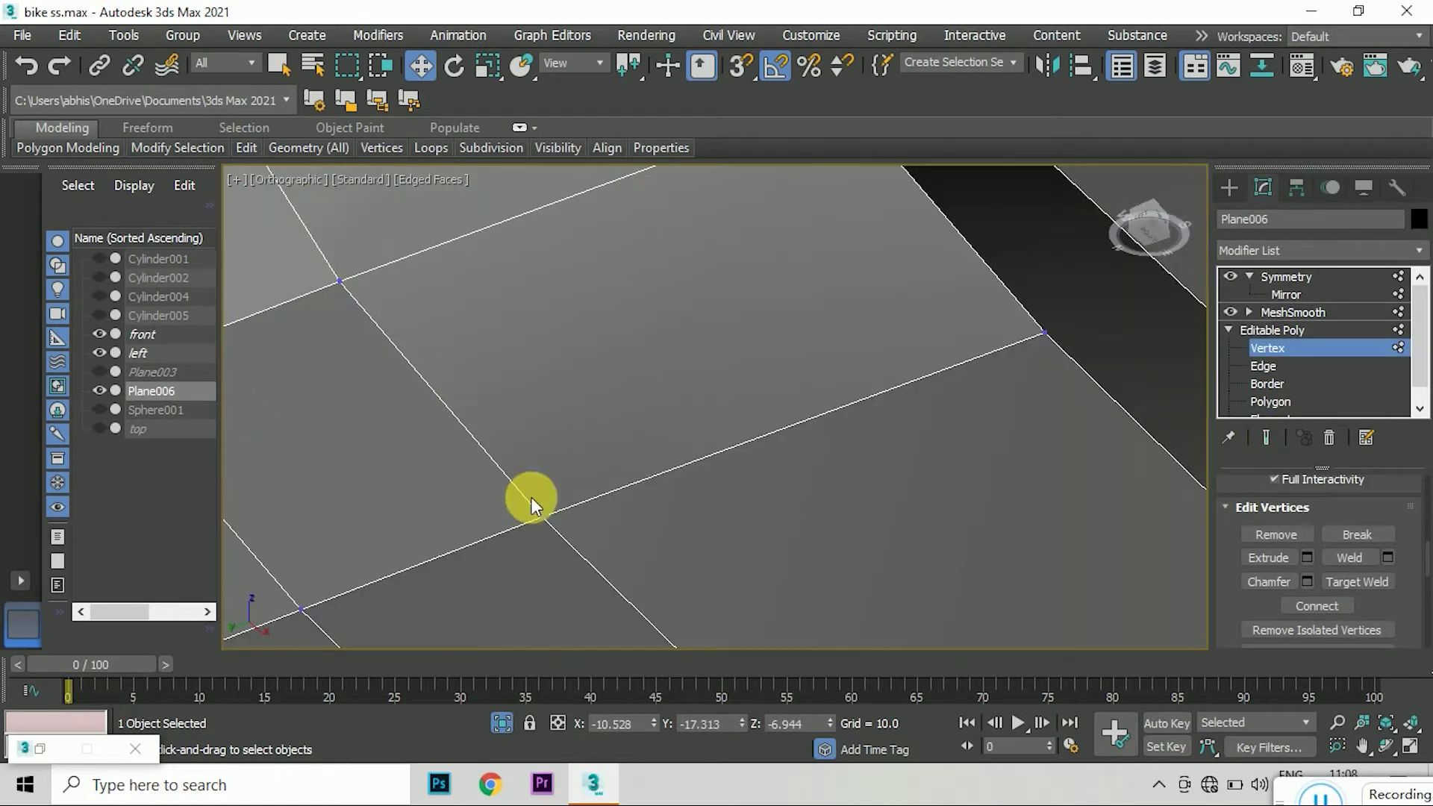
scroll(552, 486, down, 3)
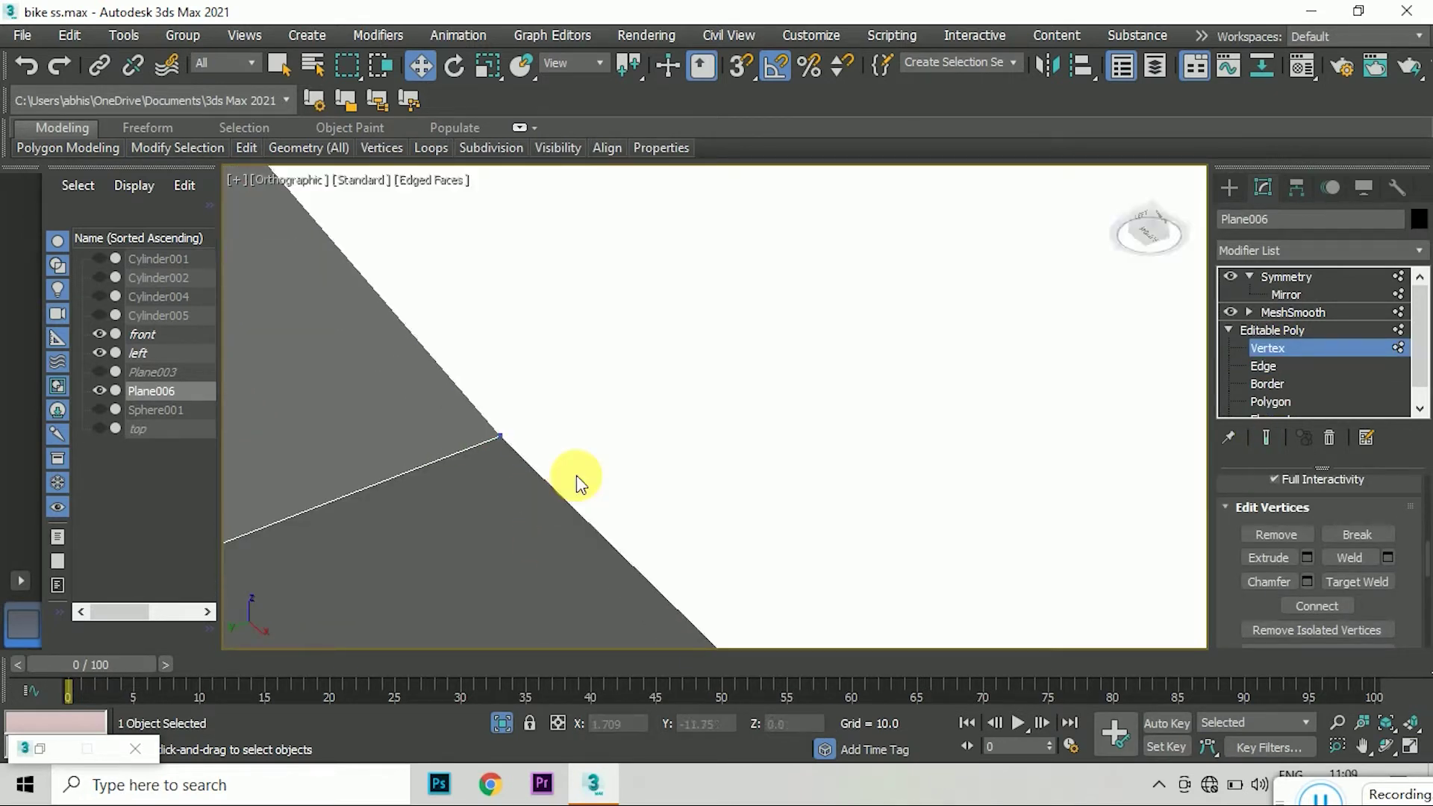
scroll(582, 466, down, 3)
scroll(605, 445, down, 3)
scroll(736, 440, up, 6)
click(759, 385)
drag(794, 333, 808, 353)
scroll(808, 353, down, 3)
scroll(739, 339, down, 3)
scroll(589, 375, up, 3)
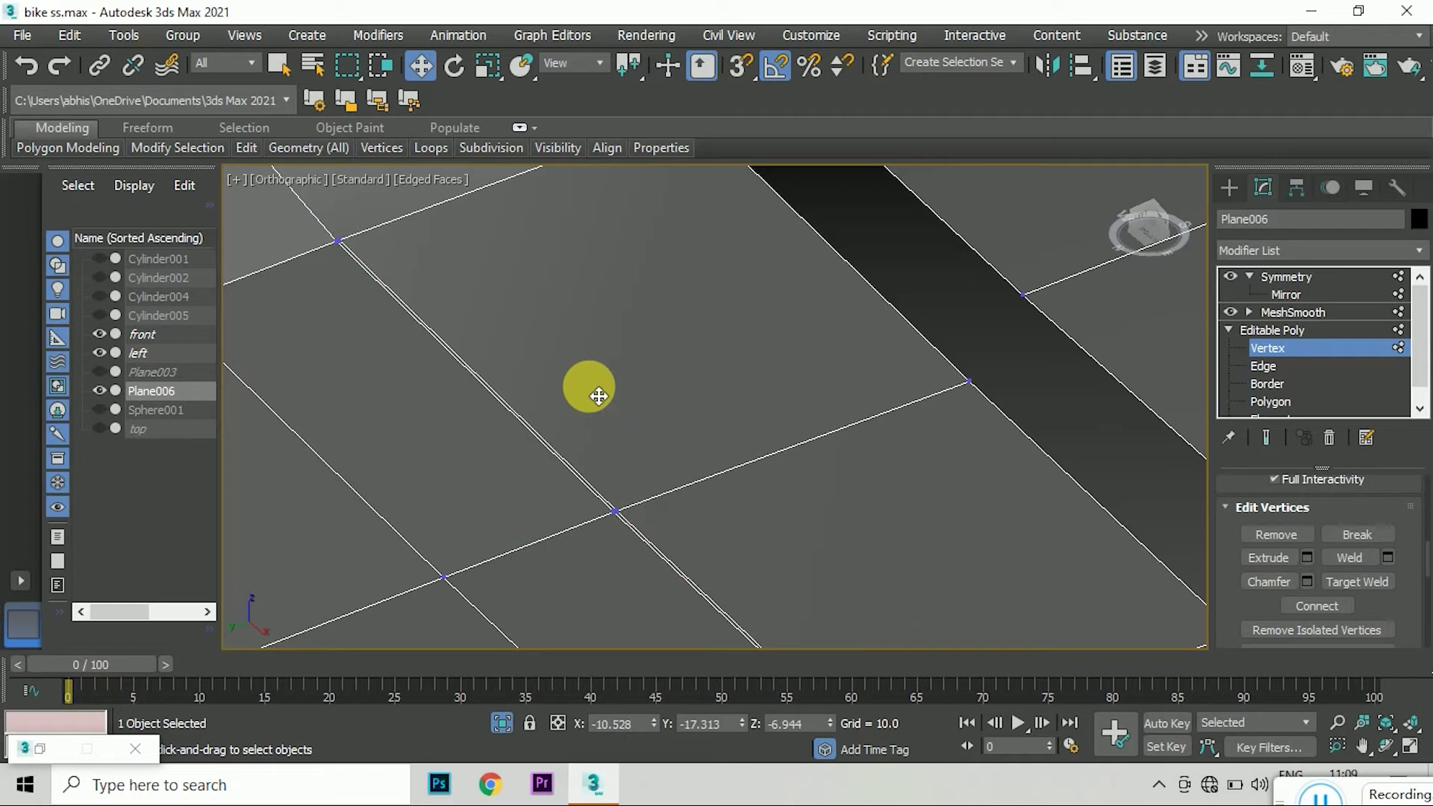
scroll(633, 440, down, 3)
scroll(522, 272, up, 5)
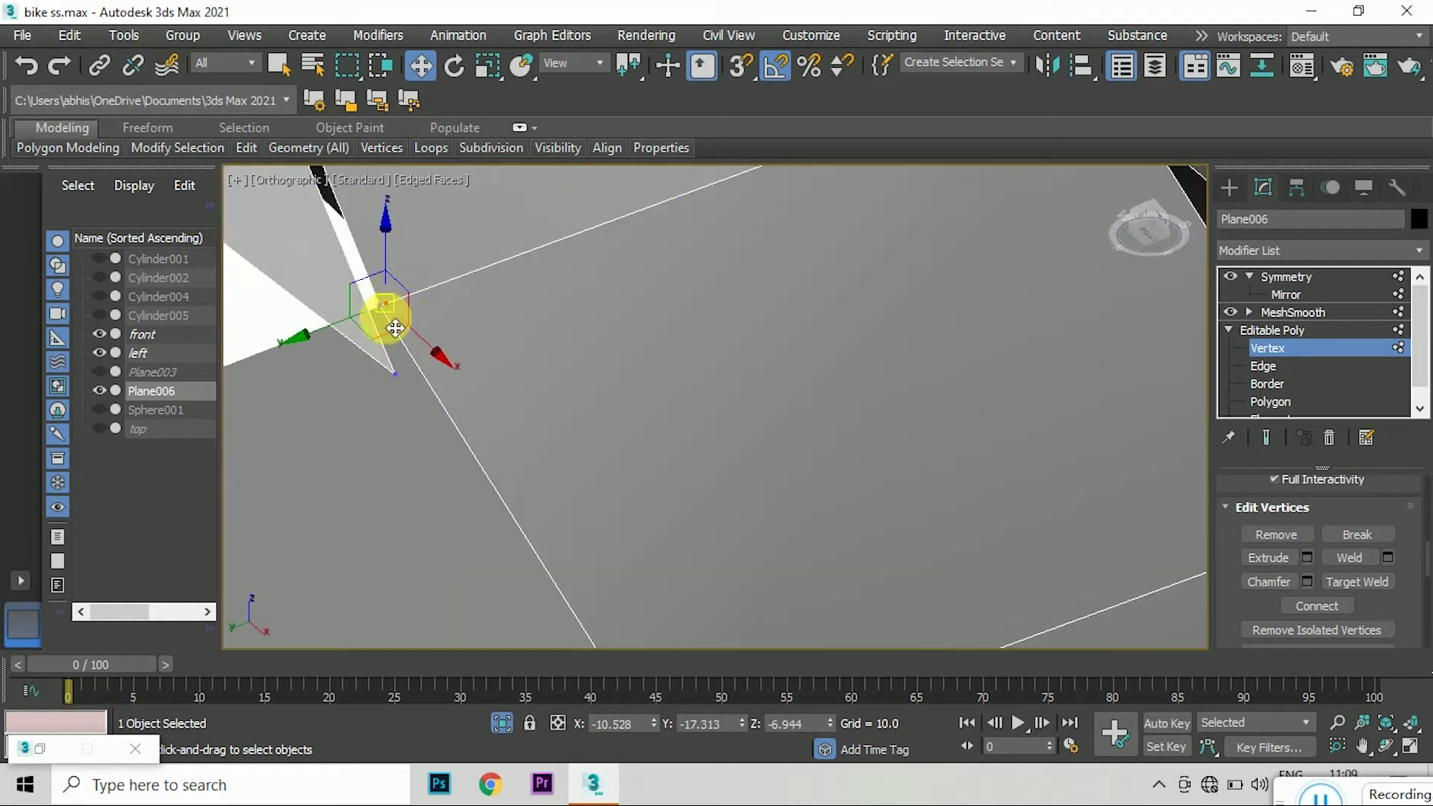
- Select the two corner vertices and open the quad menu without applying anything
click(593, 366)
scroll(535, 401, down, 3)
click(667, 375)
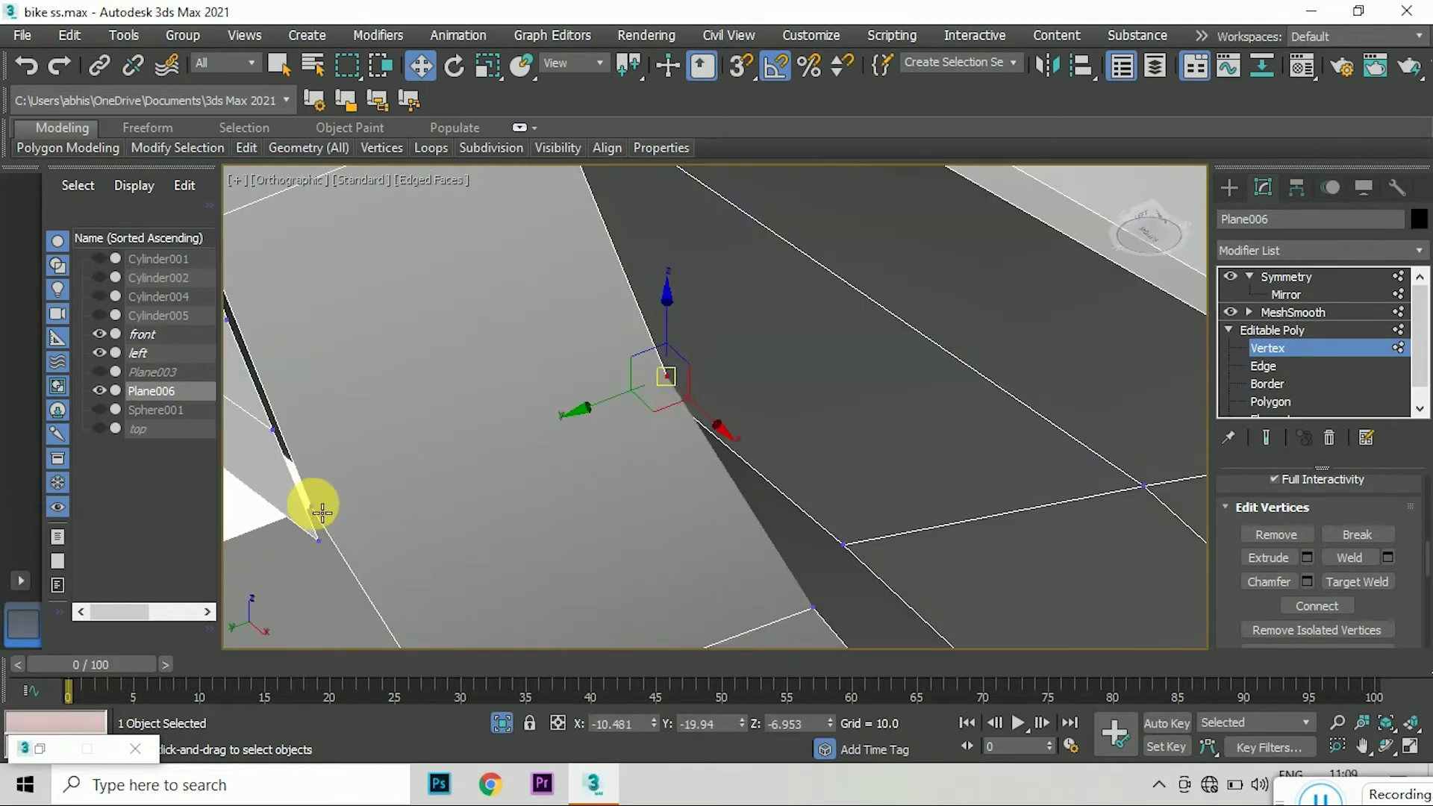
ctrl+click(311, 507)
right_click(311, 504)
click(272, 585)
scroll(490, 470, down, 3)
scroll(497, 579, down, 2)
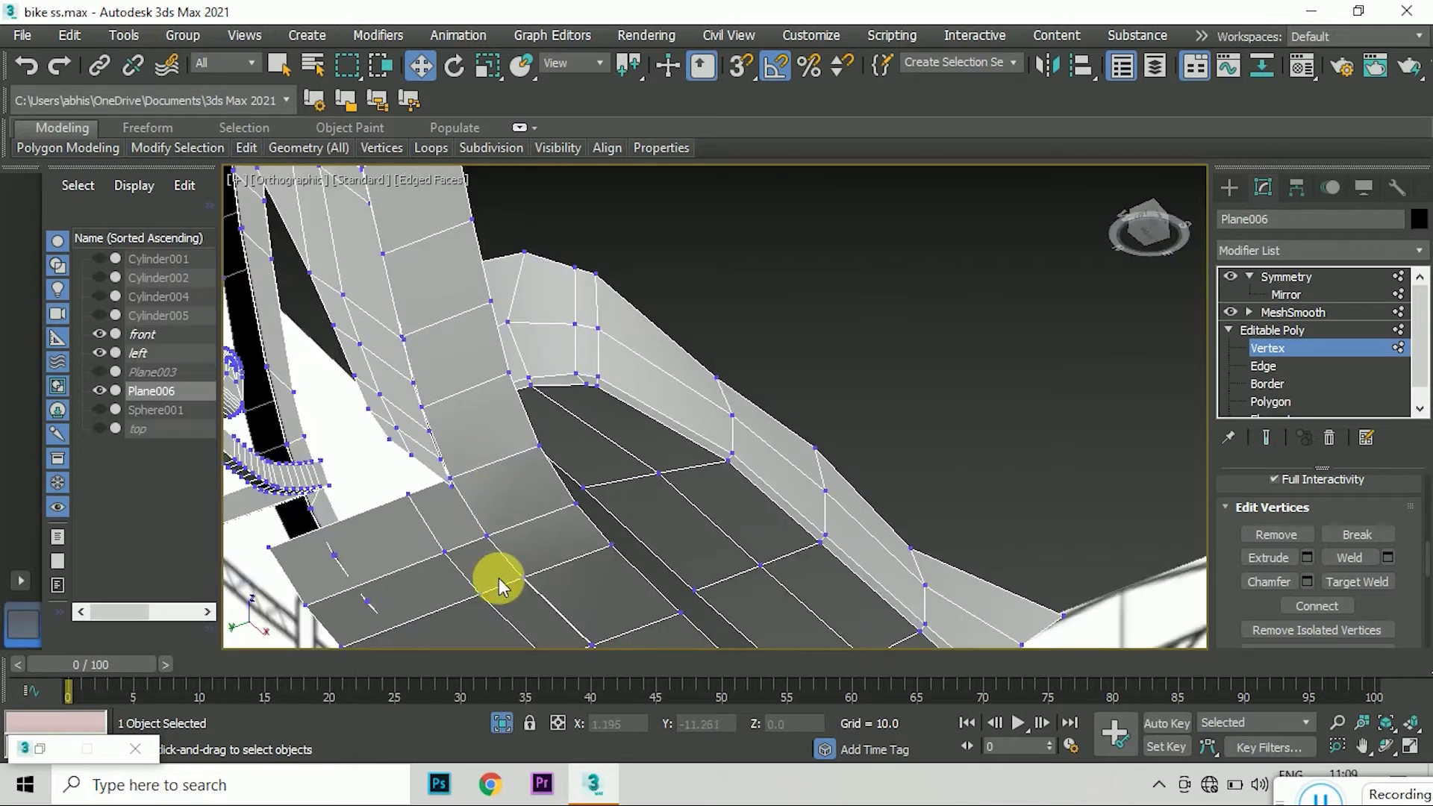
scroll(481, 515, up, 5)
scroll(612, 456, down, 2)
- Select an edge beside the recess, then pick the vertex at its corner
click(1264, 365)
click(495, 484)
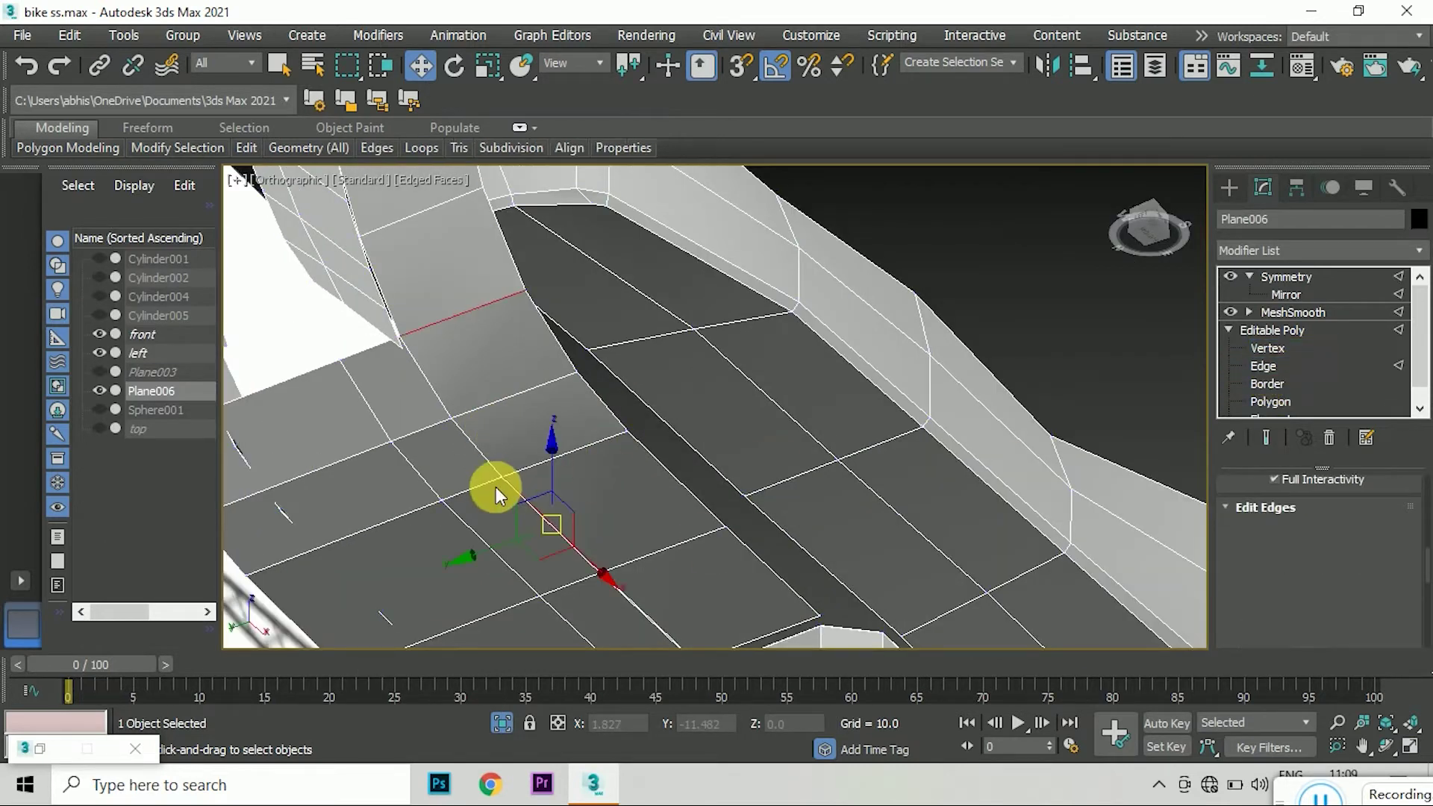
scroll(522, 487, up, 5)
click(591, 461)
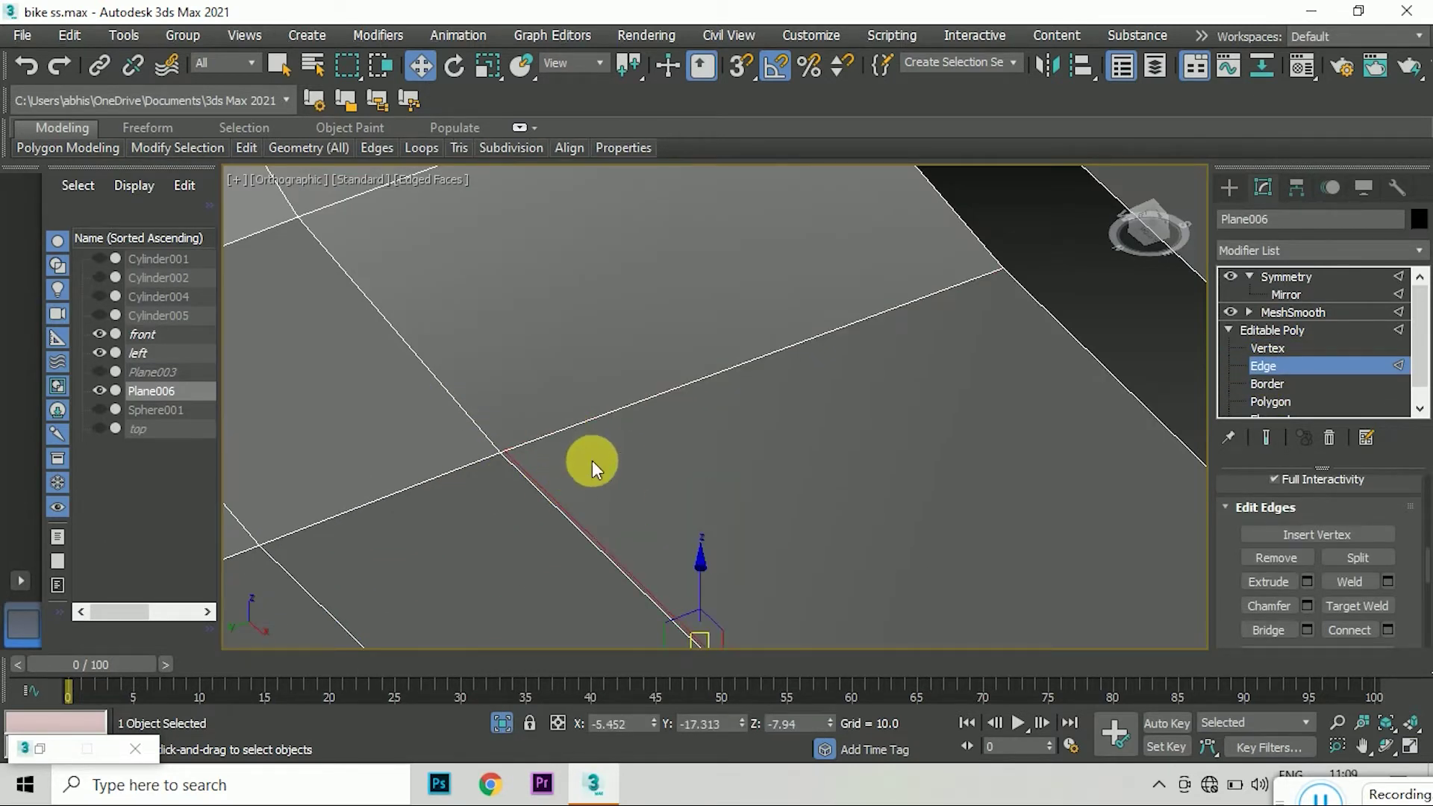
click(1268, 348)
scroll(523, 463, up, 2)
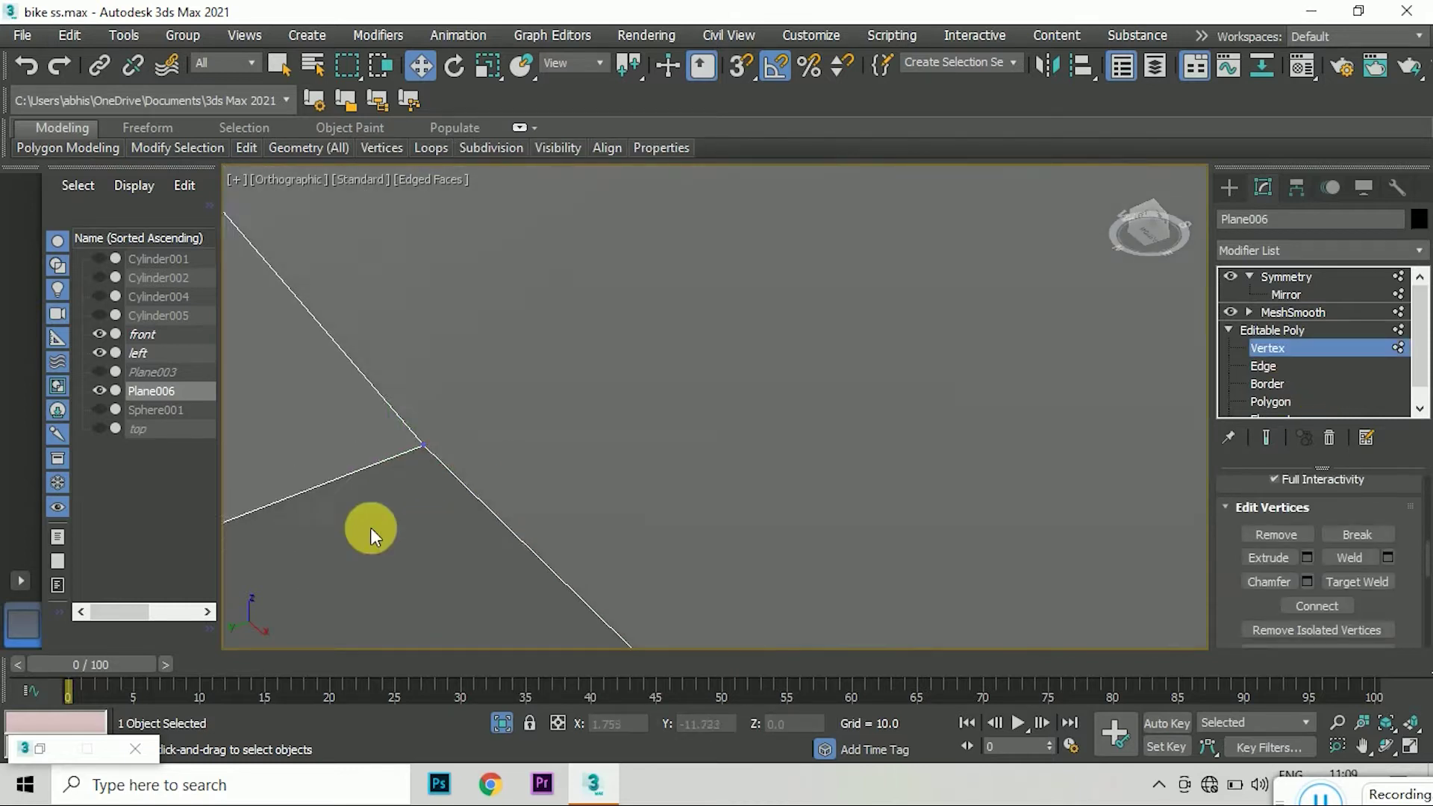
scroll(913, 330, up, 3)
- Select the corner vertex, check the quad menu, and swap to Edge then back to Vertex level
click(888, 324)
right_click(380, 504)
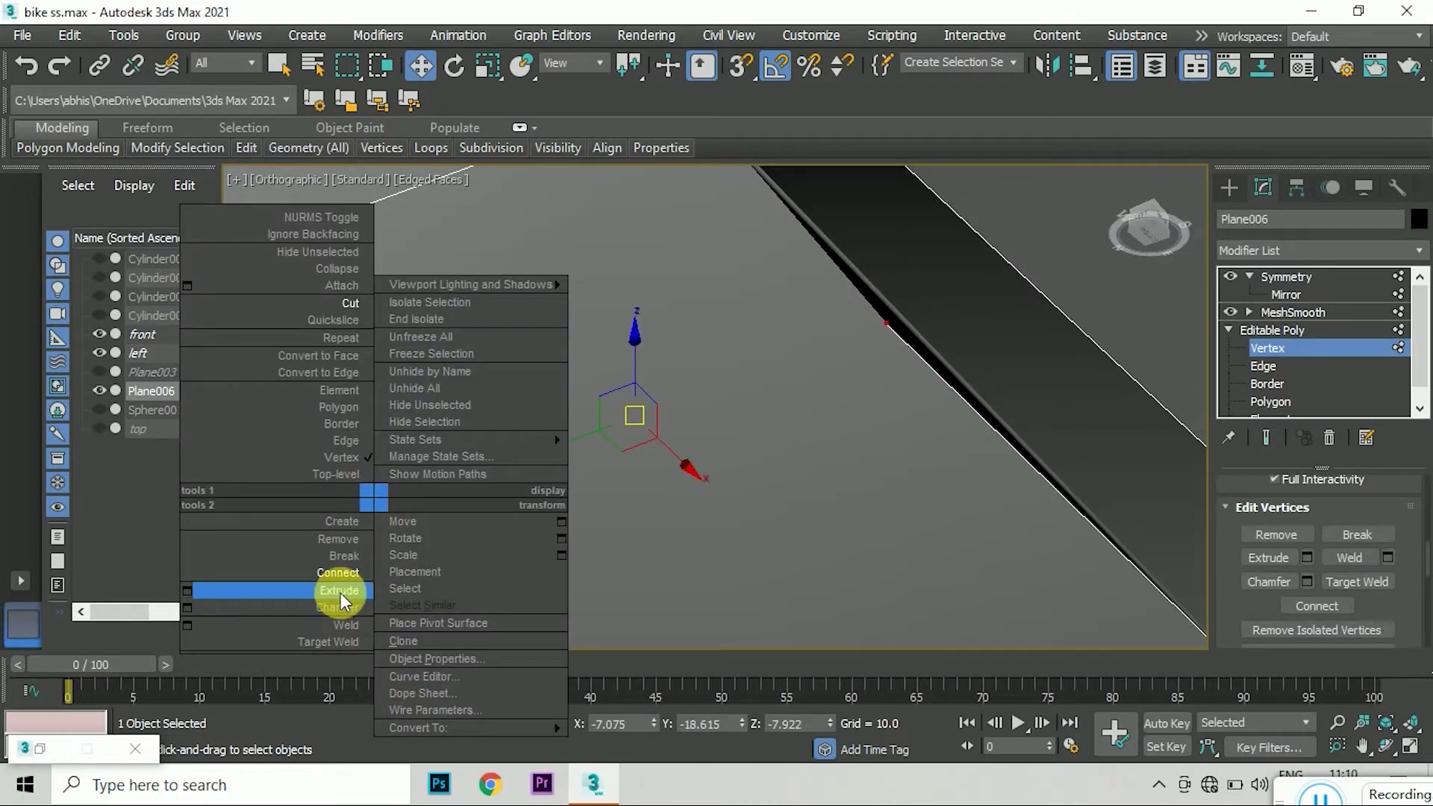
click(342, 592)
scroll(528, 371, down, 3)
scroll(585, 428, up, 5)
key(2)
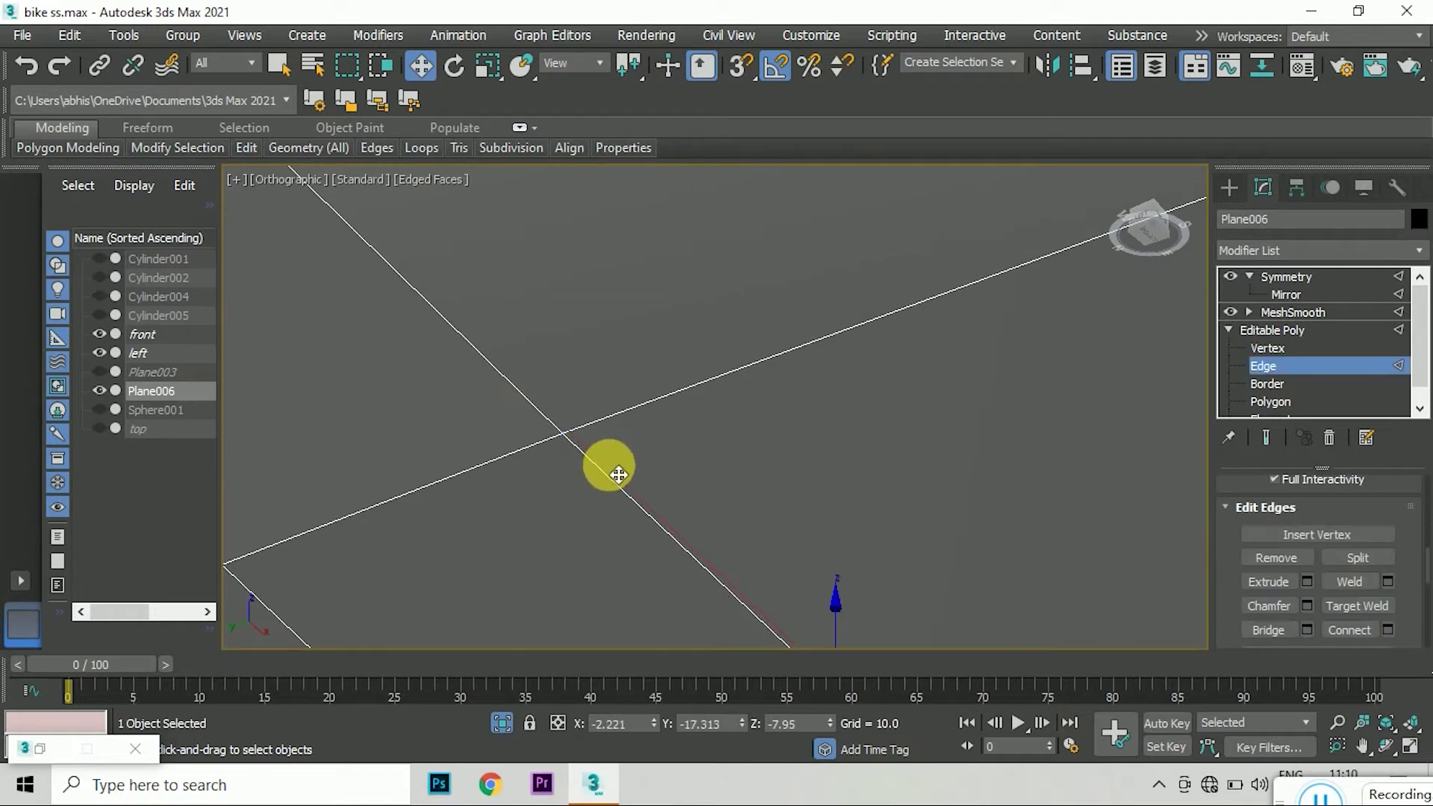
key(1)
- Select the vertex where the two crossing edges meet and check the quad menu
click(562, 441)
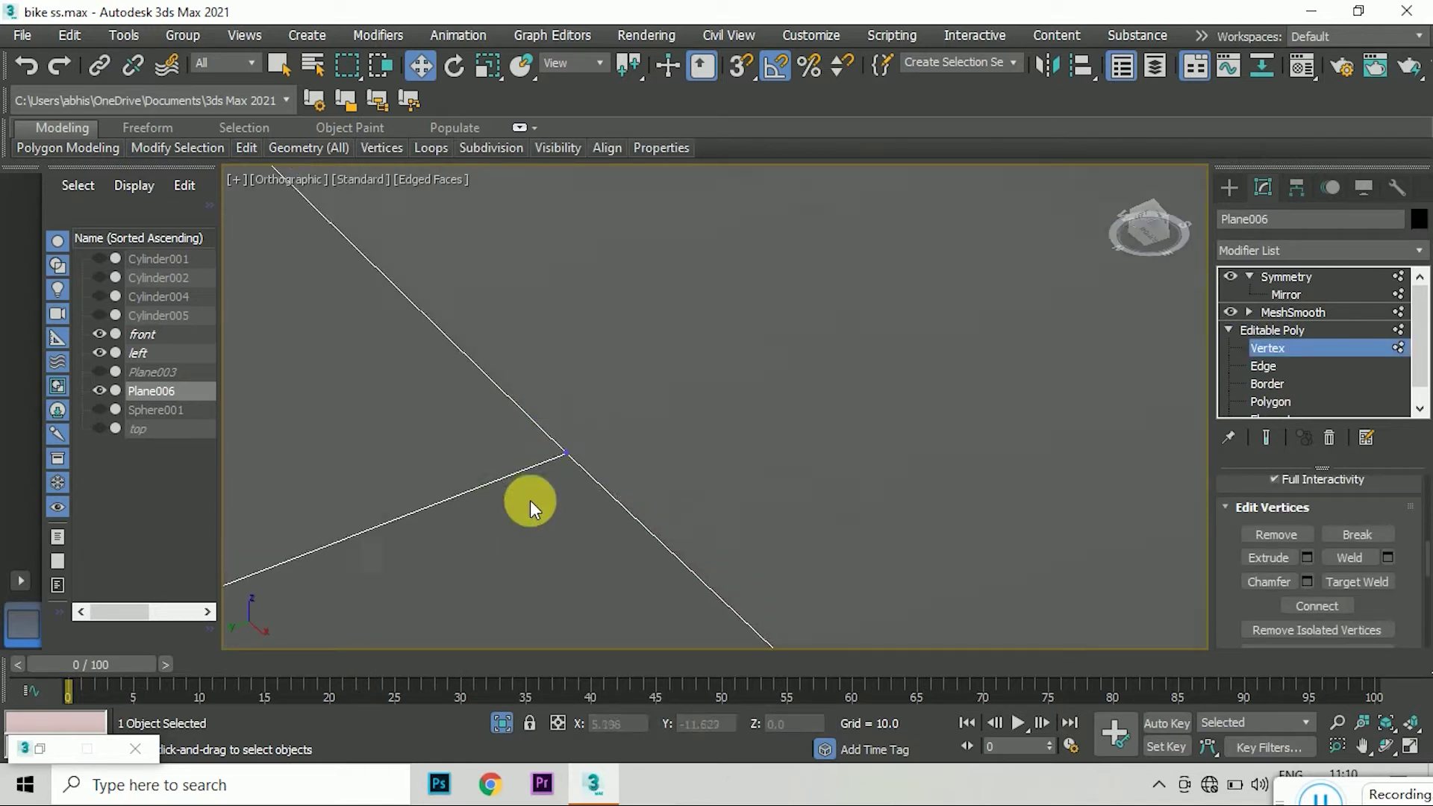
scroll(530, 500, up, 4)
right_click(798, 408)
click(729, 468)
scroll(676, 544, down, 3)
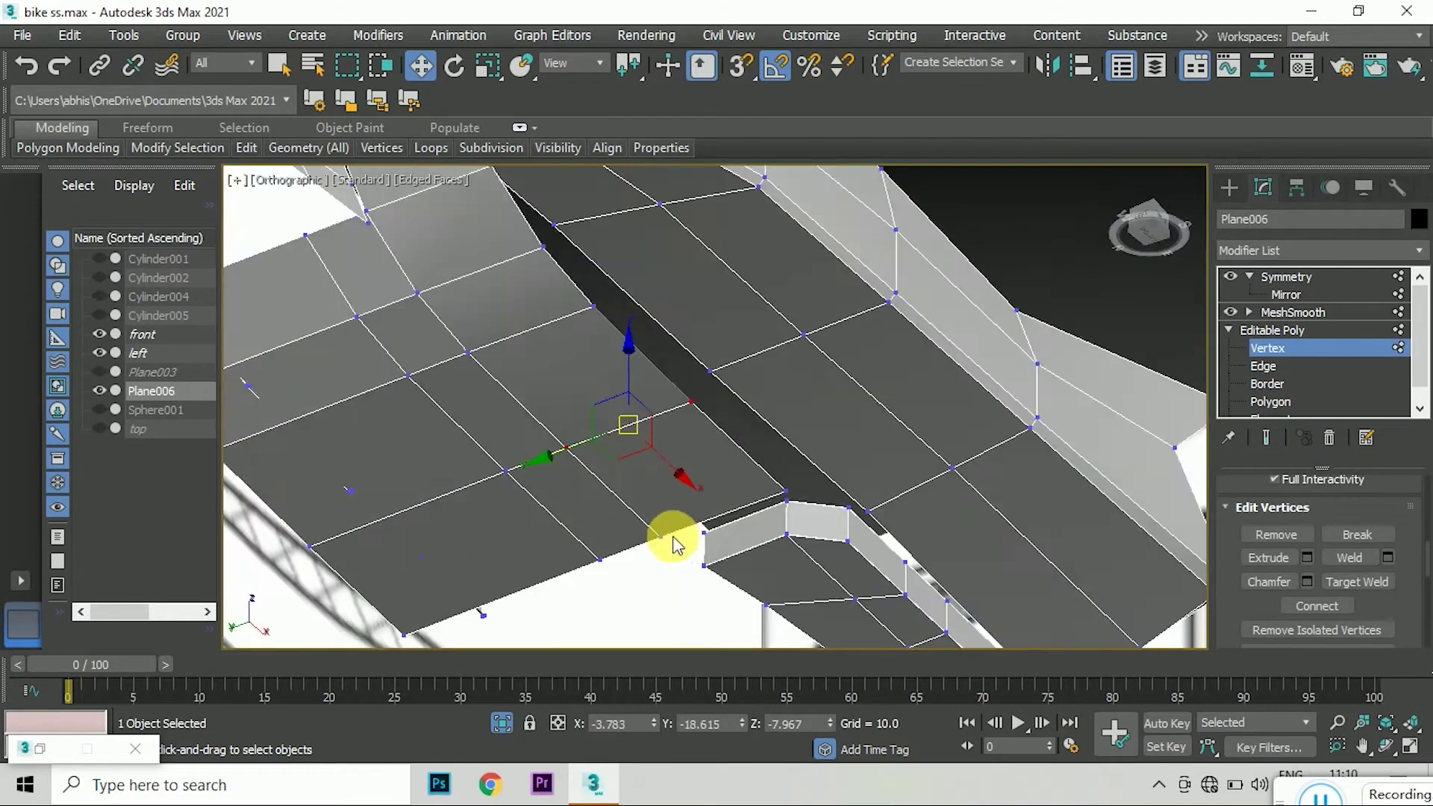
scroll(552, 535, up, 5)
scroll(691, 502, down, 3)
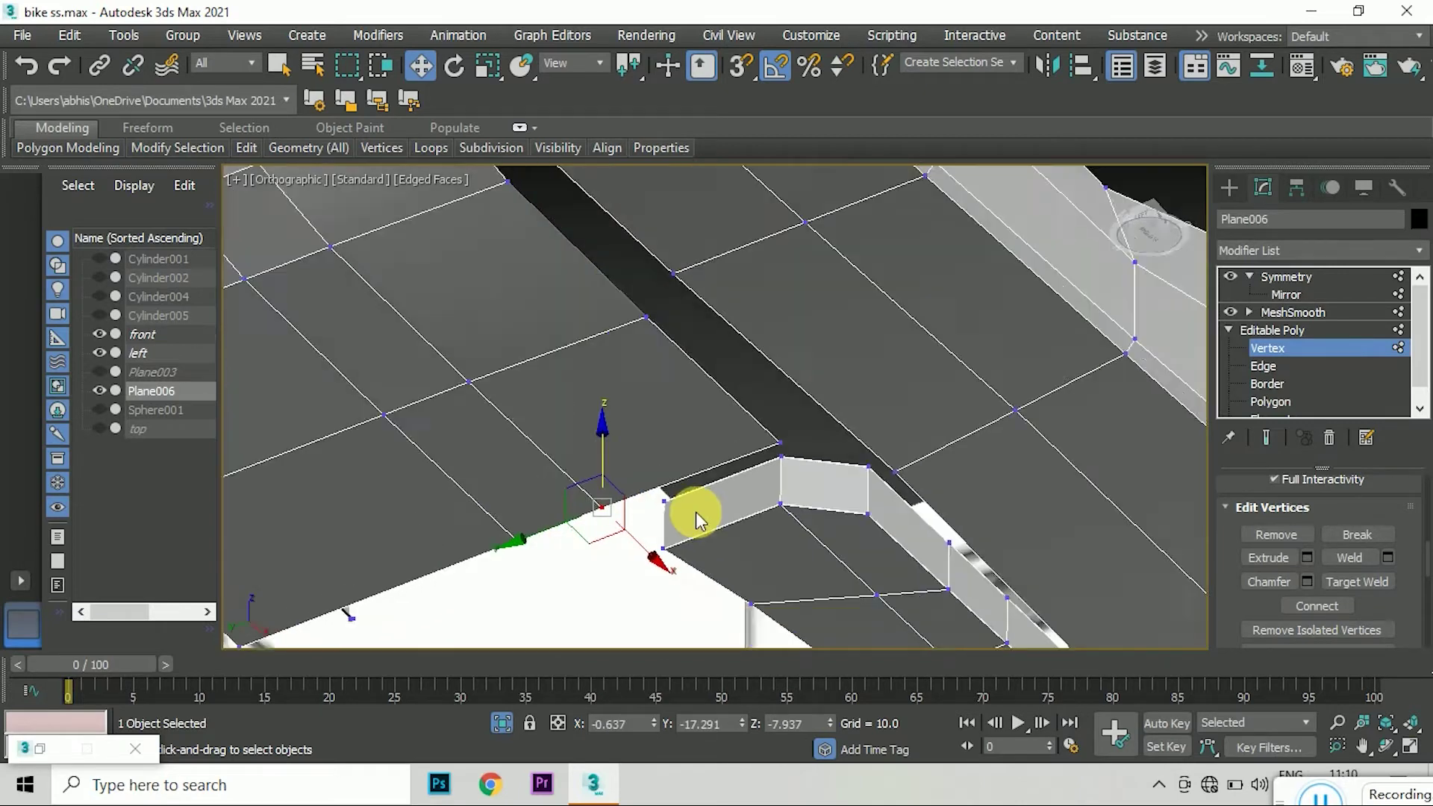
scroll(1014, 211, up, 2)
scroll(672, 404, down, 3)
scroll(672, 403, down, 2)
- Toggle Show End Result on and off, finishing at Edge level
click(1267, 437)
scroll(636, 314, up, 5)
click(1267, 438)
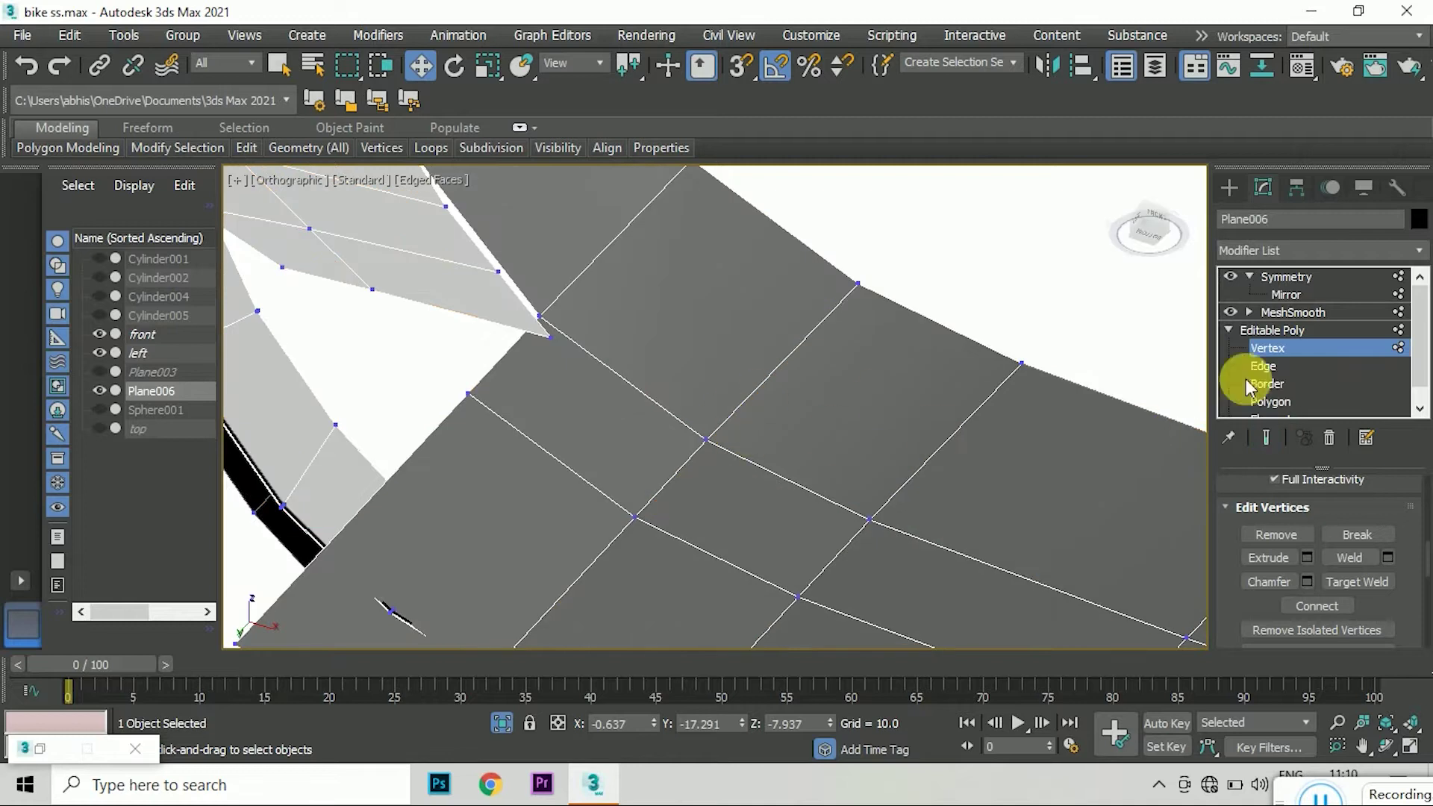
click(1263, 365)
scroll(1308, 564, up, 3)
- Ring-select parallel edges on the body panel and connect them with a new edge loop
scroll(1267, 608, up, 2)
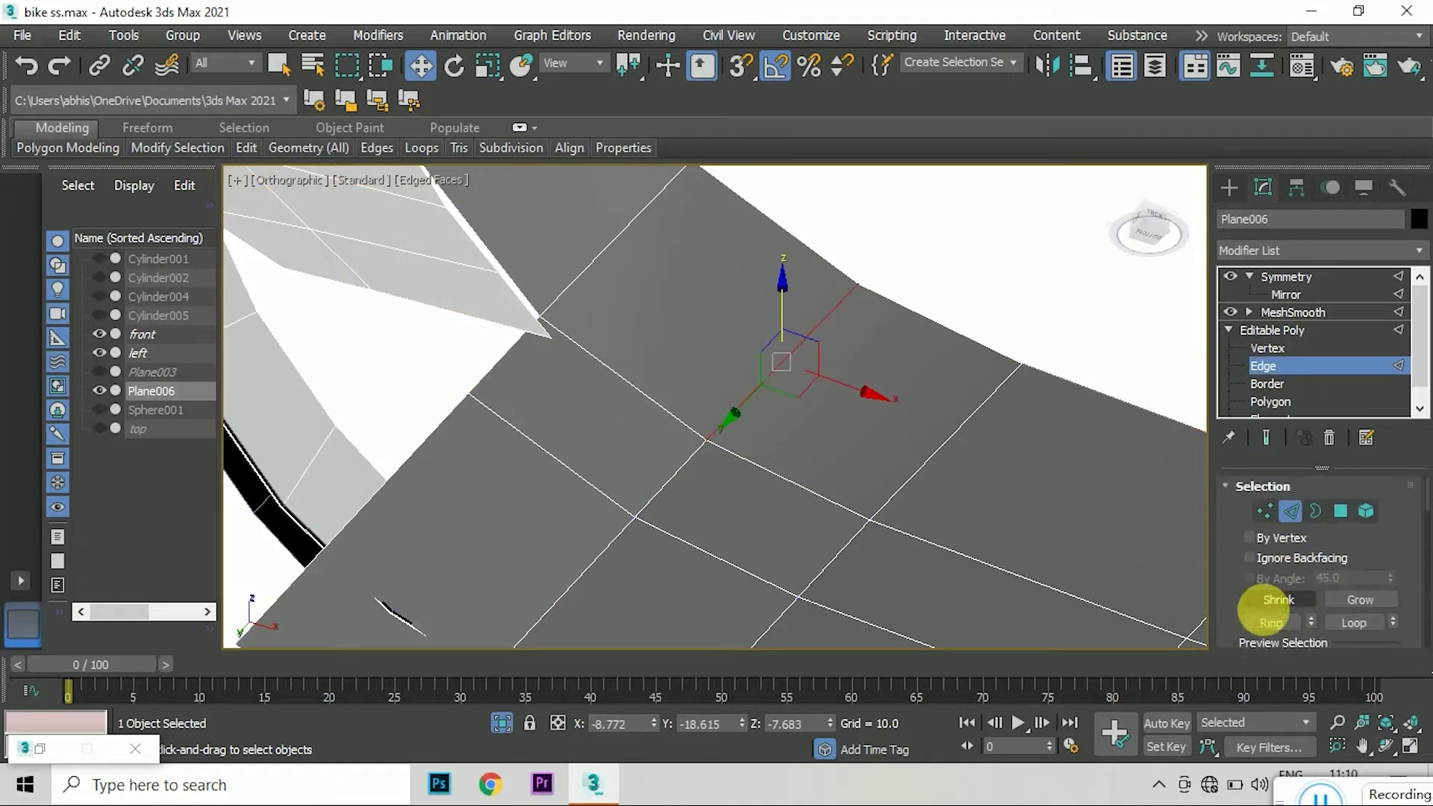
scroll(654, 518, down, 3)
scroll(603, 397, up, 3)
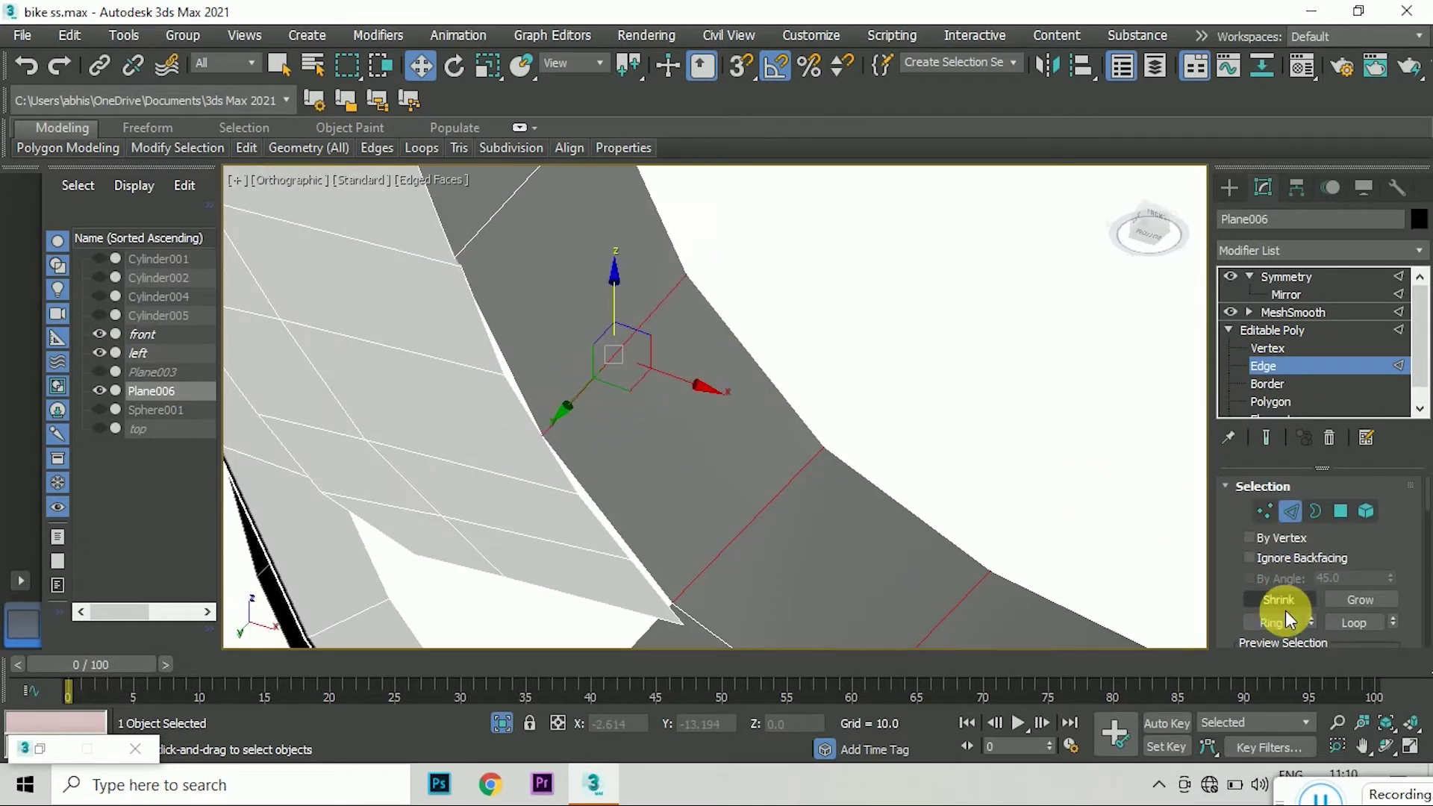
click(1272, 623)
scroll(657, 544, down, 5)
click(1136, 239)
scroll(592, 217, up, 5)
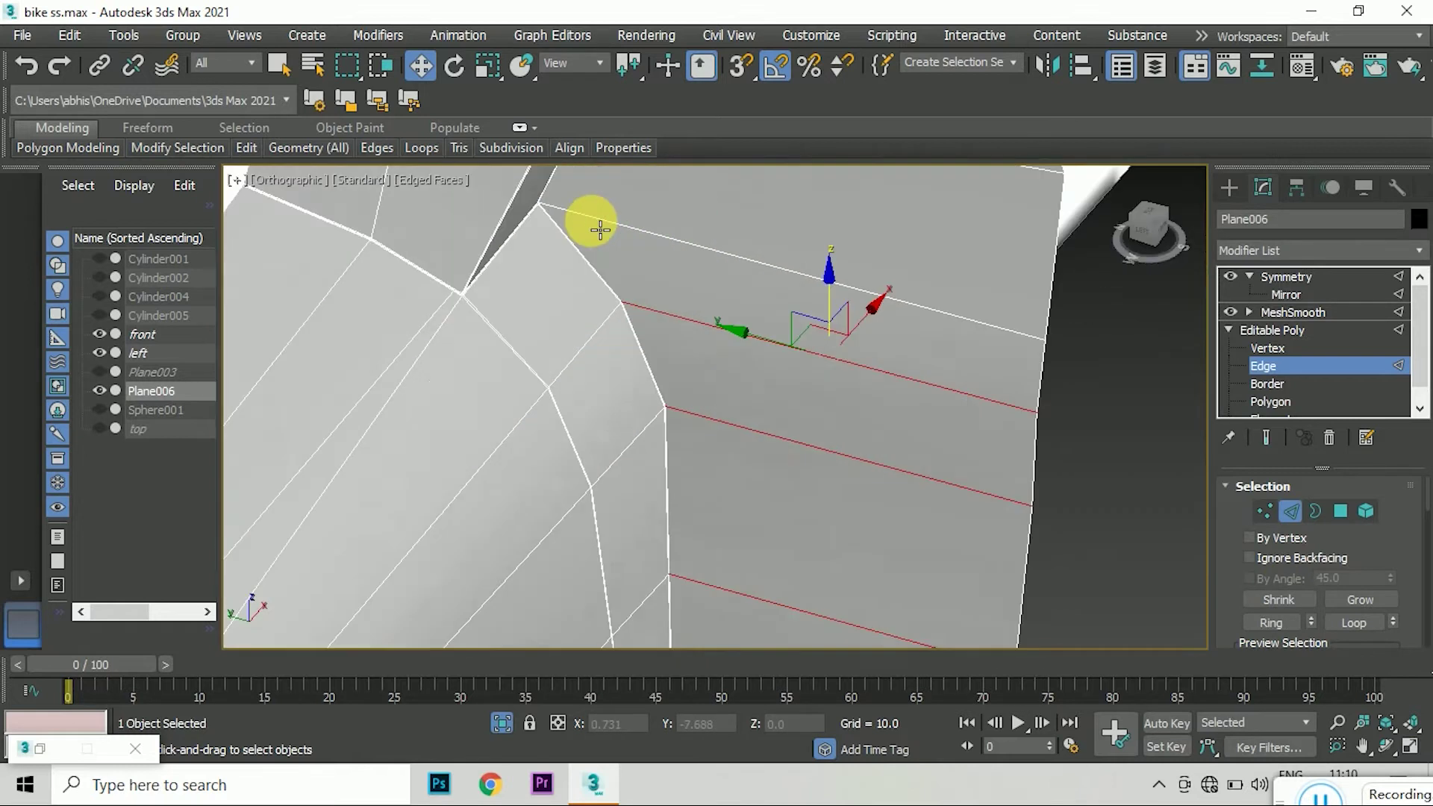
scroll(537, 358, up, 3)
scroll(928, 384, down, 2)
scroll(730, 550, down, 5)
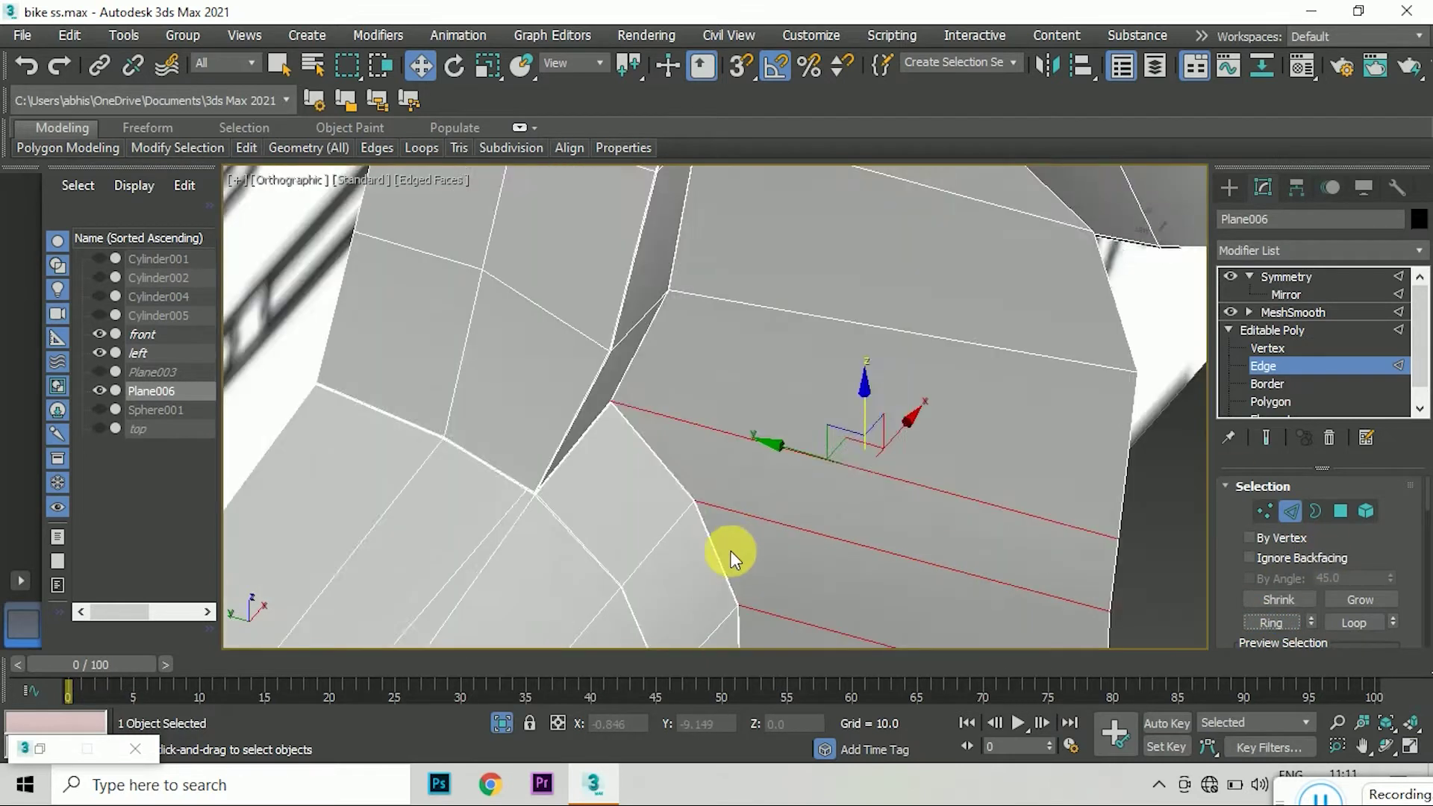
scroll(729, 550, down, 3)
right_click(911, 405)
click(732, 485)
click(726, 510)
scroll(887, 284, up, 5)
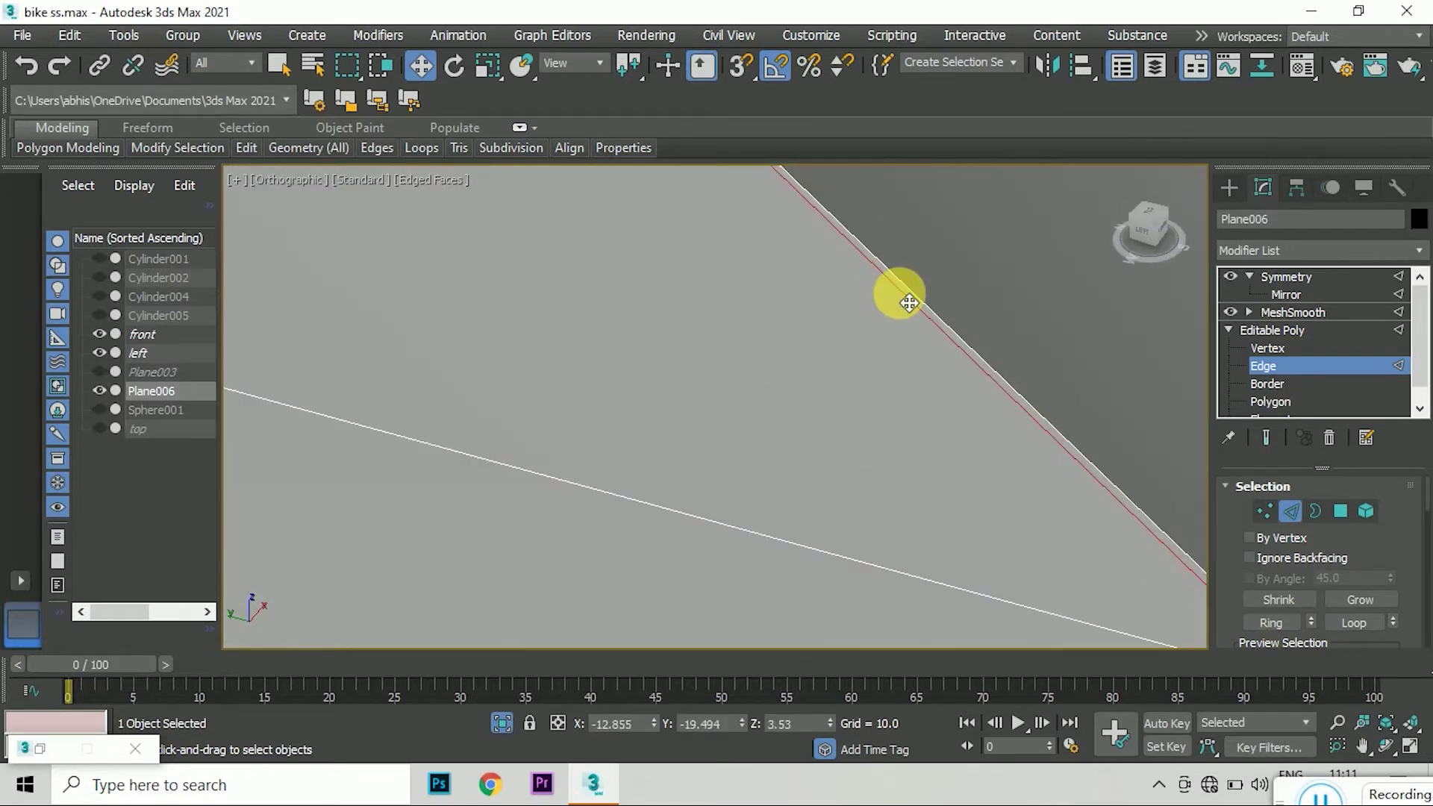
scroll(909, 303, down, 4)
scroll(818, 311, down, 6)
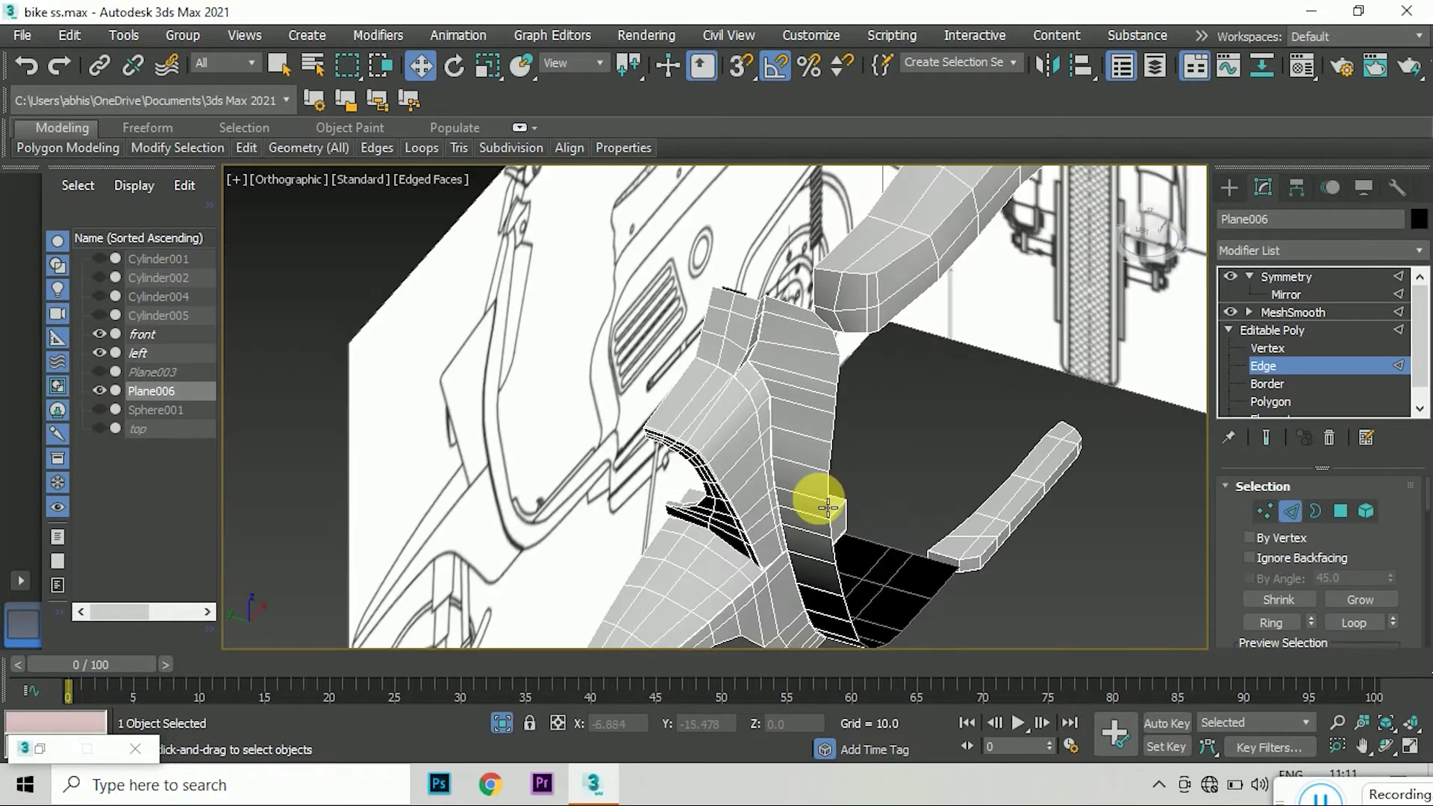
- Preview the smoothed end result from another angle, then turn the preview off
click(1267, 438)
drag(1162, 209, 1101, 278)
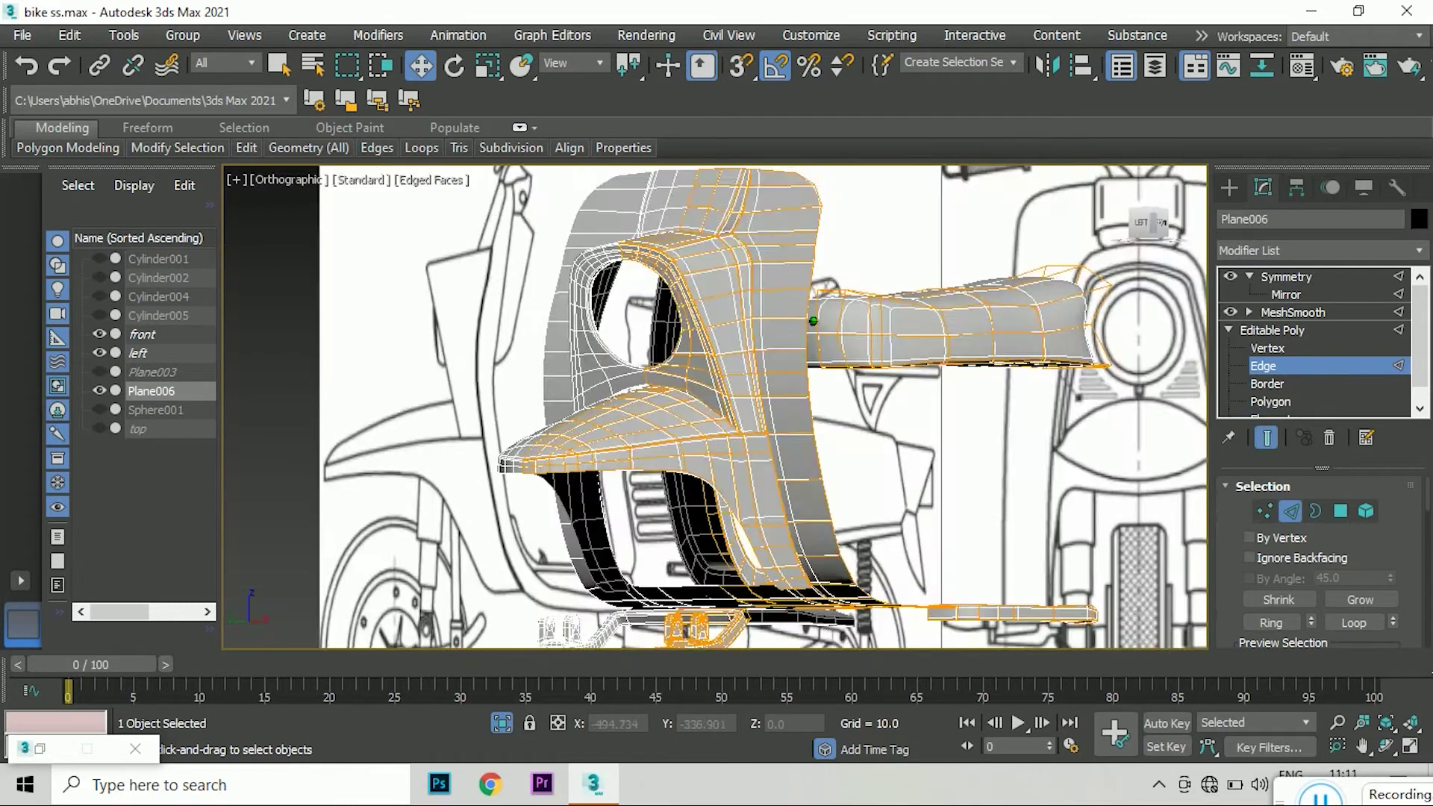
click(1267, 438)
scroll(848, 320, up, 5)
scroll(737, 402, up, 2)
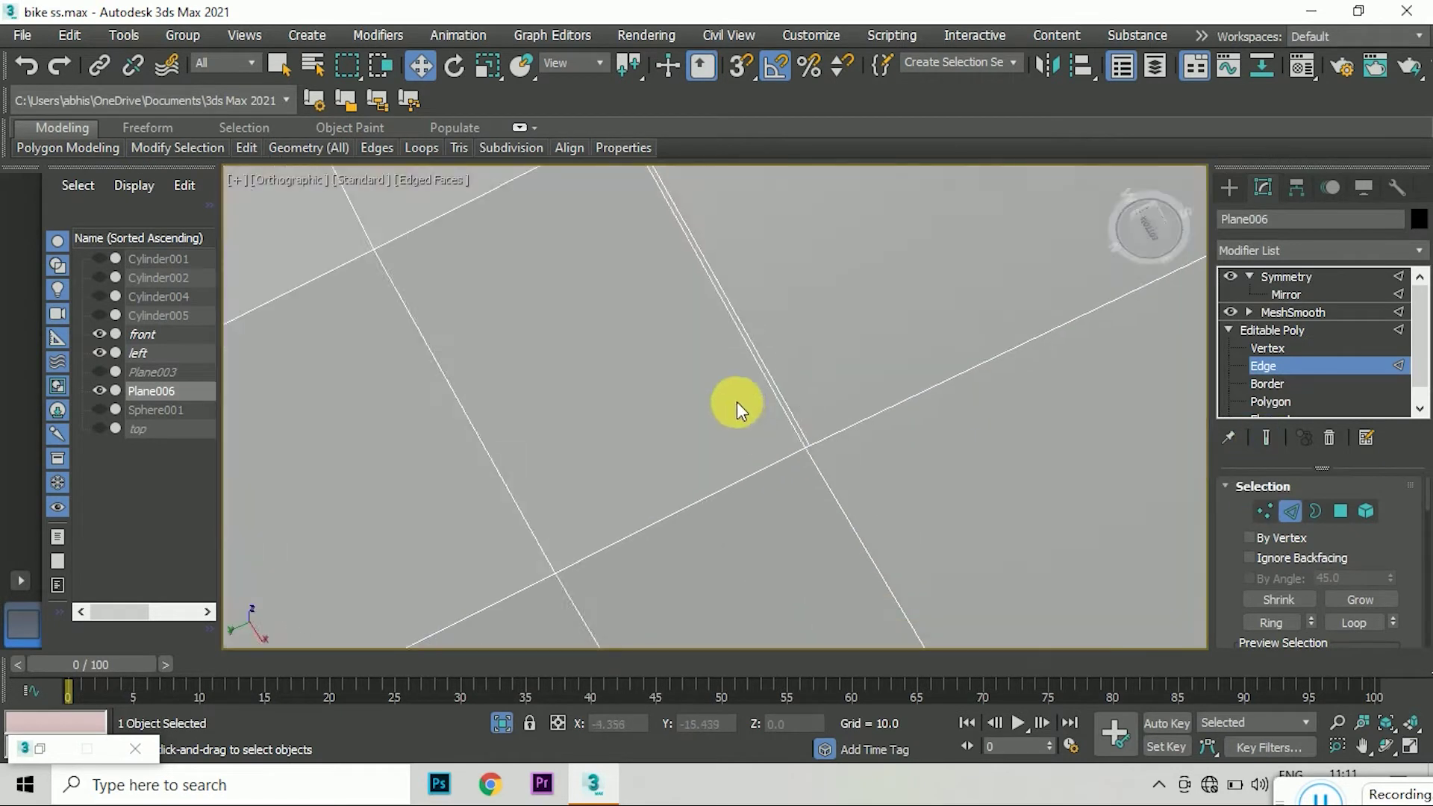
scroll(1038, 444, down, 2)
drag(1148, 230, 1126, 239)
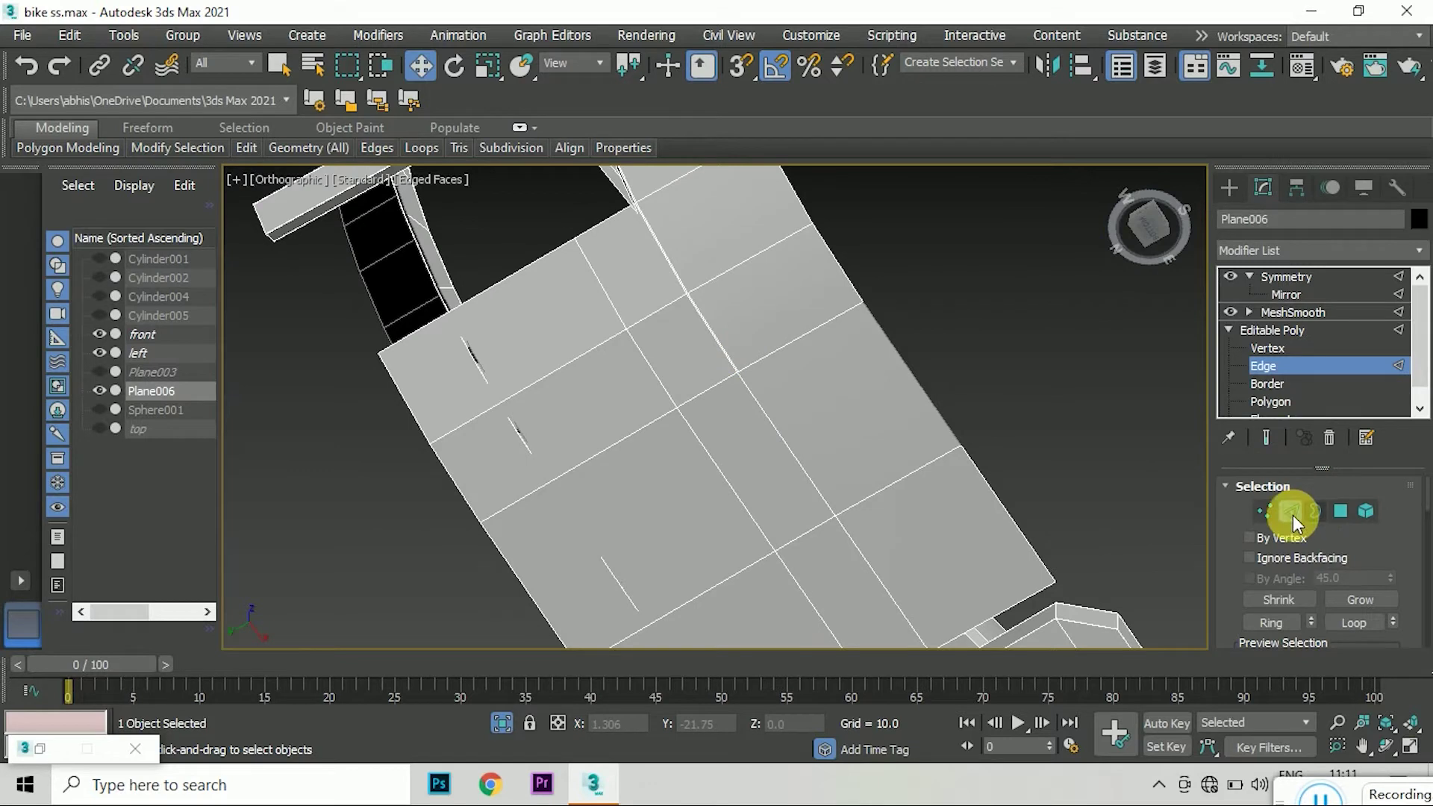
- Select an edge on the panel border and dismiss its command menu unused
click(788, 359)
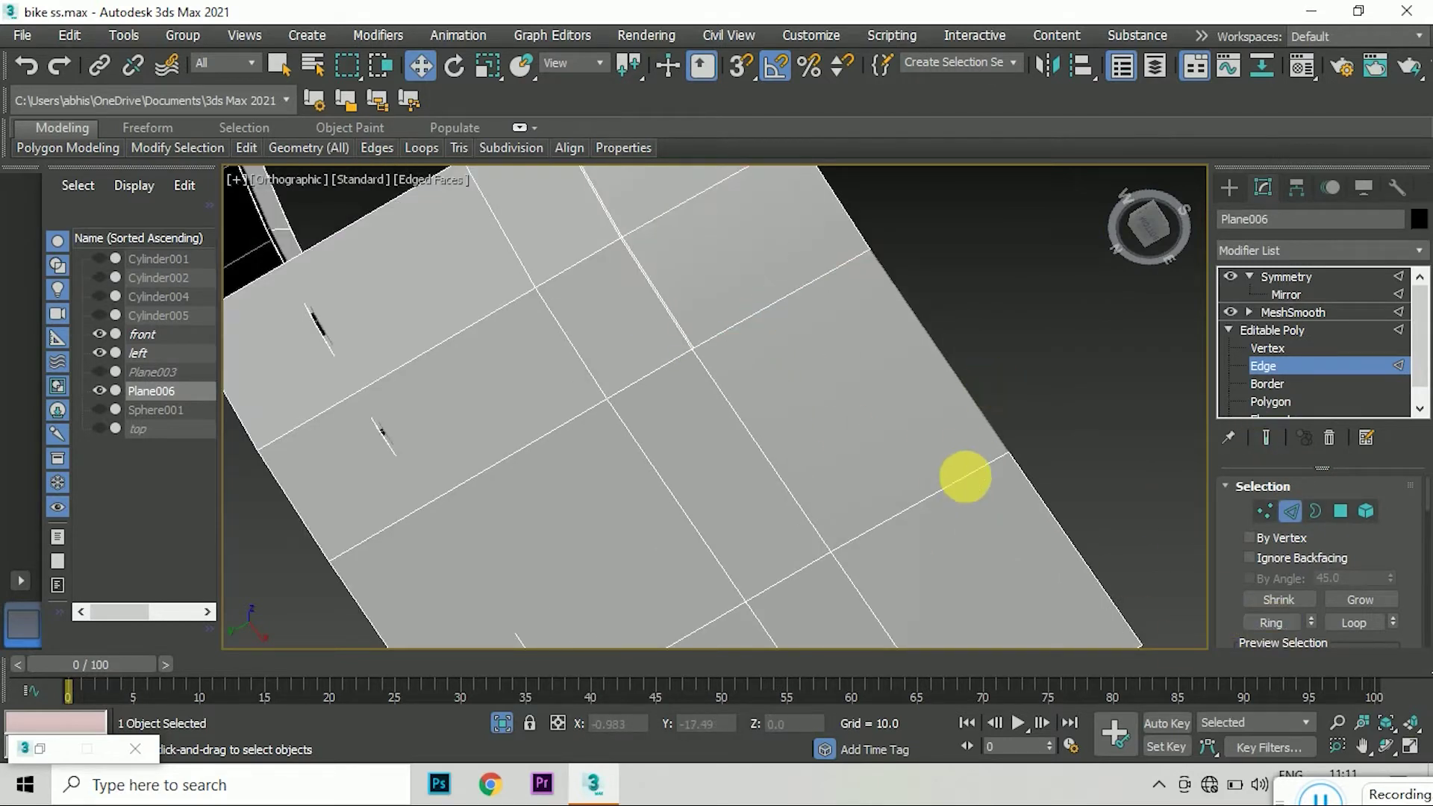
scroll(850, 433, down, 5)
right_click(849, 448)
key(Escape)
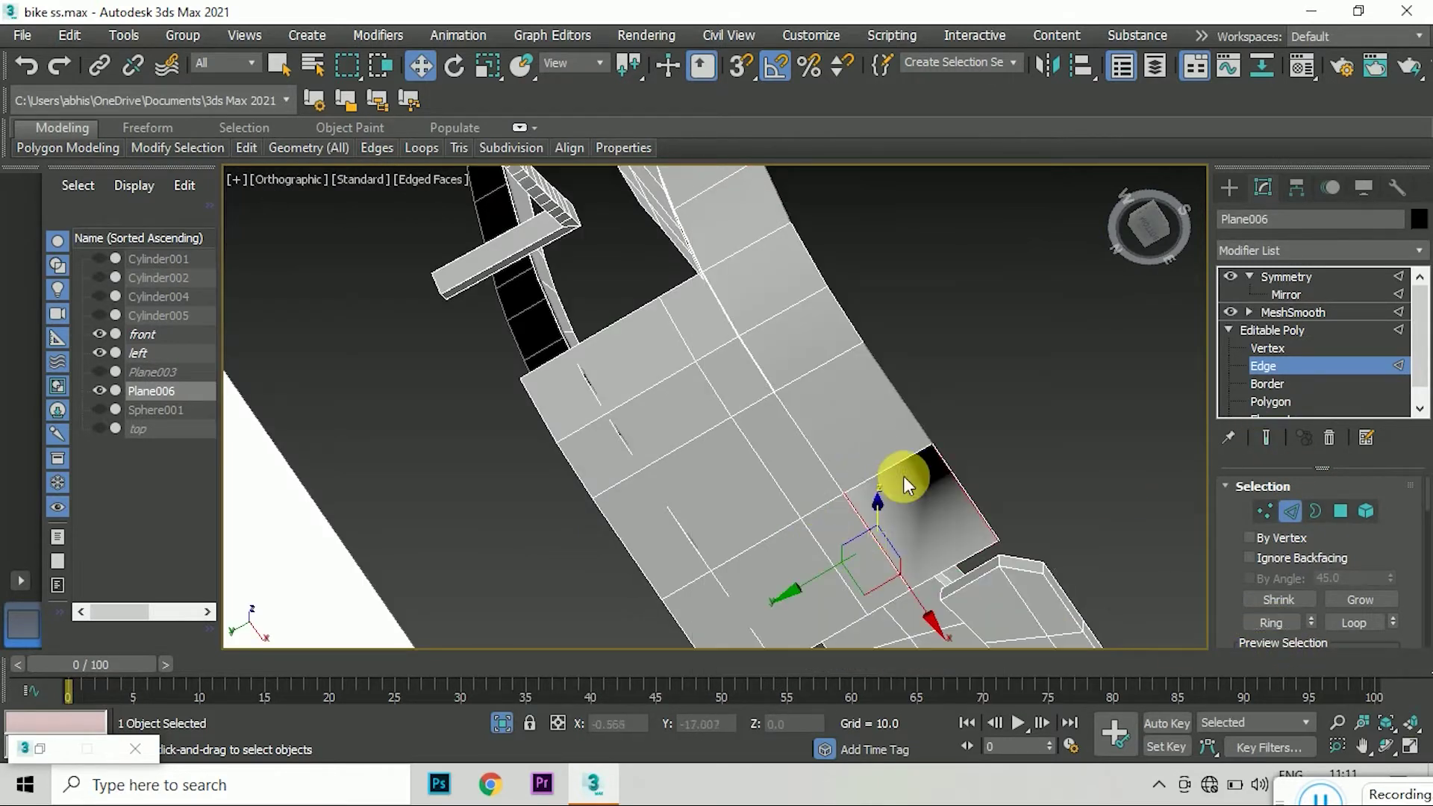
scroll(966, 420, up, 8)
scroll(872, 455, down, 5)
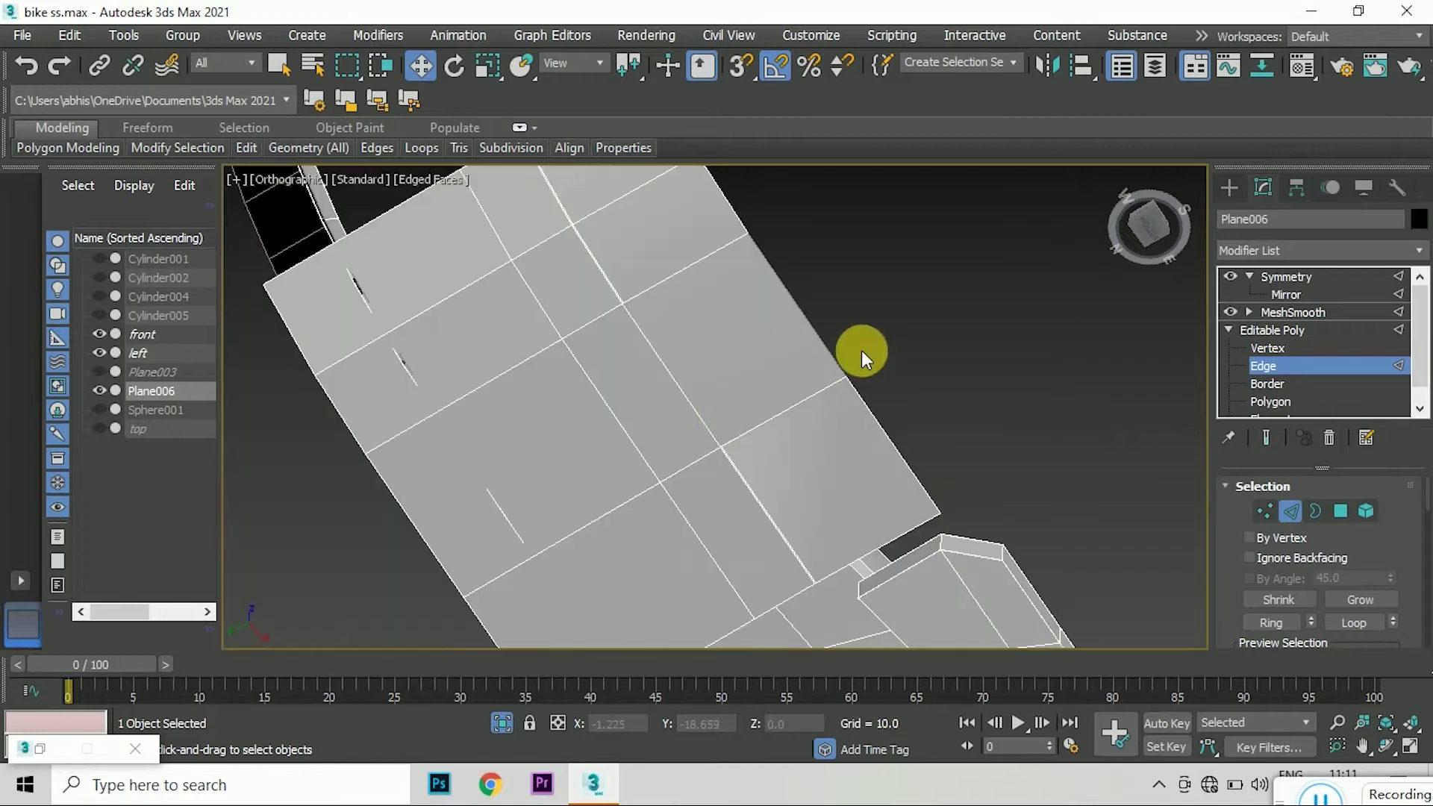
- Select a panel vertex, then pull the panel's right border edge outward
click(1266, 511)
scroll(687, 460, up, 5)
click(715, 515)
scroll(555, 293, up, 3)
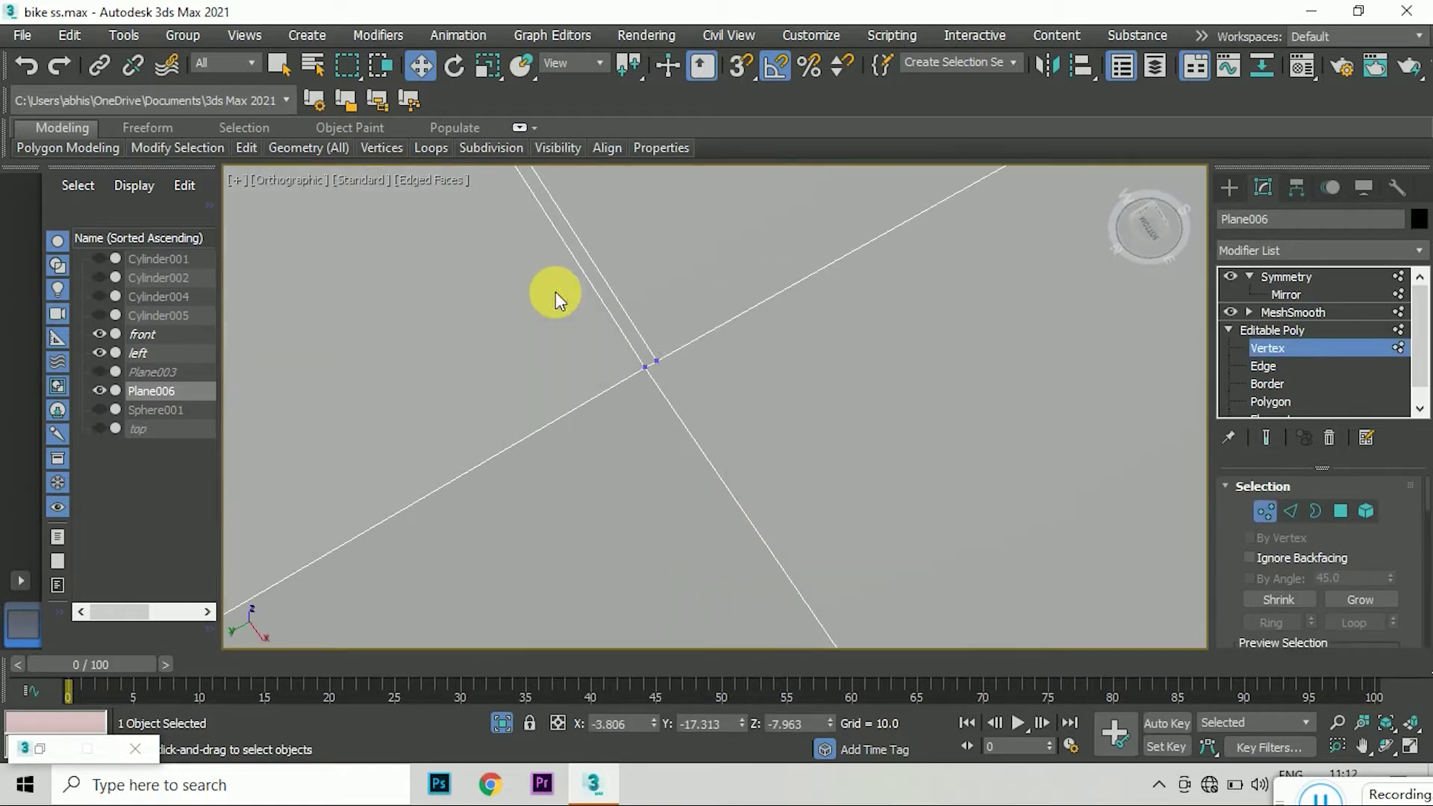
scroll(648, 419, down, 5)
scroll(849, 383, down, 2)
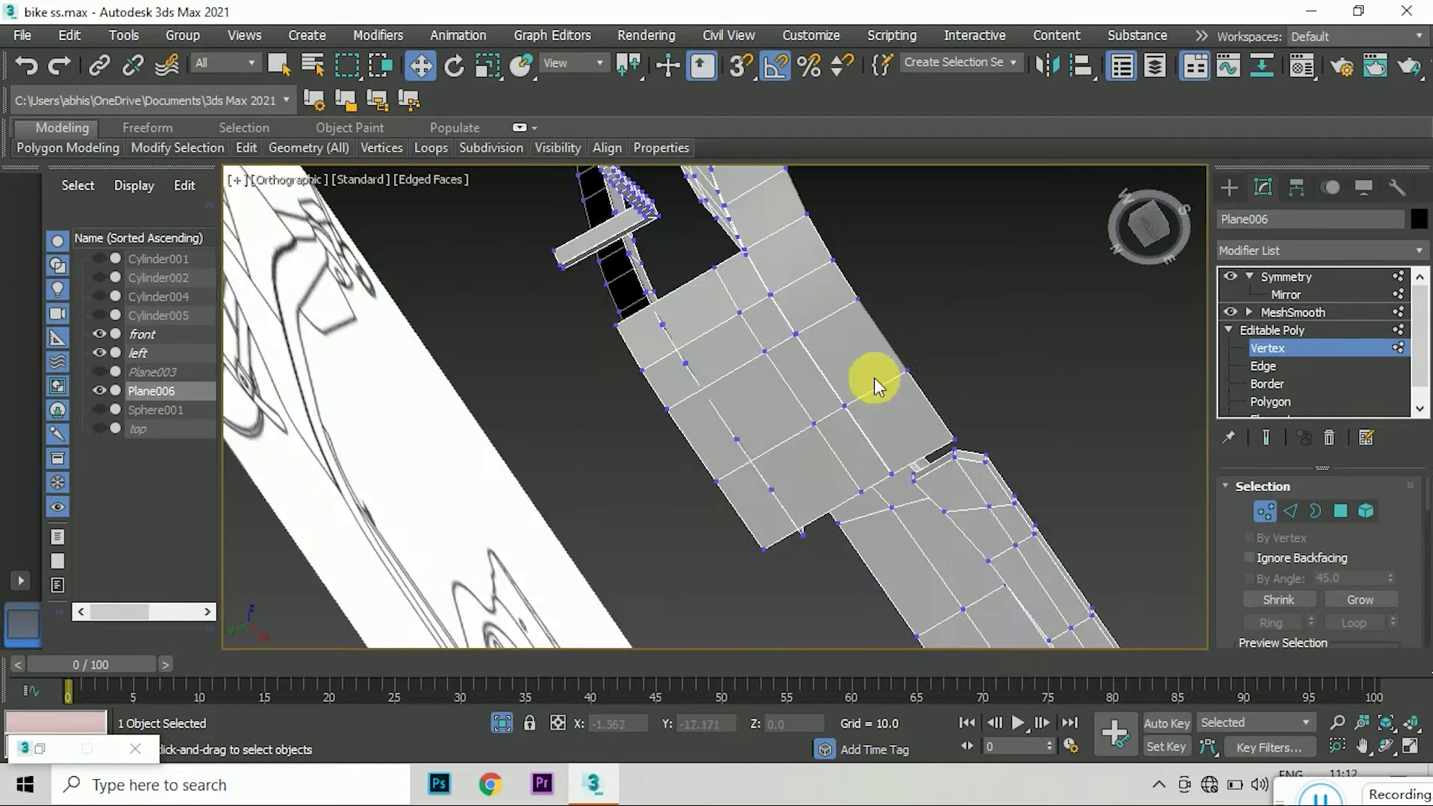
scroll(814, 403, up, 2)
key(2)
key(2)
click(867, 340)
drag(866, 340, 907, 291)
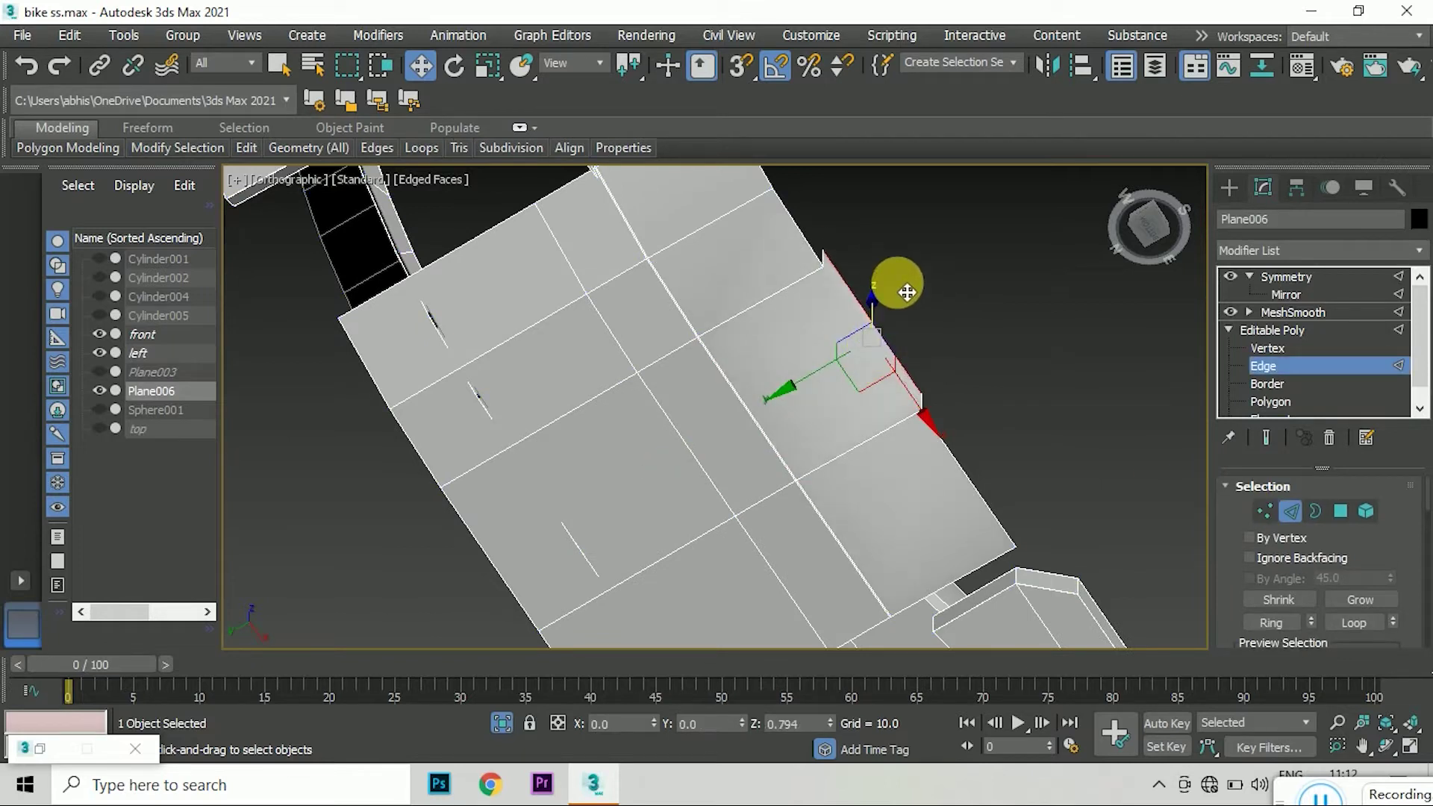
- Target Weld the stray vertex onto the panel corner and inspect the result
scroll(944, 359, up, 3)
right_click(941, 317)
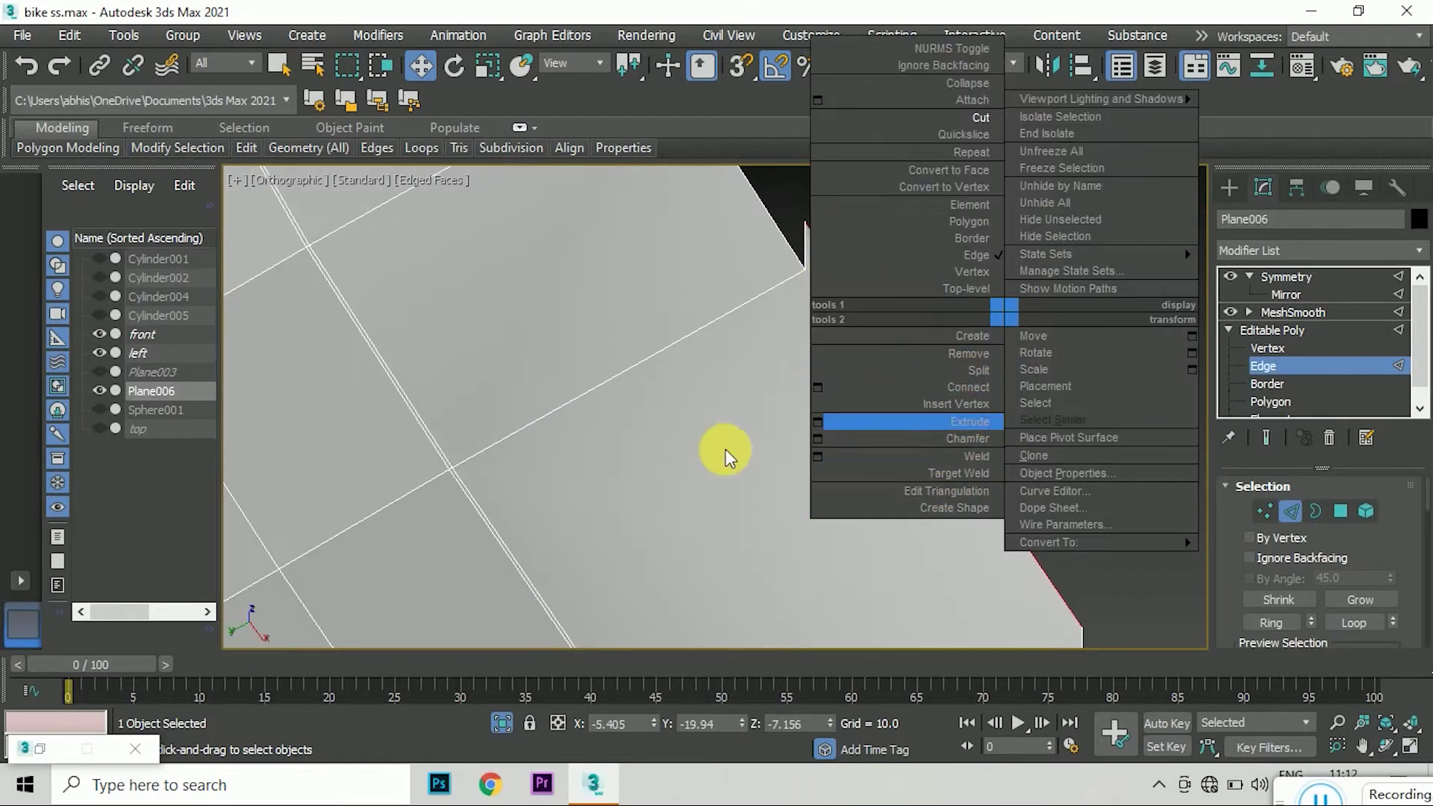
scroll(1359, 566, down, 3)
scroll(1359, 565, down, 3)
scroll(1347, 583, down, 2)
click(1357, 569)
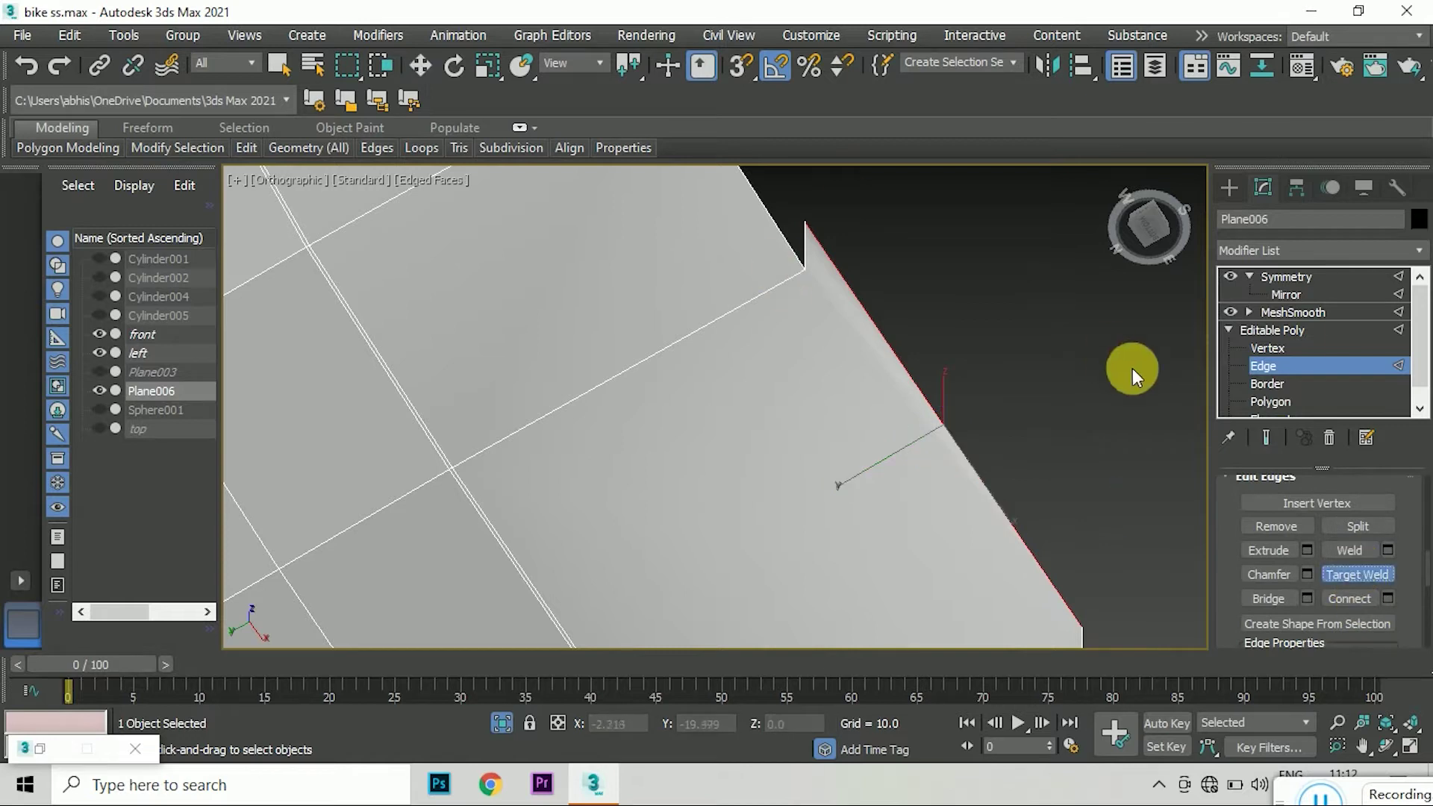
key(1)
click(812, 275)
scroll(791, 265, down, 3)
scroll(769, 258, up, 3)
key(w)
scroll(969, 400, down, 3)
scroll(790, 444, up, 2)
scroll(895, 307, down, 3)
scroll(732, 303, up, 4)
scroll(731, 303, down, 1)
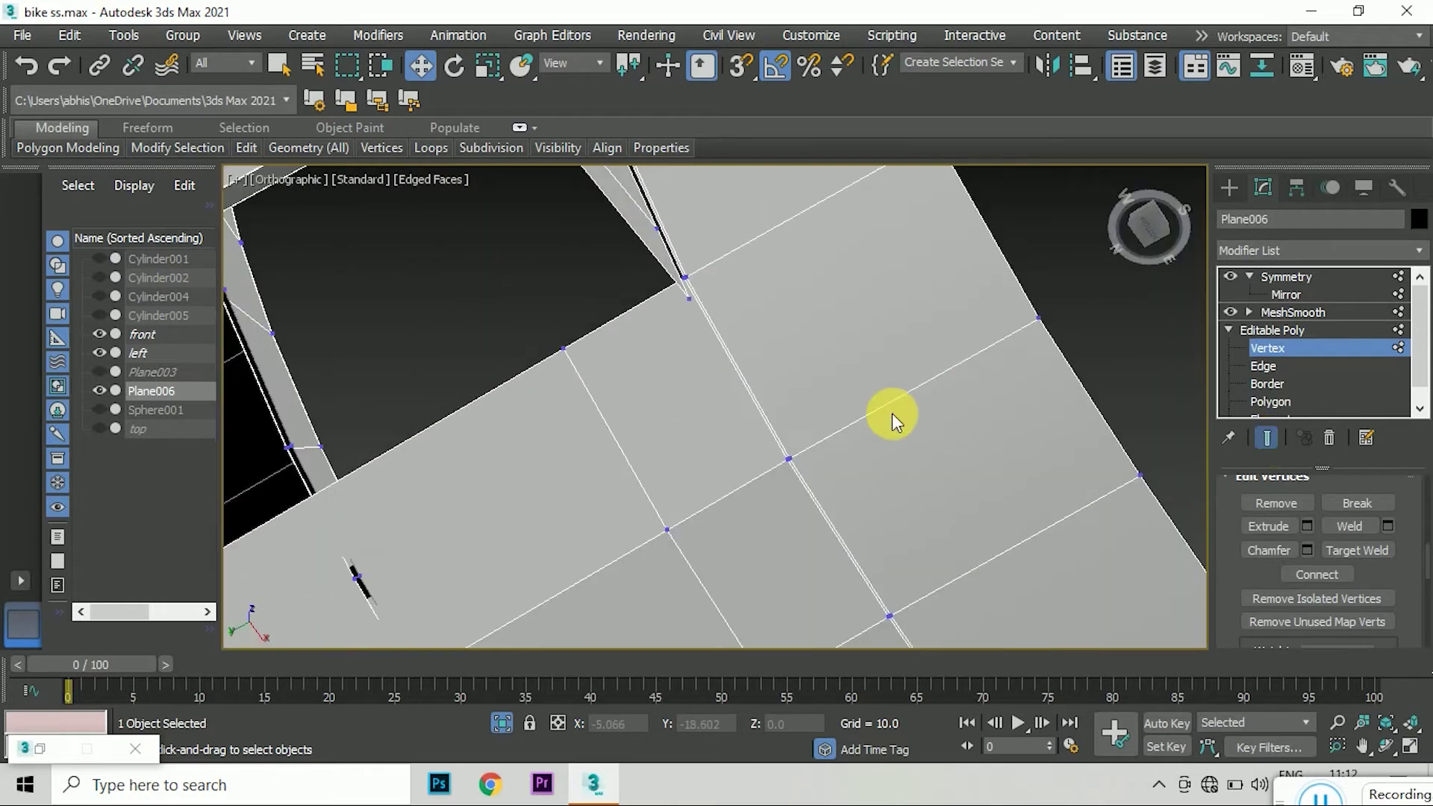
scroll(893, 414, down, 3)
scroll(812, 436, up, 1)
mouse_move(717, 407)
alt+middle_down()
mouse_move(815, 467)
mouse_move(697, 492)
alt+middle_up()
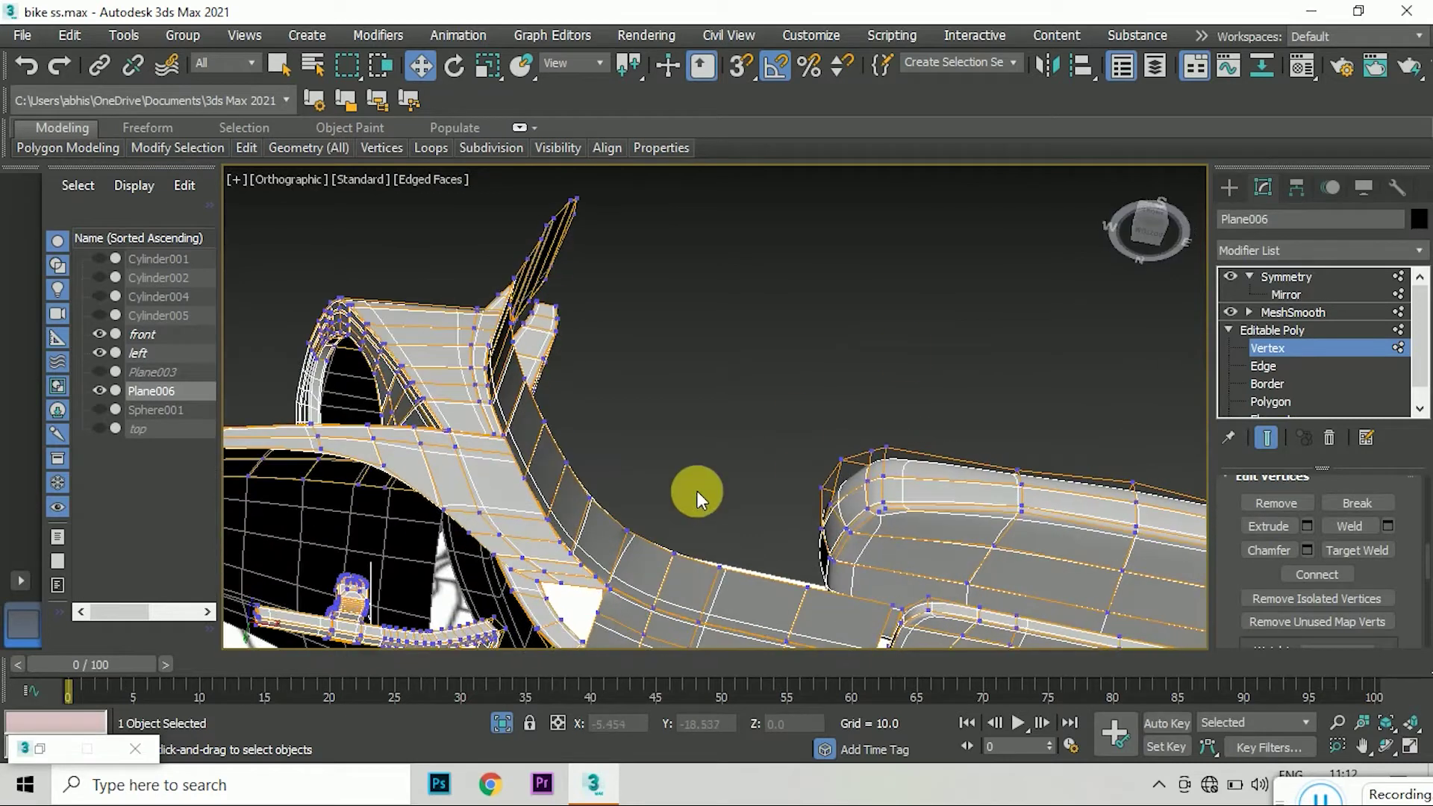
- Try moving an edge on the curved panel, then undo that move
scroll(697, 491, up, 3)
scroll(734, 448, up, 2)
key(2)
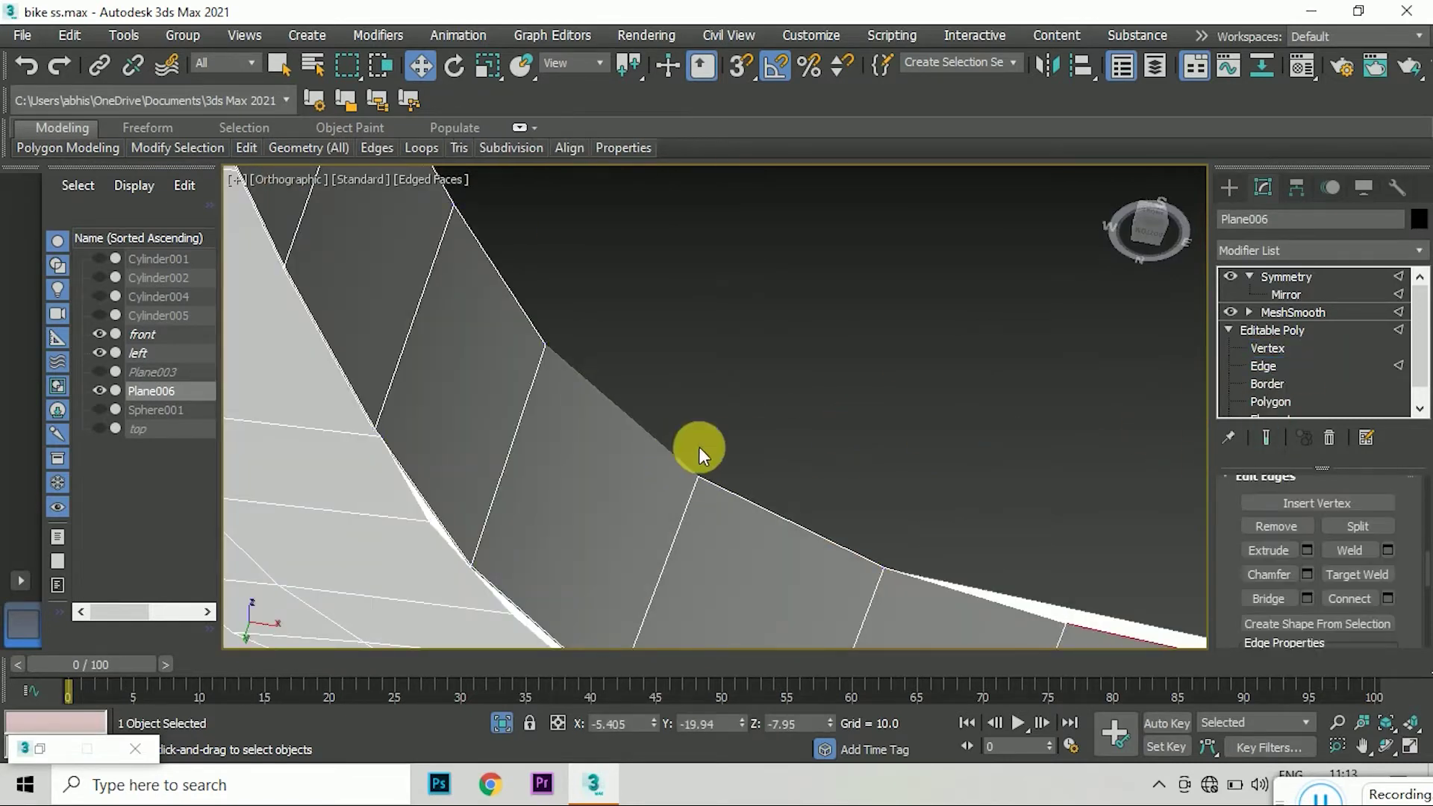
click(640, 426)
drag(640, 426, 674, 389)
key(ctrl+z)
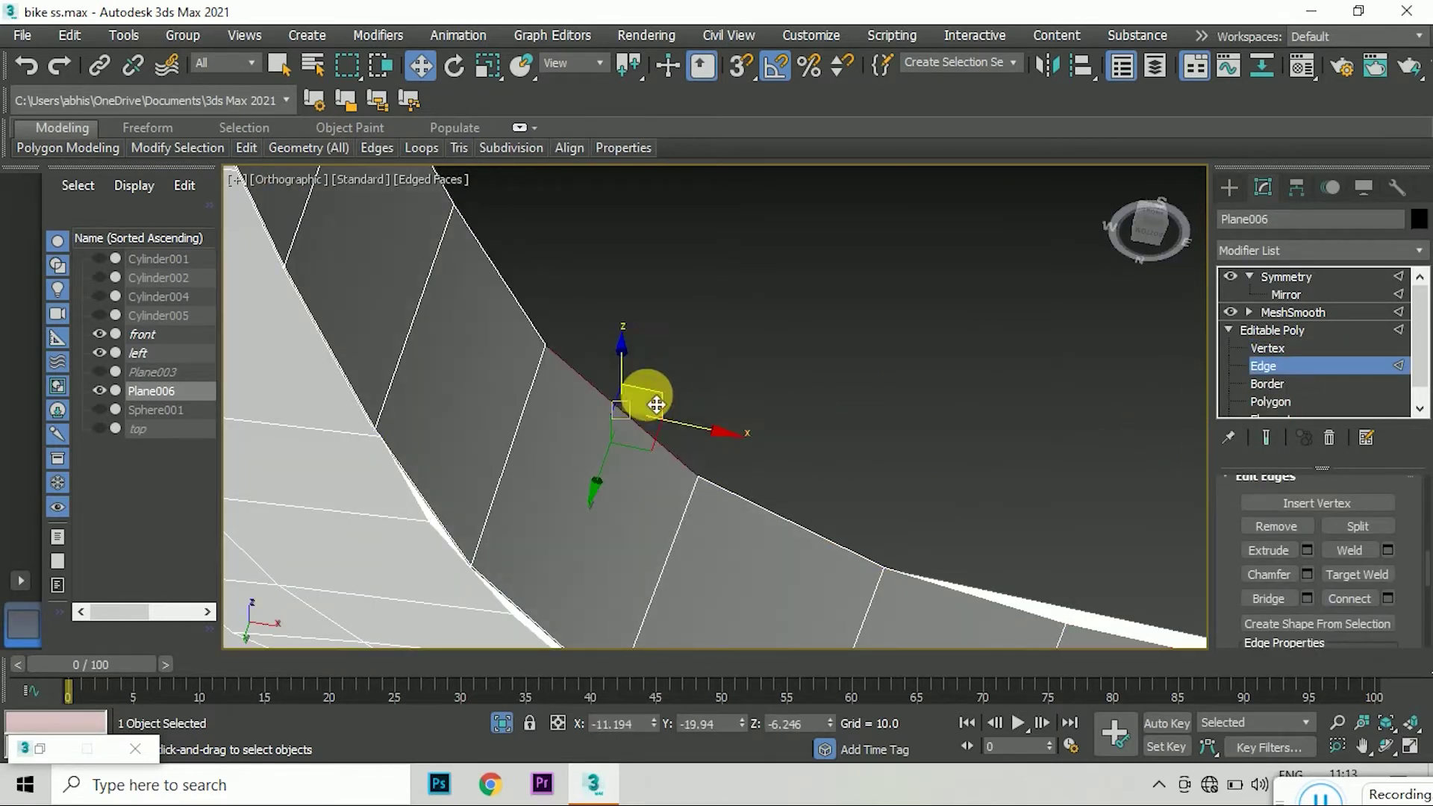
key(1)
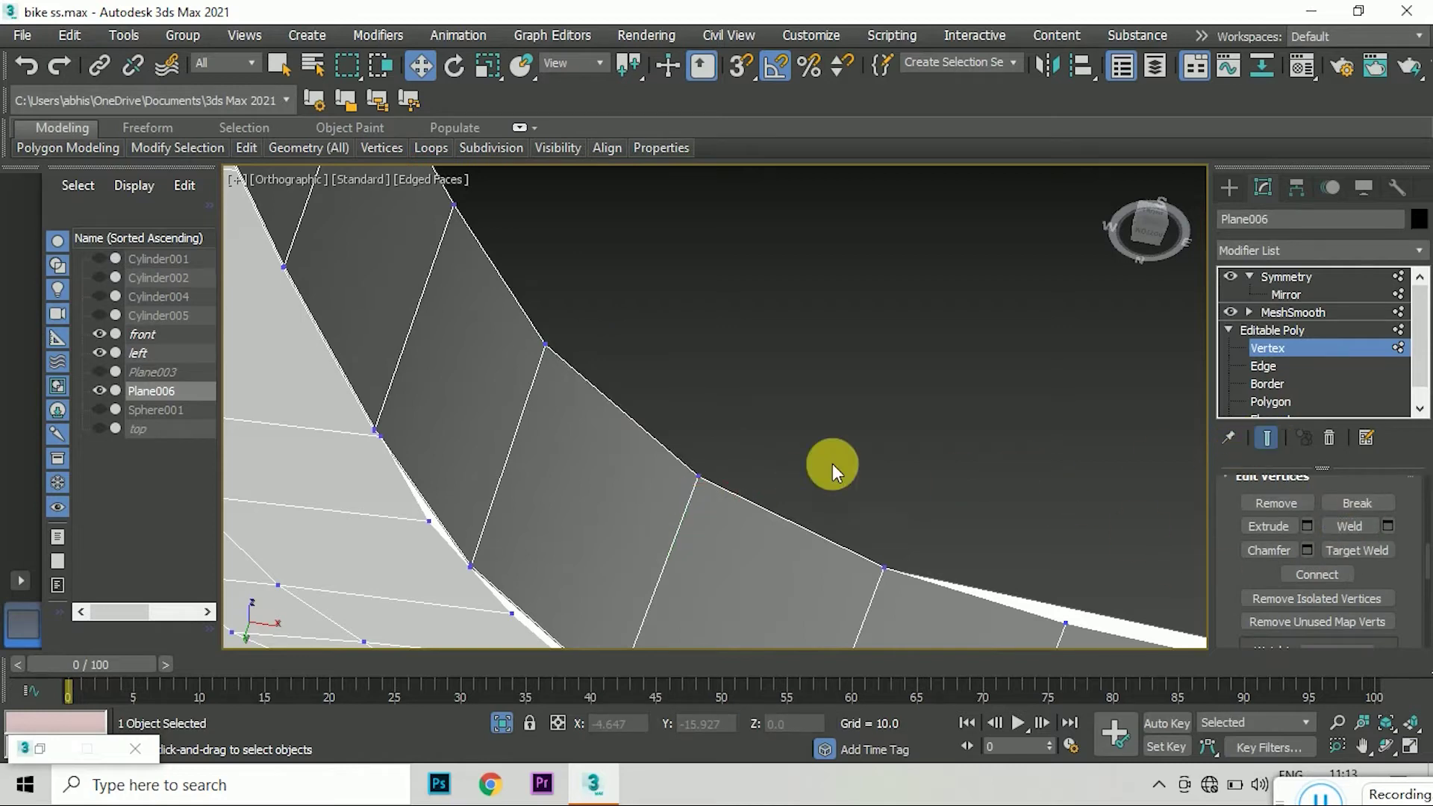
- In Left view, drag the front-panel vertex right to match the blueprint curve
scroll(799, 422, down, 5)
scroll(799, 346, down, 2)
scroll(887, 293, down, 2)
mouse_move(1149, 231)
mouse_down()
mouse_move(1097, 246)
mouse_move(1135, 224)
mouse_move(1120, 231)
mouse_up()
scroll(769, 410, up, 5)
scroll(769, 412, up, 4)
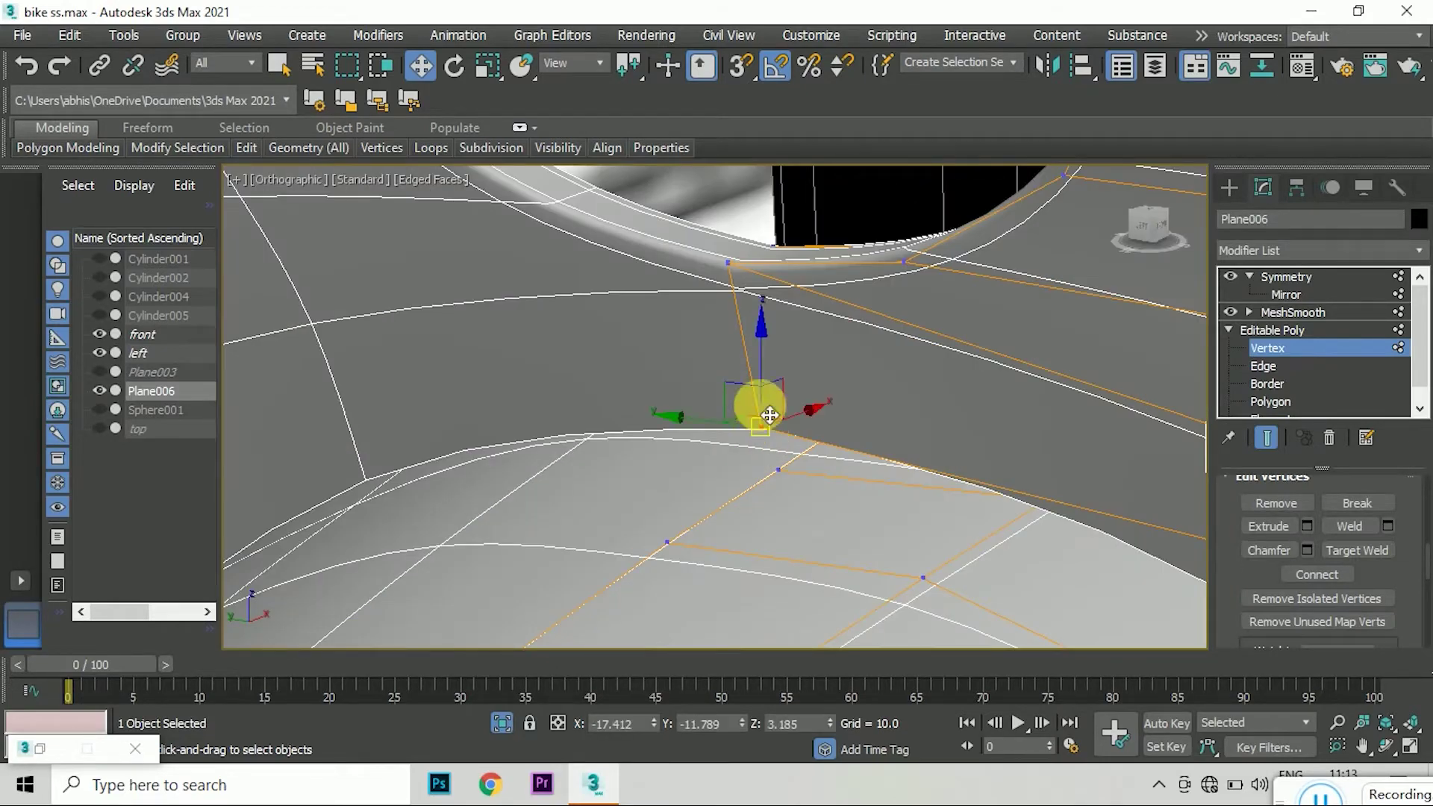
key(l)
scroll(776, 336, down, 3)
scroll(921, 275, up, 2)
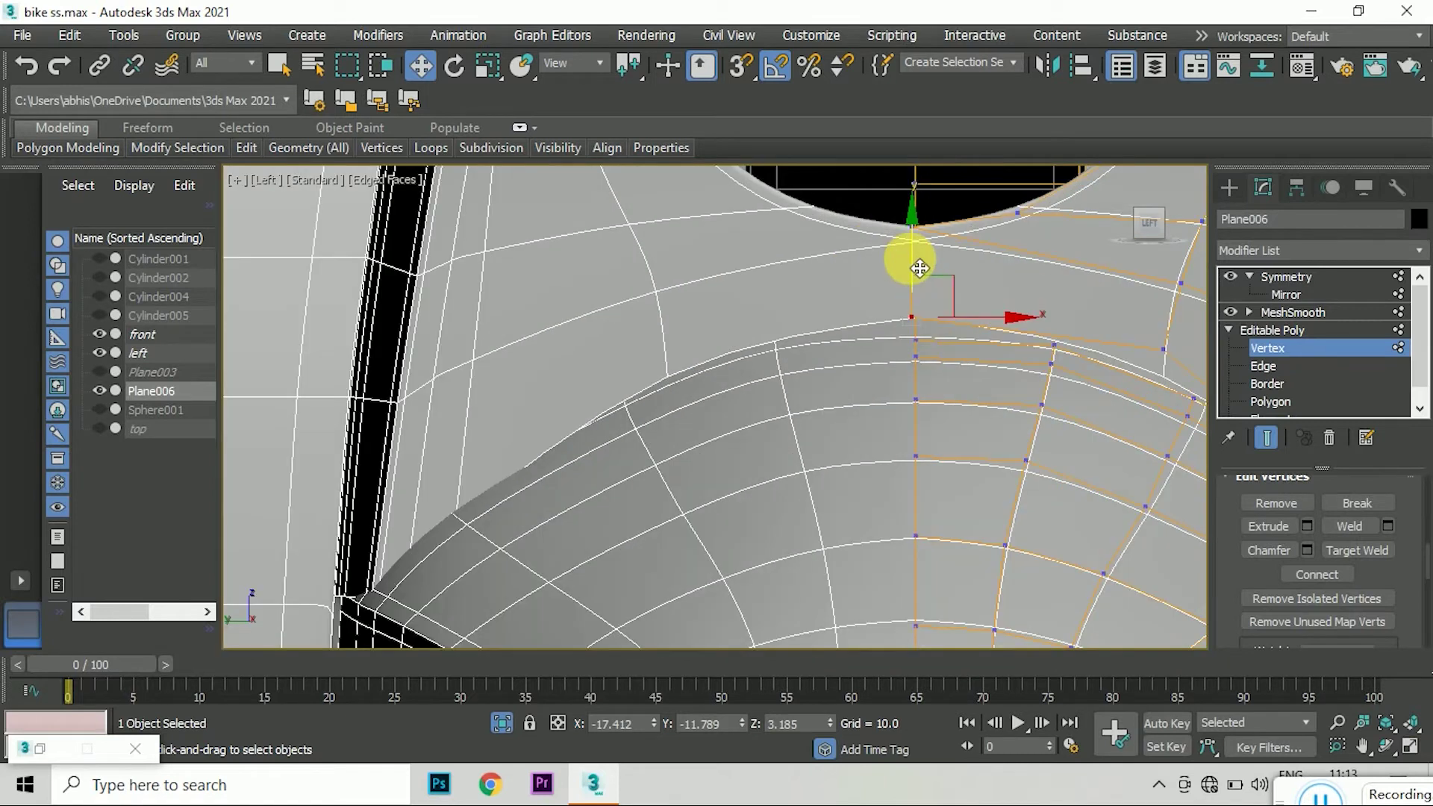
mouse_move(916, 278)
mouse_down()
mouse_move(1086, 307)
mouse_move(1081, 325)
mouse_up()
scroll(970, 314, up, 2)
scroll(1076, 337, down, 3)
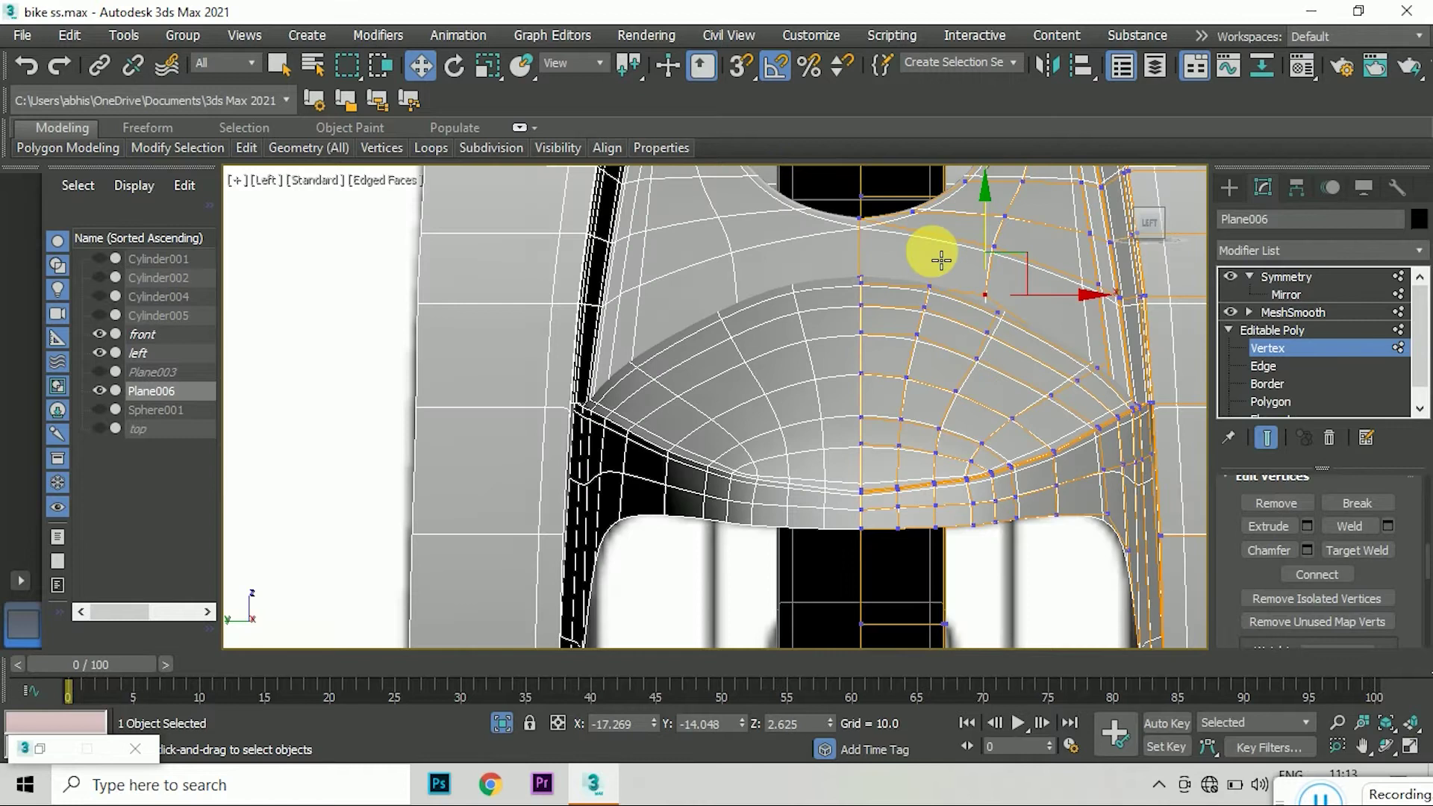
scroll(1088, 342, down, 3)
scroll(1094, 423, up, 1)
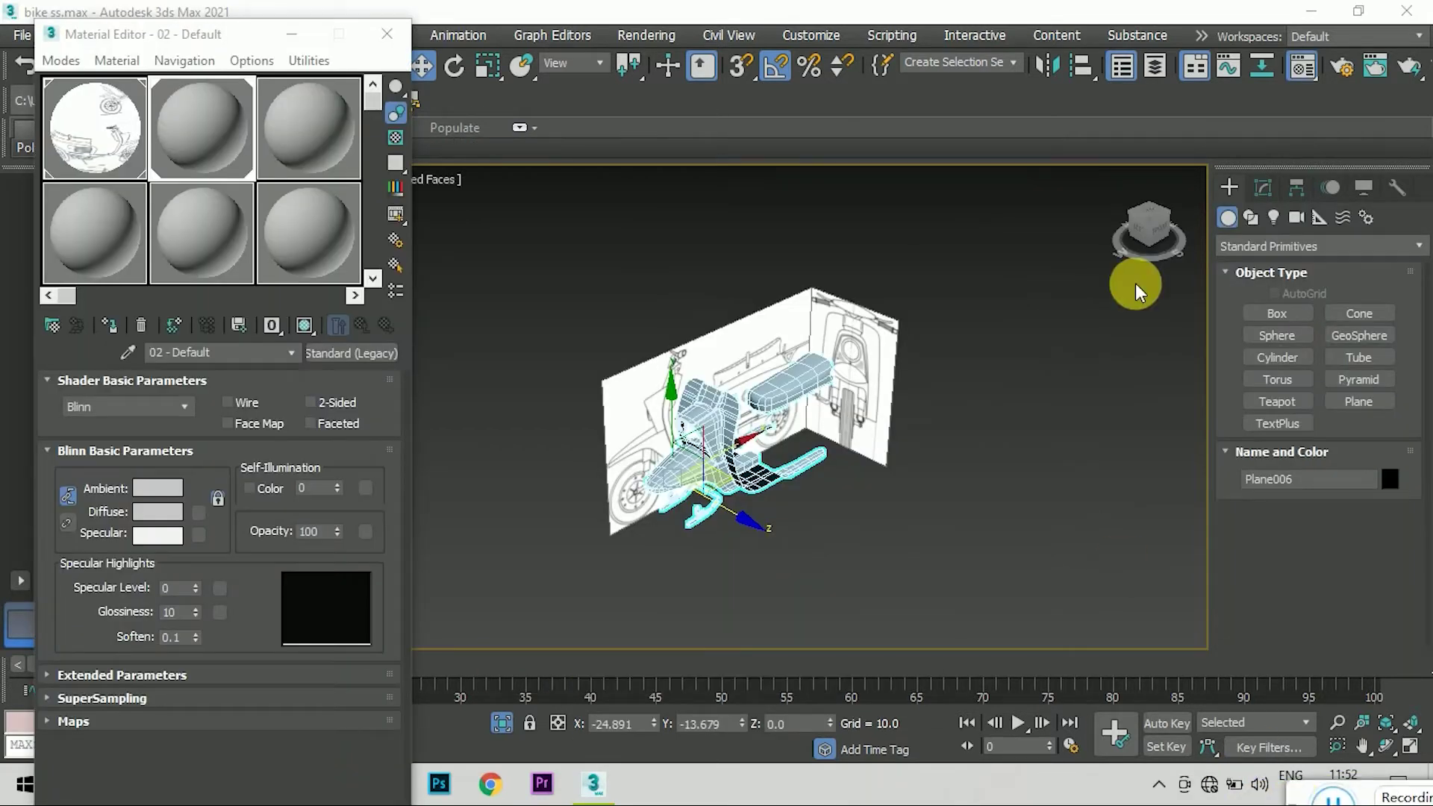
- Minimise the Material Editor and unhide the Plane003 reference plane
alt+middle_drag(1136, 283, 971, 291)
click(291, 34)
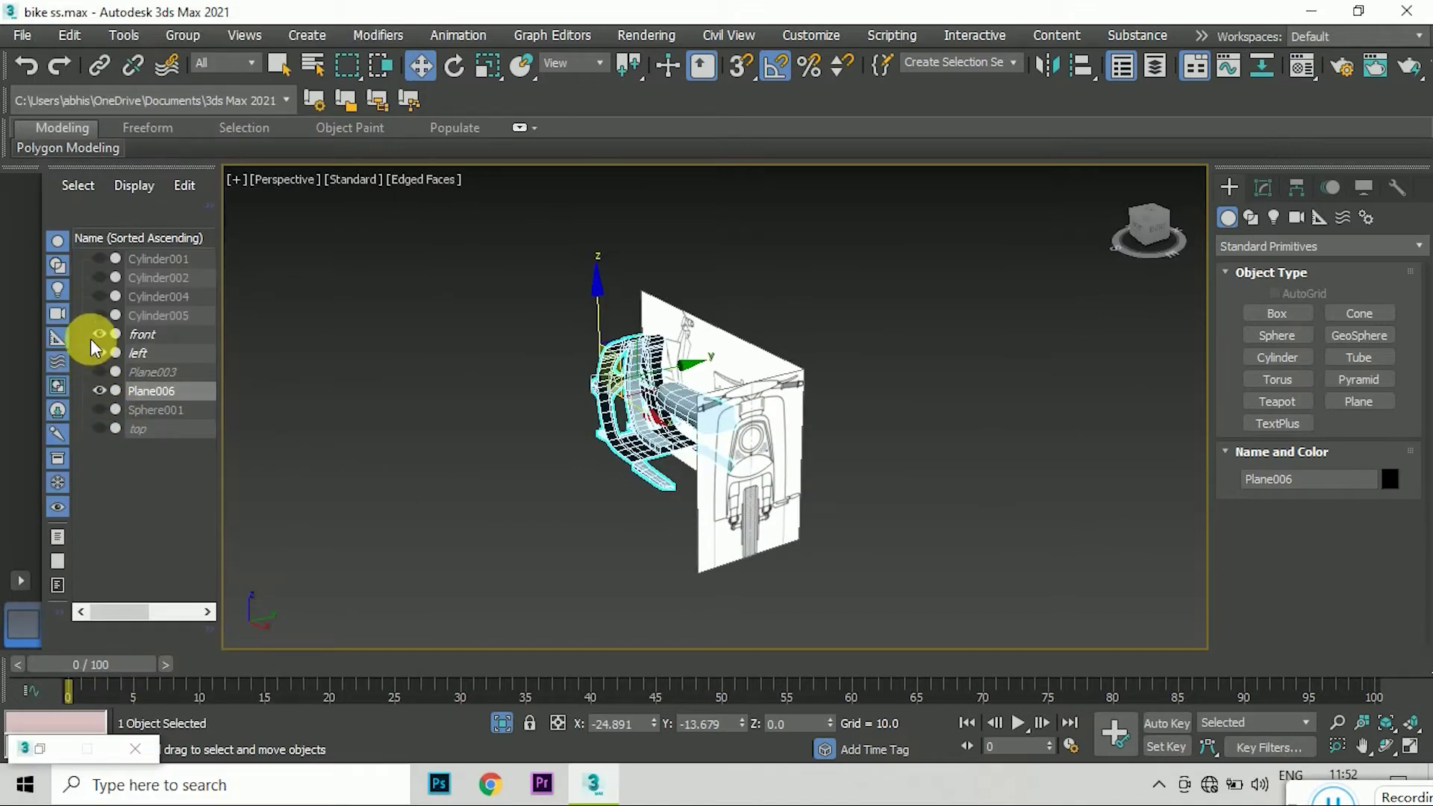
click(99, 372)
alt+middle_drag(299, 407, 782, 233)
click(783, 233)
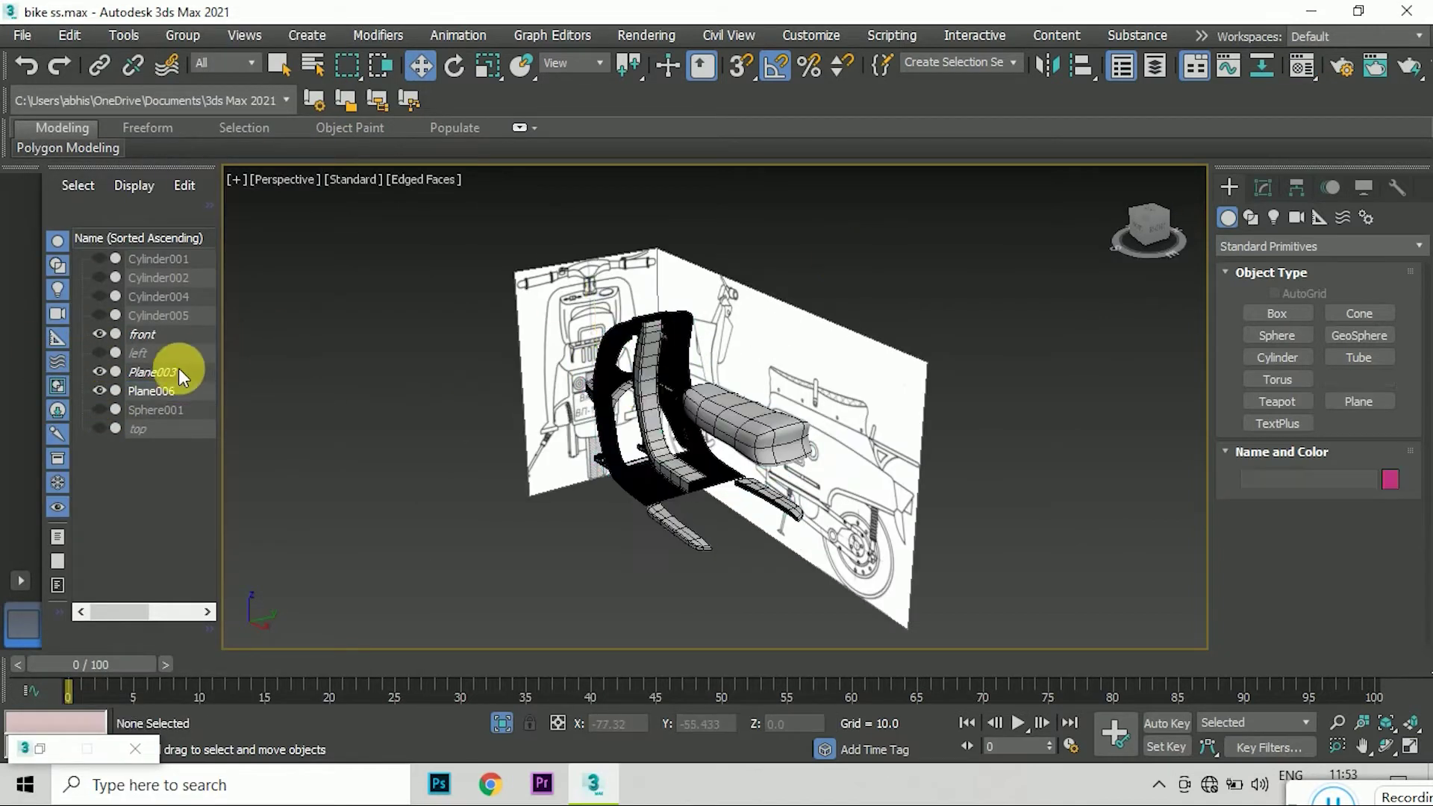
- Move Plane003 into place beside the scooter and zoom into the Front view
click(153, 372)
mouse_move(624, 384)
mouse_down()
mouse_move(833, 633)
mouse_move(816, 627)
mouse_up()
click(1056, 314)
alt+middle_drag(1056, 314, 788, 356)
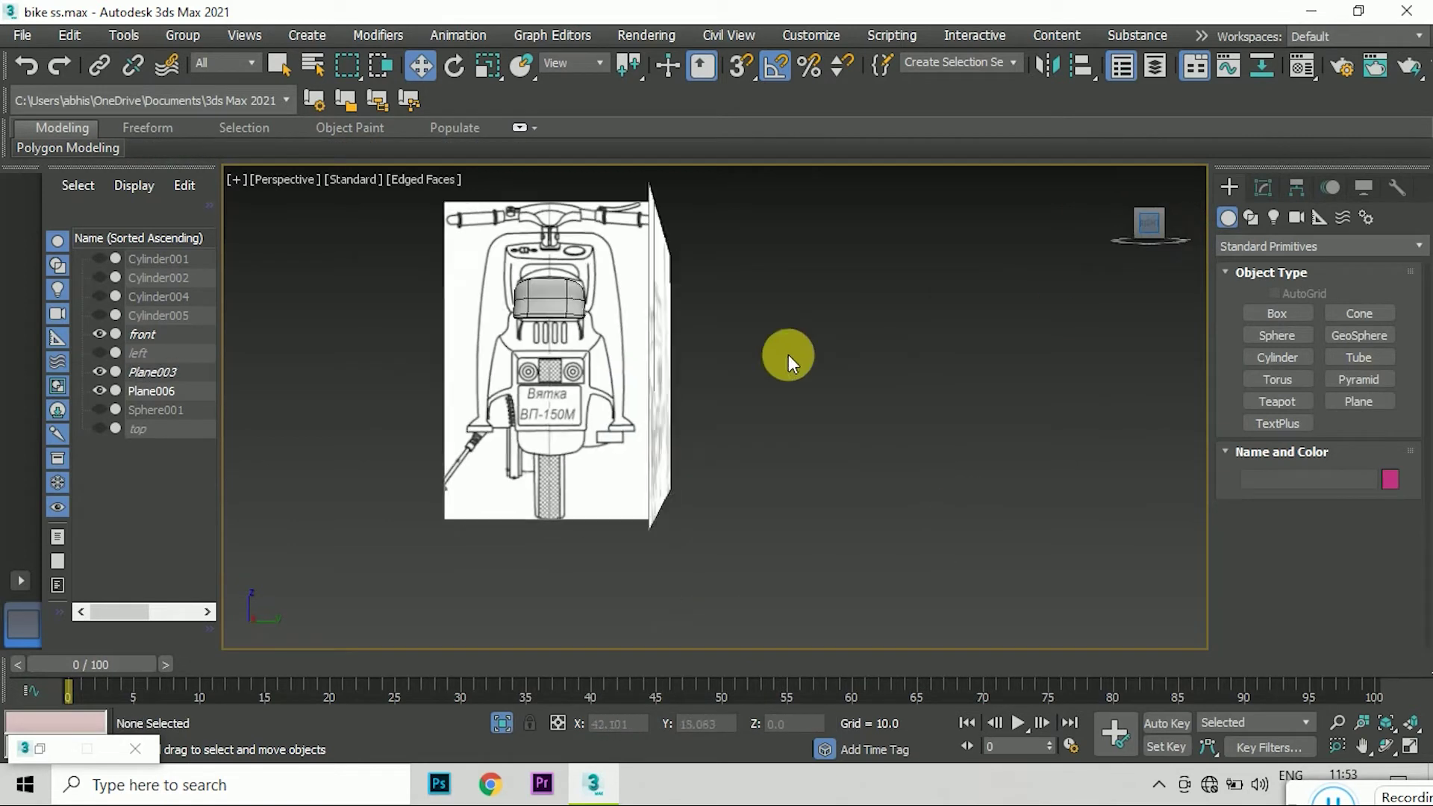
click(1131, 221)
scroll(687, 463, up, 5)
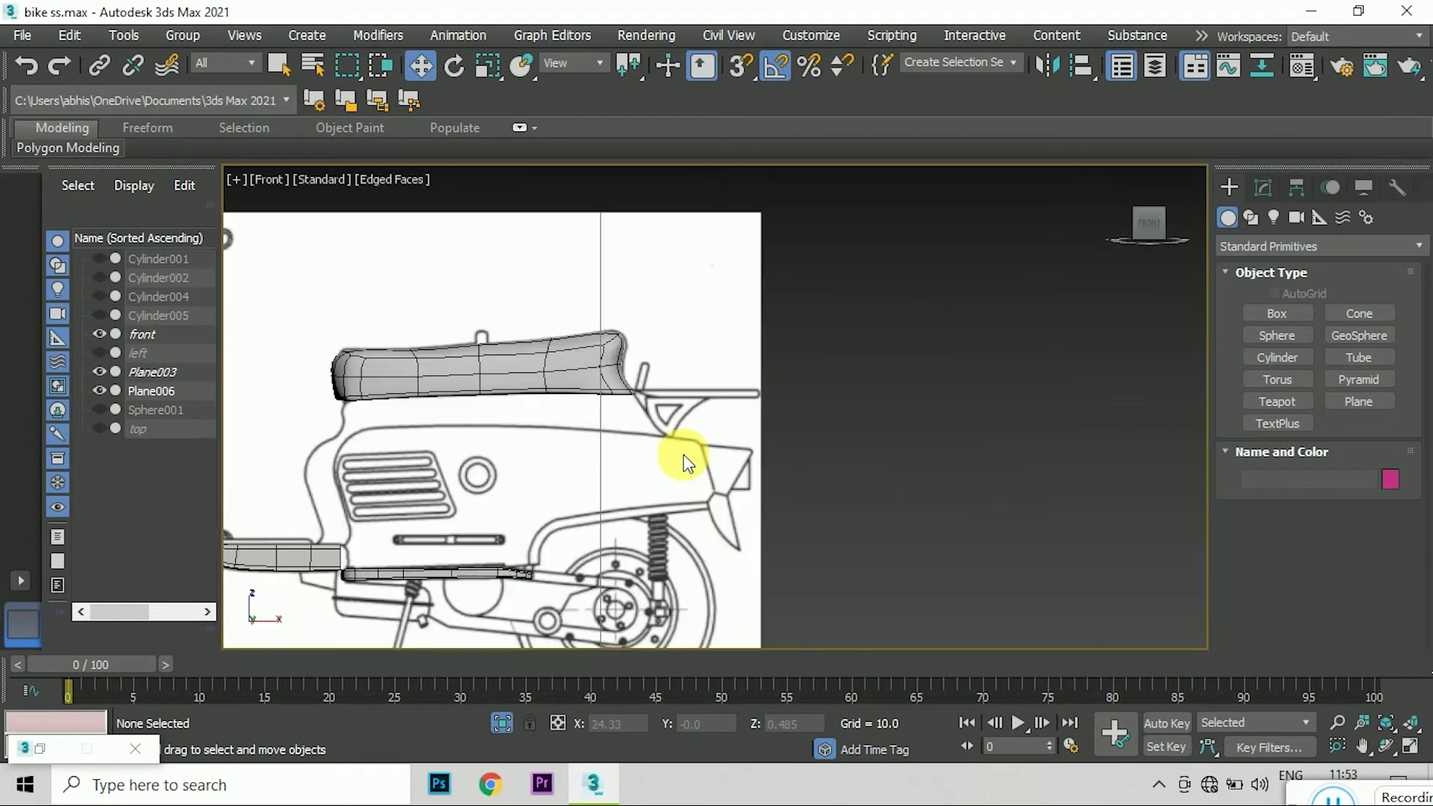
- Draw a box over the blueprint's tail-light area and convert it to Editable Poly
click(1278, 313)
scroll(691, 433, up, 3)
drag(683, 426, 782, 534)
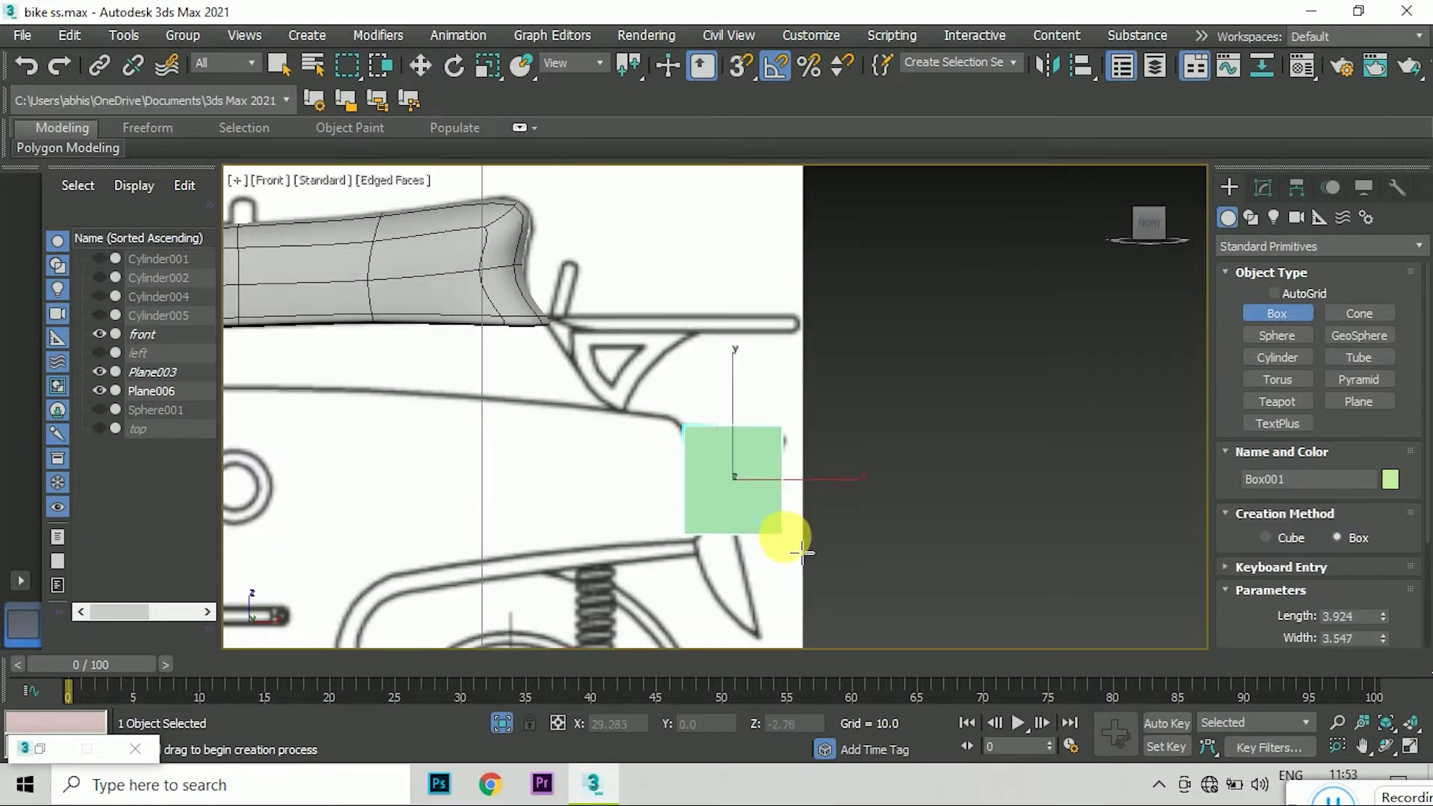
right_click(776, 523)
click(1005, 741)
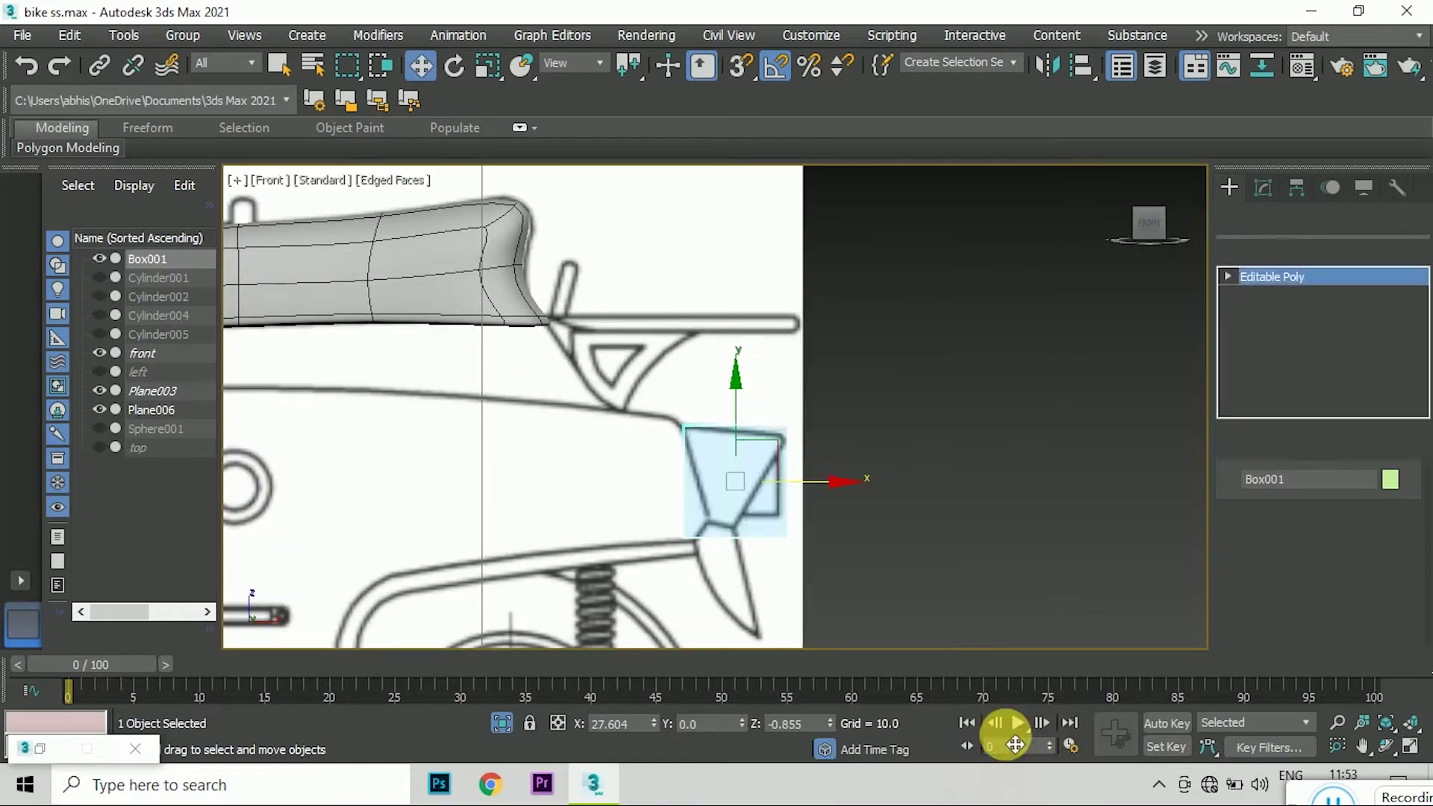
- Assign the grey material to the box and lower its opacity over the blueprint
key(m)
drag(201, 127, 706, 496)
drag(337, 531, 337, 567)
click(292, 33)
- In Right view, drag the box's left-side vertices to widen it over the tail light
click(676, 536)
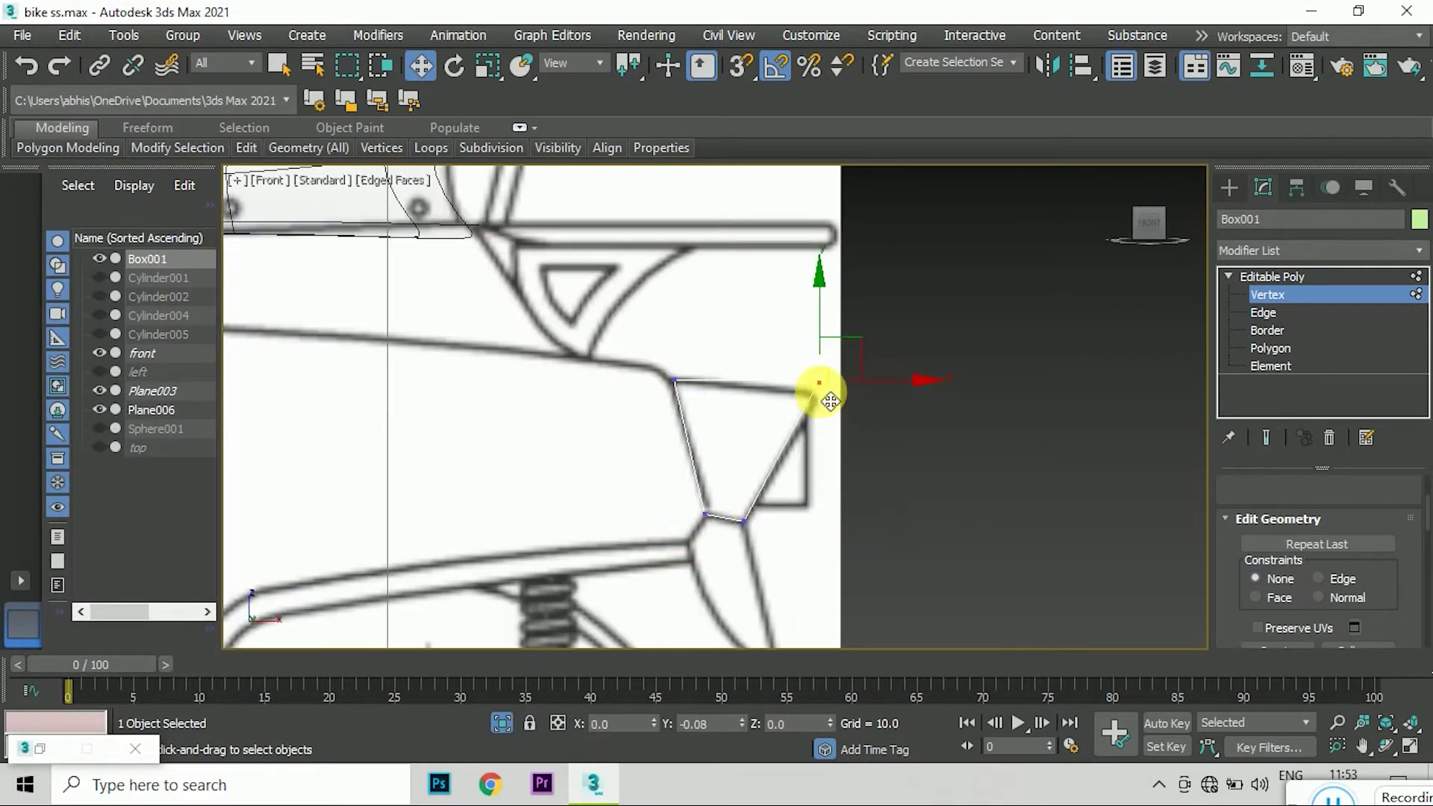
click(1166, 223)
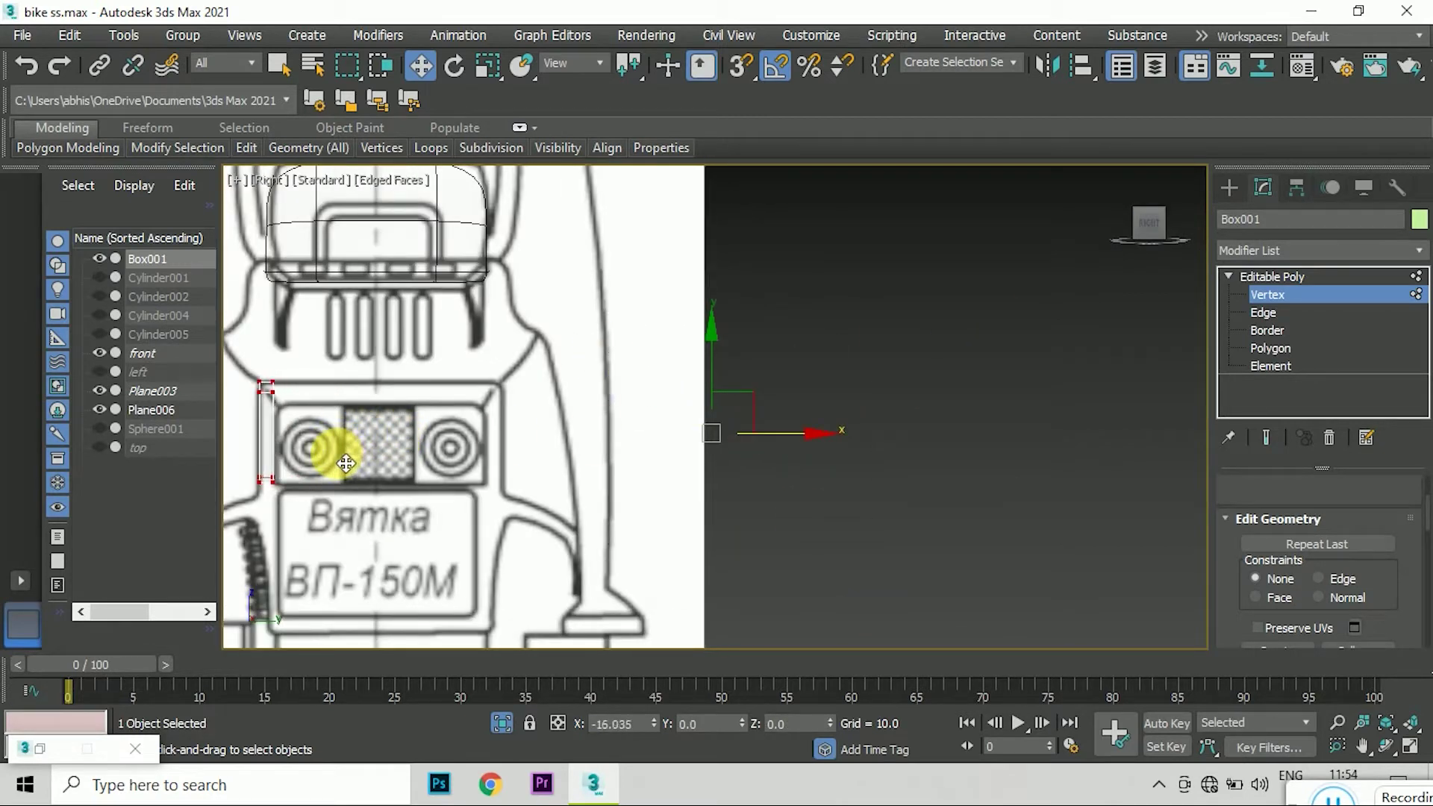
drag(289, 428, 271, 510)
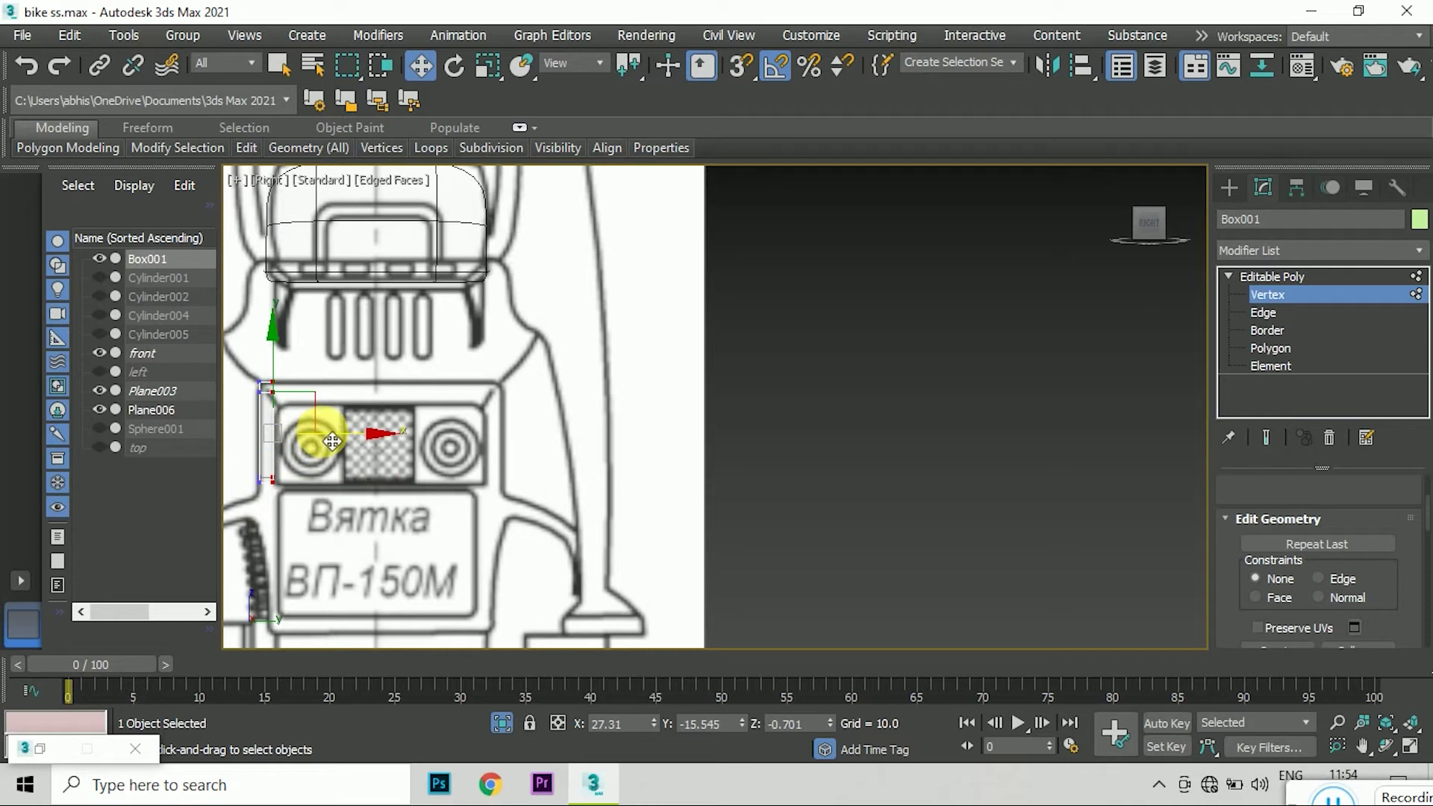
drag(333, 441, 436, 450)
key(m)
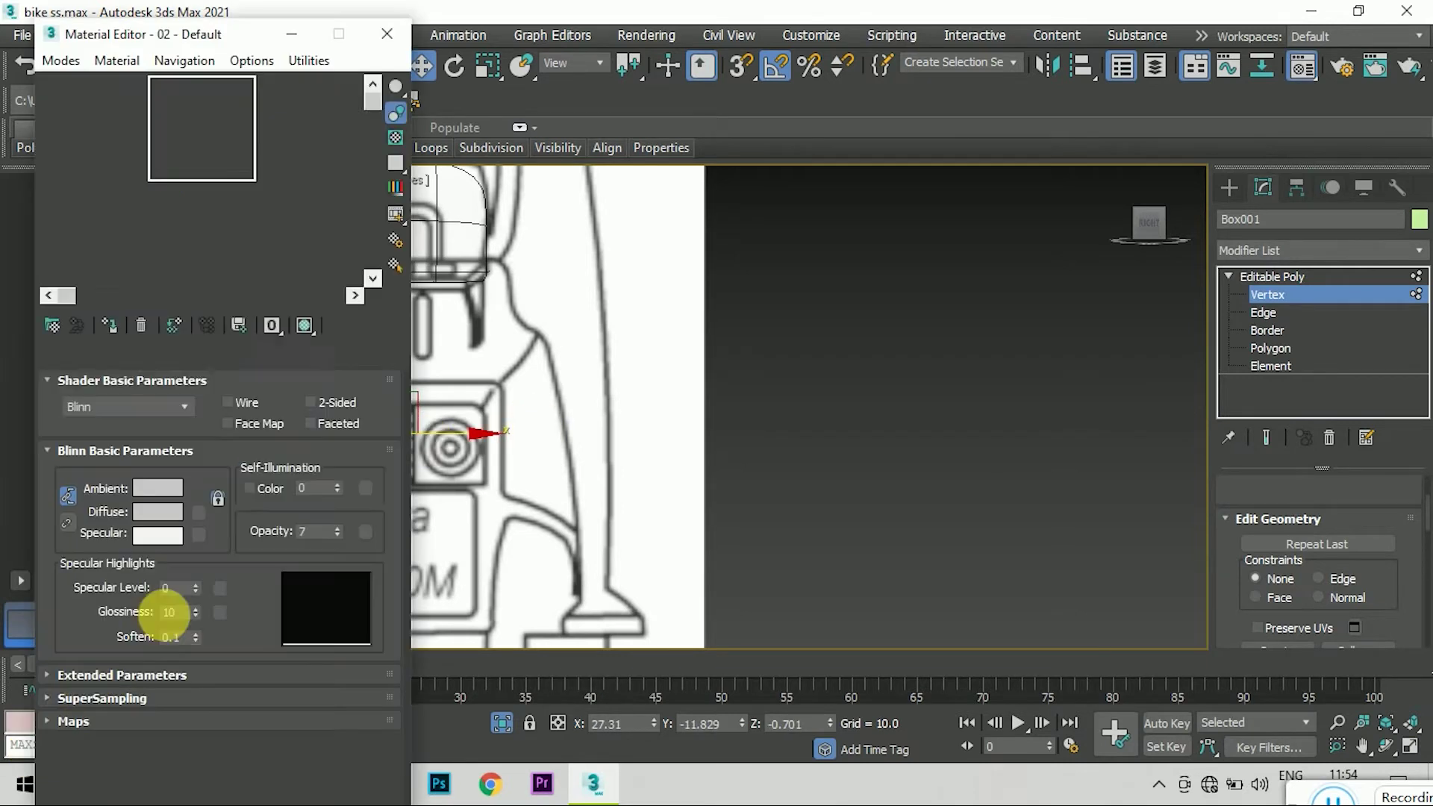
click(292, 34)
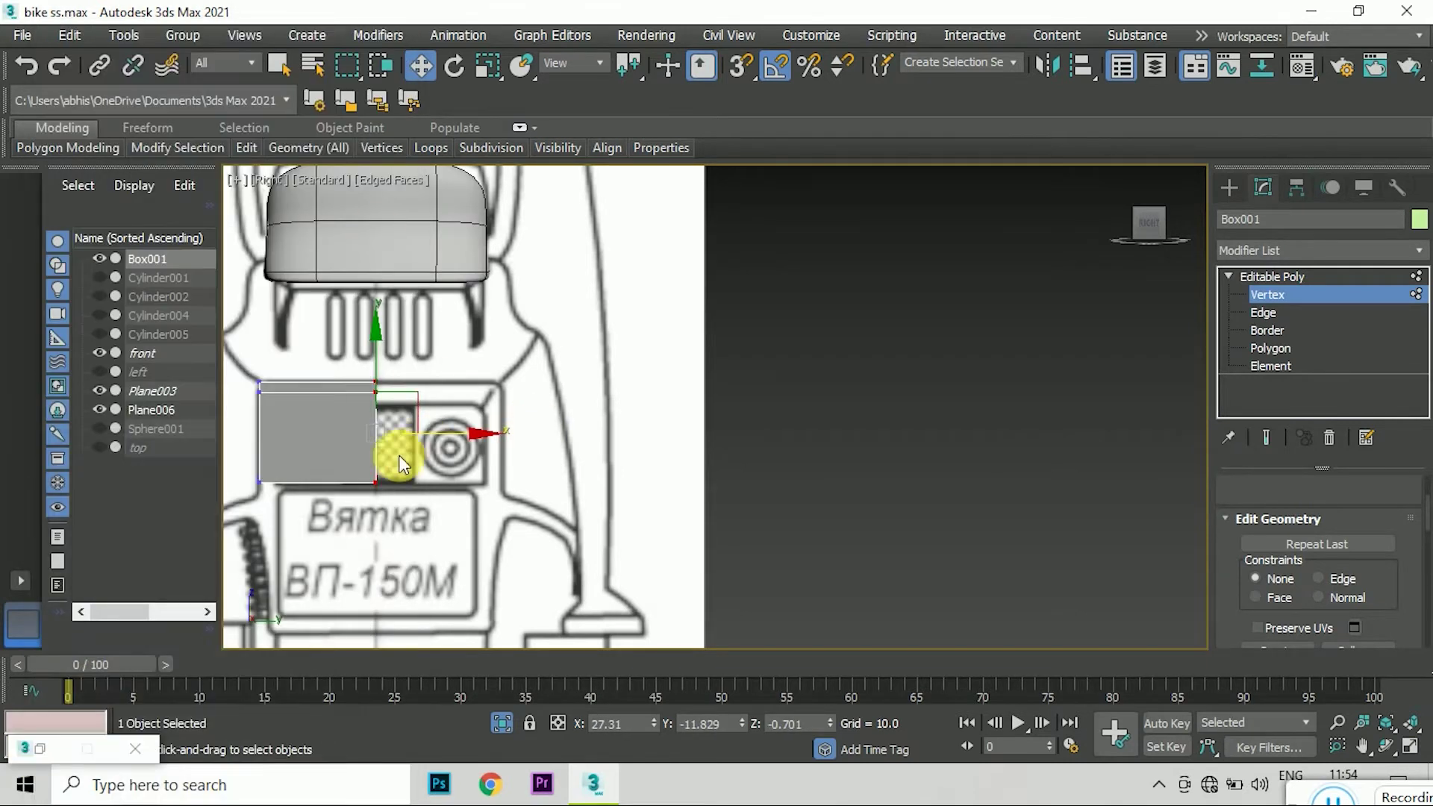
drag(1149, 233, 1161, 239)
- Select a box face, then the box's top edge from the front view
key(4)
click(402, 420)
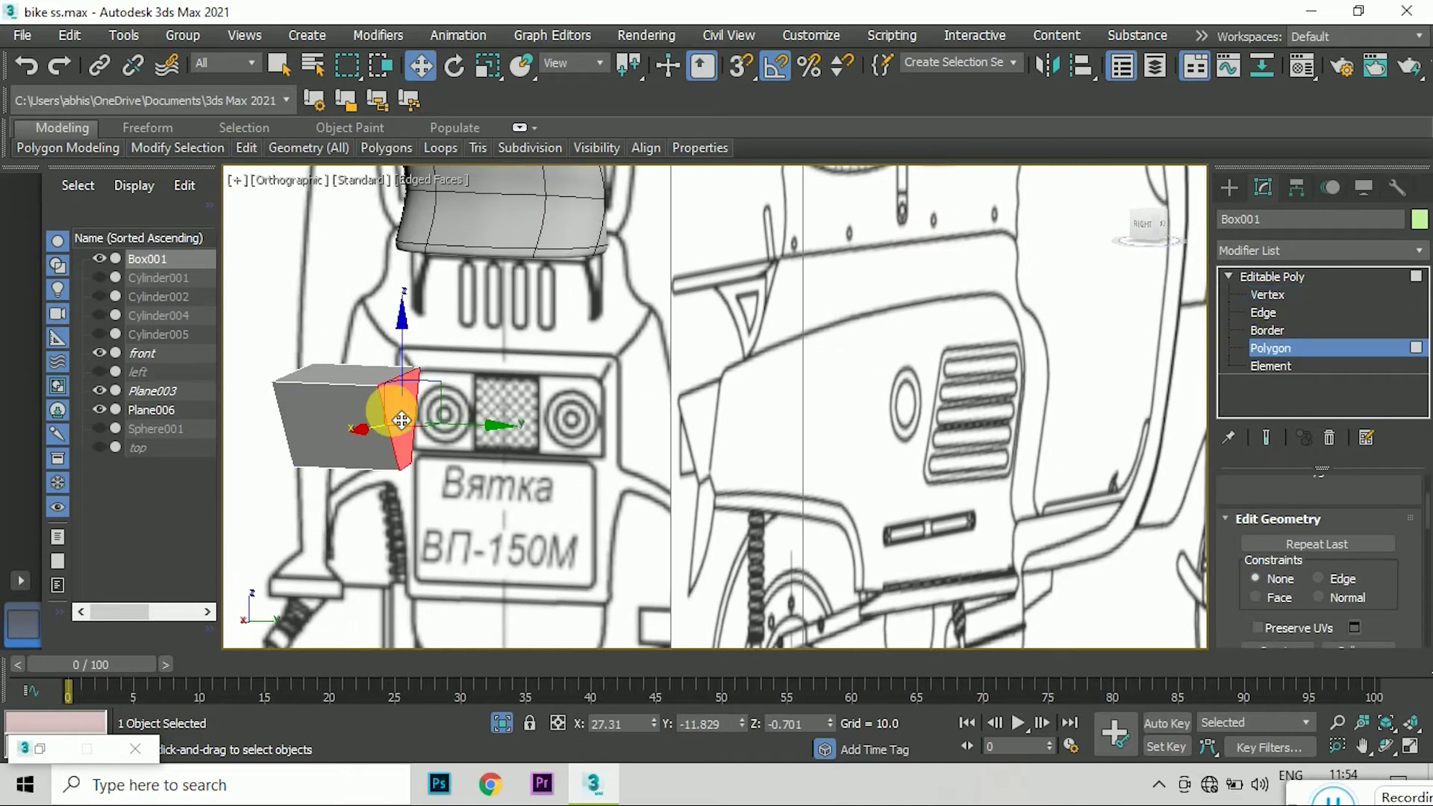
click(1114, 240)
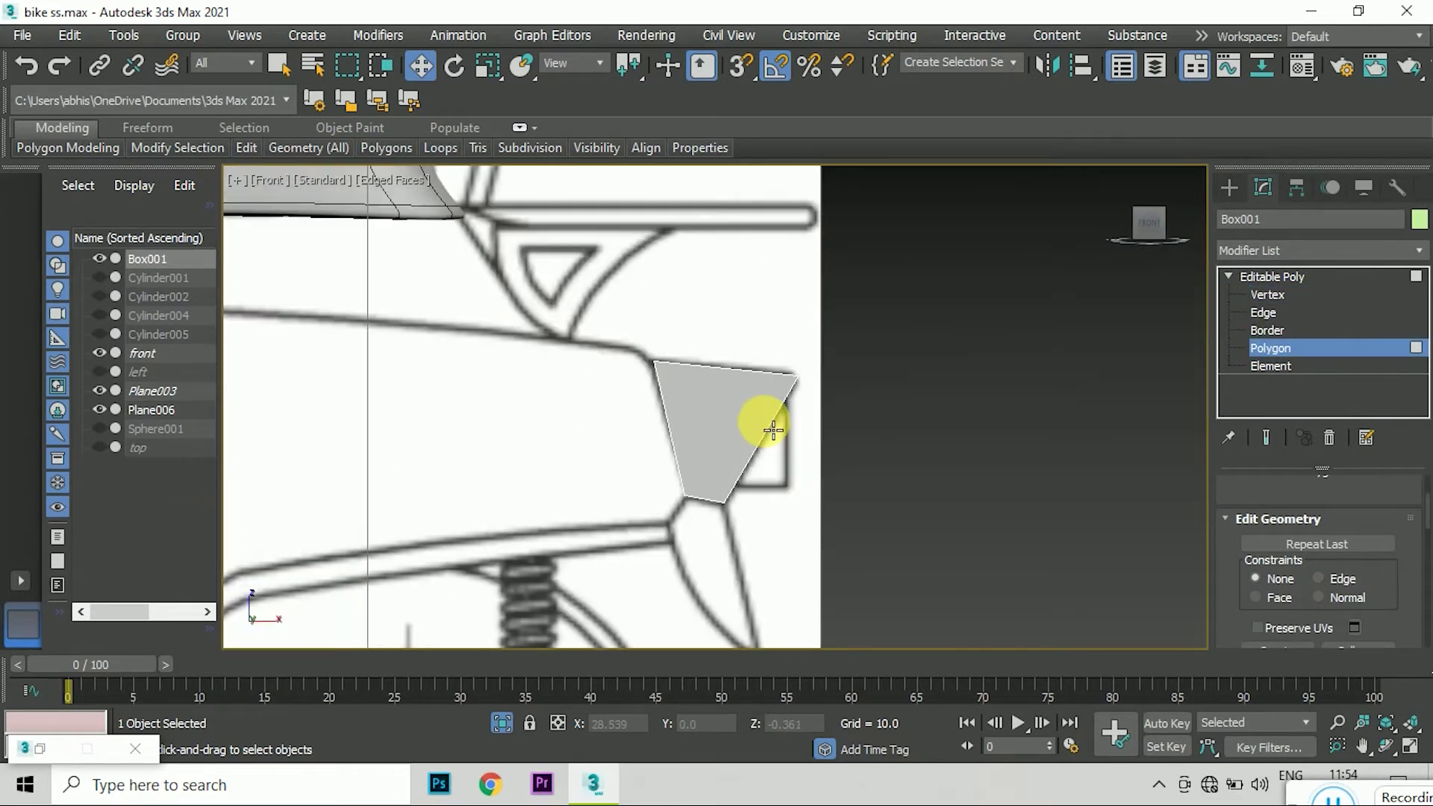
alt+middle_drag(773, 431, 537, 457)
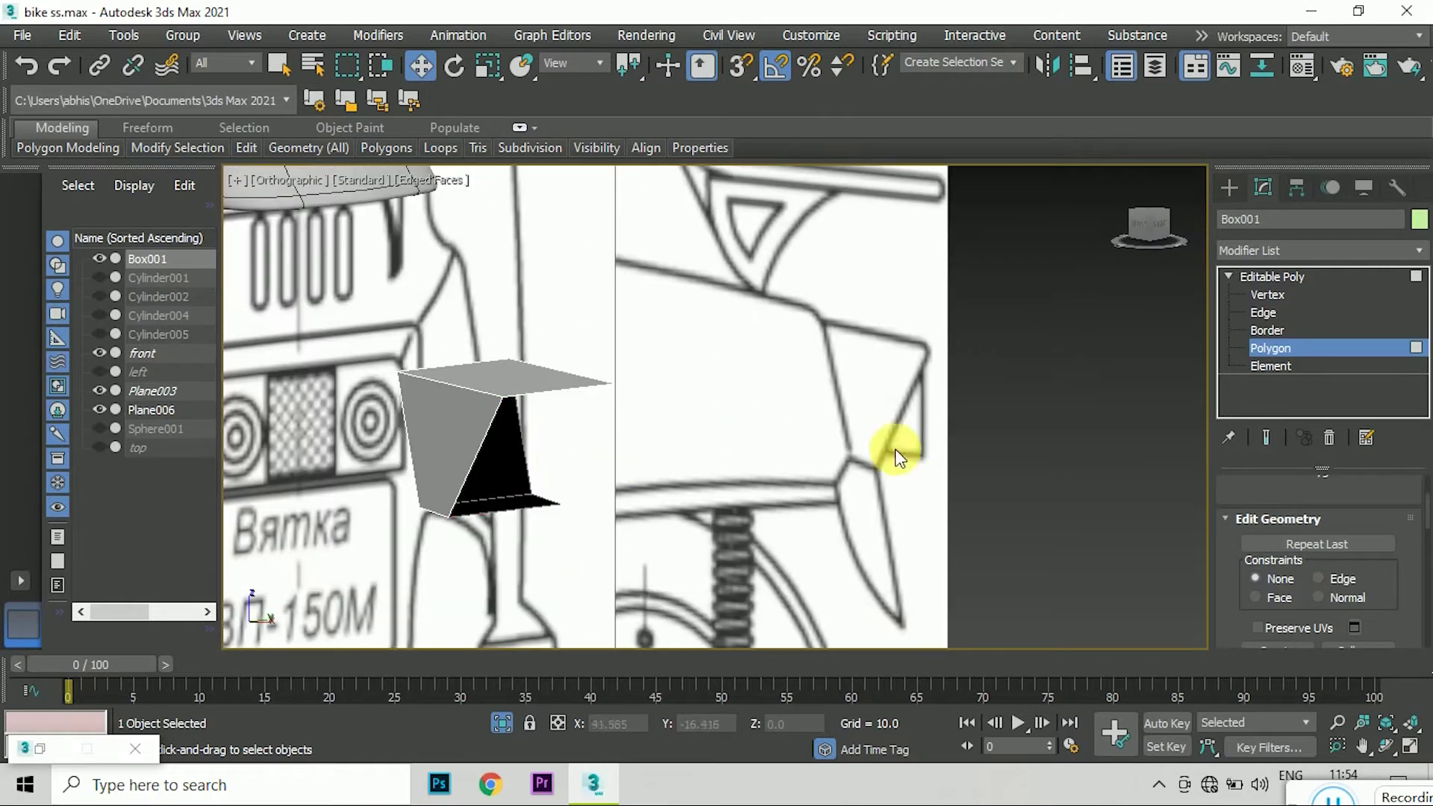
click(1269, 312)
click(591, 398)
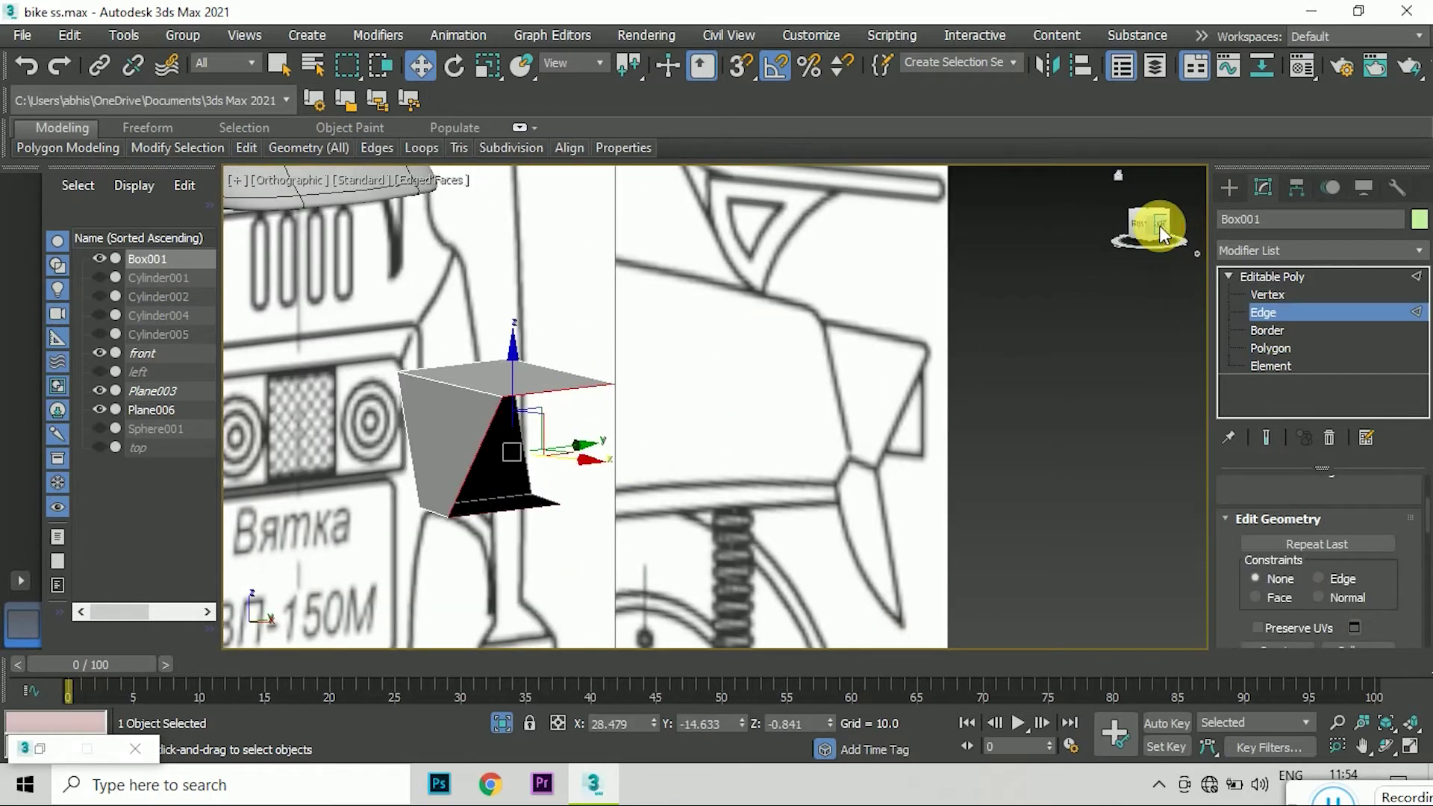
- Select the box's top-right, bottom and left vertices from the right-side and front views
click(1161, 233)
click(489, 68)
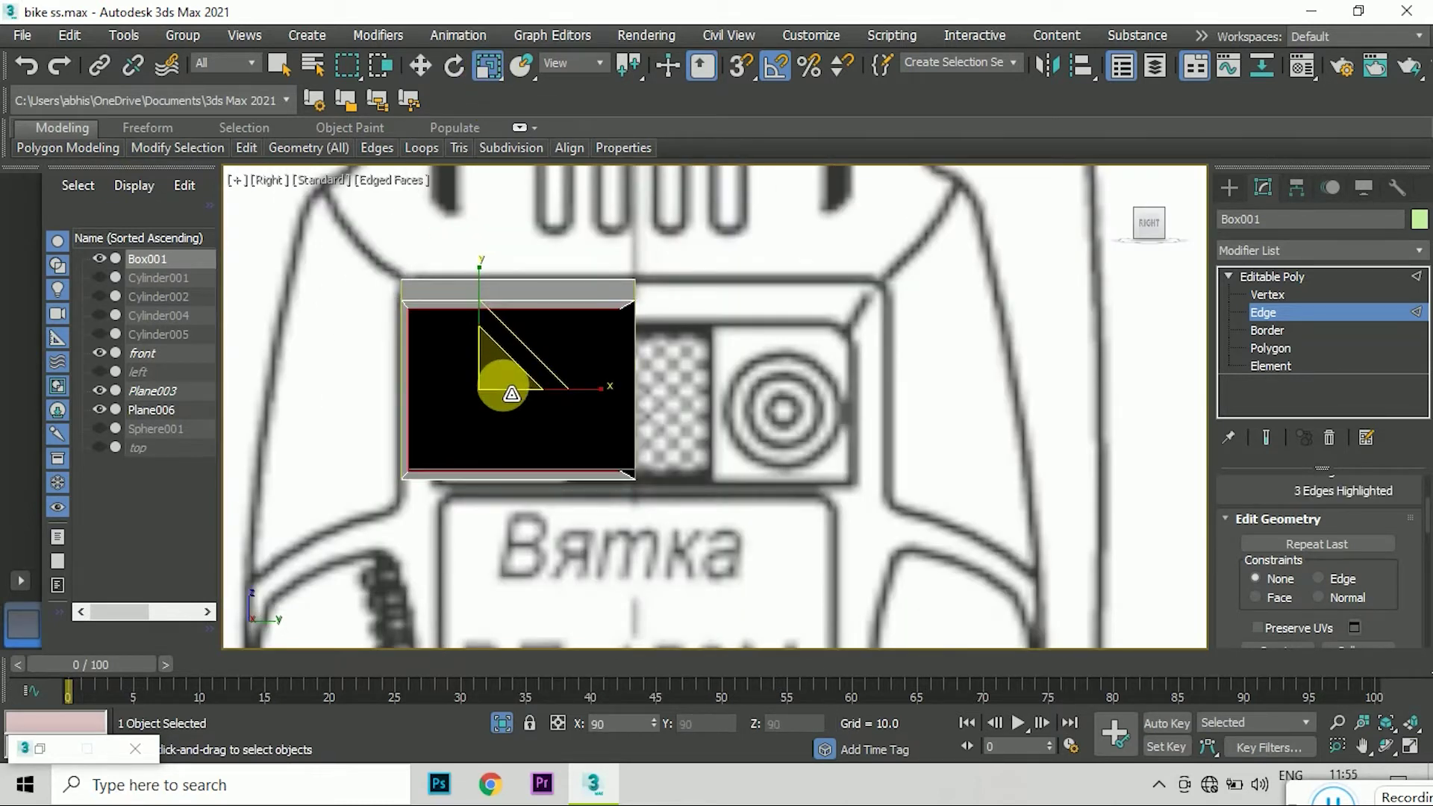
click(1268, 294)
scroll(631, 440, up, 2)
ctrl+click(609, 256)
click(421, 66)
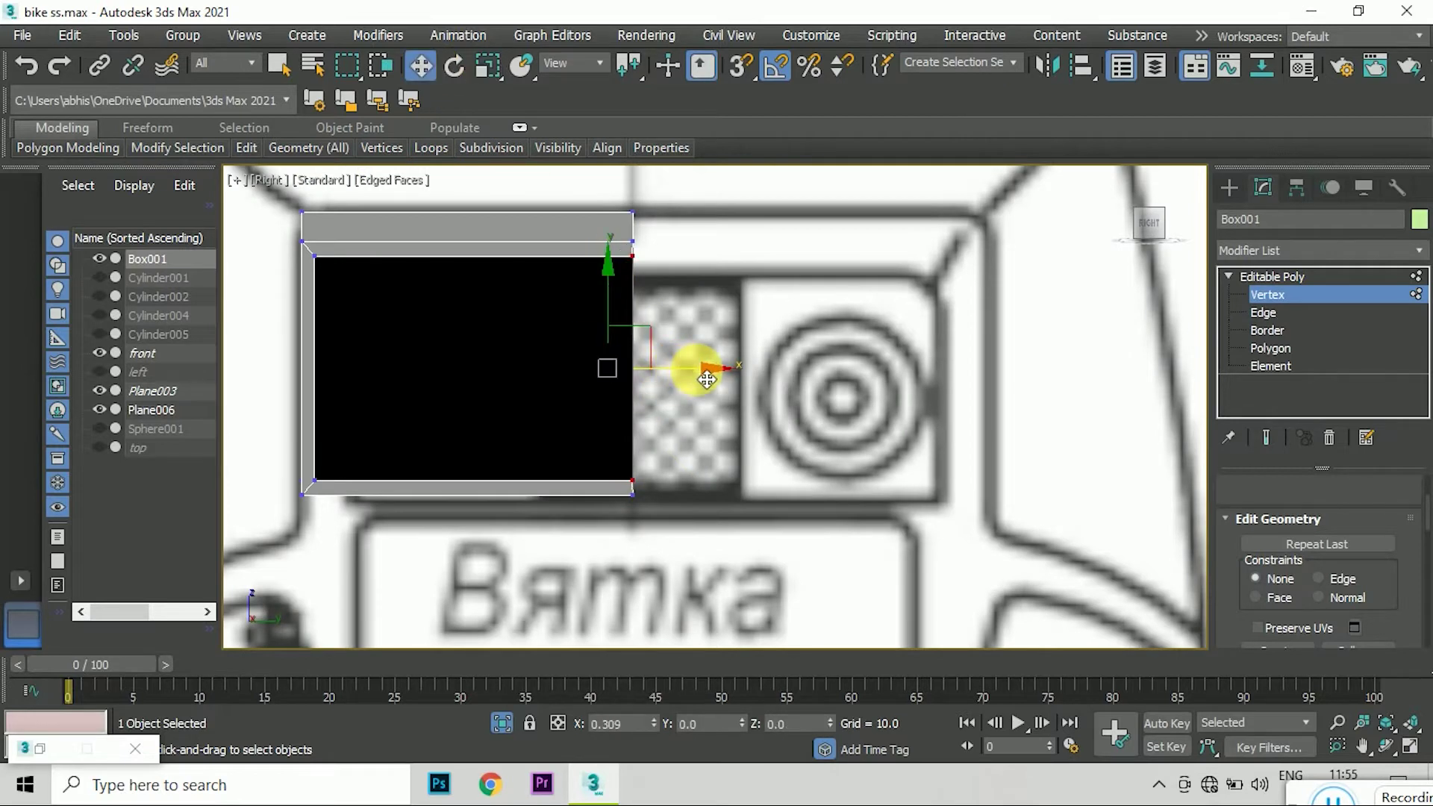
key(f)
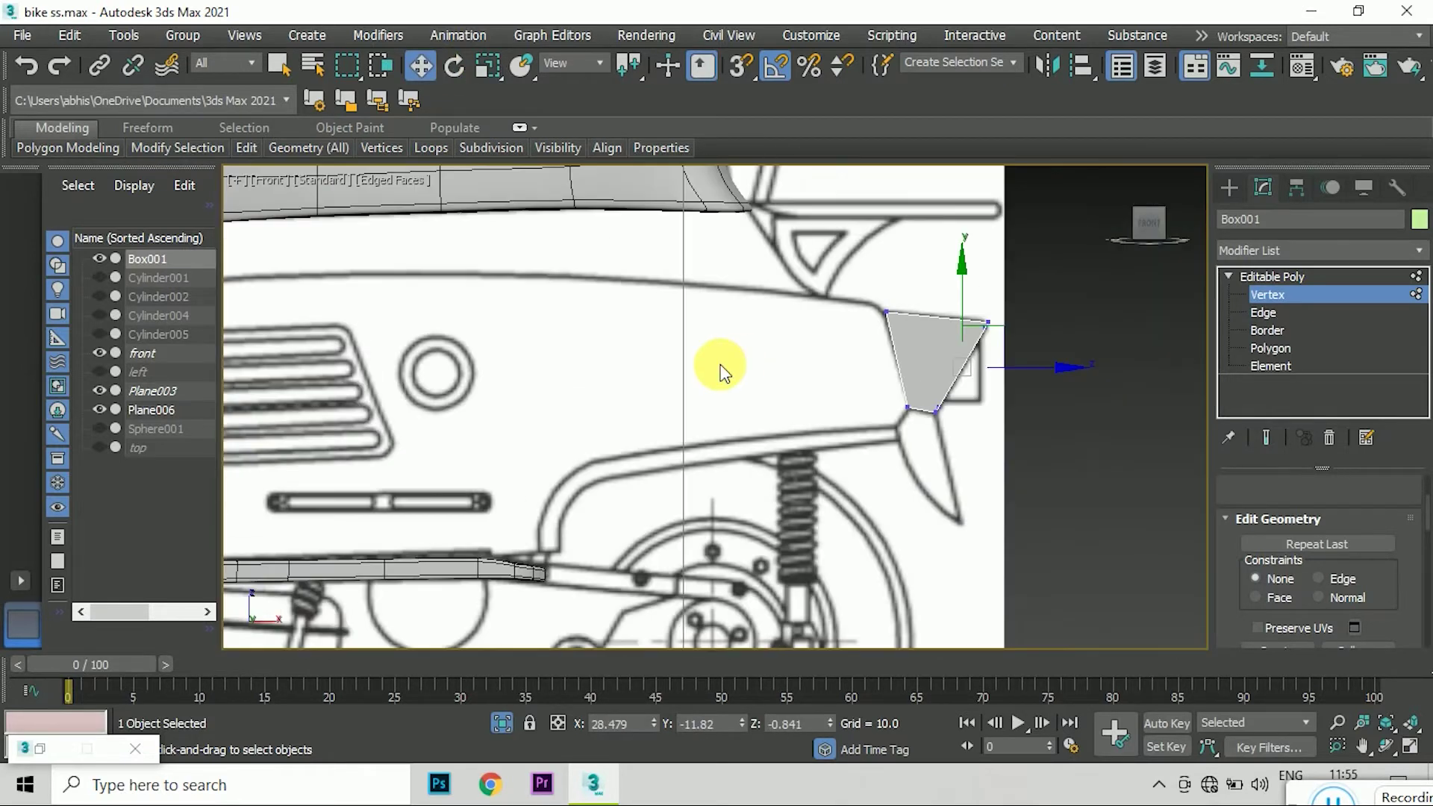
scroll(879, 328, up, 3)
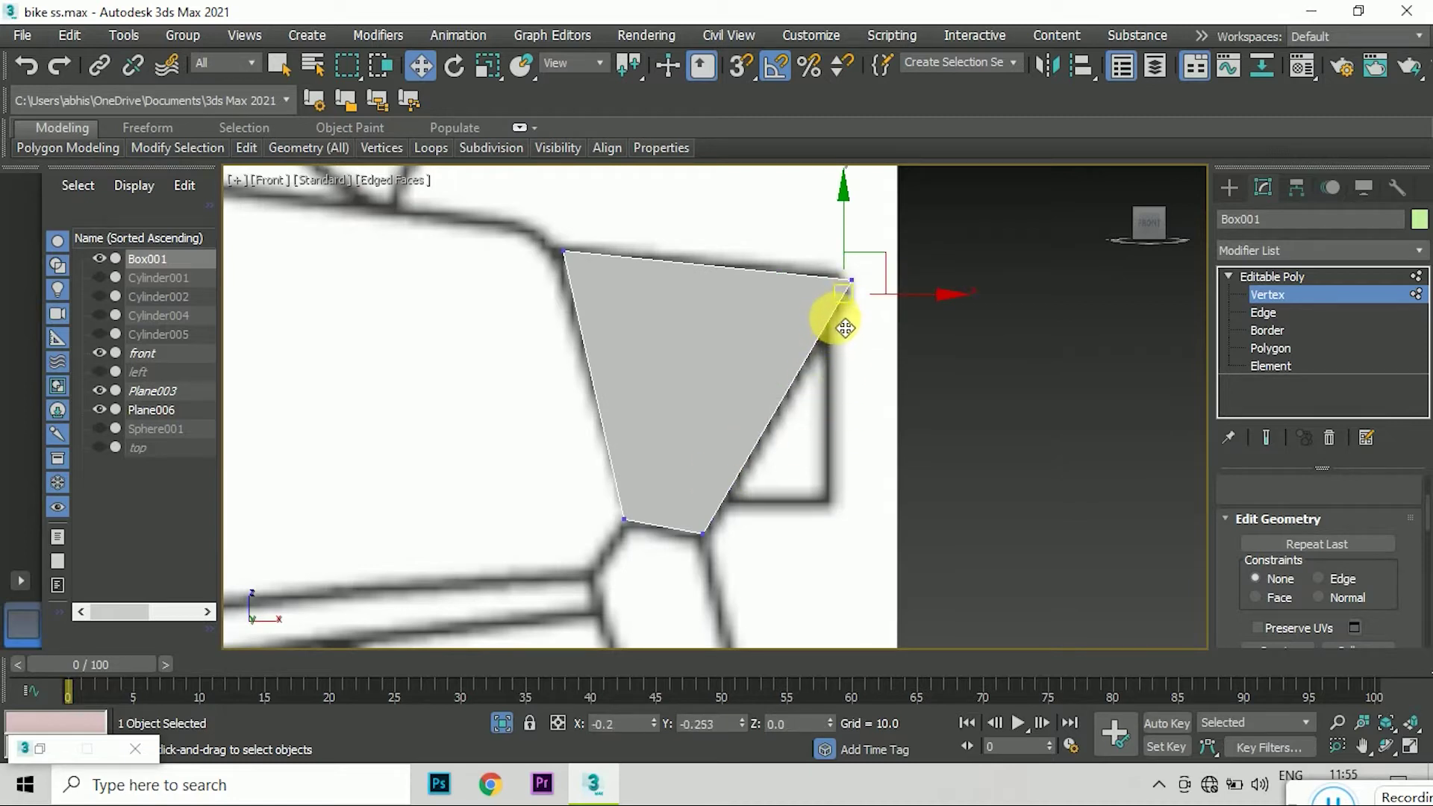
drag(738, 529, 730, 531)
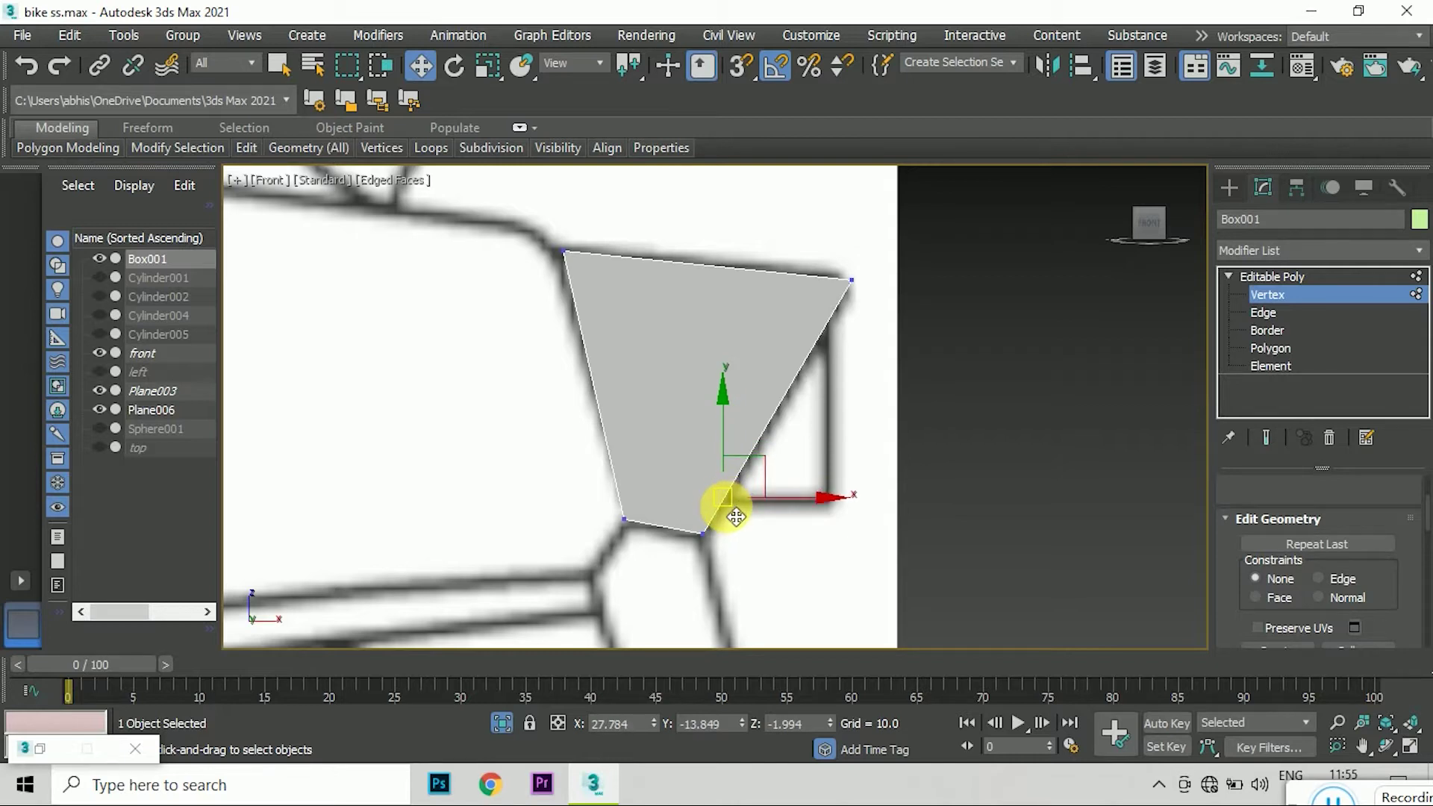
click(1185, 227)
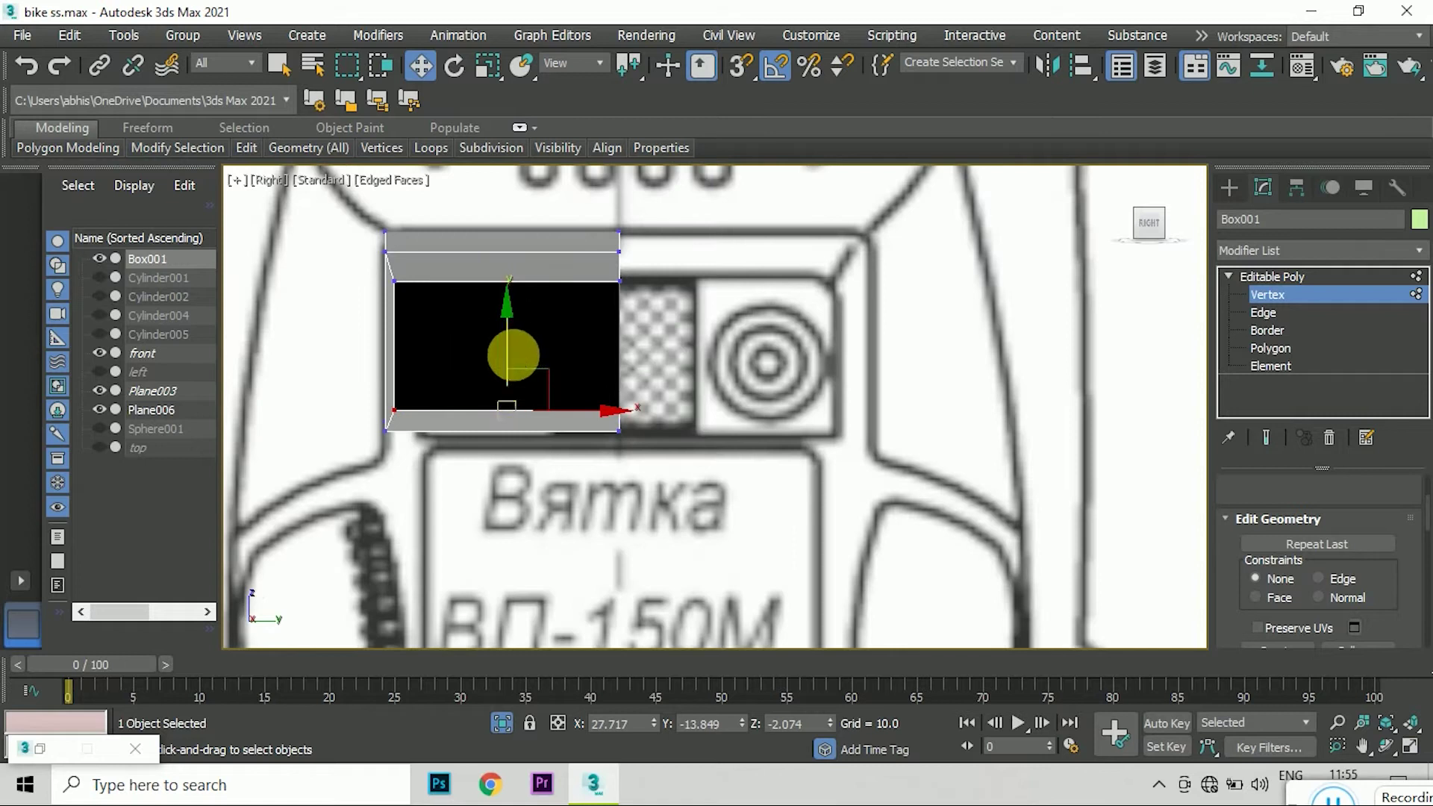
click(400, 284)
ctrl+click(400, 408)
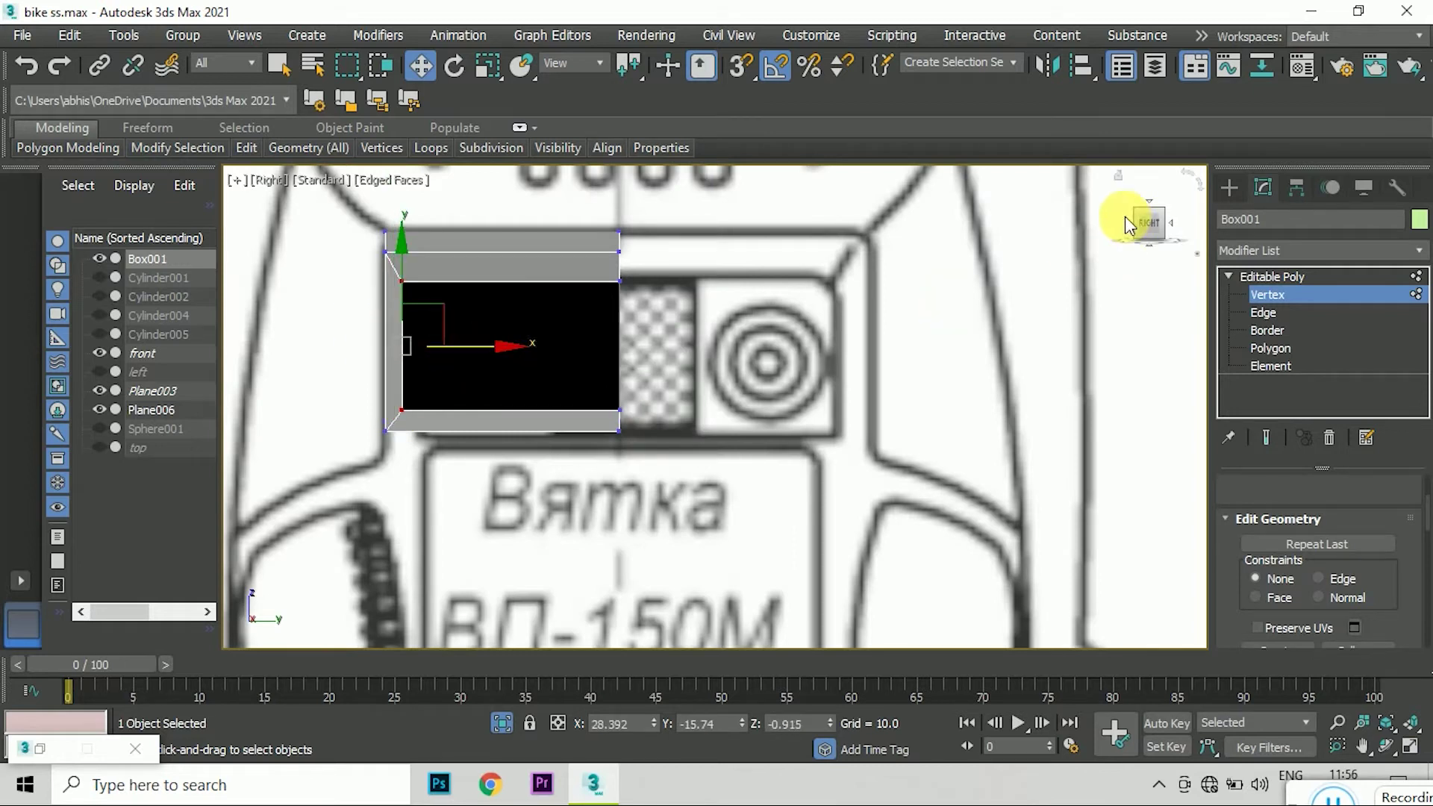
click(1126, 216)
- In Edge mode, nudge the selected edge left onto the blueprint line in front view
click(1264, 312)
drag(1152, 257, 1078, 272)
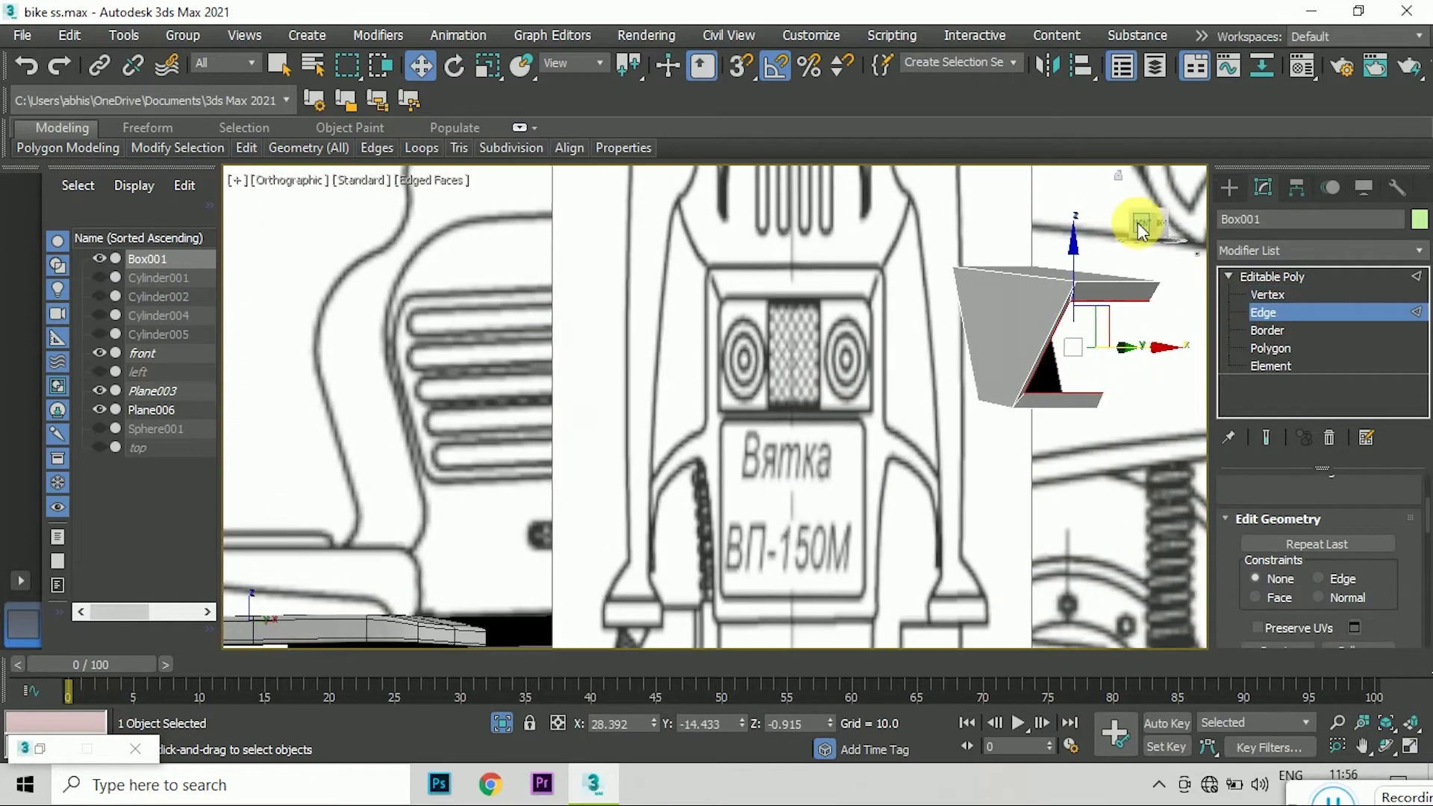
click(1140, 228)
scroll(1088, 336, up, 5)
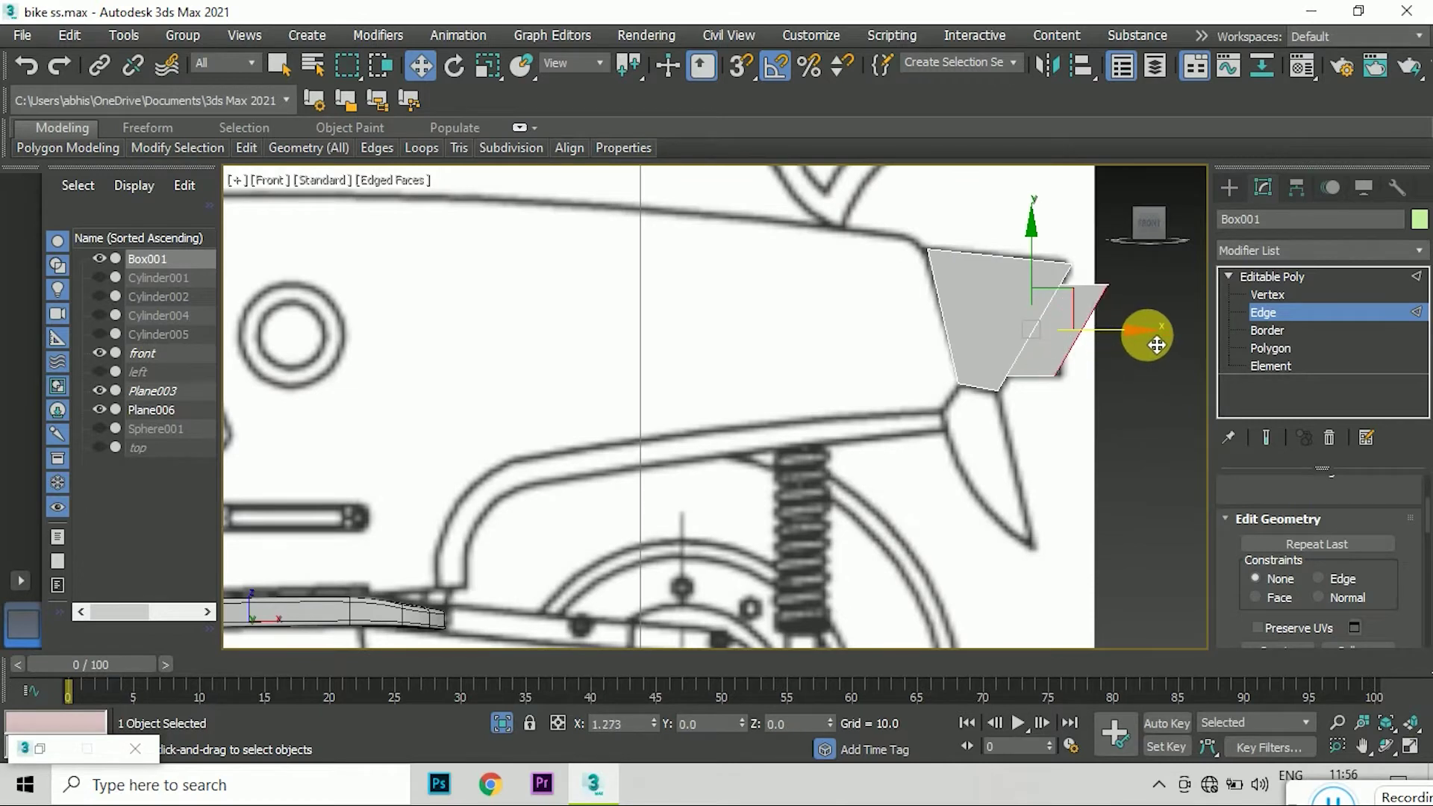
middle_drag(1178, 321, 819, 319)
key(r)
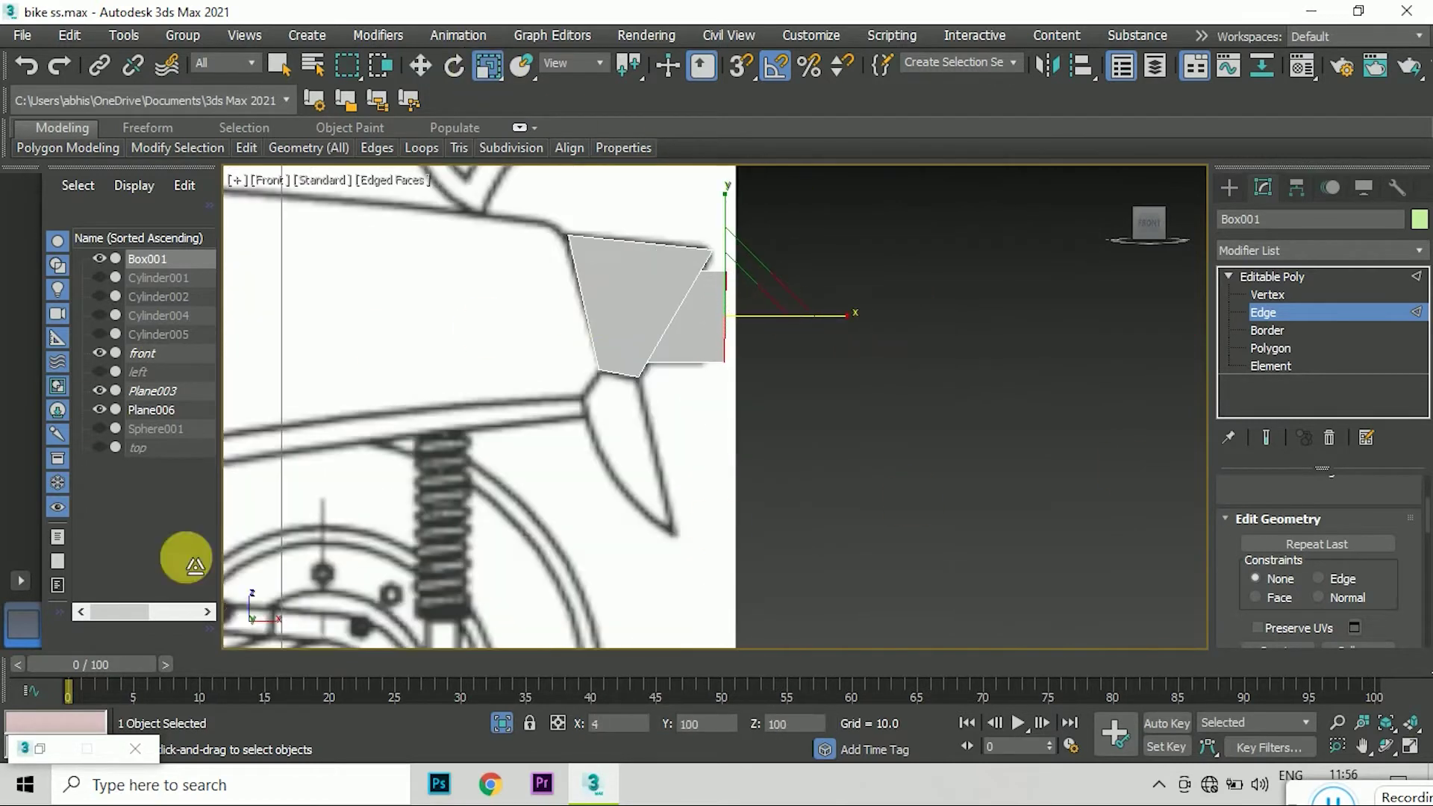
click(421, 66)
scroll(529, 229, up, 1)
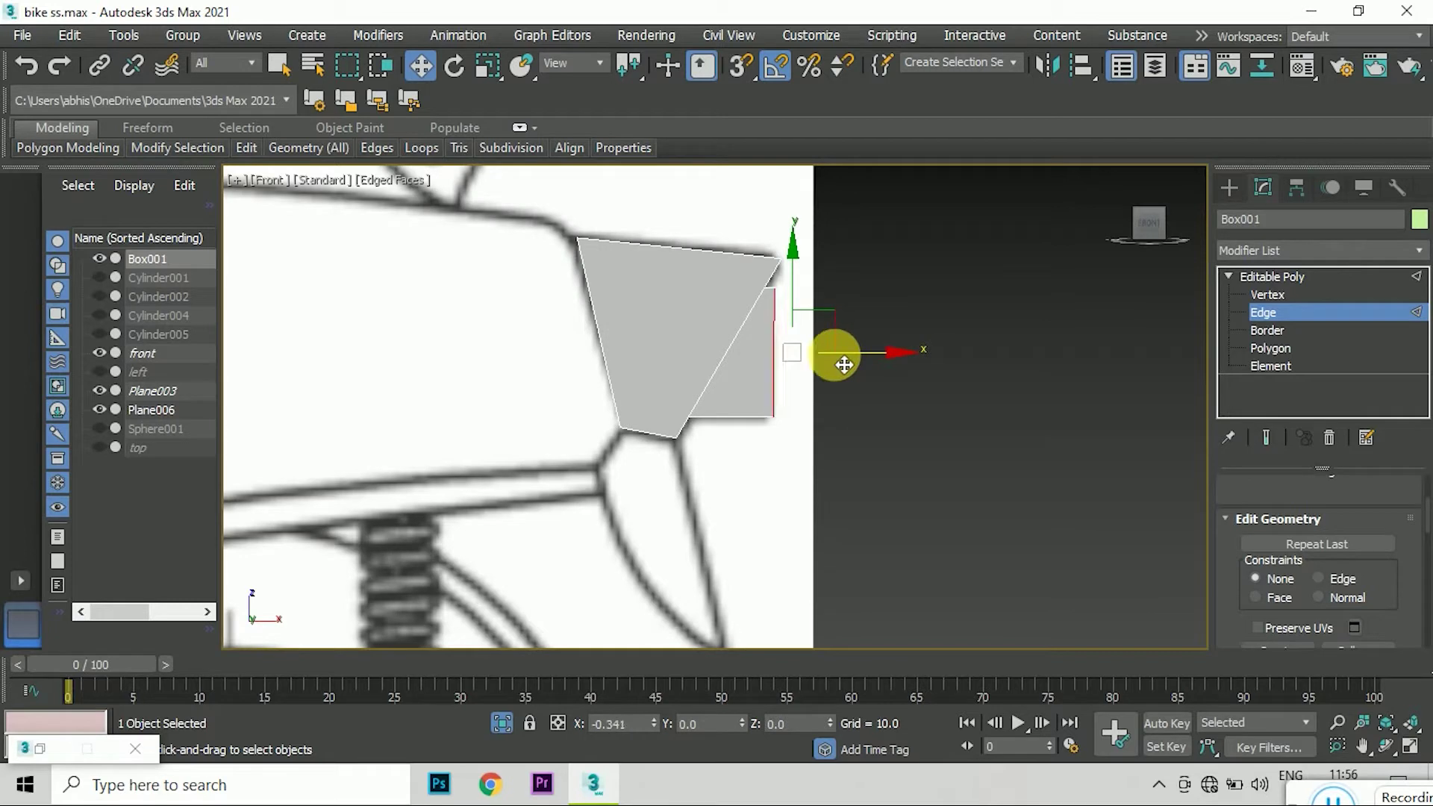
drag(843, 364, 840, 364)
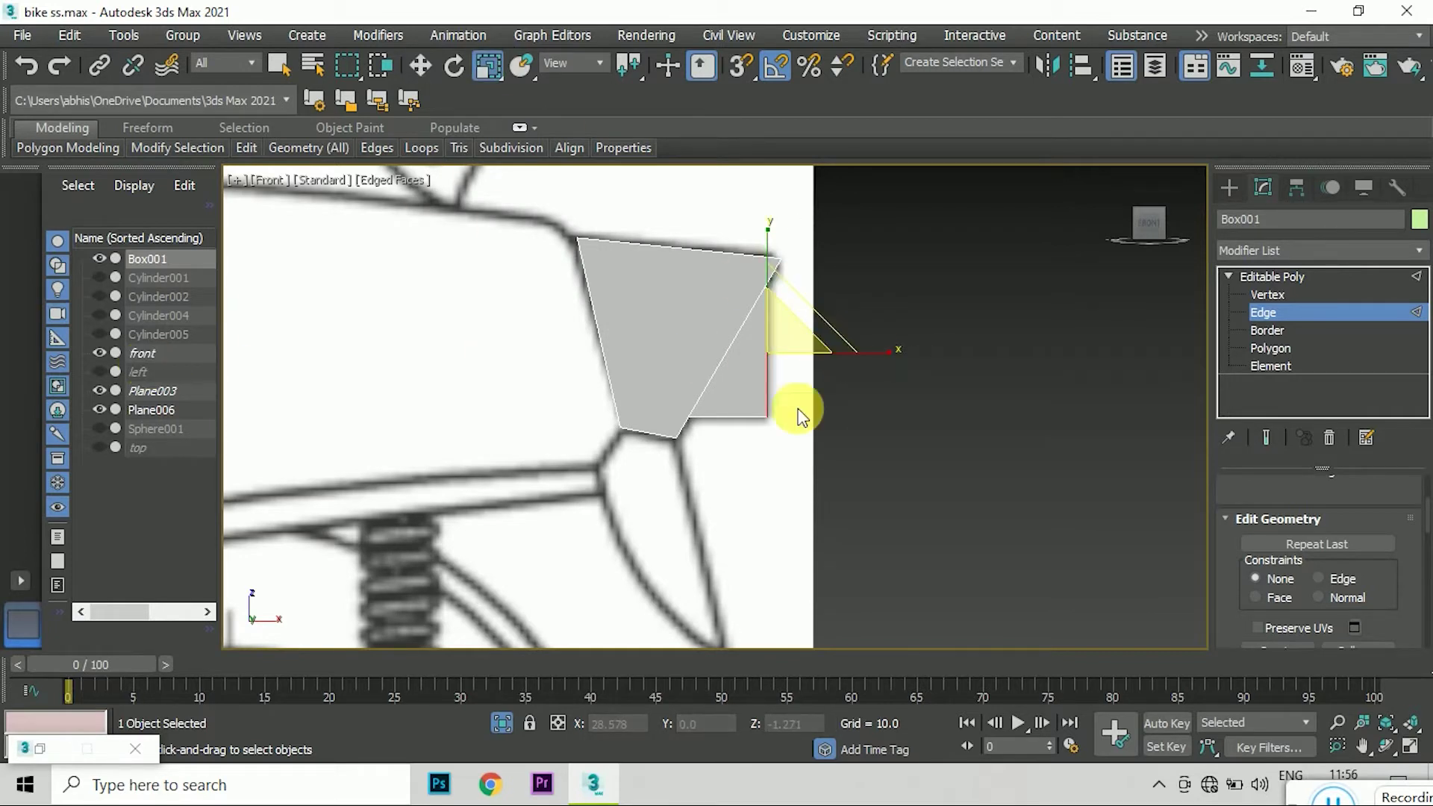
key(1)
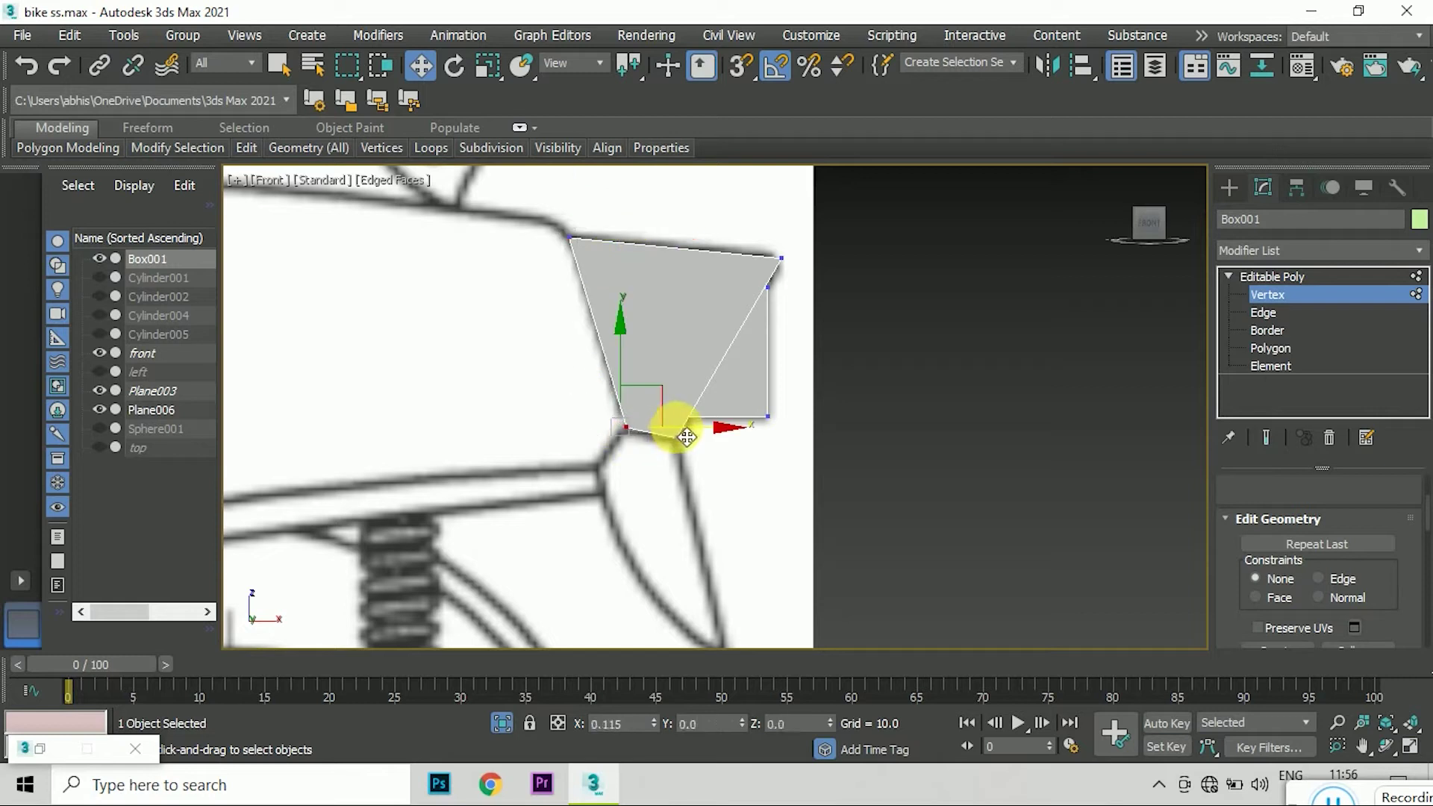
scroll(672, 418, up, 2)
scroll(822, 351, down, 2)
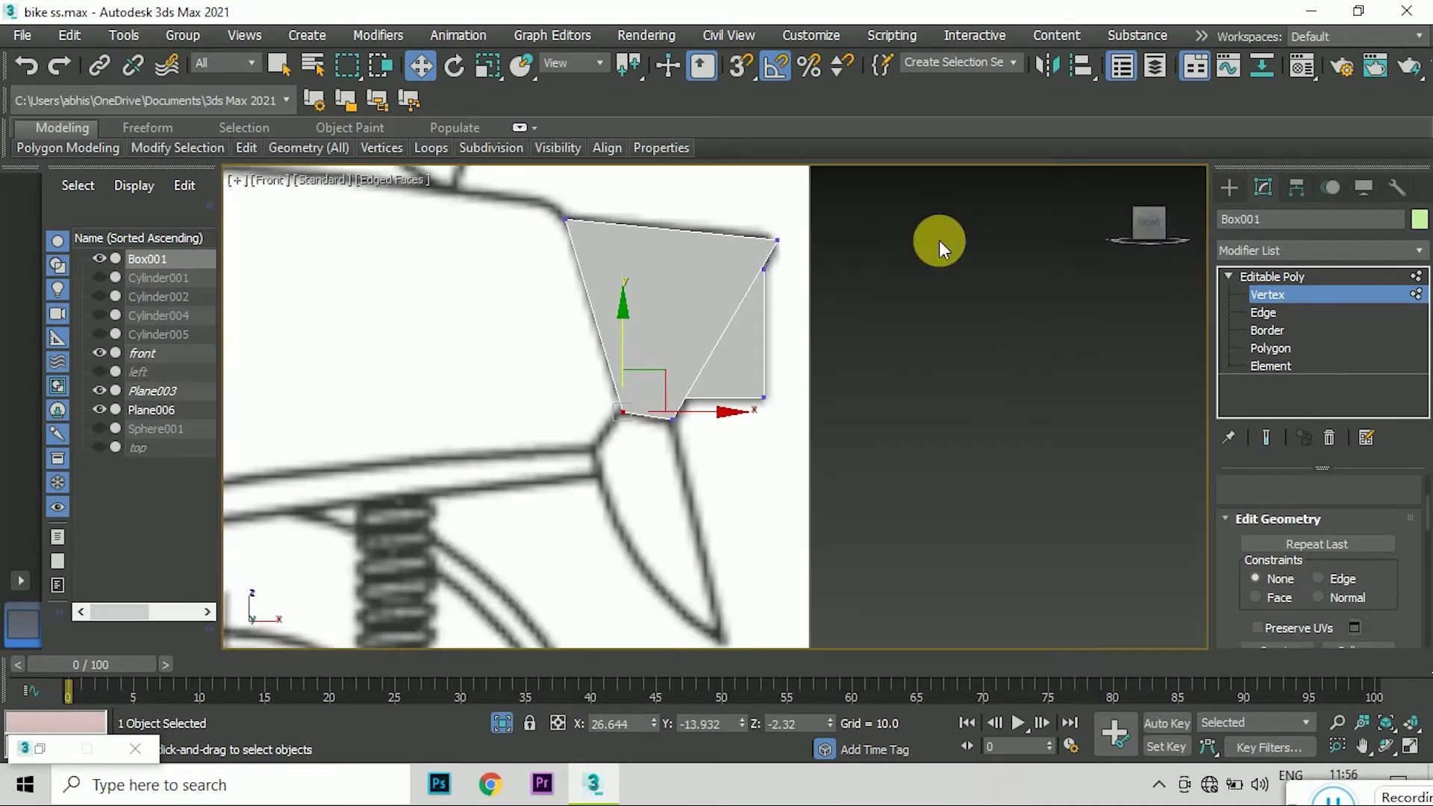
- With snapping on, drag the loose vertex onto the box corner
click(1149, 237)
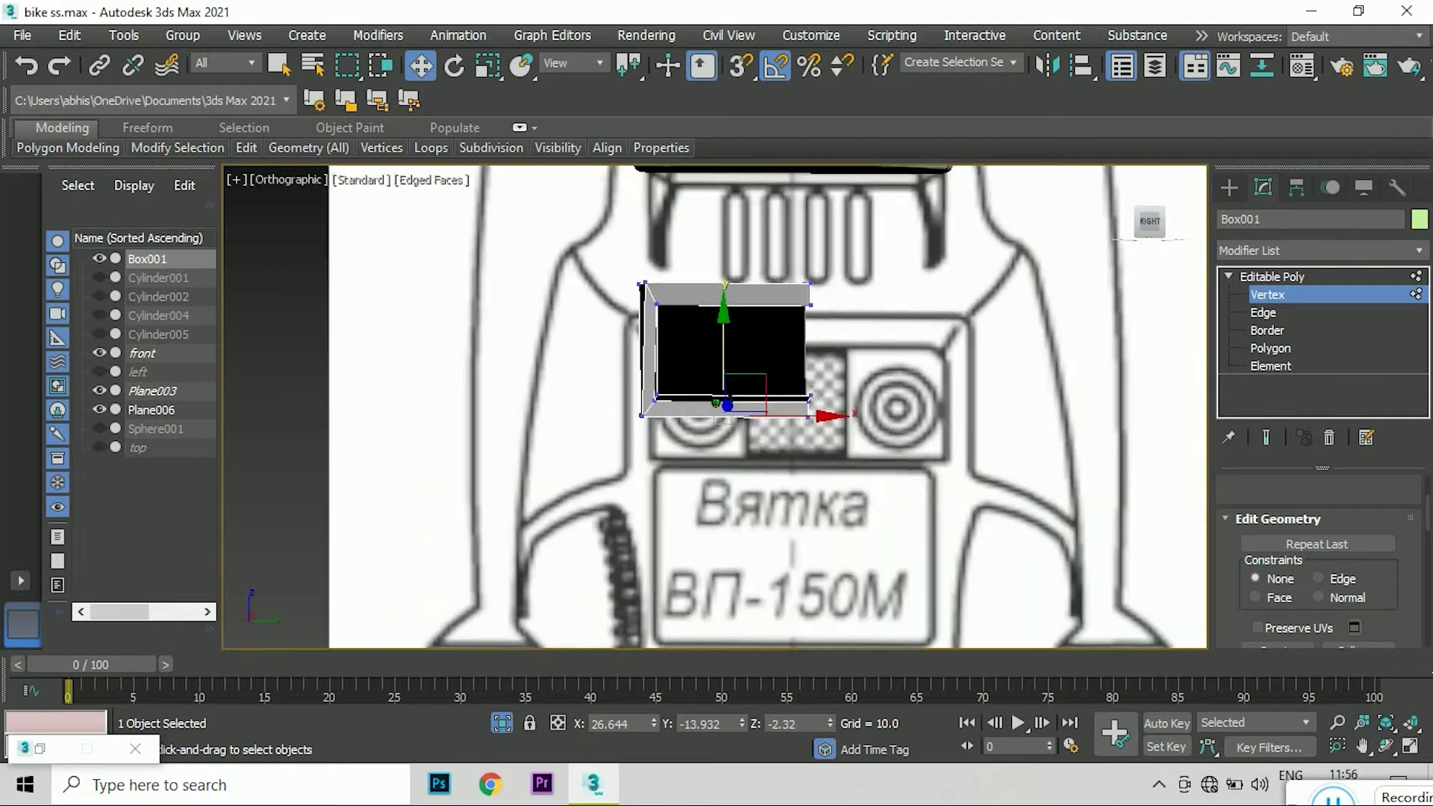
drag(1155, 233, 1127, 243)
click(1264, 312)
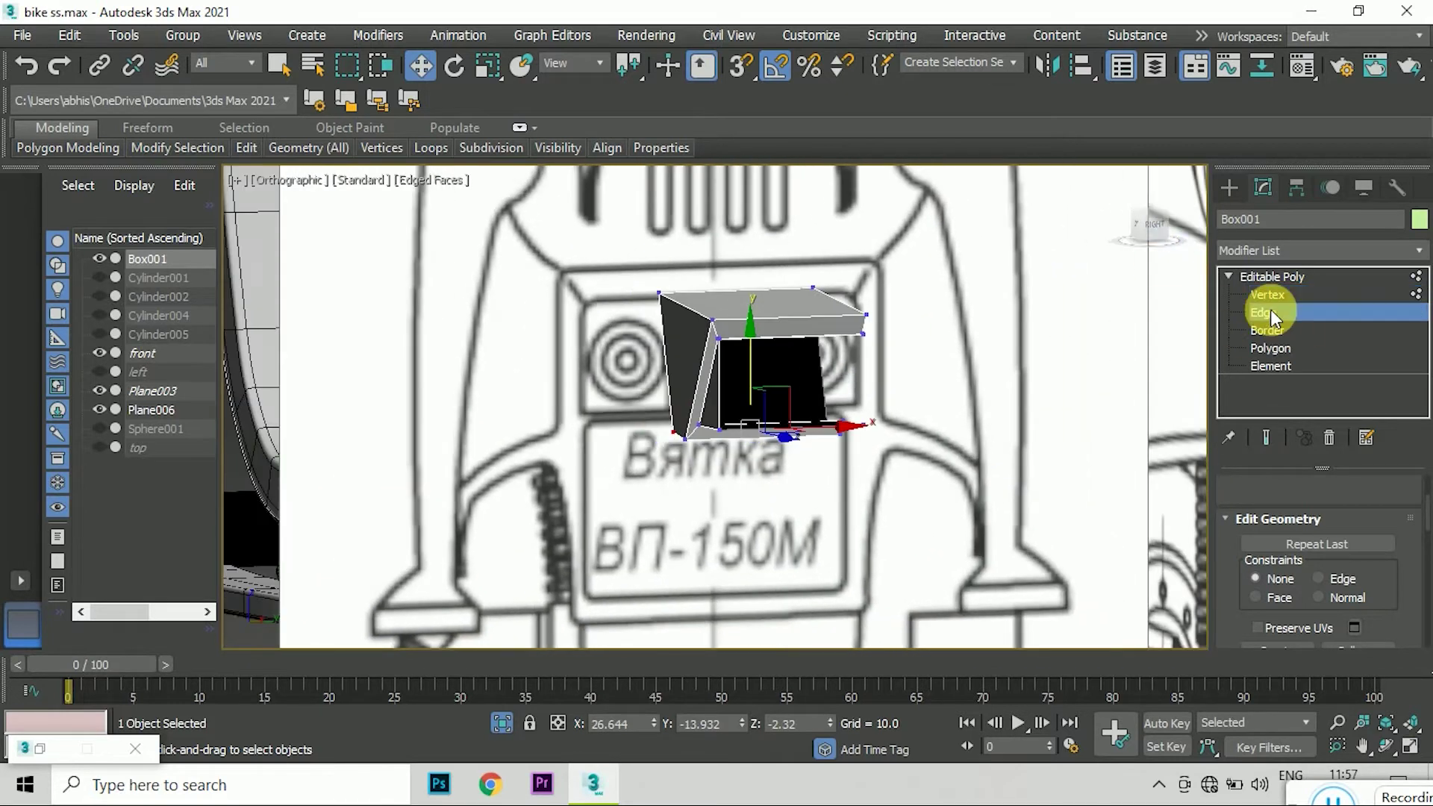
scroll(730, 382, up, 5)
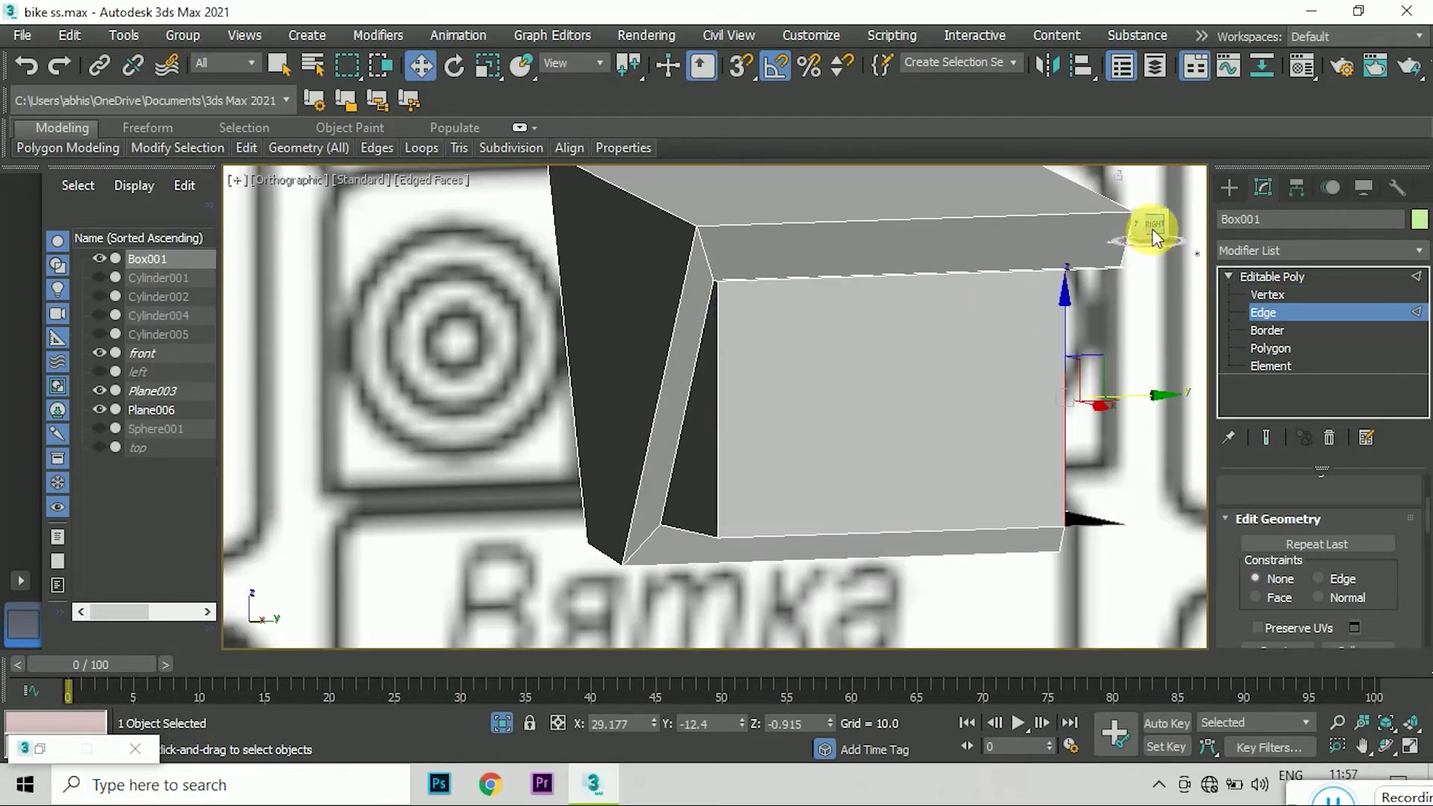
drag(1145, 224, 874, 264)
click(737, 69)
scroll(760, 352, up, 5)
scroll(754, 343, up, 2)
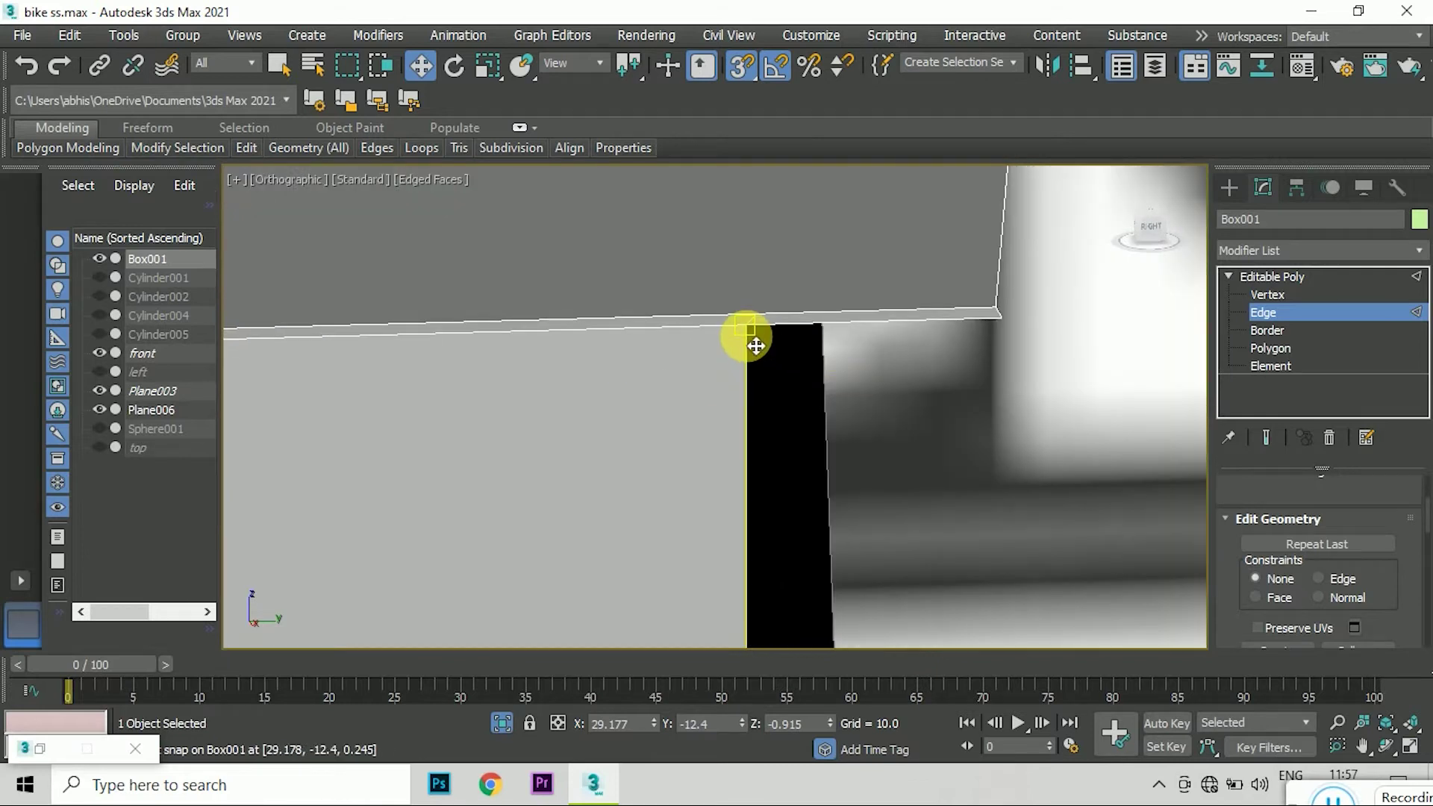
scroll(971, 314, down, 1)
key(1)
alt+middle_drag(1081, 318, 863, 164)
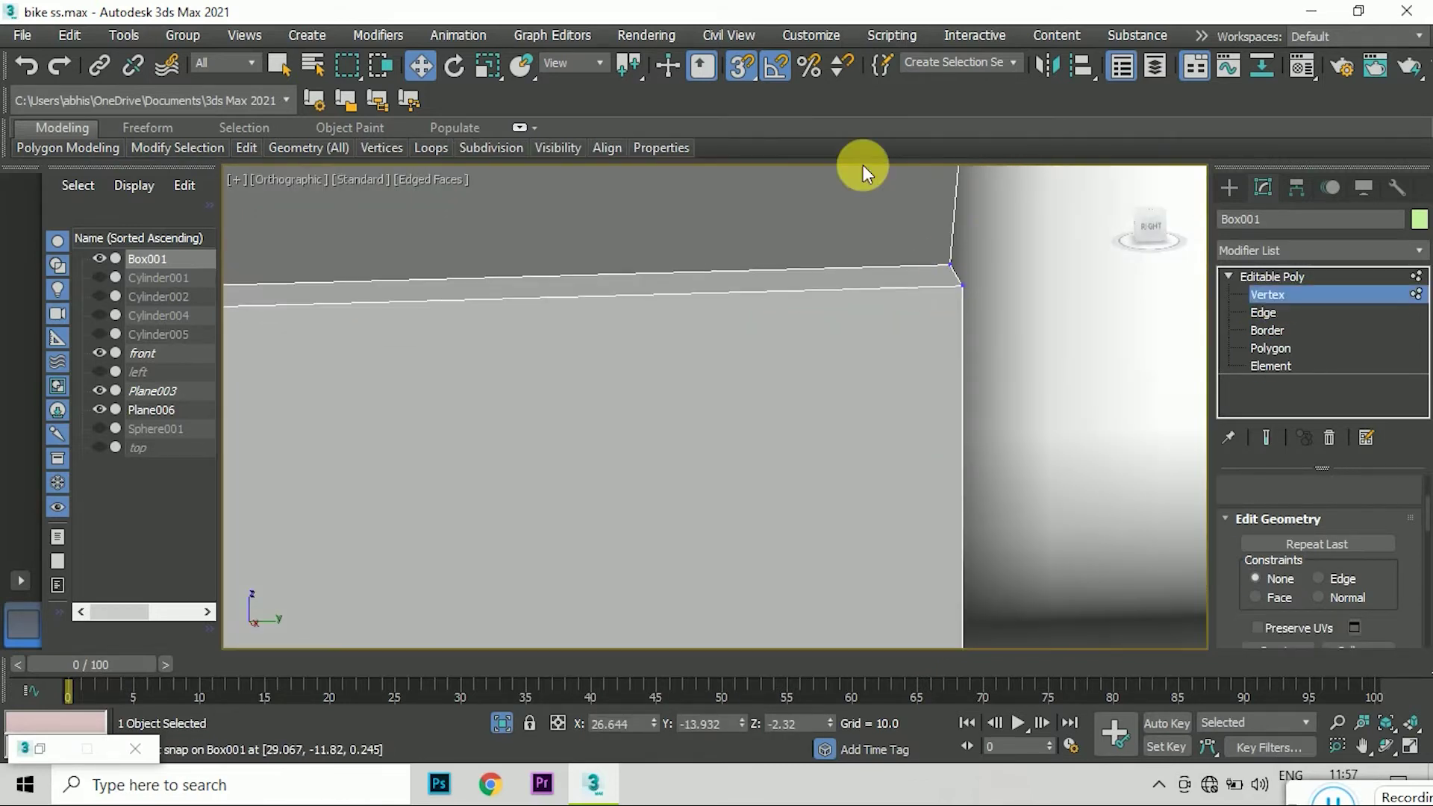
drag(949, 336, 953, 298)
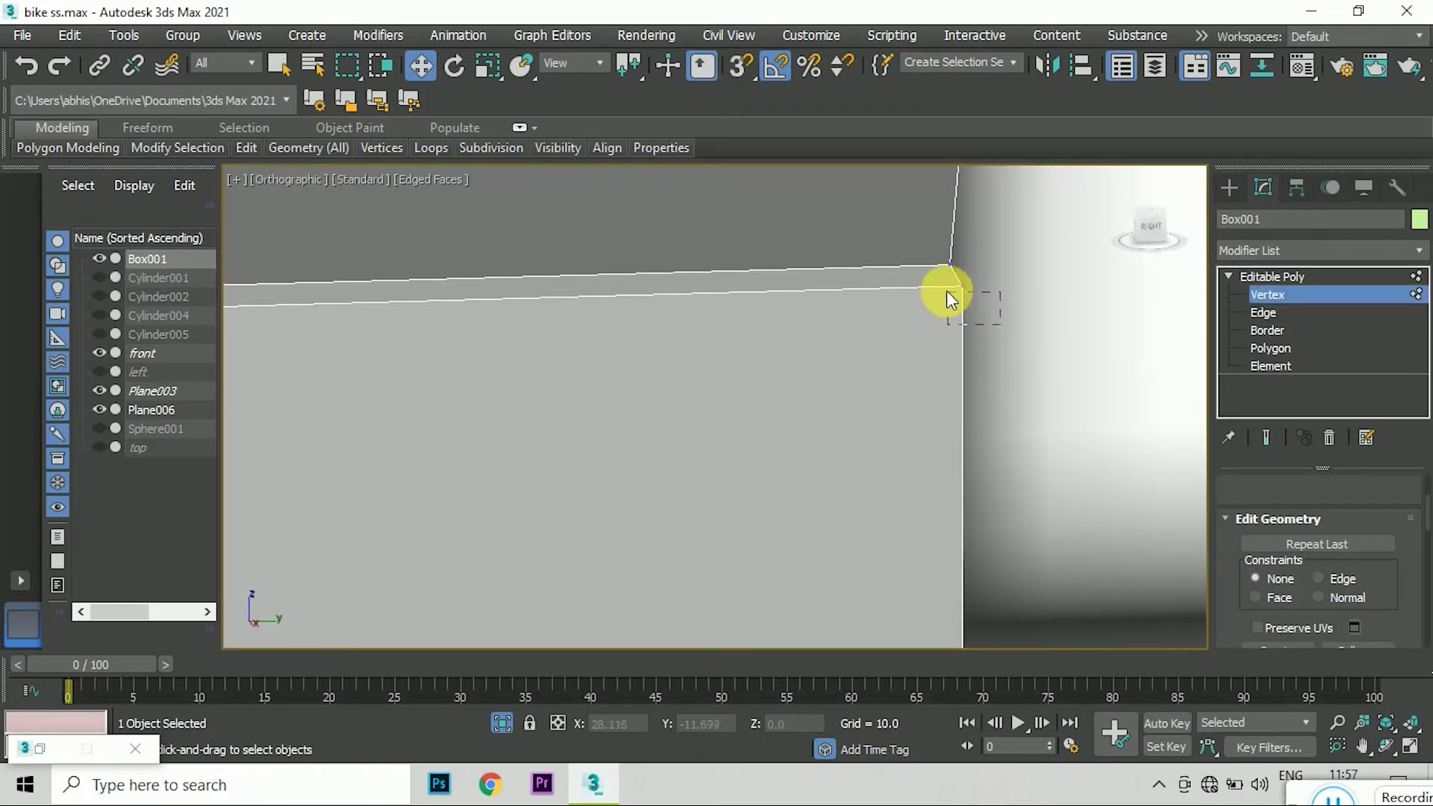
- Check the snapped corner from the front and angled ViewCube views
scroll(1368, 575, up, 3)
scroll(1368, 575, up, 2)
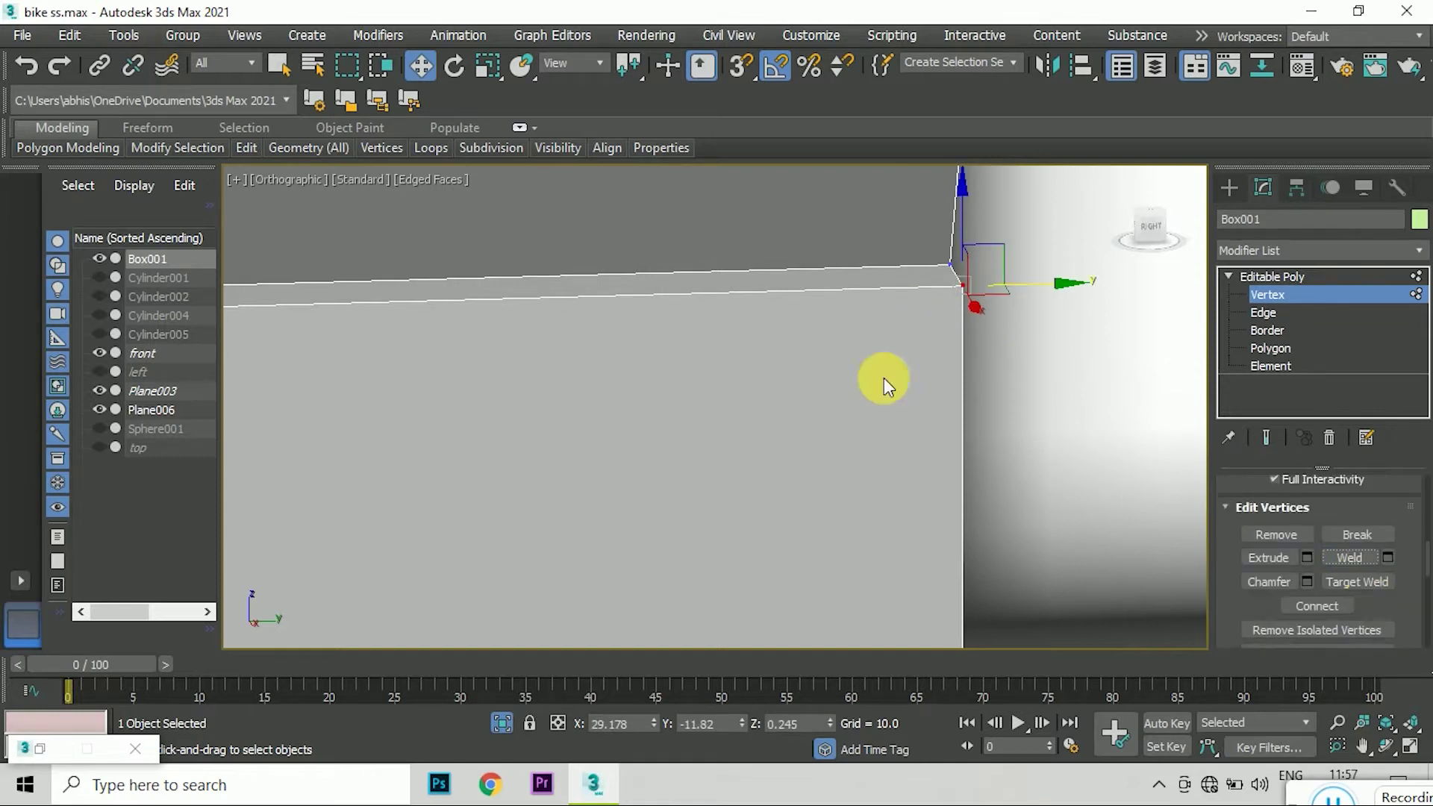
scroll(884, 378, down, 5)
scroll(817, 455, up, 2)
scroll(928, 422, down, 5)
scroll(929, 263, up, 7)
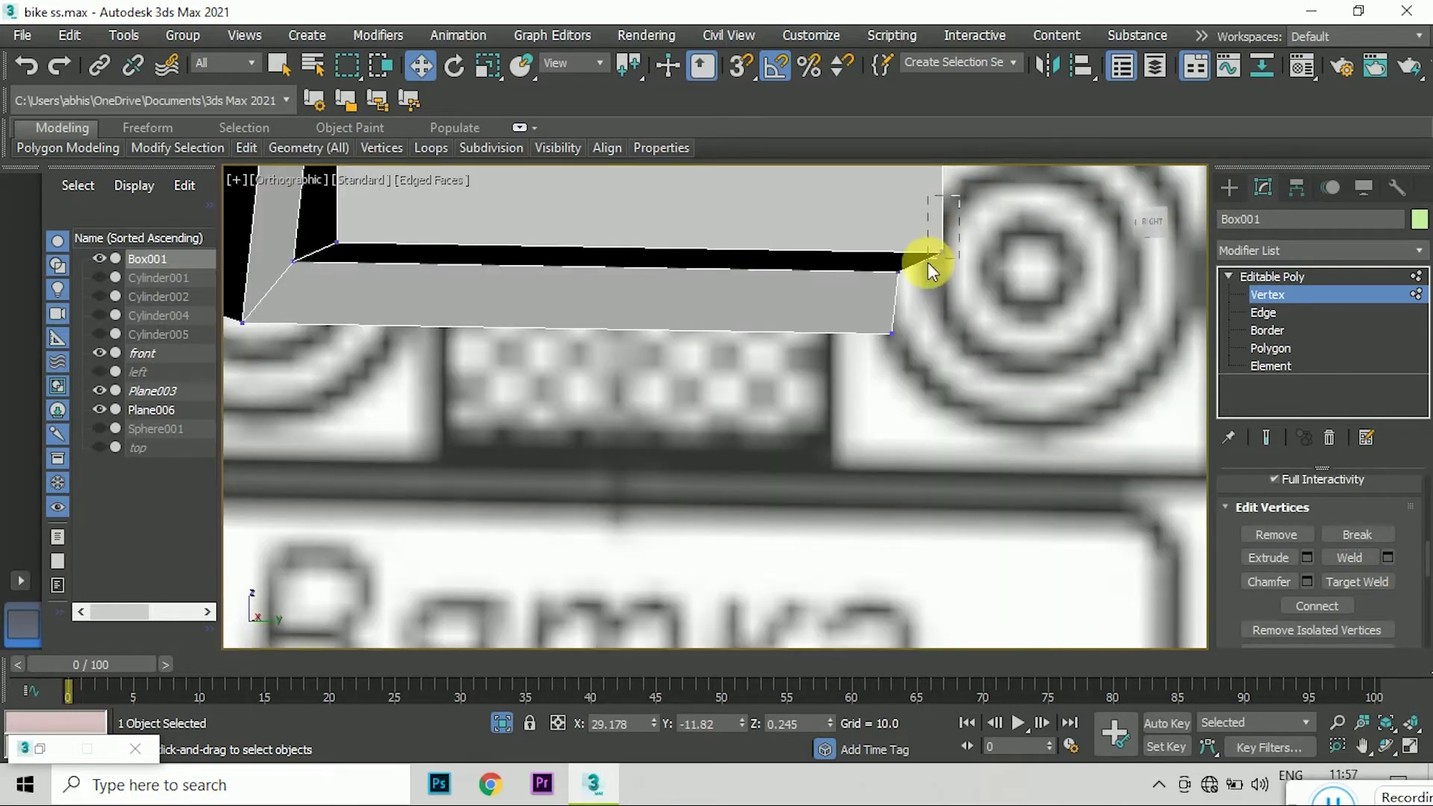
scroll(760, 483, down, 5)
click(1150, 221)
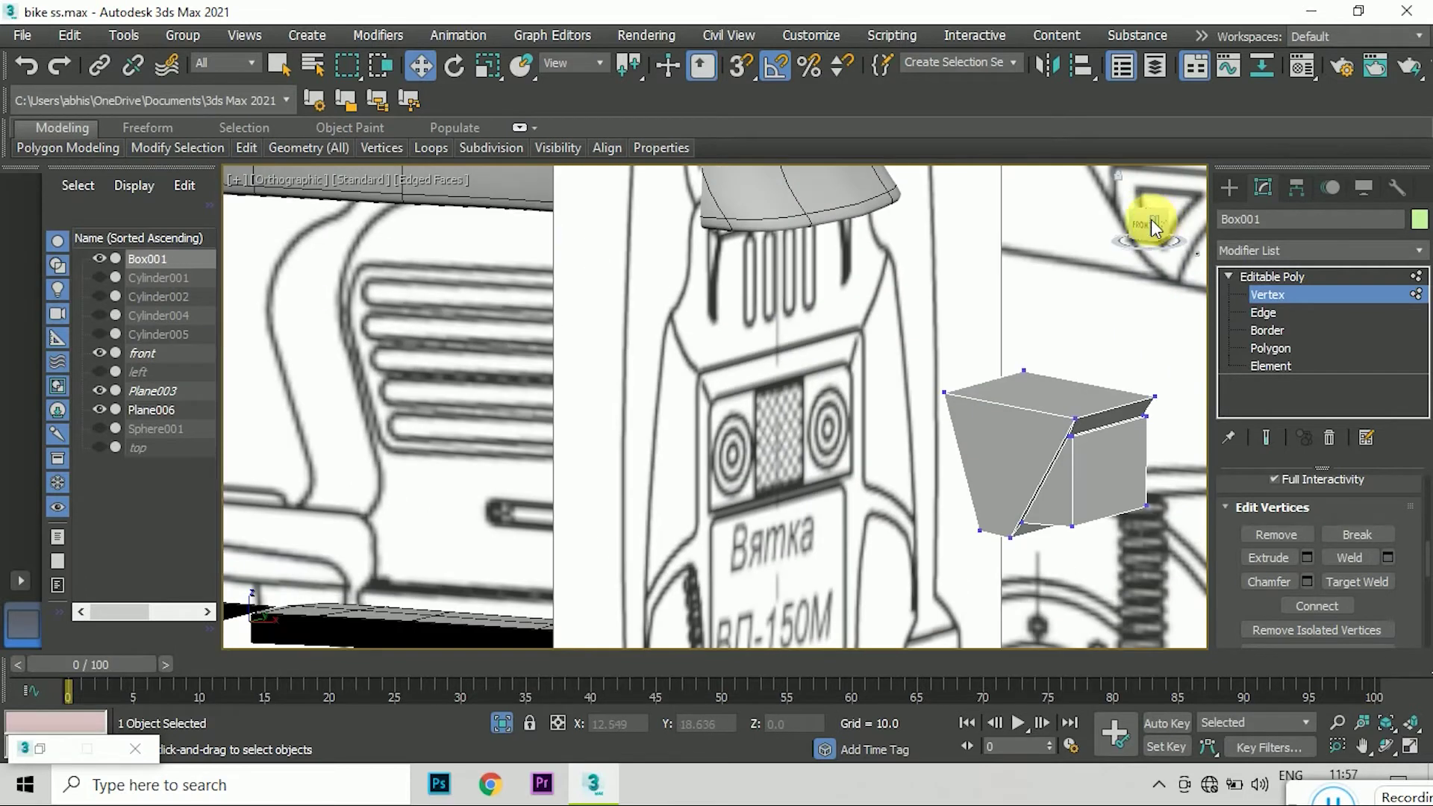
scroll(913, 353, up, 4)
scroll(1042, 395, down, 4)
click(1152, 217)
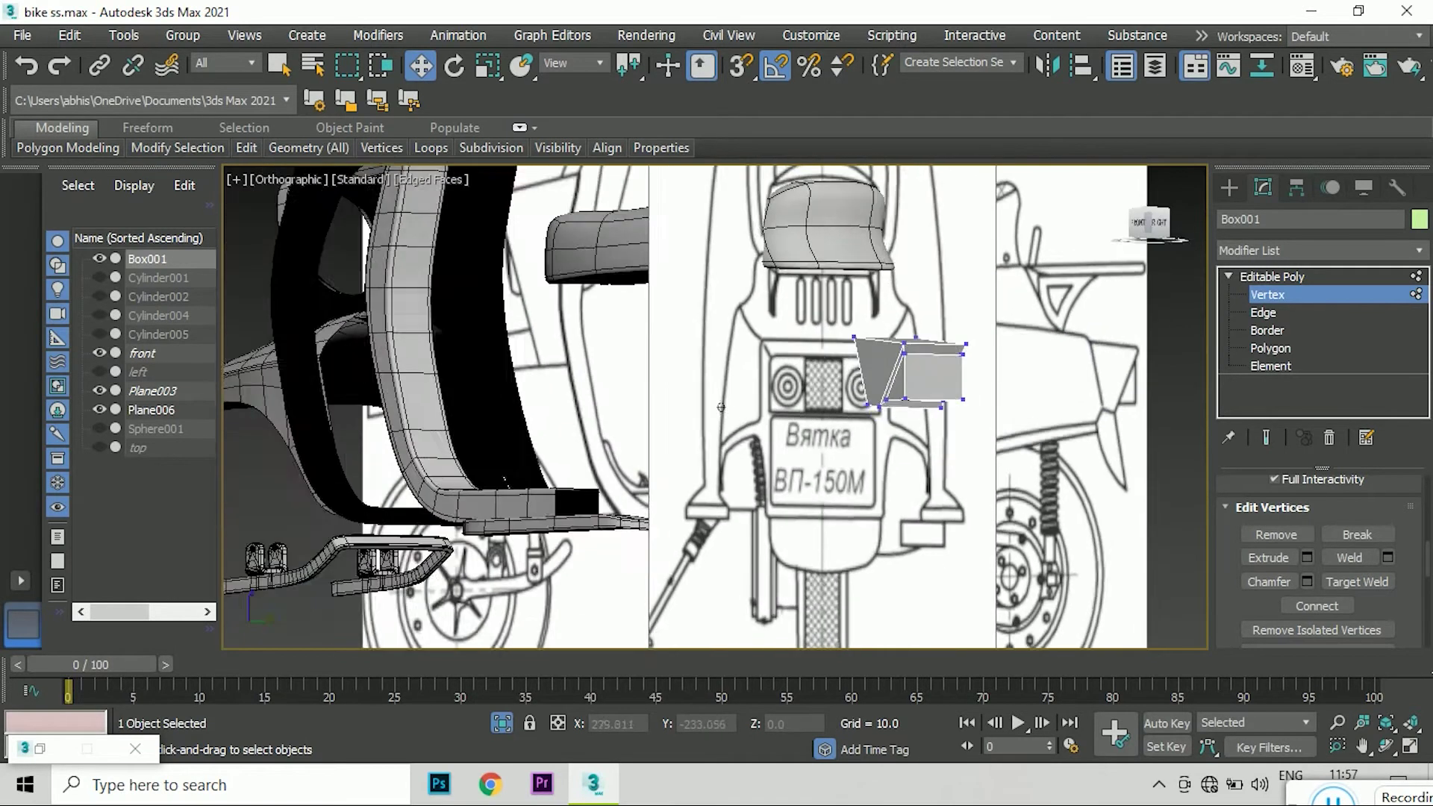
scroll(894, 346, up, 4)
- In Edge mode, select a slanted corner edge and its edge ring
key(2)
scroll(926, 321, up, 3)
click(886, 311)
scroll(888, 314, down, 1)
scroll(1270, 575, down, 3)
scroll(1270, 567, up, 4)
click(1272, 592)
- Connect the slanted edge ring with 2 segments and Pinch 98
right_click(784, 523)
click(608, 602)
click(726, 419)
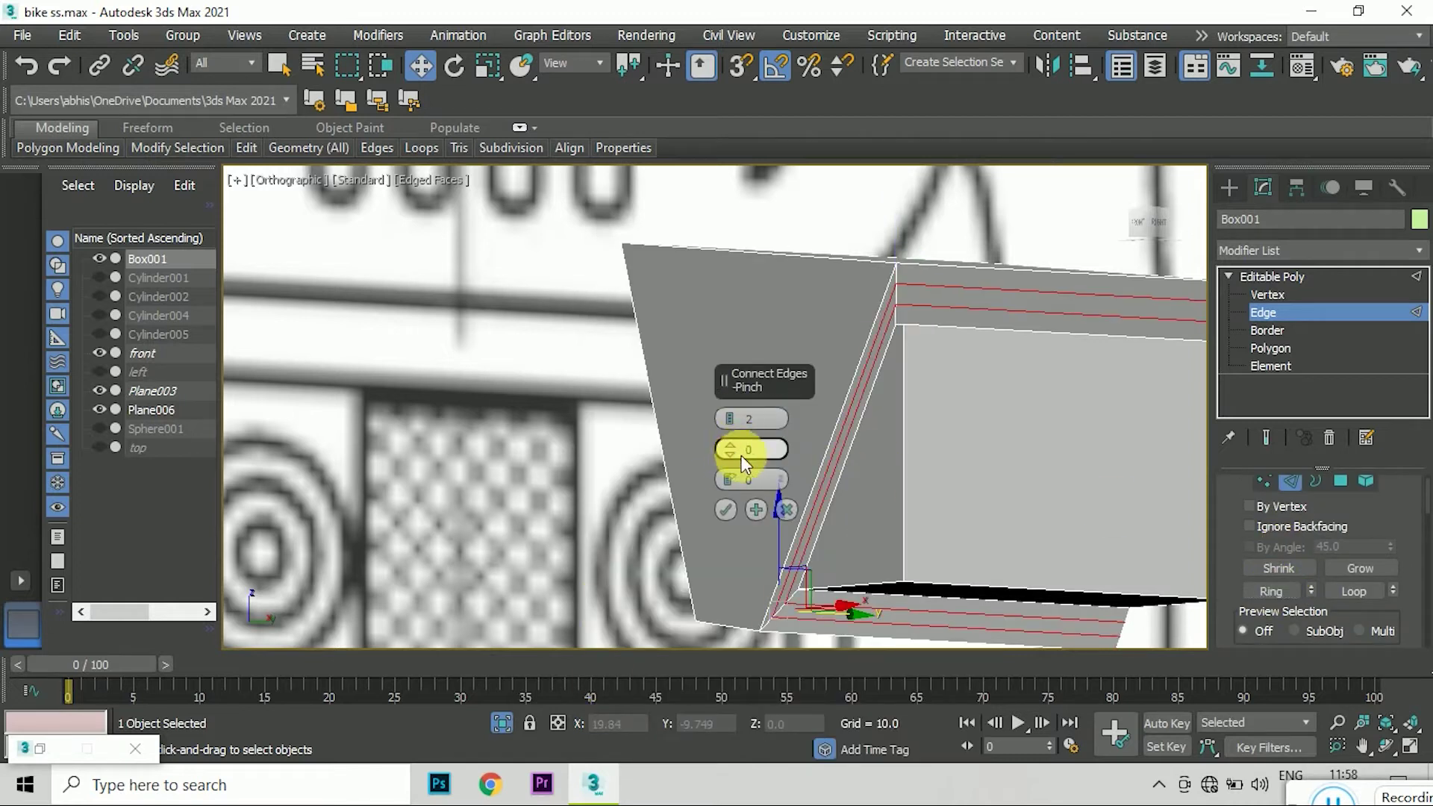
click(725, 510)
scroll(1149, 224, down, 5)
scroll(1121, 391, up, 8)
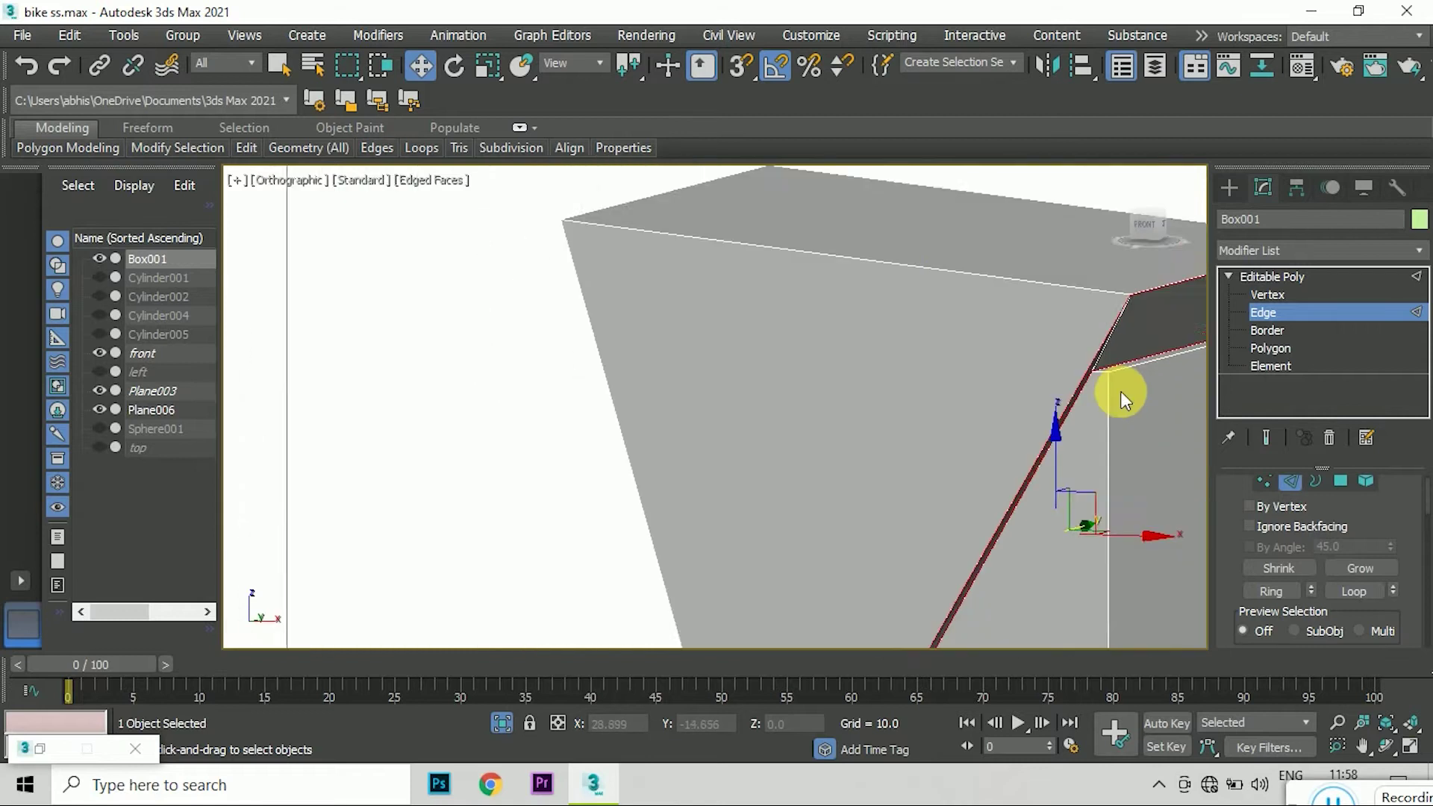
scroll(1121, 391, up, 3)
scroll(1078, 373, down, 2)
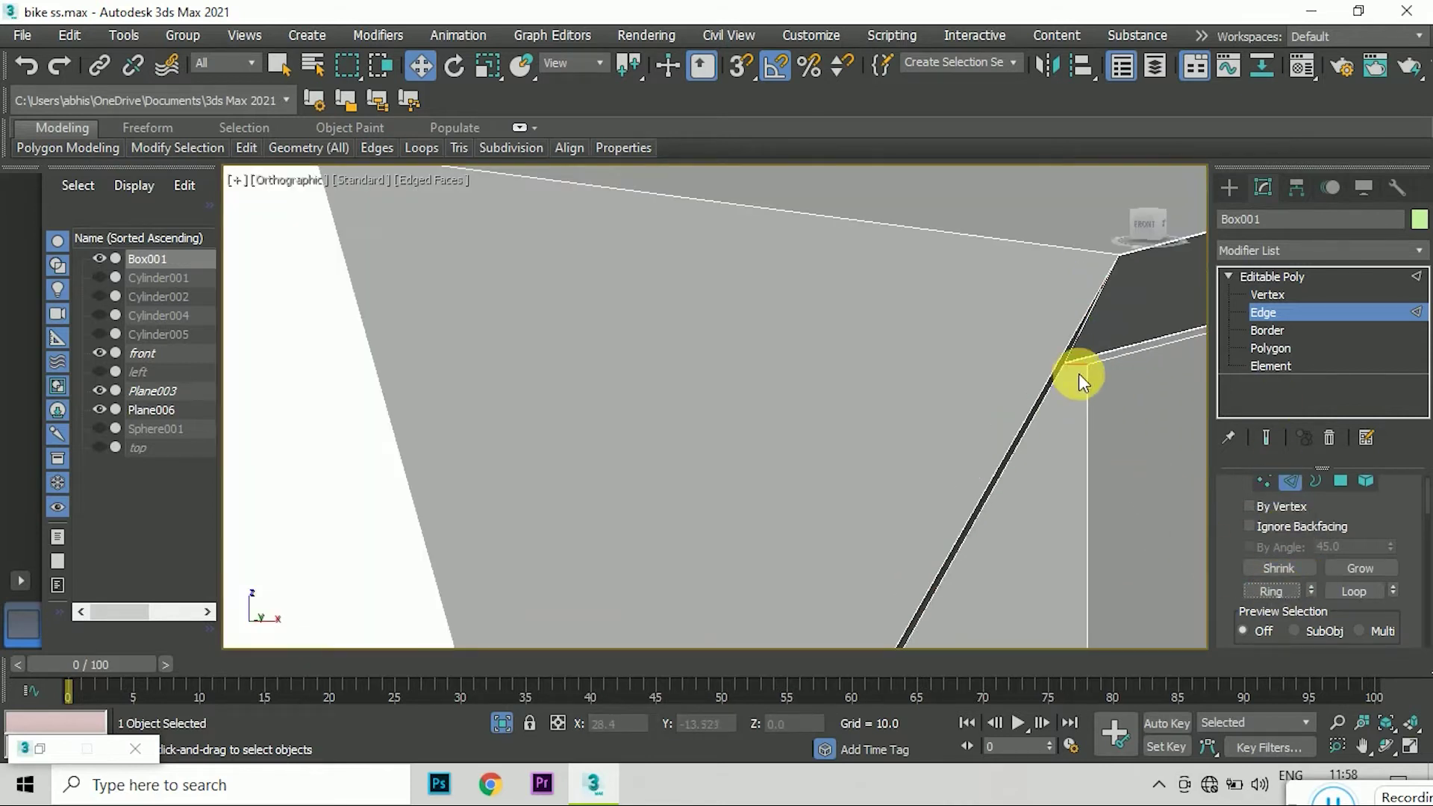
- Select a top edge of the block and extend it to its edge ring
right_click(1078, 373)
click(1021, 440)
scroll(1020, 440, down, 3)
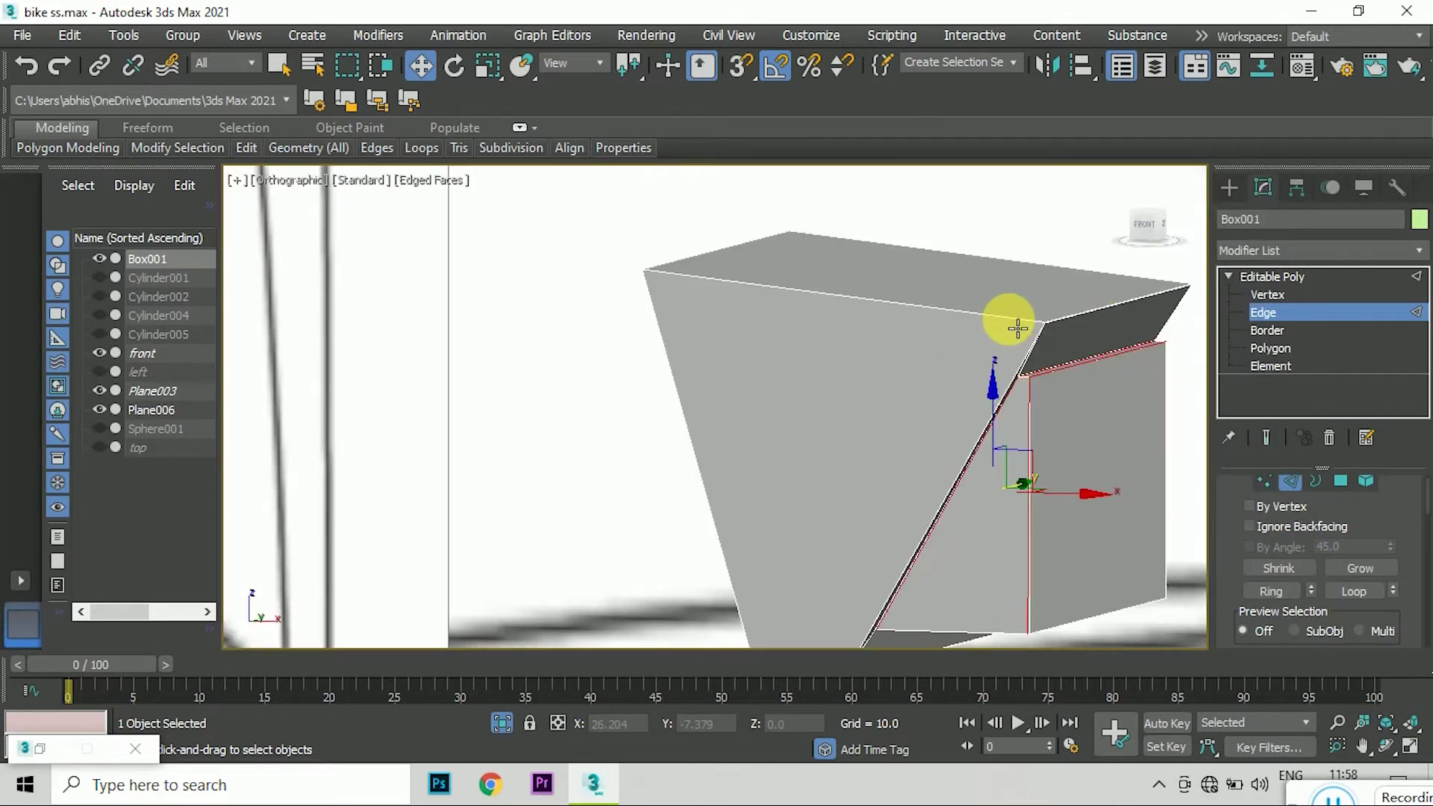
right_click(1004, 320)
click(1271, 591)
- Connect the top edge ring with a tight pair of supporting edges
right_click(918, 299)
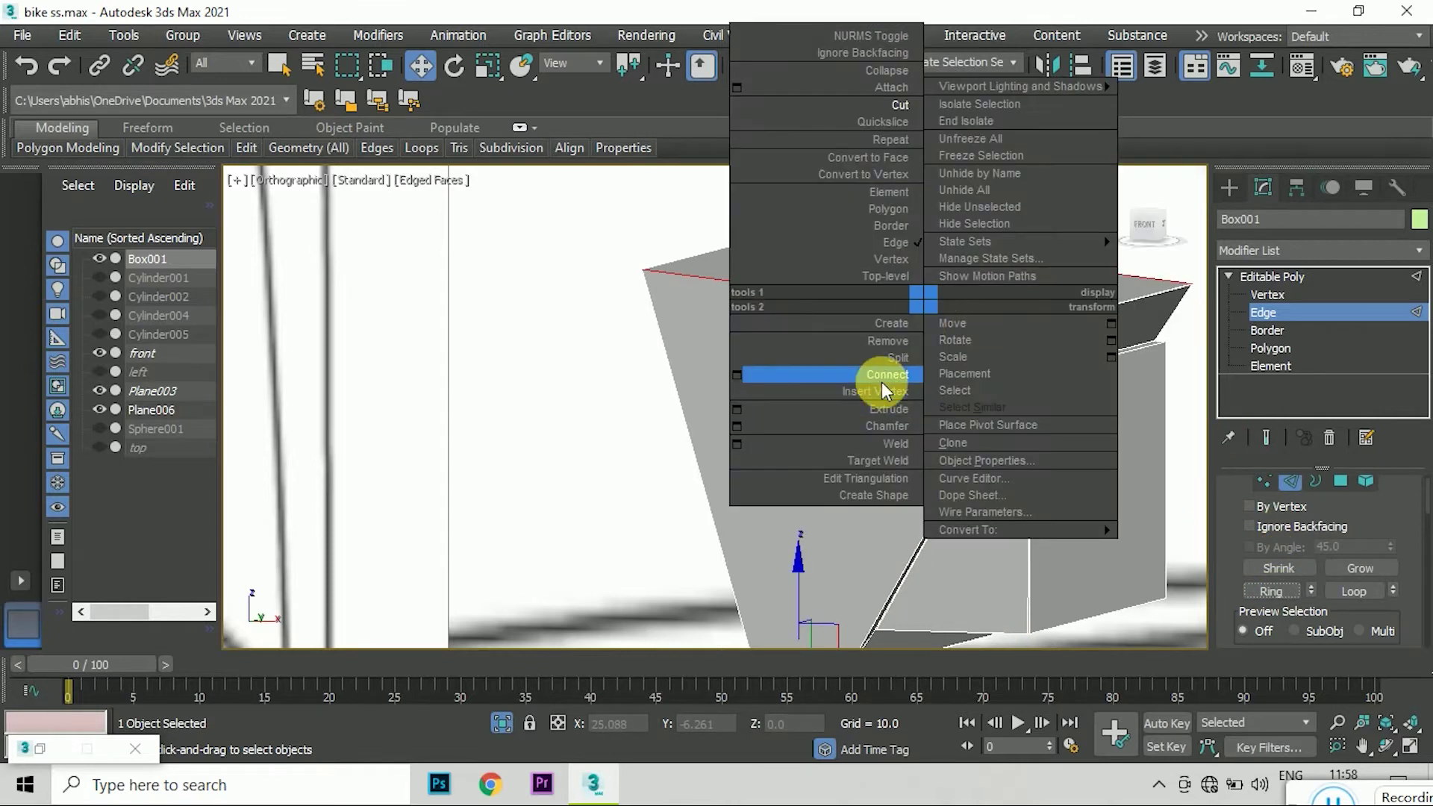
click(880, 381)
scroll(1010, 461, down, 3)
scroll(976, 391, up, 5)
scroll(866, 306, up, 2)
scroll(866, 306, down, 4)
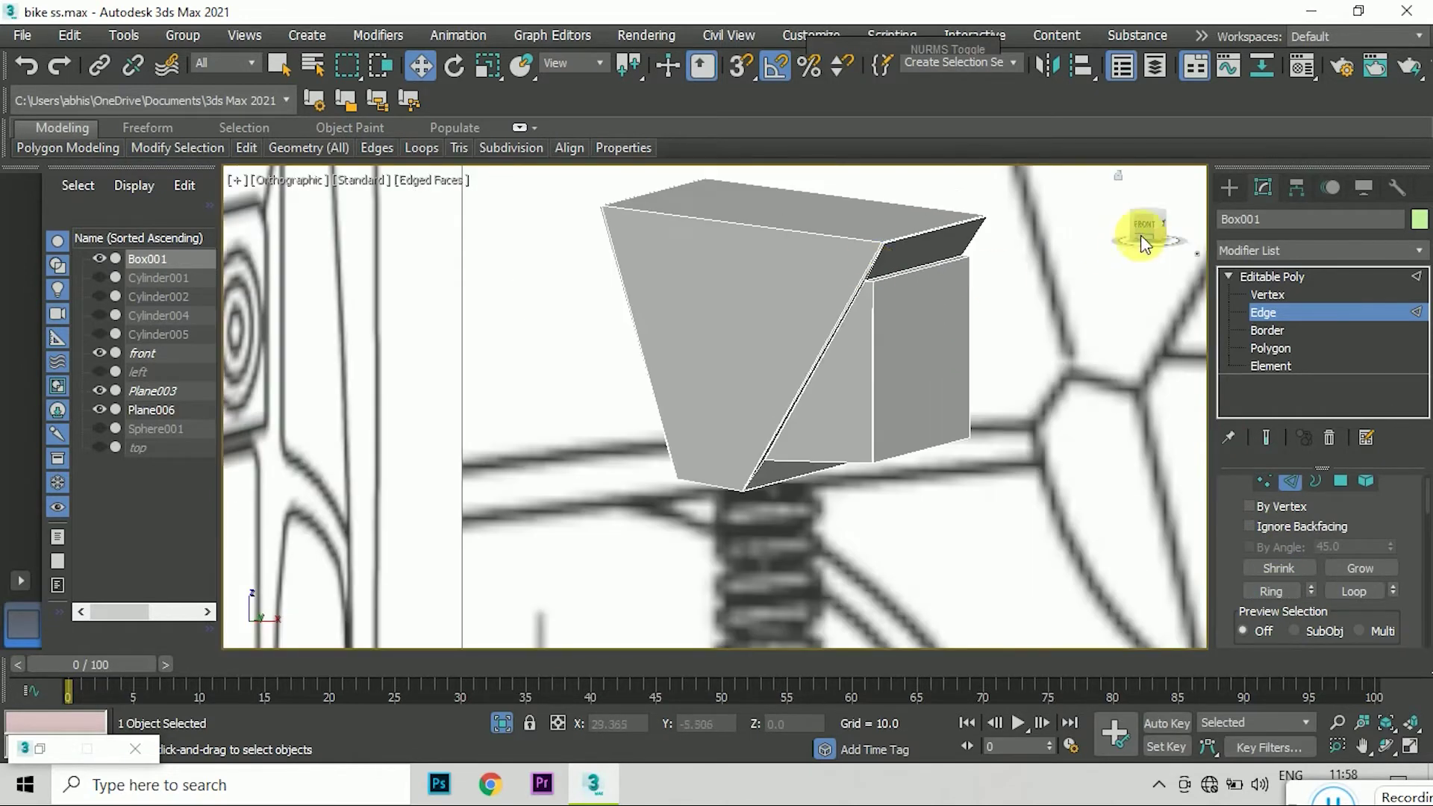
scroll(804, 291, up, 2)
scroll(496, 416, up, 2)
scroll(652, 373, up, 2)
scroll(652, 374, down, 2)
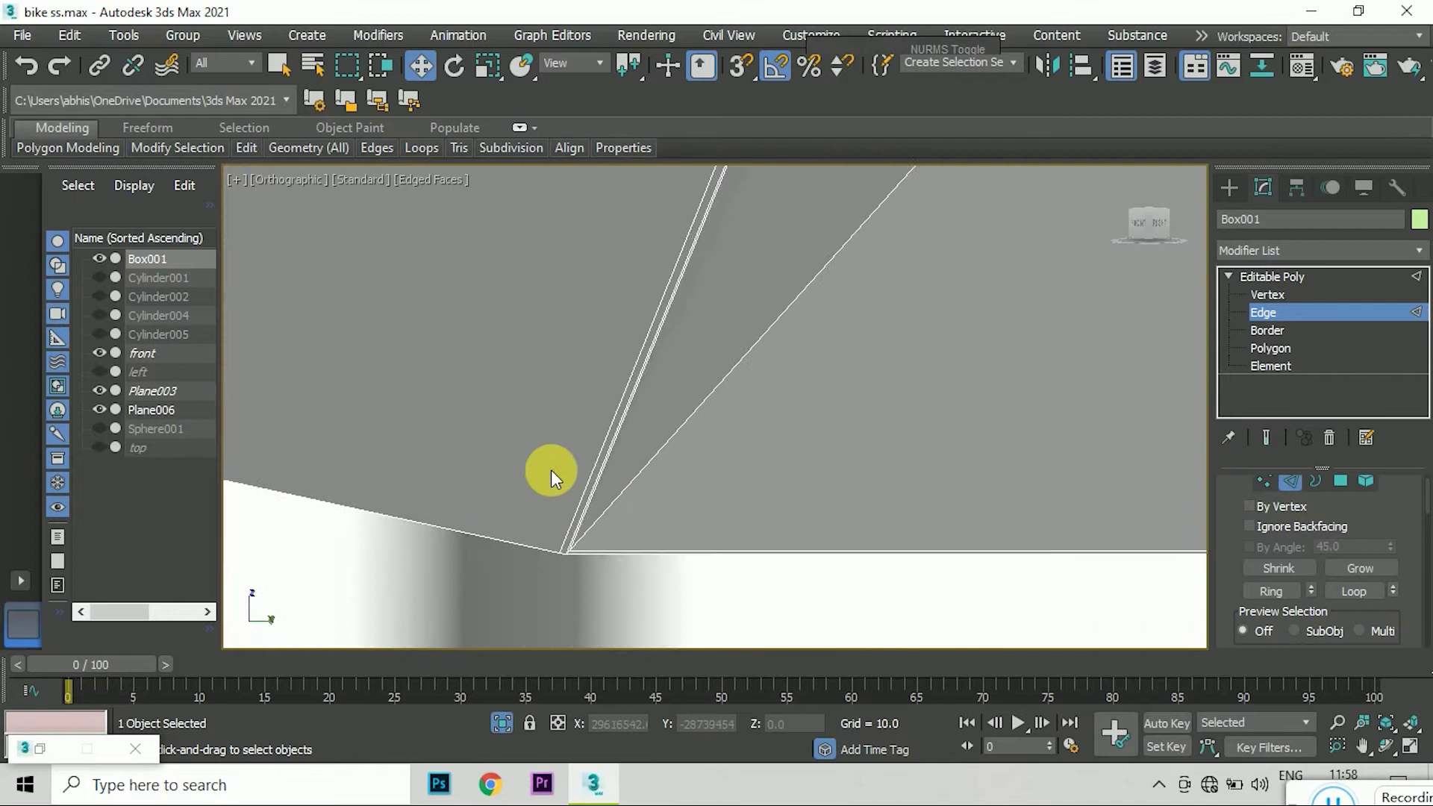
scroll(551, 468, down, 2)
scroll(639, 443, down, 2)
key(f)
scroll(969, 361, up, 2)
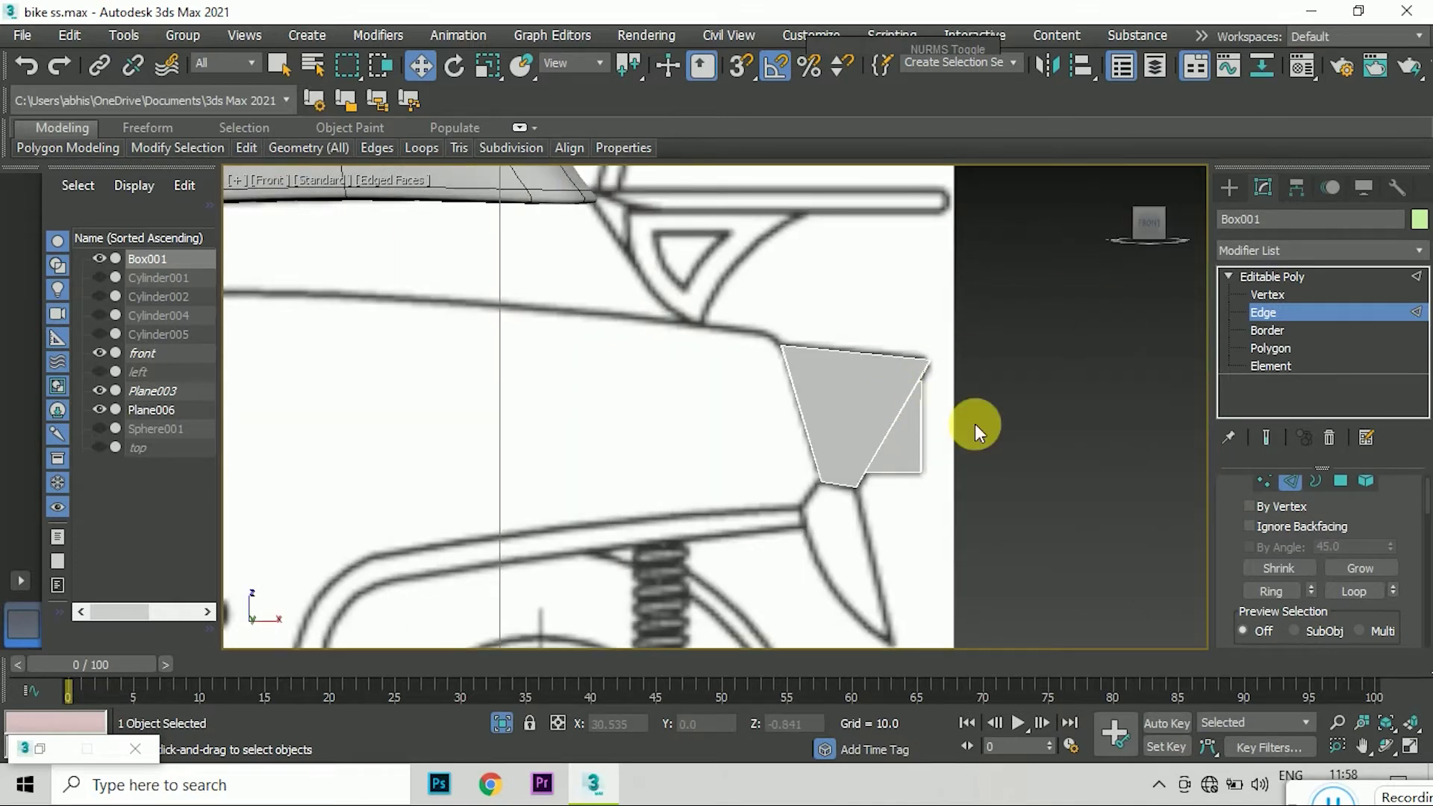
scroll(975, 424, down, 3)
- Attach Box001 to Plane006 at Edge level and turn off Show End Result
scroll(1025, 359, down, 1)
drag(1135, 218, 1113, 231)
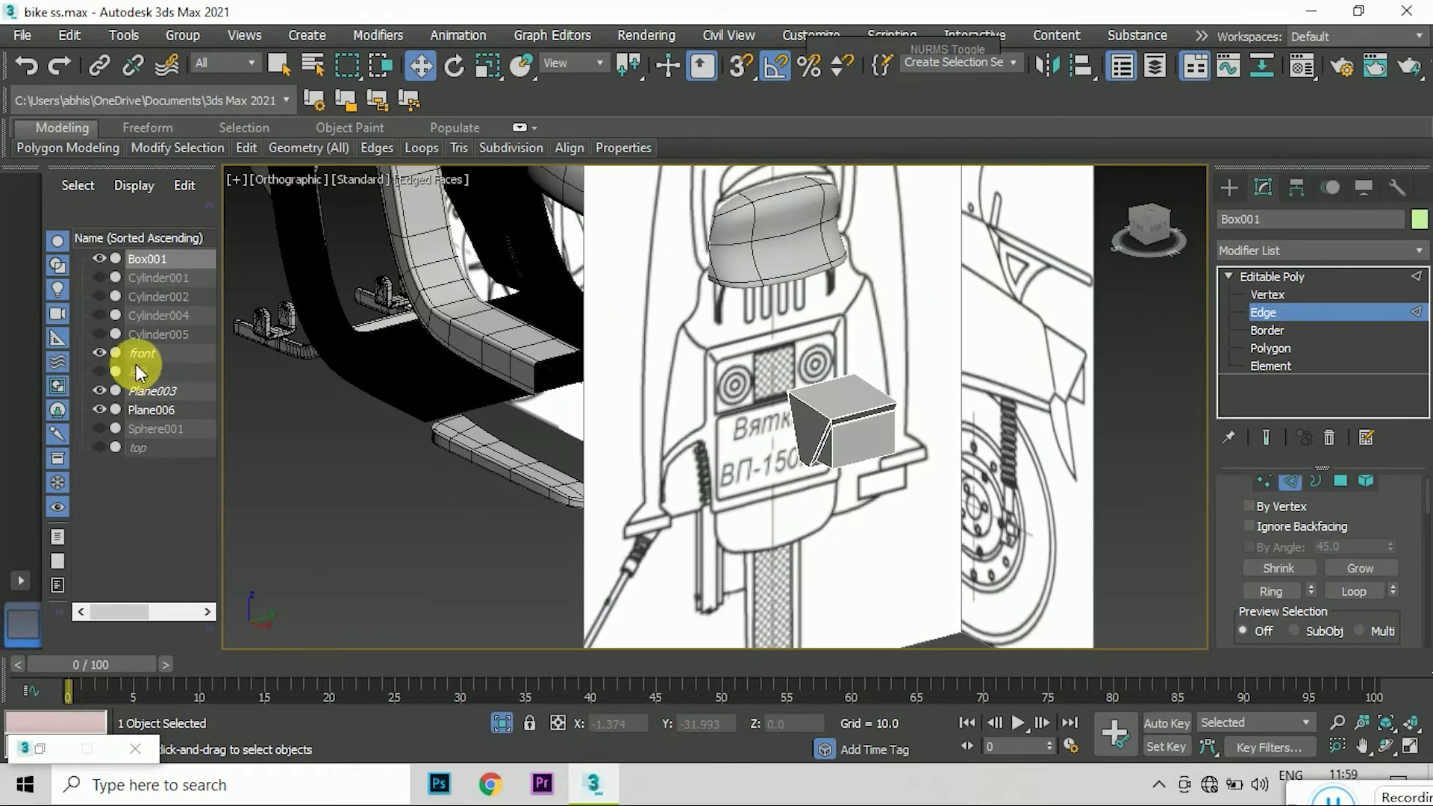
click(146, 390)
click(1049, 550)
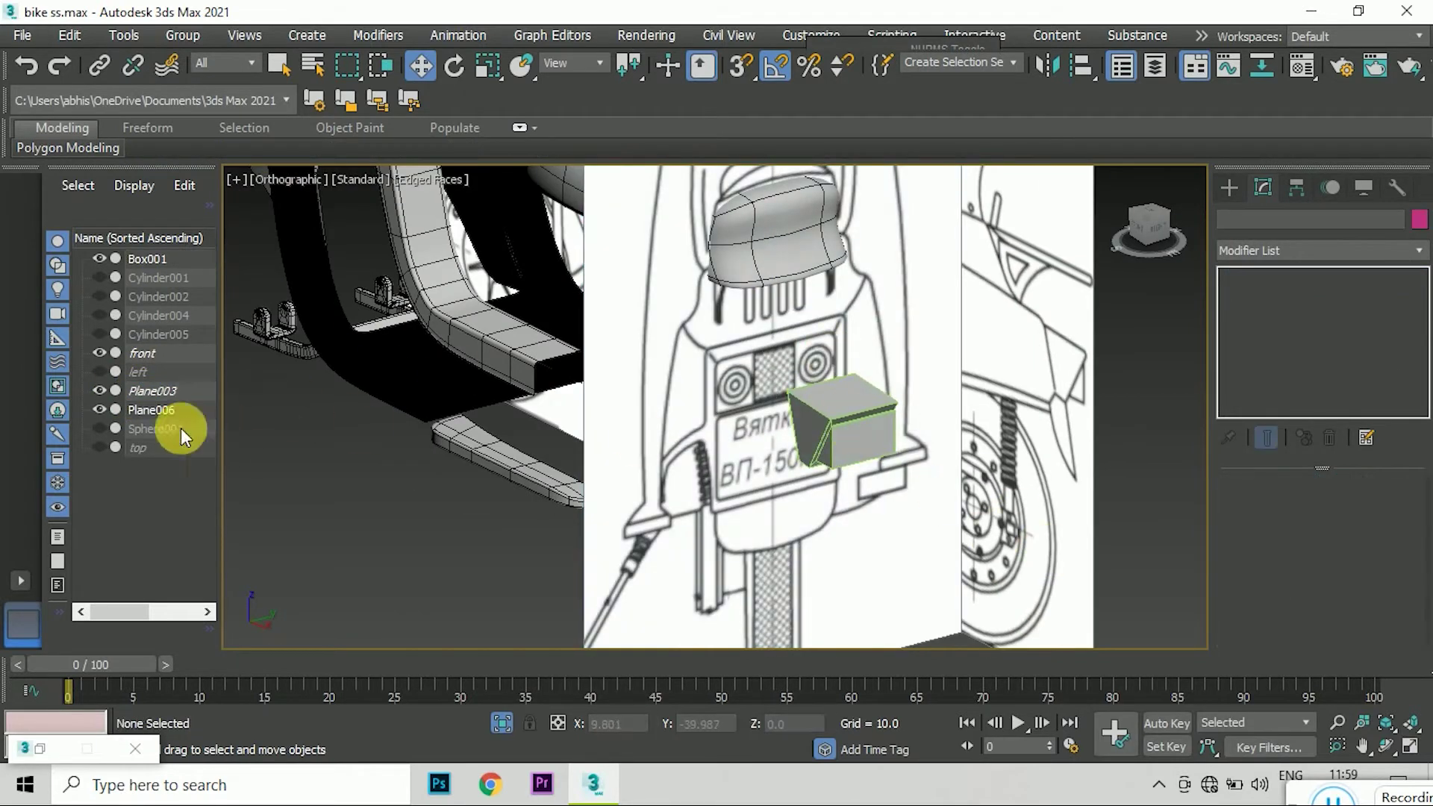
click(153, 410)
click(1308, 440)
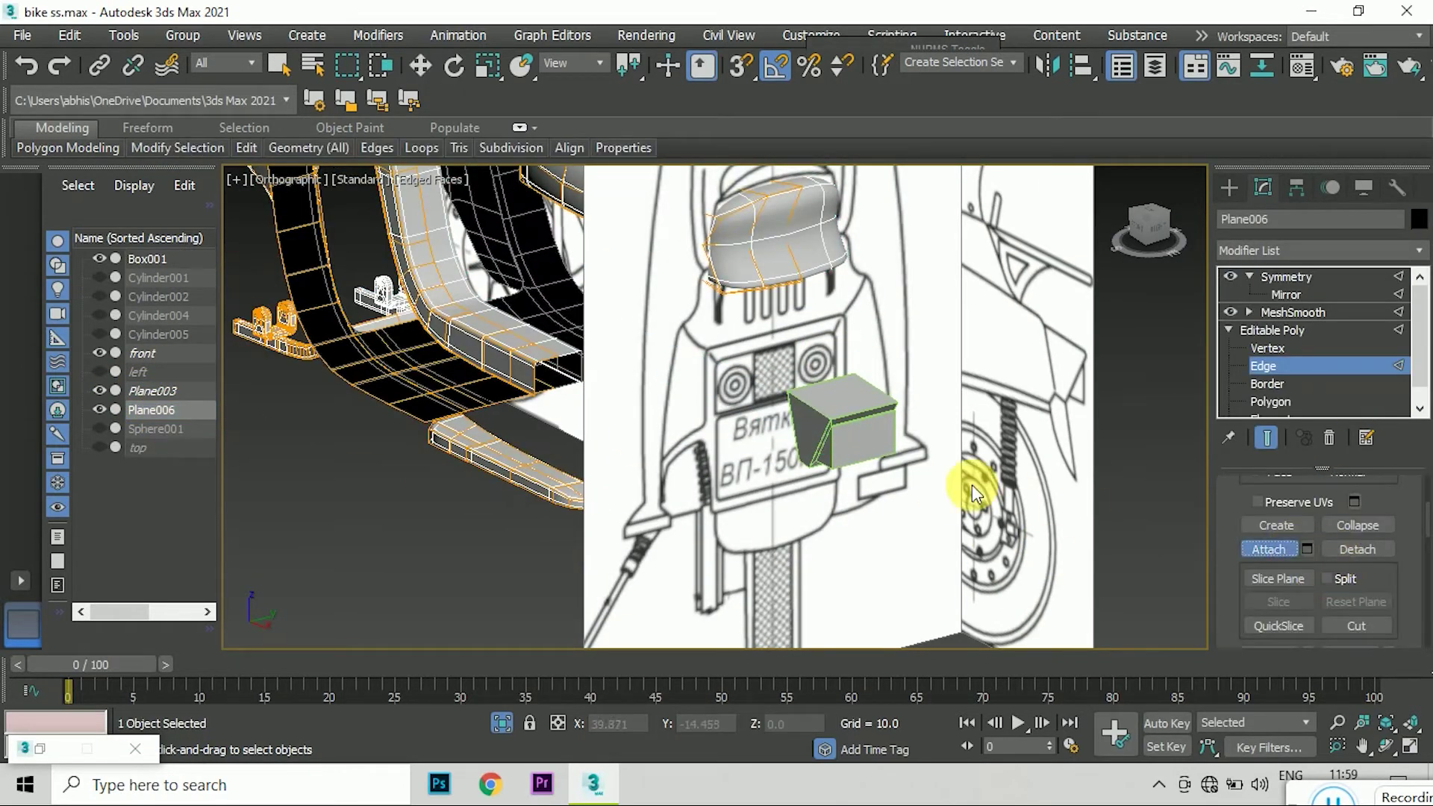
scroll(972, 485, up, 2)
click(848, 450)
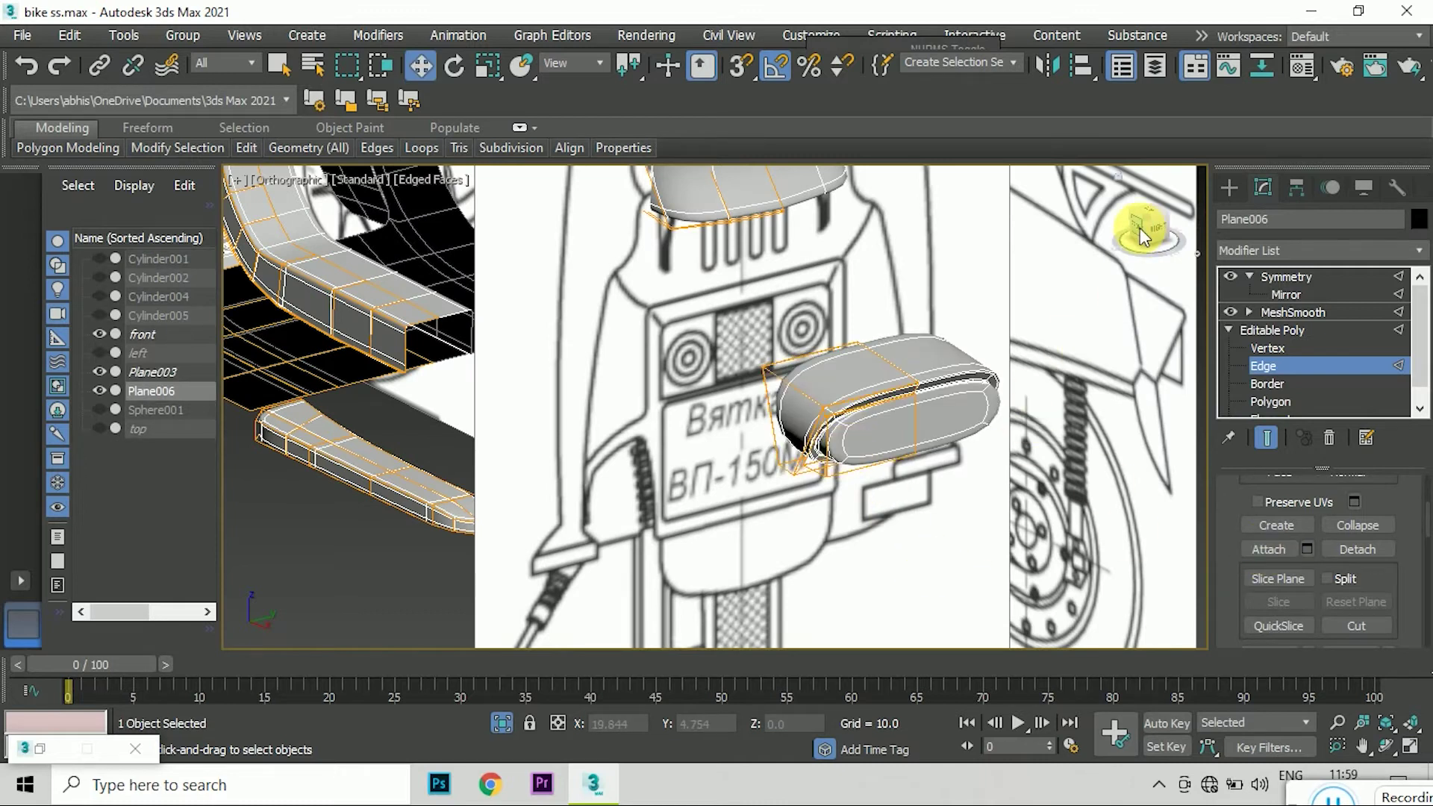
click(1140, 227)
scroll(1068, 314, up, 3)
click(1290, 441)
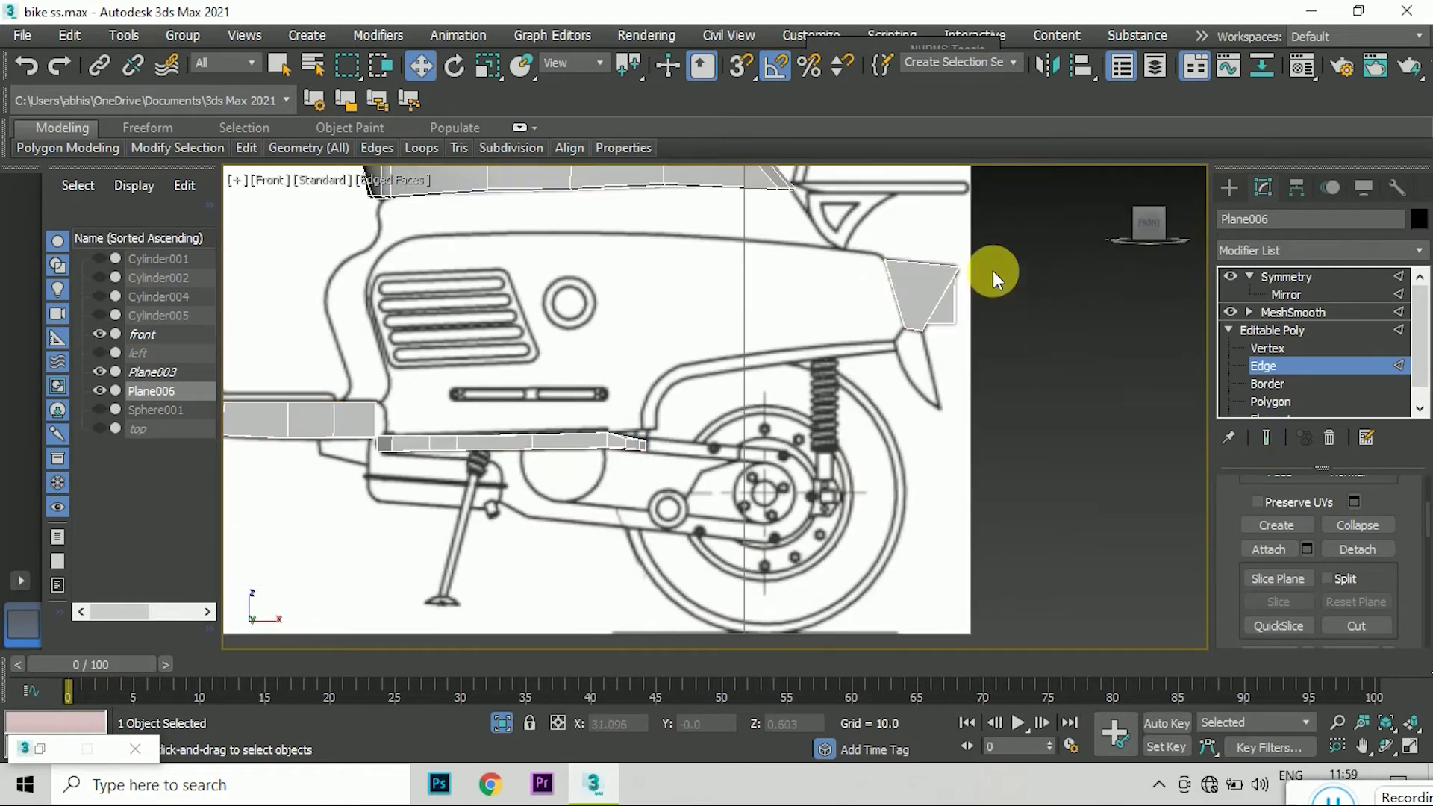
click(1152, 228)
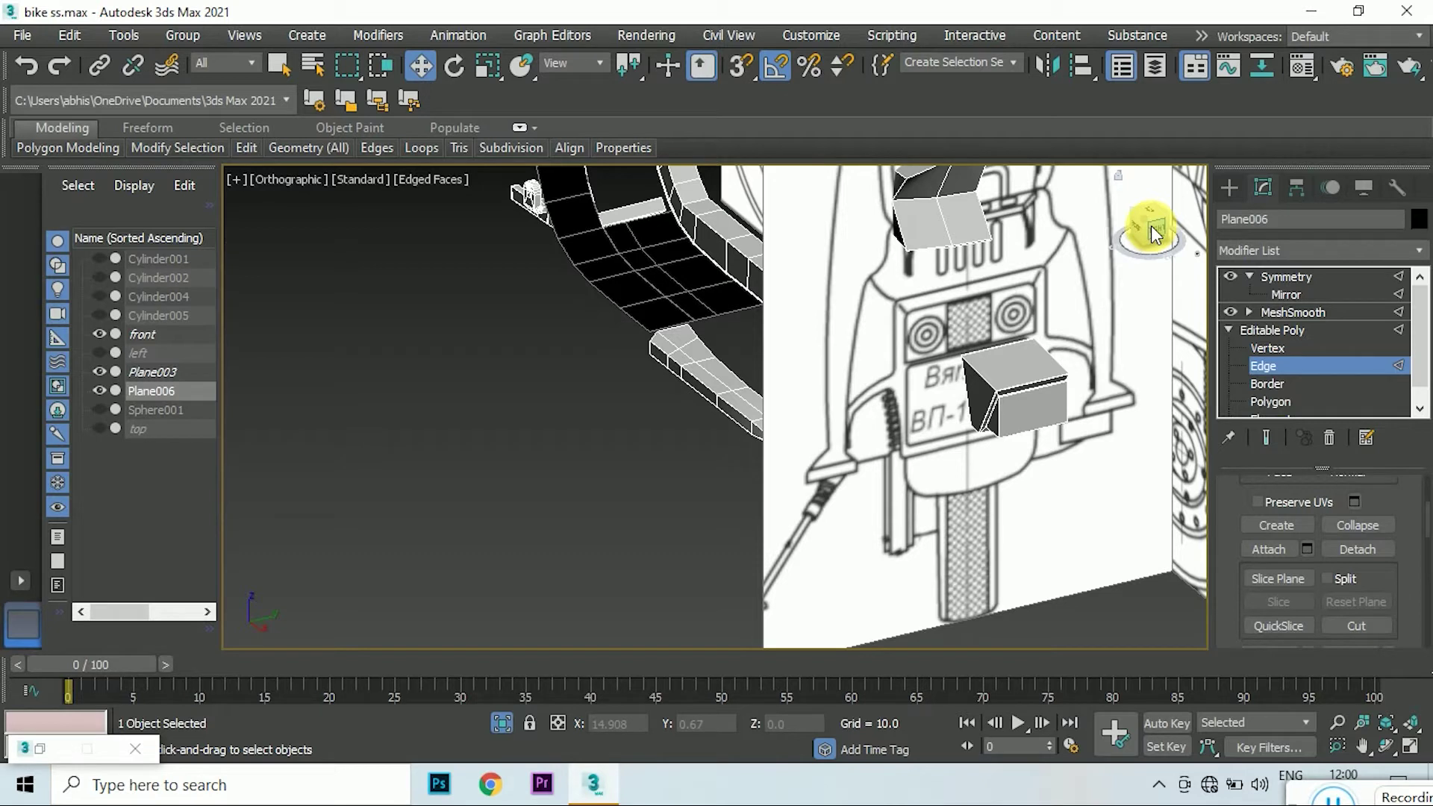
- Chamfer the slanted corner edge by 0.01 with 1 segment
scroll(893, 392, up, 3)
scroll(1071, 364, up, 2)
scroll(1071, 368, up, 2)
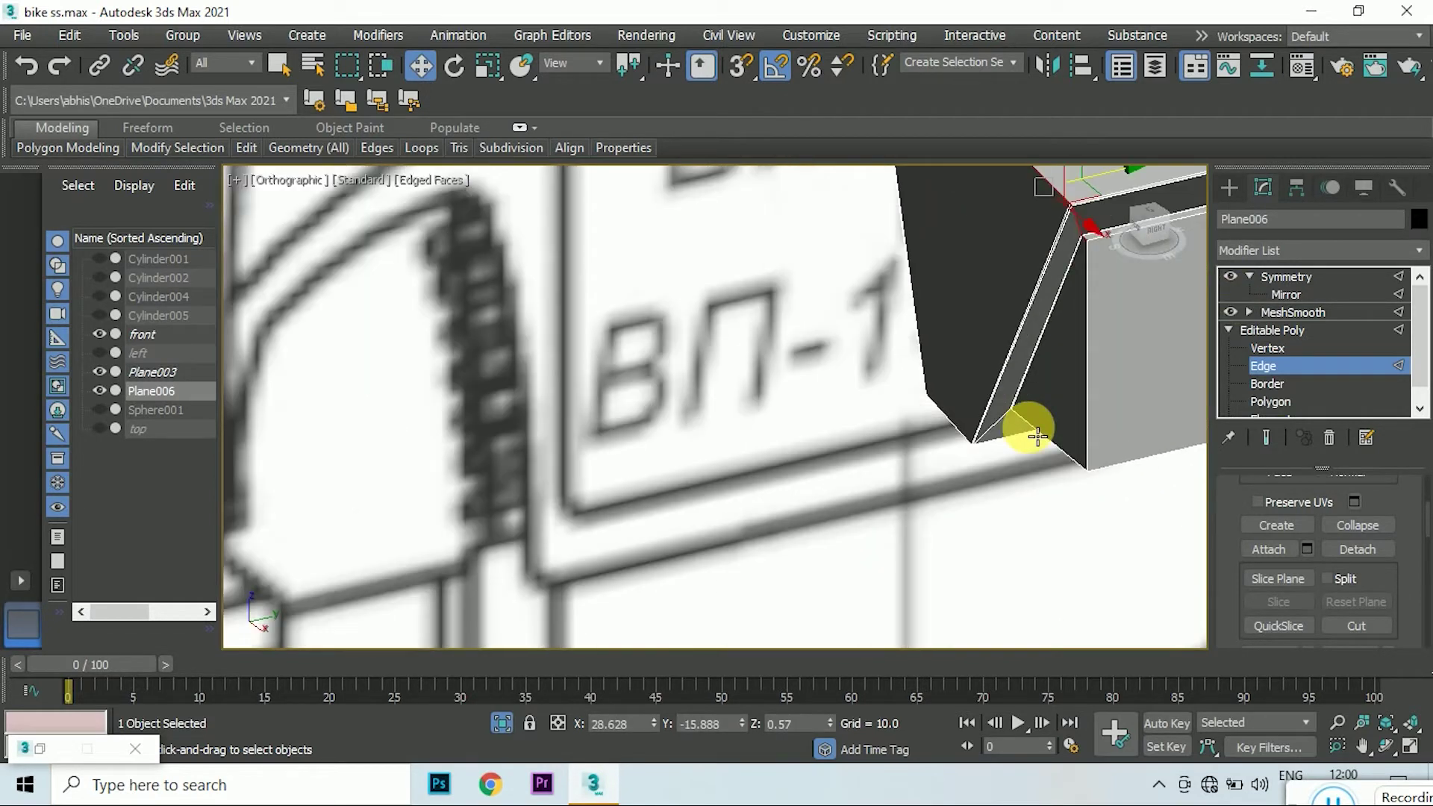
right_click(1048, 440)
click(839, 550)
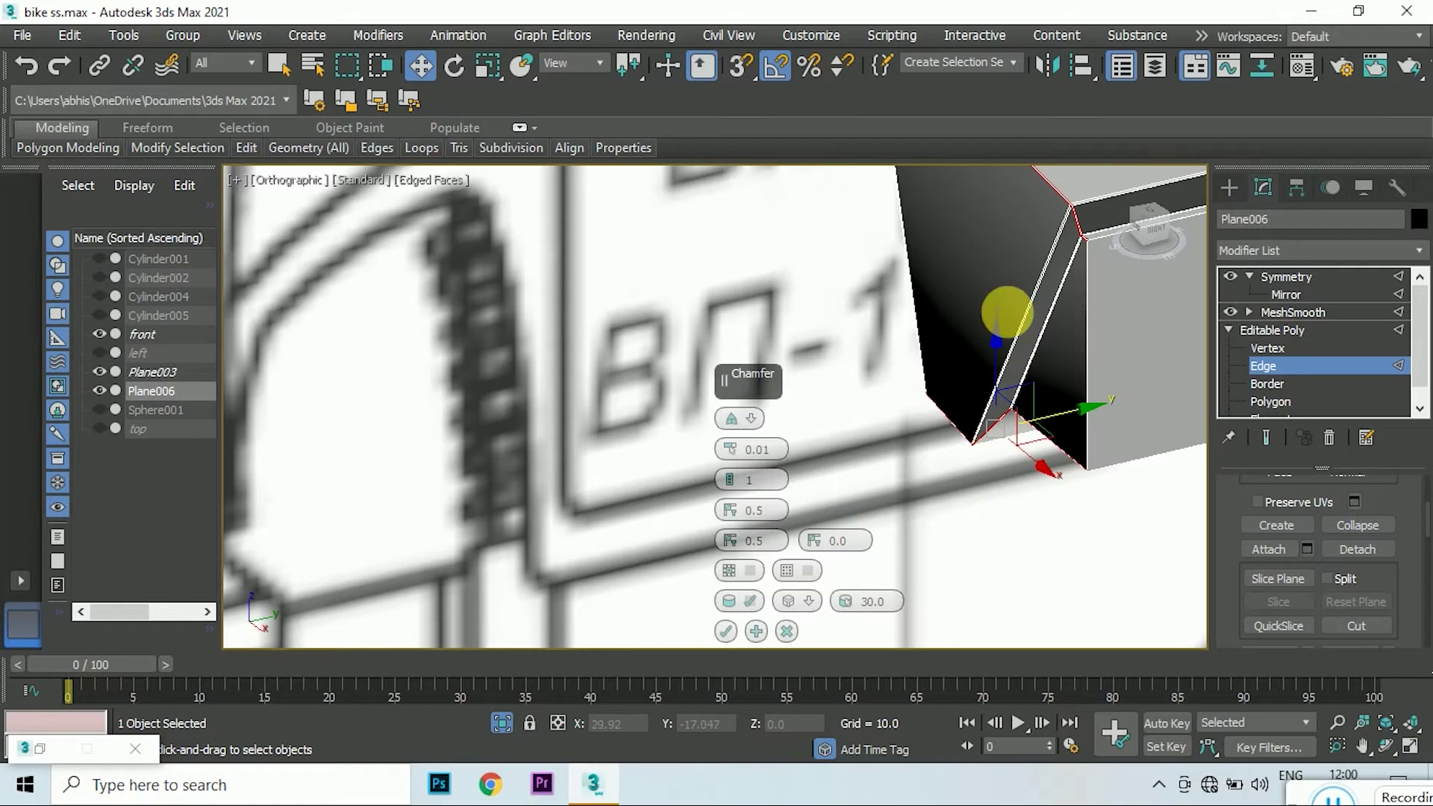
scroll(1023, 262, up, 2)
scroll(1023, 262, down, 2)
click(725, 632)
click(1266, 438)
scroll(890, 402, down, 2)
scroll(1047, 415, down, 1)
scroll(985, 393, up, 2)
scroll(924, 371, up, 2)
click(1267, 437)
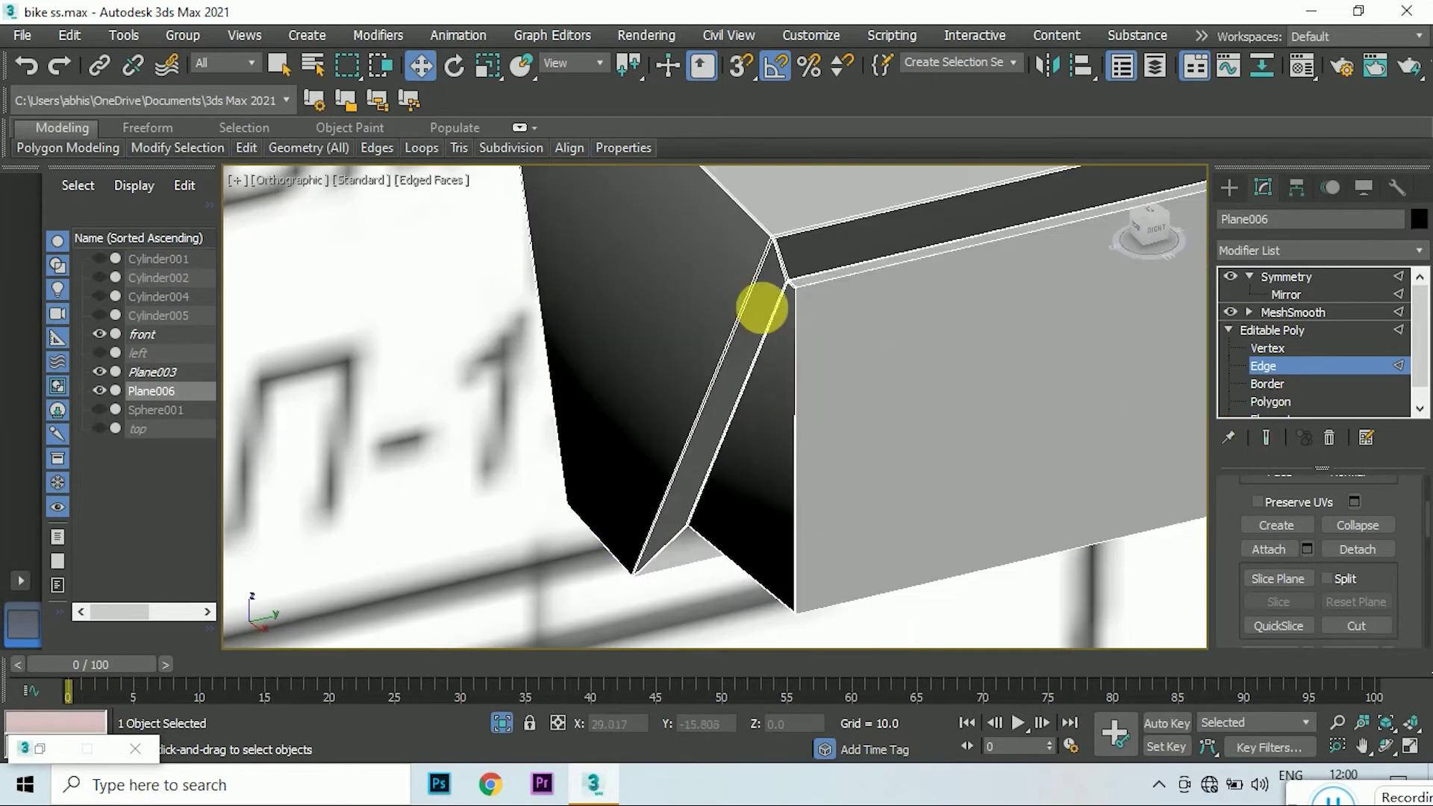
scroll(769, 284, up, 2)
scroll(773, 264, down, 1)
- Delete the block's side polygon to leave an open hole
key(4)
click(1079, 418)
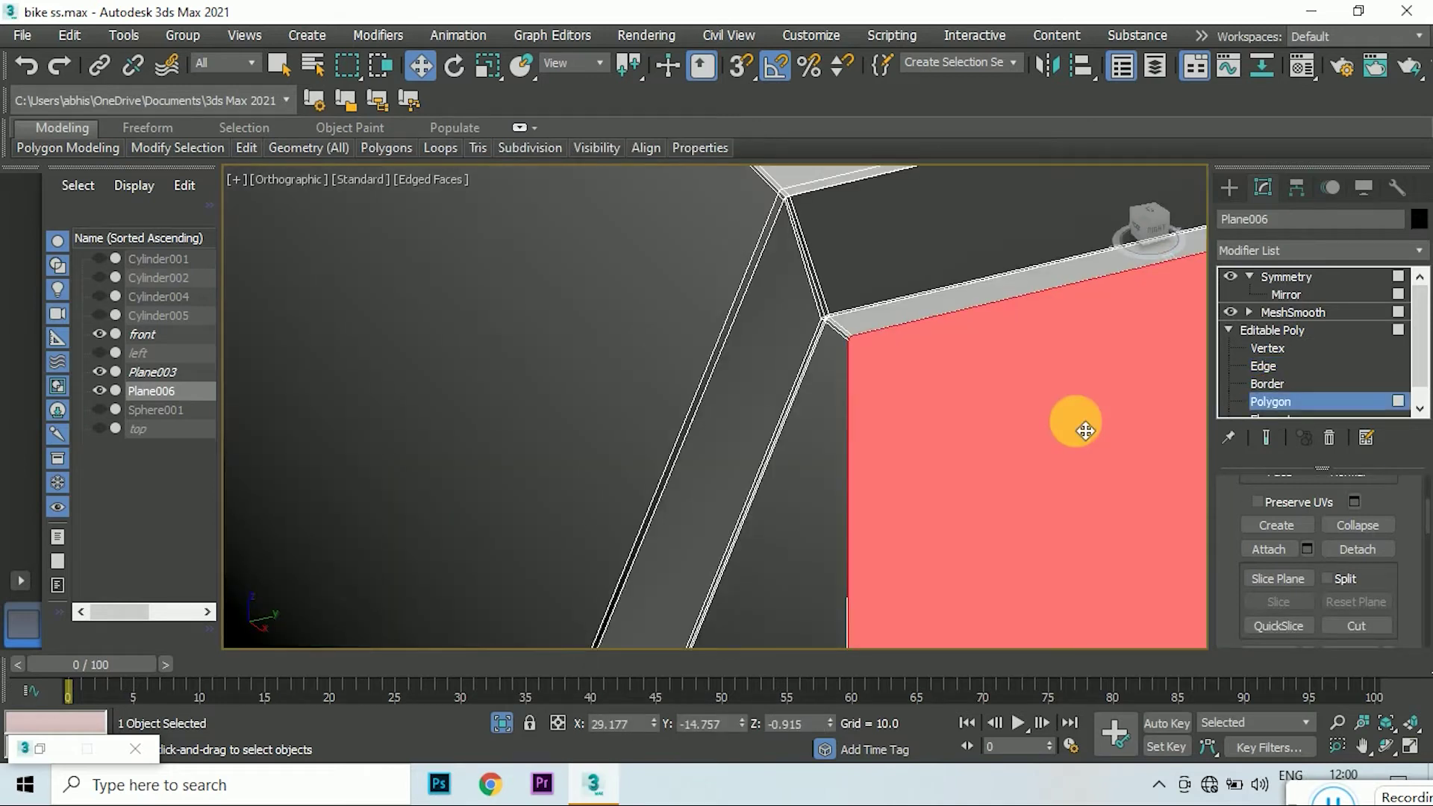
key(Delete)
scroll(672, 341, up, 2)
- Select the hole's border edges and scale them inward to form a rim
click(1264, 365)
click(707, 288)
alt+middle_drag(707, 288, 675, 362)
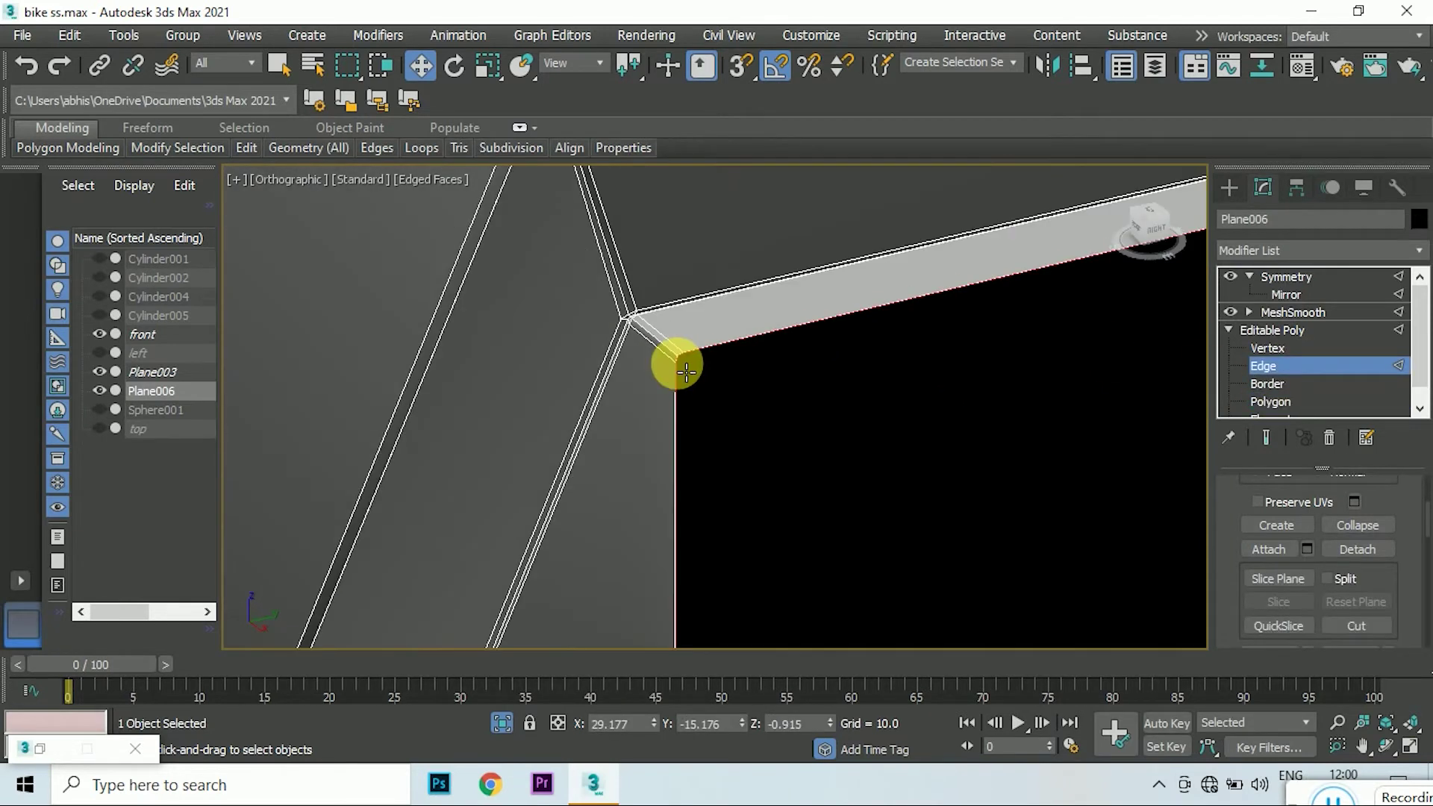
click(1153, 230)
scroll(903, 231, up, 3)
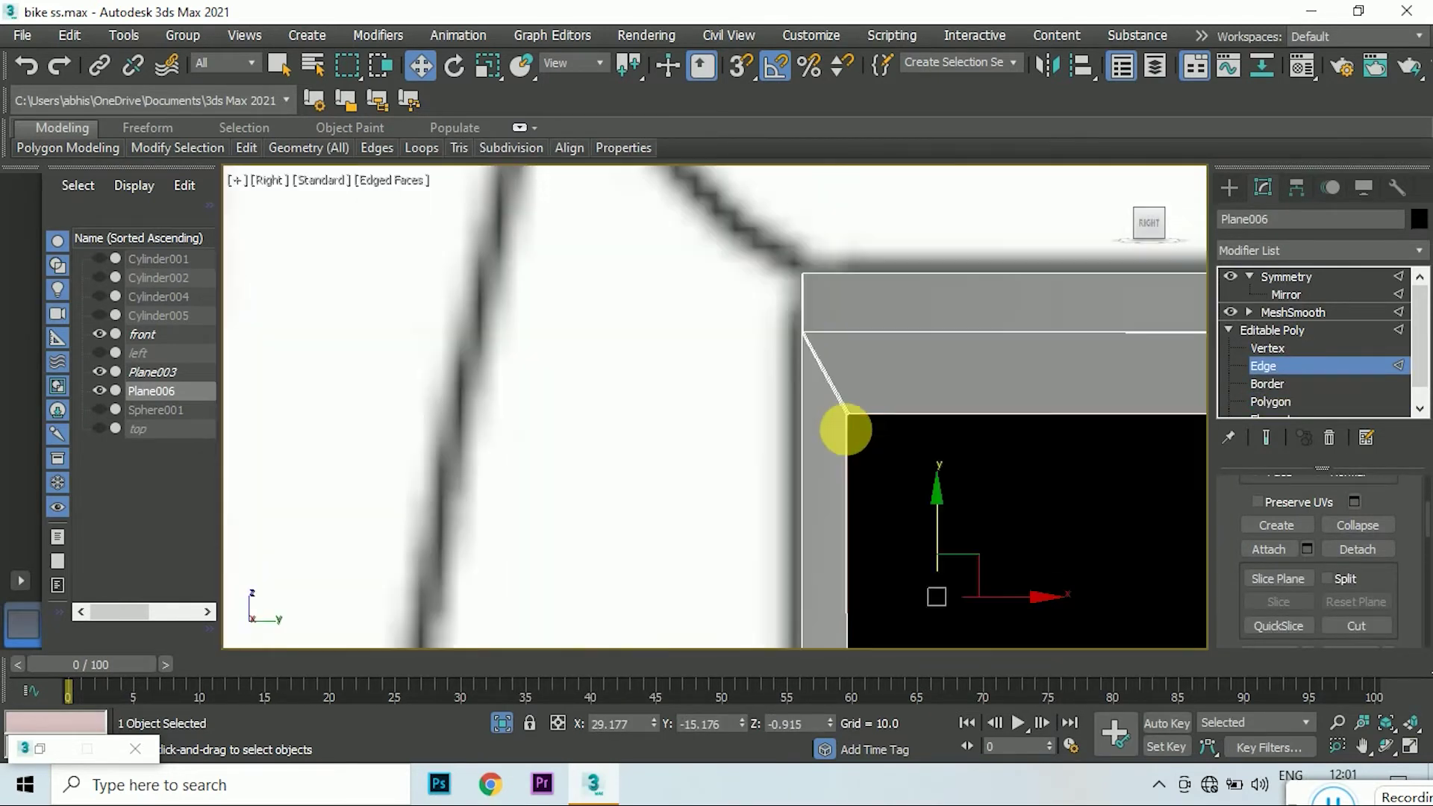
scroll(841, 425, up, 2)
drag(1145, 224, 694, 388)
mouse_move(694, 388)
alt+middle_down()
mouse_move(1071, 473)
mouse_move(849, 422)
mouse_move(416, 150)
alt+middle_up()
click(488, 66)
drag(819, 485, 842, 538)
drag(1311, 539, 1359, 601)
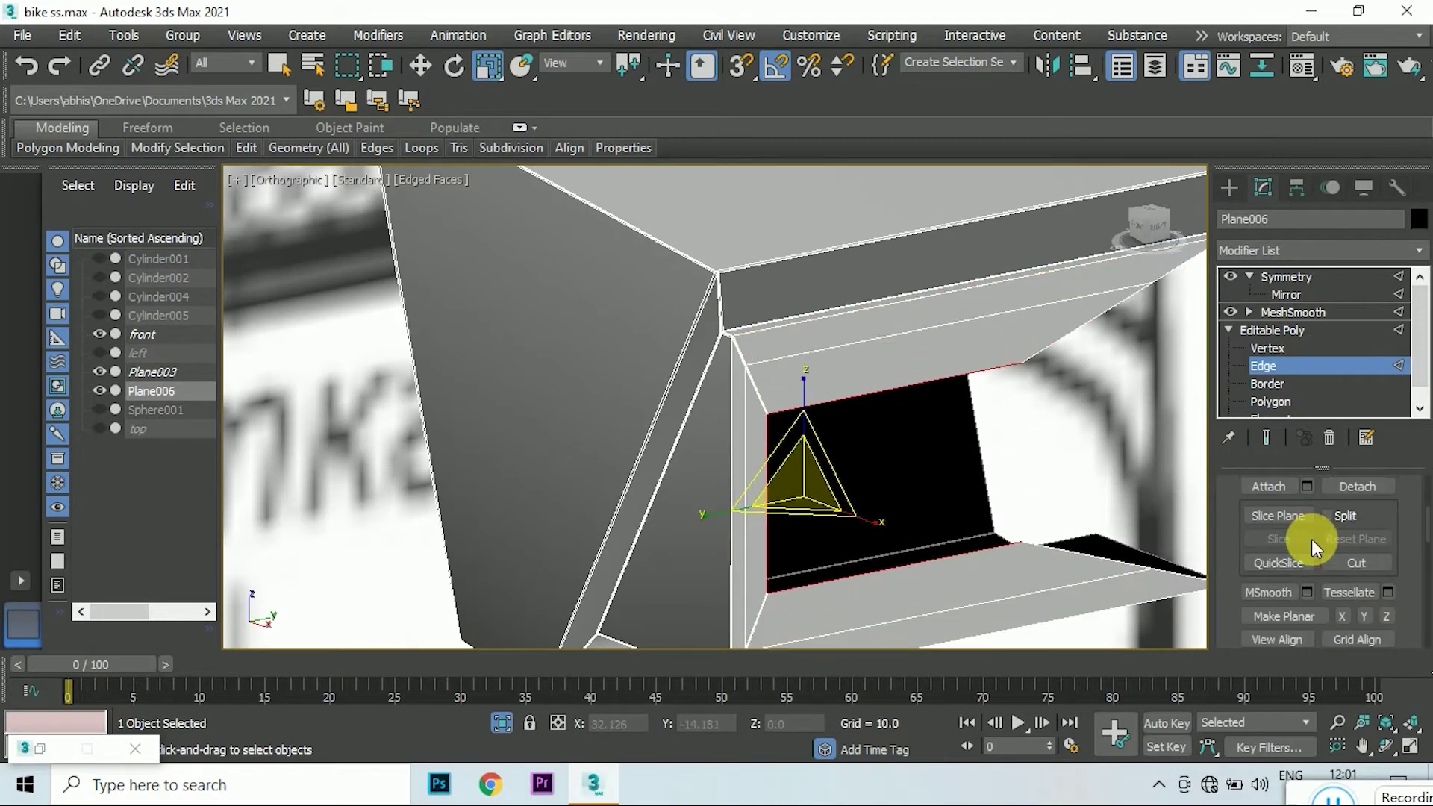
alt+middle_drag(1082, 523, 982, 446)
- In the right view, move an inner-rim vertex of the block about 2.5 units right
click(1154, 223)
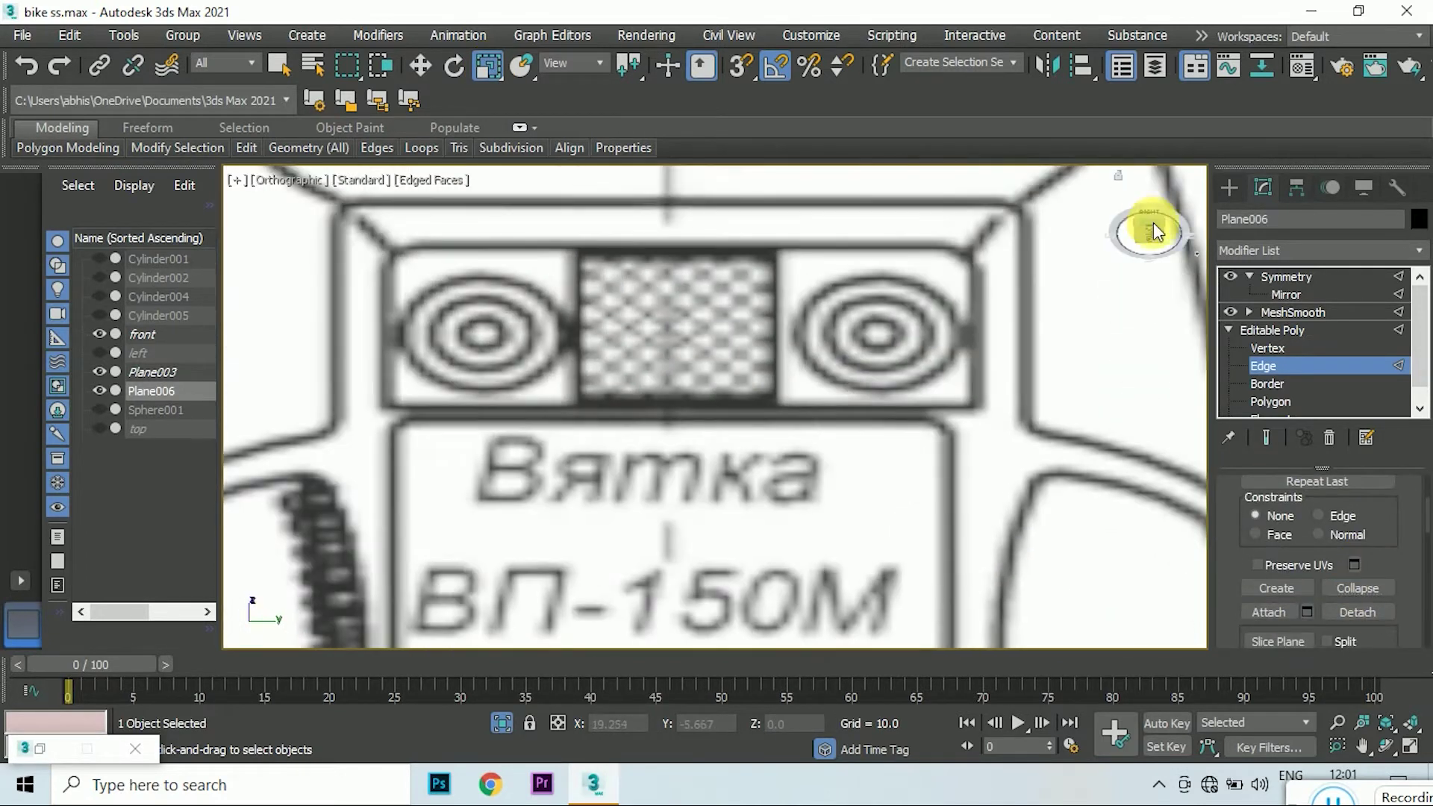
click(1149, 217)
key(1)
scroll(518, 400, up, 3)
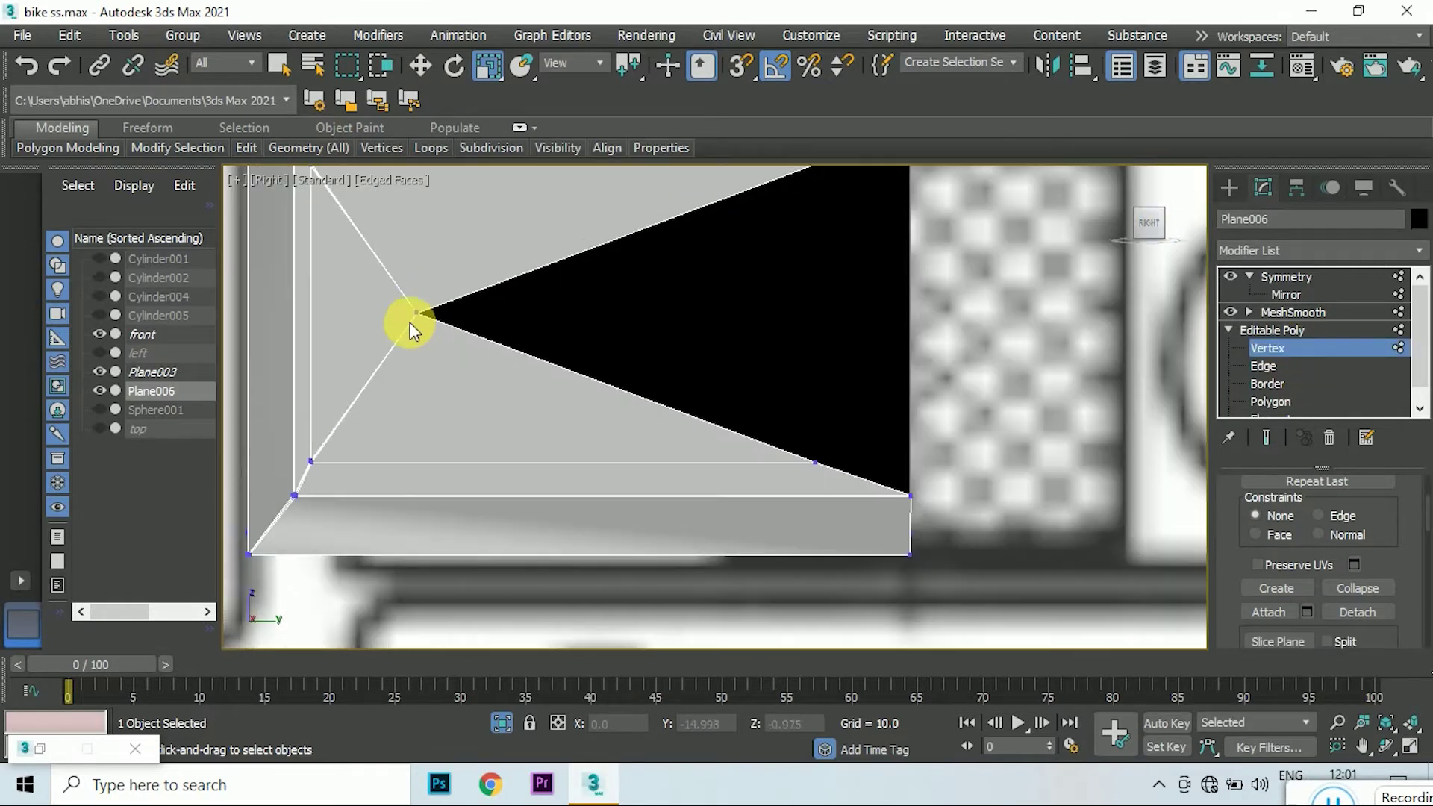
scroll(410, 320, down, 3)
click(420, 66)
drag(519, 370, 727, 400)
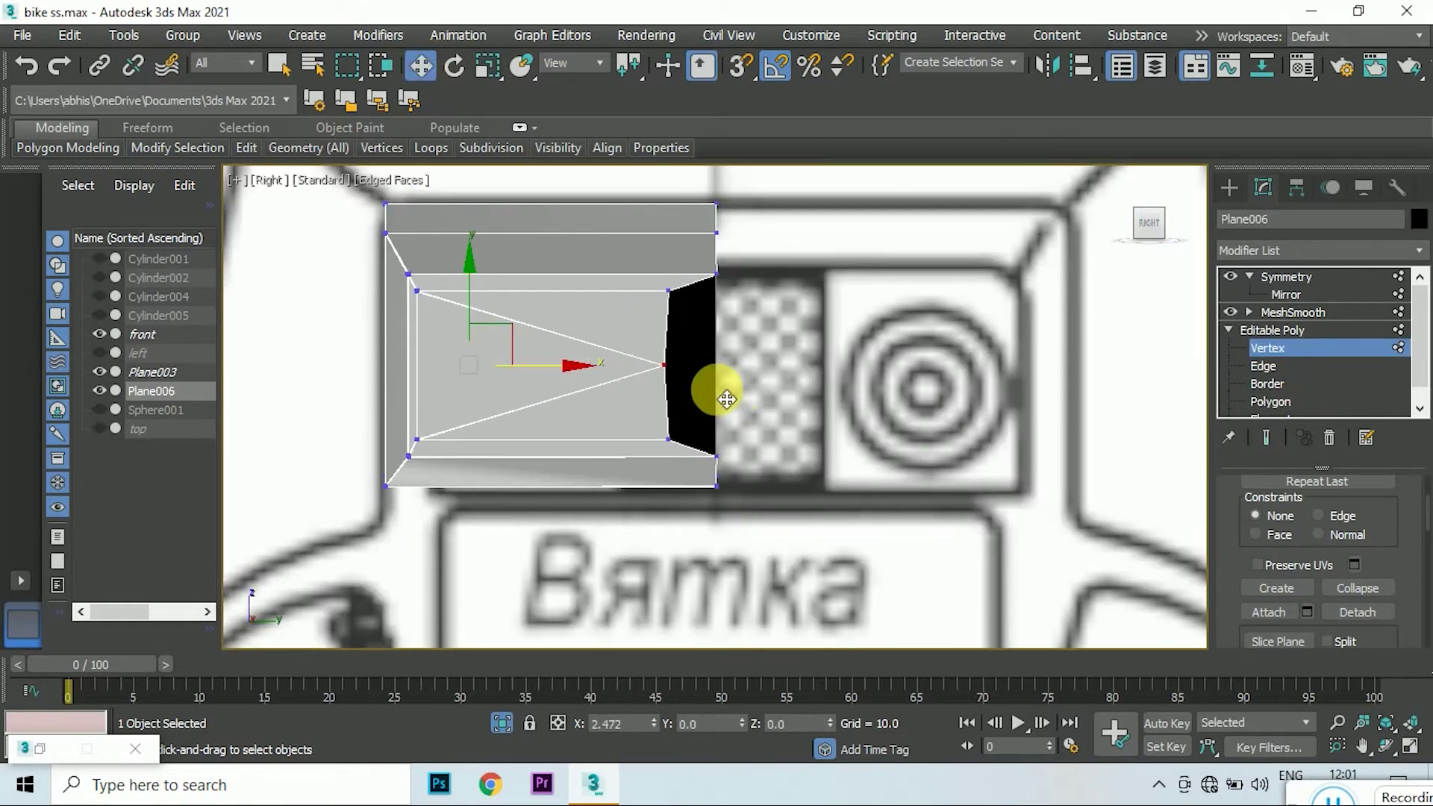
- Slide the block's upper centre vertex toward the Symmetry mirror line
click(670, 291)
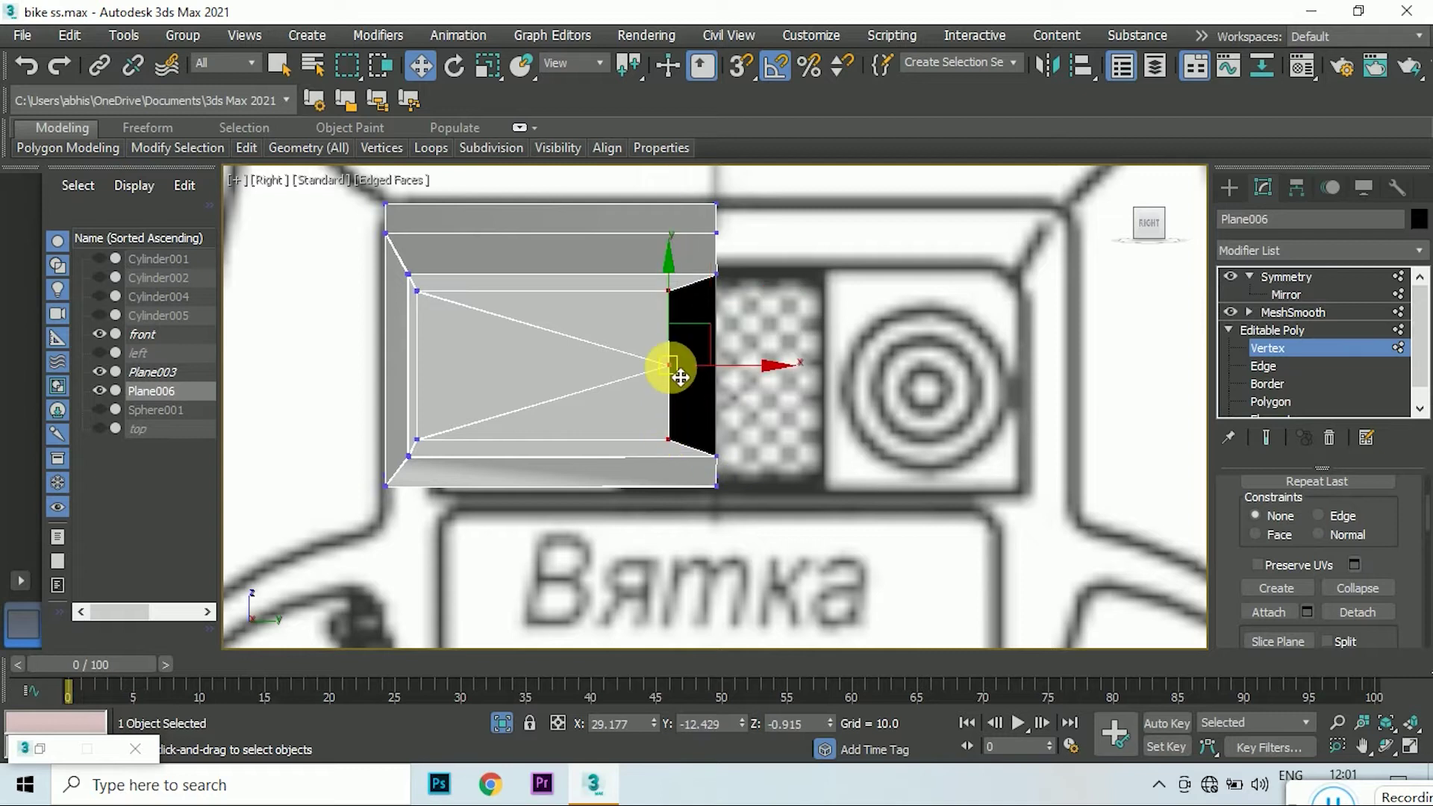
scroll(680, 377, up, 2)
drag(723, 378, 774, 381)
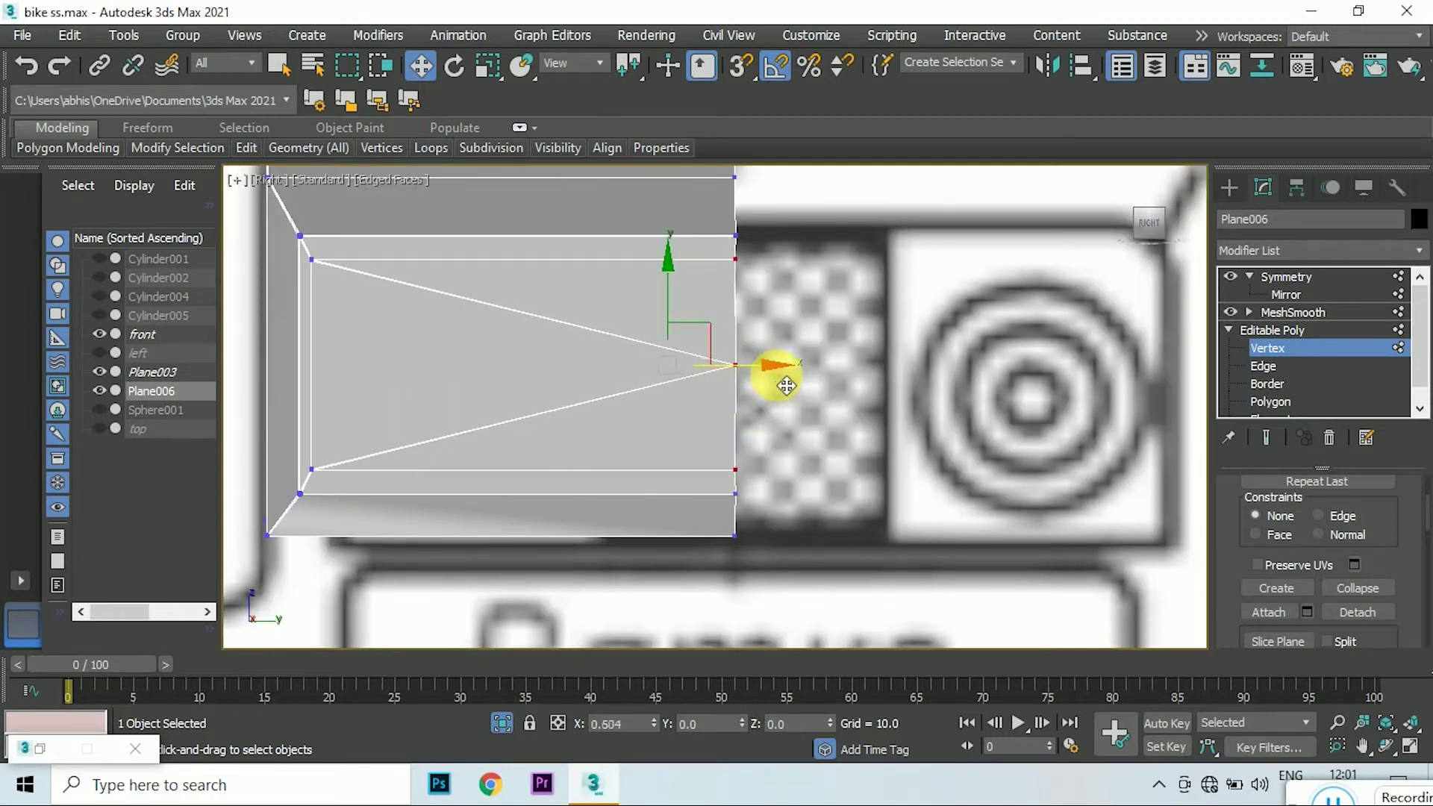
scroll(787, 386, down, 3)
key(r)
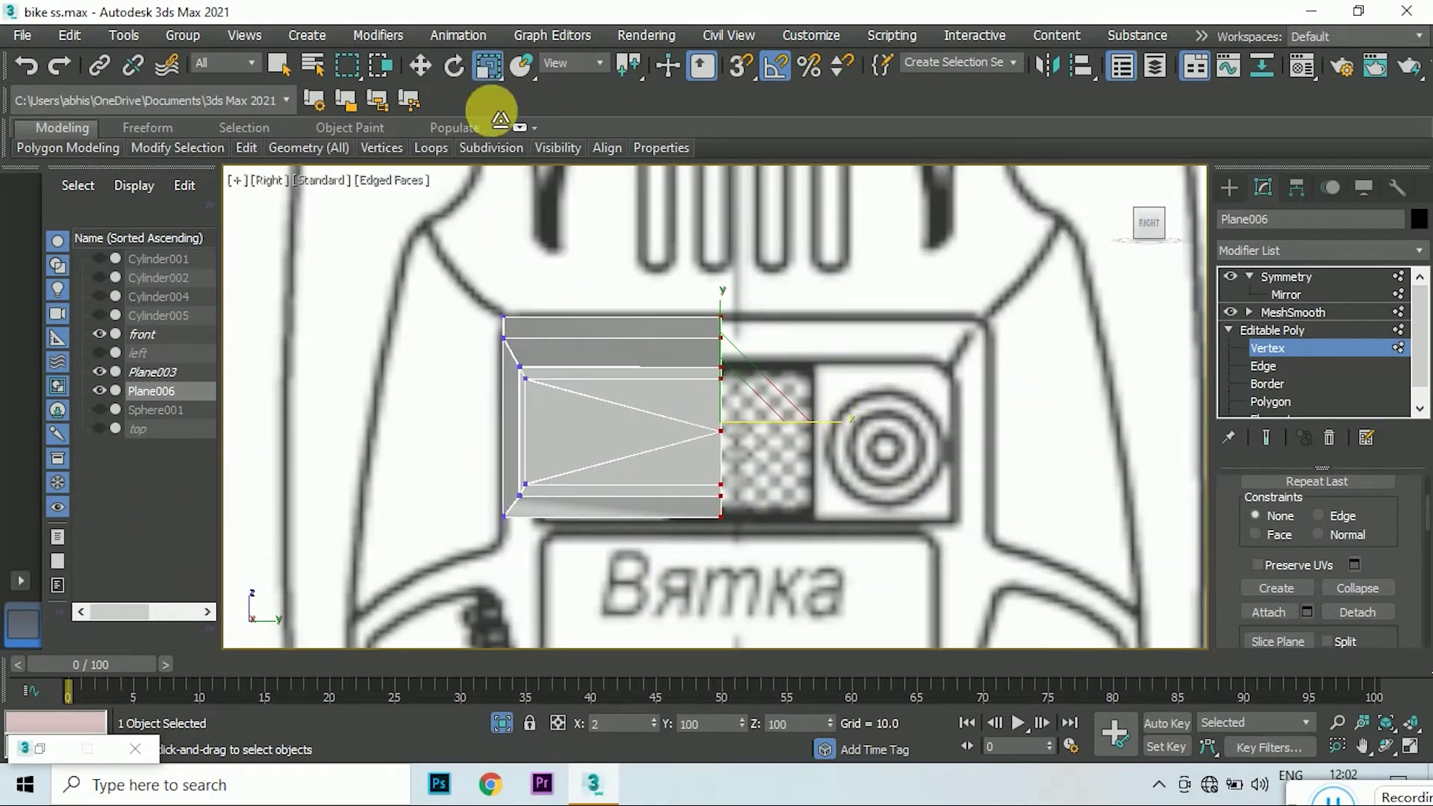
click(422, 67)
- With Show End Result on, push the selected vertices onto the seam
click(1267, 438)
scroll(811, 436, up, 3)
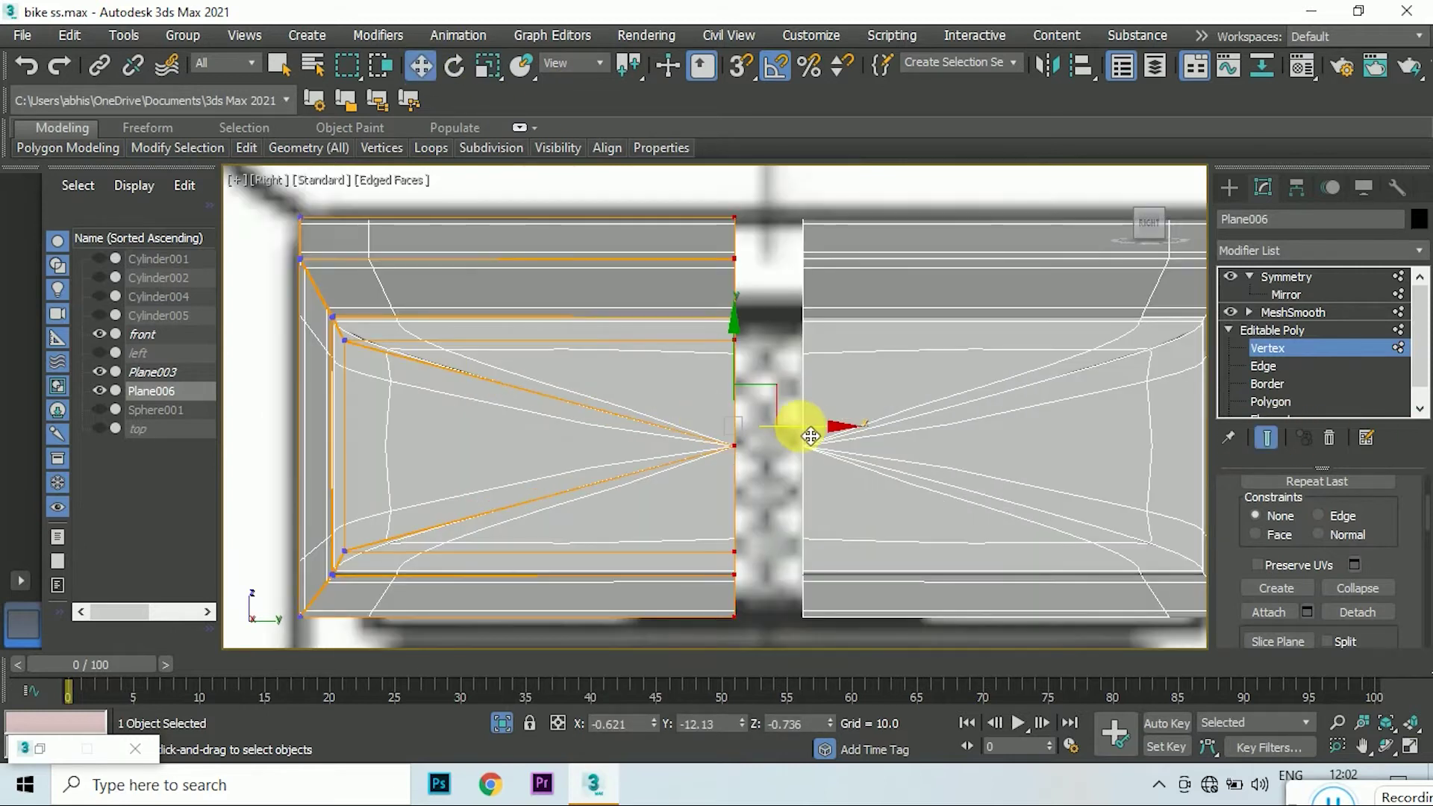
drag(811, 436, 835, 432)
scroll(795, 349, down, 3)
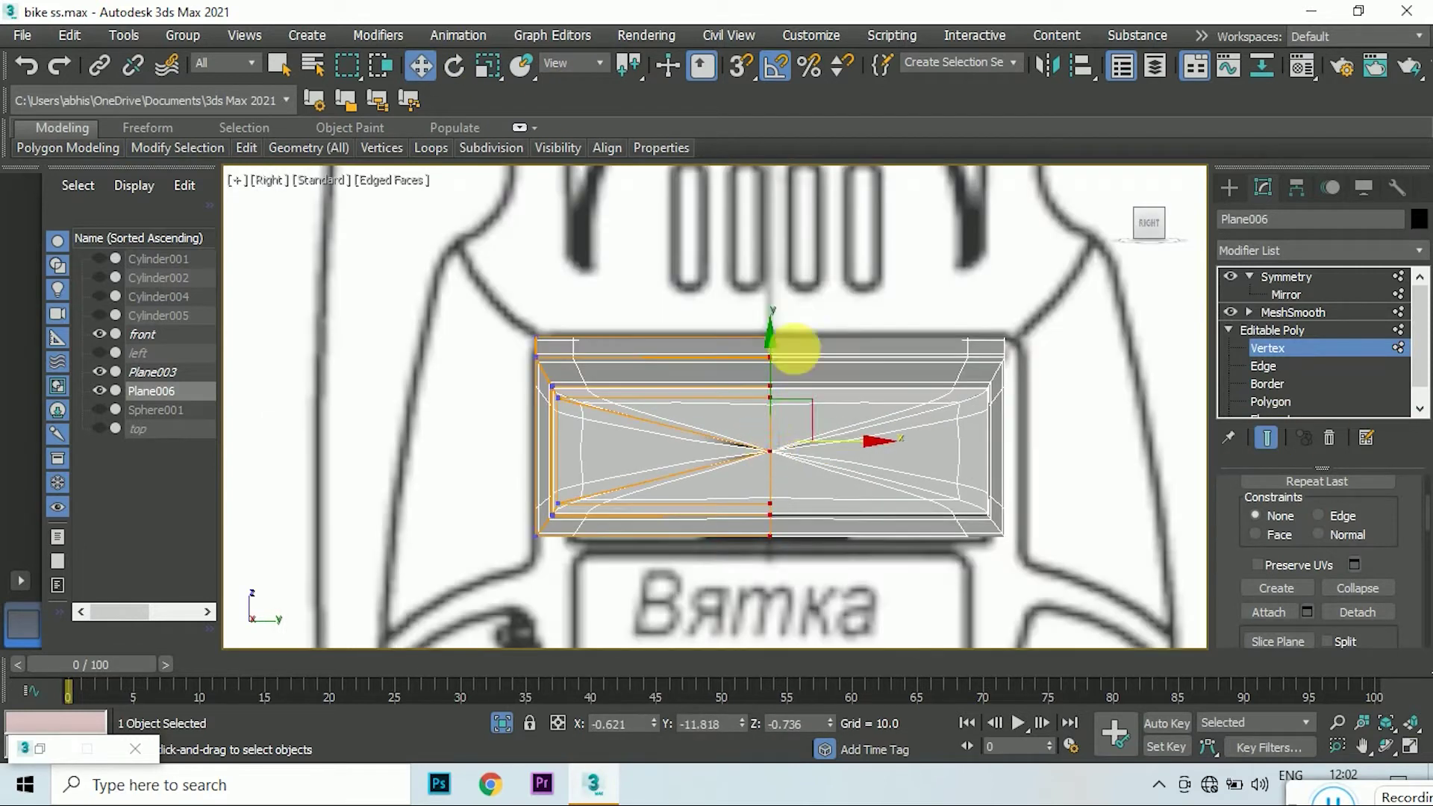
scroll(795, 349, down, 3)
- At the Symmetry level, orbit around the block and reselect Plane006
click(1287, 277)
click(1126, 318)
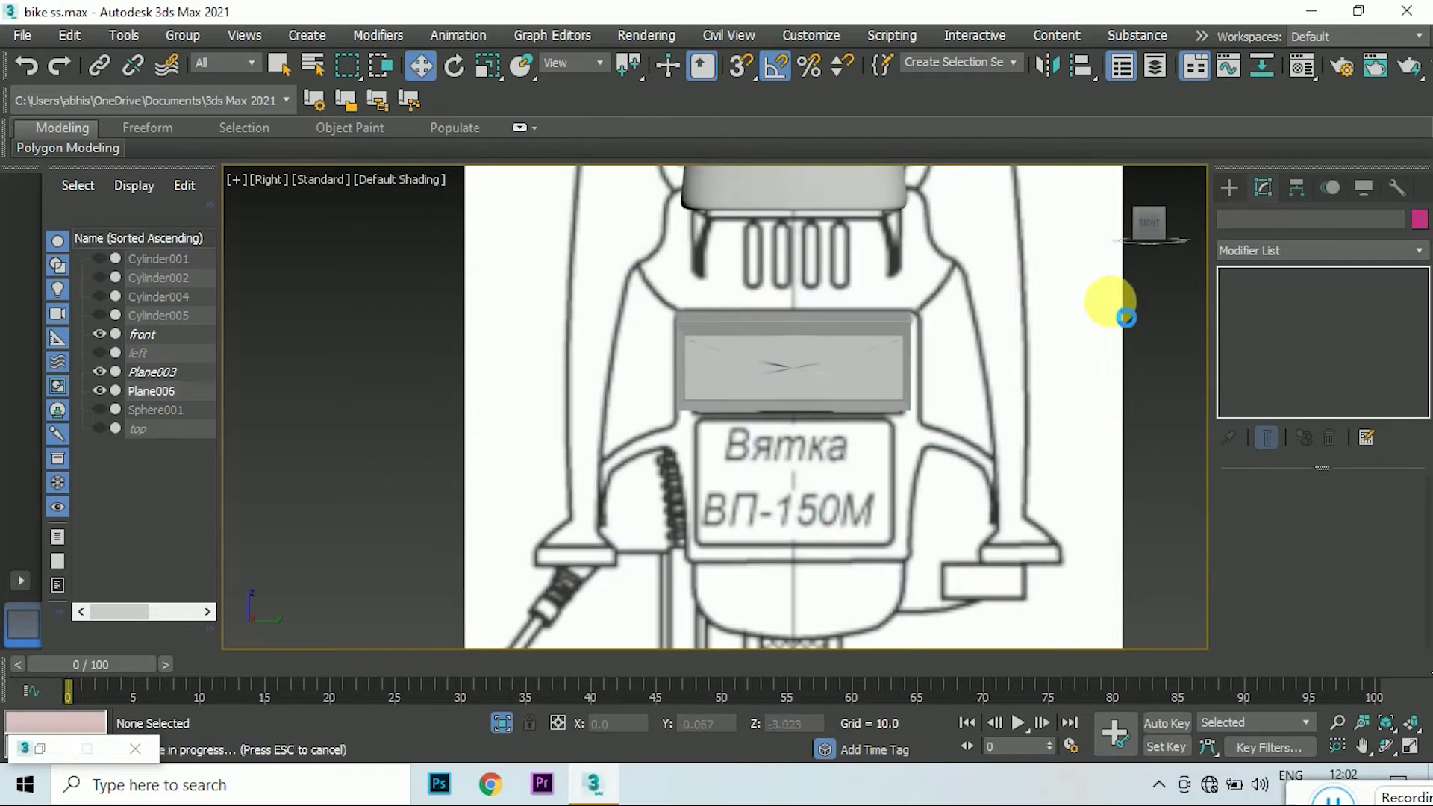
alt+middle_drag(1126, 317, 896, 329)
scroll(867, 336, up, 3)
click(798, 368)
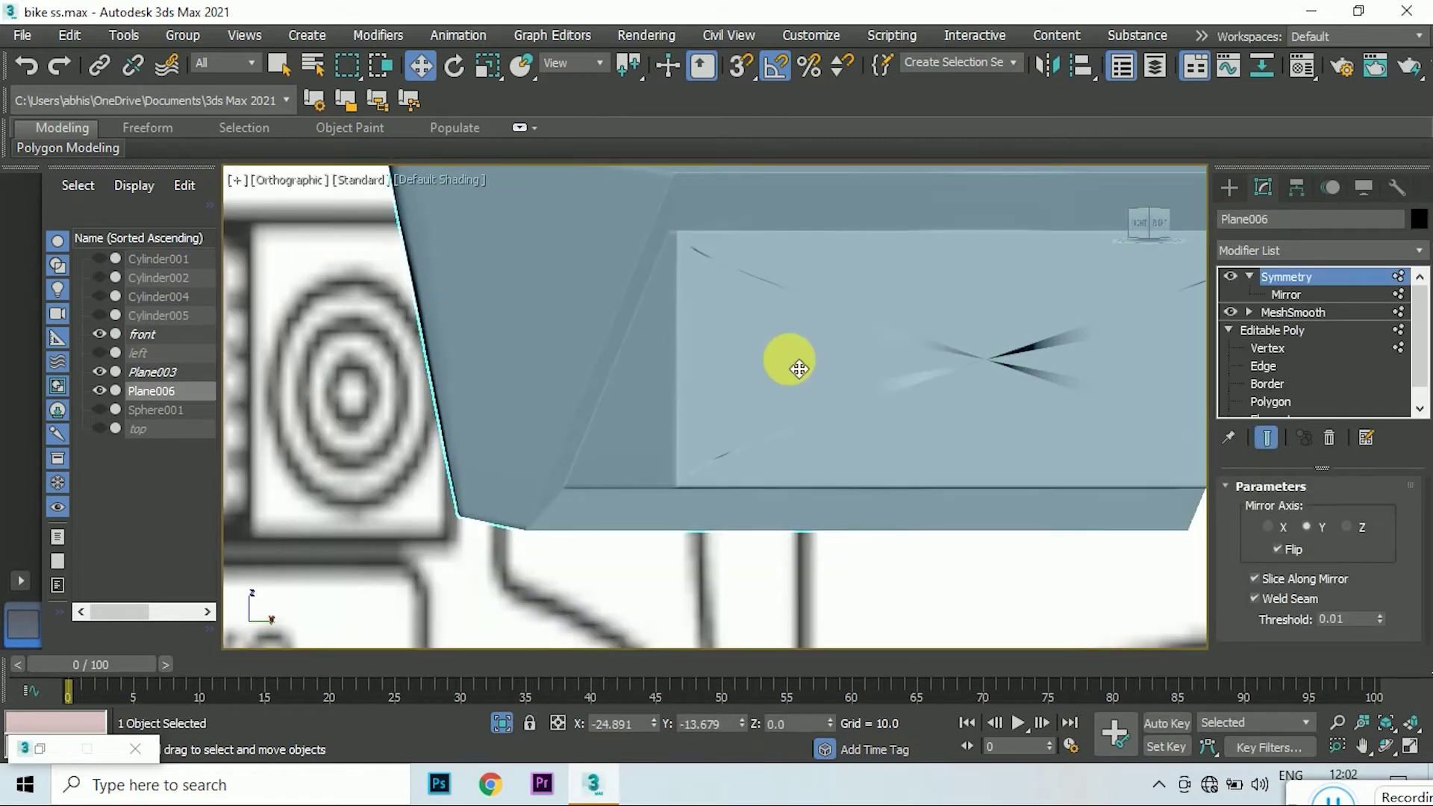
click(790, 364)
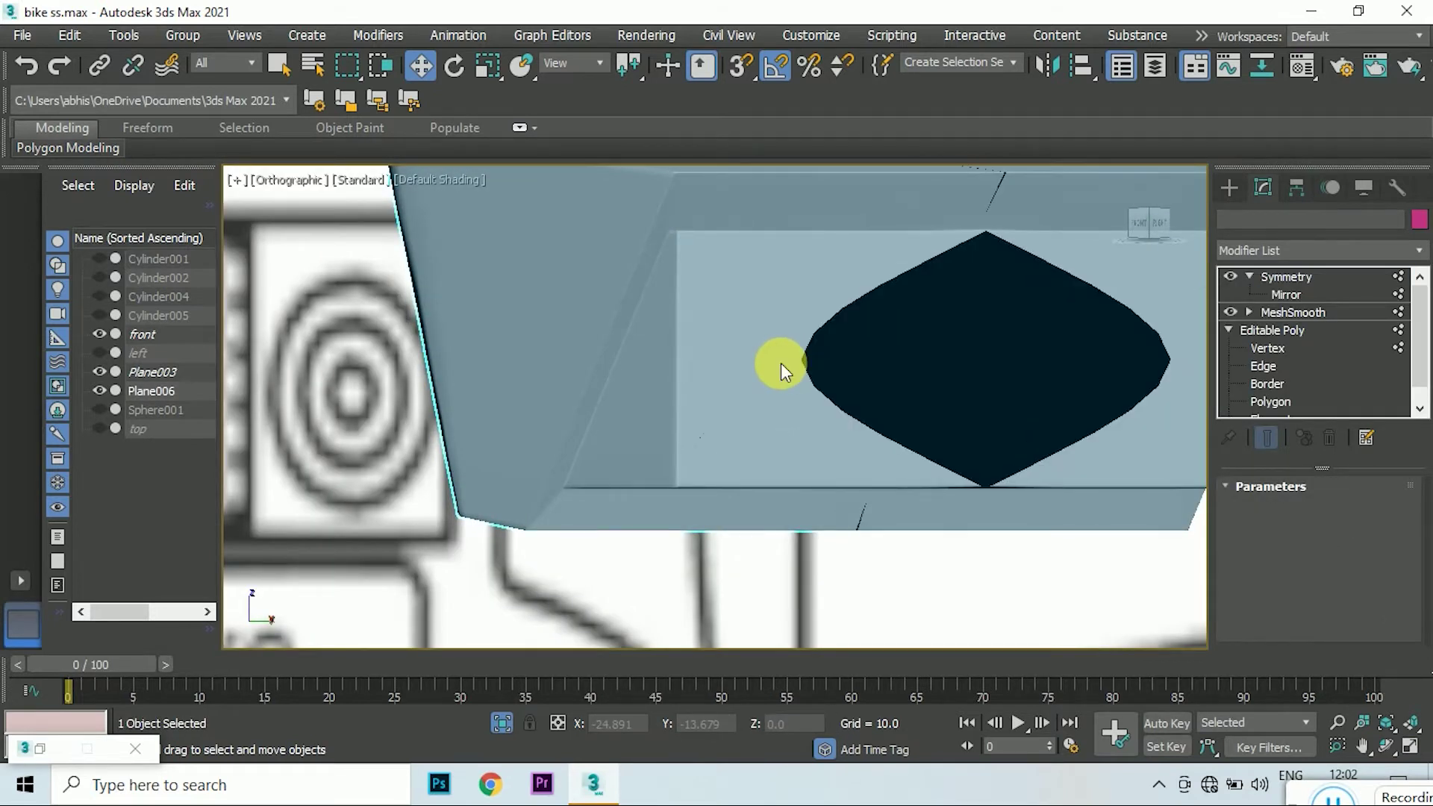
click(781, 365)
scroll(593, 497, down, 2)
scroll(918, 590, down, 2)
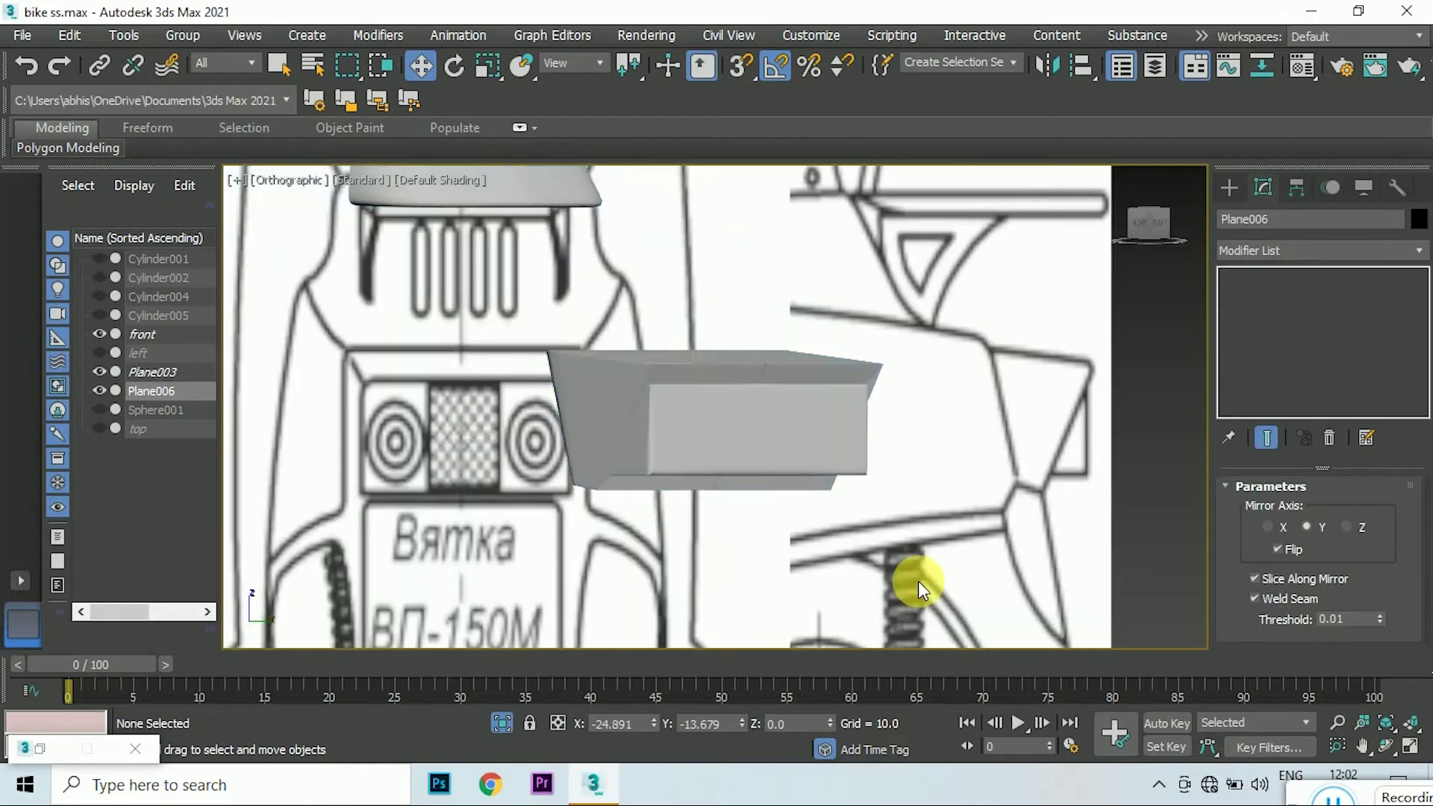
- Return to Plane006's vertices, turning Show End Result off and back on
click(1150, 222)
click(551, 317)
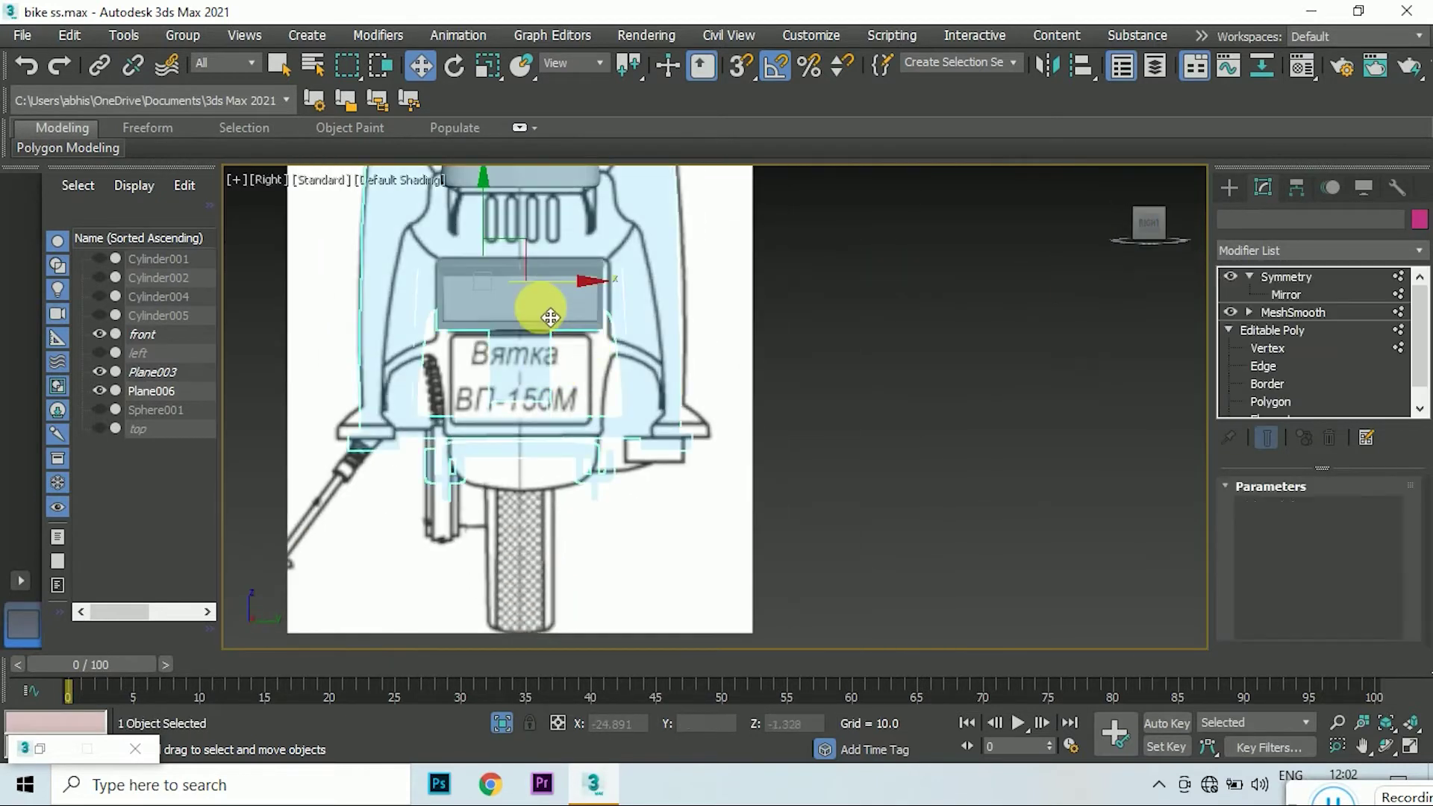
click(1147, 218)
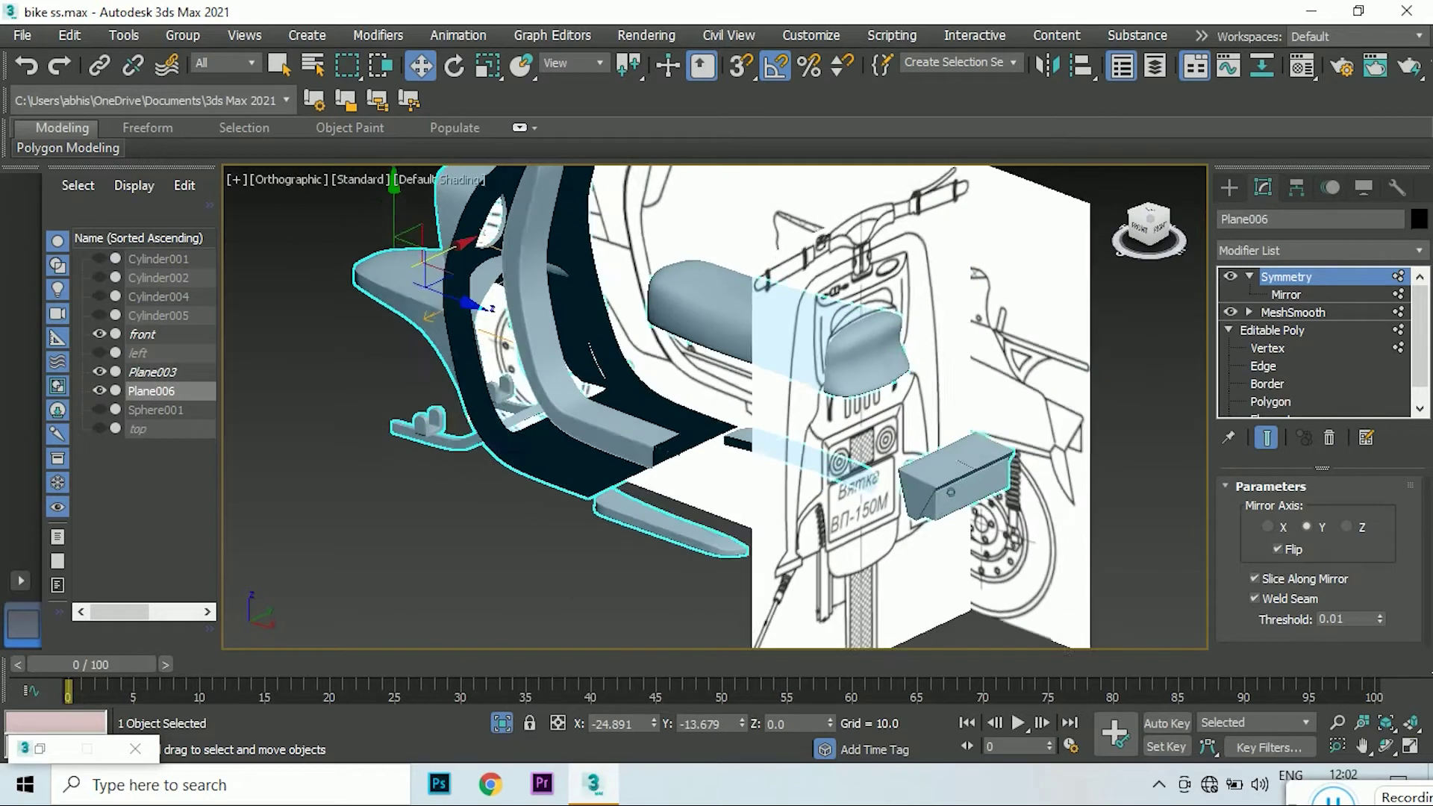
click(1269, 365)
click(1143, 218)
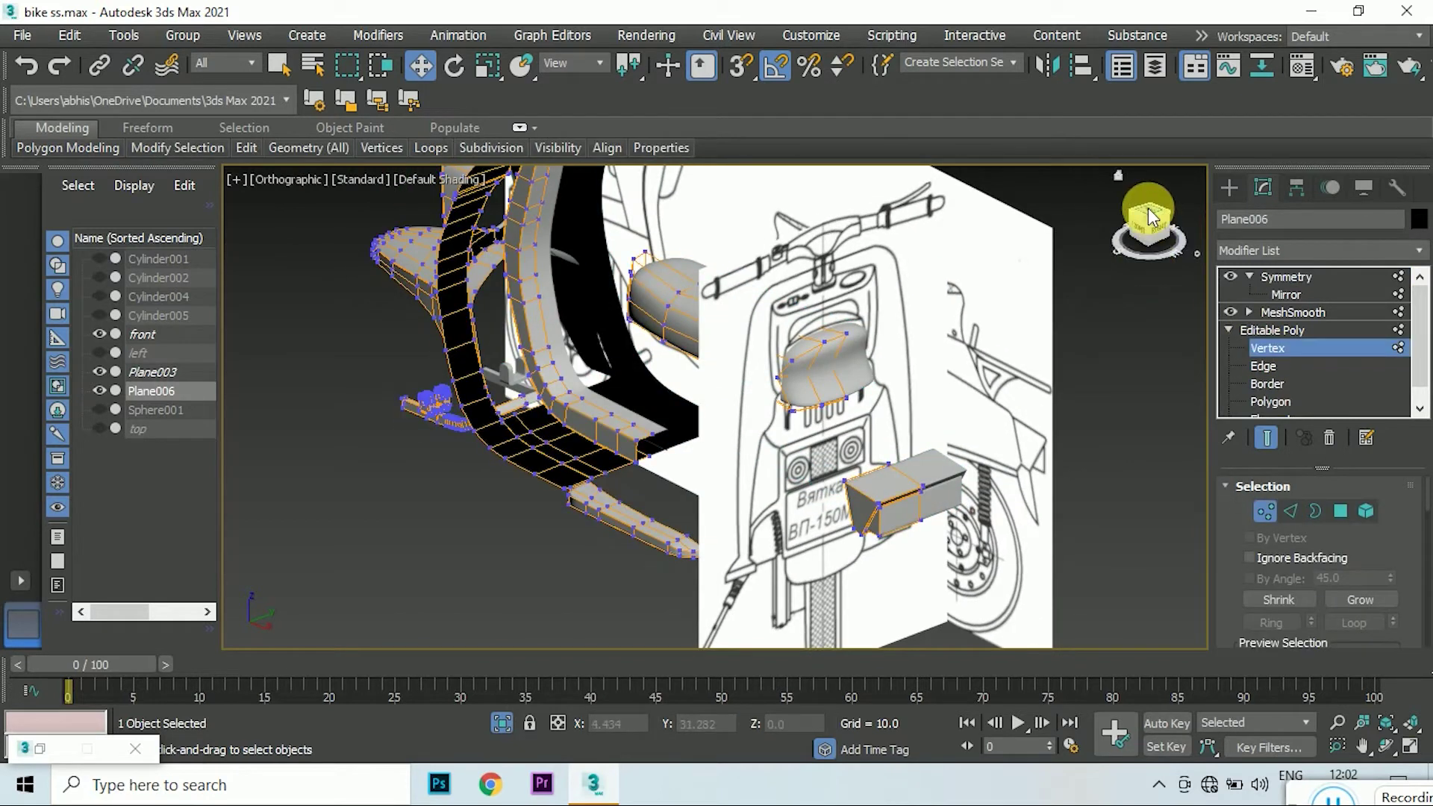
click(1267, 438)
click(488, 66)
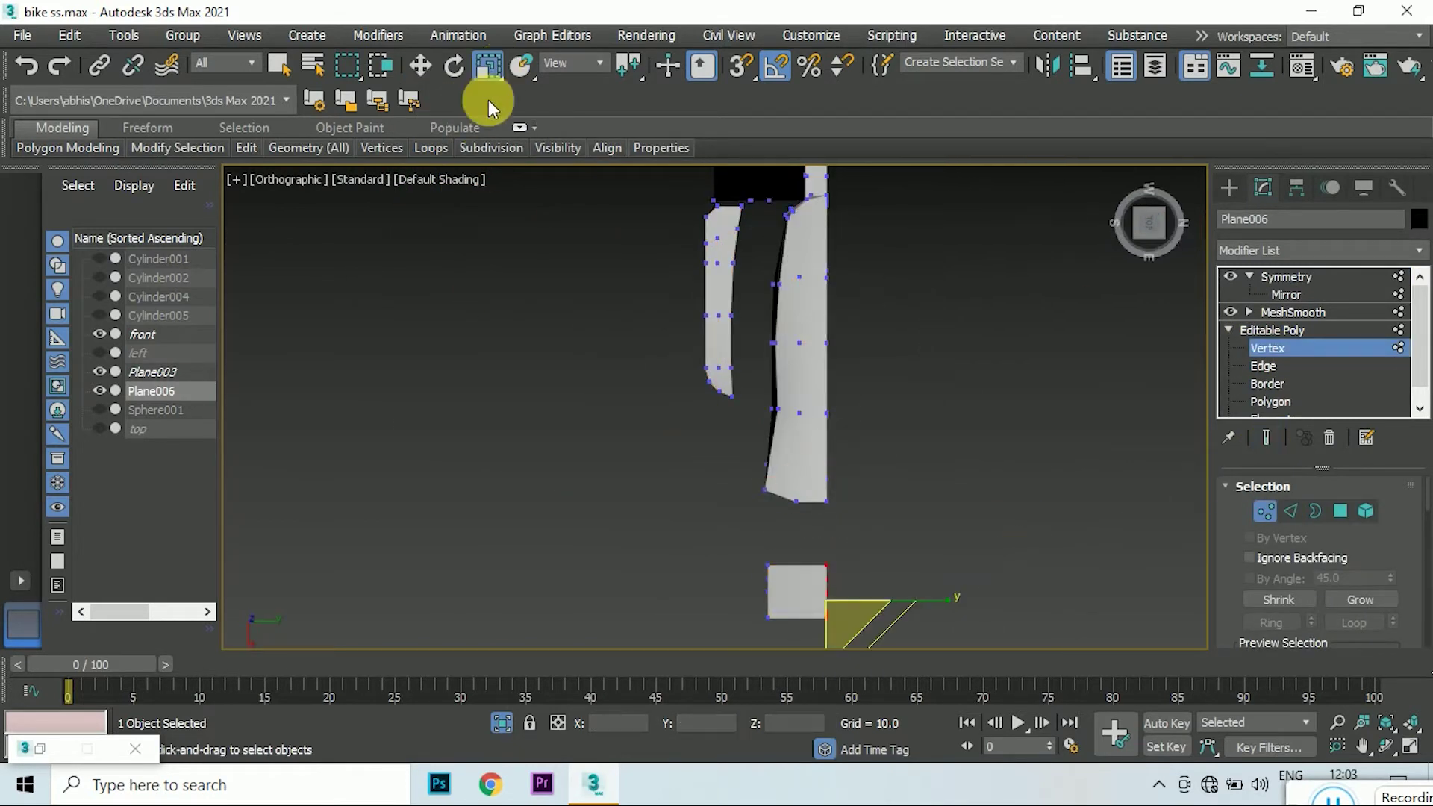
scroll(844, 603, up, 3)
click(421, 65)
click(1267, 438)
- Align the selected vertices onto the centre line, checking front and right views
mouse_move(810, 590)
mouse_down()
mouse_move(852, 570)
mouse_move(770, 374)
mouse_up()
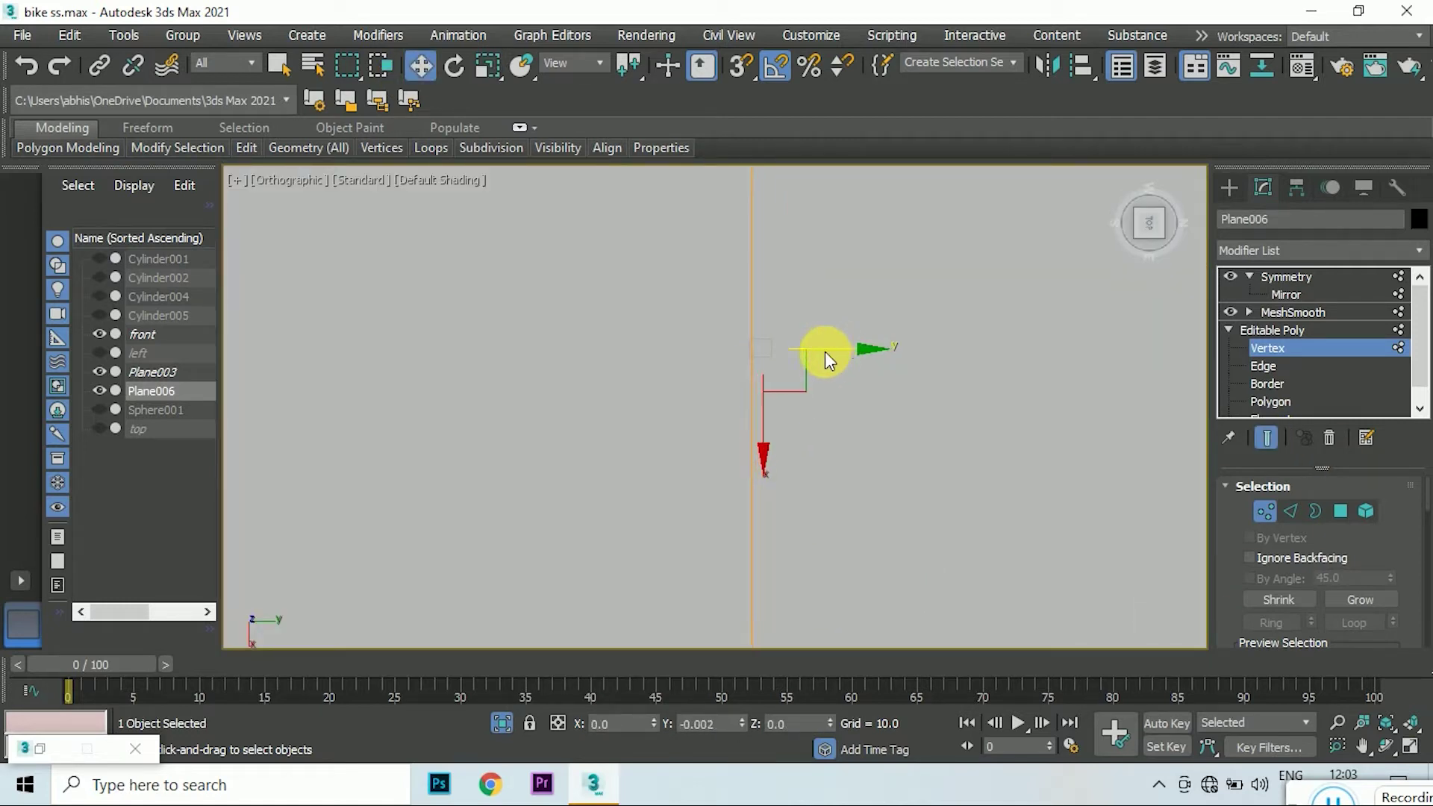
mouse_move(826, 351)
mouse_down()
mouse_move(770, 362)
mouse_move(791, 380)
mouse_move(706, 404)
mouse_up()
alt+middle_drag(706, 404, 799, 510)
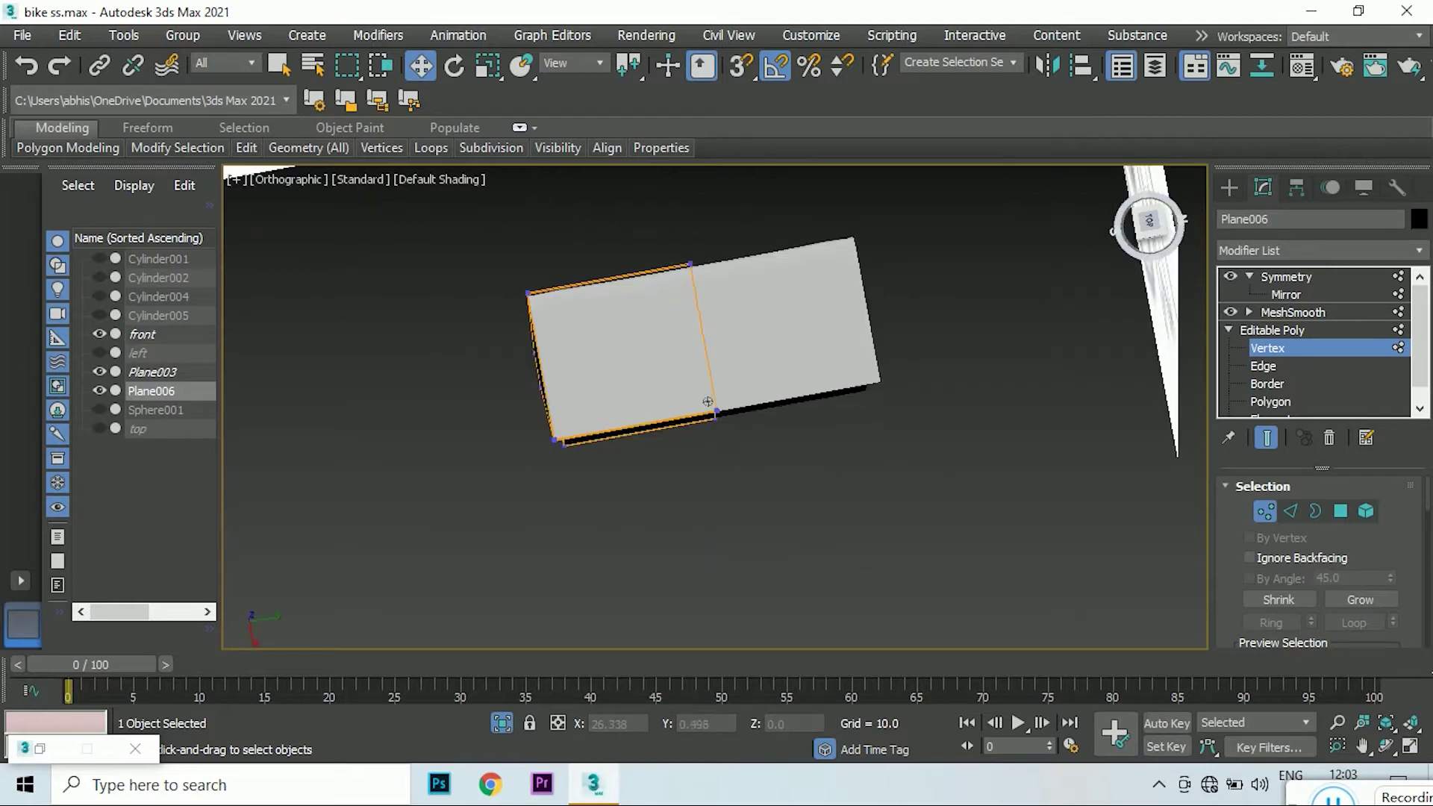
click(1149, 227)
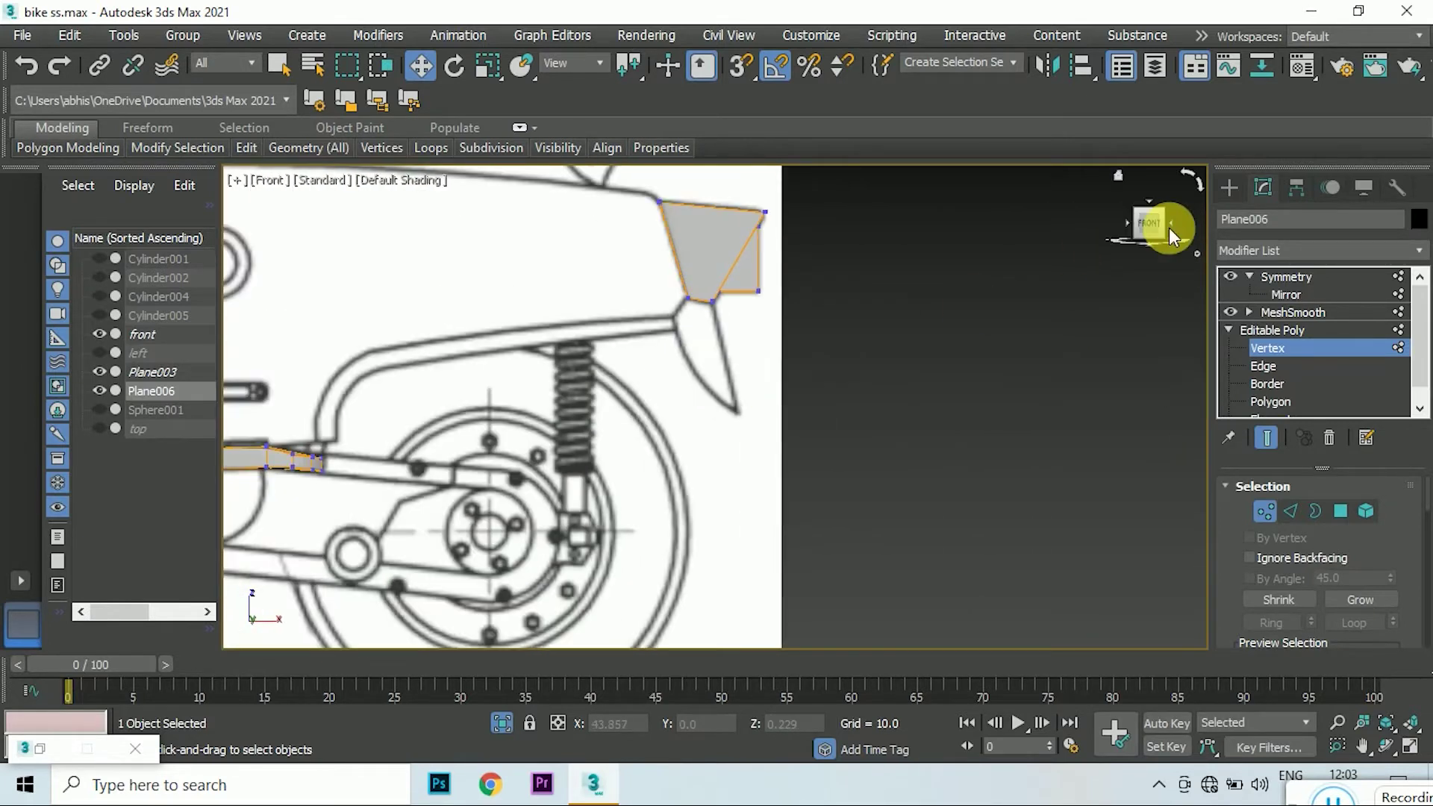
click(1169, 225)
scroll(948, 355, down, 2)
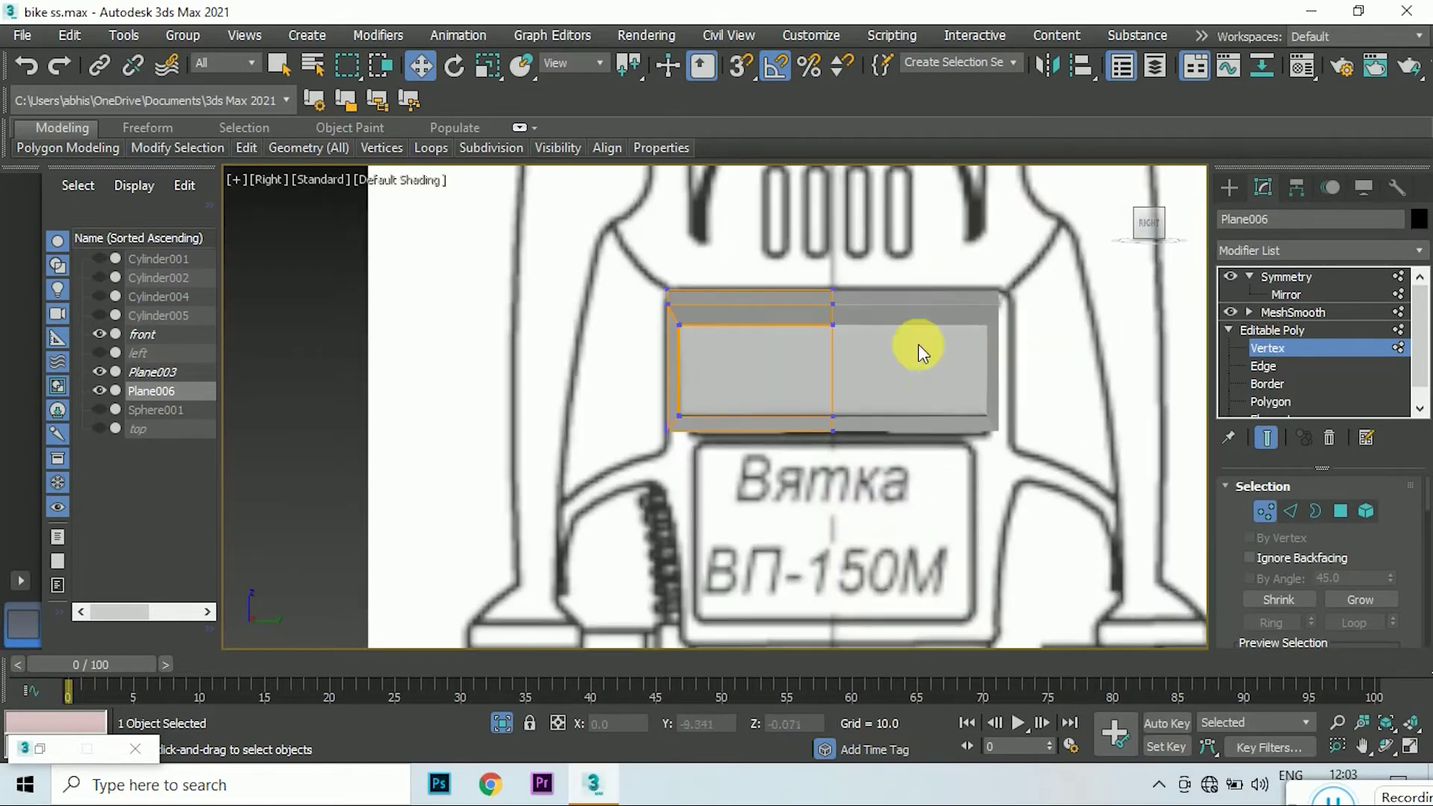
scroll(896, 344, down, 1)
scroll(888, 314, down, 2)
scroll(903, 295, up, 5)
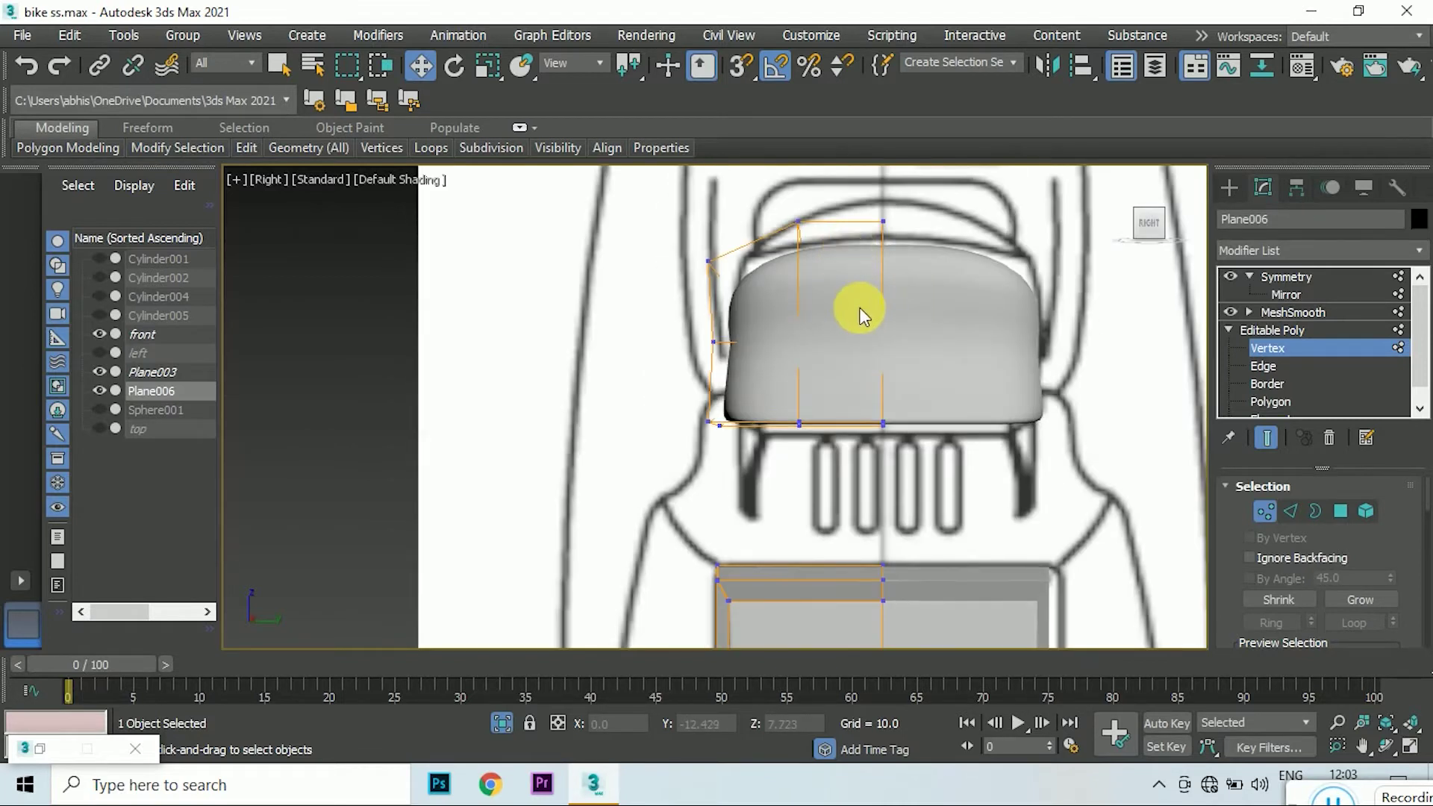
scroll(861, 312, down, 3)
scroll(920, 393, up, 1)
- Nudge the Symmetry Mirror gizmo slightly along X and orbit to check the seam
click(1290, 295)
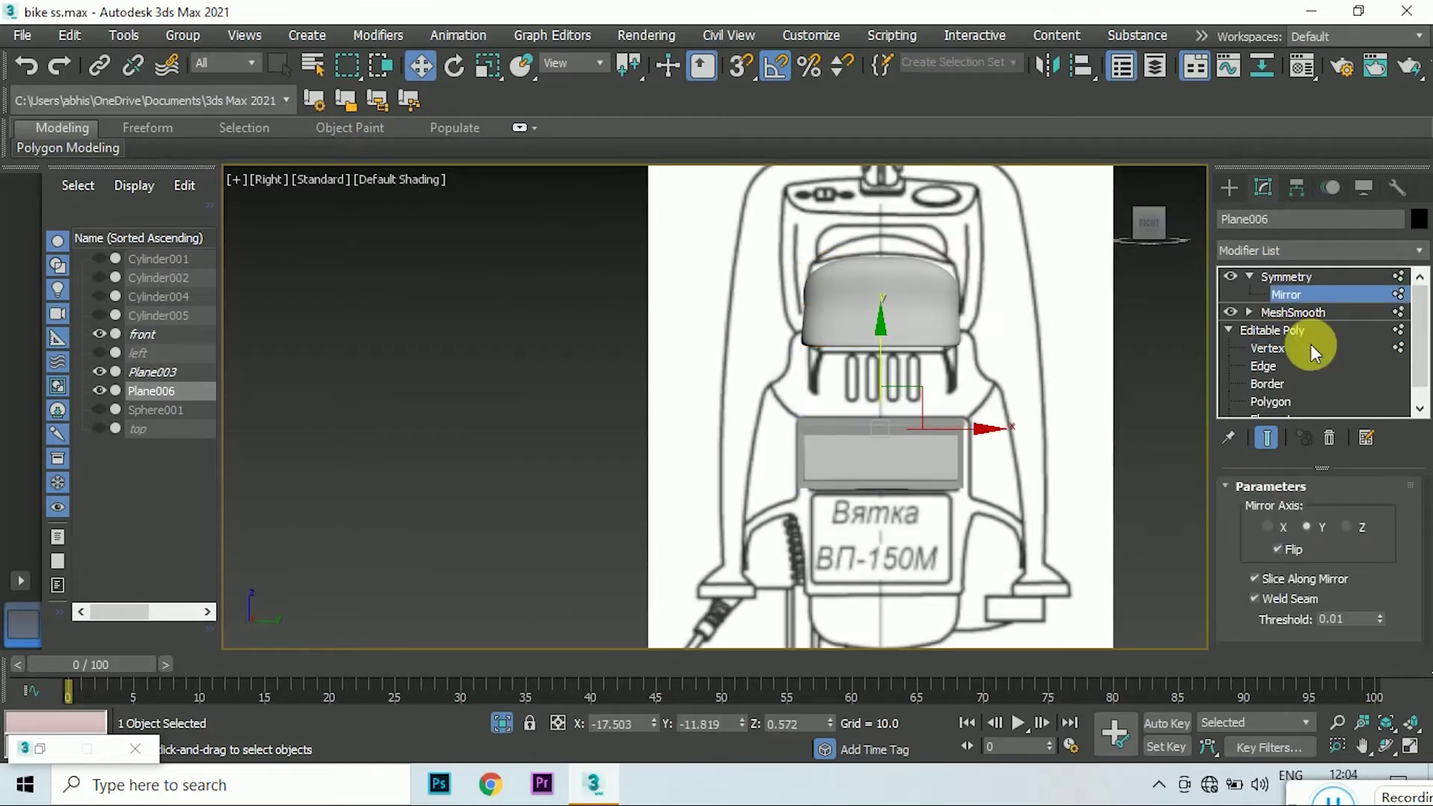
click(1266, 347)
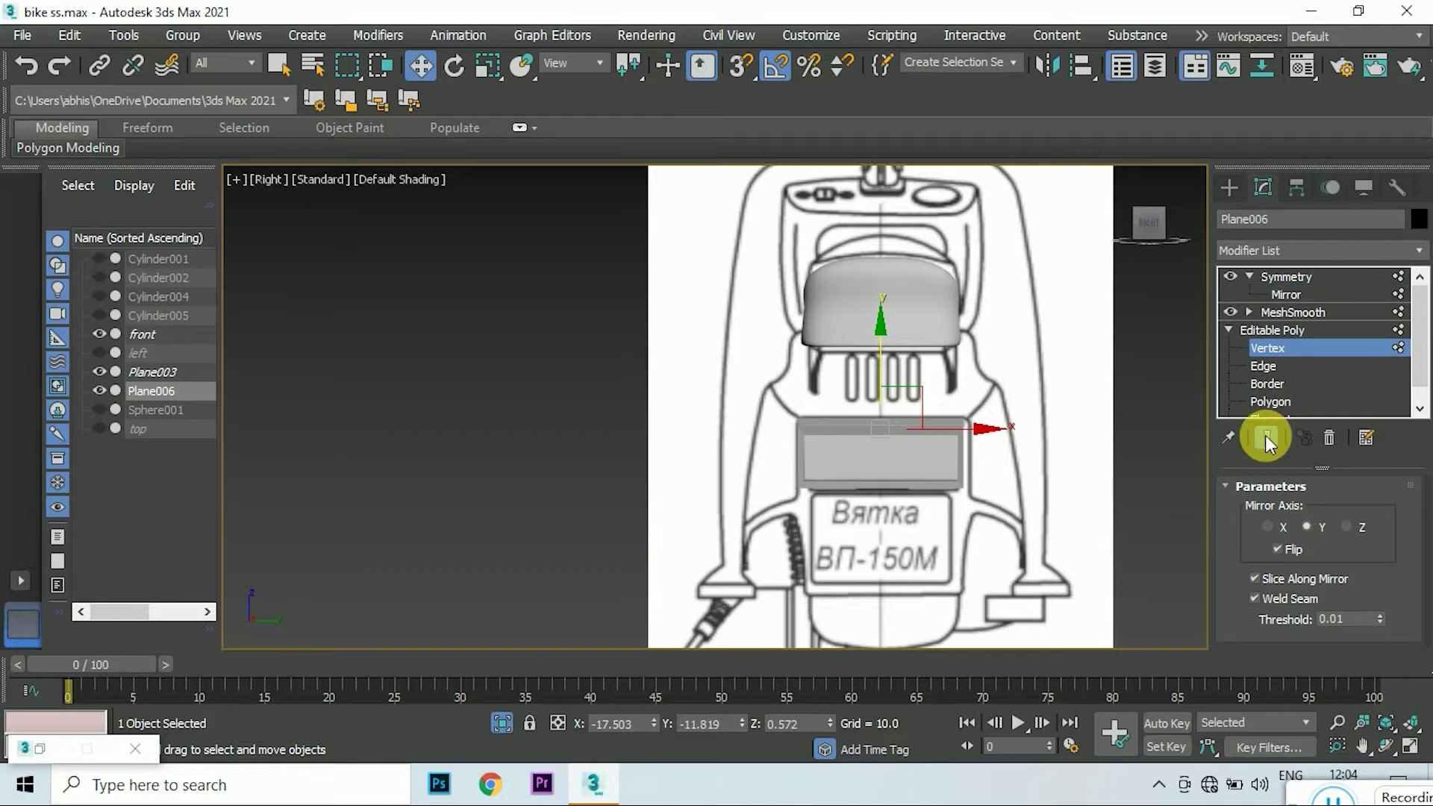
click(1278, 296)
scroll(944, 426, up, 3)
drag(936, 431, 943, 434)
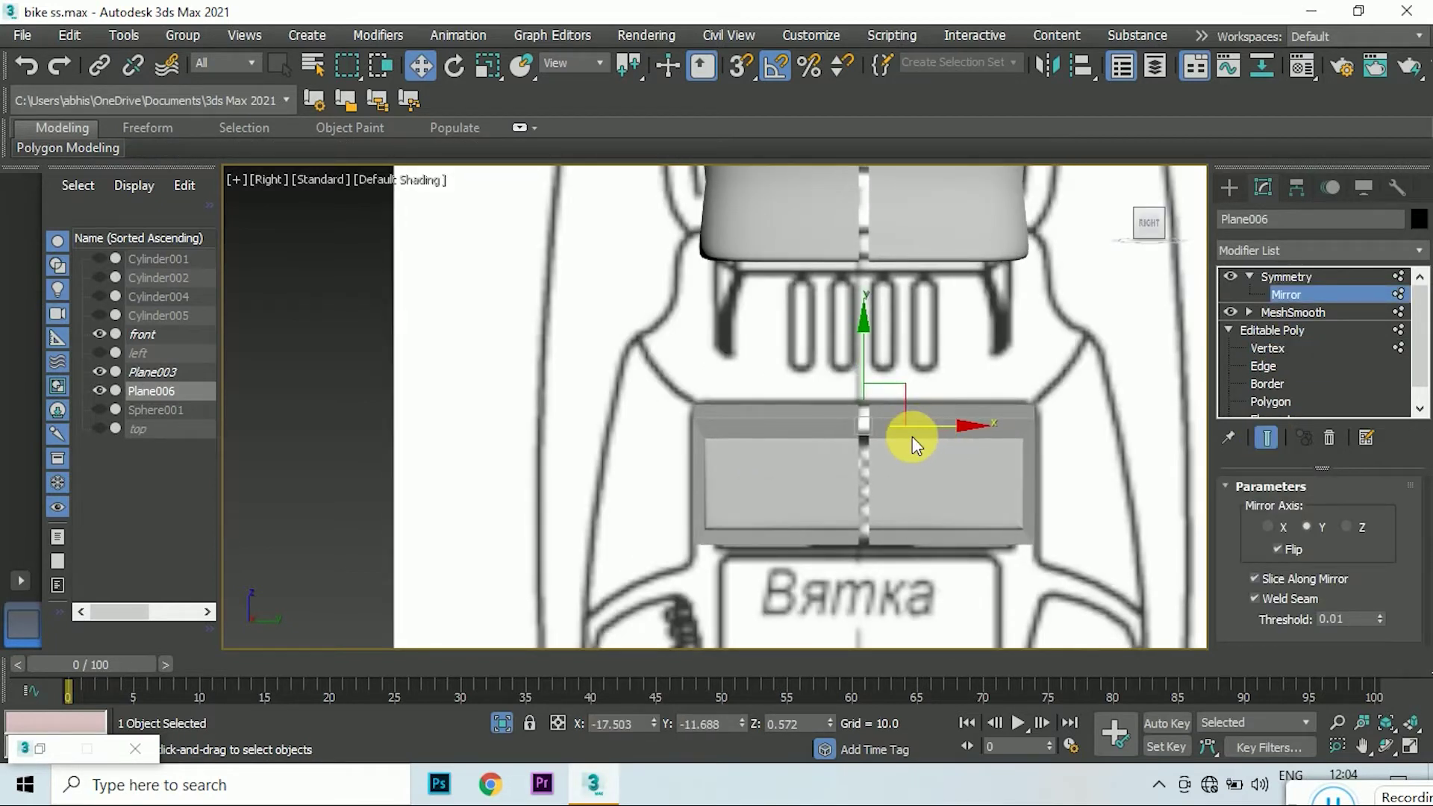
drag(1150, 235, 1120, 250)
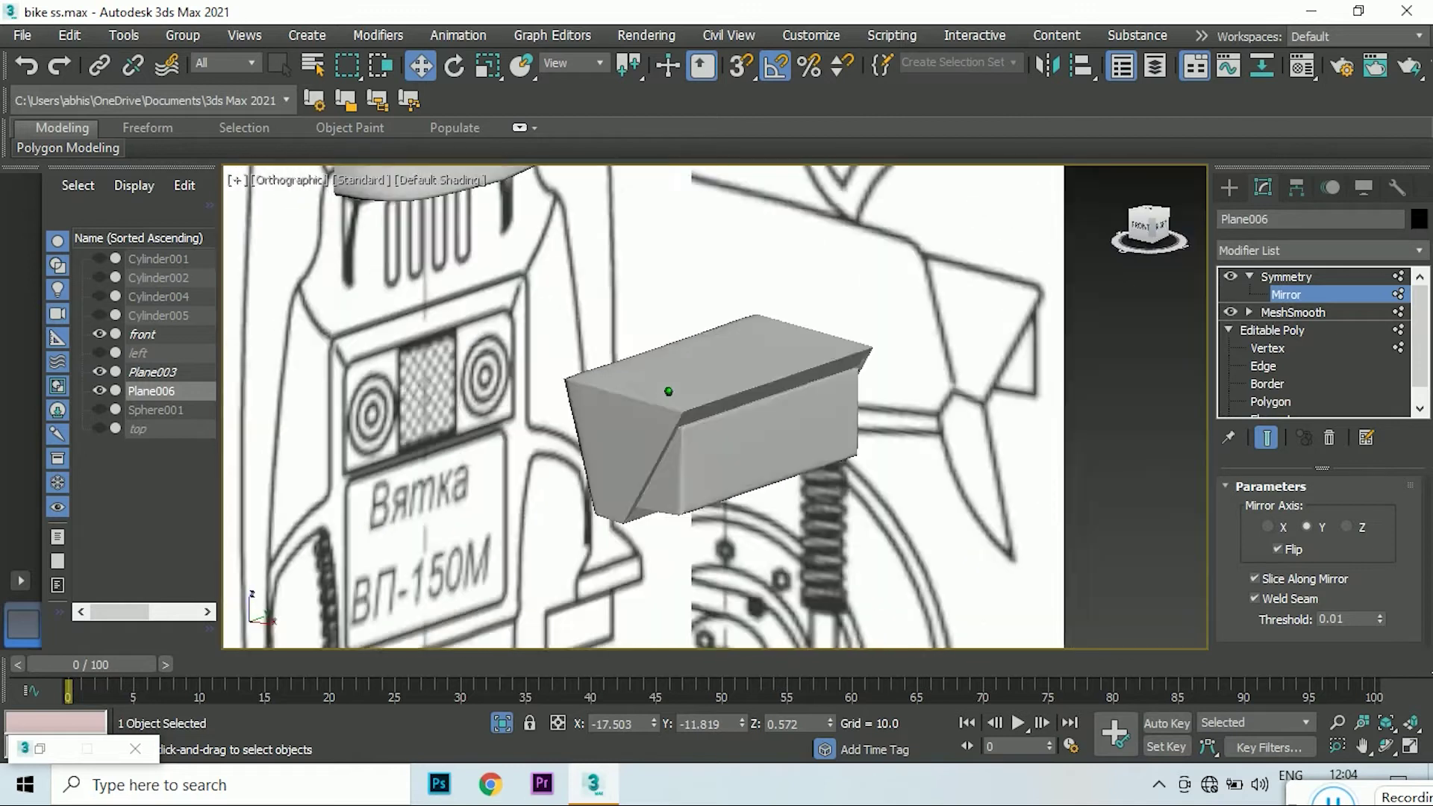
alt+middle_drag(703, 442, 630, 384)
click(1275, 409)
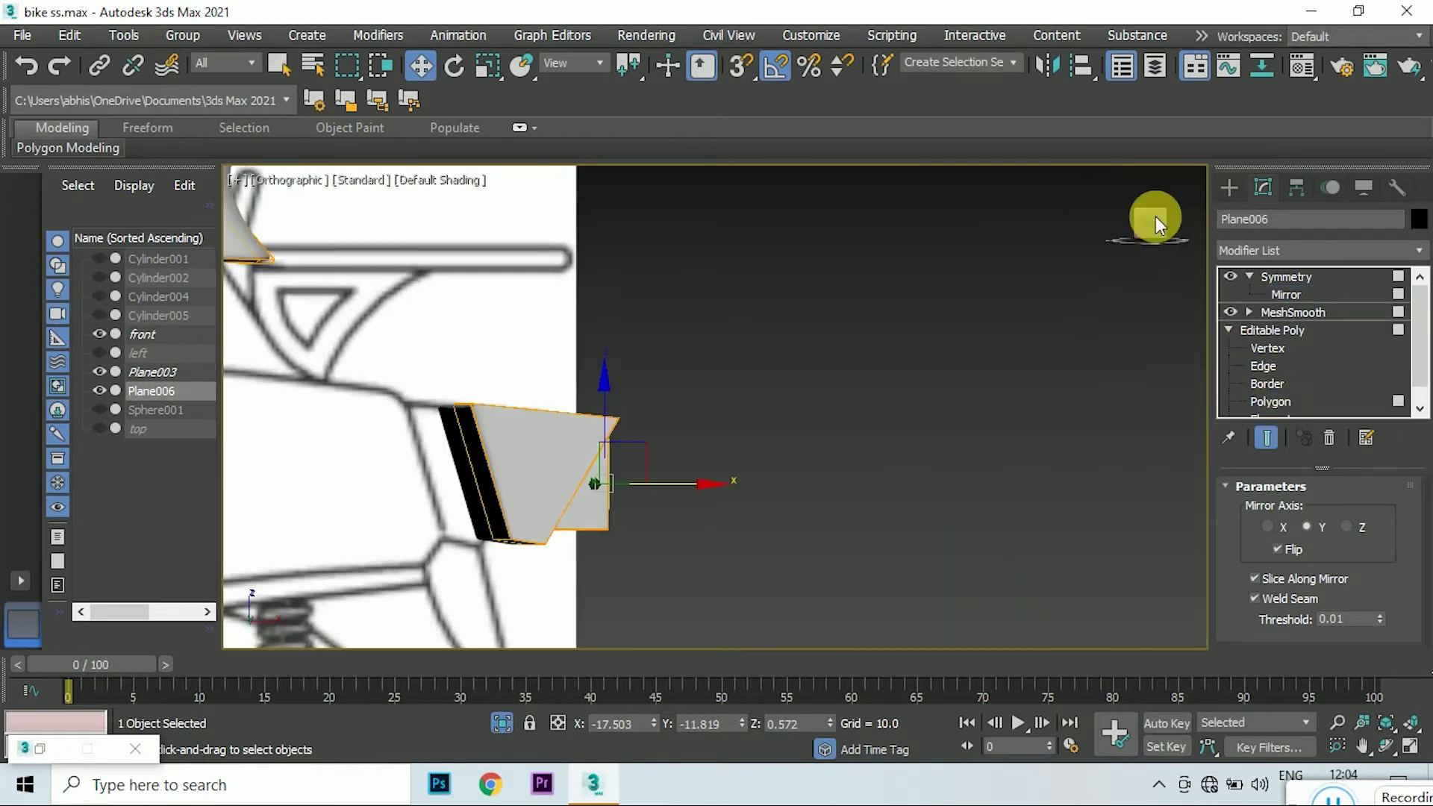
- Orbit around the tail-light block to inspect its faces and sides
drag(1156, 216, 1210, 327)
scroll(473, 463, up, 3)
click(473, 463)
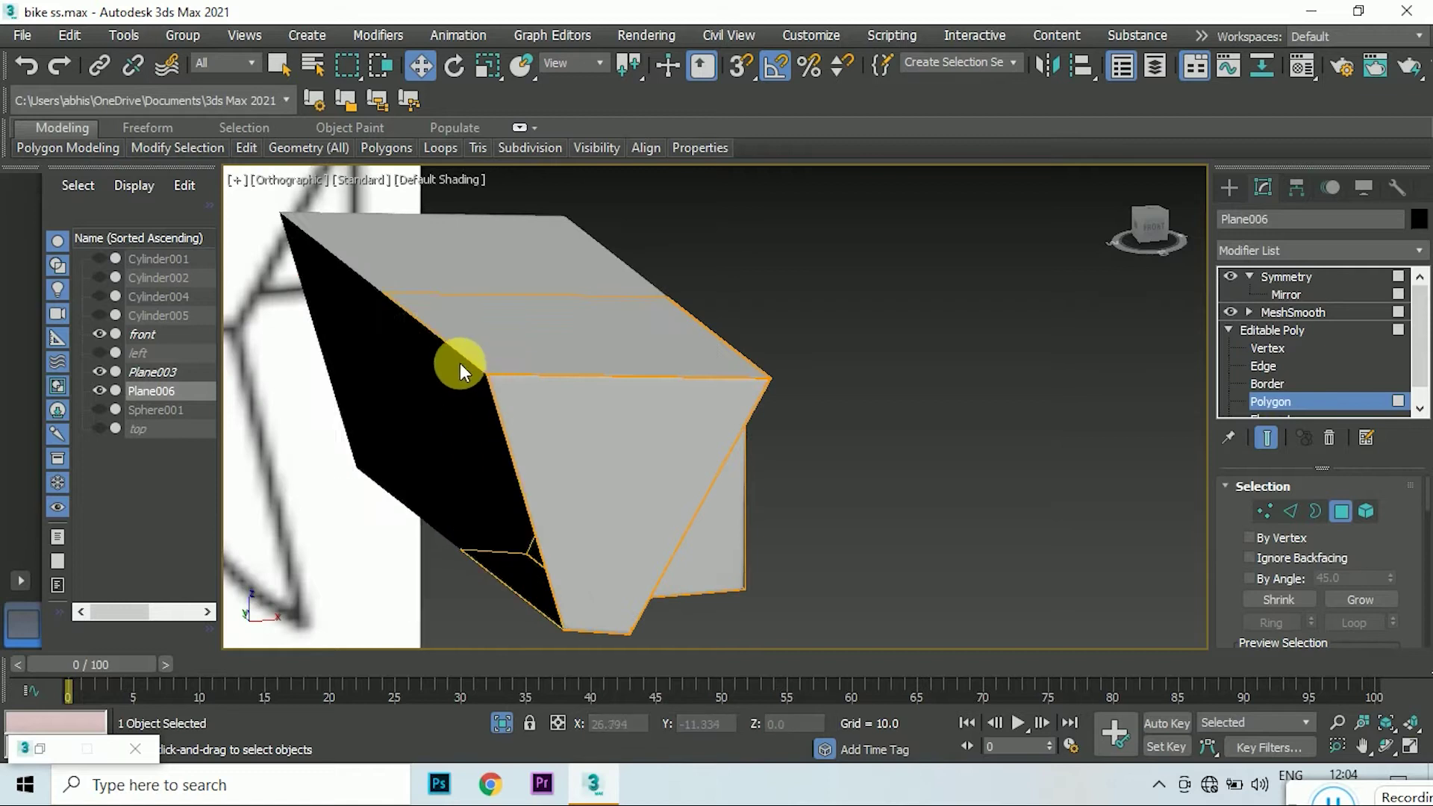
scroll(464, 363, up, 5)
scroll(492, 458, down, 8)
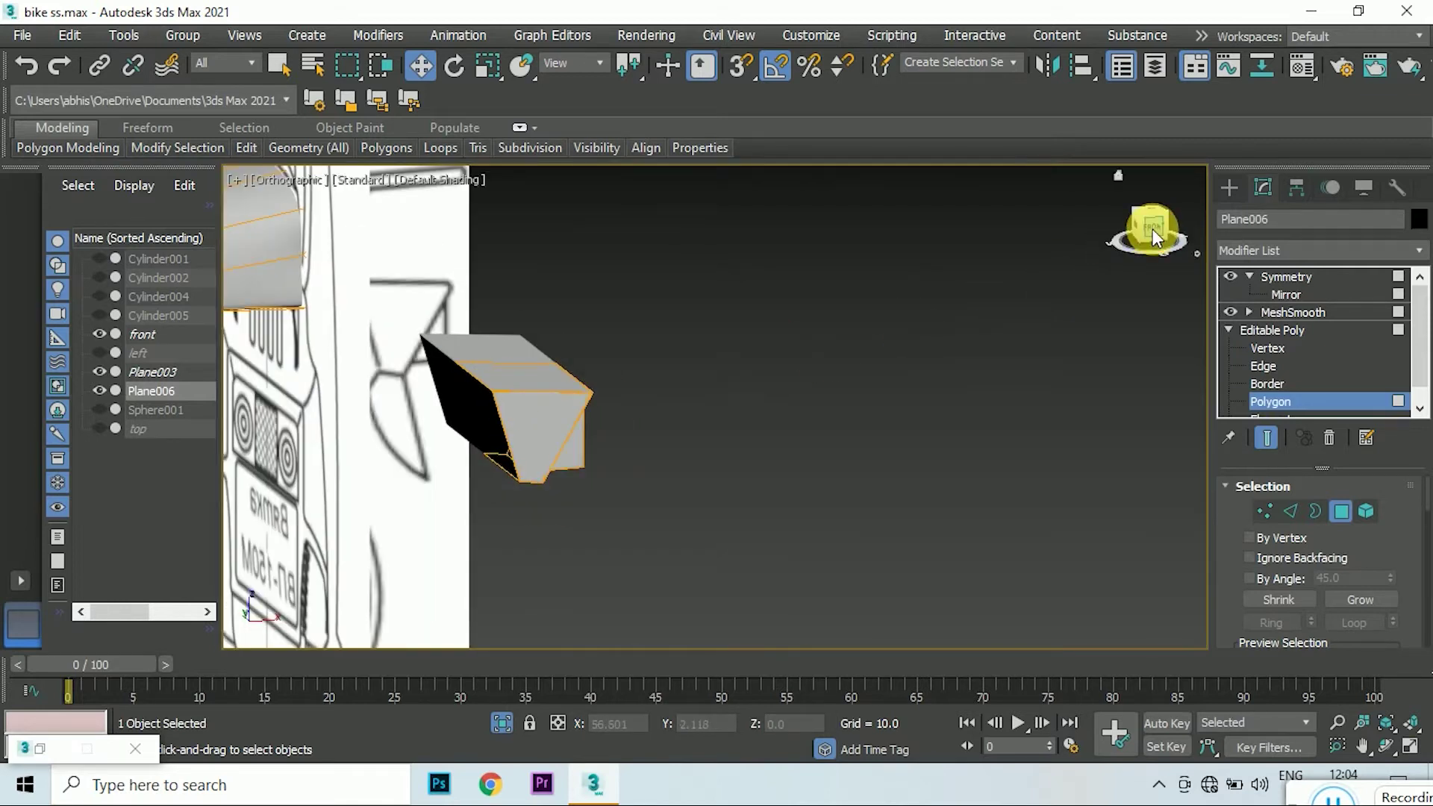
click(1153, 230)
mouse_move(812, 329)
alt+middle_down()
mouse_move(715, 407)
mouse_move(809, 437)
alt+middle_up()
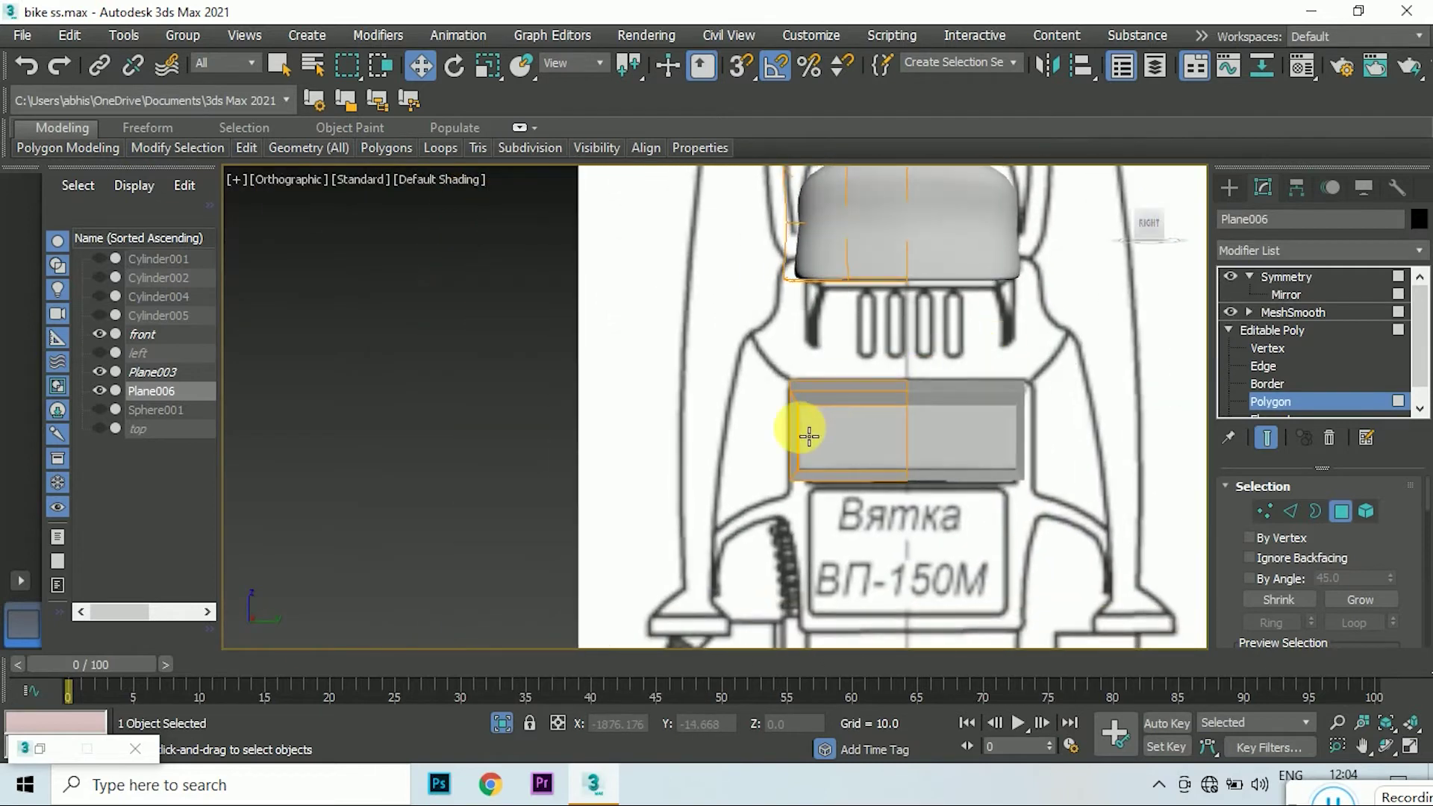
alt+middle_drag(1024, 282, 724, 456)
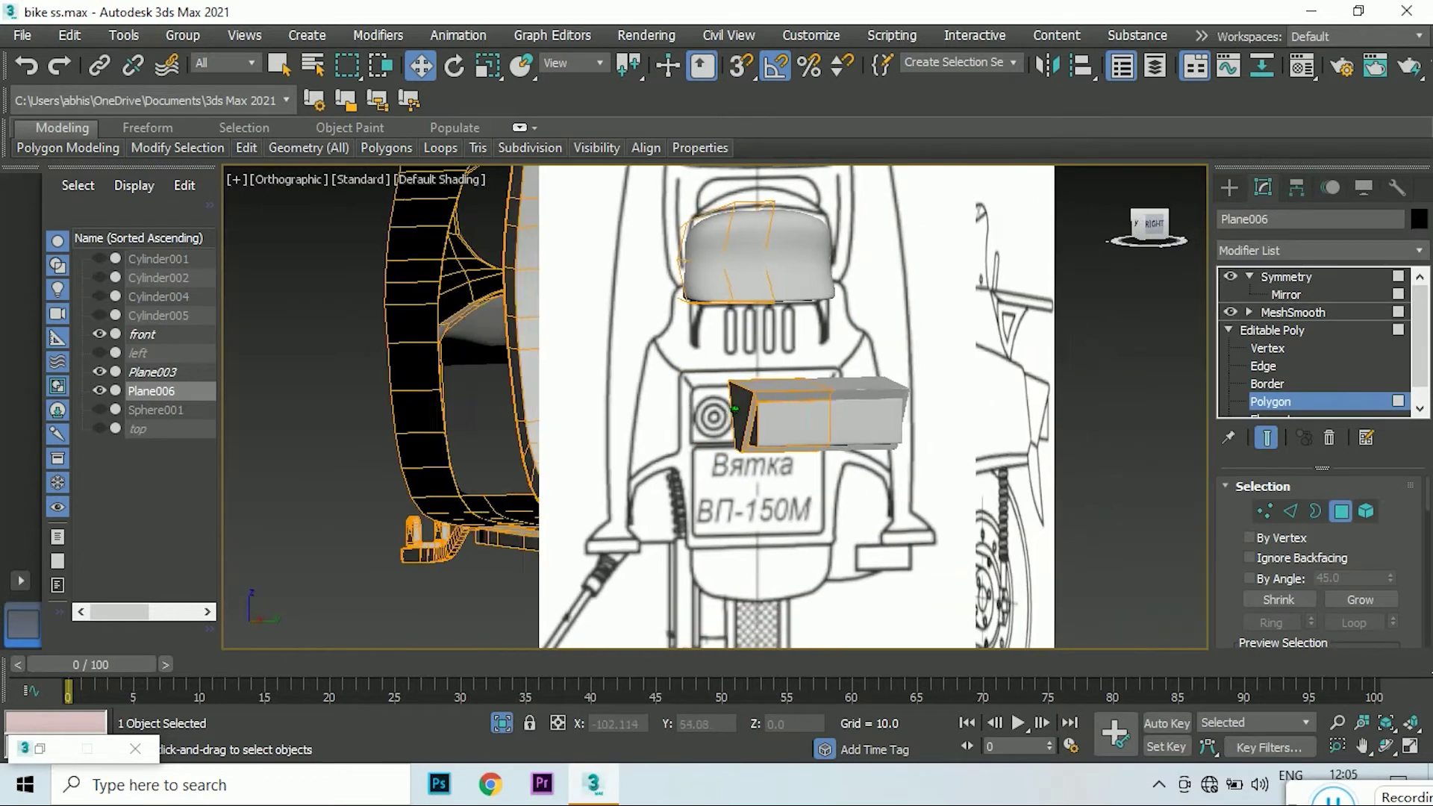
scroll(724, 456, up, 3)
scroll(791, 412, up, 2)
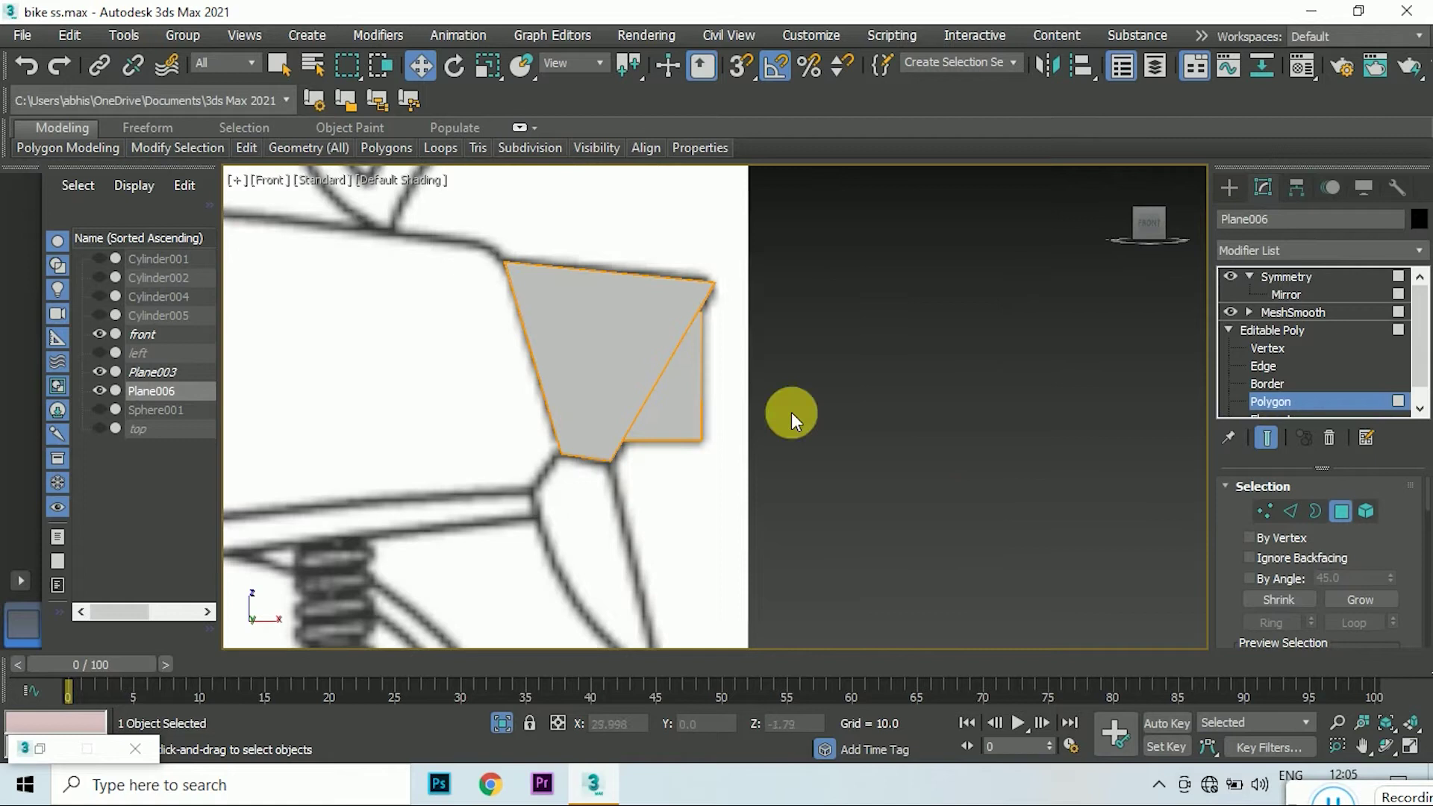
alt+middle_drag(791, 412, 787, 410)
- Extrude the block's bottom polygon via the quad menu into a lower mount piece
click(603, 525)
click(1150, 217)
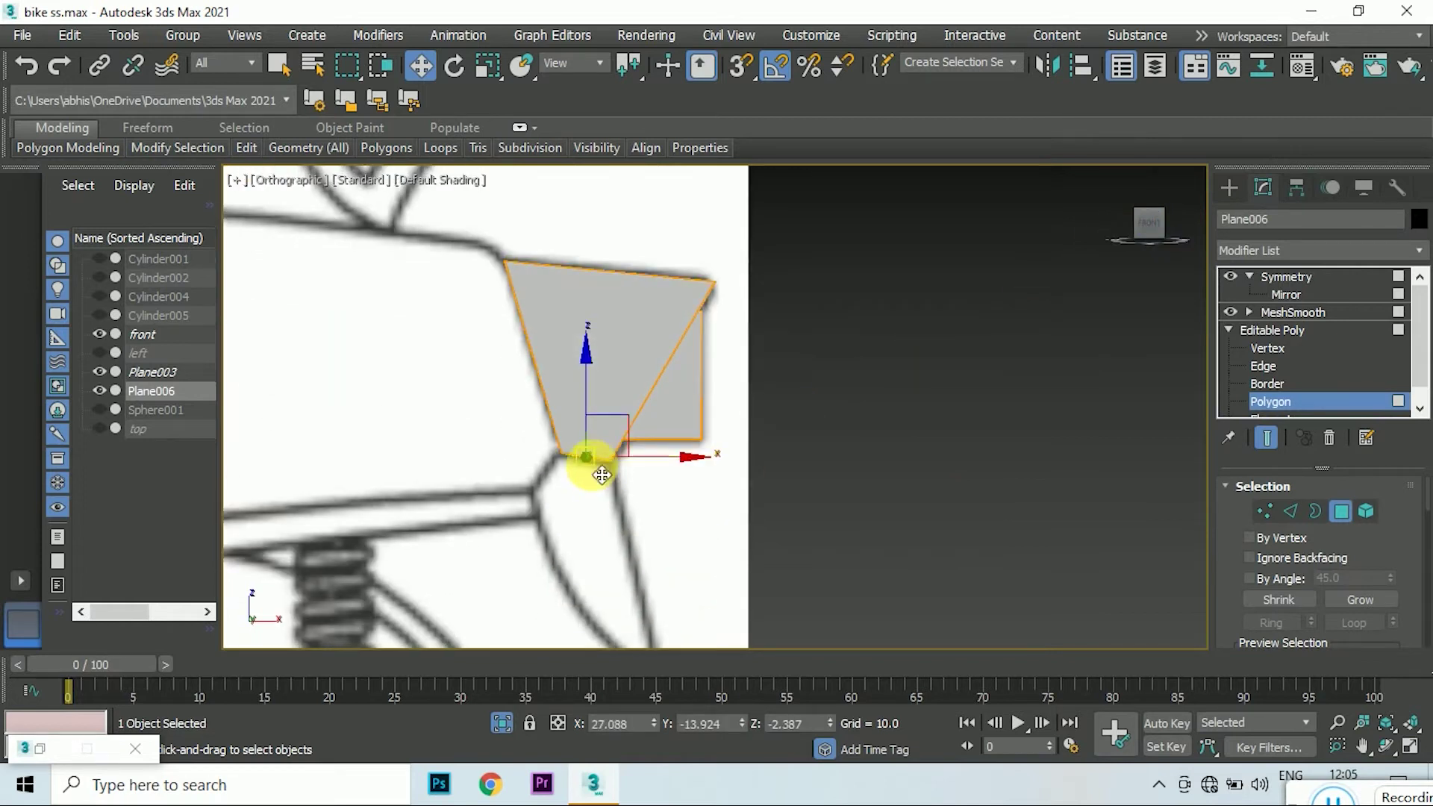
right_click(592, 473)
click(397, 518)
click(724, 479)
click(1267, 438)
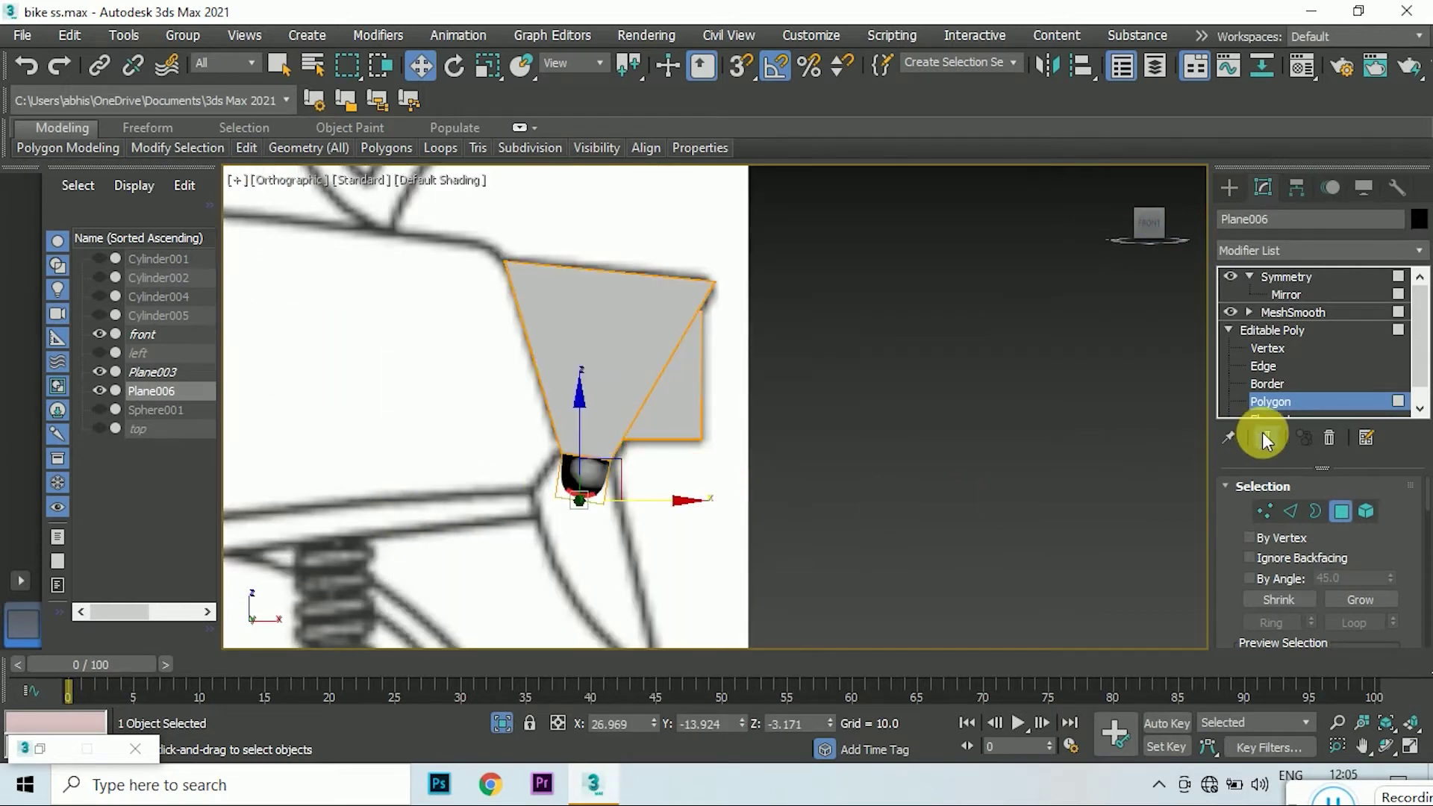
- Move a corner vertex of the new piece left to match the blueprint
key(1)
scroll(634, 496, up, 2)
drag(508, 515, 476, 507)
click(619, 527)
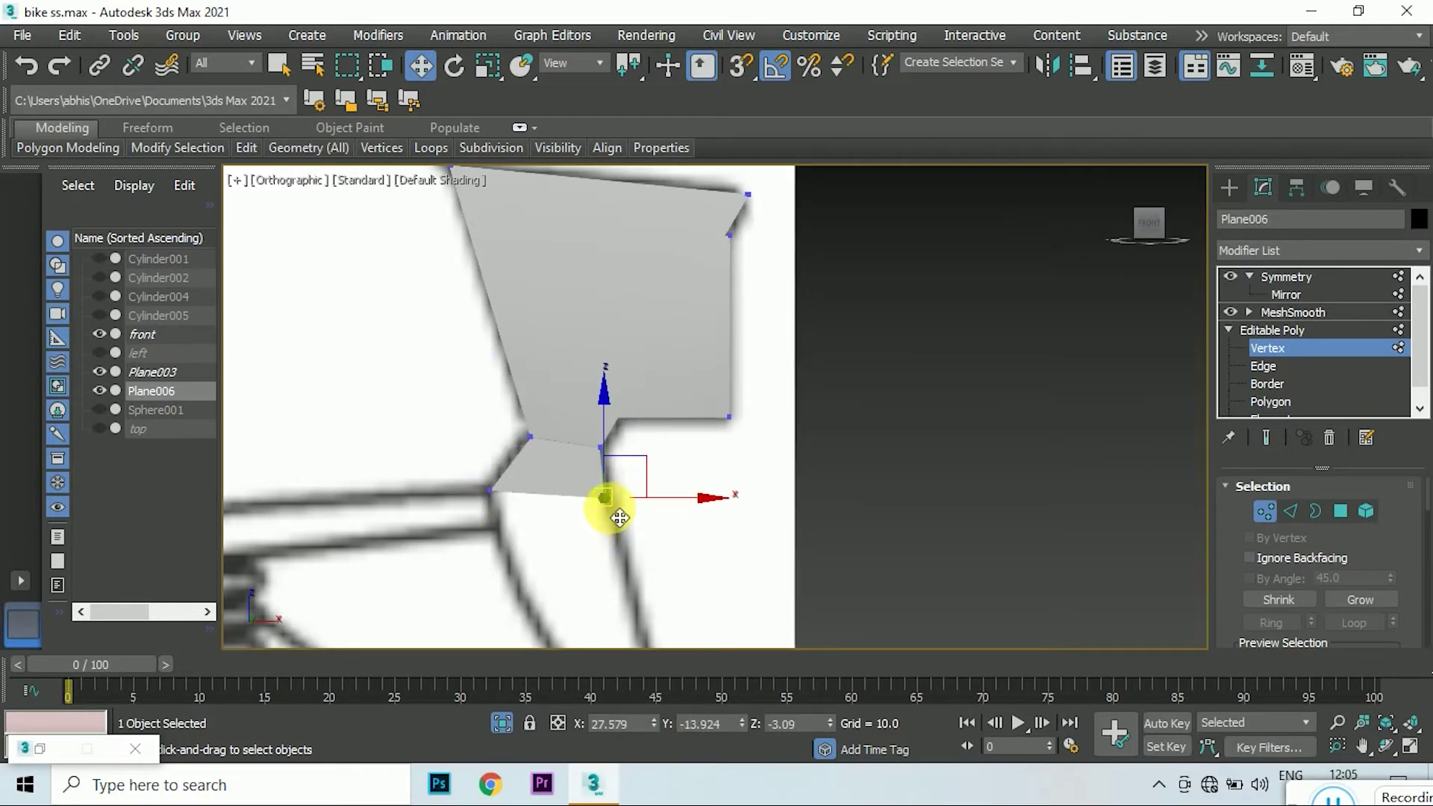
scroll(620, 518, down, 2)
- Orbit in Edge mode to view the extruded piece's underside
key(2)
scroll(512, 480, up, 3)
scroll(694, 396, down, 2)
scroll(822, 418, up, 3)
drag(1148, 224, 1152, 218)
mouse_move(633, 450)
alt+middle_down()
mouse_move(682, 426)
mouse_move(540, 497)
alt+middle_up()
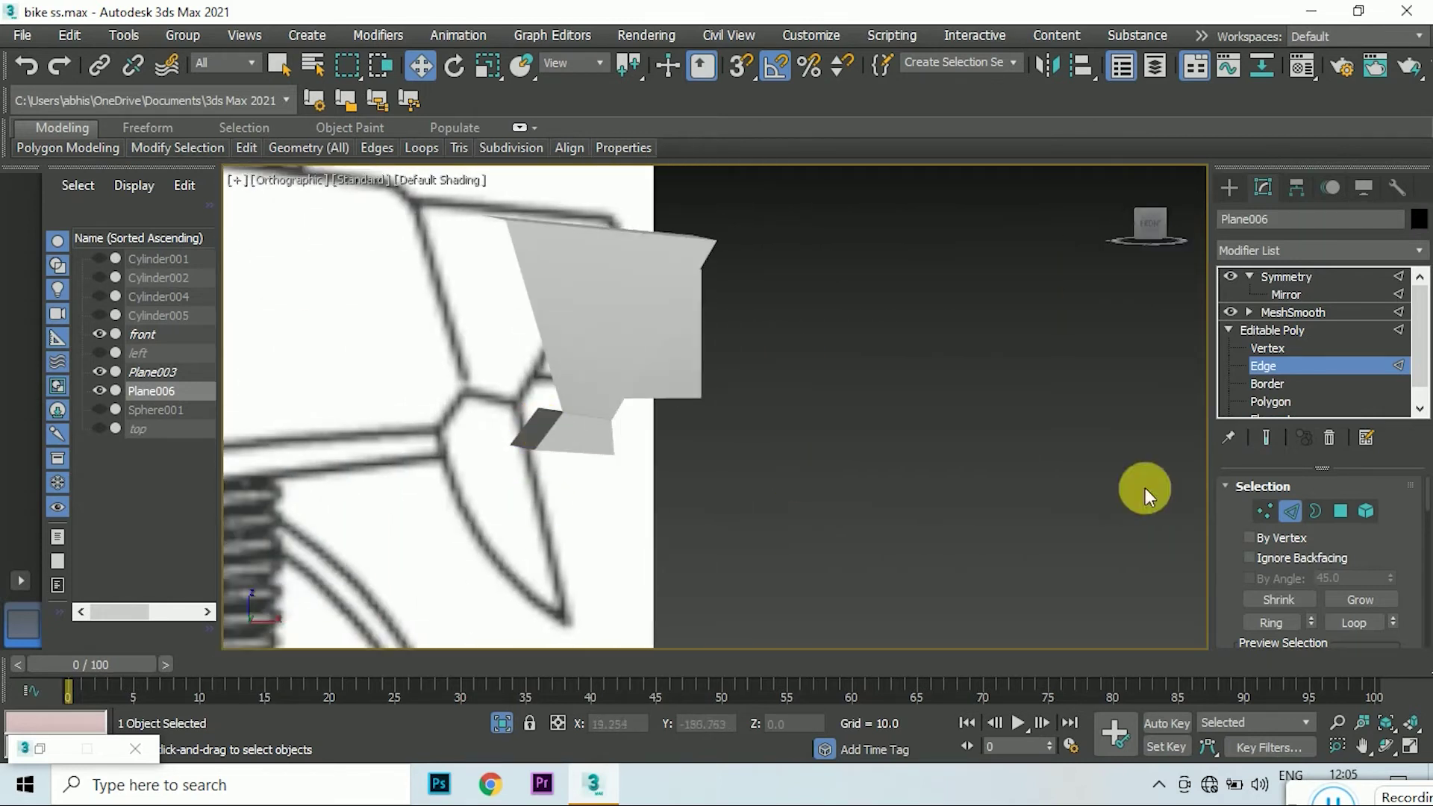
- Orbit around the part to a more frontal view in Polygon mode
key(4)
click(538, 427)
click(758, 368)
alt+middle_drag(757, 369, 501, 452)
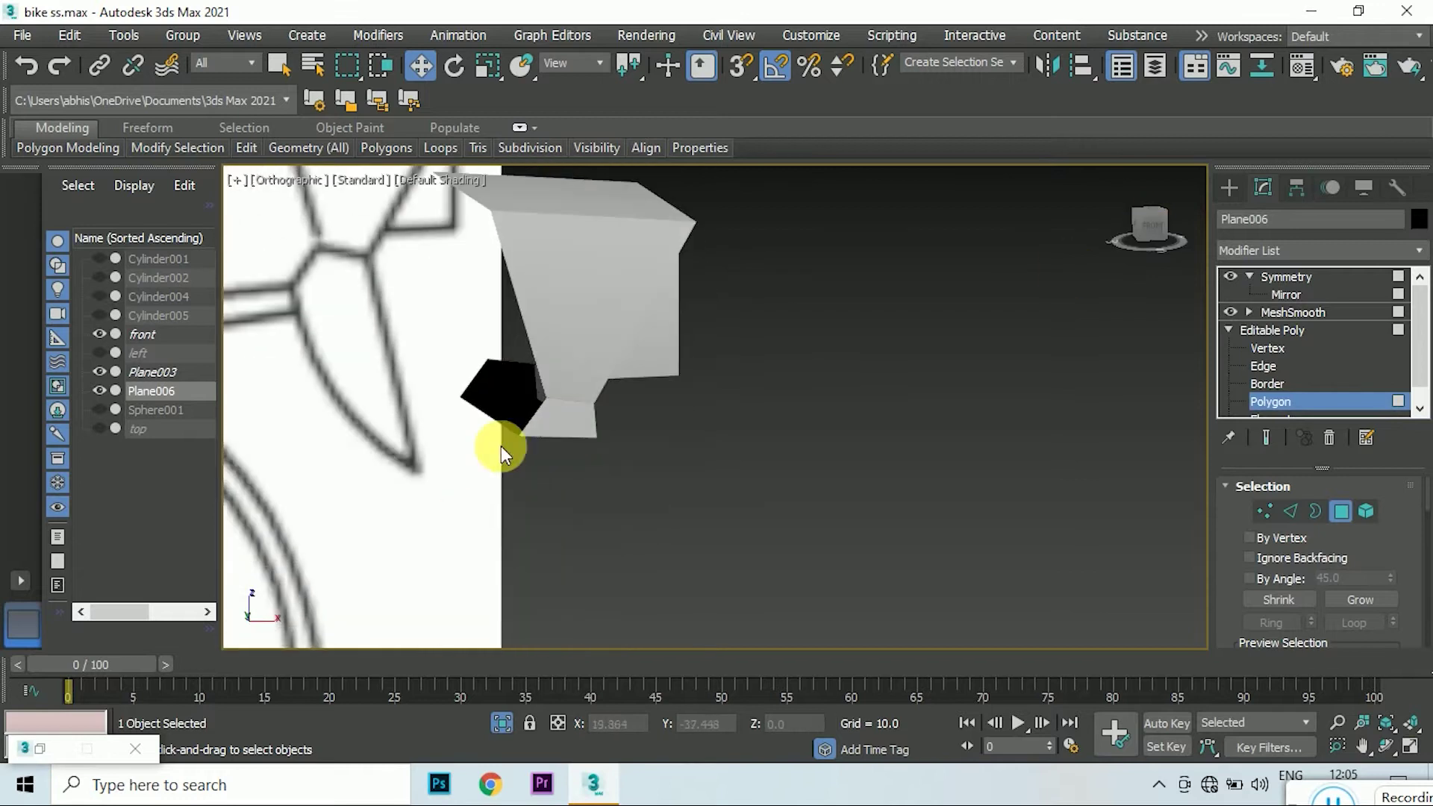
scroll(501, 446, up, 2)
scroll(506, 425, up, 3)
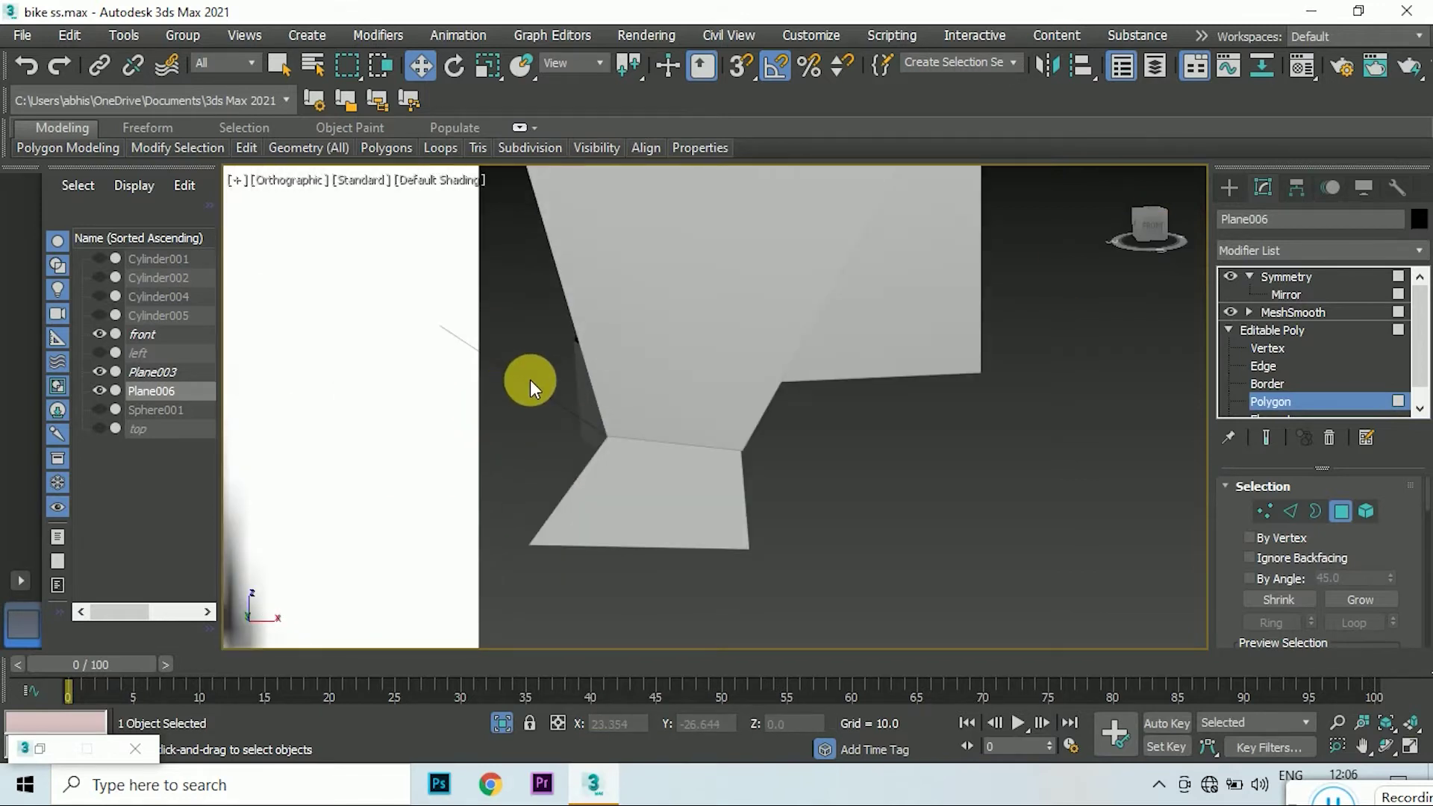
alt+middle_drag(531, 384, 400, 281)
- Box-select the lower piece's vertices and switch to the straight Front view
click(1265, 512)
mouse_move(406, 275)
mouse_down()
mouse_move(567, 411)
mouse_move(617, 396)
mouse_up()
alt+middle_drag(617, 395, 597, 472)
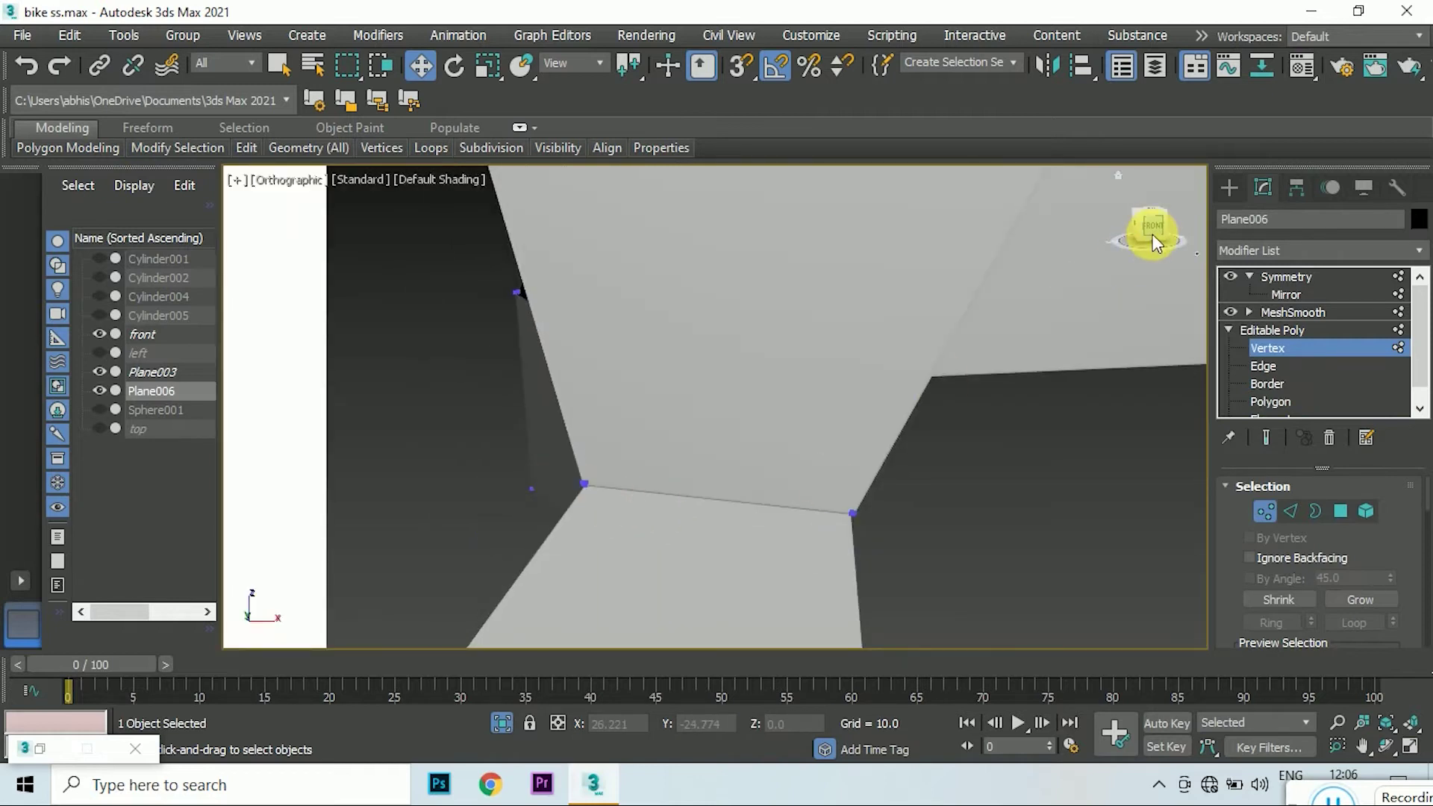
click(1147, 224)
scroll(706, 504, down, 5)
- Select the lower piece's bottom edge with Edged Faces shown
key(2)
click(761, 587)
key(F4)
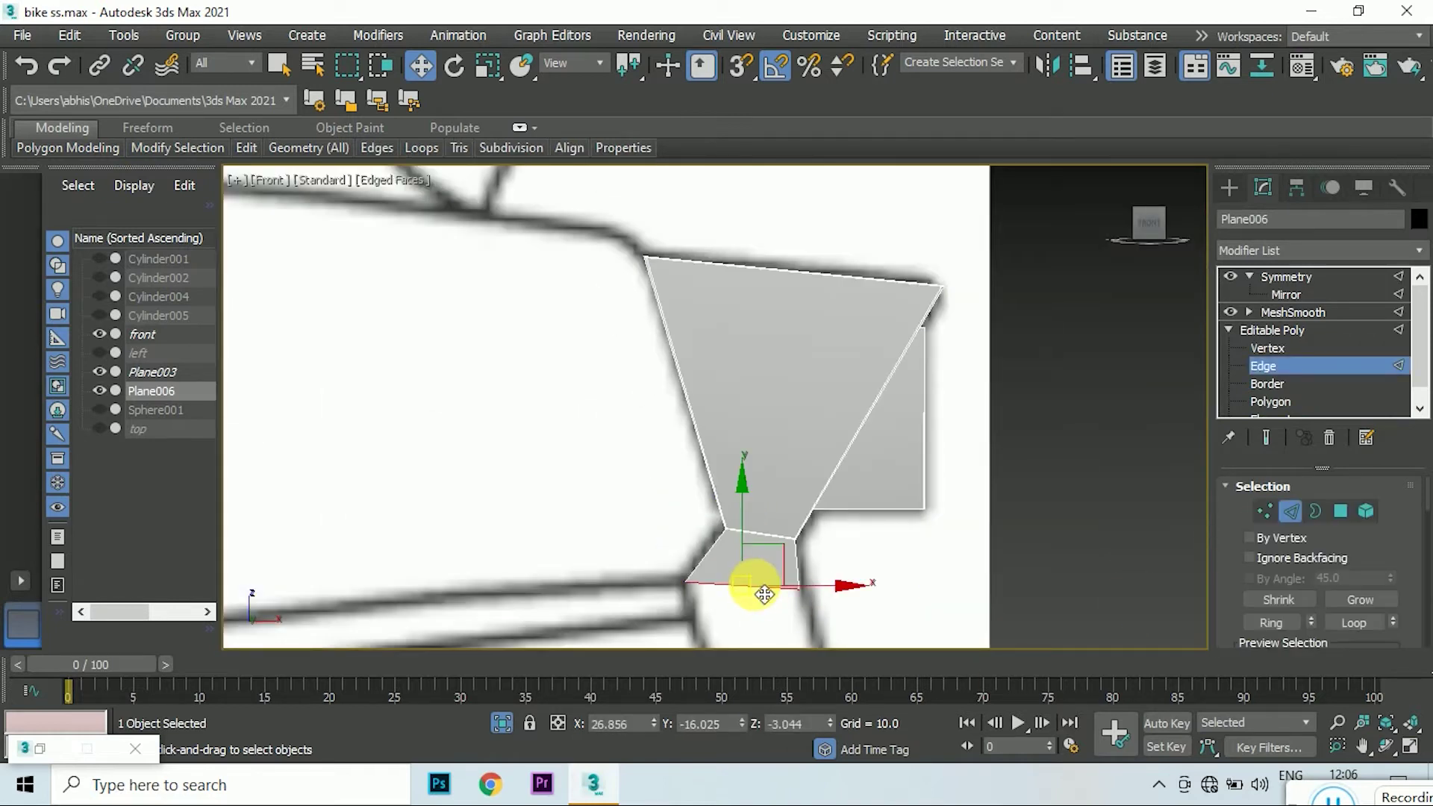
scroll(715, 579, up, 5)
scroll(656, 393, up, 3)
scroll(710, 390, down, 3)
scroll(687, 482, up, 4)
scroll(670, 441, down, 3)
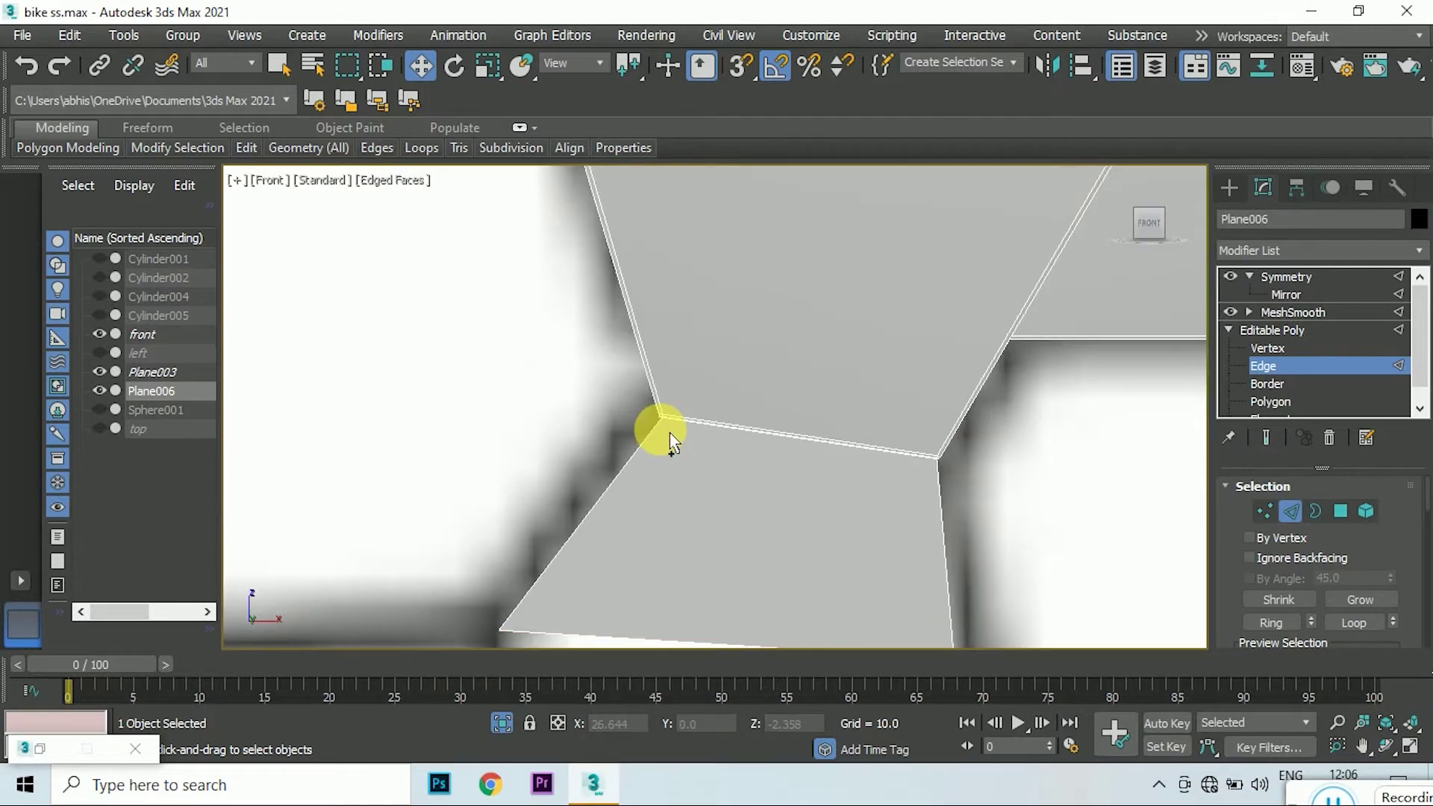
scroll(706, 522, down, 4)
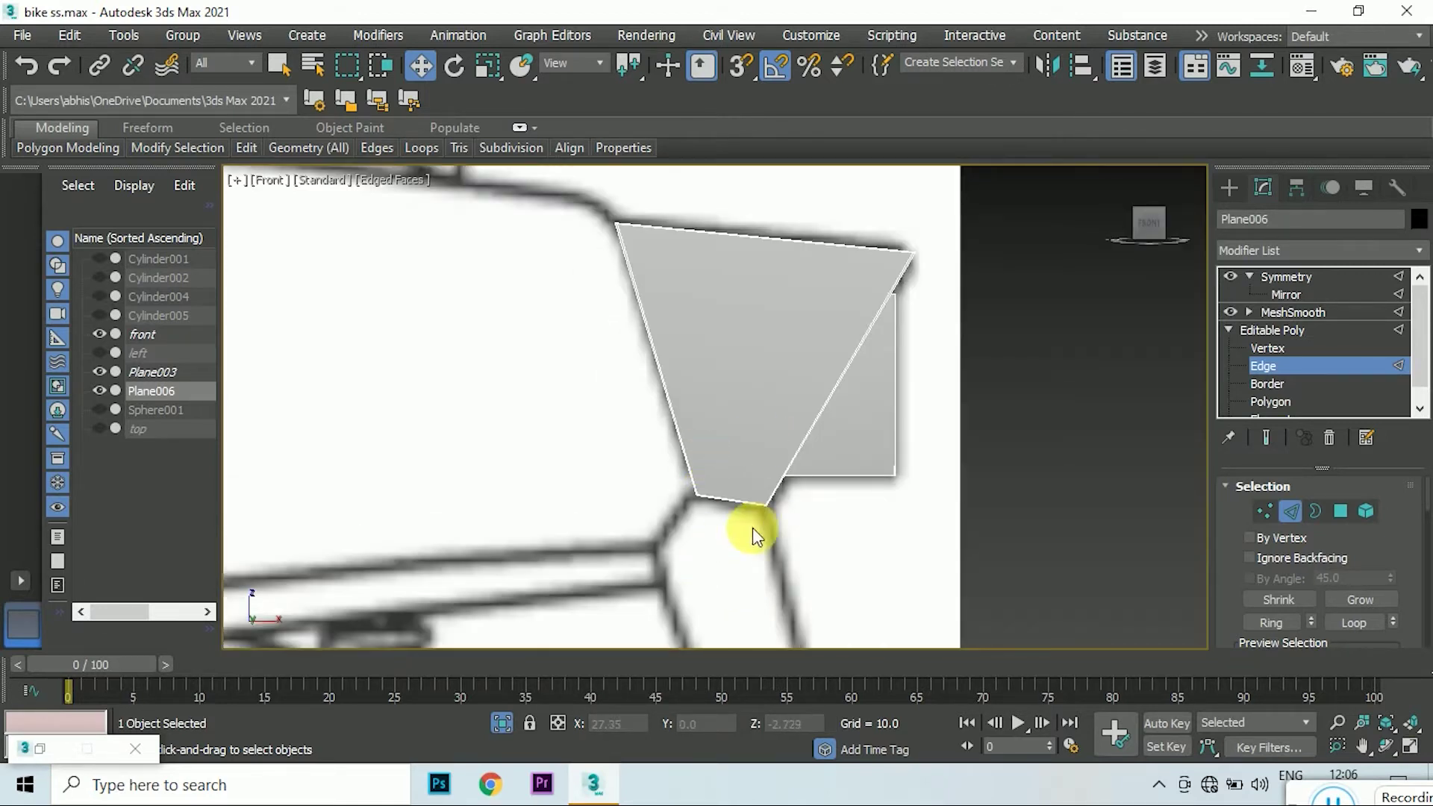
scroll(753, 527, down, 2)
- Move the piece's edges down-left and up-left to follow the blueprint outline
drag(1150, 227, 717, 406)
scroll(825, 601, up, 3)
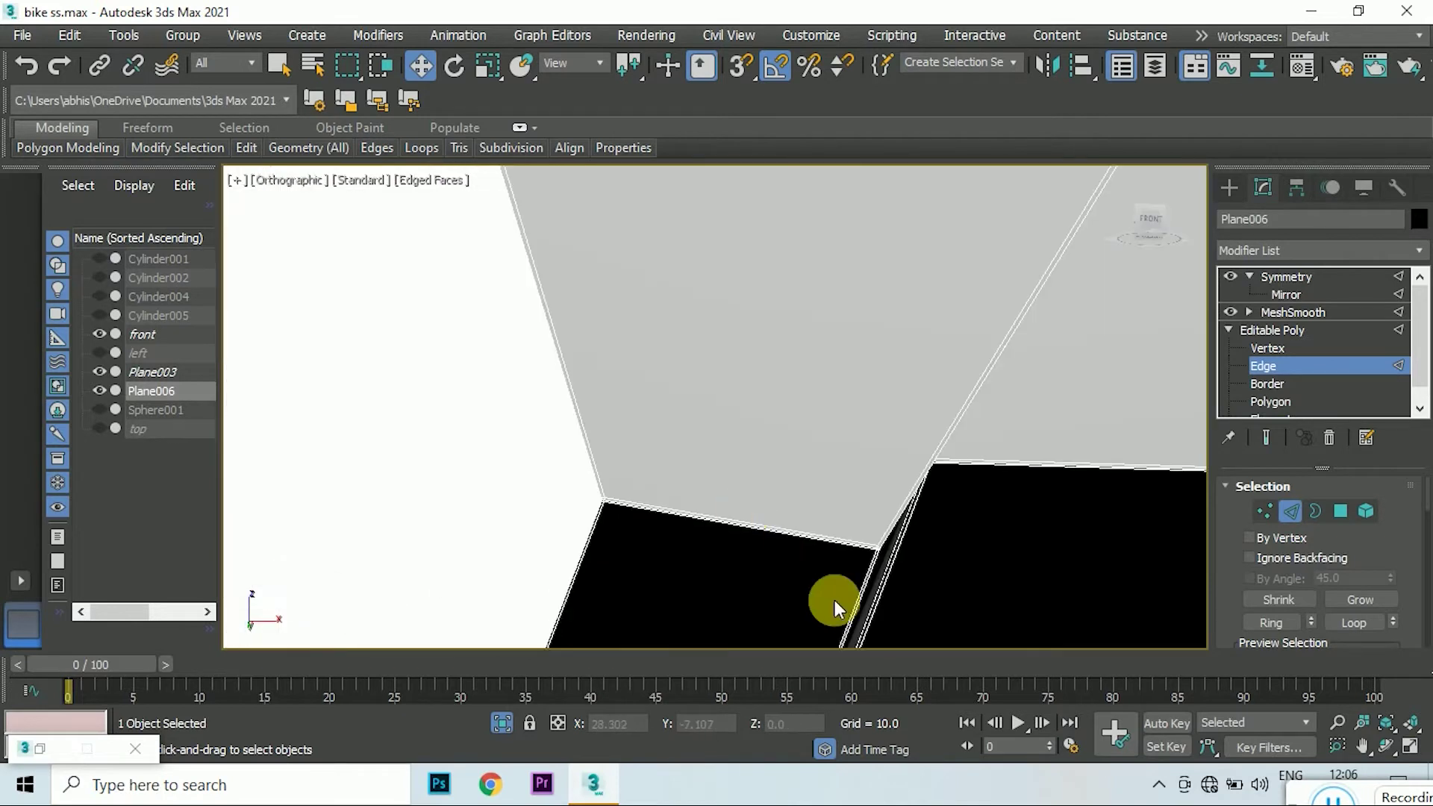
scroll(921, 531, up, 2)
drag(926, 420, 889, 435)
mouse_move(508, 385)
mouse_down()
mouse_move(486, 377)
mouse_move(495, 406)
mouse_up()
scroll(550, 358, down, 3)
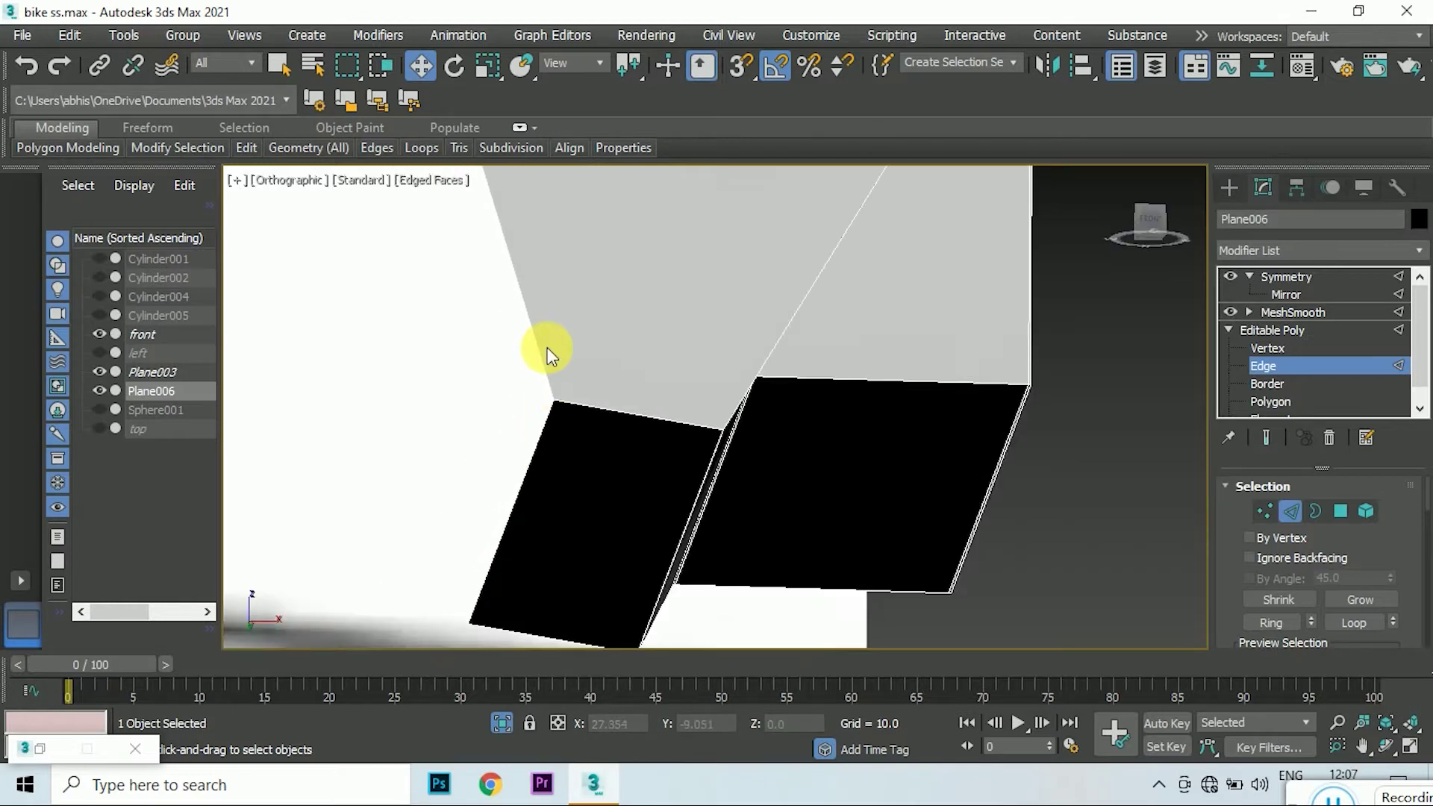
scroll(551, 359, down, 3)
- Extrude another polygon on Plane006's lower mount piece
click(1345, 515)
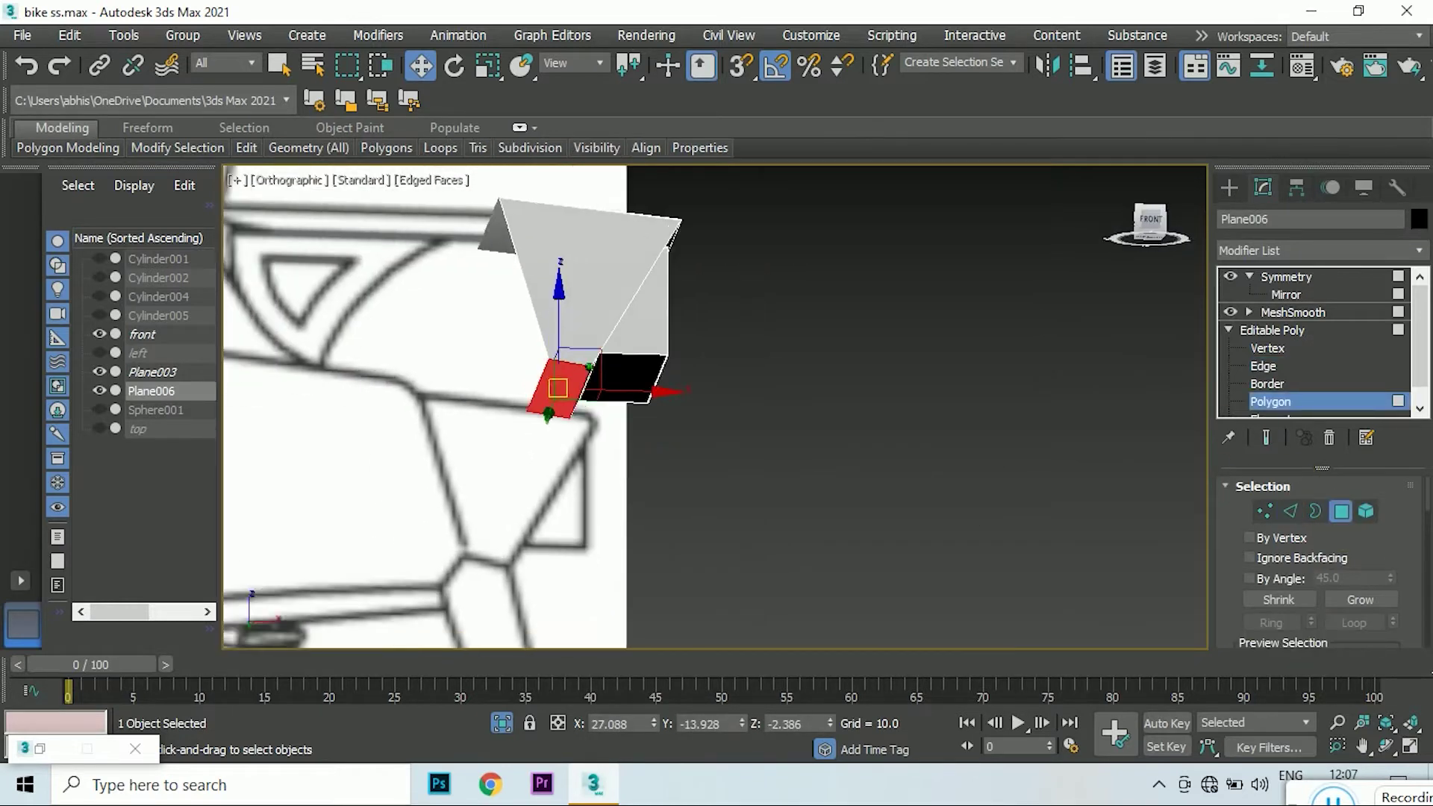
right_click(560, 396)
click(436, 453)
click(716, 480)
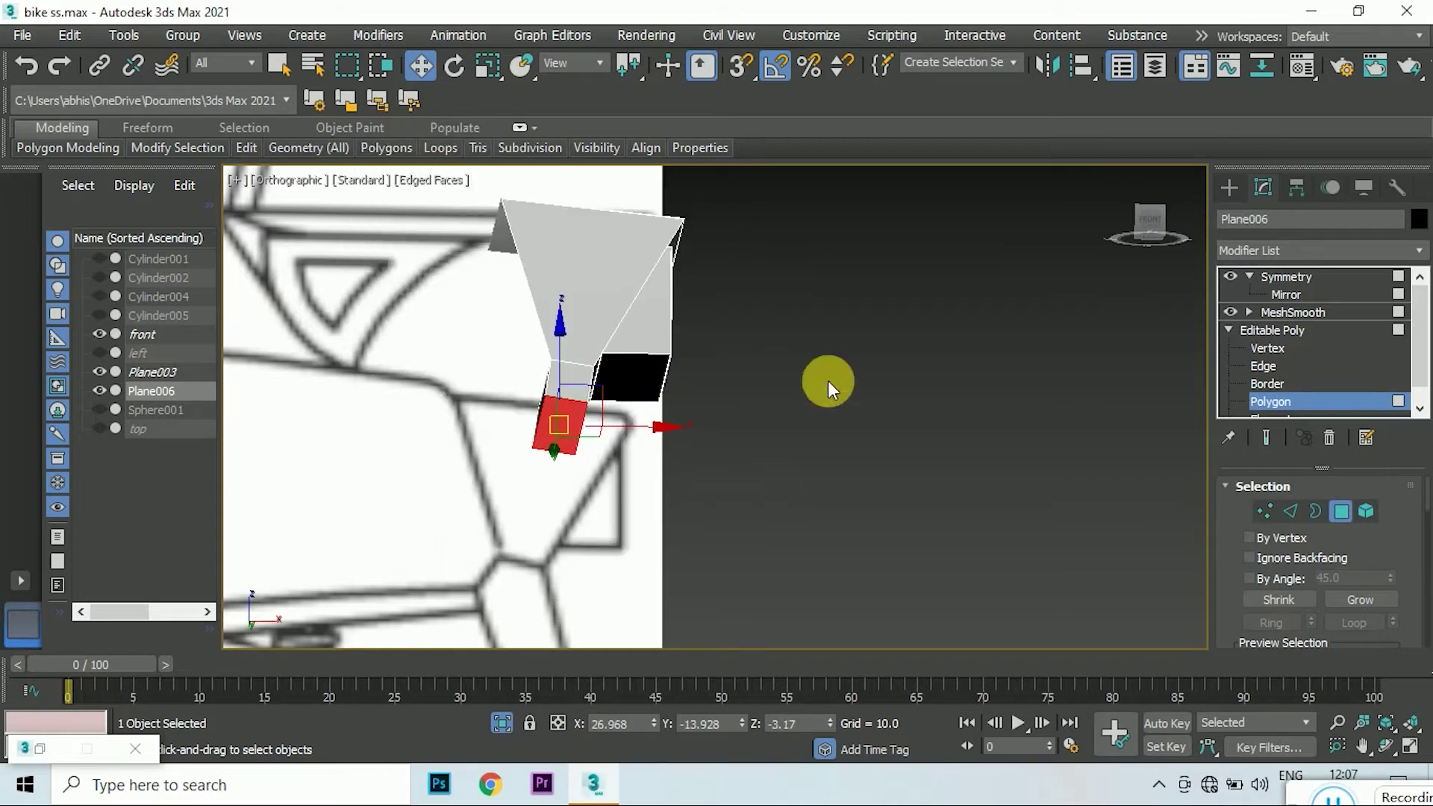
drag(1144, 223, 466, 304)
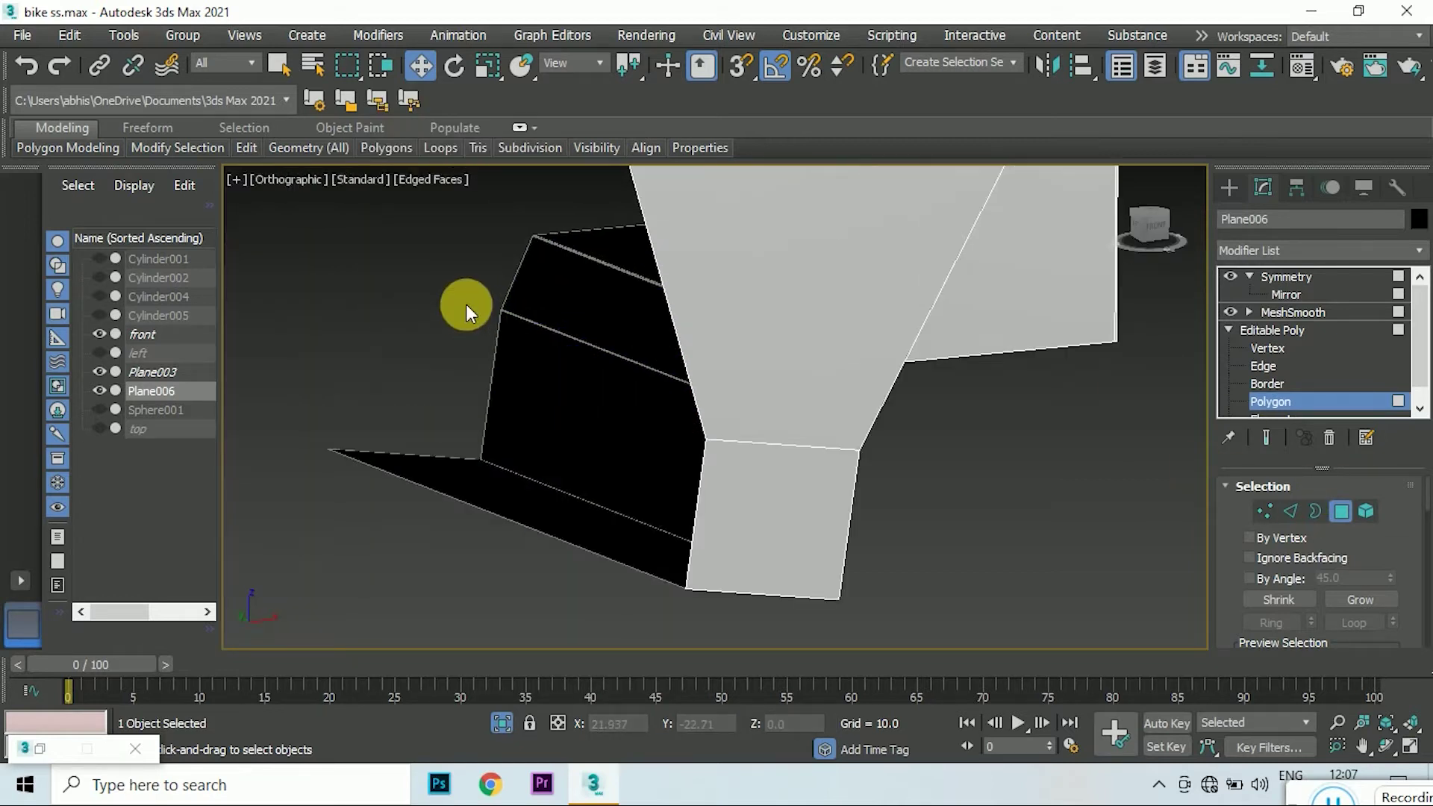
click(1155, 236)
- Move the new piece's vertices to match the blueprint outline
key(1)
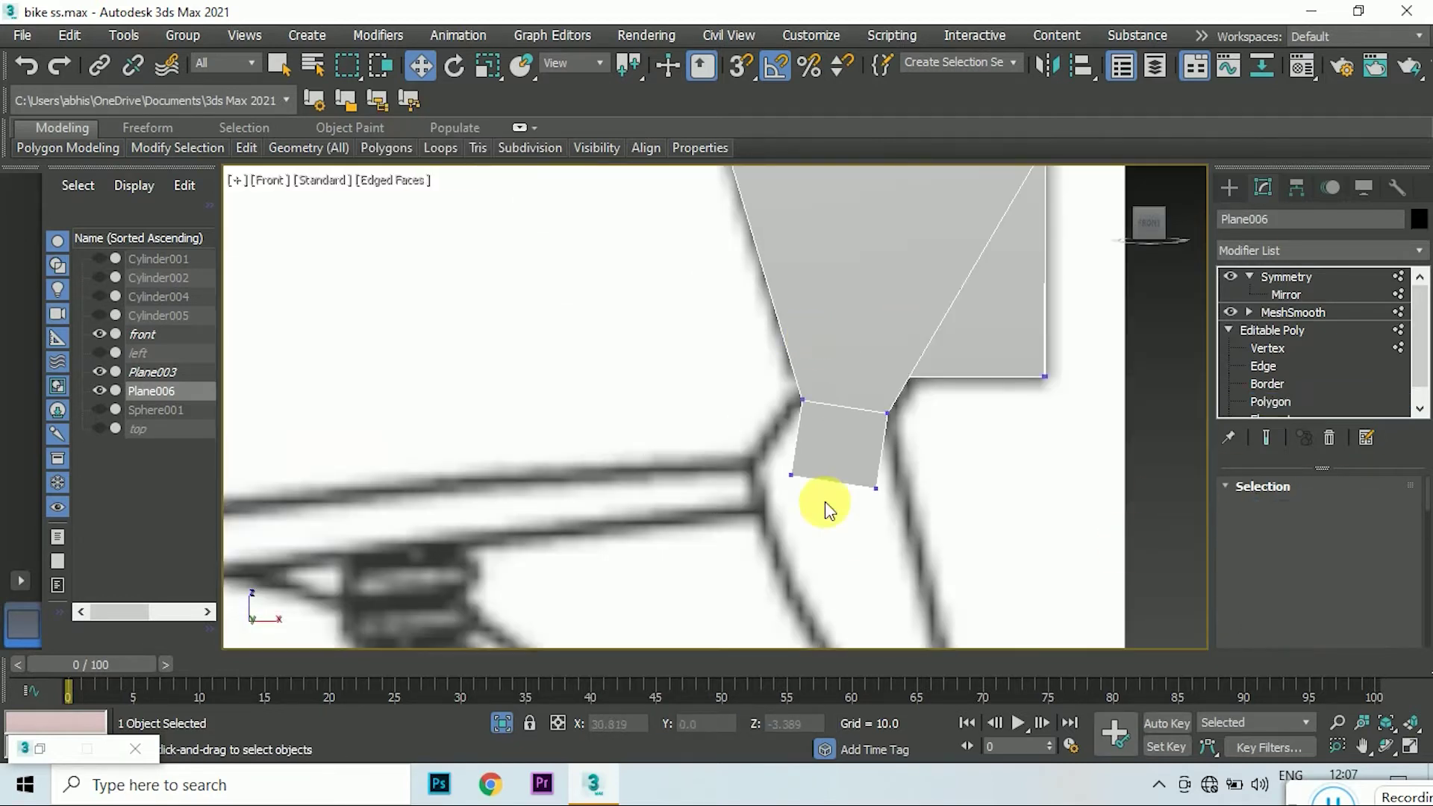
click(781, 476)
drag(781, 475, 736, 459)
drag(949, 469, 888, 505)
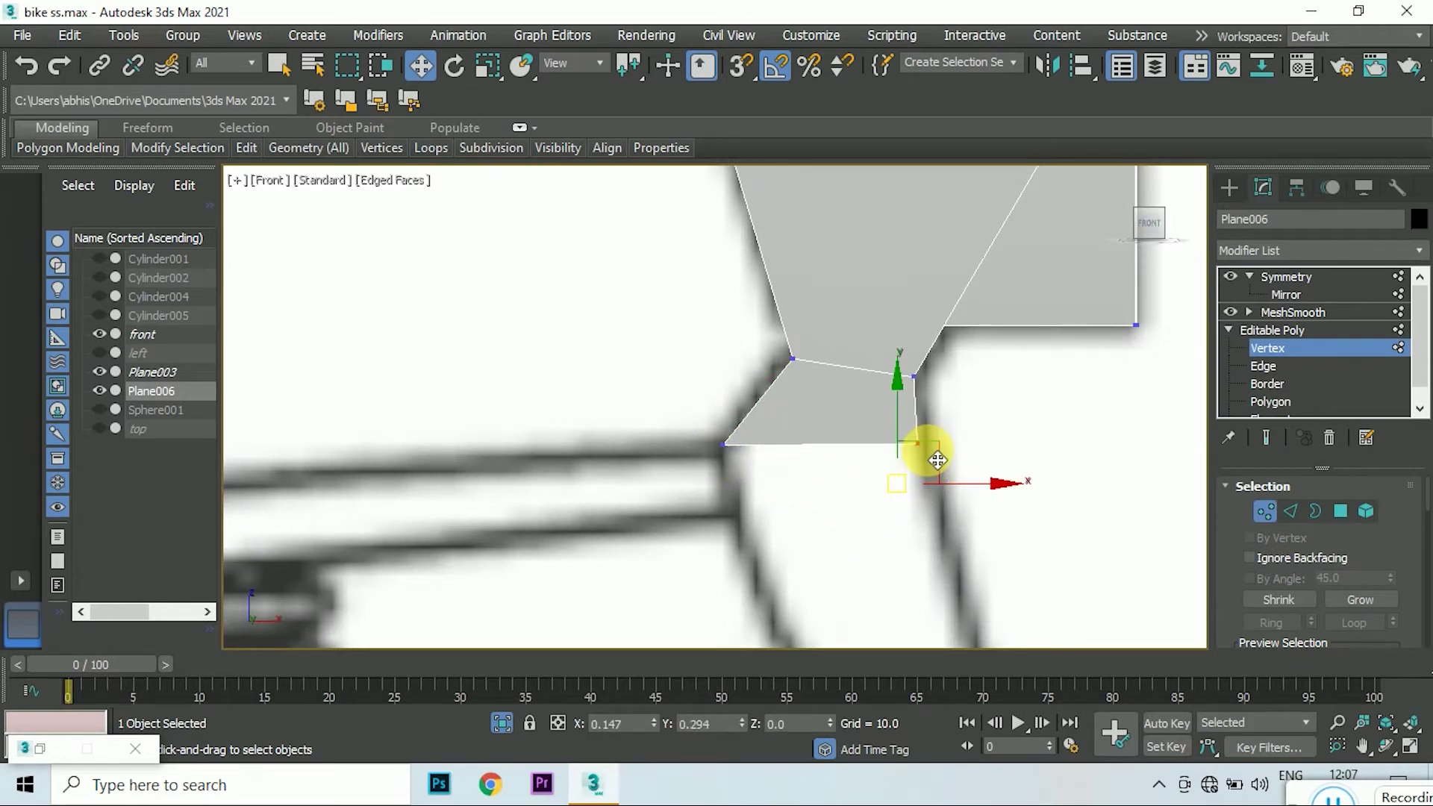
scroll(886, 458, down, 3)
- Orbit around the piece to inspect it from side and tilted angles
click(1291, 512)
scroll(881, 460, up, 3)
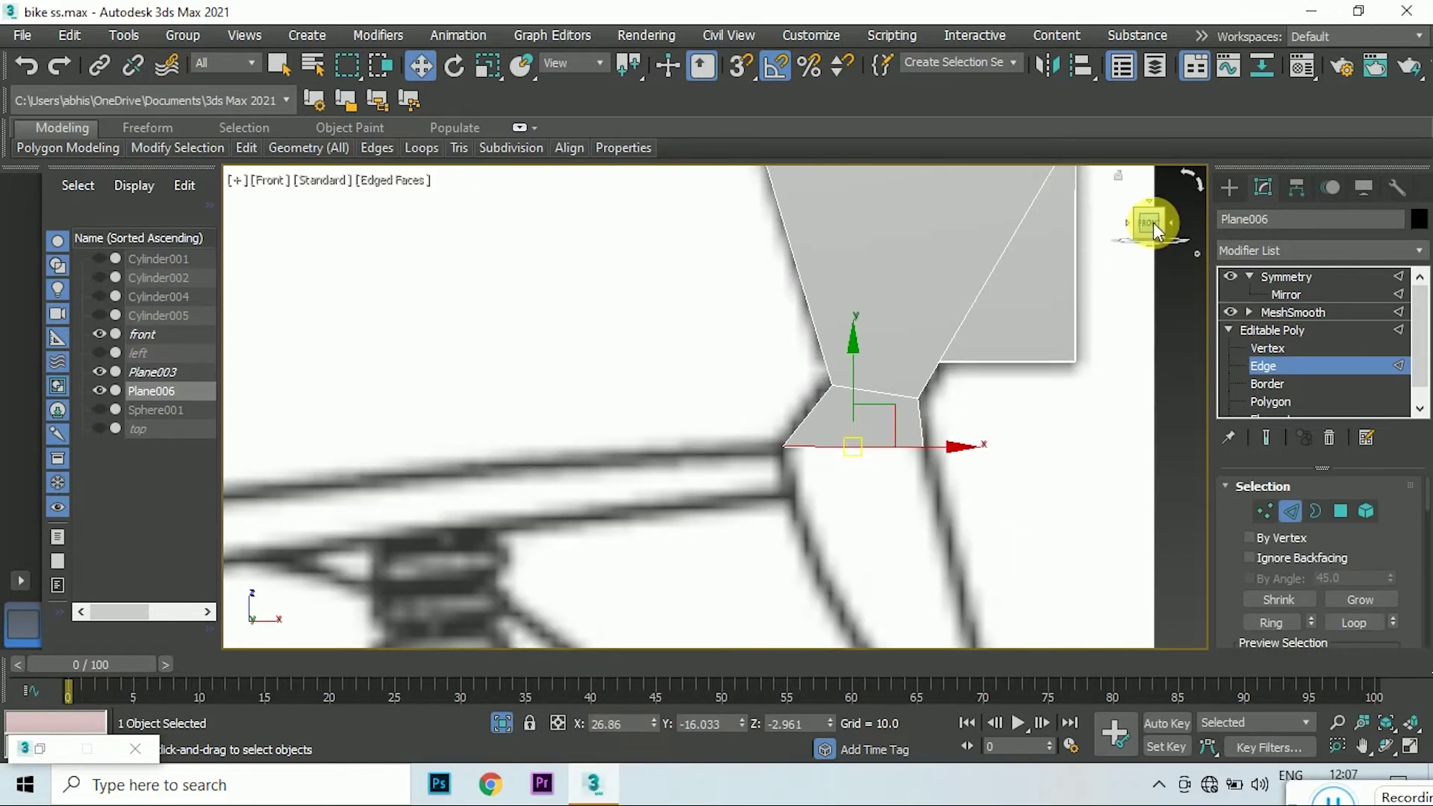
drag(1155, 231, 1127, 239)
click(1341, 512)
click(791, 407)
click(1064, 295)
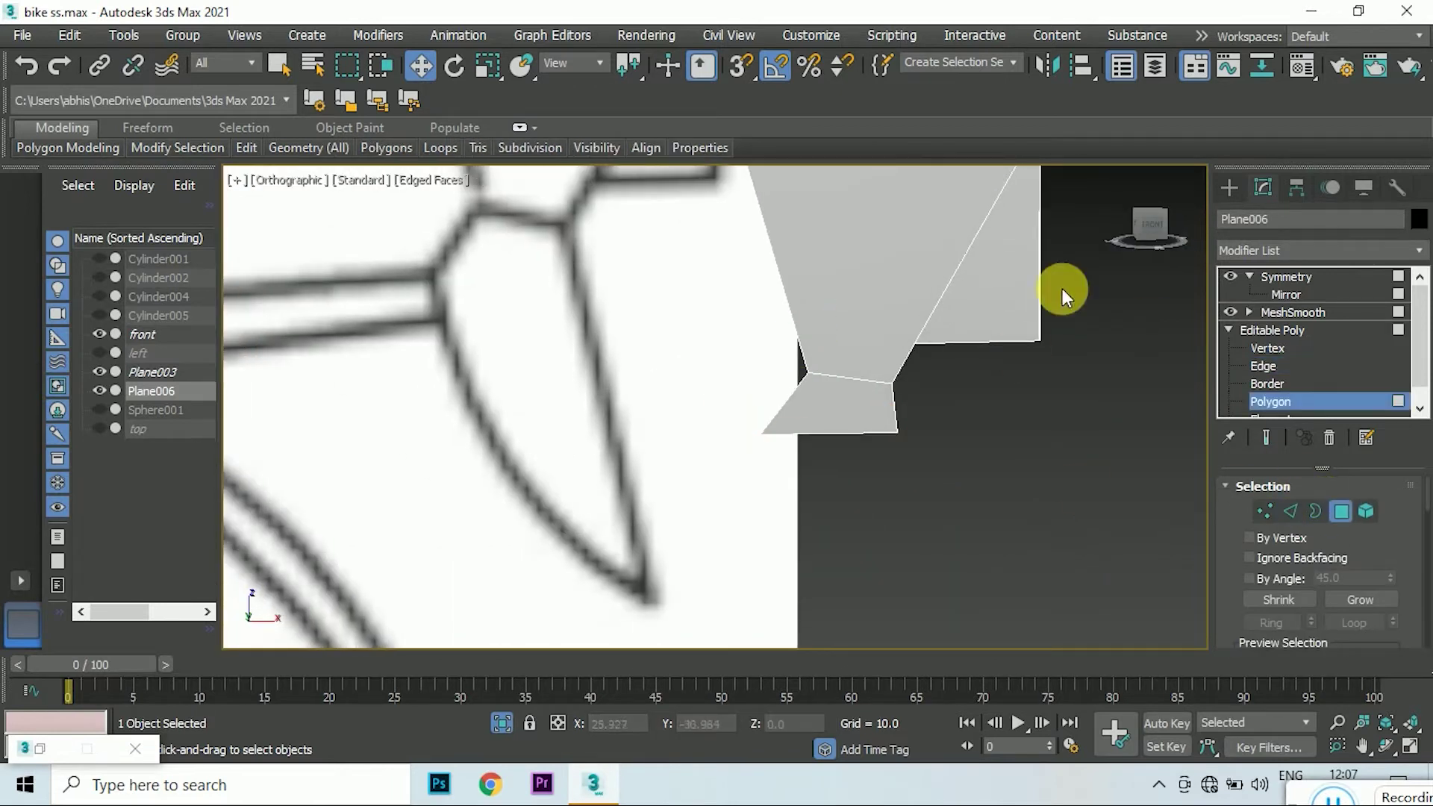
alt+middle_drag(1064, 295, 1046, 314)
click(1154, 220)
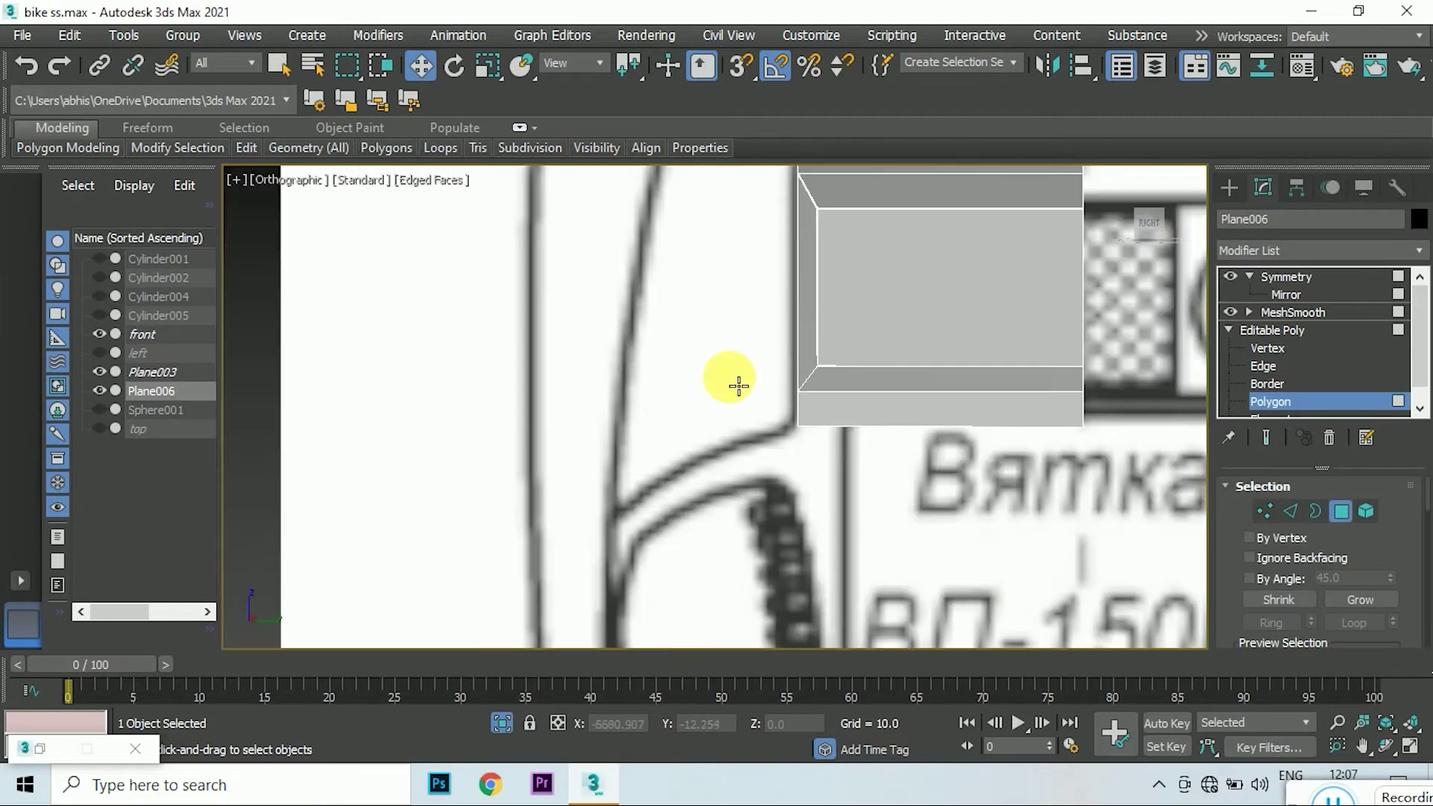
drag(1158, 230, 1187, 251)
- Extend a strip down from the bottom edge and move its tip vertex onto the blueprint line
click(1291, 511)
click(947, 441)
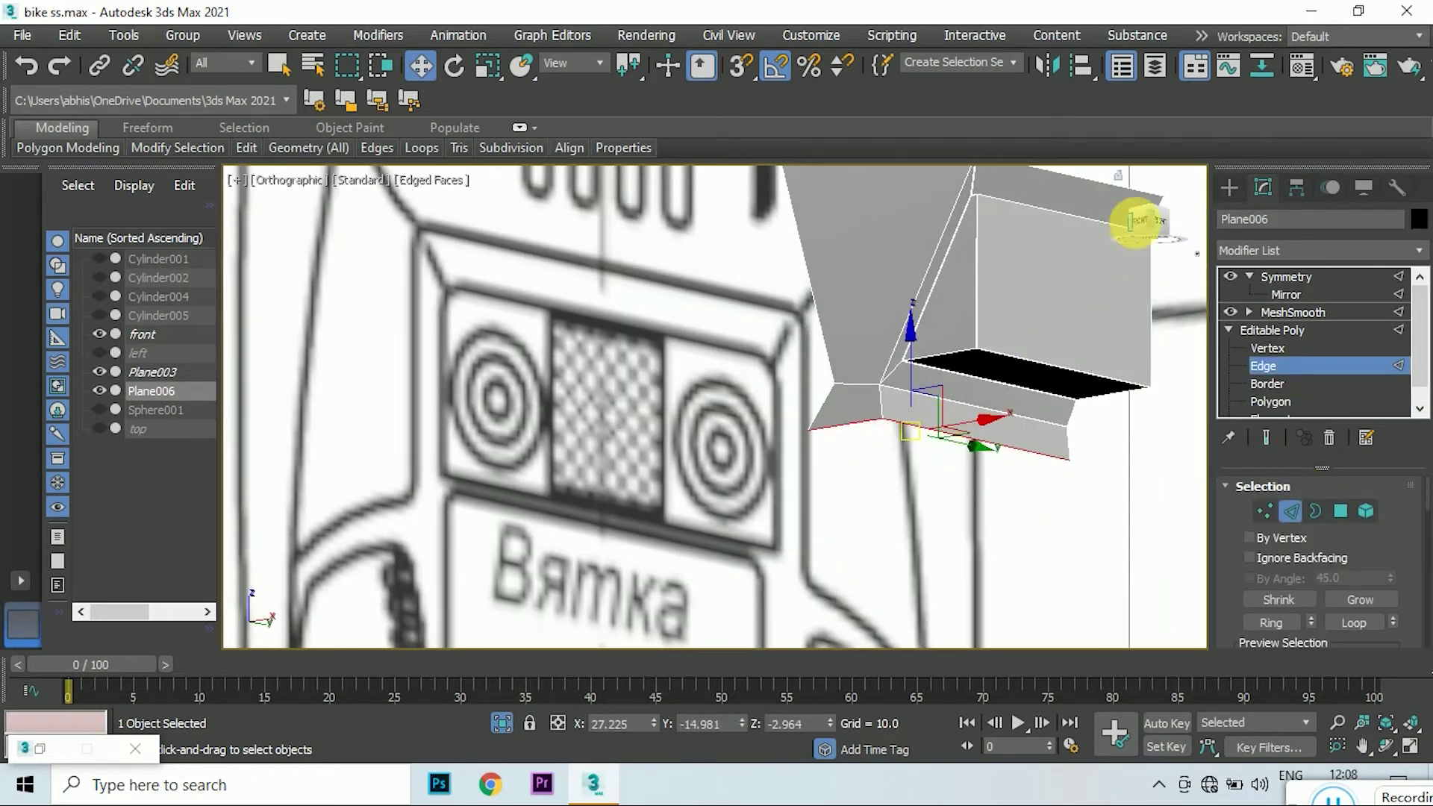
click(1136, 222)
mouse_move(853, 444)
shift+mouse_down()
mouse_move(882, 530)
mouse_move(871, 609)
shift+mouse_up()
scroll(871, 609, up, 4)
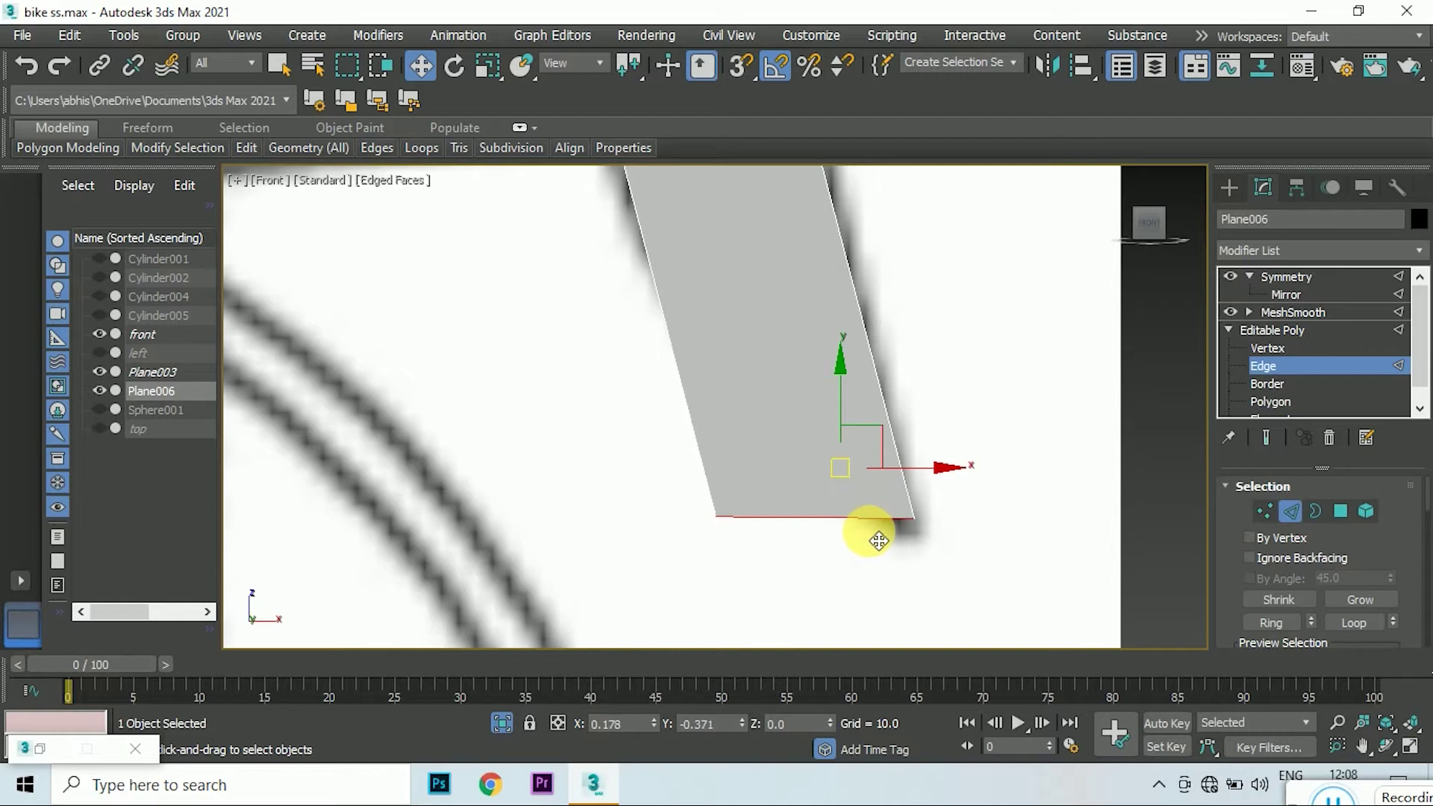
scroll(879, 541, down, 4)
click(1266, 512)
drag(784, 549, 958, 539)
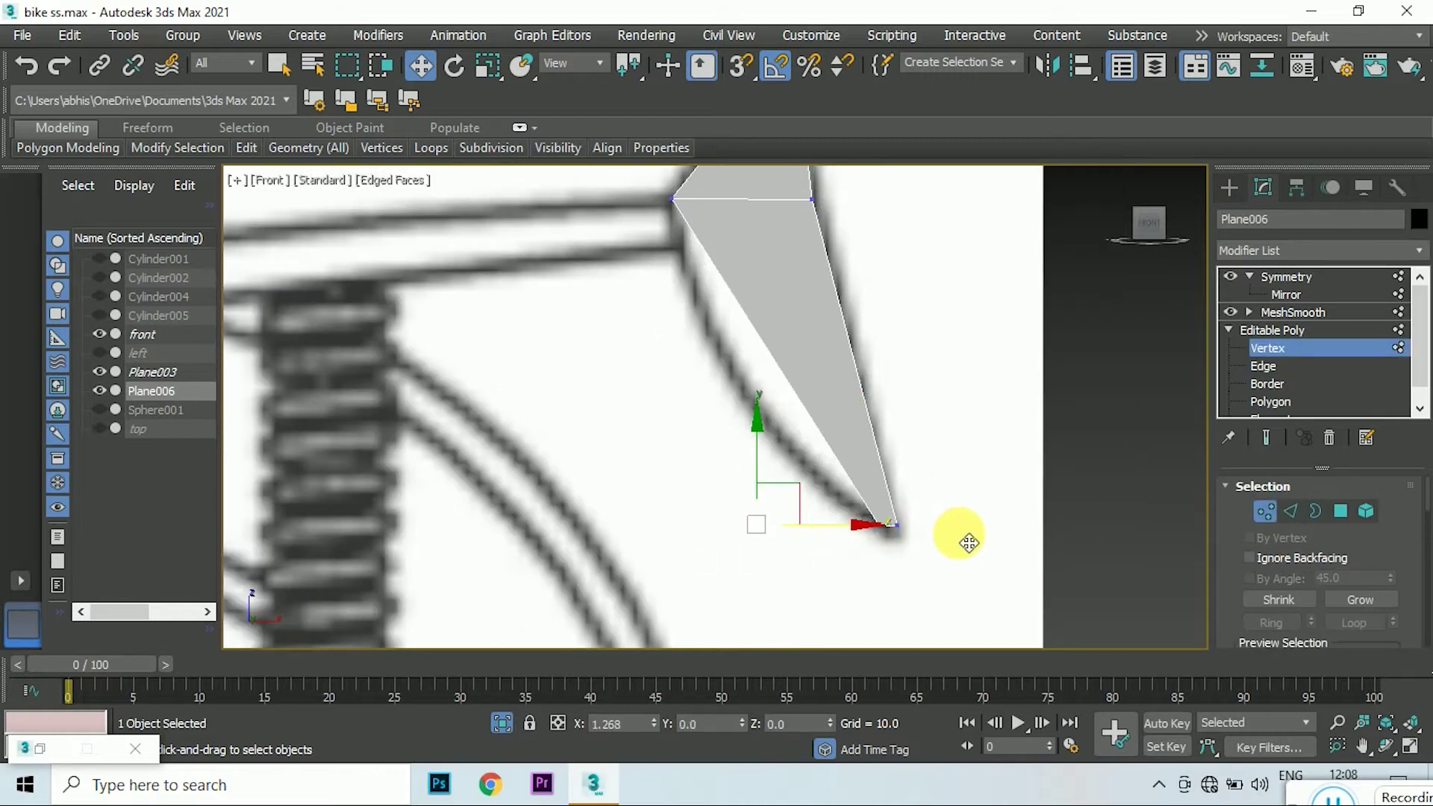
- Select the strip's opposite edges and connect them with three cross edges
click(1291, 512)
click(1282, 626)
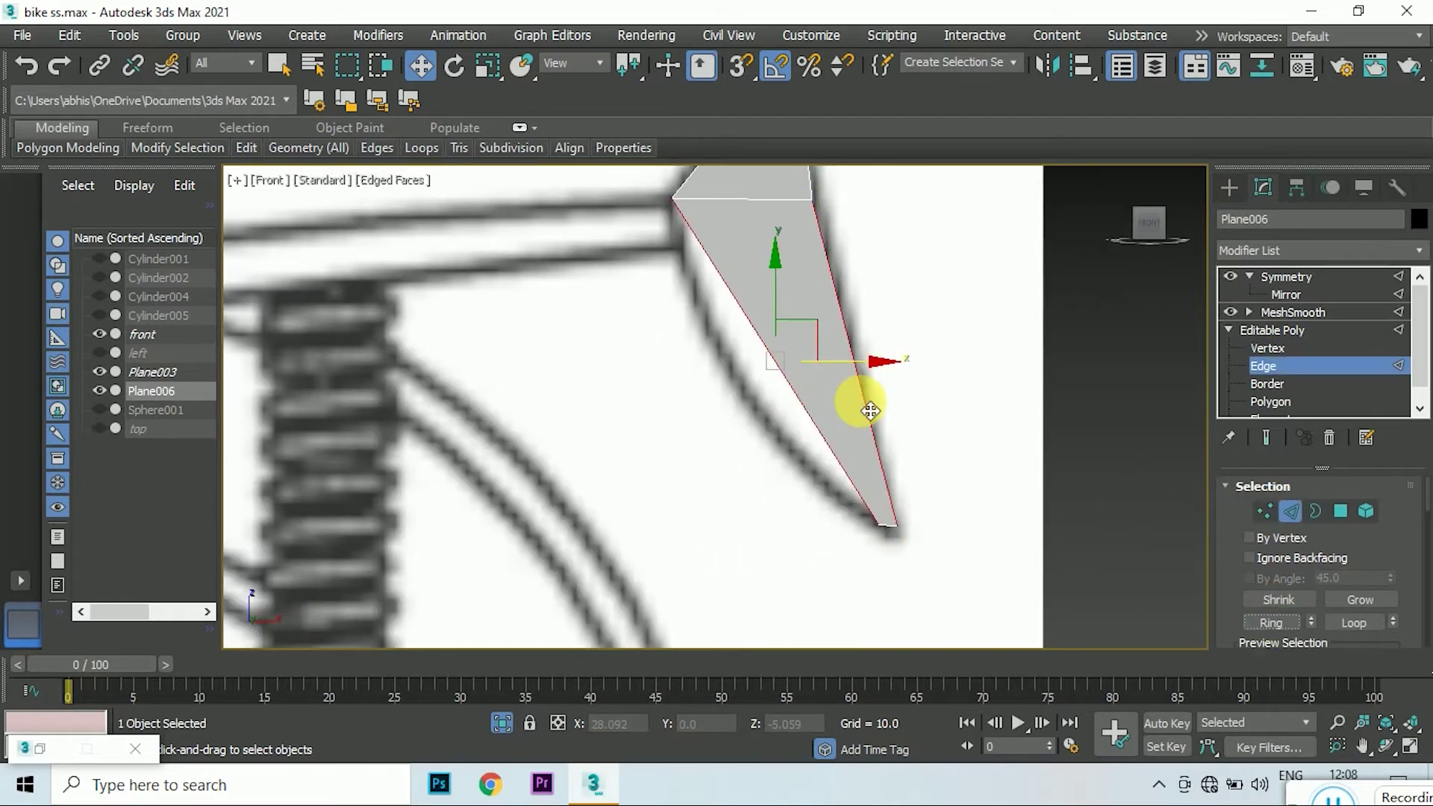
right_click(858, 400)
click(669, 471)
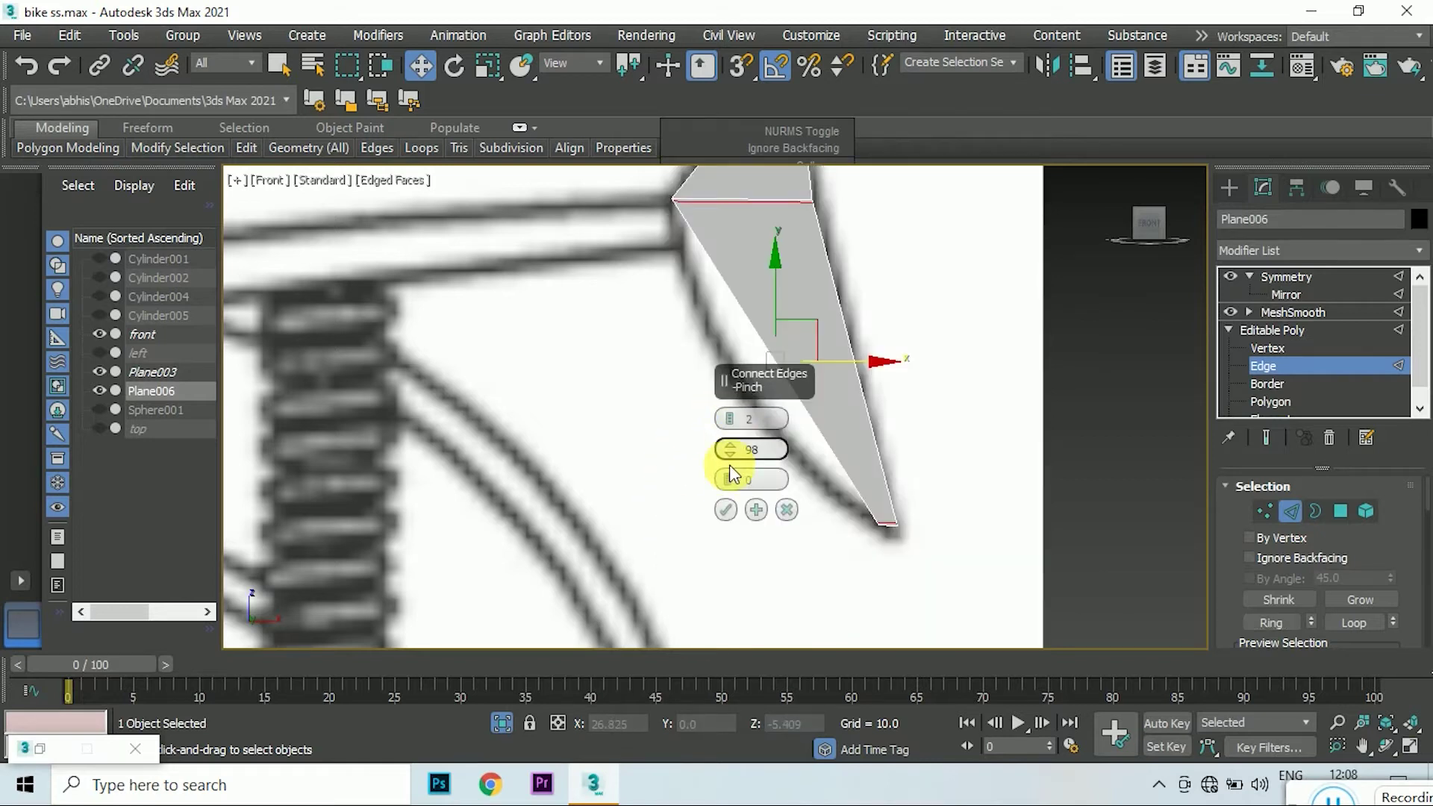
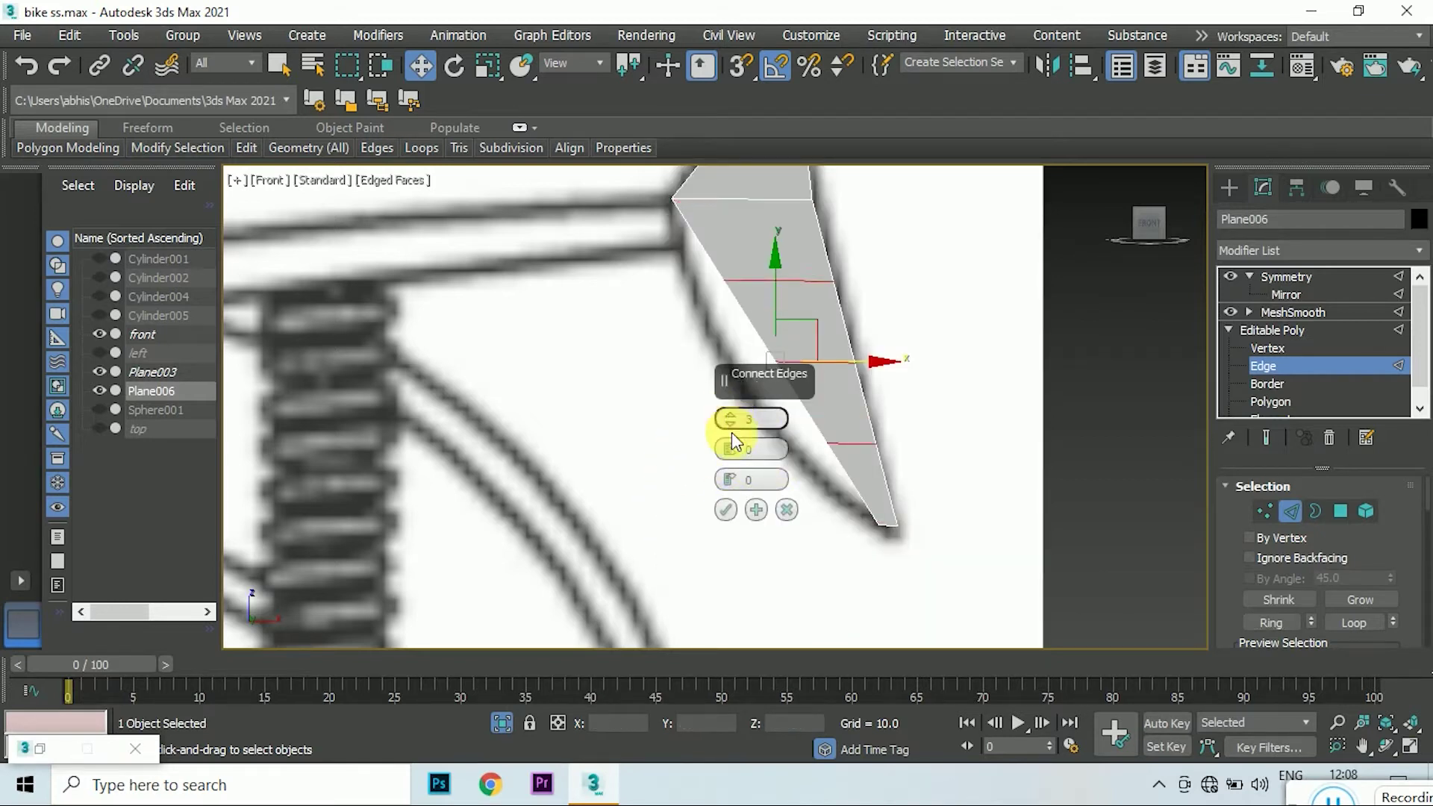
- Add the connecting edges and pull the new left vertices onto the blueprint outline
click(726, 510)
click(1264, 511)
click(727, 281)
drag(800, 282, 780, 293)
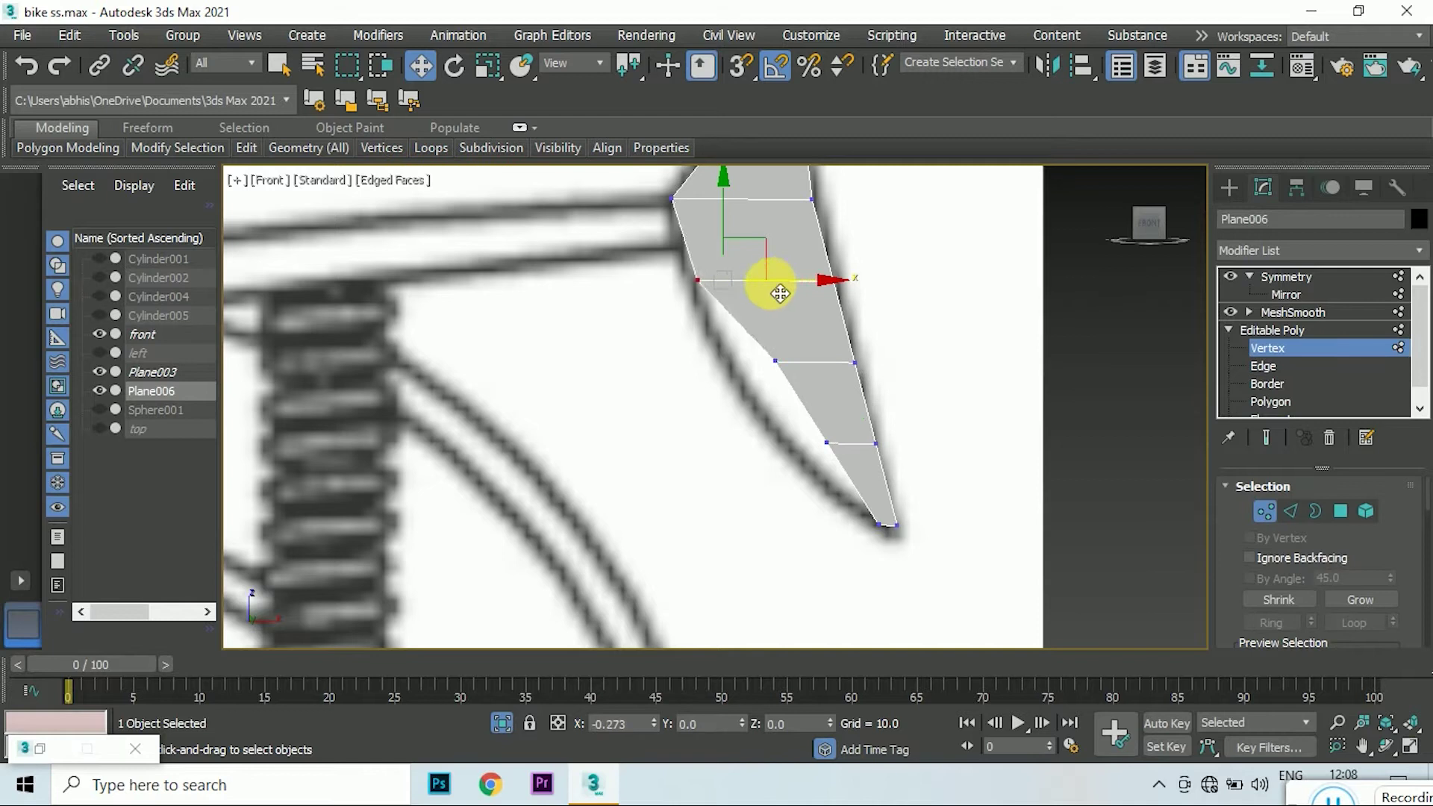
click(775, 361)
drag(839, 359, 810, 368)
- Move the two bottom tip vertices down along the blueprint curve
click(824, 442)
scroll(936, 347, down, 3)
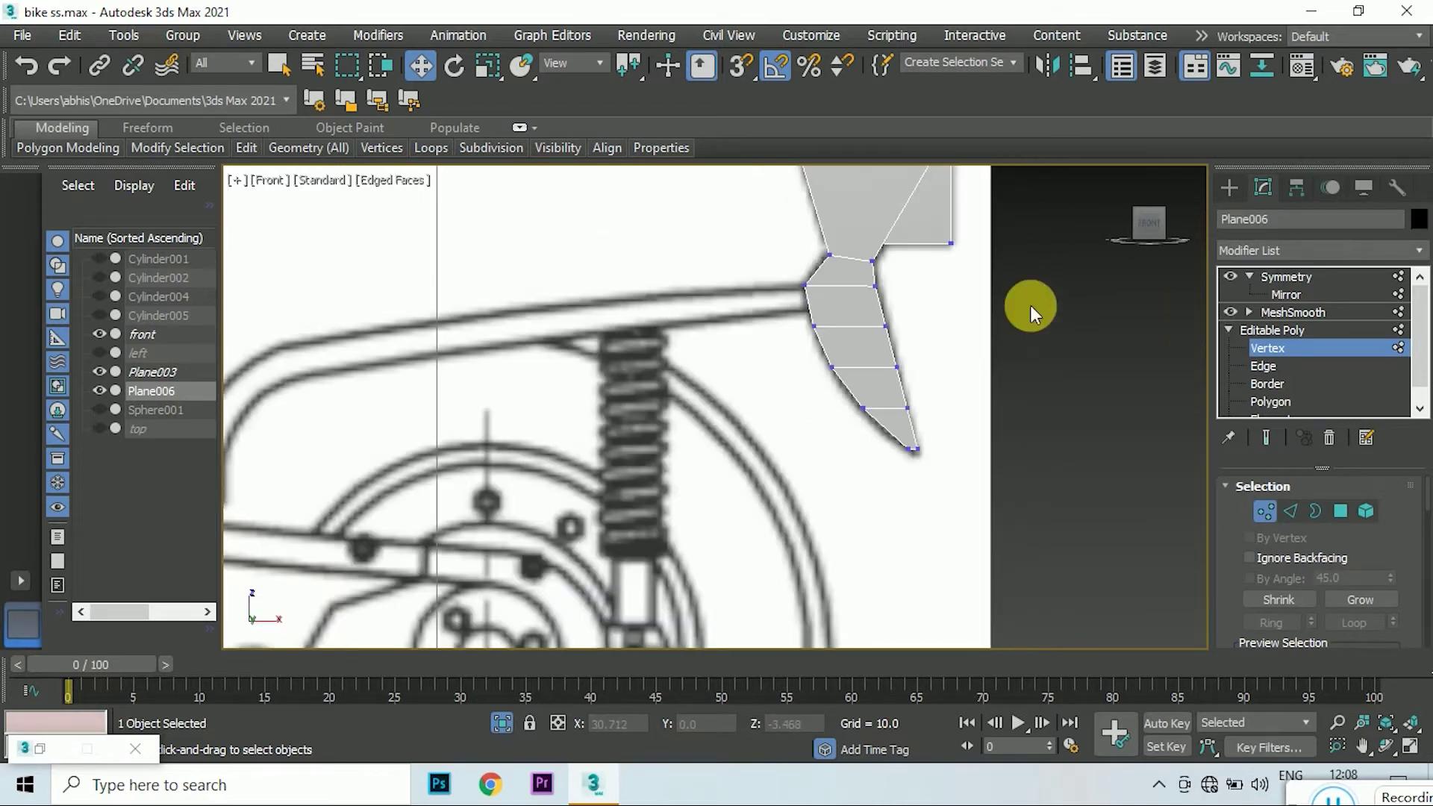
alt+middle_drag(1031, 306, 971, 359)
key(f)
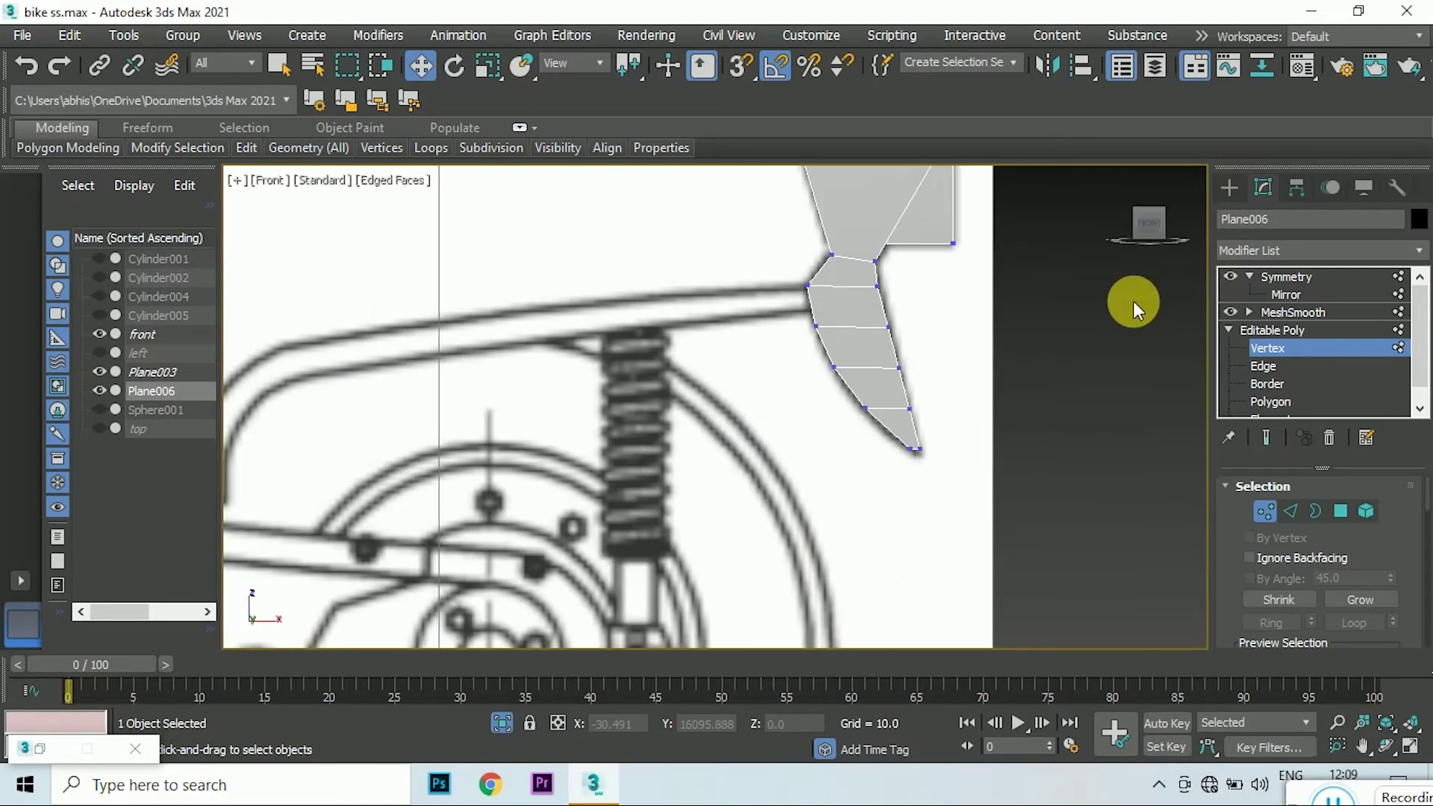
scroll(912, 450, up, 2)
scroll(812, 343, down, 3)
scroll(812, 344, up, 4)
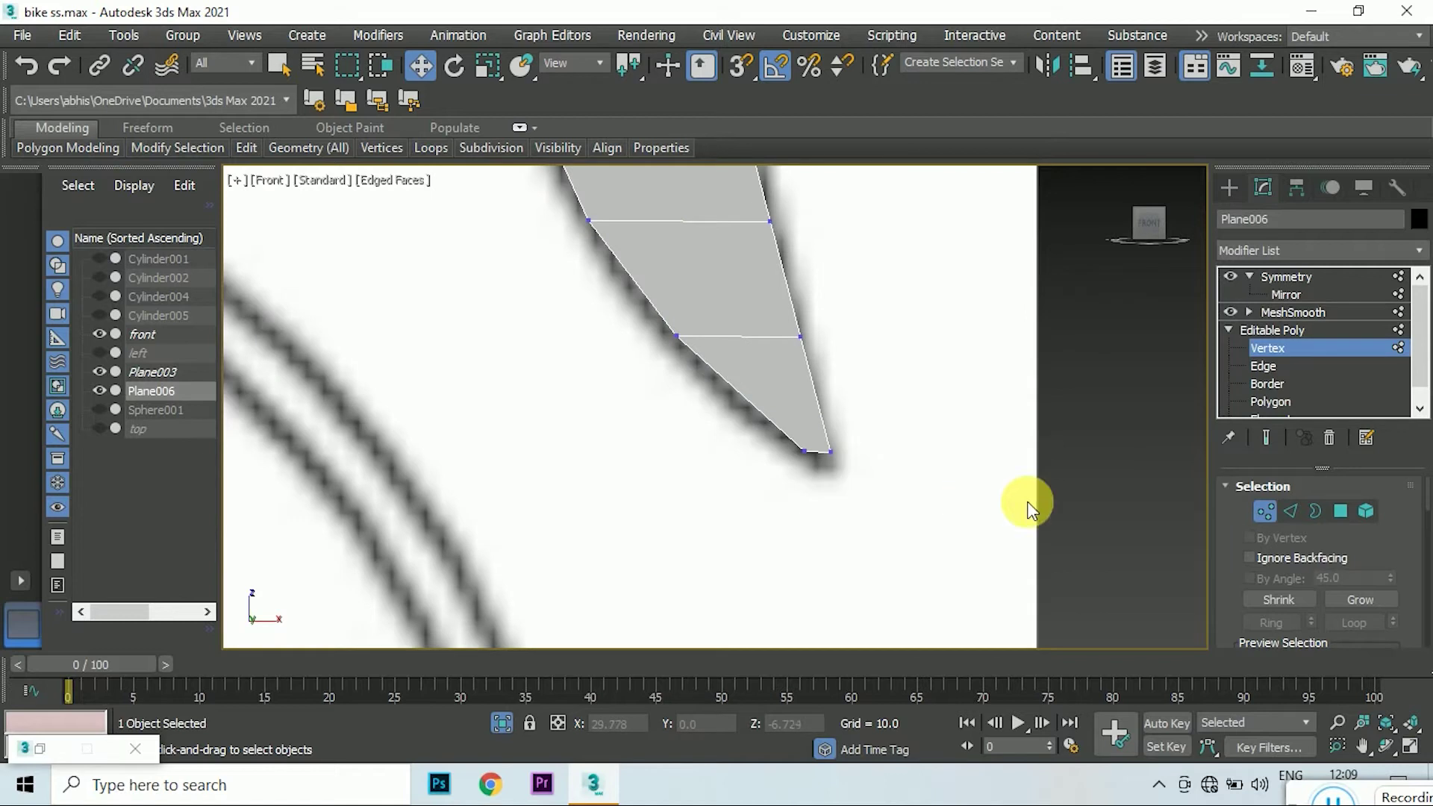
scroll(813, 454, up, 3)
drag(836, 440, 871, 477)
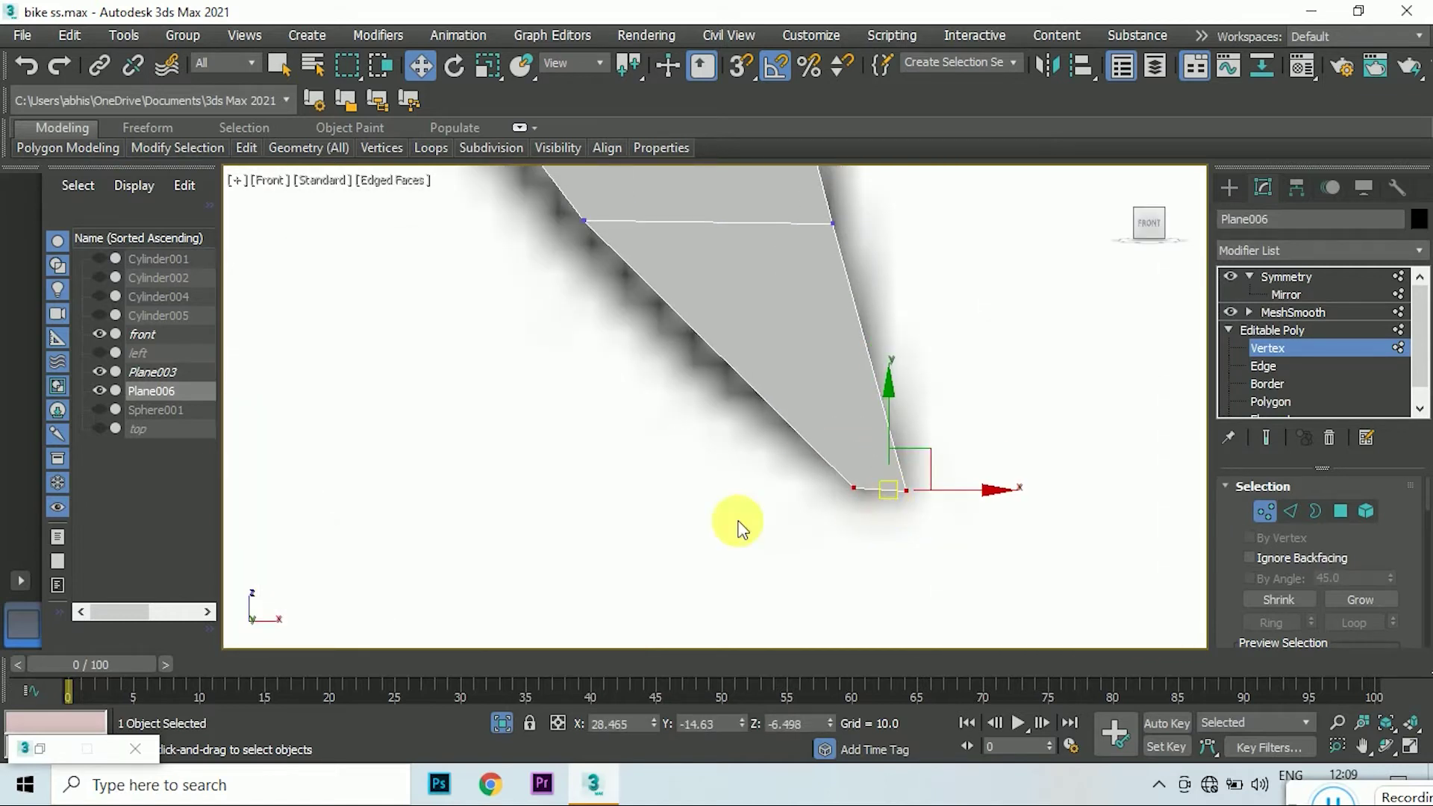
scroll(738, 527, down, 3)
drag(759, 355, 804, 424)
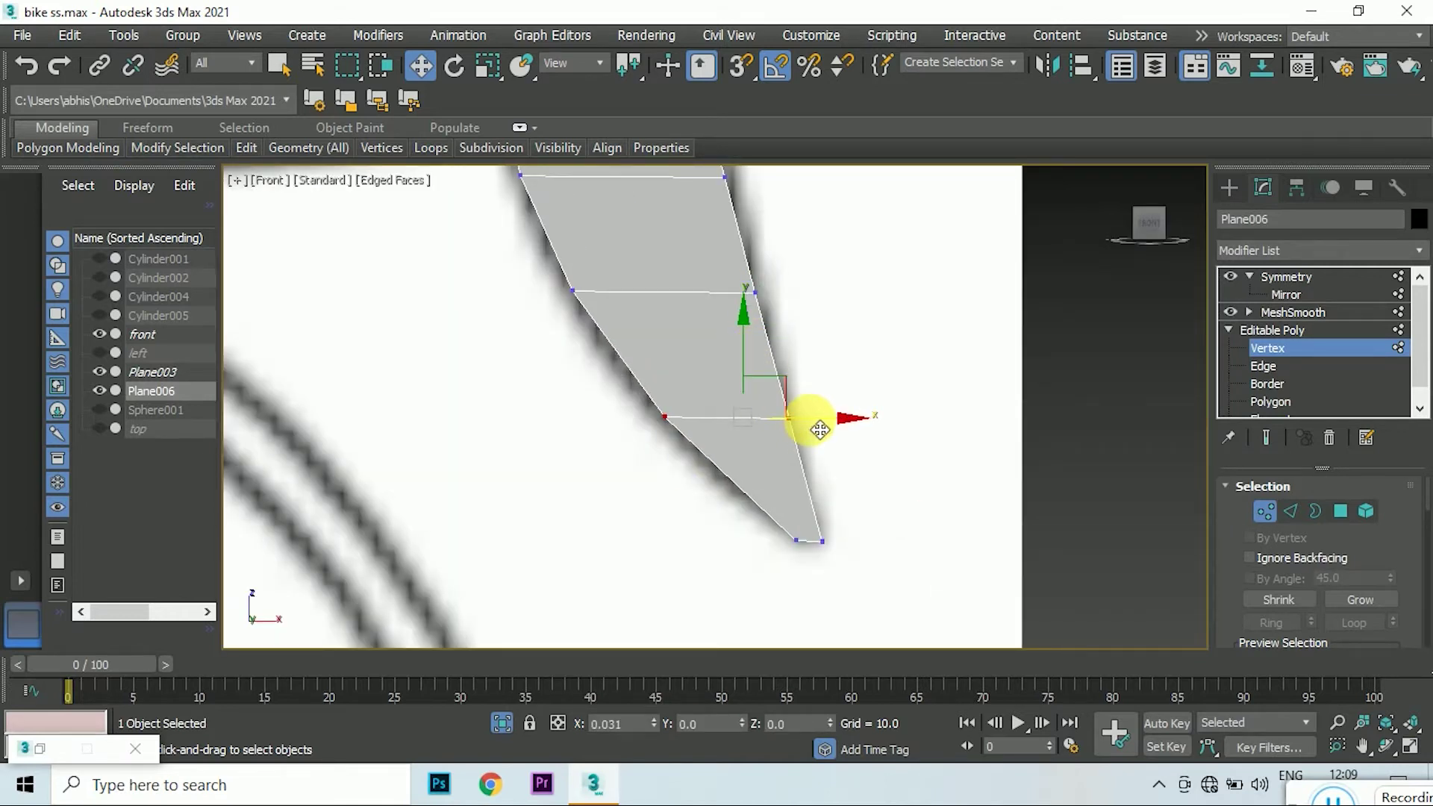
scroll(671, 432, down, 3)
alt+middle_drag(982, 339, 963, 388)
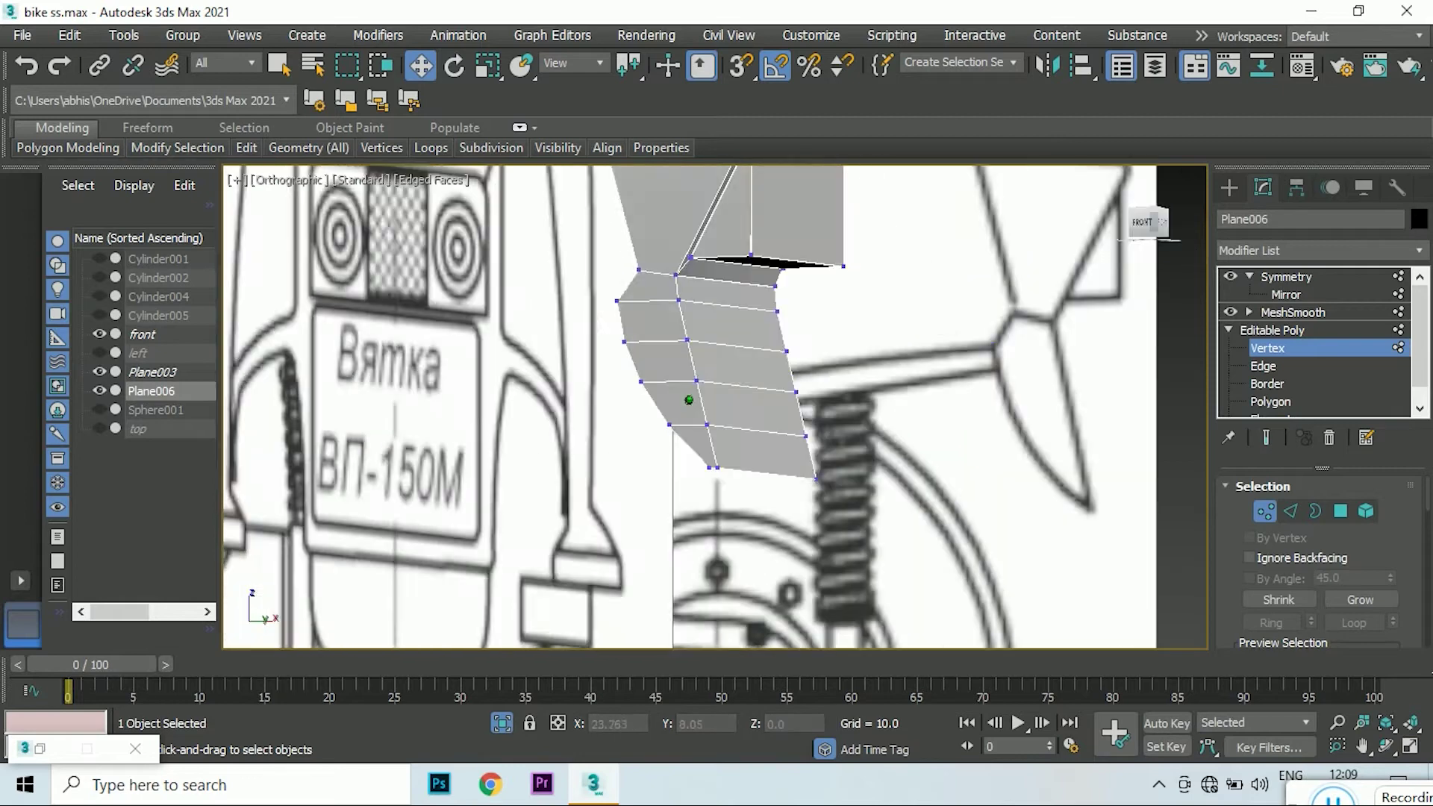
- Check the panel in Right and angled views and select the column's left-edge vertices
click(1148, 232)
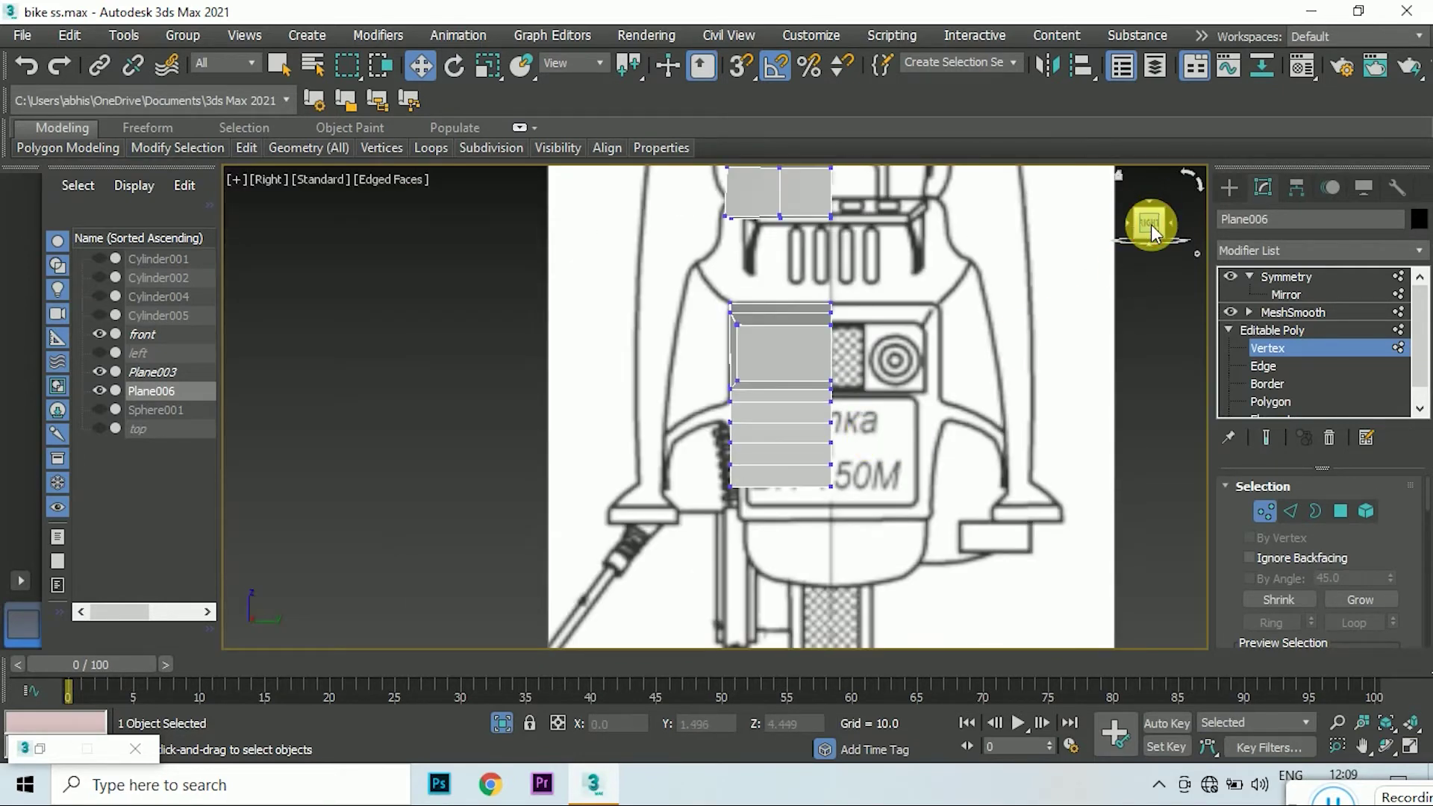
click(1152, 229)
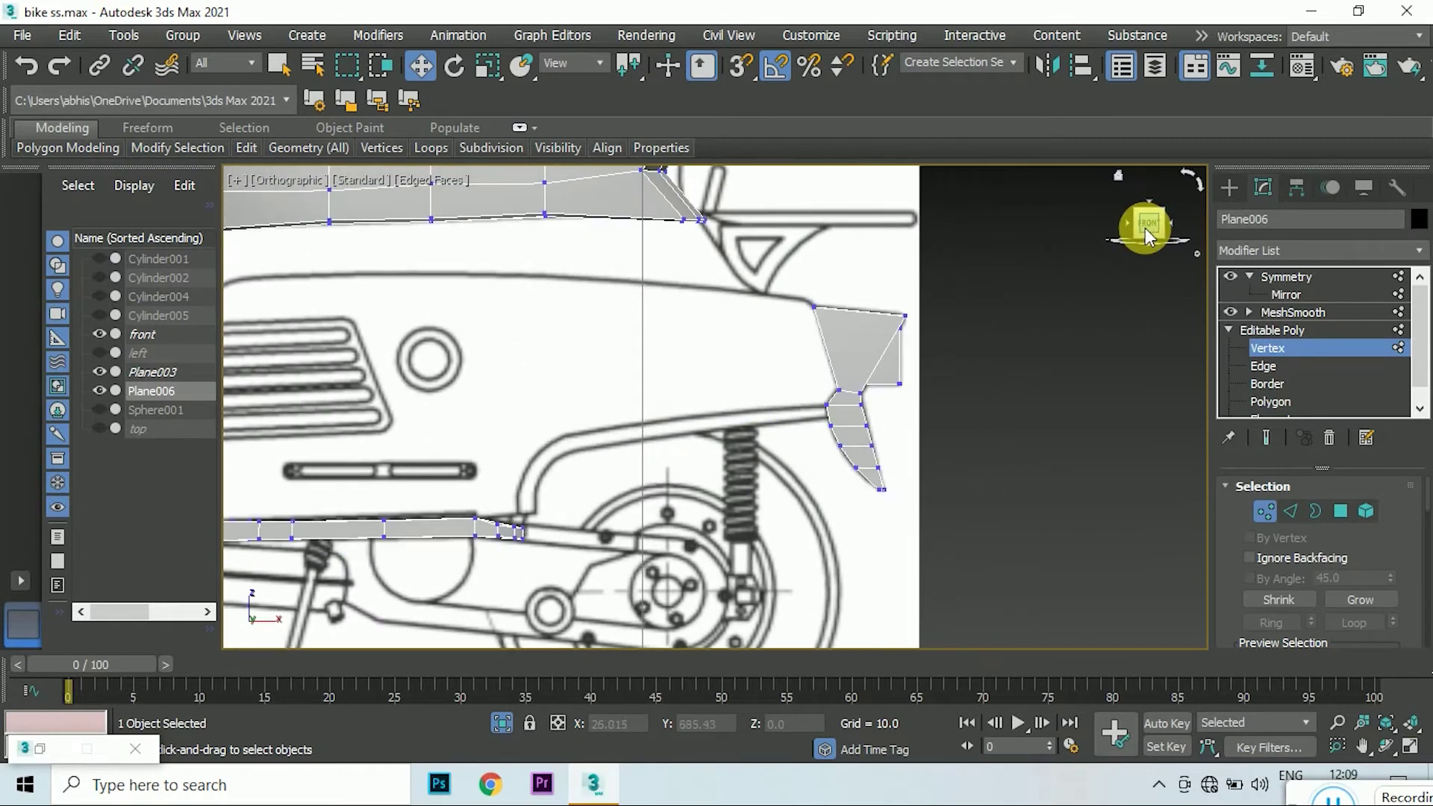
click(1145, 227)
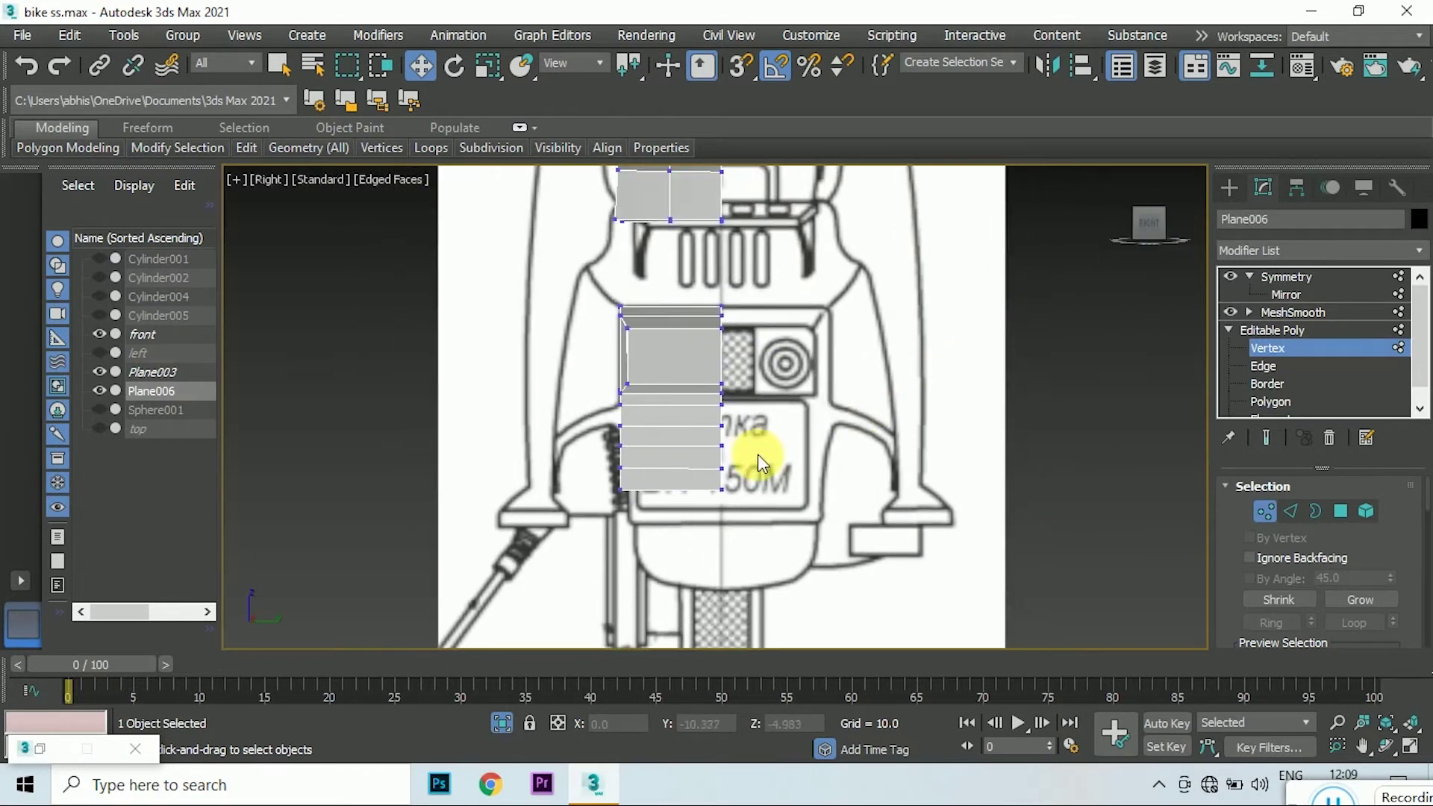
scroll(620, 430, up, 2)
drag(592, 419, 630, 473)
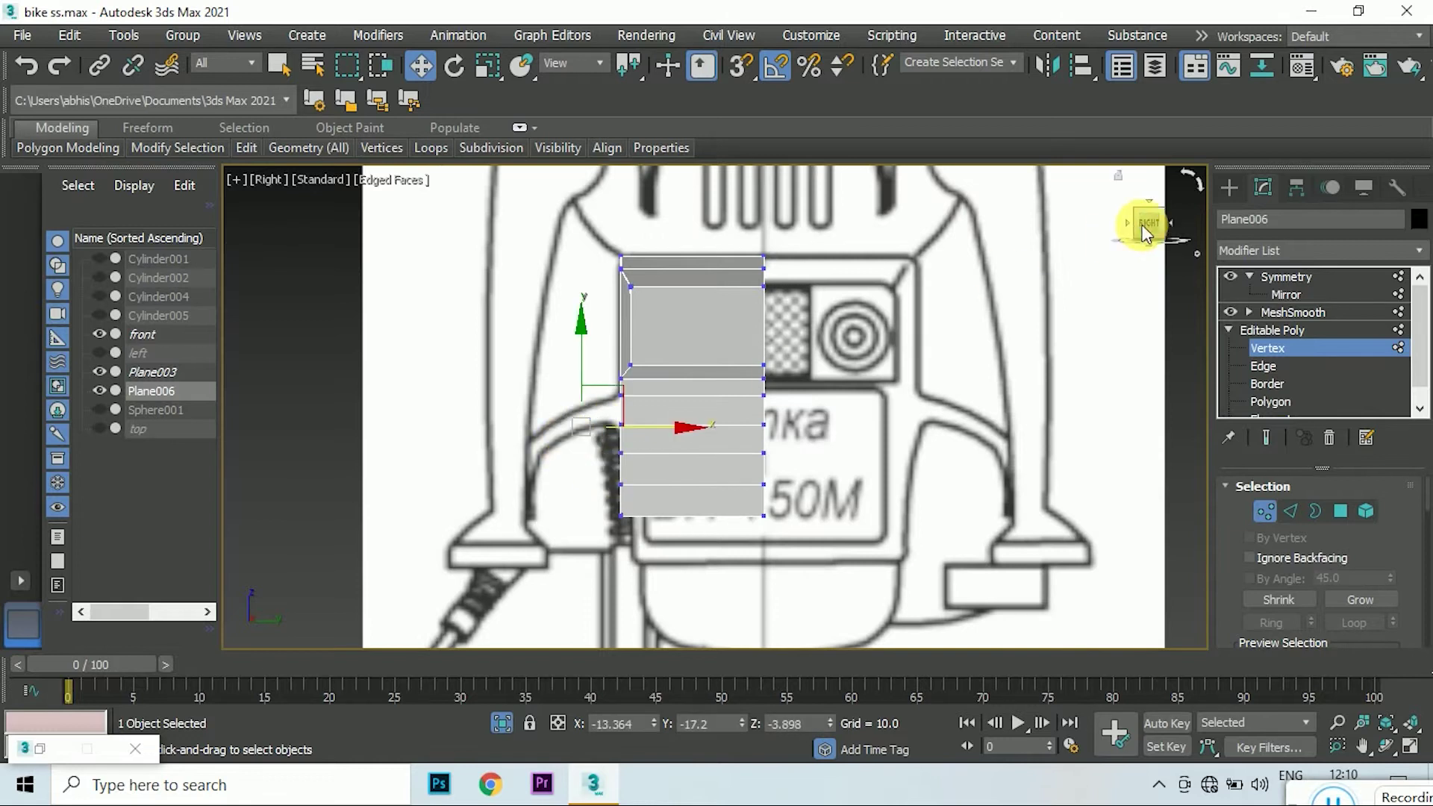
drag(1146, 234, 1105, 239)
- Select the lower block's top edge in Edge mode and bring up the Material Editor
click(1291, 511)
click(729, 404)
scroll(730, 410, up, 3)
click(1105, 218)
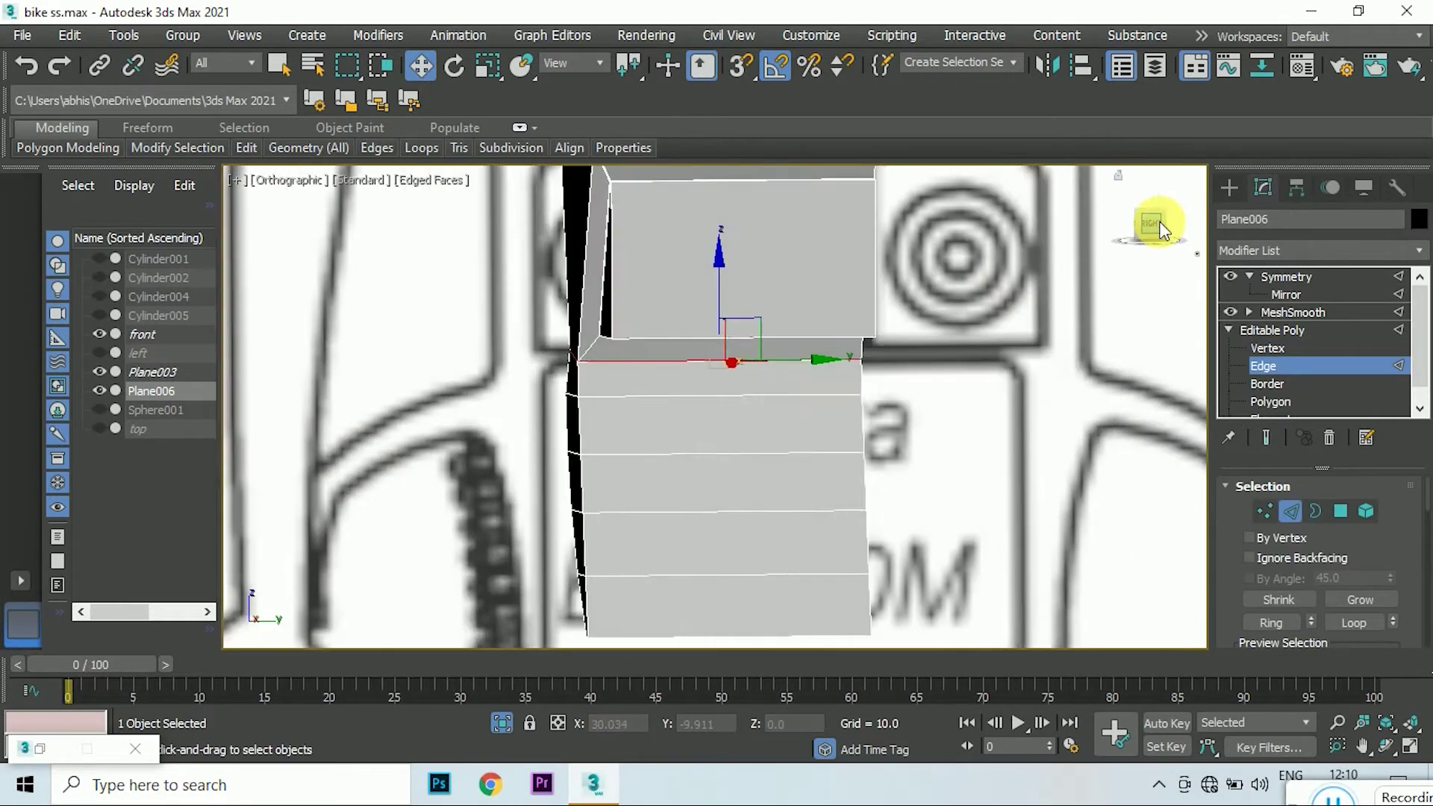
click(1161, 227)
scroll(704, 468, down, 3)
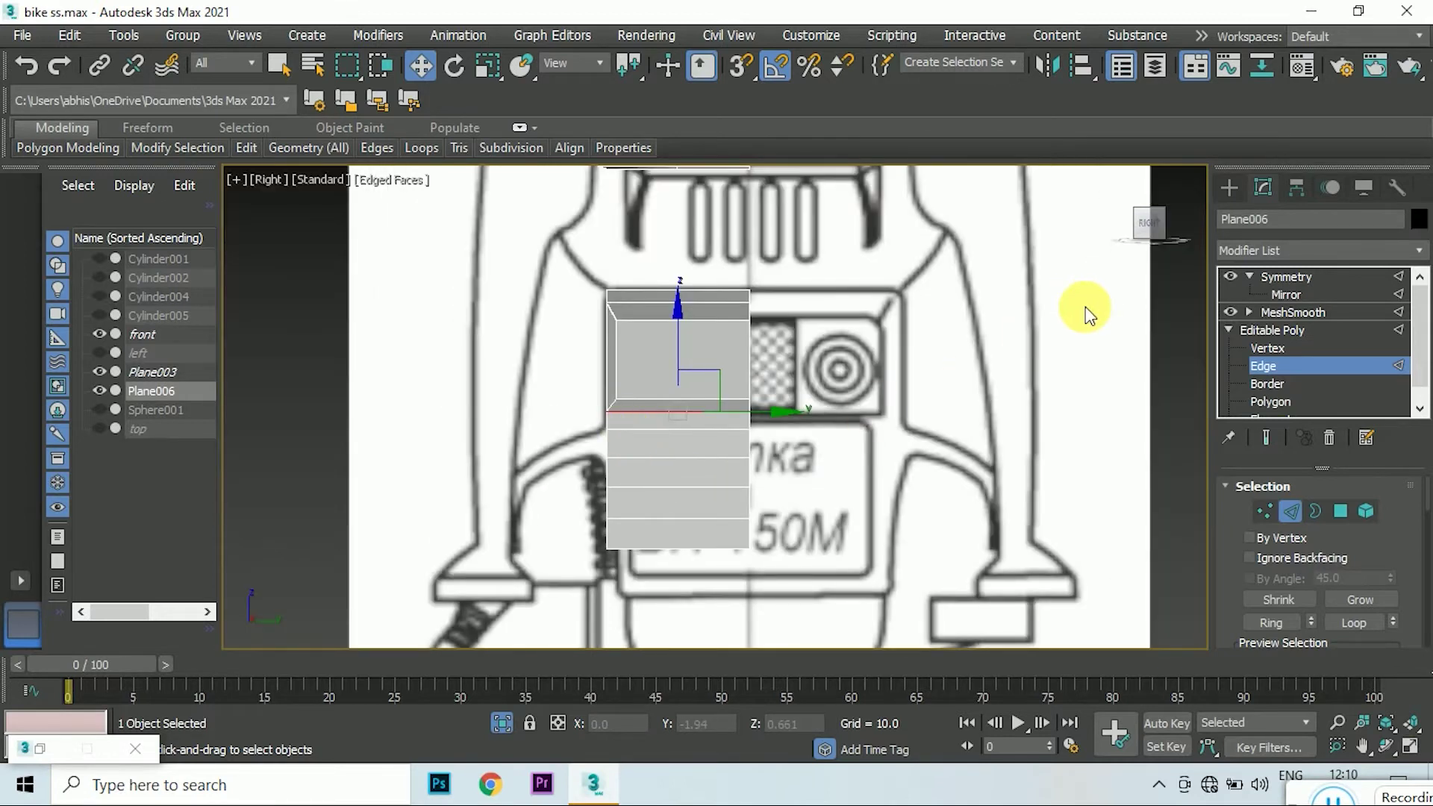
click(39, 749)
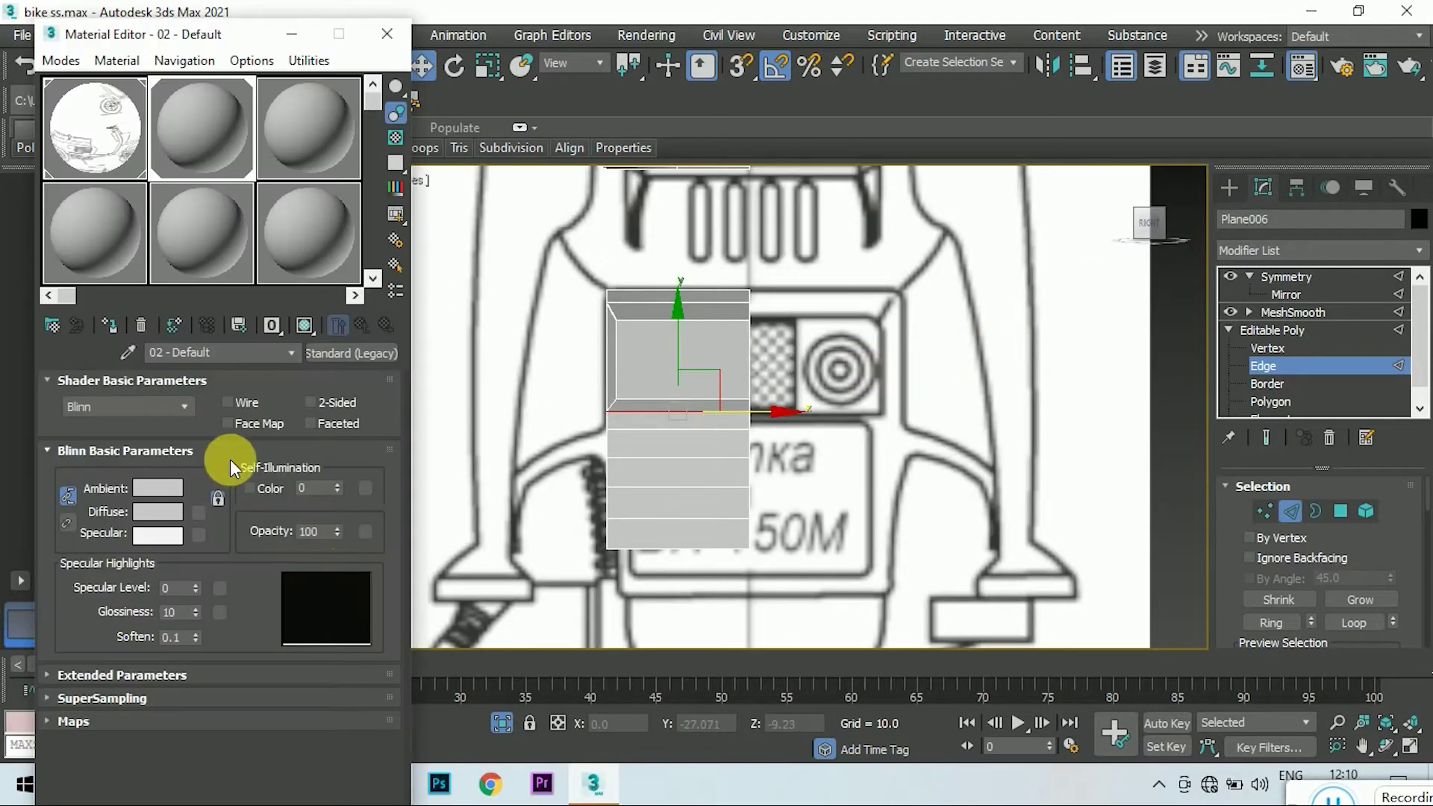
- Make the plane's material fully transparent and shift the selected vertices onto the outline
right_click(340, 532)
scroll(624, 464, up, 2)
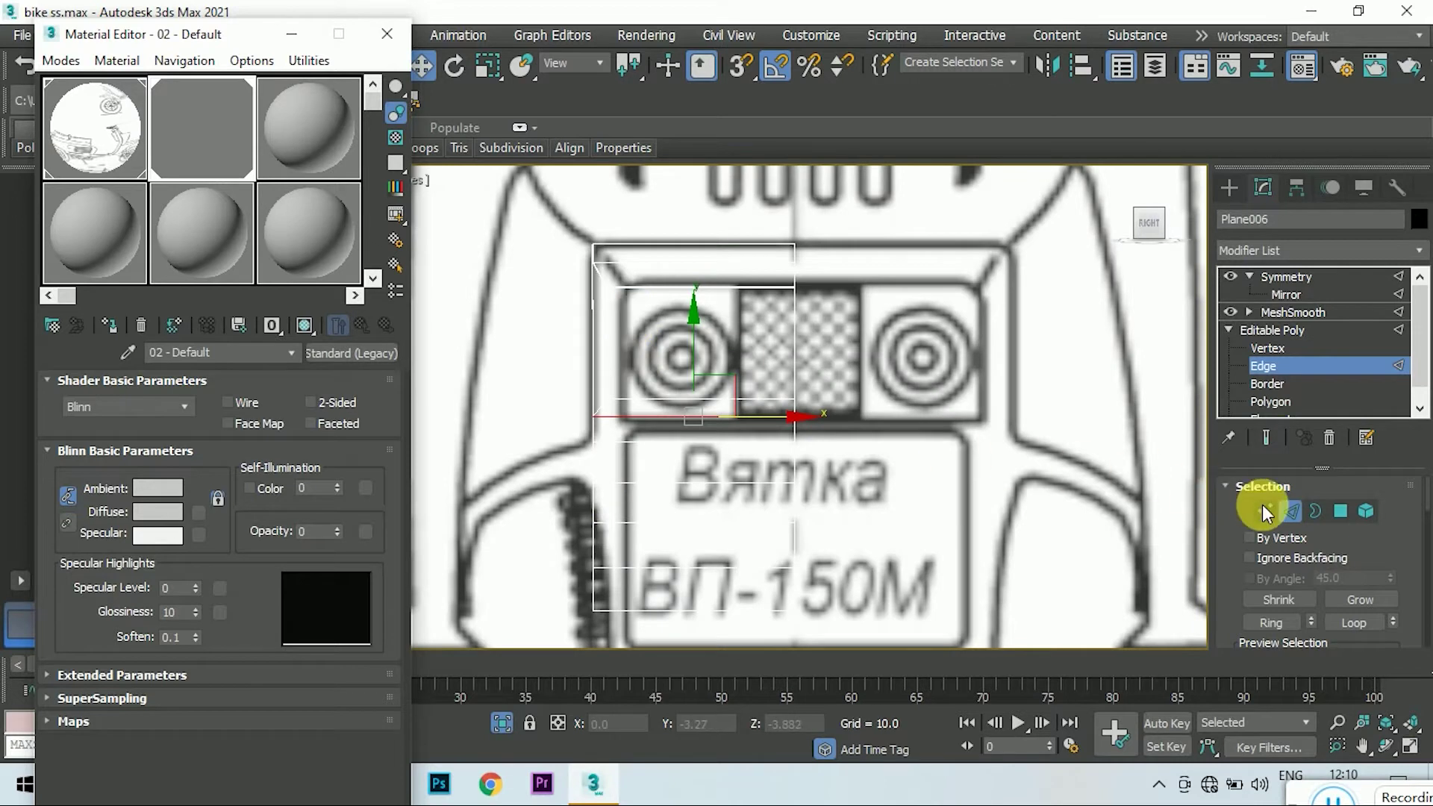
click(1267, 513)
scroll(623, 288, up, 2)
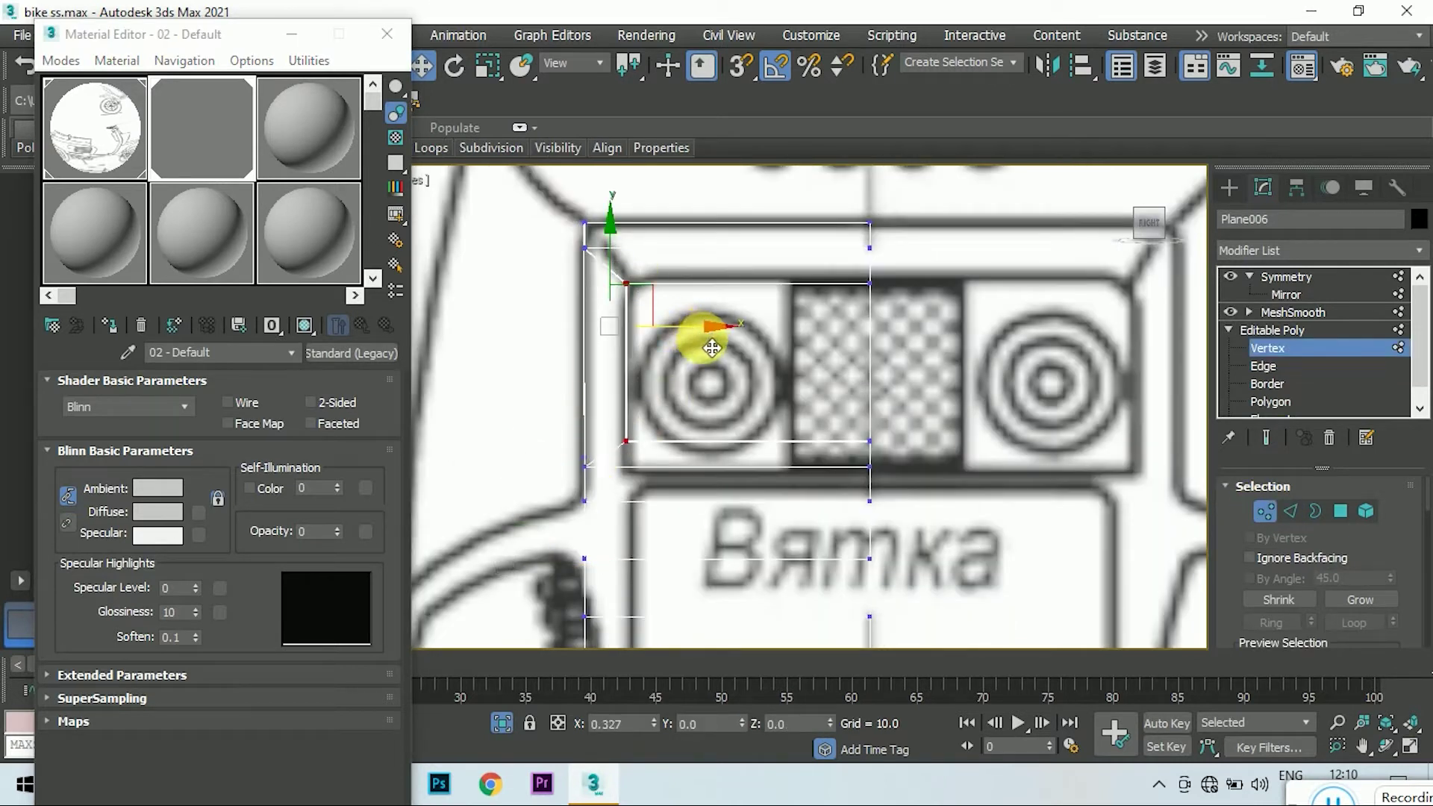
drag(713, 348, 715, 318)
- In Right view, line up the lower-left vertex with the plate outline
click(1147, 223)
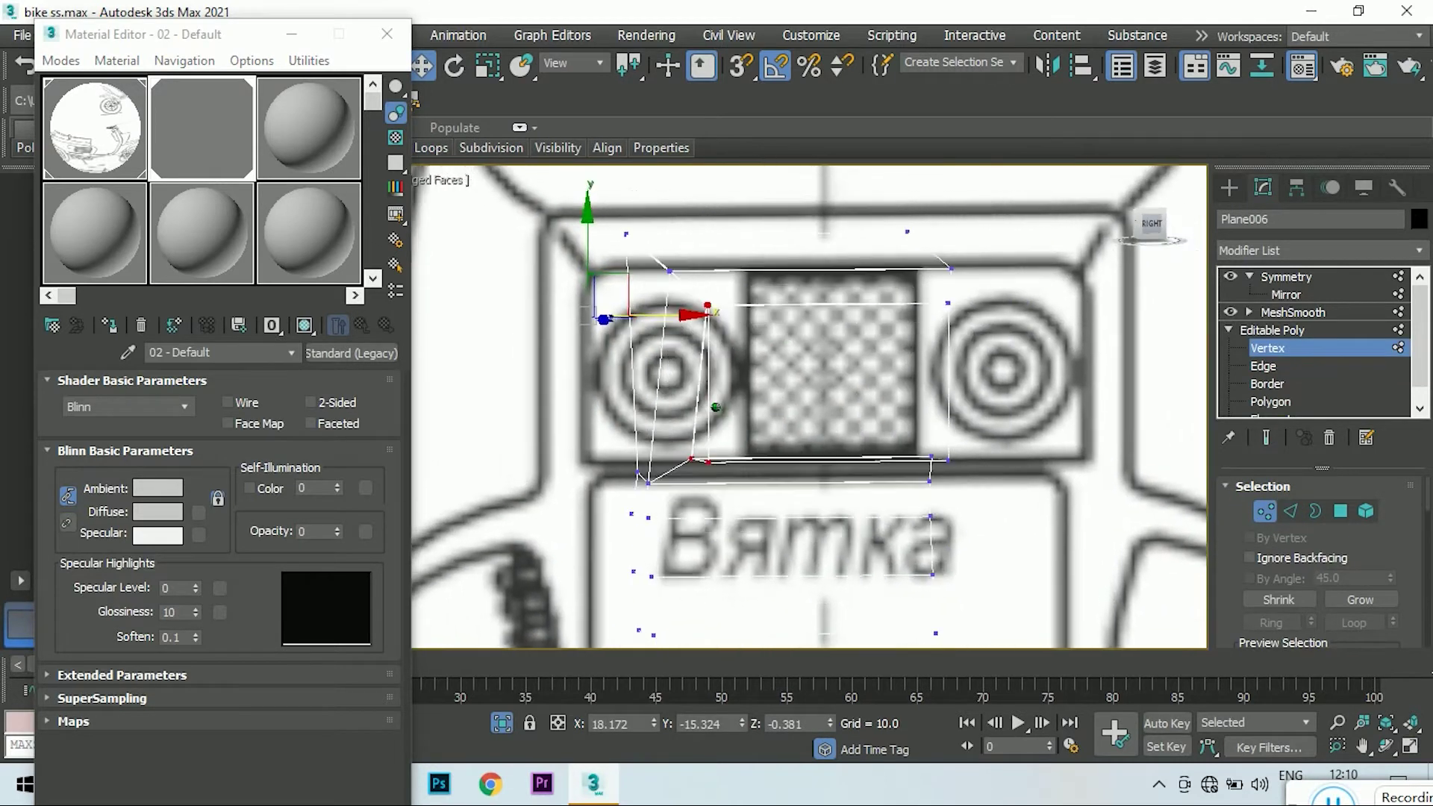
click(1131, 224)
scroll(802, 380, up, 3)
scroll(762, 410, down, 1)
scroll(698, 378, up, 2)
scroll(672, 455, up, 1)
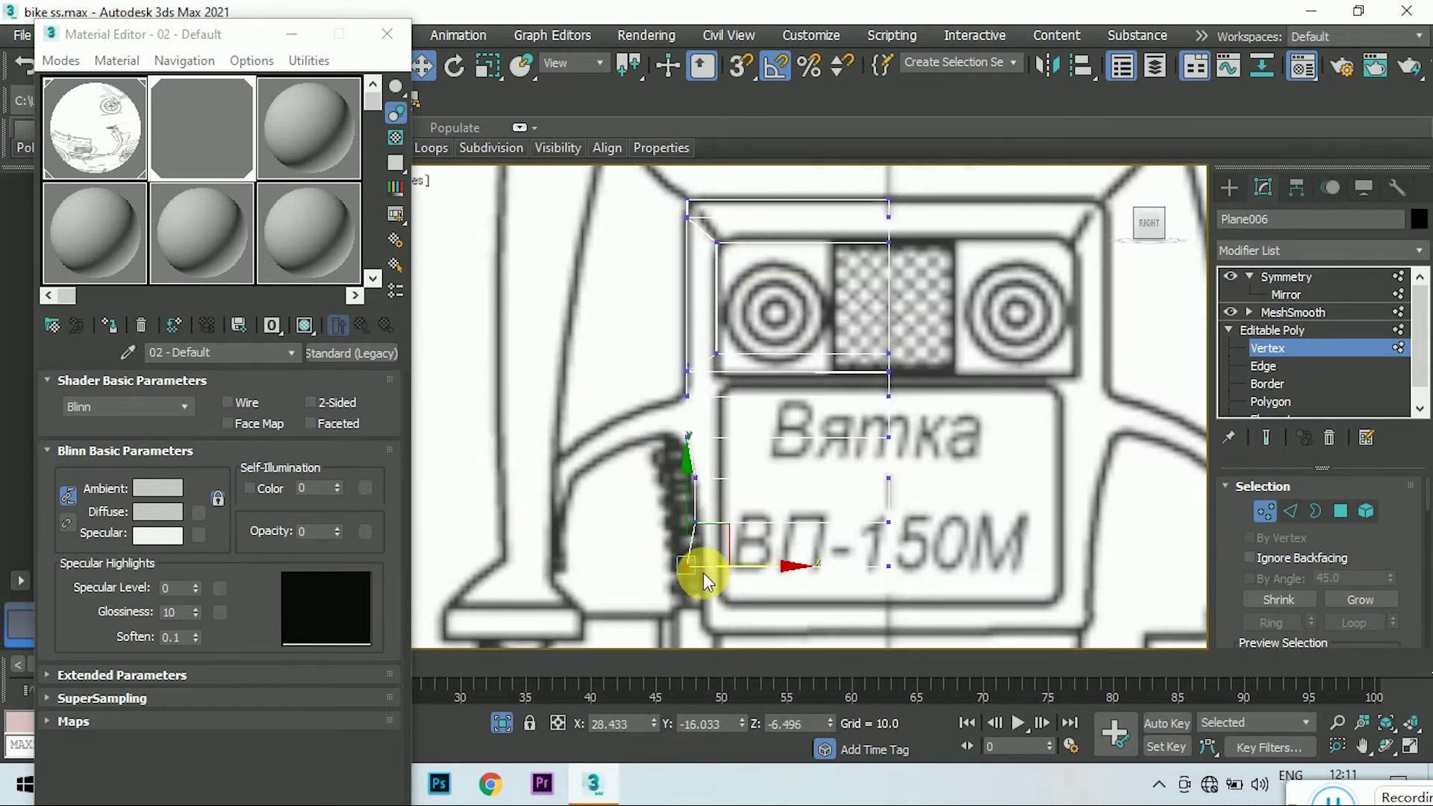
scroll(703, 573, up, 2)
drag(765, 514, 771, 516)
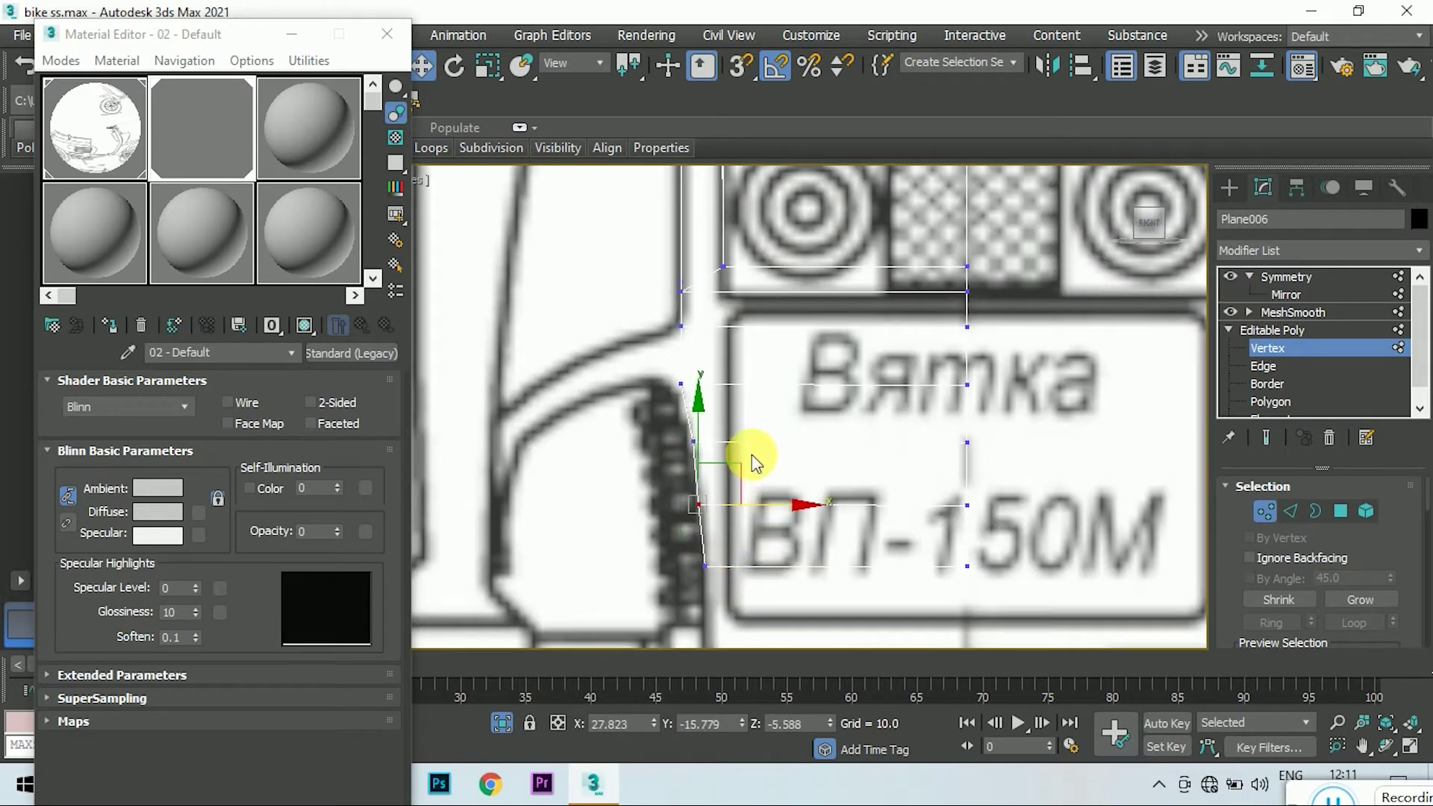
middle_drag(753, 460, 761, 464)
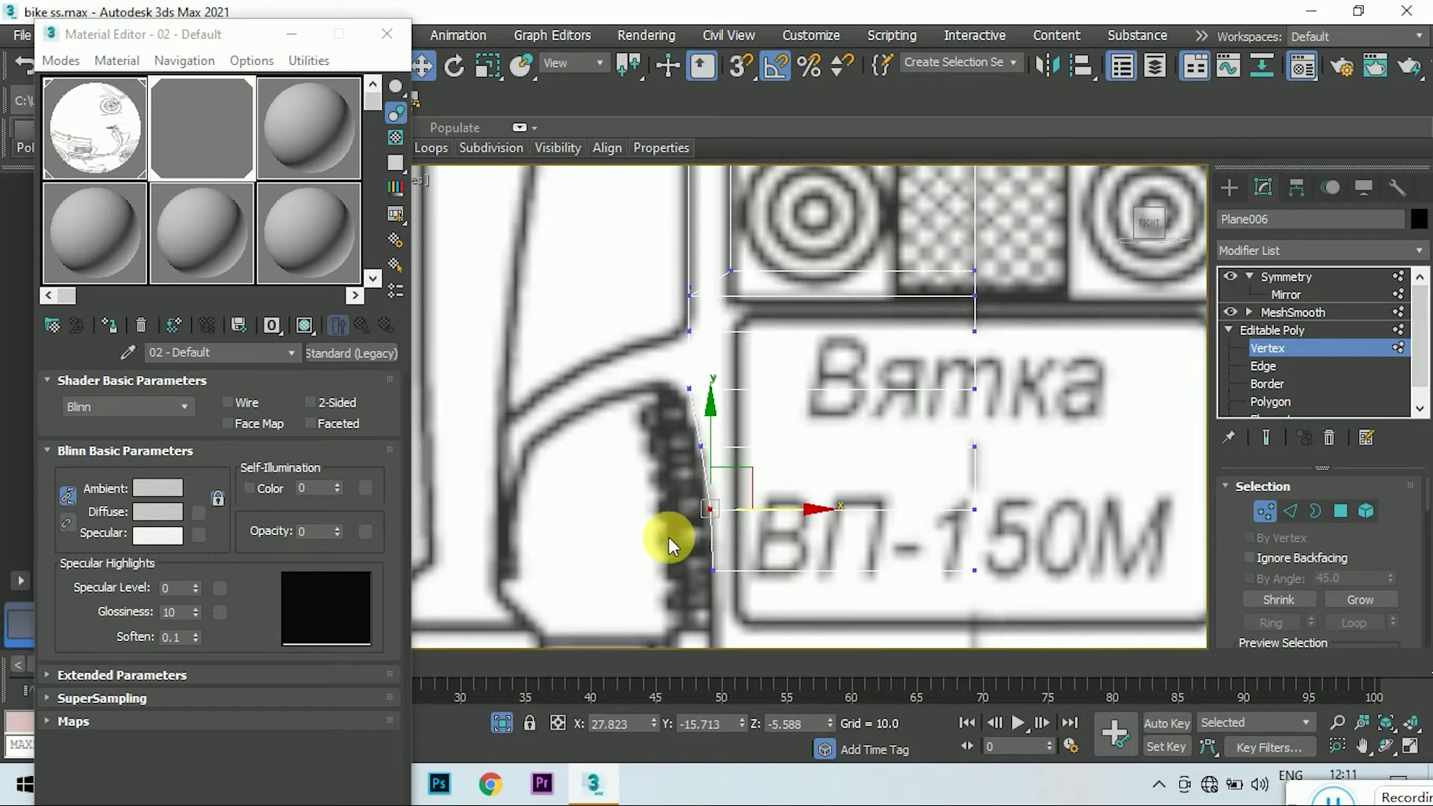
scroll(669, 538, down, 3)
scroll(703, 325, up, 3)
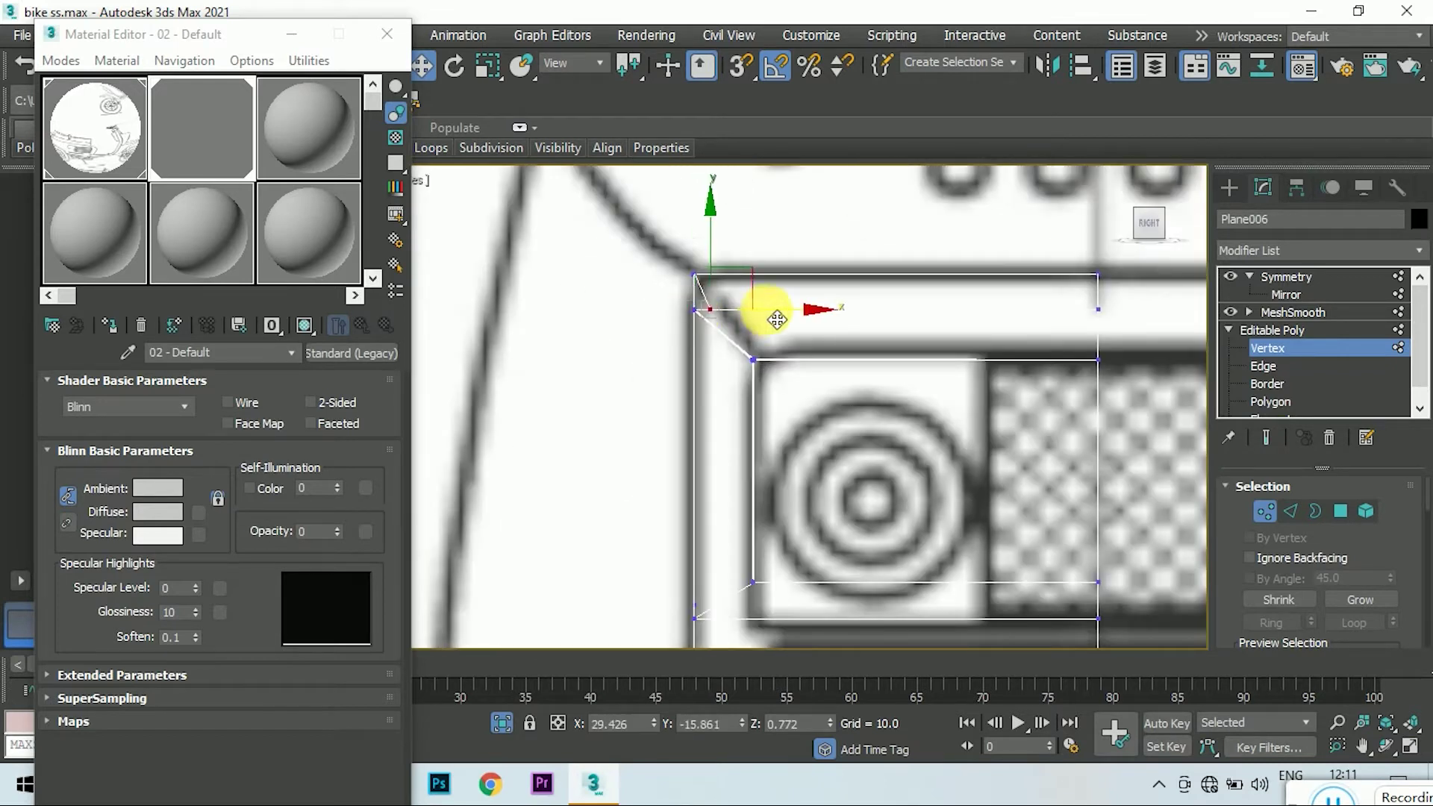
scroll(722, 327, up, 1)
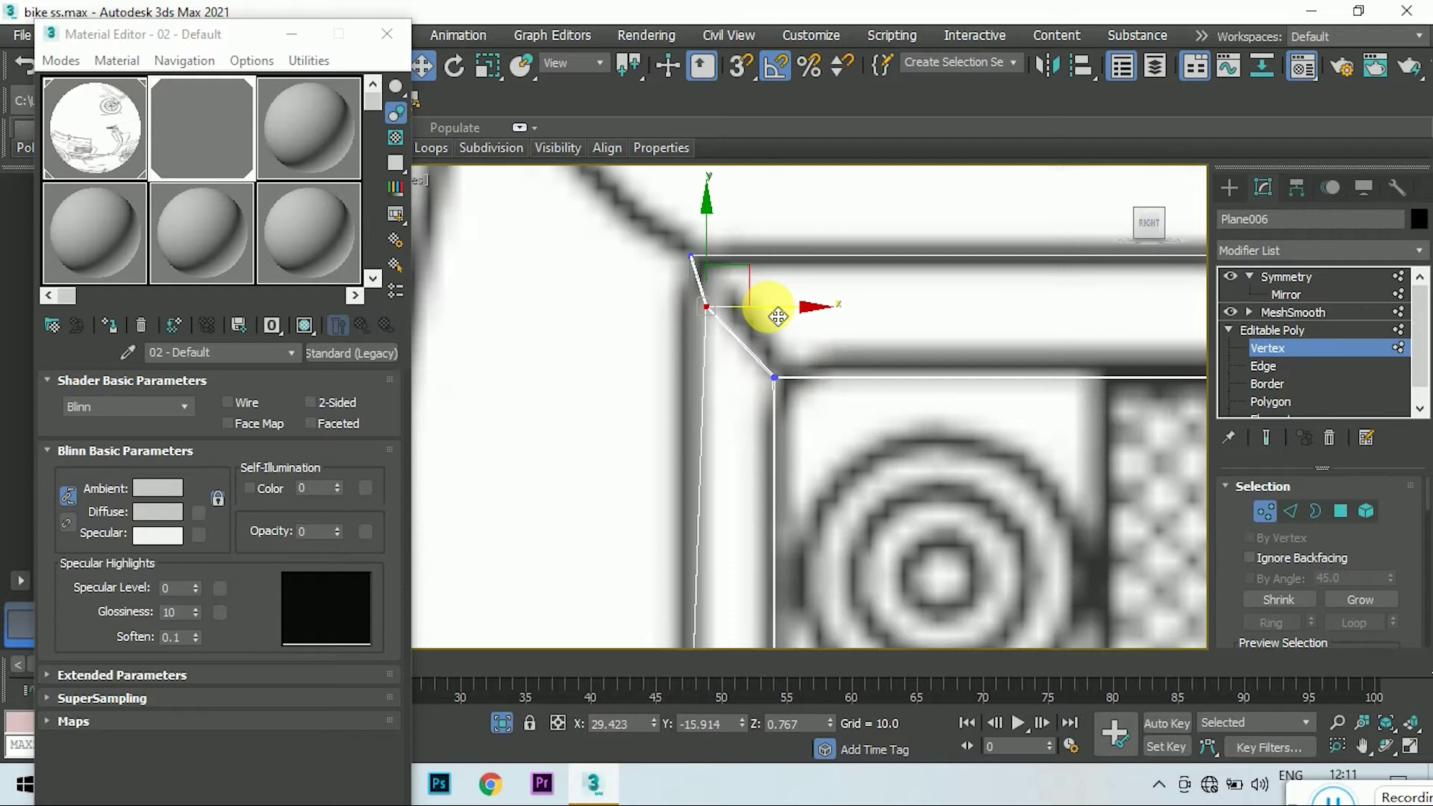
scroll(779, 317, down, 2)
scroll(617, 282, down, 2)
scroll(757, 411, up, 2)
- In Front view, move the corner vertex right along X onto the outline
key(f)
scroll(1065, 270, up, 3)
scroll(1073, 297, up, 1)
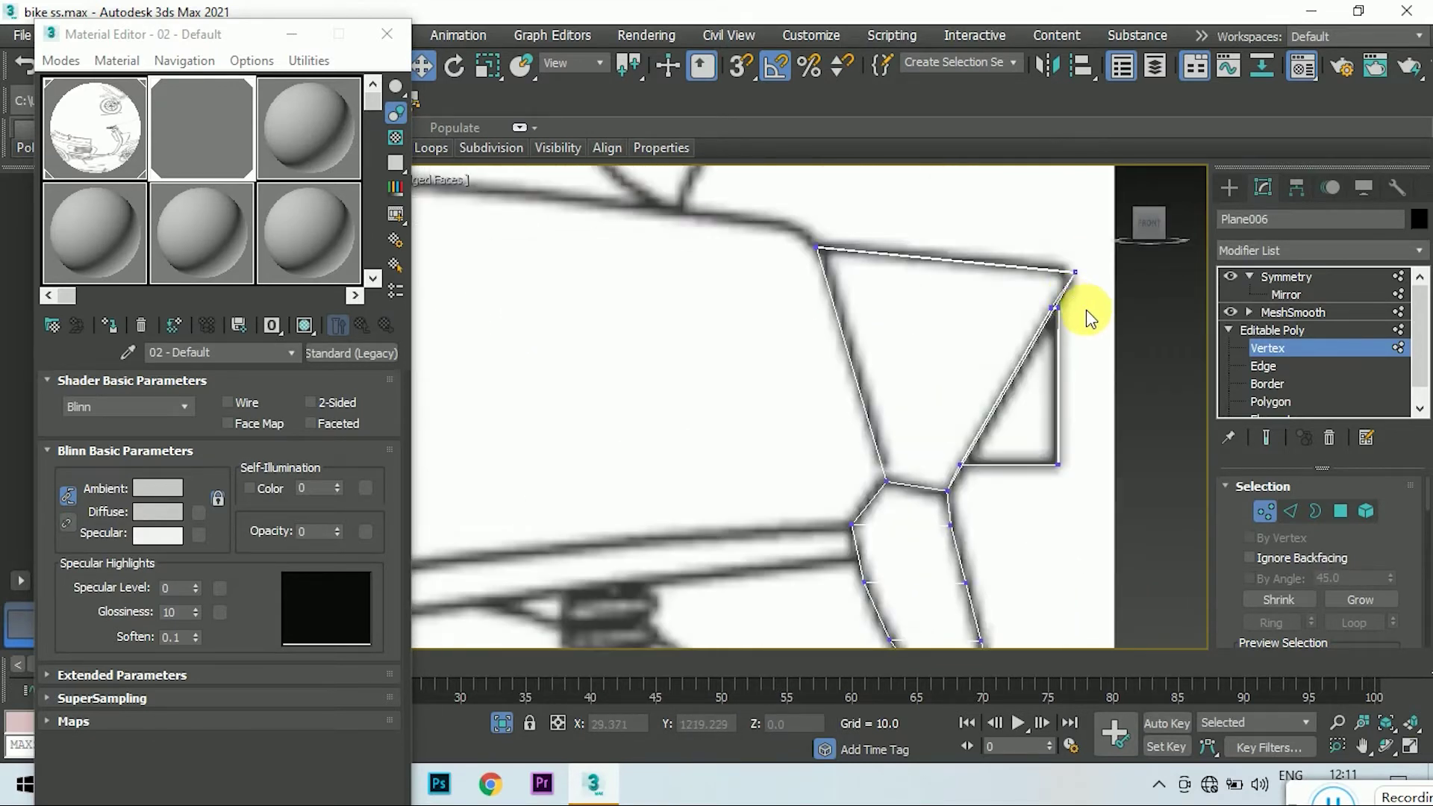
scroll(1086, 317, up, 3)
drag(1069, 347, 1090, 346)
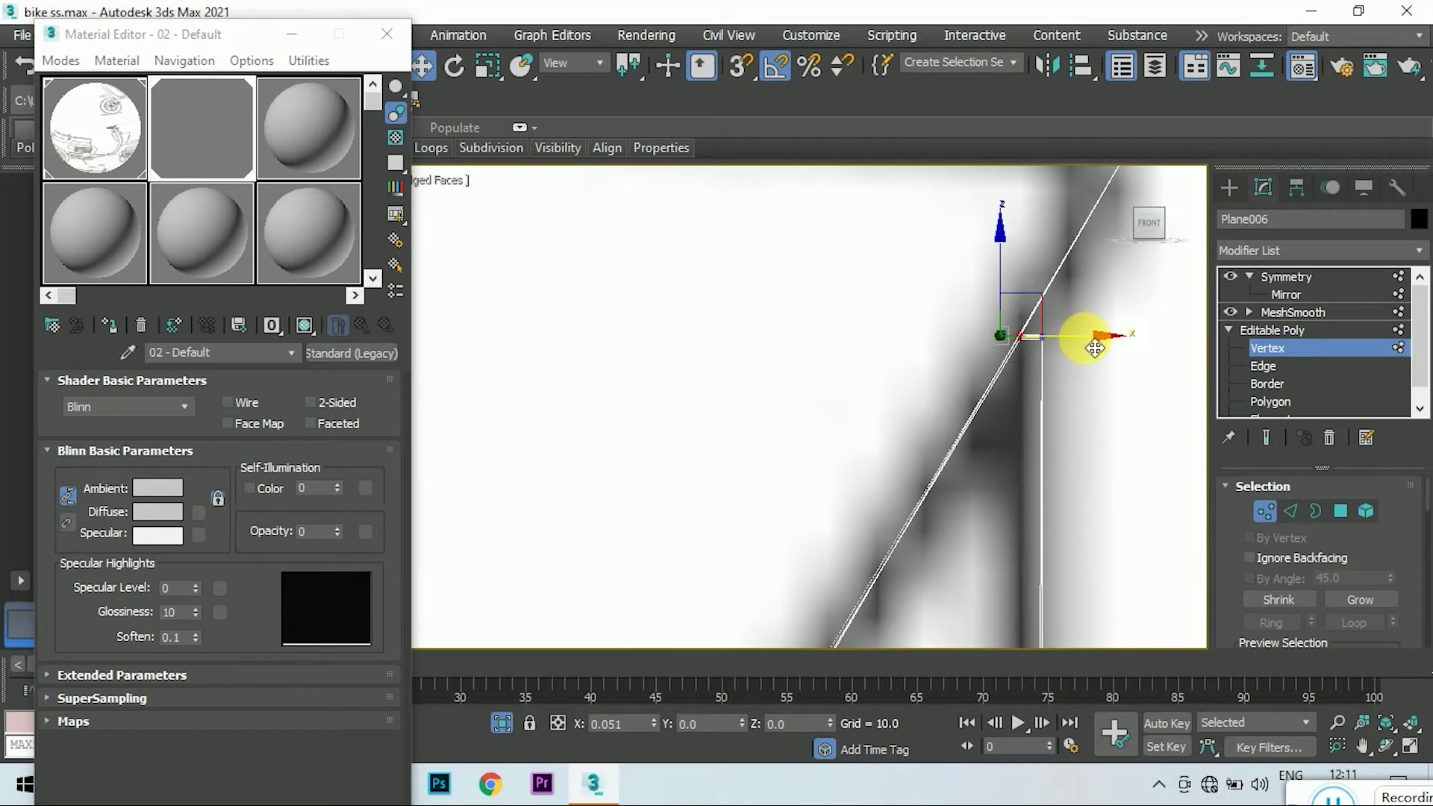
- Move the remaining selected vertex down into place on the outline
scroll(1094, 349, down, 3)
scroll(937, 281, up, 3)
scroll(970, 423, up, 1)
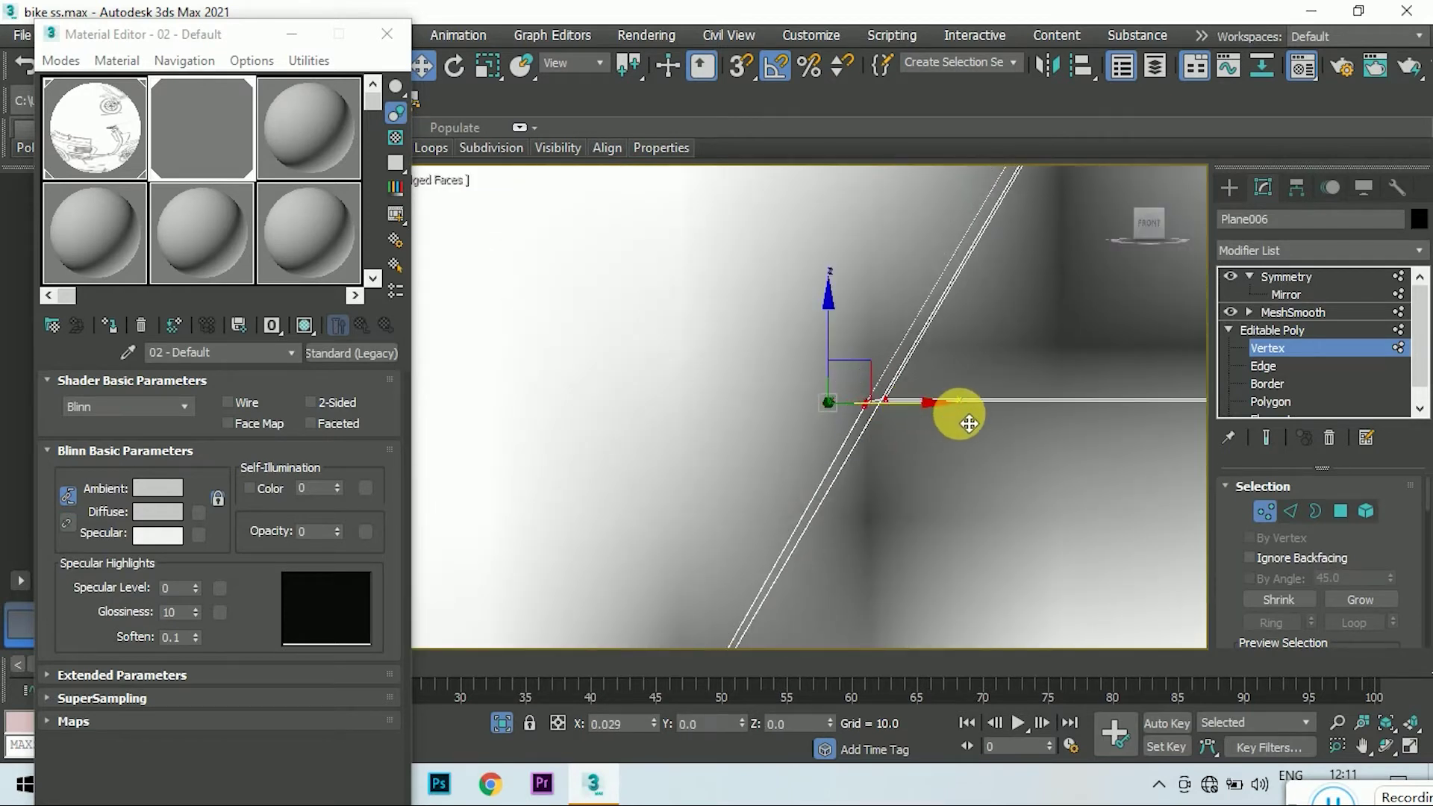
scroll(978, 430, down, 3)
scroll(938, 352, down, 2)
scroll(858, 314, up, 3)
scroll(836, 273, up, 2)
scroll(836, 270, up, 2)
scroll(758, 368, down, 4)
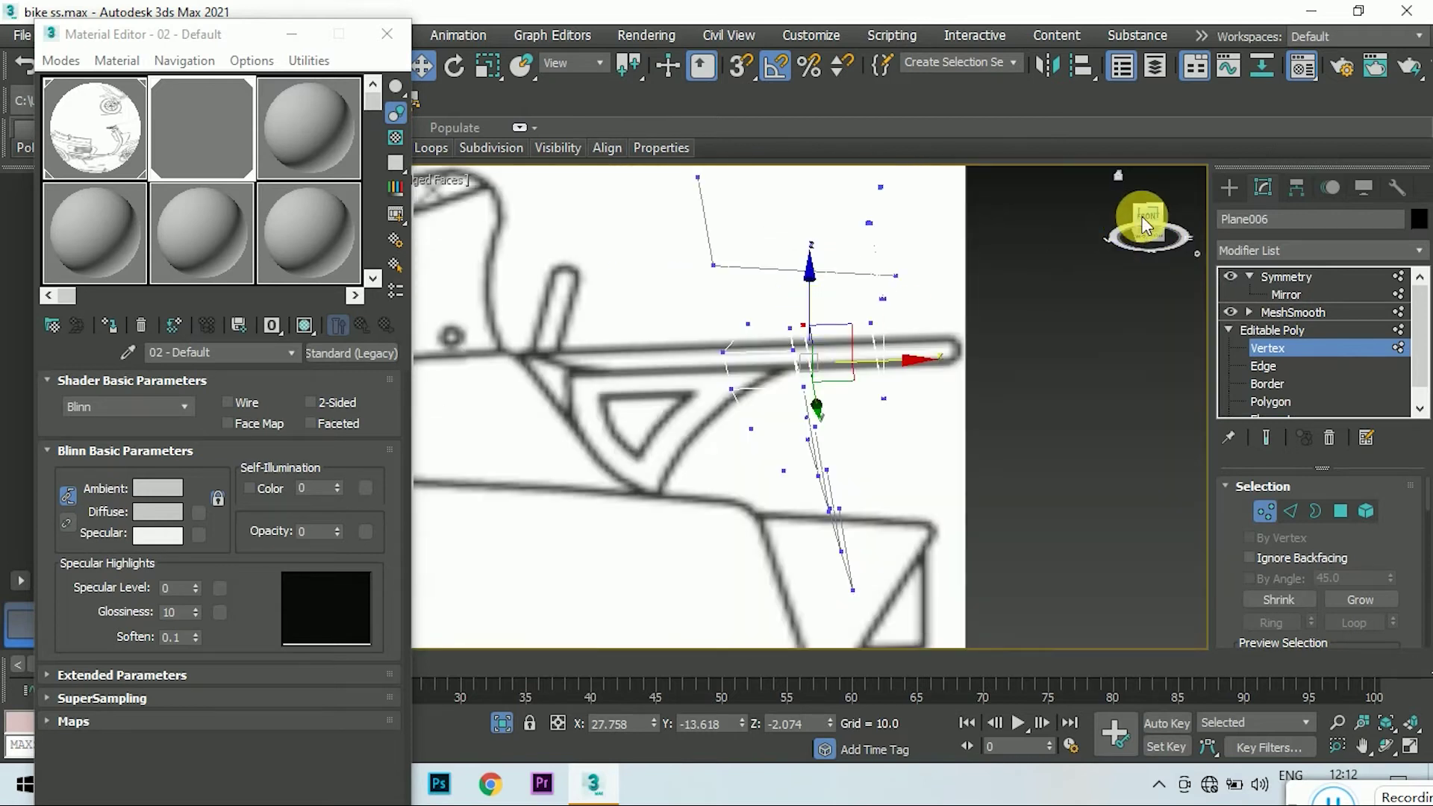
scroll(864, 329, up, 4)
scroll(903, 314, up, 2)
scroll(903, 311, up, 3)
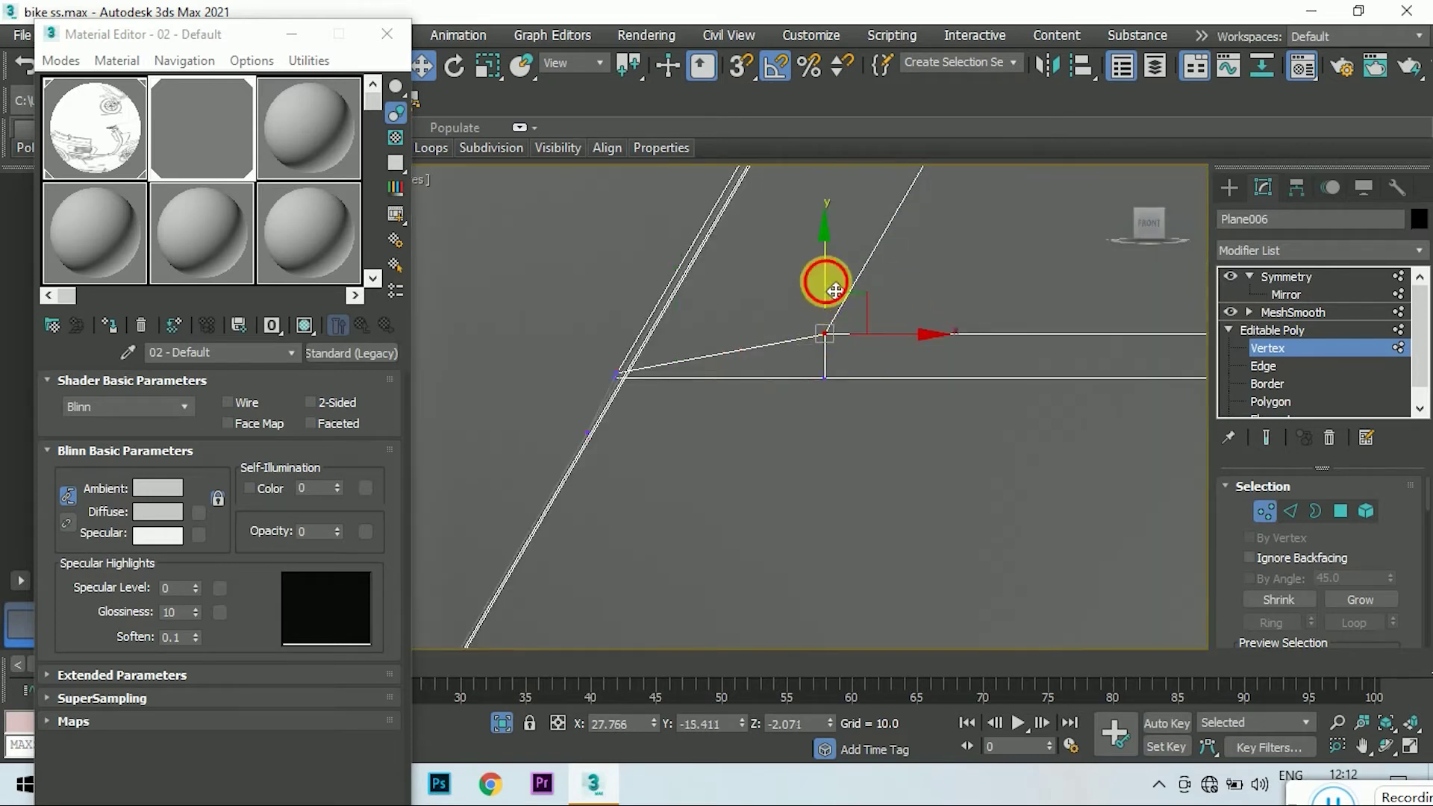
drag(835, 291, 737, 403)
scroll(739, 353, up, 2)
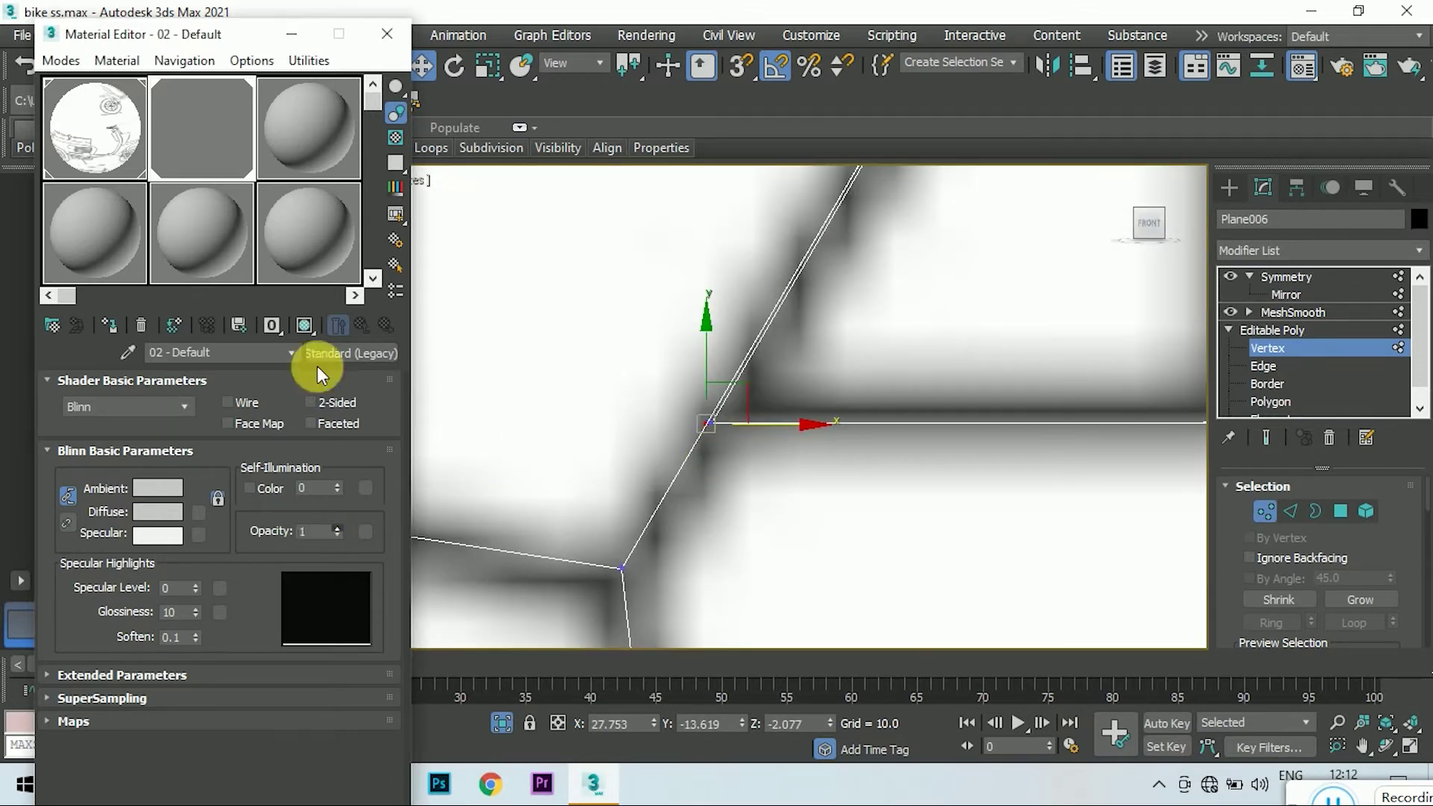
- Switch to Edge level and inspect the panel's corner edge from the front
click(1144, 223)
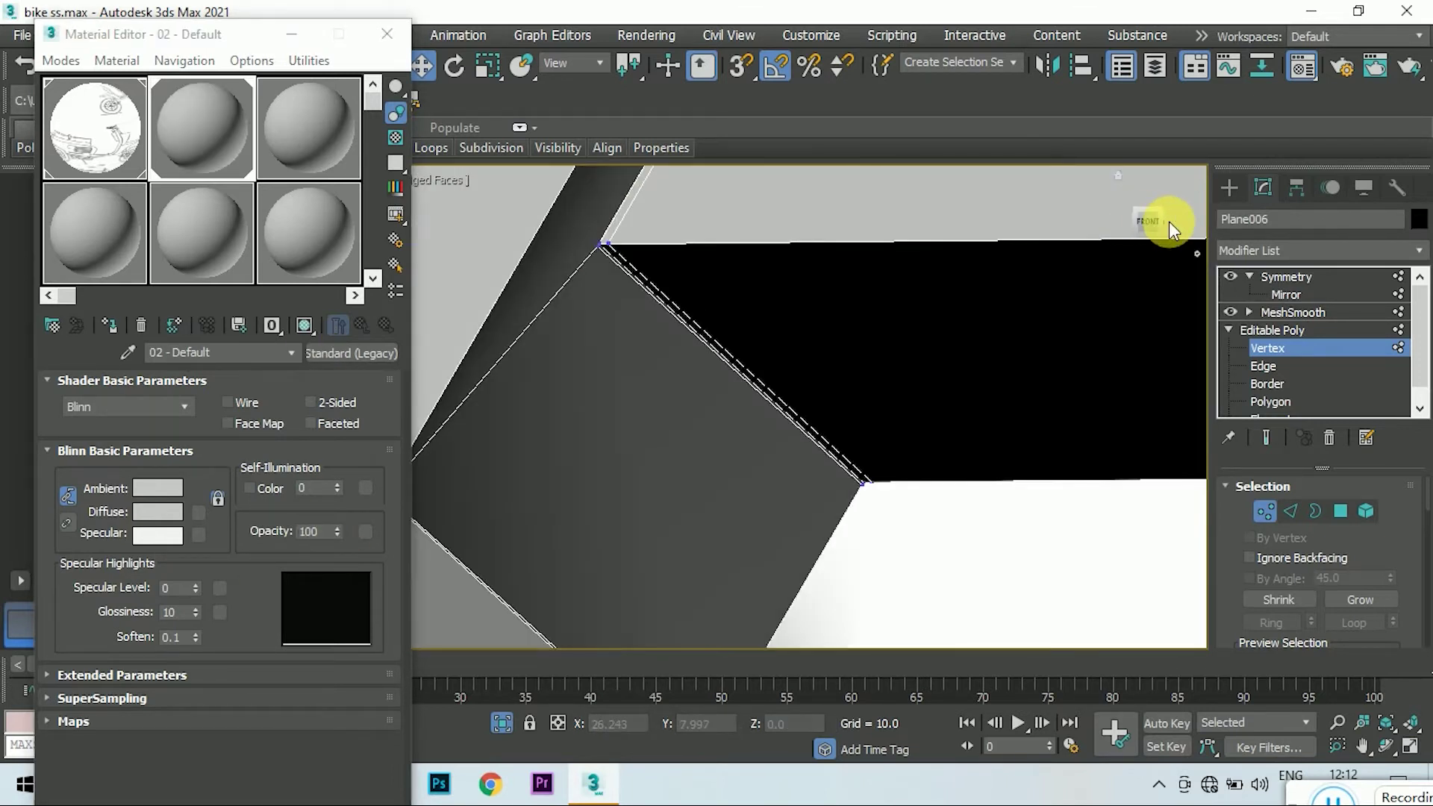
scroll(951, 427, up, 2)
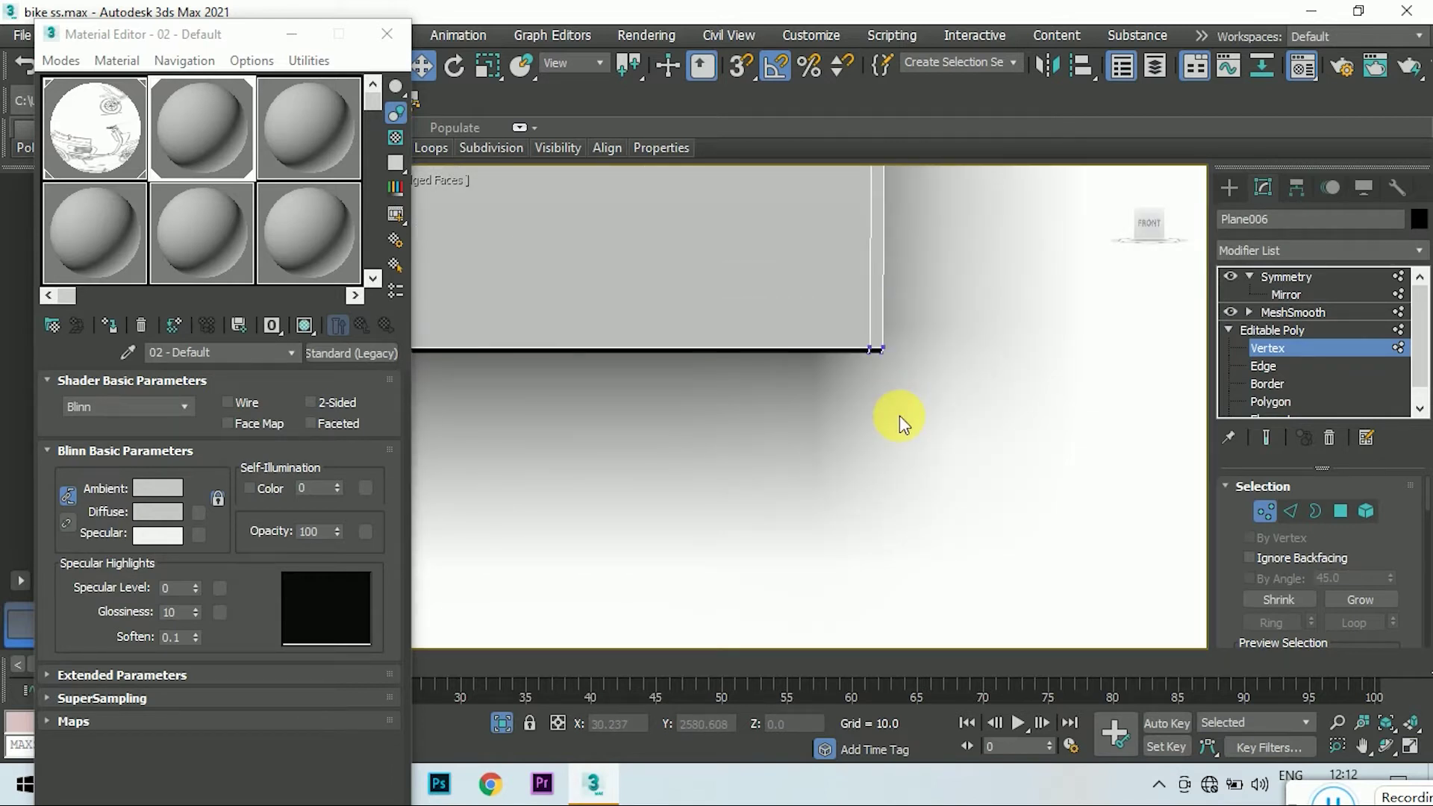
scroll(898, 415, down, 3)
scroll(889, 437, down, 2)
scroll(836, 359, up, 1)
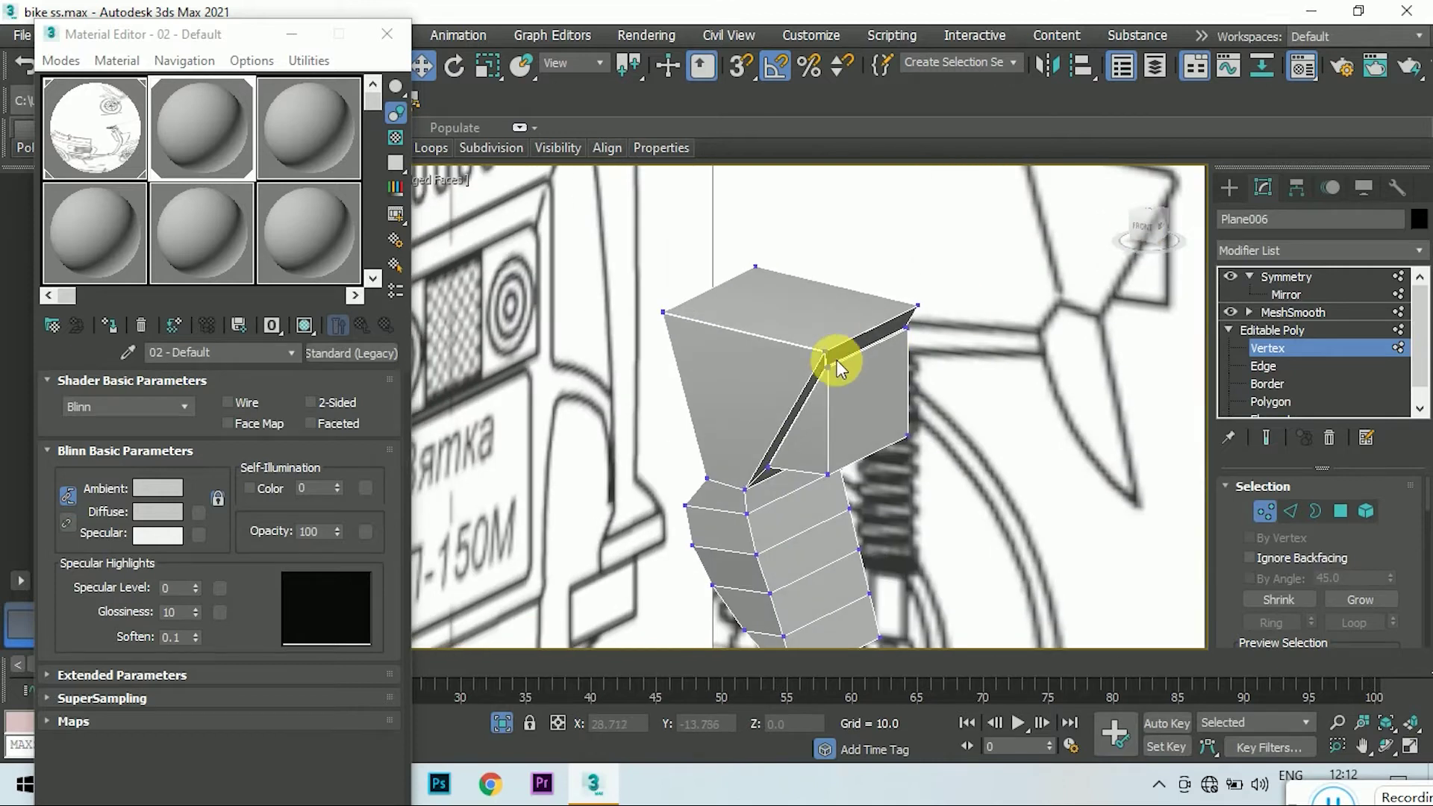
scroll(836, 360, up, 3)
scroll(774, 288, up, 2)
click(1290, 511)
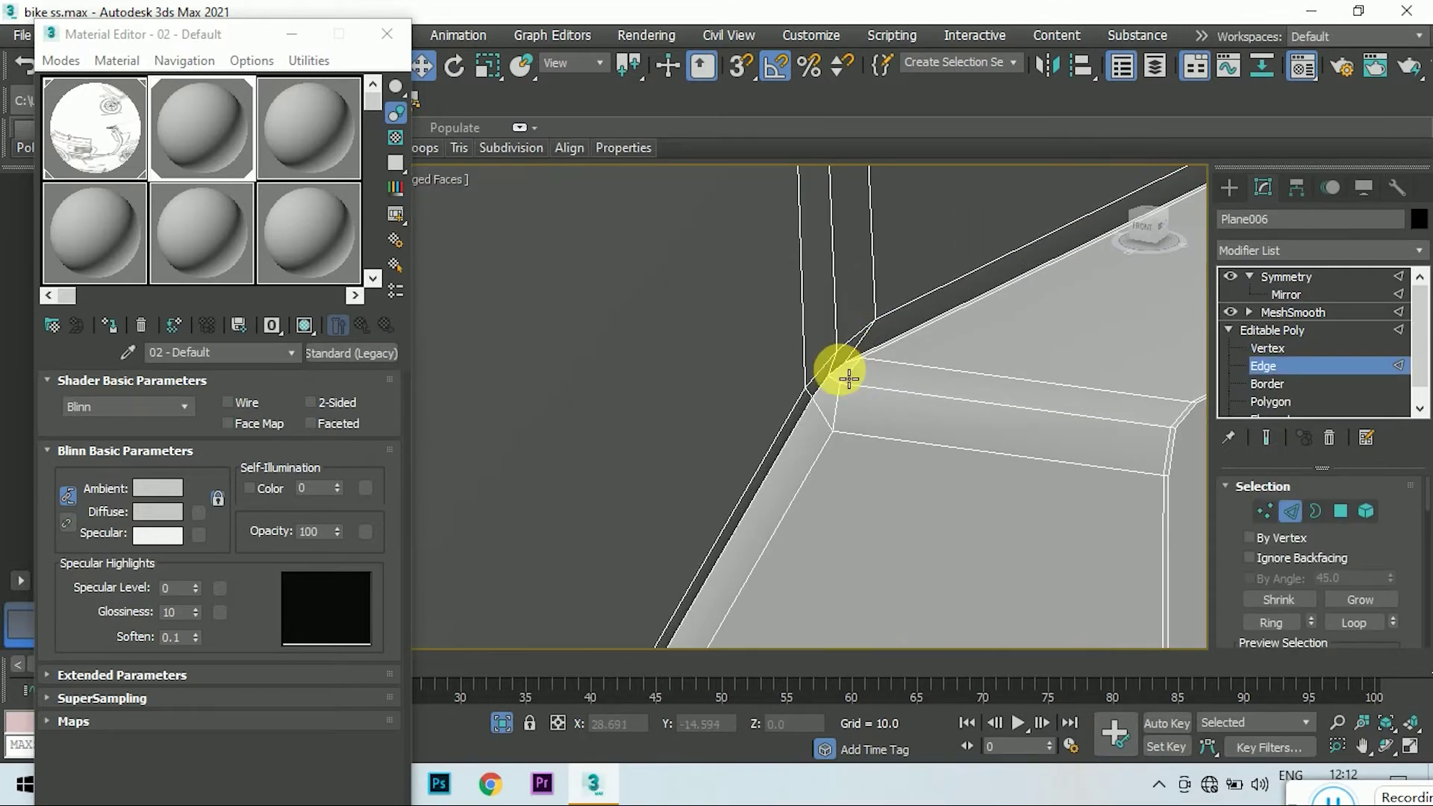
scroll(847, 378, up, 2)
mouse_move(847, 378)
middle_down()
mouse_move(870, 224)
mouse_move(622, 332)
middle_up()
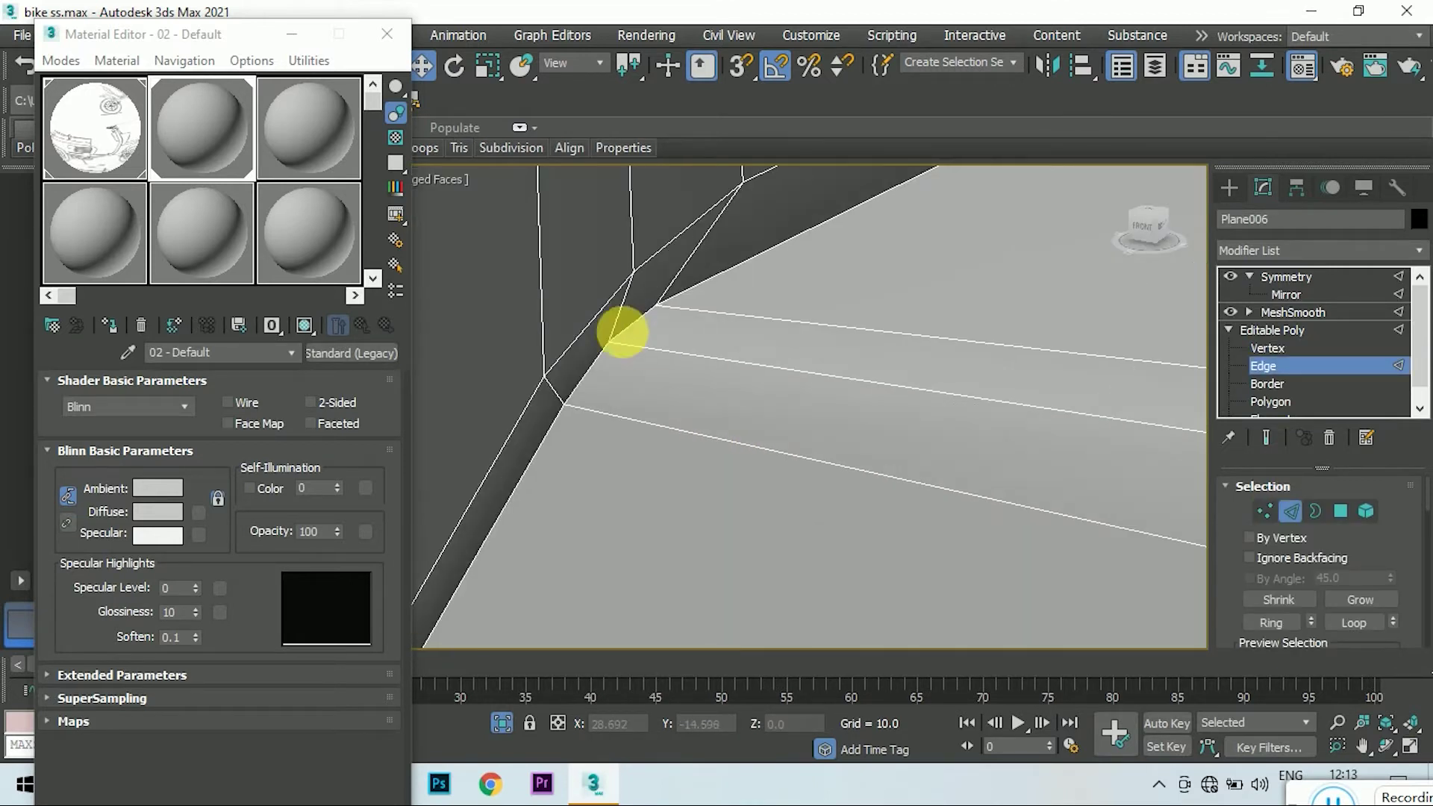
scroll(602, 327, up, 2)
scroll(631, 309, down, 2)
scroll(604, 320, down, 2)
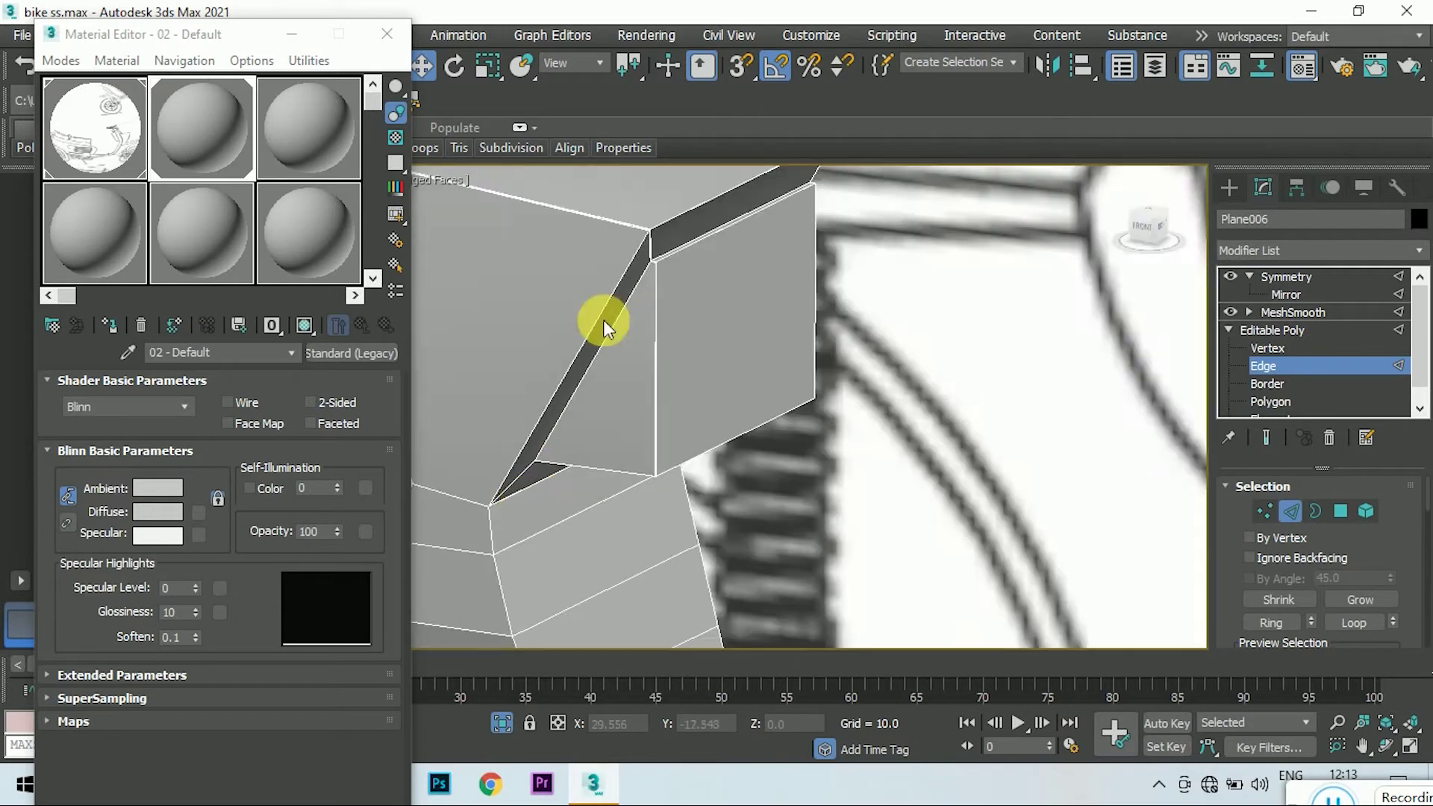
scroll(603, 319, up, 4)
scroll(579, 448, down, 2)
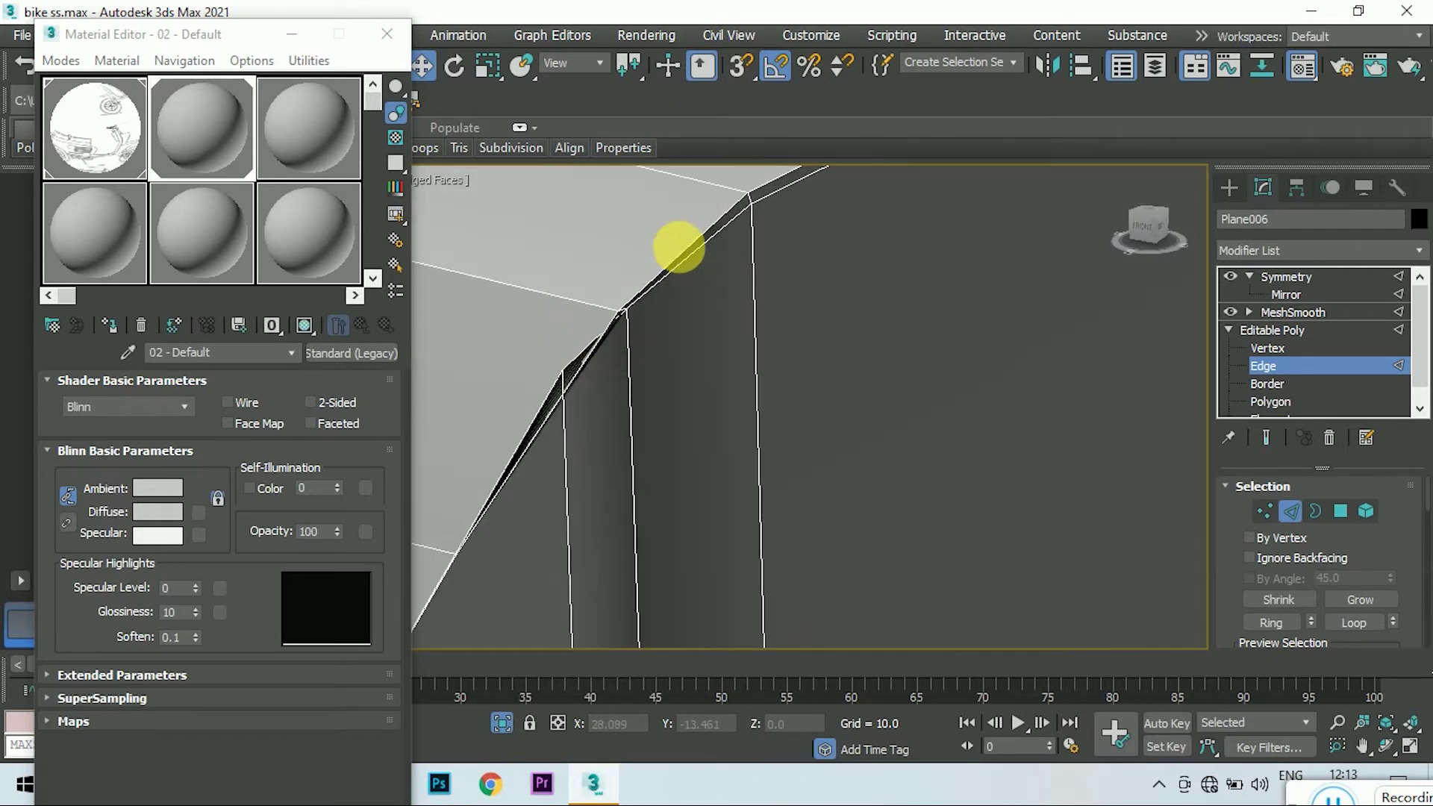
scroll(706, 269, down, 2)
scroll(627, 486, down, 2)
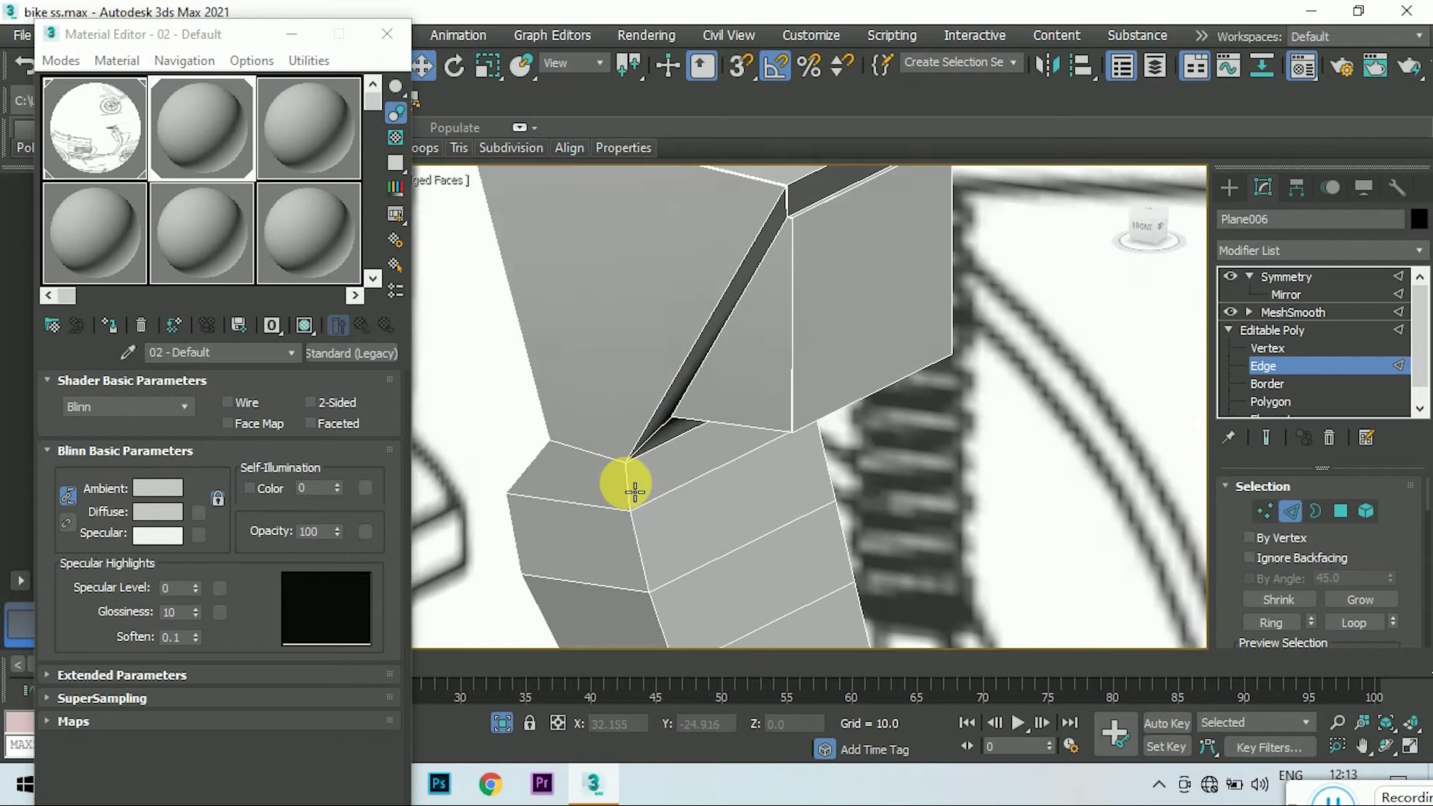
scroll(597, 448, up, 4)
scroll(602, 386, down, 3)
scroll(698, 383, up, 3)
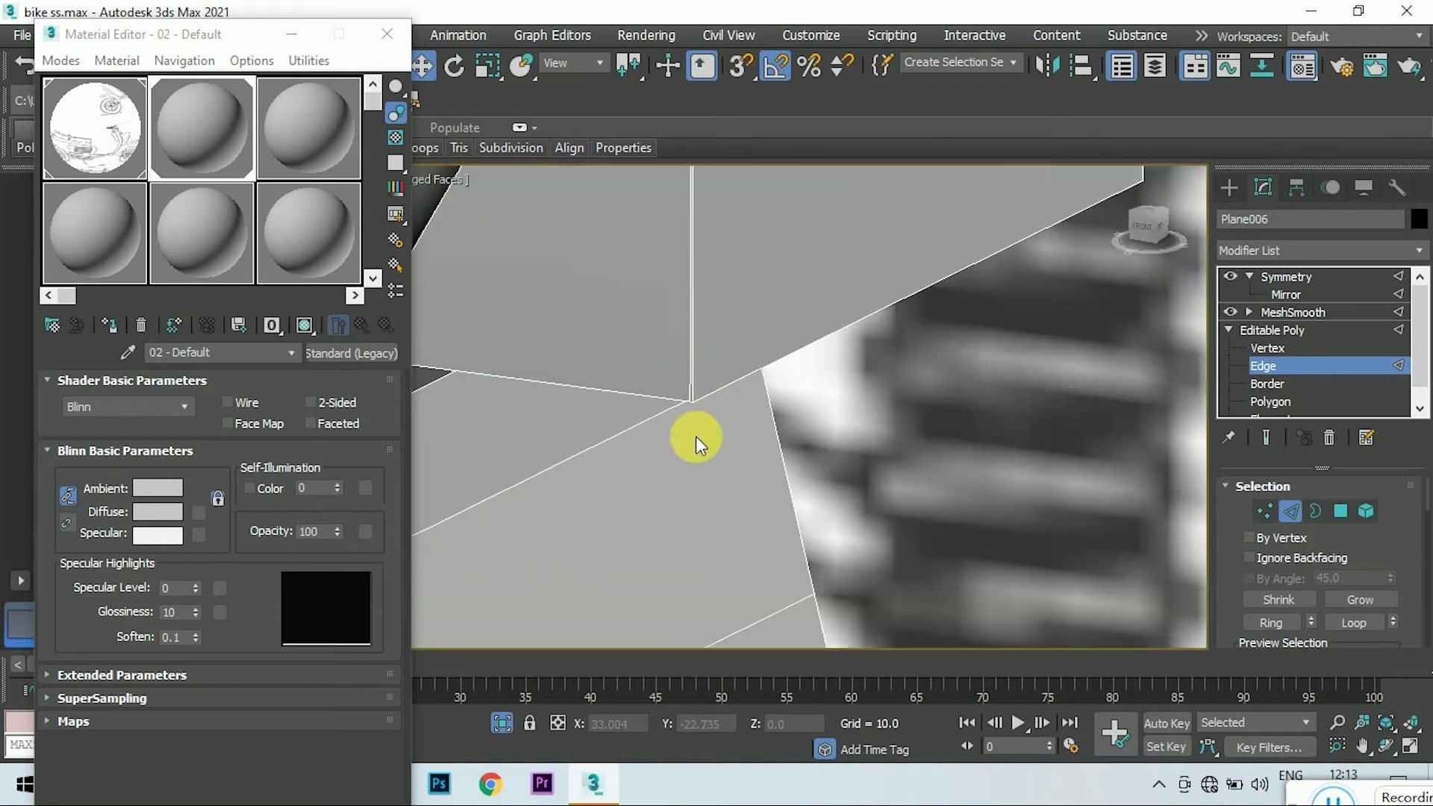
scroll(698, 439, down, 3)
- Check the corner from right, front and angled views using the ViewCube
alt+middle_drag(698, 439, 716, 336)
scroll(717, 336, up, 3)
scroll(697, 300, down, 3)
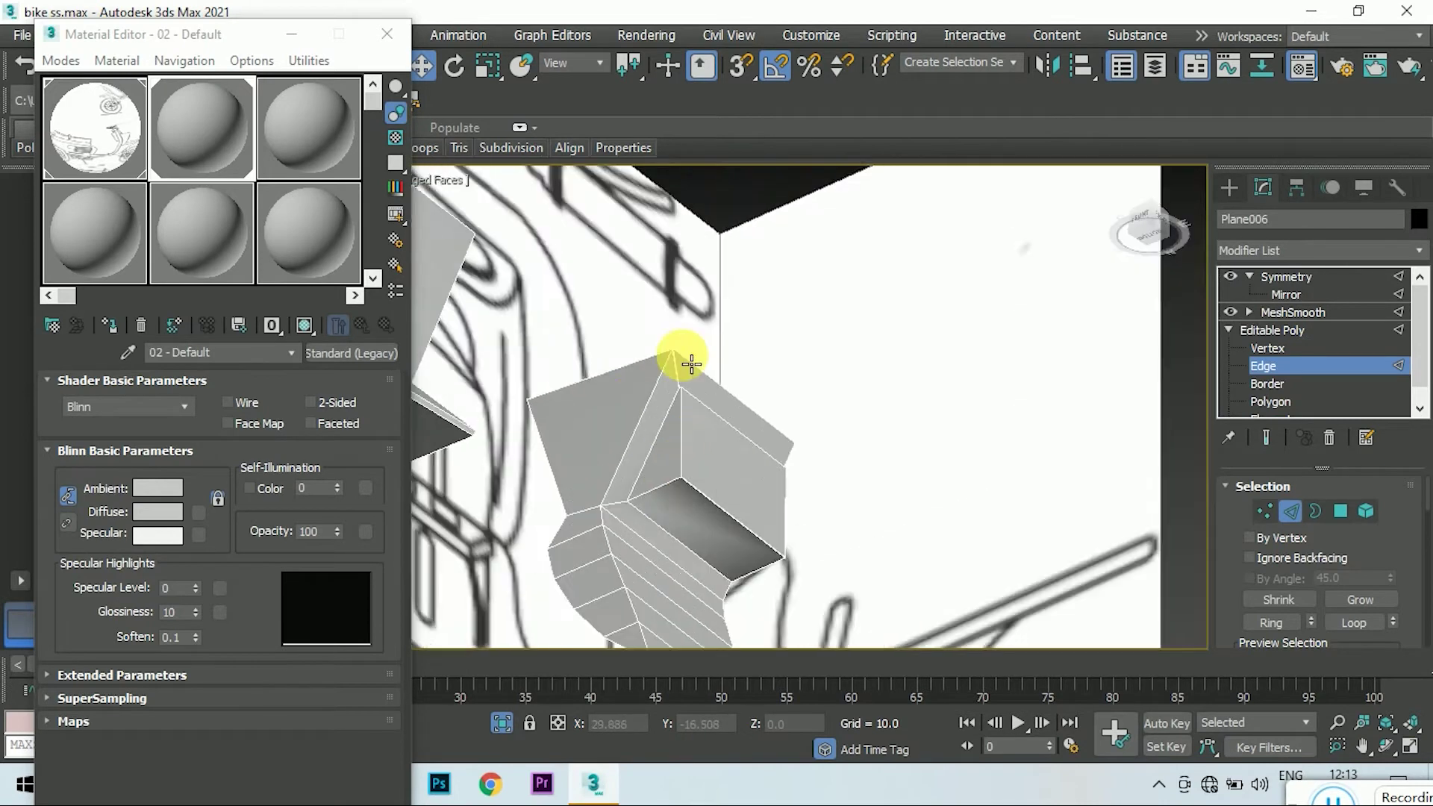
scroll(710, 377, up, 3)
scroll(665, 230, down, 2)
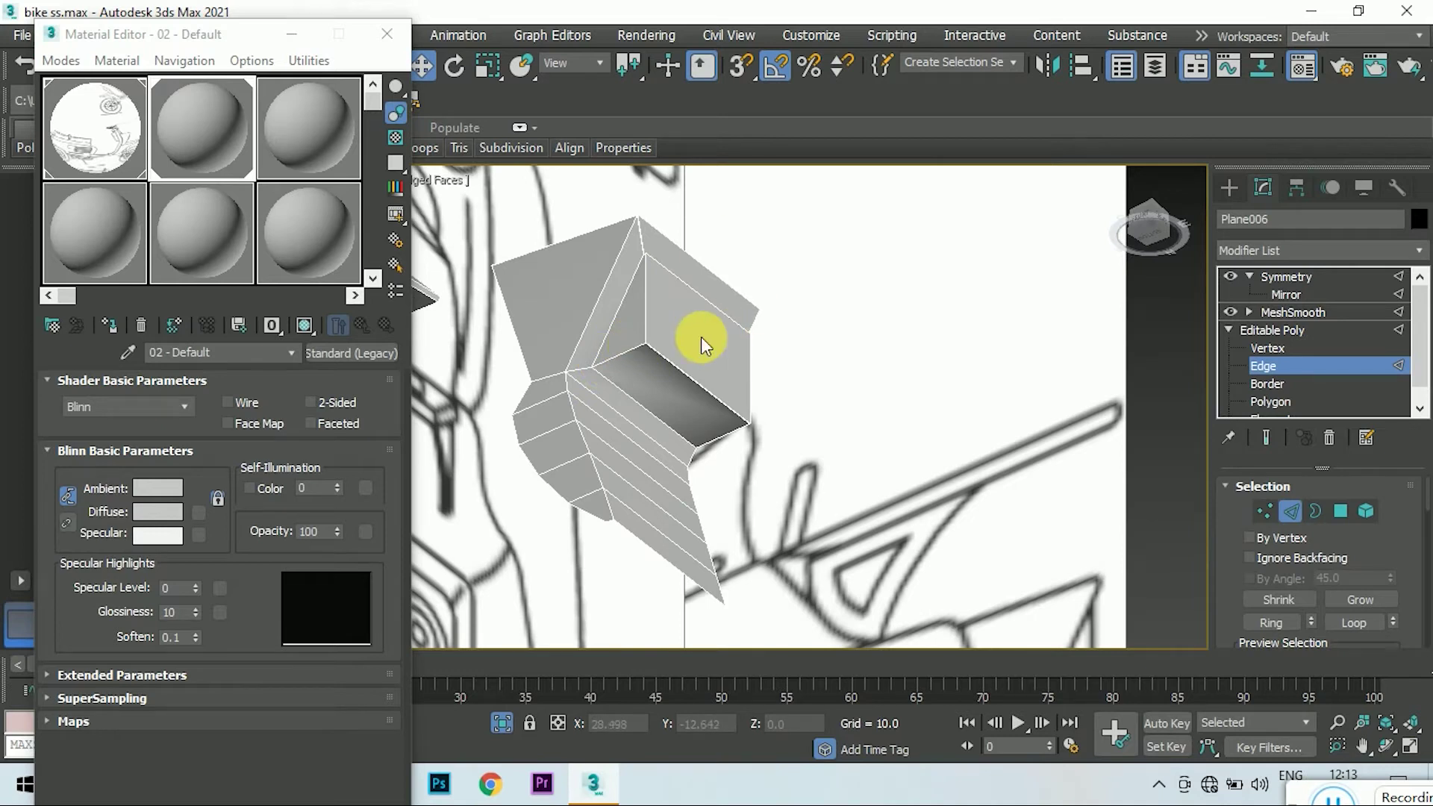
click(1140, 218)
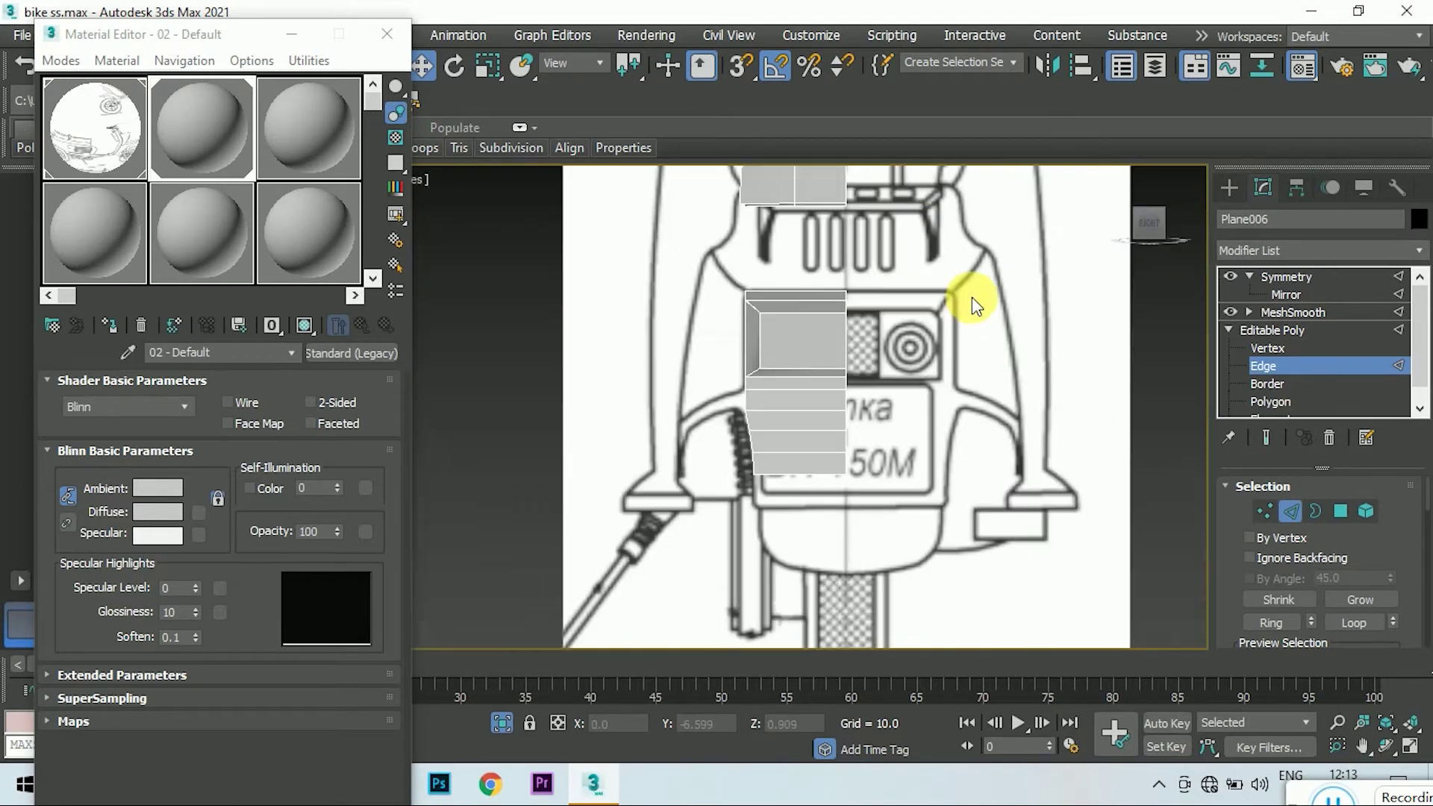
click(1136, 218)
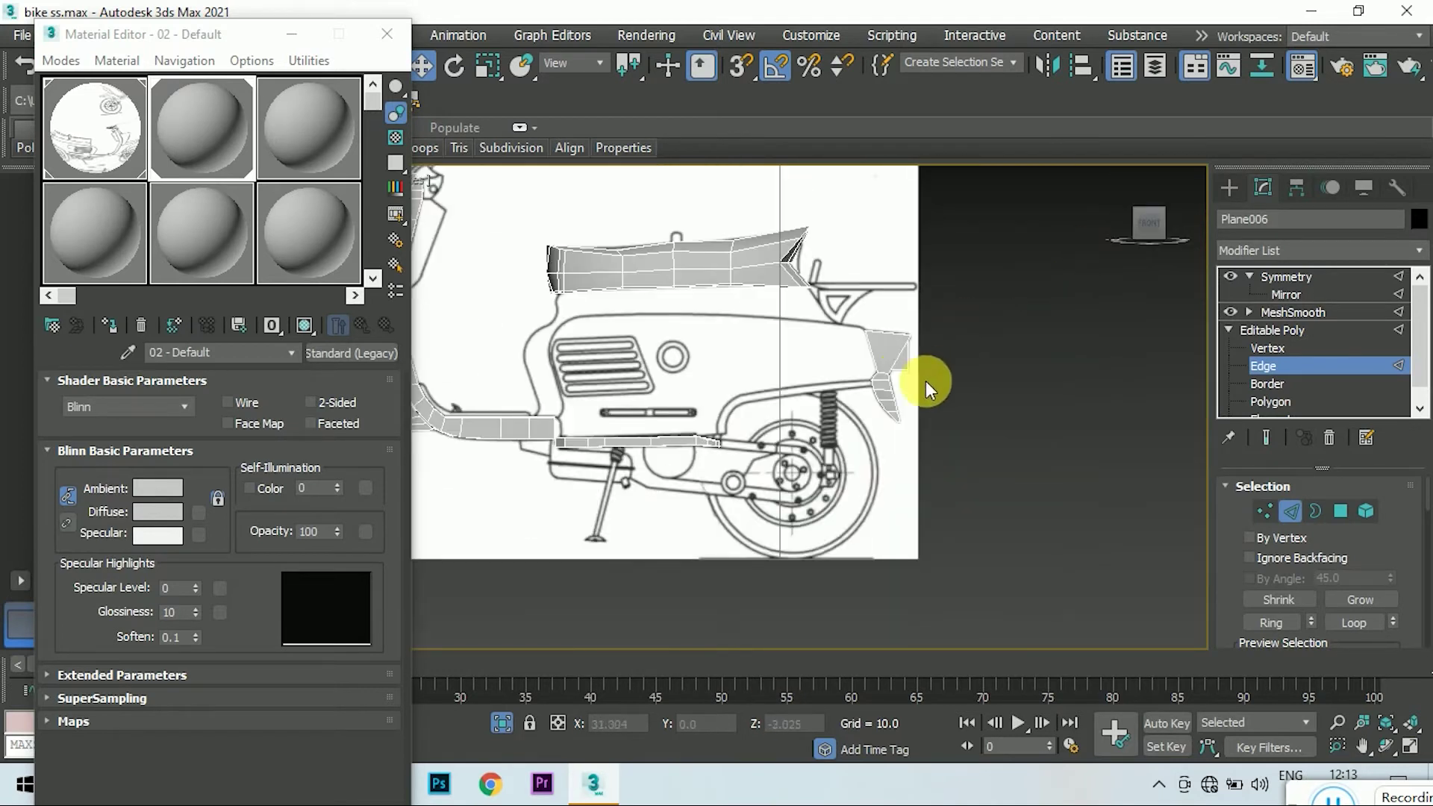
click(1171, 218)
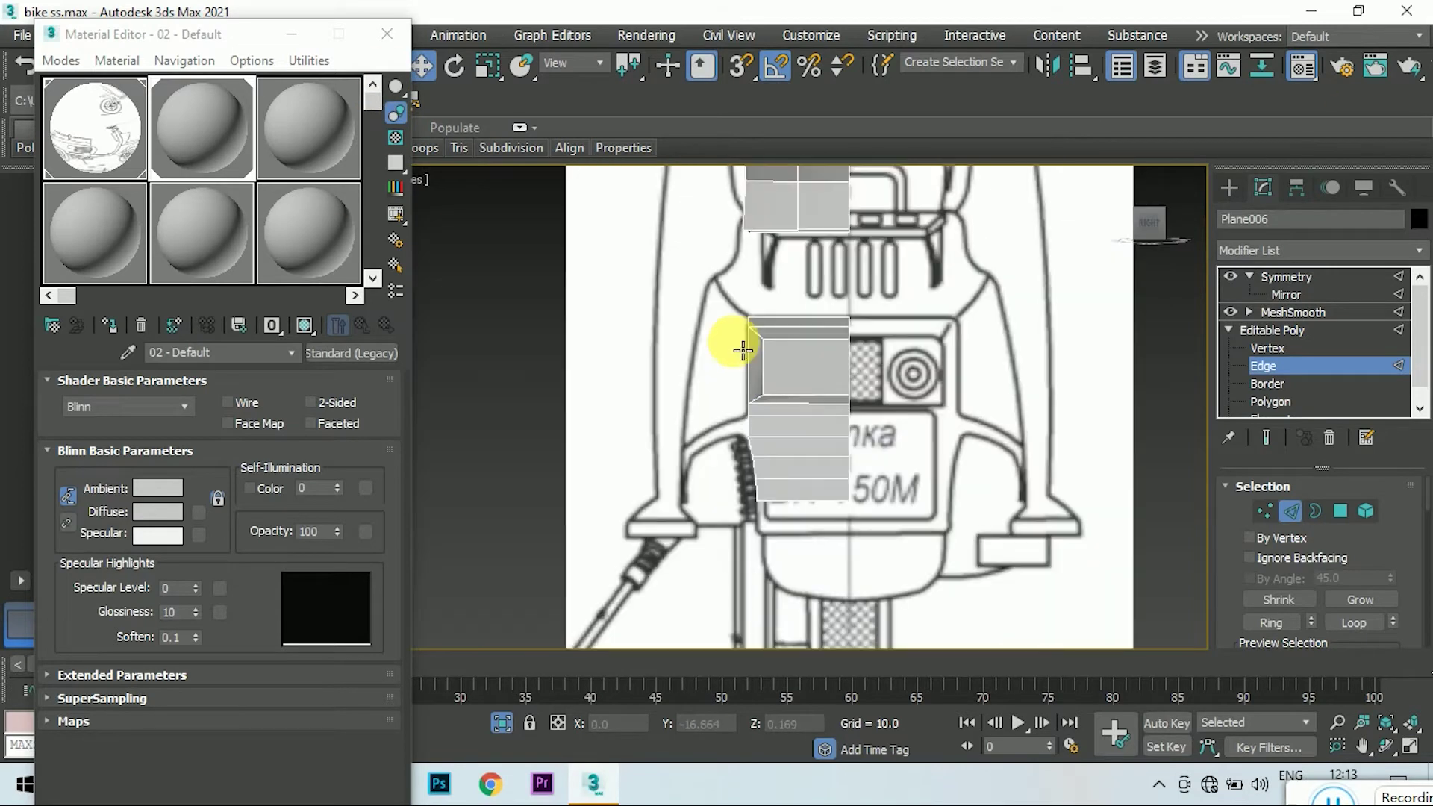
drag(1157, 226, 1258, 527)
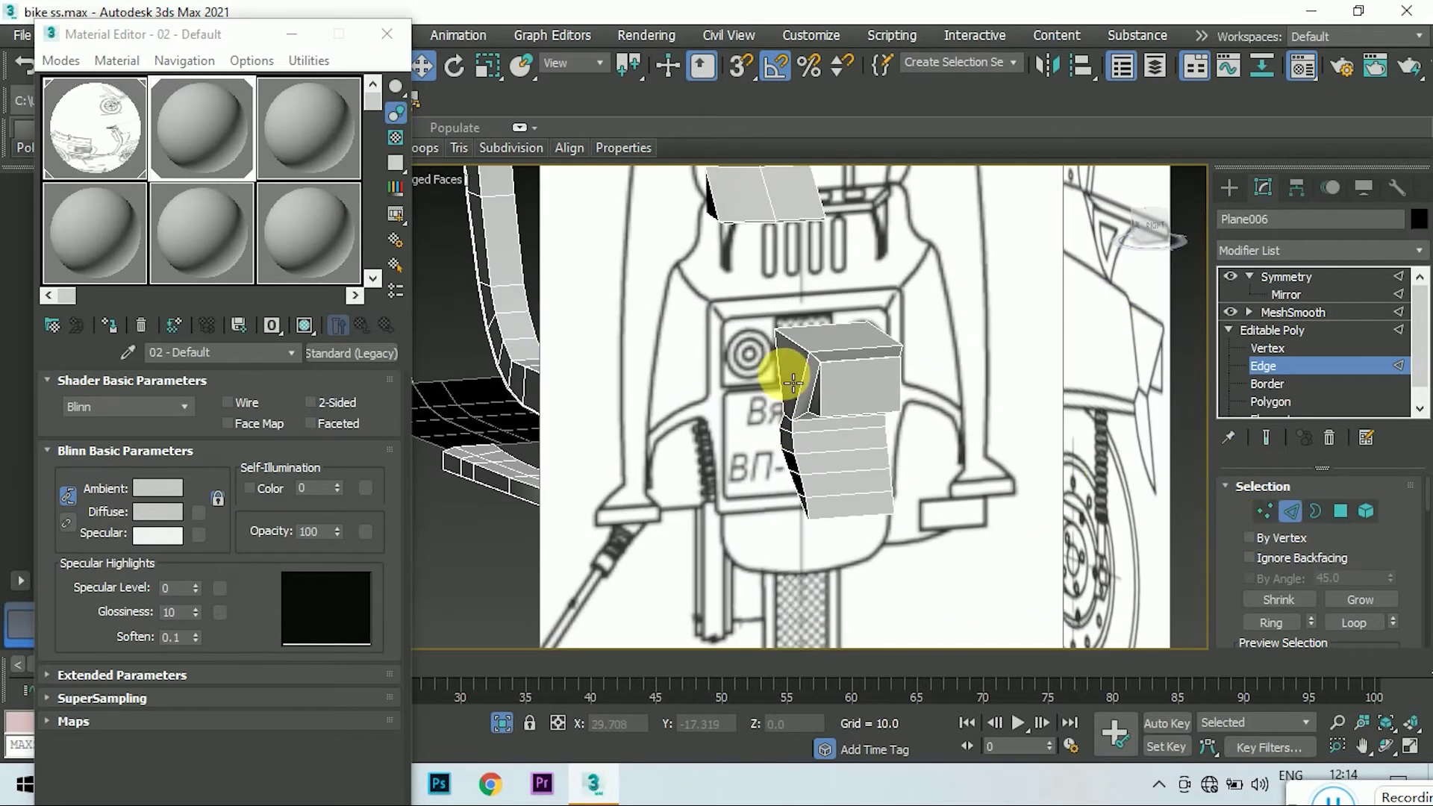
click(1143, 228)
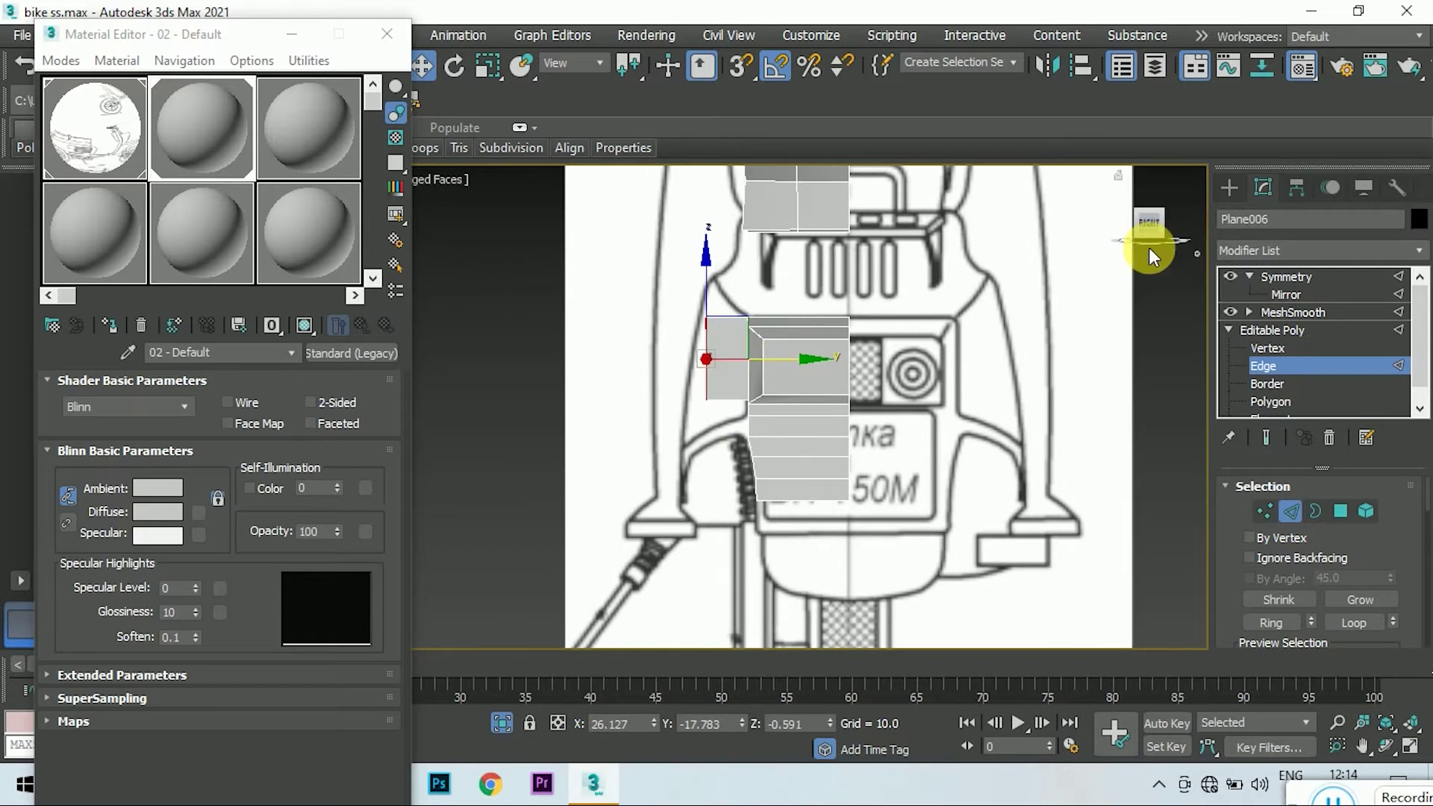
click(1142, 228)
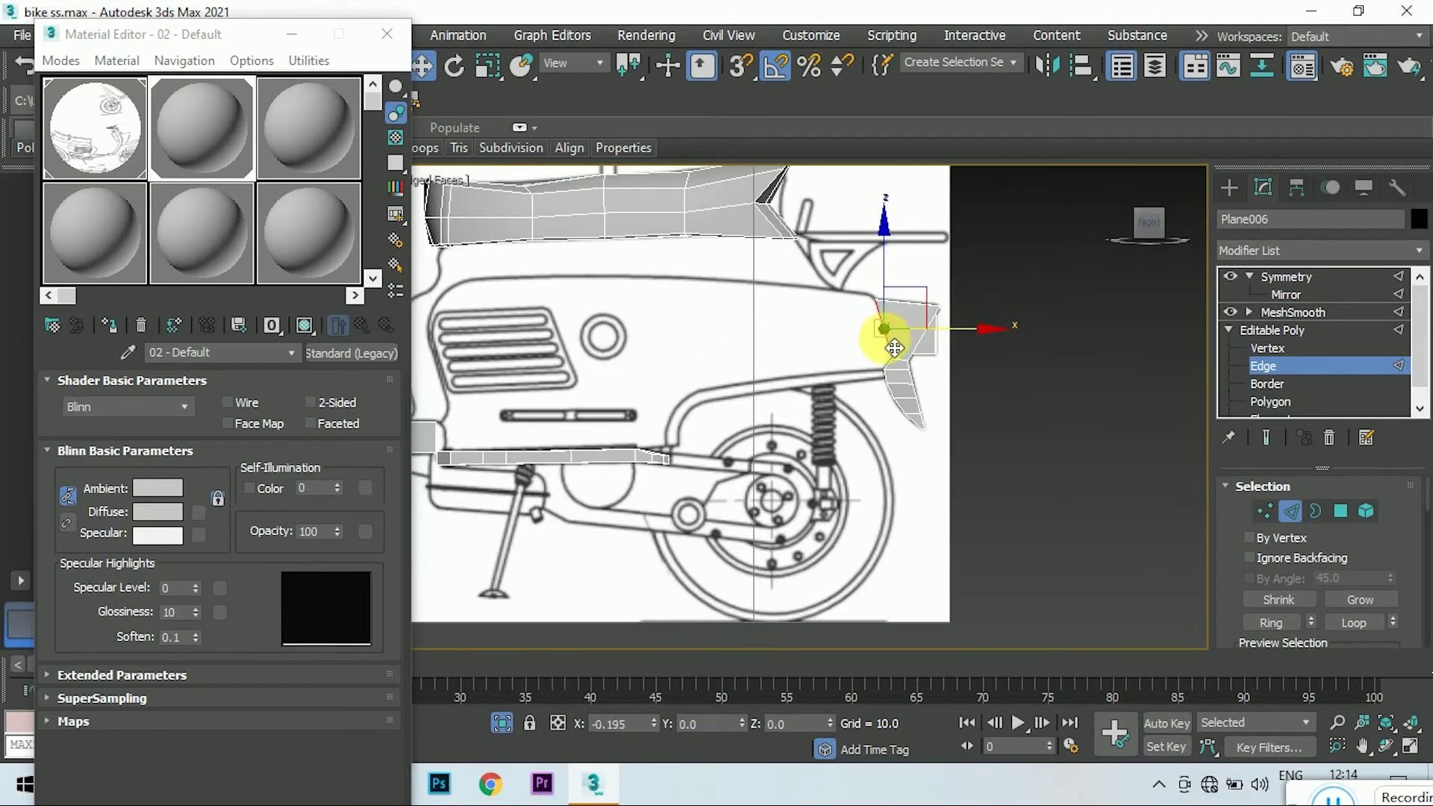
- Shift-drag the corner edge along X to extrude a new strip along the body
shift+drag(895, 348, 521, 438)
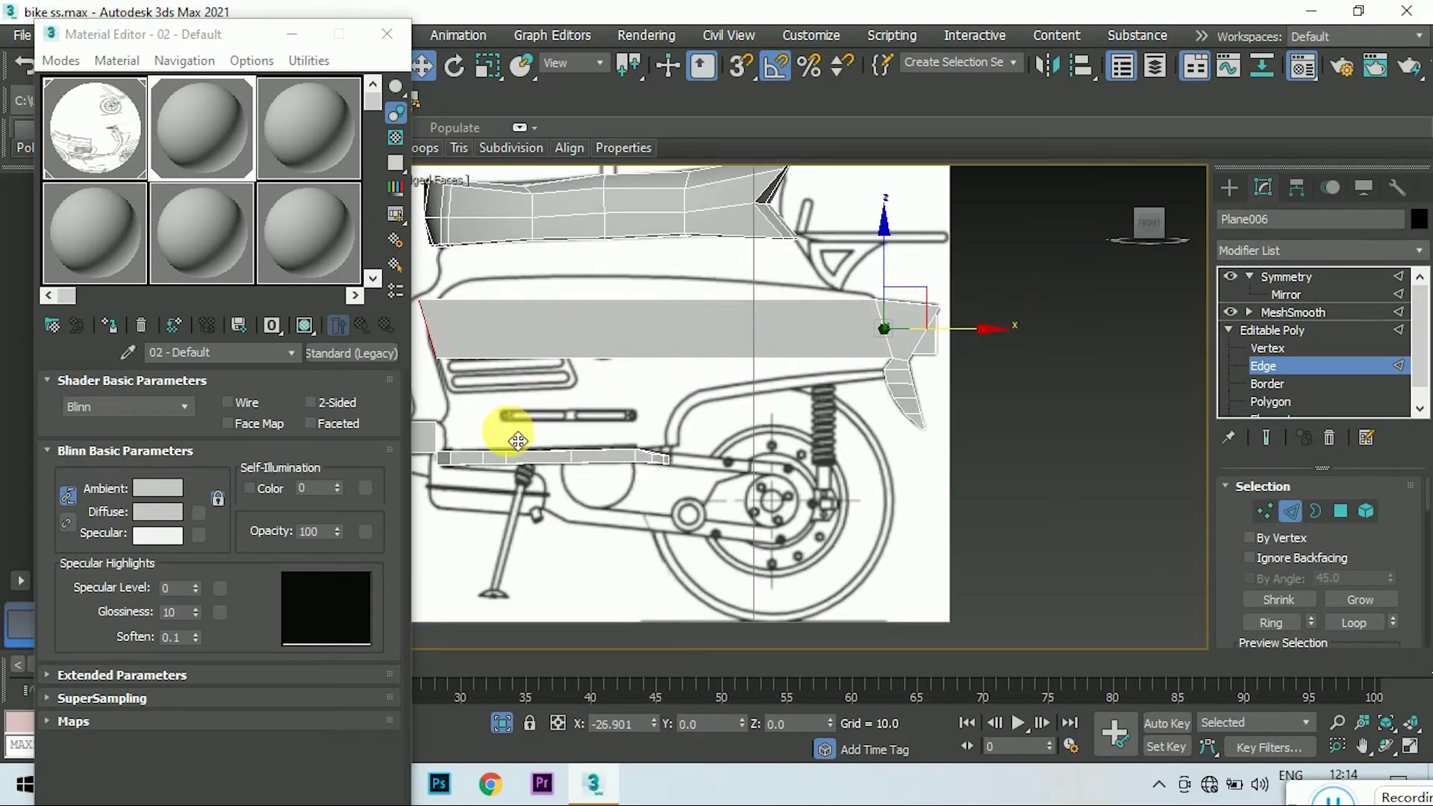
scroll(874, 389, up, 2)
key(1)
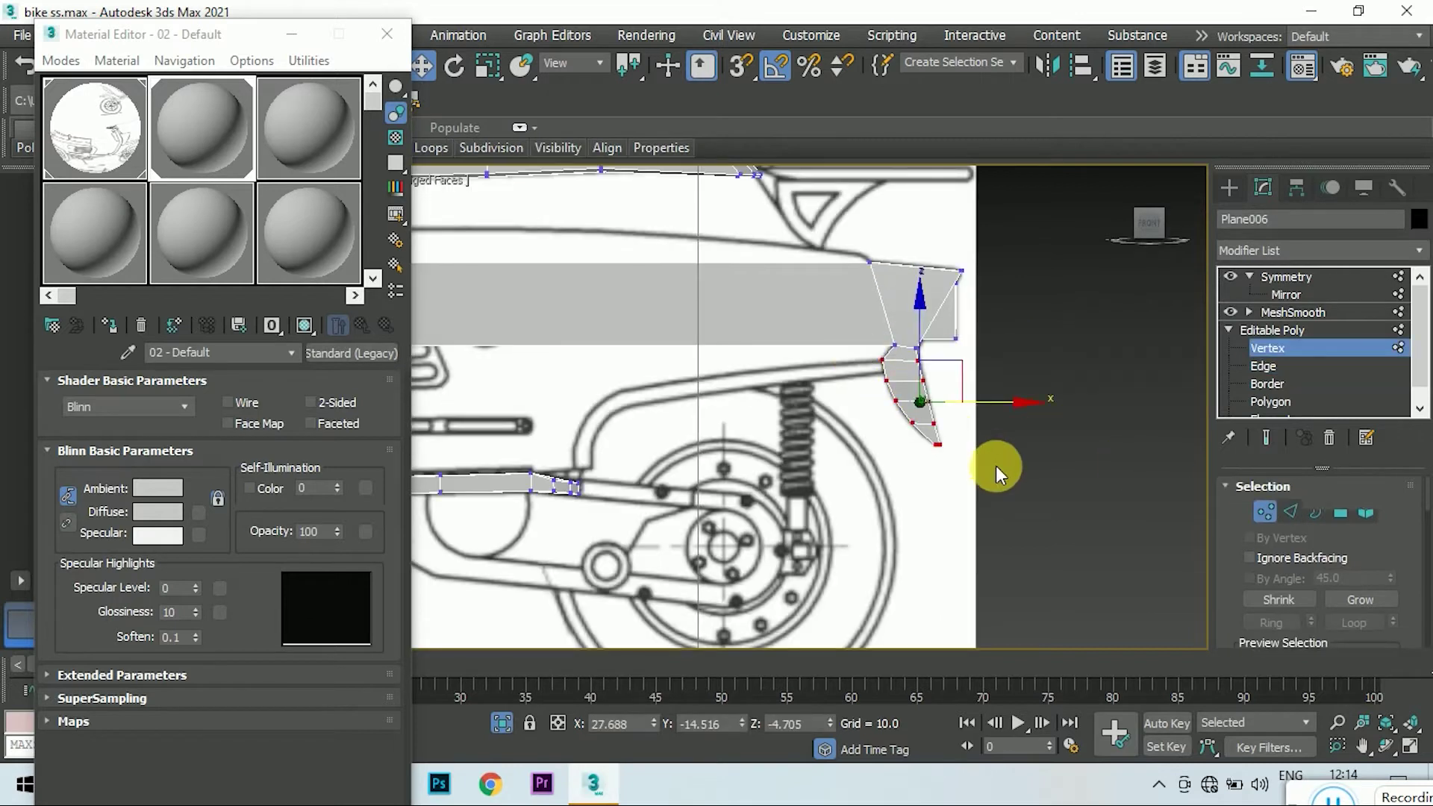
click(1014, 410)
- Review the new strip in right, front and top views and close the Material Editor
click(1147, 226)
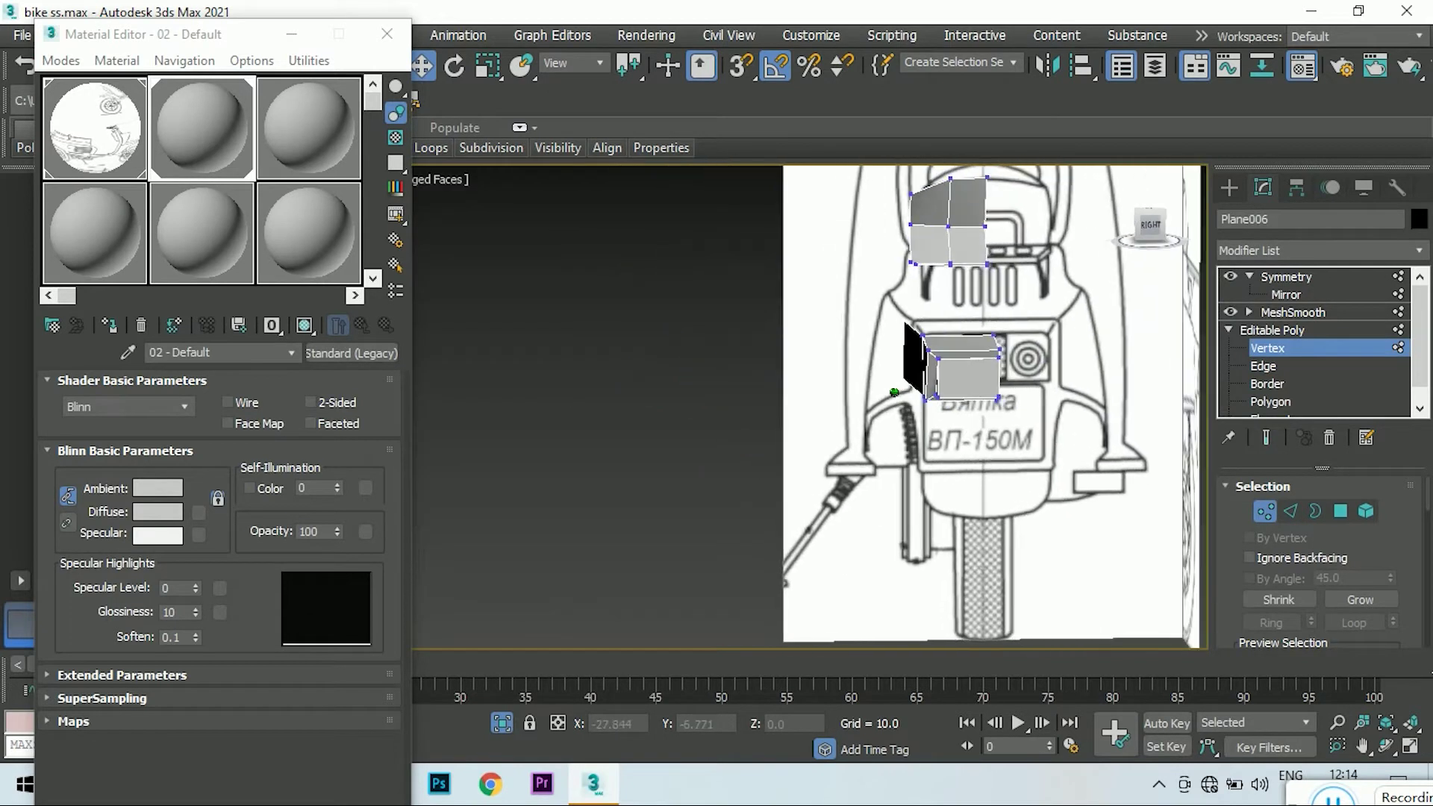
click(1147, 234)
scroll(933, 313, up, 3)
key(t)
click(291, 34)
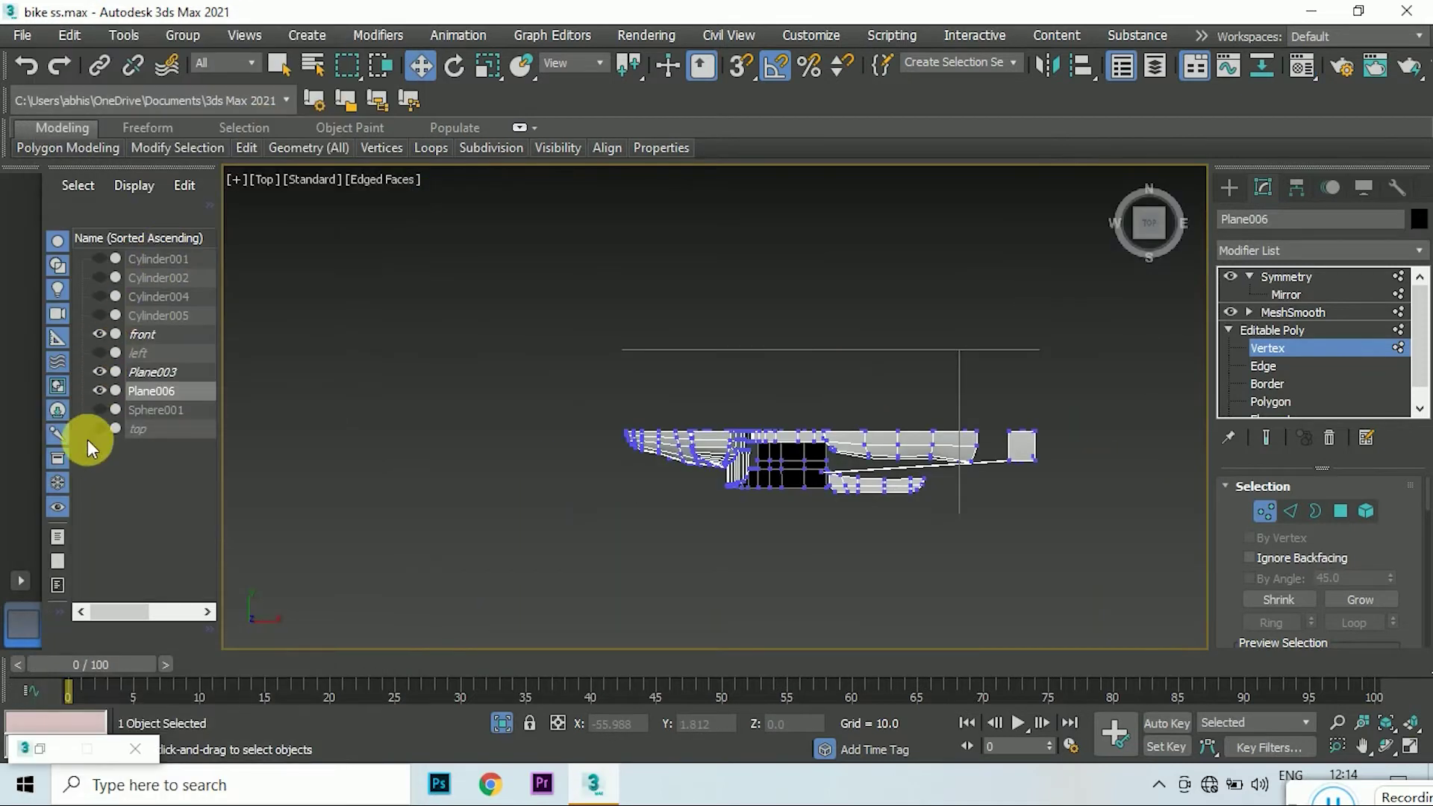
- Unhide the 'top' blueprint plane in the Scene Explorer
click(99, 428)
scroll(975, 499, up, 2)
scroll(946, 469, up, 3)
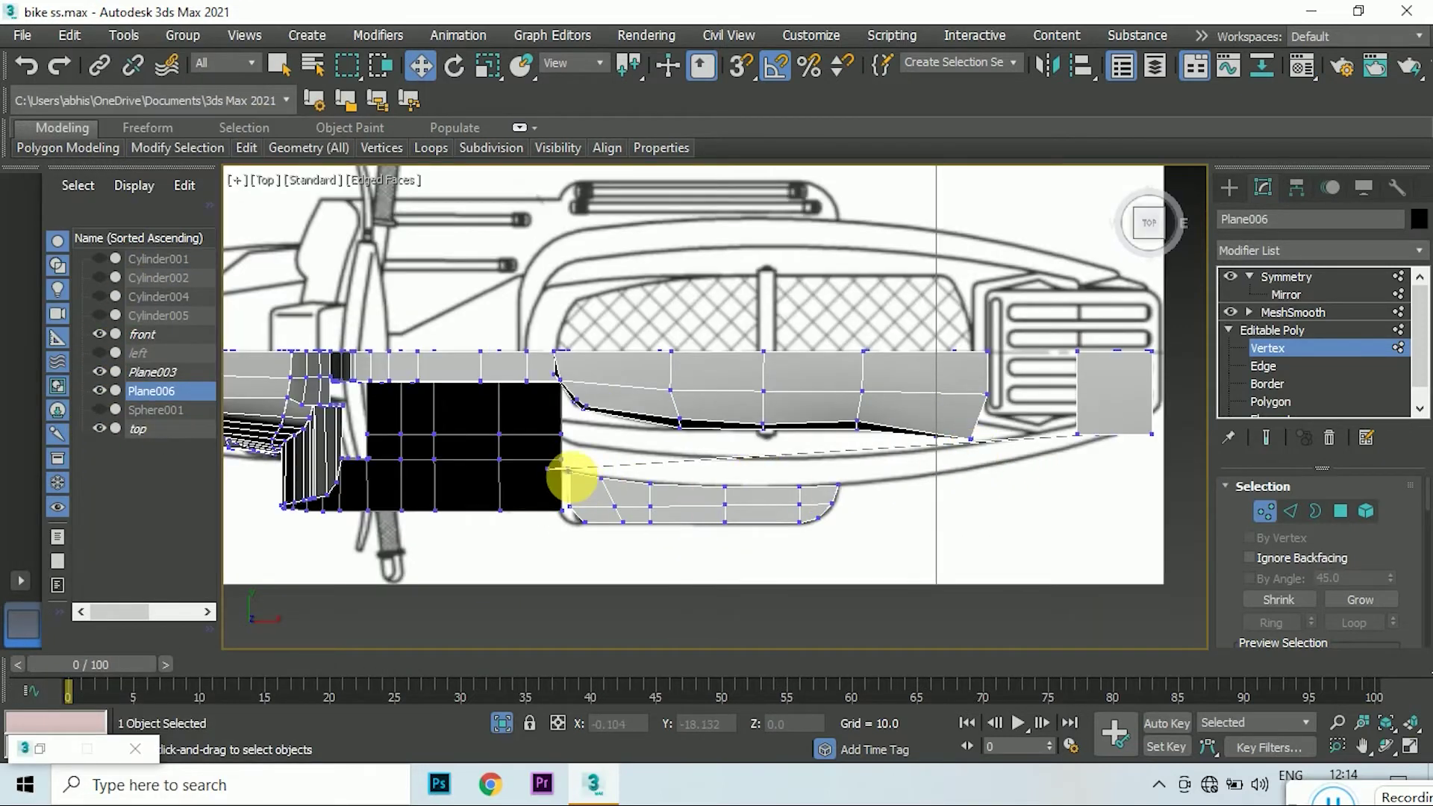
scroll(560, 470, up, 3)
scroll(598, 436, down, 3)
scroll(710, 457, up, 2)
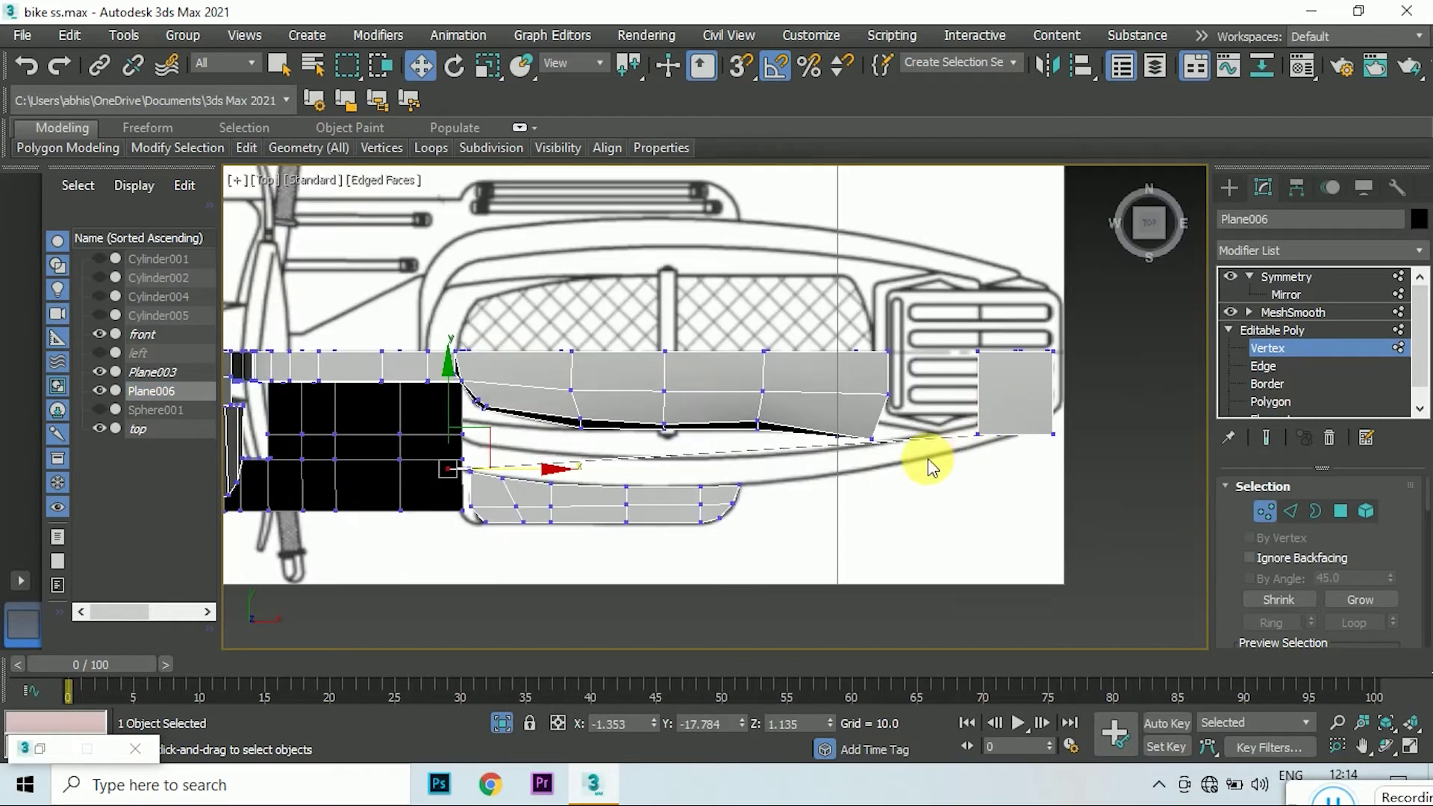
scroll(929, 458, down, 2)
- Check the scooter against the blueprints from the front and top views
drag(1142, 238, 1153, 228)
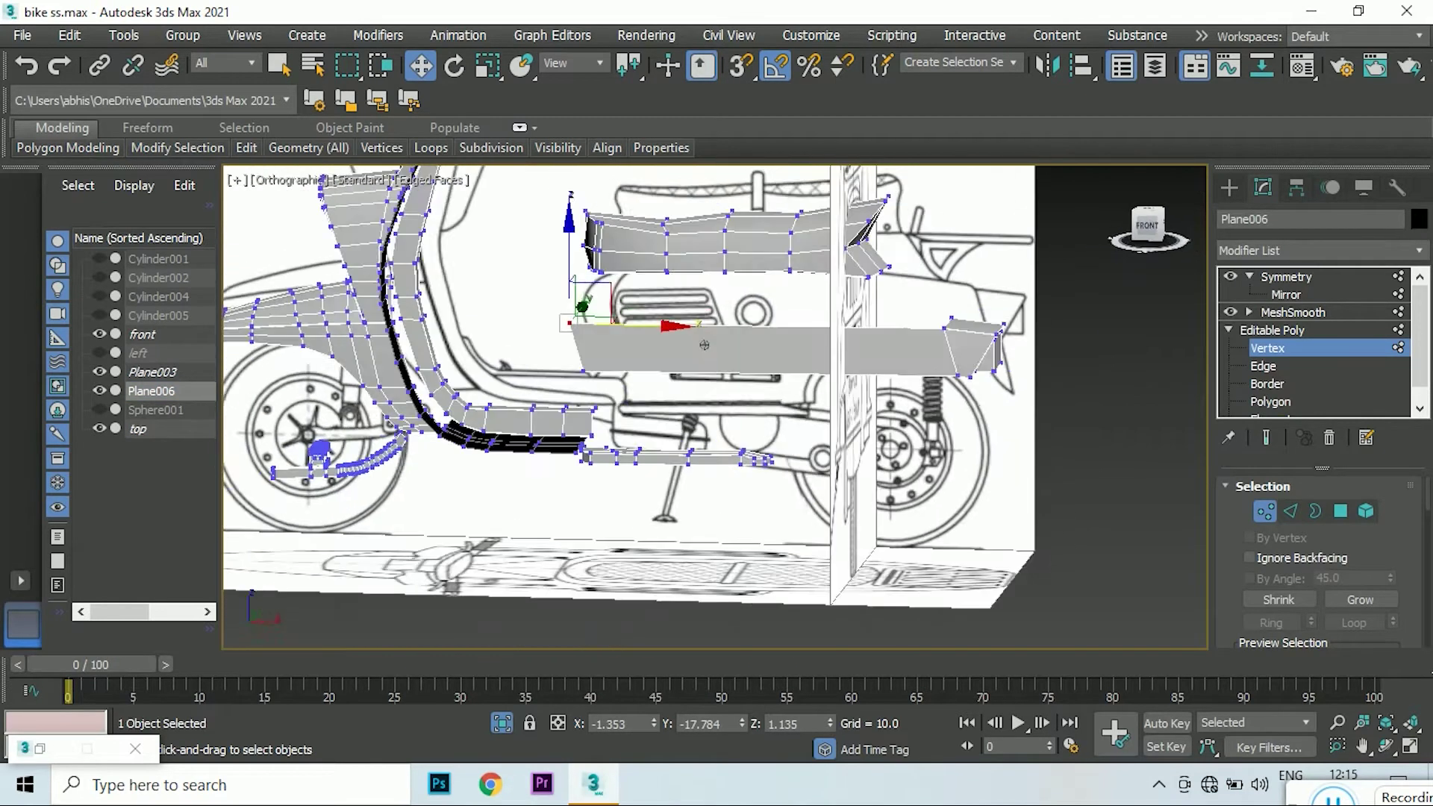
key(f)
scroll(525, 428, up, 2)
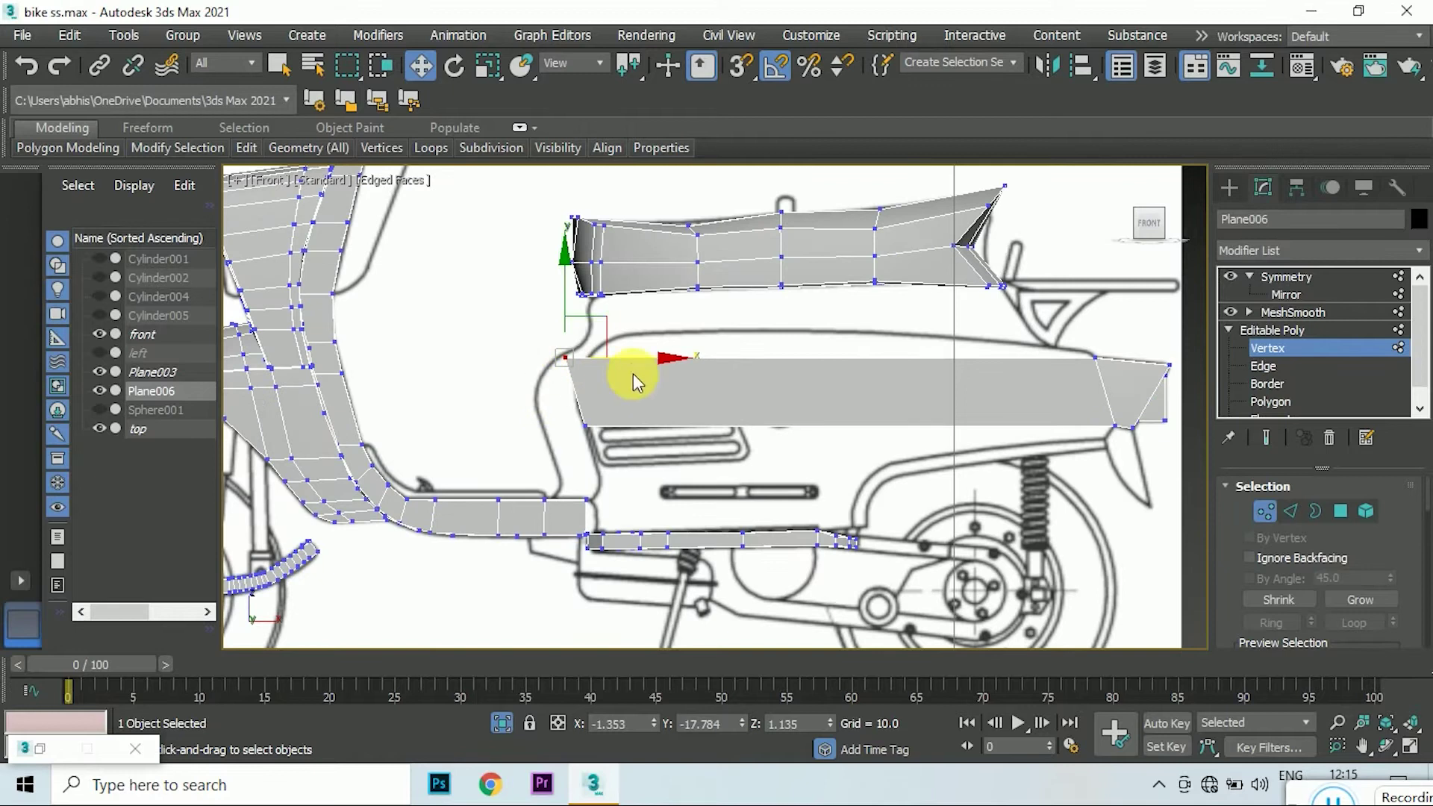
key(t)
scroll(650, 535, up, 2)
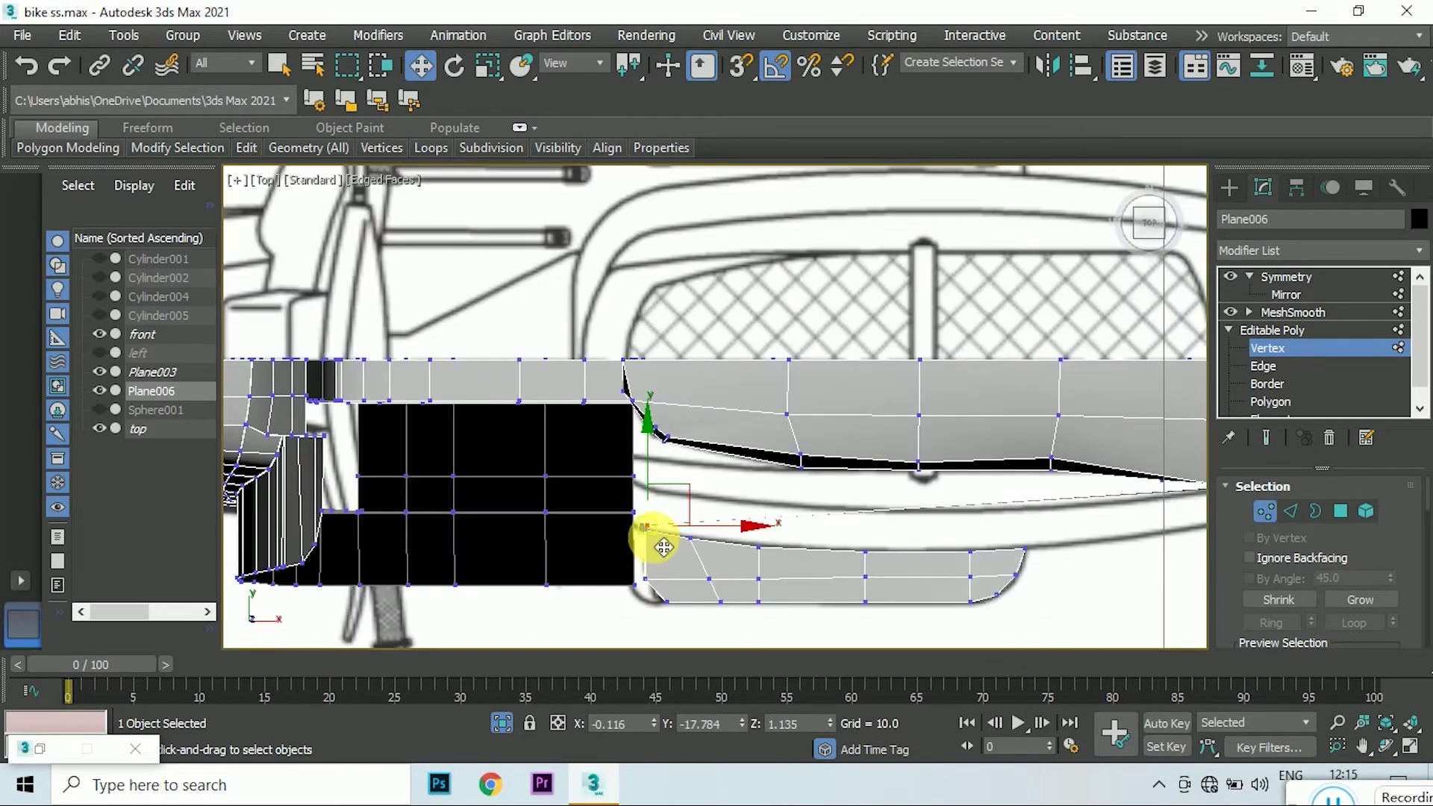
scroll(651, 489, up, 2)
drag(651, 489, 669, 473)
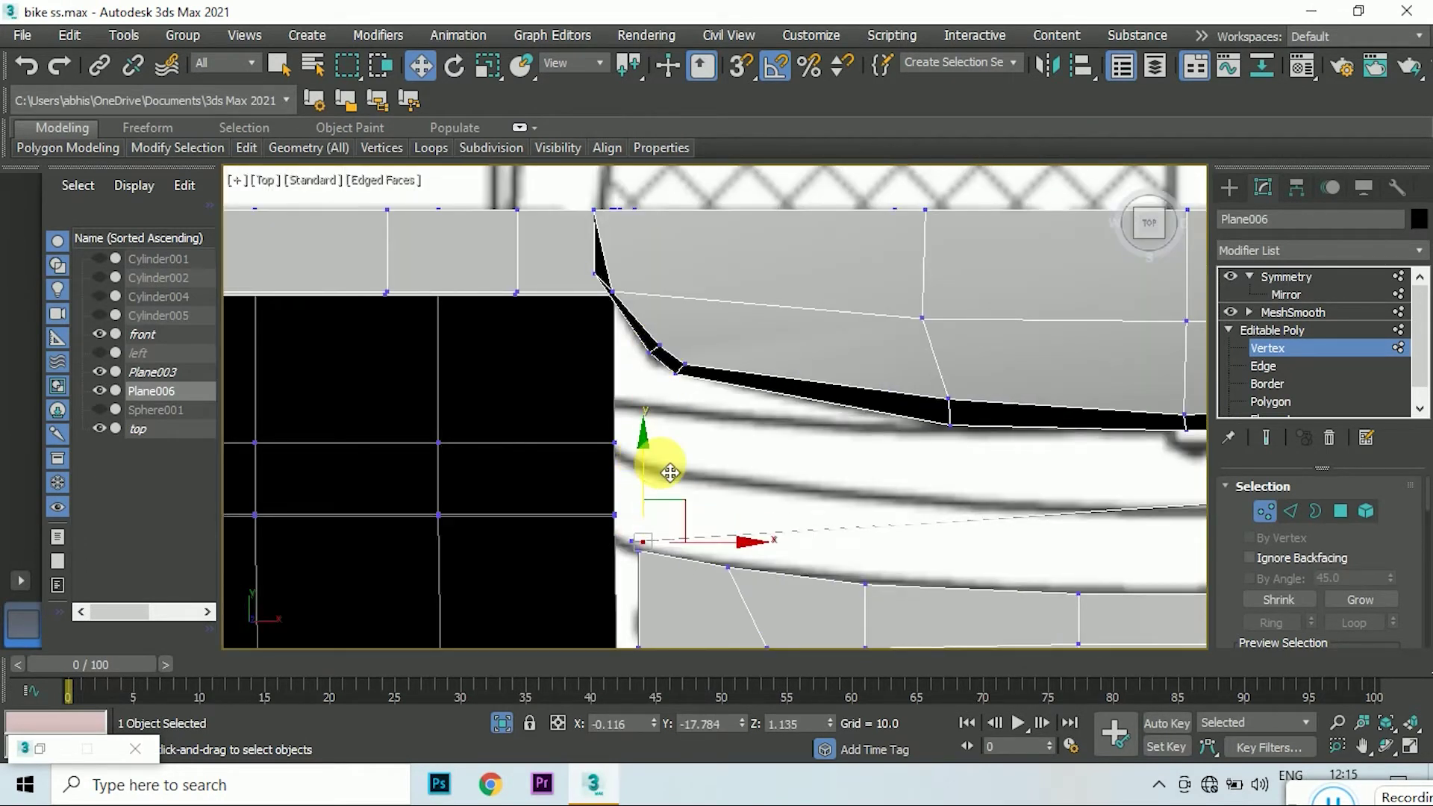
scroll(672, 529, down, 3)
scroll(586, 525, down, 4)
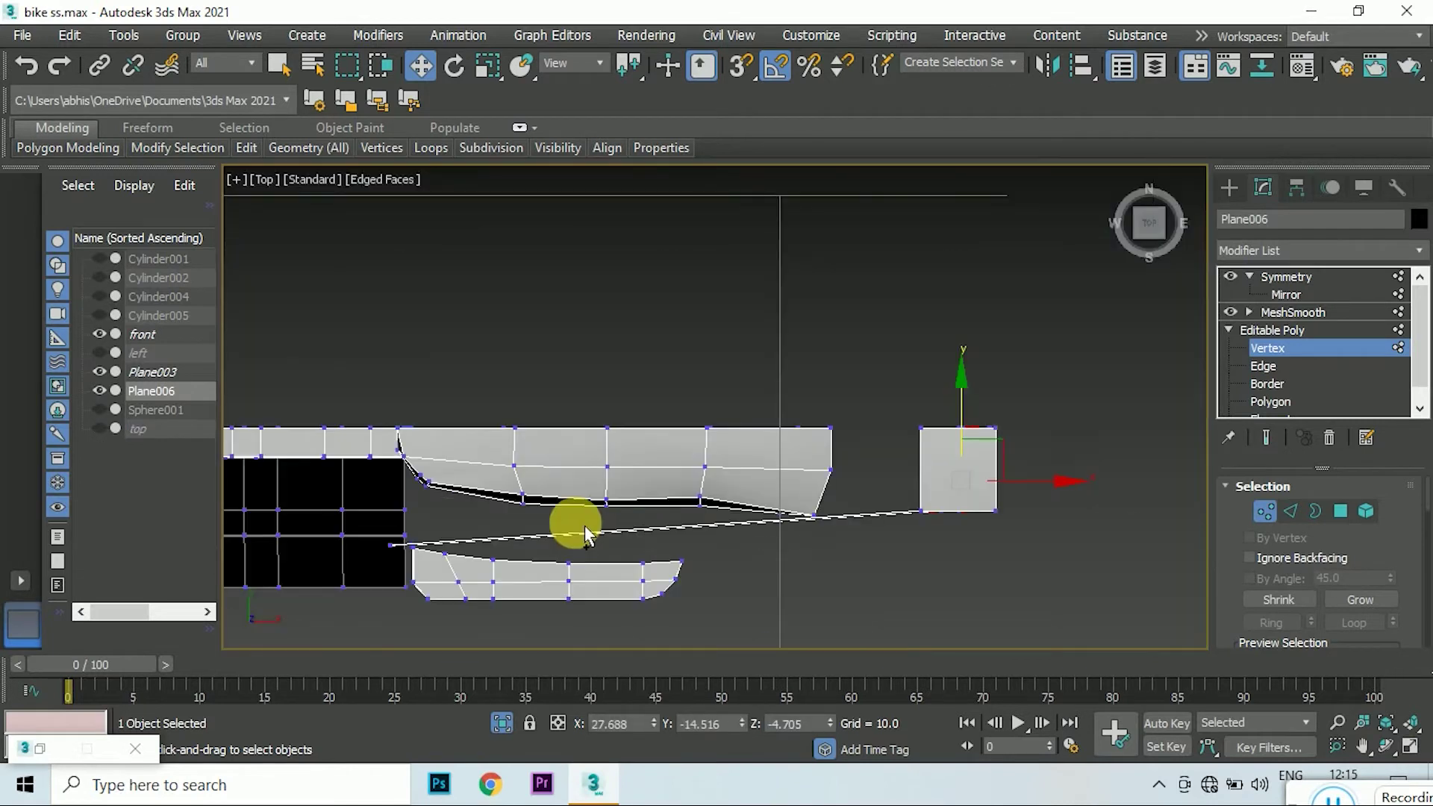
- In Front view, Shift-drag the corner edge along X into a long polygon strip
key(f)
scroll(806, 485, up, 4)
scroll(970, 418, down, 2)
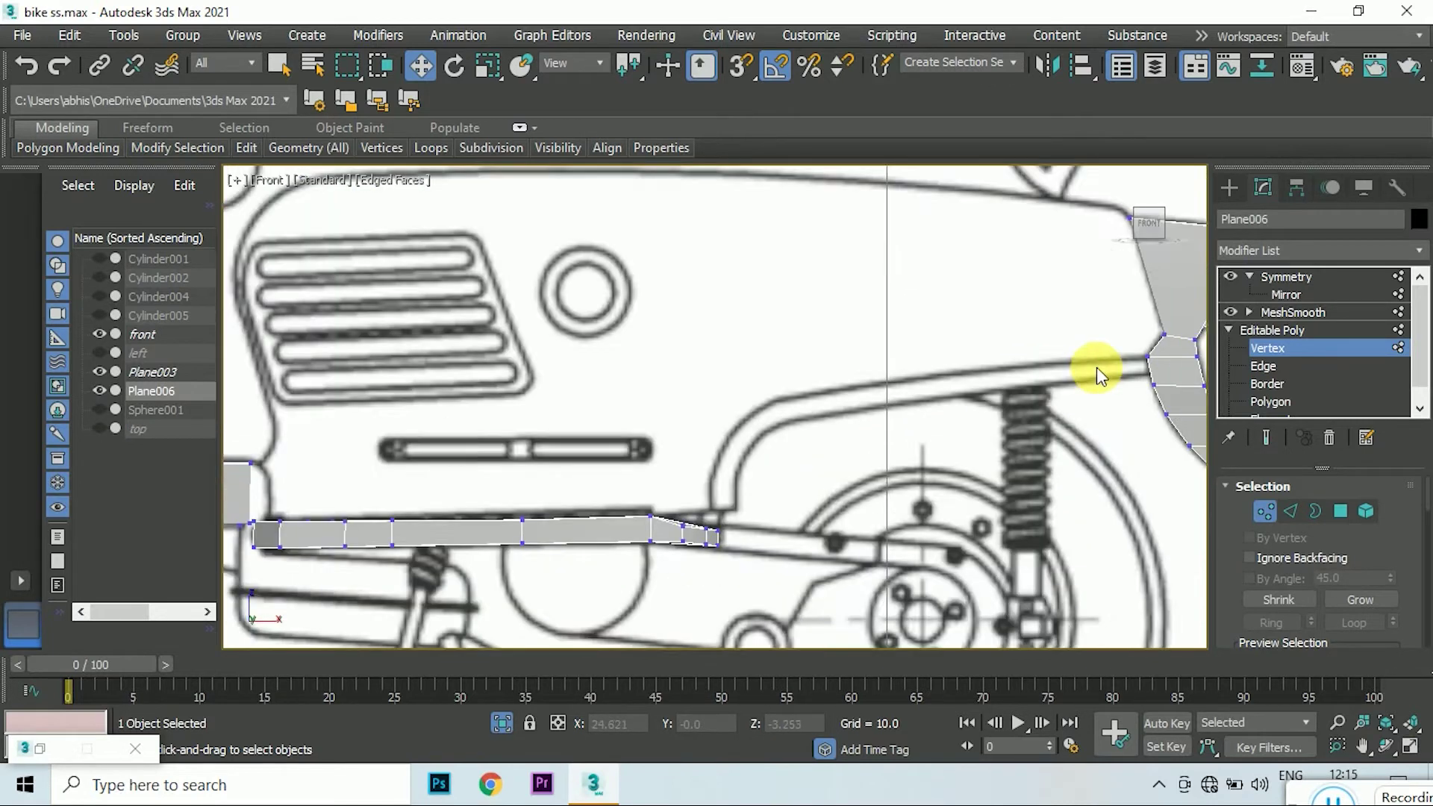
scroll(1075, 403, down, 2)
scroll(1046, 431, up, 2)
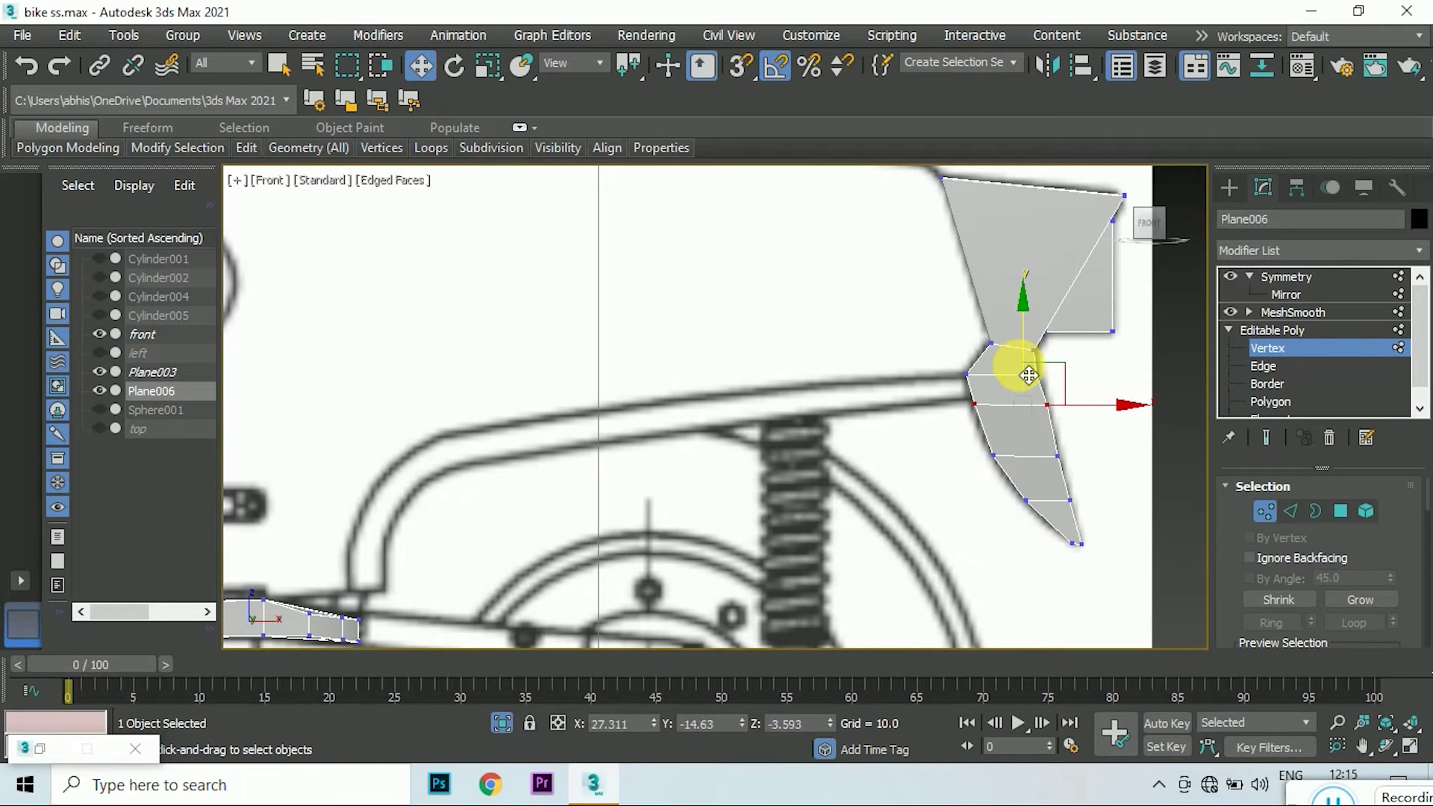
scroll(1029, 375, up, 2)
scroll(1099, 419, down, 2)
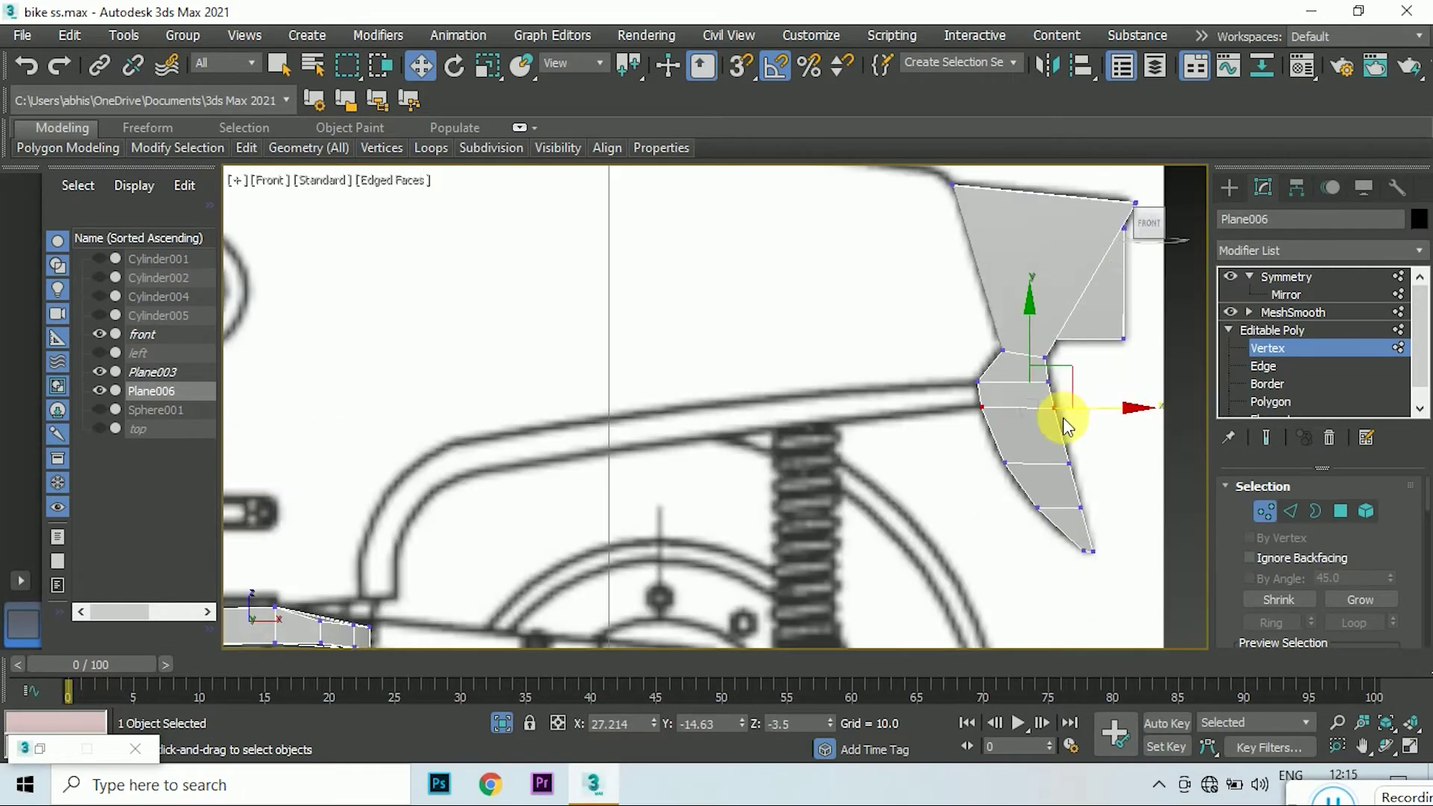
key(2)
shift+drag(1061, 404, 672, 456)
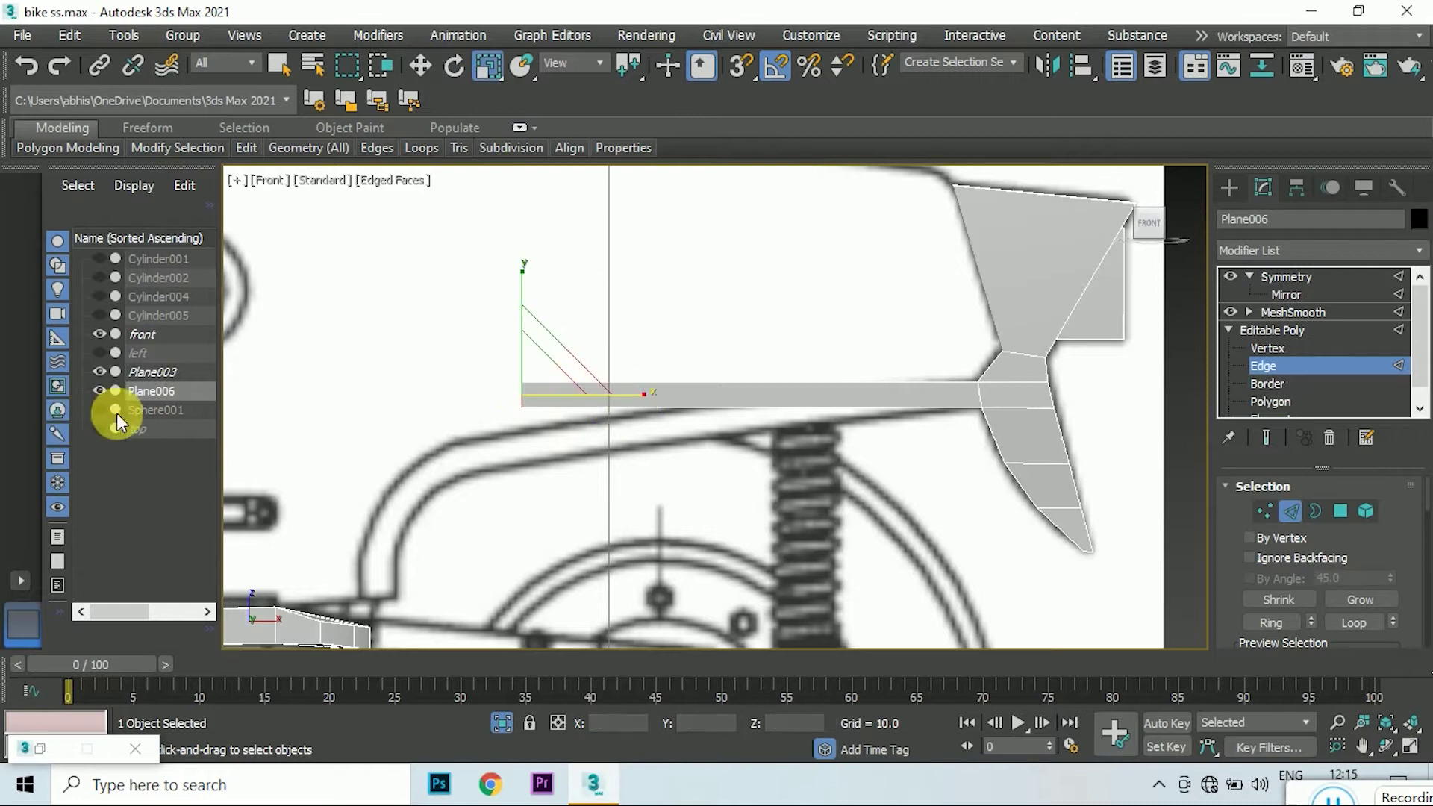
- Tilt the flat side strip by moving its end edge along the blueprint's frame line
key(w)
drag(516, 359, 547, 377)
click(1173, 224)
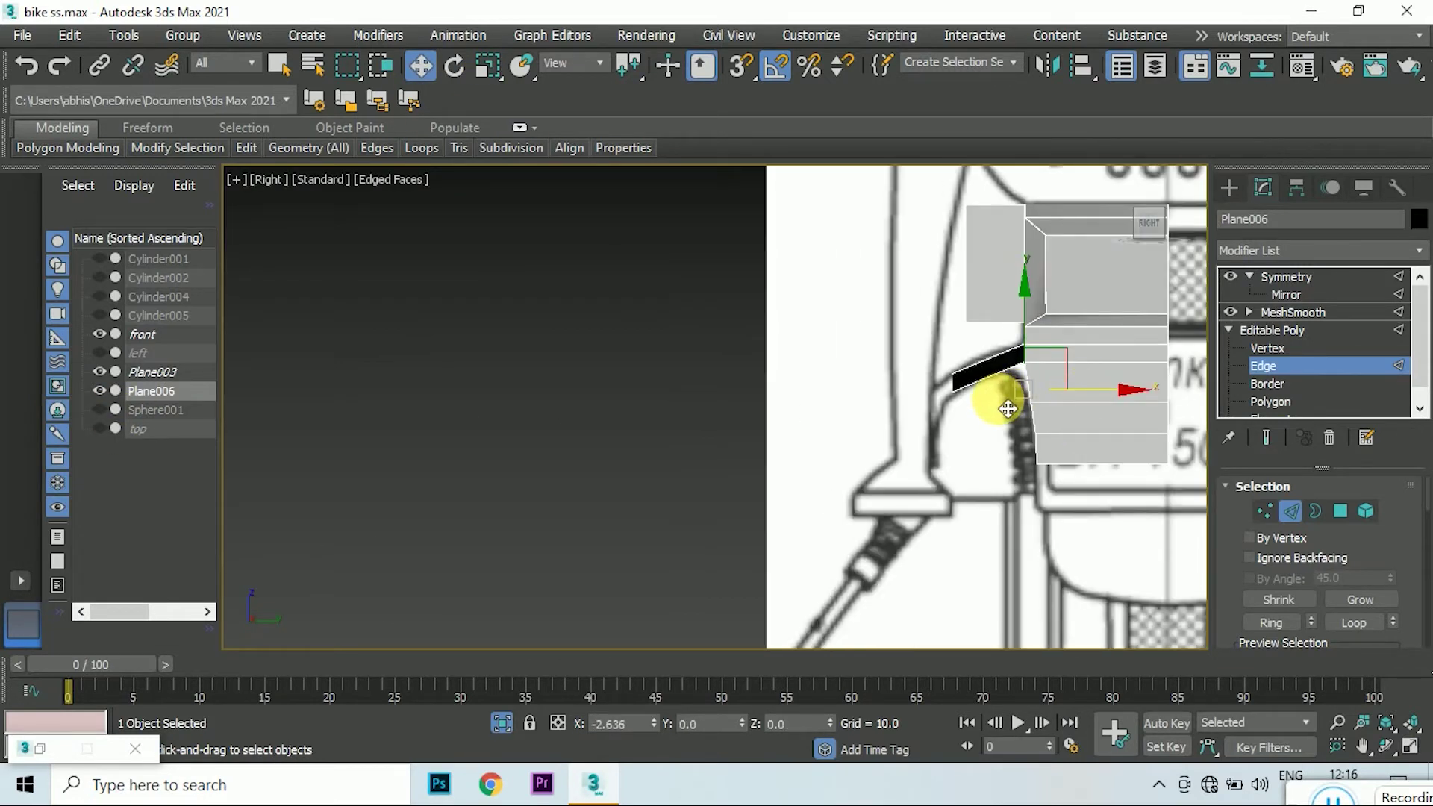
- At Vertex level, check the strip's junction with the panel in the Front and Right views
scroll(1008, 404, up, 3)
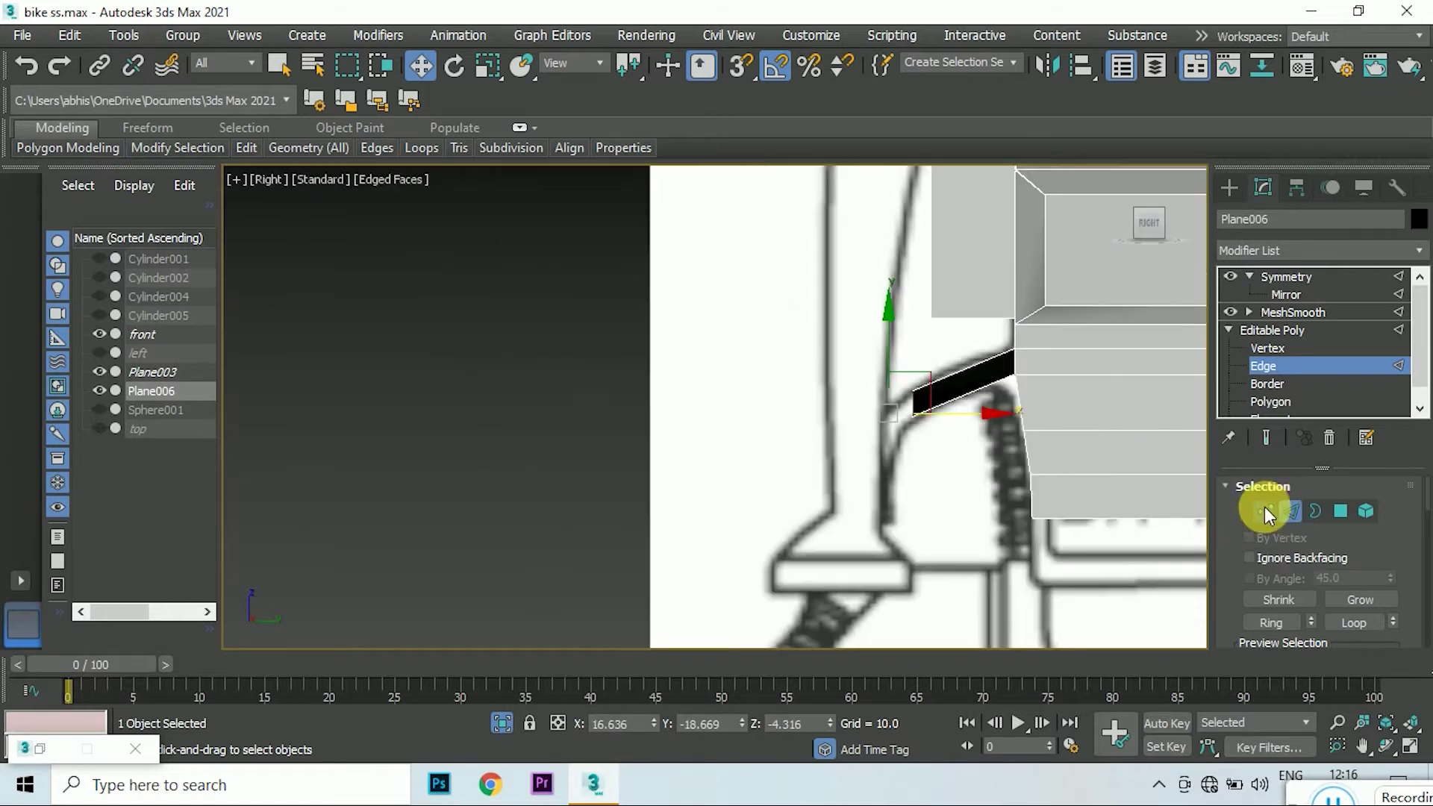
click(1264, 511)
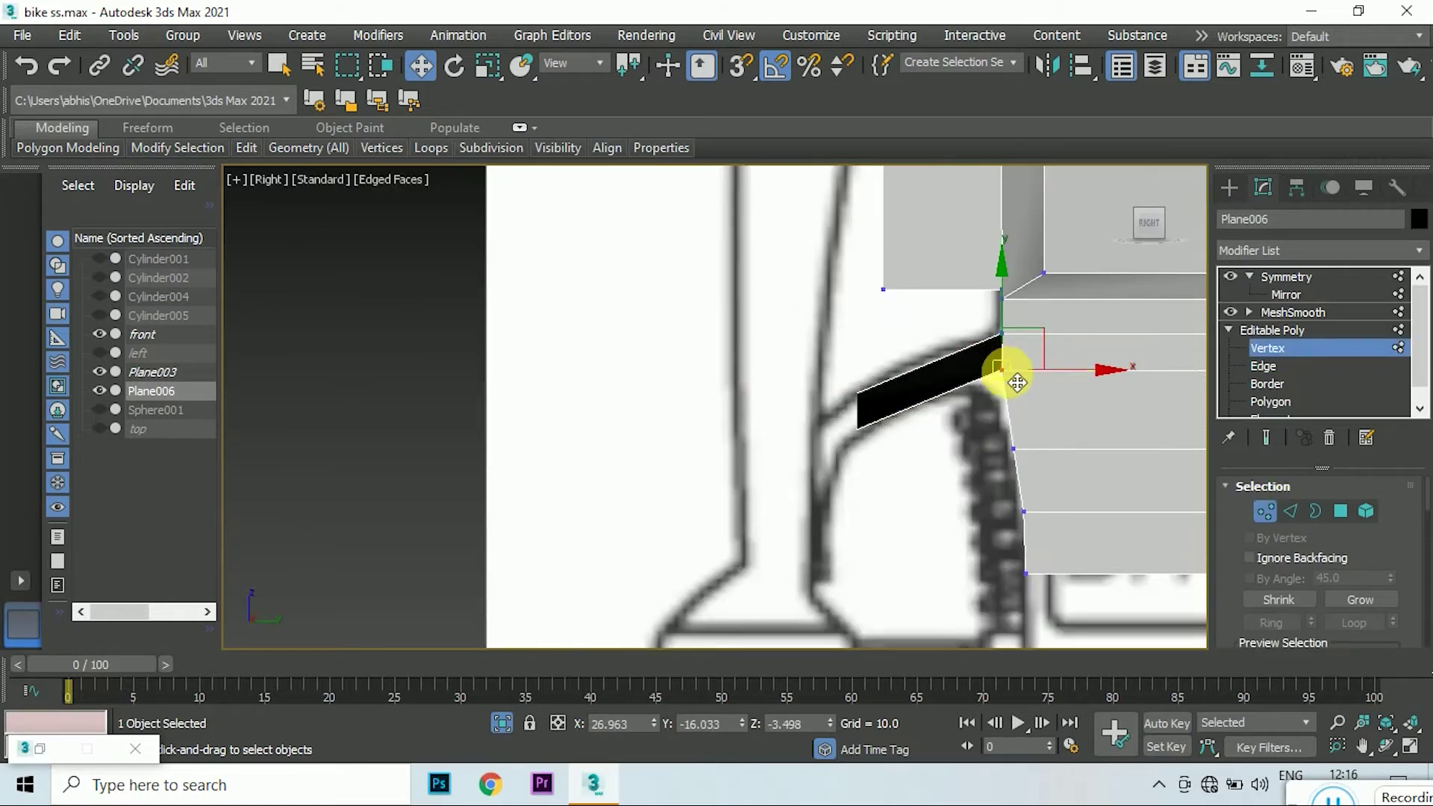
alt+middle_drag(1008, 368, 1126, 288)
key(f)
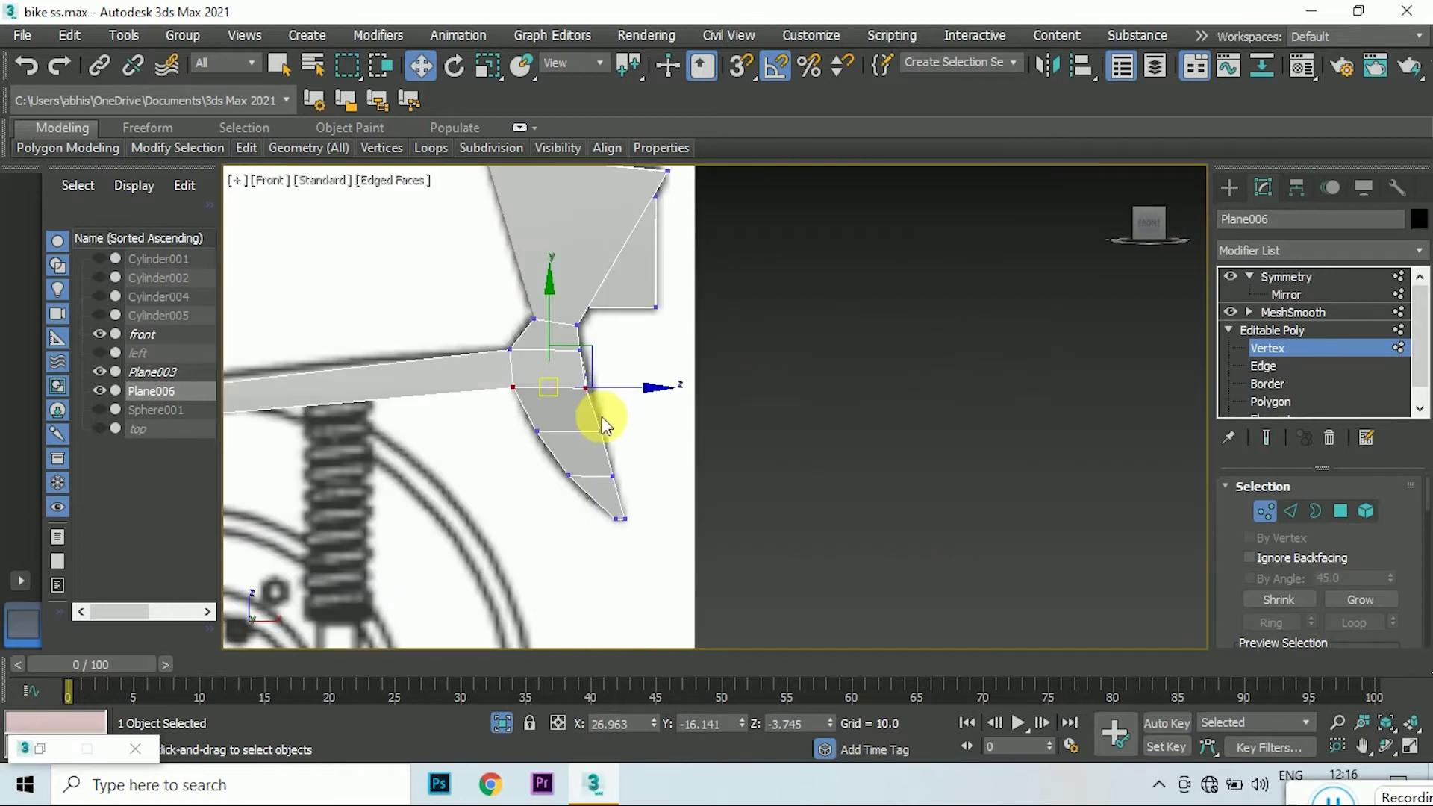
scroll(543, 382, up, 2)
click(1166, 222)
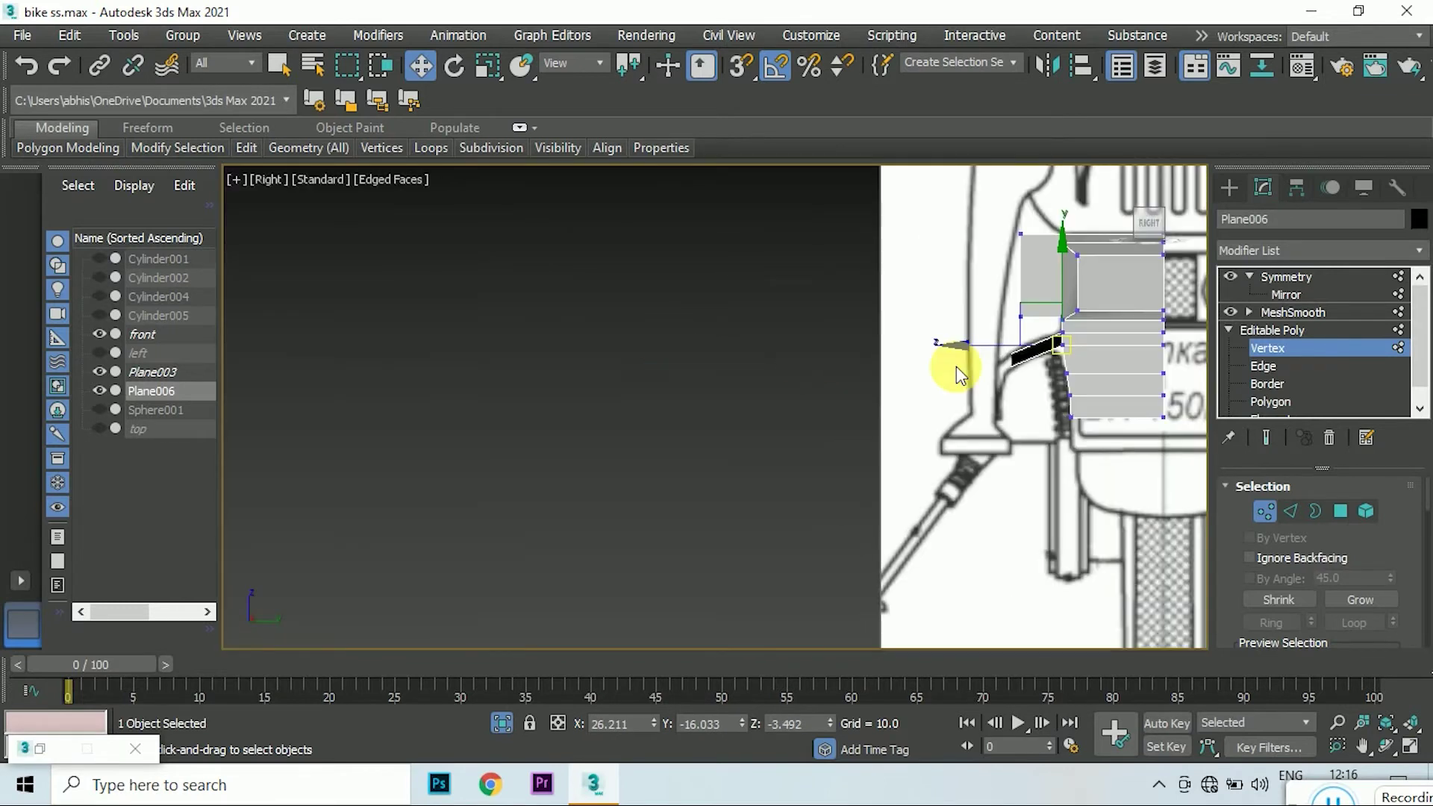
click(1135, 220)
scroll(691, 324, up, 3)
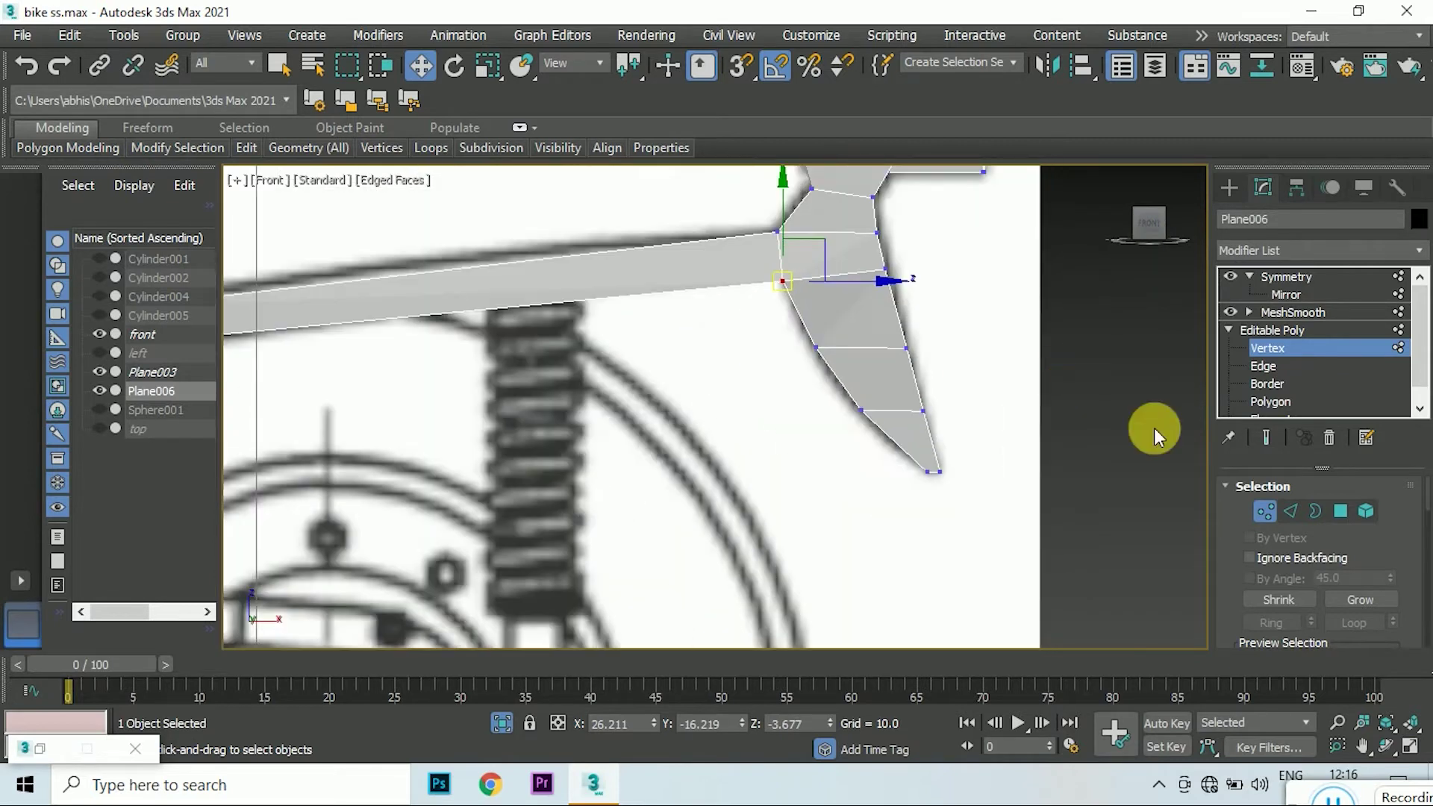
- Select the bar's edge ring and Connect it to add cross edges
key(2)
click(588, 267)
click(1271, 623)
right_click(672, 281)
click(487, 356)
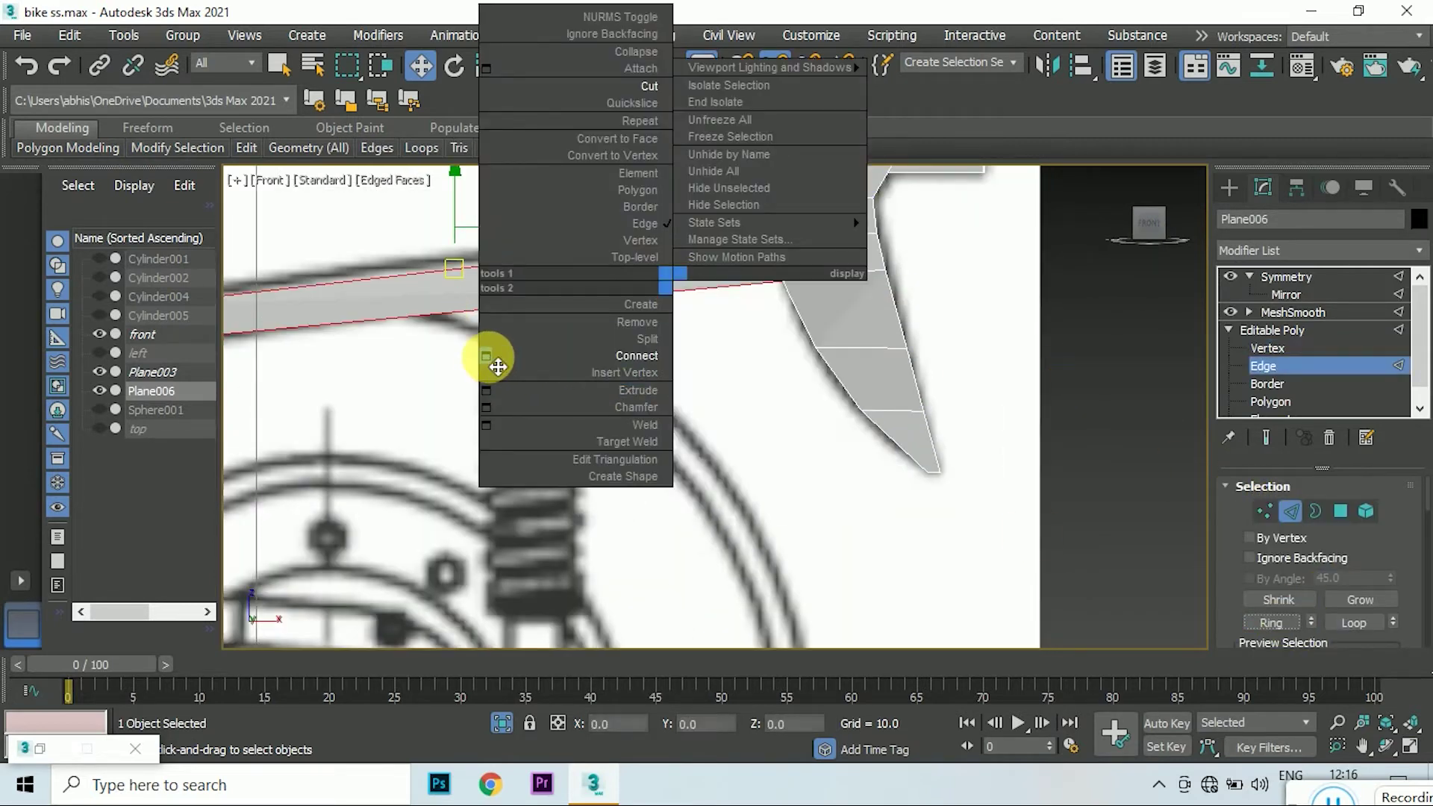
click(732, 505)
- Raise the bar's vertices to bend its edge toward the blueprint outline
click(1264, 512)
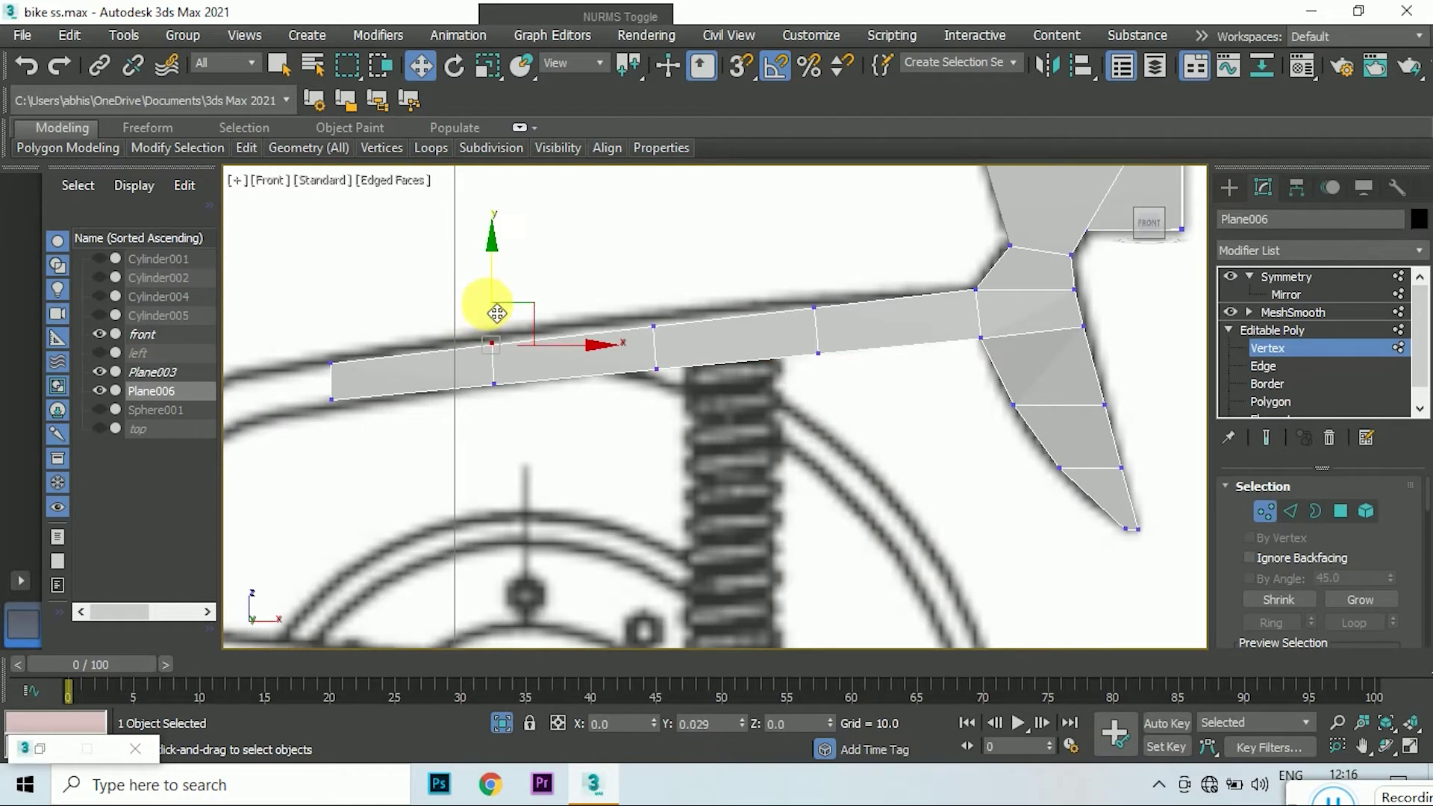
drag(815, 308, 815, 303)
click(492, 341)
scroll(448, 314, down, 2)
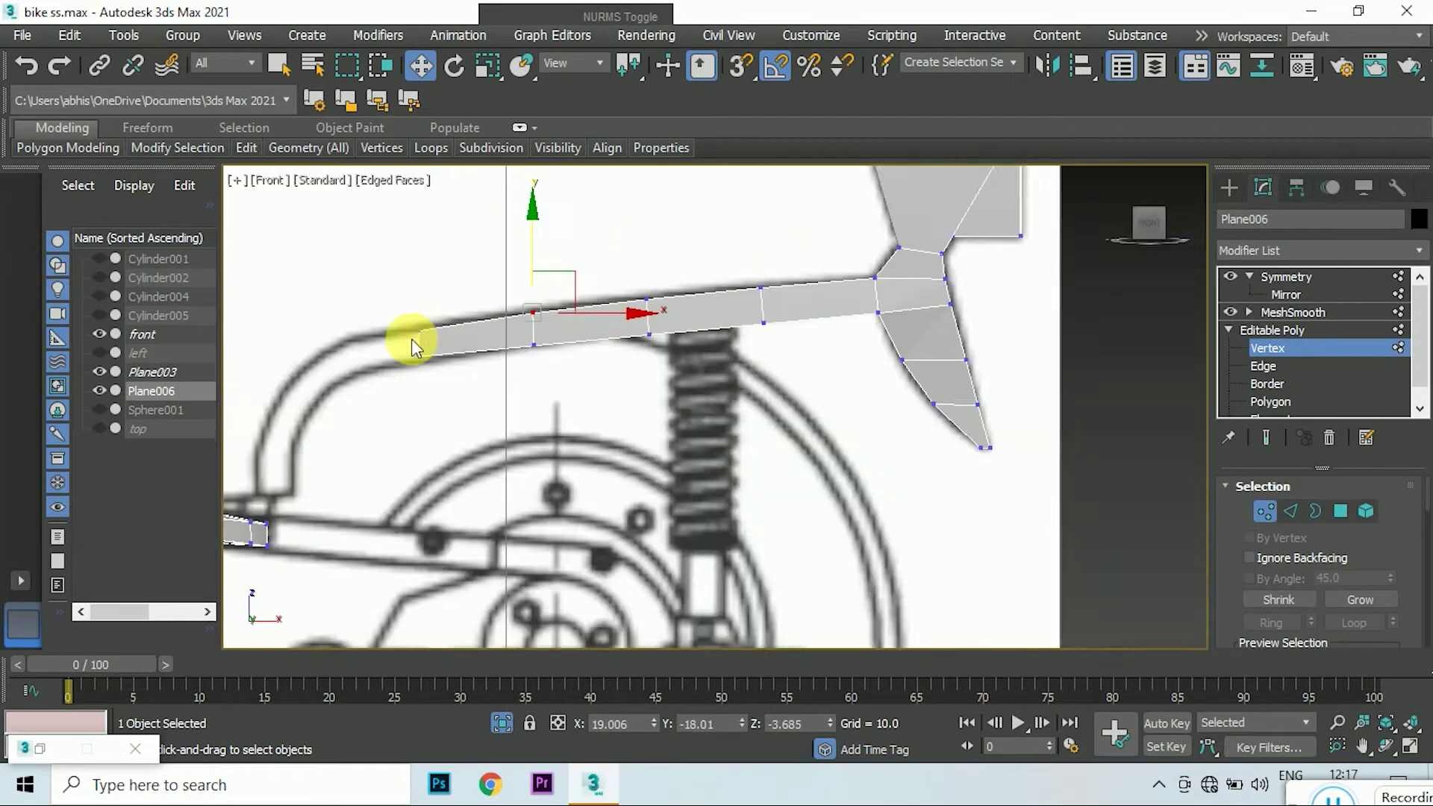
scroll(410, 340, up, 3)
scroll(426, 329, down, 2)
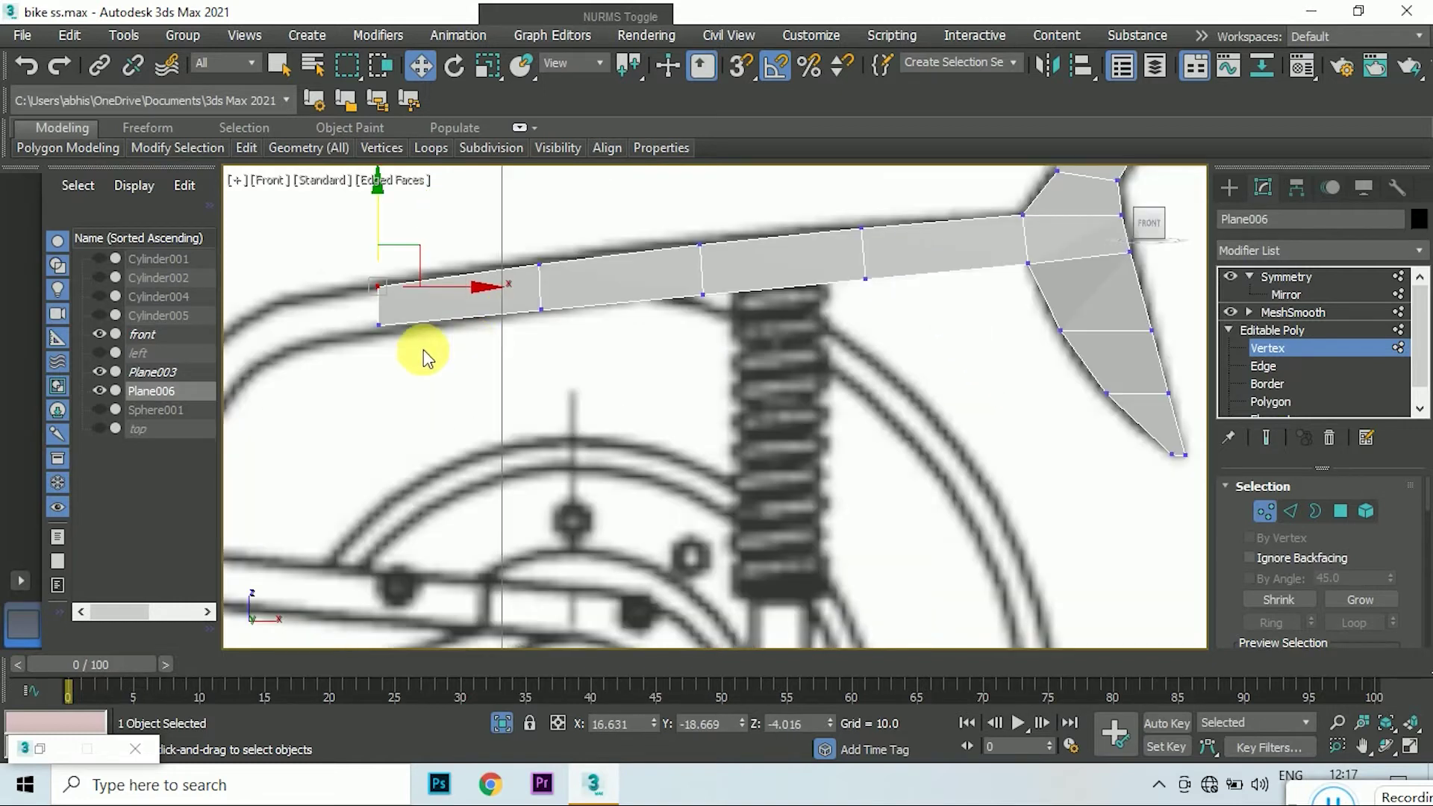
scroll(392, 291, up, 3)
scroll(523, 321, down, 3)
scroll(590, 269, up, 3)
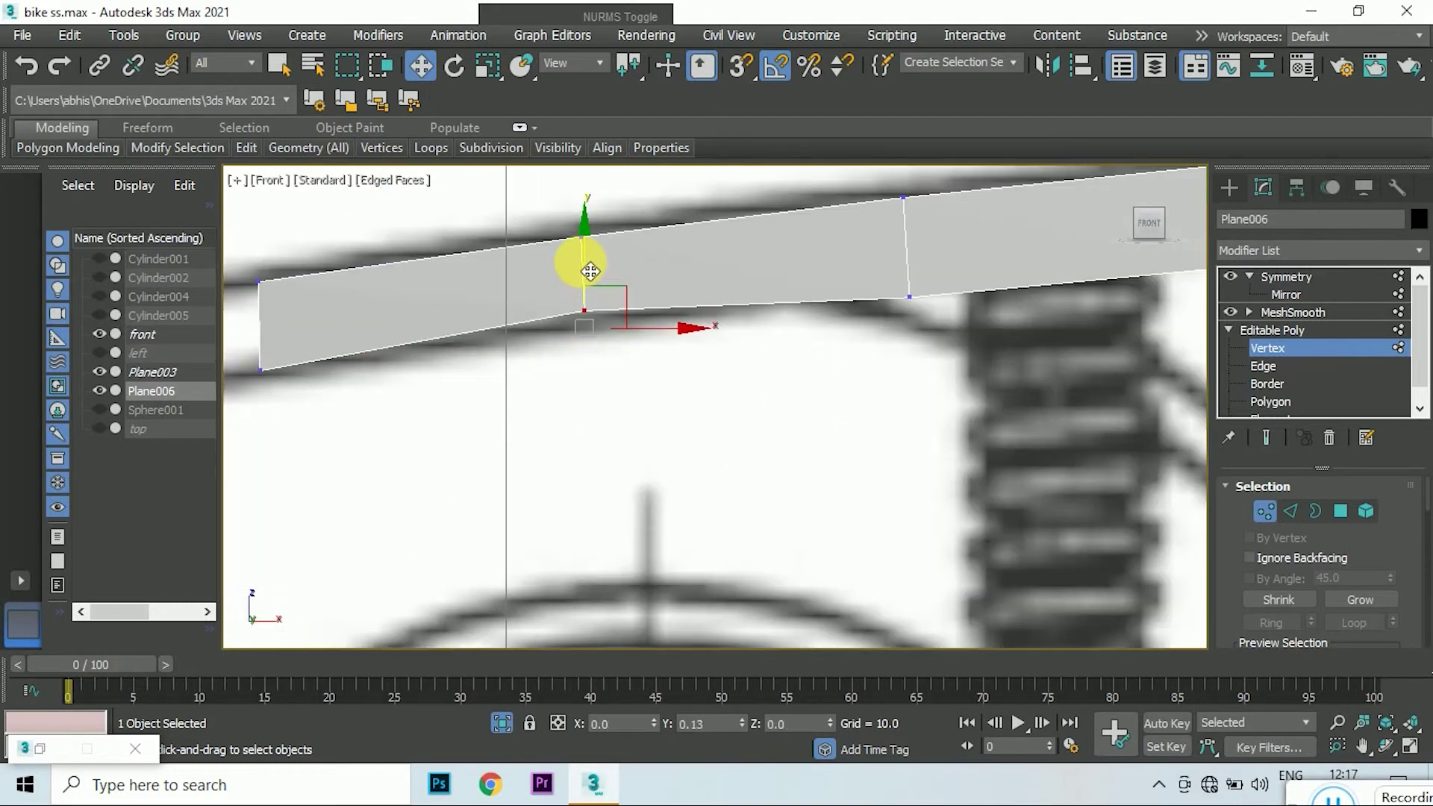
scroll(577, 448, down, 3)
scroll(774, 364, up, 2)
drag(774, 365, 734, 309)
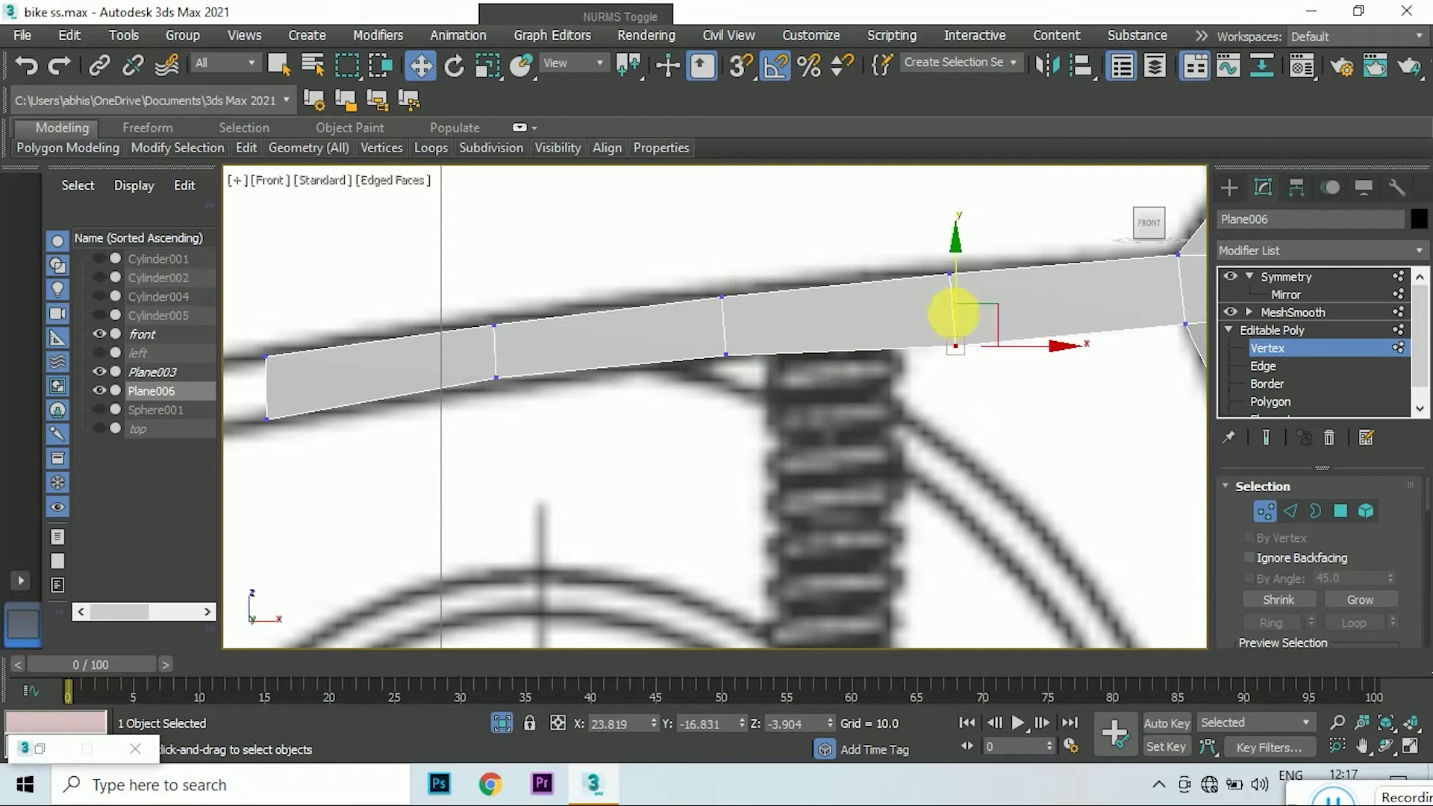
scroll(960, 288, down, 3)
- In Right view, shift the bar's middle vertices onto the blueprint curve
click(1175, 217)
scroll(993, 381, up, 5)
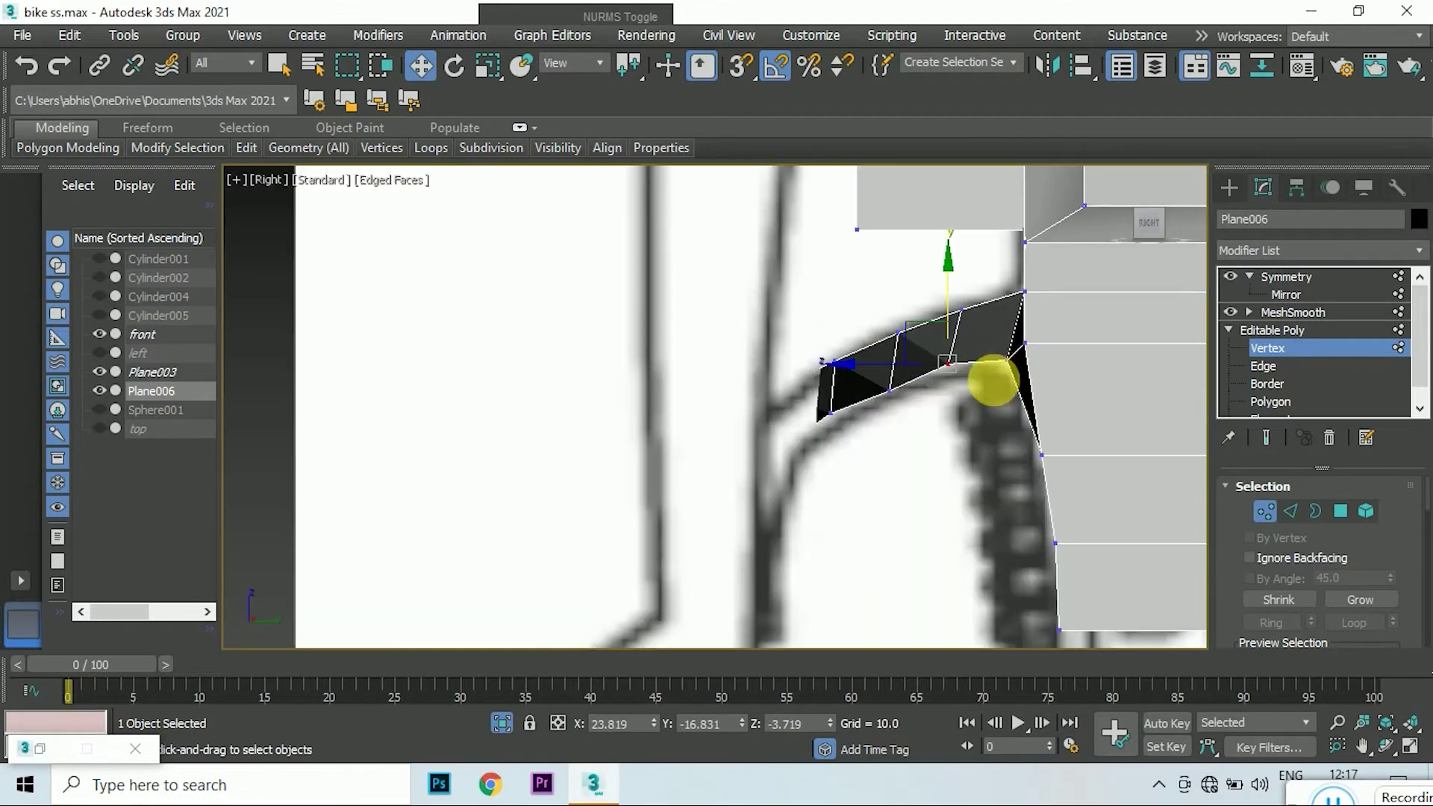
drag(1008, 373, 1017, 376)
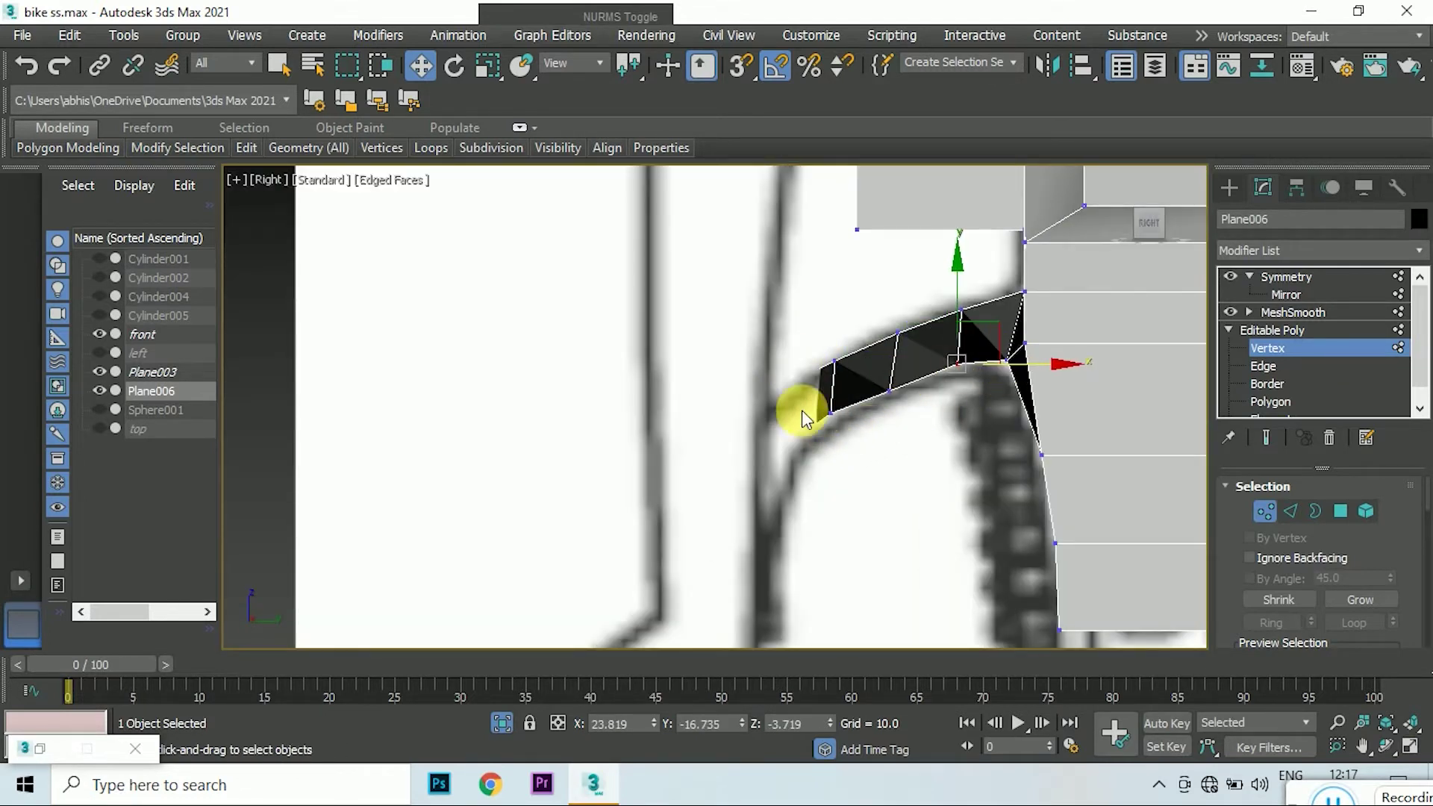
click(890, 392)
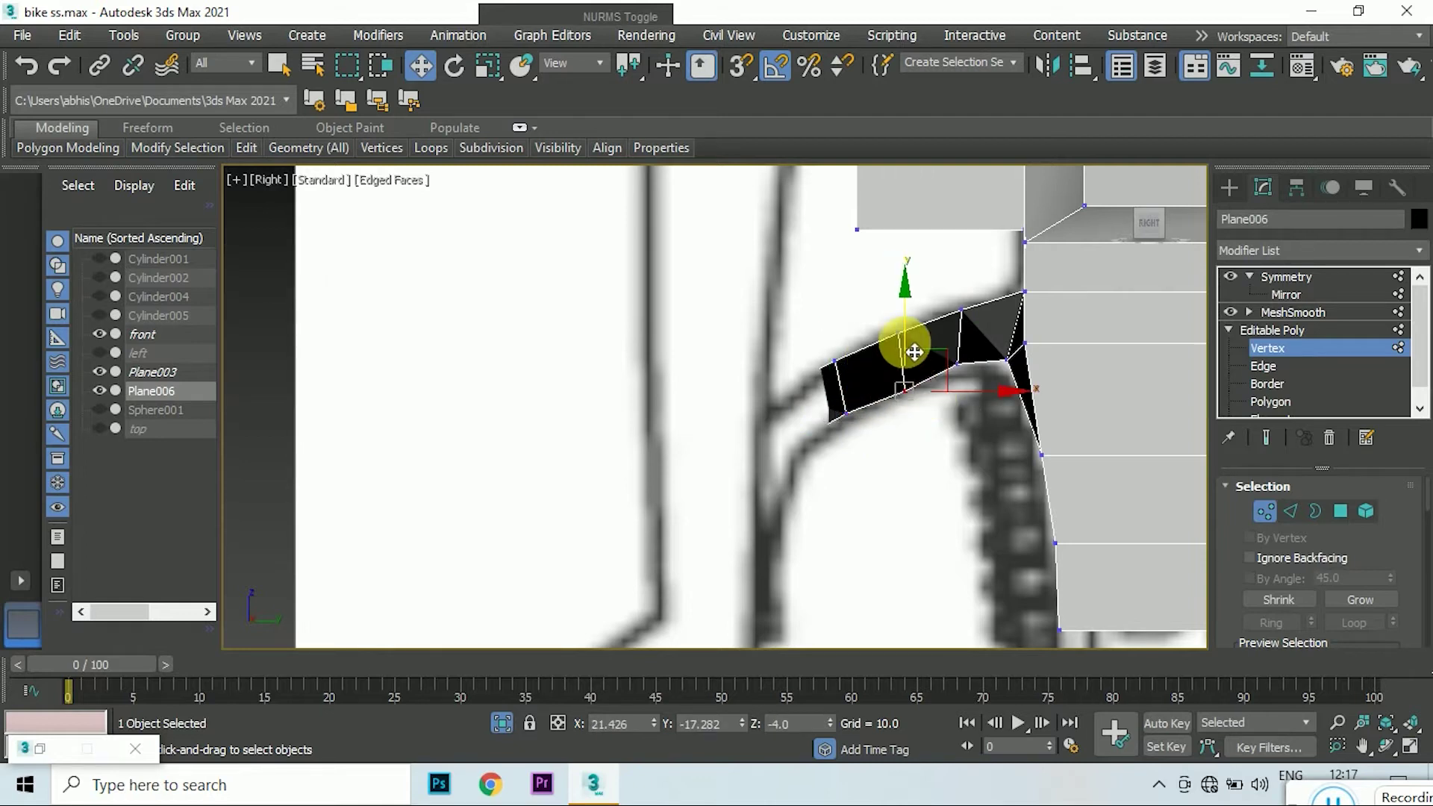
click(957, 364)
drag(1010, 361, 1016, 378)
- Select and check the vertices at the bar's left end and near the corner
drag(797, 345, 864, 442)
scroll(847, 336, up, 3)
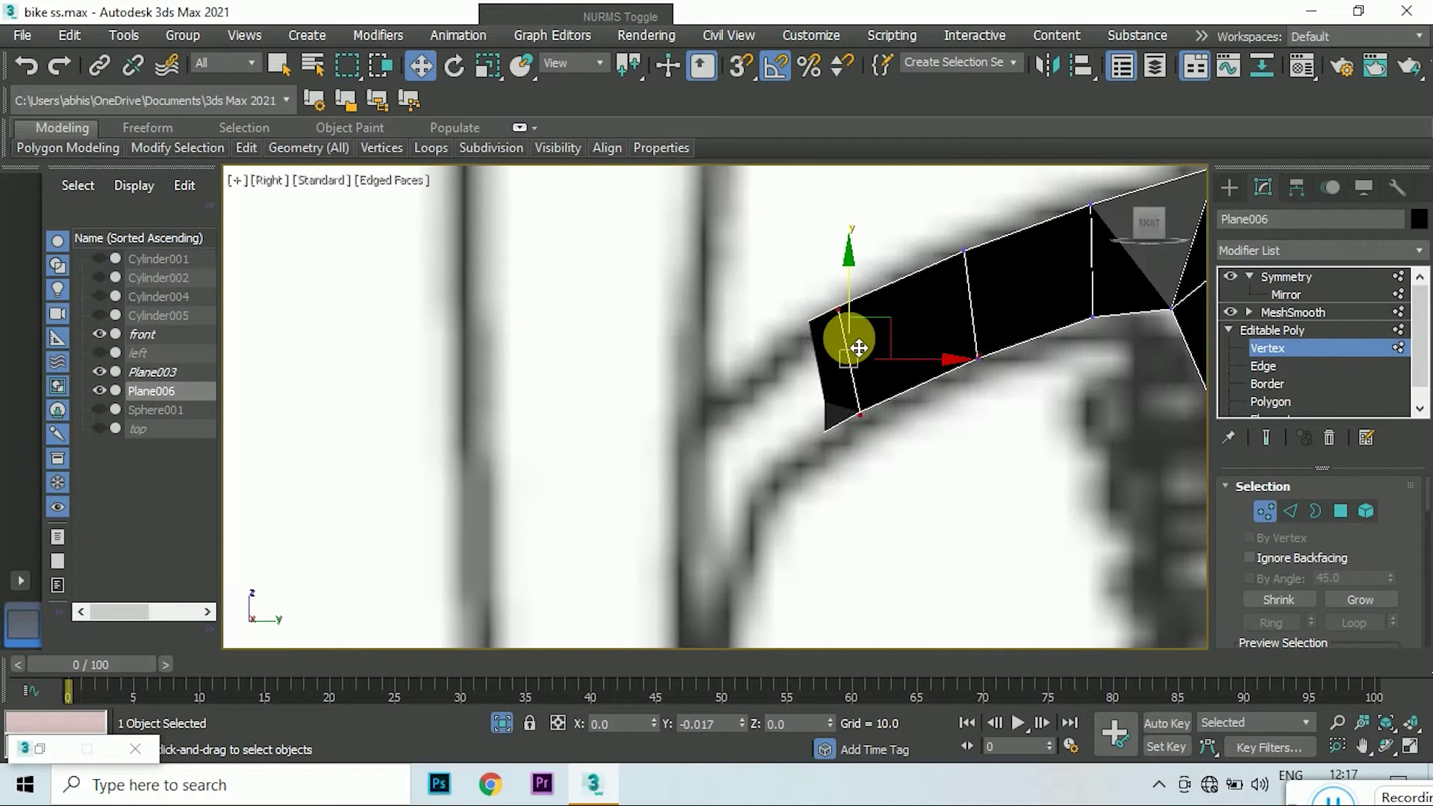
scroll(831, 345, down, 2)
drag(1148, 224, 1185, 227)
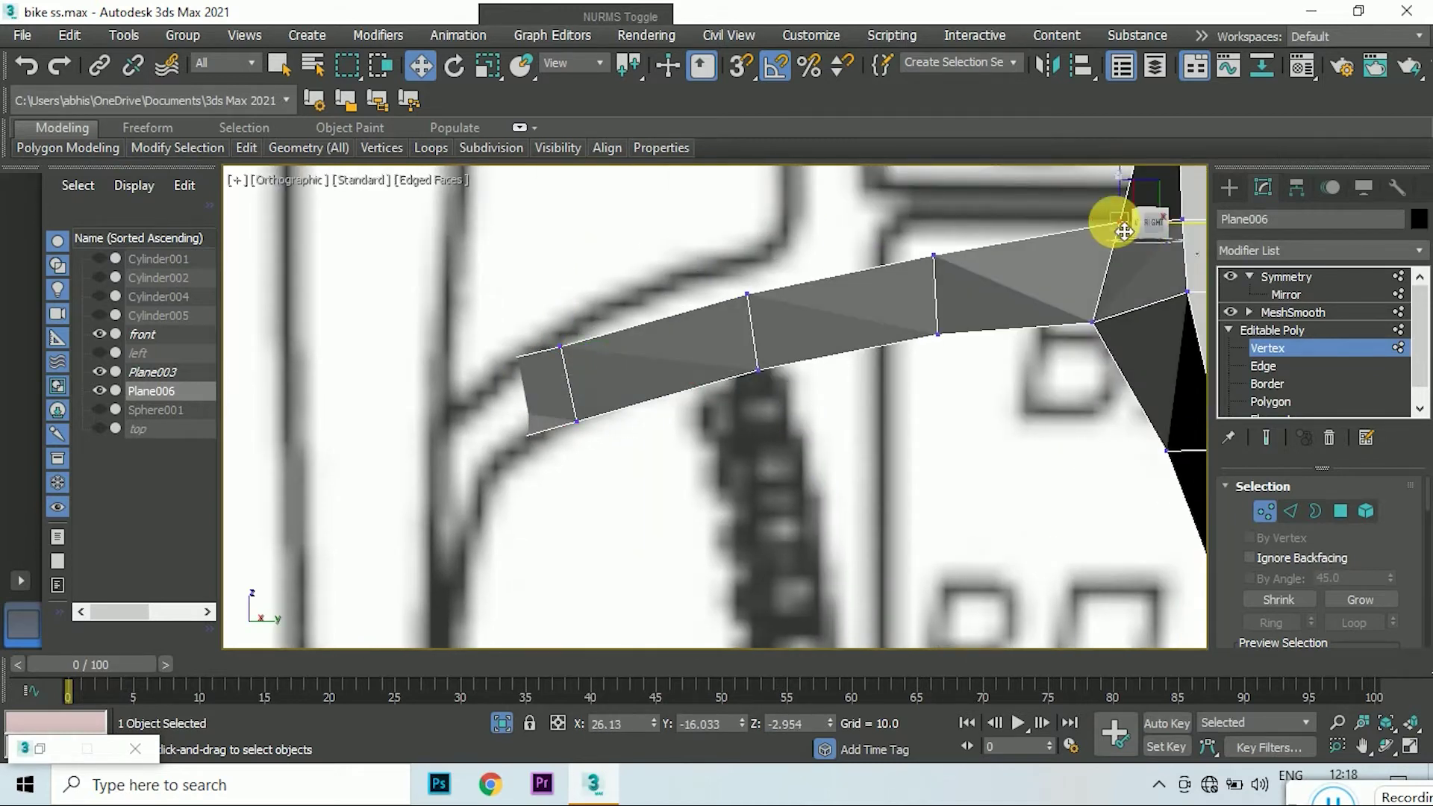
click(1068, 325)
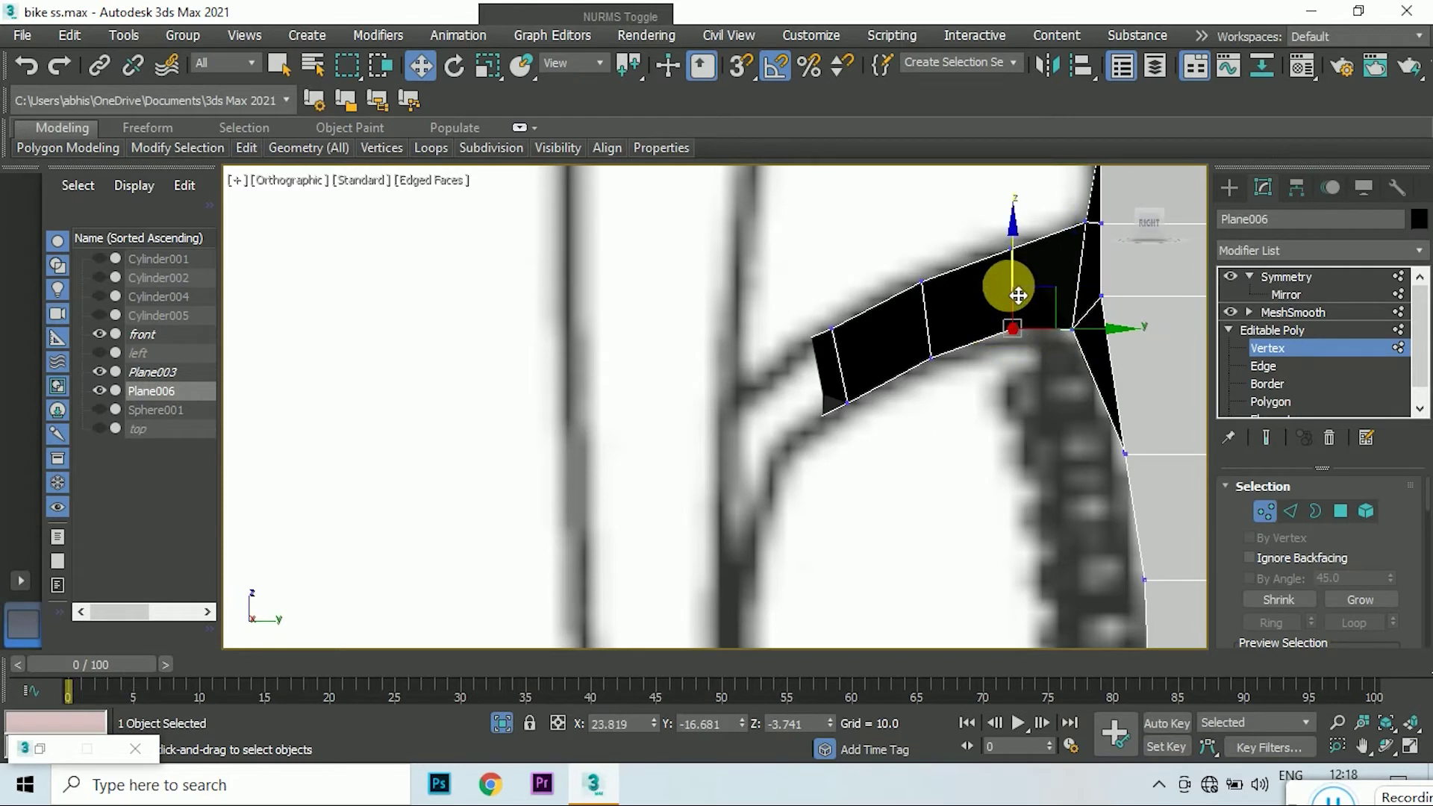
scroll(1020, 297, down, 2)
click(907, 265)
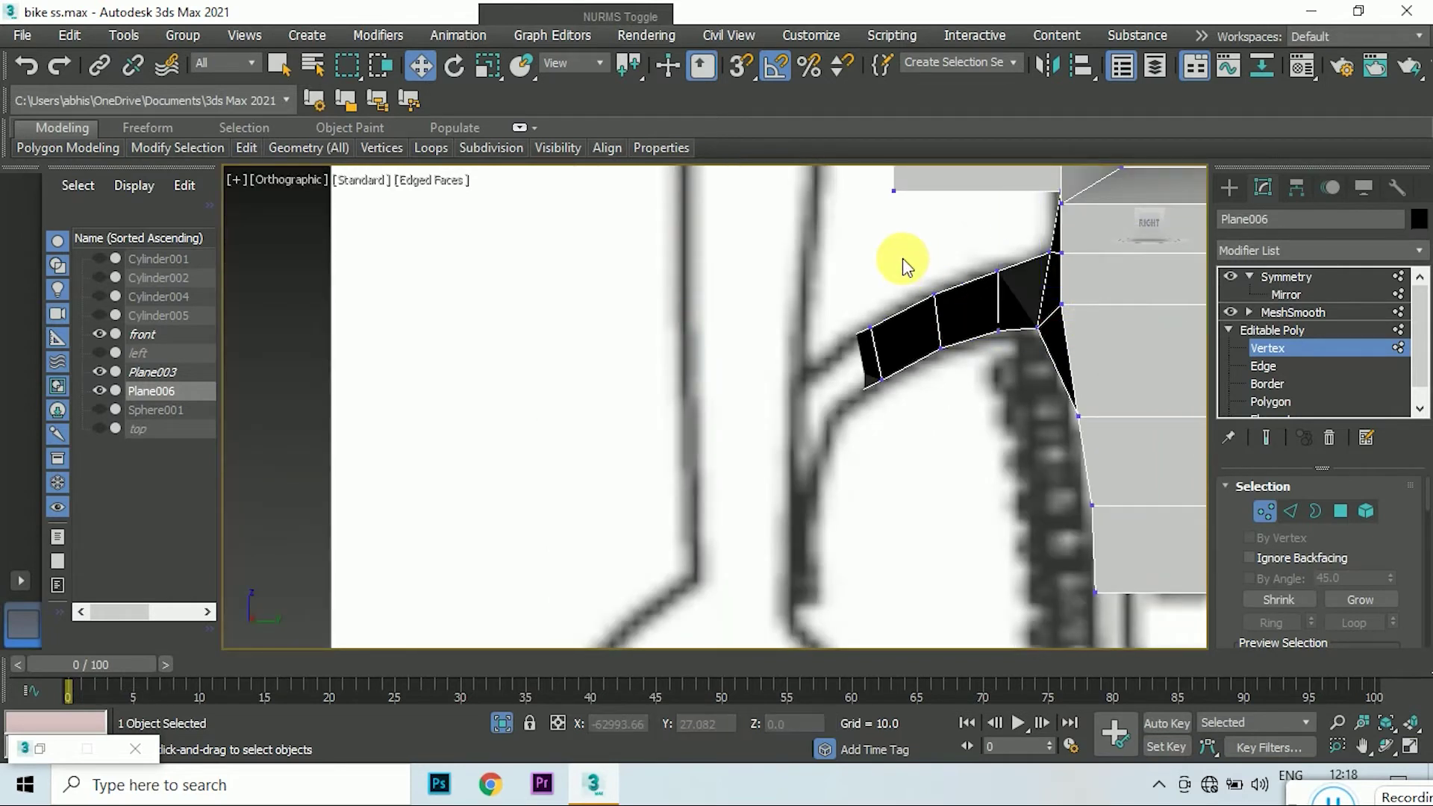
- Extend the strip with a new section dragged out from its left end edge
click(1137, 233)
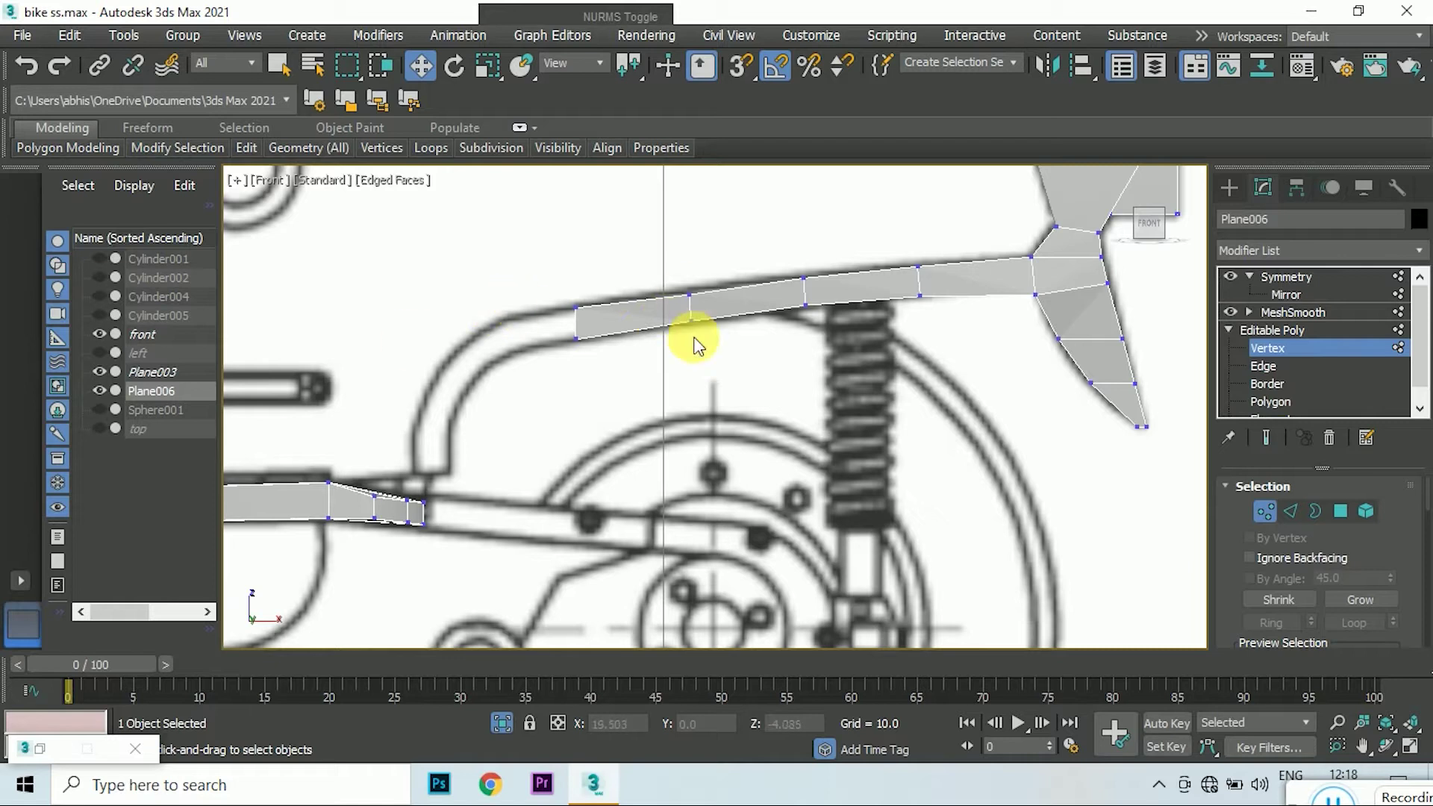
click(1150, 224)
click(1128, 224)
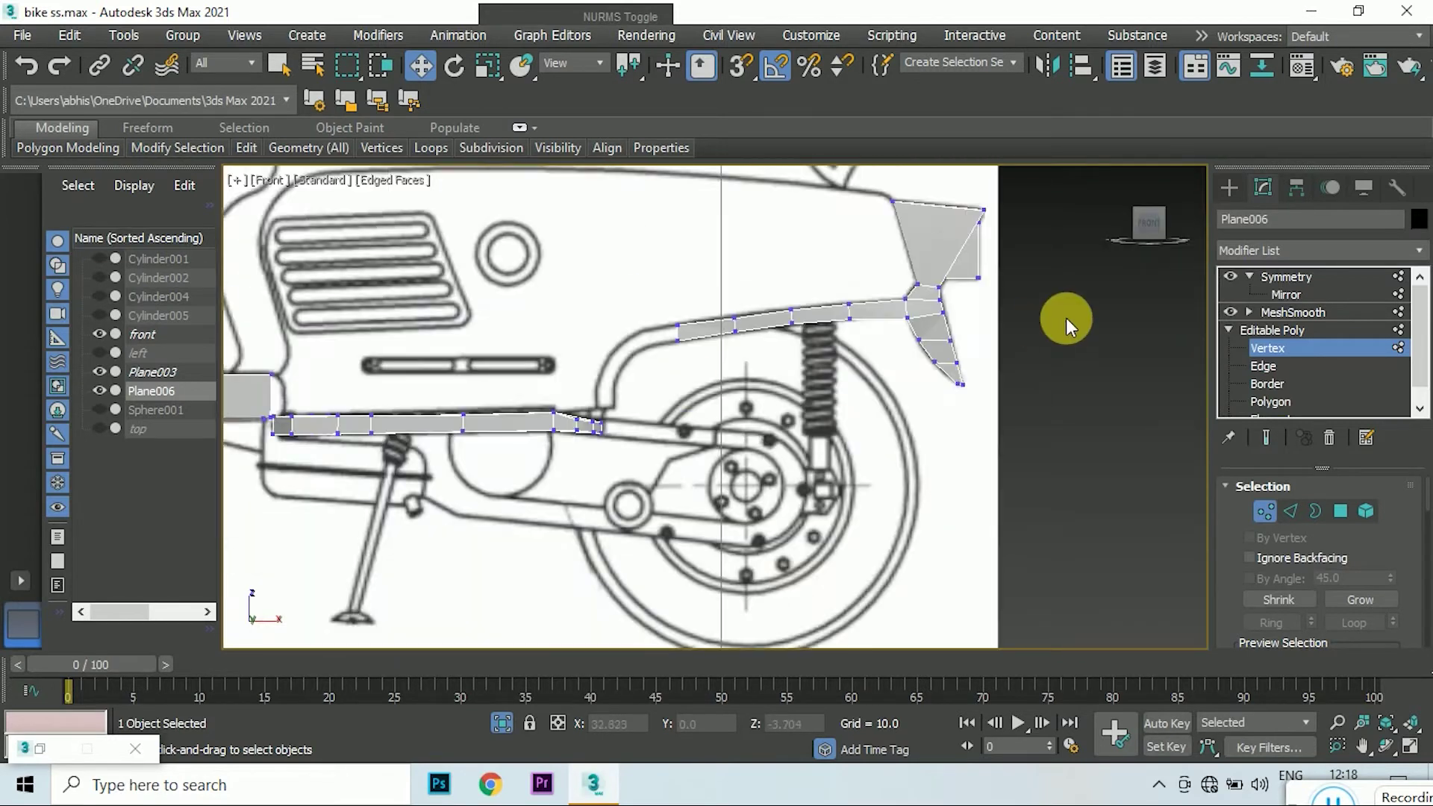
click(1291, 512)
scroll(678, 342, up, 3)
scroll(678, 342, up, 2)
mouse_move(751, 320)
shift+mouse_down()
mouse_move(545, 349)
mouse_move(444, 611)
mouse_move(377, 624)
shift+mouse_up()
- Connect an edge across the new section and move it up-left to bend the strip
click(1265, 511)
click(441, 554)
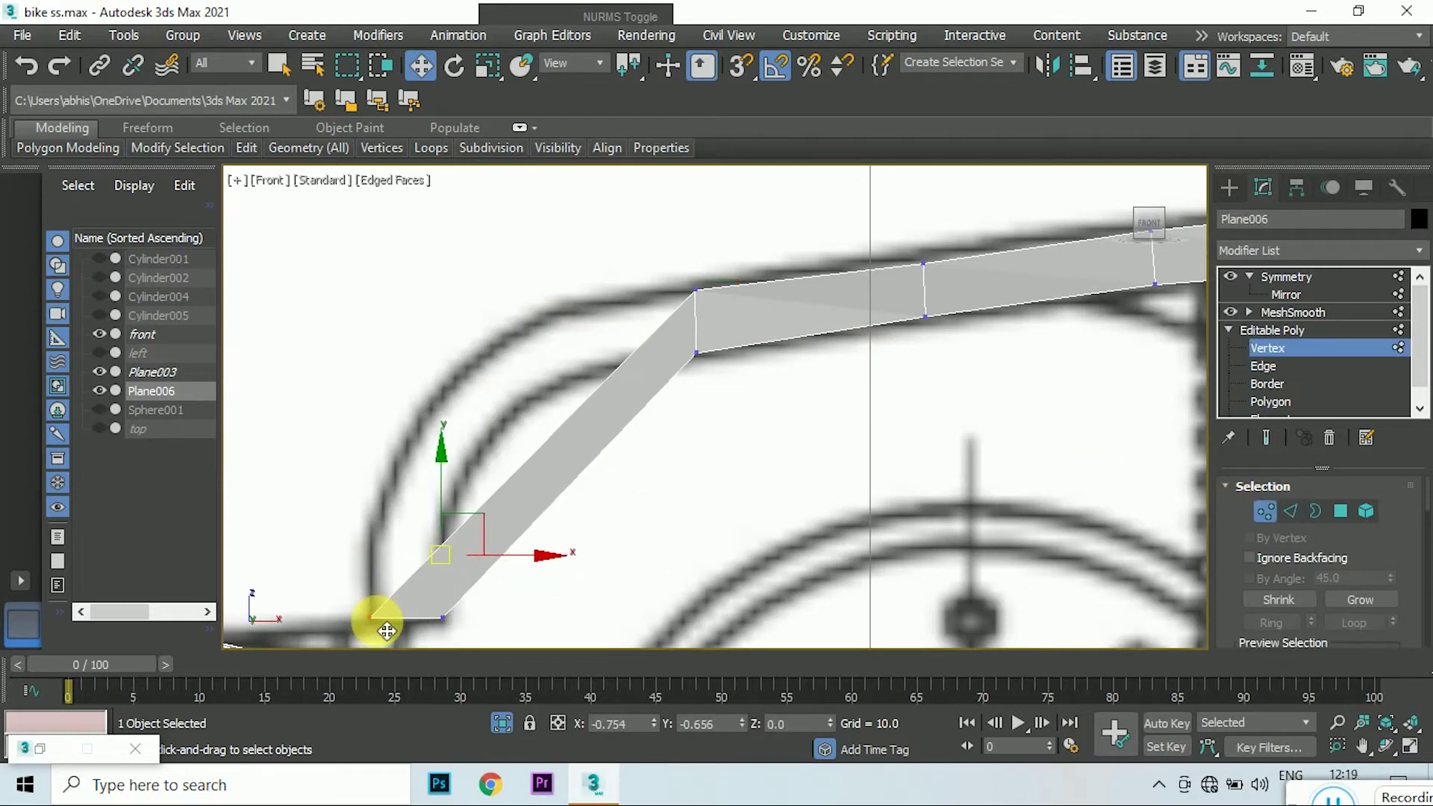
key(2)
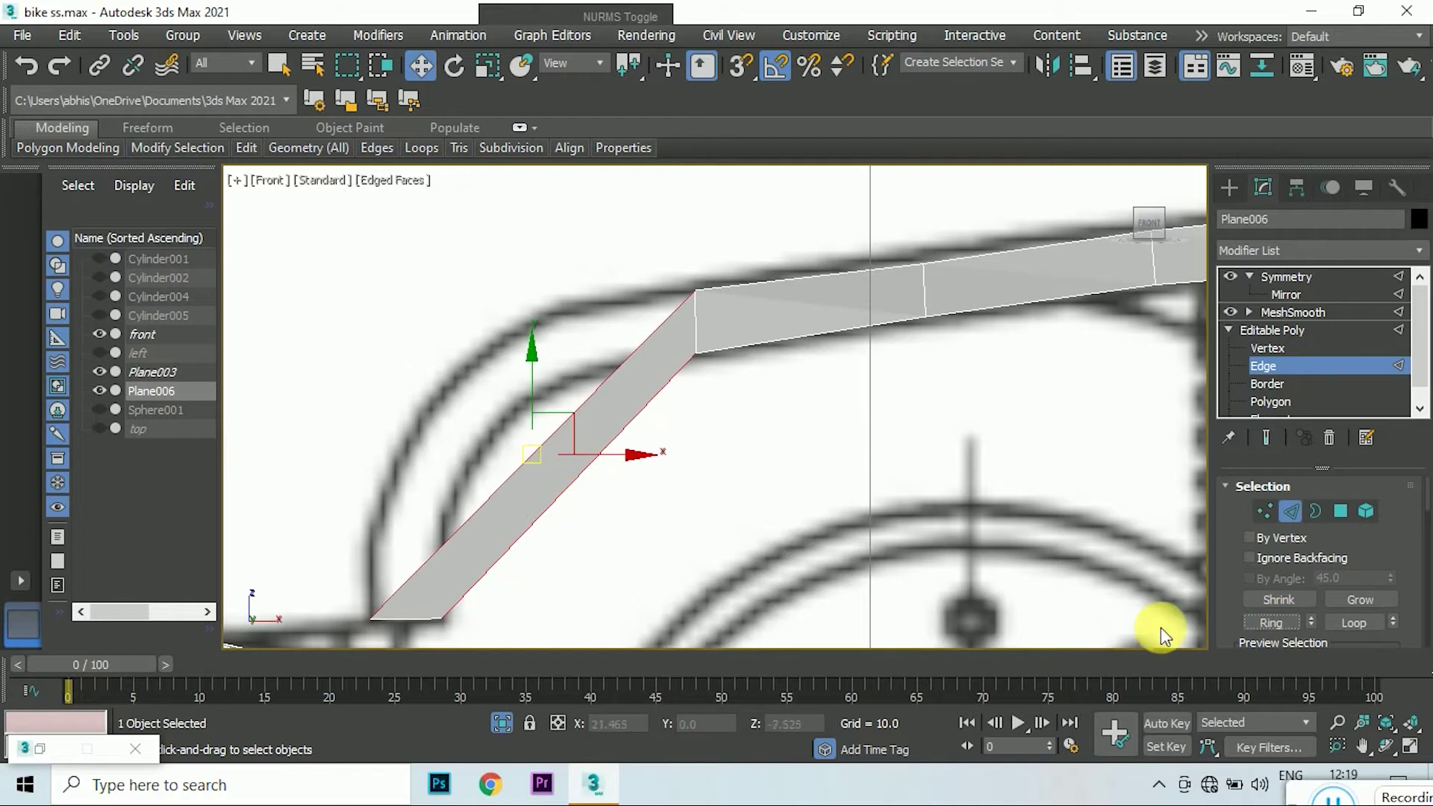
right_click(597, 446)
click(411, 521)
click(730, 458)
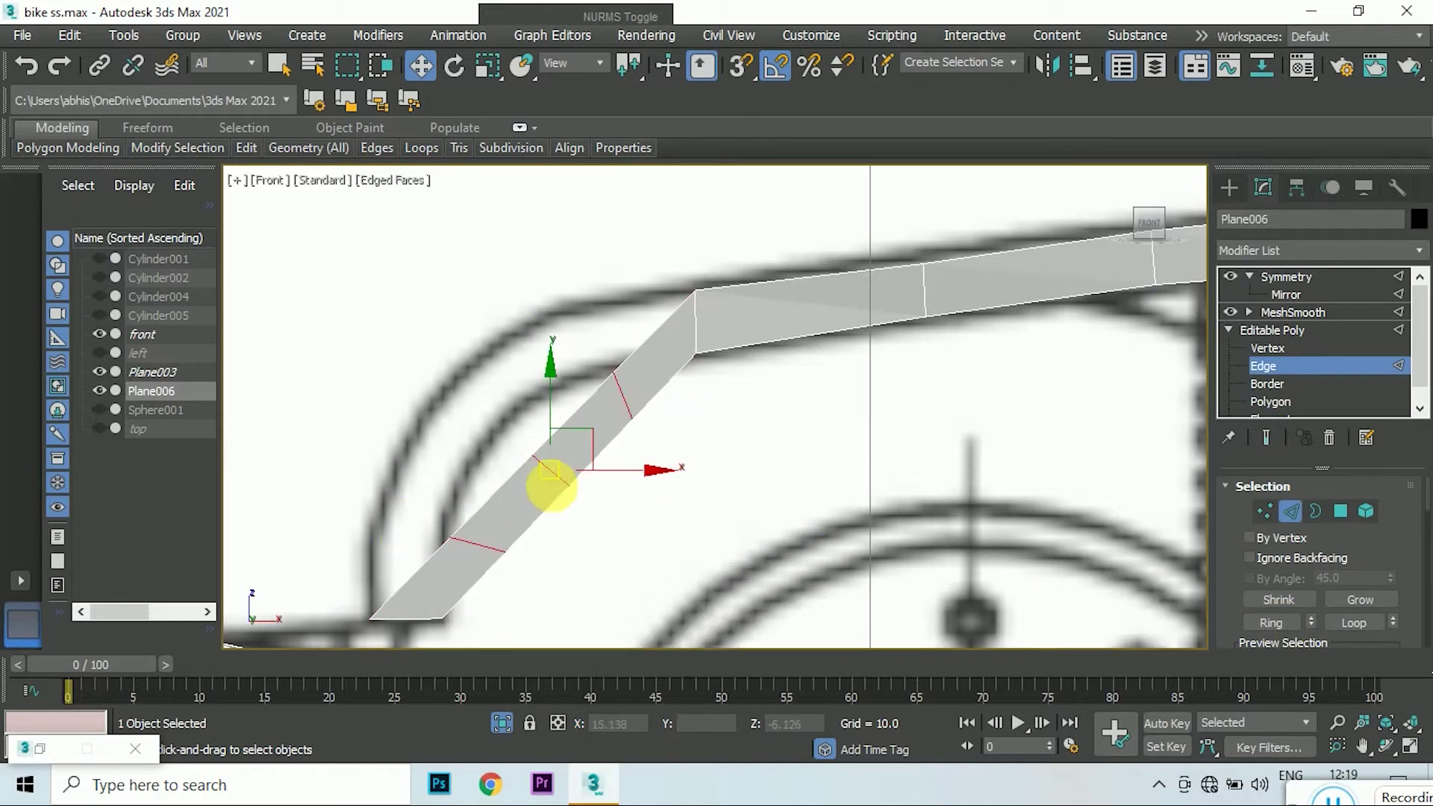
drag(551, 487, 496, 439)
- Select and inspect the strip's upper vertices at the bend
key(1)
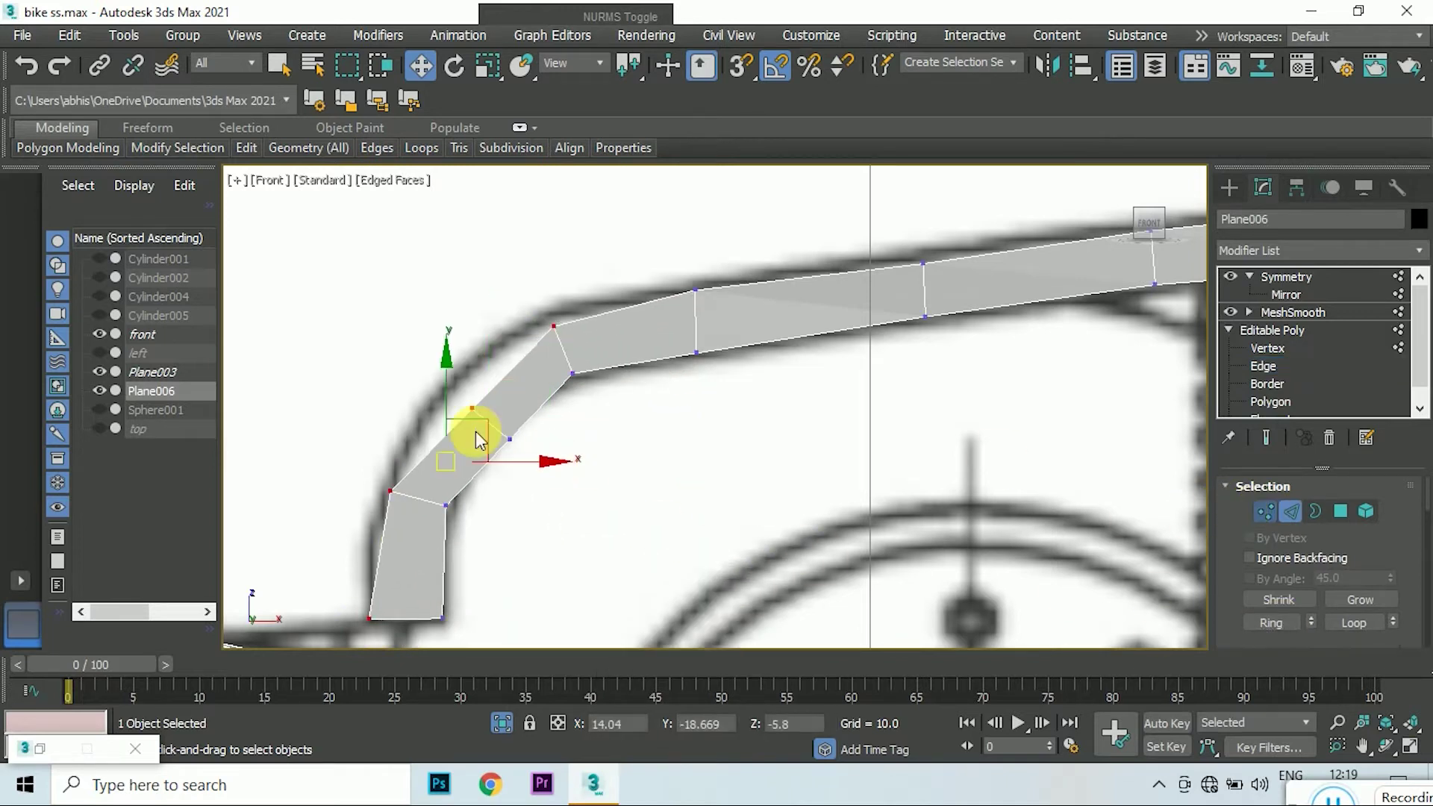
scroll(477, 431, up, 3)
middle_drag(492, 409, 479, 426)
click(576, 303)
scroll(603, 199, down, 2)
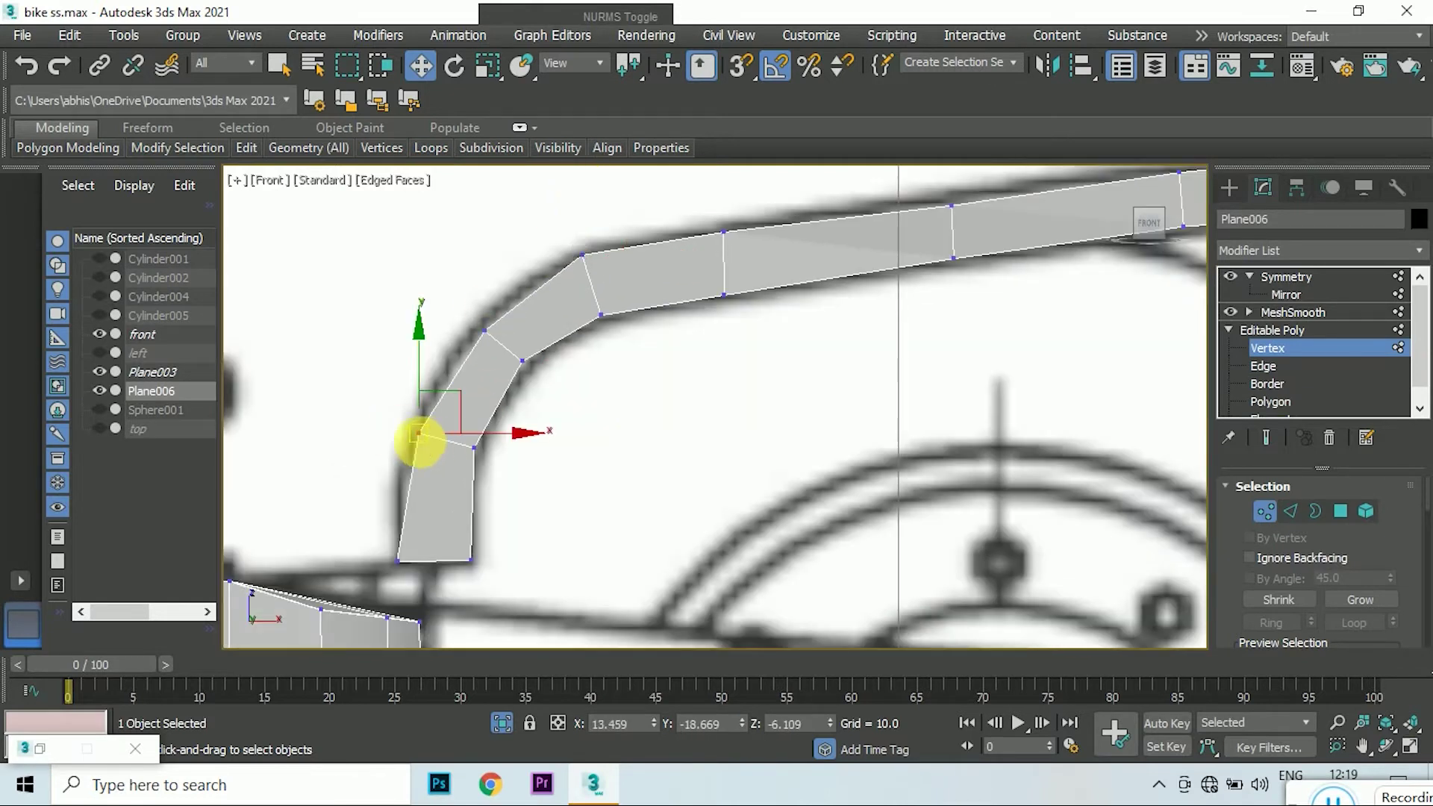
click(485, 331)
scroll(520, 296, down, 3)
scroll(520, 296, down, 2)
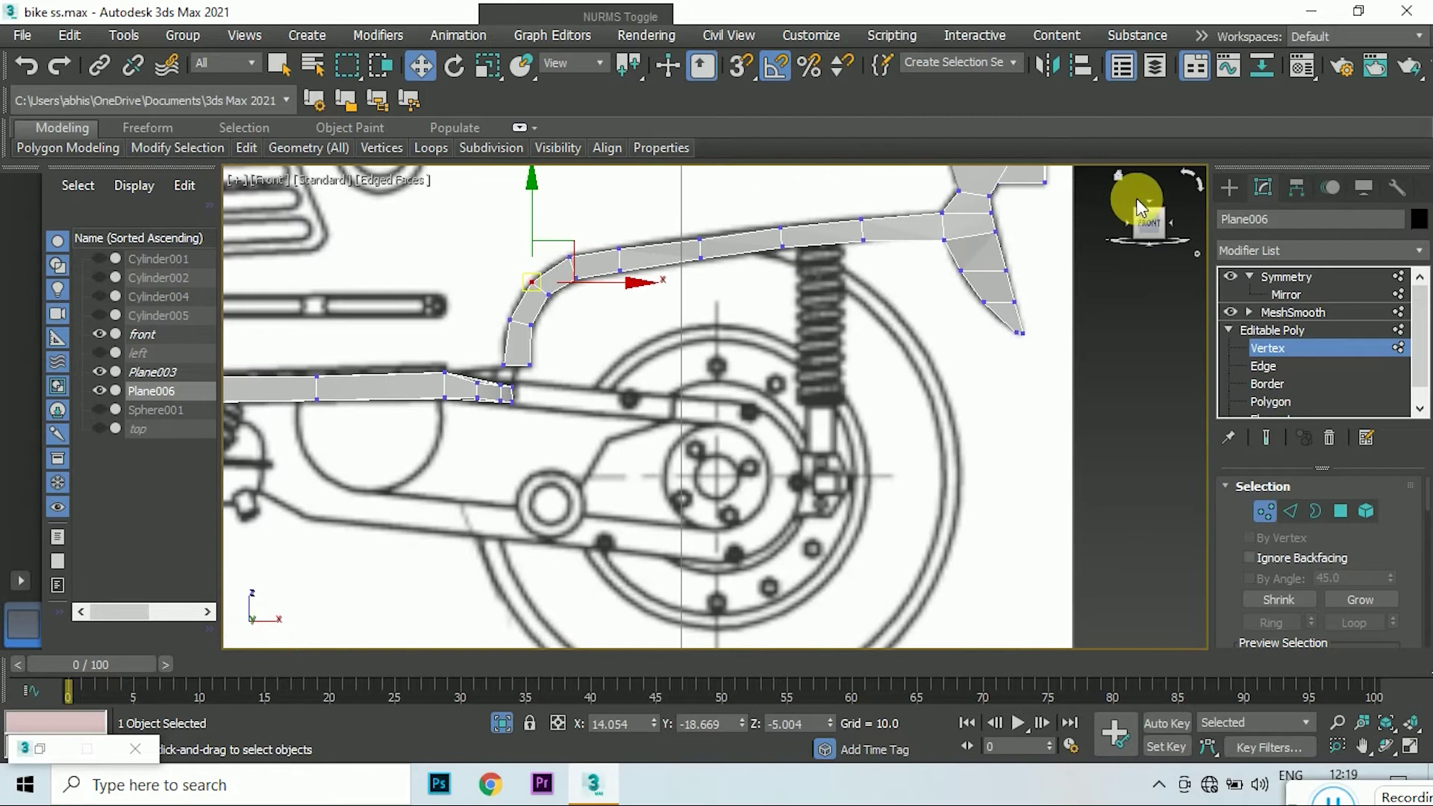
- In Top view with the top blueprint shown, inspect the strip's outline vertices
click(1140, 208)
click(99, 428)
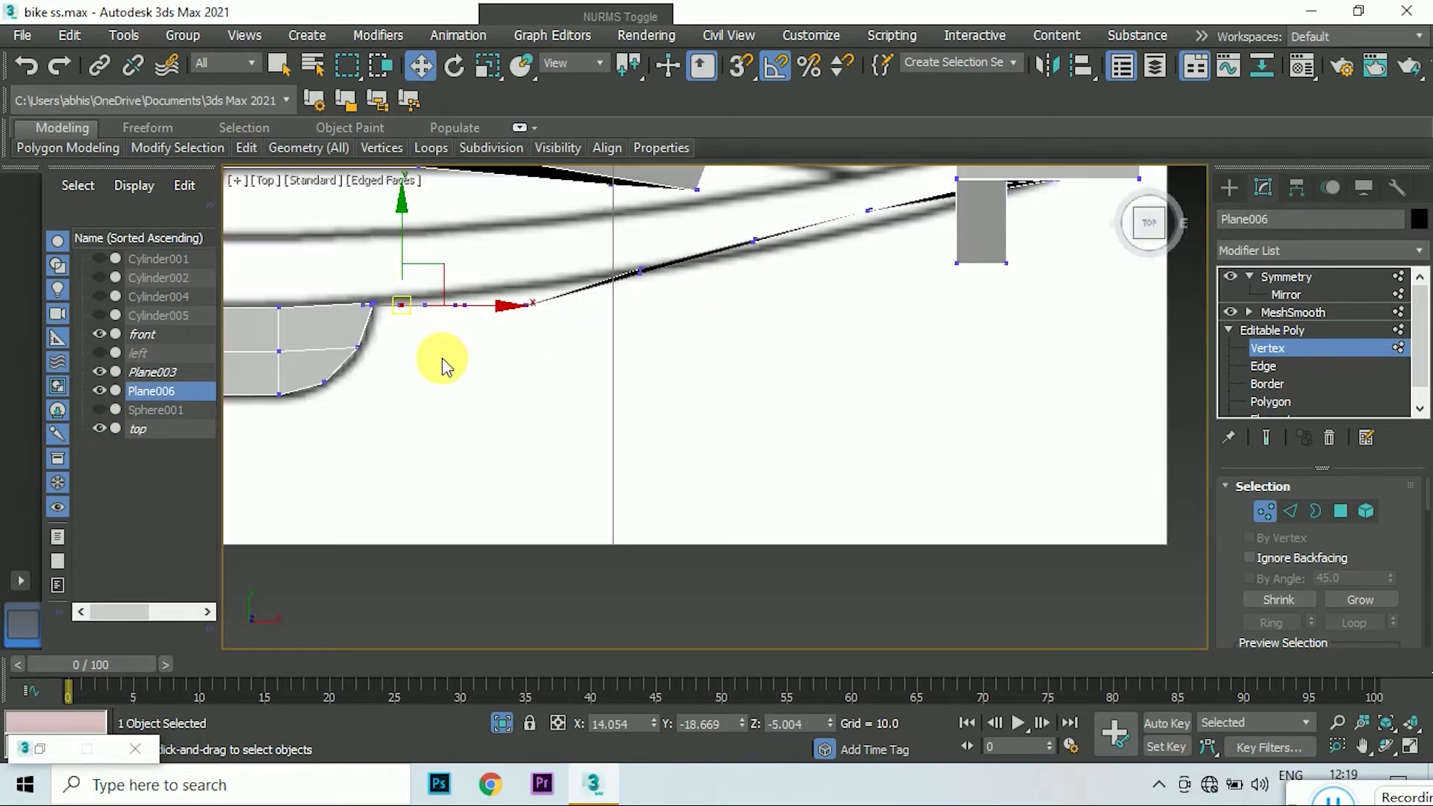
middle_drag(522, 271, 522, 361)
click(752, 381)
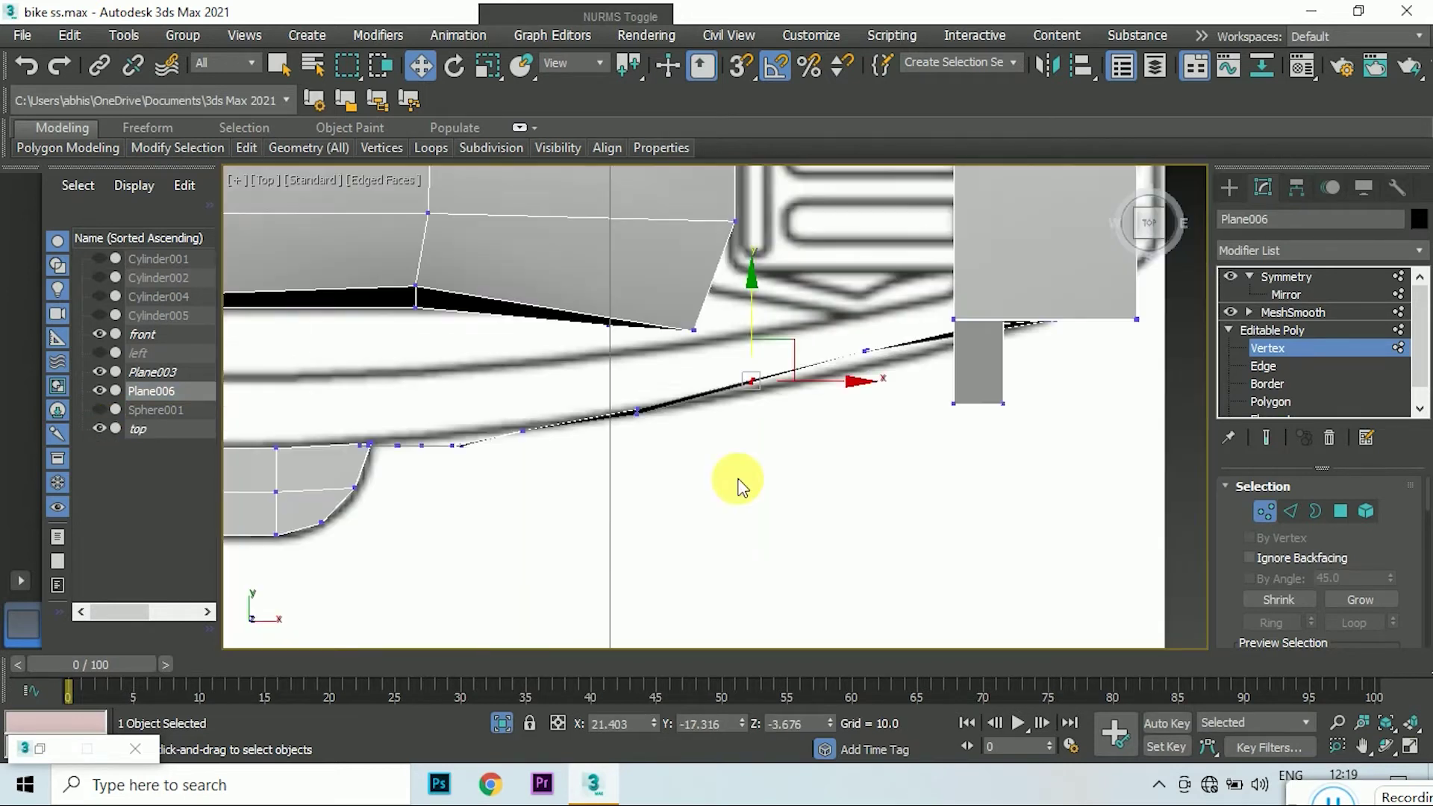
scroll(758, 374, down, 2)
click(848, 406)
scroll(1108, 254, up, 2)
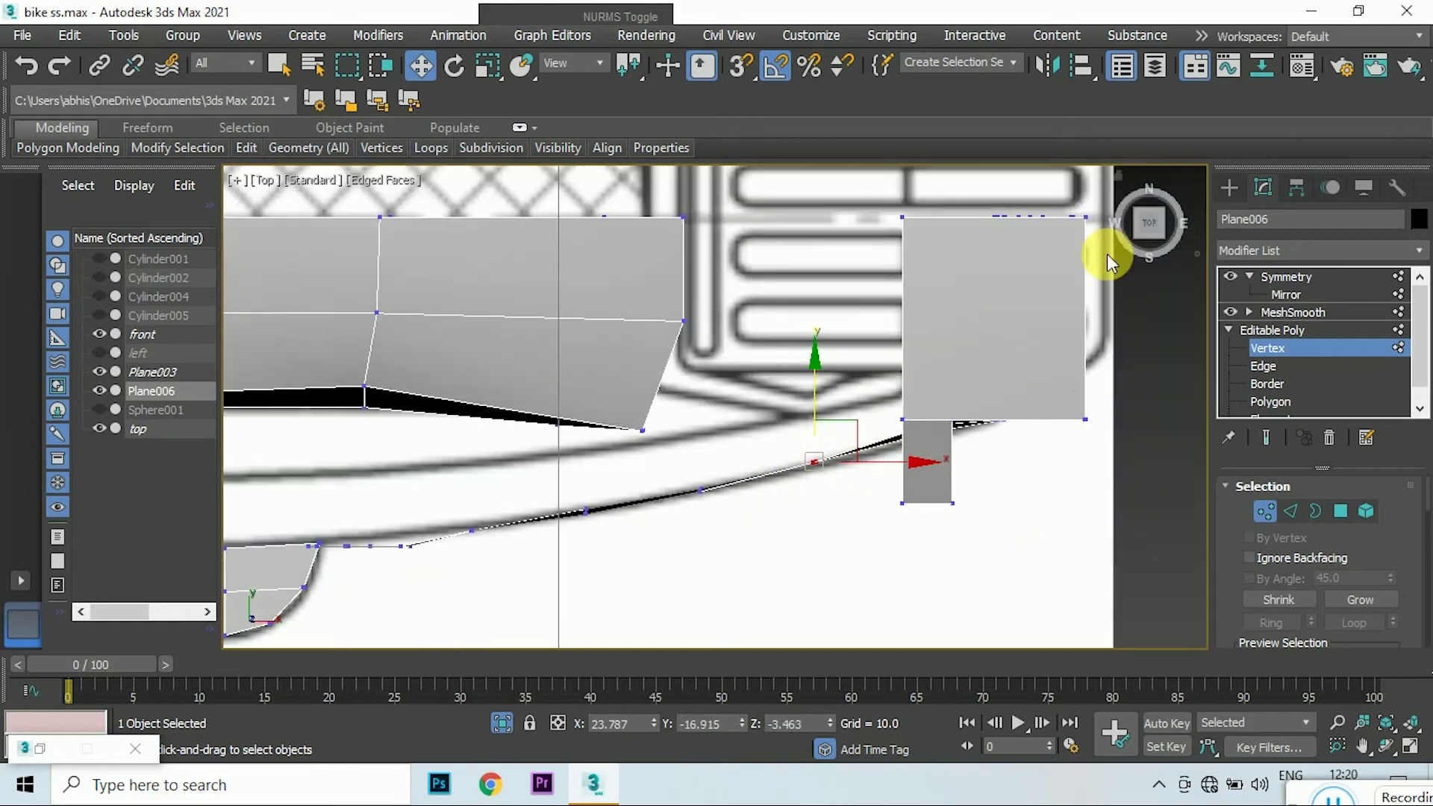
- Delete the stray vertex and its attached face near the panel
drag(1142, 231, 784, 348)
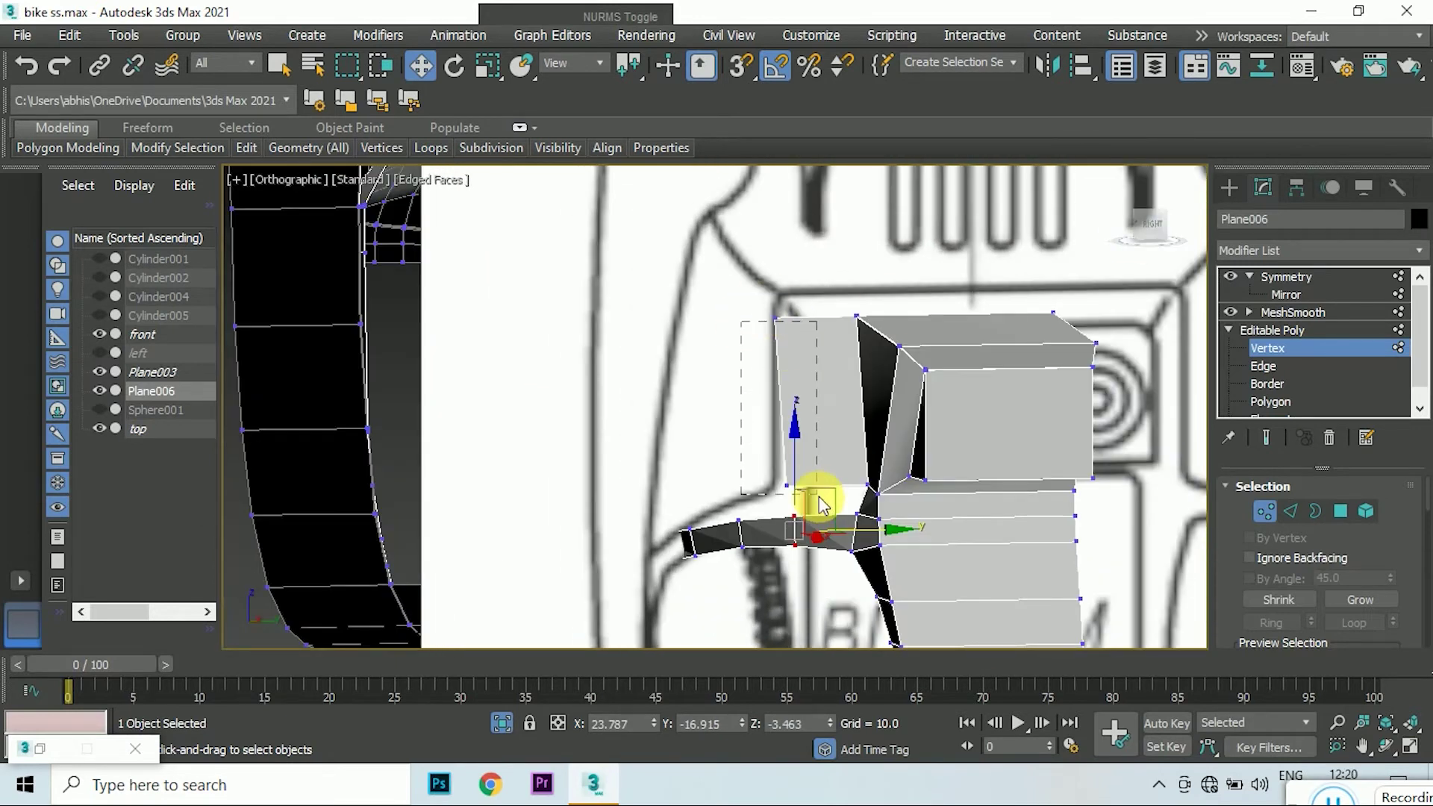
drag(822, 505, 828, 502)
key(Delete)
- Check the curved edge vertices near the corner against the top blueprint
click(1148, 217)
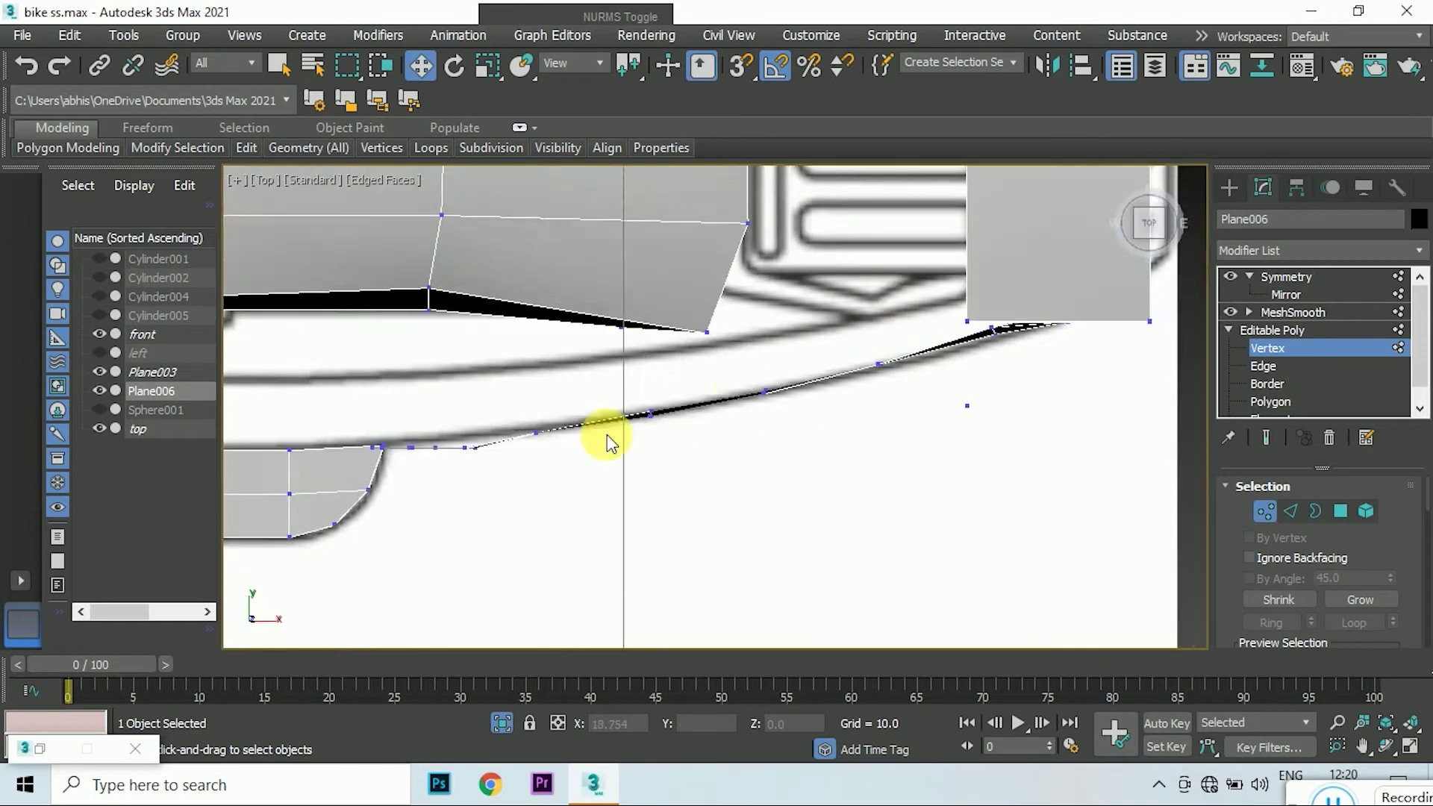
scroll(609, 442, up, 3)
click(444, 448)
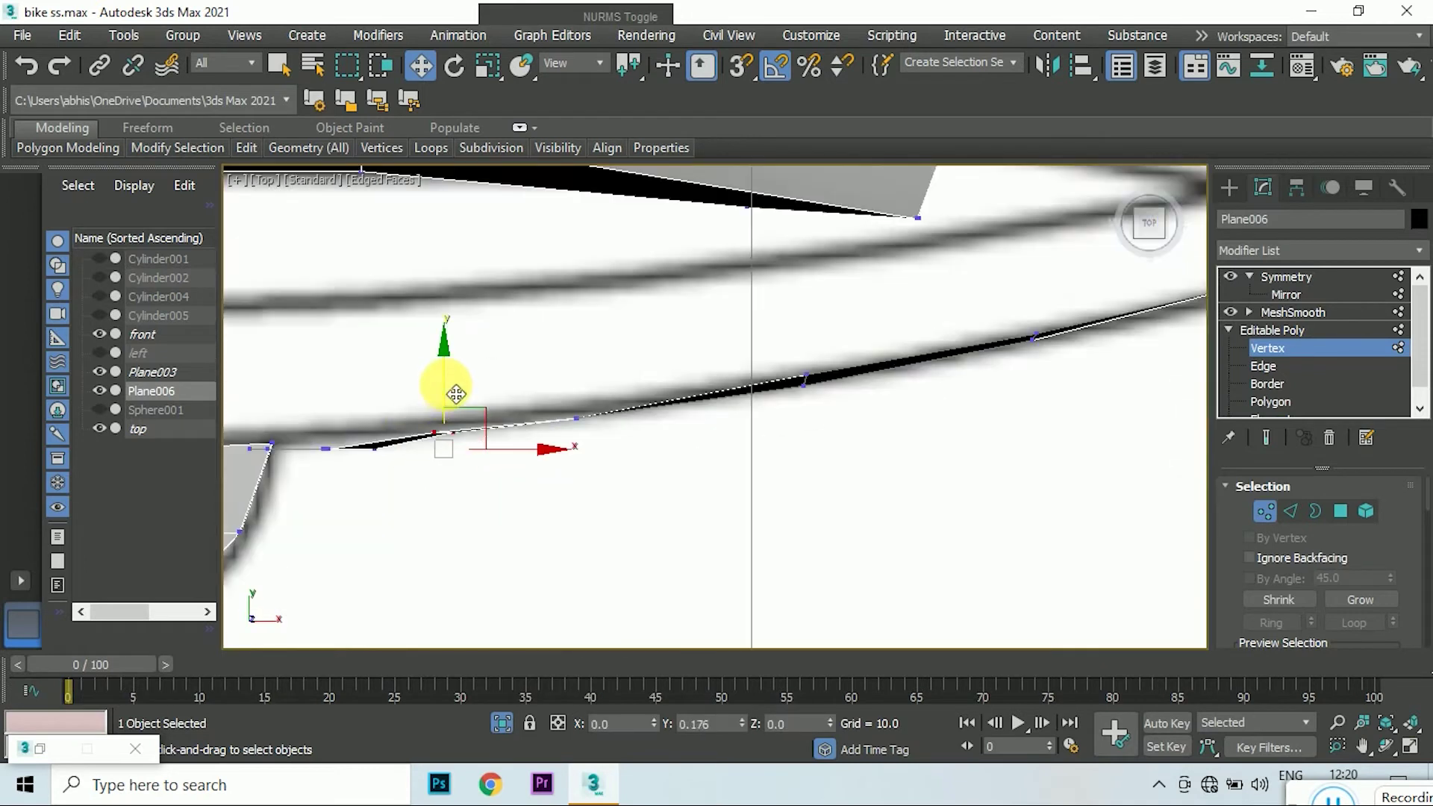
scroll(391, 467, up, 2)
click(388, 414)
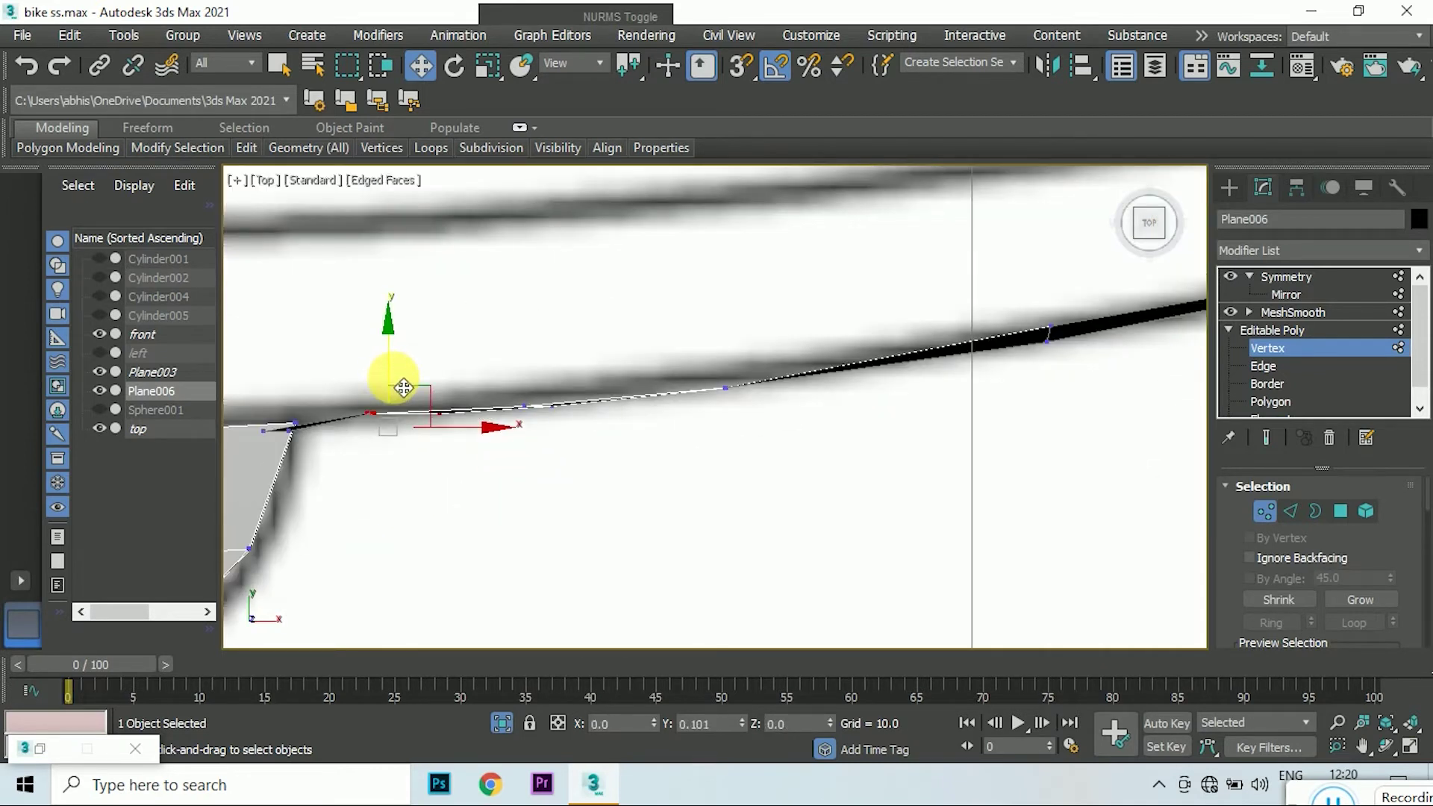
scroll(272, 443, up, 2)
scroll(273, 443, up, 1)
click(306, 426)
scroll(608, 448, down, 2)
scroll(585, 426, up, 3)
- Check the remaining side-edge vertices and the panel's lower edge from Front and angled views
click(571, 418)
scroll(672, 446, down, 2)
scroll(790, 470, up, 2)
click(797, 444)
scroll(811, 403, down, 3)
scroll(769, 416, up, 1)
scroll(864, 471, down, 1)
click(866, 469)
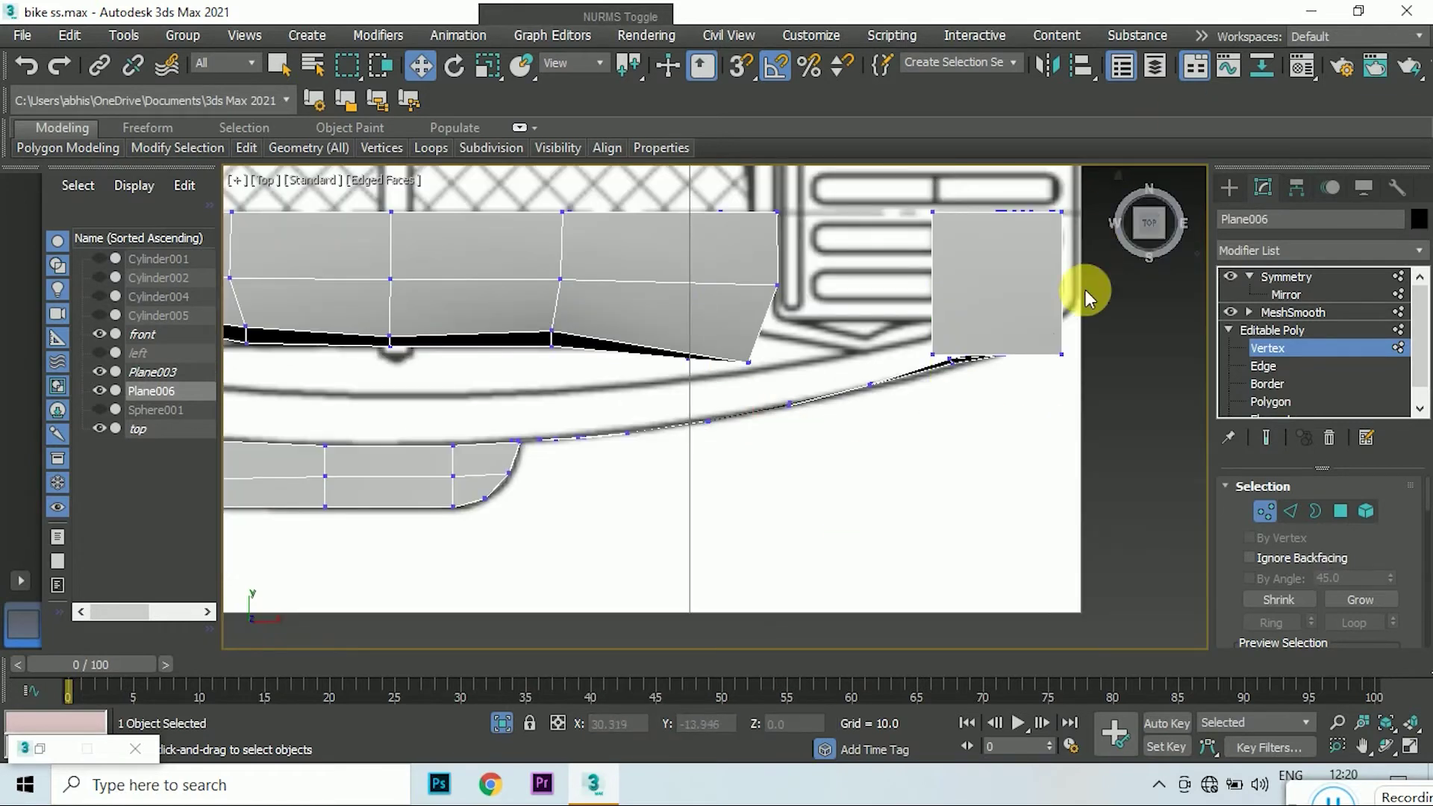
scroll(928, 227, up, 3)
click(983, 503)
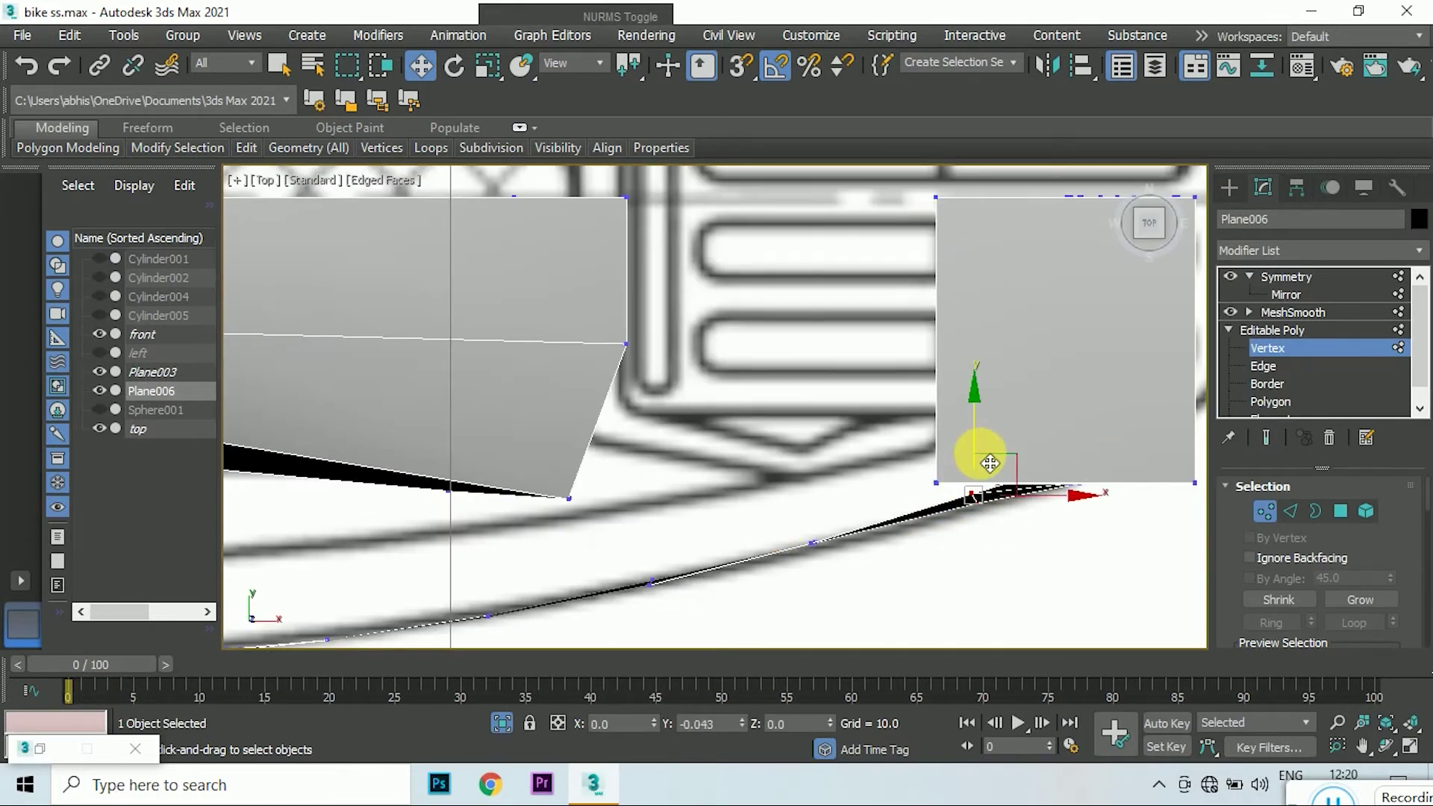
click(1149, 230)
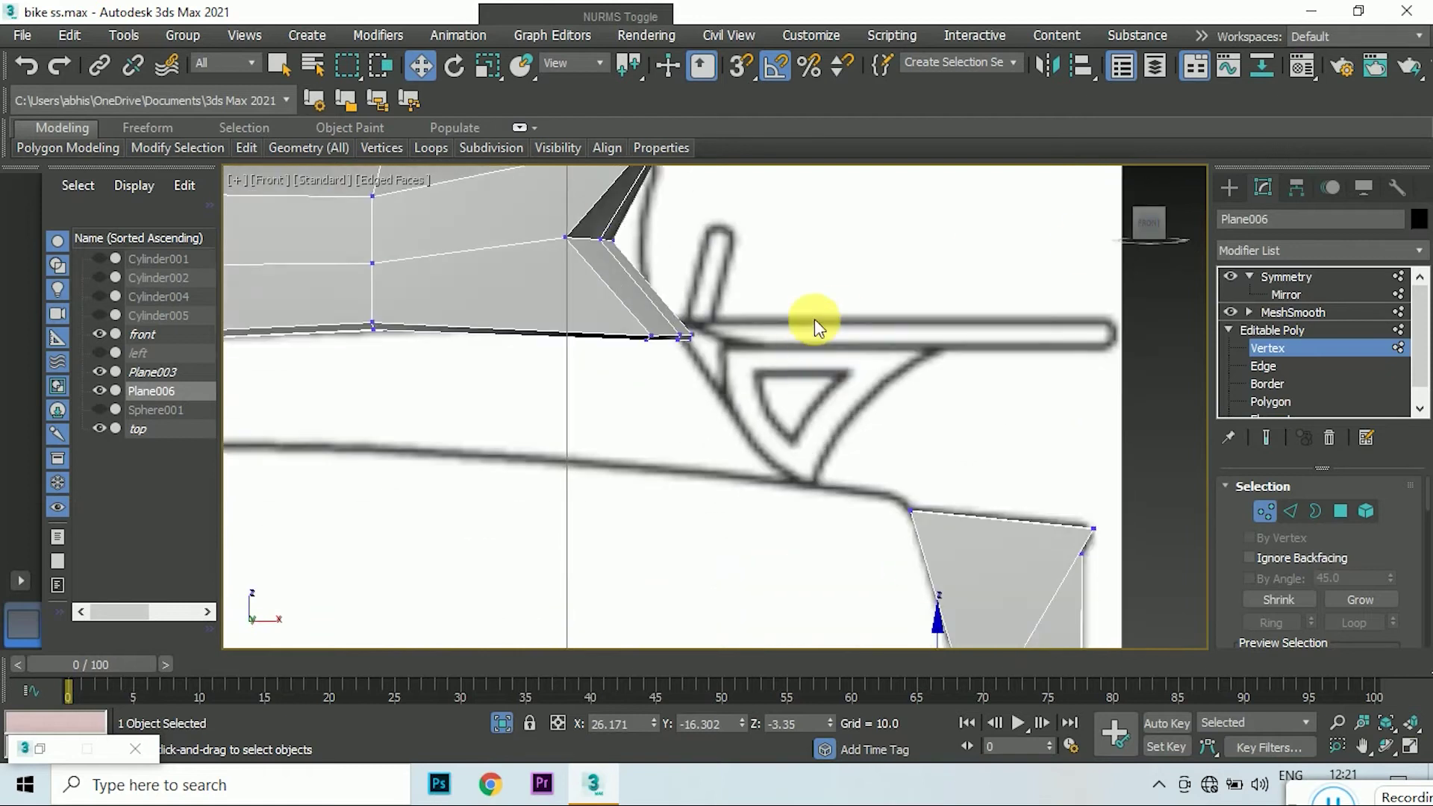
scroll(814, 319, down, 3)
drag(1148, 230, 1152, 224)
- Select several faces on the body panel strip, then clear the selection
click(1341, 511)
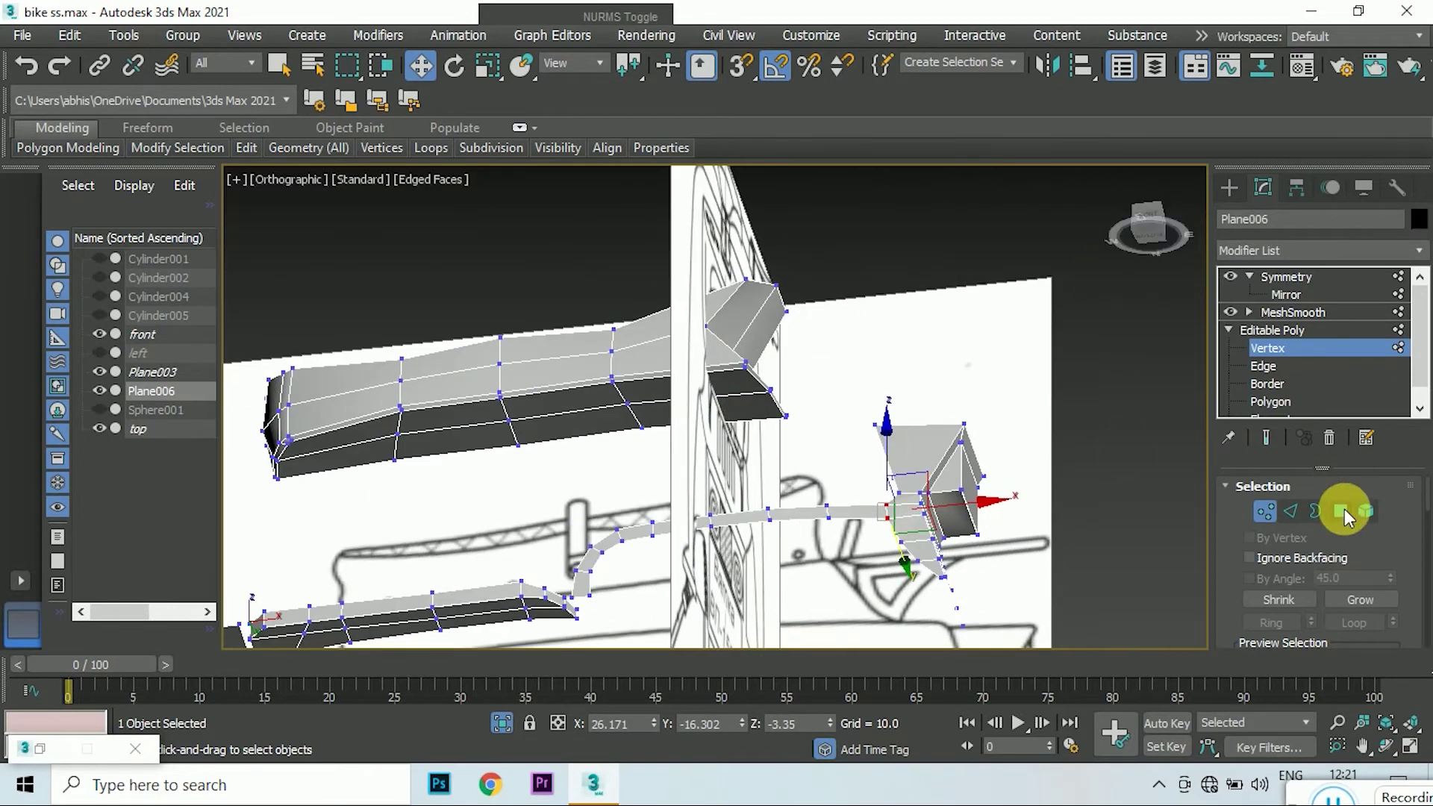
scroll(640, 384, up, 5)
click(640, 383)
ctrl+click(416, 448)
alt+middle_drag(416, 448, 319, 471)
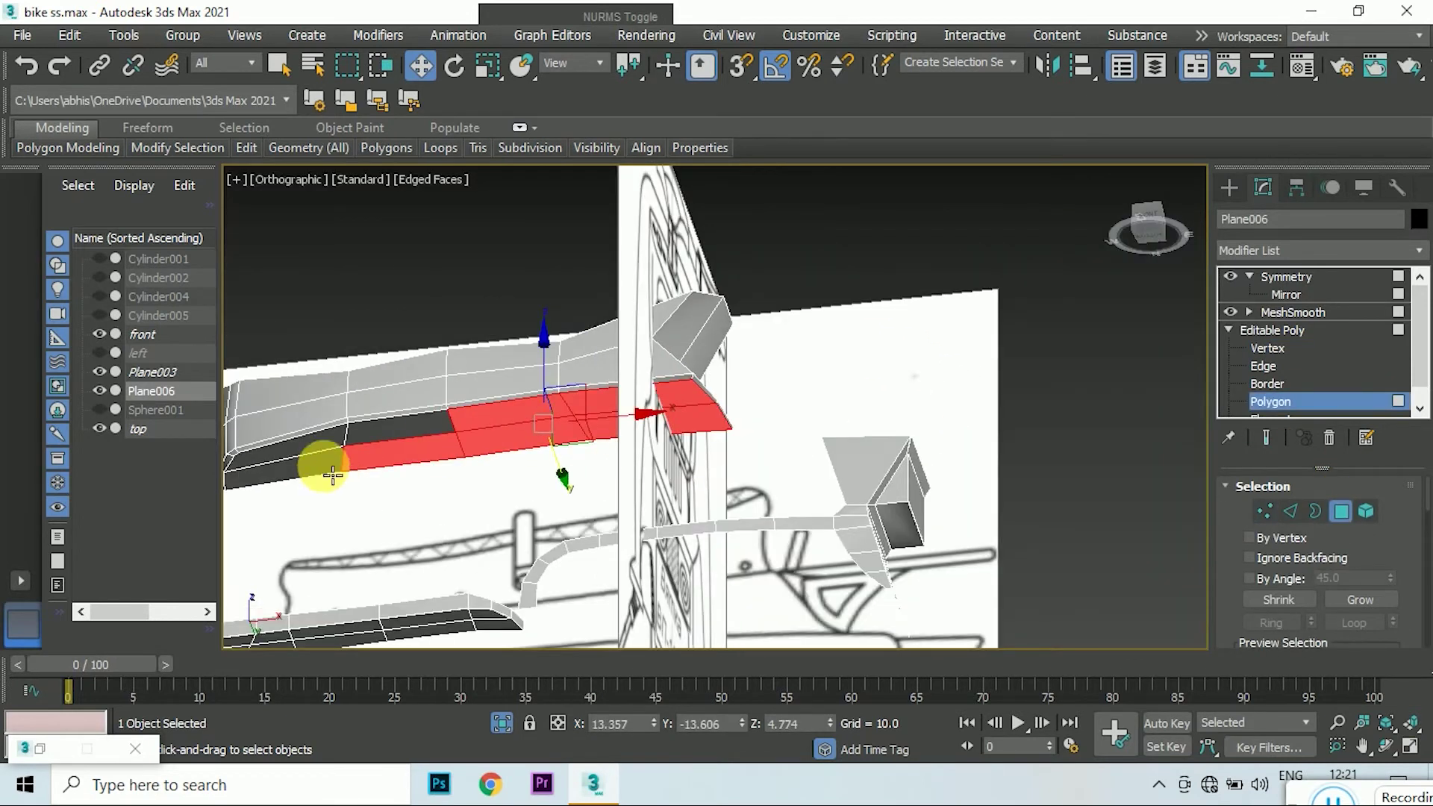
ctrl+click(549, 424)
click(1121, 224)
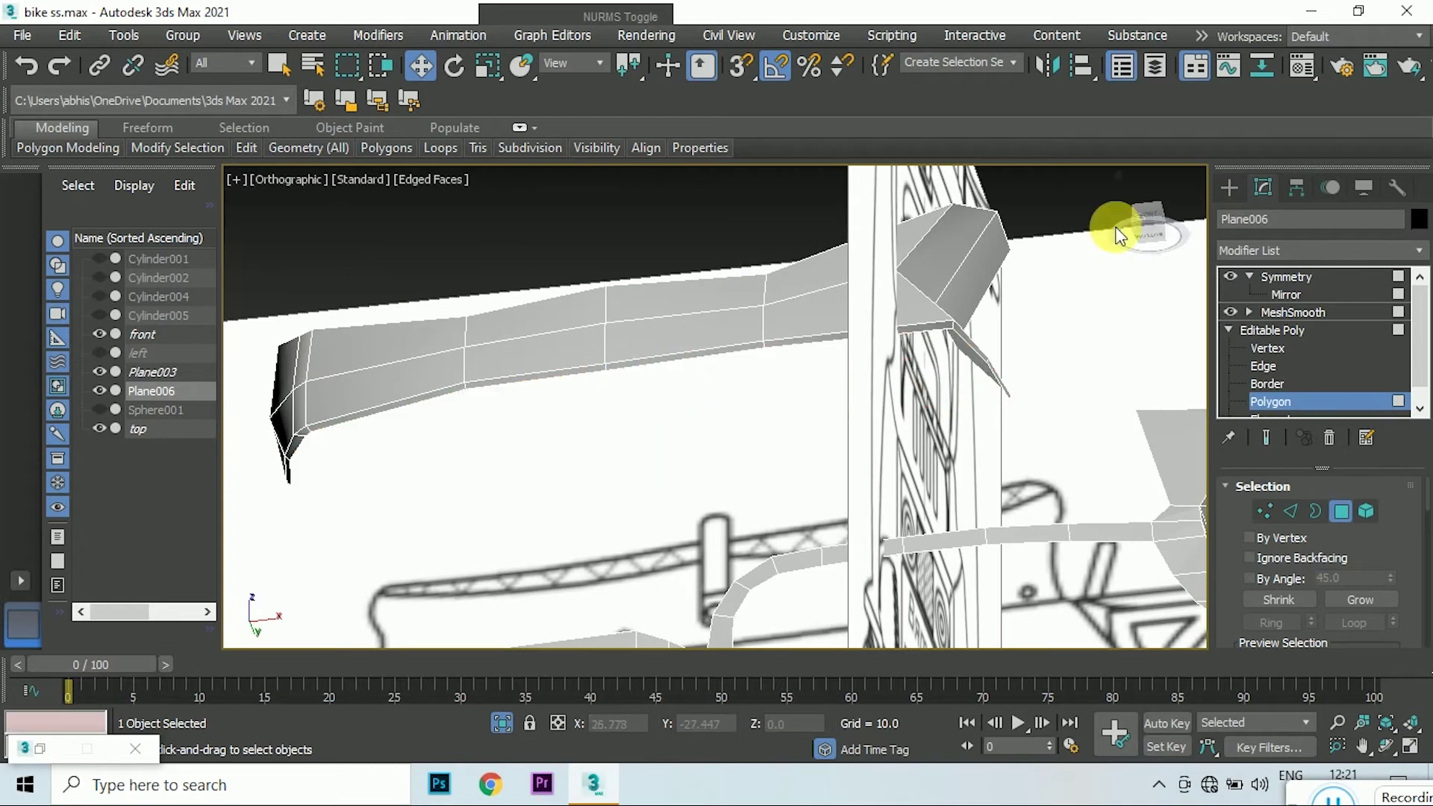
- Turn on Show End Result and view the smoothed rounded corner at Vertex level
click(1266, 437)
click(1142, 217)
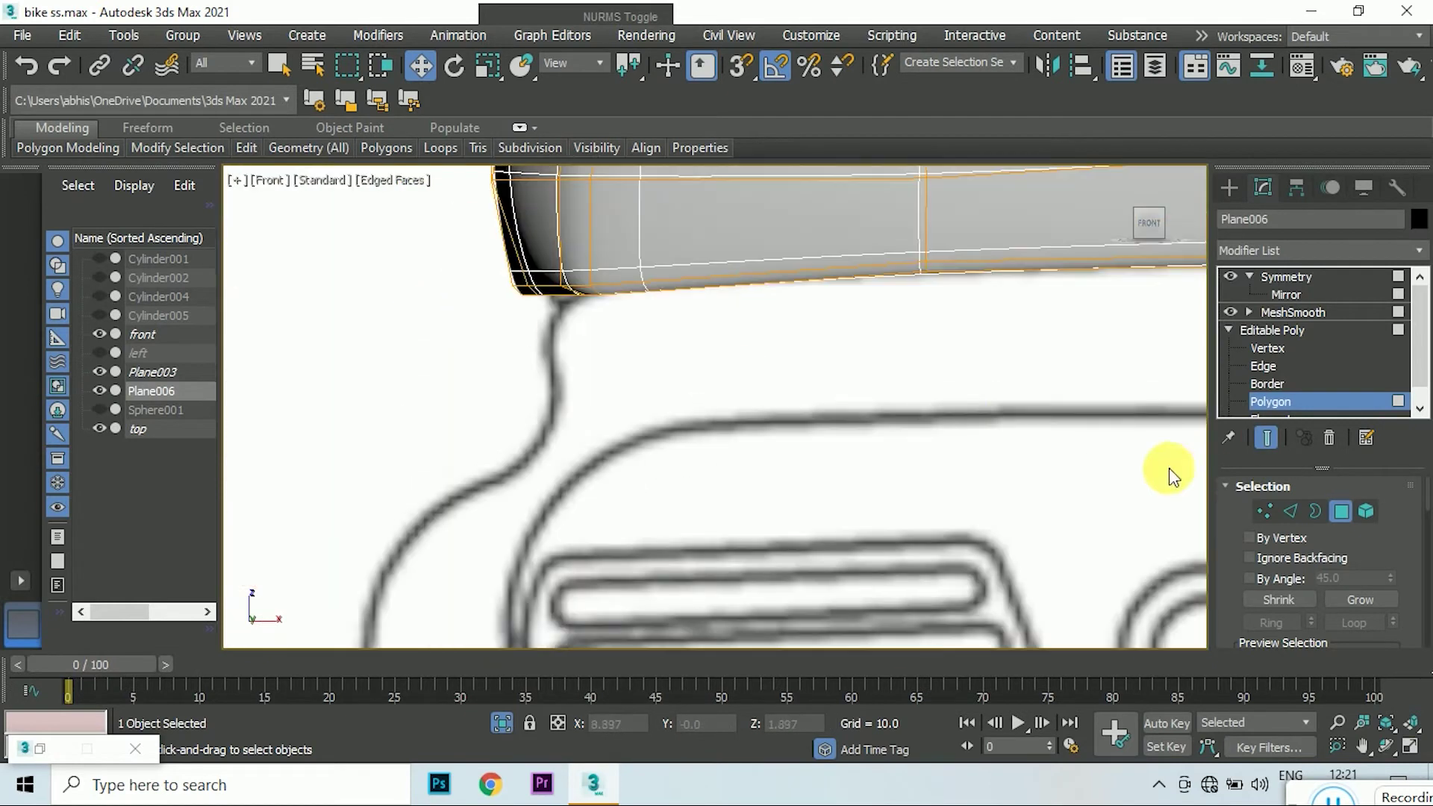
key(1)
scroll(716, 412, up, 2)
alt+middle_drag(716, 412, 640, 480)
- Pull the corner cage vertices outward and right to round the front corner
click(627, 444)
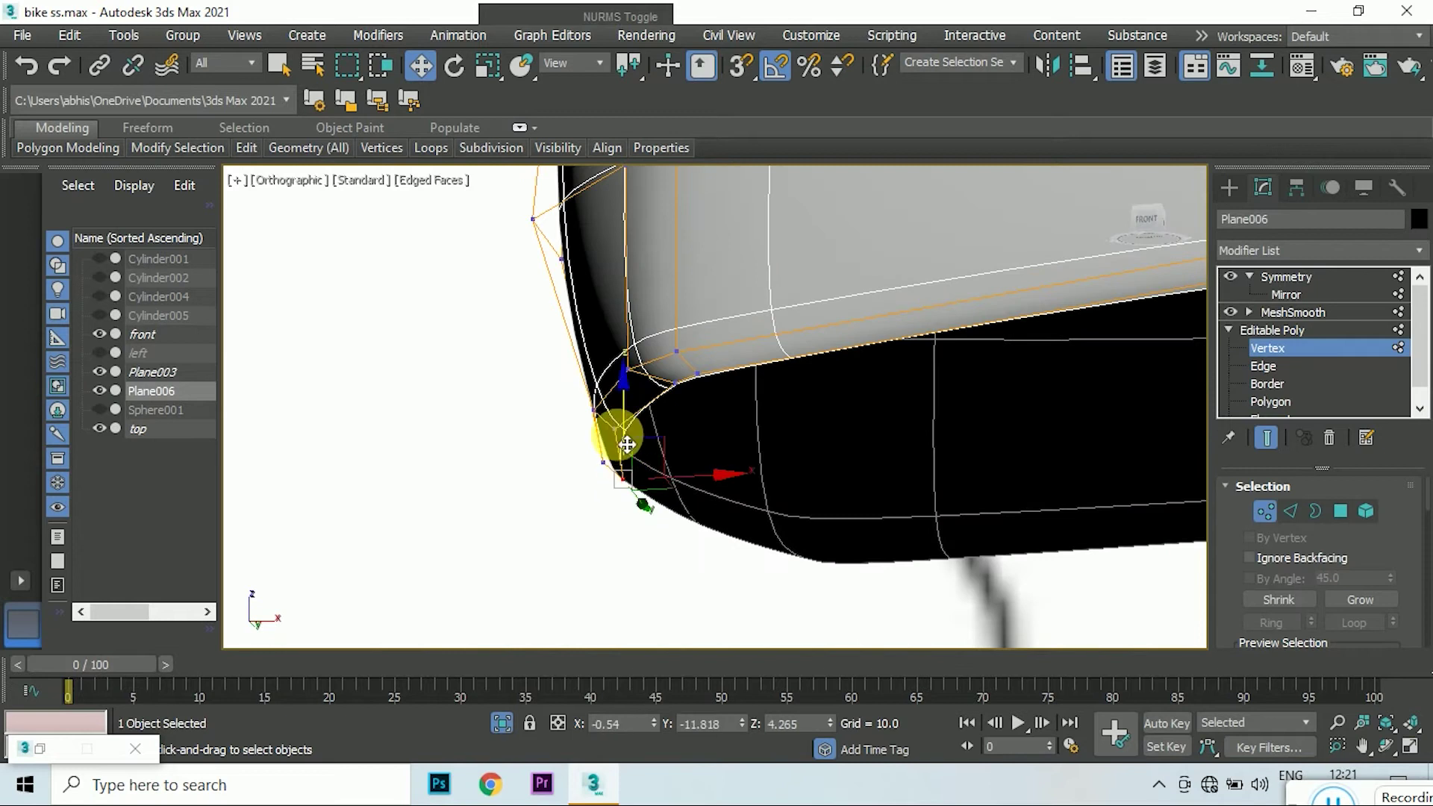
drag(691, 463, 724, 475)
click(672, 388)
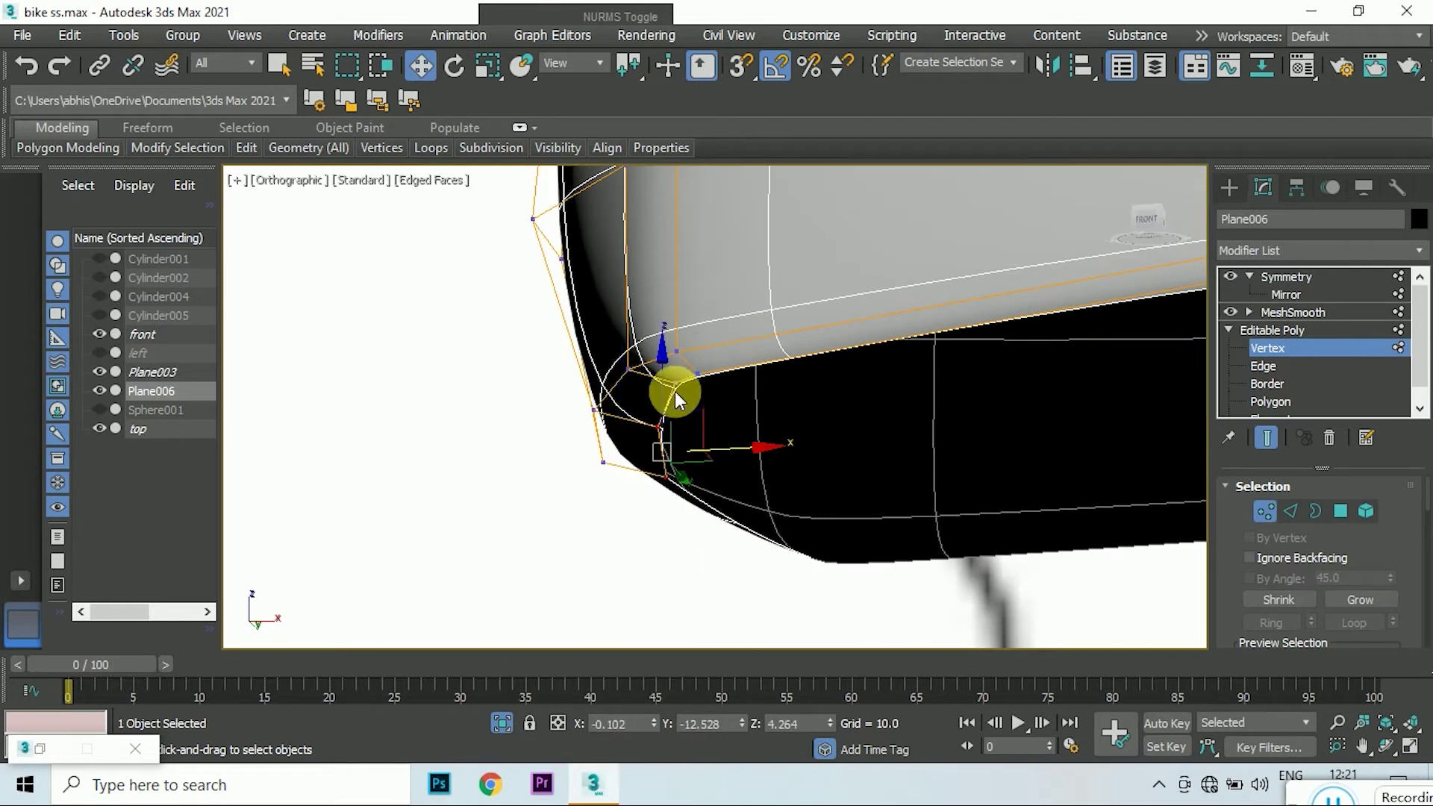
drag(694, 404, 745, 400)
alt+middle_drag(745, 400, 1153, 222)
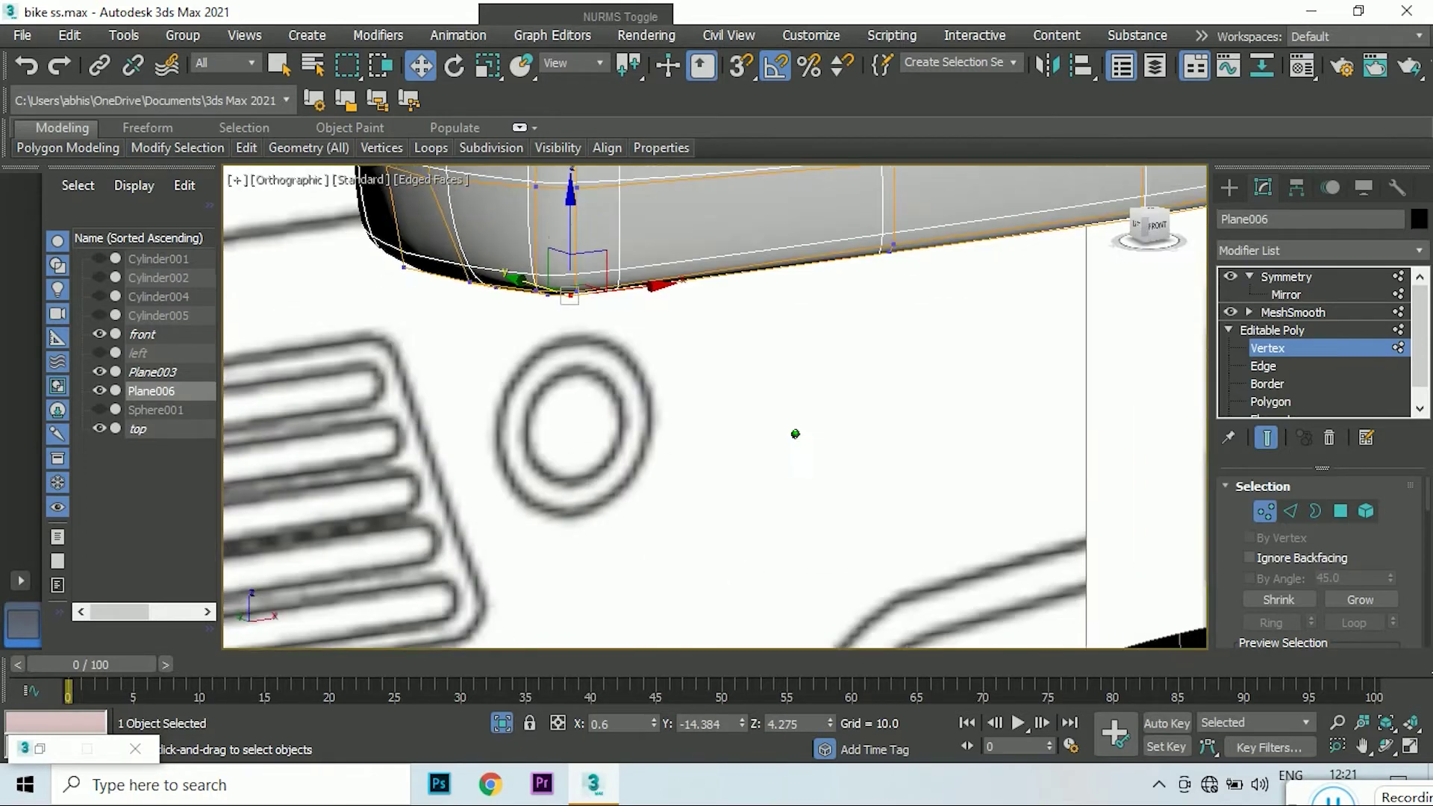
- In Front view, lower the corner cage vertices until the smoothed curve matches the blueprint
click(1152, 222)
scroll(573, 366, up, 3)
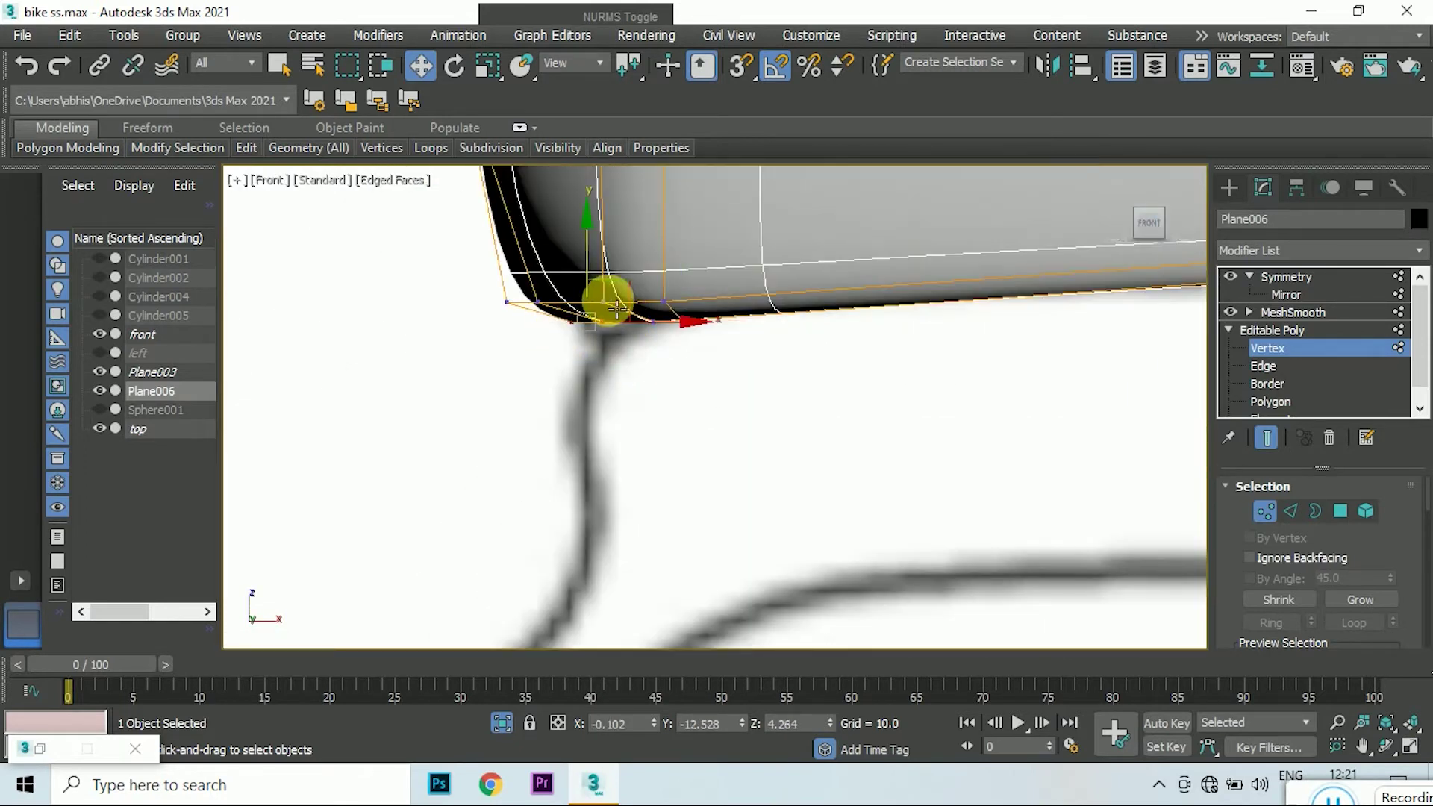
drag(617, 307, 644, 347)
drag(654, 278, 675, 299)
scroll(683, 289, down, 4)
click(520, 411)
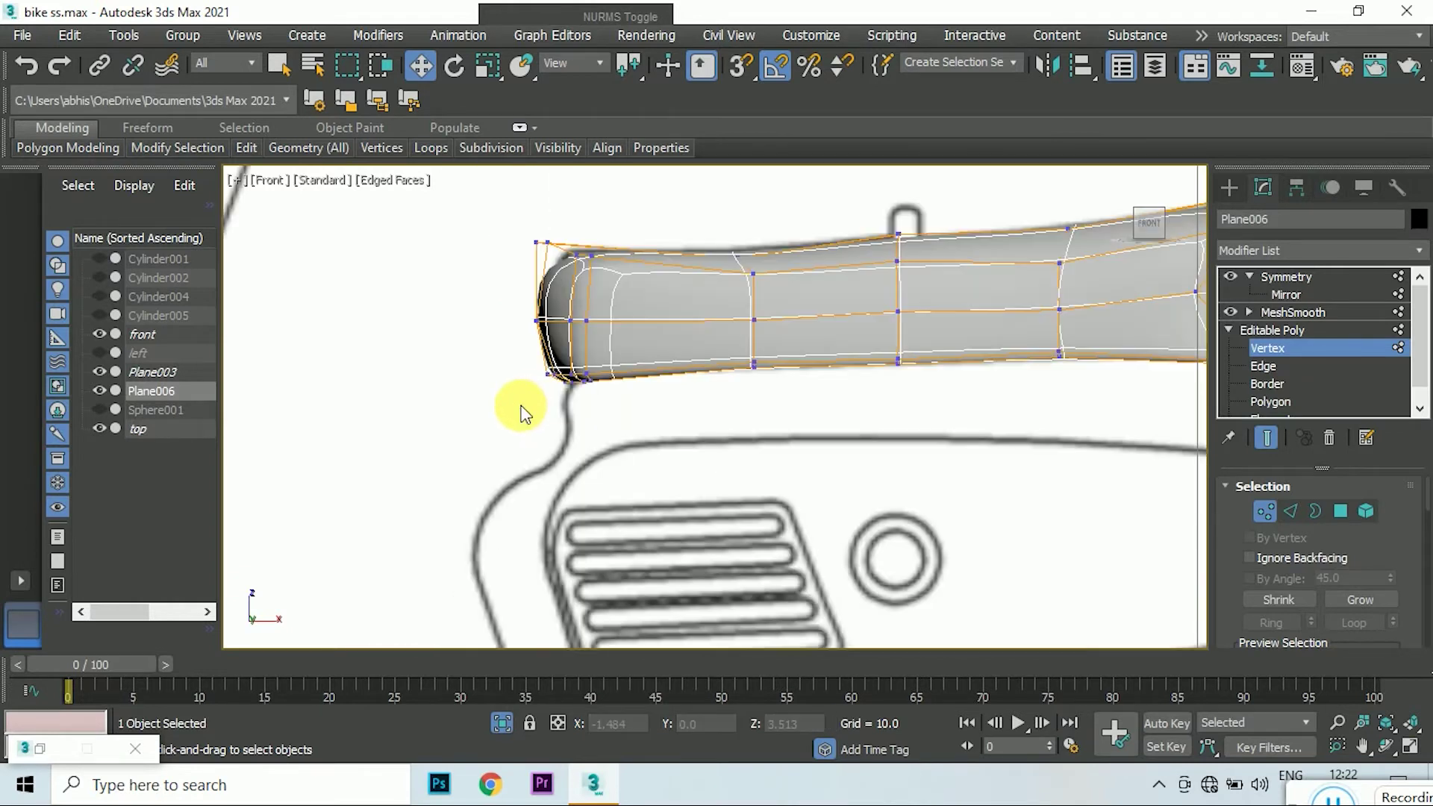
scroll(590, 299, down, 3)
scroll(800, 544, up, 3)
scroll(752, 453, up, 2)
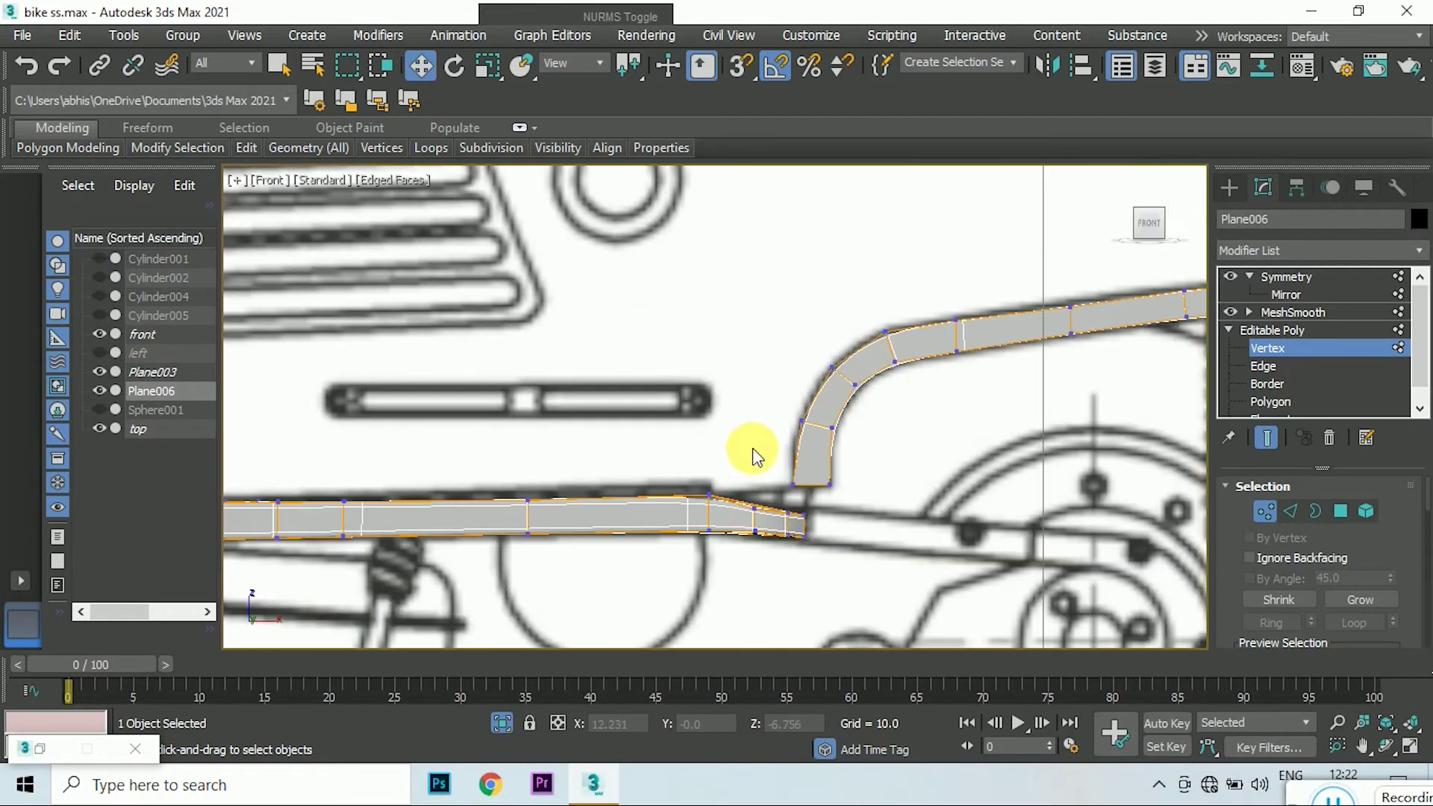
scroll(745, 370, down, 1)
scroll(1011, 339, up, 2)
- With smoothing hidden, Shift-drag the rear panel's lower edge loop upward into a new strip of faces
click(1267, 438)
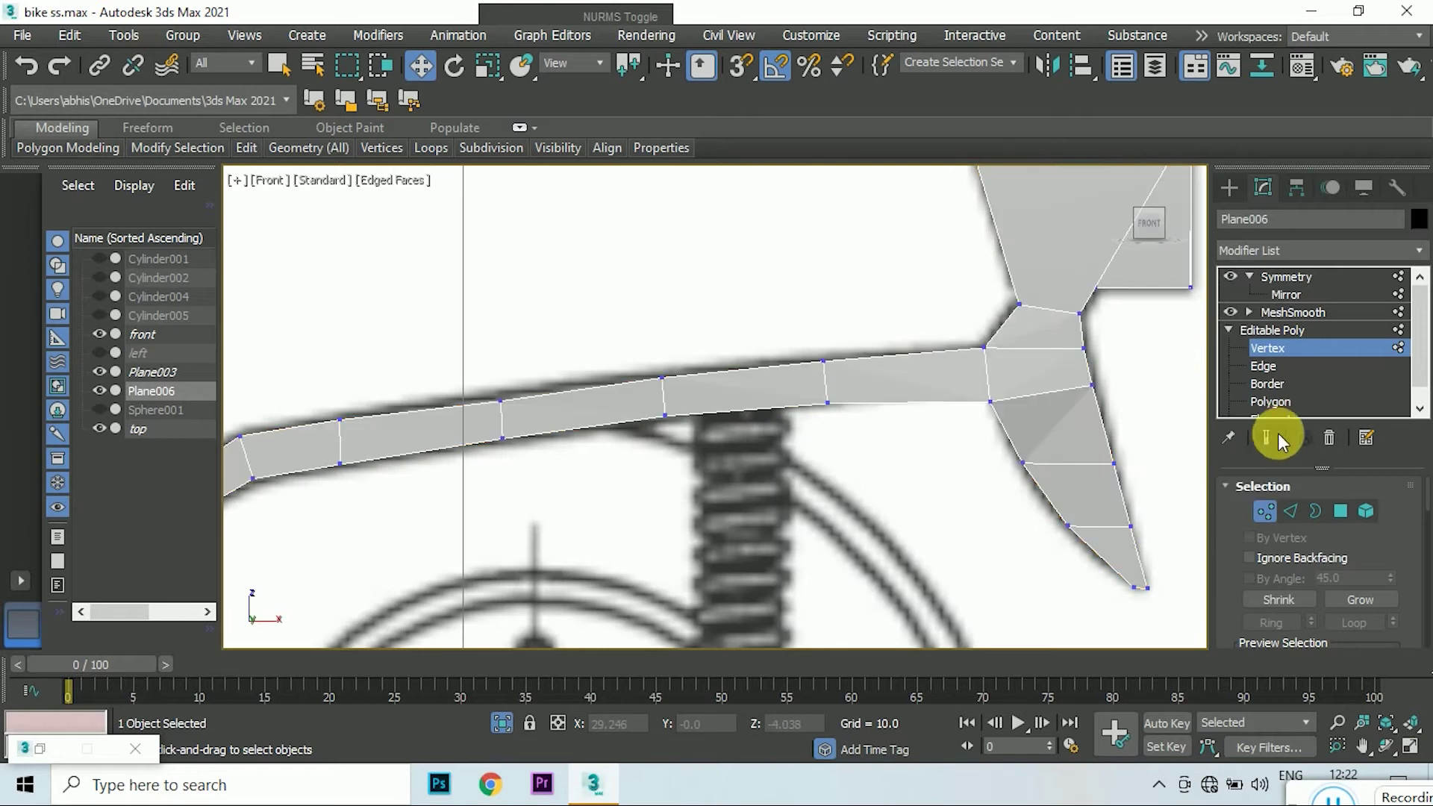
key(2)
scroll(959, 310, down, 3)
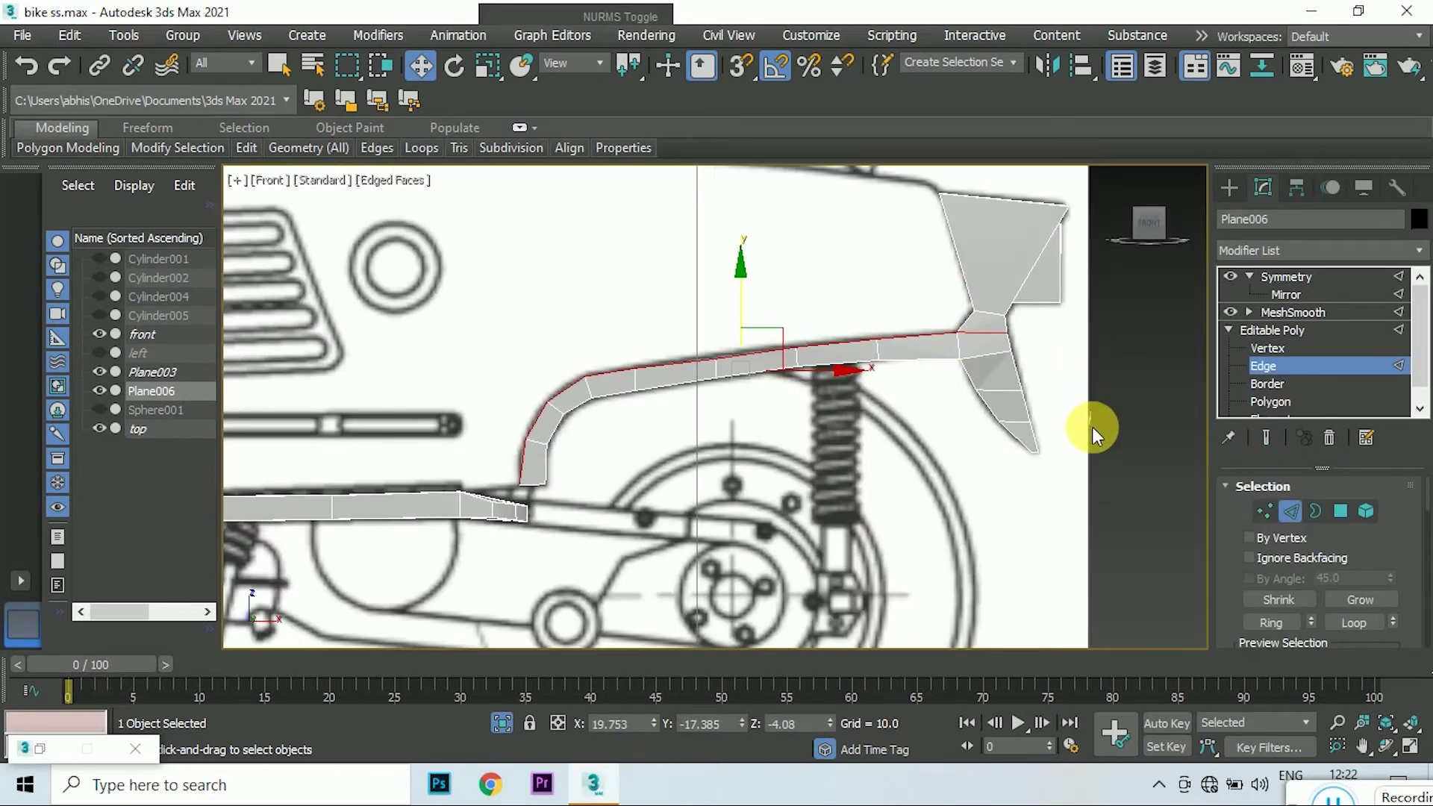
click(975, 358)
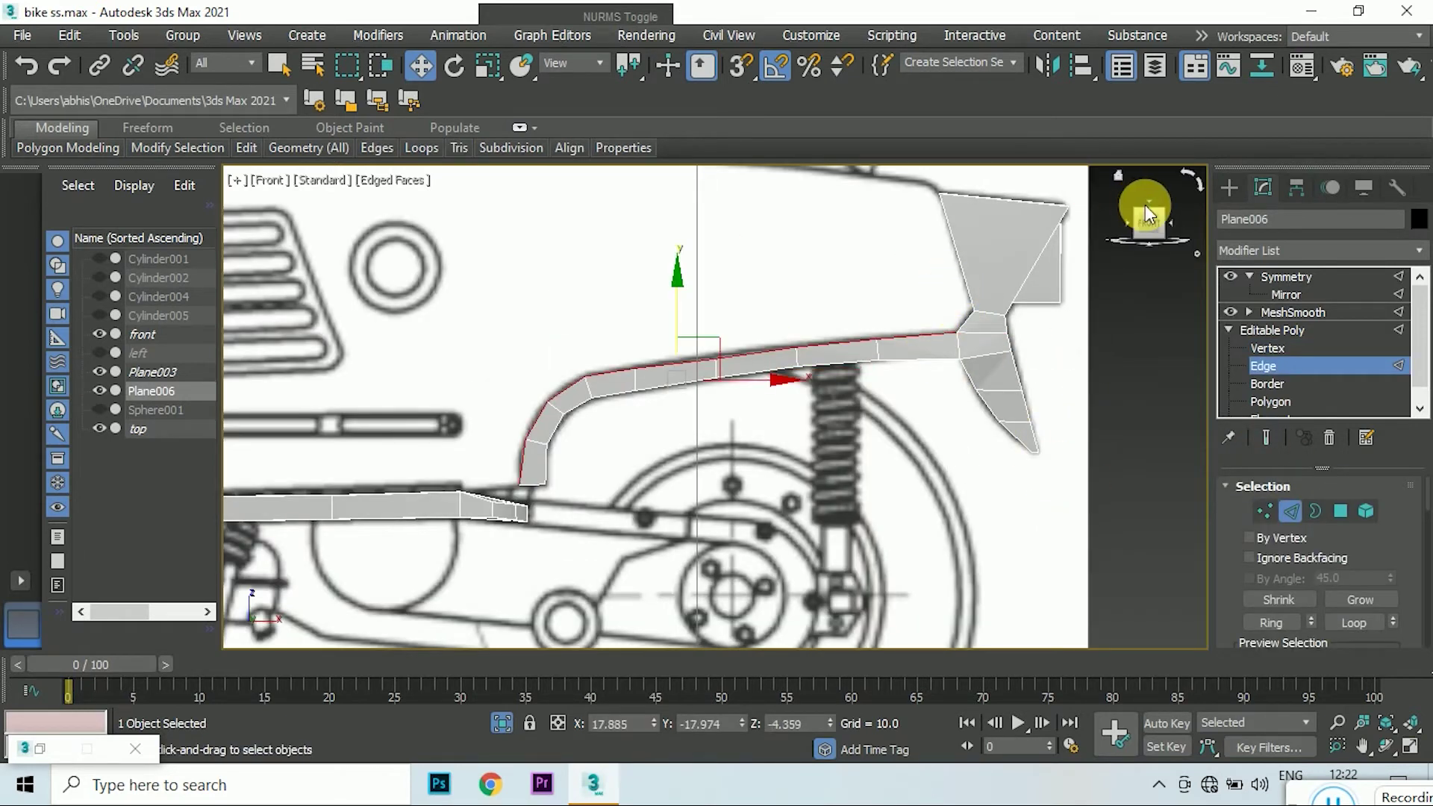
click(1148, 214)
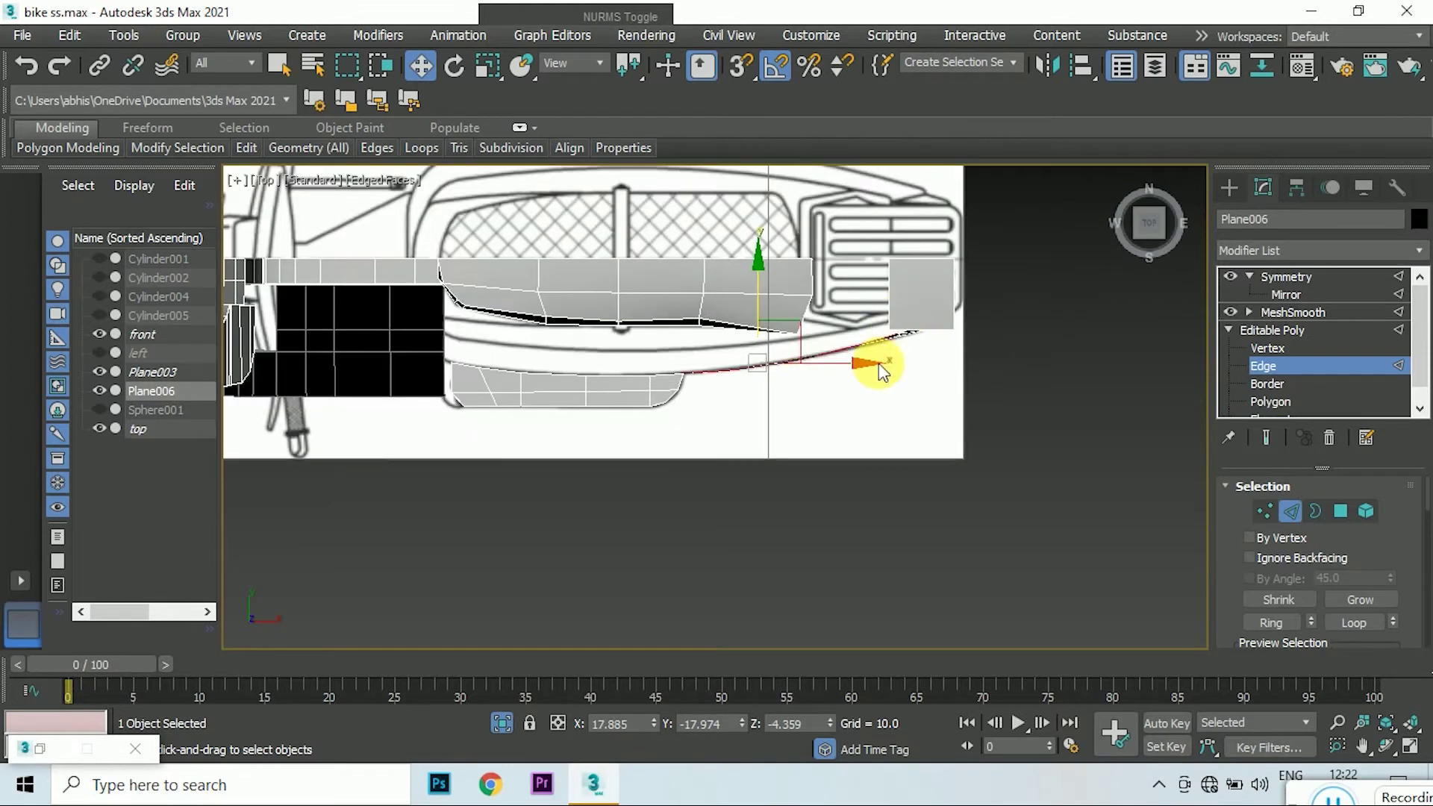
scroll(881, 369, down, 2)
key(f)
scroll(809, 399, up, 2)
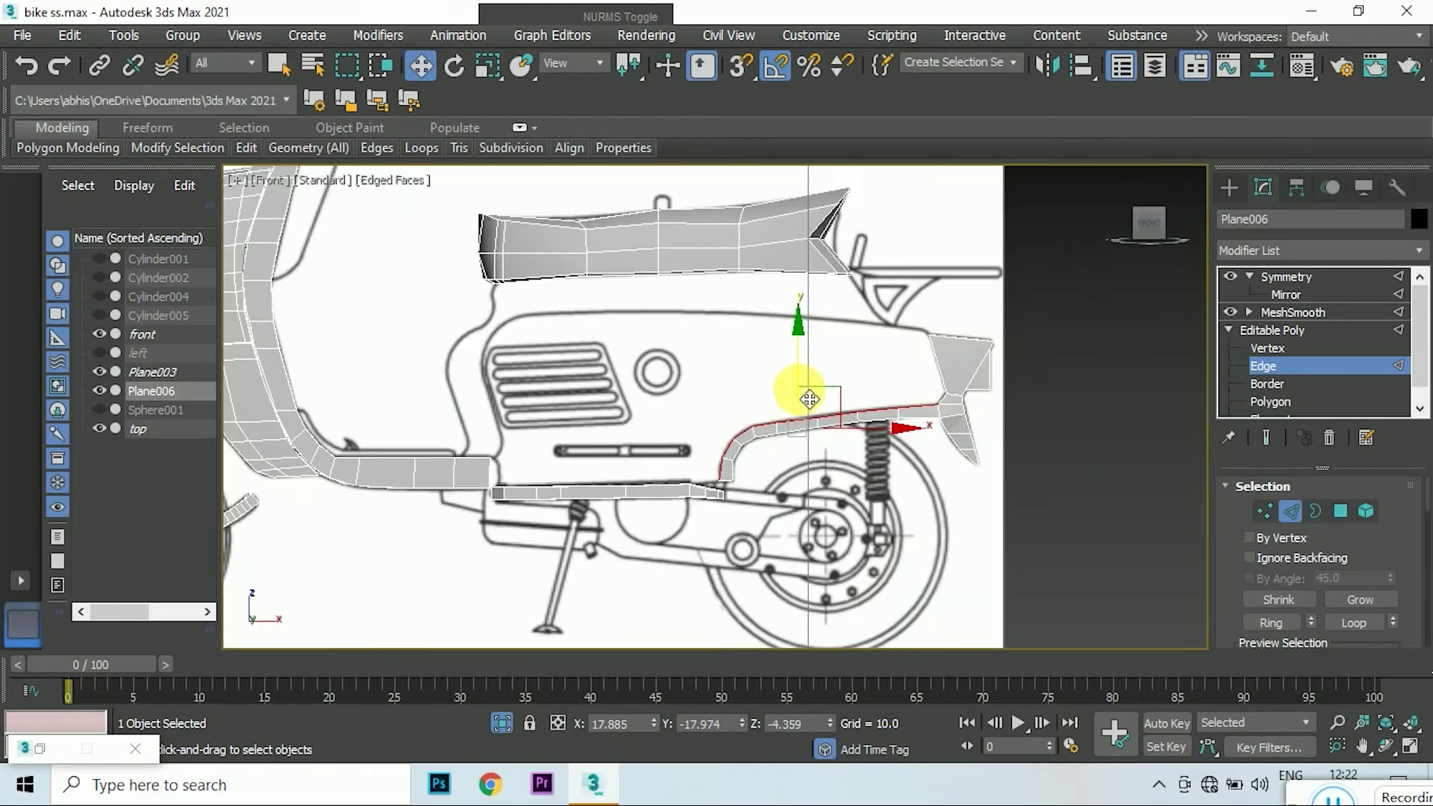
shift+drag(804, 397, 794, 303)
scroll(800, 333, up, 2)
- In the Top view, move the new strip's vertices up onto the blueprint line
click(1147, 216)
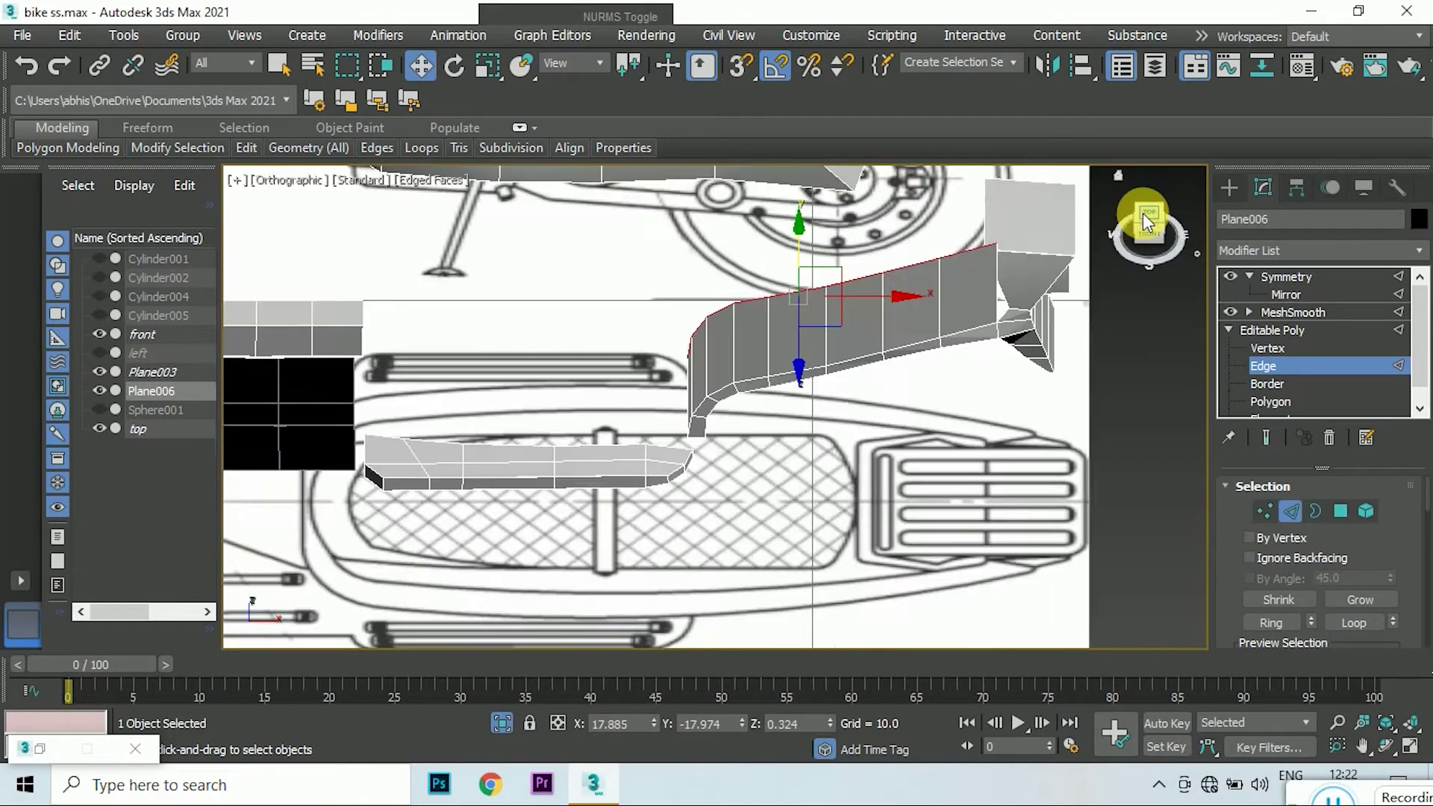
scroll(798, 278, up, 3)
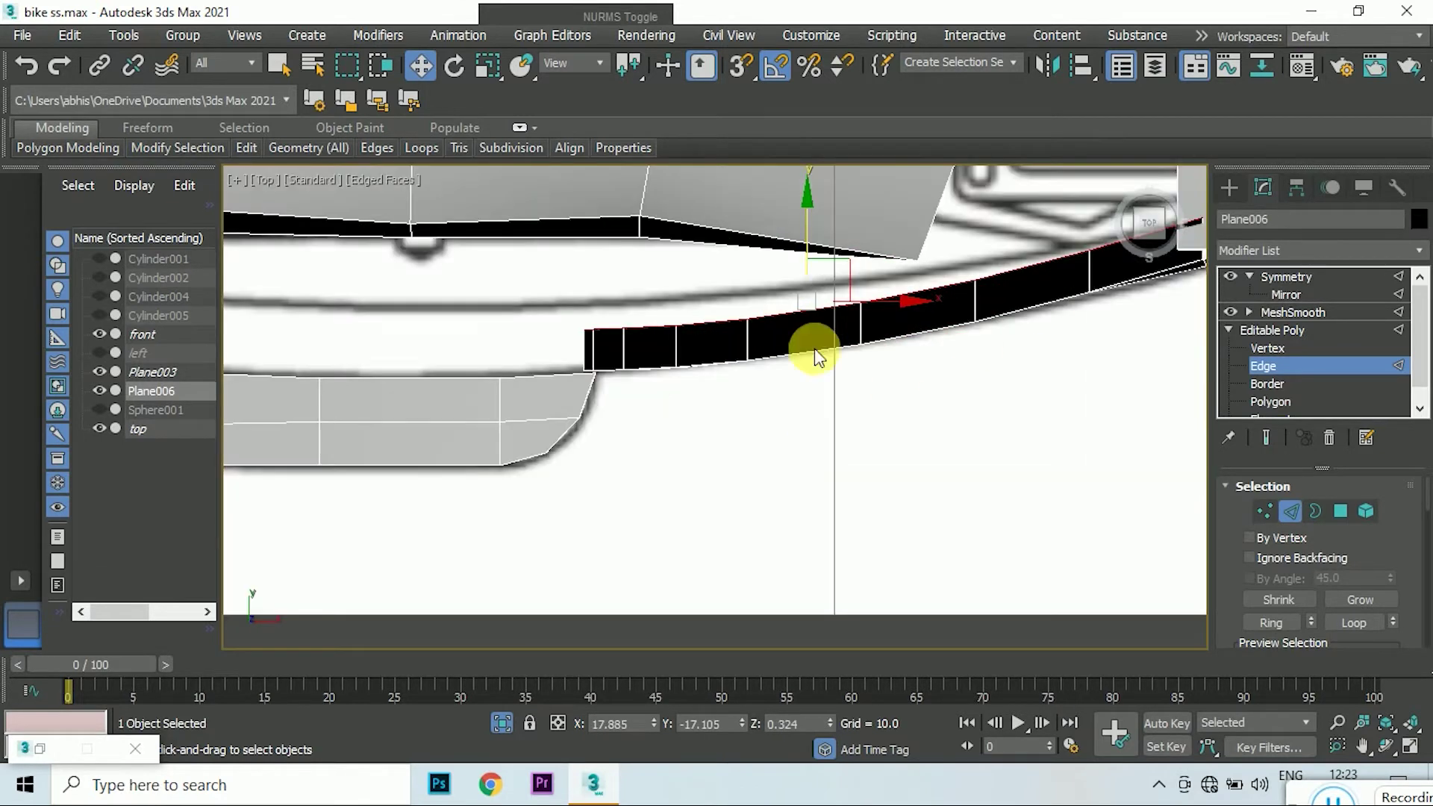
key(1)
click(975, 262)
drag(1097, 261, 1090, 247)
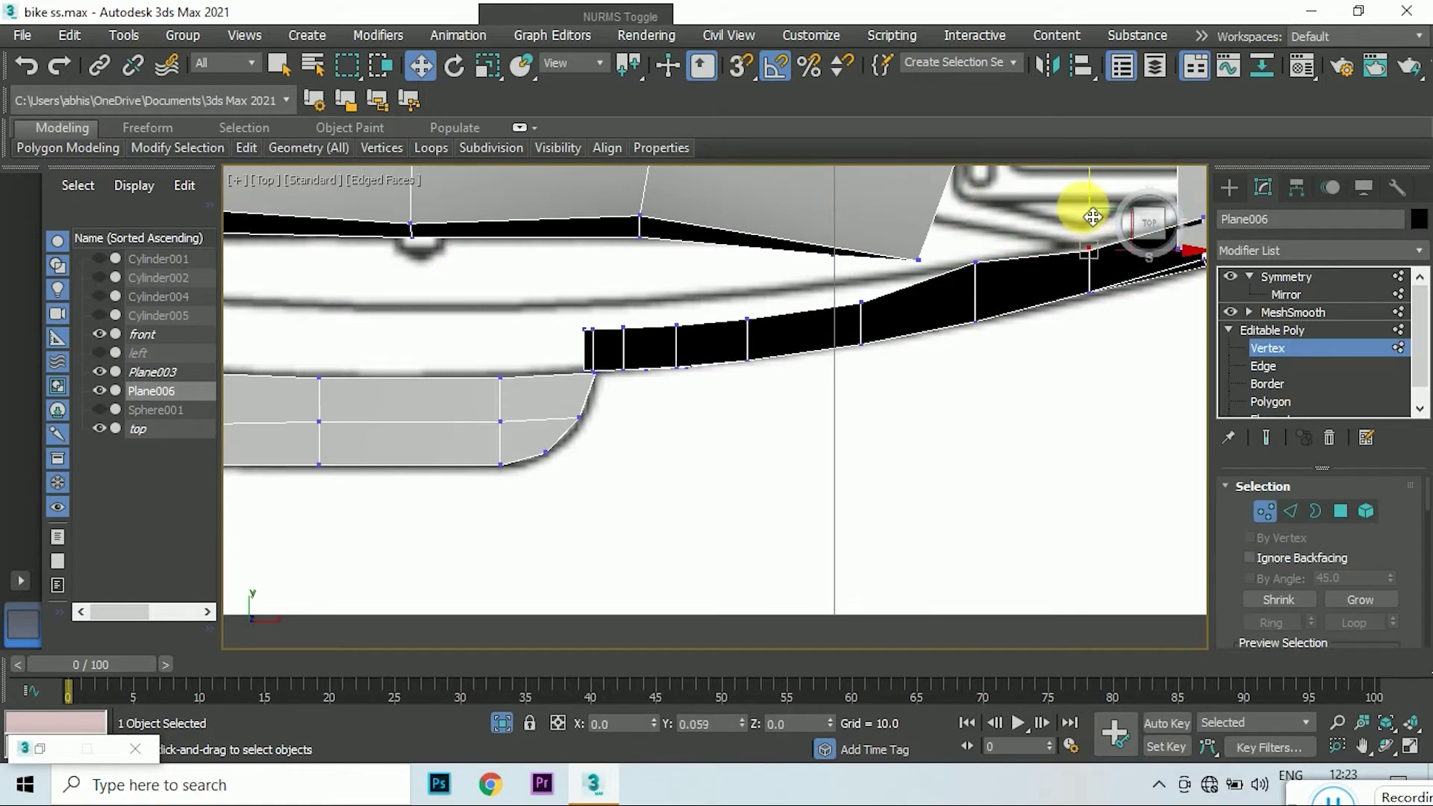
drag(864, 304, 918, 282)
click(975, 263)
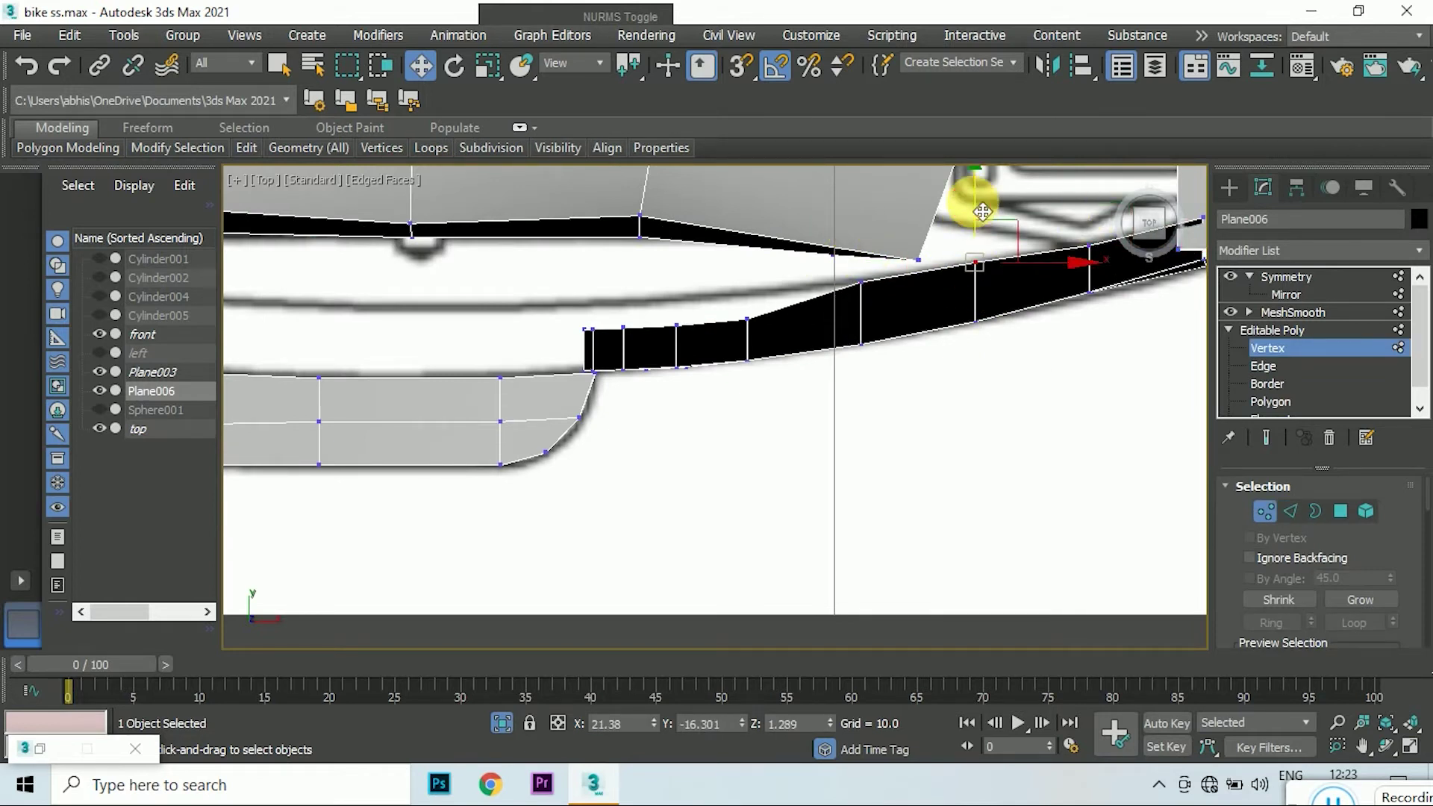
drag(753, 261, 752, 236)
click(676, 323)
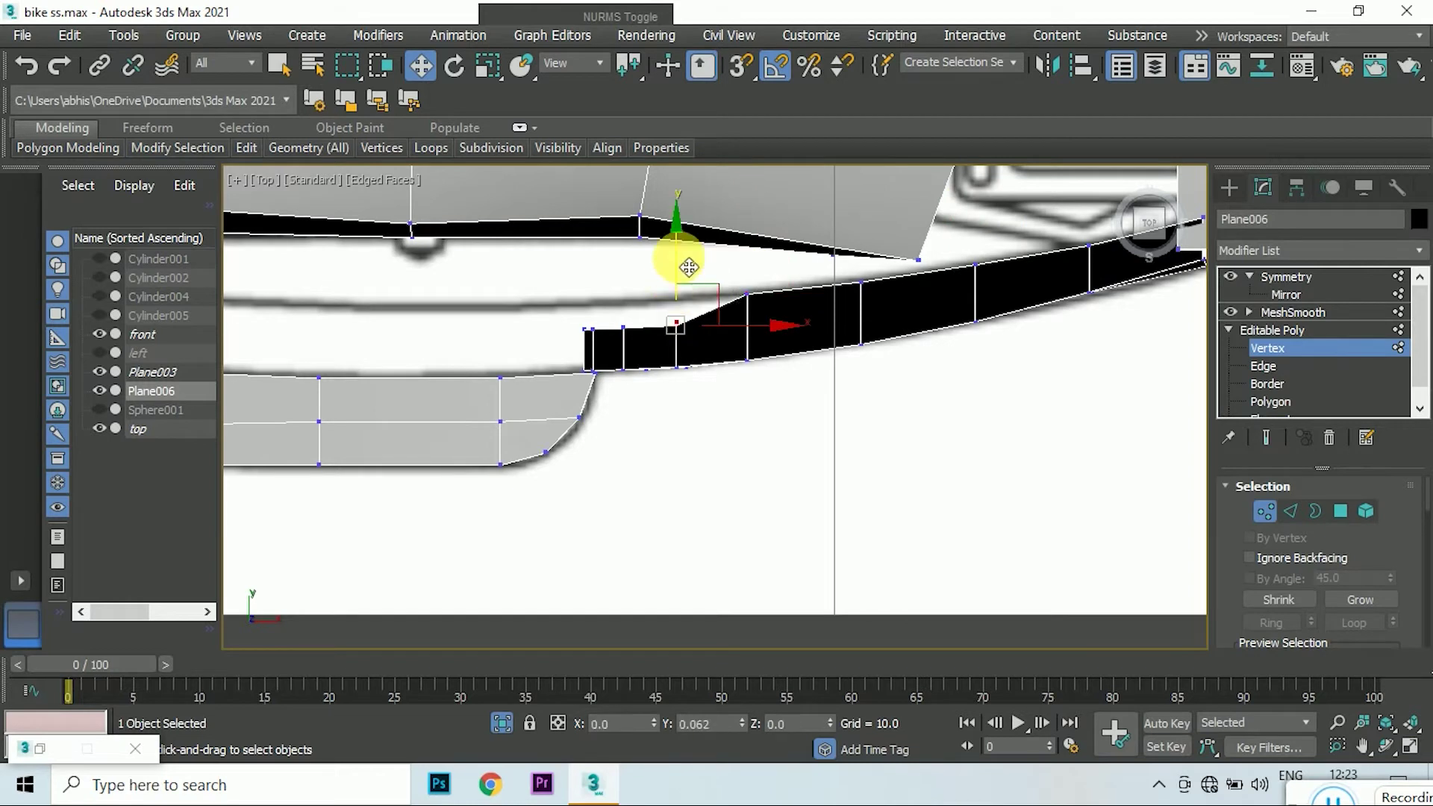
scroll(602, 302, up, 2)
drag(643, 283, 636, 255)
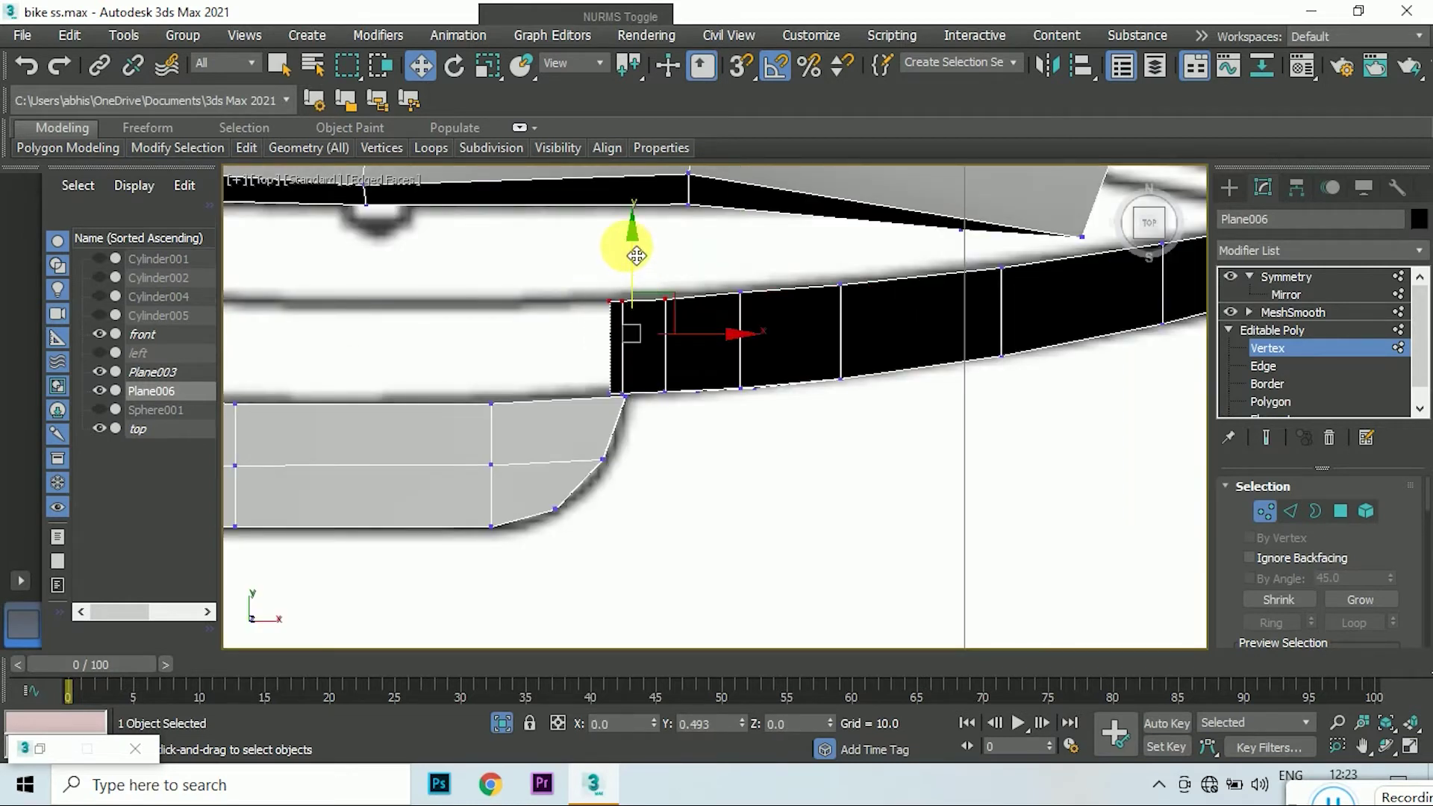
- In the Front view, lower a vertex to flatten the panel's top edge
key(f)
scroll(822, 401, up, 3)
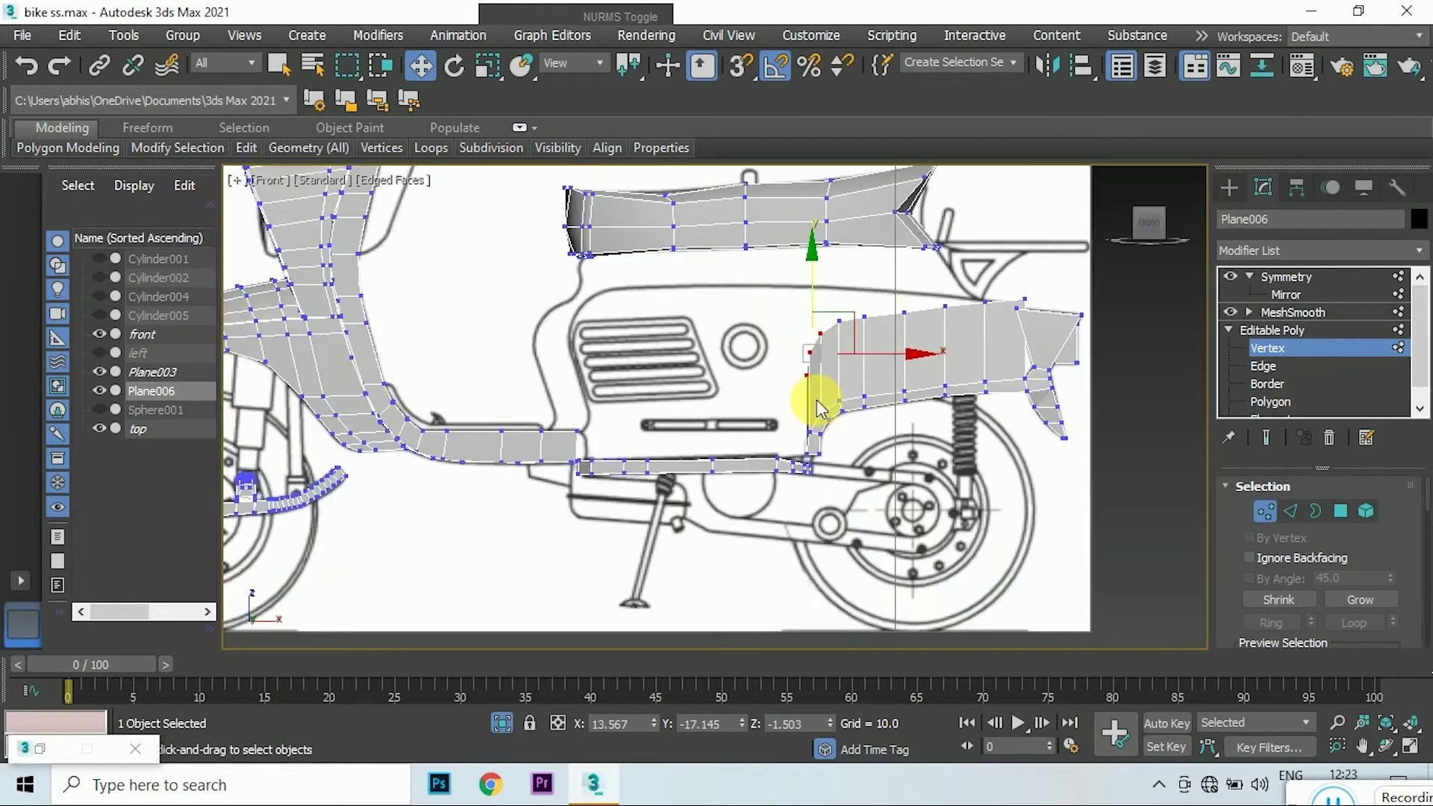
scroll(946, 310, up, 1)
scroll(1049, 272, down, 3)
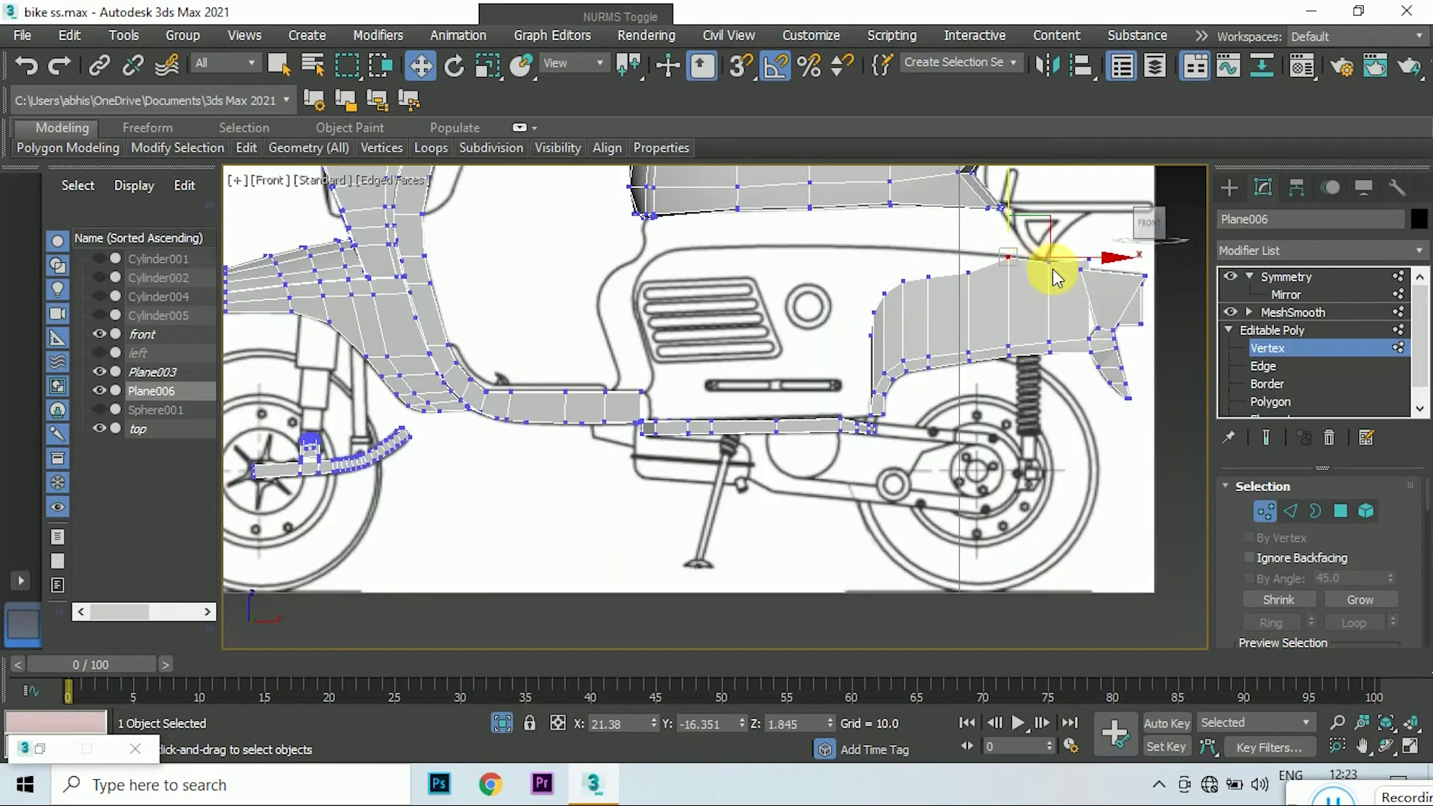
scroll(816, 369, up, 4)
scroll(1033, 231, up, 2)
mouse_move(1032, 231)
mouse_down()
mouse_move(1034, 378)
mouse_move(1002, 281)
mouse_move(1008, 249)
mouse_move(1053, 307)
mouse_up()
scroll(1018, 283, up, 3)
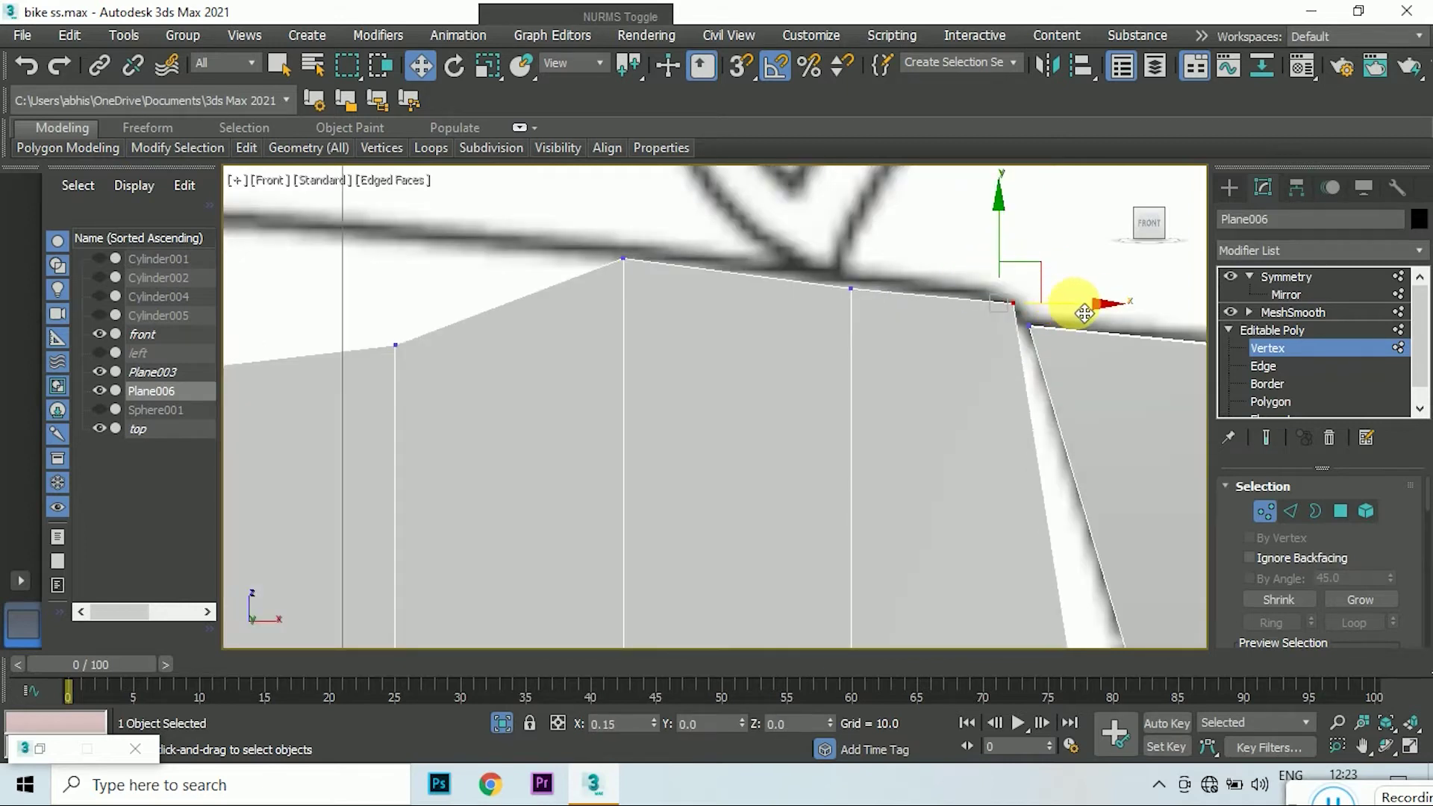
scroll(986, 285, down, 3)
scroll(1019, 293, up, 2)
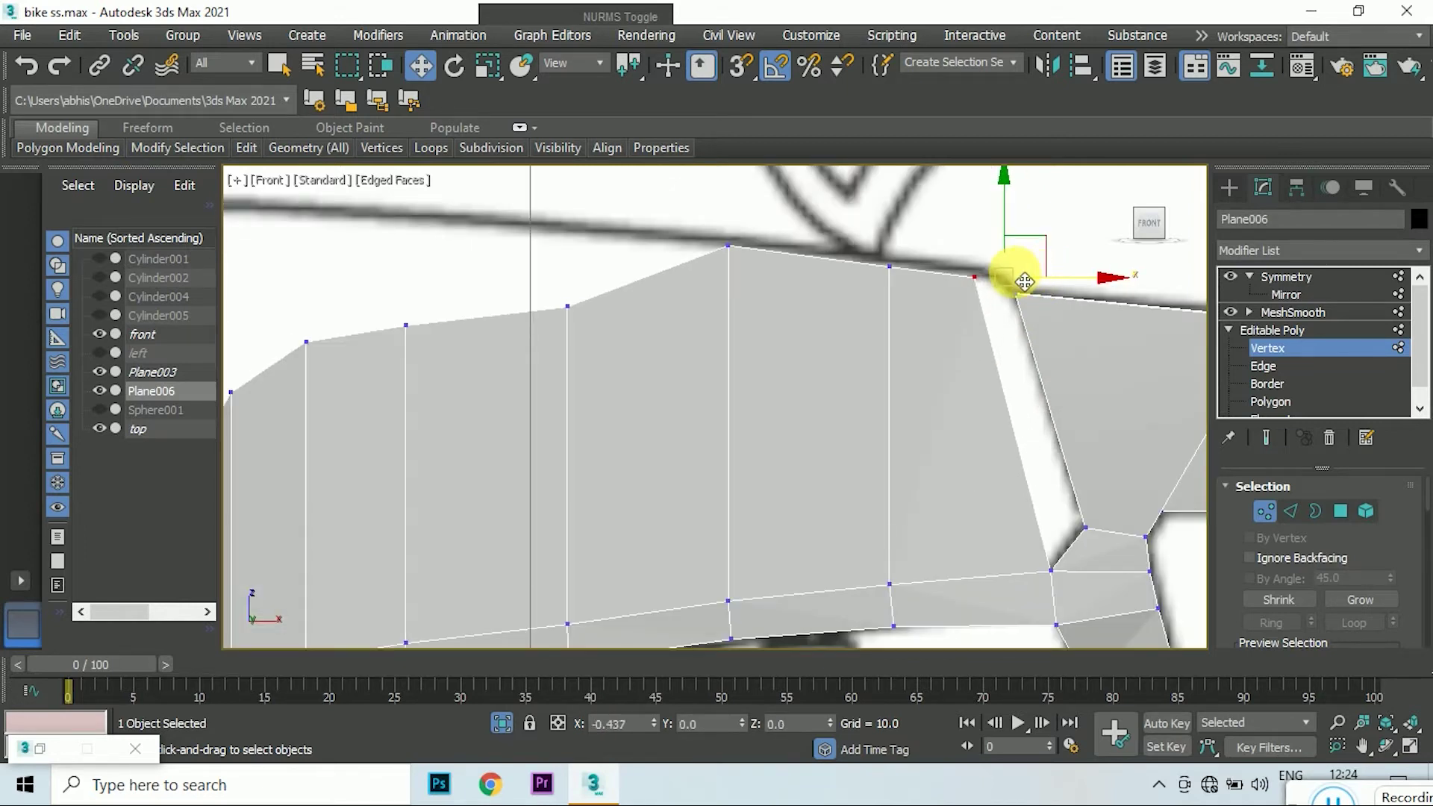
- Move the panel's top corner vertex up-left onto the blueprint line
click(974, 277)
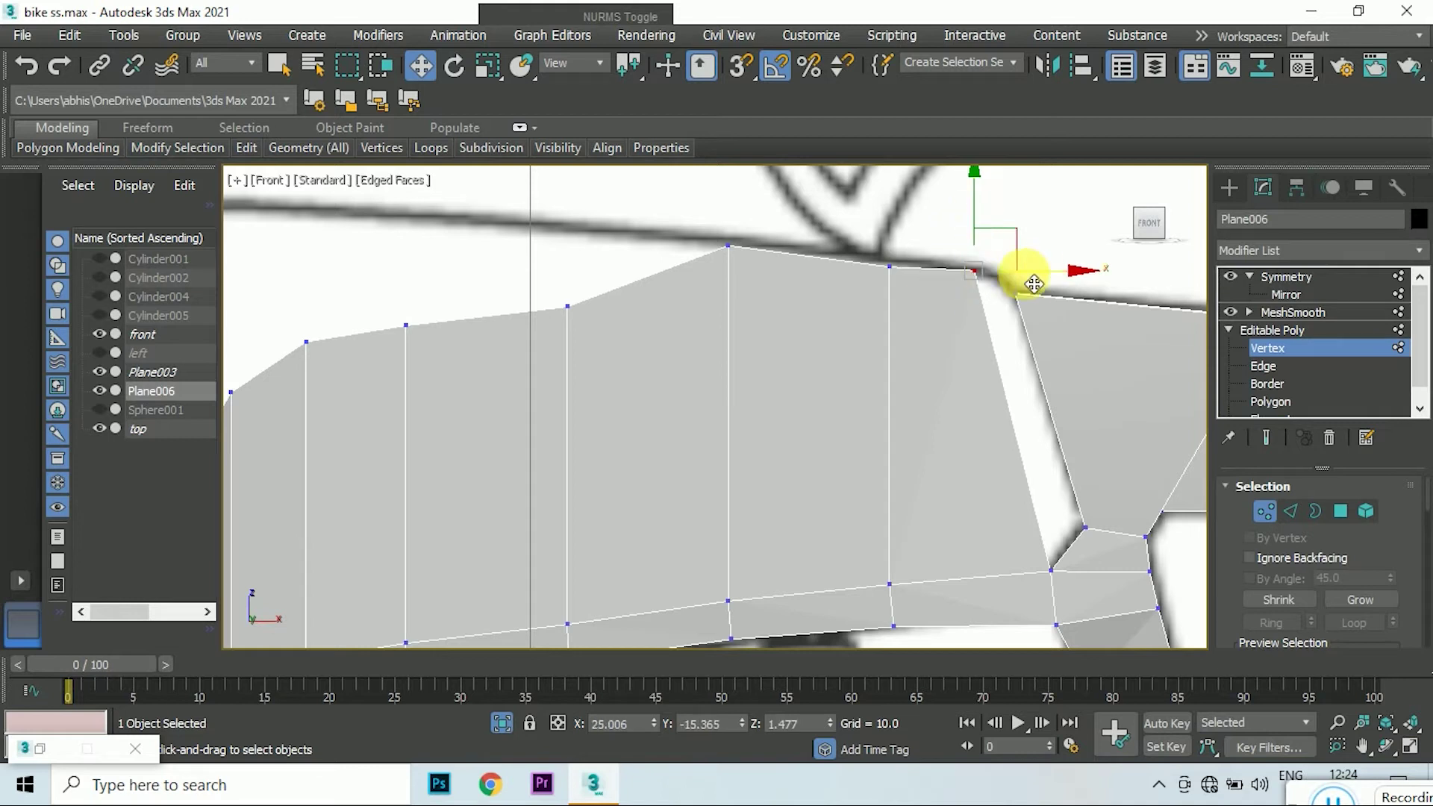
key(t)
scroll(964, 361, up, 1)
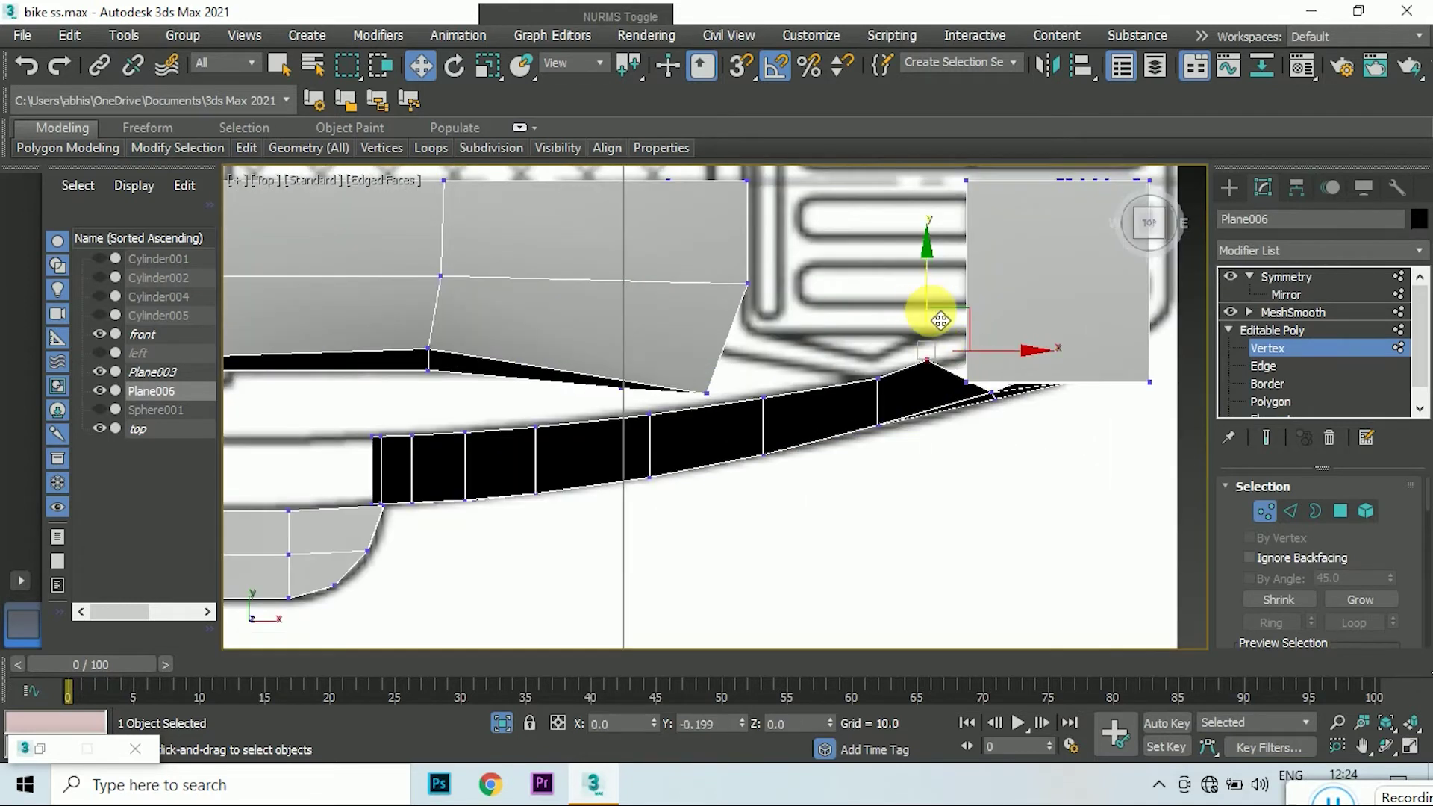
key(f)
scroll(906, 298, up, 2)
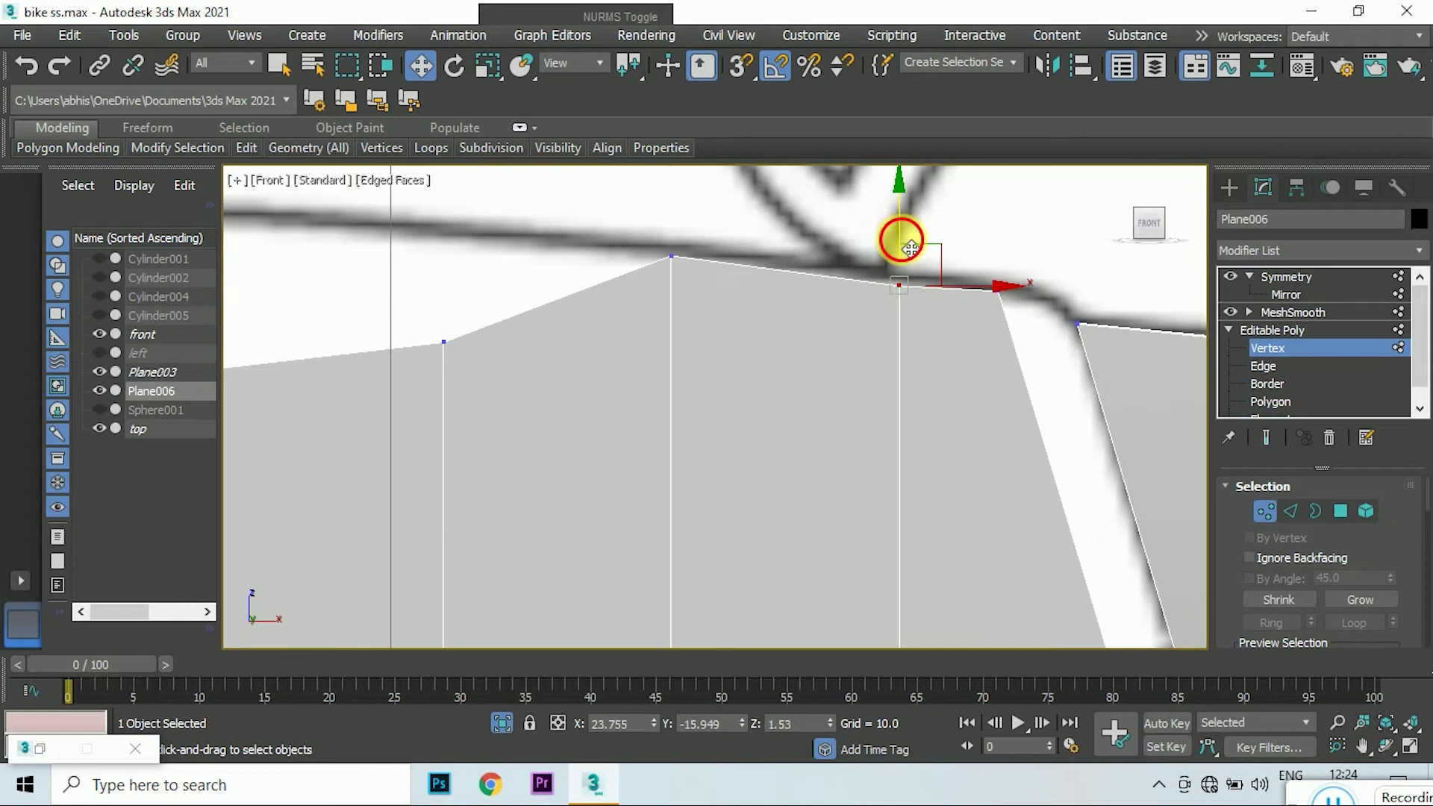
drag(946, 277, 888, 253)
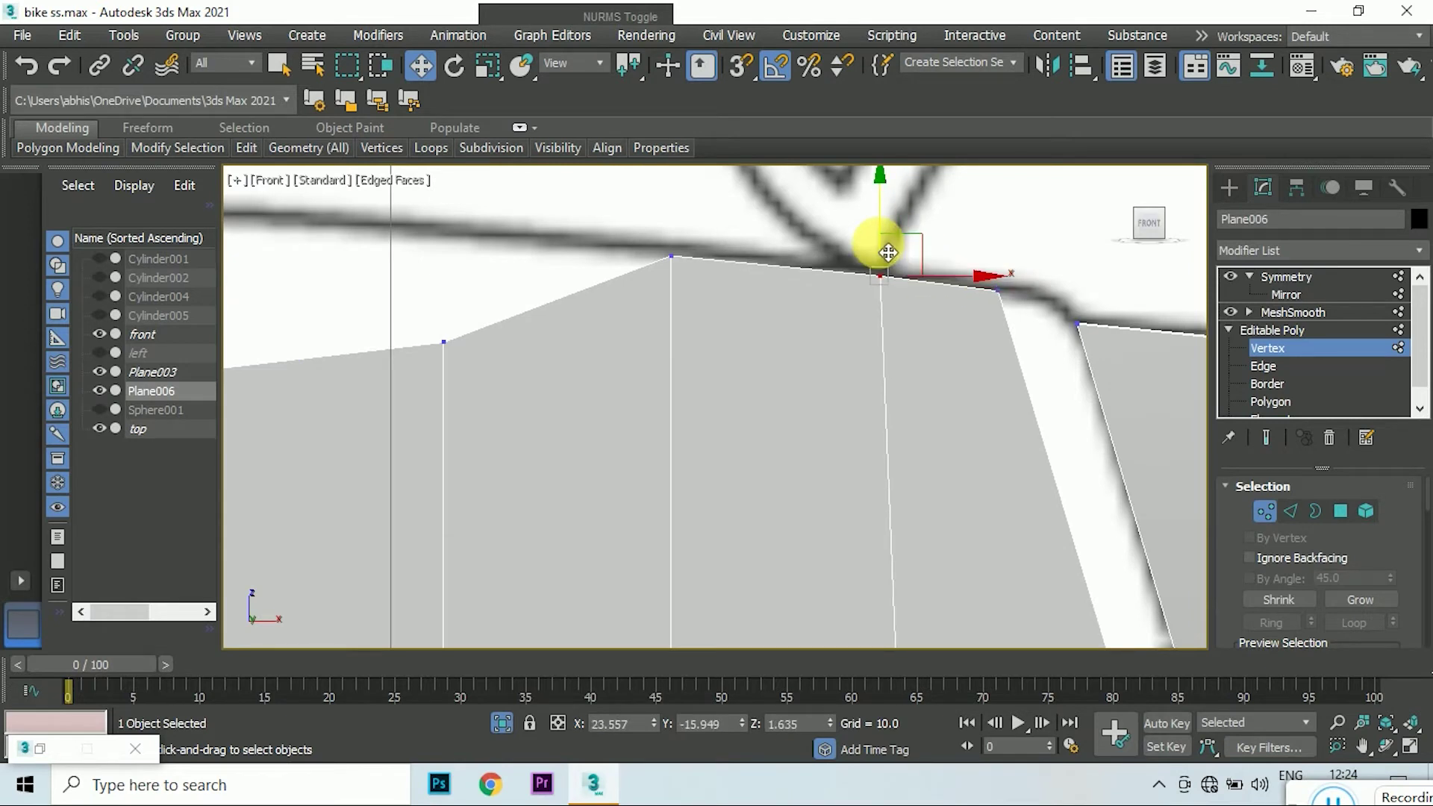
scroll(889, 253, down, 3)
drag(760, 327, 679, 284)
- Raise the lower vertex and the left-edge vertex up to the outline
click(626, 378)
drag(625, 326, 631, 274)
scroll(590, 373, down, 3)
scroll(544, 432, up, 4)
scroll(597, 424, down, 1)
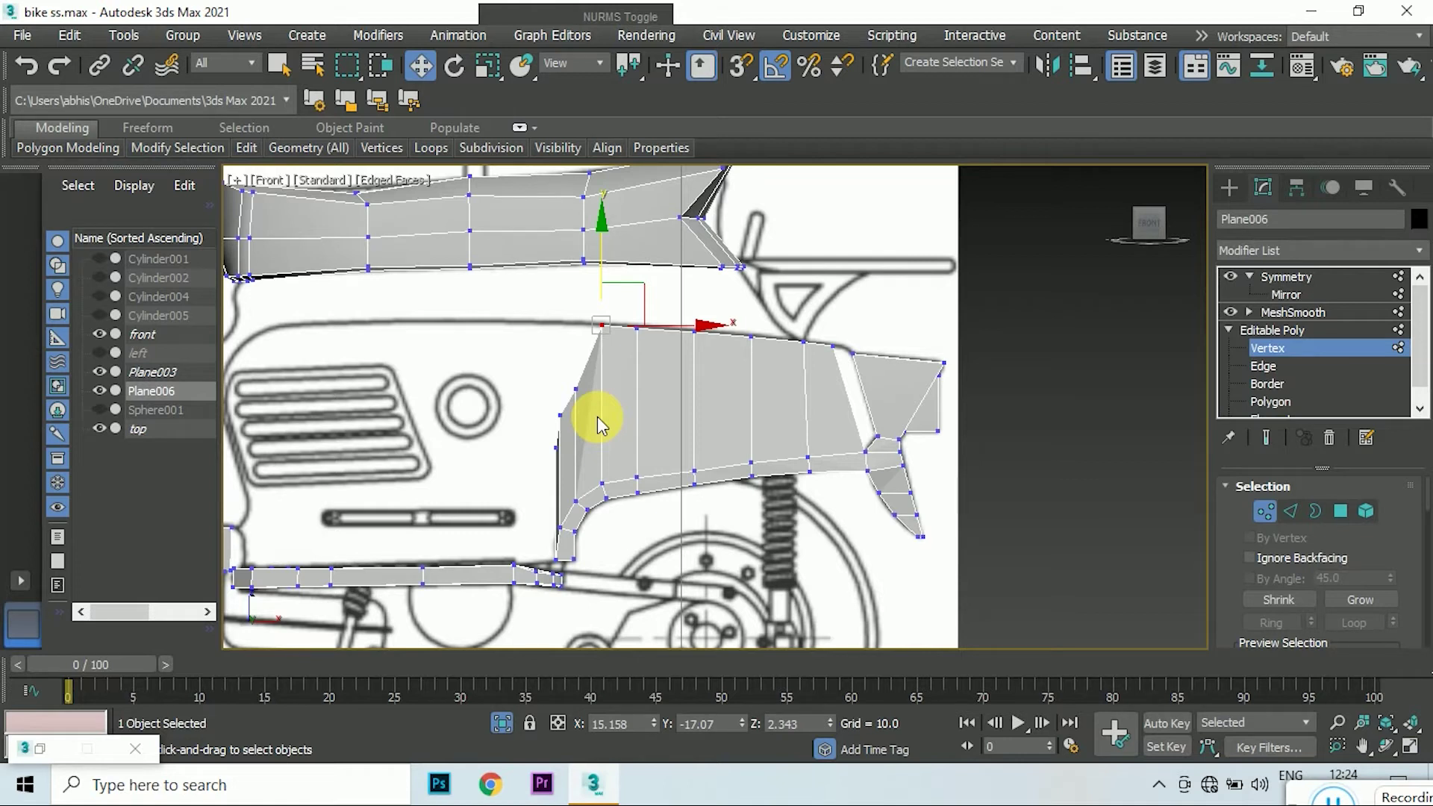
scroll(598, 424, up, 2)
click(556, 407)
drag(575, 351, 557, 208)
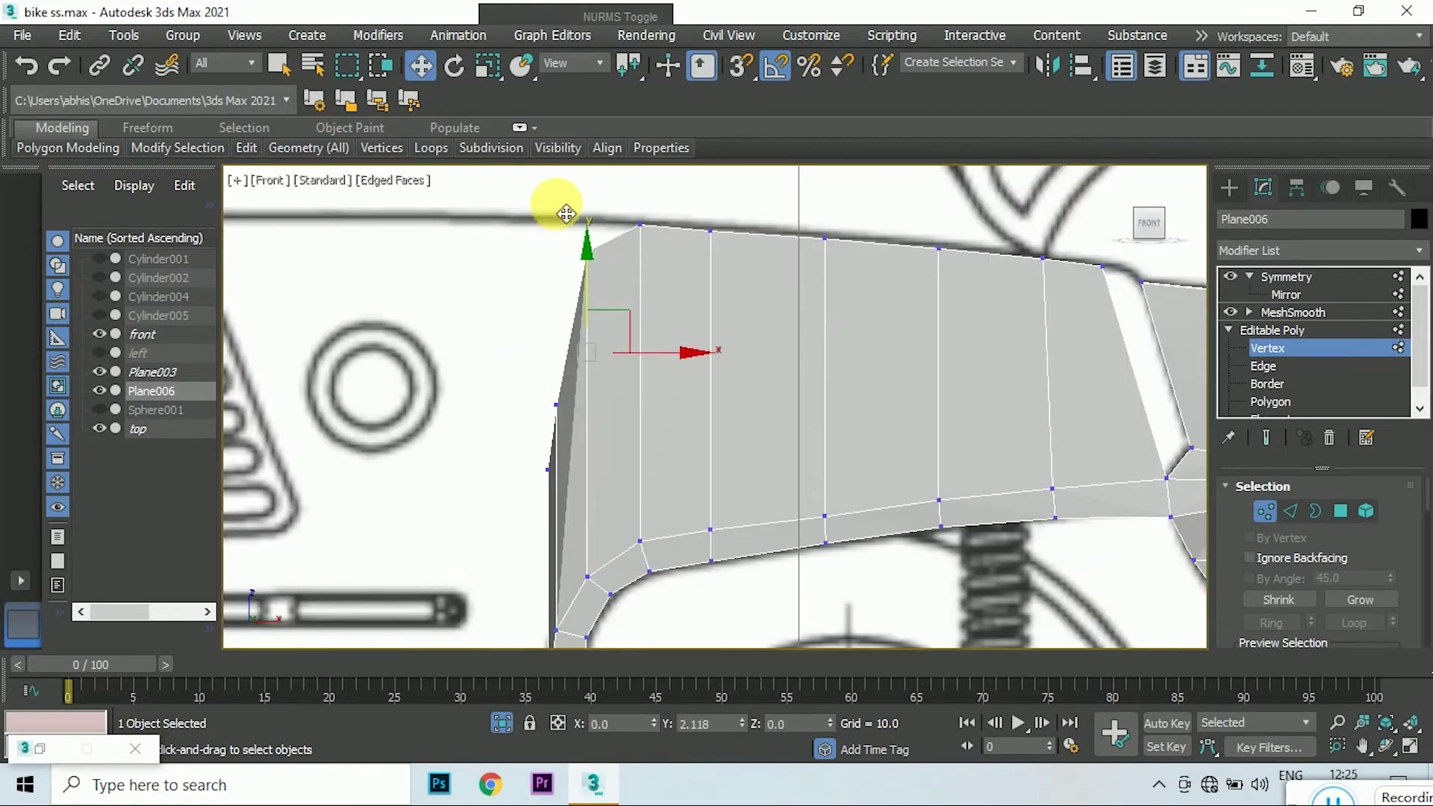
- Check the vertex at the strip's front end from the Top view
key(t)
scroll(569, 388, down, 2)
click(565, 392)
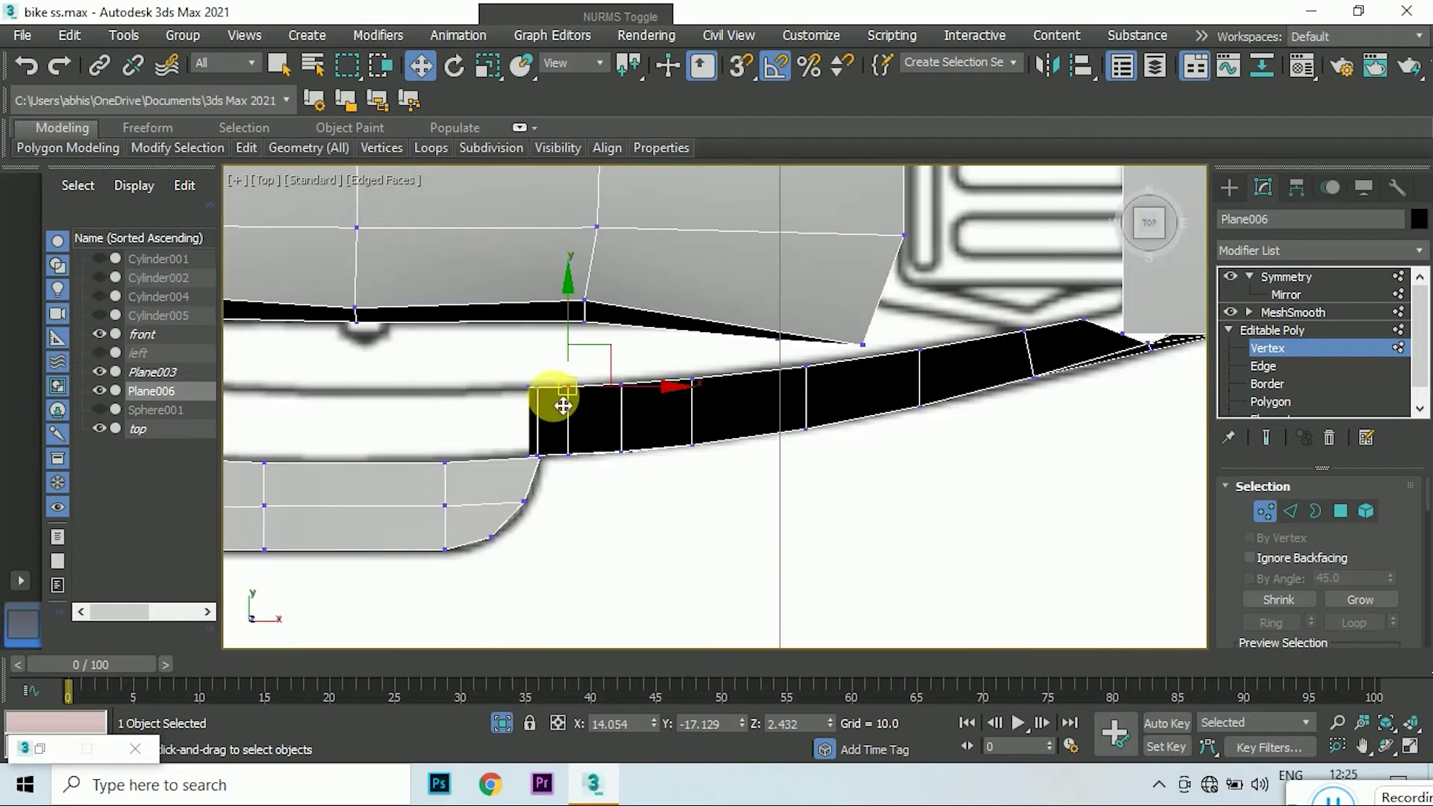
scroll(565, 391, down, 1)
key(f)
scroll(809, 384, up, 2)
- Select the edge near the panel's rear cutout and check it from the Top view
click(1291, 511)
click(1060, 439)
mouse_move(1148, 221)
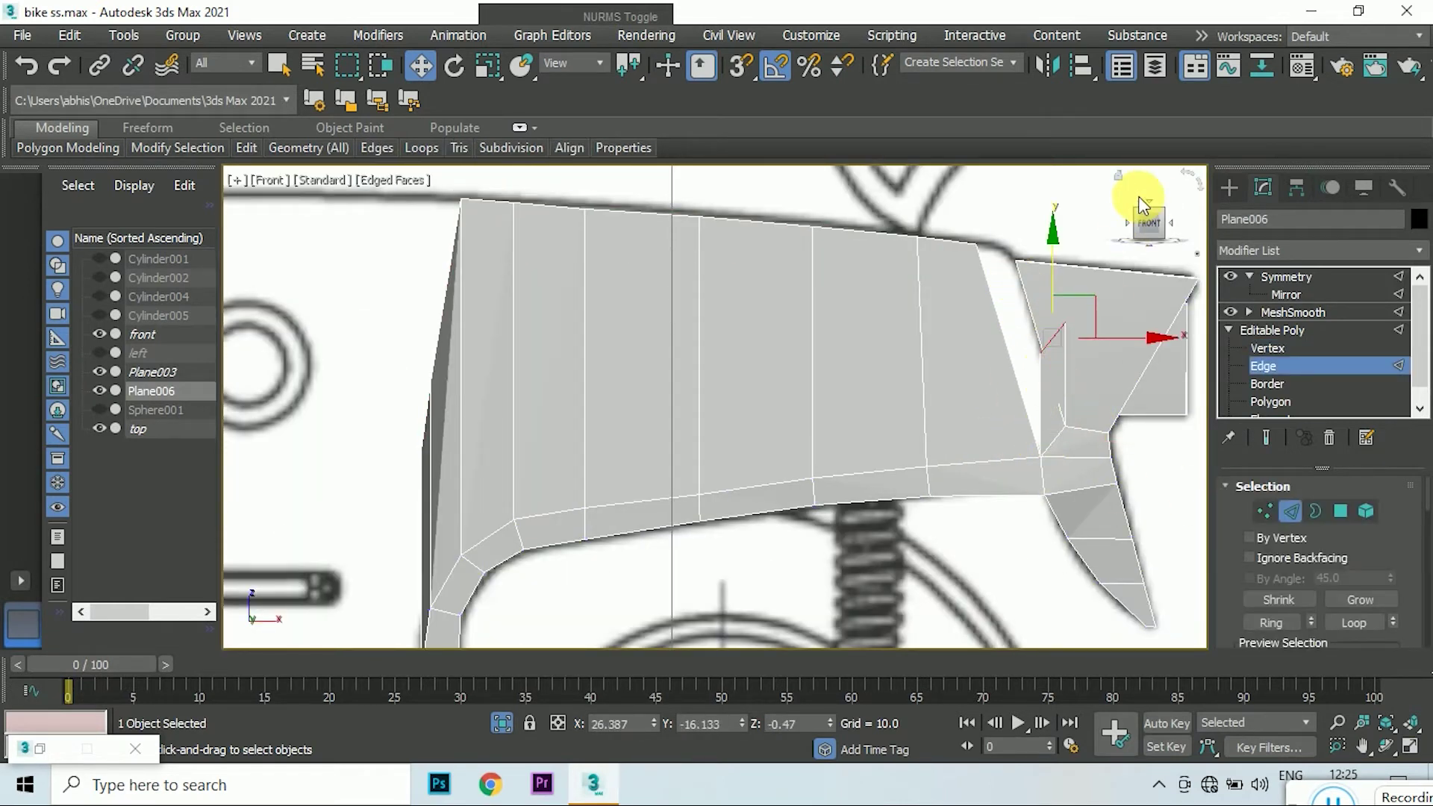
key(t)
scroll(816, 287, up, 3)
scroll(886, 293, up, 2)
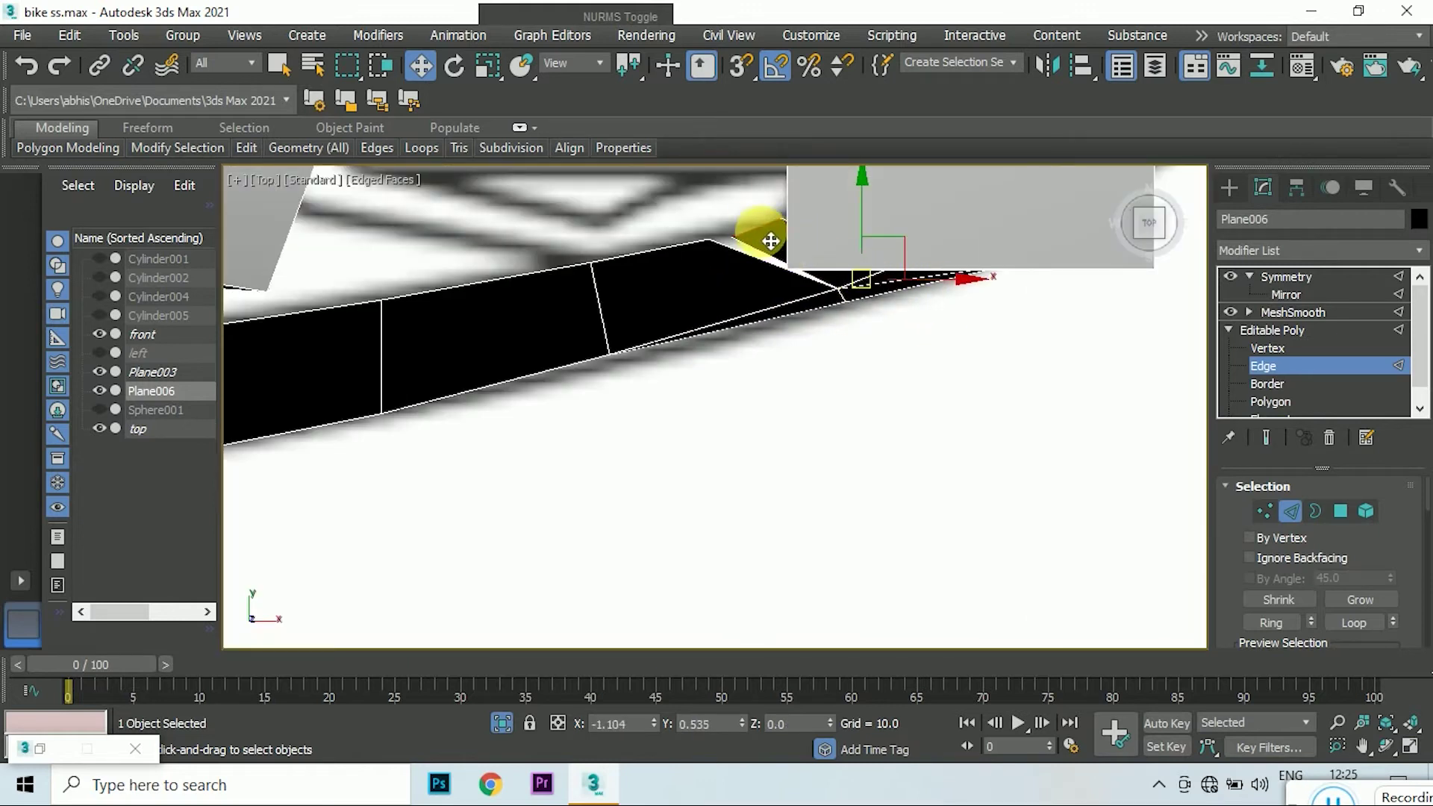
key(f)
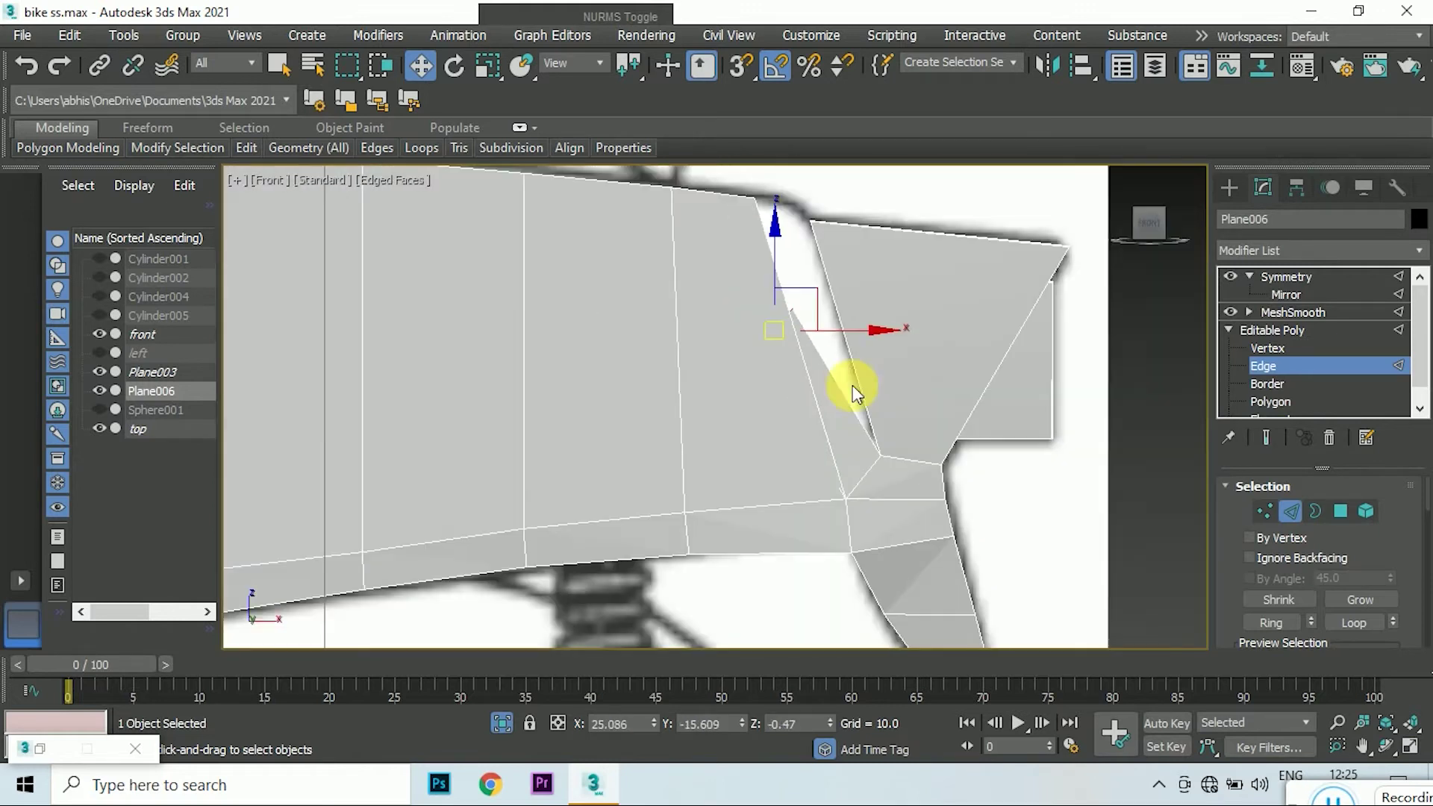
scroll(822, 388, up, 2)
click(1264, 512)
scroll(1360, 570, down, 3)
scroll(1360, 582, down, 2)
scroll(1360, 587, down, 2)
- Target Weld the lower vertex onto the top-edge vertex and nudge it toward the edge
click(1359, 584)
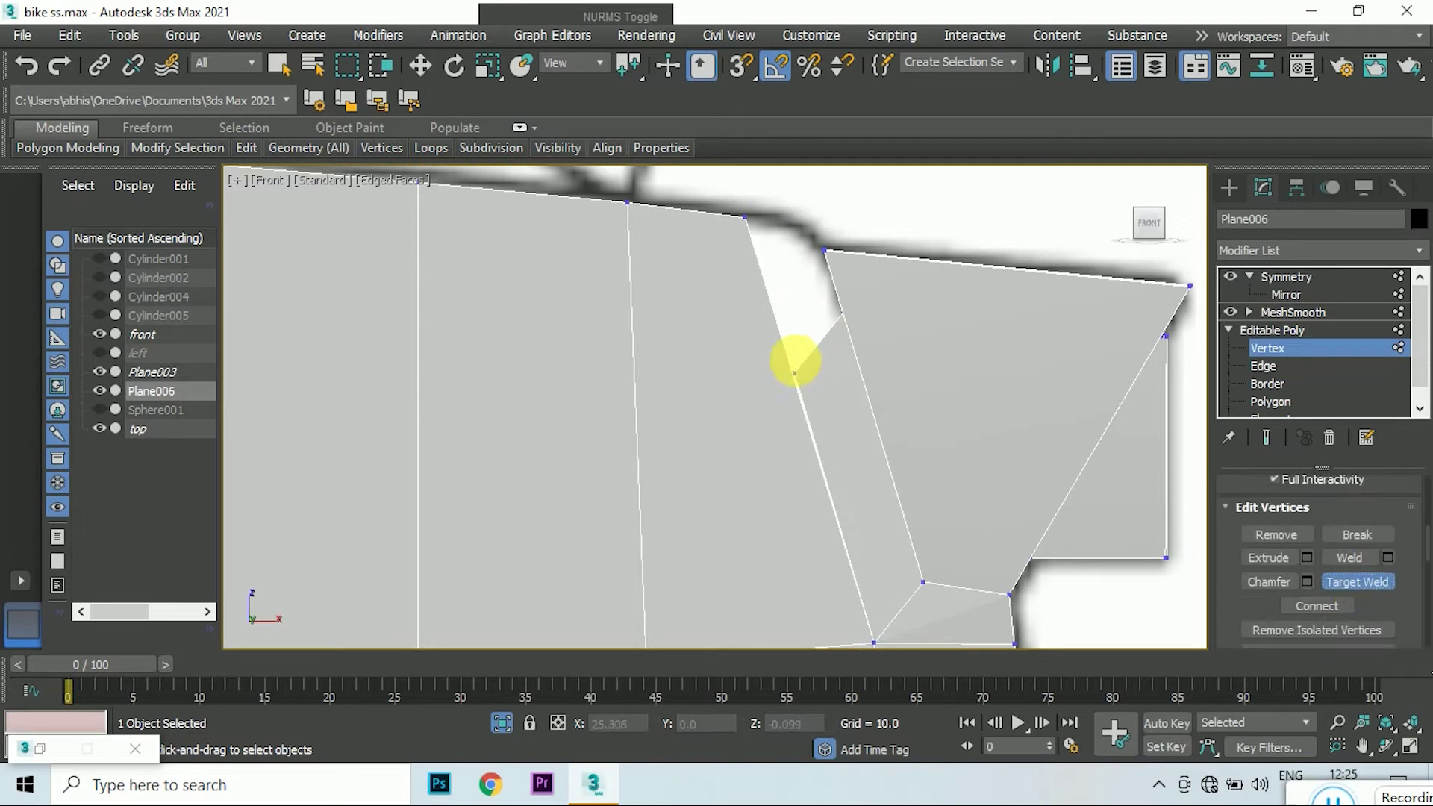
click(746, 218)
key(w)
drag(824, 274, 823, 240)
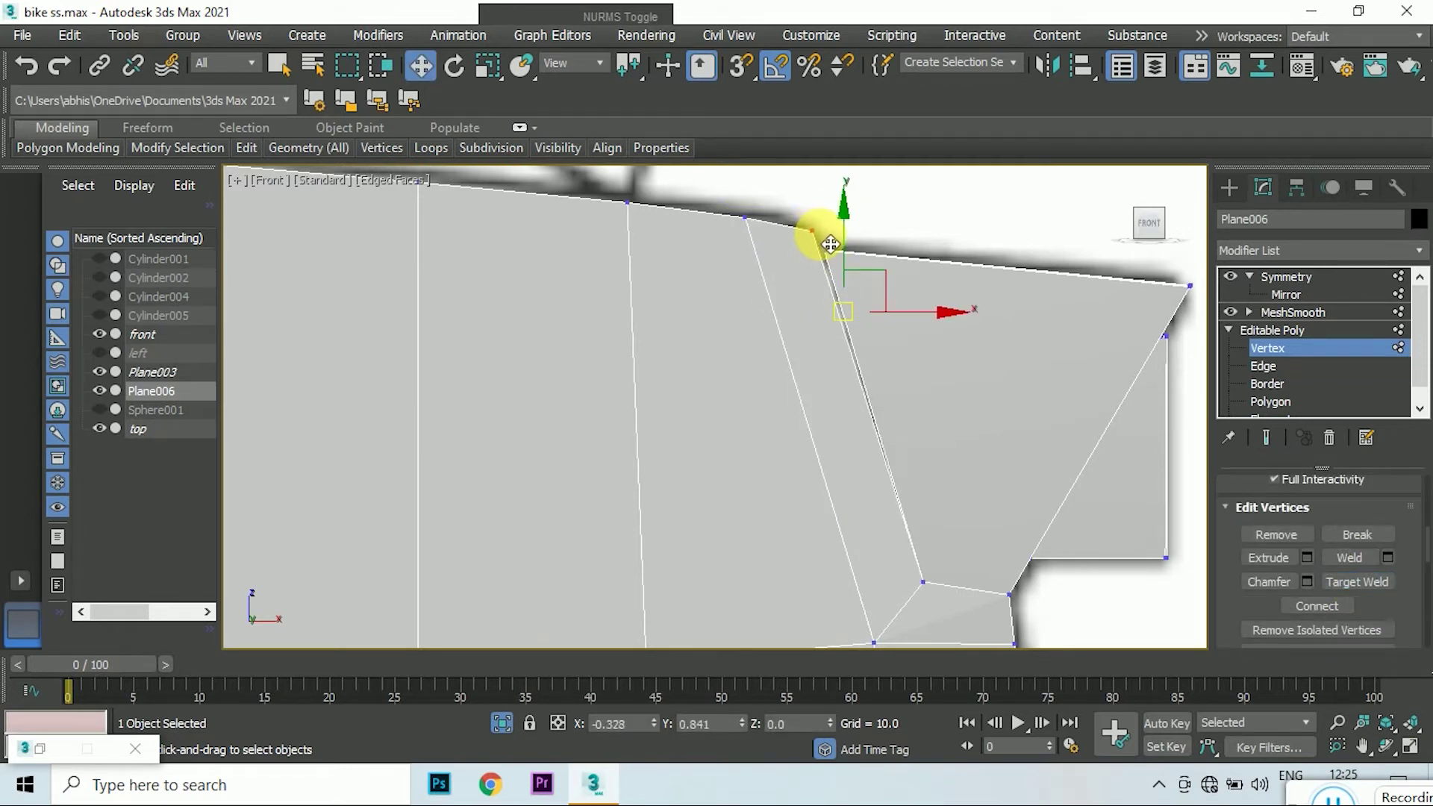
- Inspect the panel's top corner vertex from the Top and Right views
click(1149, 204)
scroll(799, 463, up, 3)
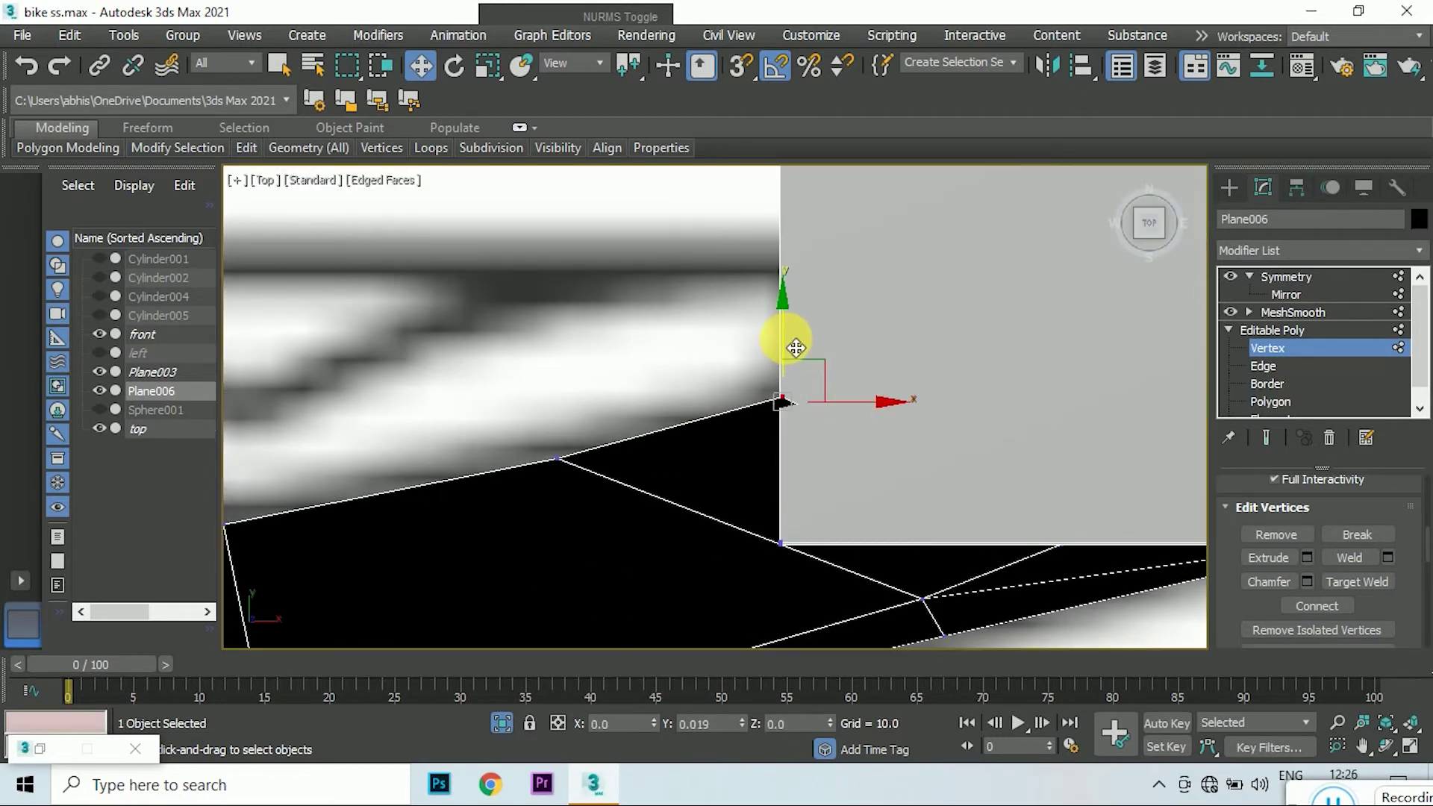
scroll(796, 348, down, 3)
click(1182, 223)
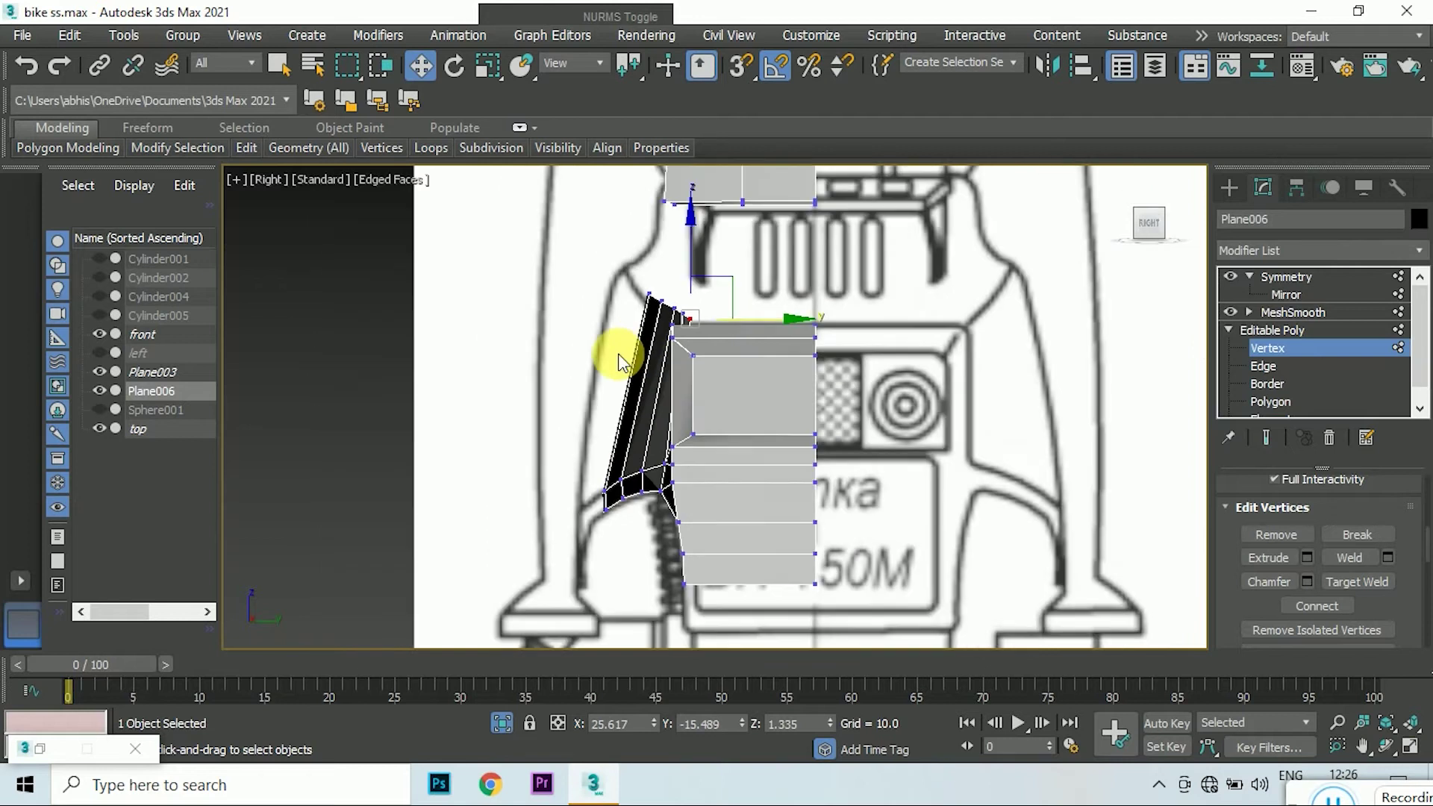
scroll(623, 344, up, 3)
scroll(597, 295, up, 3)
click(578, 302)
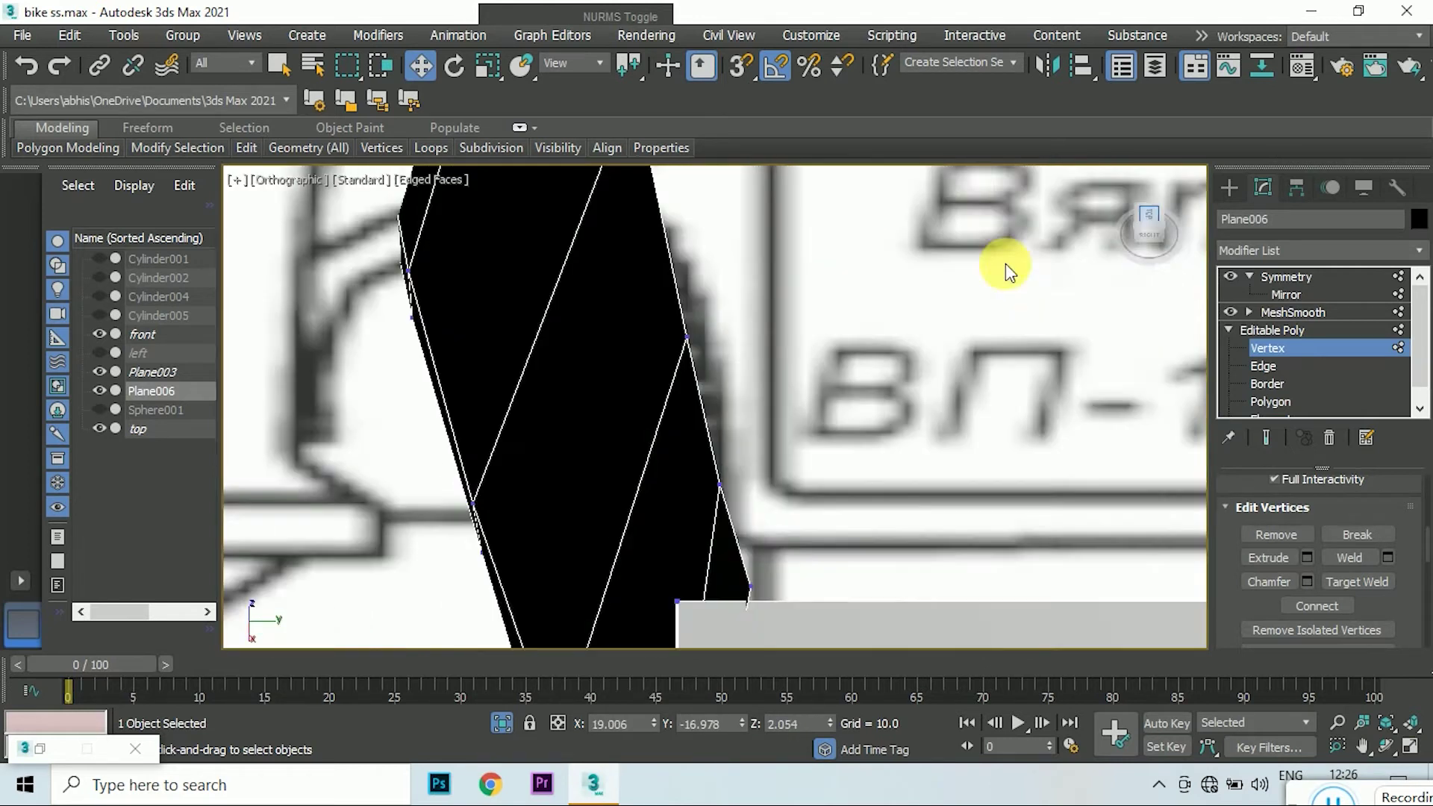
alt+middle_drag(626, 312, 640, 400)
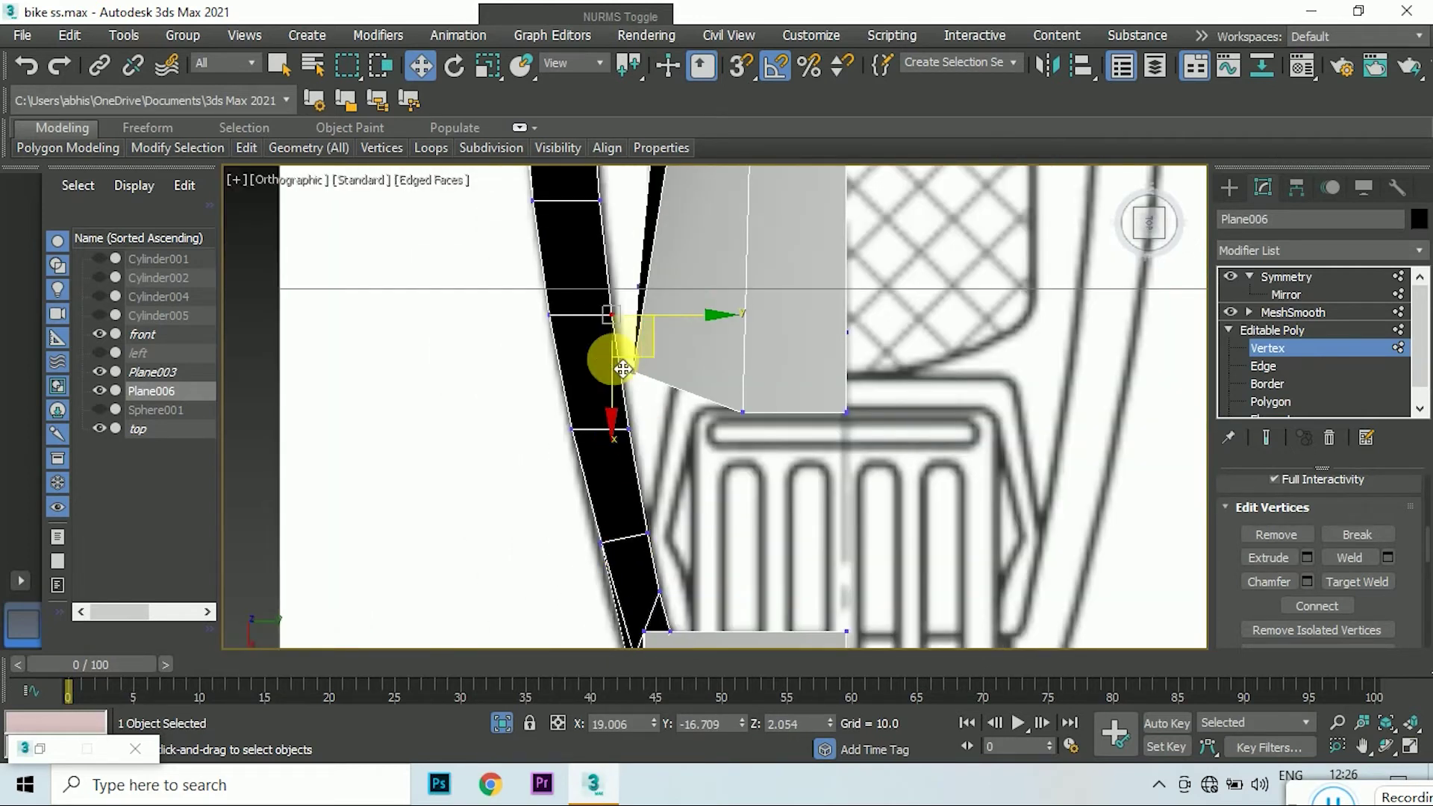
scroll(622, 368, down, 2)
click(1144, 227)
click(1142, 230)
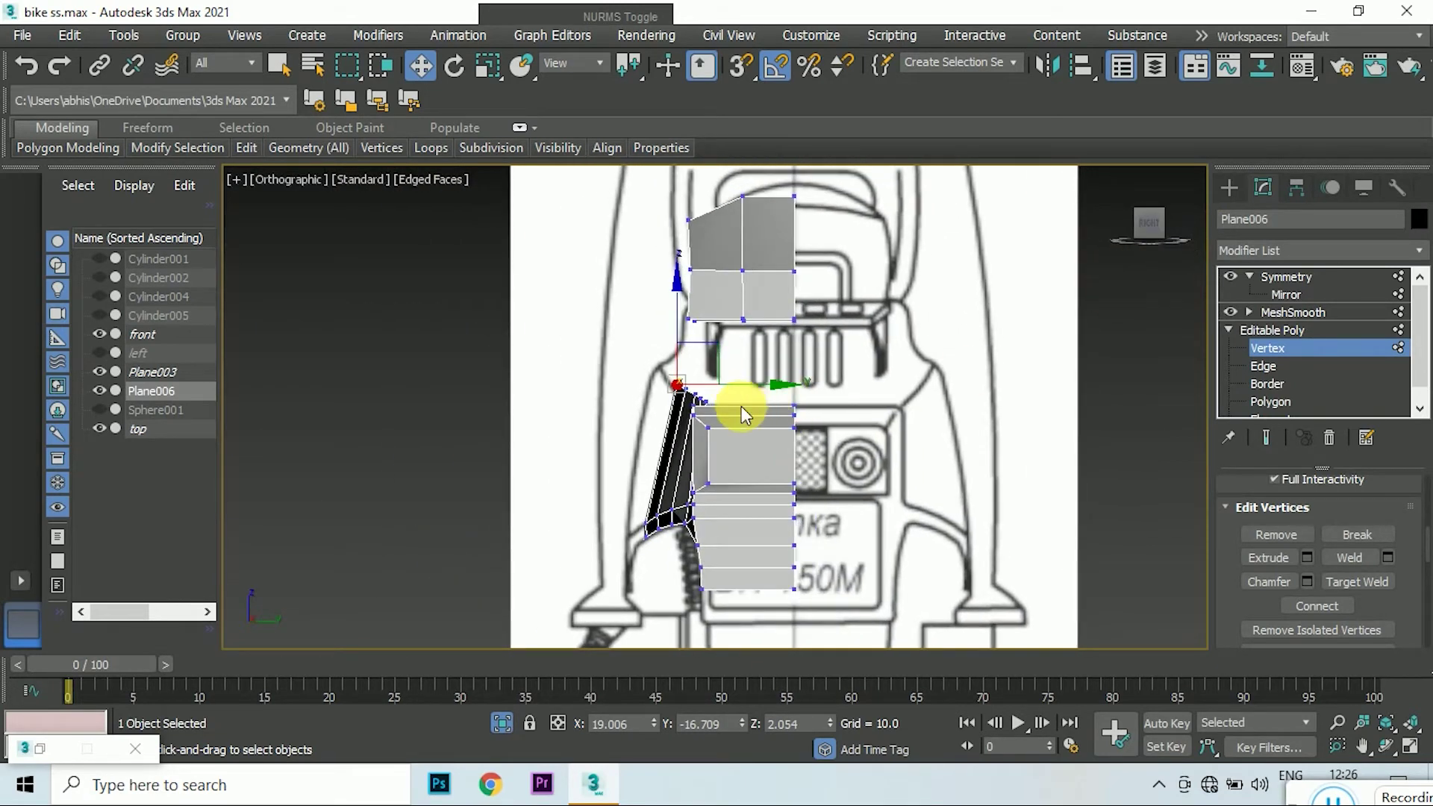
- Toggle the body material's opacity to check alignment, then minimize the Material Editor
click(39, 748)
right_click(337, 533)
scroll(737, 507, up, 3)
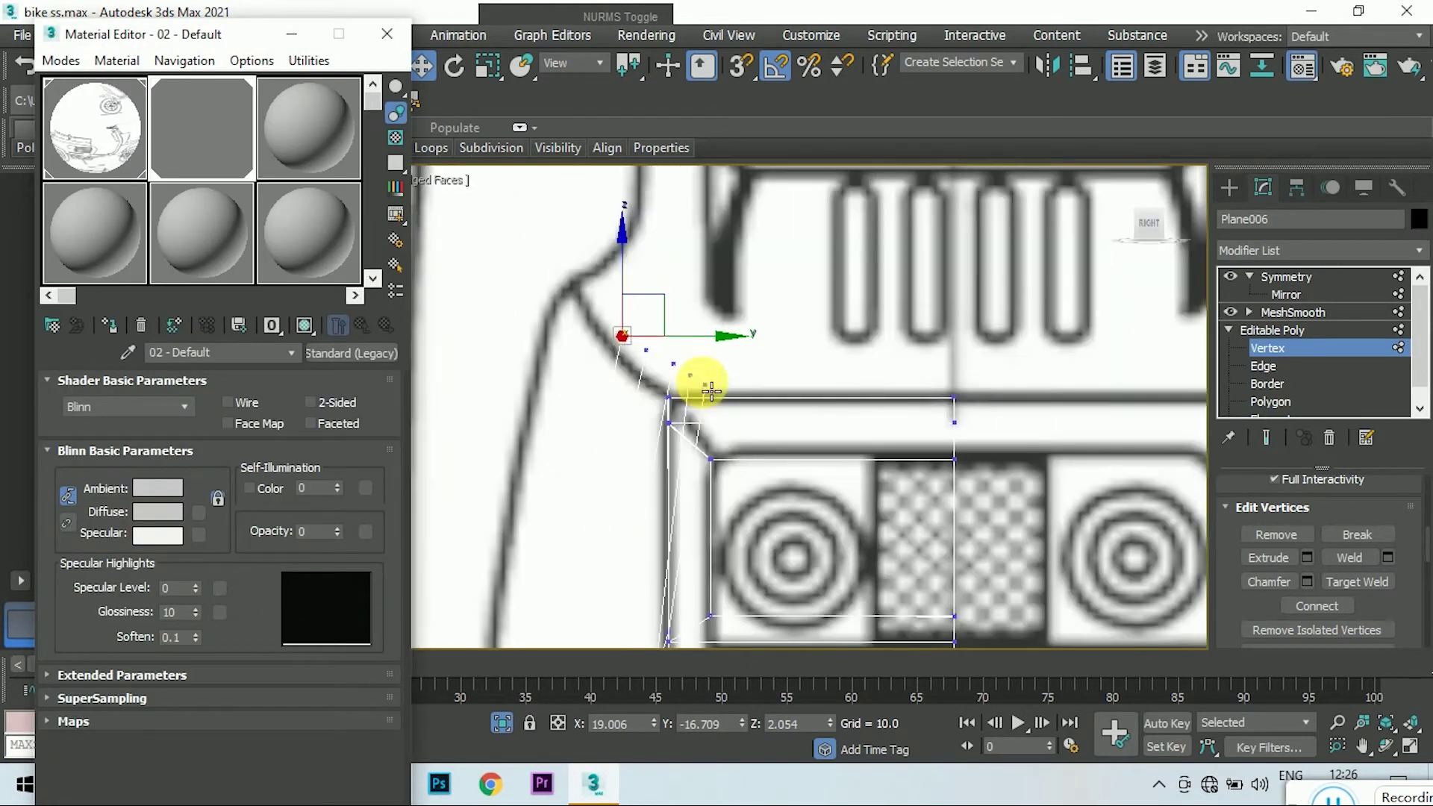
scroll(687, 455, down, 1)
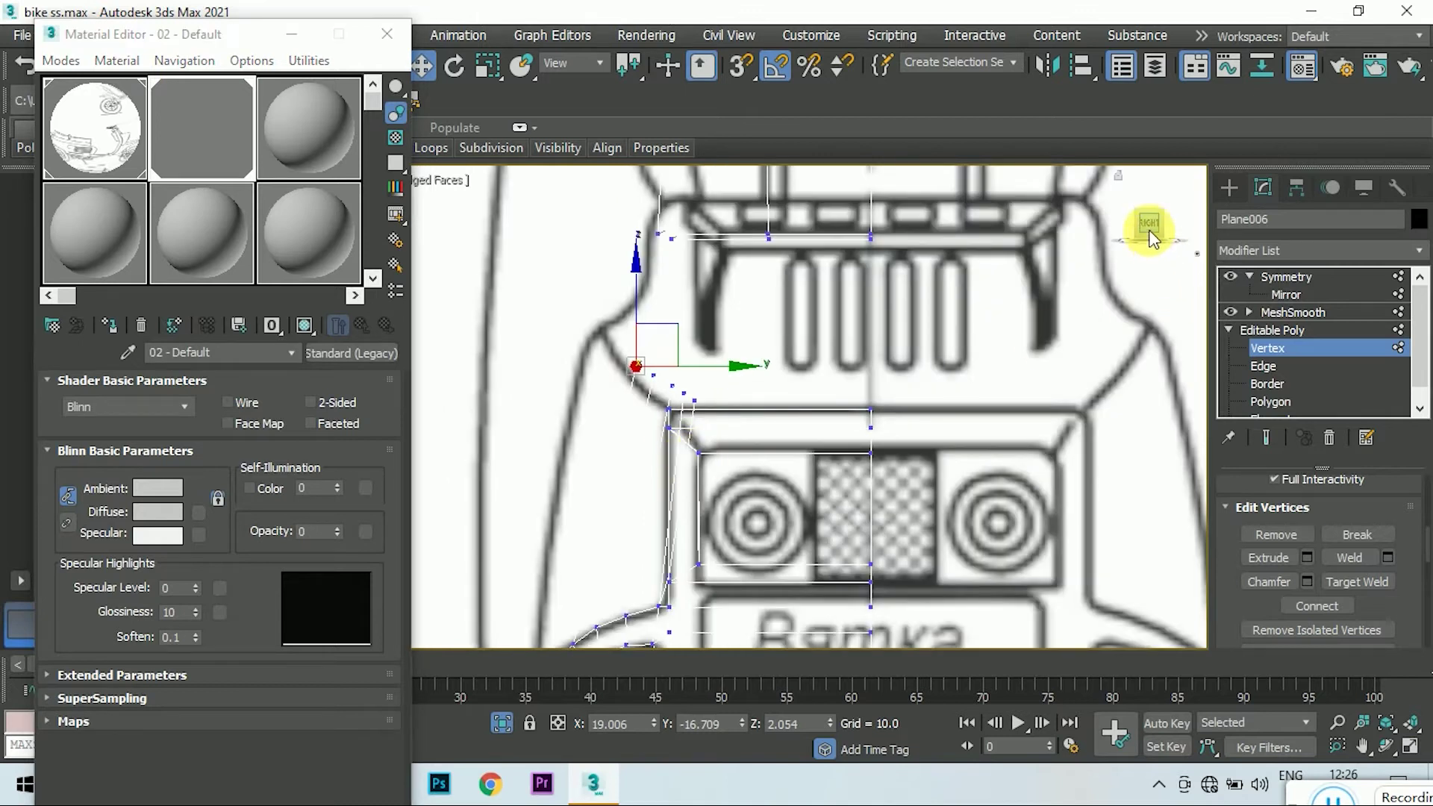
drag(1146, 224, 1120, 247)
key(f)
drag(338, 531, 337, 448)
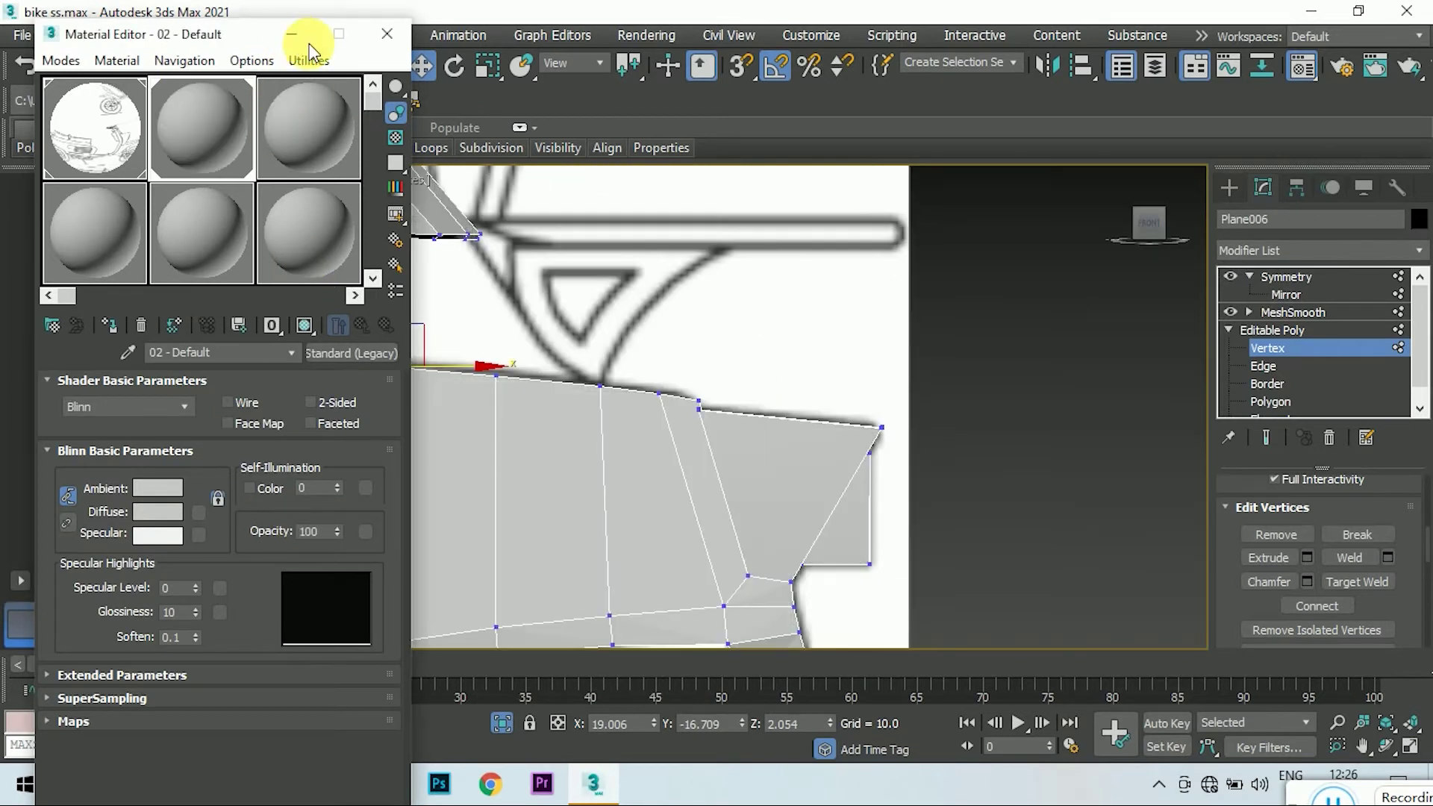
click(293, 34)
scroll(553, 285, up, 5)
- Delete the stray vertex with its thin strip and extend the front edge forward into new faces
key(Delete)
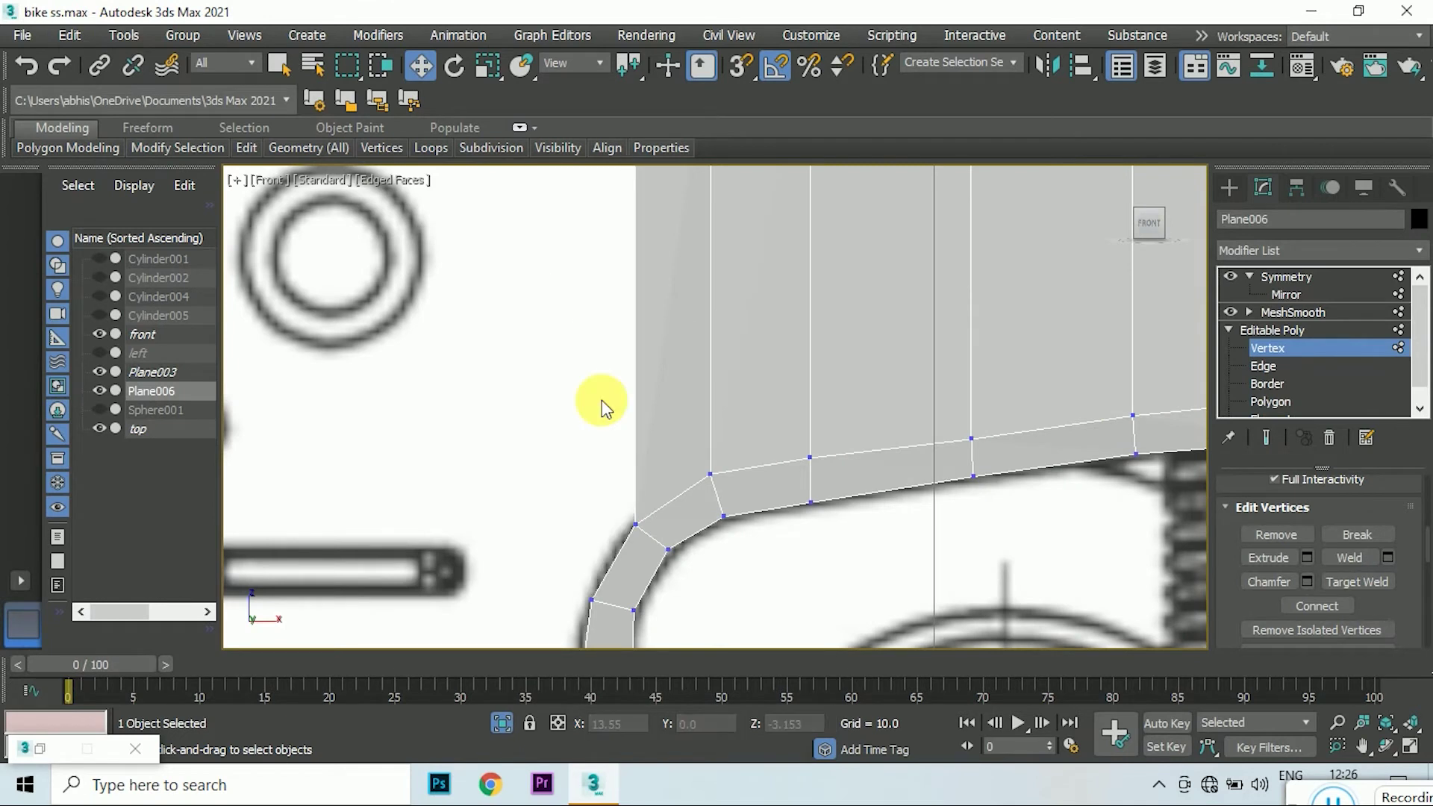
click(1270, 368)
scroll(755, 422, down, 3)
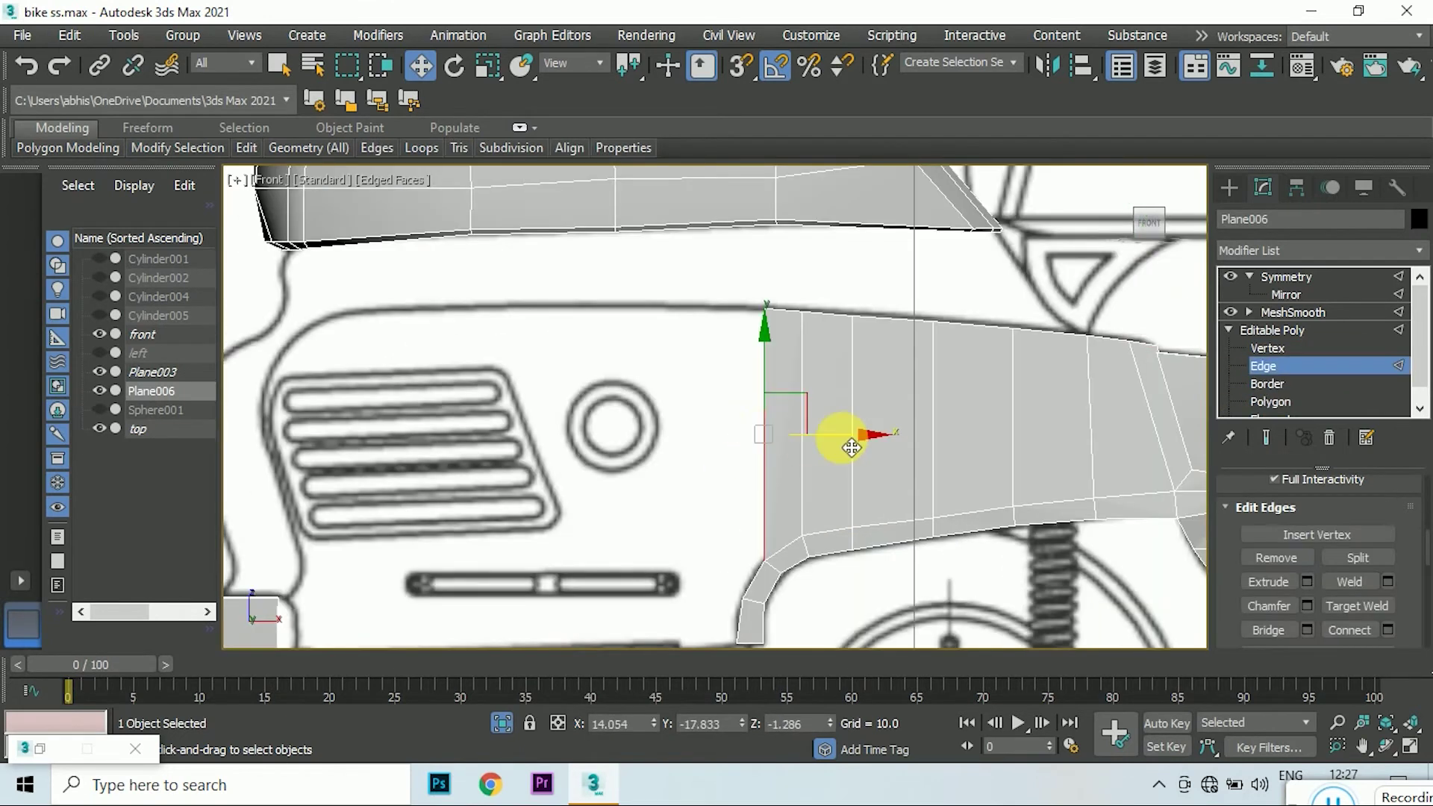
shift+drag(851, 448, 378, 474)
scroll(665, 428, down, 4)
- Box-select the panel's front polygons in the Front view
key(t)
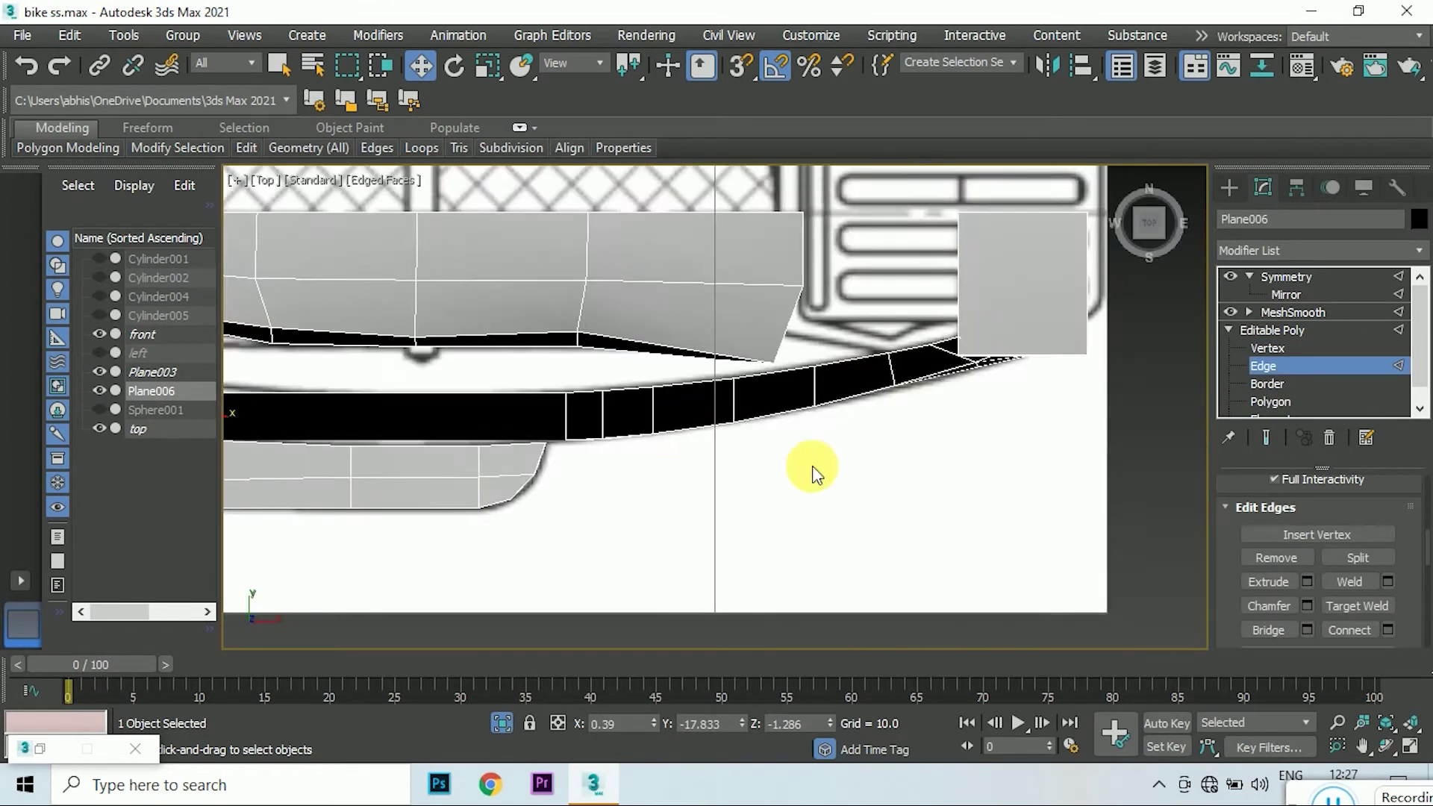
scroll(814, 474, down, 2)
drag(1150, 223, 1139, 239)
click(1240, 396)
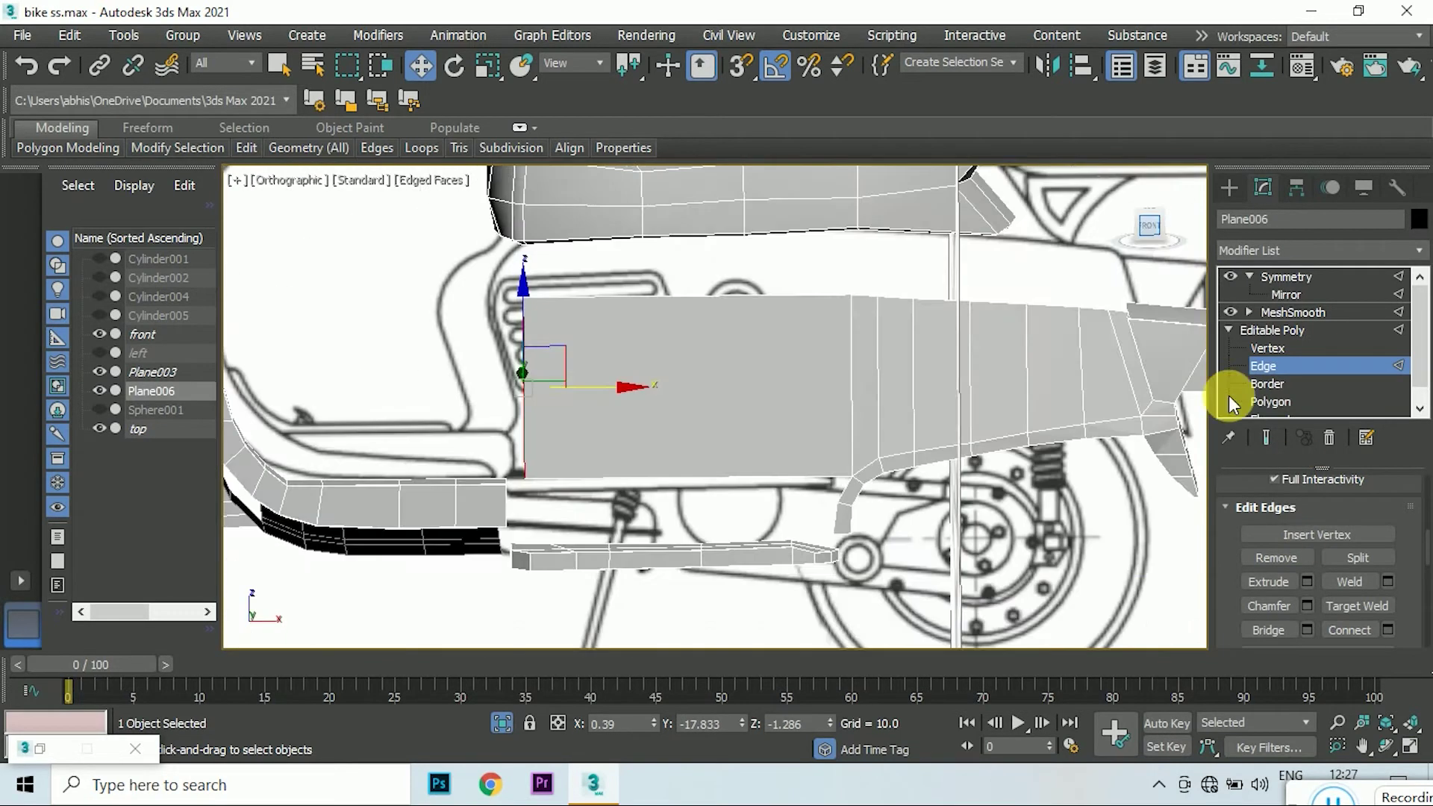
key(f)
drag(491, 286, 987, 474)
- Hide the unselected polygons and pick the strip's front-end vertices in the Top view
scroll(1340, 596, up, 3)
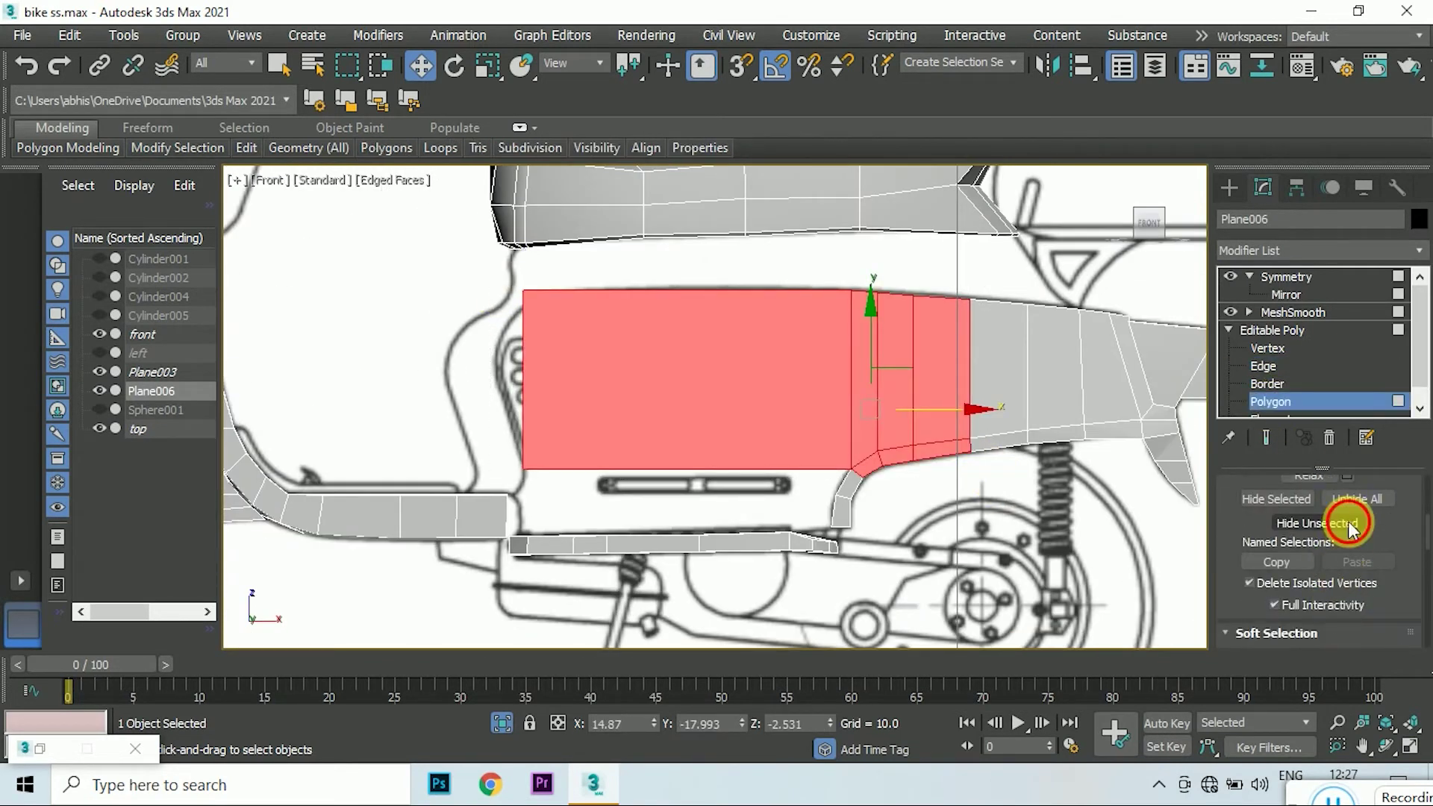
click(1318, 523)
click(1262, 349)
key(t)
scroll(522, 441, up, 4)
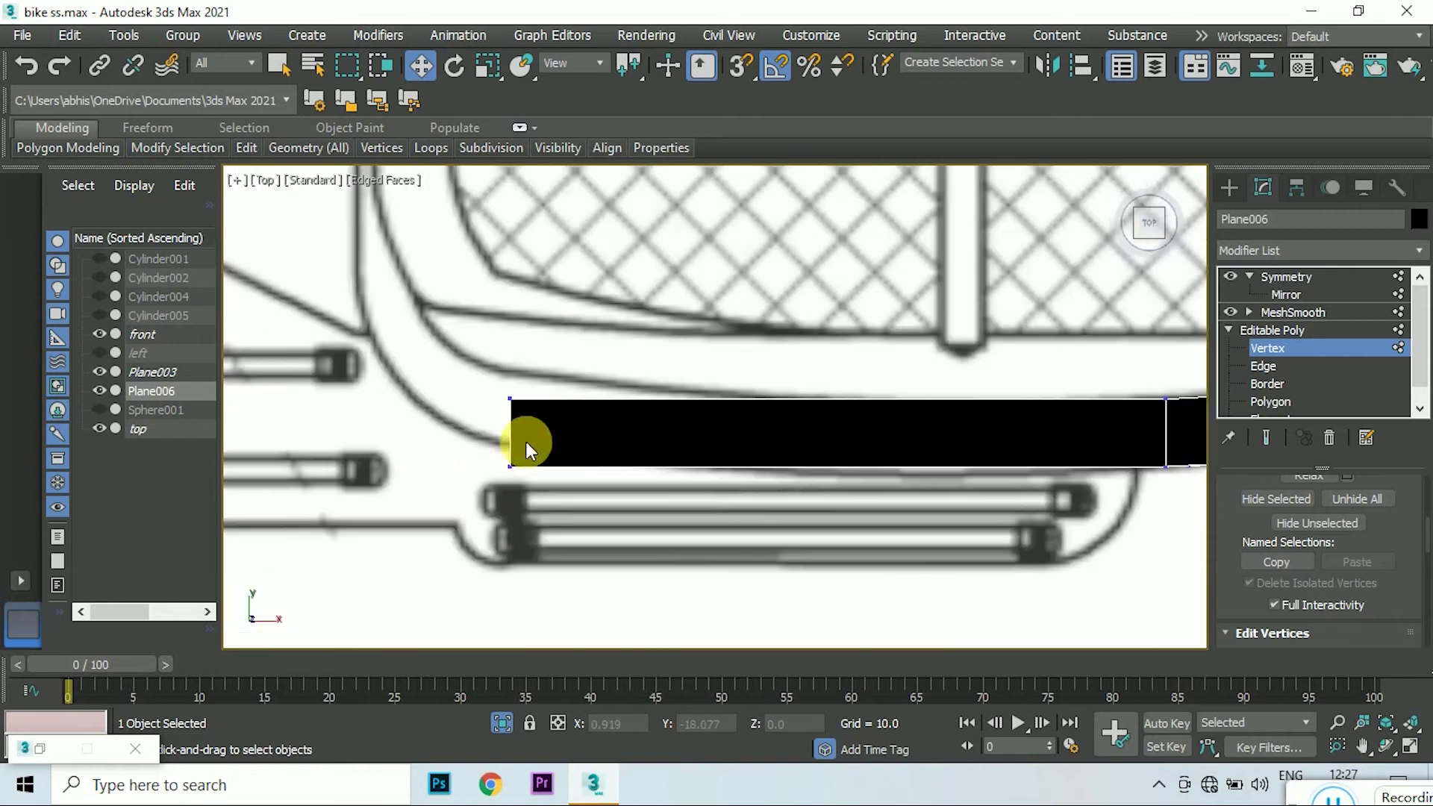
click(514, 437)
ctrl+click(521, 370)
scroll(530, 459, down, 3)
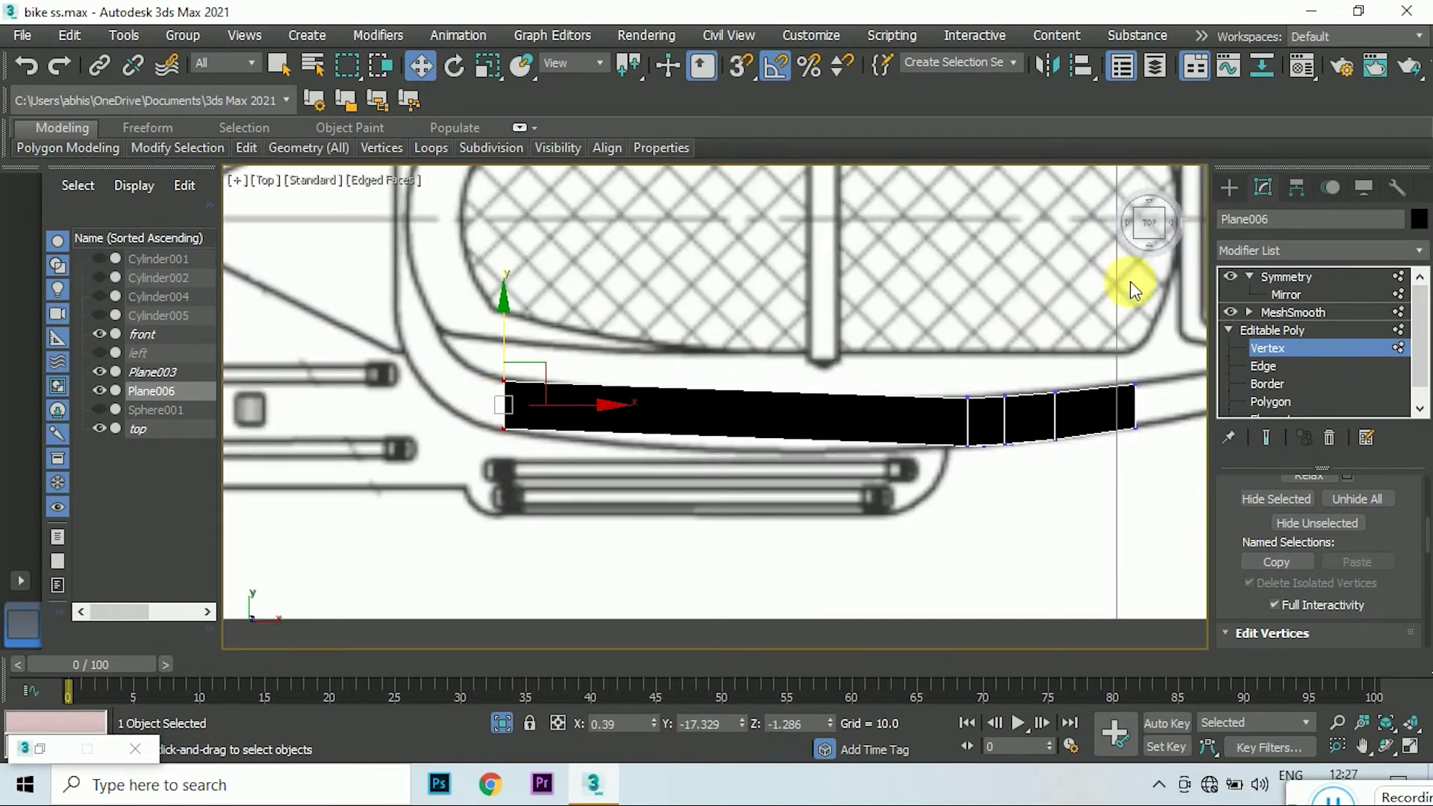
- In the Front view, lower the panel's top-left corner vertex onto the body outline
key(f)
key(t)
key(f)
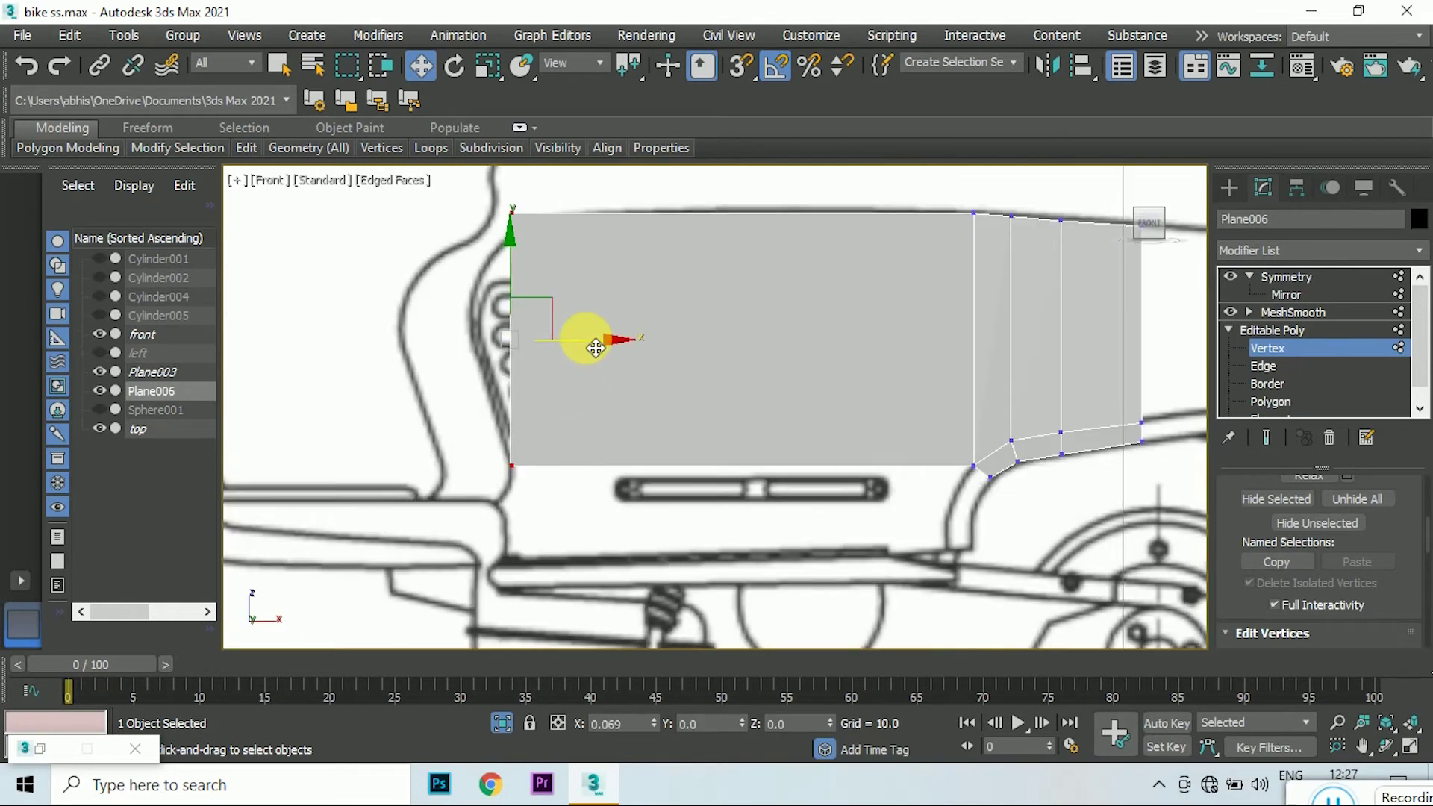
middle_drag(574, 222, 528, 240)
drag(528, 240, 547, 276)
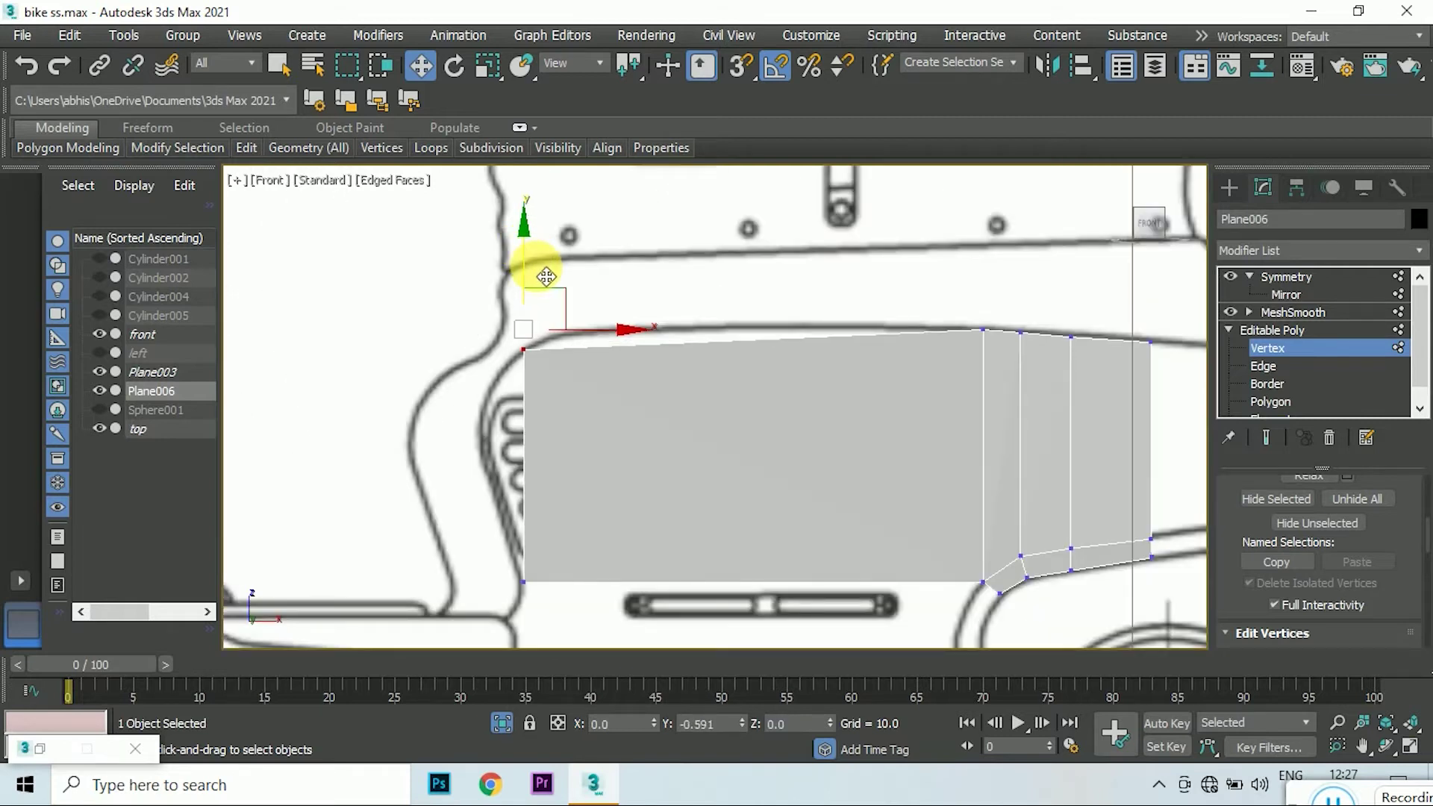
- Select the panel's top edge and Ring-select its top and bottom edges
click(1263, 366)
click(752, 345)
scroll(1297, 528, up, 5)
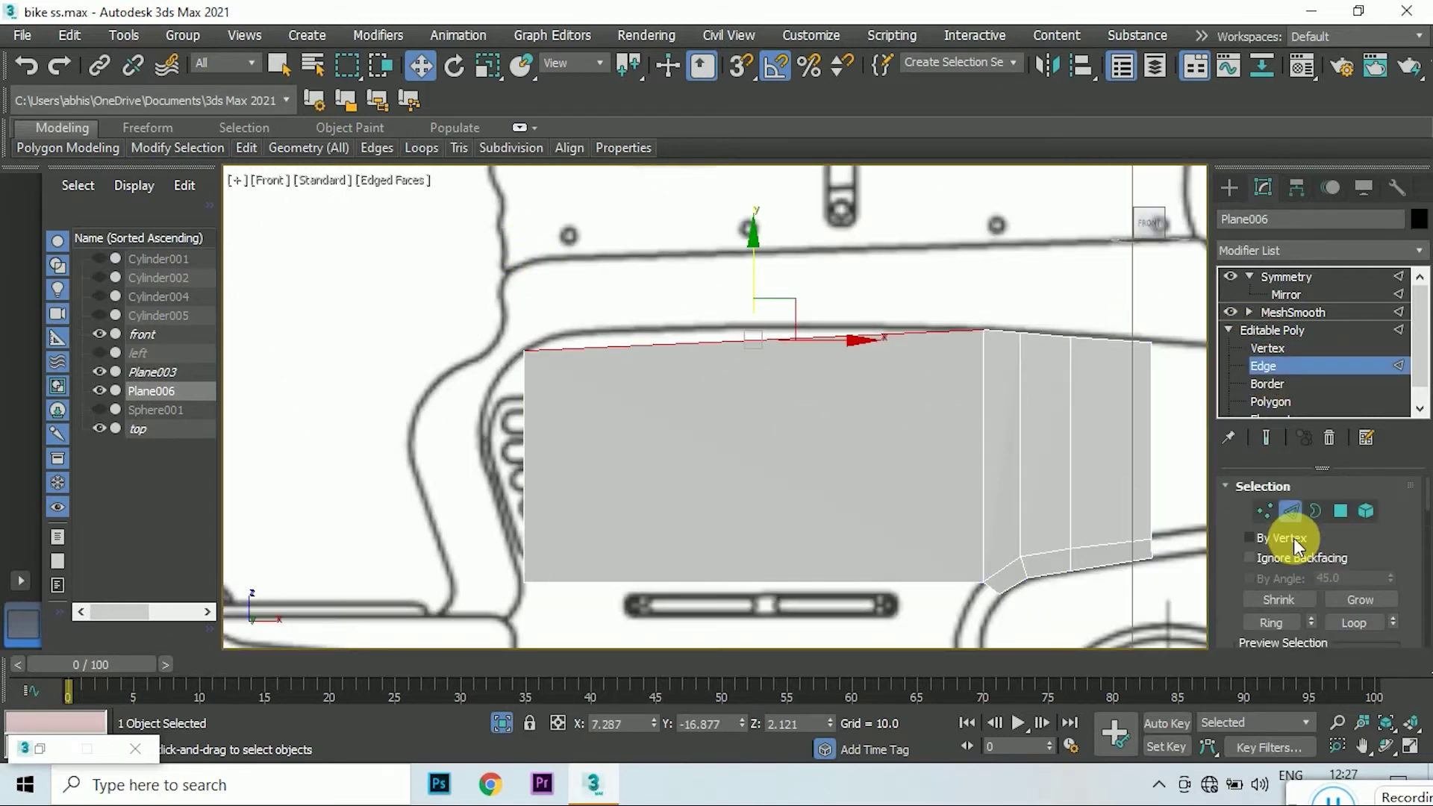
click(1272, 623)
- Connect the selected panel edges with three vertical edges, pinched closer together
right_click(759, 349)
click(586, 424)
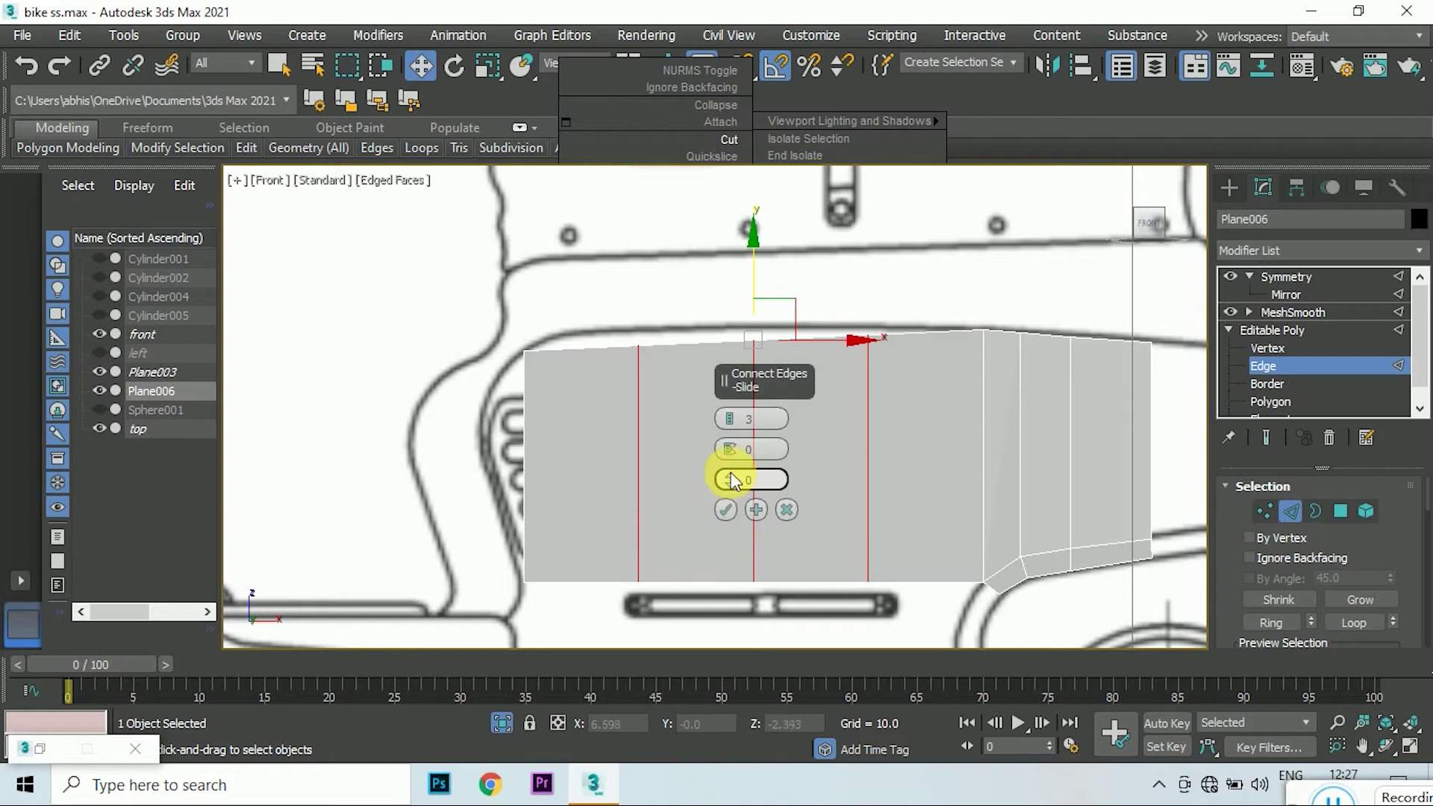
drag(730, 449, 723, 730)
click(726, 510)
- Select the new edges' vertex columns and view them from the top
key(1)
click(574, 348)
click(689, 343)
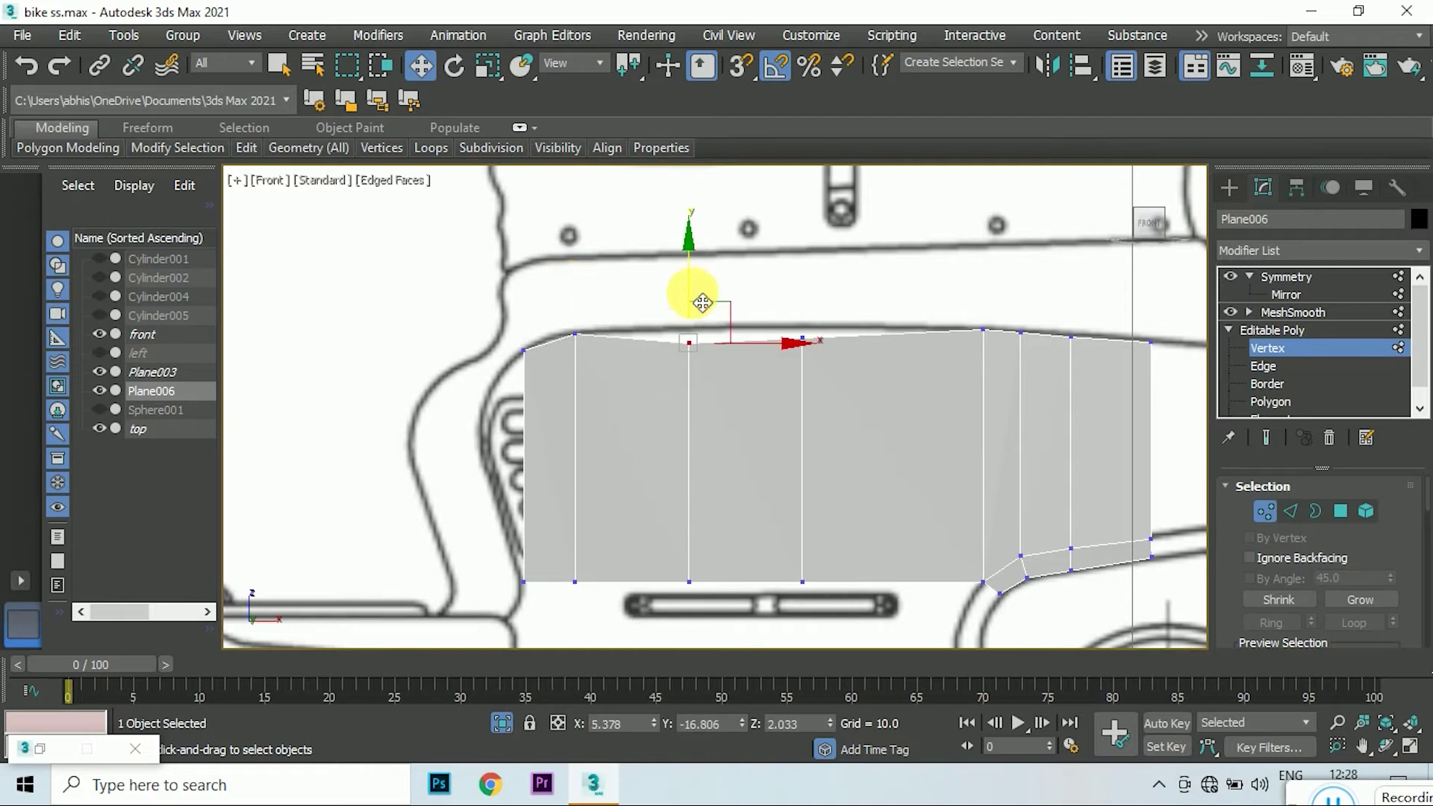
click(803, 328)
scroll(811, 284, down, 3)
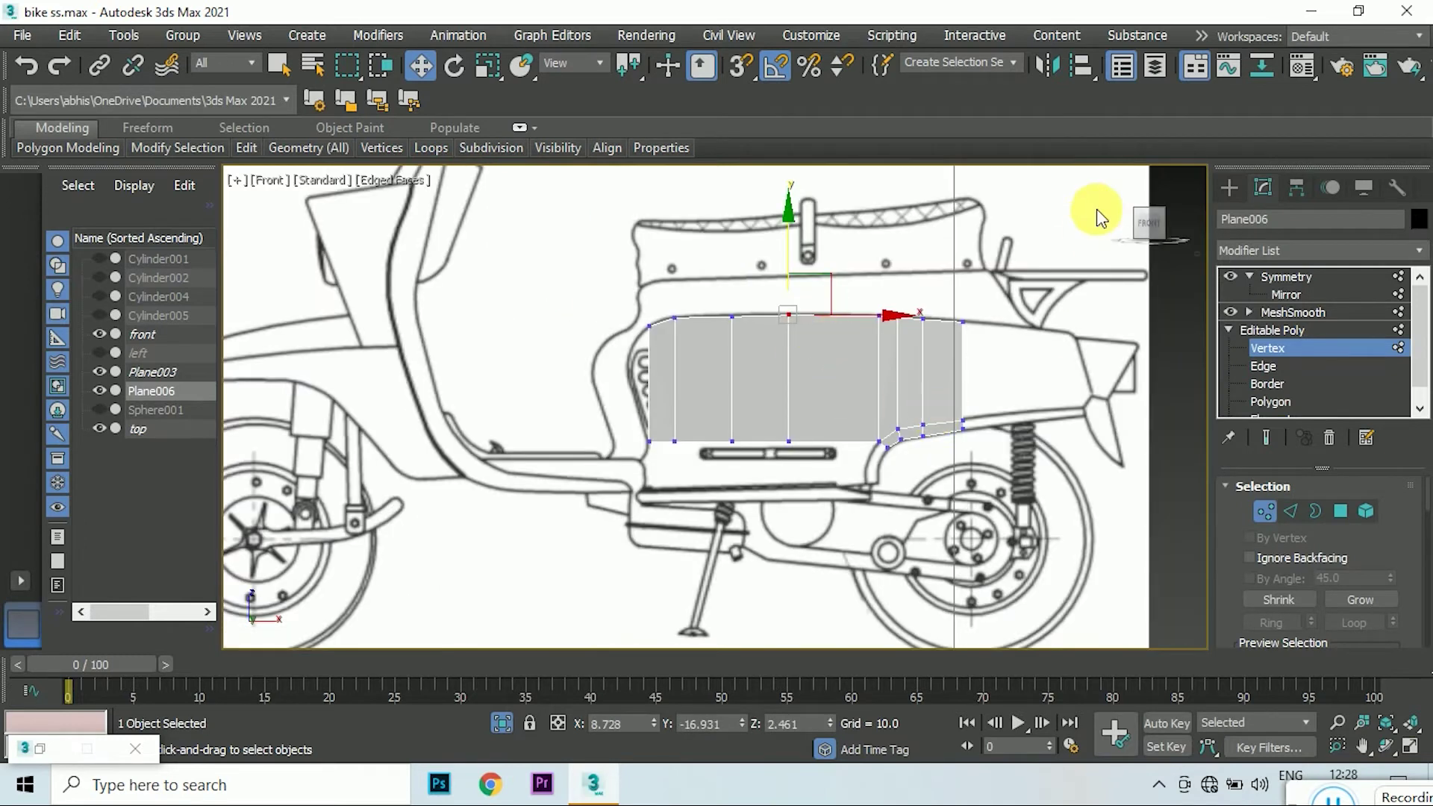
key(t)
scroll(708, 409, up, 3)
scroll(749, 405, up, 3)
drag(631, 519, 589, 395)
- Move the vertex columns so the strip curves inward along the body outline
mouse_move(792, 526)
mouse_down()
mouse_move(747, 399)
mouse_move(775, 417)
mouse_up()
drag(922, 416, 922, 428)
middle_drag(1052, 428, 941, 459)
drag(826, 511, 858, 503)
scroll(716, 448, down, 3)
scroll(665, 487, up, 5)
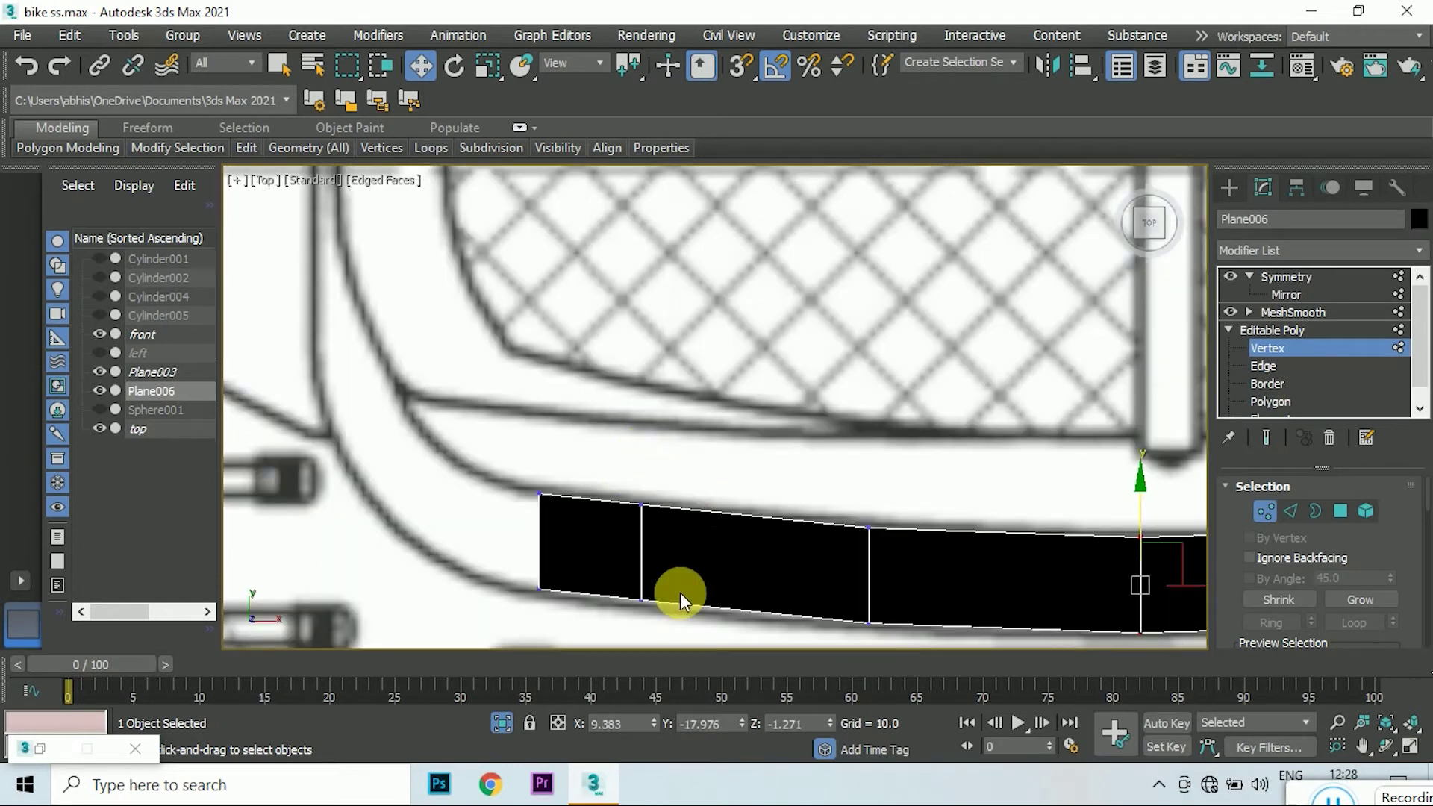
scroll(652, 545, down, 3)
scroll(634, 585, down, 2)
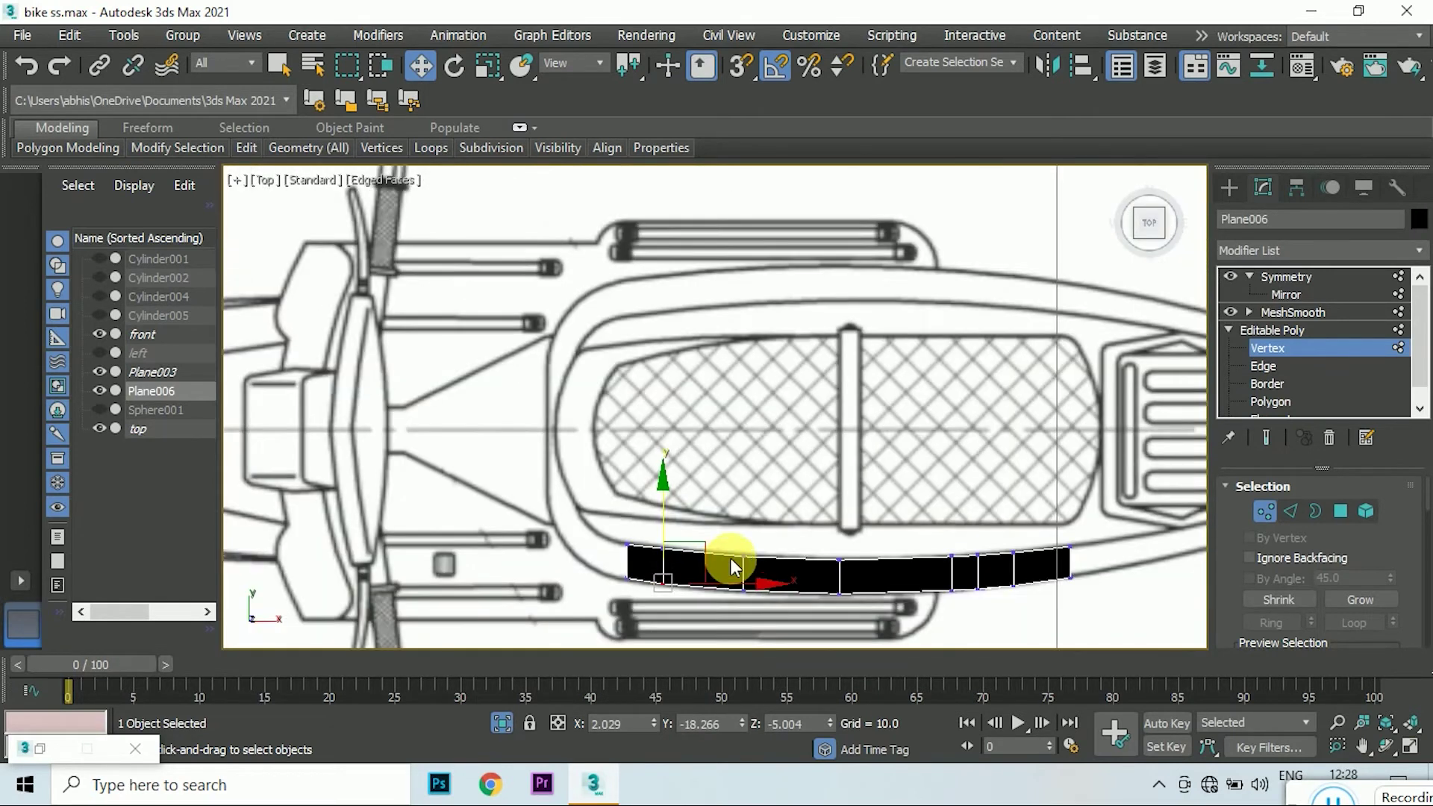
scroll(961, 560, up, 2)
scroll(952, 558, down, 3)
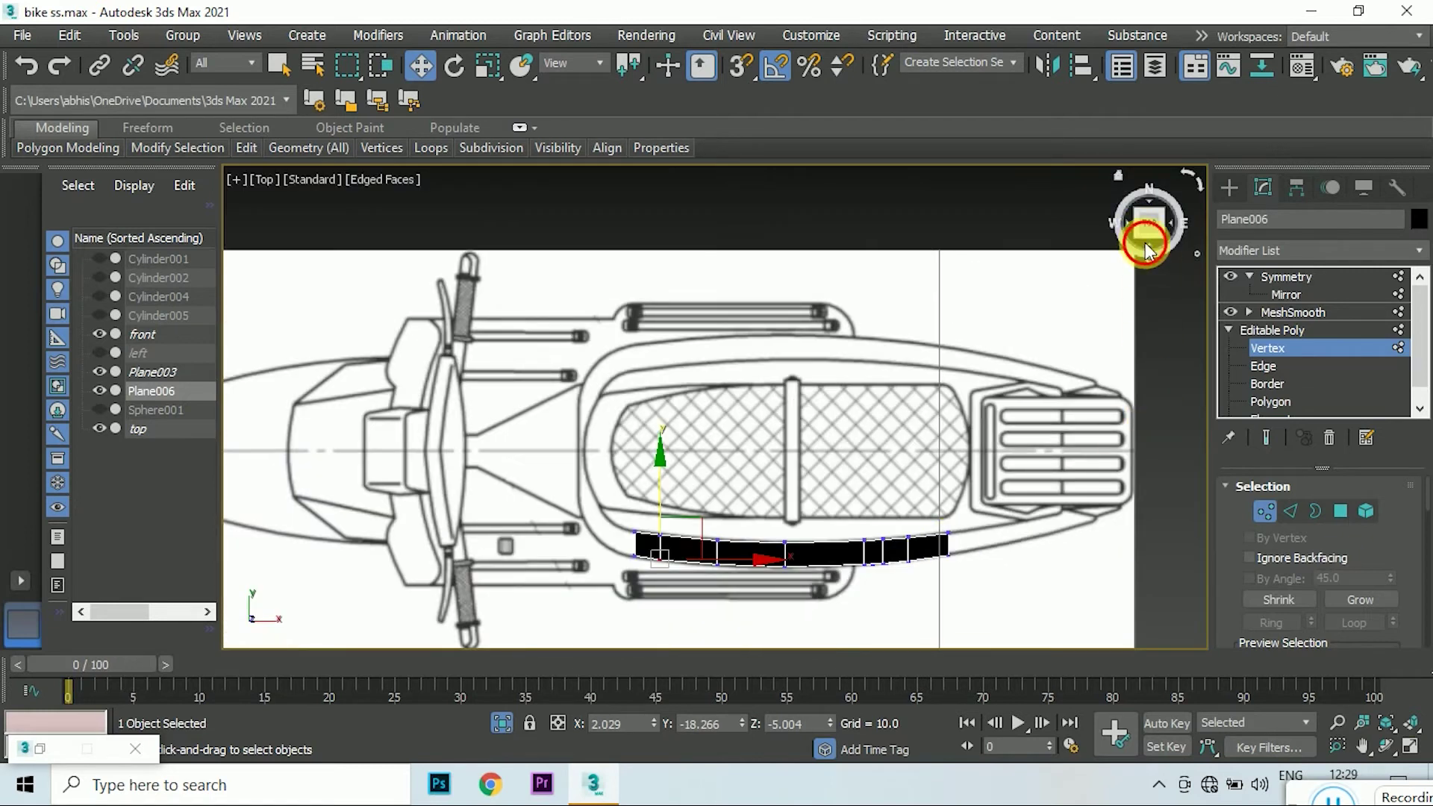
- Return to the front view and select the panel's bottom edge row
click(1146, 250)
scroll(753, 432, up, 3)
scroll(859, 465, down, 3)
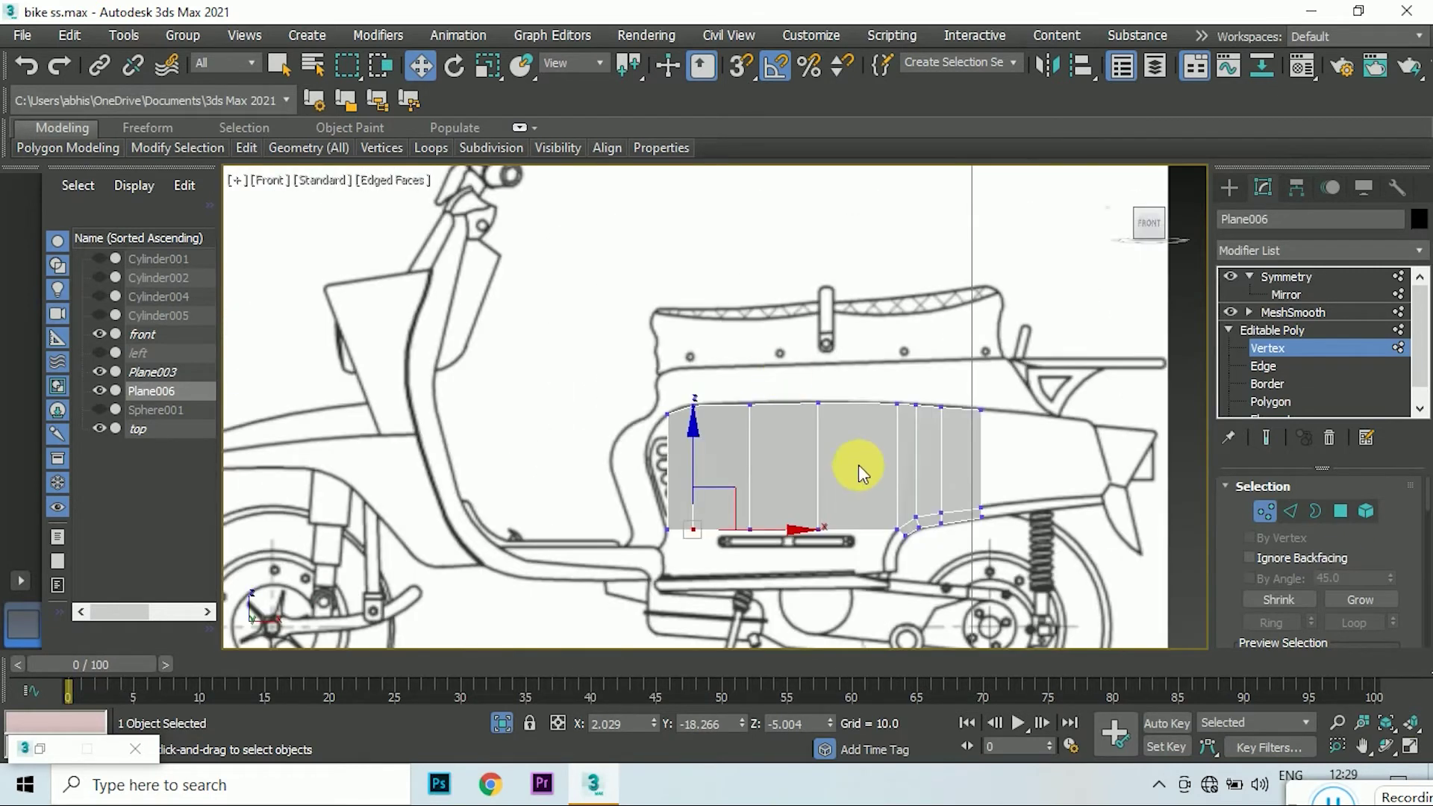
click(1294, 513)
scroll(866, 497, up, 2)
click(730, 541)
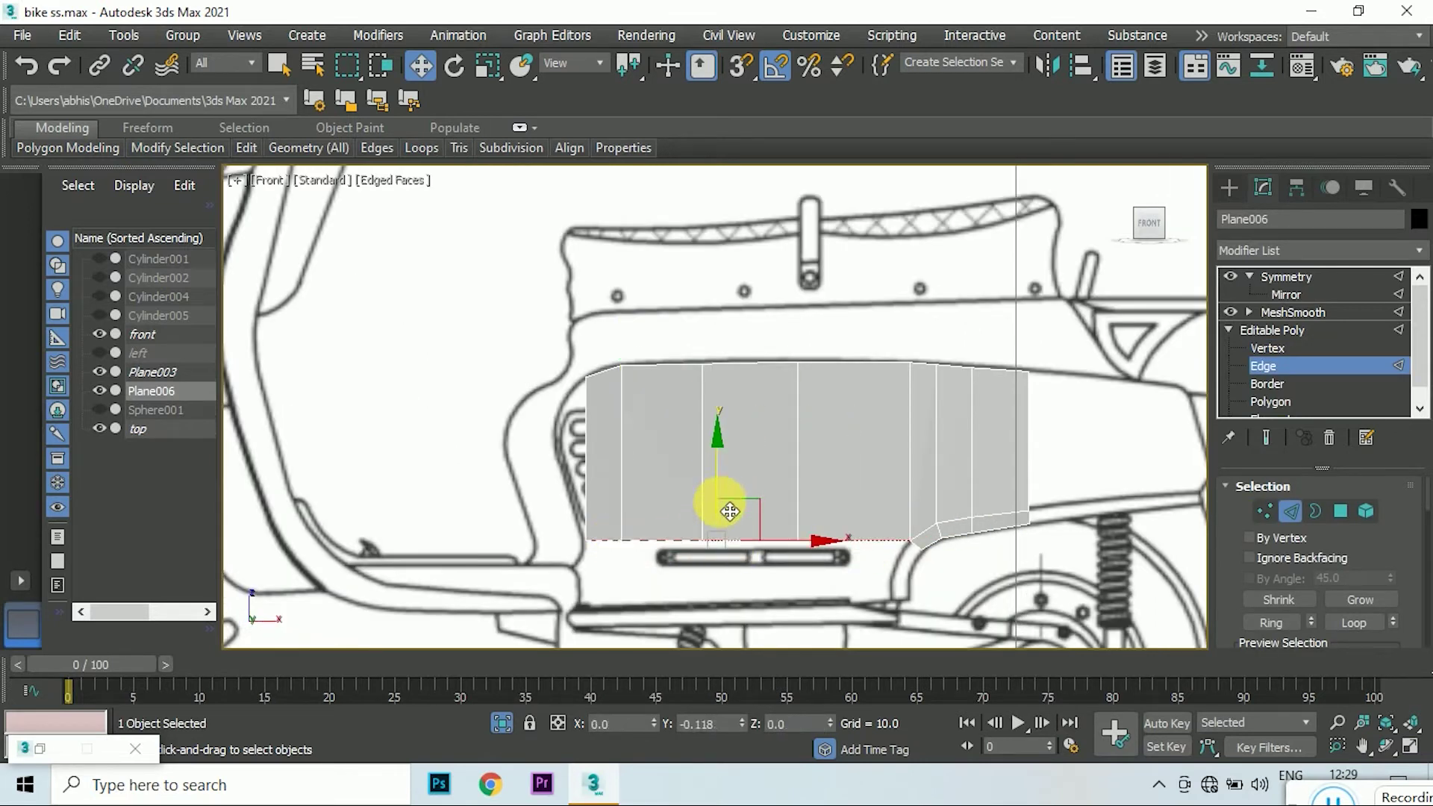
- Shift-drag the bottom edges down into a new polygon row and check it from the top
shift+drag(729, 513, 742, 552)
click(1166, 203)
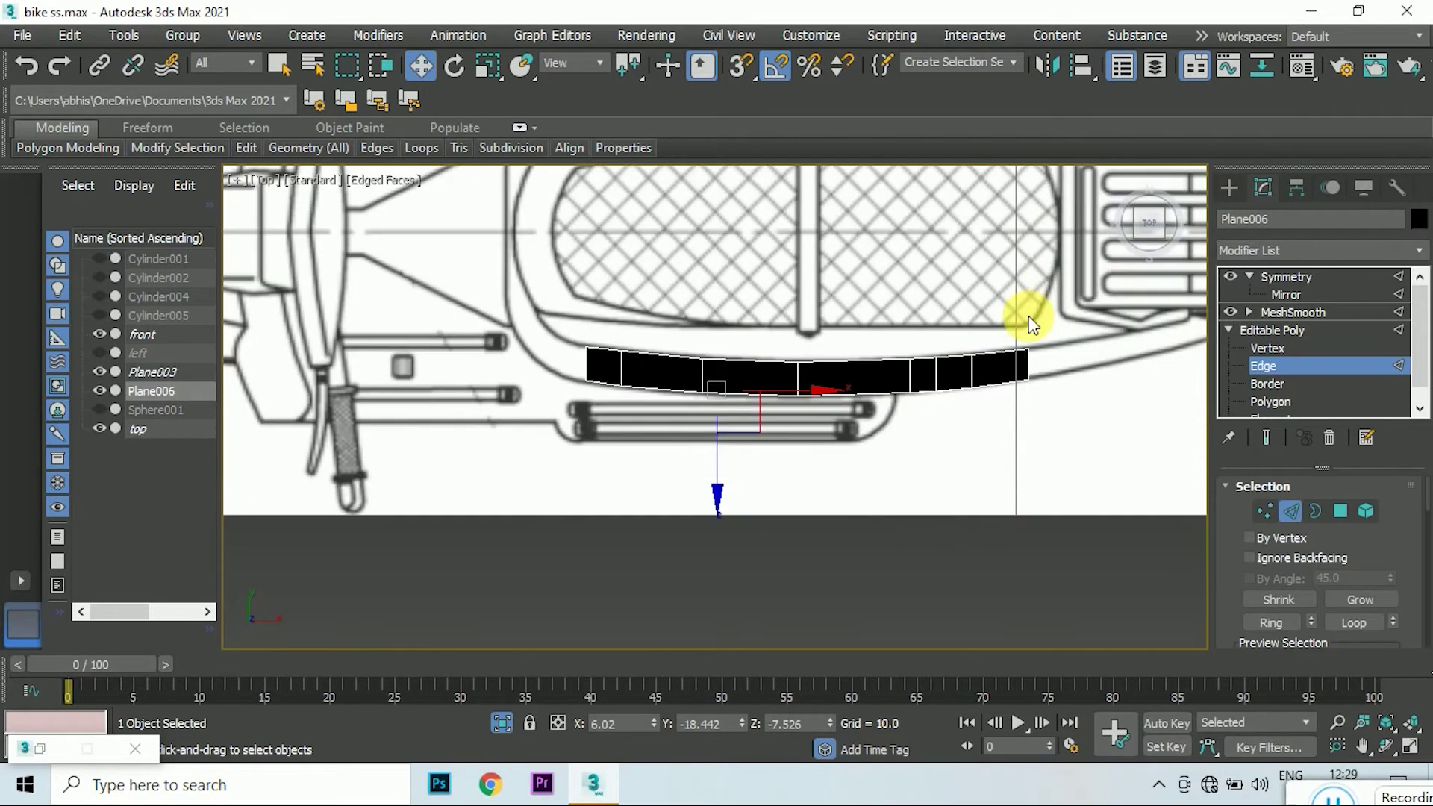
click(1150, 244)
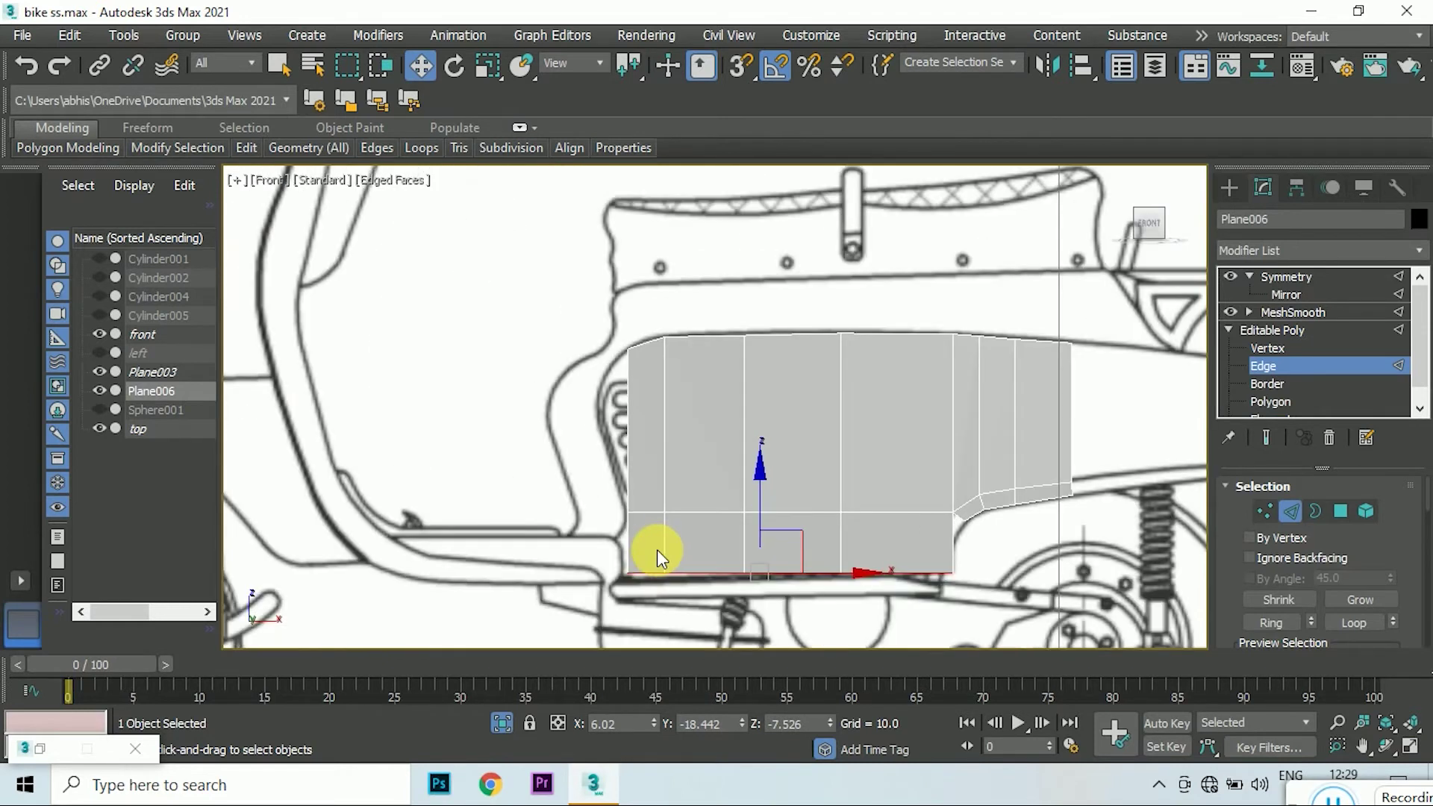
key(1)
click(629, 512)
scroll(631, 522, up, 2)
- Select the panel's bottom vertices, corner to corner, and line them up with the blueprint
click(629, 595)
click(680, 593)
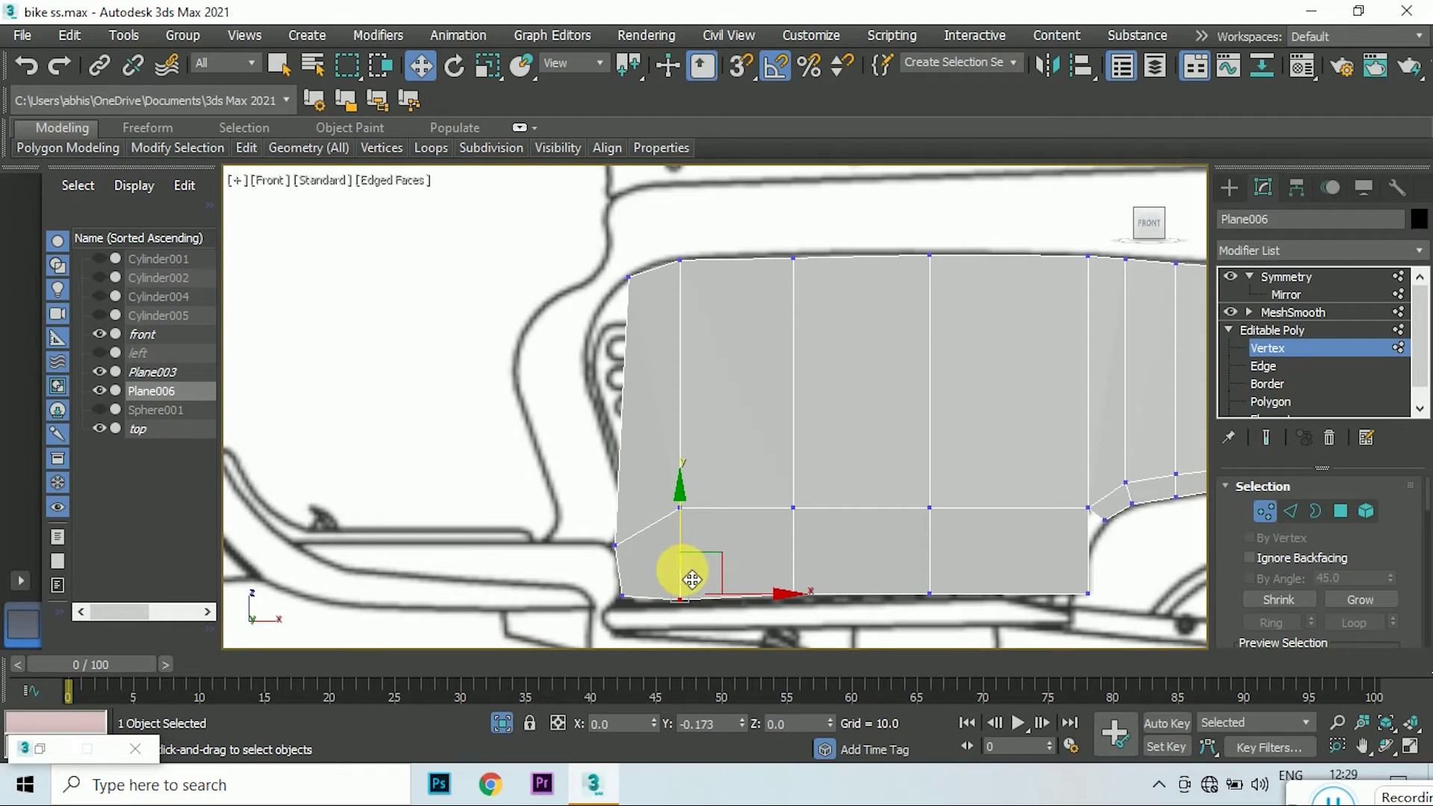
scroll(692, 579, up, 2)
click(617, 586)
scroll(607, 571, down, 1)
click(848, 580)
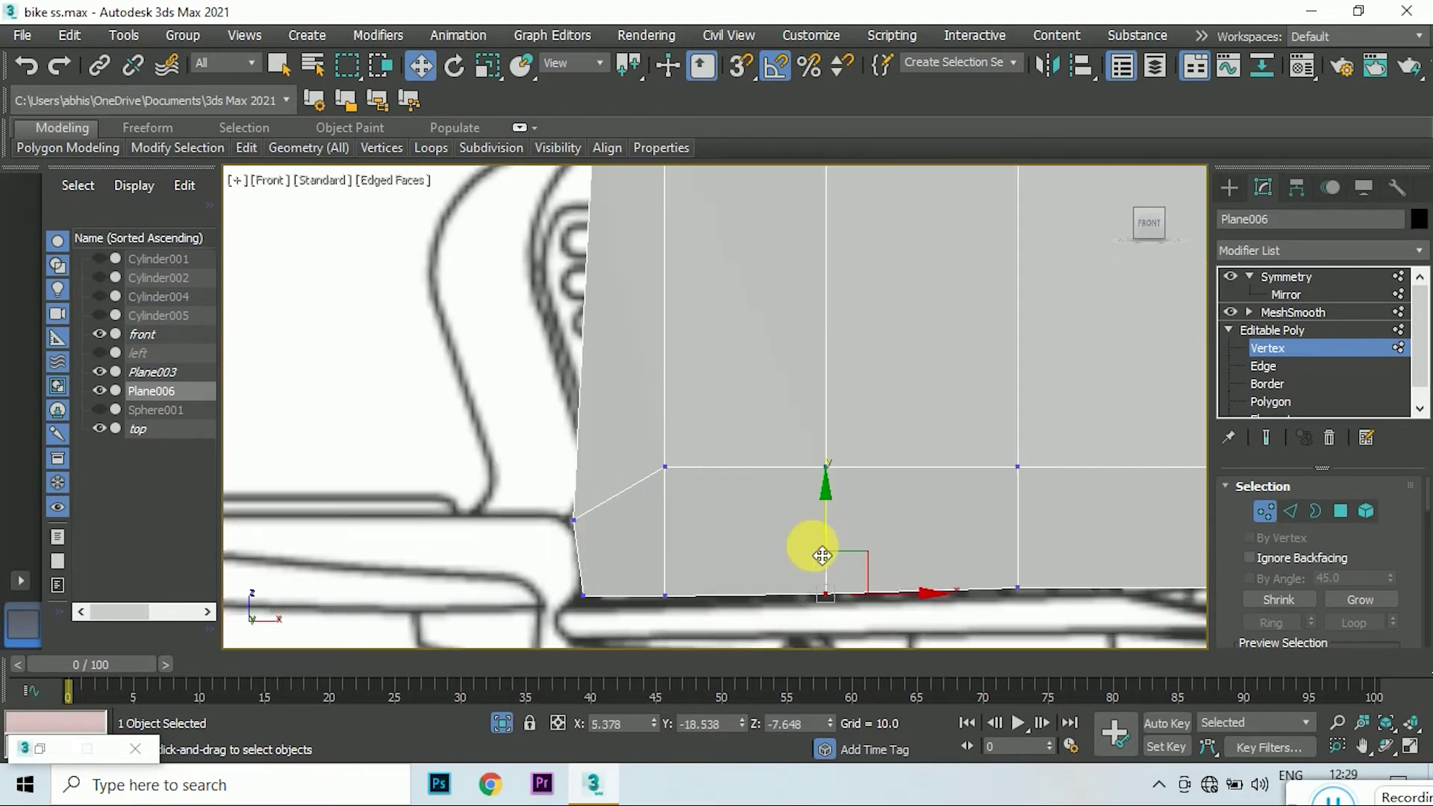
scroll(821, 556, down, 2)
scroll(930, 590, up, 2)
scroll(1028, 619, down, 3)
drag(681, 602, 992, 617)
scroll(993, 617, up, 2)
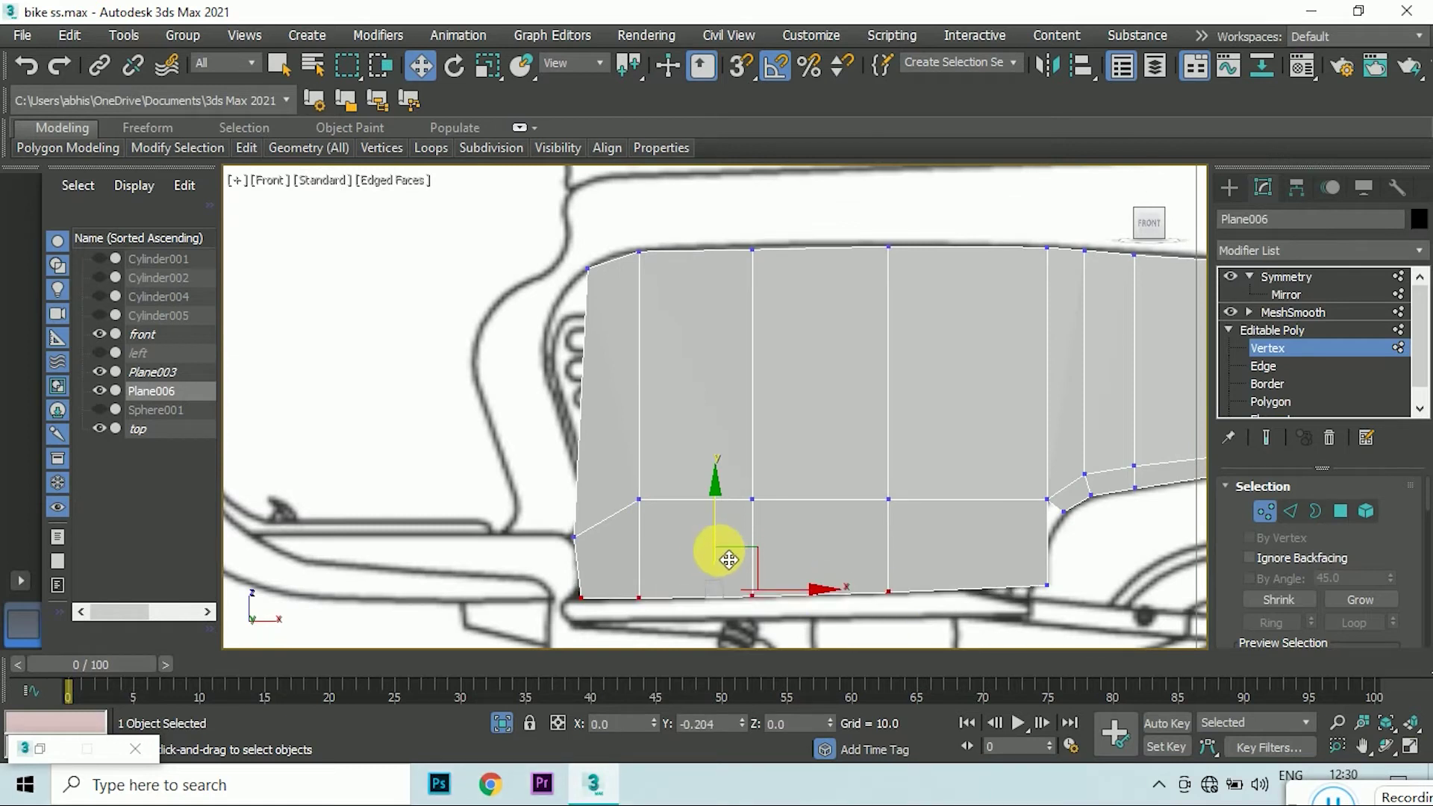
click(1048, 585)
scroll(1045, 575, down, 1)
- Ring-select the edges of the panel's lower row
key(2)
click(993, 516)
shift+click(1015, 583)
- Connect the lower-row edge ring with a single new vertical edge
right_click(992, 515)
click(839, 598)
drag(726, 424, 726, 437)
click(726, 510)
scroll(1284, 592, down, 3)
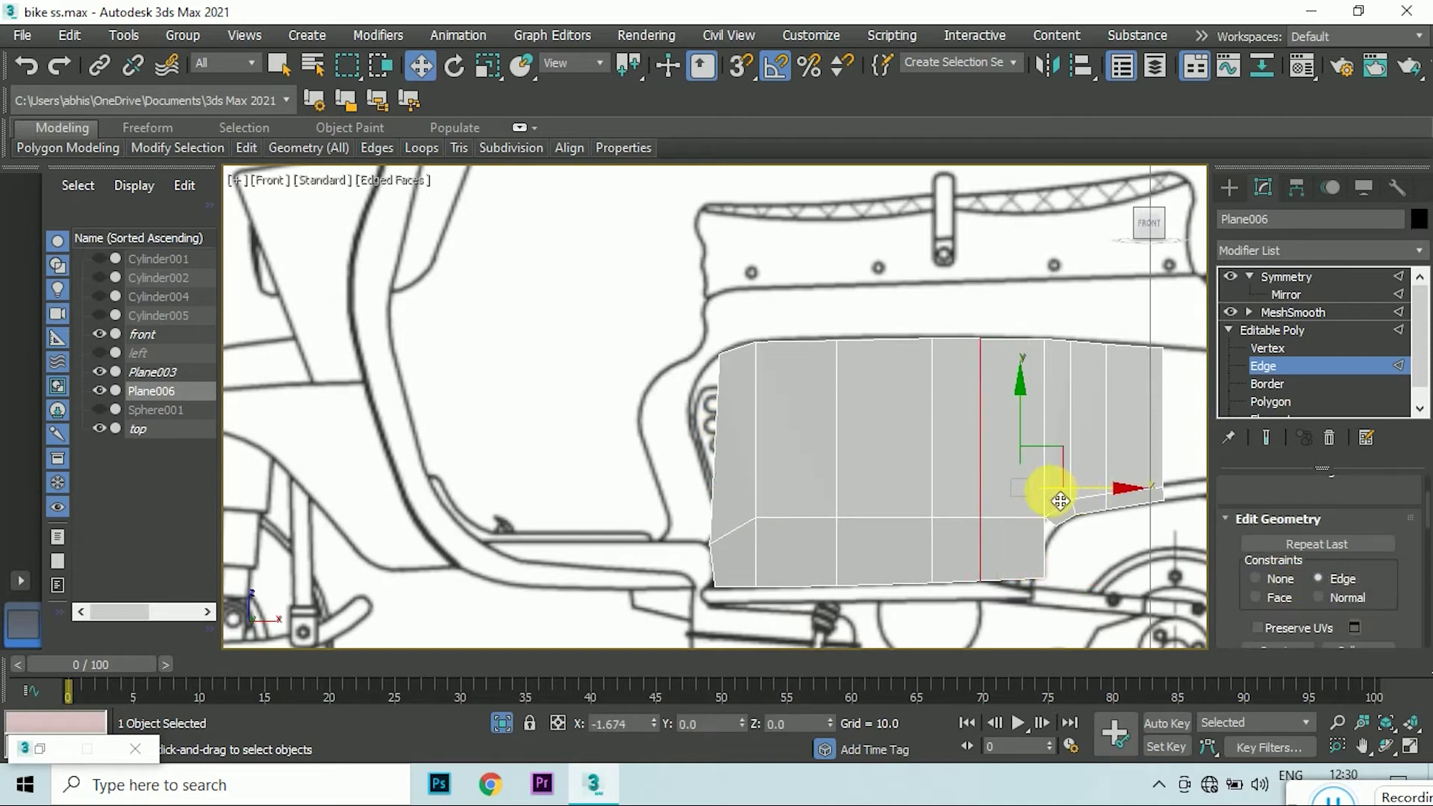
- Move the rear bottom corner vertex down onto the wheel-arch outline
click(1267, 348)
scroll(1015, 544, down, 3)
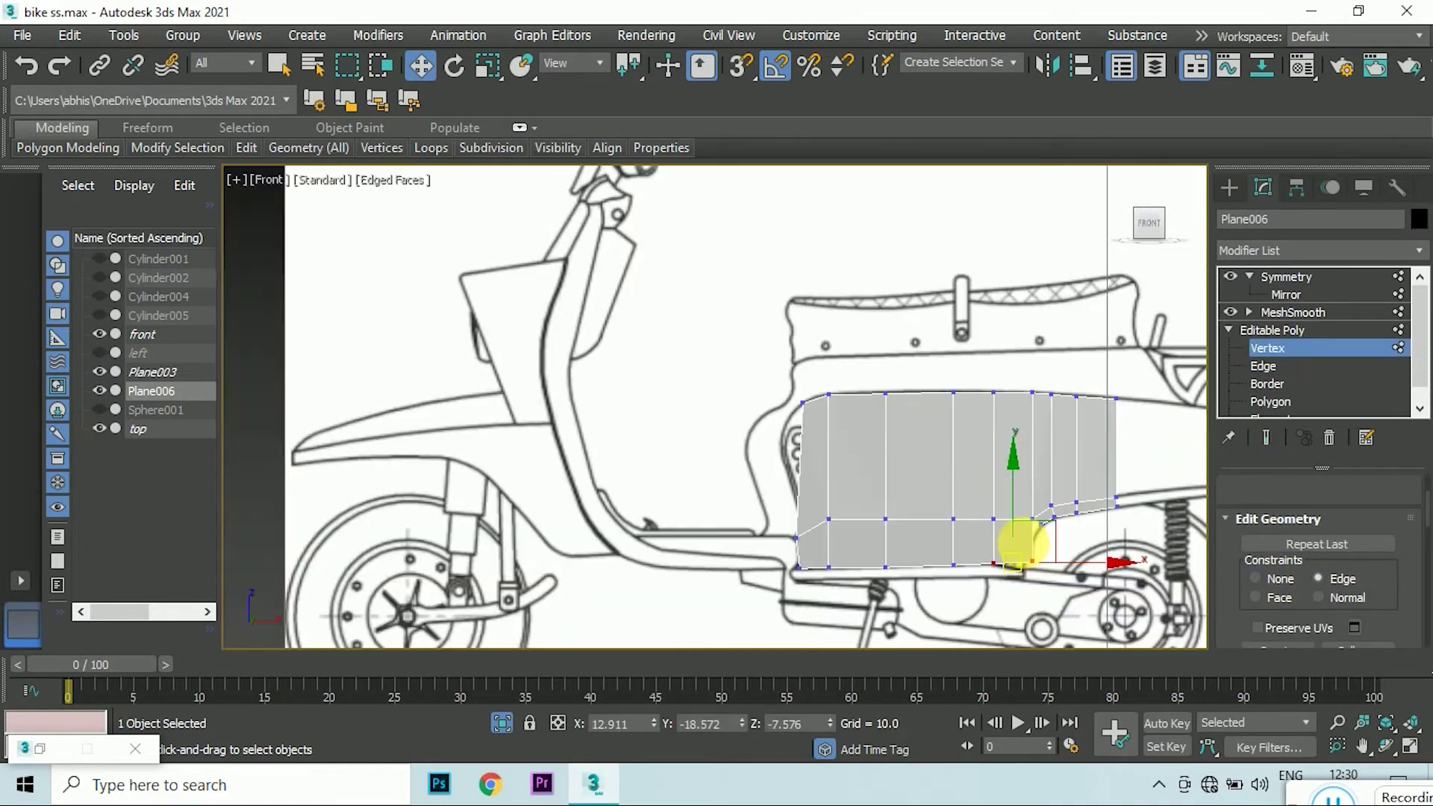
scroll(1127, 502, up, 5)
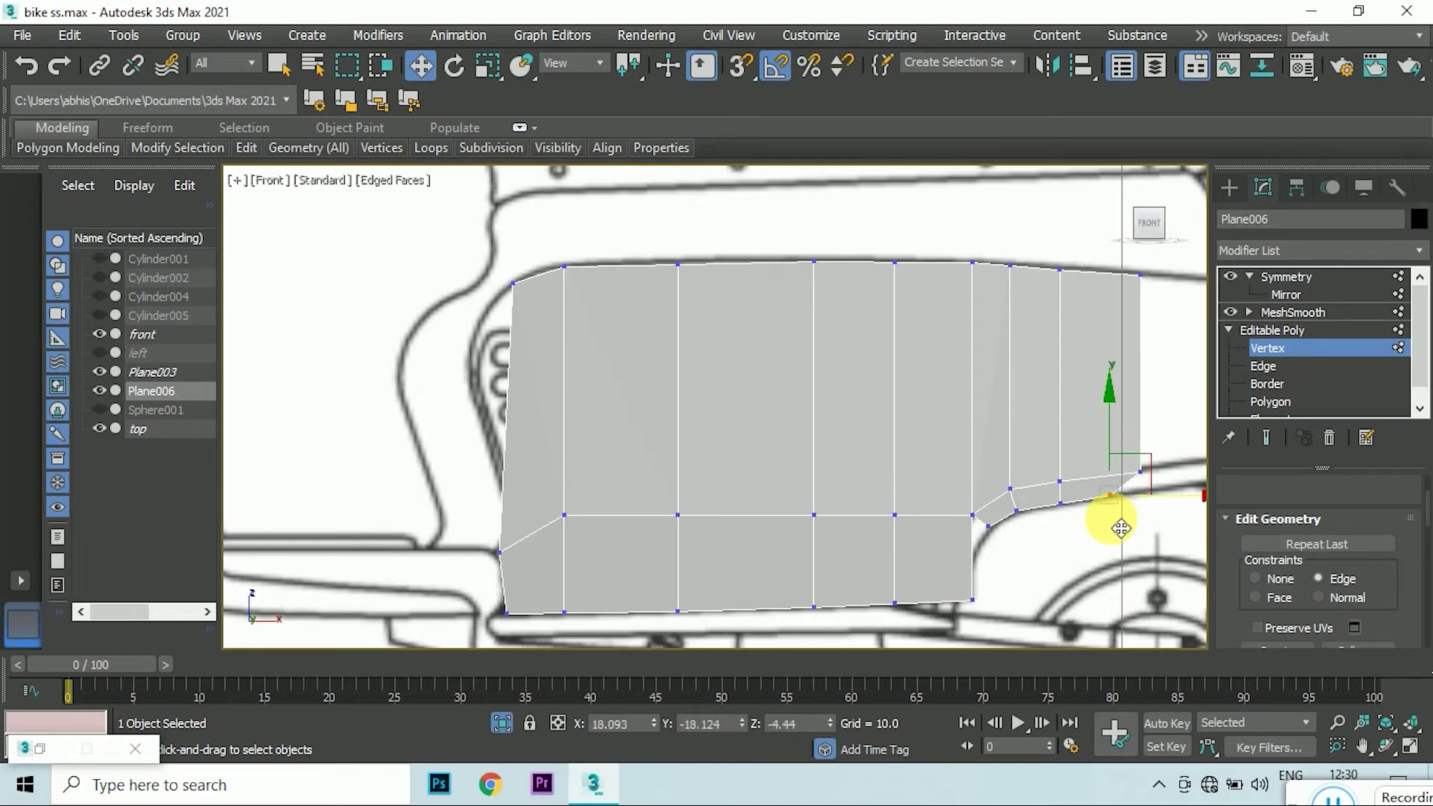
drag(1121, 528, 1152, 523)
middle_drag(1152, 523, 1171, 501)
drag(1046, 589, 1018, 576)
scroll(975, 585, up, 5)
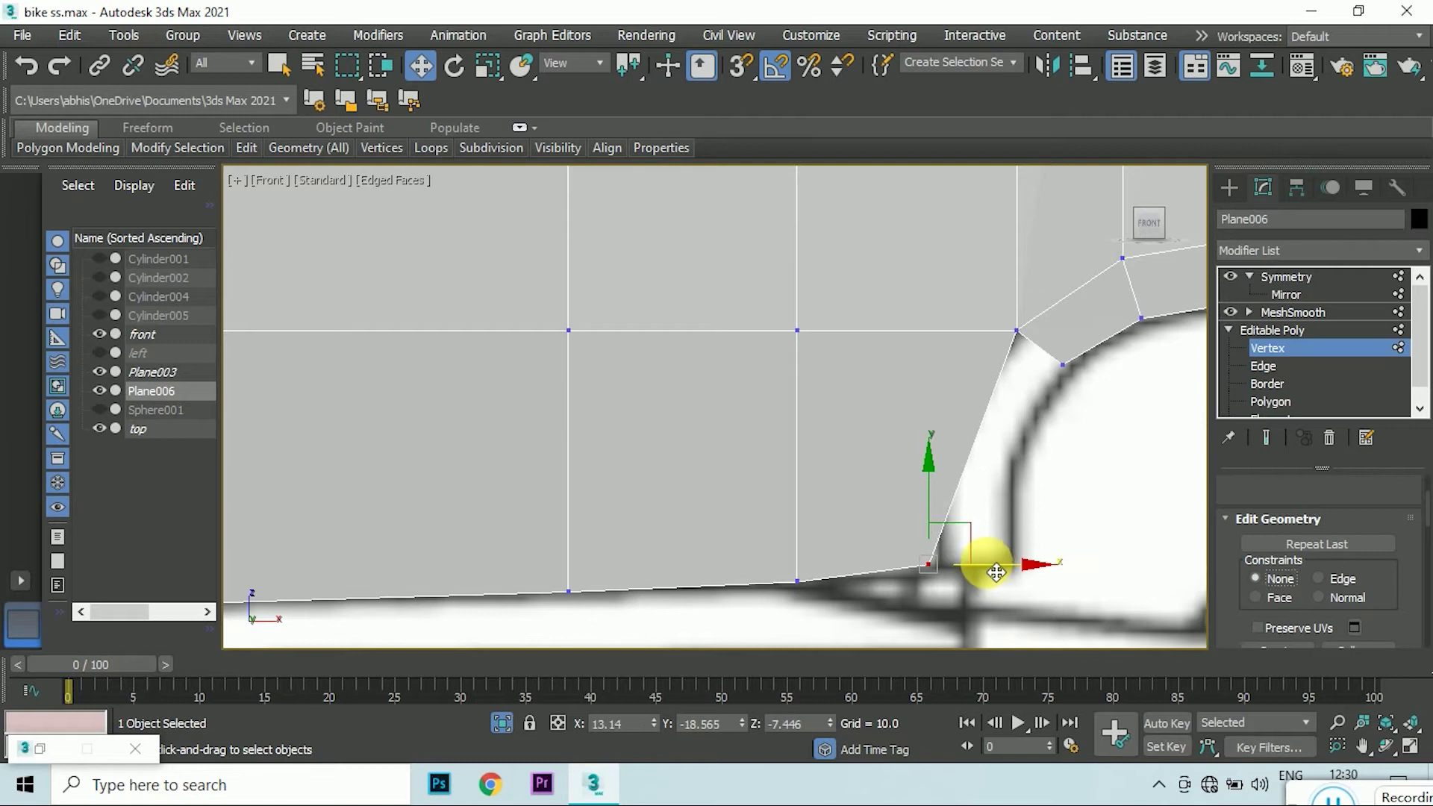
drag(996, 572, 1009, 573)
scroll(990, 601, down, 2)
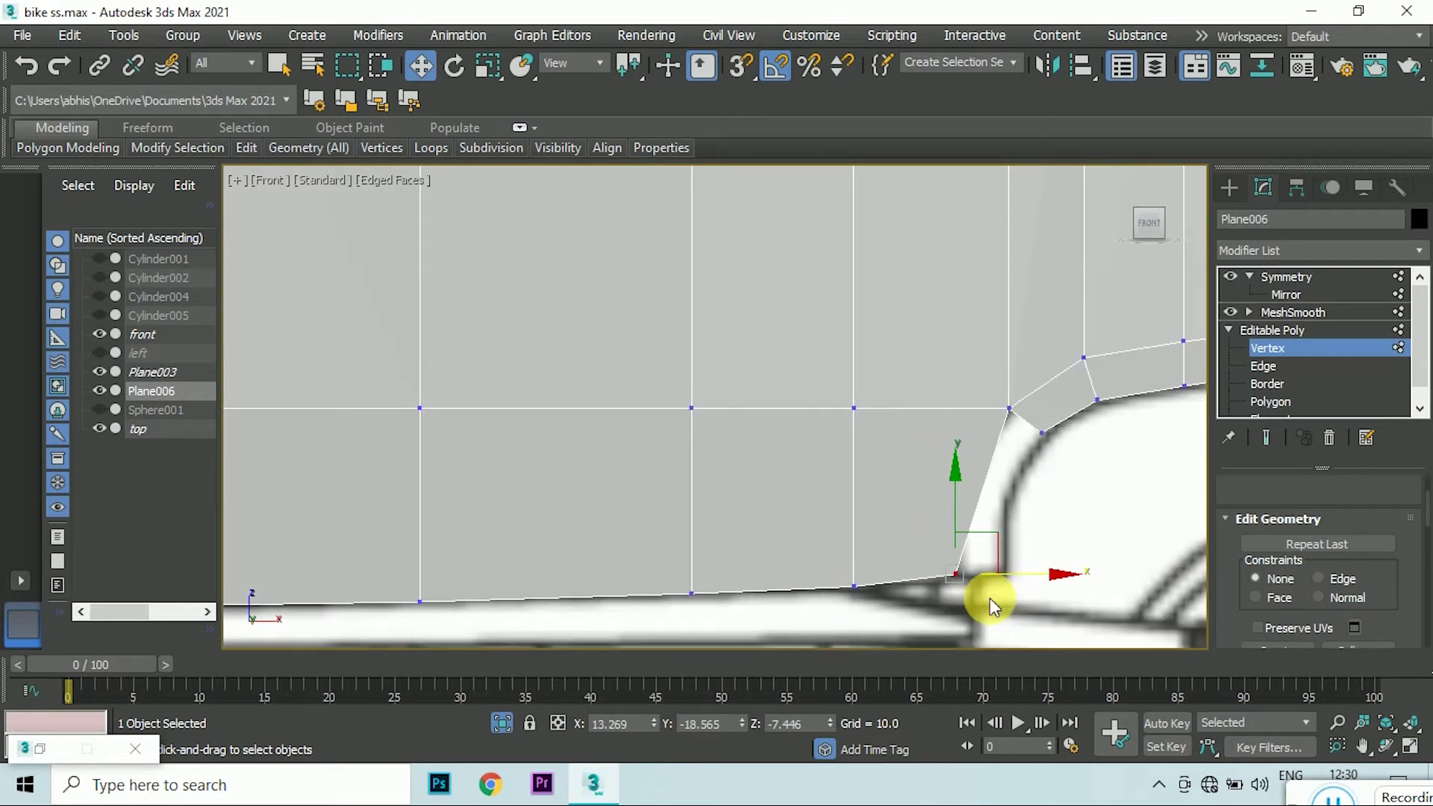
- Switch to Edge mode and clear the edge selection
scroll(990, 598, down, 2)
click(1264, 366)
scroll(1023, 461, up, 4)
click(1037, 474)
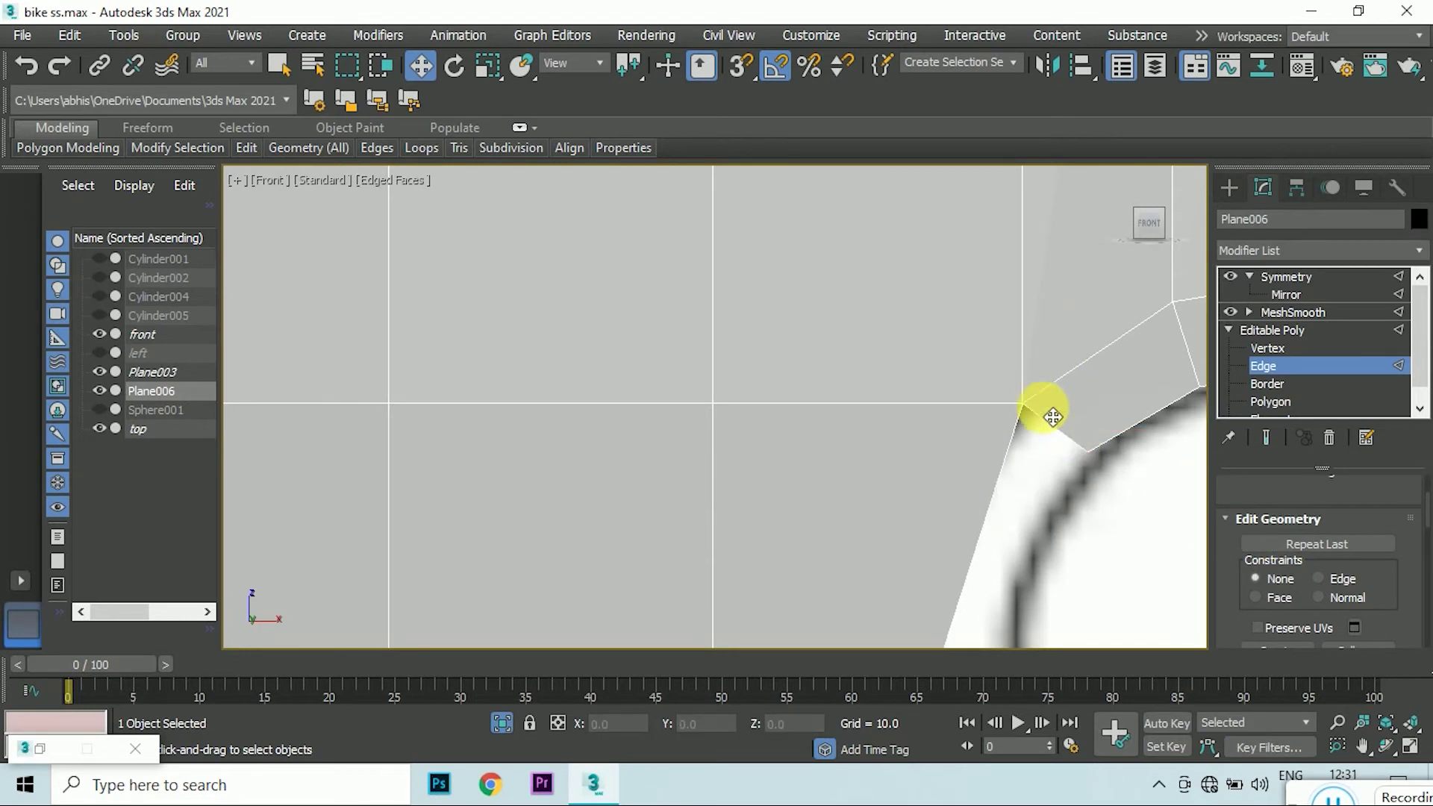
scroll(1050, 416, down, 3)
scroll(1052, 528, down, 2)
- Unhide all hidden body polygons at Polygon level, then deselect everything
key(1)
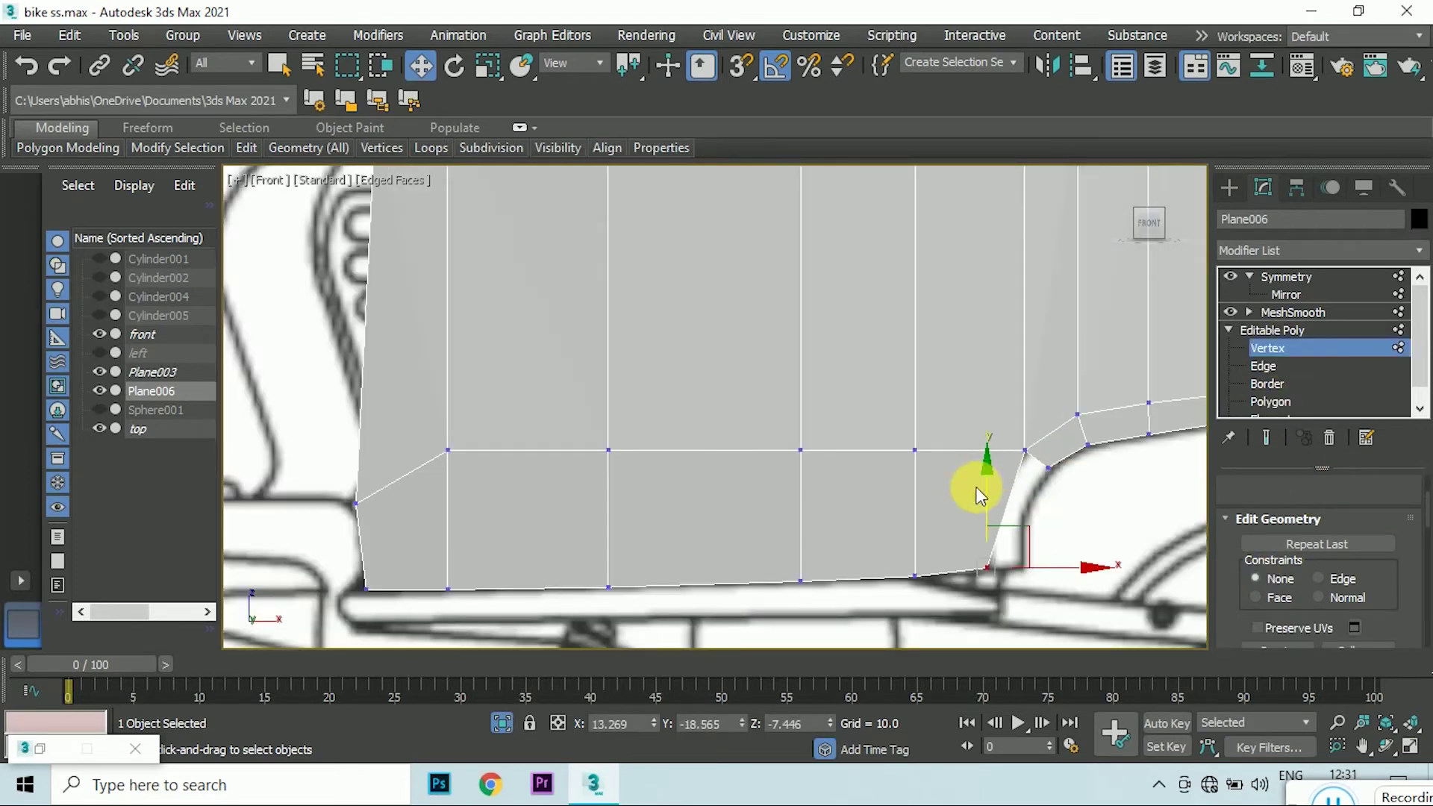
click(1289, 400)
key(ctrl+a)
scroll(1328, 585, down, 5)
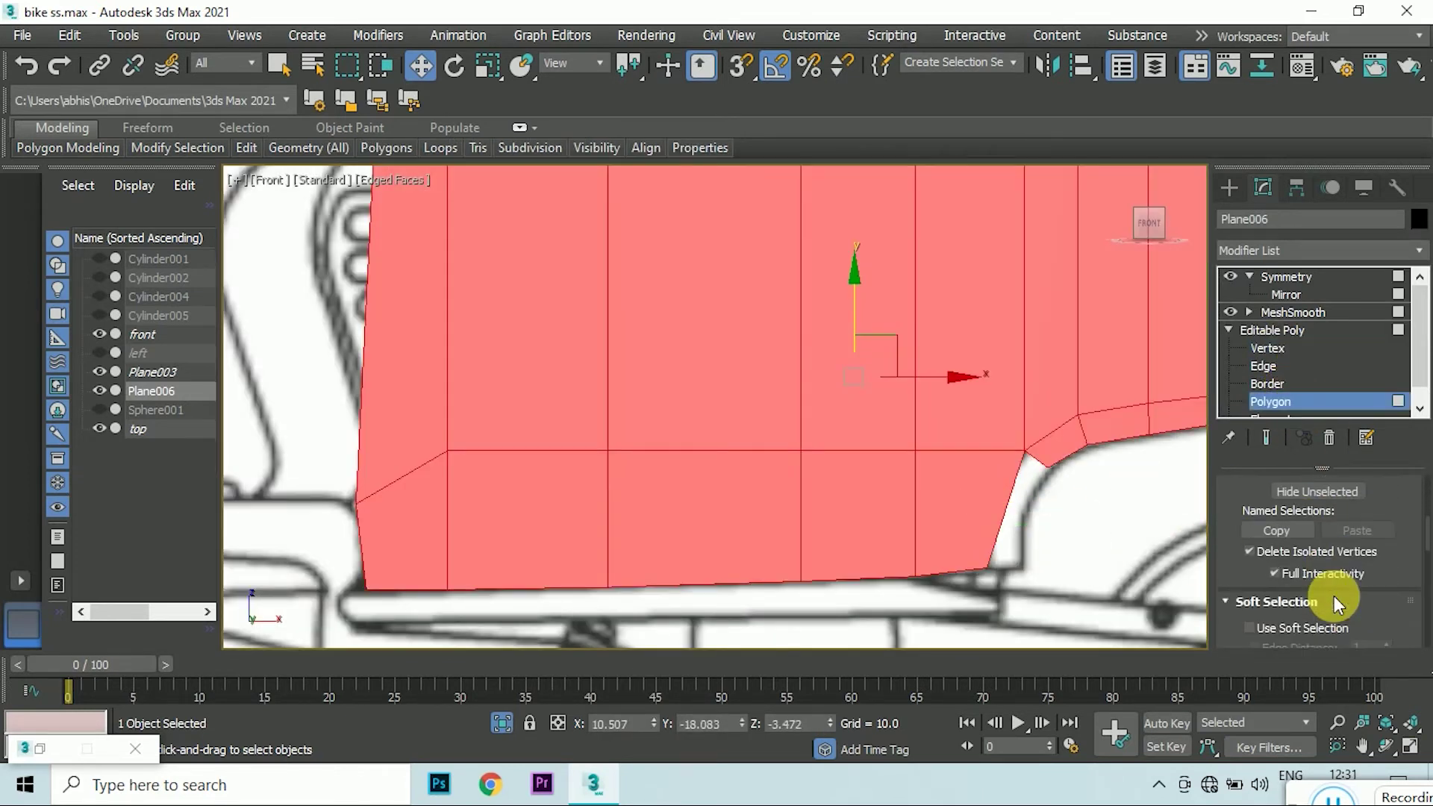
click(1358, 499)
click(1103, 571)
- Connect the lower vertical edge ring with one horizontal edge slid toward the arch corner
click(1263, 366)
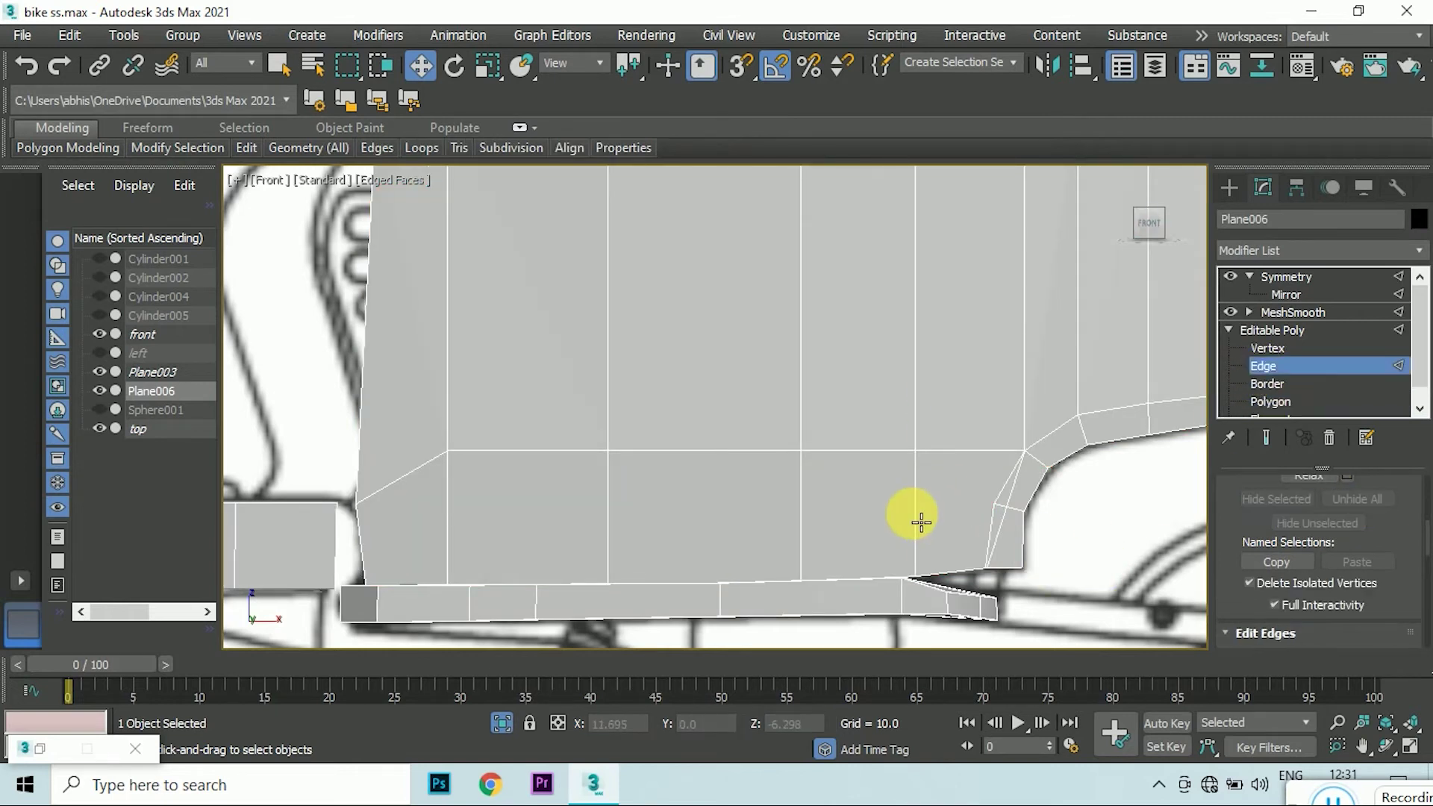
click(916, 515)
scroll(1286, 608, up, 5)
click(1272, 622)
right_click(1011, 534)
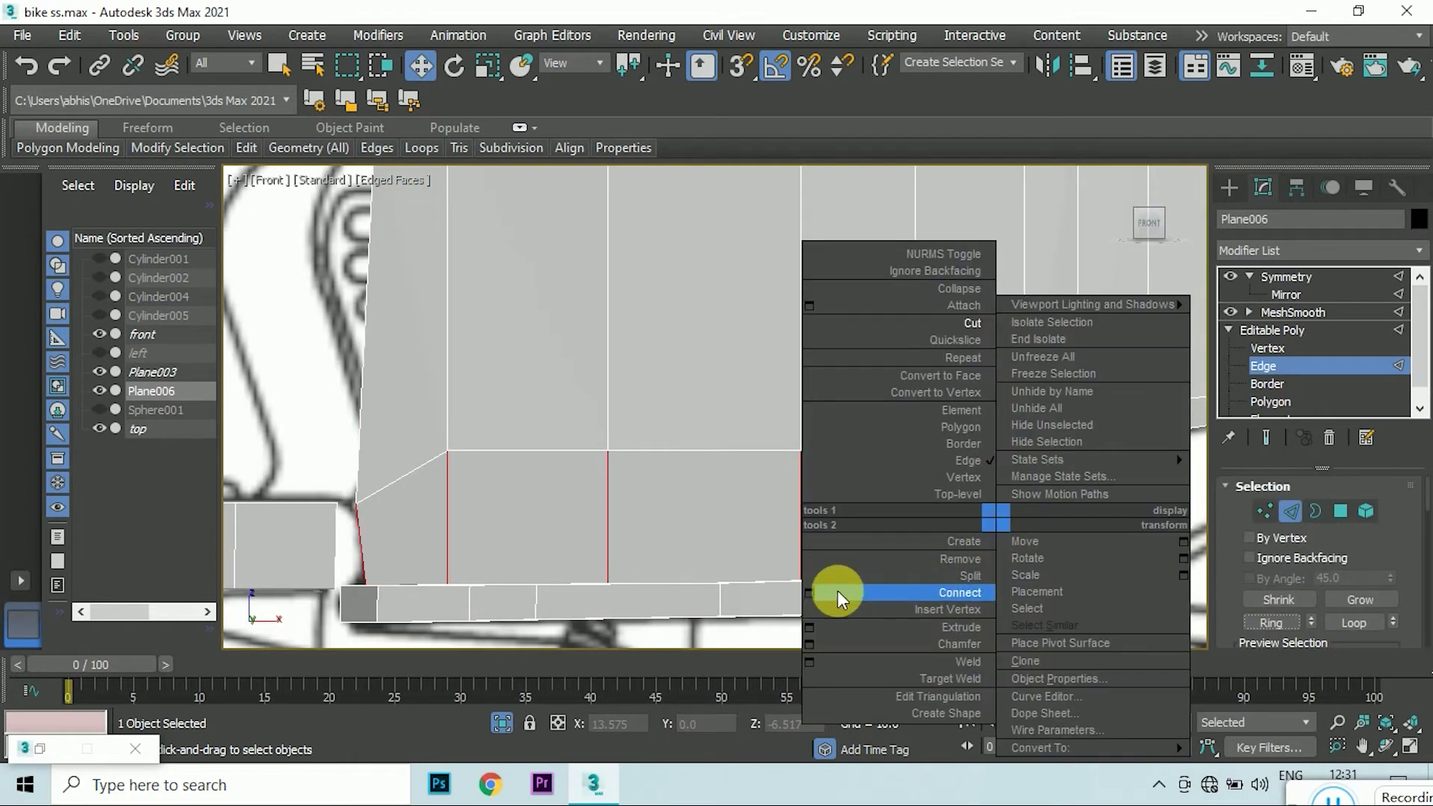
click(839, 592)
drag(736, 475, 736, 256)
click(726, 510)
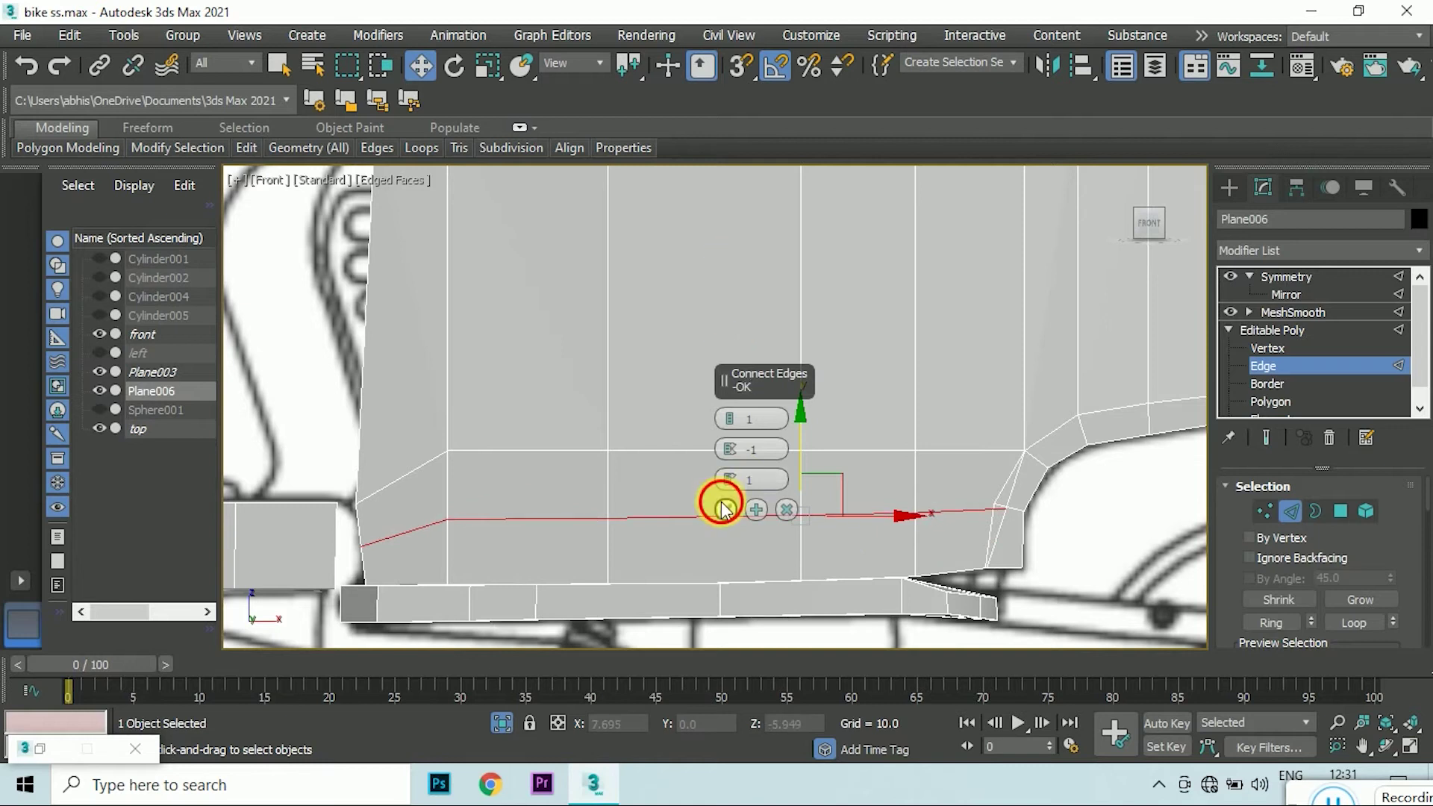
- Tweak the corner vertices in Vertex mode using the quad menu and Move tool
scroll(1004, 508, up, 4)
click(1265, 512)
scroll(1323, 562, down, 5)
scroll(1353, 579, down, 3)
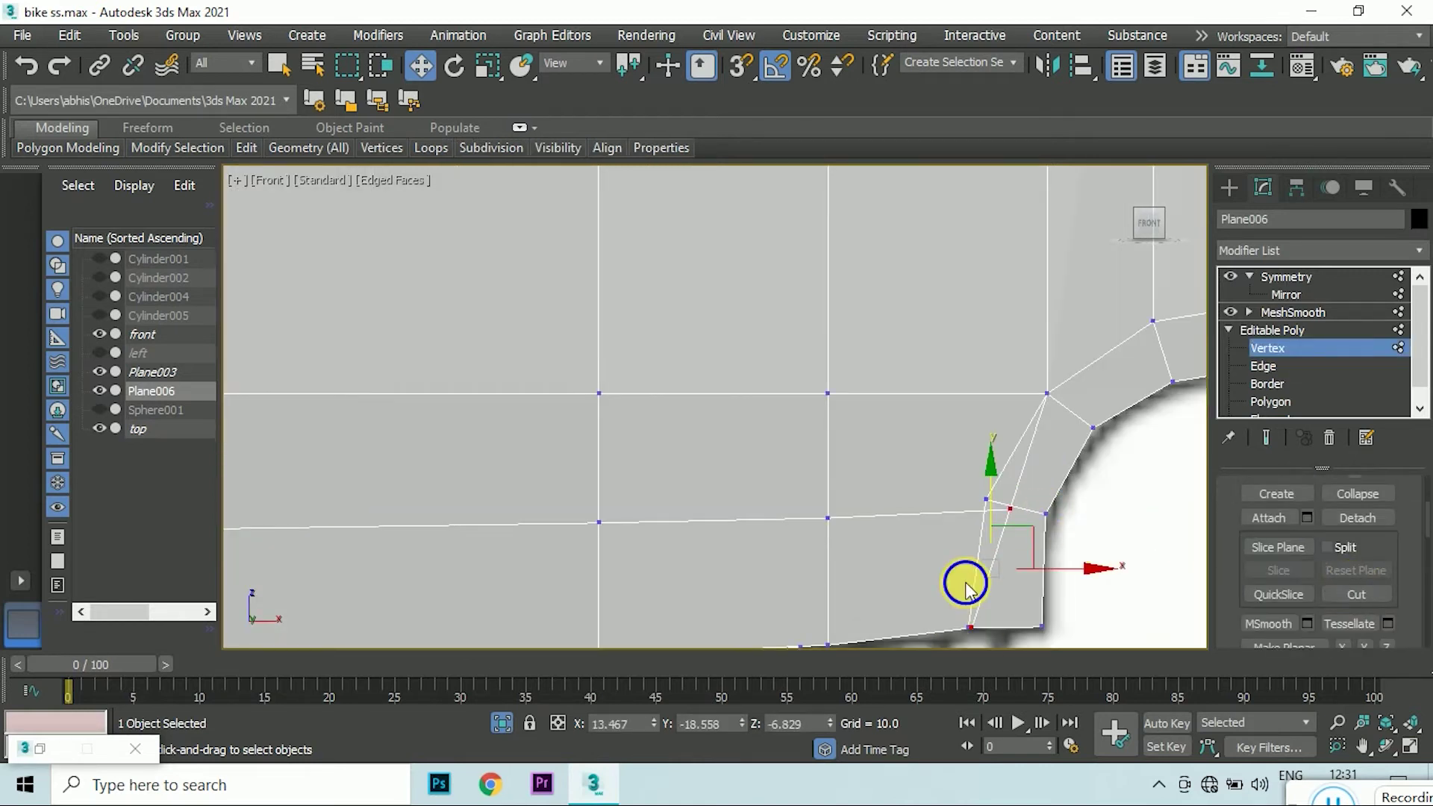
key(q)
scroll(970, 553, up, 3)
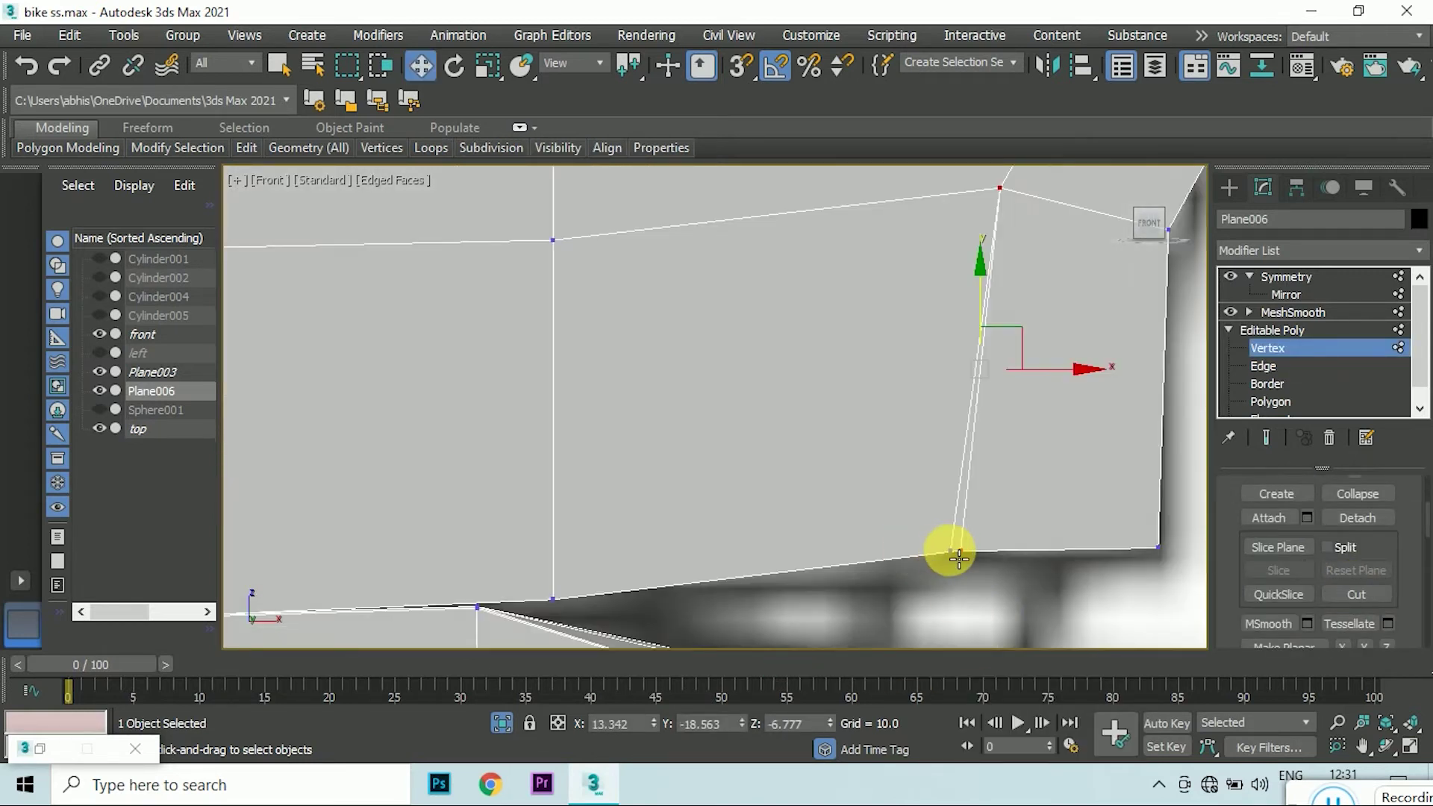
scroll(951, 553, up, 3)
right_click(950, 523)
click(971, 557)
key(w)
scroll(971, 556, down, 3)
scroll(890, 585, down, 3)
scroll(1030, 563, down, 2)
scroll(906, 448, down, 2)
scroll(946, 530, down, 5)
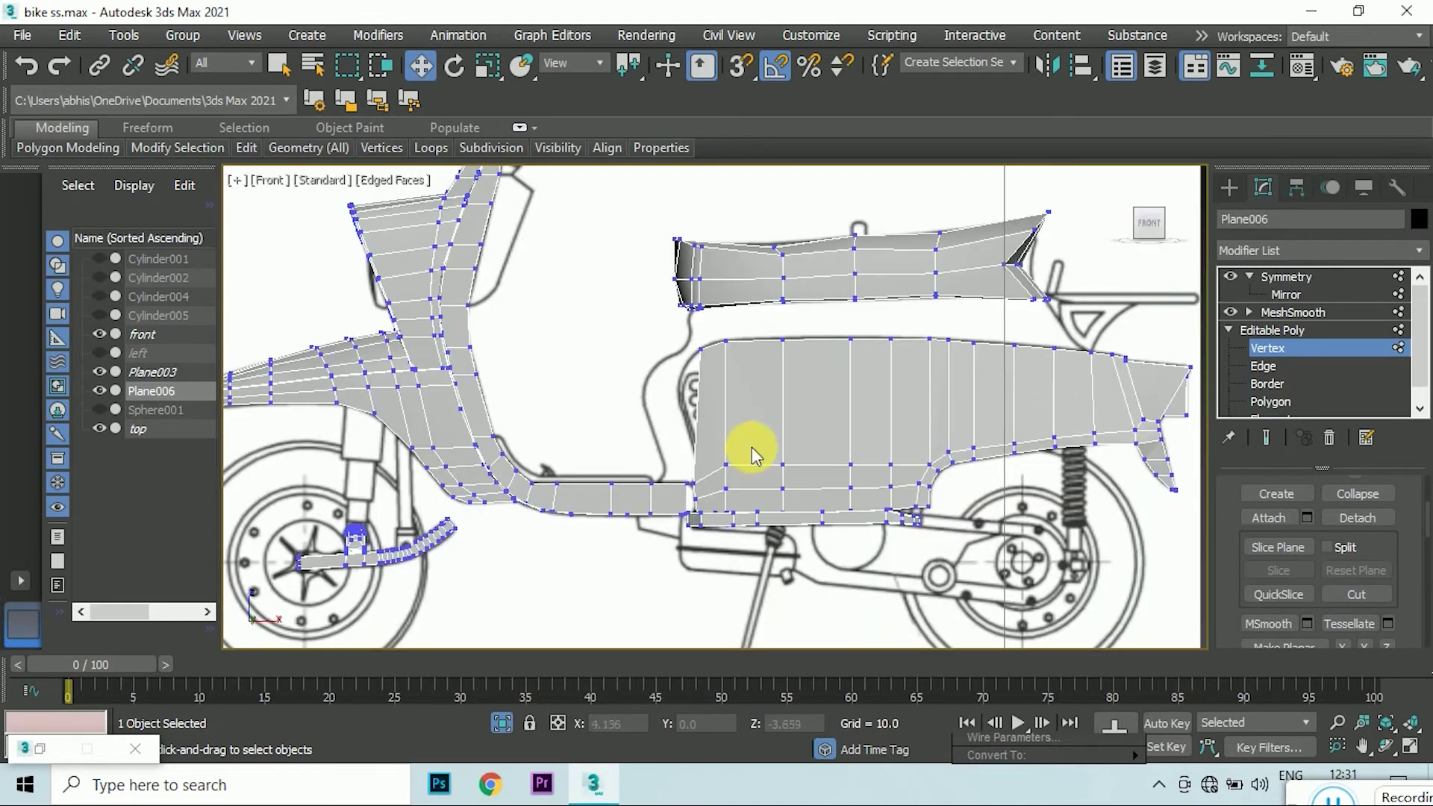
- Orbit around the scooter mesh and settle on a straight front view
alt+middle_drag(889, 409, 1153, 235)
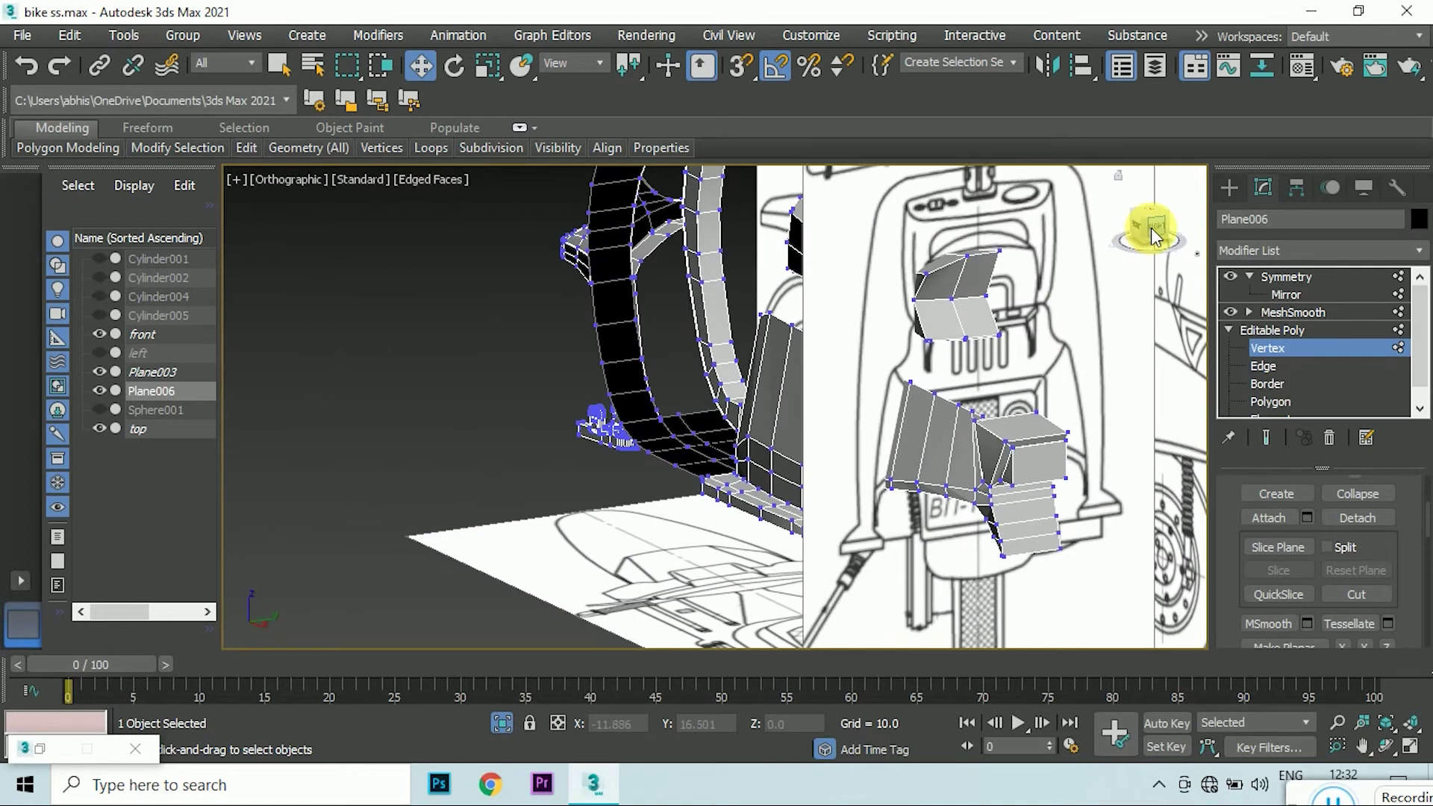
click(1153, 235)
drag(1153, 233, 1154, 246)
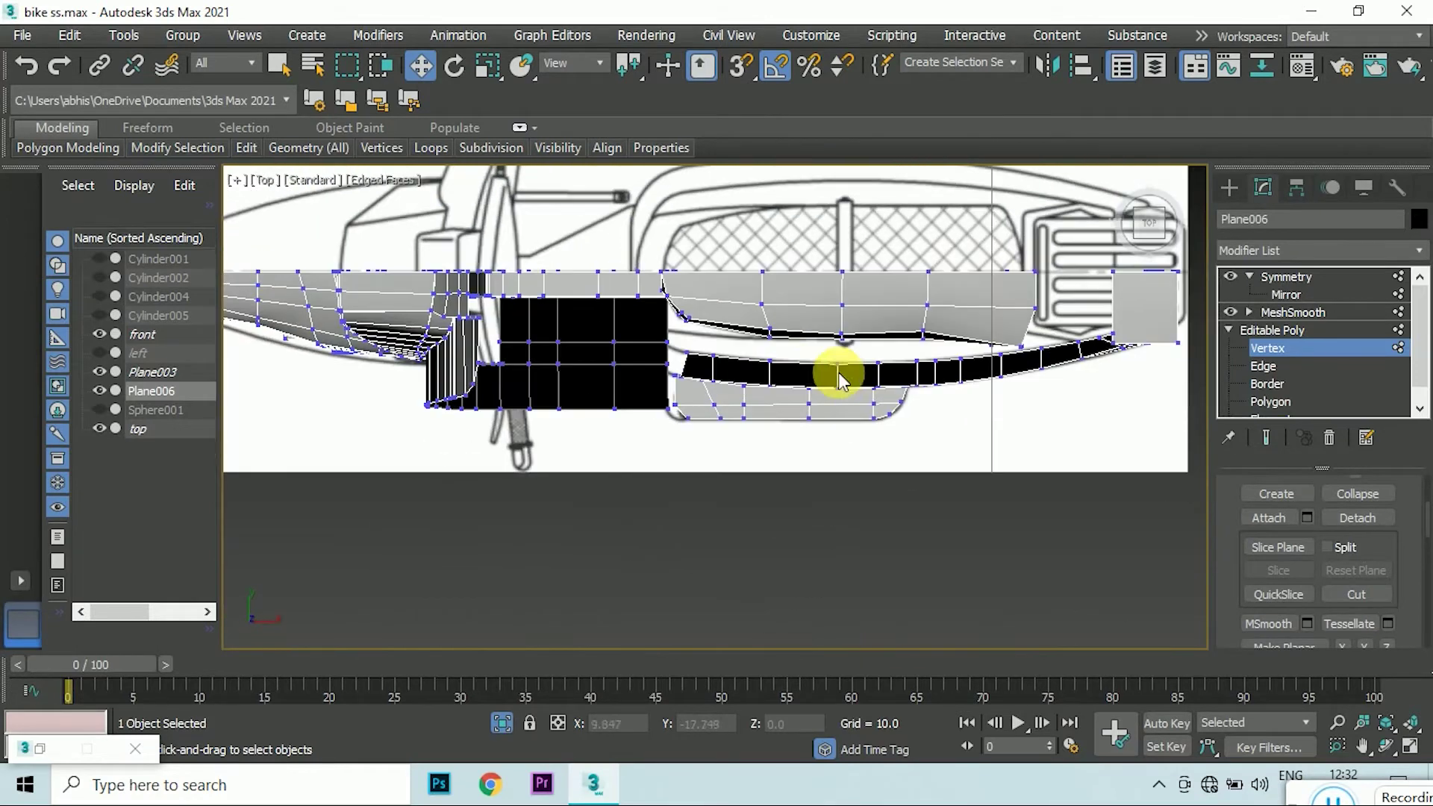
mouse_move(837, 378)
alt+middle_down()
mouse_move(755, 342)
mouse_move(617, 352)
alt+middle_up()
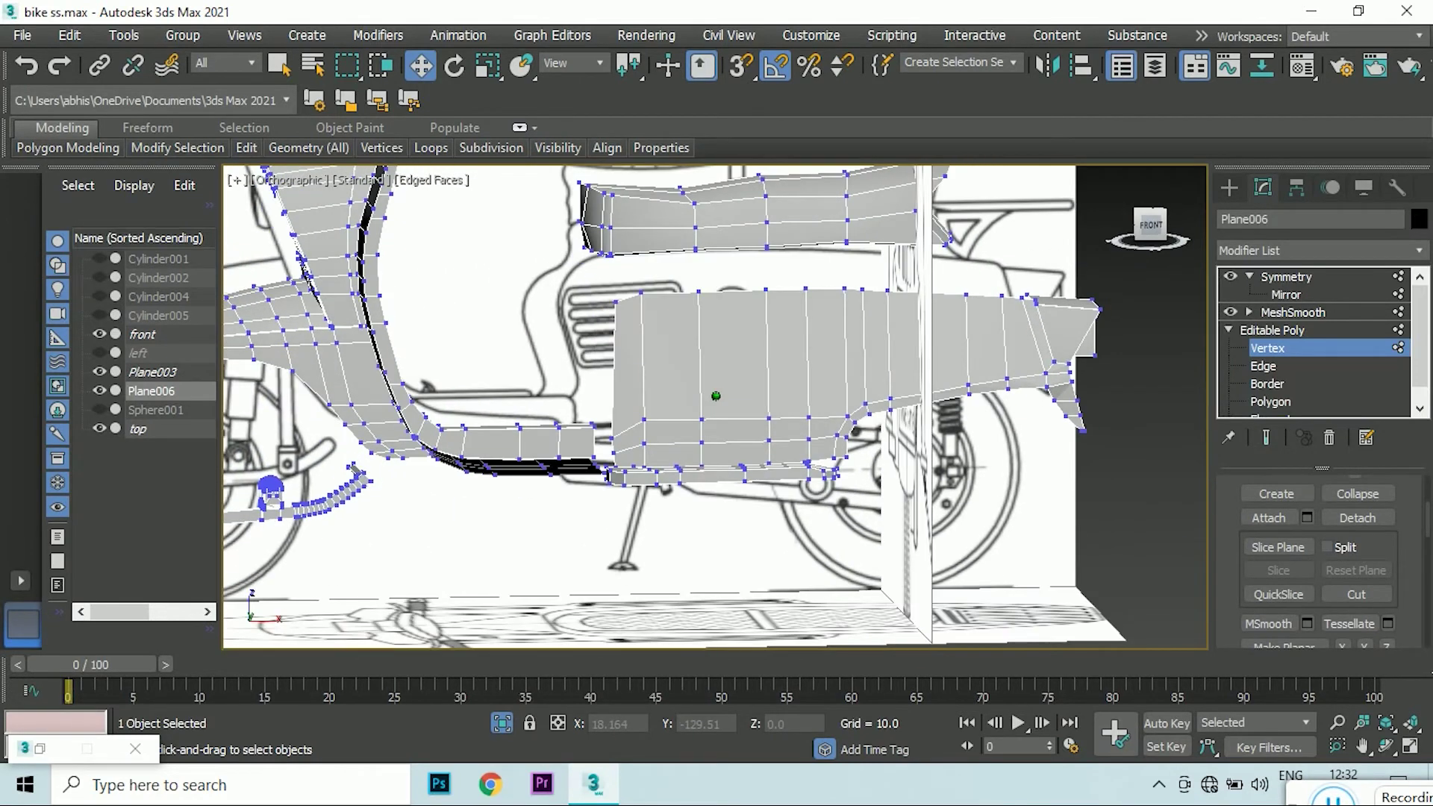
click(1149, 223)
- Connect the side panel's vertical edge ring with three horizontal edge loops
key(2)
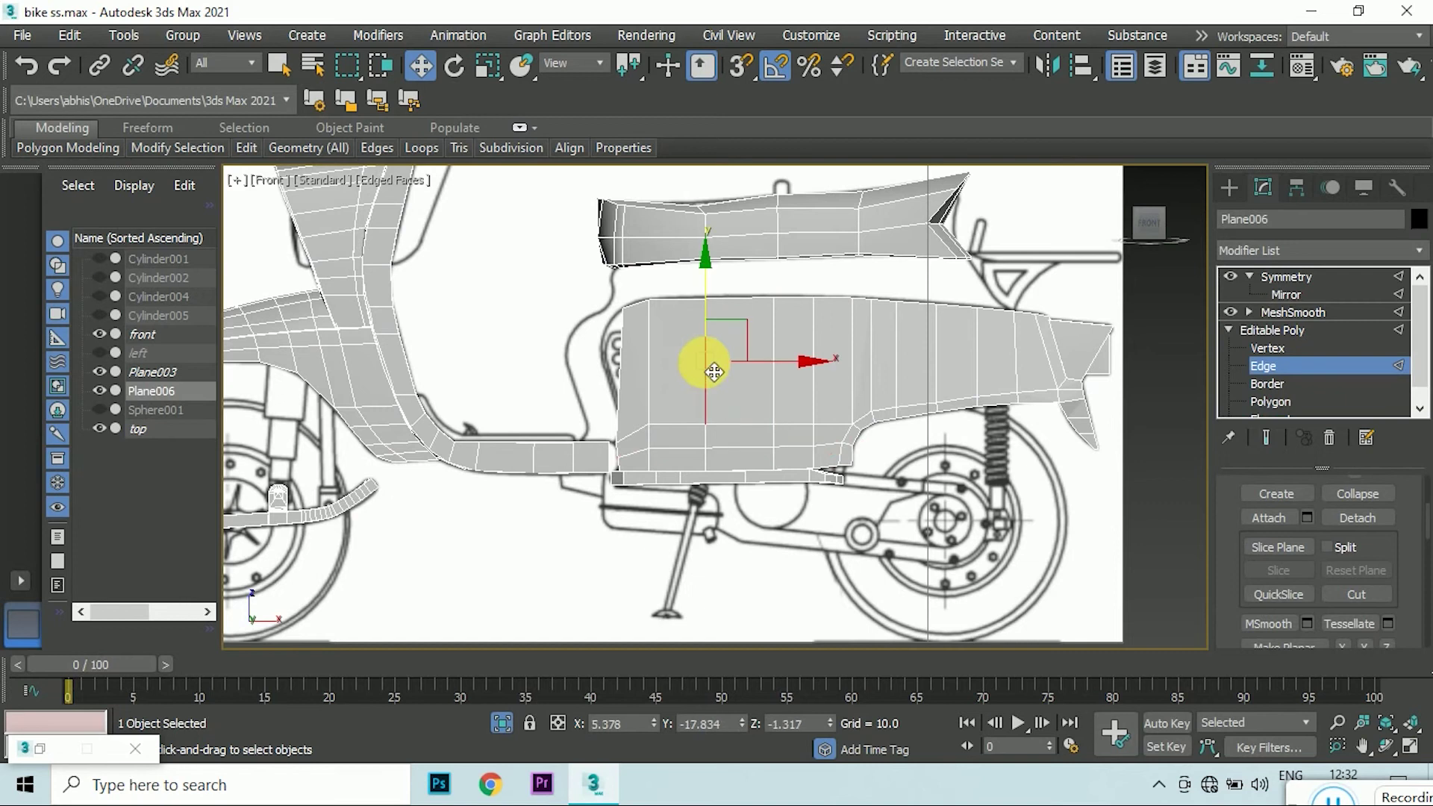
scroll(1311, 513, up, 5)
click(1271, 560)
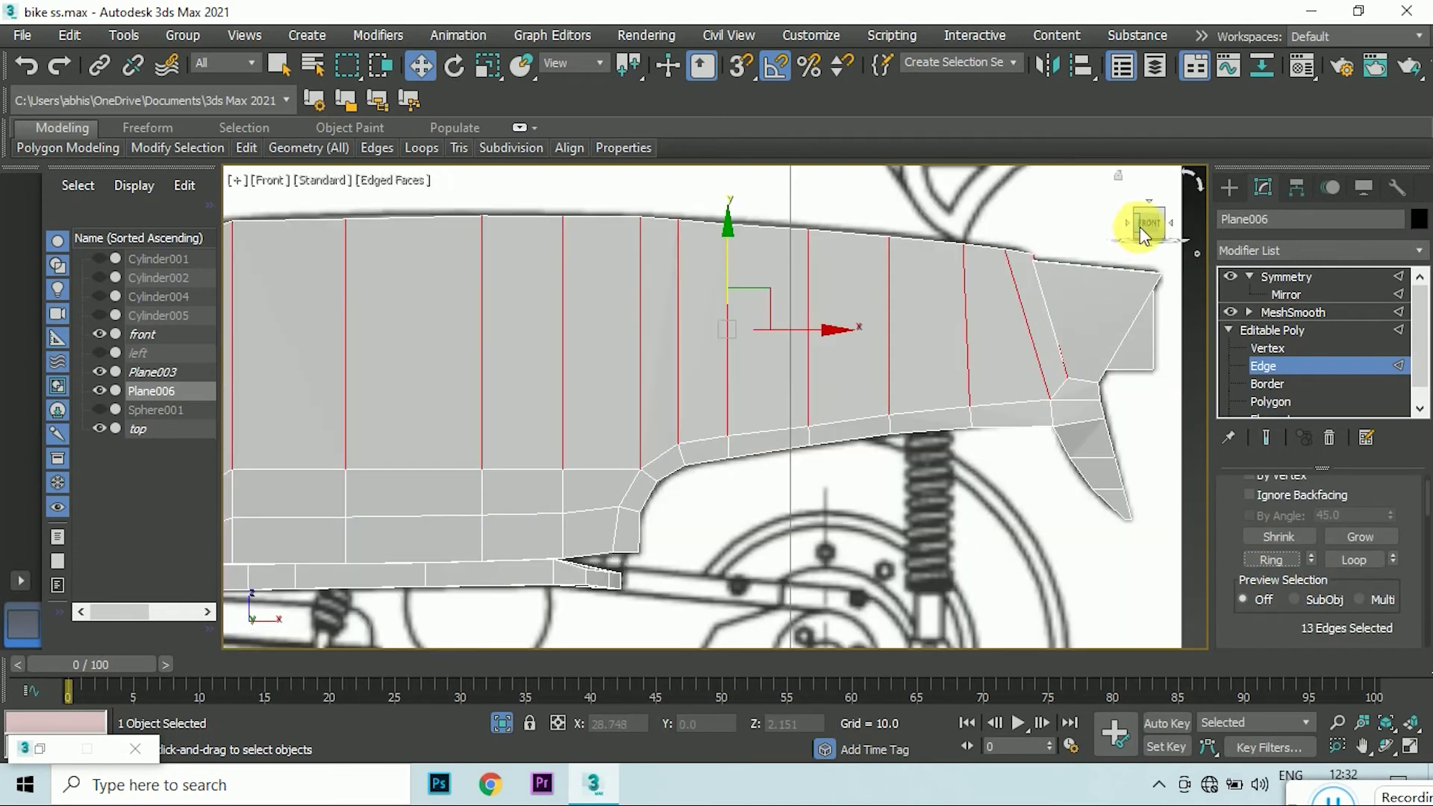
click(1136, 236)
right_click(919, 304)
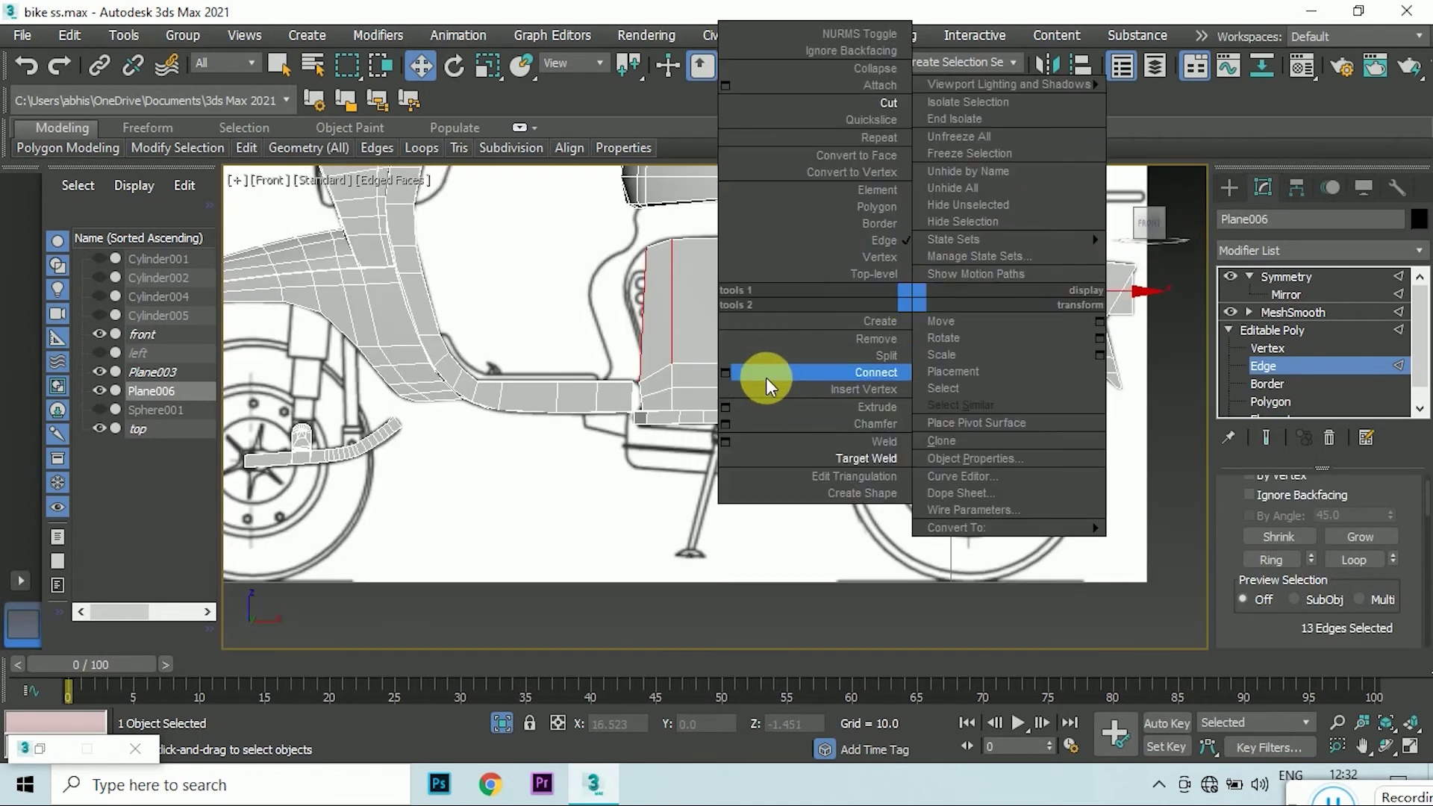
click(766, 377)
drag(732, 419, 732, 416)
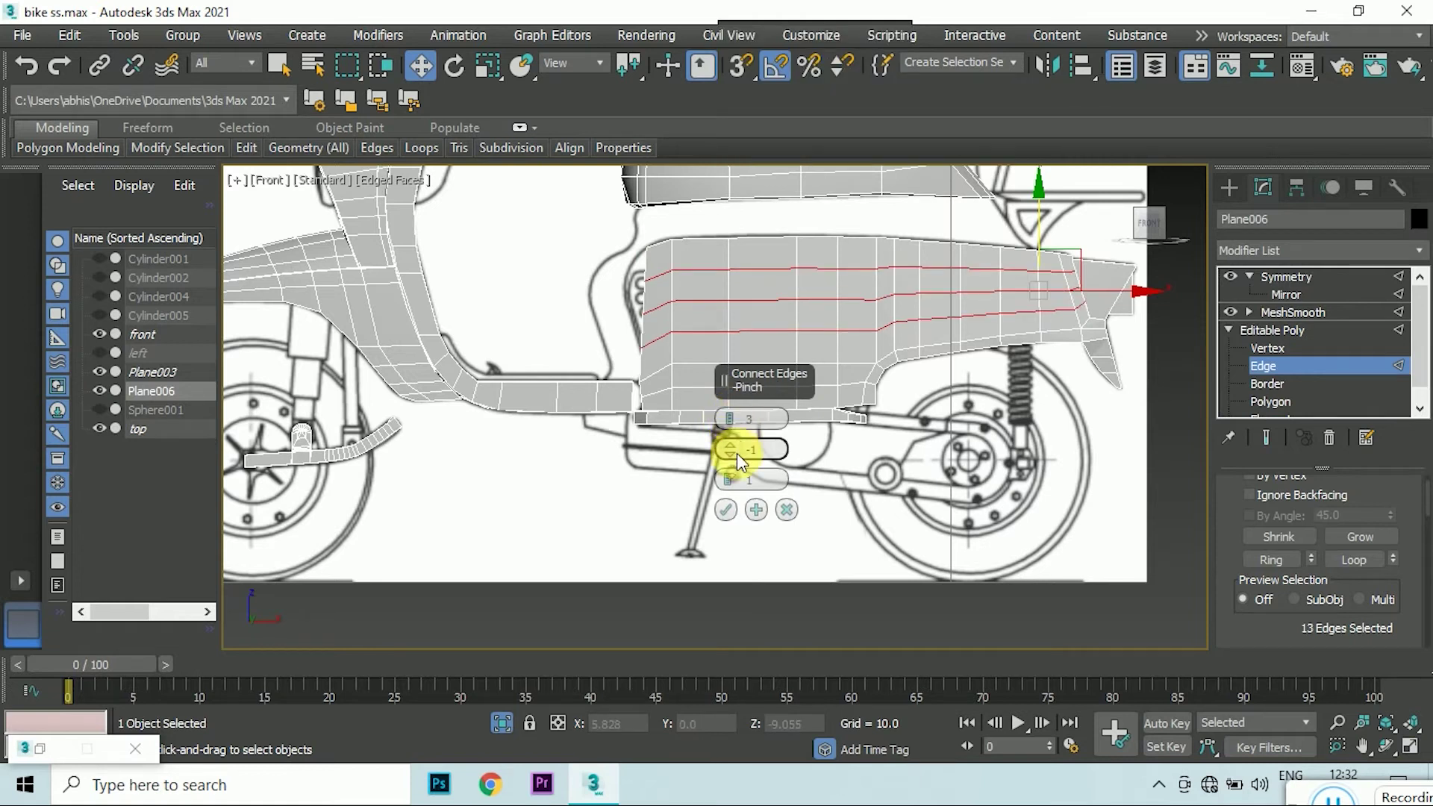
click(725, 510)
- Select a vertex at the panel's front edge and reopen the Material Editor
click(1263, 349)
scroll(684, 282, up, 4)
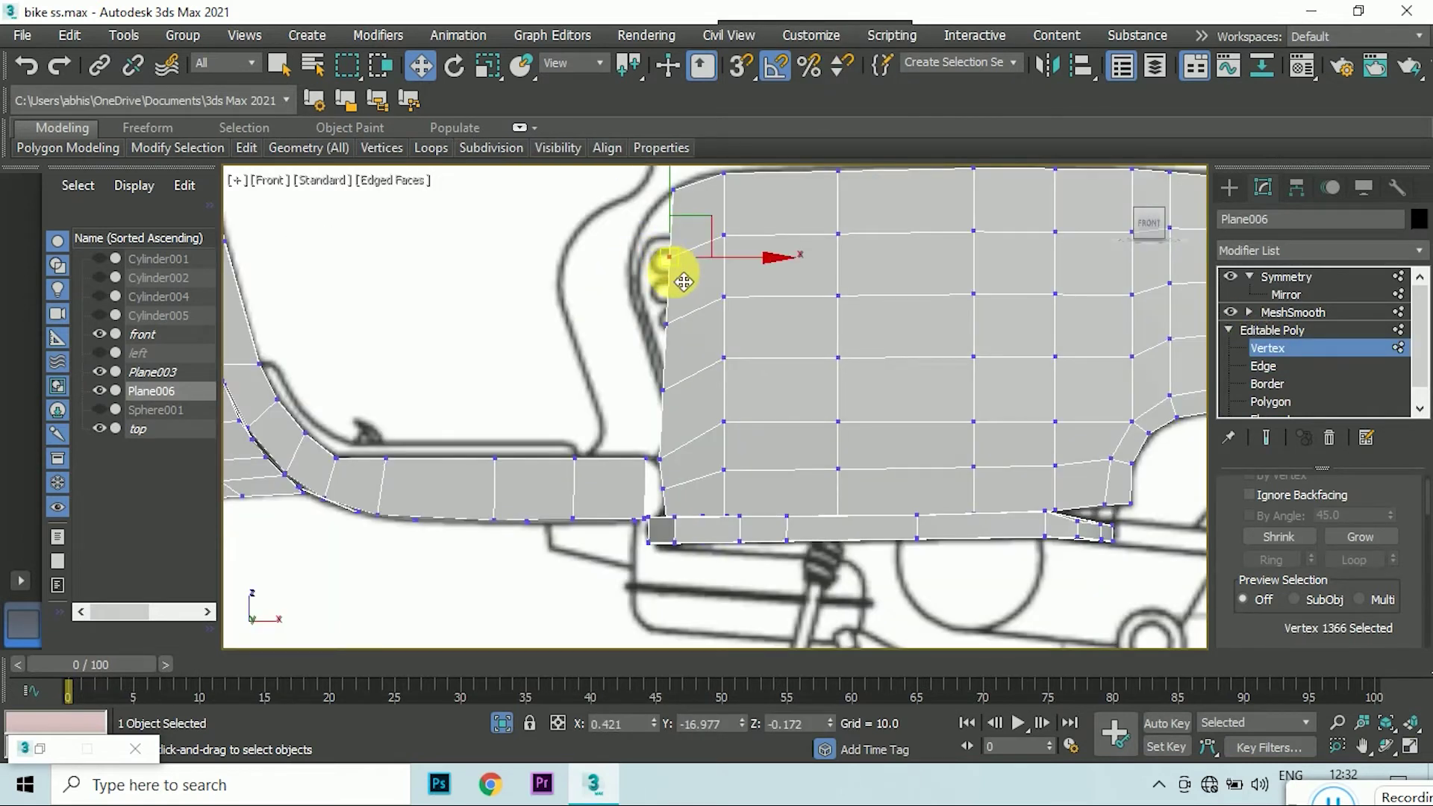
click(665, 323)
scroll(710, 340, down, 4)
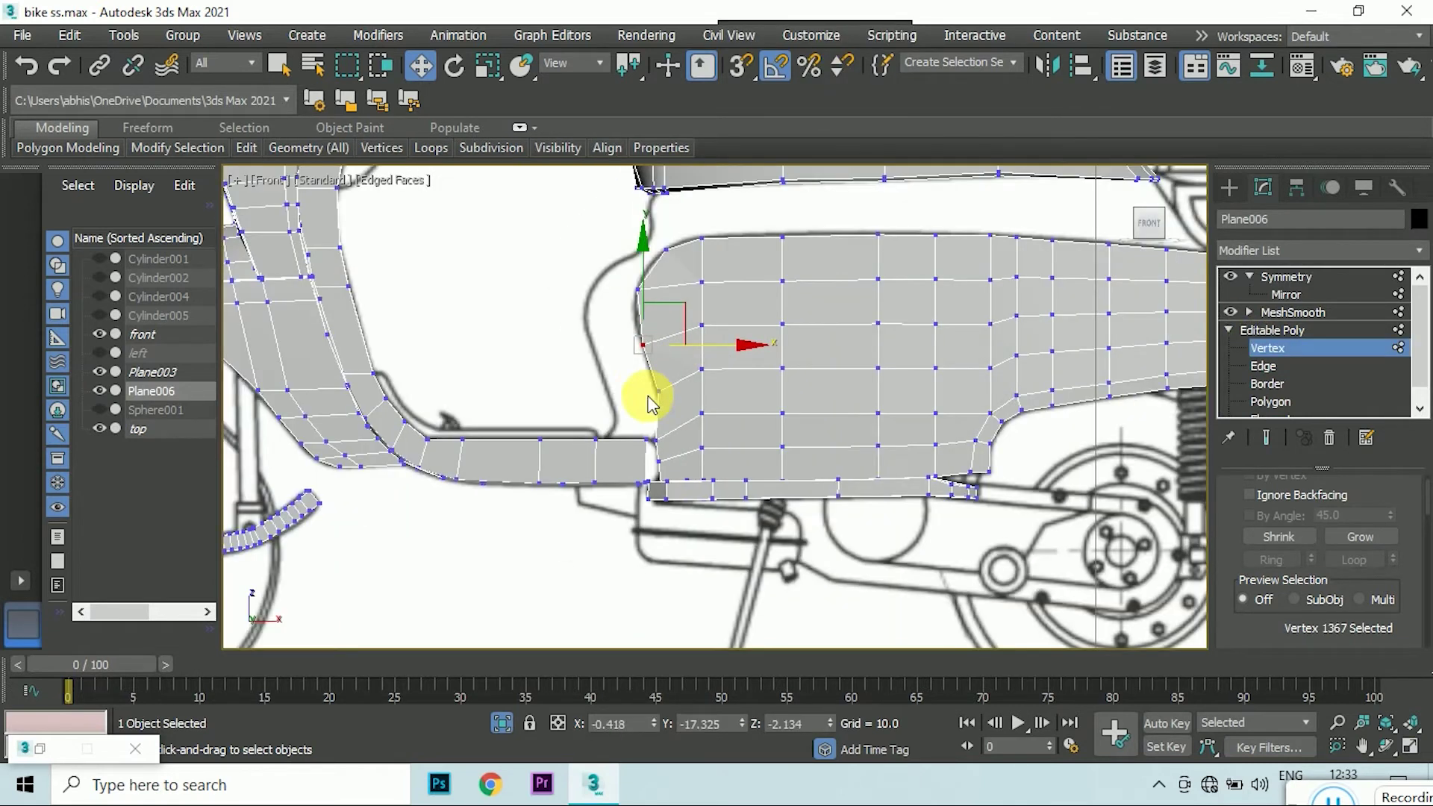
scroll(650, 394, up, 5)
click(41, 754)
- Raise the body material's opacity back to 100 so the mesh is opaque
right_click(337, 531)
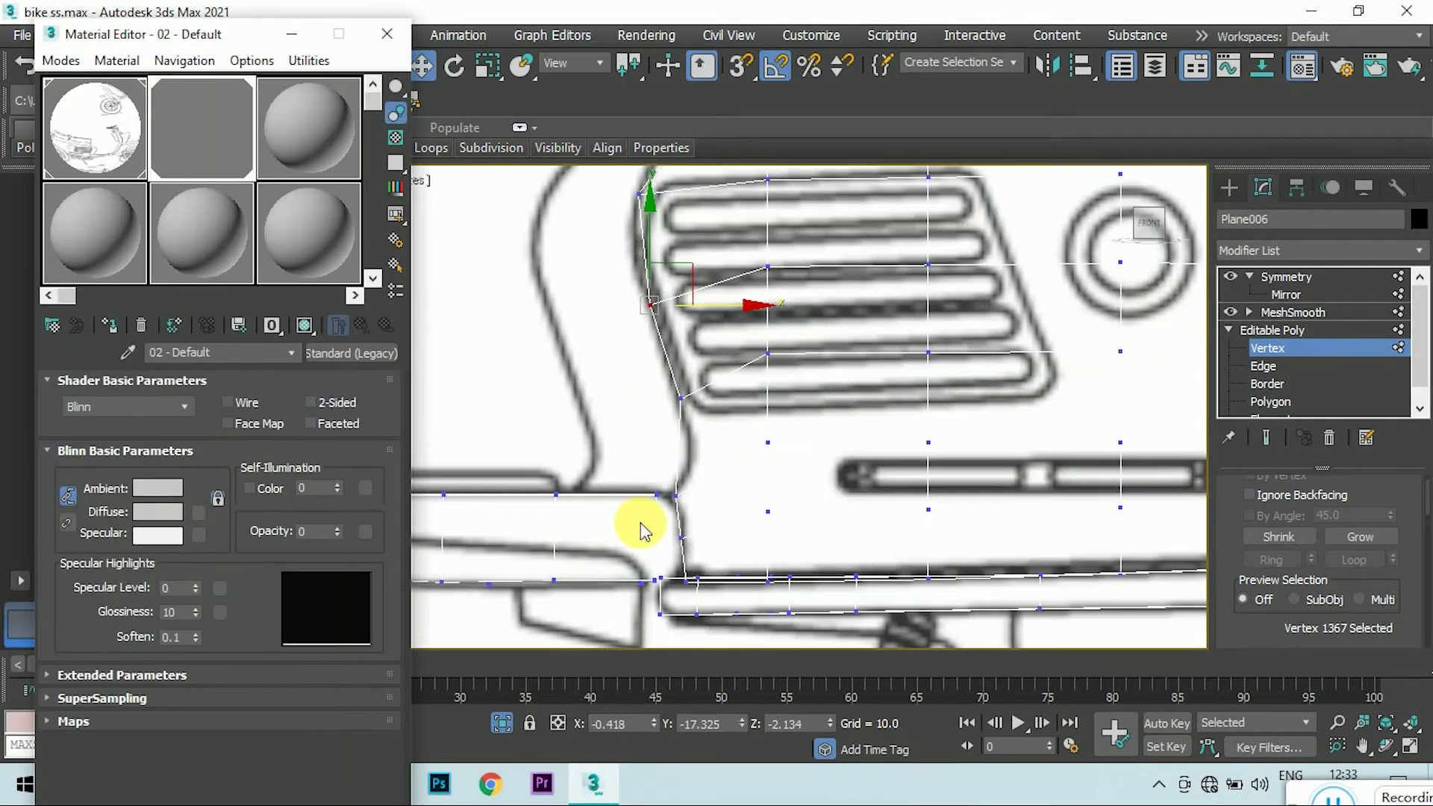
scroll(640, 528, up, 2)
scroll(656, 410, up, 2)
scroll(702, 486, down, 2)
click(665, 350)
scroll(646, 274, up, 2)
mouse_move(342, 525)
mouse_down()
mouse_move(409, 514)
mouse_move(393, 480)
mouse_up()
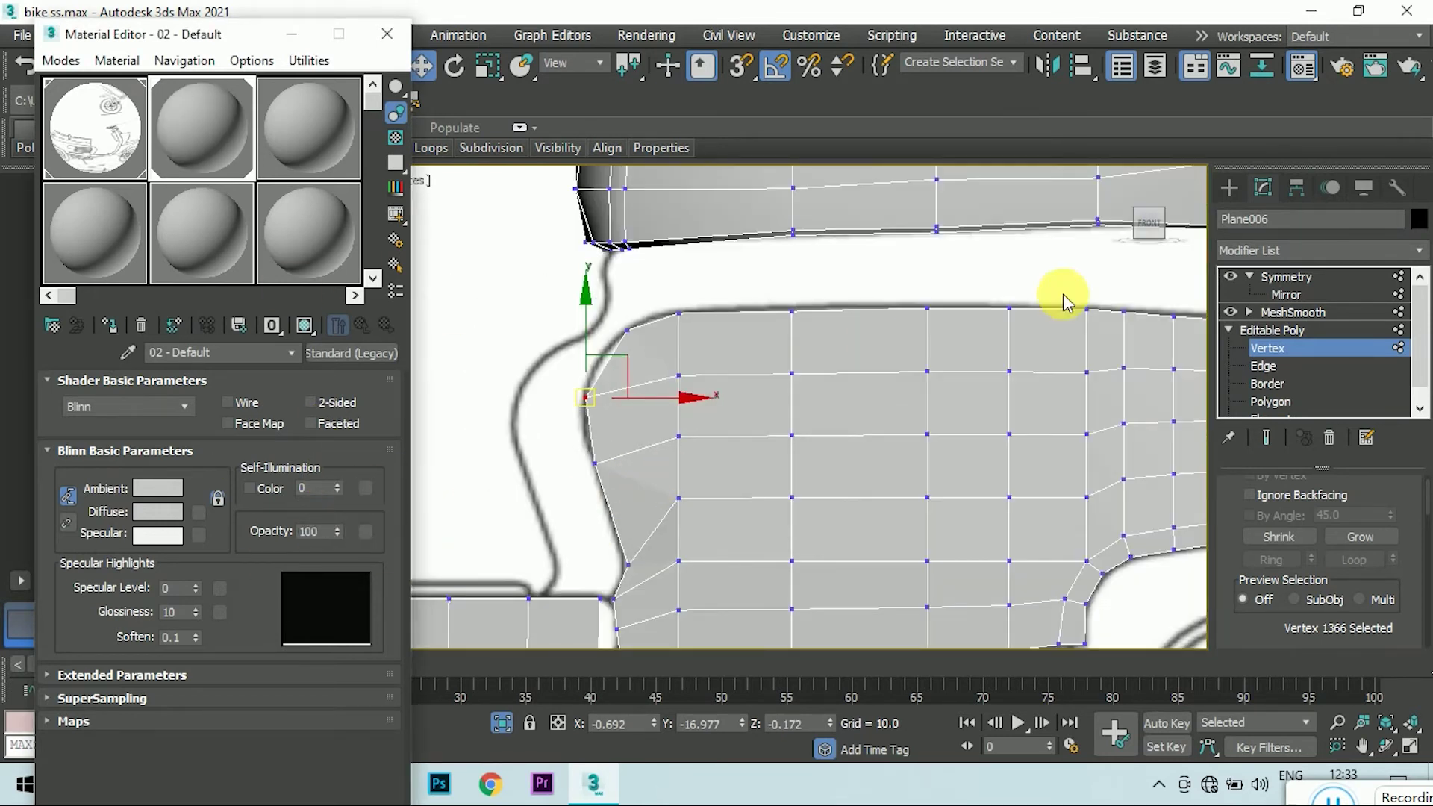
scroll(826, 387, up, 3)
scroll(612, 573, up, 2)
scroll(614, 574, down, 2)
scroll(592, 570, down, 2)
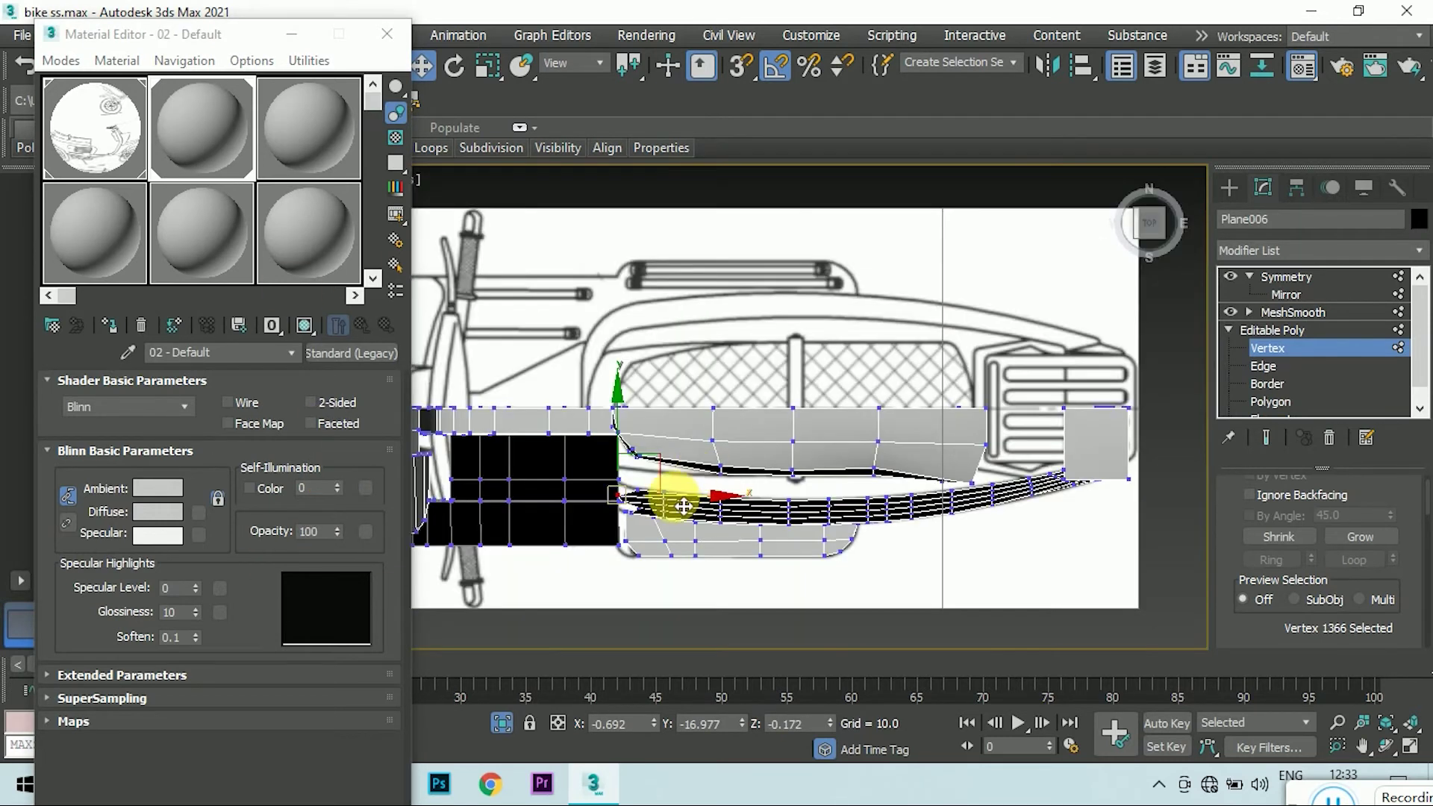
scroll(672, 496, up, 3)
scroll(624, 544, down, 2)
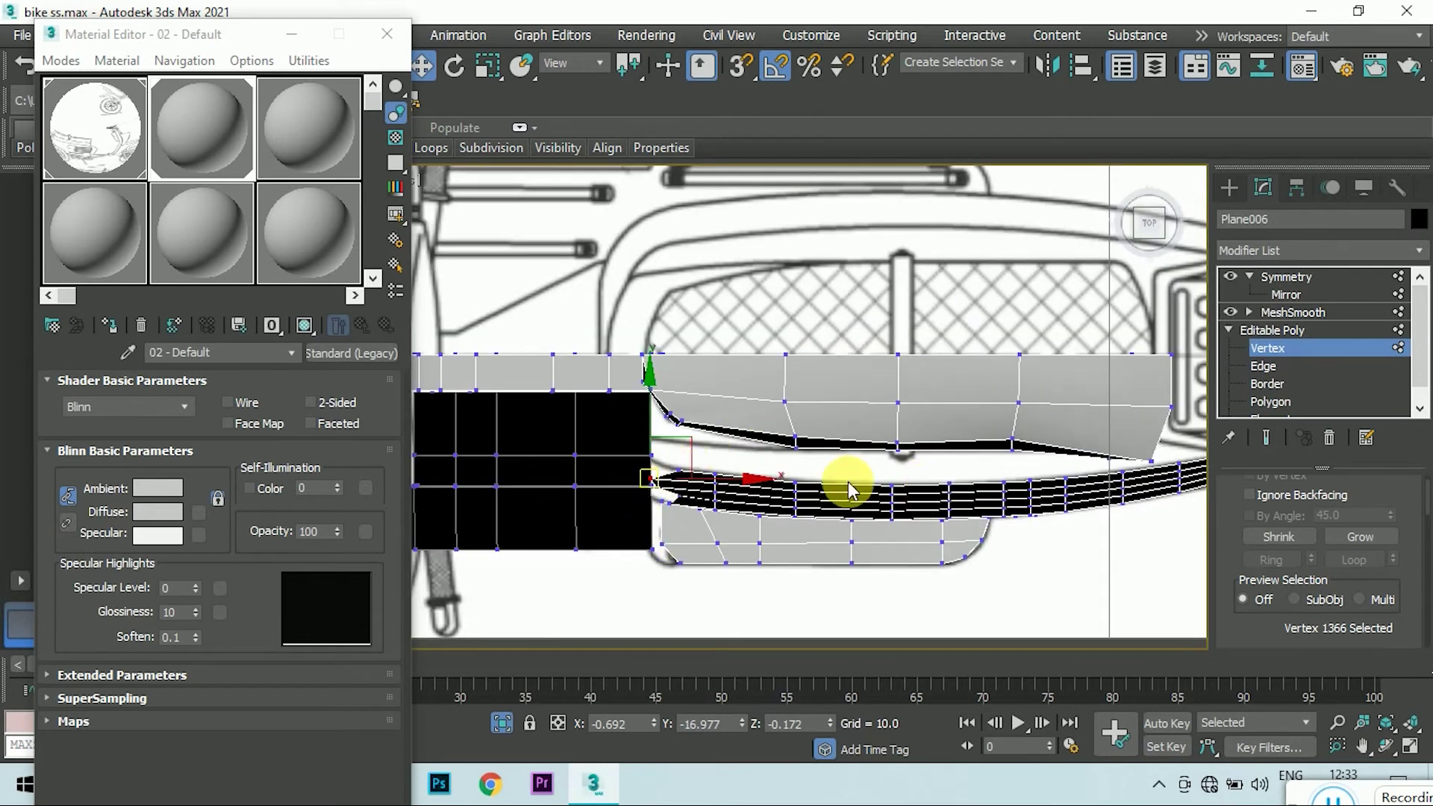
scroll(719, 500, down, 2)
- Preview the smoothed body with Show End Result, then close the Material Editor and choose View Image File
key(f)
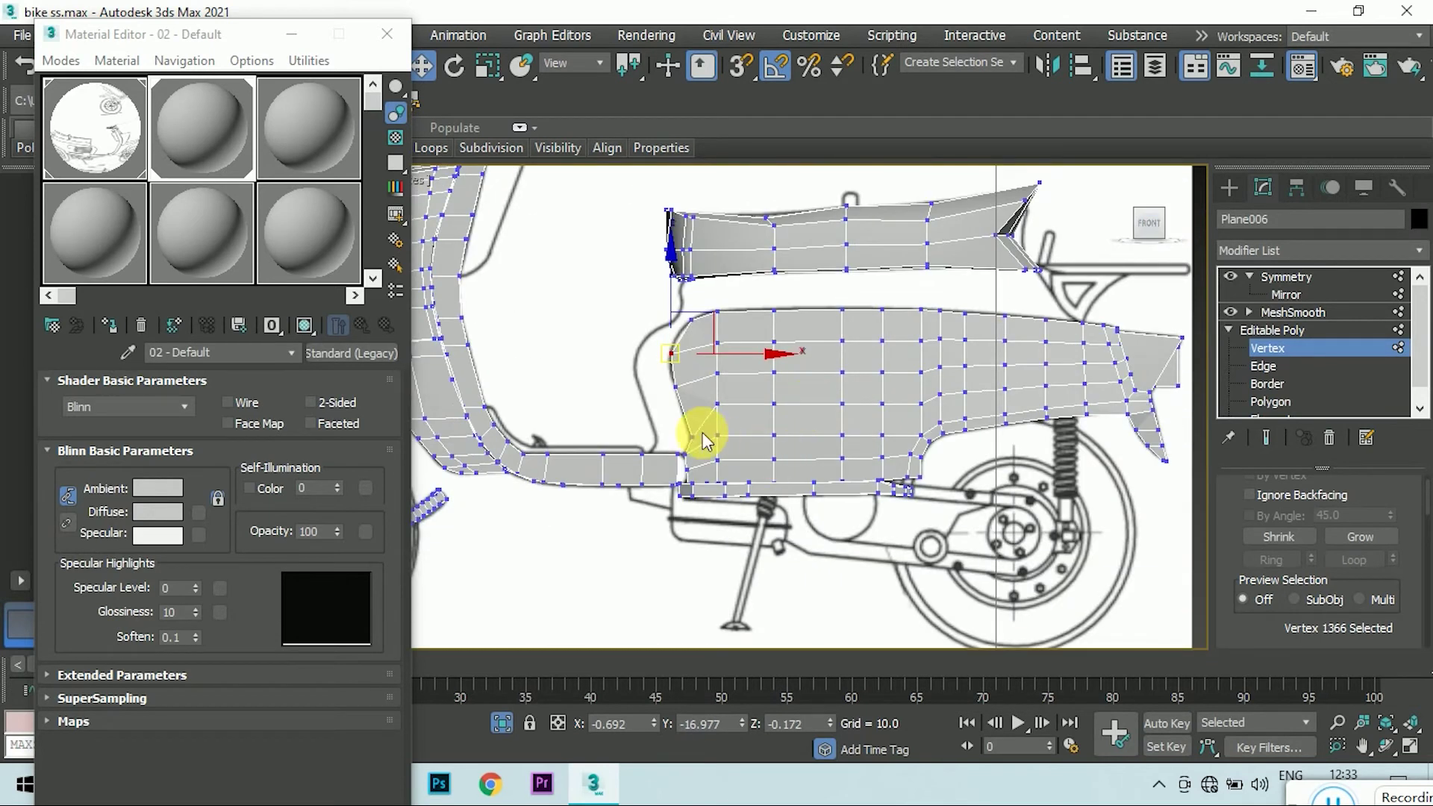
scroll(956, 277, up, 3)
key(shift+z)
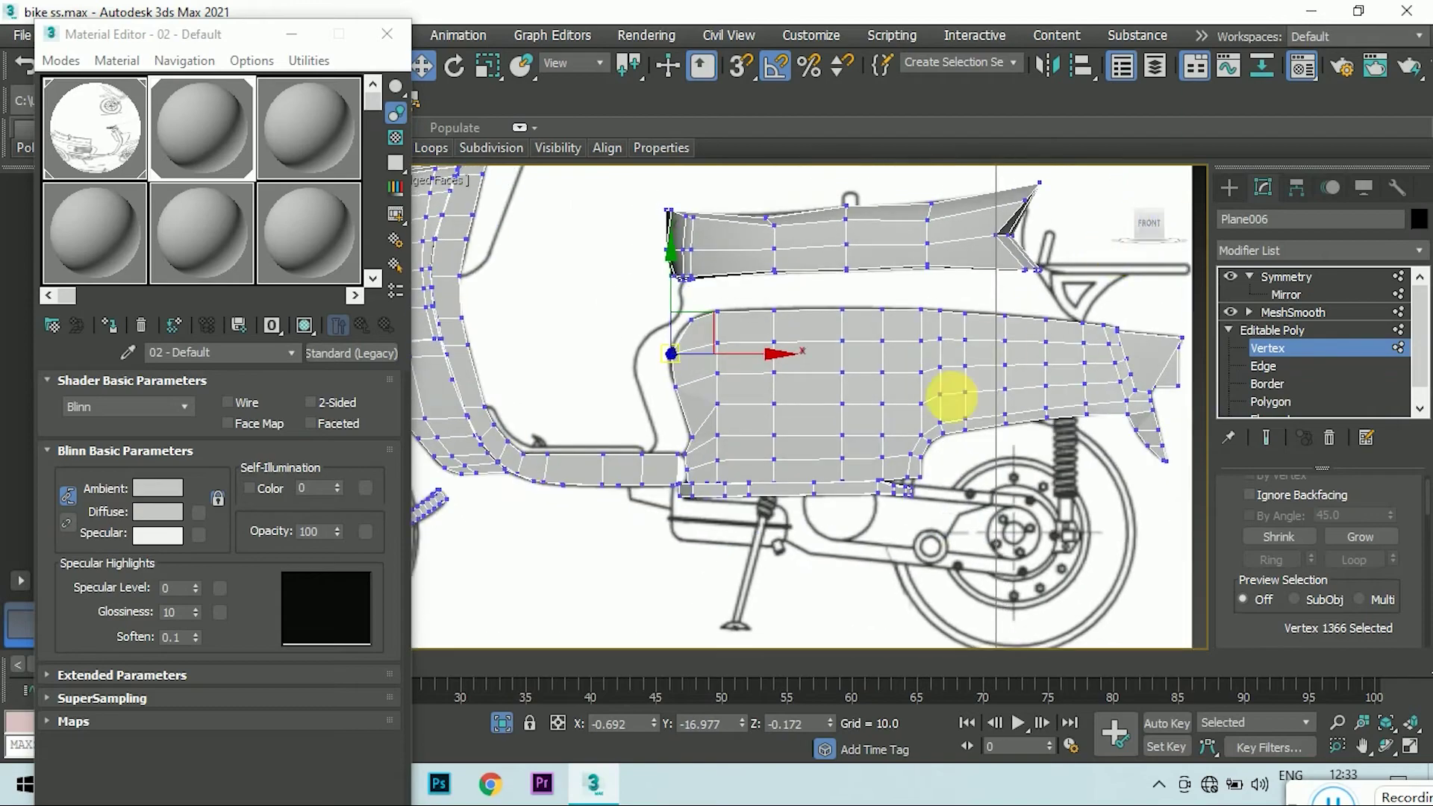
alt+middle_drag(956, 326, 881, 351)
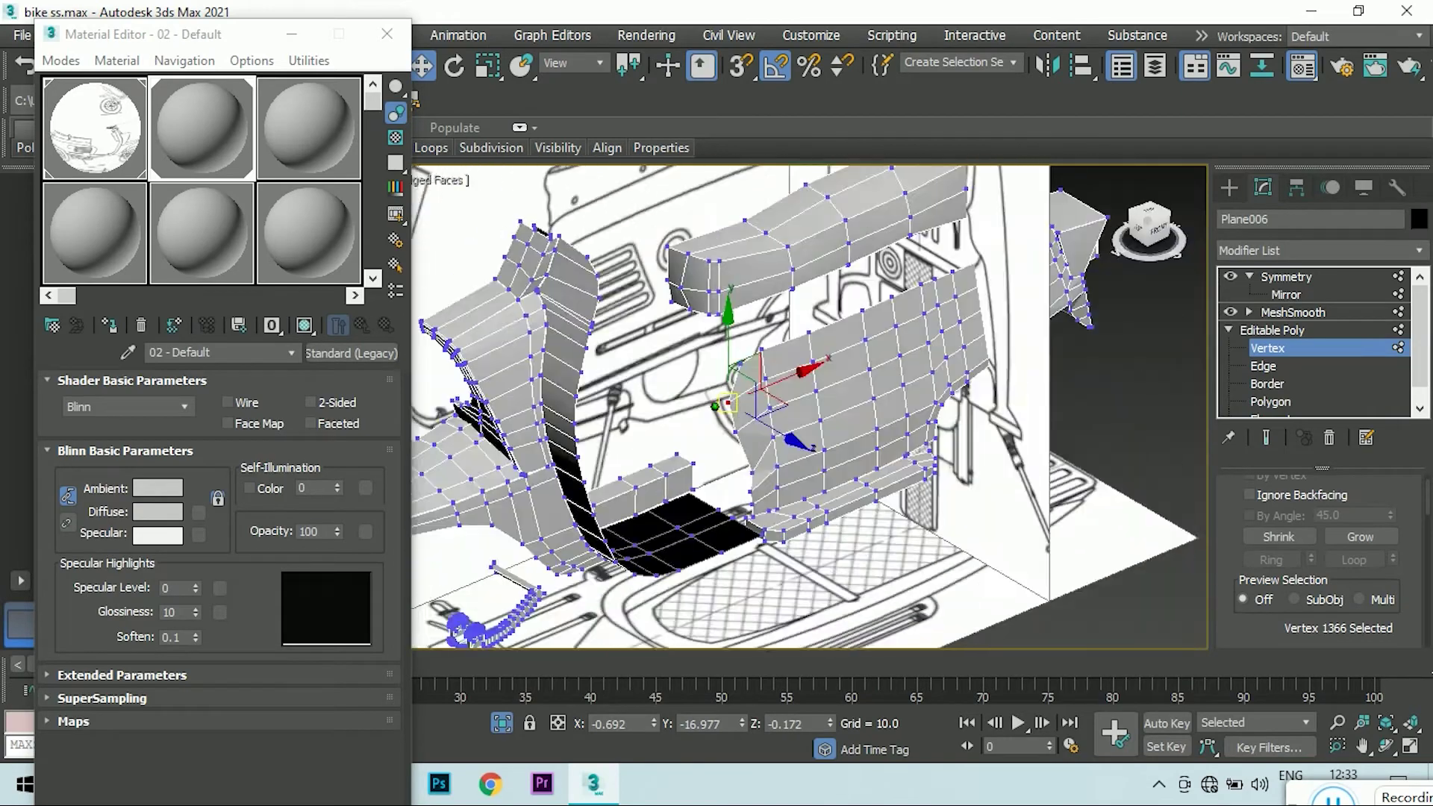
click(1266, 438)
click(1133, 473)
key(l)
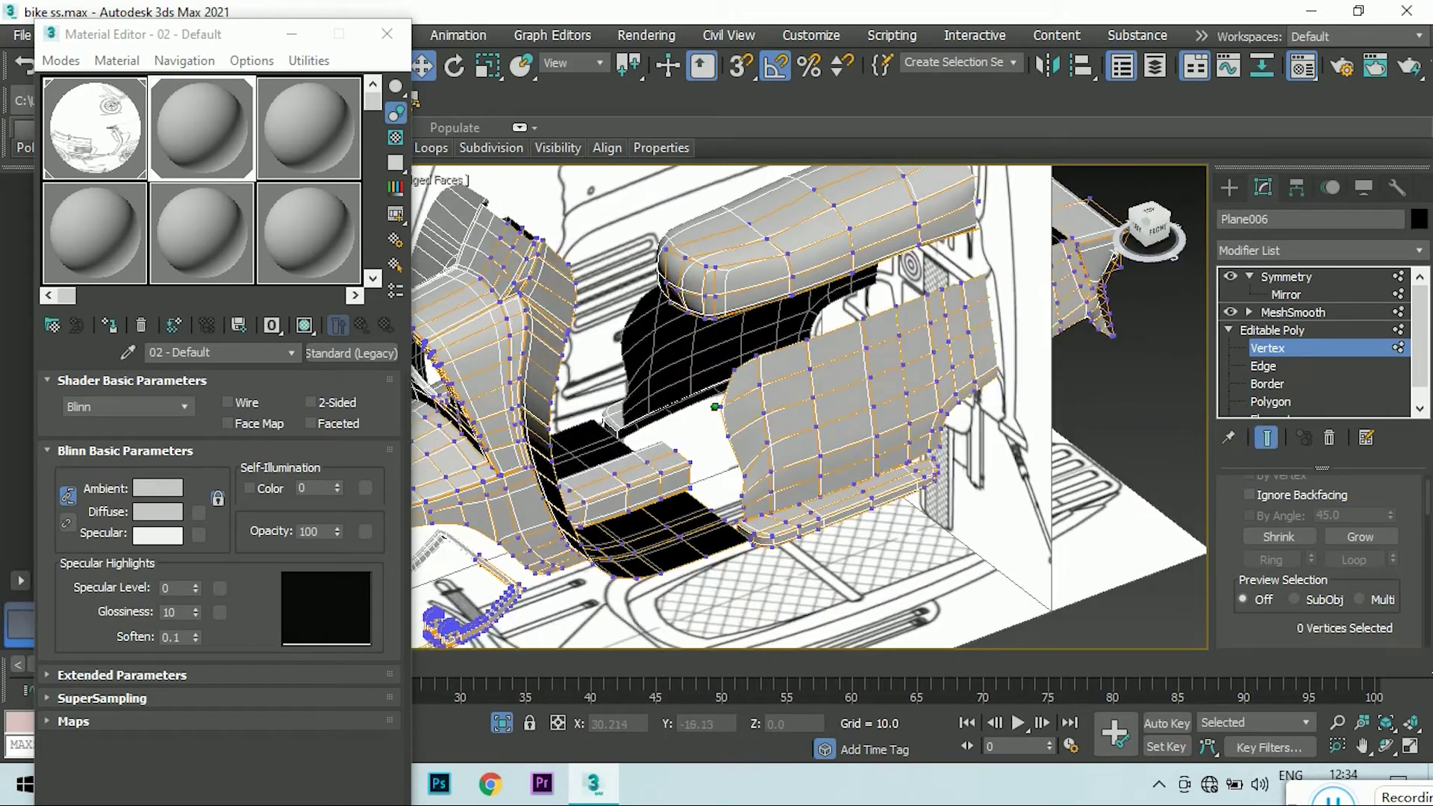
alt+middle_drag(715, 406, 439, 179)
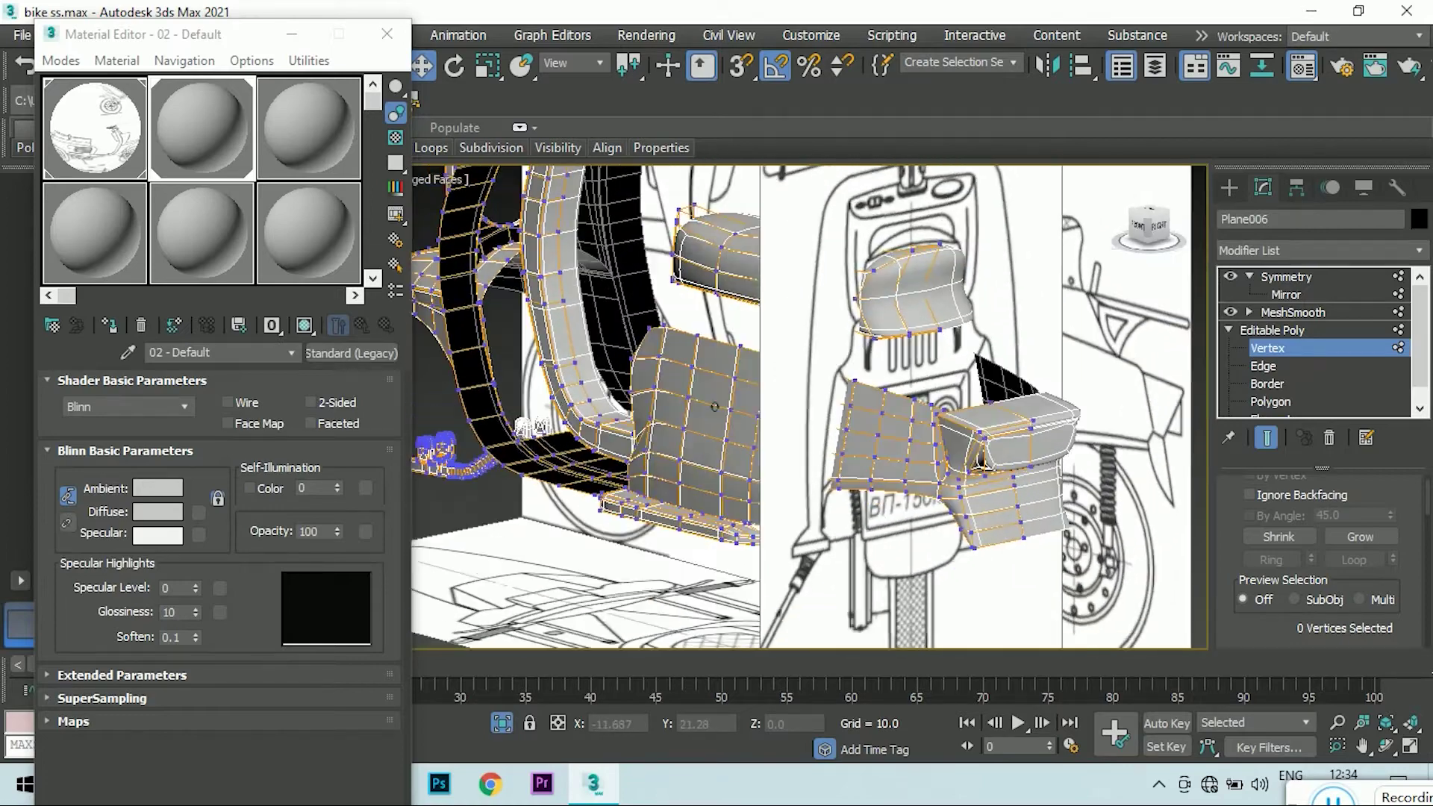
click(387, 34)
click(22, 35)
- View the elektron1 reference photo, then minimise it and return to the front view
click(86, 163)
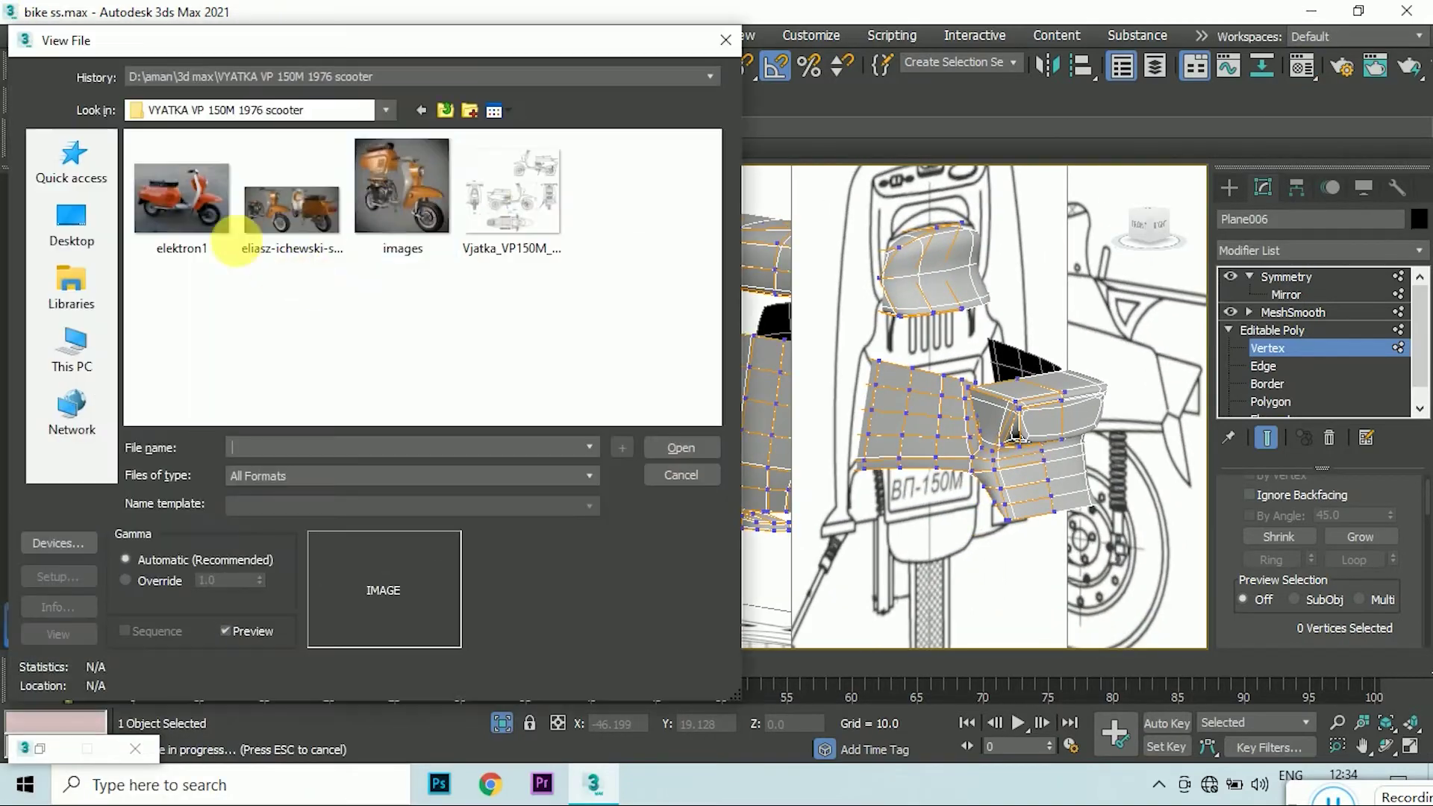
click(182, 198)
click(666, 450)
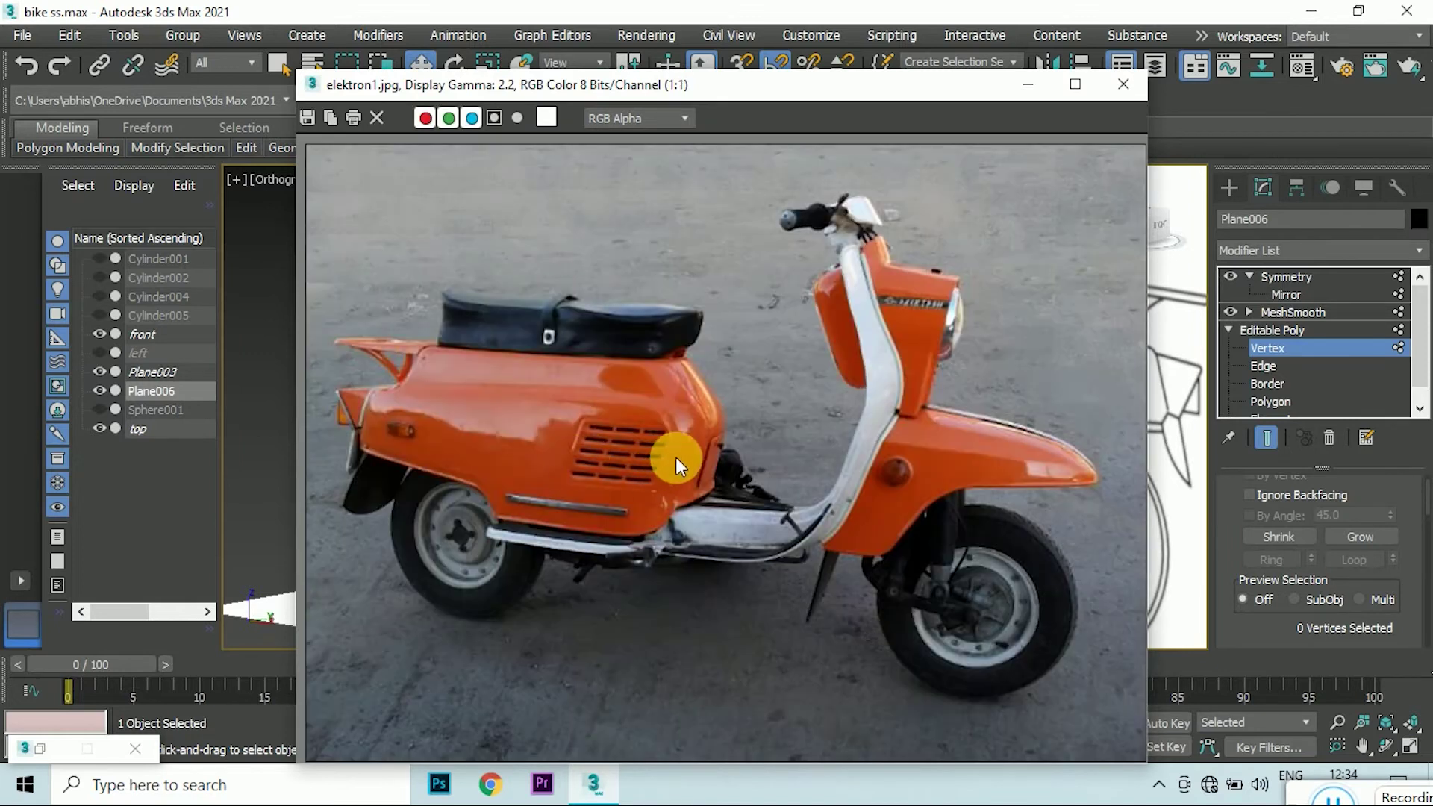
drag(966, 106, 758, 106)
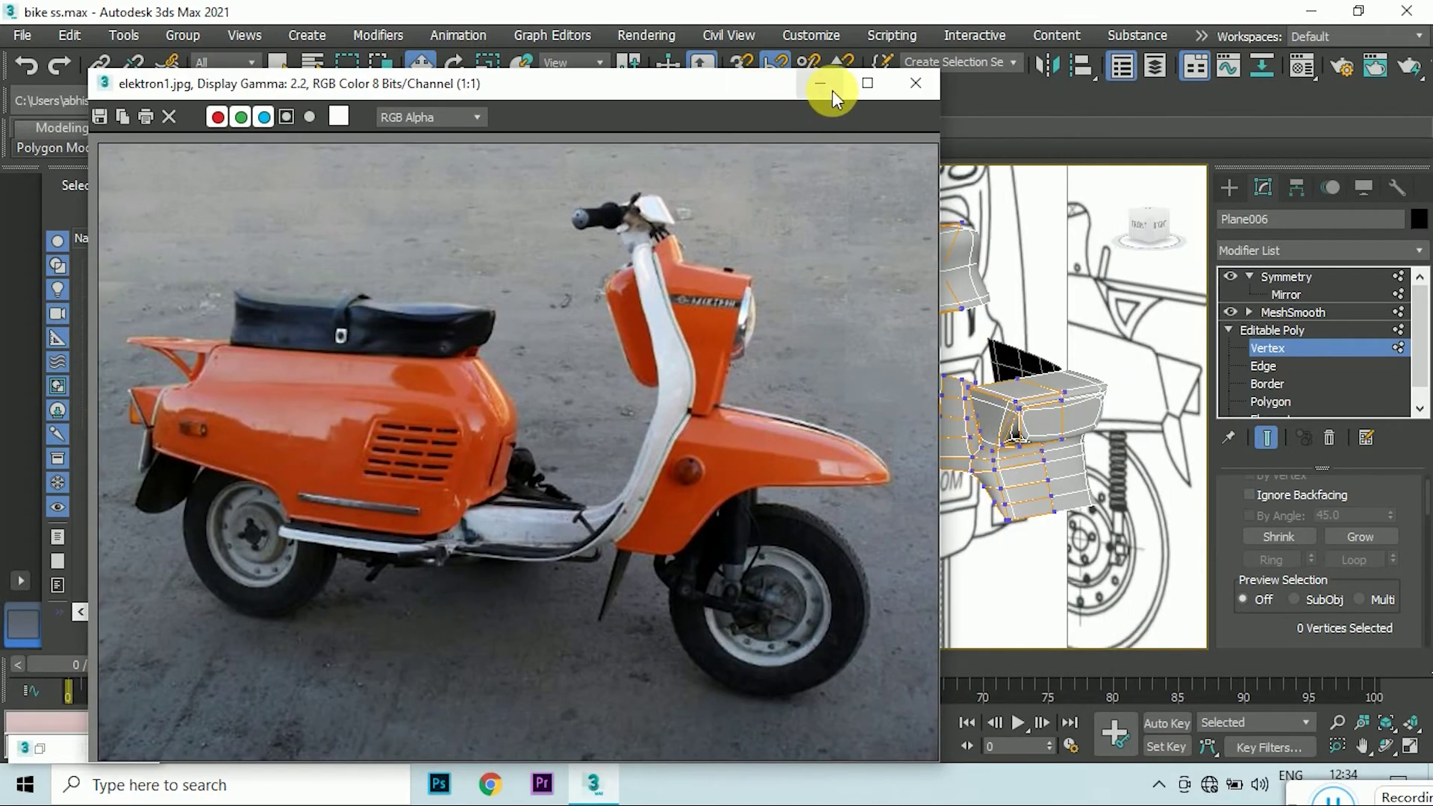
click(832, 91)
key(f)
scroll(871, 409, up, 5)
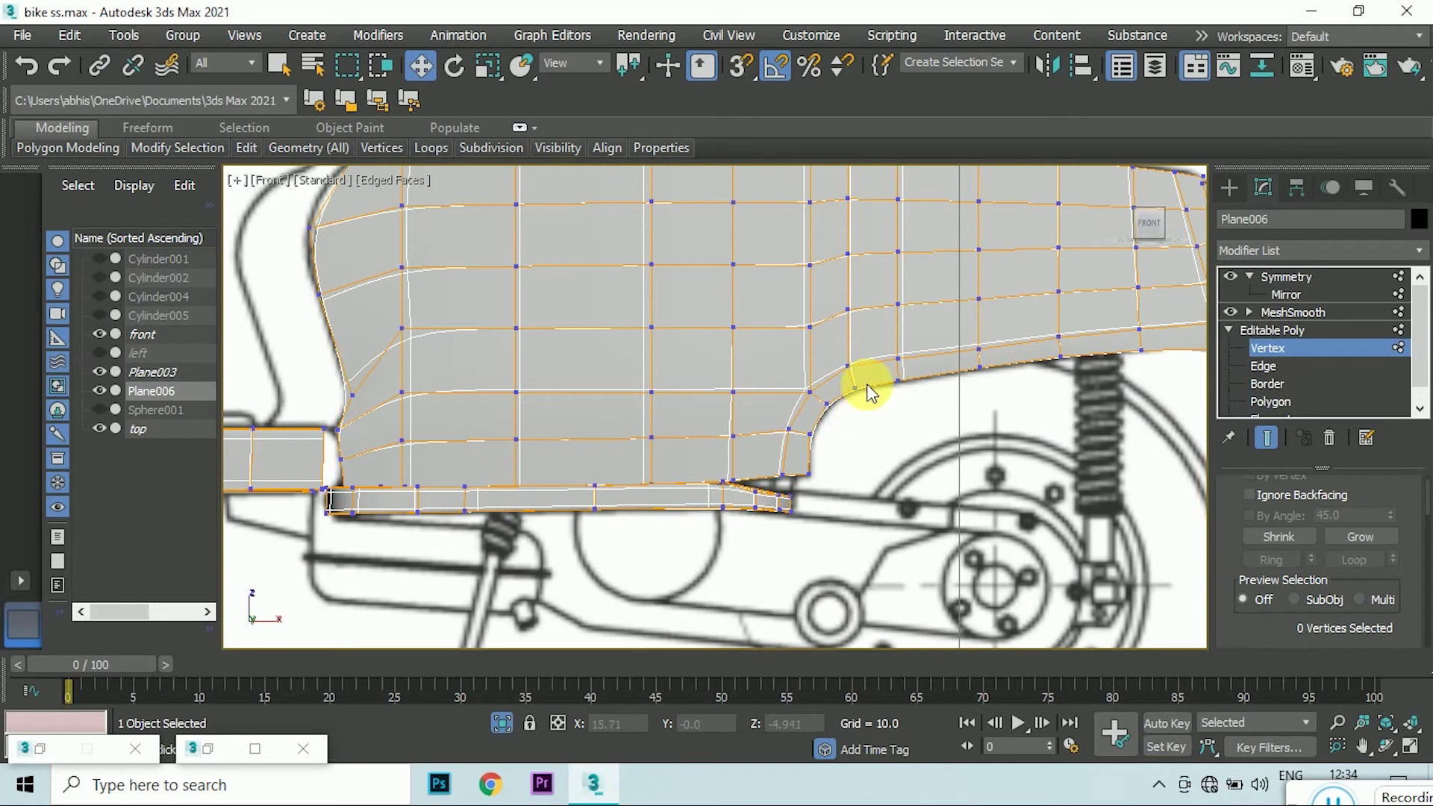
- Select two vertices on the panel's vertical edge and turn Show End Result off to see the plain cage
scroll(806, 431, down, 4)
scroll(774, 410, up, 3)
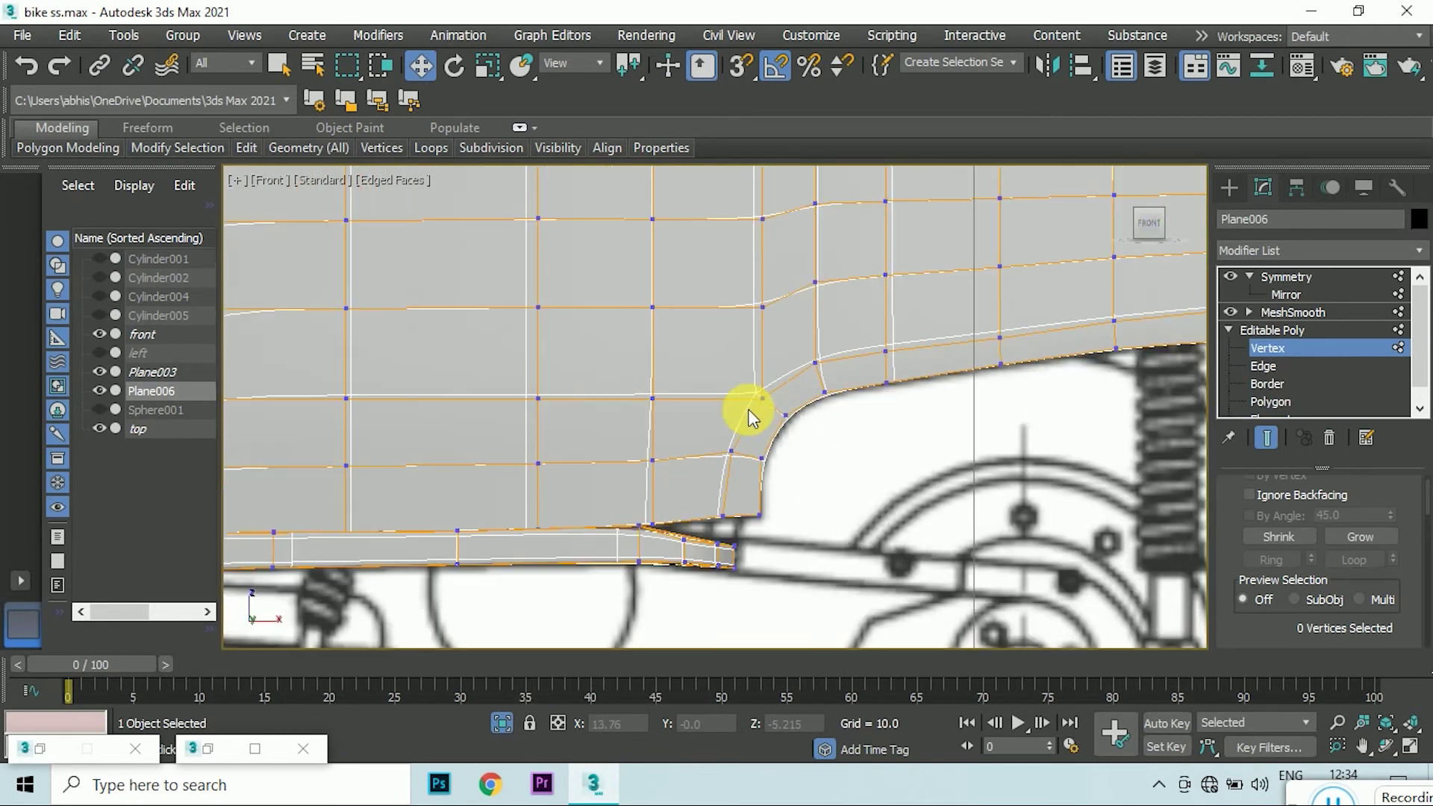
scroll(748, 416, down, 2)
scroll(793, 323, up, 3)
drag(762, 282, 801, 428)
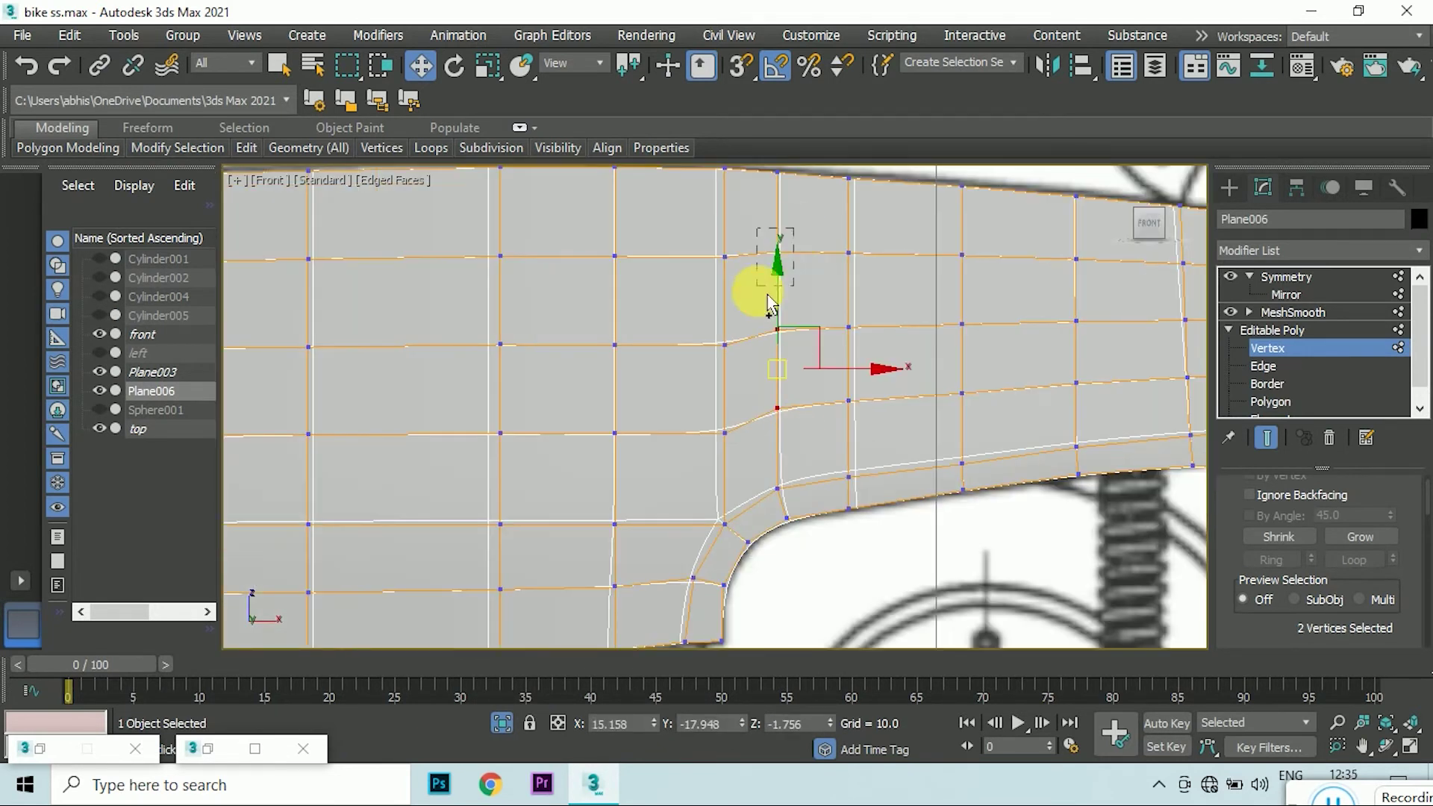
click(1262, 448)
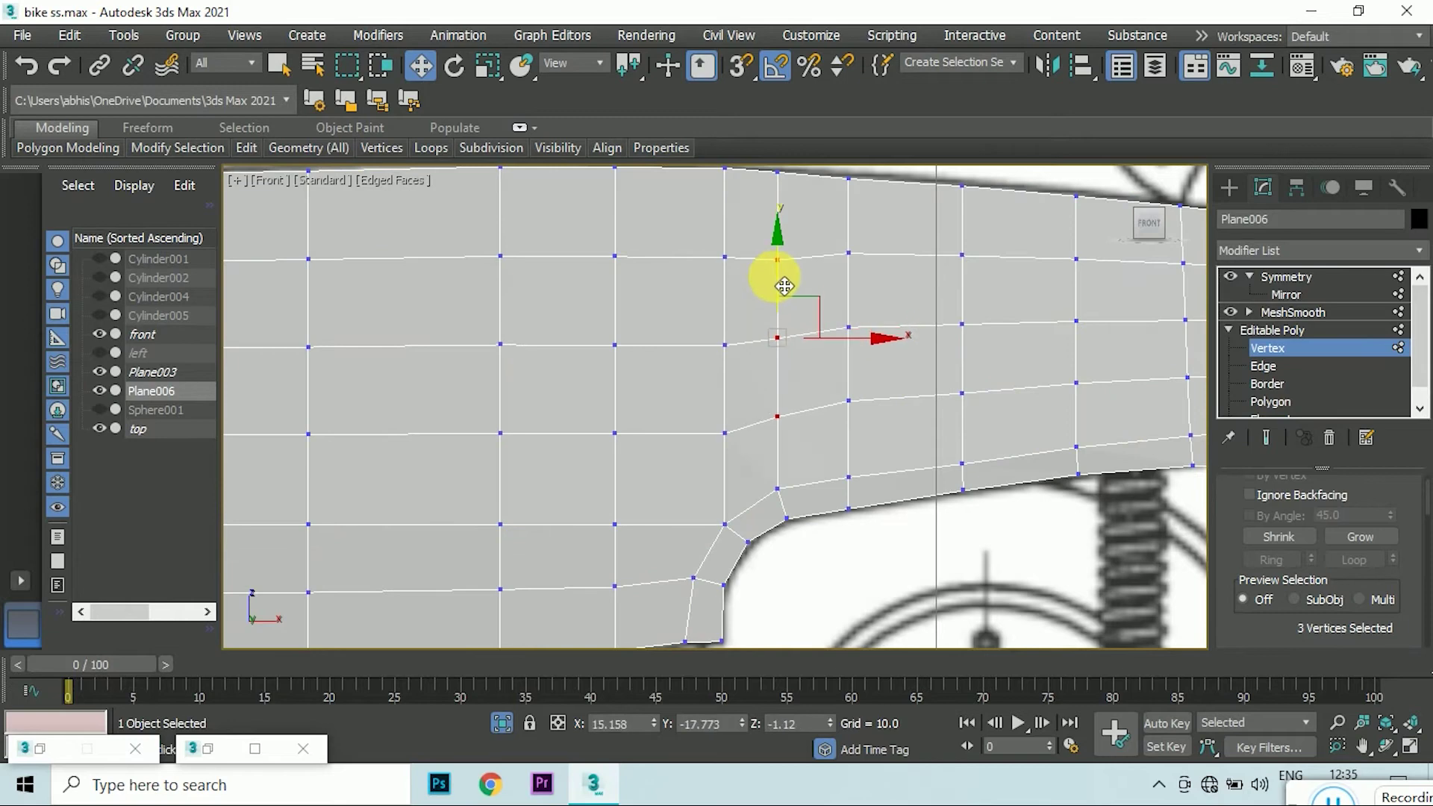
scroll(784, 286, down, 3)
mouse_move(1145, 218)
mouse_down()
mouse_move(715, 407)
mouse_move(1141, 221)
mouse_move(948, 275)
mouse_up()
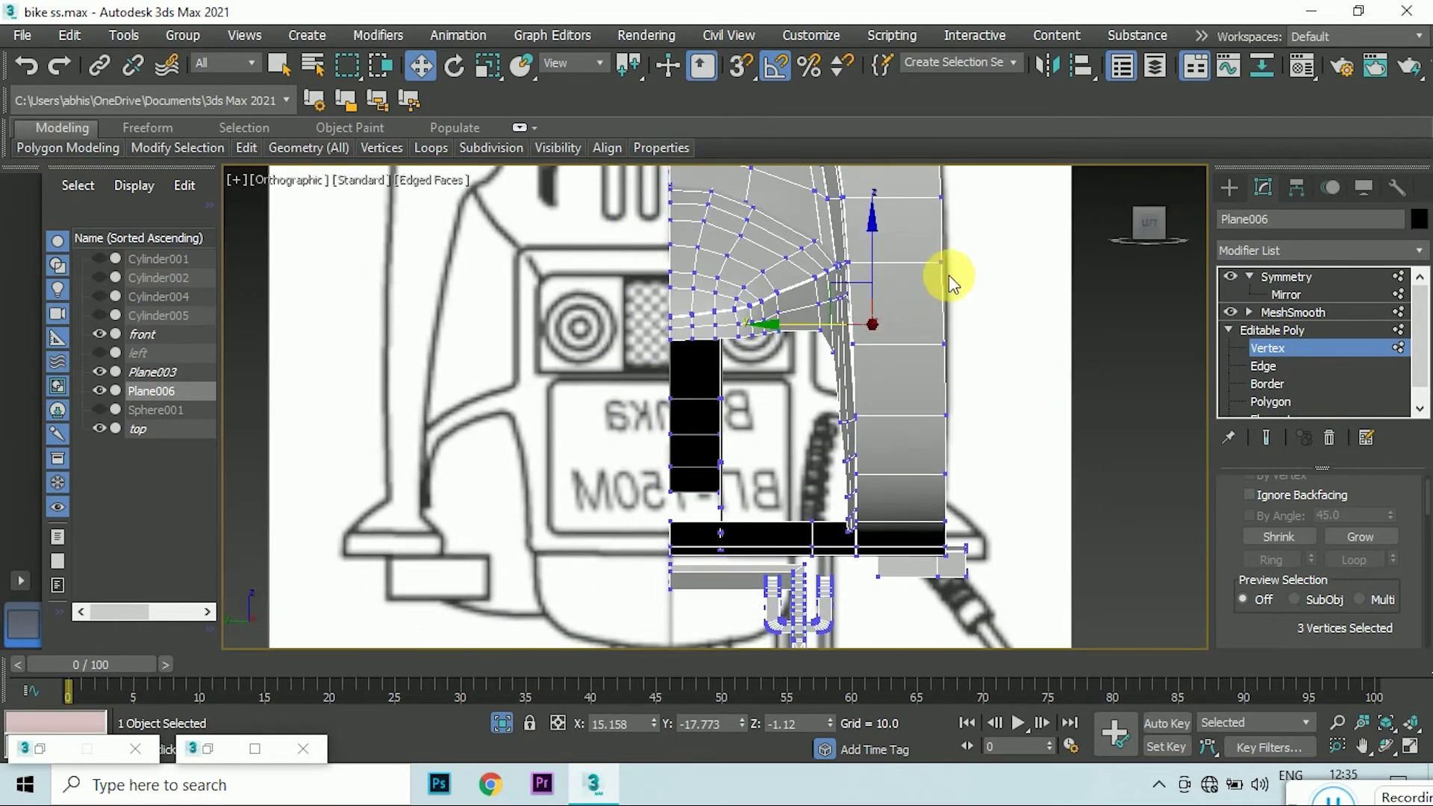
click(943, 264)
scroll(942, 264, up, 2)
scroll(893, 268, down, 4)
click(998, 348)
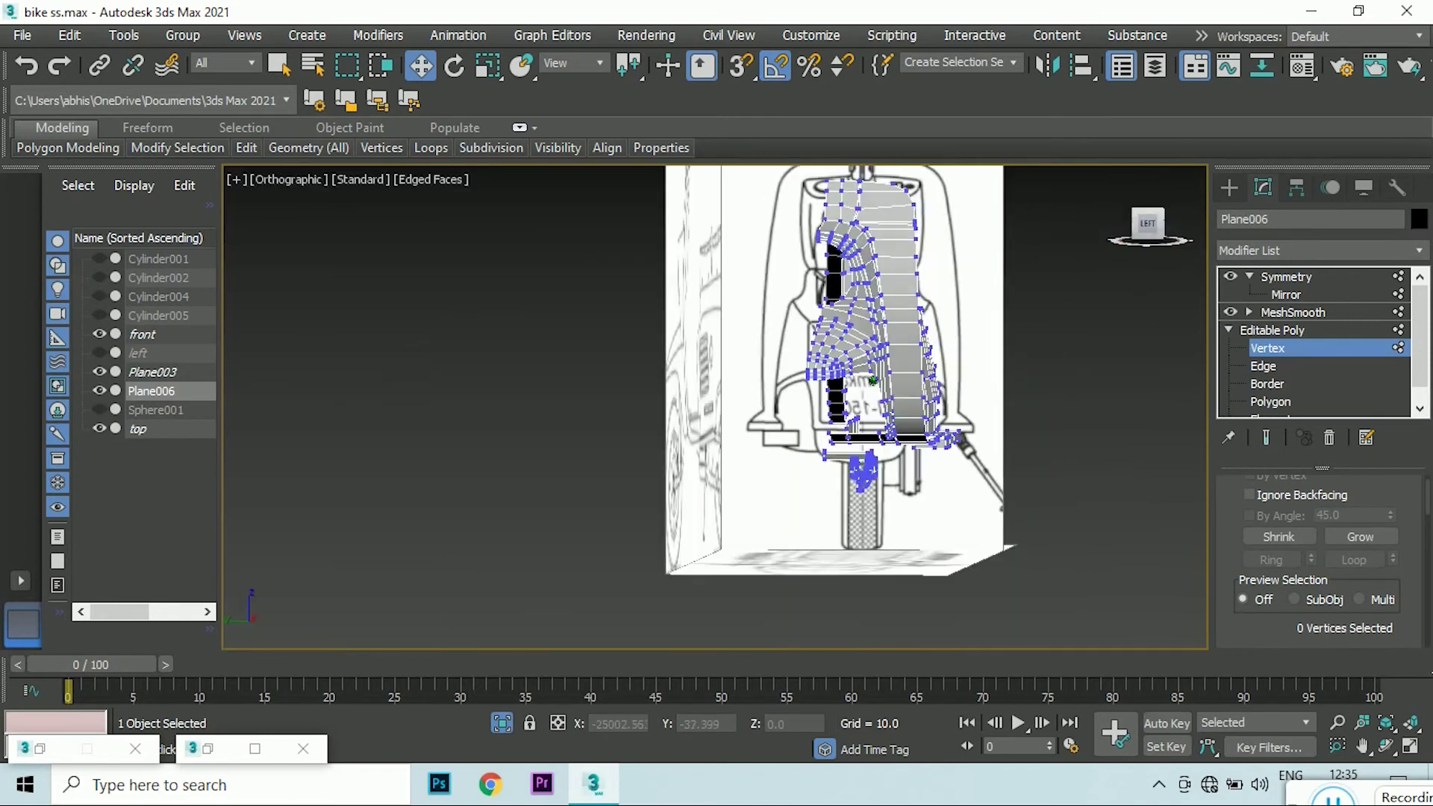
alt+middle_drag(998, 348, 1144, 220)
click(1143, 220)
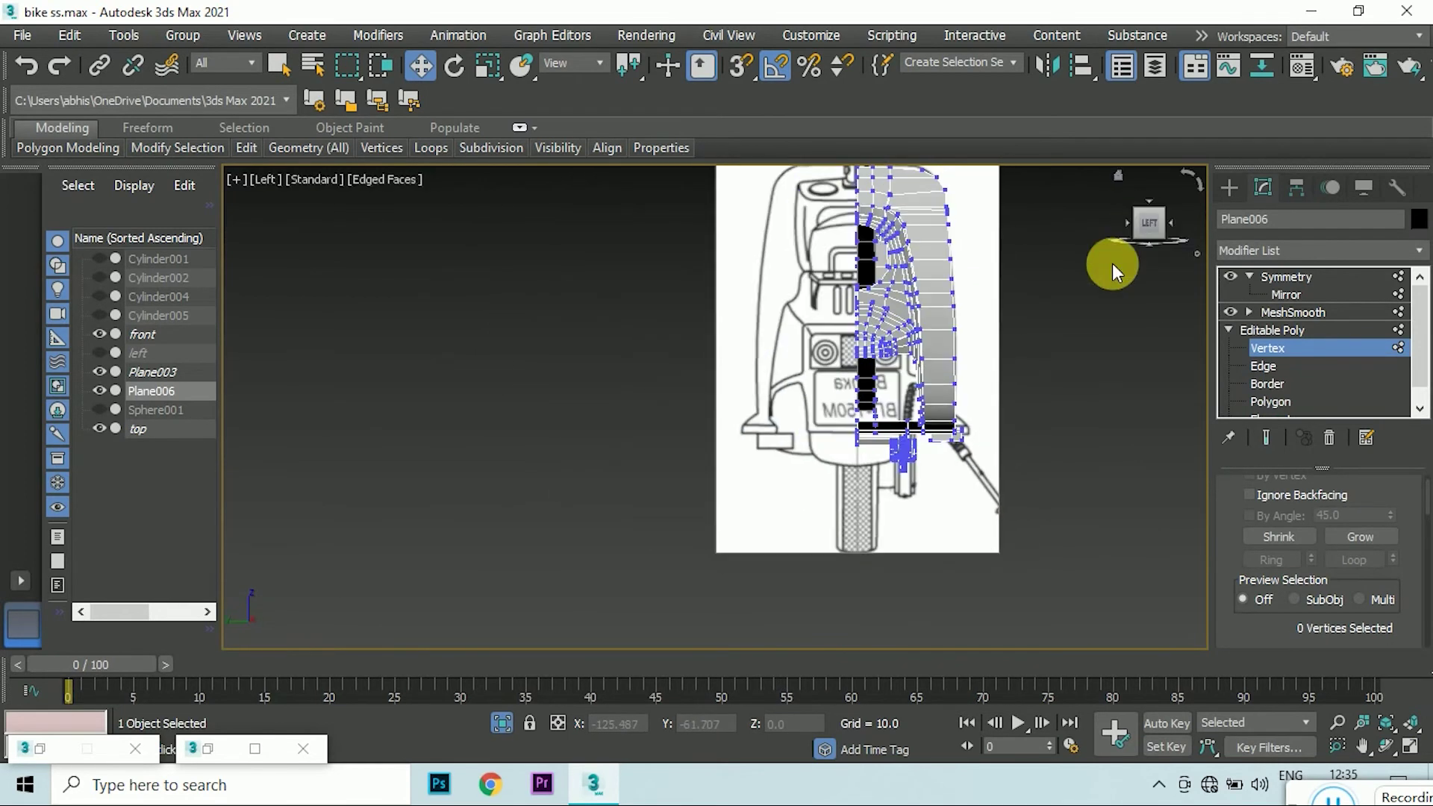
scroll(921, 329, up, 4)
scroll(1082, 269, down, 2)
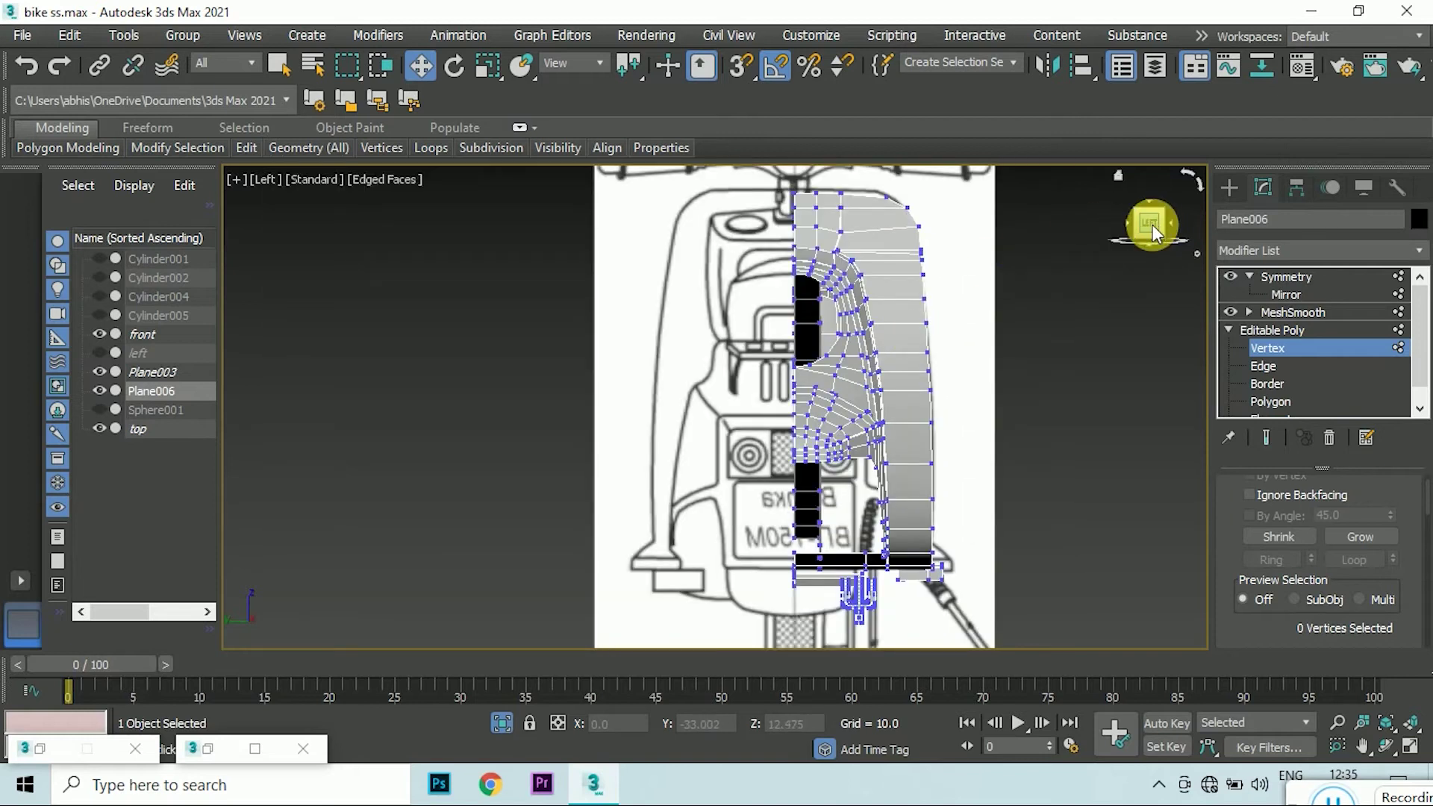
scroll(972, 235, up, 3)
scroll(918, 304, up, 2)
drag(945, 246, 889, 298)
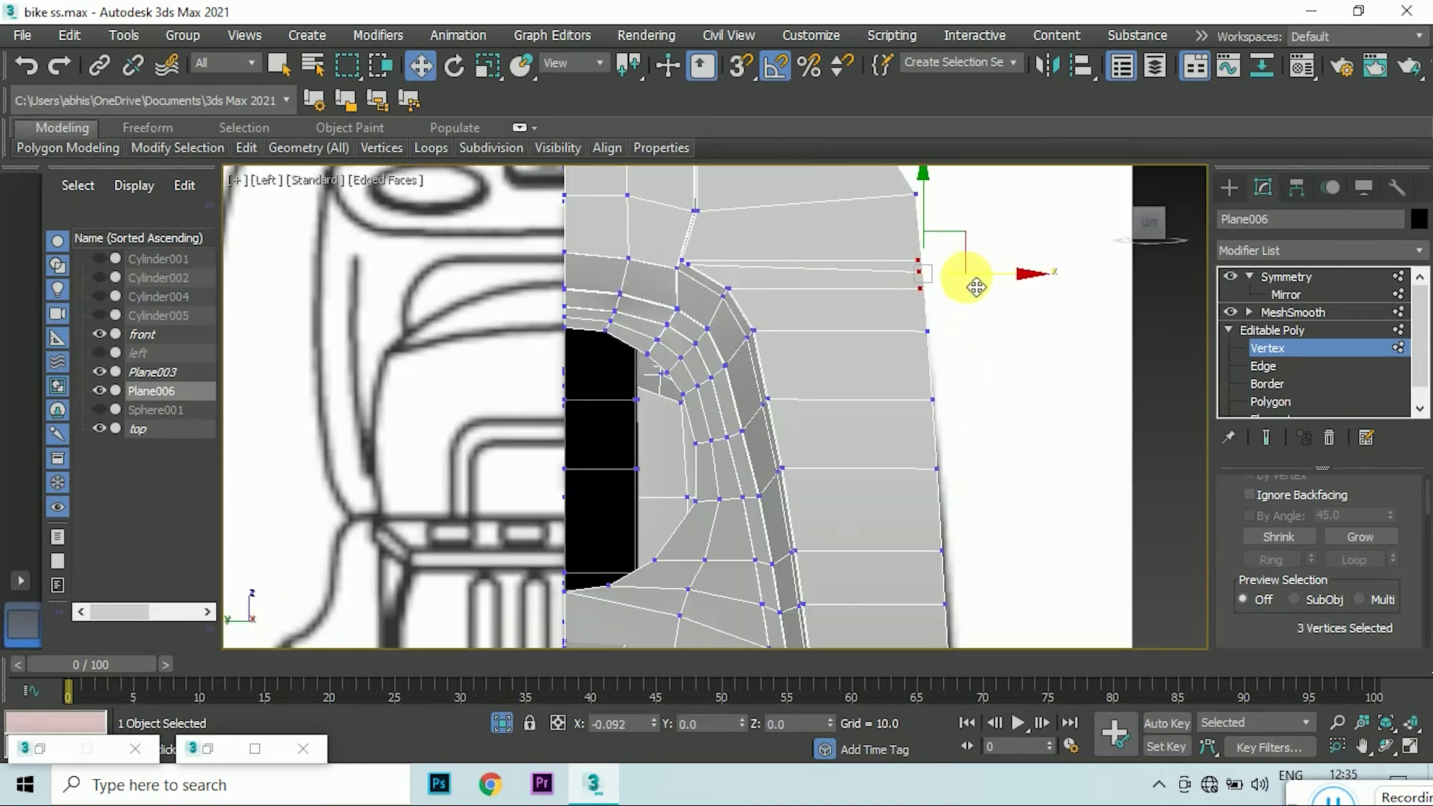
click(928, 331)
scroll(951, 373, down, 2)
scroll(970, 396, up, 2)
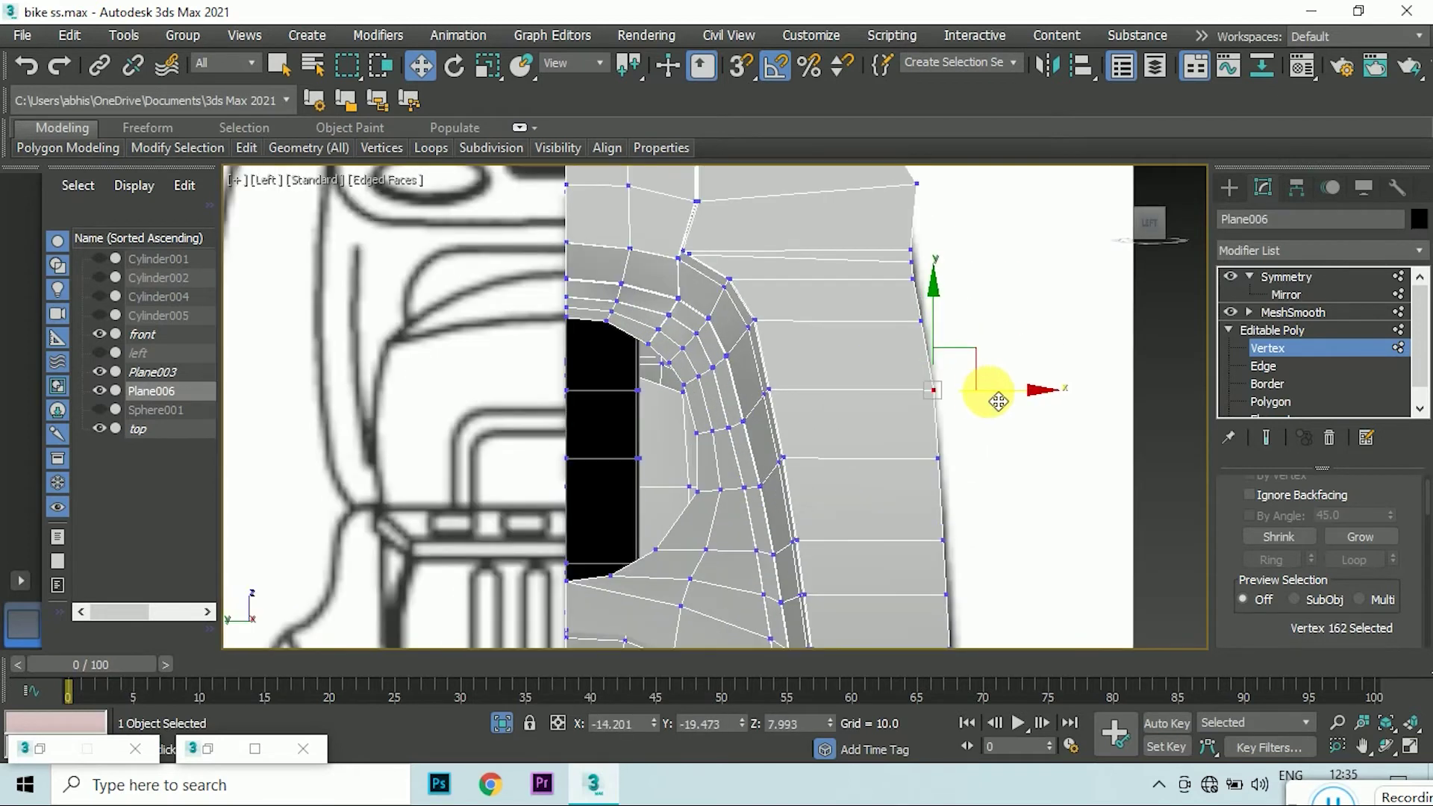
scroll(963, 366, down, 2)
scroll(932, 336, up, 2)
click(925, 254)
scroll(916, 282, down, 2)
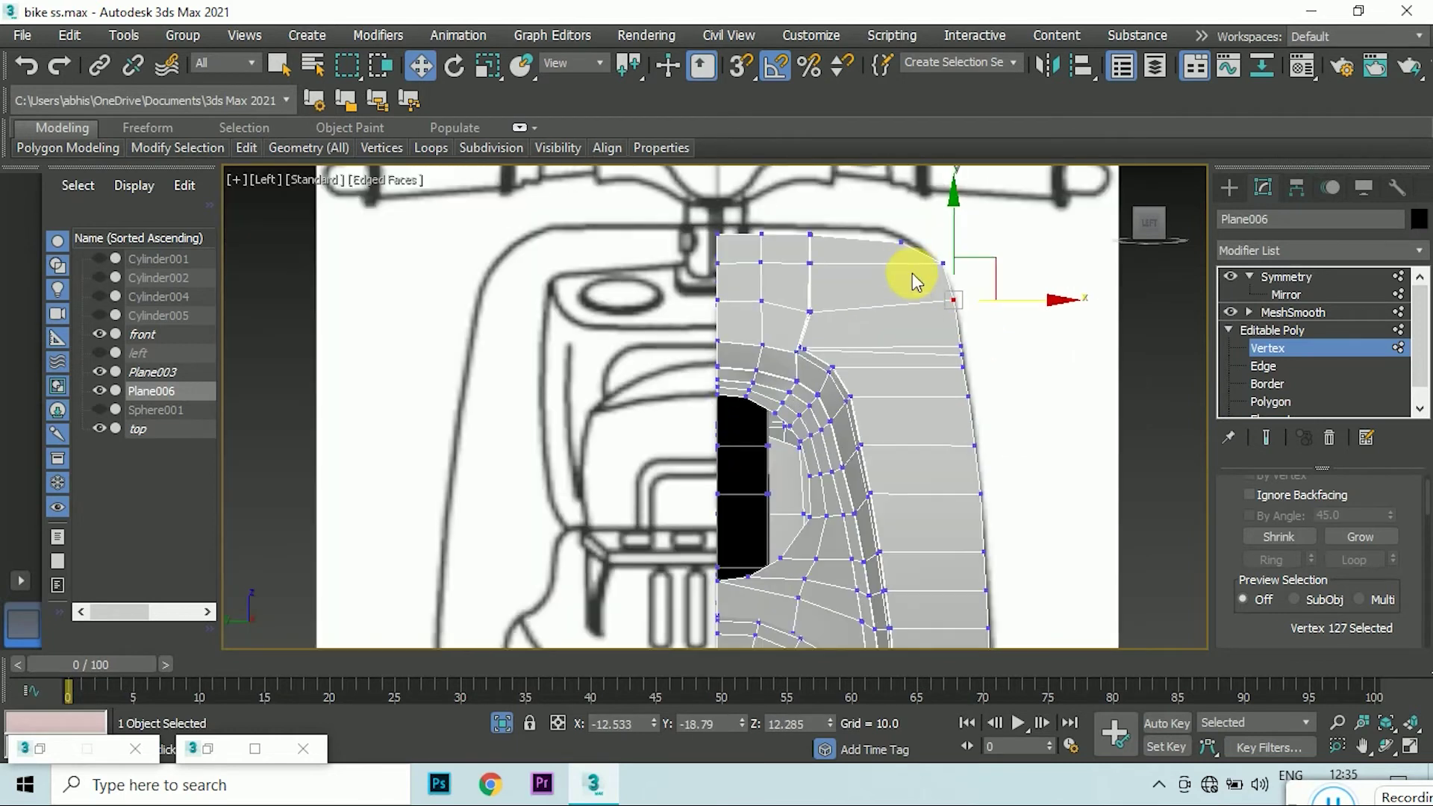
scroll(971, 284, up, 2)
alt+middle_drag(1126, 230, 649, 303)
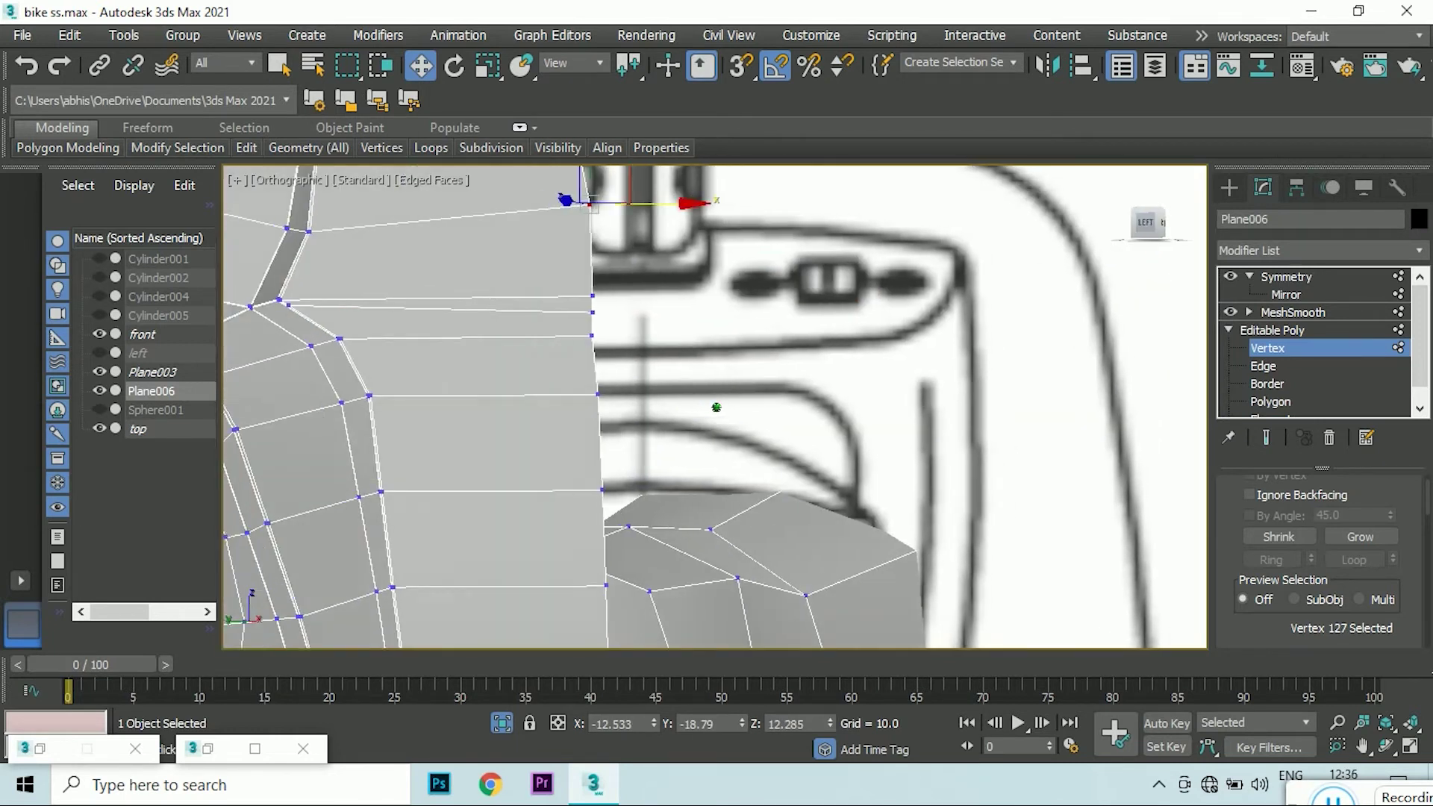
scroll(517, 327, up, 5)
scroll(493, 347, down, 5)
scroll(732, 356, up, 5)
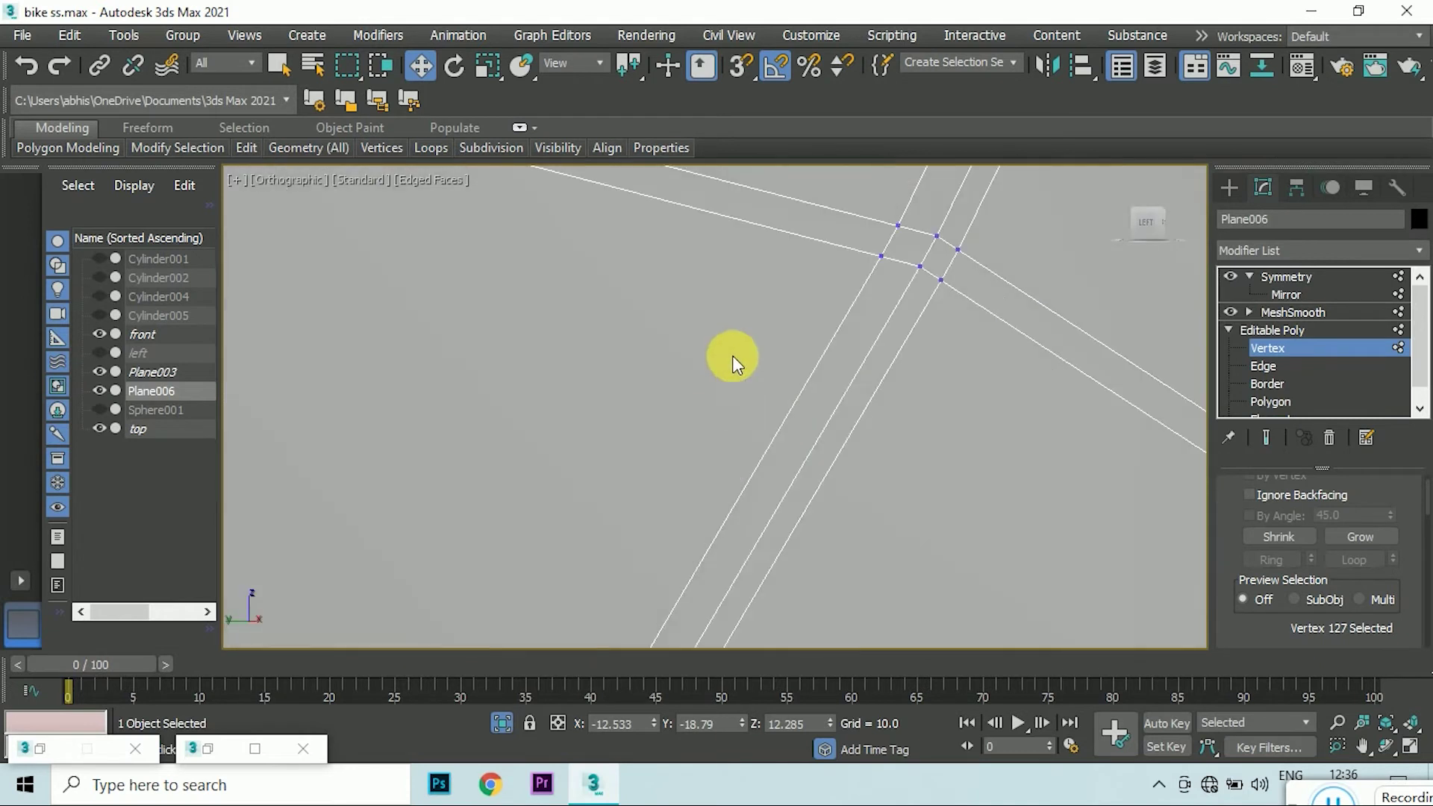
scroll(899, 315, down, 4)
scroll(895, 375, up, 4)
scroll(894, 375, down, 3)
scroll(847, 303, down, 2)
scroll(848, 303, up, 2)
scroll(848, 304, down, 1)
click(1145, 224)
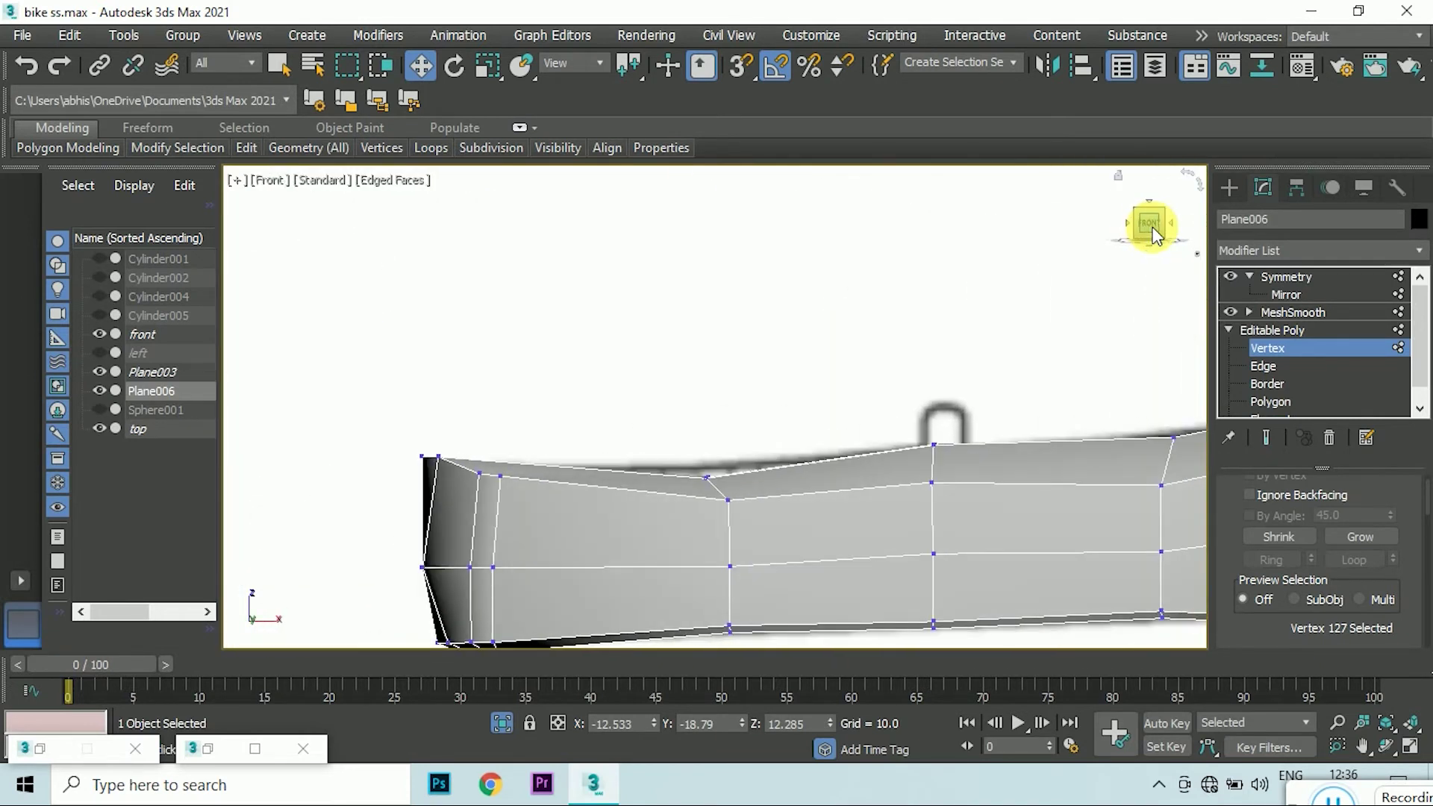
alt+middle_drag(1076, 258, 711, 310)
- Select the side strip polygons in top view and hide everything else
scroll(1017, 304, down, 3)
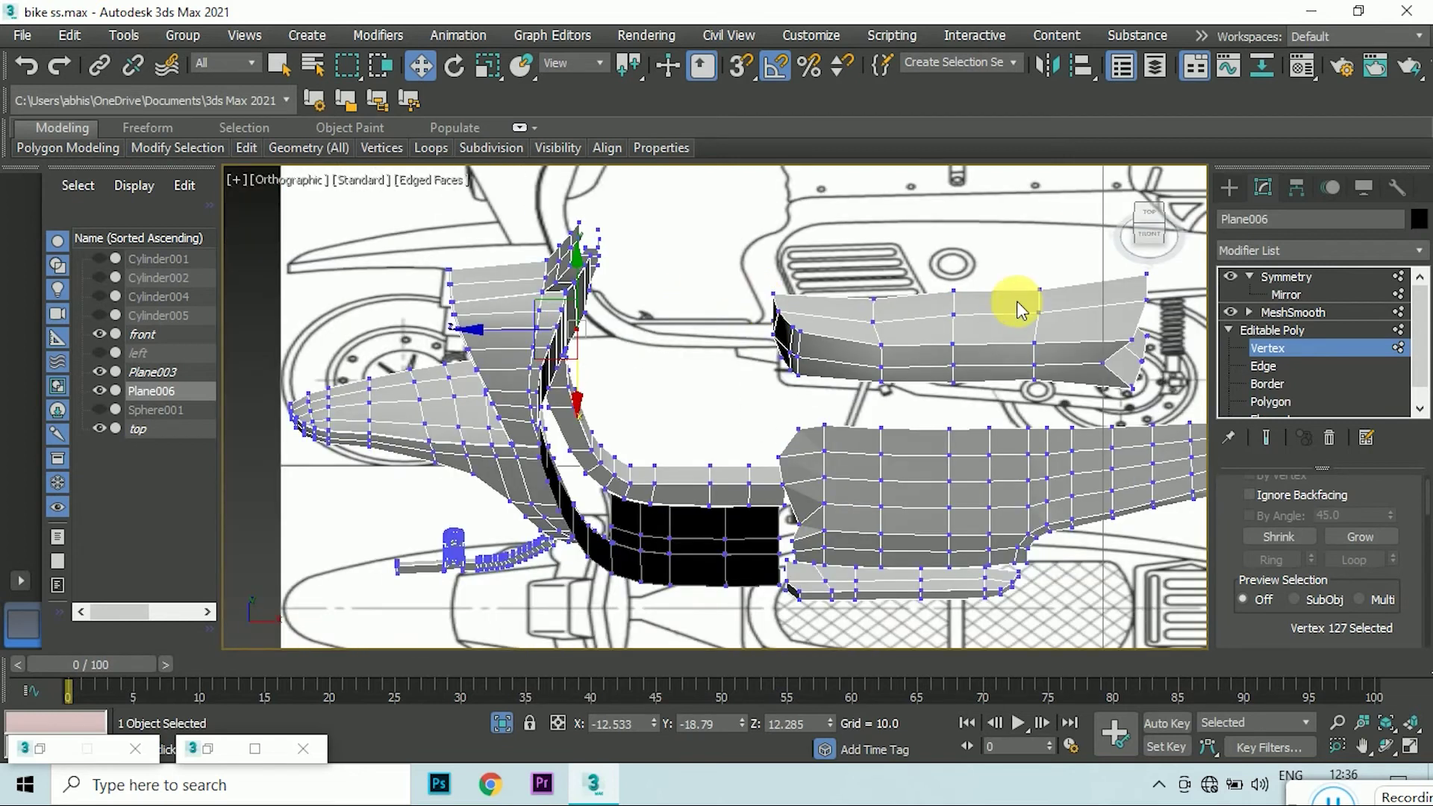
click(1148, 217)
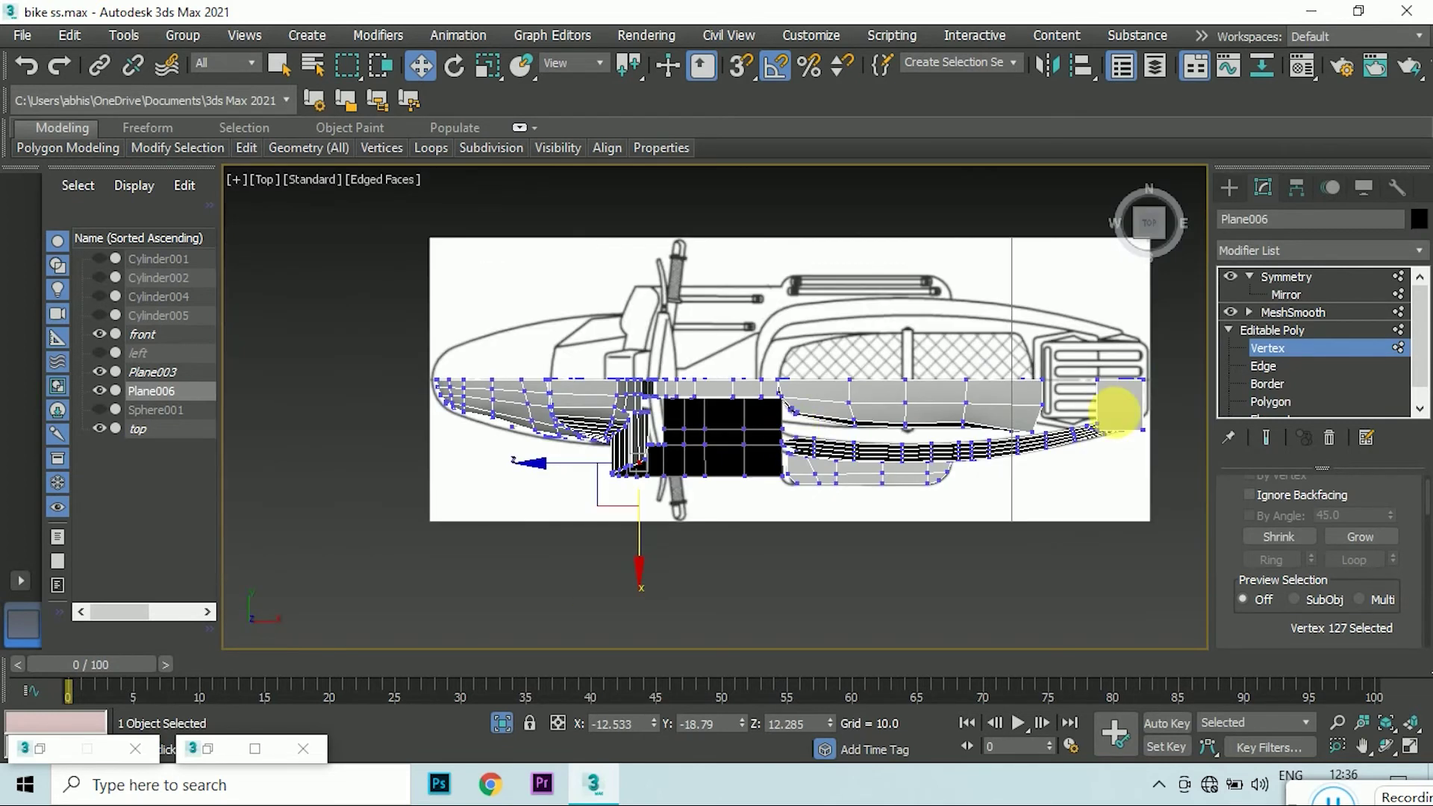
key(4)
scroll(825, 448, up, 4)
drag(720, 403, 934, 482)
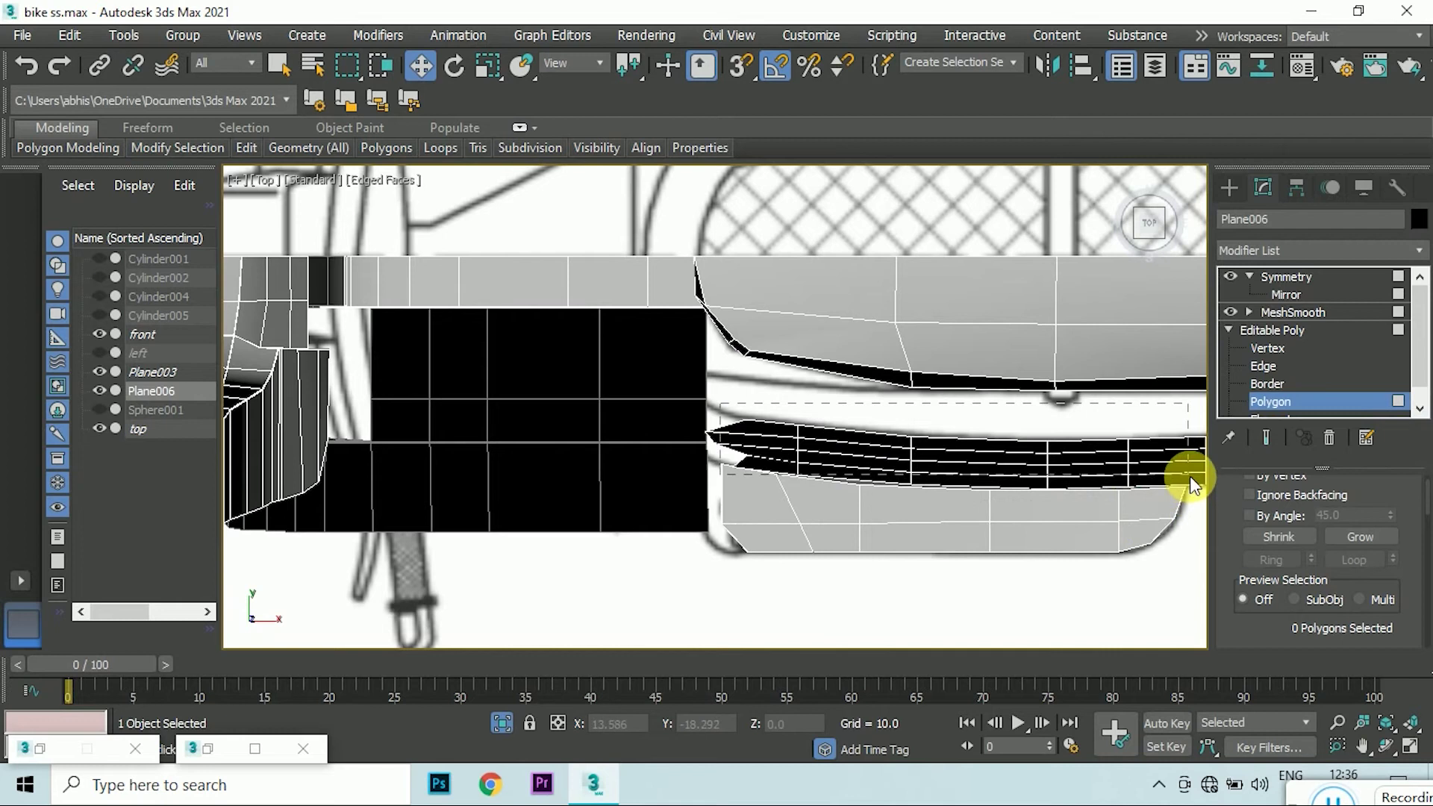
drag(1199, 508, 1190, 477)
scroll(657, 416, up, 2)
scroll(672, 458, down, 2)
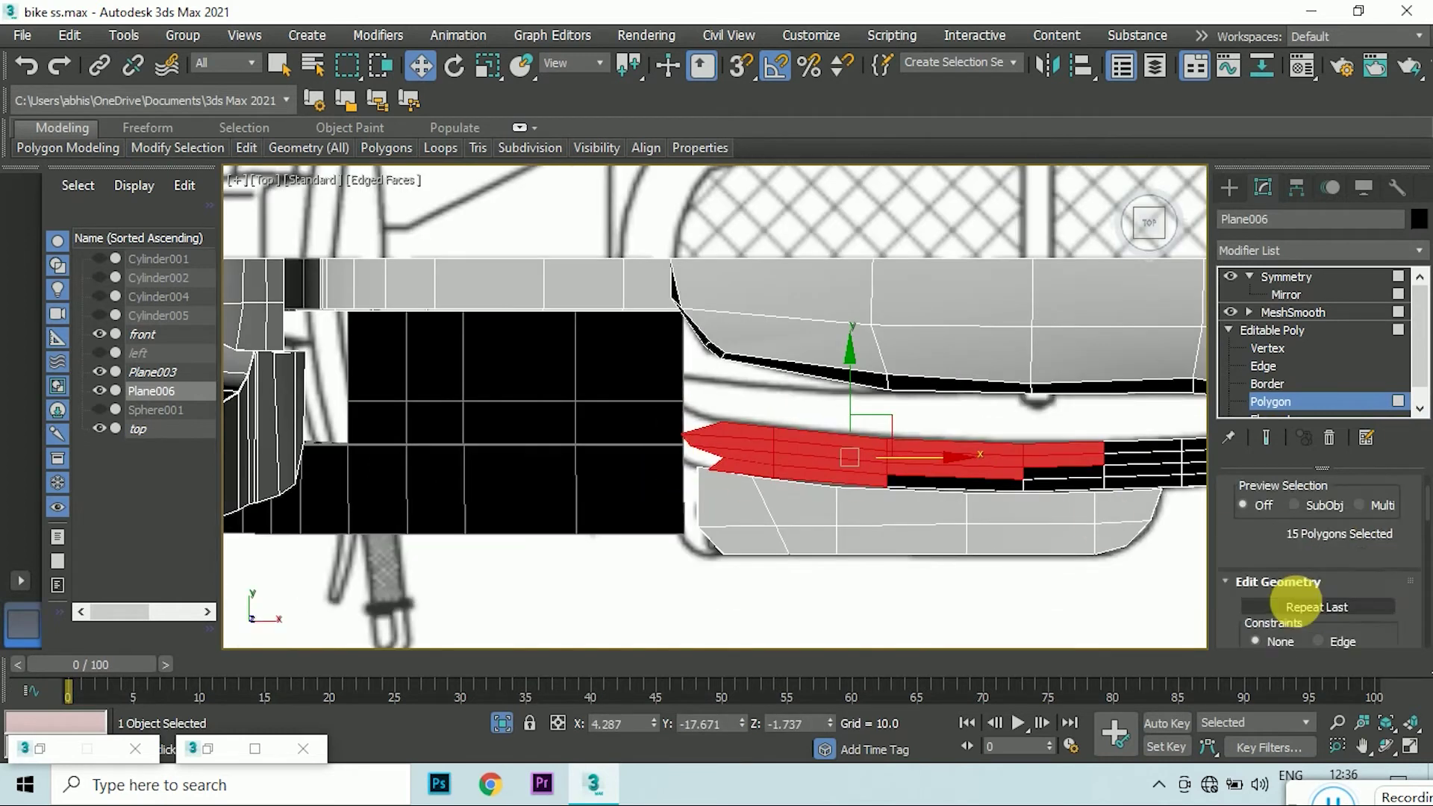
scroll(1329, 596, down, 5)
click(1344, 530)
click(763, 440)
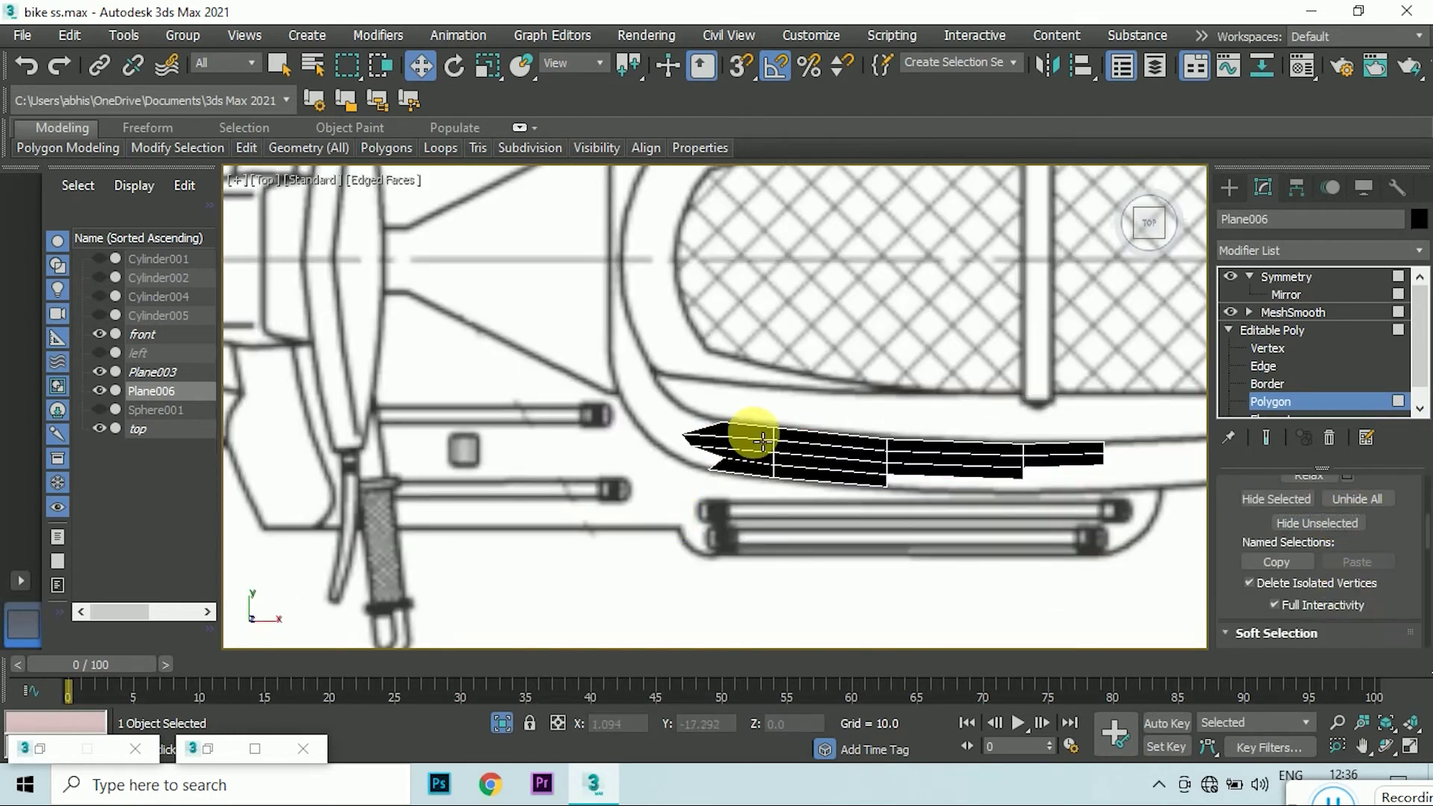
- Shift-extrude the strip's slanted front edge into new faces and push it forward
click(1262, 367)
key(f)
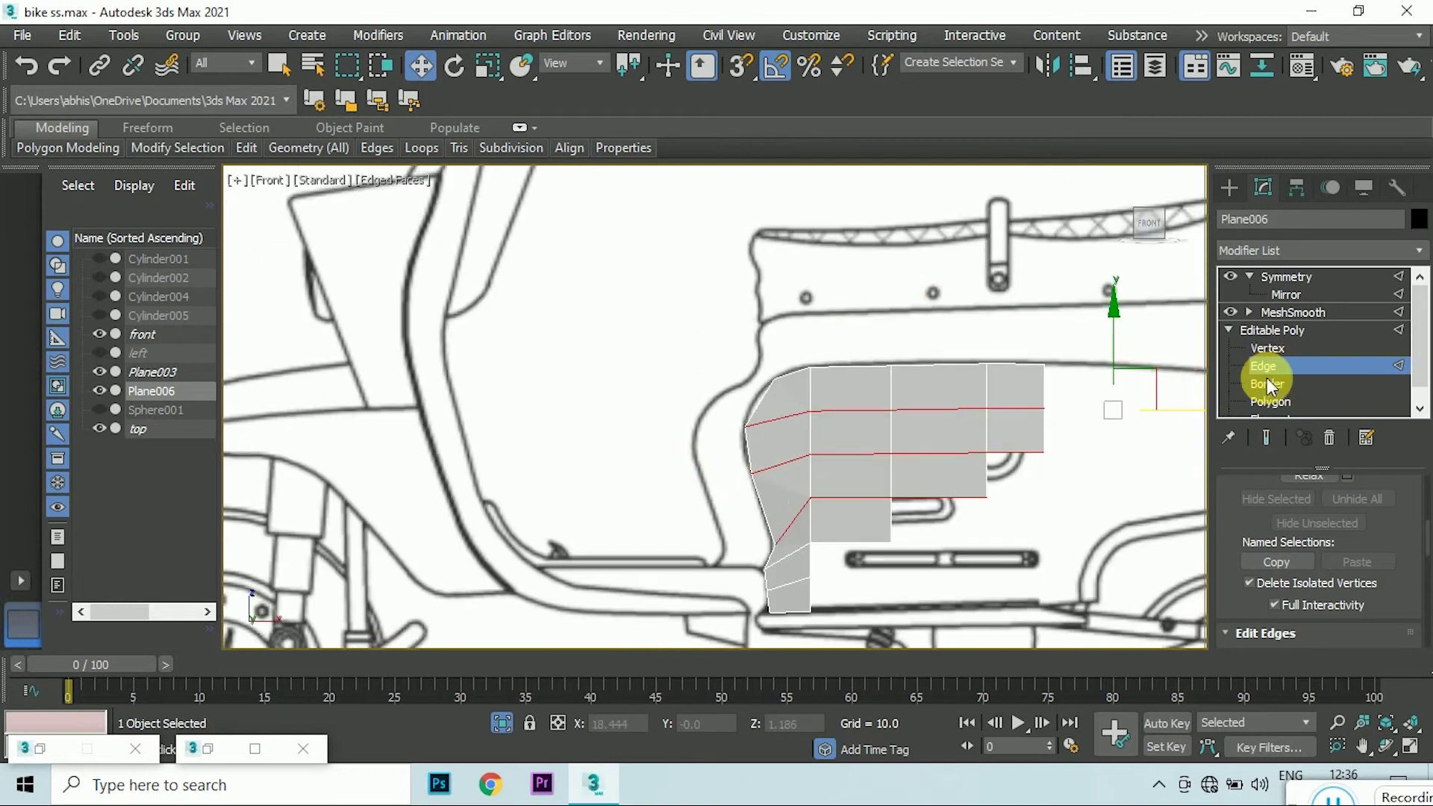
click(766, 505)
scroll(772, 478, down, 2)
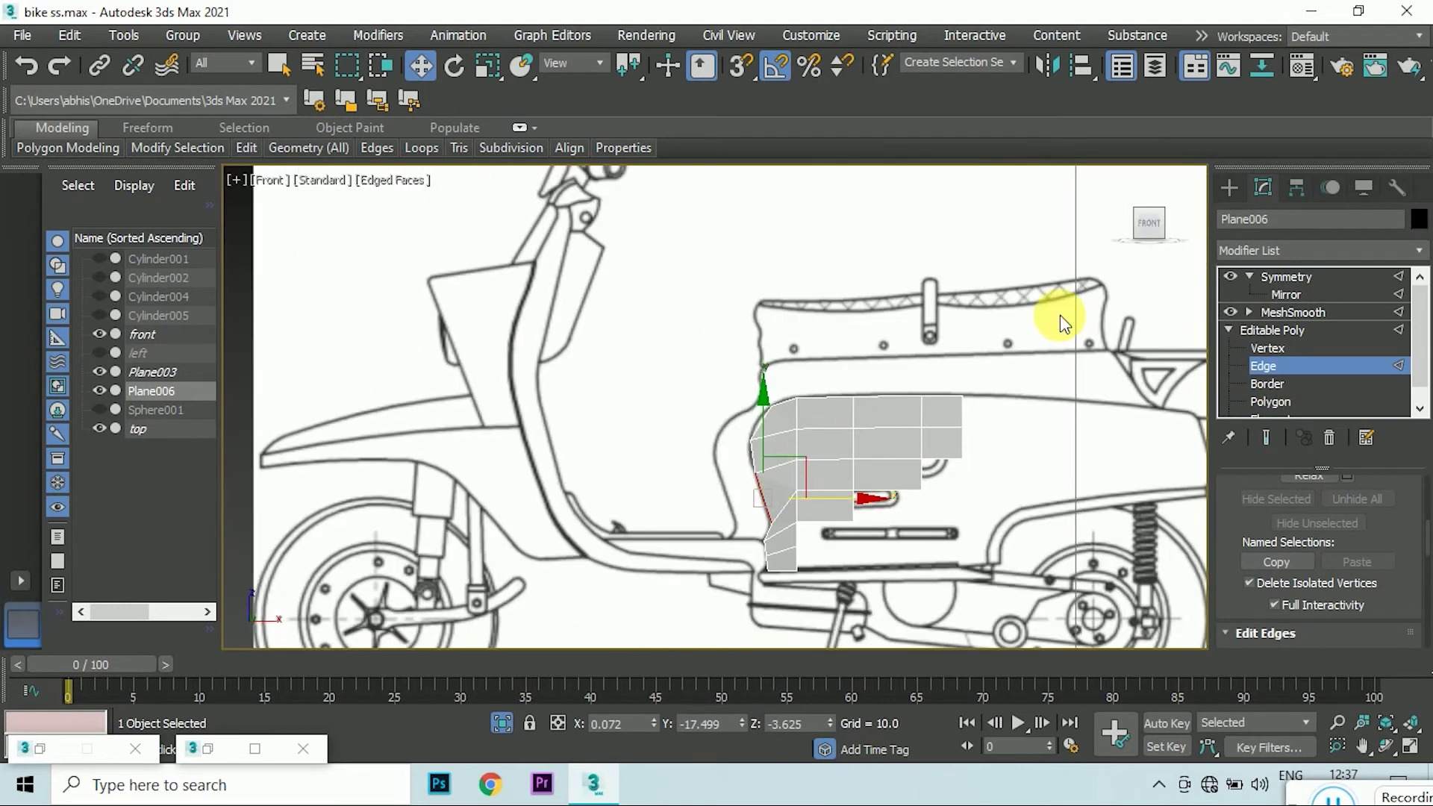
scroll(772, 534, up, 3)
shift+drag(759, 401, 768, 319)
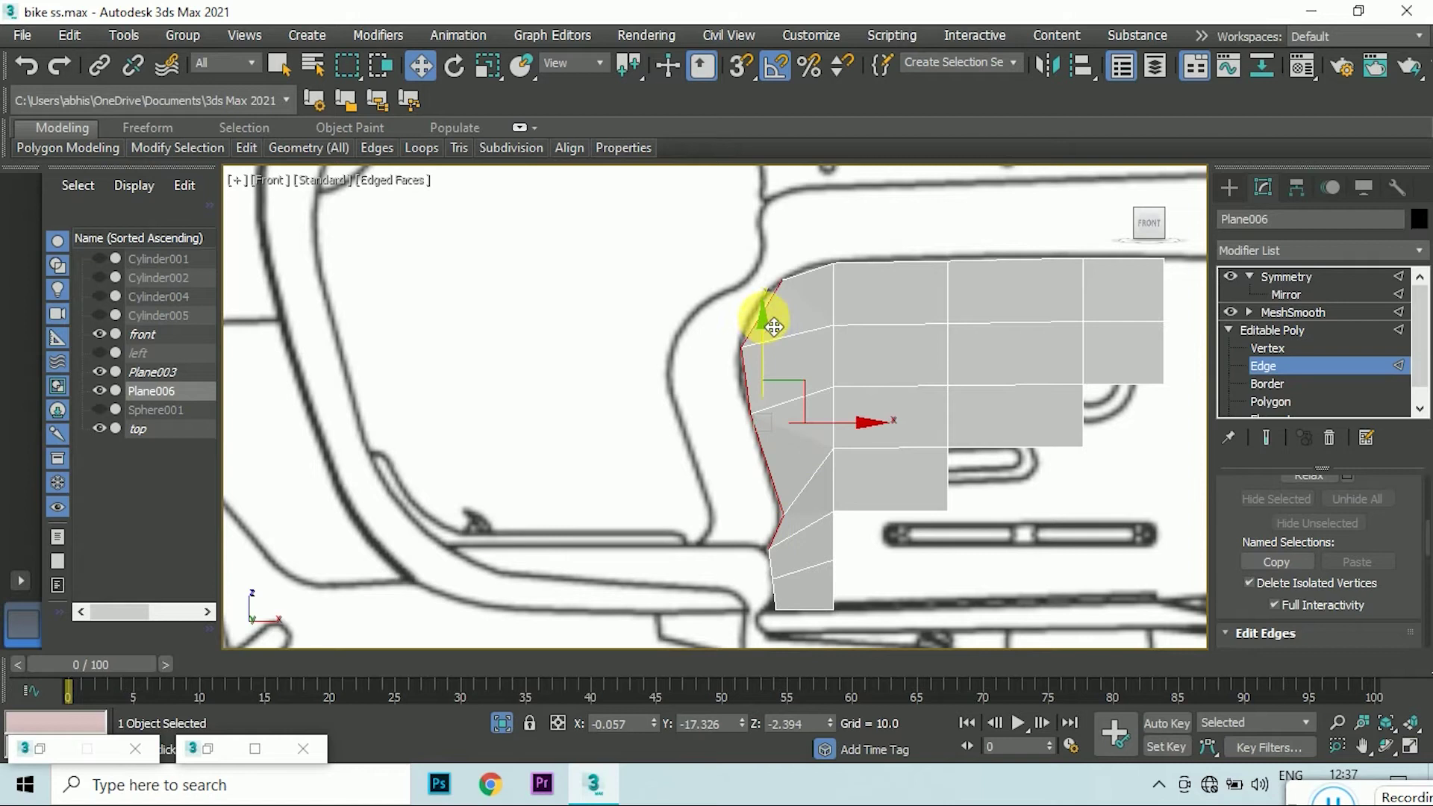
scroll(790, 391, down, 2)
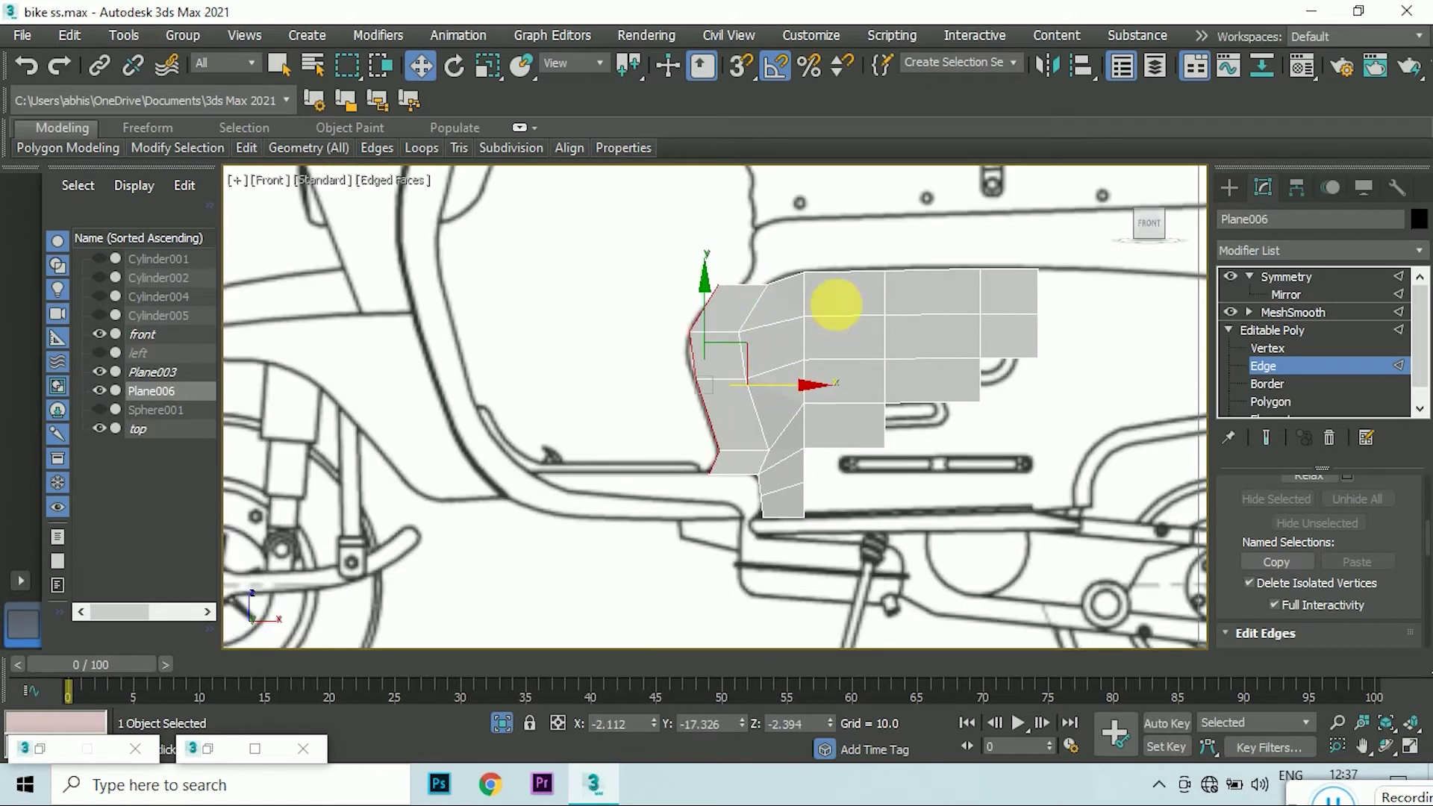
click(1142, 214)
drag(718, 288, 731, 259)
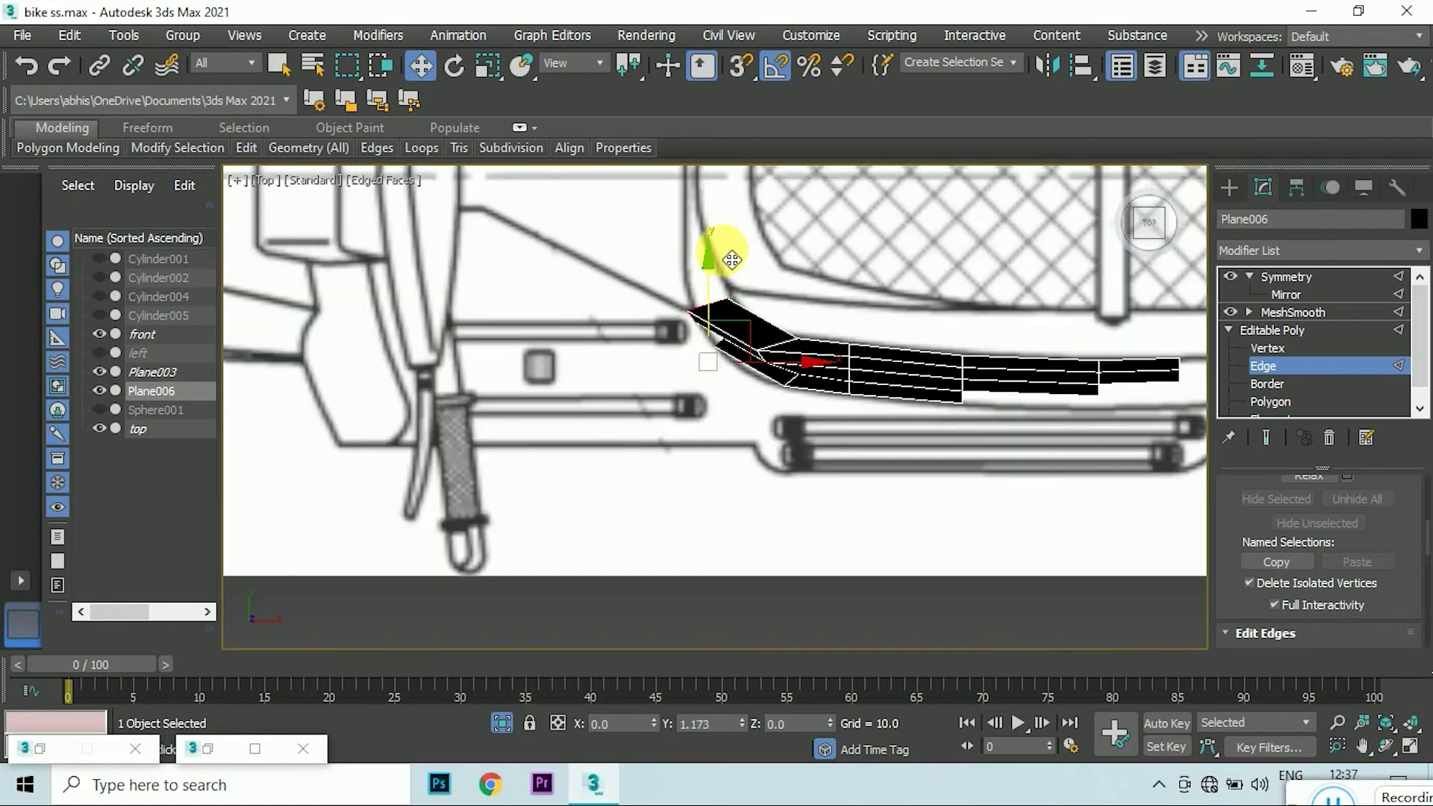
click(1117, 238)
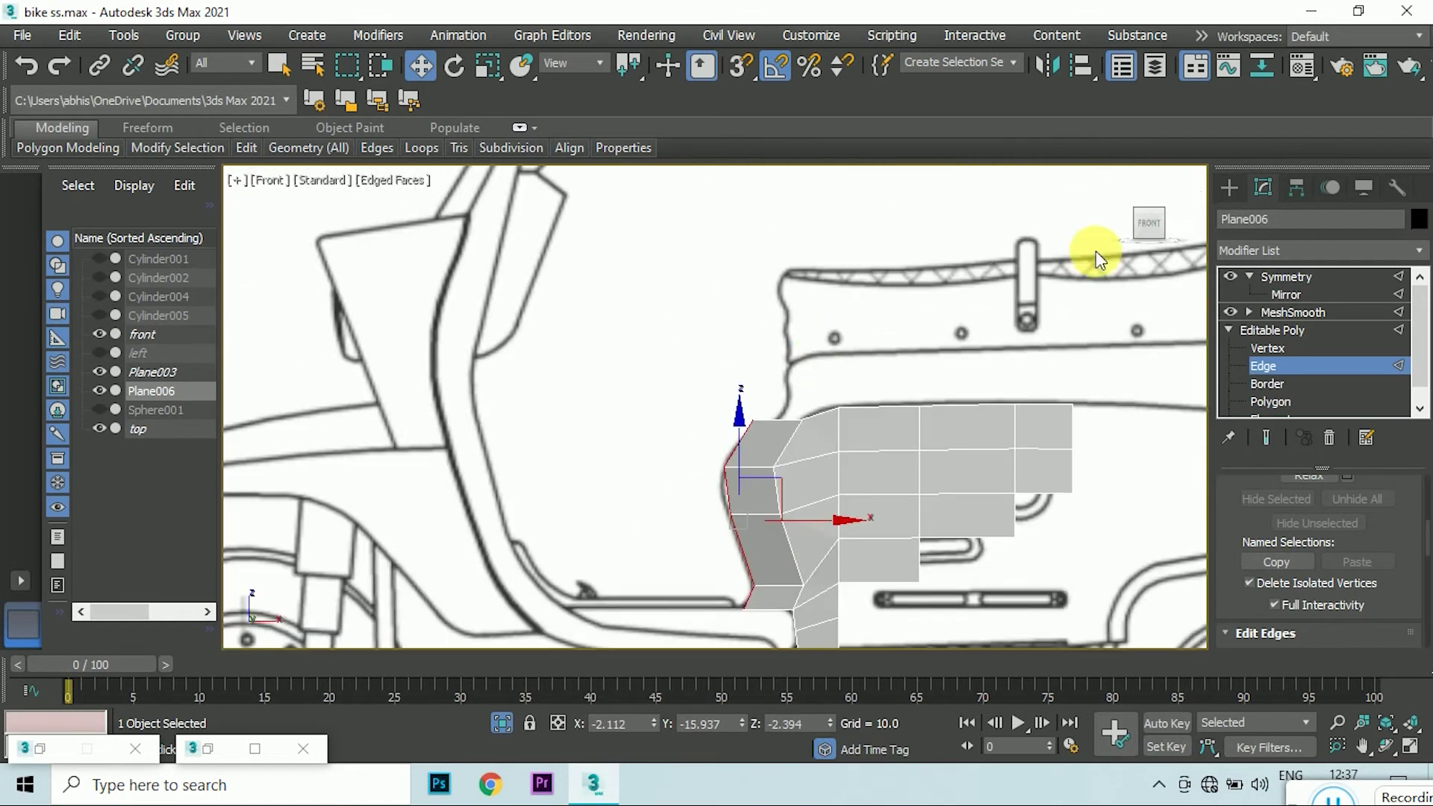
click(1096, 251)
drag(747, 320, 742, 281)
- Flatten the new edge and shift it toward the centre line, previewing the smoothed result
scroll(729, 320, down, 3)
scroll(729, 320, up, 5)
click(488, 66)
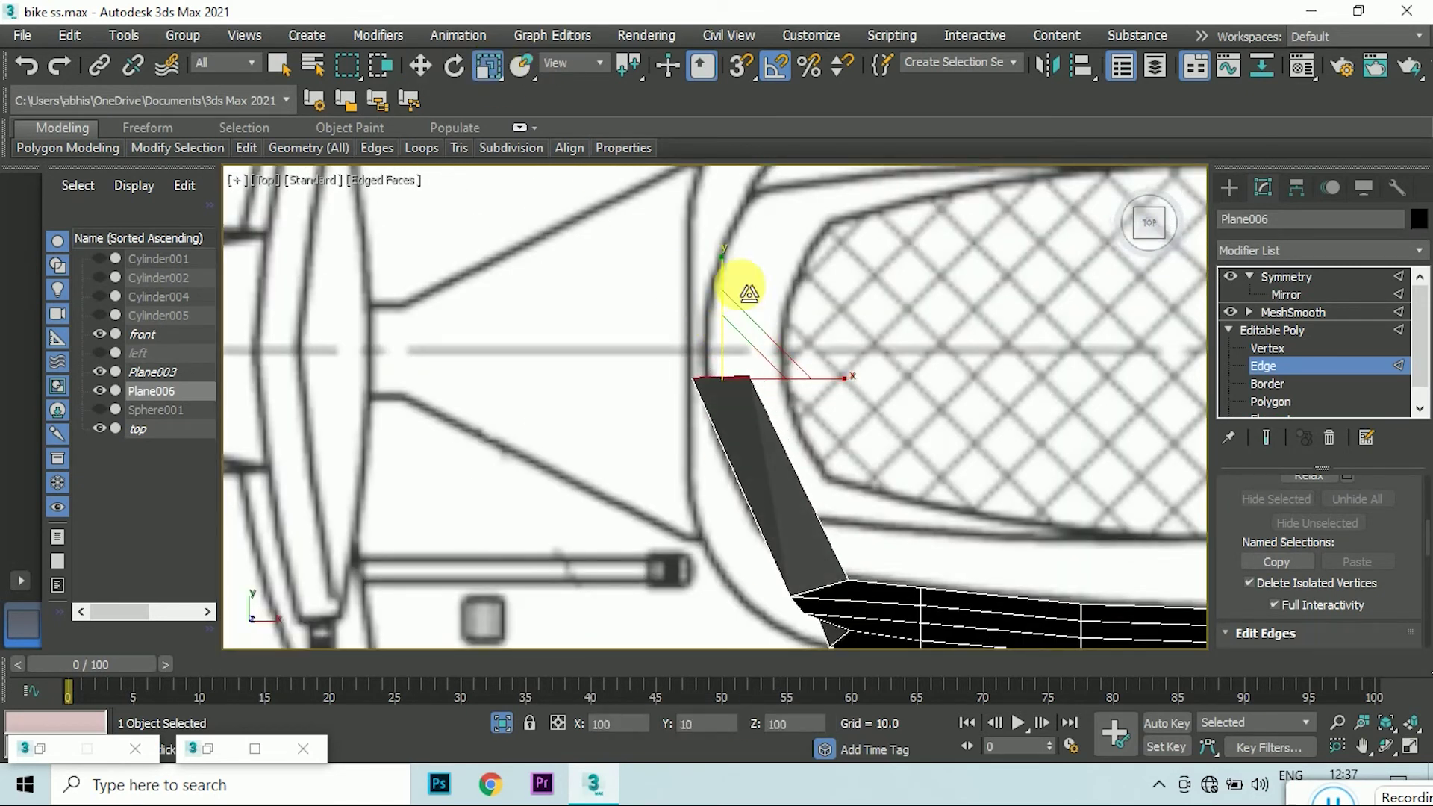
click(421, 67)
click(1266, 438)
middle_drag(728, 354, 733, 384)
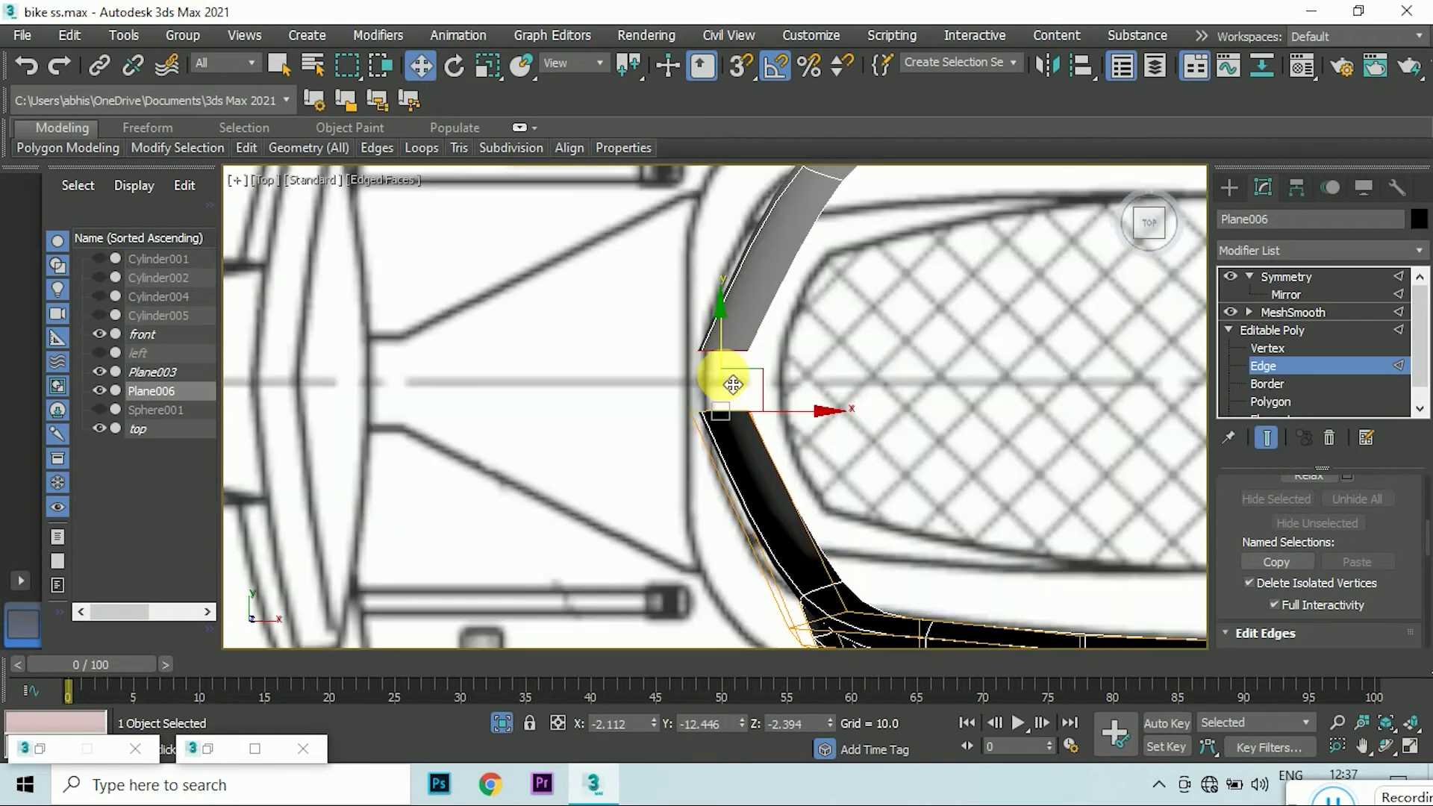
scroll(713, 351, up, 2)
mouse_move(784, 380)
mouse_down()
mouse_move(611, 377)
mouse_move(781, 330)
mouse_up()
mouse_move(781, 329)
alt+middle_down()
mouse_move(715, 394)
mouse_move(729, 378)
alt+middle_up()
scroll(729, 378, down, 3)
click(1143, 224)
scroll(830, 454, up, 2)
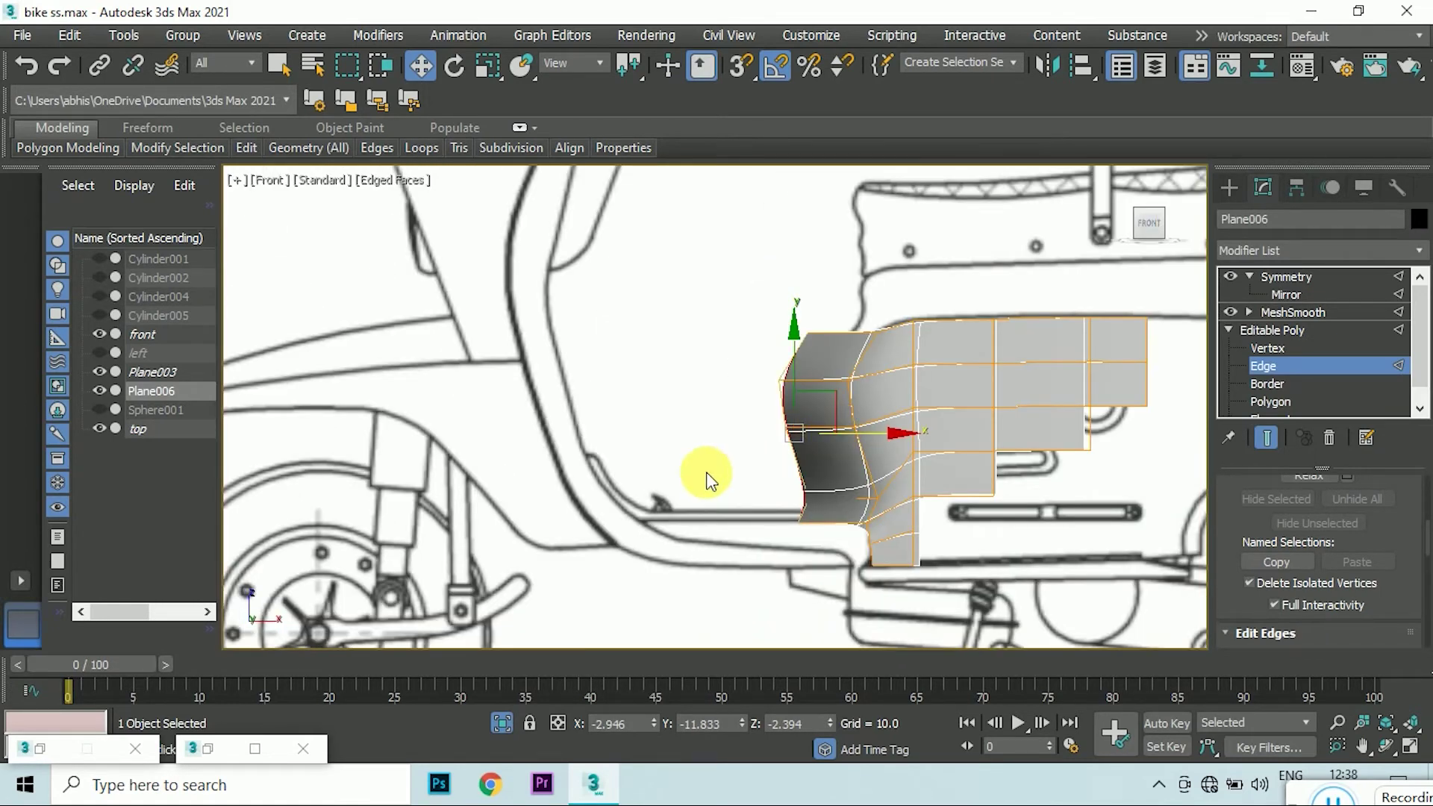
scroll(716, 478, up, 2)
drag(842, 426, 881, 430)
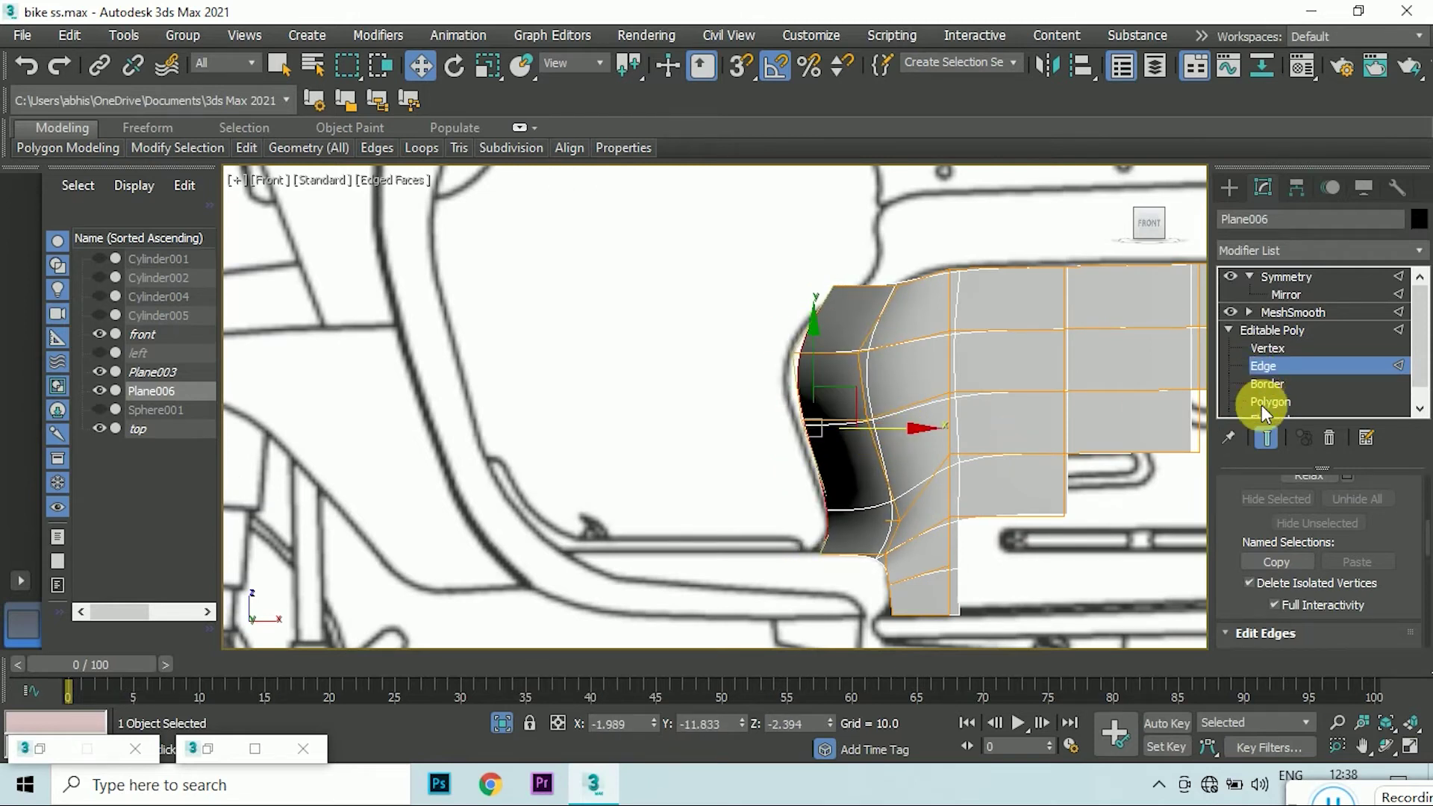
- Move the front corner vertices onto the blueprint outline in front view
click(1268, 348)
scroll(769, 373, up, 2)
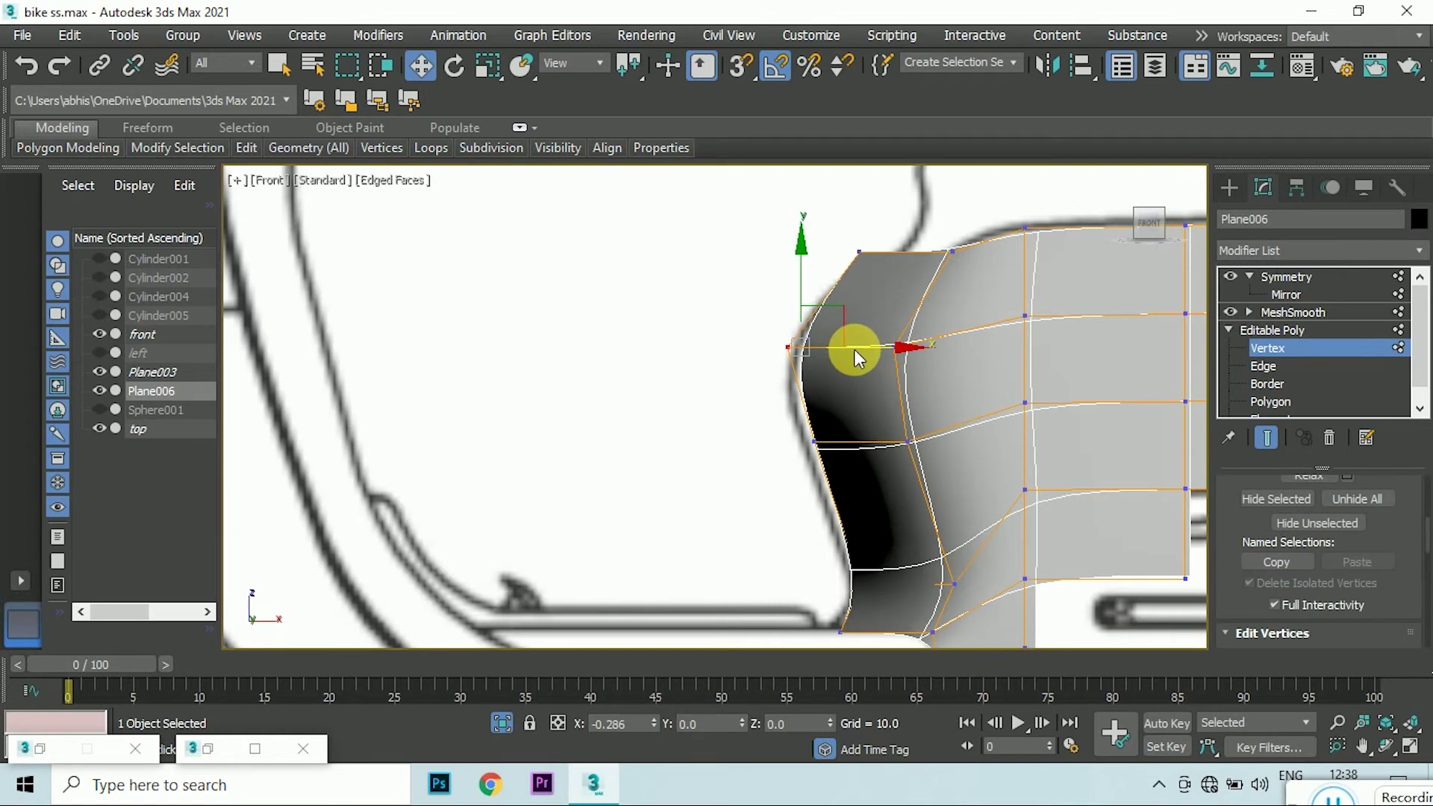
drag(855, 350, 844, 351)
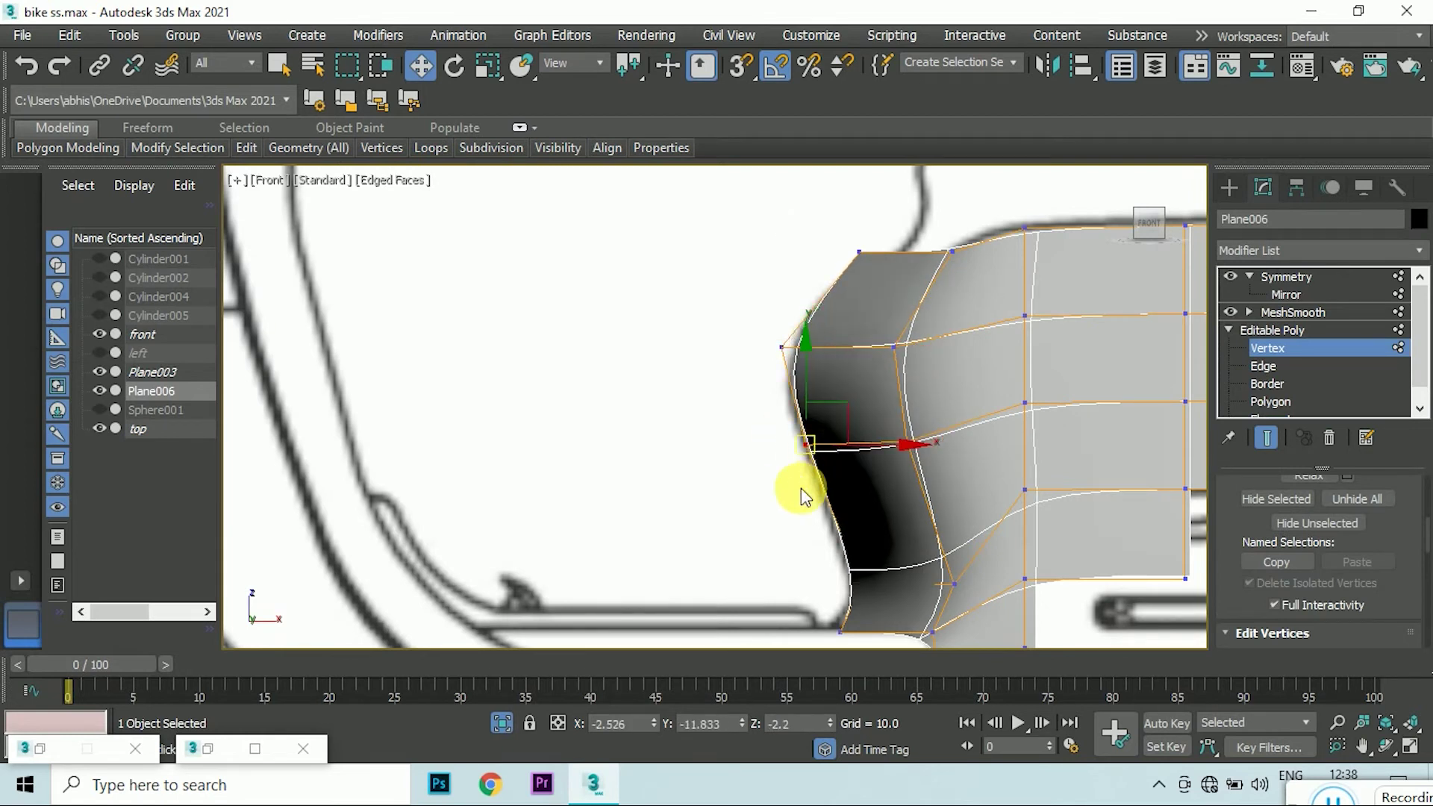
scroll(790, 486, up, 2)
drag(809, 575, 847, 623)
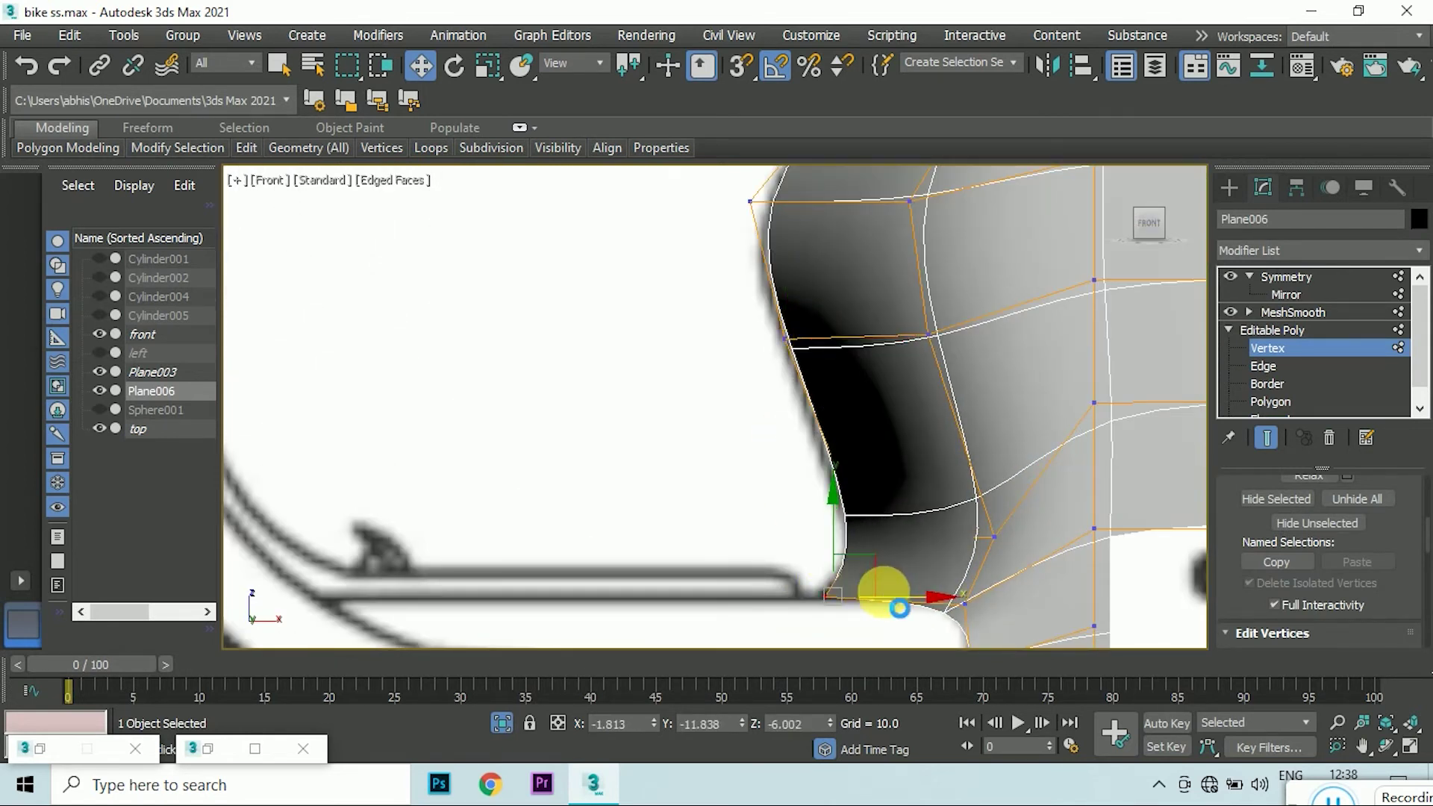
scroll(875, 586, down, 4)
scroll(778, 429, up, 3)
drag(794, 306, 862, 345)
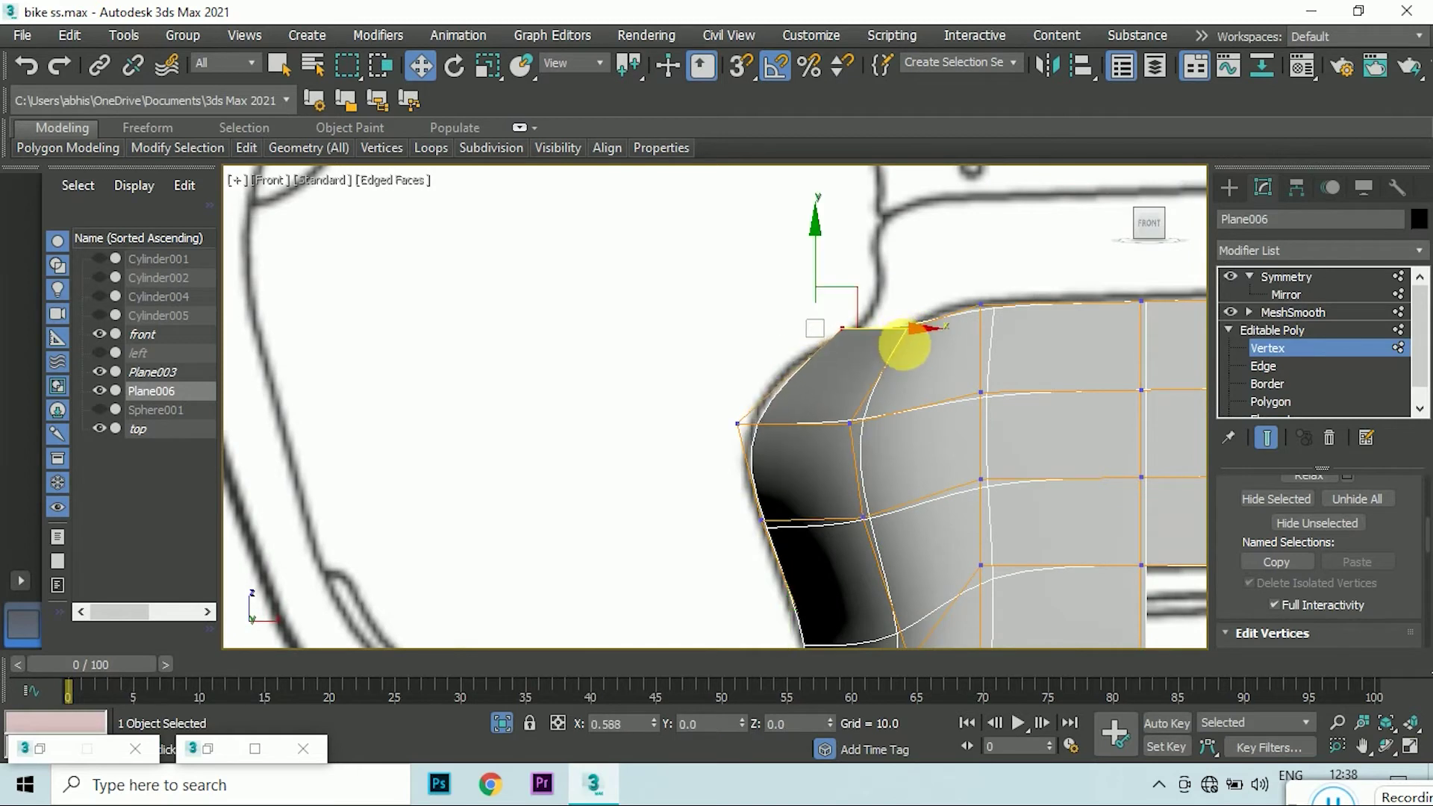
scroll(833, 343, up, 2)
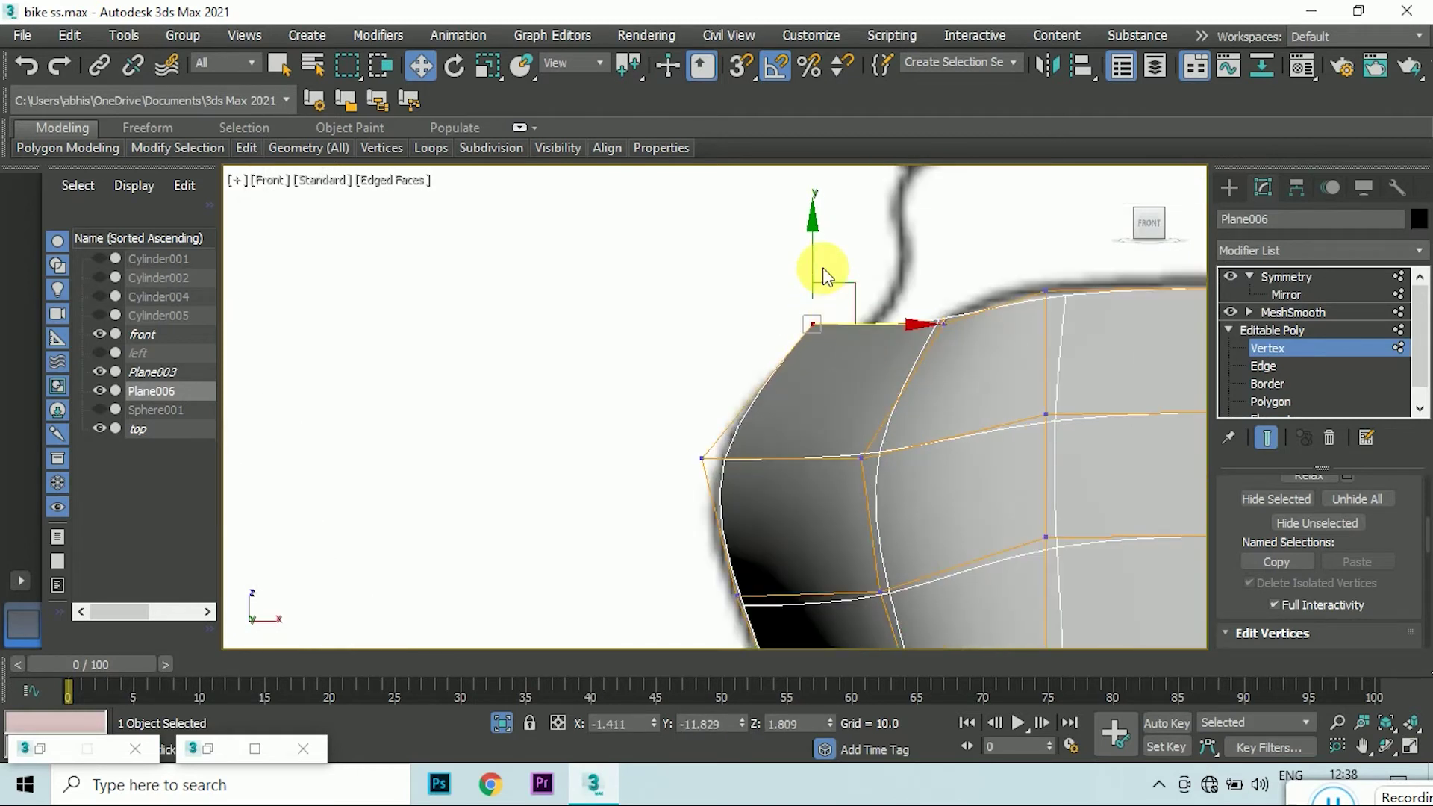
drag(717, 472, 708, 453)
- Review the reshaped panel in top view, then return to Edge level showing the unsmoothed mesh
click(812, 361)
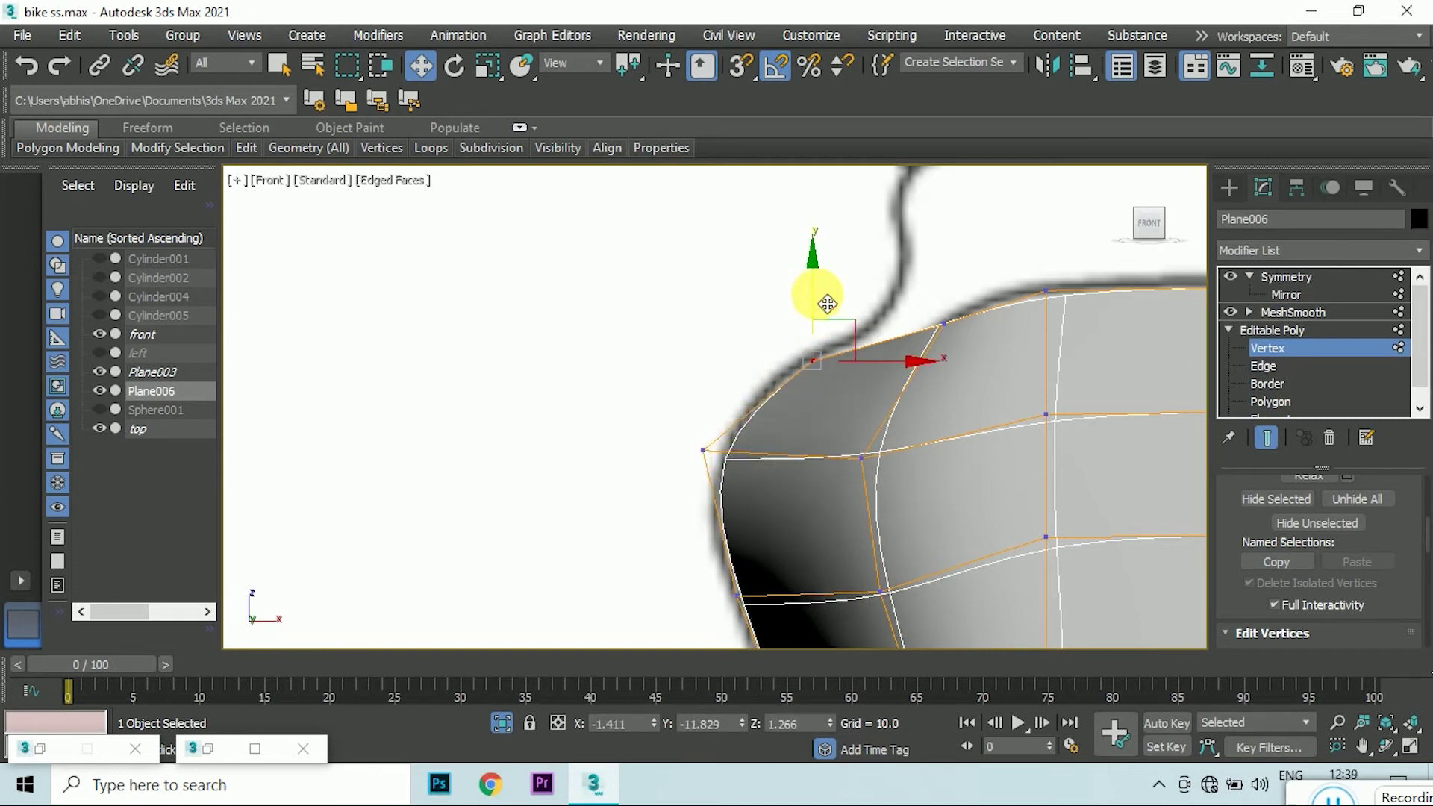
scroll(829, 265, down, 2)
scroll(867, 445, down, 1)
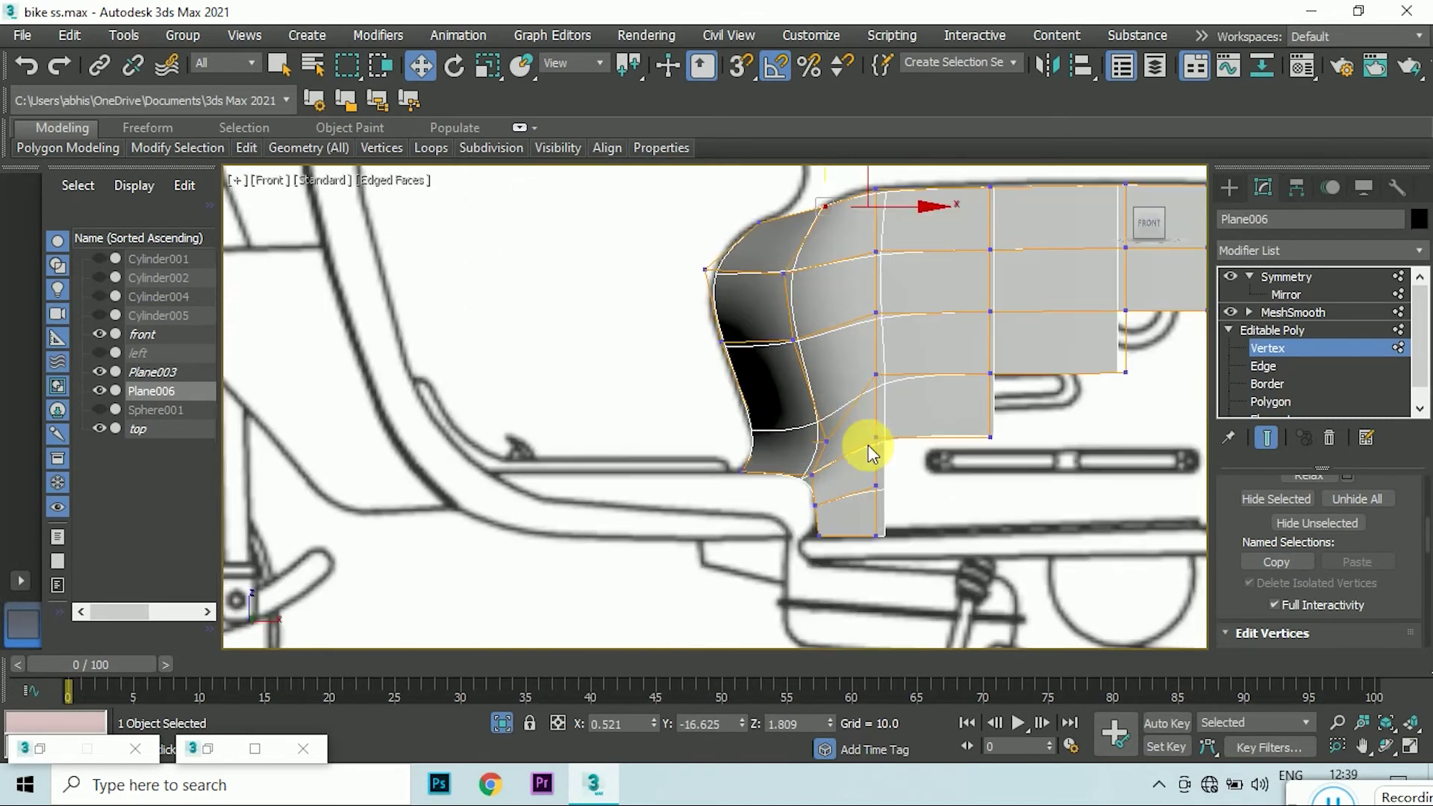
middle_drag(784, 352, 710, 294)
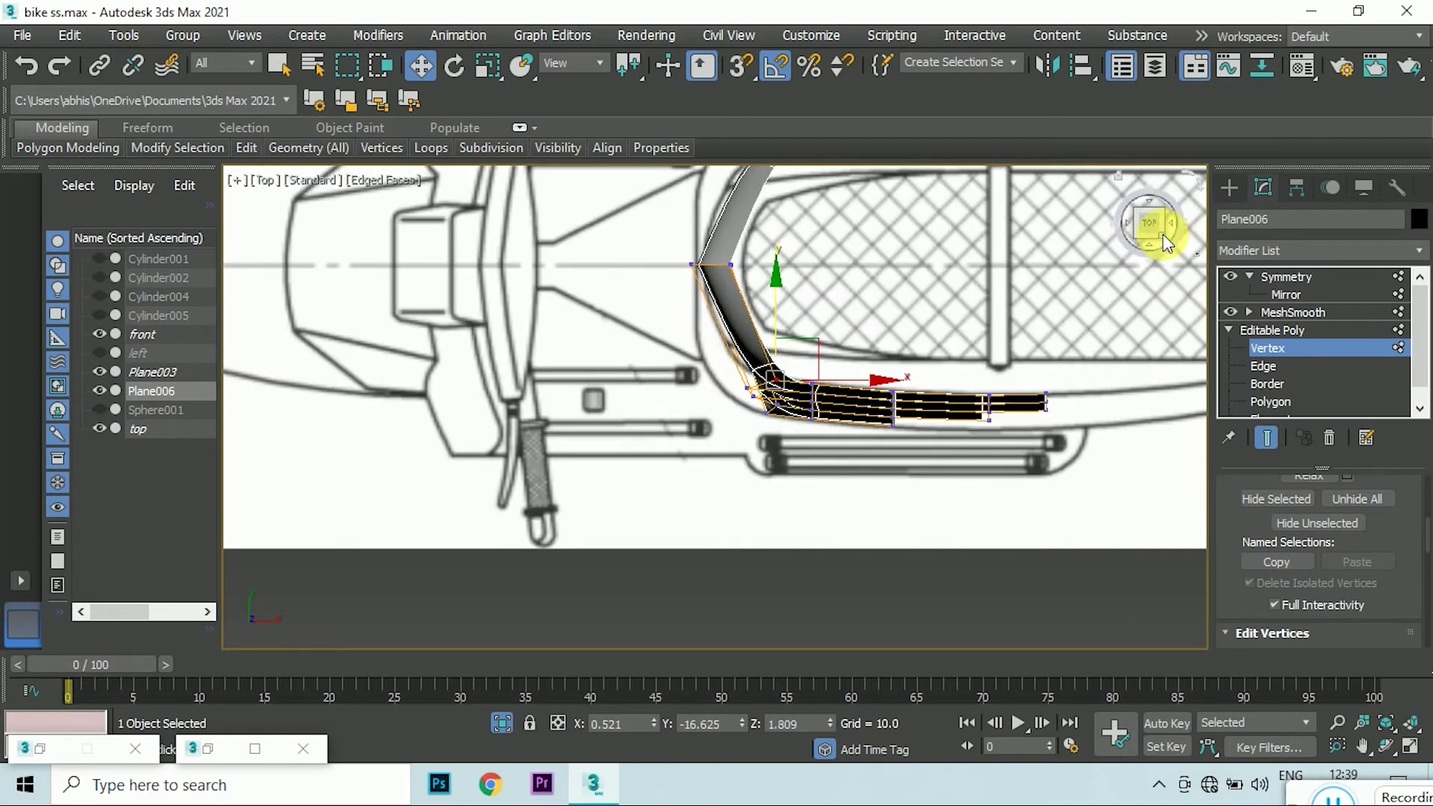
scroll(1078, 263, down, 1)
click(1152, 212)
scroll(688, 343, up, 3)
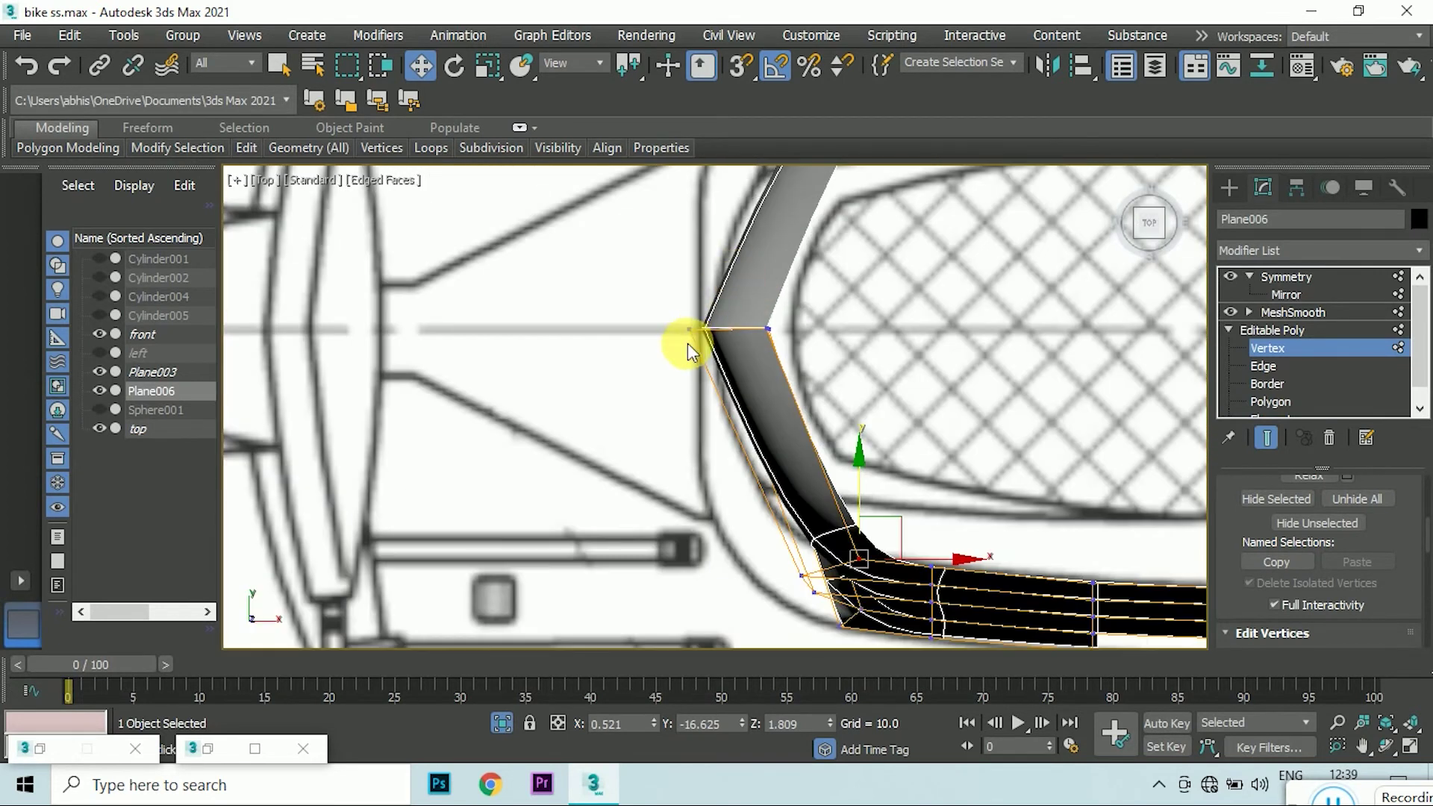
scroll(688, 342, up, 2)
scroll(826, 390, down, 3)
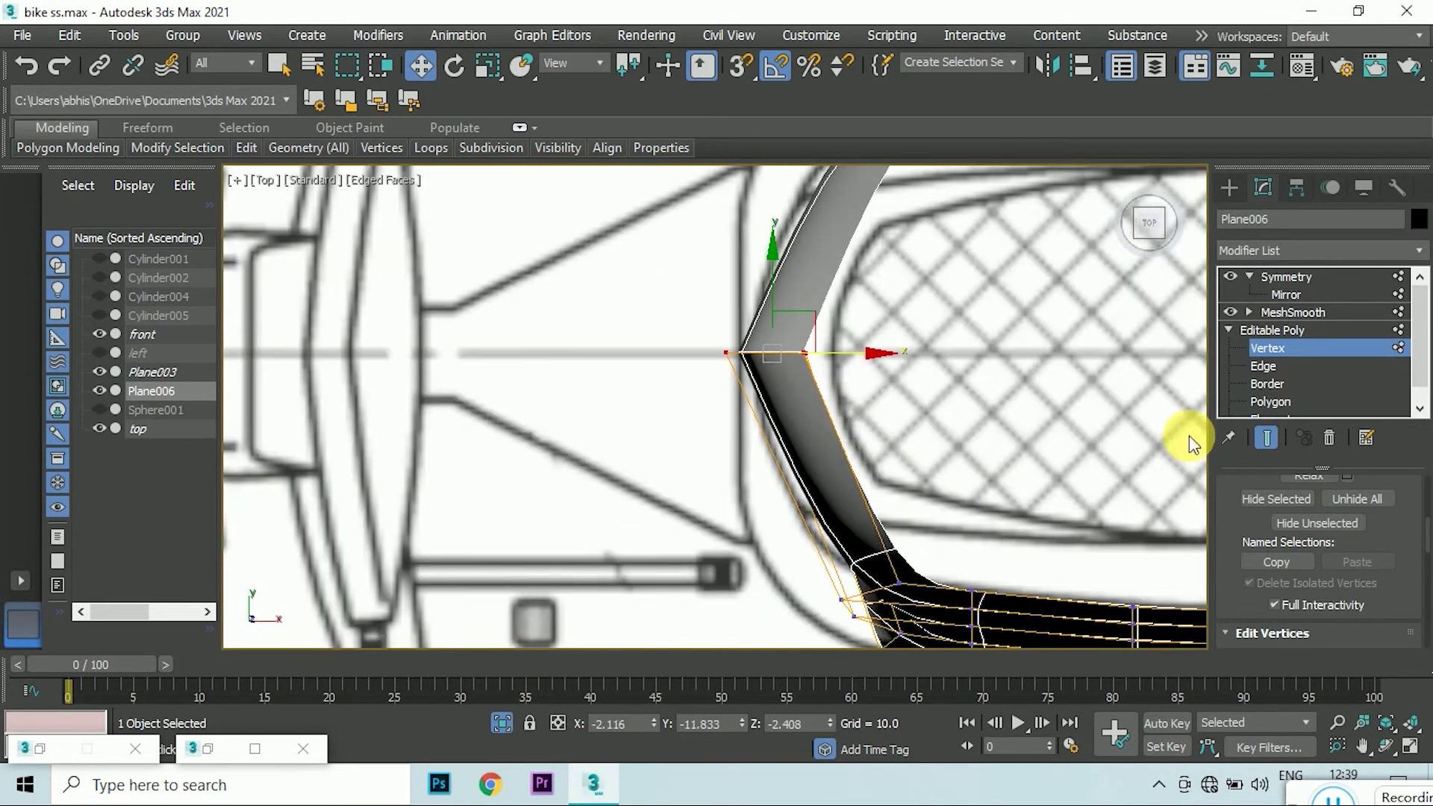
key(2)
key(f)
scroll(895, 522, up, 3)
scroll(1293, 531, down, 3)
scroll(1294, 531, up, 2)
scroll(1273, 473, up, 5)
click(1267, 437)
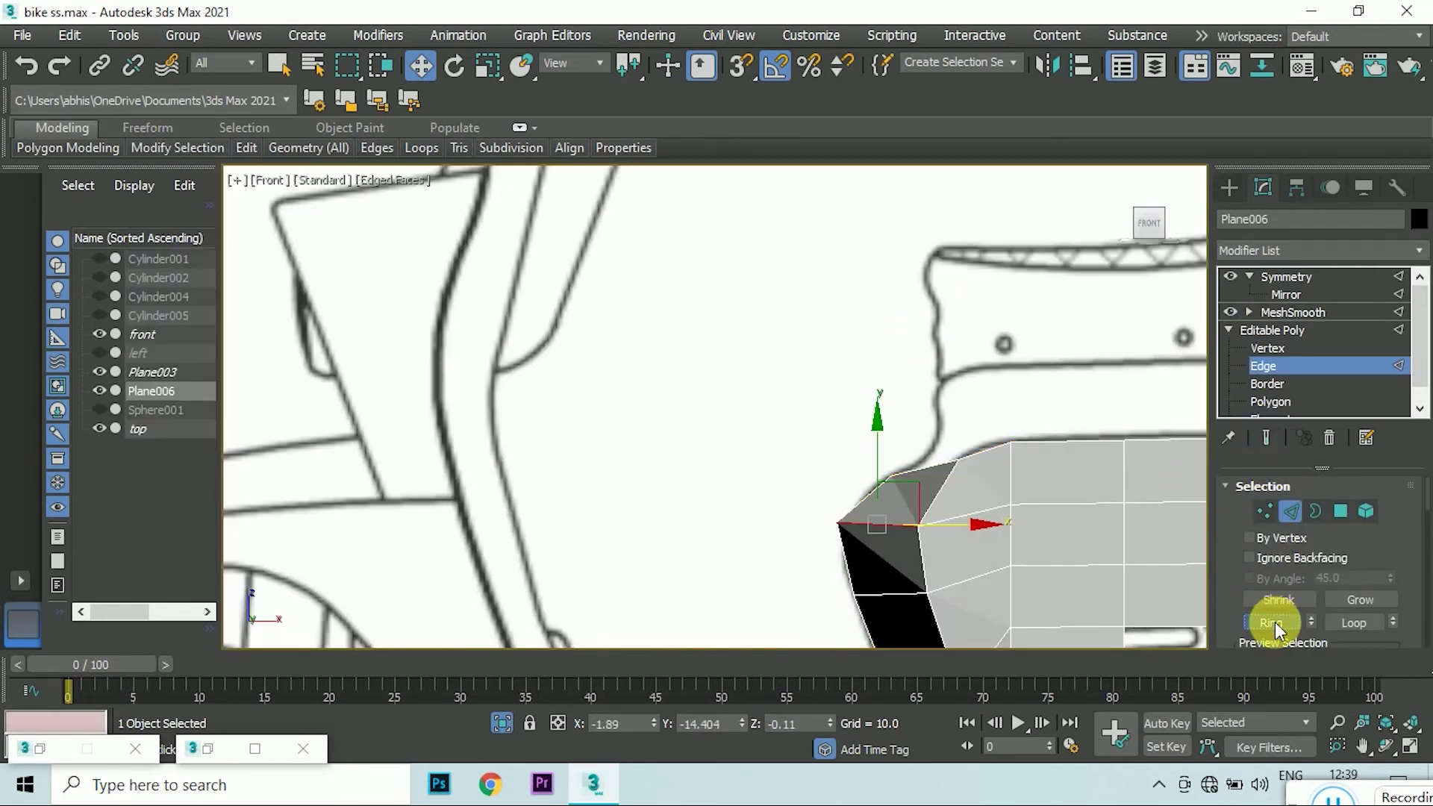
- Connect the ring of edges across the front corner with fewer segments
click(1277, 627)
scroll(912, 602, up, 2)
right_click(896, 518)
click(697, 597)
drag(738, 437, 730, 425)
click(726, 510)
- Select the two vertices at the strip's tip in top view
key(t)
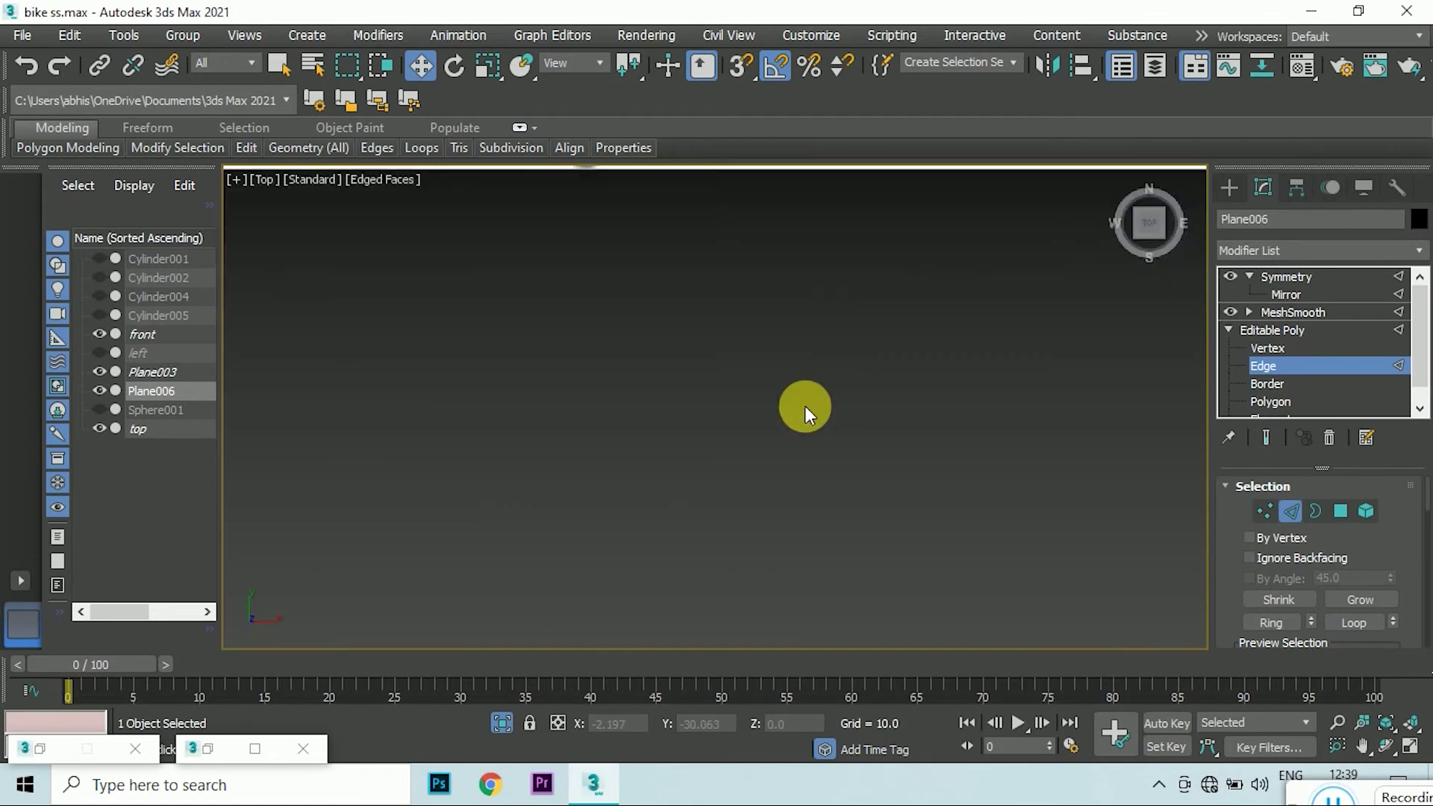
scroll(815, 360, down, 3)
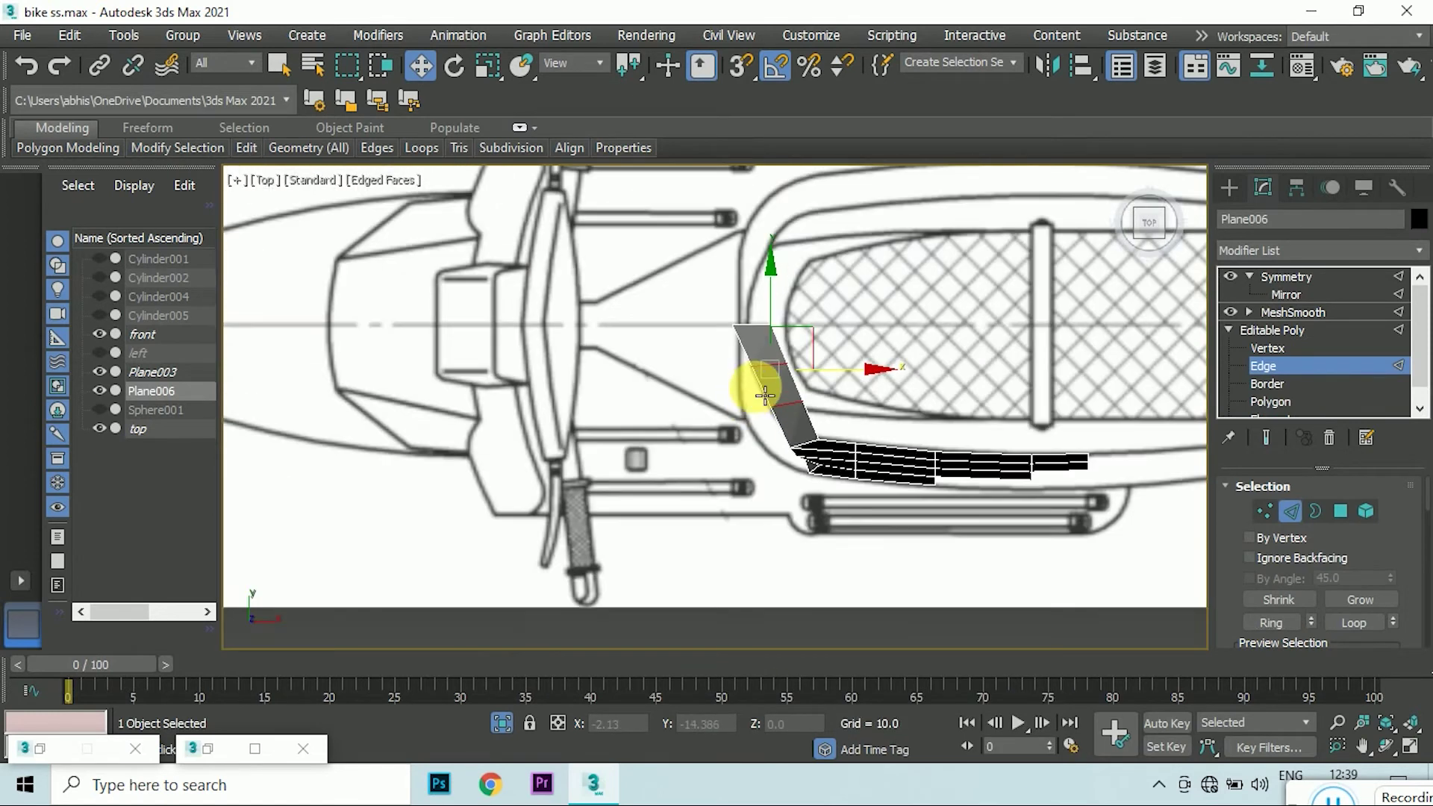
scroll(738, 327, up, 3)
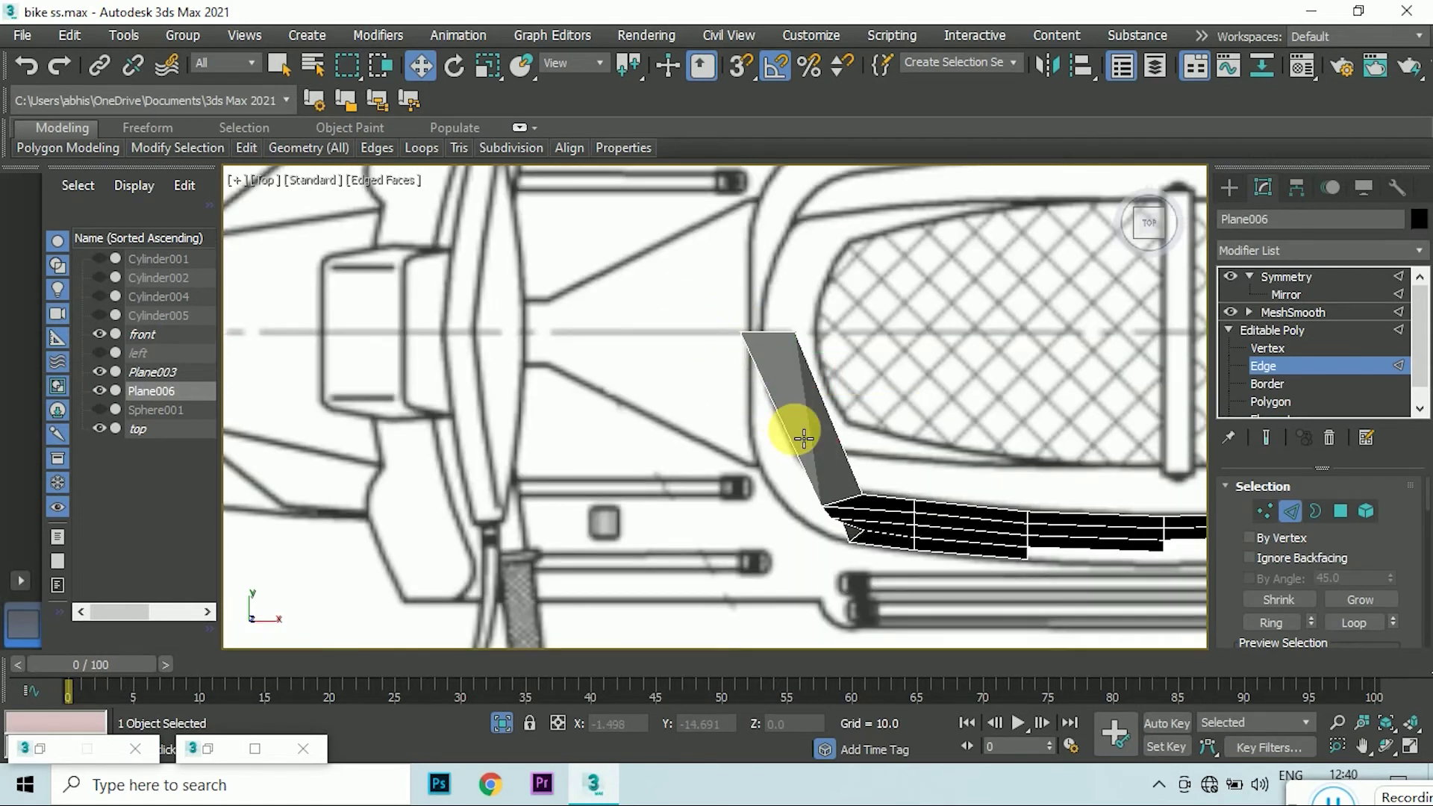
click(1257, 514)
drag(728, 355, 802, 282)
drag(1150, 222, 1120, 246)
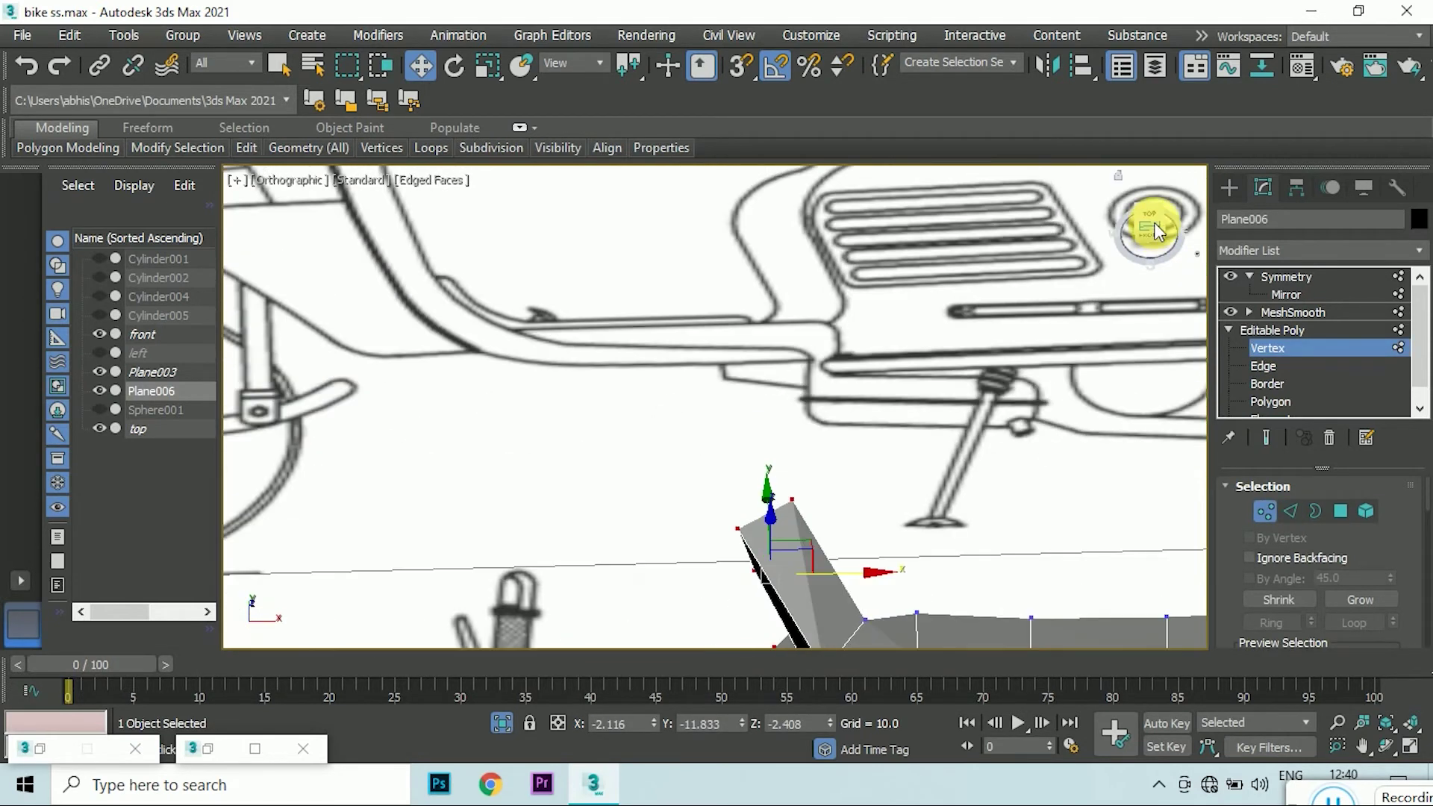
click(1146, 218)
- Add an FFD 2x2x2 modifier and move its control points to bend the tip left
click(1319, 256)
scroll(1302, 284, down, 5)
click(1292, 295)
click(1250, 330)
click(1306, 348)
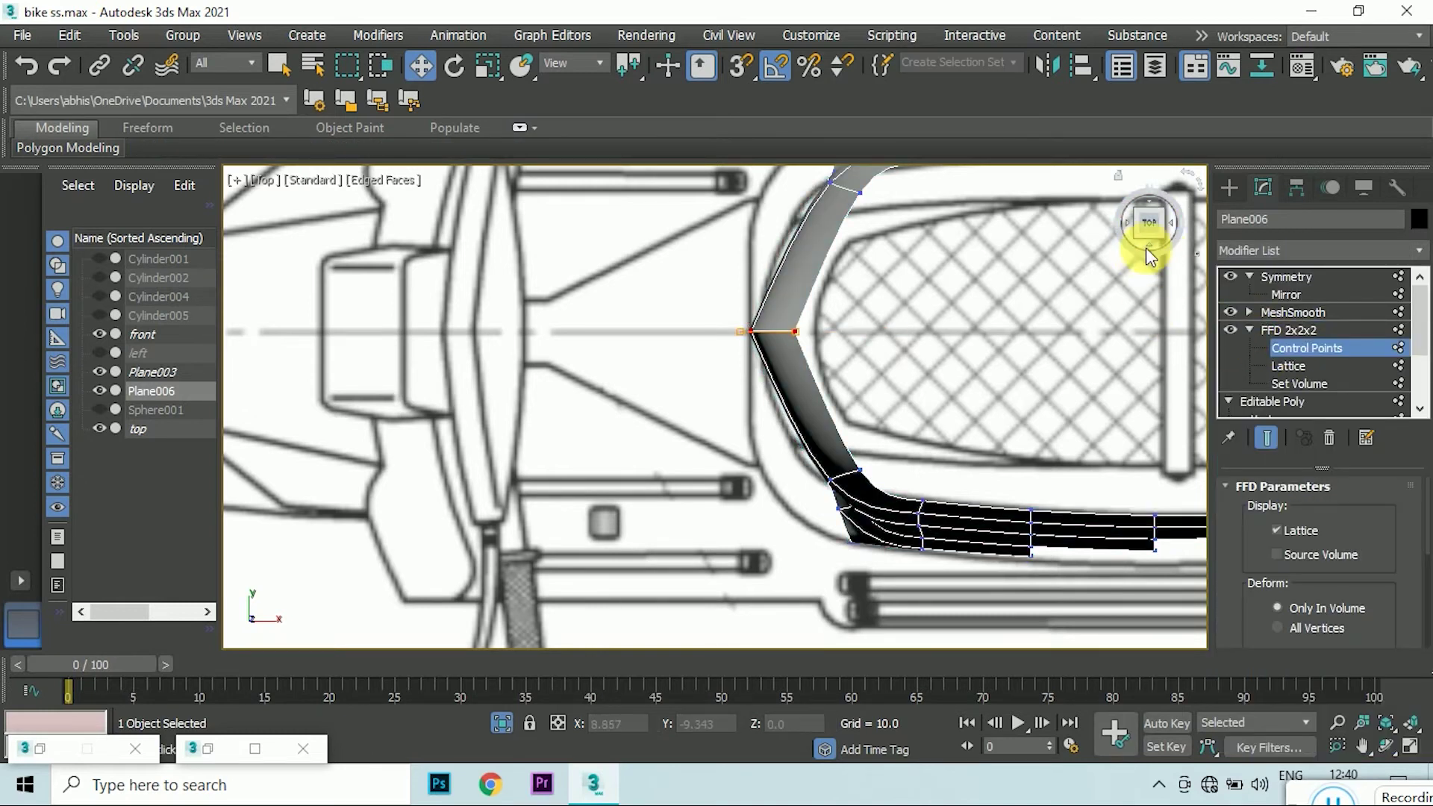
click(1146, 247)
click(1154, 204)
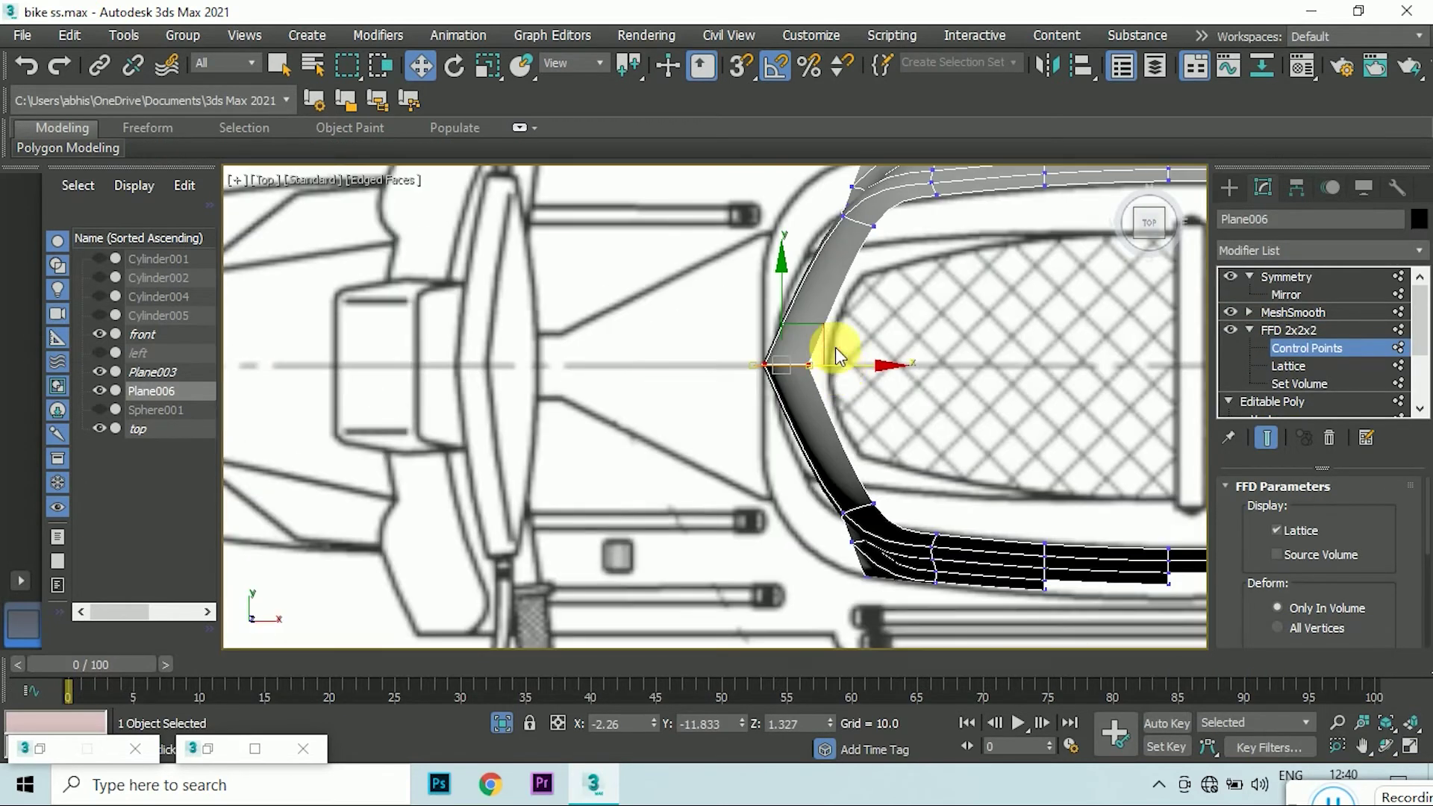
drag(841, 365, 818, 388)
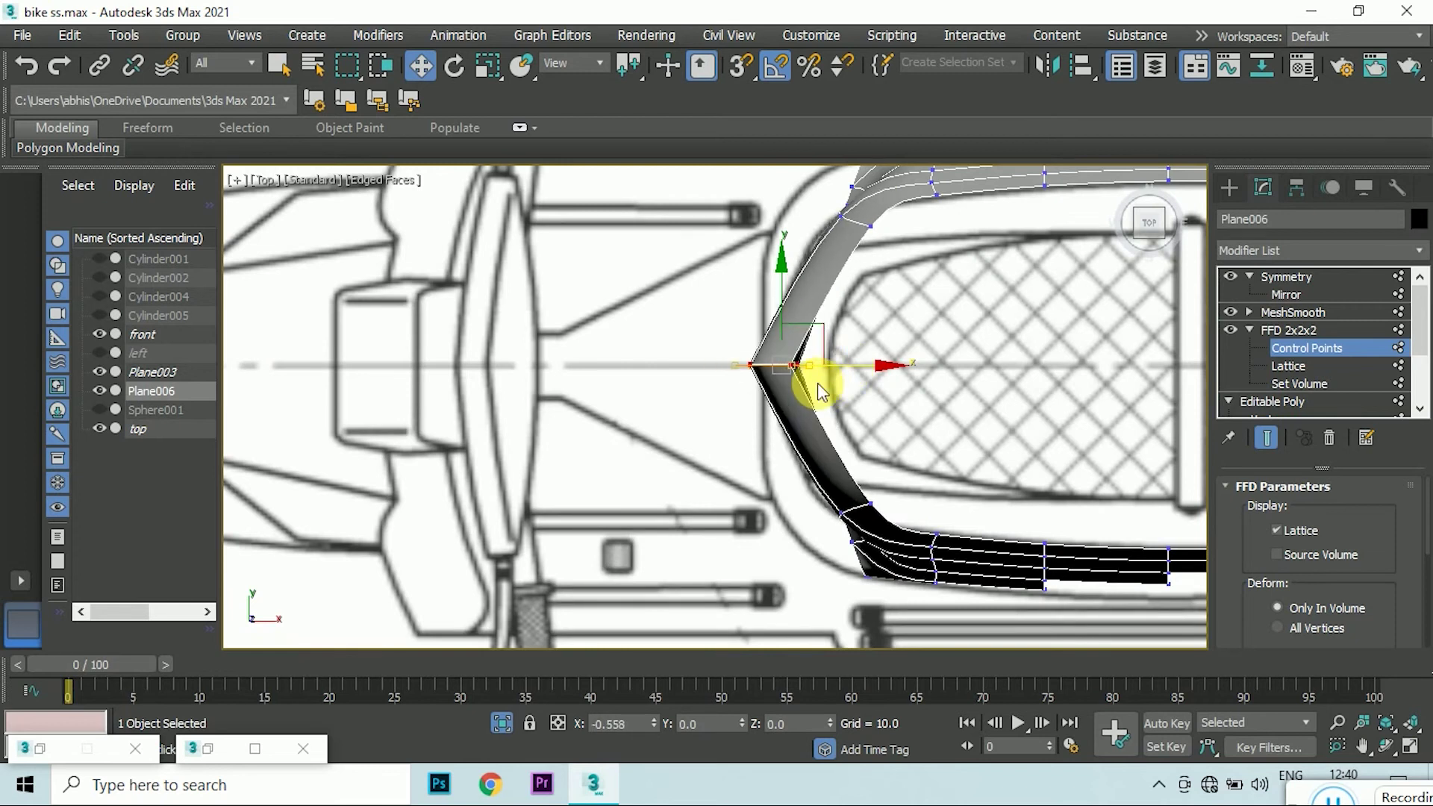
click(1147, 239)
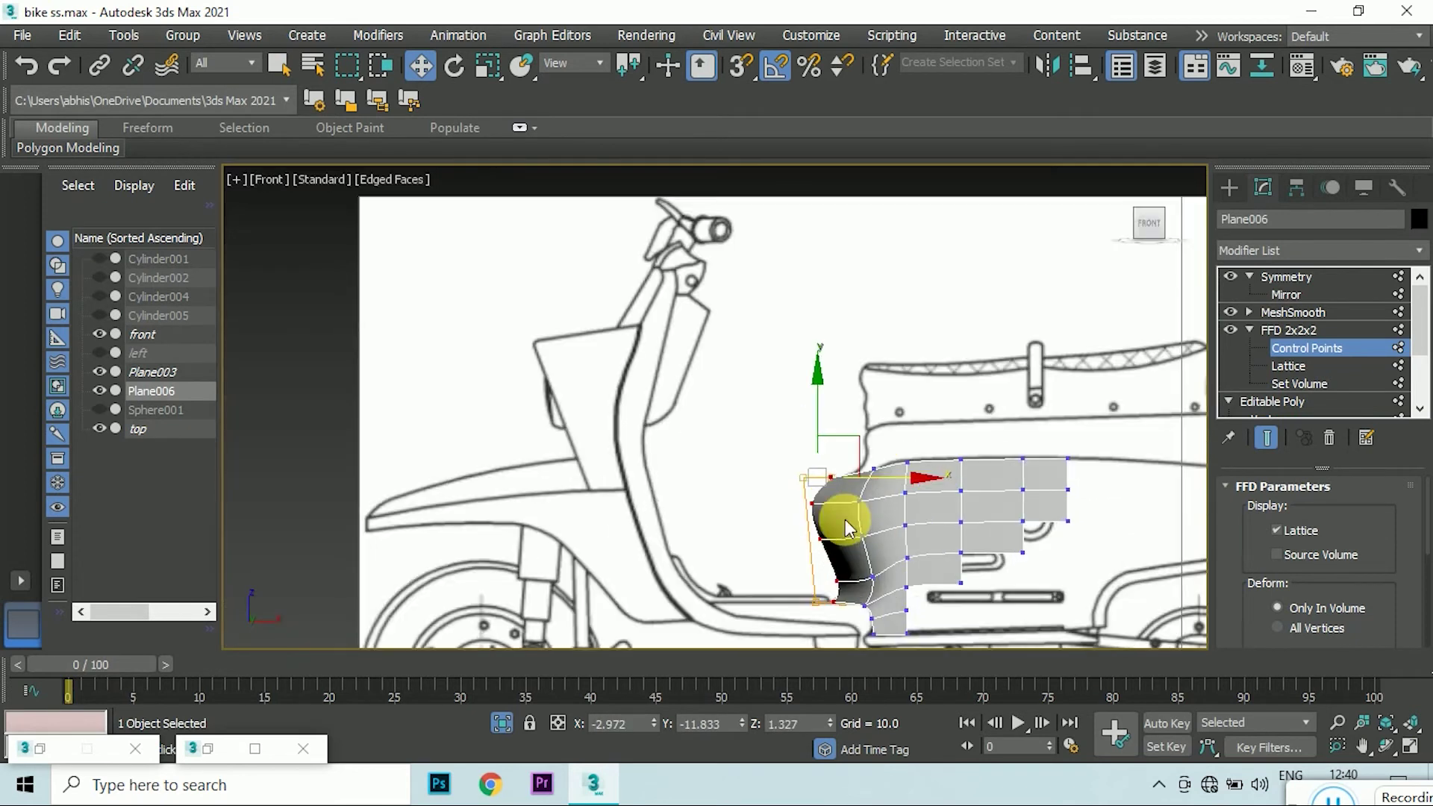
- Set the side panel material's opacity to 0 in the Material Editor
key(t)
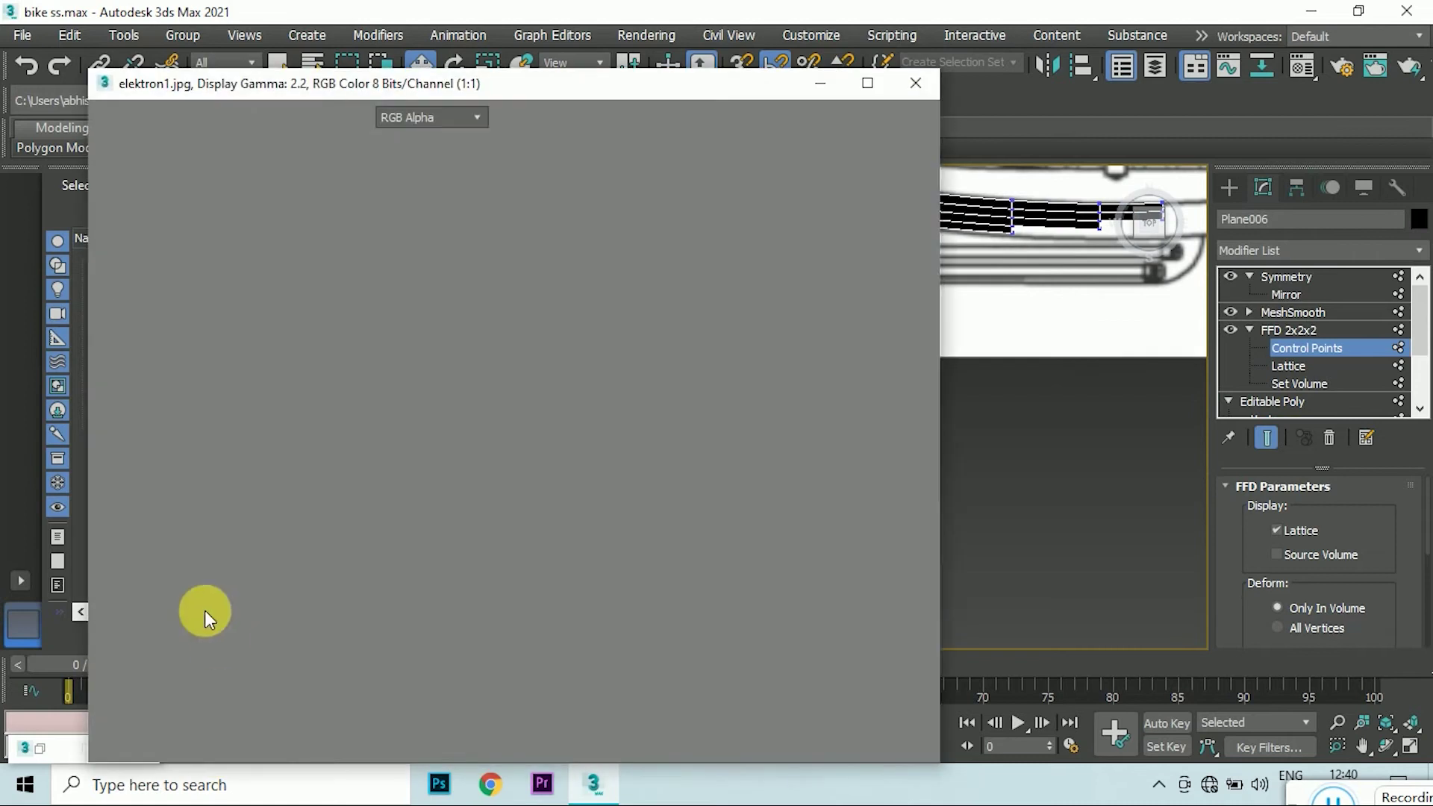
key(m)
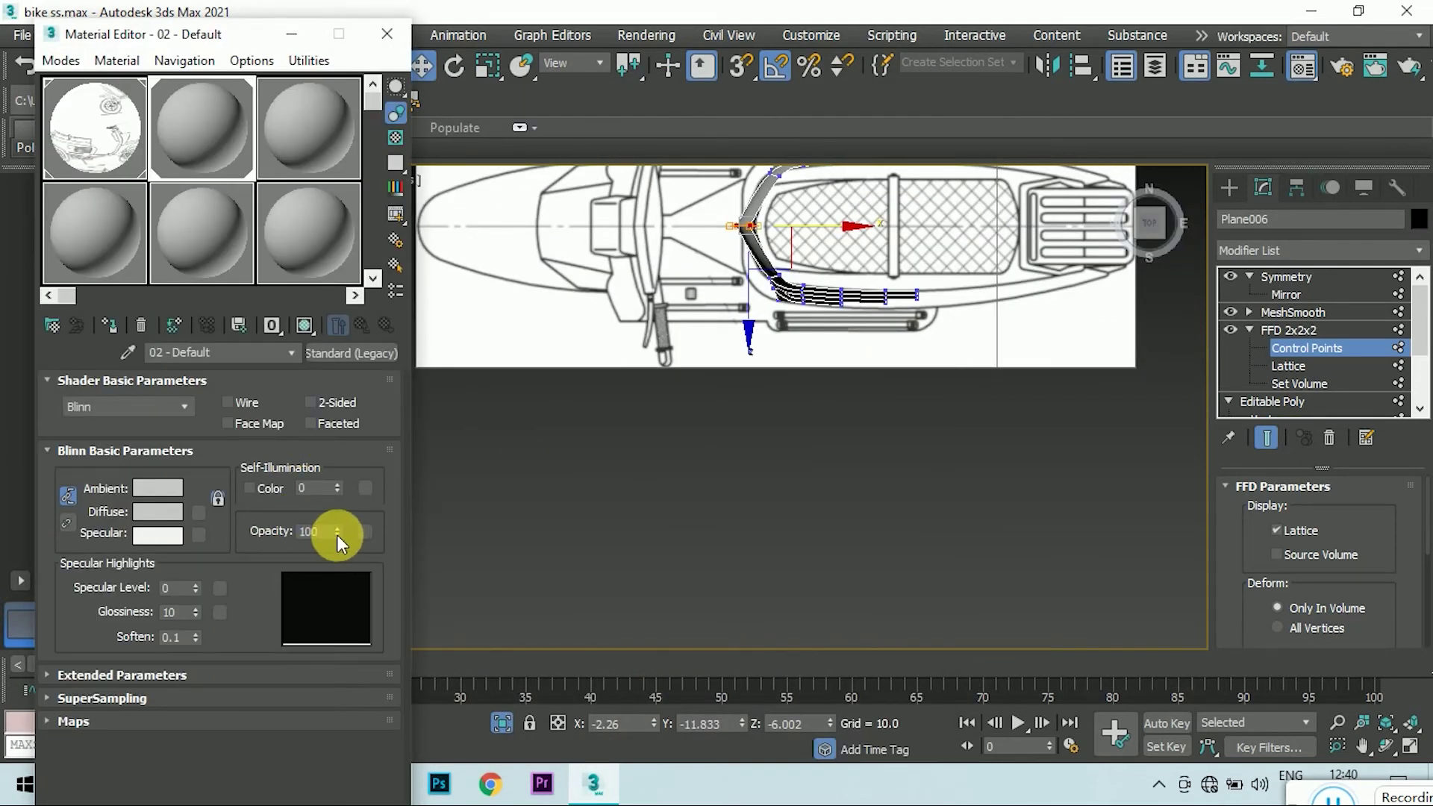
right_click(337, 534)
scroll(723, 357, up, 6)
scroll(723, 357, down, 2)
scroll(769, 340, down, 2)
- In Front view, move the FFD lower and top control points to curve the front corner
key(f)
scroll(920, 298, down, 2)
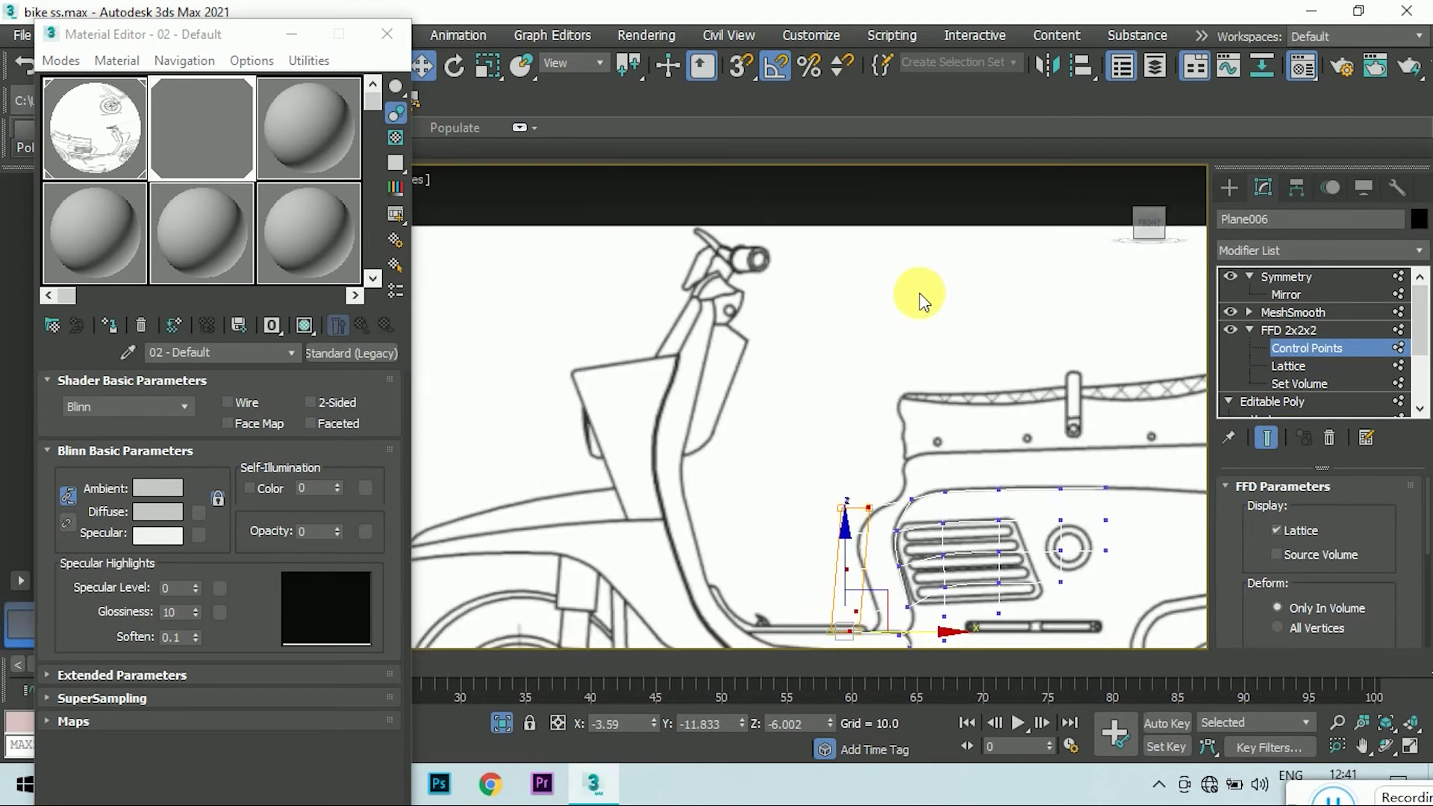
scroll(829, 565, up, 5)
drag(876, 537, 959, 528)
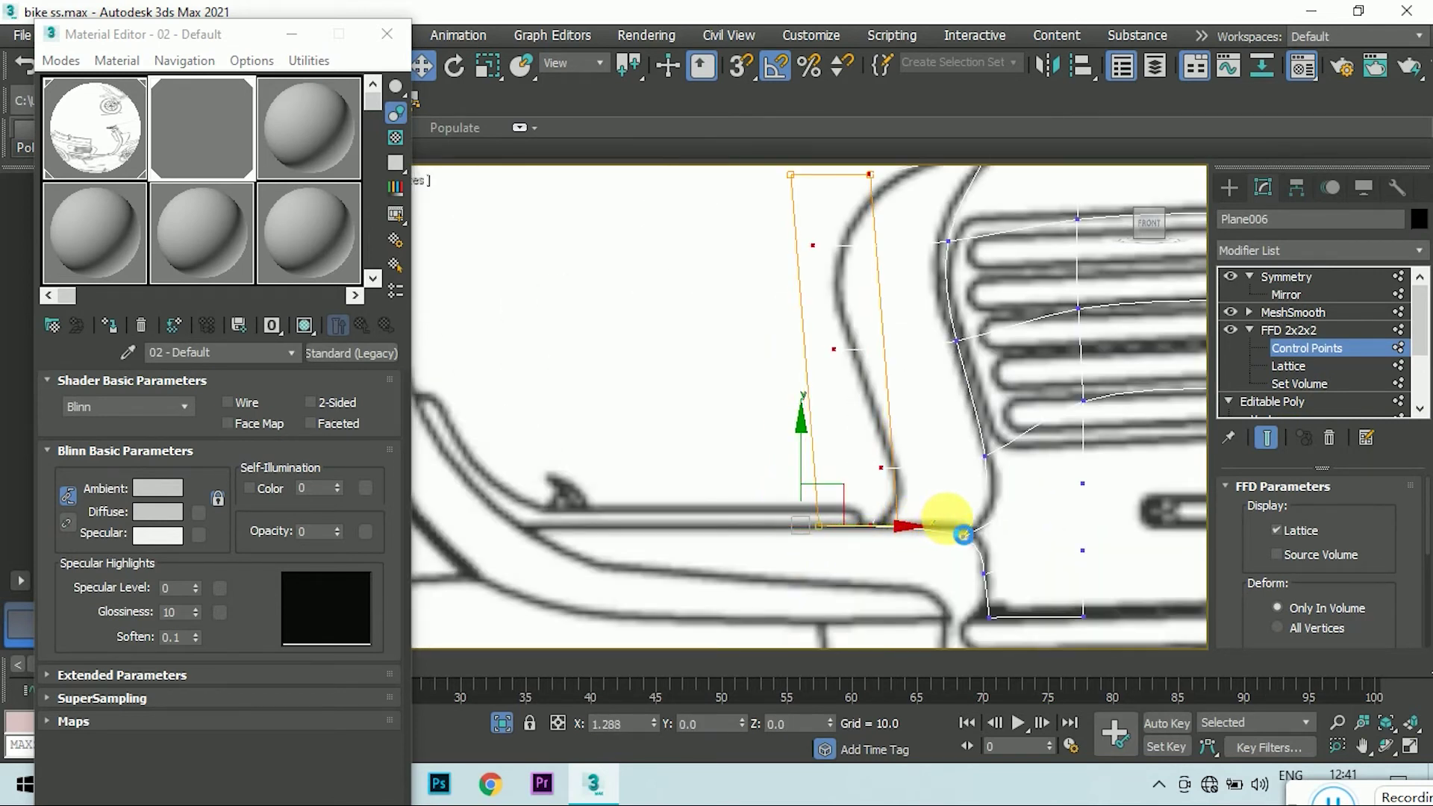
scroll(960, 532, down, 2)
scroll(874, 313, up, 2)
mouse_move(784, 272)
mouse_down()
mouse_move(907, 346)
mouse_move(945, 309)
mouse_up()
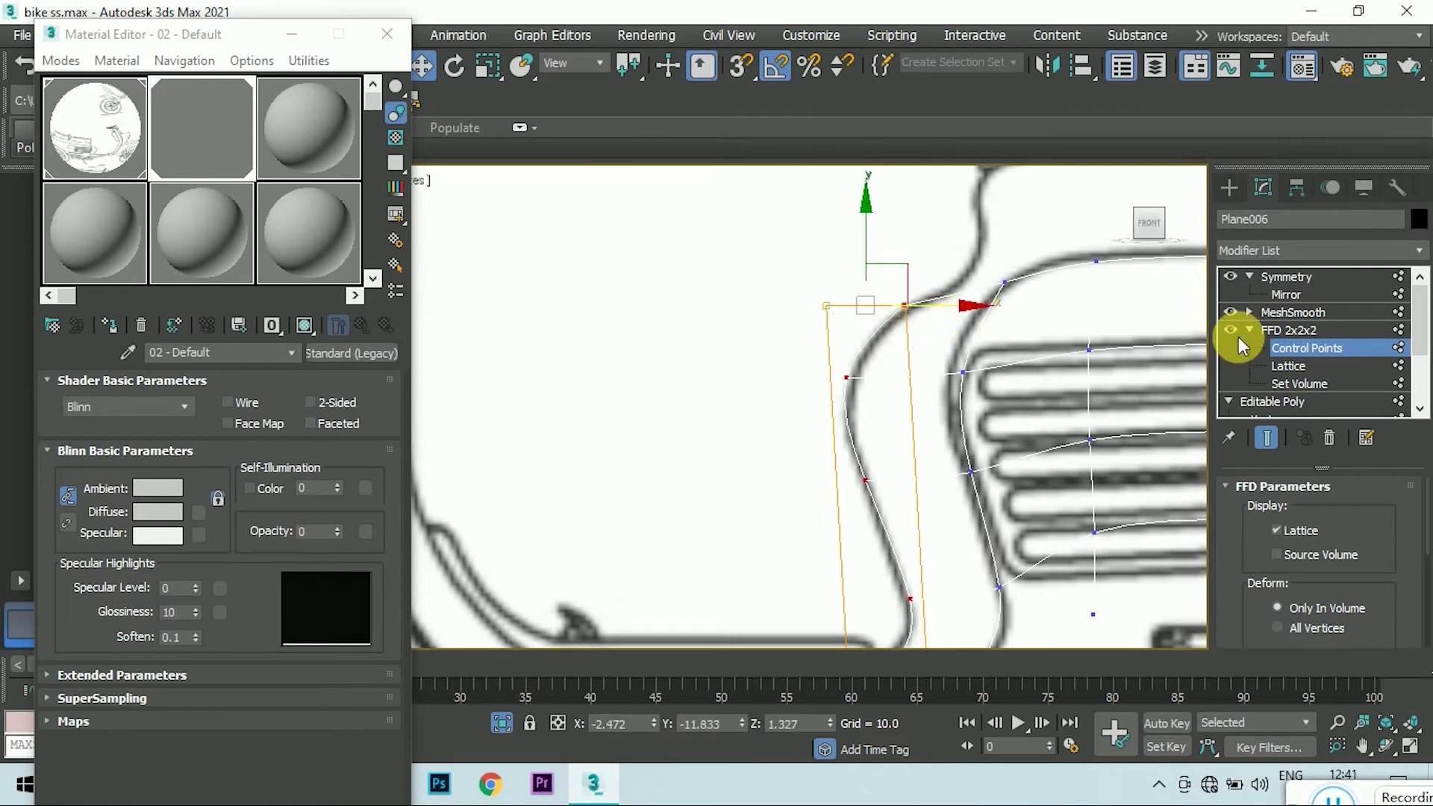
- Remove the FFD 2x2x2 modifier, restore material opacity and minimize the Material Editor
click(1276, 330)
click(1330, 438)
key(1)
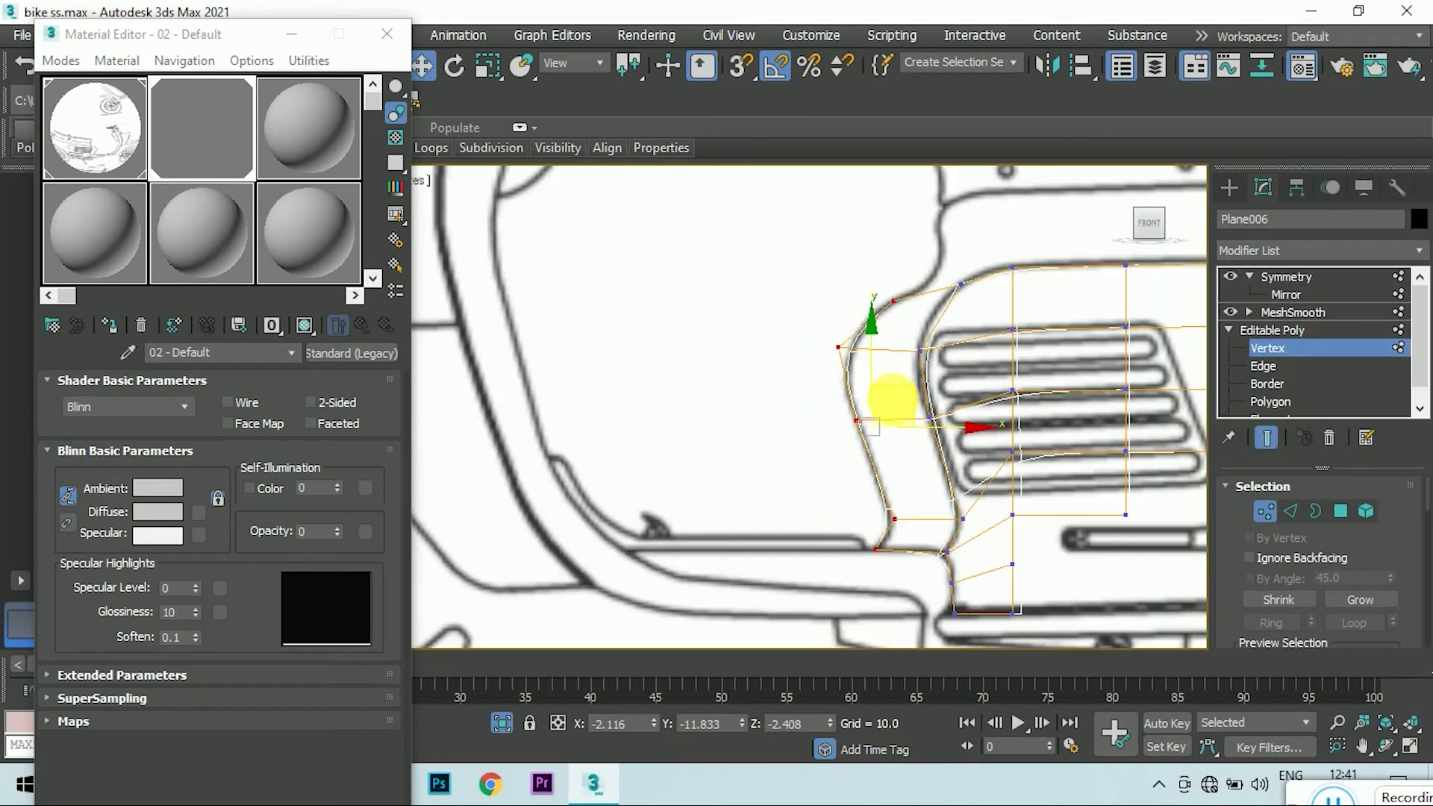
drag(338, 530, 795, 367)
click(291, 34)
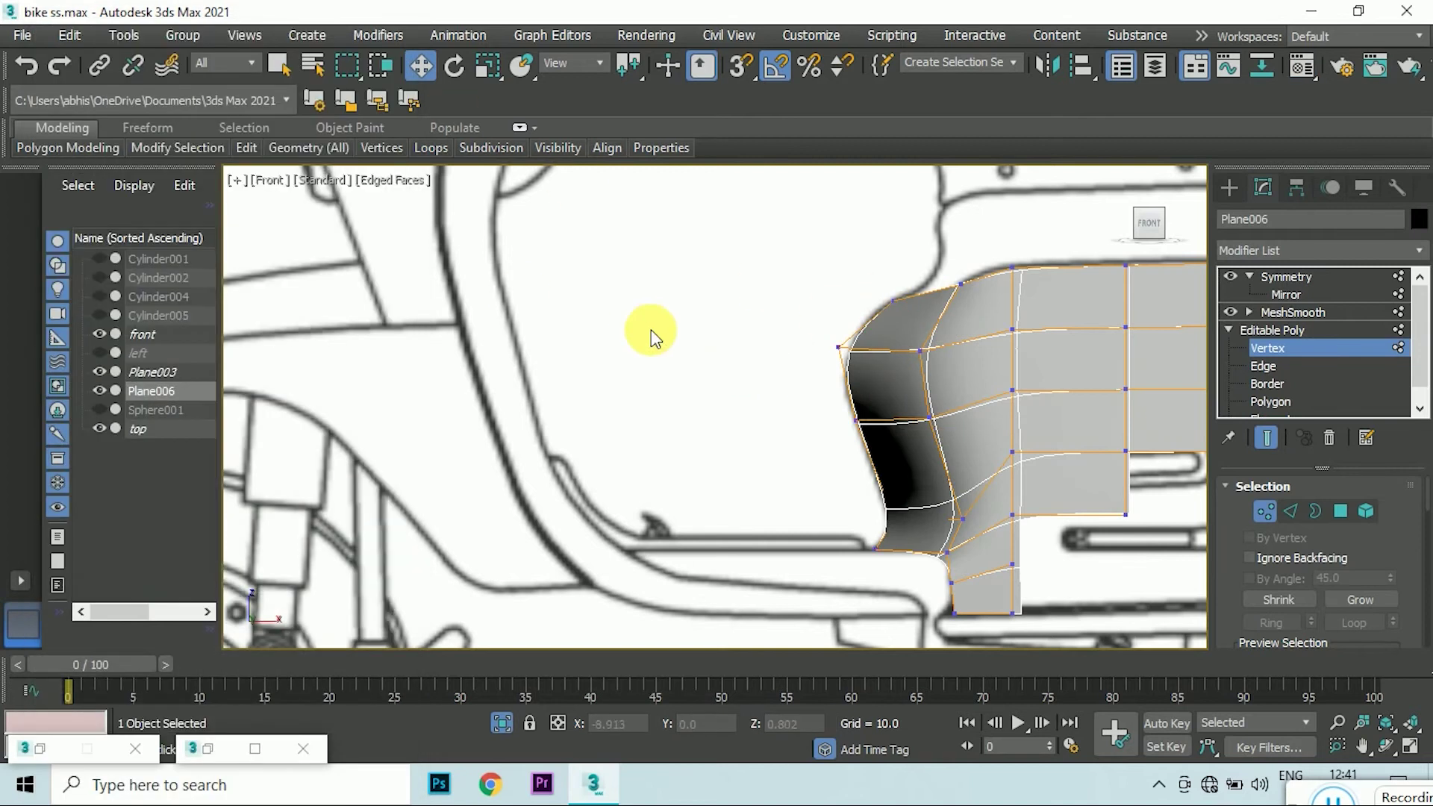
- Select a group of vertices near the corner and switch to Top view
scroll(997, 270, up, 2)
drag(997, 244, 1051, 290)
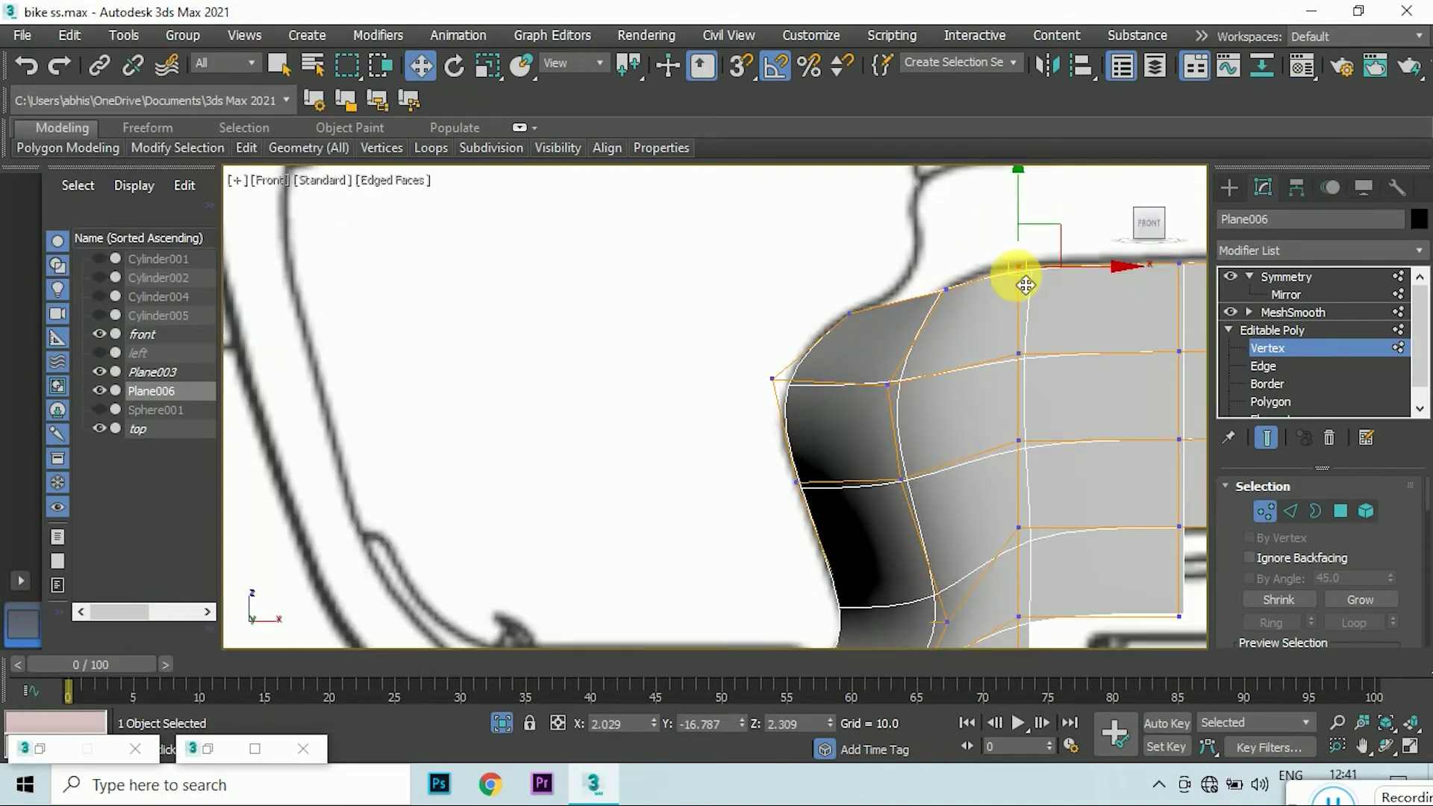
scroll(908, 313, down, 2)
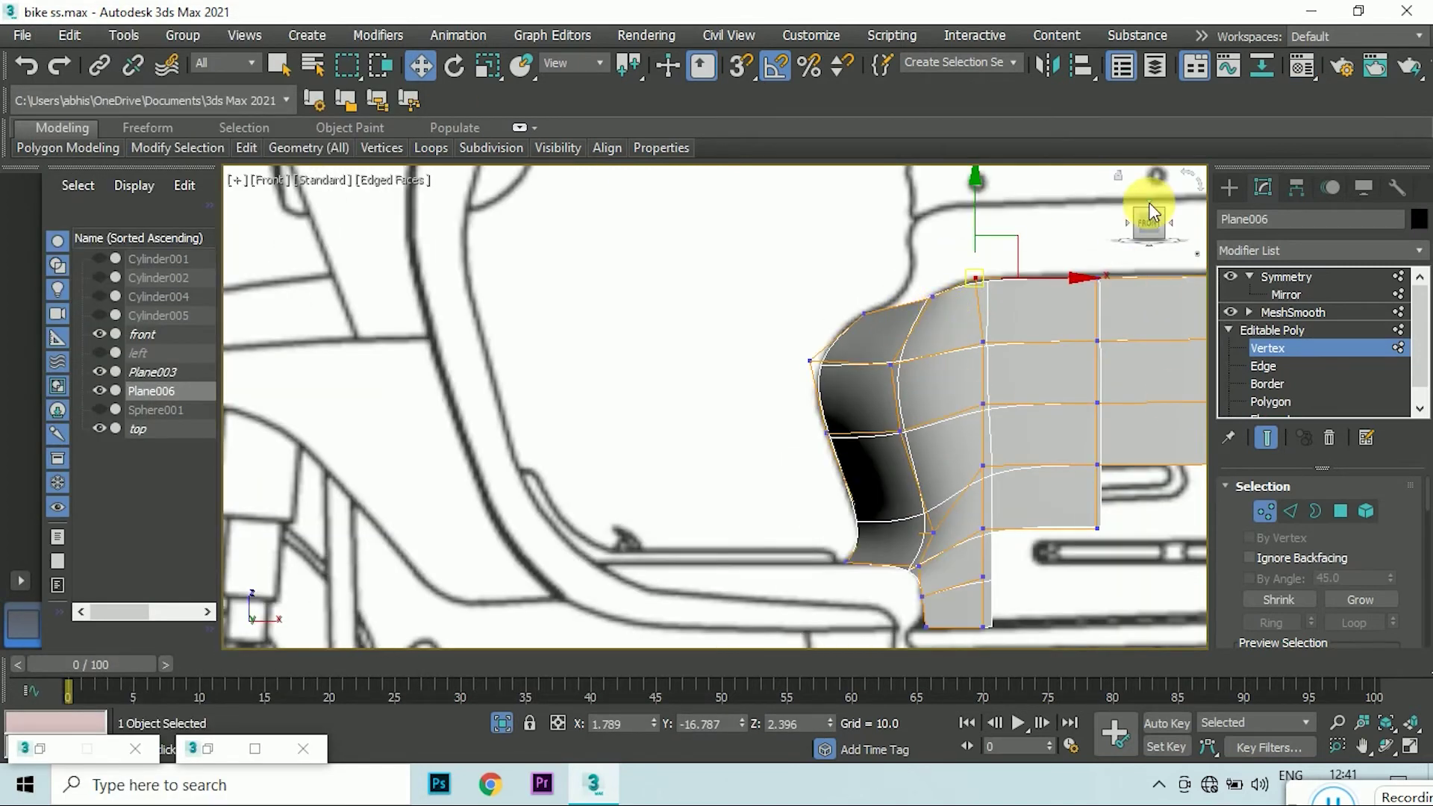
click(1151, 211)
scroll(889, 594, up, 2)
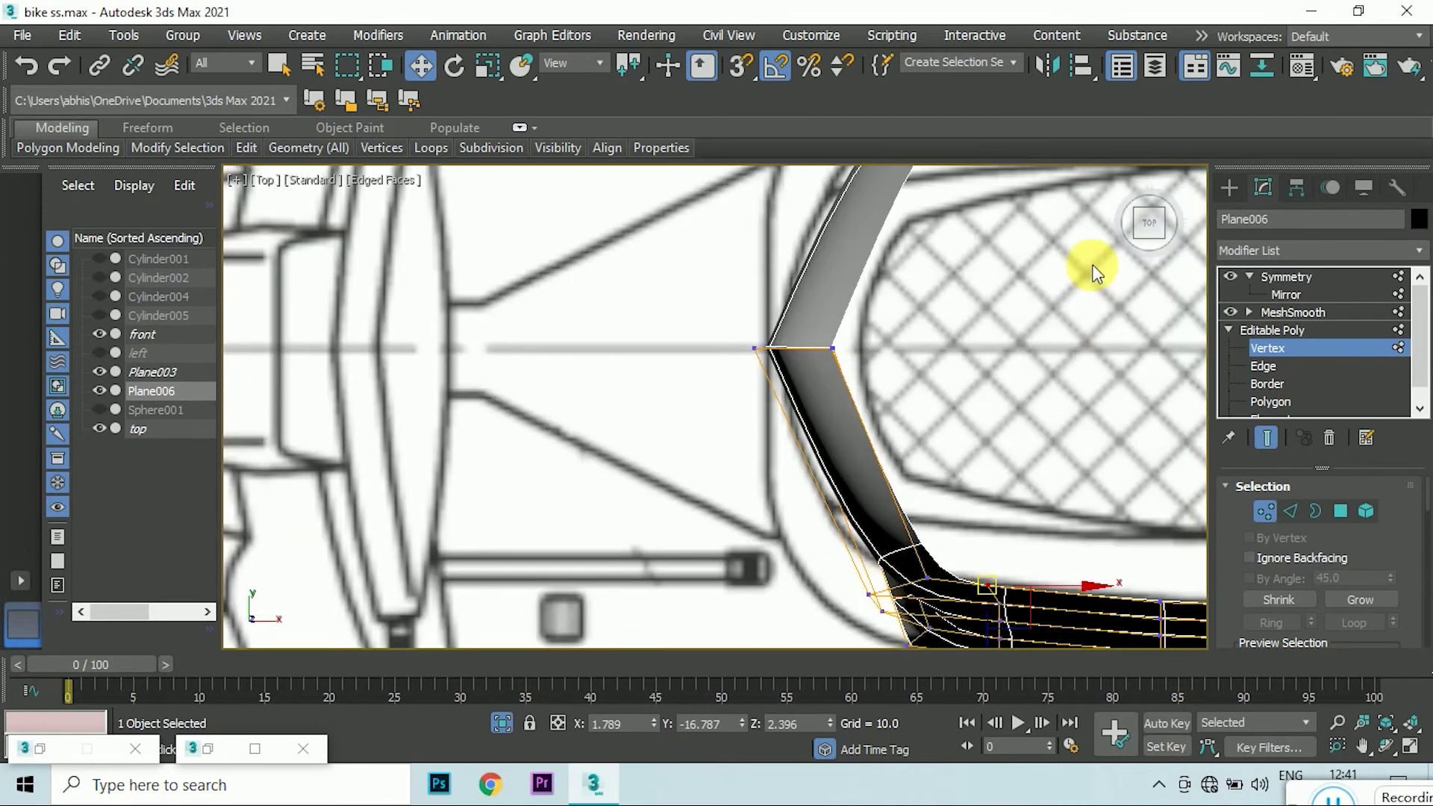
- In Left view, select vertices along the side panel's bottom edge
alt+middle_drag(1095, 273, 734, 294)
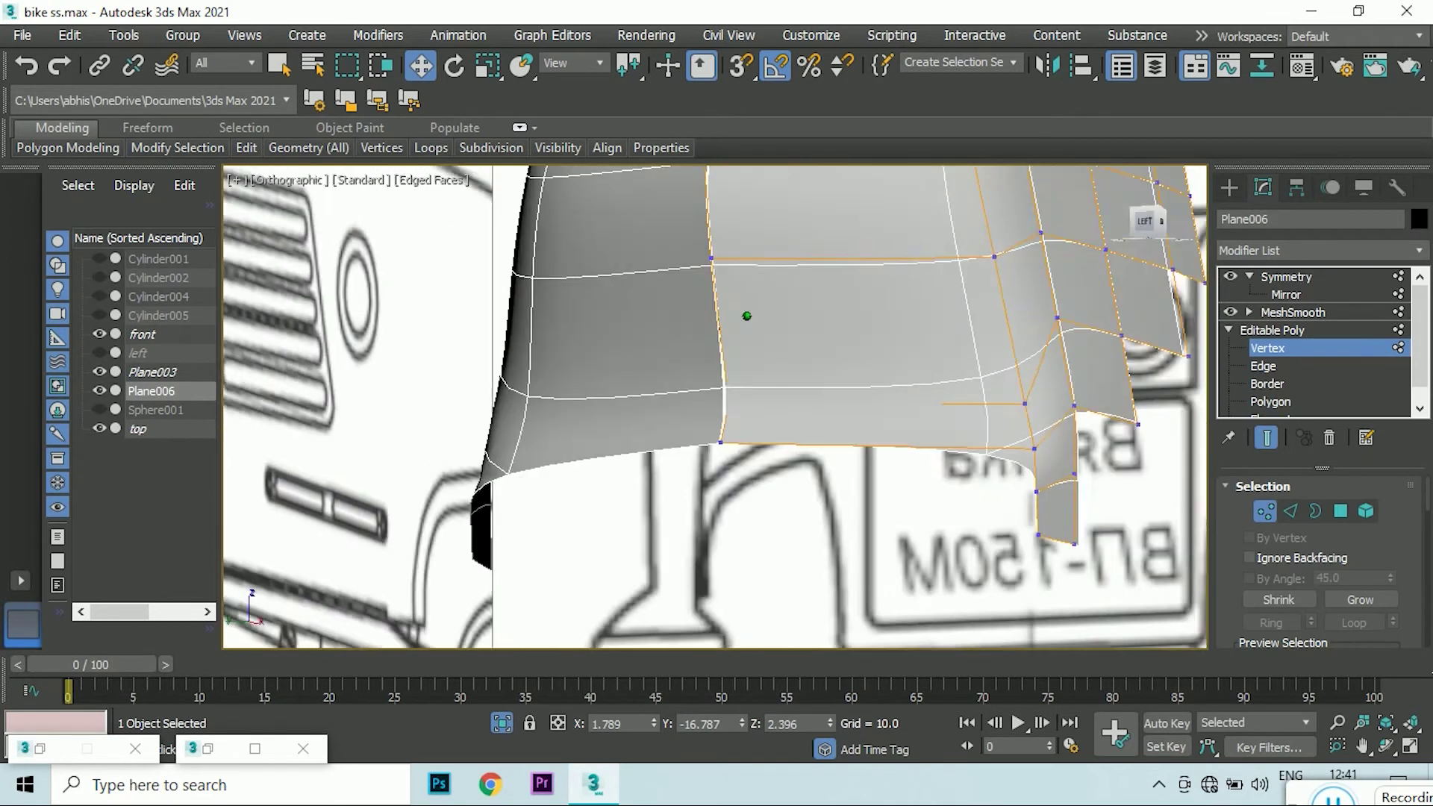
click(1145, 221)
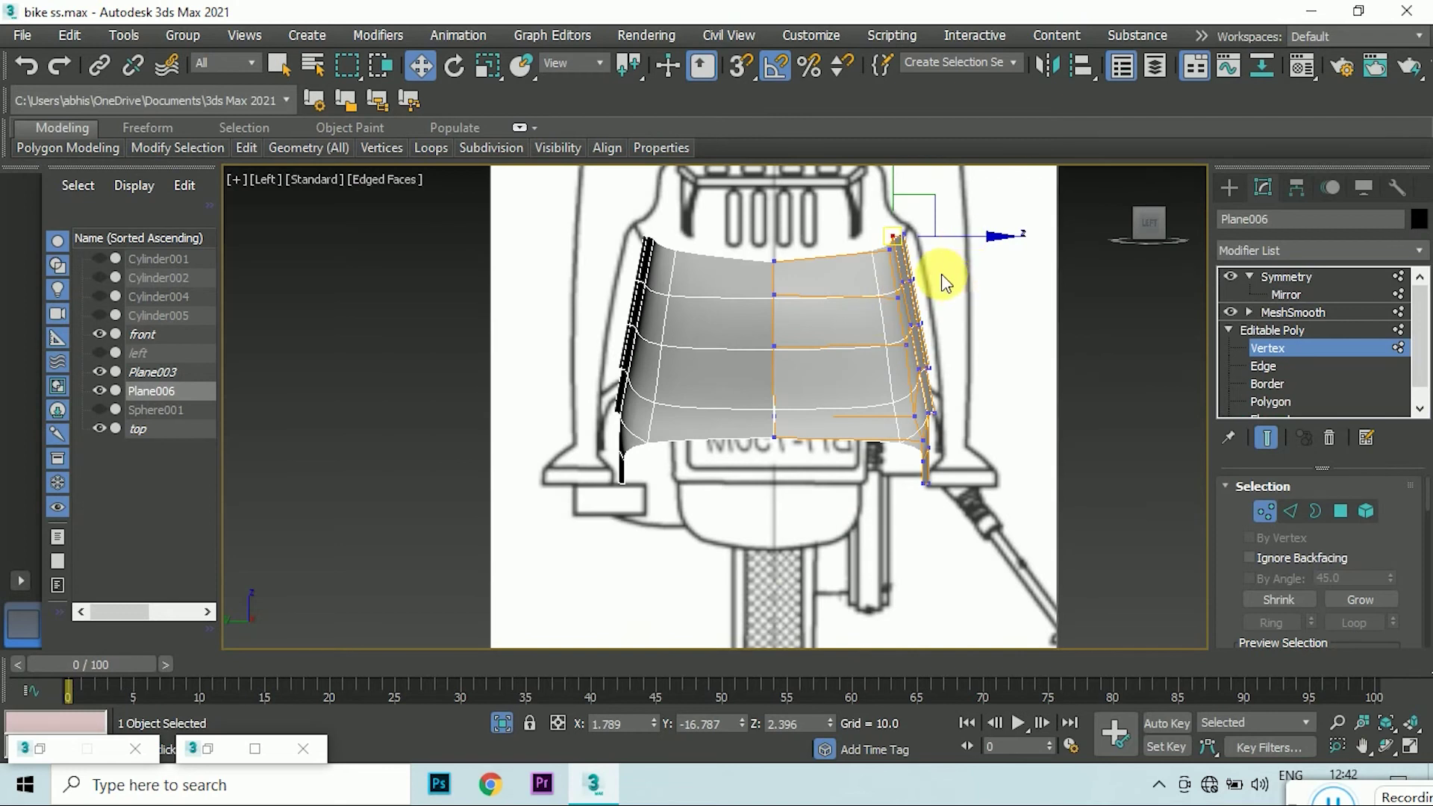
click(774, 436)
scroll(784, 438, up, 3)
scroll(784, 440, up, 4)
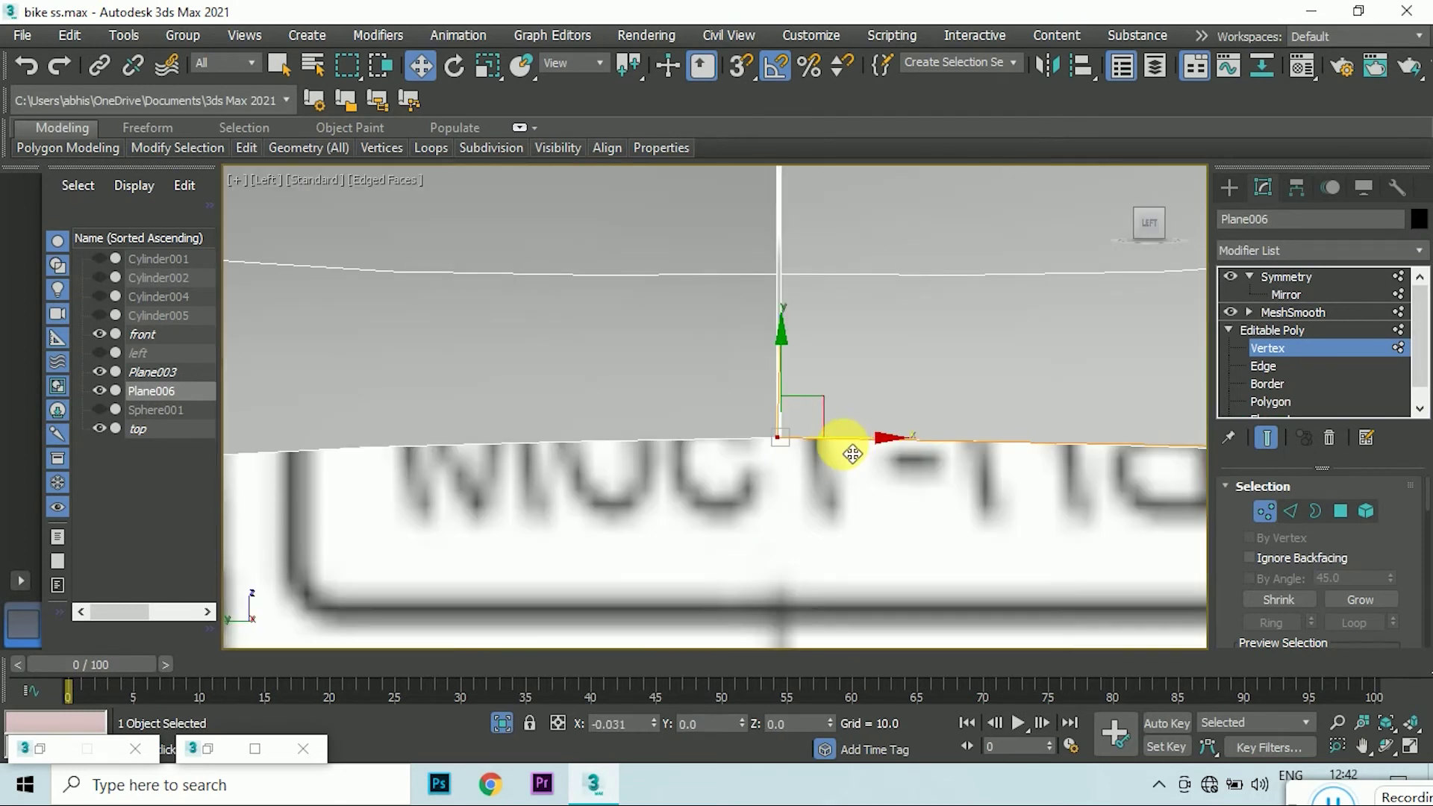
scroll(784, 430, down, 5)
click(776, 347)
scroll(776, 347, up, 5)
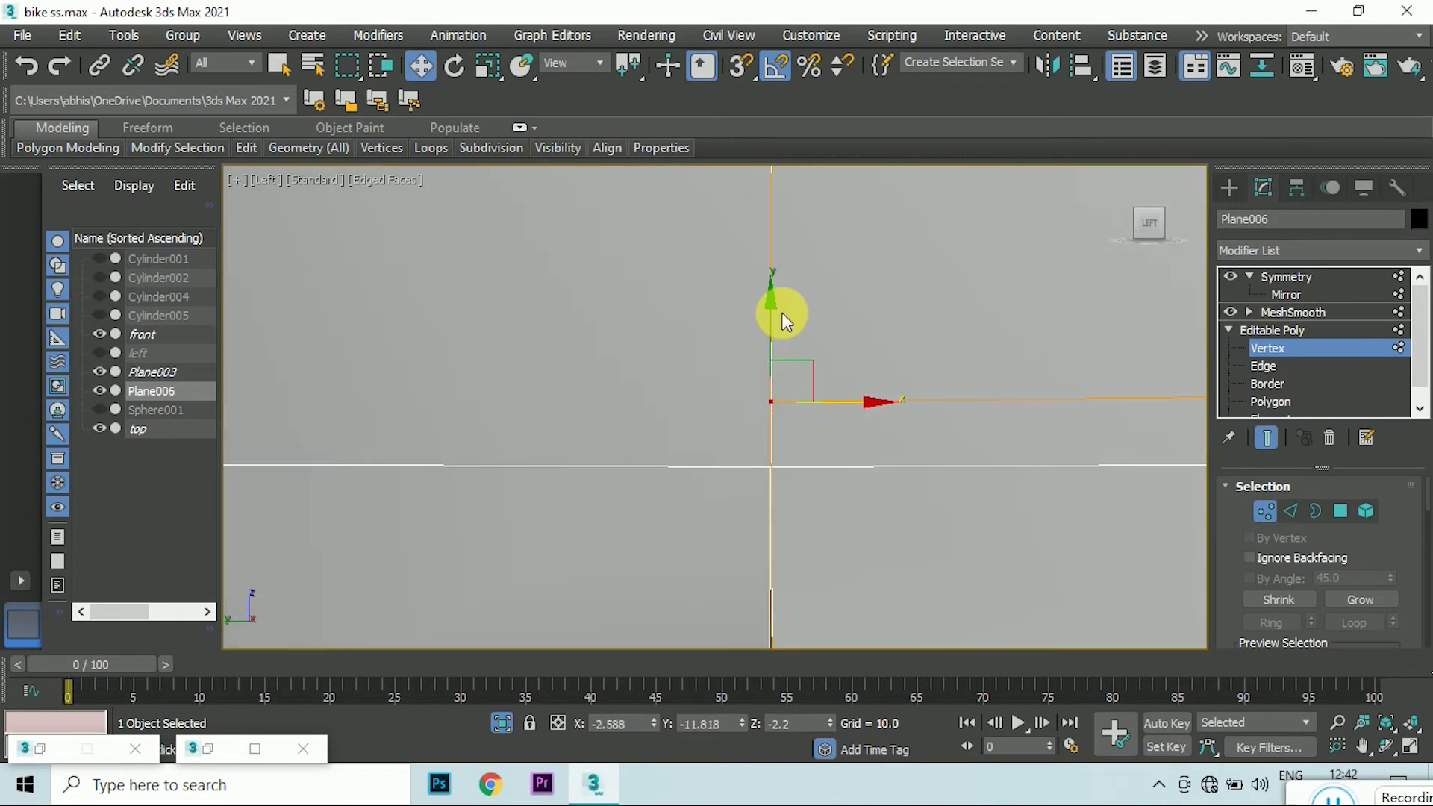
scroll(781, 448, down, 5)
scroll(772, 467, down, 1)
scroll(763, 485, down, 2)
scroll(777, 480, up, 3)
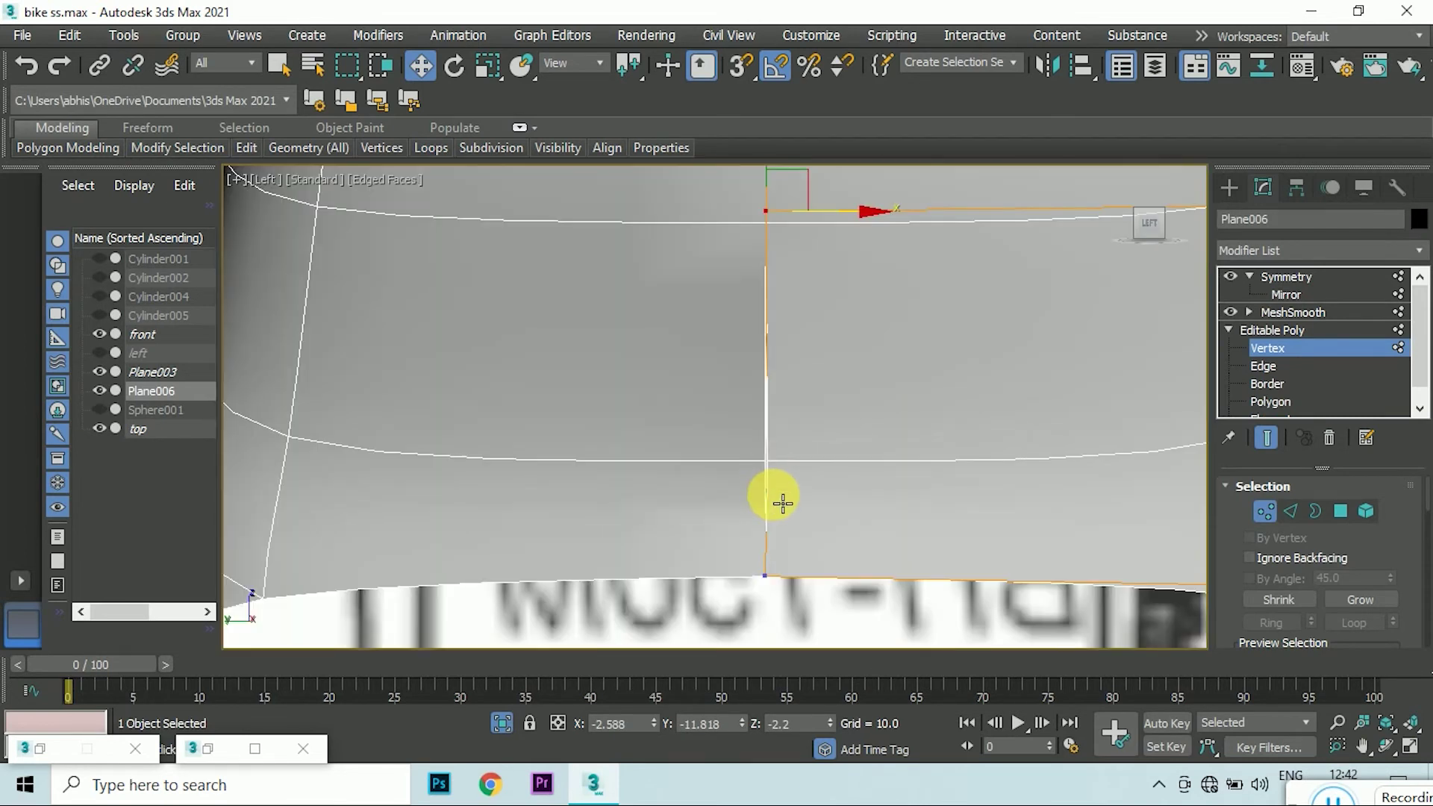
- Pick further edge vertices and slide one along X to about 0 to line up
click(775, 499)
scroll(784, 485, up, 3)
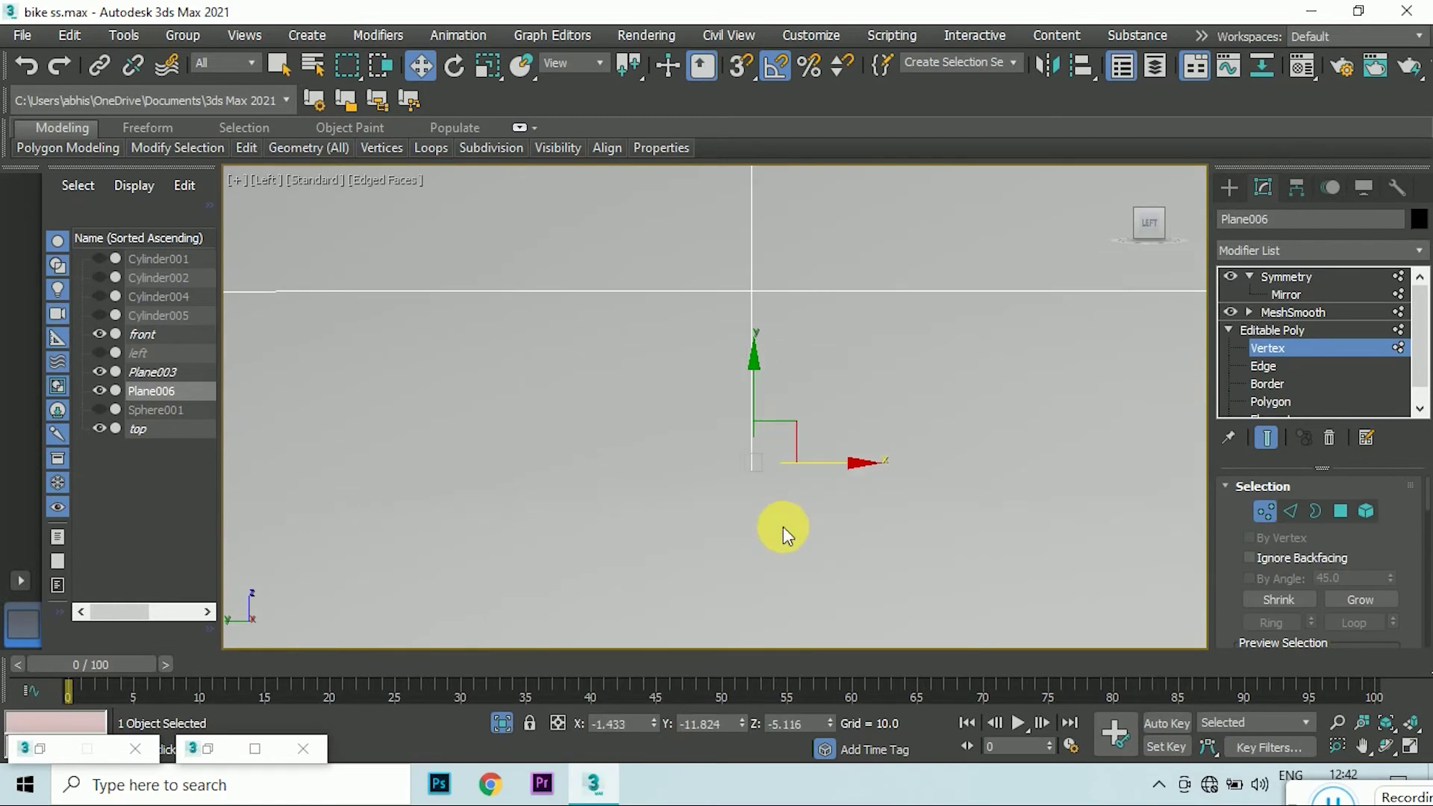
scroll(781, 531, down, 5)
click(739, 278)
scroll(723, 310, up, 5)
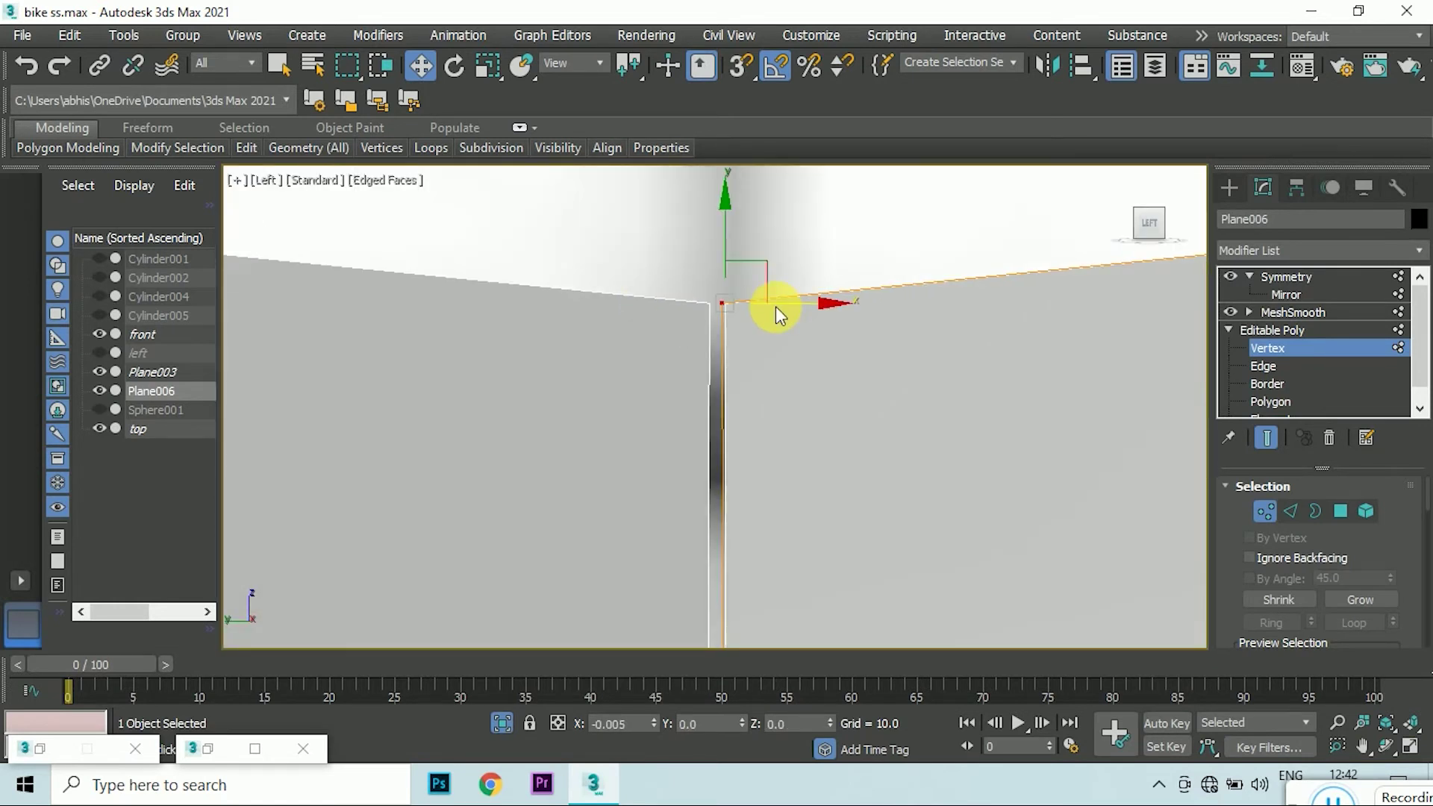
scroll(773, 306, down, 3)
scroll(727, 310, down, 2)
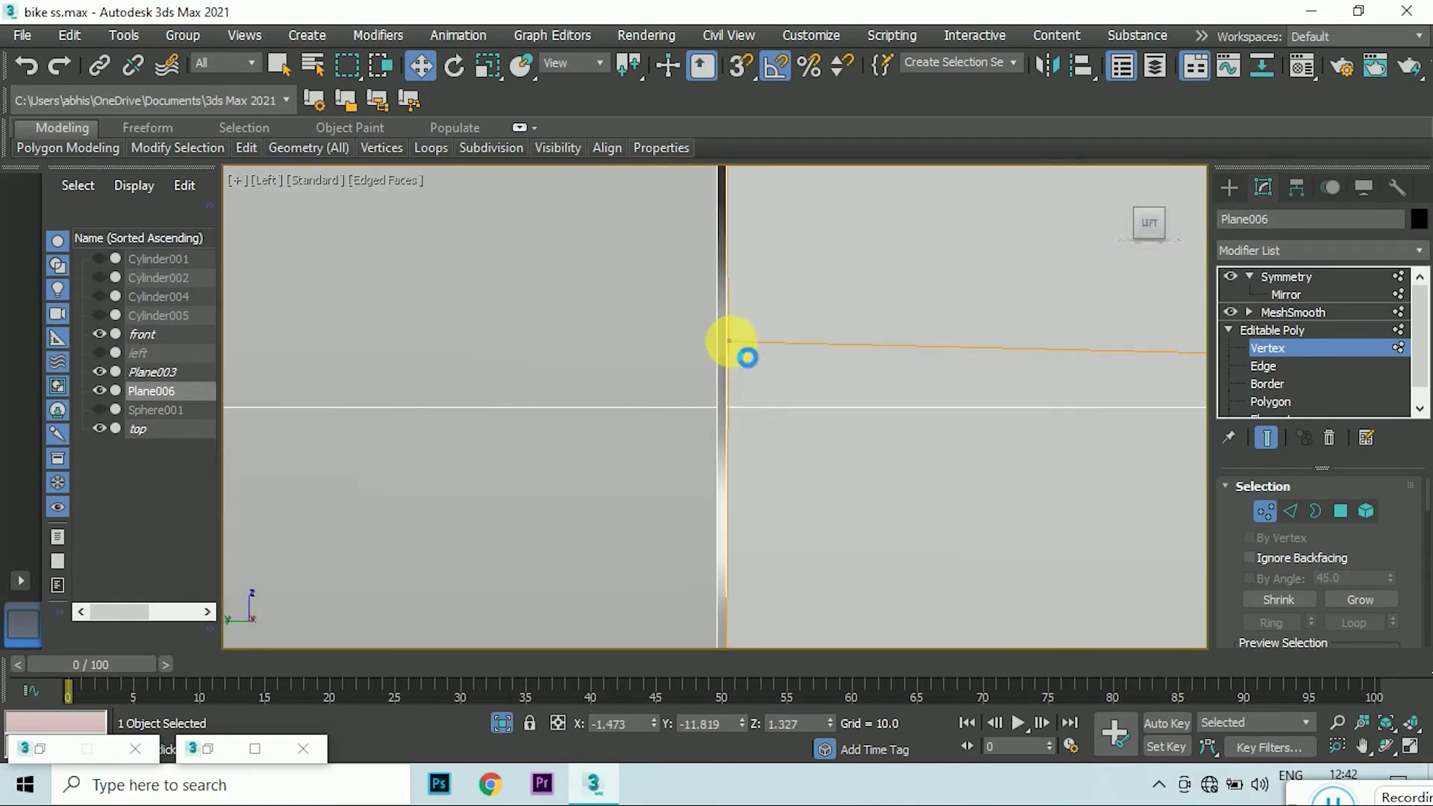
click(734, 342)
scroll(778, 339, up, 3)
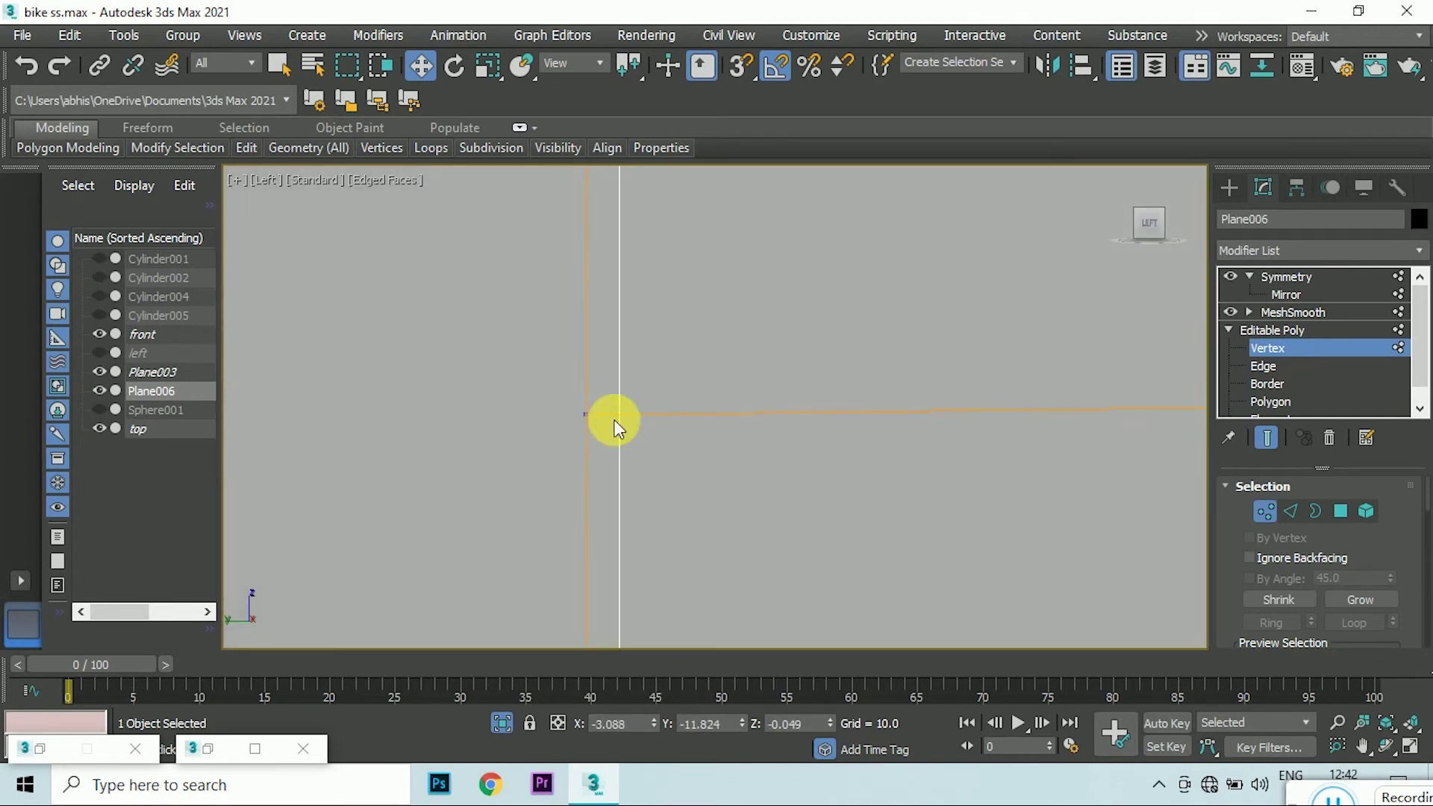
drag(660, 414, 682, 419)
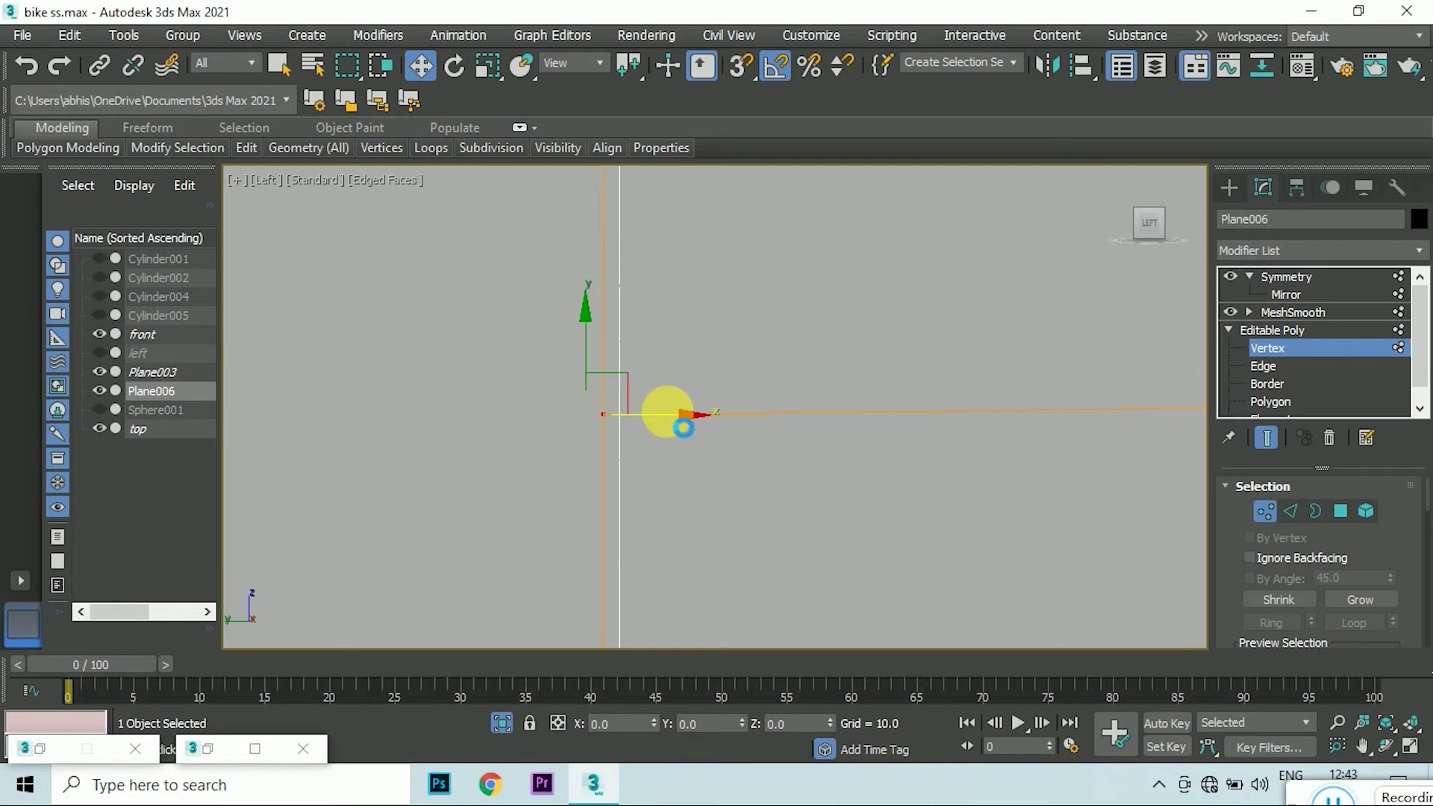
click(719, 457)
scroll(660, 488, down, 5)
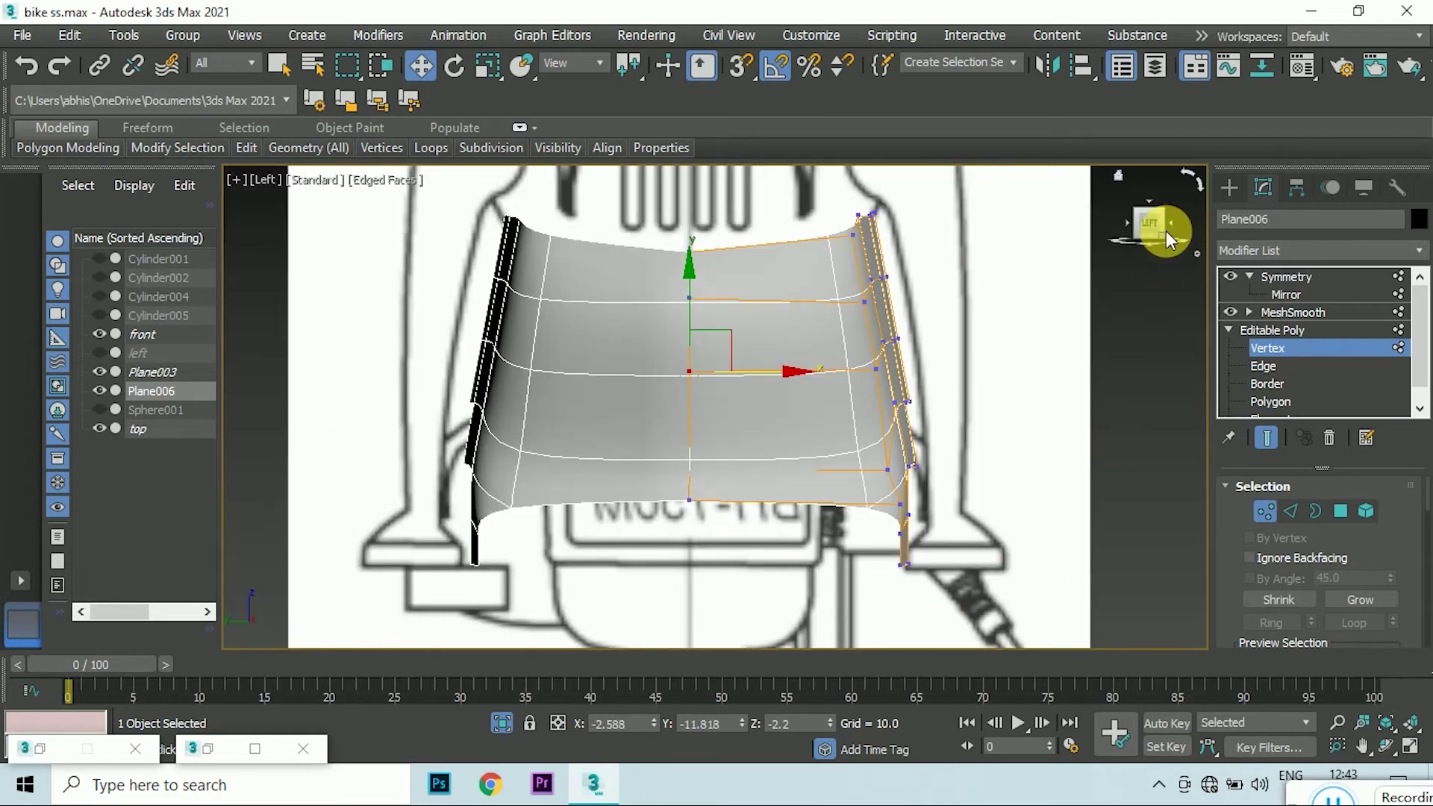
- Deselect the vertex and turn off Show End Result to reveal the cage in Top view
key(f)
click(1020, 231)
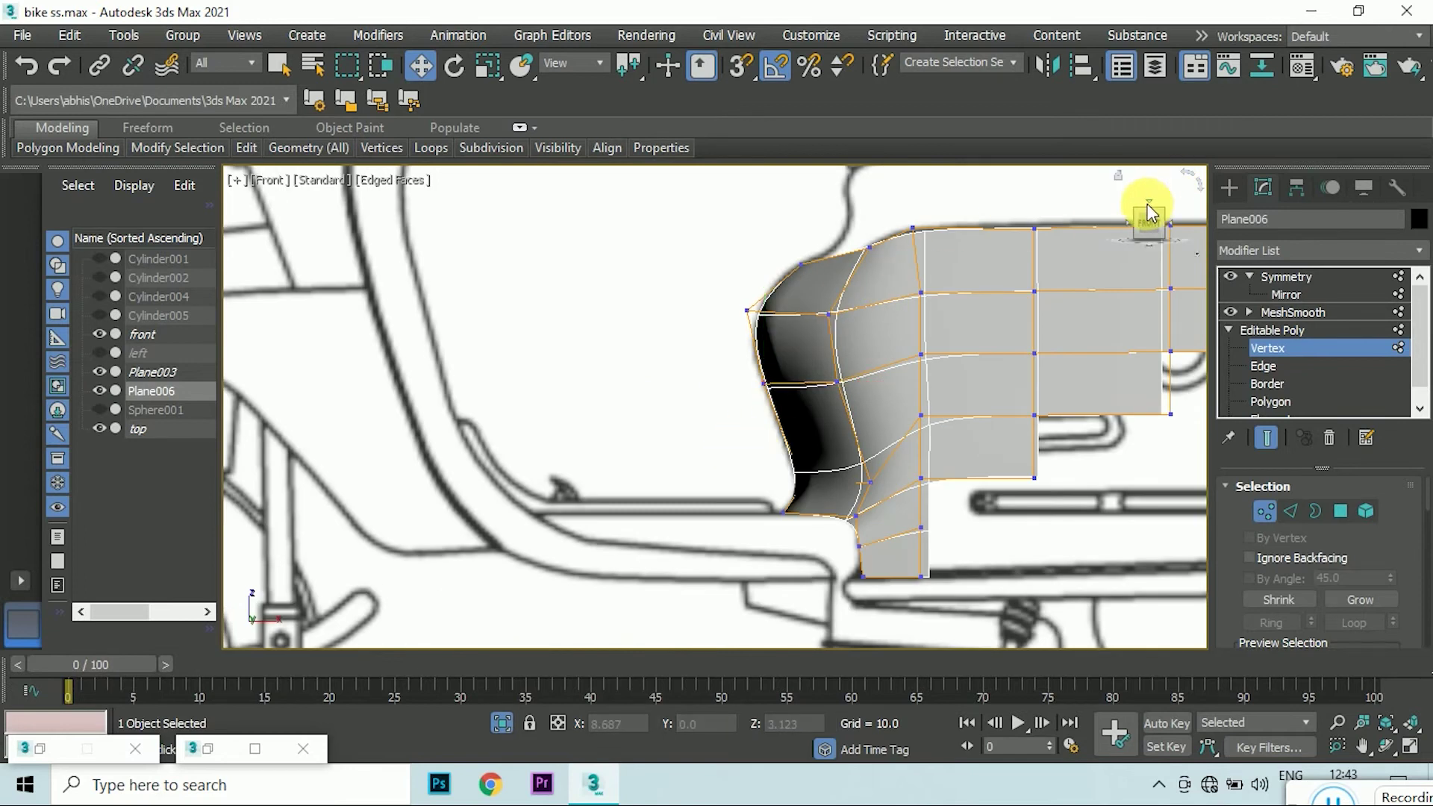
click(1148, 209)
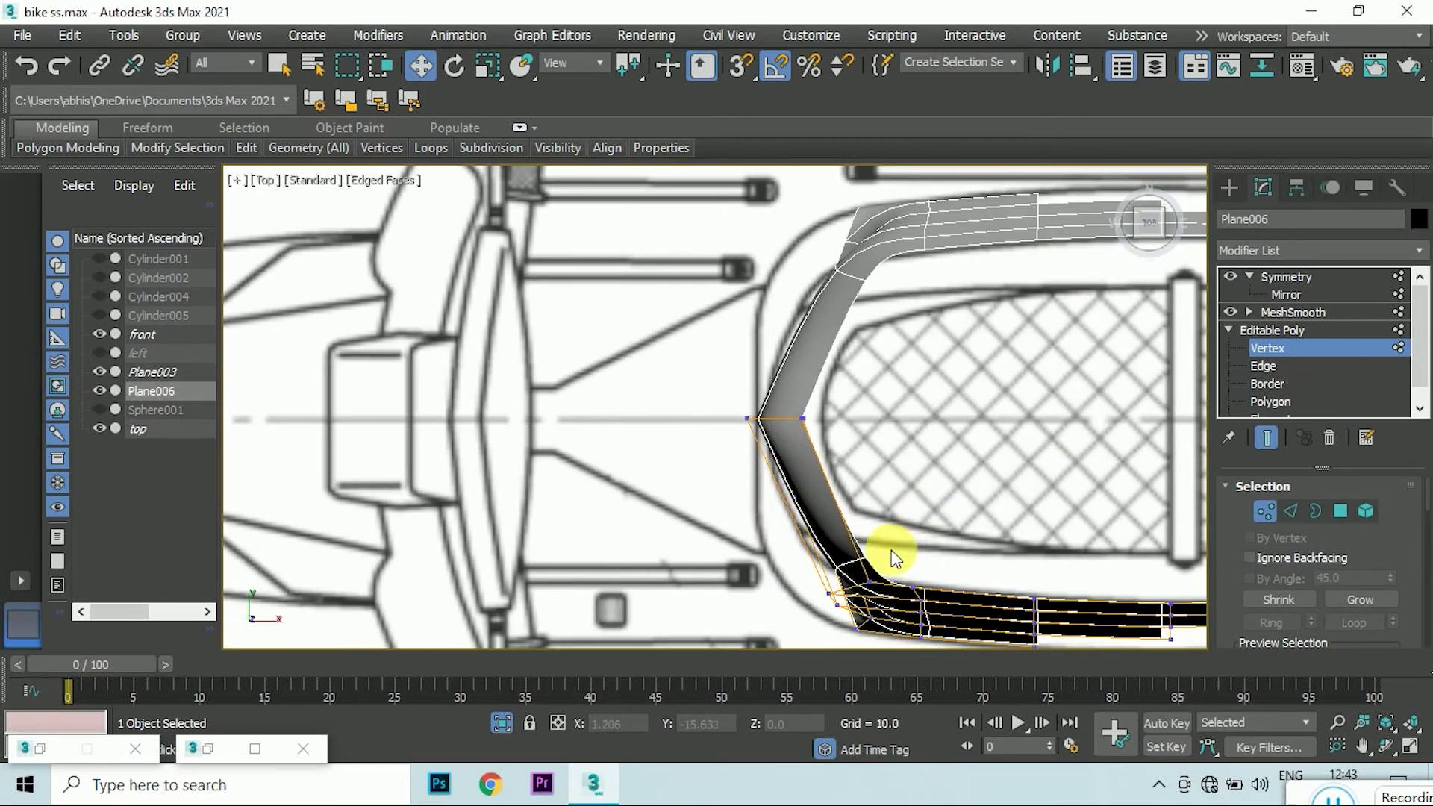
click(1267, 441)
click(1150, 222)
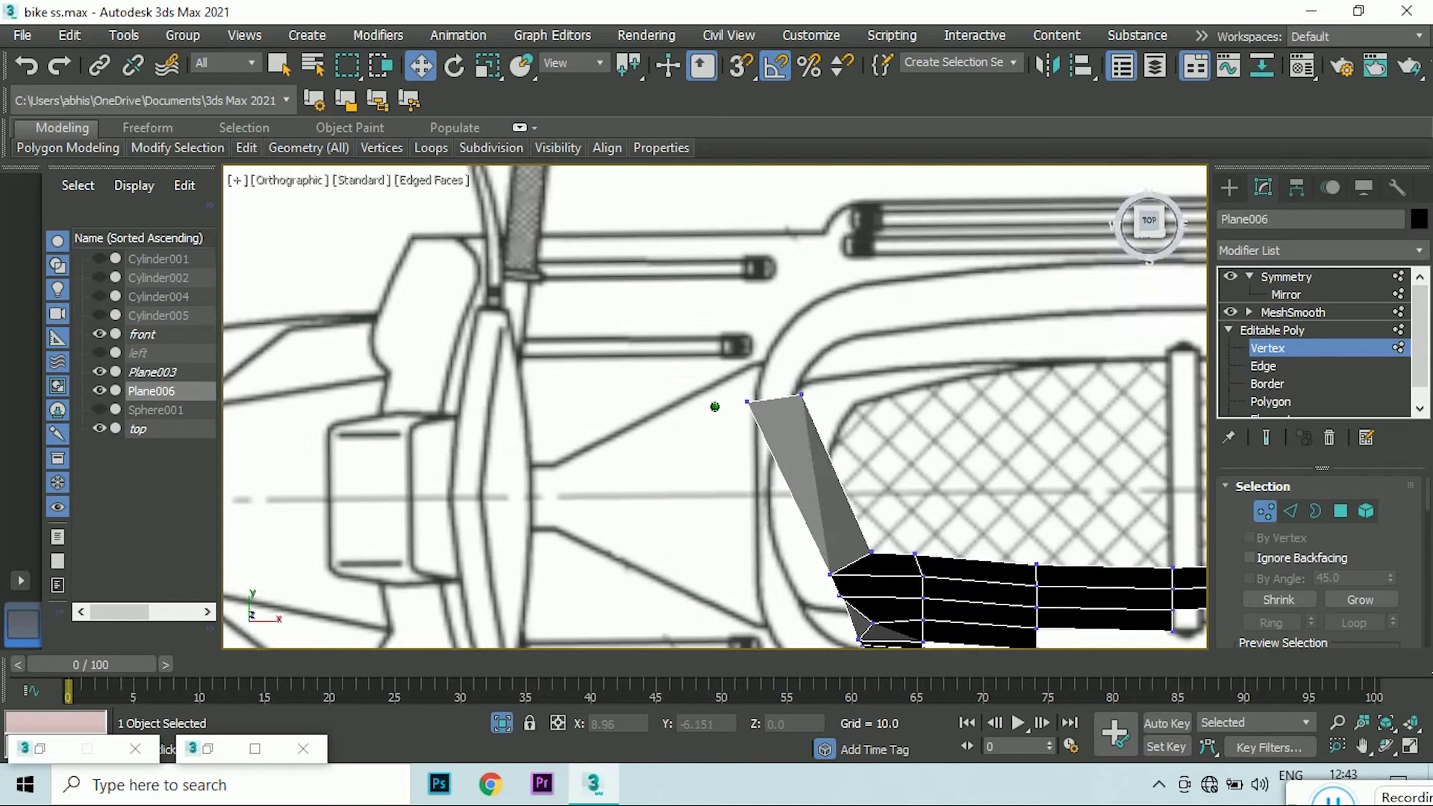
scroll(967, 364, down, 2)
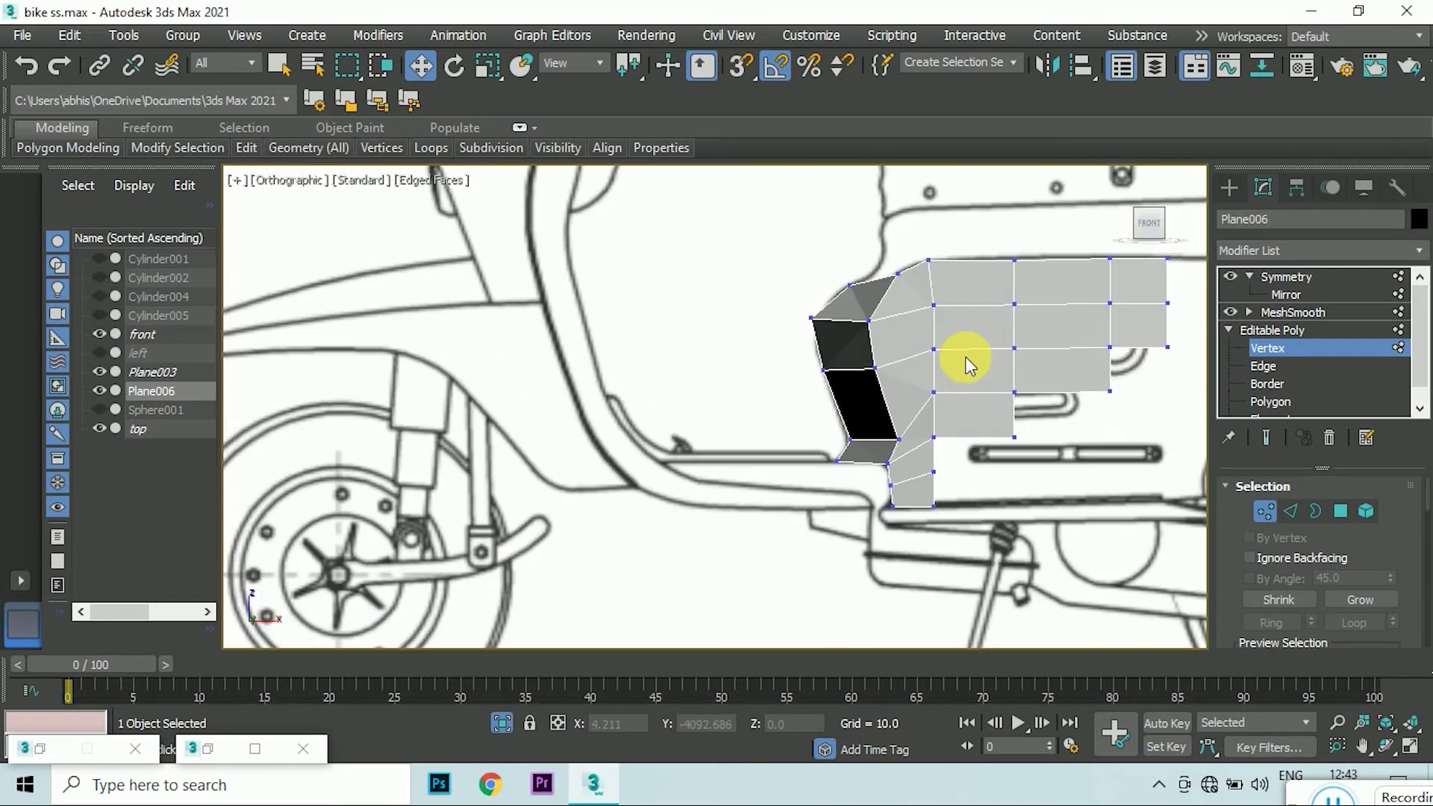
- Connect the selected corner edges with a new edge and pull it outward to bend the corner
key(t)
click(1291, 512)
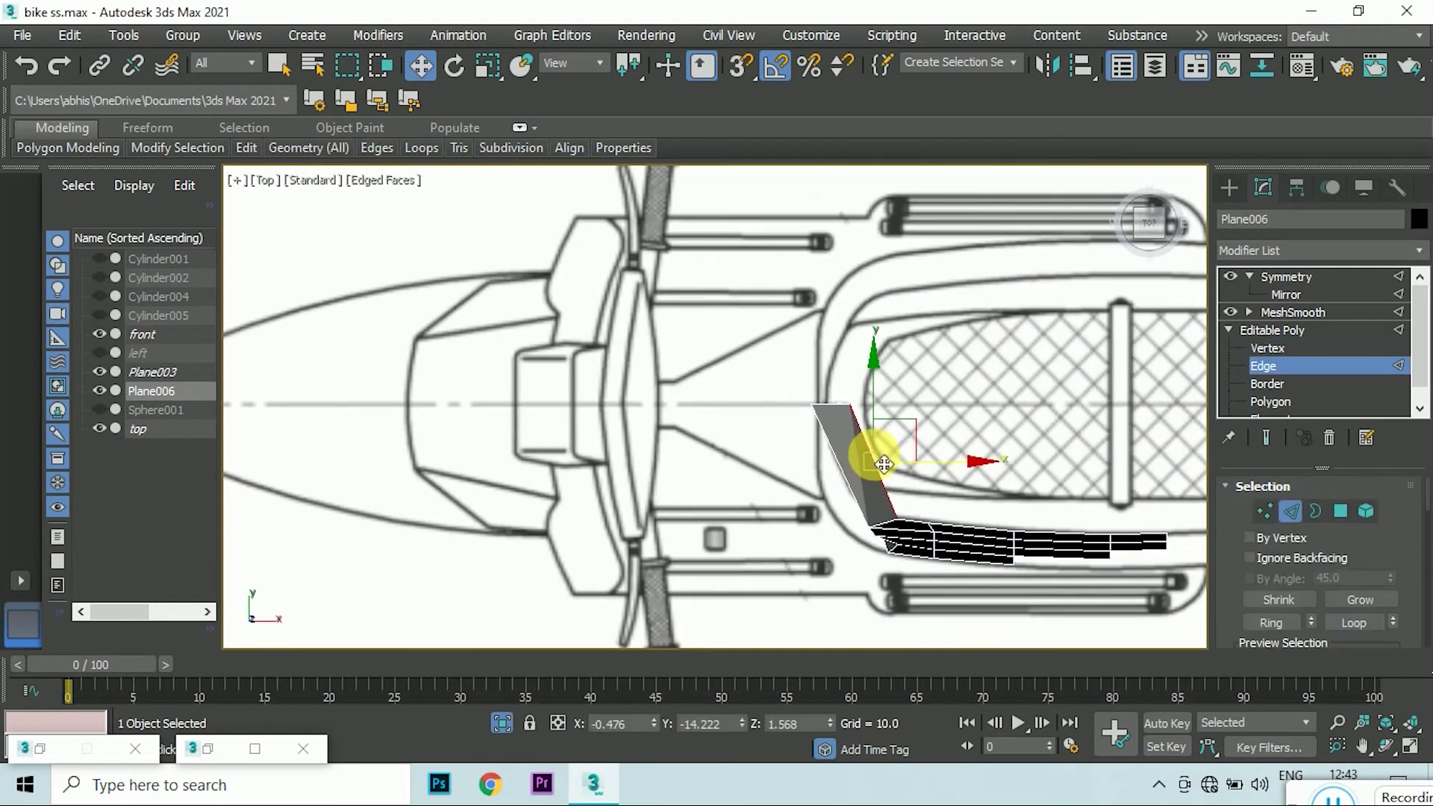
scroll(879, 474, up, 2)
right_click(864, 458)
click(665, 522)
click(756, 507)
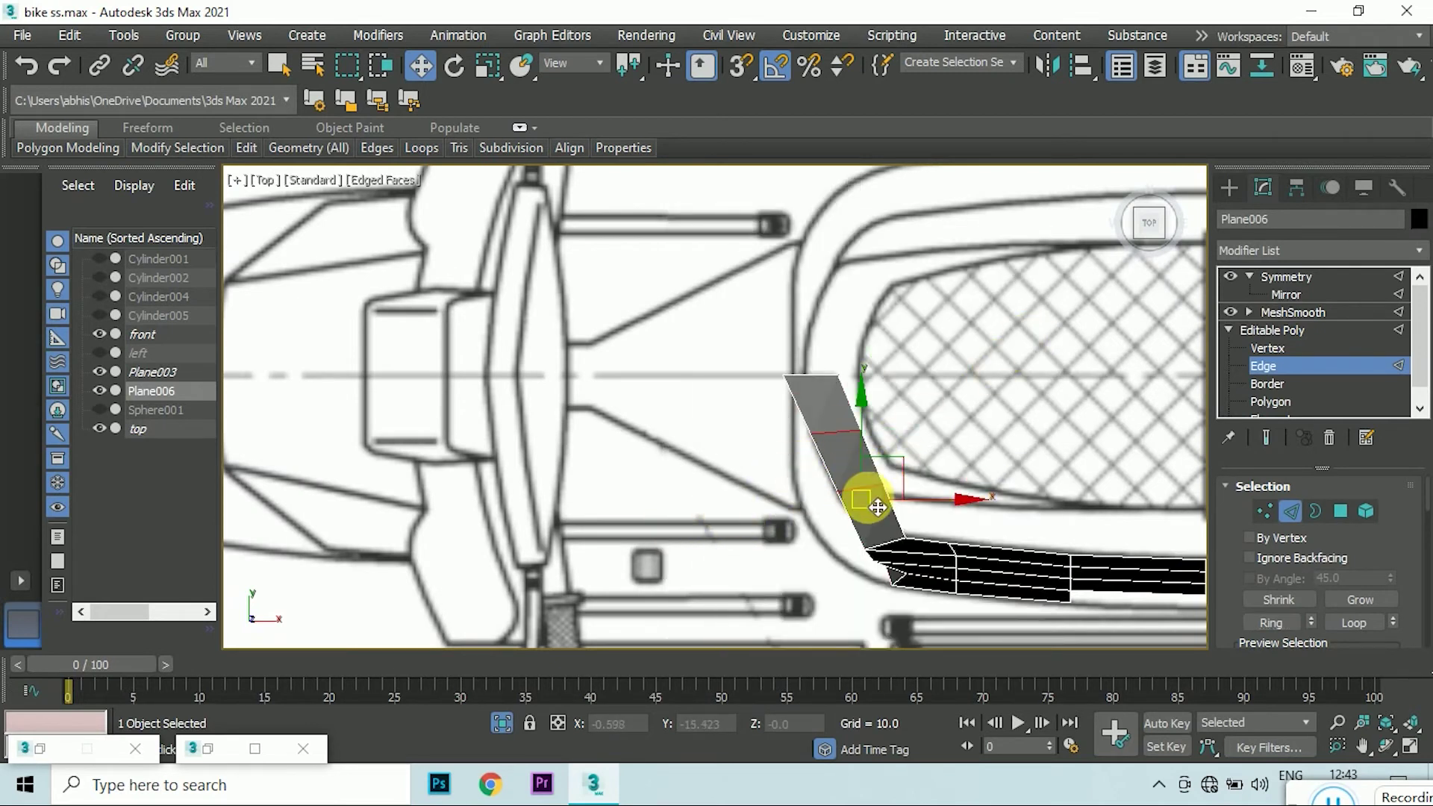
drag(912, 510, 907, 513)
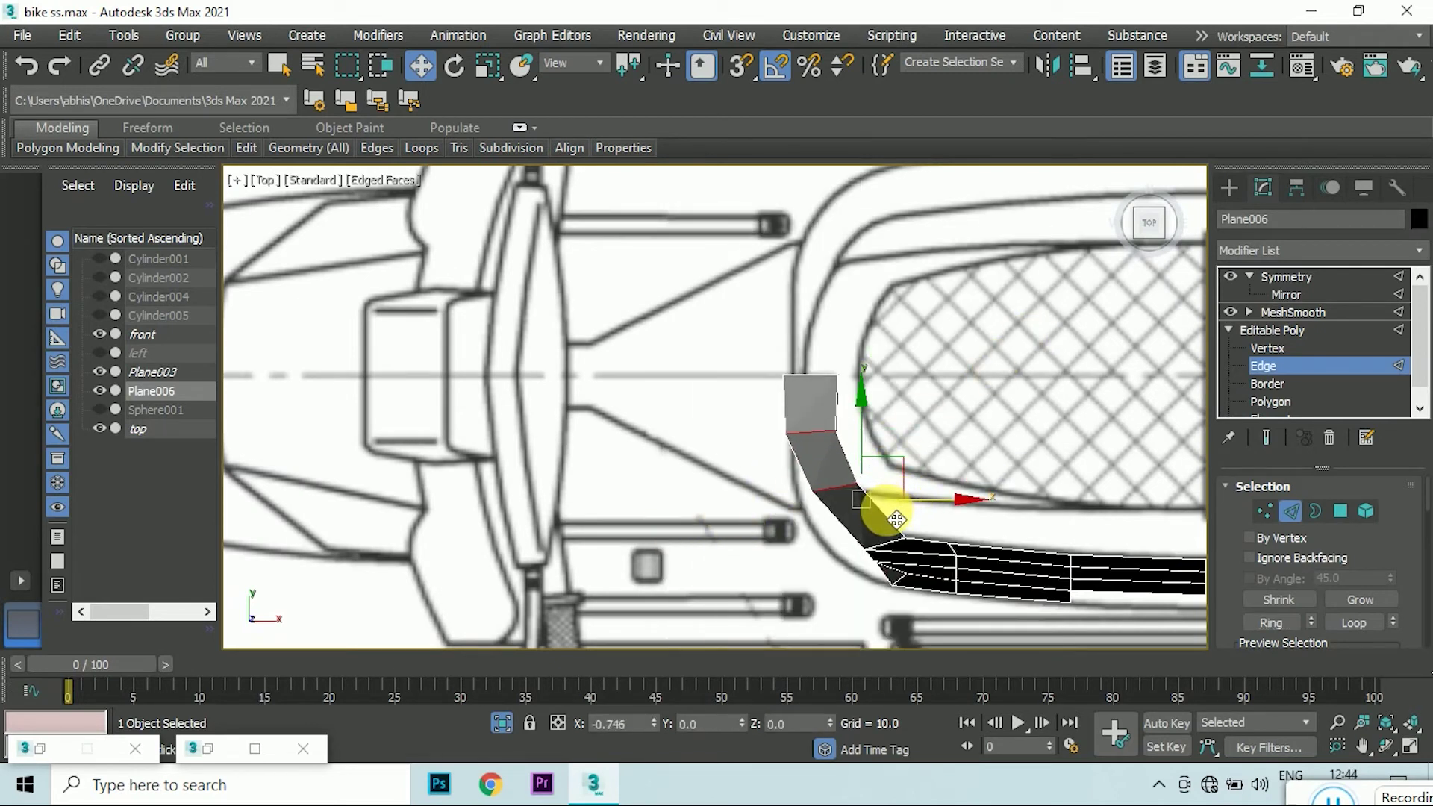
- Select a vertex at the corner bend and inspect it from angled views
key(1)
click(827, 491)
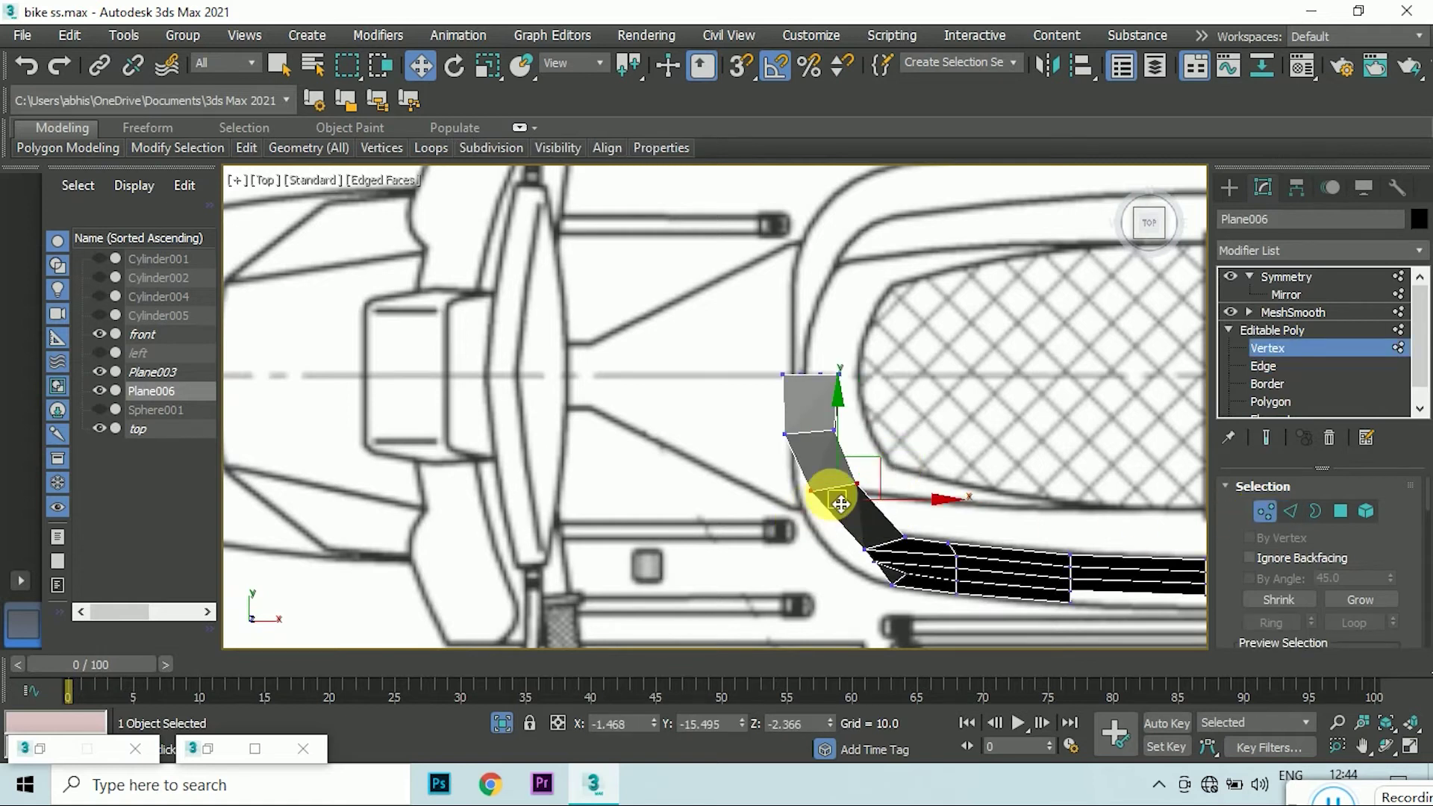
scroll(842, 526, up, 1)
scroll(835, 529, down, 2)
alt+middle_drag(960, 374, 858, 418)
key(t)
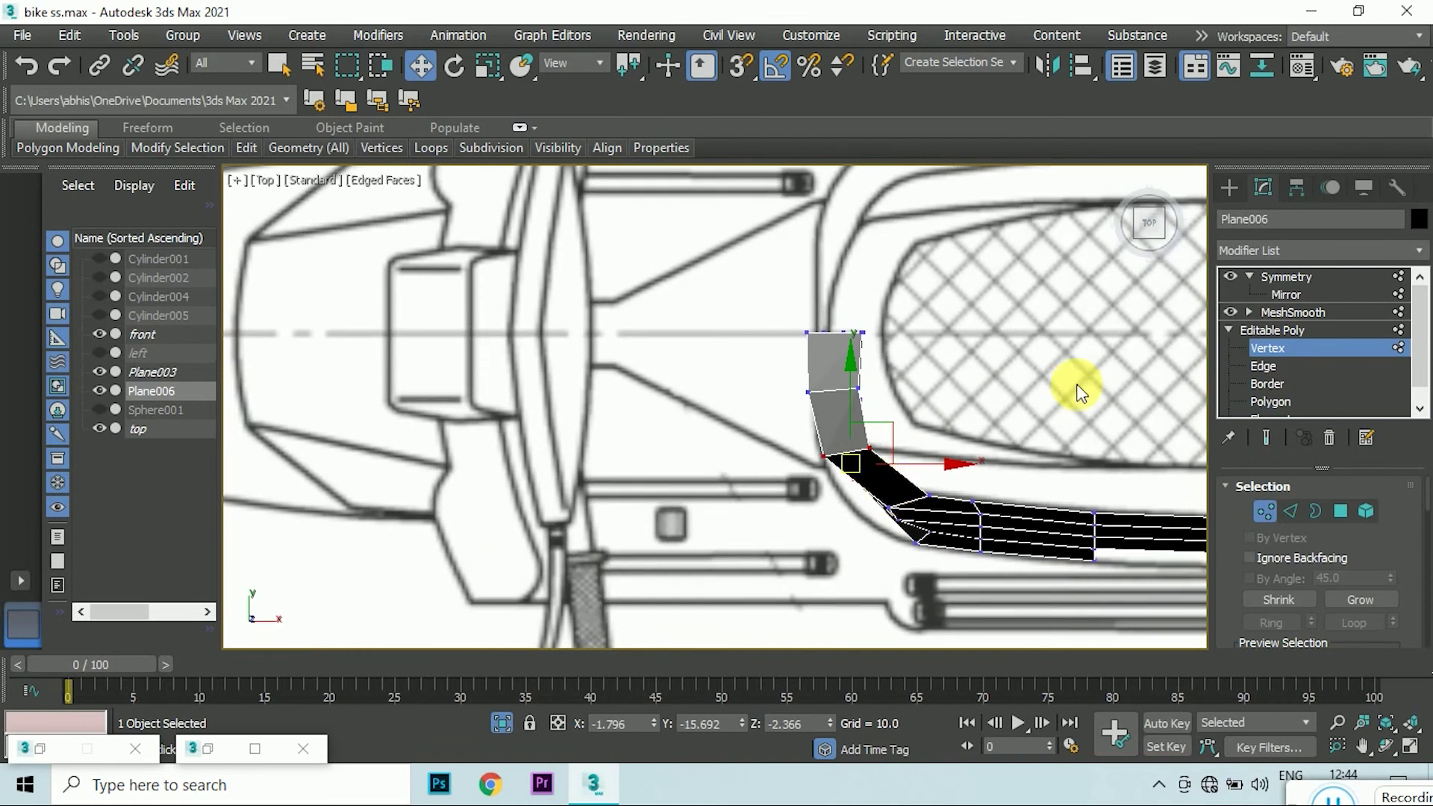
mouse_move(1081, 393)
alt+middle_down()
mouse_move(1148, 226)
mouse_move(932, 320)
alt+middle_up()
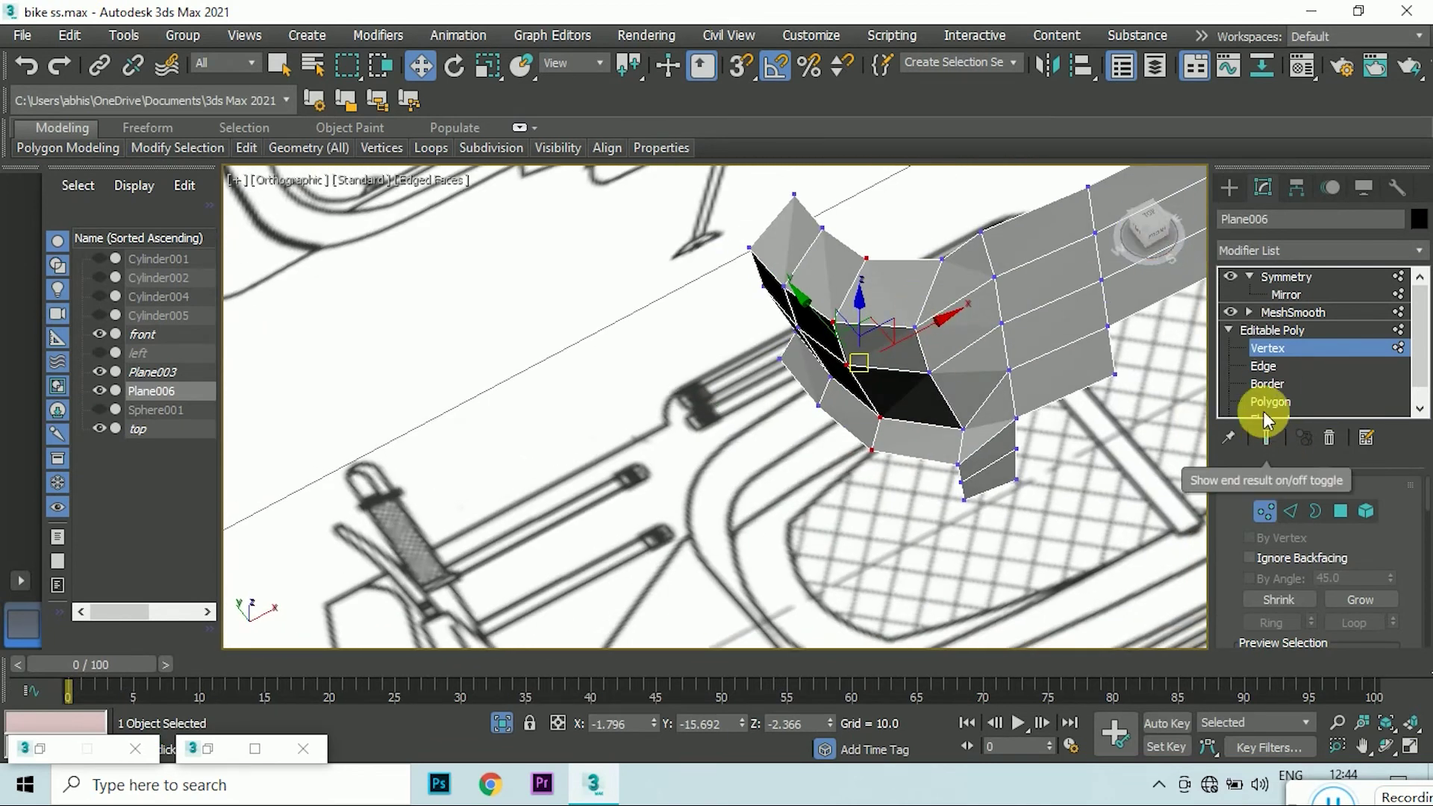
- Select the front-corner edge ring and Connect it with 2 new segments
click(1263, 366)
click(893, 320)
click(1272, 622)
right_click(893, 320)
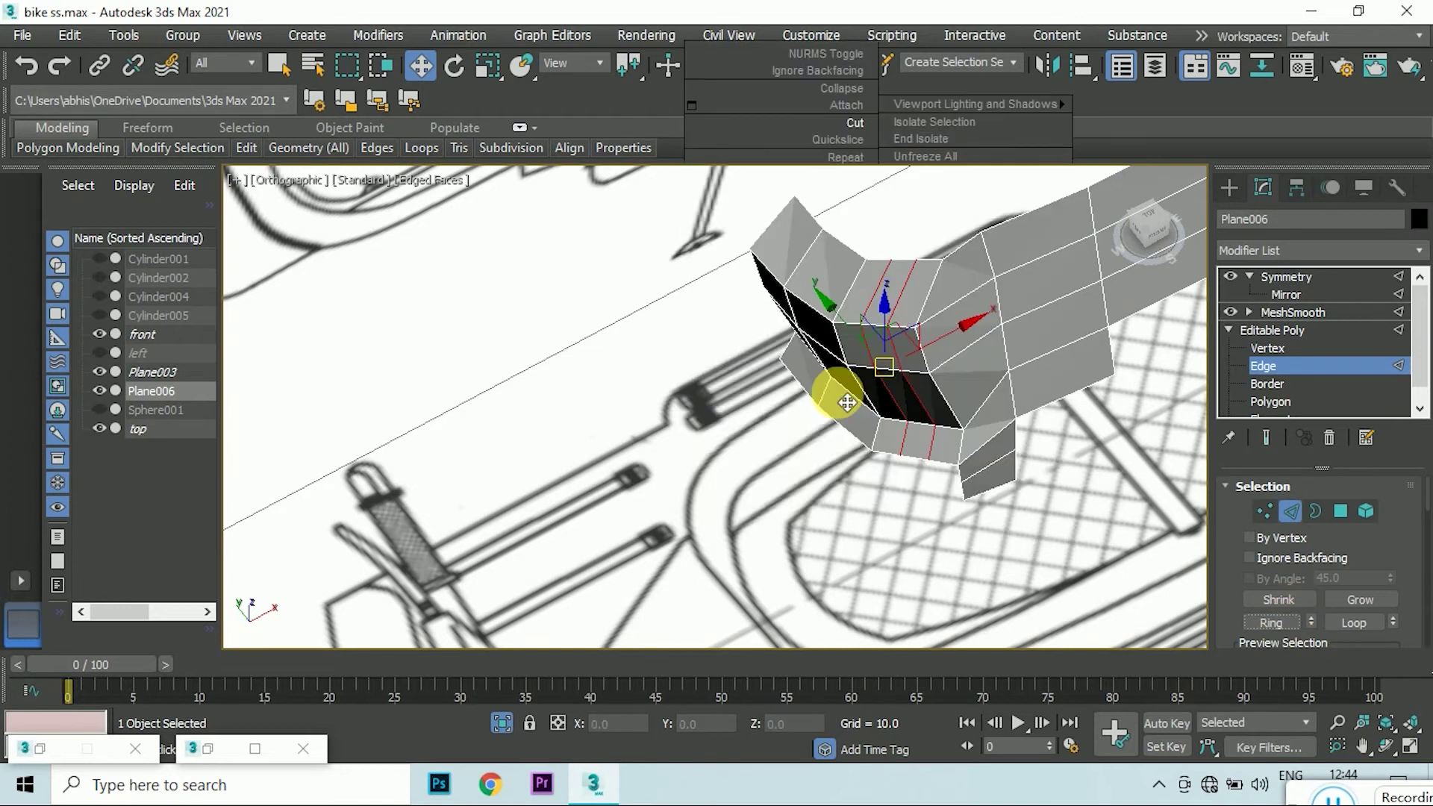
right_click(896, 319)
click(706, 393)
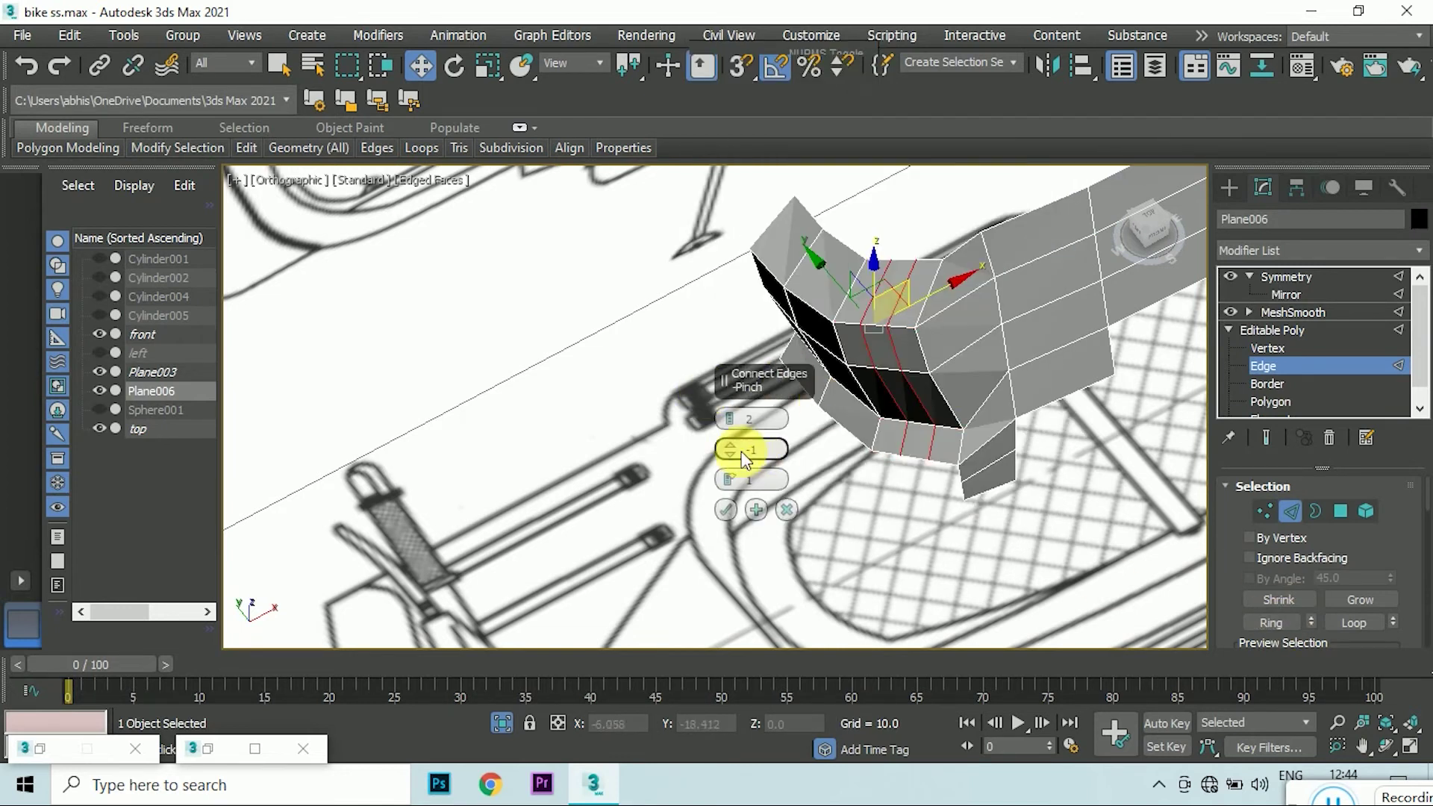
click(725, 510)
- Inspect the new corner edges from the top, side and below
click(1142, 217)
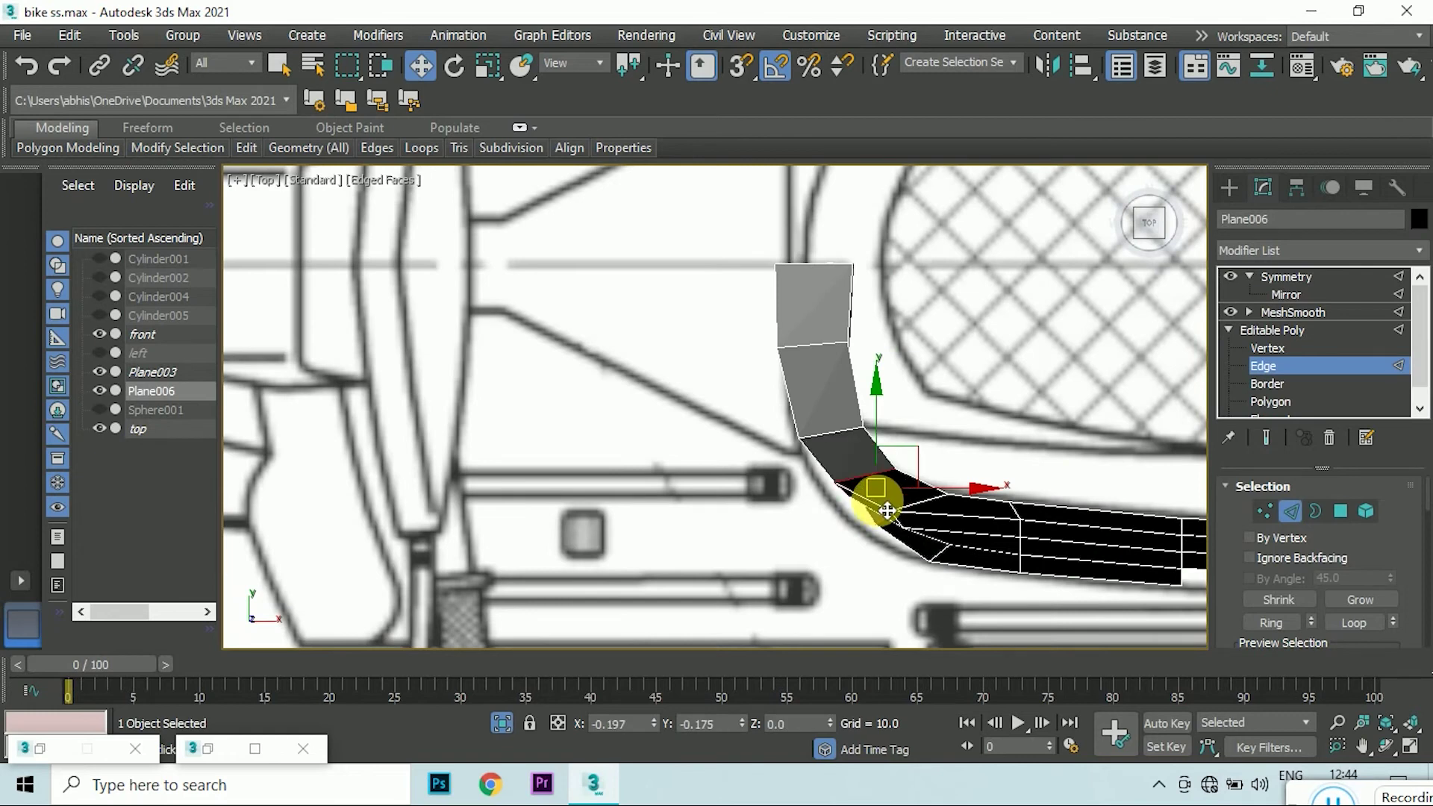
mouse_move(863, 506)
alt+middle_down()
mouse_move(720, 396)
mouse_move(722, 359)
alt+middle_up()
key(t)
alt+middle_drag(1142, 234, 1148, 226)
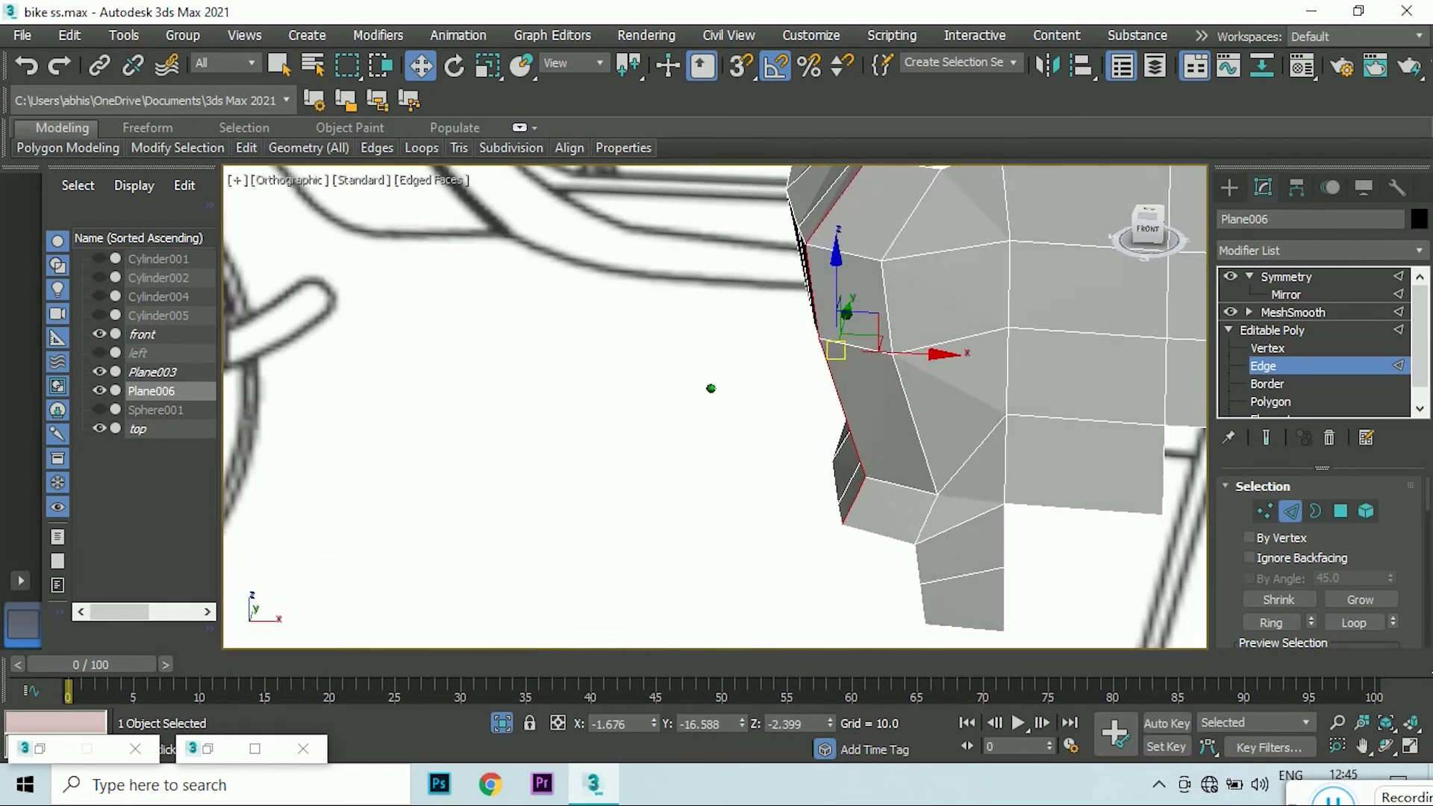
scroll(930, 381, down, 5)
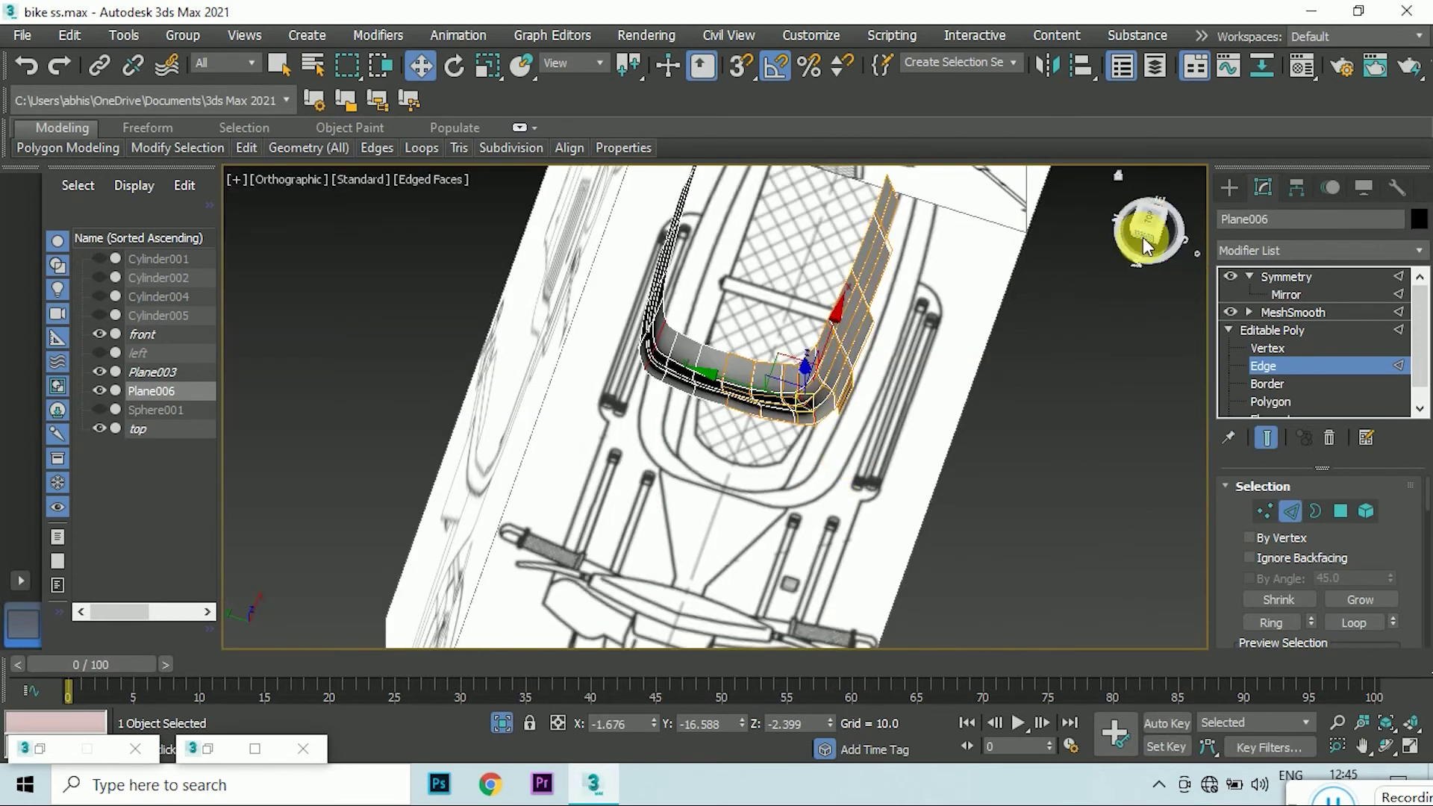
drag(1136, 224, 1153, 228)
scroll(832, 426, up, 3)
scroll(729, 346, up, 3)
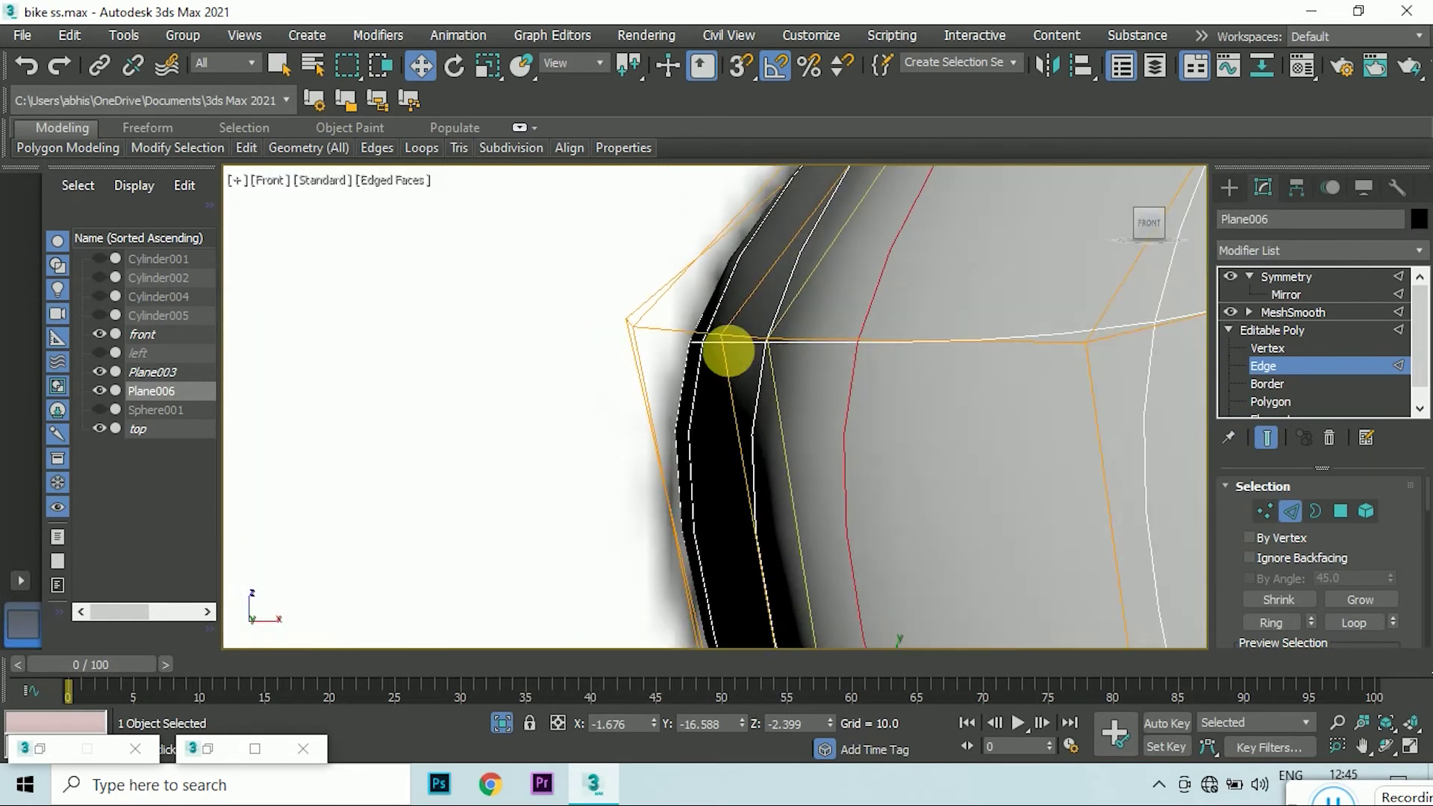
alt+middle_drag(730, 345, 1118, 263)
- In Top view, nudge an edge higher up the bend to round the curve
click(1148, 217)
scroll(717, 396, up, 3)
scroll(705, 452, up, 2)
scroll(714, 444, down, 3)
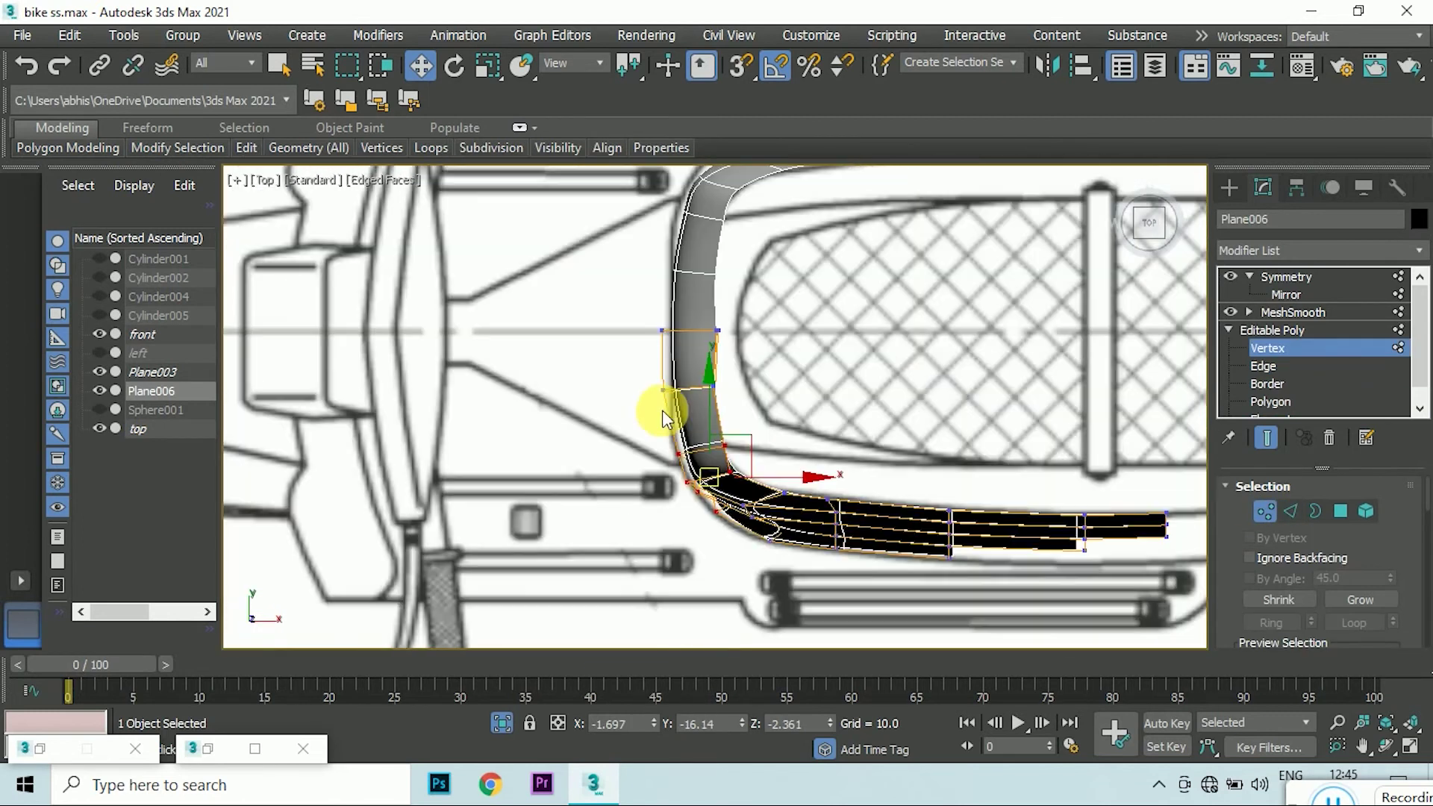
scroll(662, 410, up, 4)
click(718, 457)
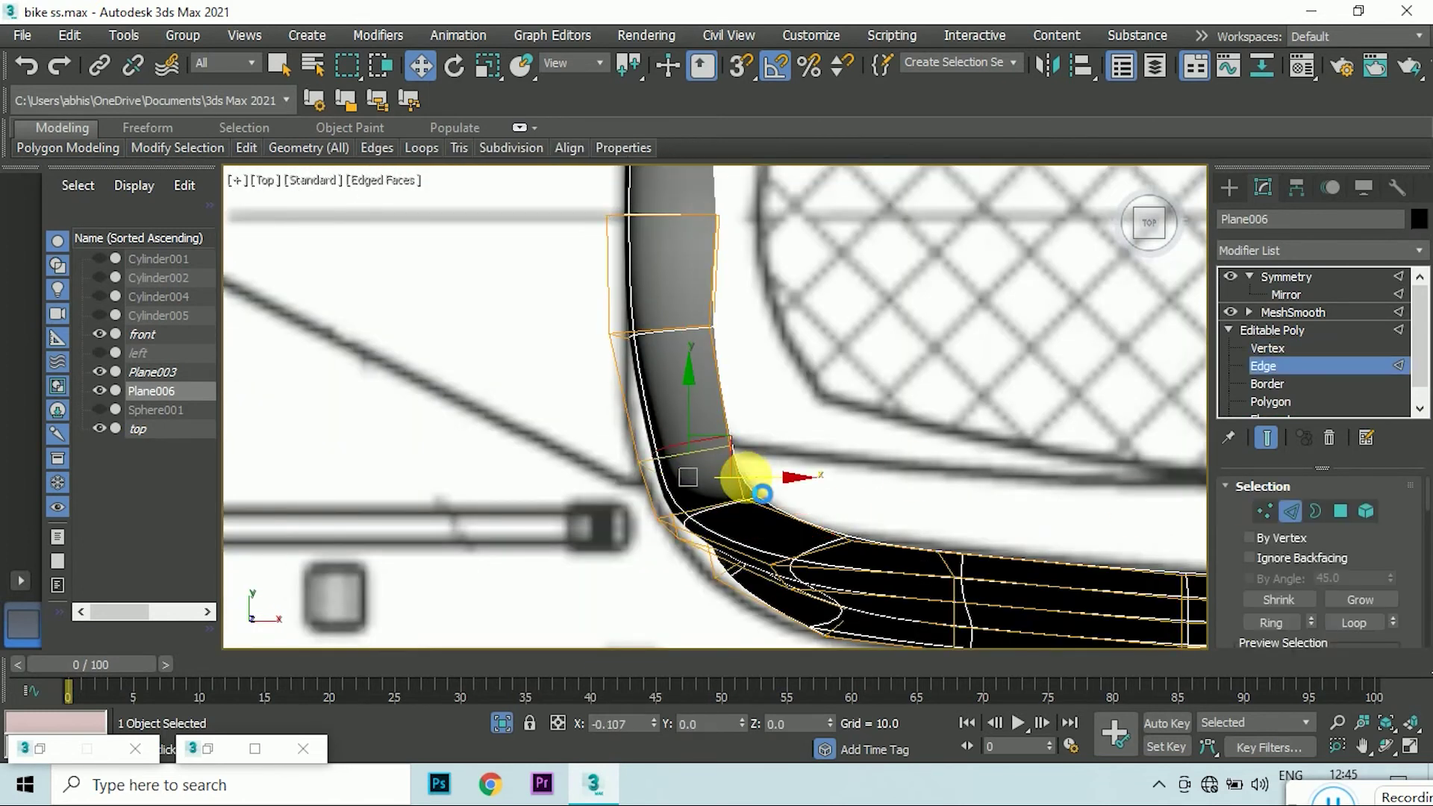
scroll(732, 505, up, 2)
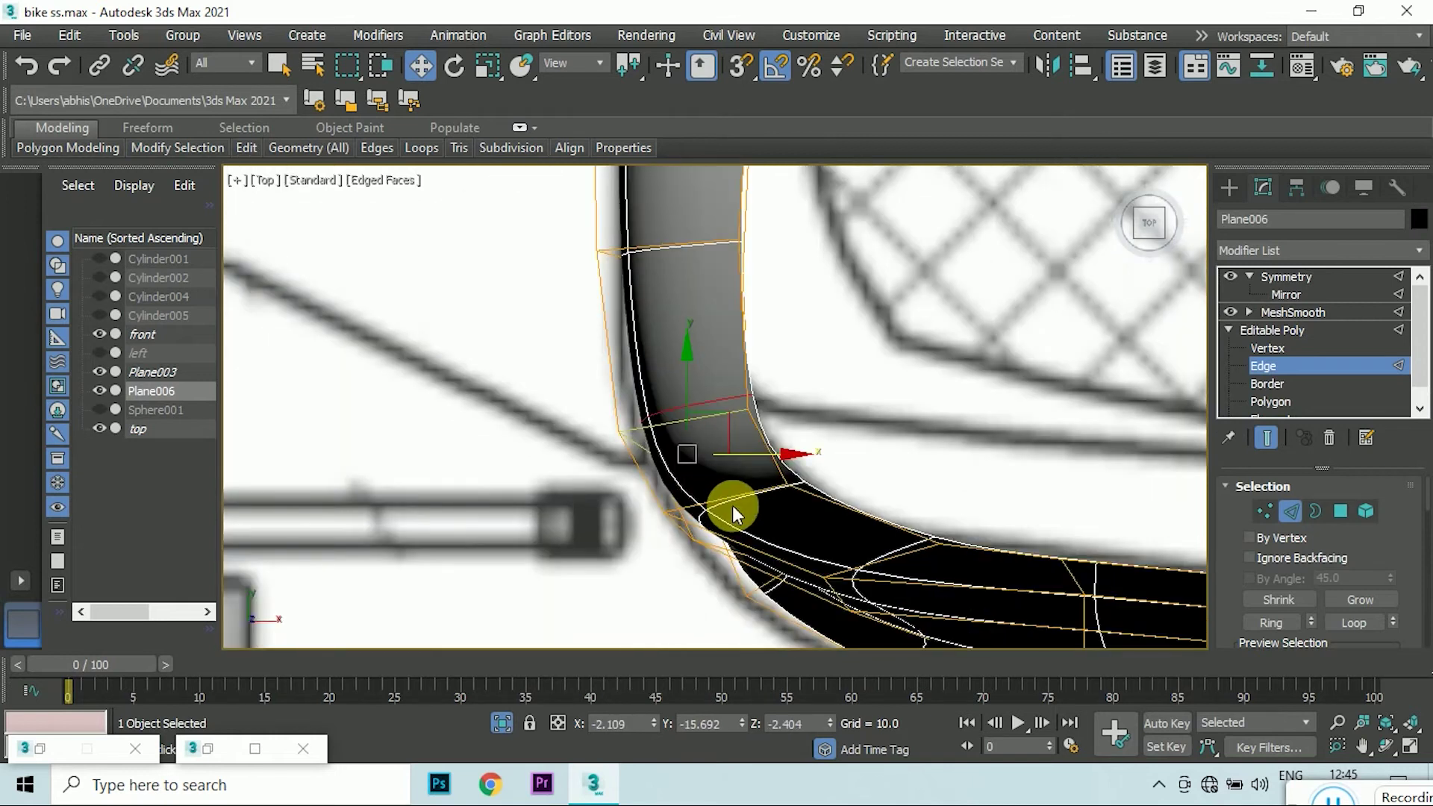
drag(739, 560, 722, 554)
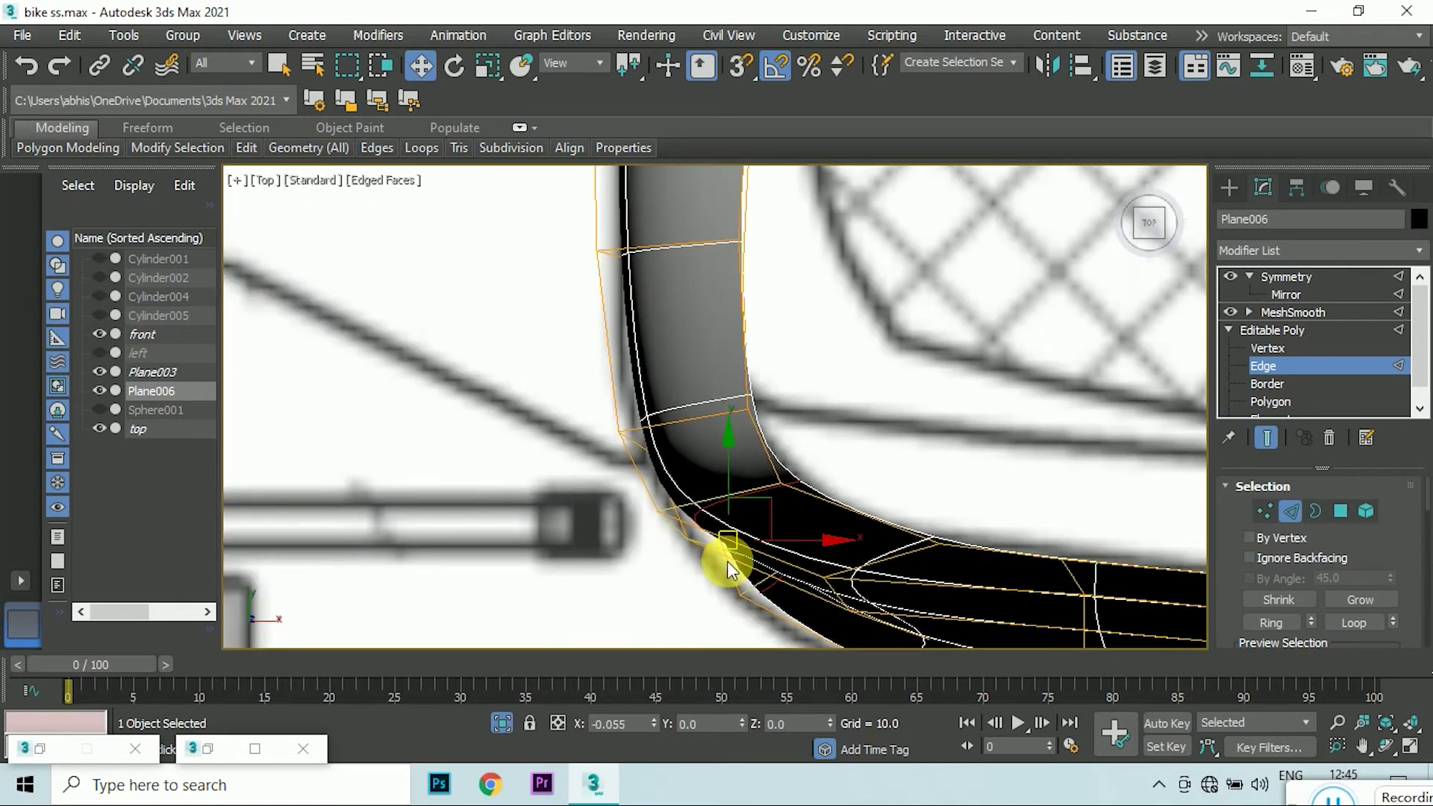
scroll(678, 582, down, 4)
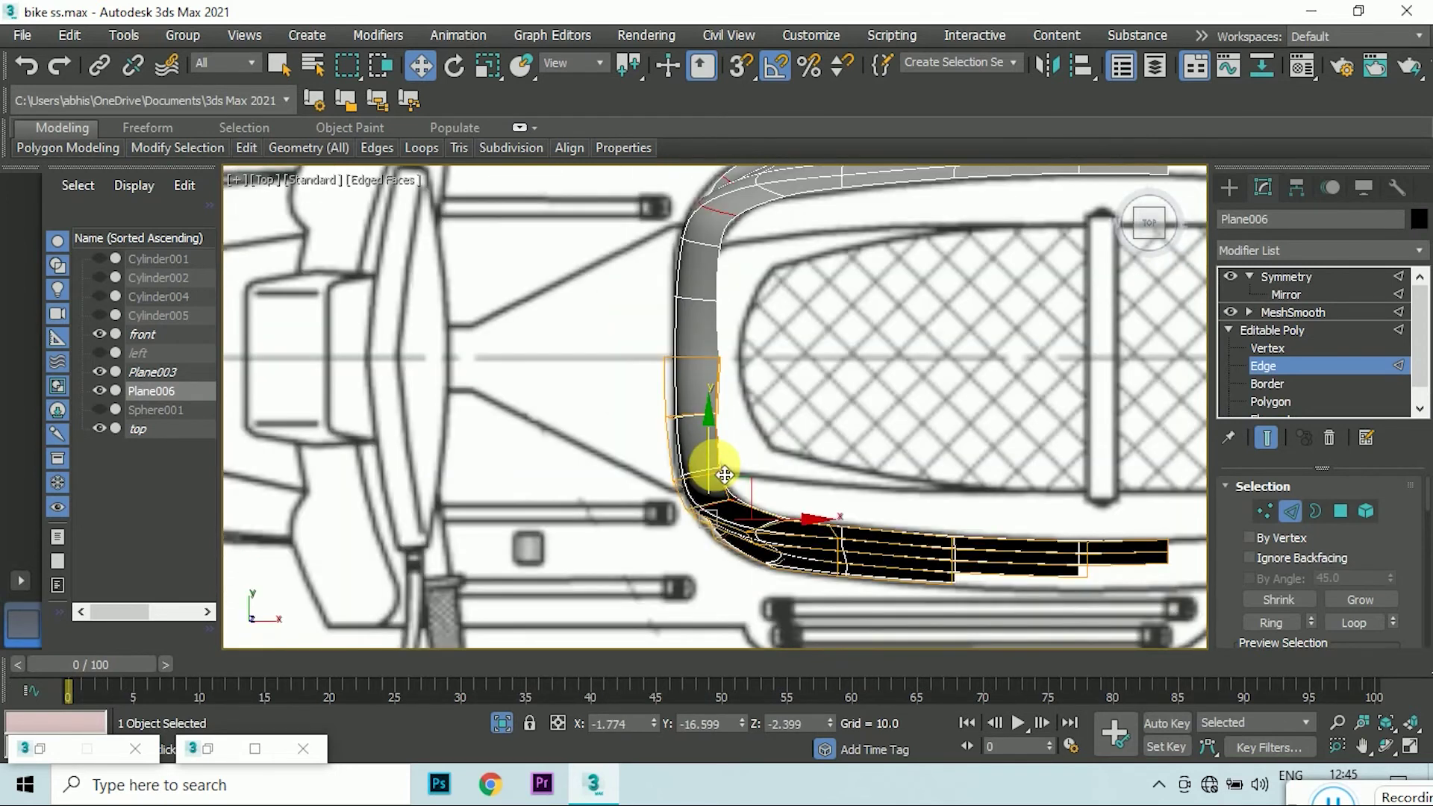
scroll(710, 464, up, 4)
- Switch to vertex editing and check the bend's shape from an orbited view
click(1265, 512)
scroll(723, 352, up, 4)
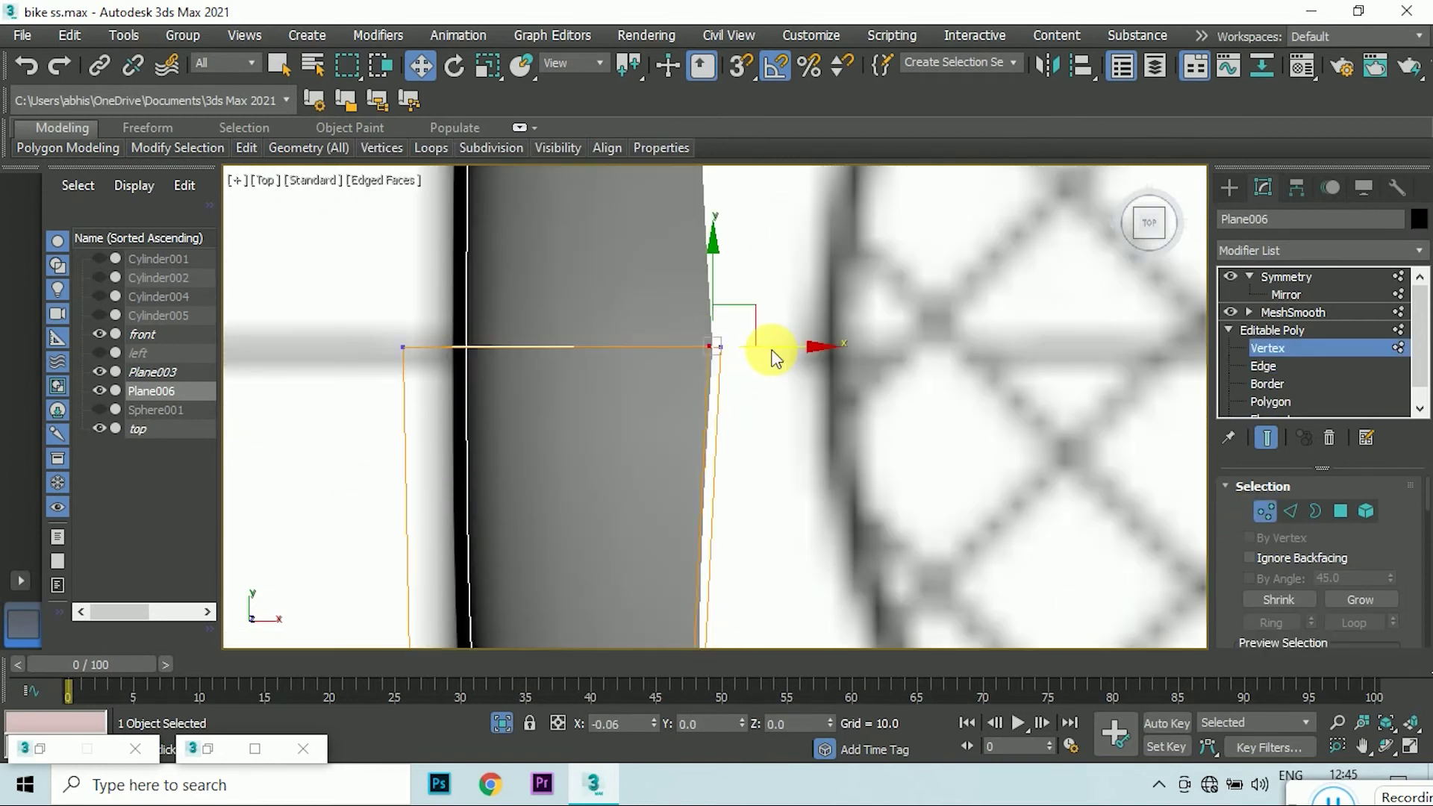
scroll(688, 322, down, 2)
scroll(759, 360, down, 2)
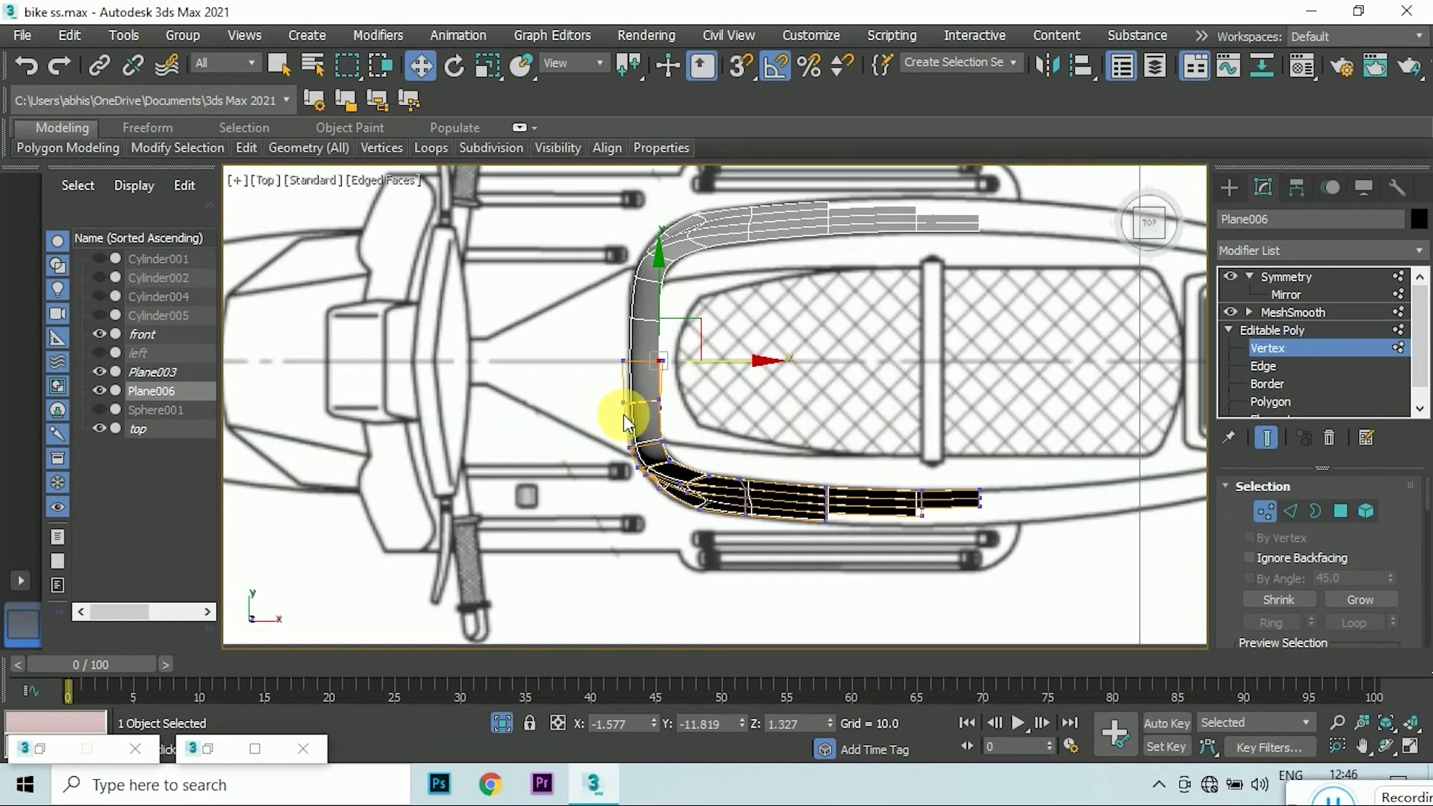
drag(1151, 217, 887, 412)
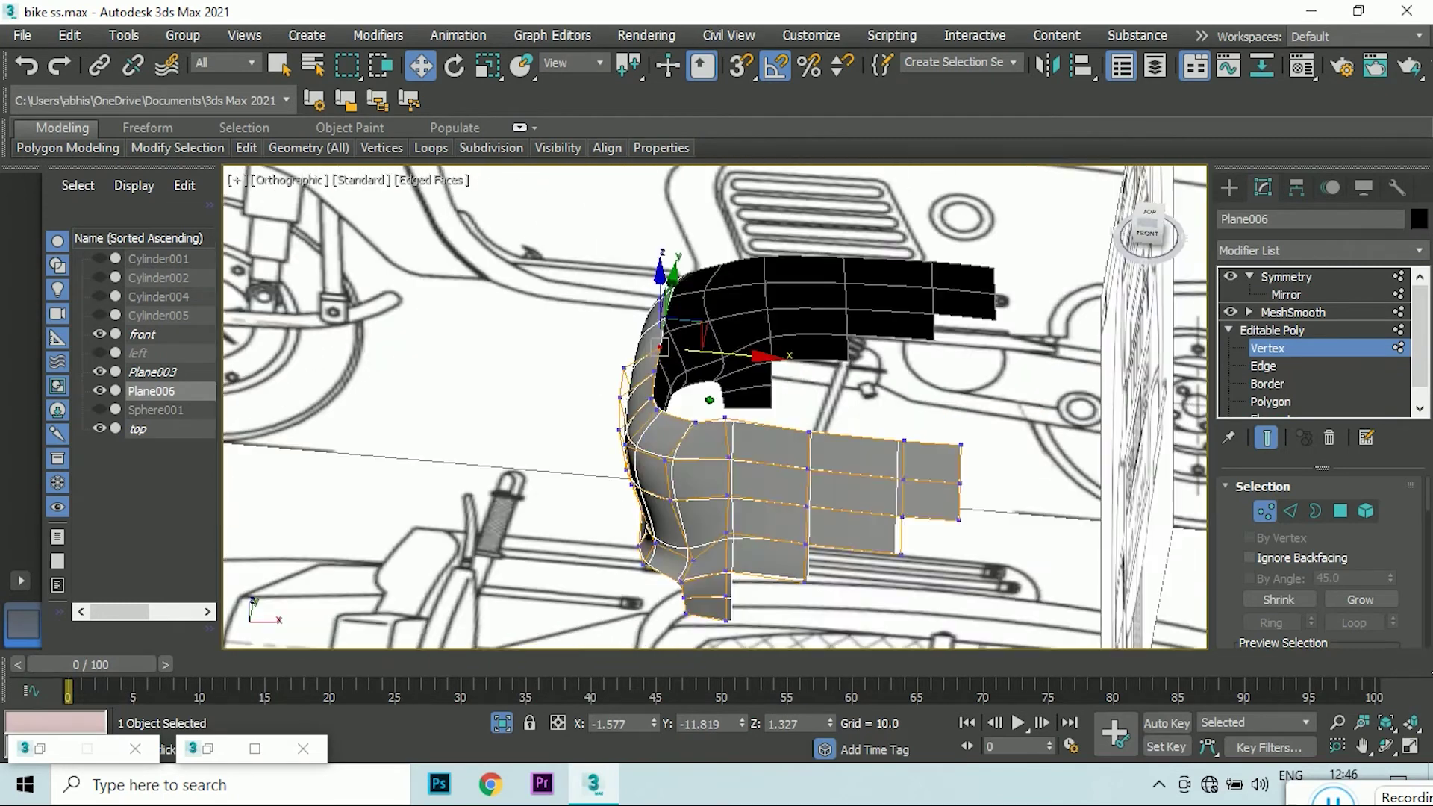
key(t)
scroll(608, 512, up, 3)
scroll(700, 501, up, 2)
- Shift a vertex on the lower bend to smooth the curve against the blueprint
click(696, 494)
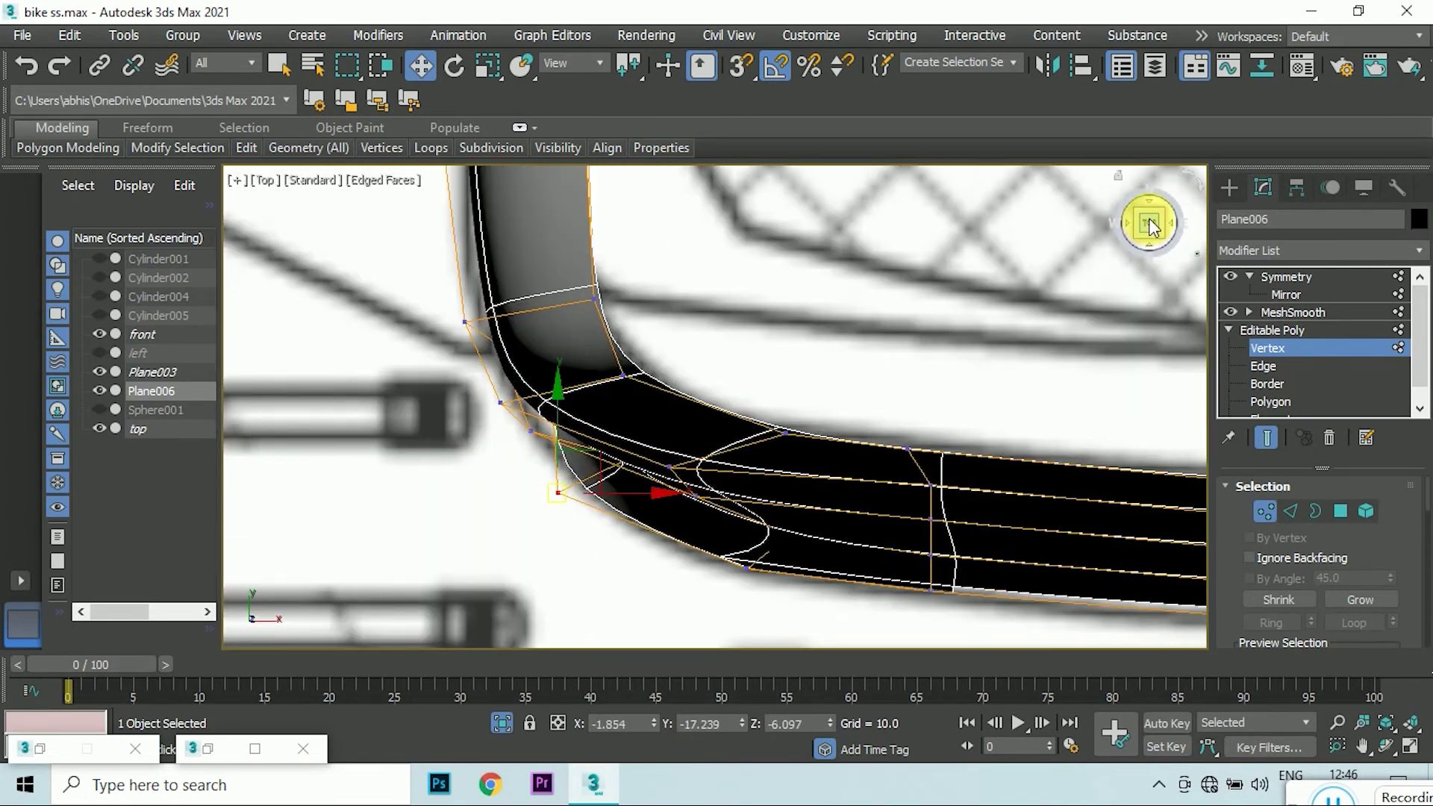
drag(1152, 226, 619, 571)
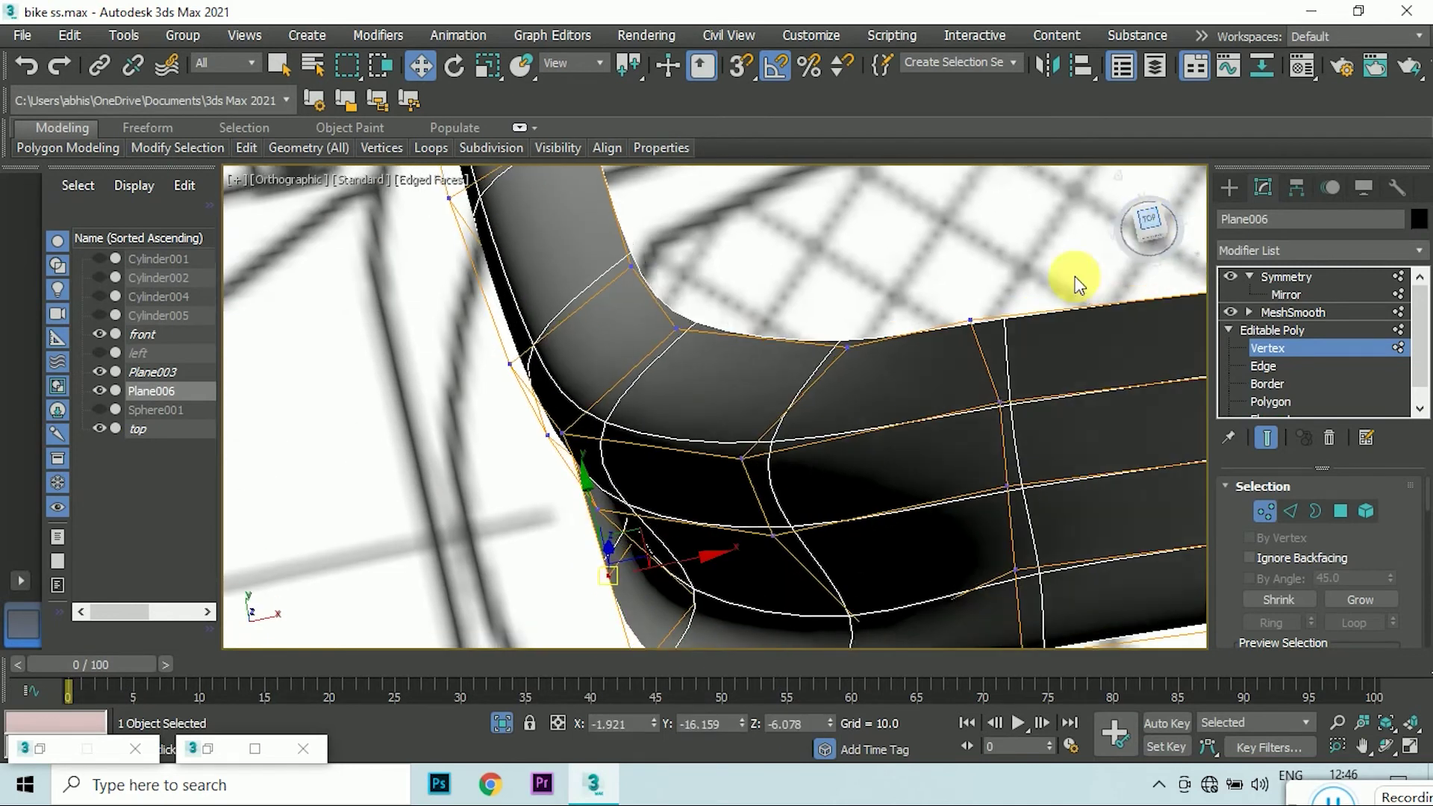
alt+middle_drag(628, 590, 601, 401)
drag(607, 400, 601, 401)
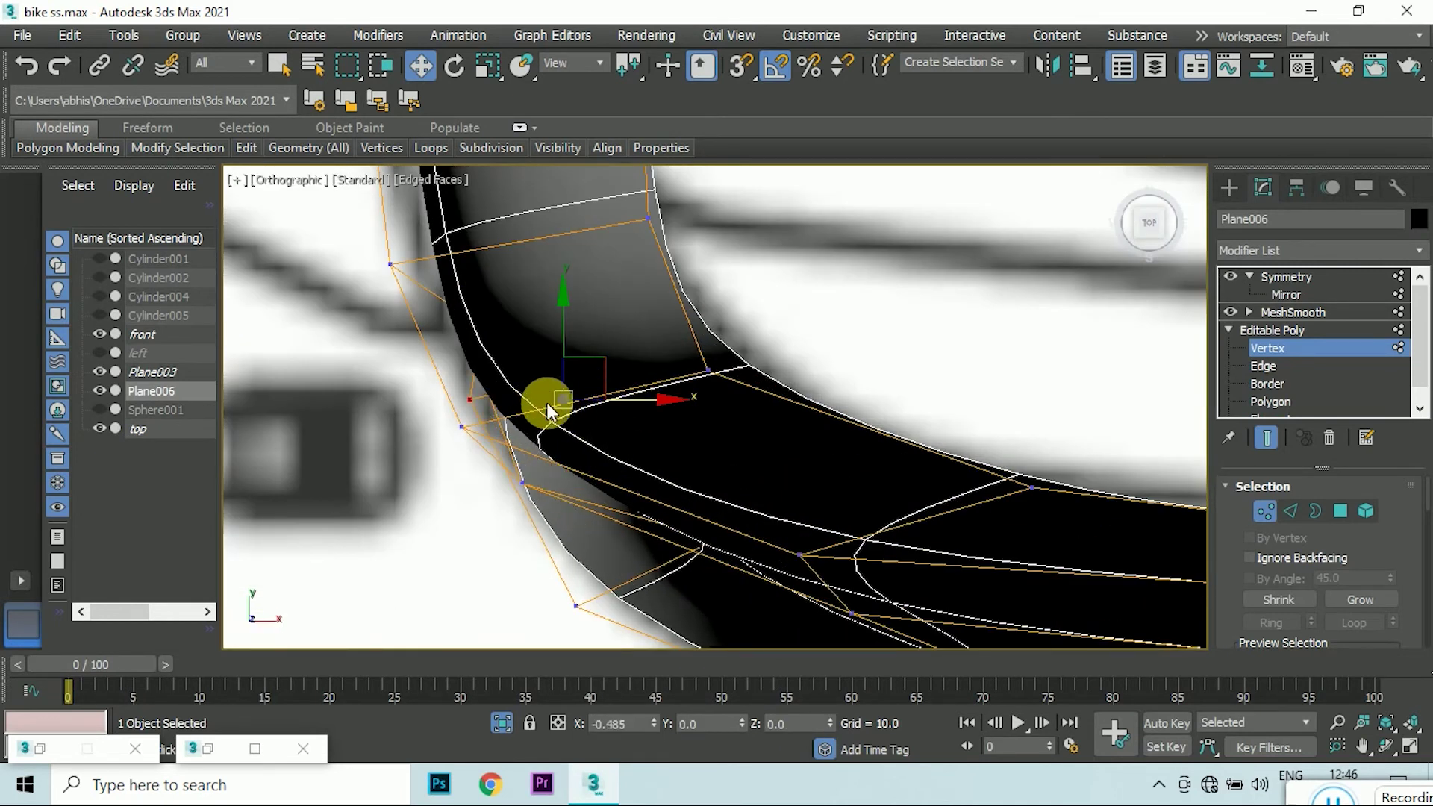
scroll(548, 403, down, 5)
alt+middle_drag(1133, 294, 690, 396)
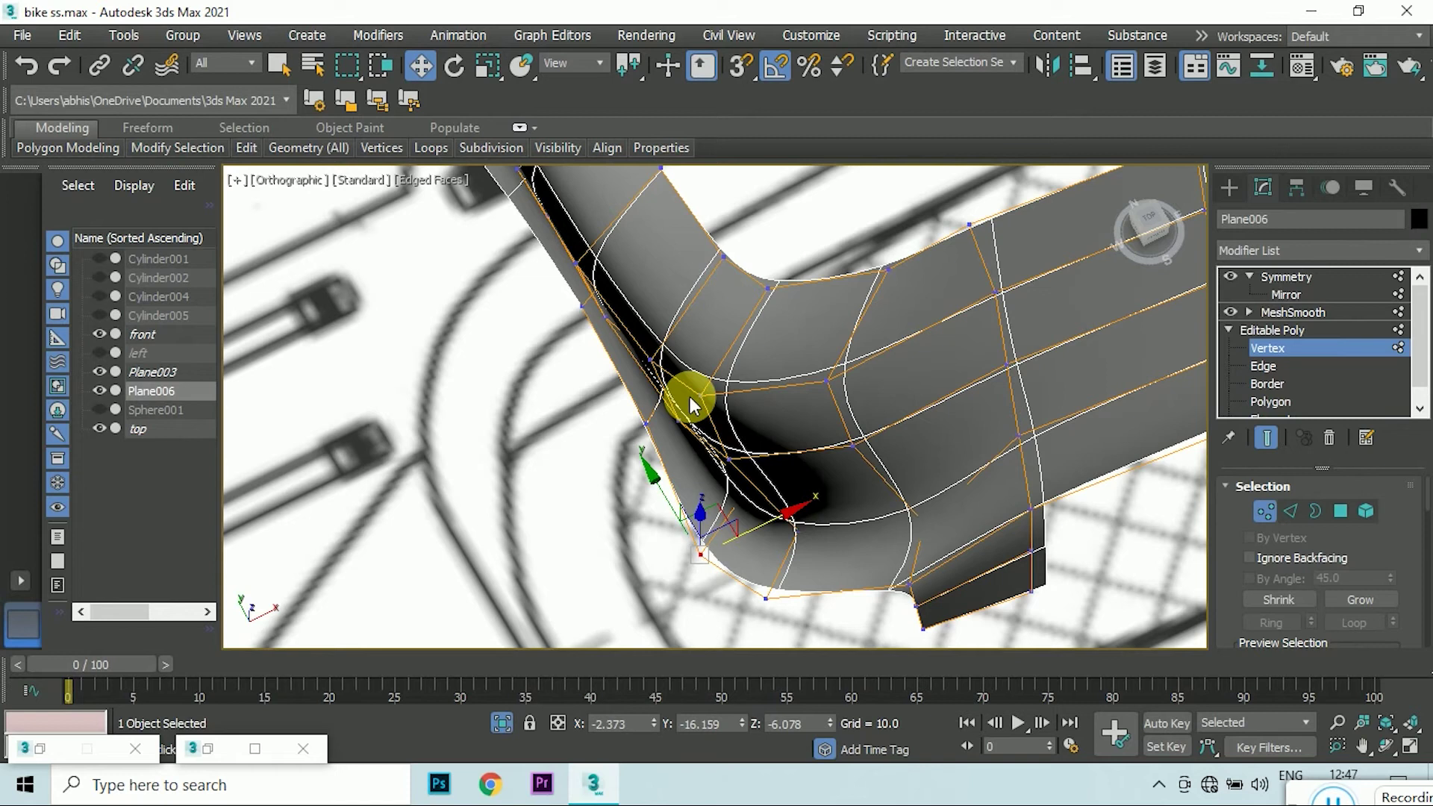
- In the front view, pull a lower-corner vertex down to the outline and along the bend
click(1149, 232)
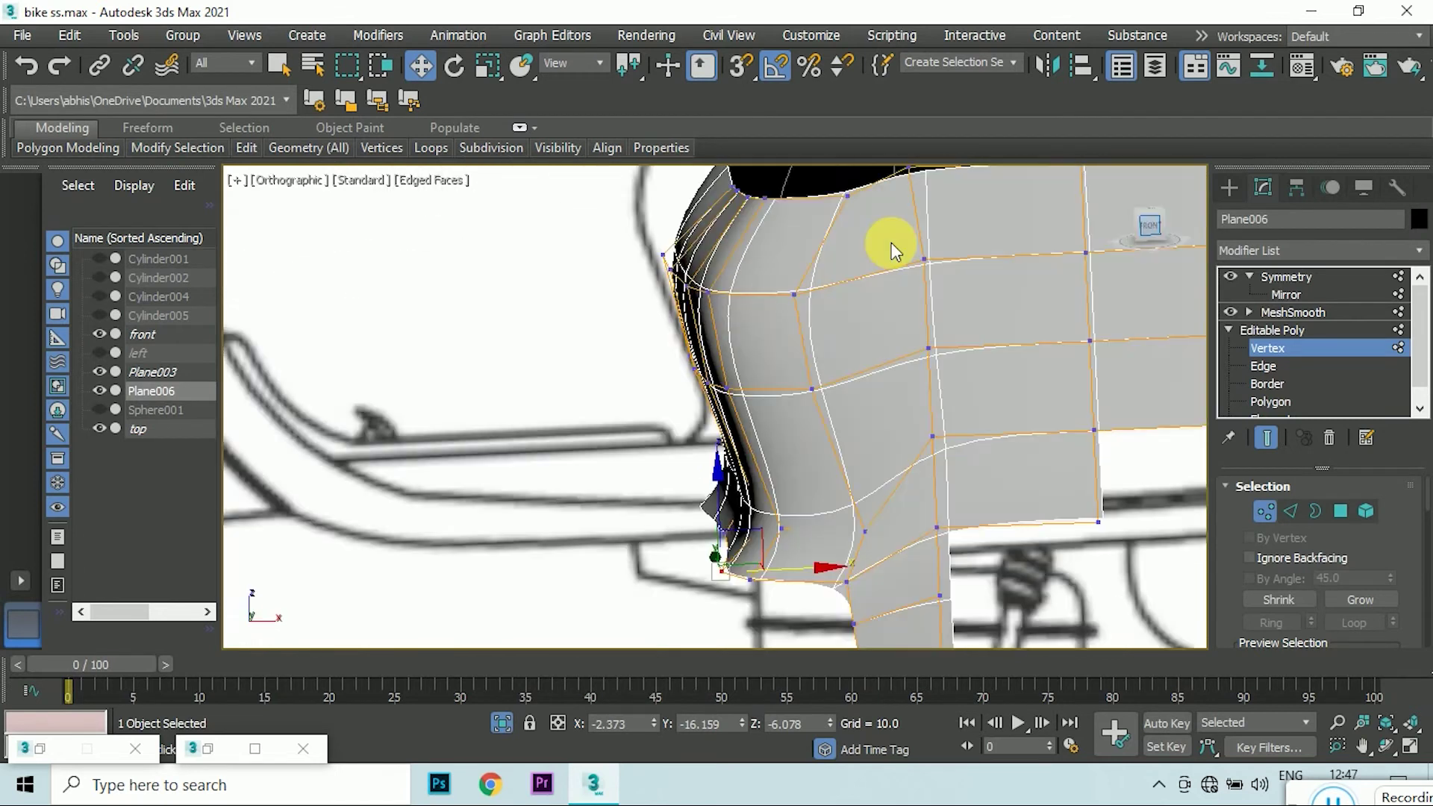
drag(1139, 239, 488, 317)
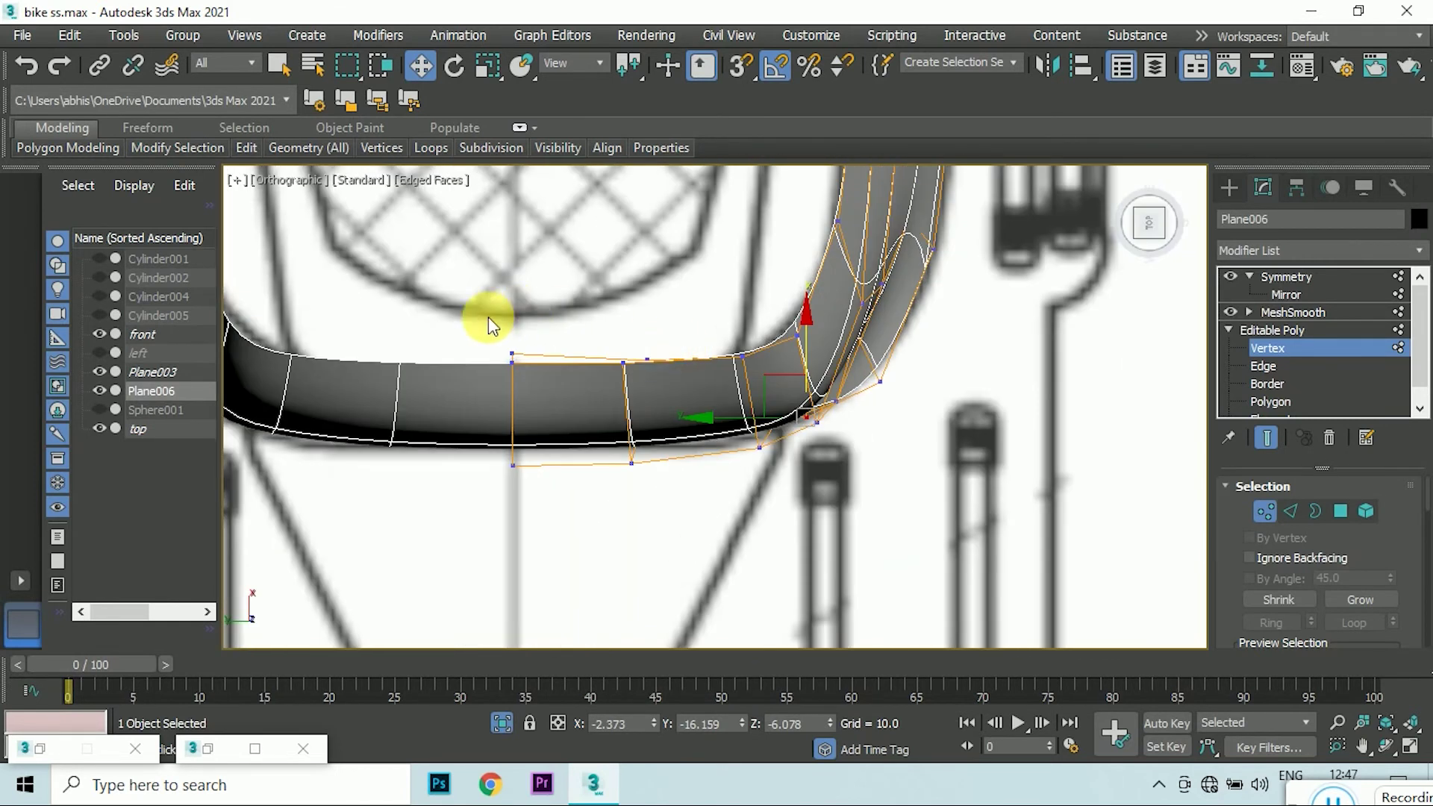
scroll(608, 407, down, 3)
scroll(609, 368, up, 3)
mouse_move(609, 368)
mouse_down()
mouse_move(629, 428)
mouse_move(628, 406)
mouse_up()
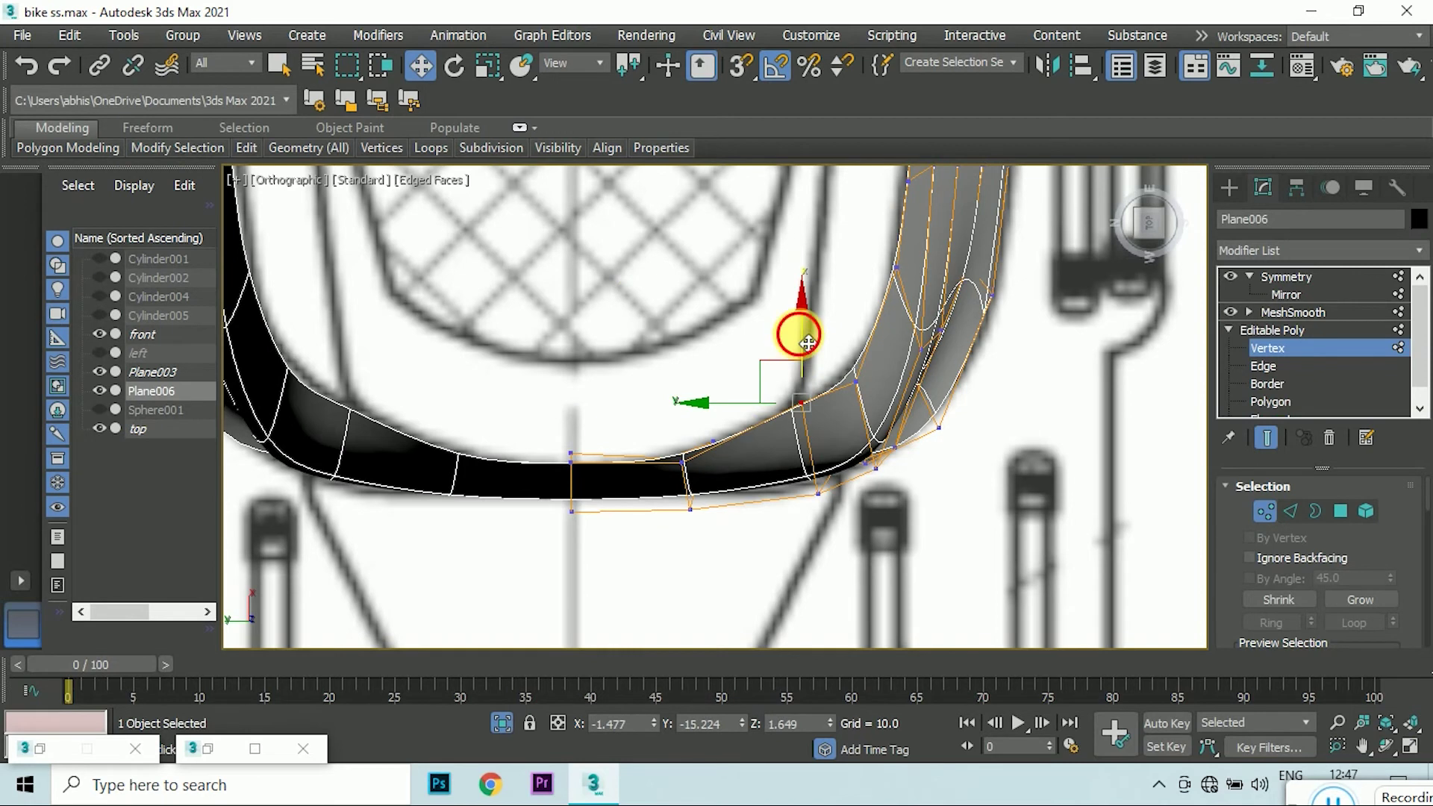
drag(808, 342, 800, 350)
- Move and fine-tune a rim vertex to reshape the corner curve
scroll(720, 431, up, 2)
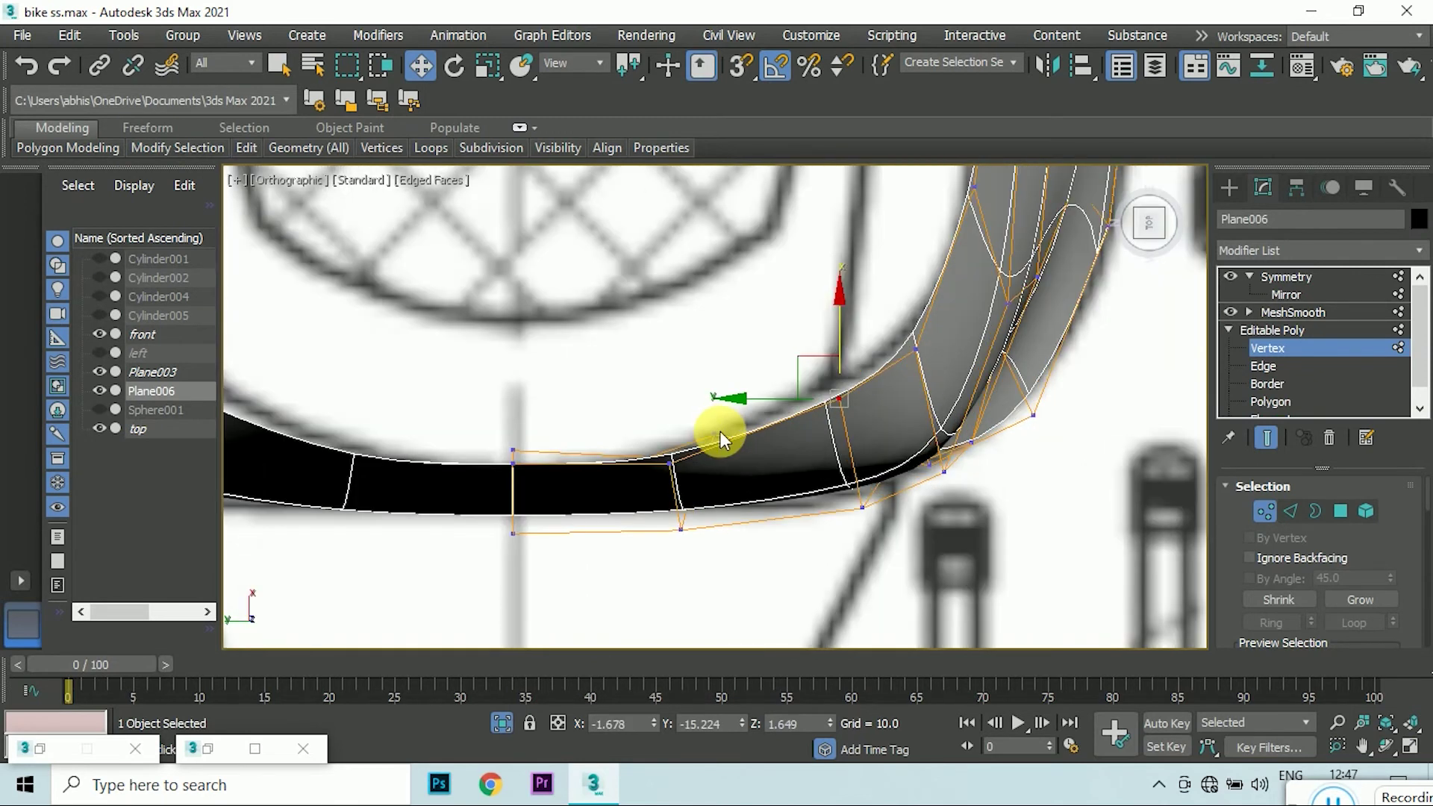
click(685, 435)
drag(669, 463, 652, 474)
drag(852, 416, 852, 413)
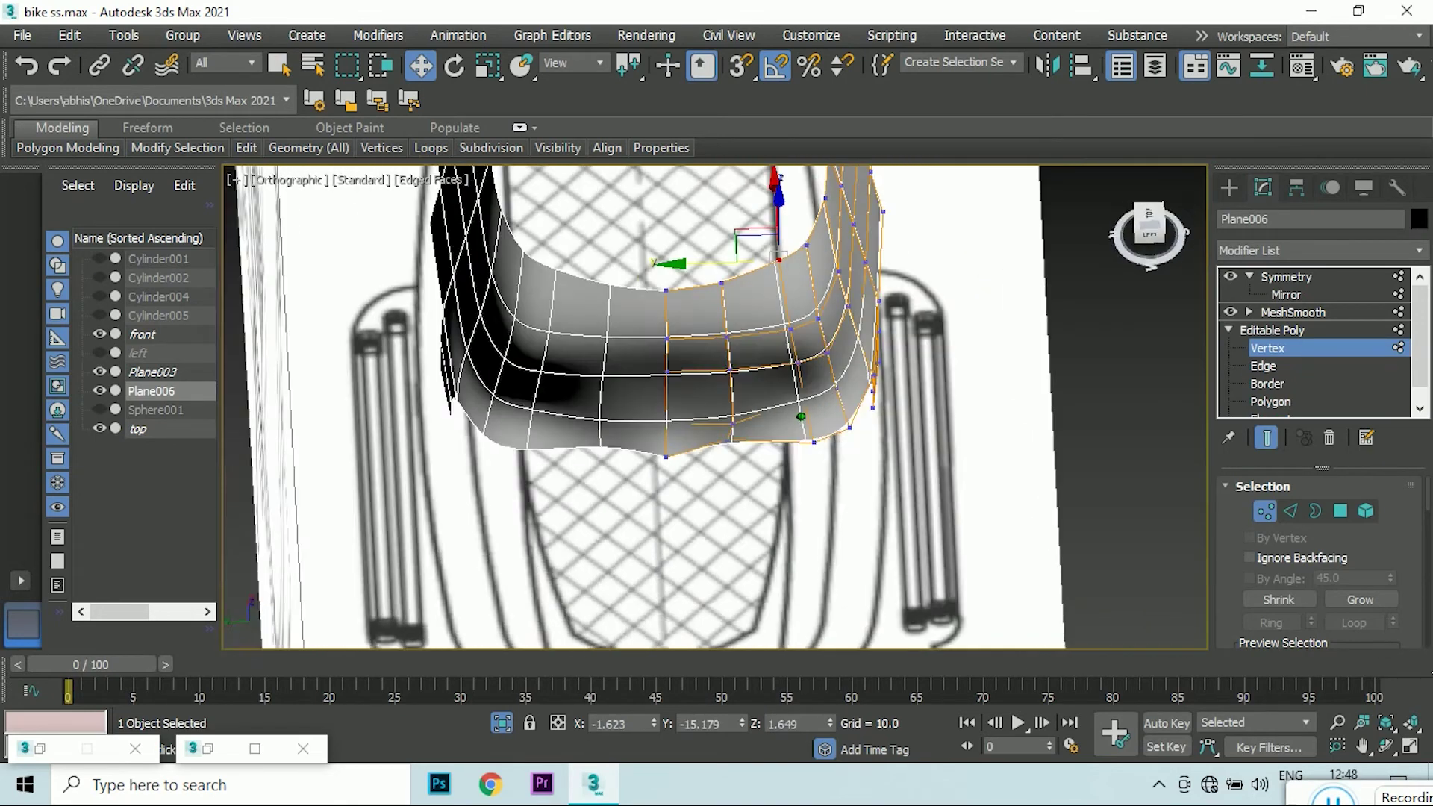
- Slide a corner vertex horizontally in the front view, then deselect it
click(1161, 235)
click(1153, 244)
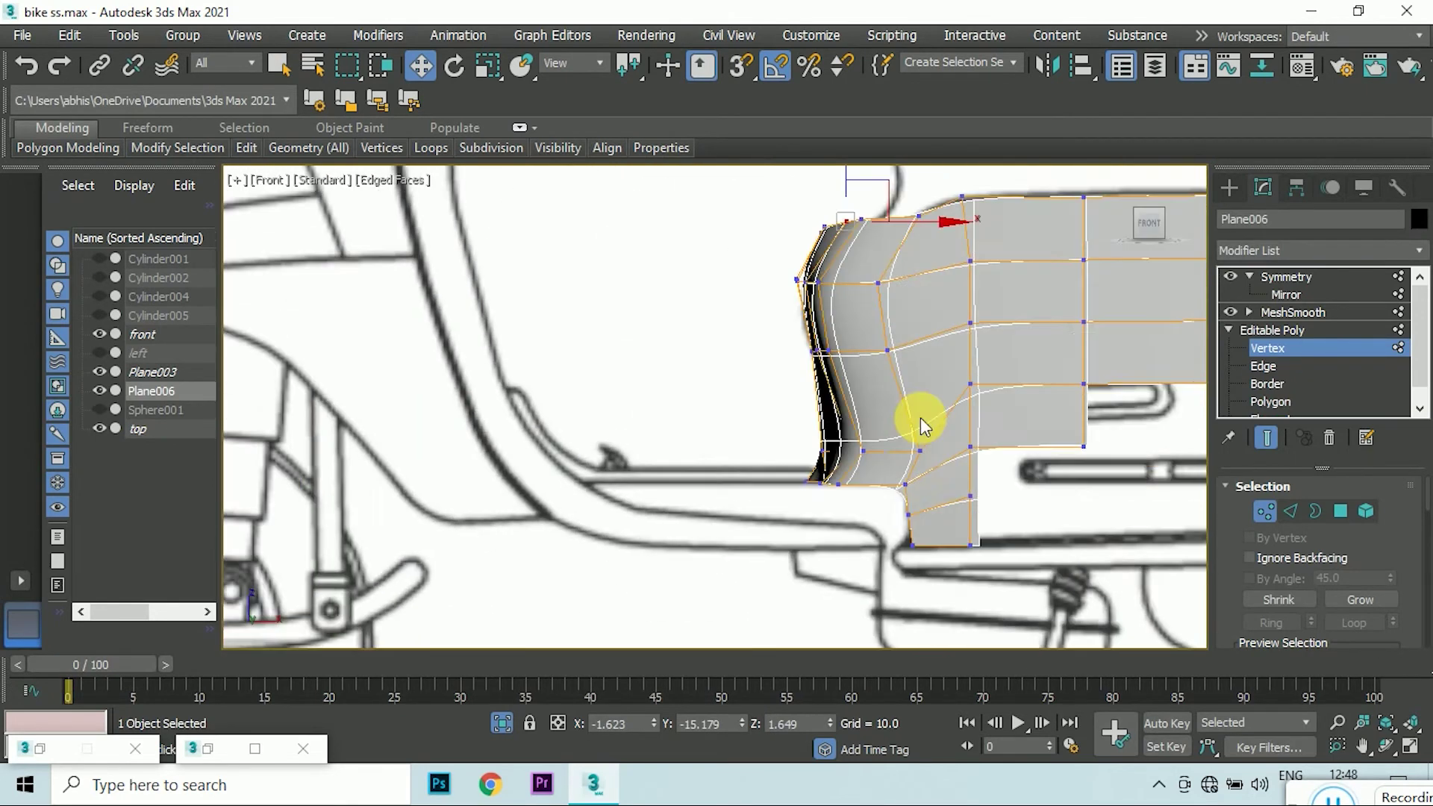
mouse_move(1150, 254)
mouse_down()
mouse_move(807, 433)
mouse_move(877, 470)
mouse_up()
click(850, 494)
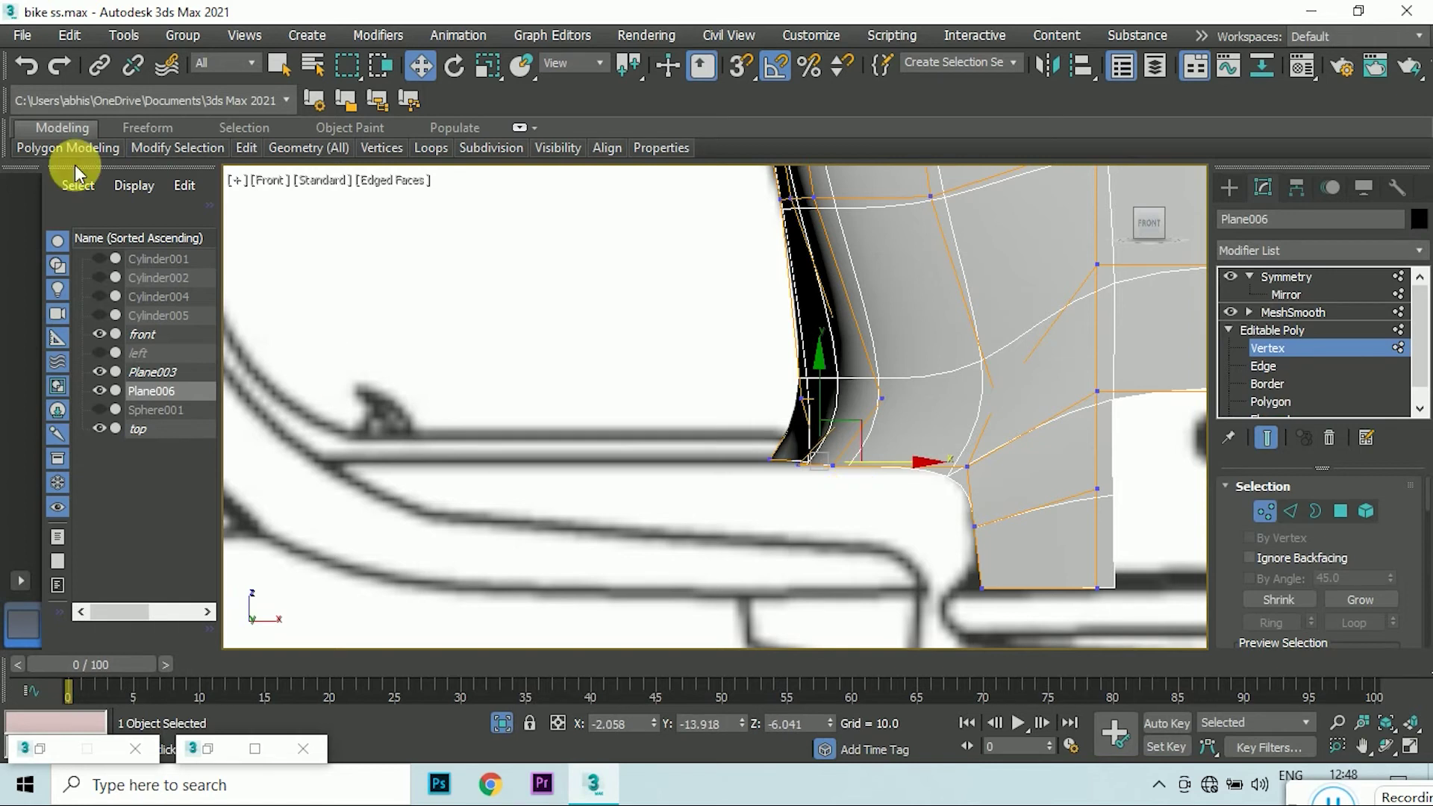
- Undo the last two vertex moves
click(28, 67)
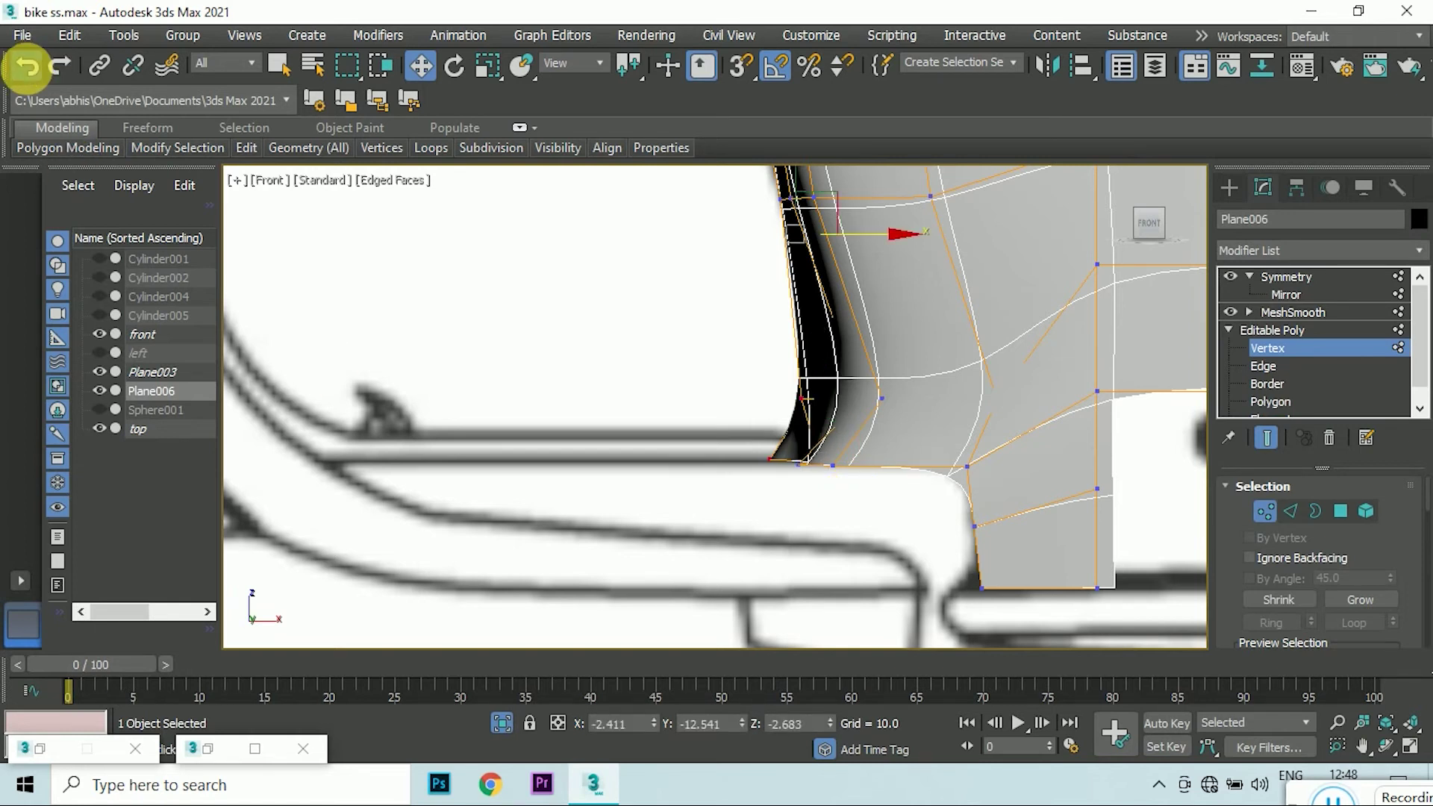
click(28, 67)
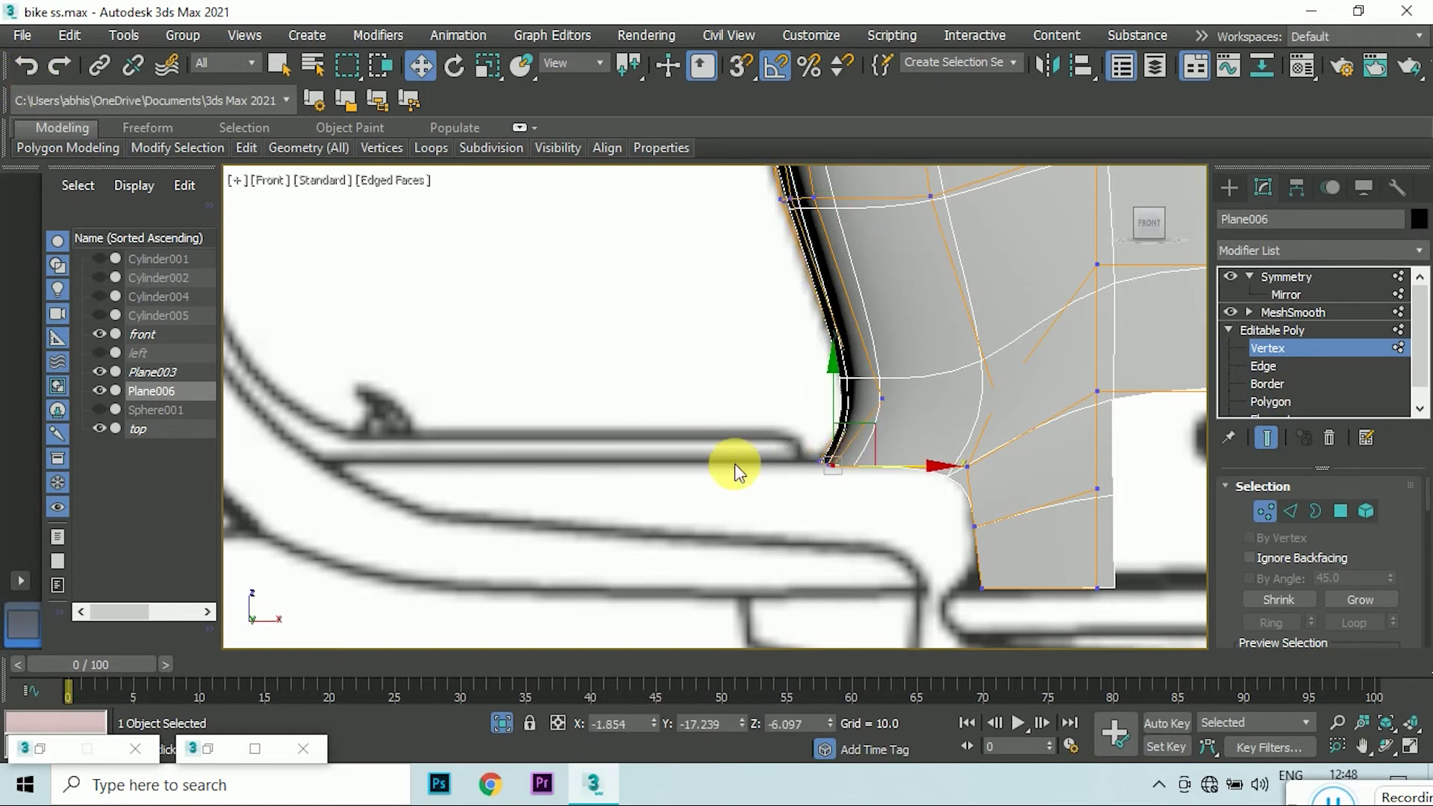
scroll(814, 478, up, 2)
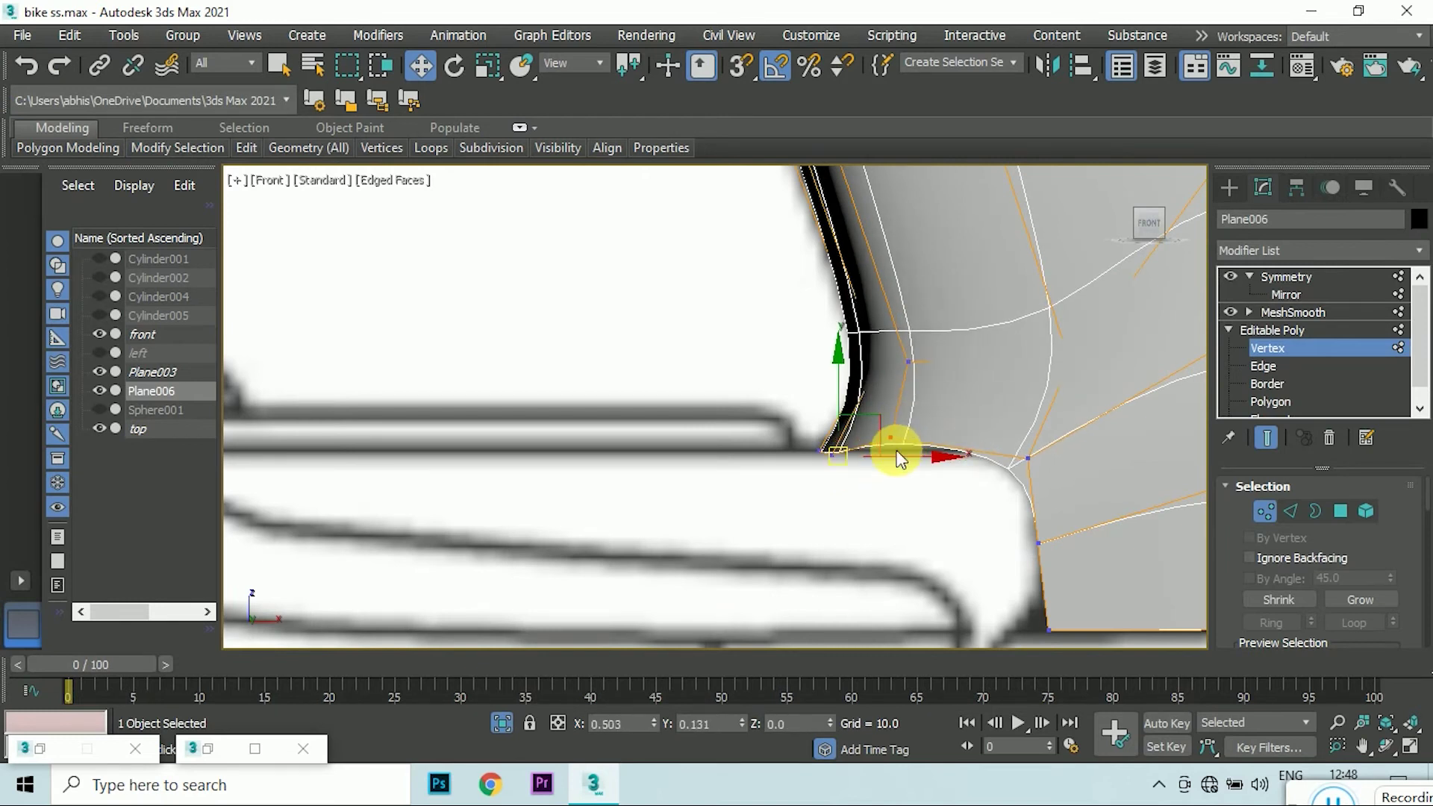
scroll(864, 462, up, 2)
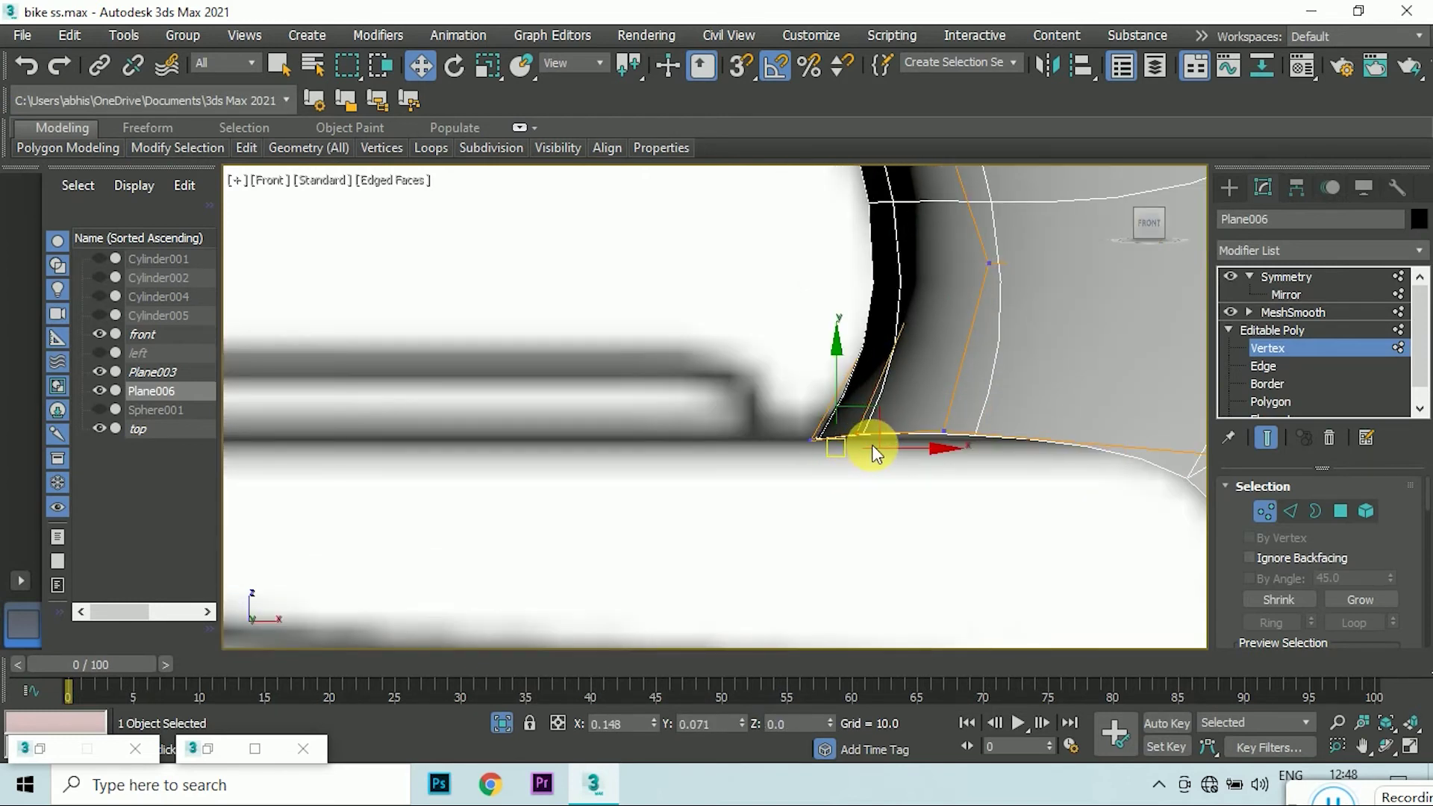
scroll(822, 454, up, 2)
scroll(830, 433, down, 2)
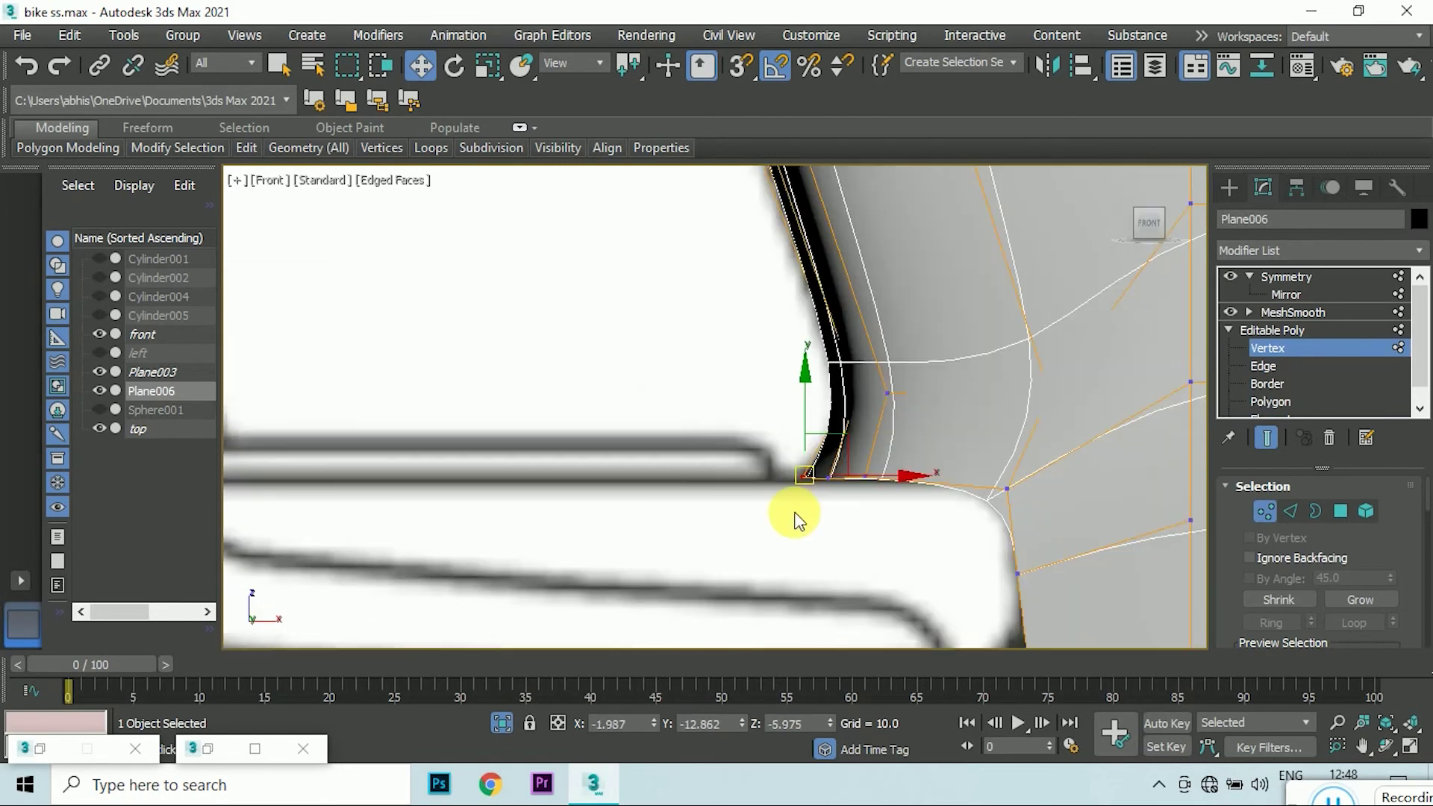
scroll(819, 304, down, 2)
drag(1149, 226, 1135, 224)
- Select an edge on the shell and view the bend from the top
click(1290, 511)
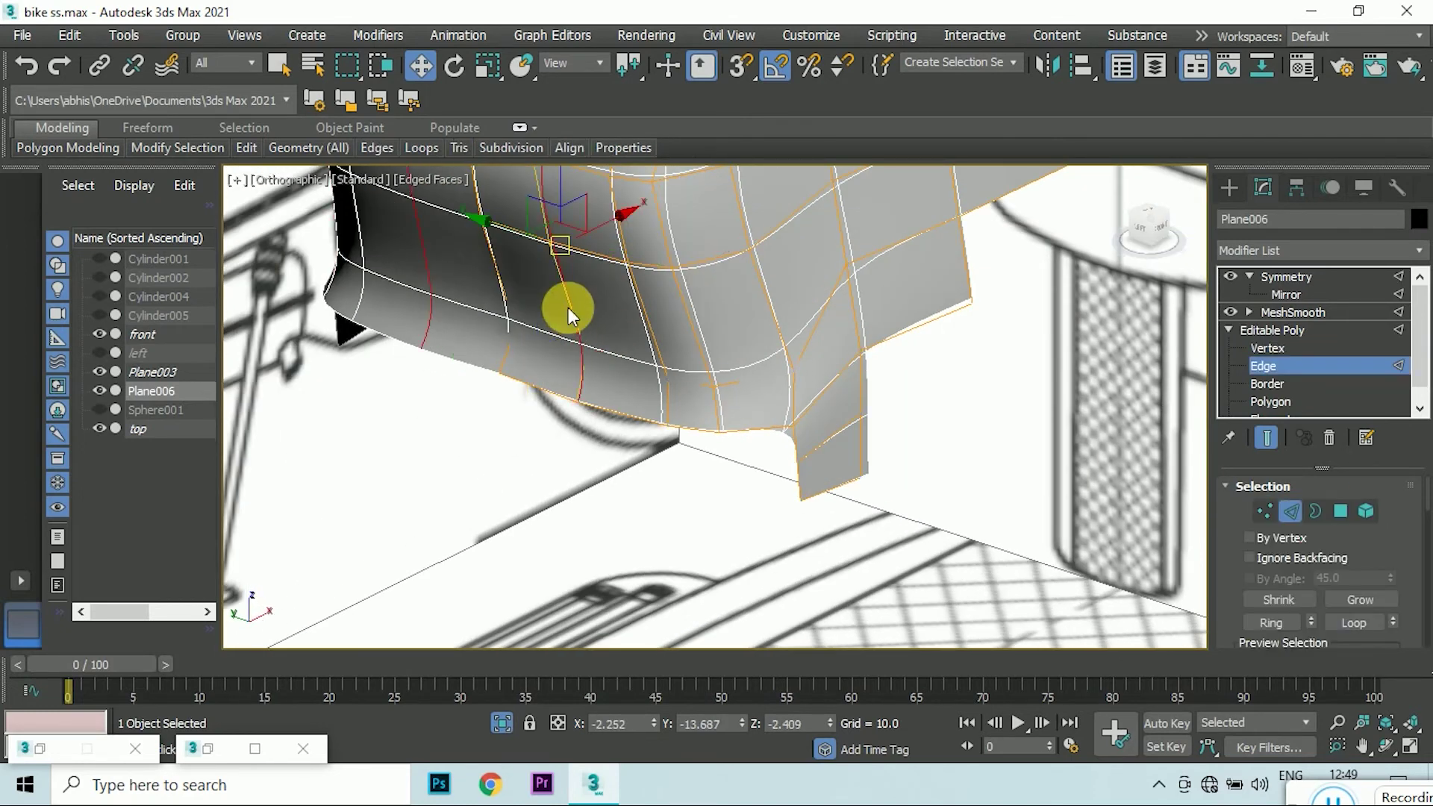
click(568, 307)
click(1146, 241)
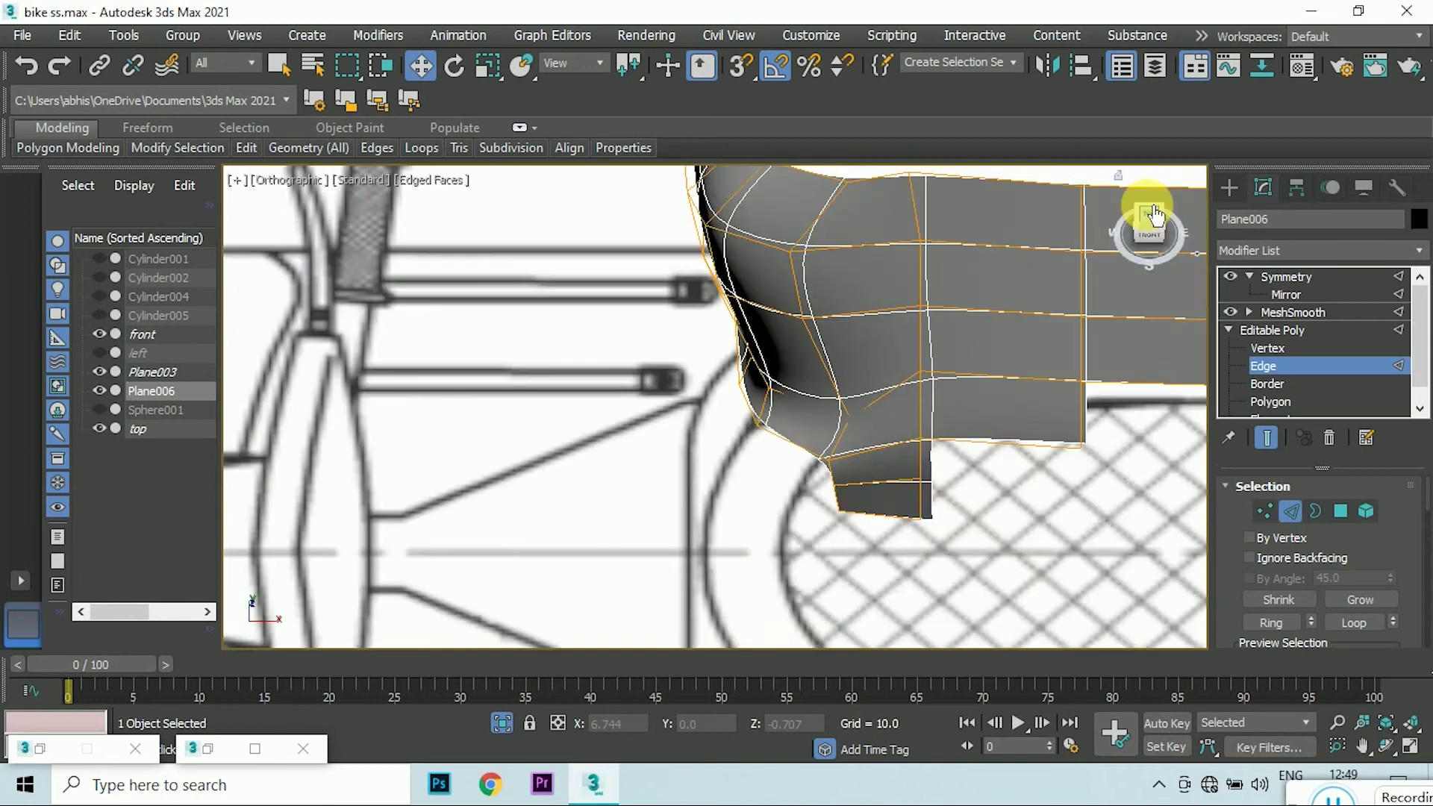
click(1153, 215)
scroll(815, 381, up, 3)
- In the top view, move a bend vertex down and left onto the blueprint outline
click(1264, 511)
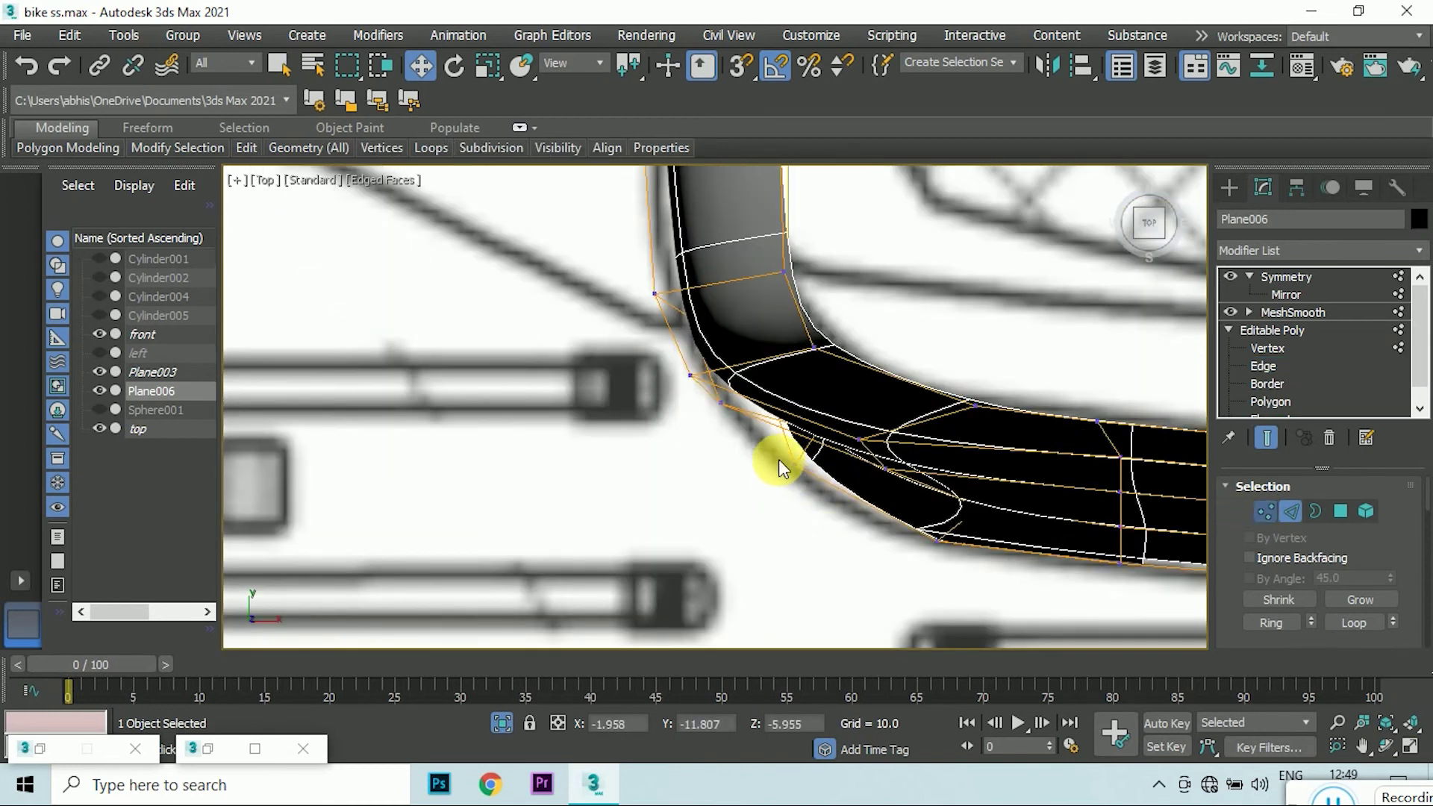
click(786, 427)
mouse_move(794, 425)
mouse_down()
mouse_move(849, 489)
mouse_move(774, 496)
mouse_up()
scroll(920, 441, down, 1)
scroll(767, 463, down, 1)
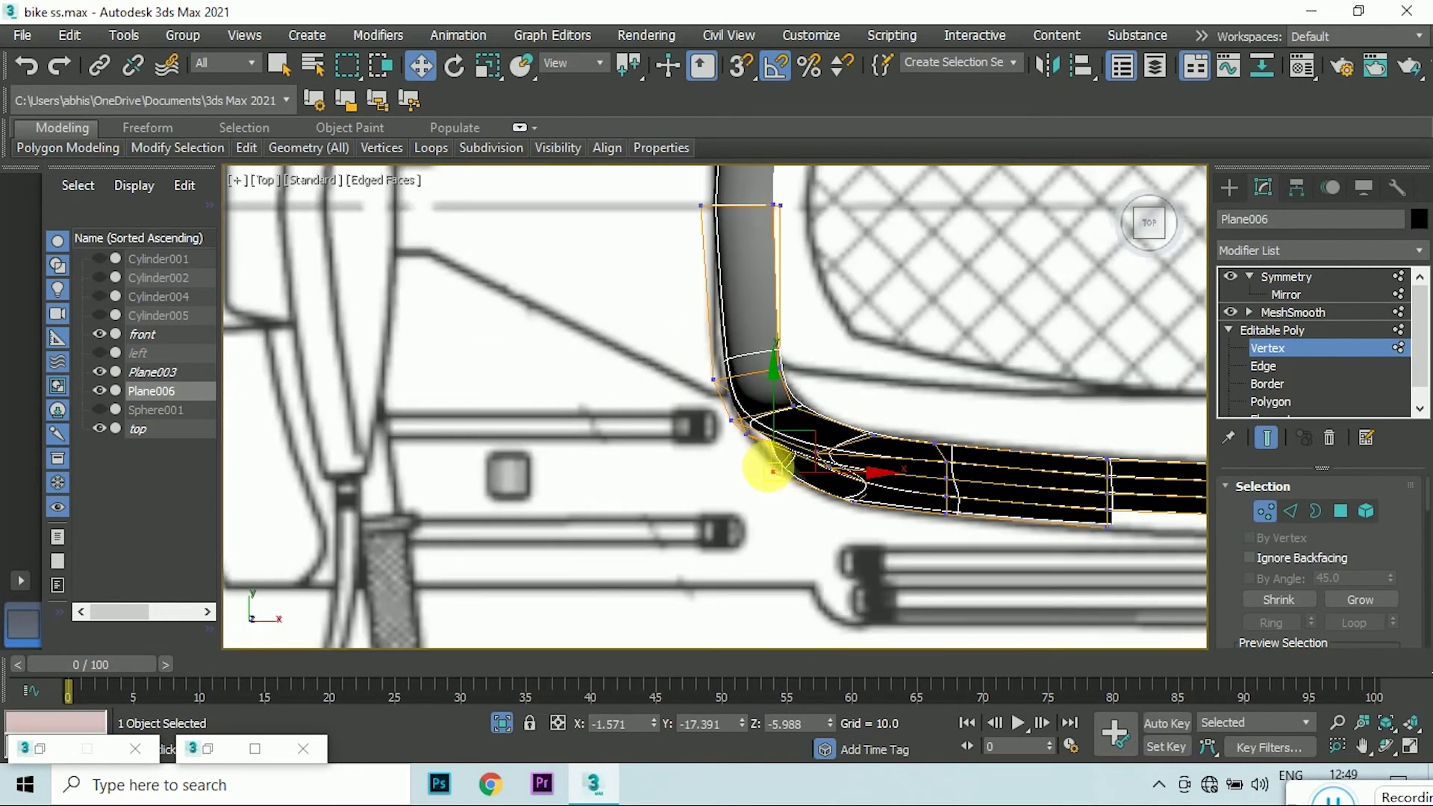
scroll(739, 298, down, 1)
scroll(743, 302, up, 2)
drag(800, 326, 766, 324)
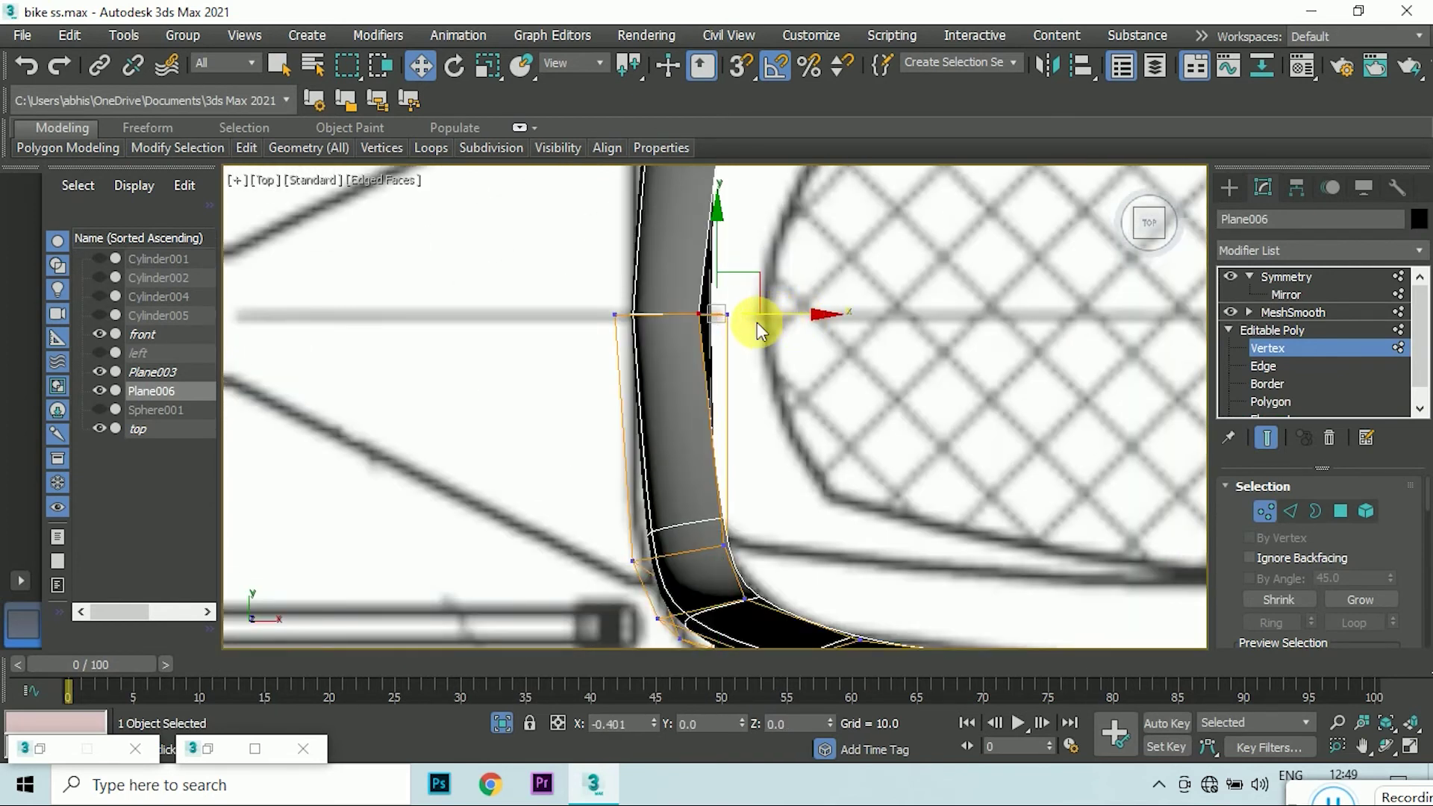
- In the front view, cancel a top-corner vertex move, then box-select and clear corner vertices
click(1148, 252)
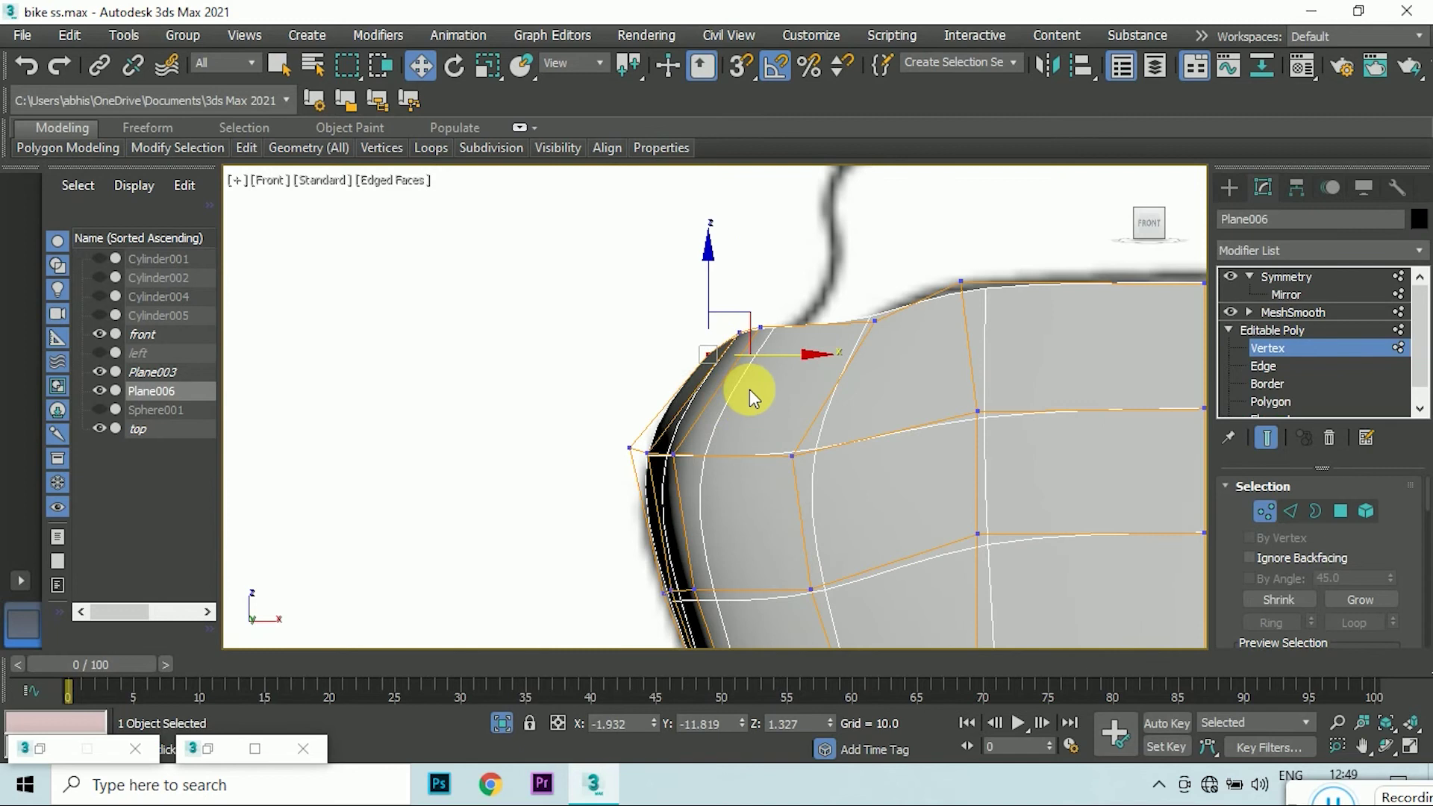
drag(745, 305, 767, 409)
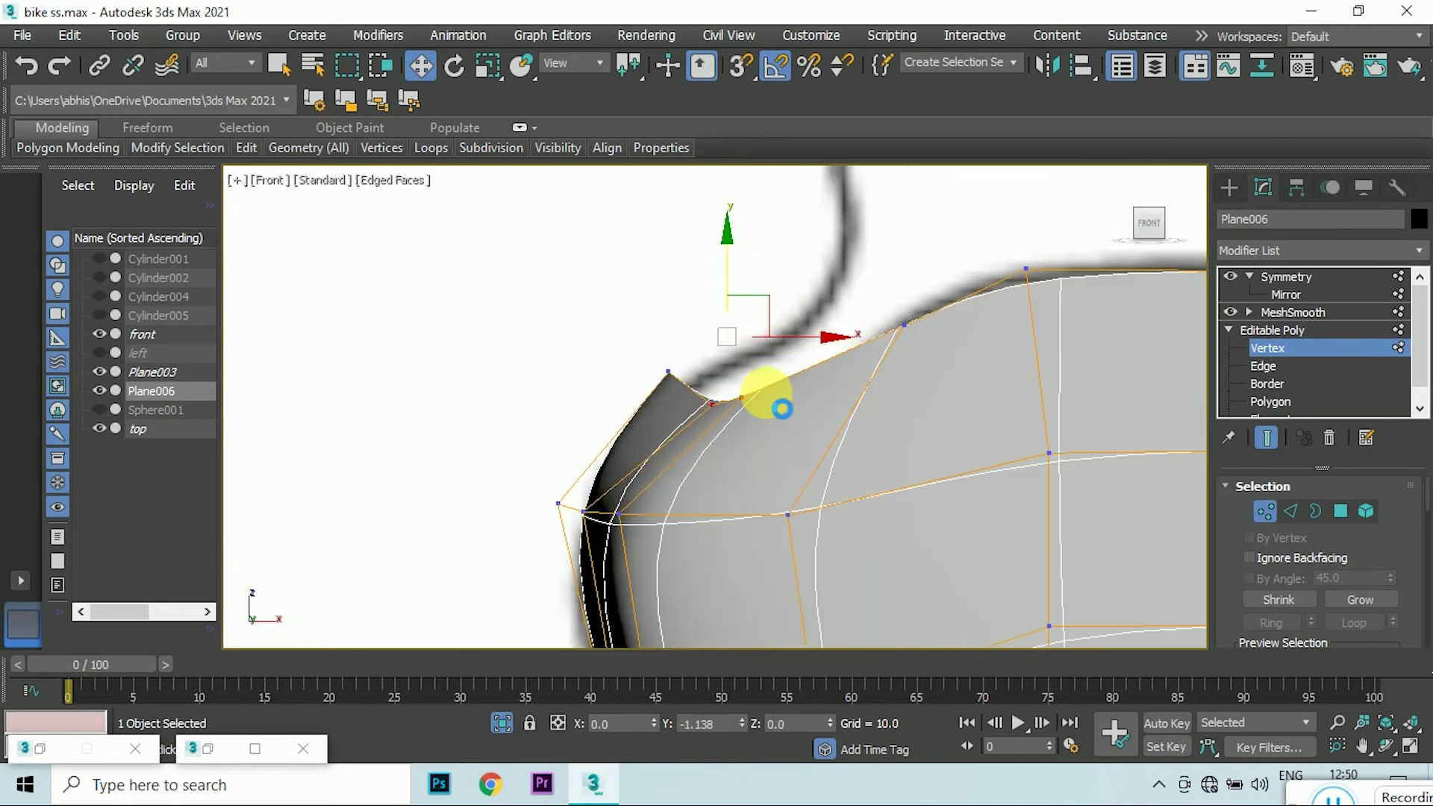
right_click(767, 409)
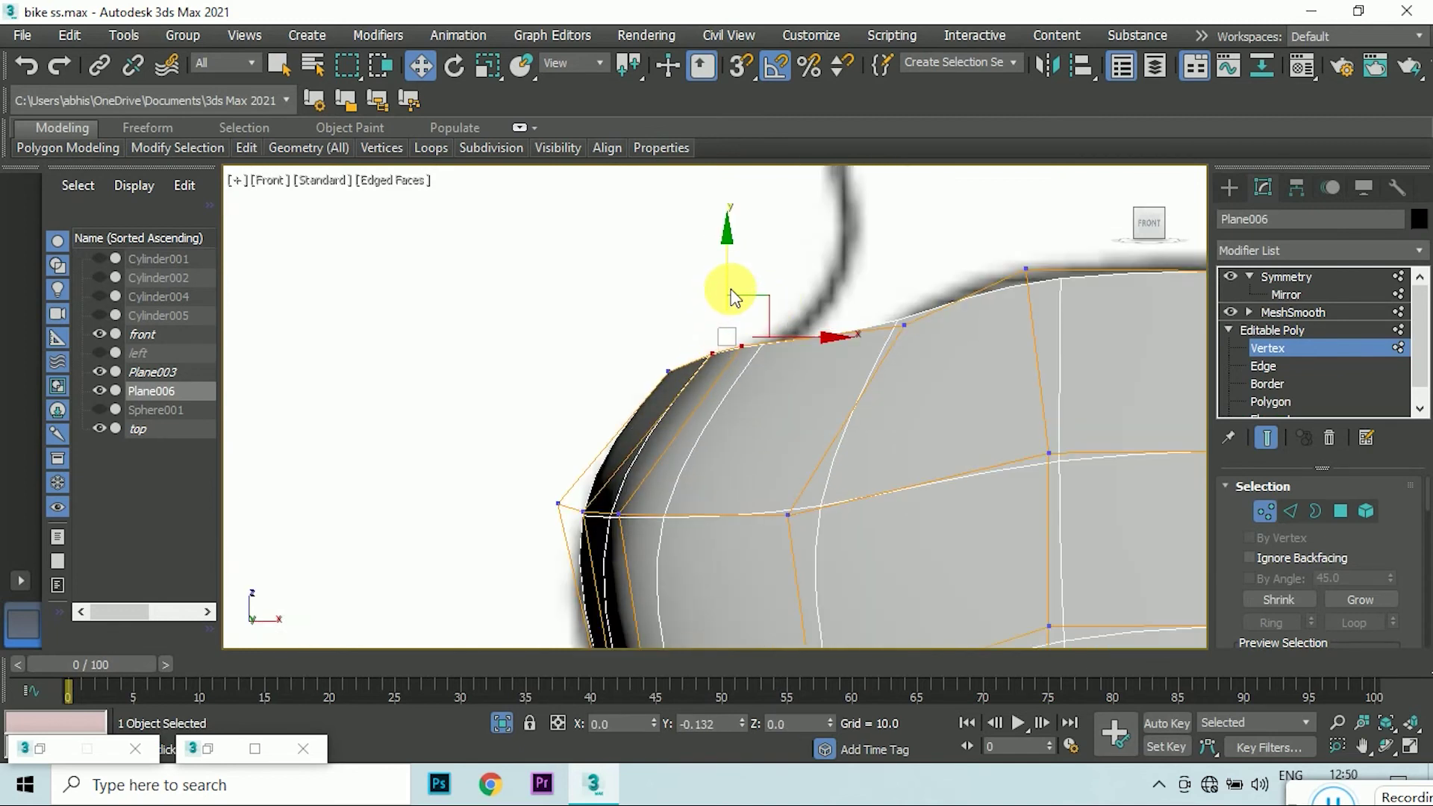
mouse_move(627, 333)
mouse_down()
mouse_move(790, 385)
mouse_move(808, 366)
mouse_up()
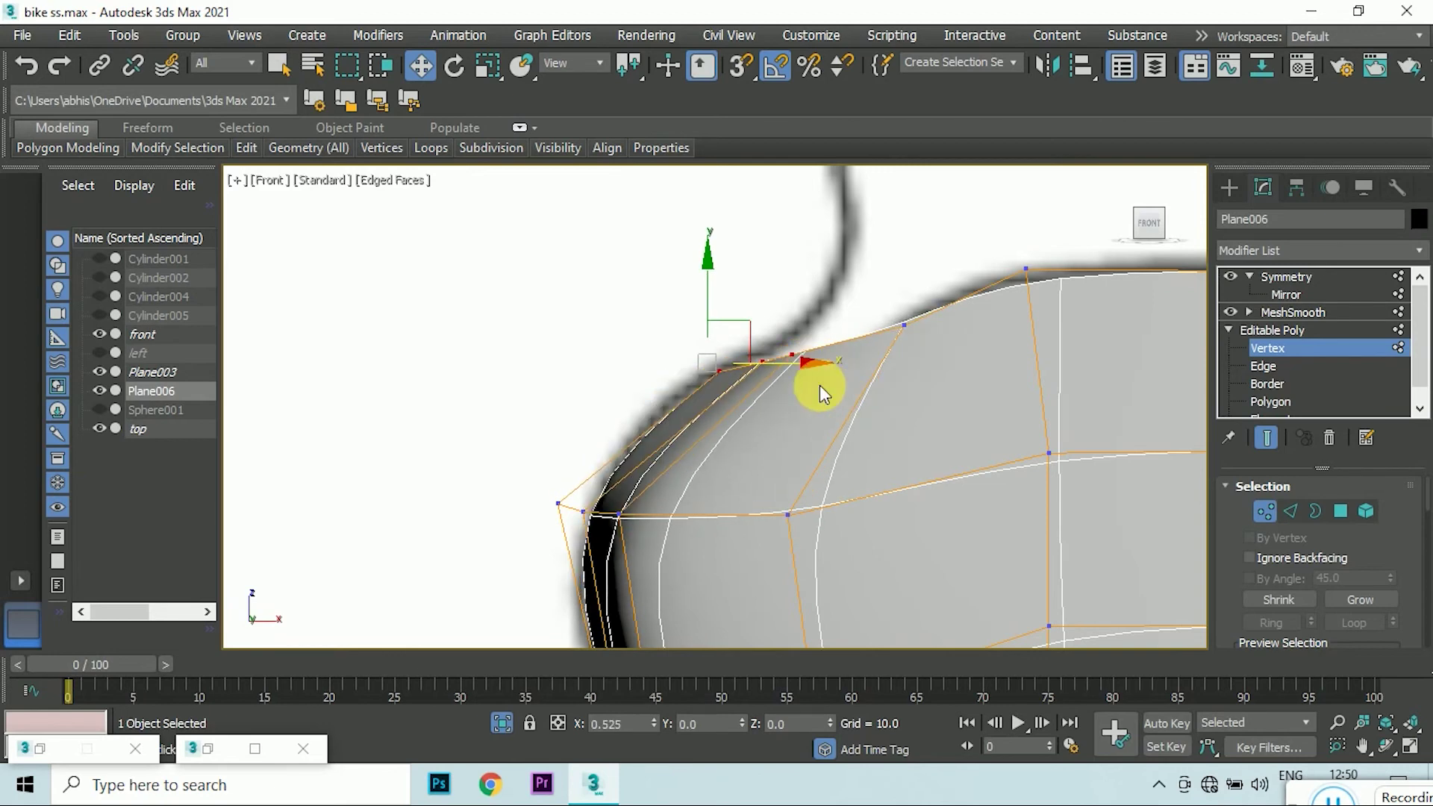
click(598, 302)
scroll(597, 302, down, 5)
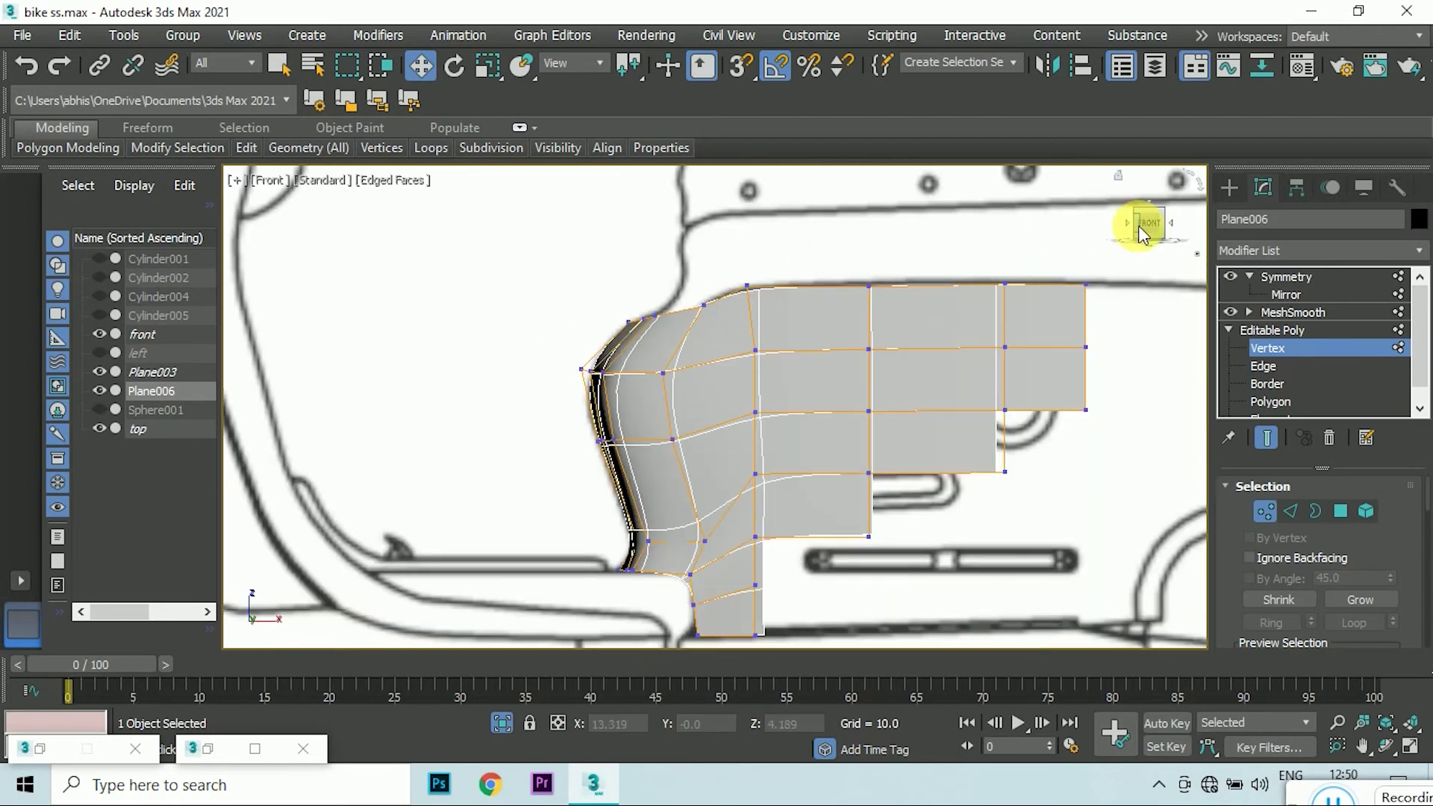
drag(1139, 226, 1120, 239)
click(1149, 223)
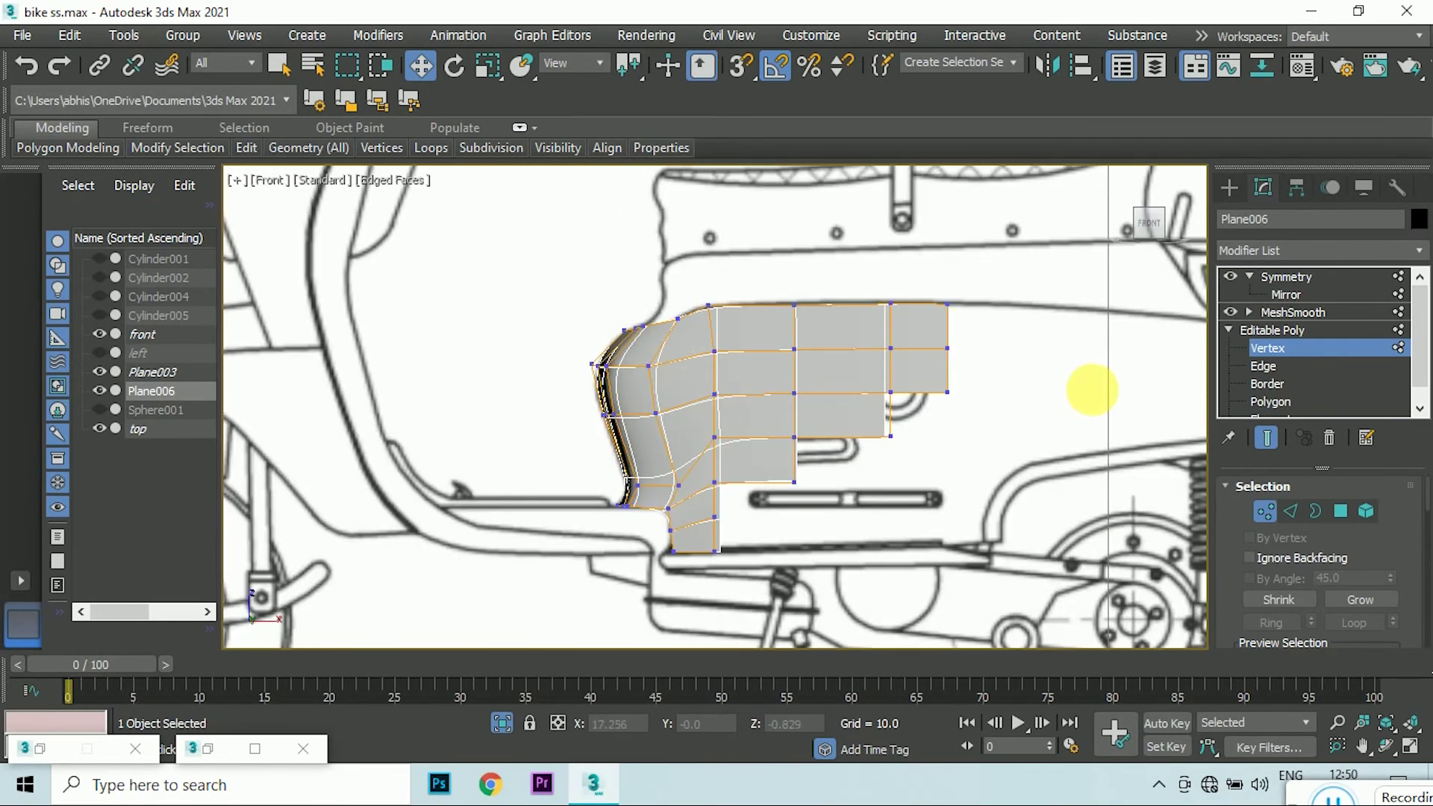
- Switch to Polygon level and select all of the shell's polygons
key(4)
click(827, 368)
key(ctrl+a)
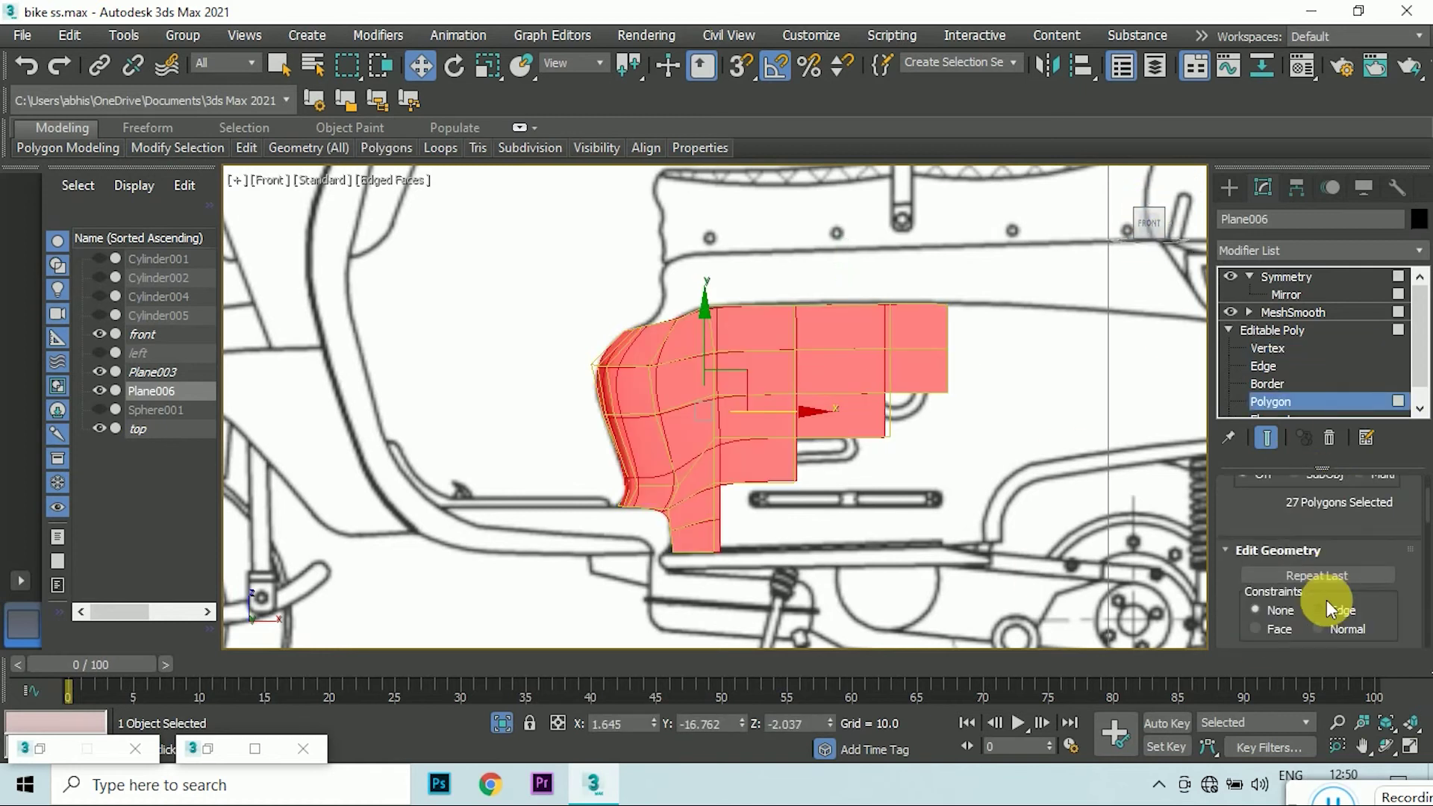
scroll(1327, 600, down, 3)
- At the Symmetry level, turn off edged faces and frame Plane006 in the right view
scroll(953, 473, down, 5)
click(1286, 277)
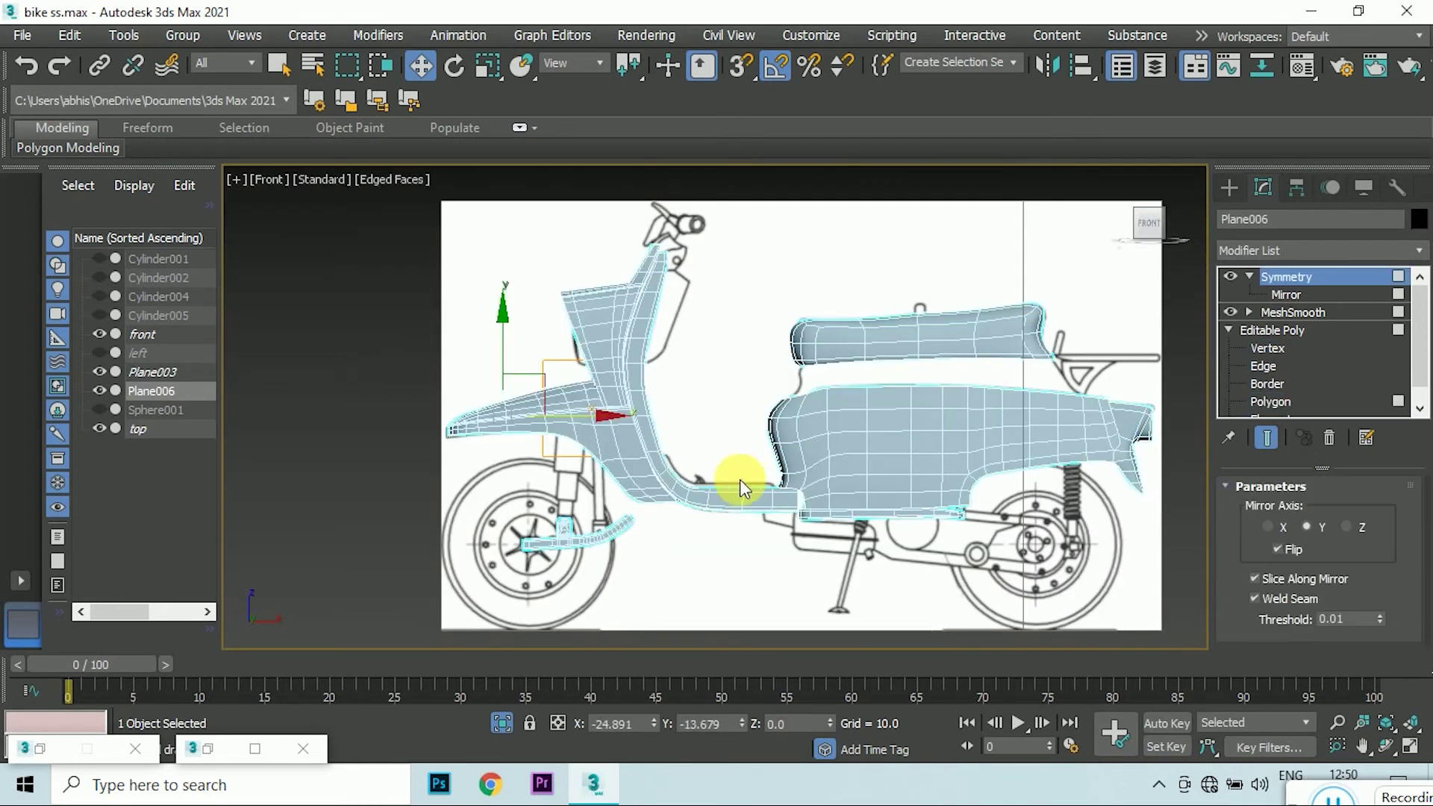
key(F4)
click(796, 306)
mouse_move(1147, 224)
mouse_down()
mouse_move(1112, 243)
mouse_move(1155, 221)
mouse_move(1120, 224)
mouse_up()
click(1155, 221)
click(801, 414)
click(1090, 313)
click(921, 431)
key(z)
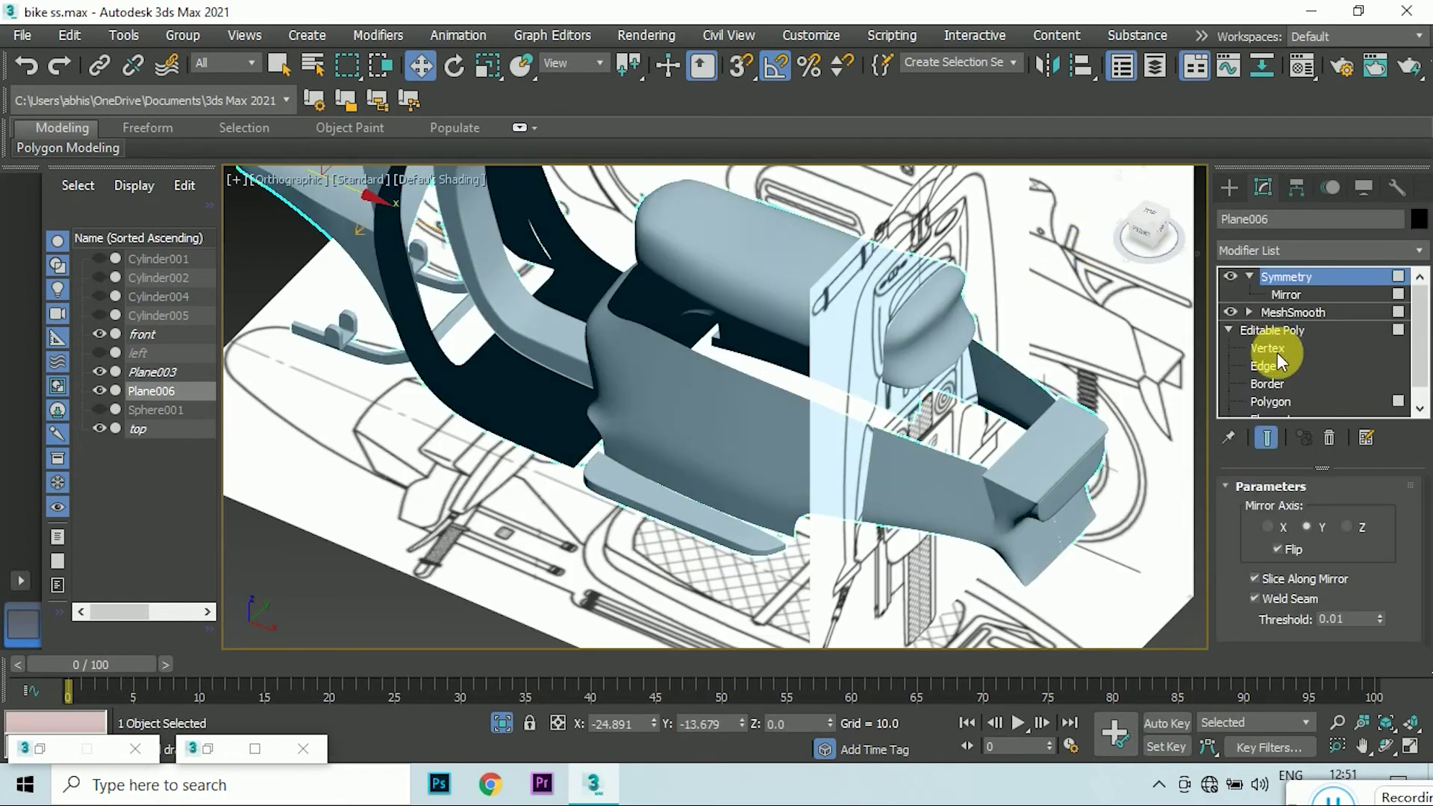
- At Edge level, show only the unsmoothed base cage with edged faces and select a shell edge
click(1281, 365)
scroll(937, 513, up, 3)
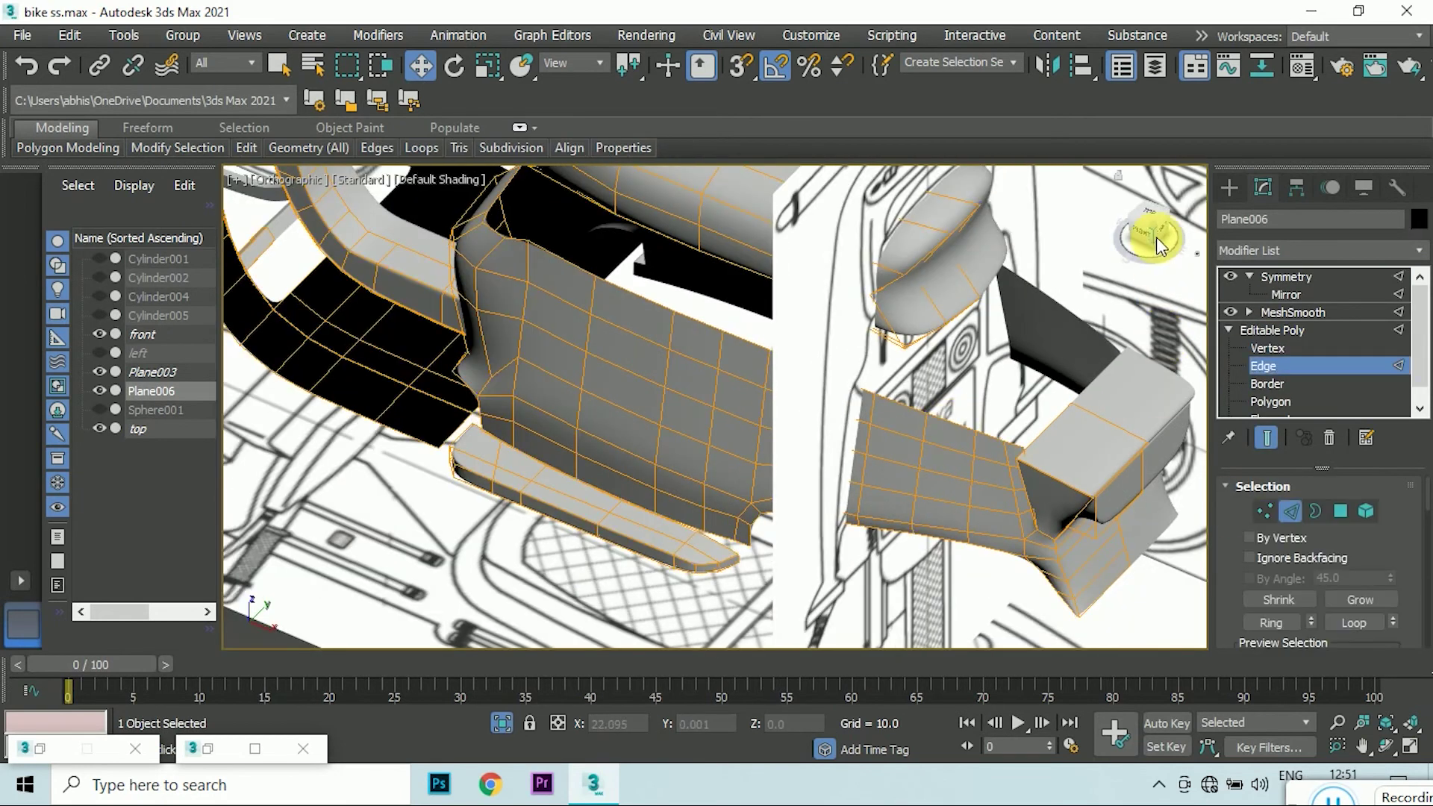
click(1157, 235)
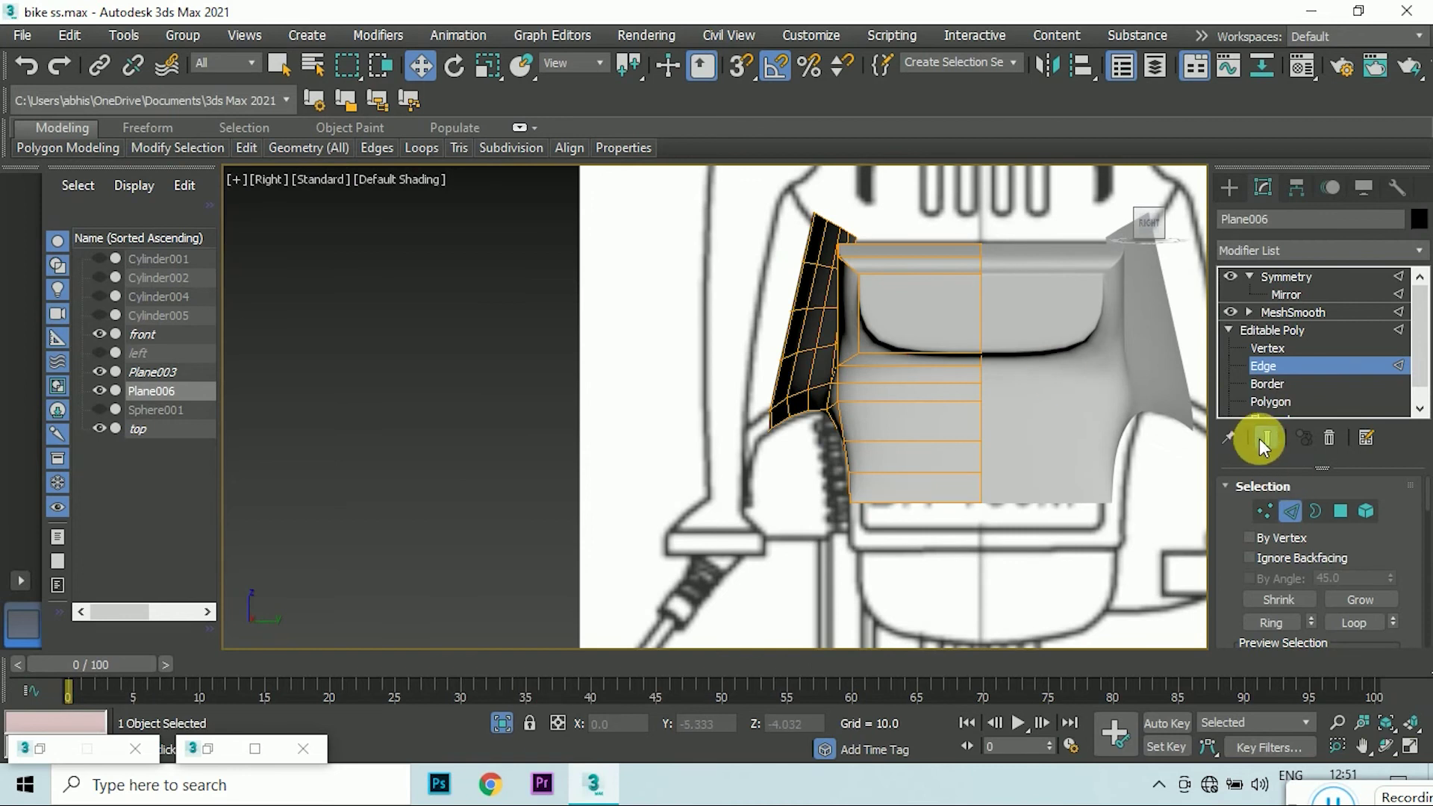
click(1262, 446)
key(F4)
scroll(821, 284, up, 2)
click(846, 278)
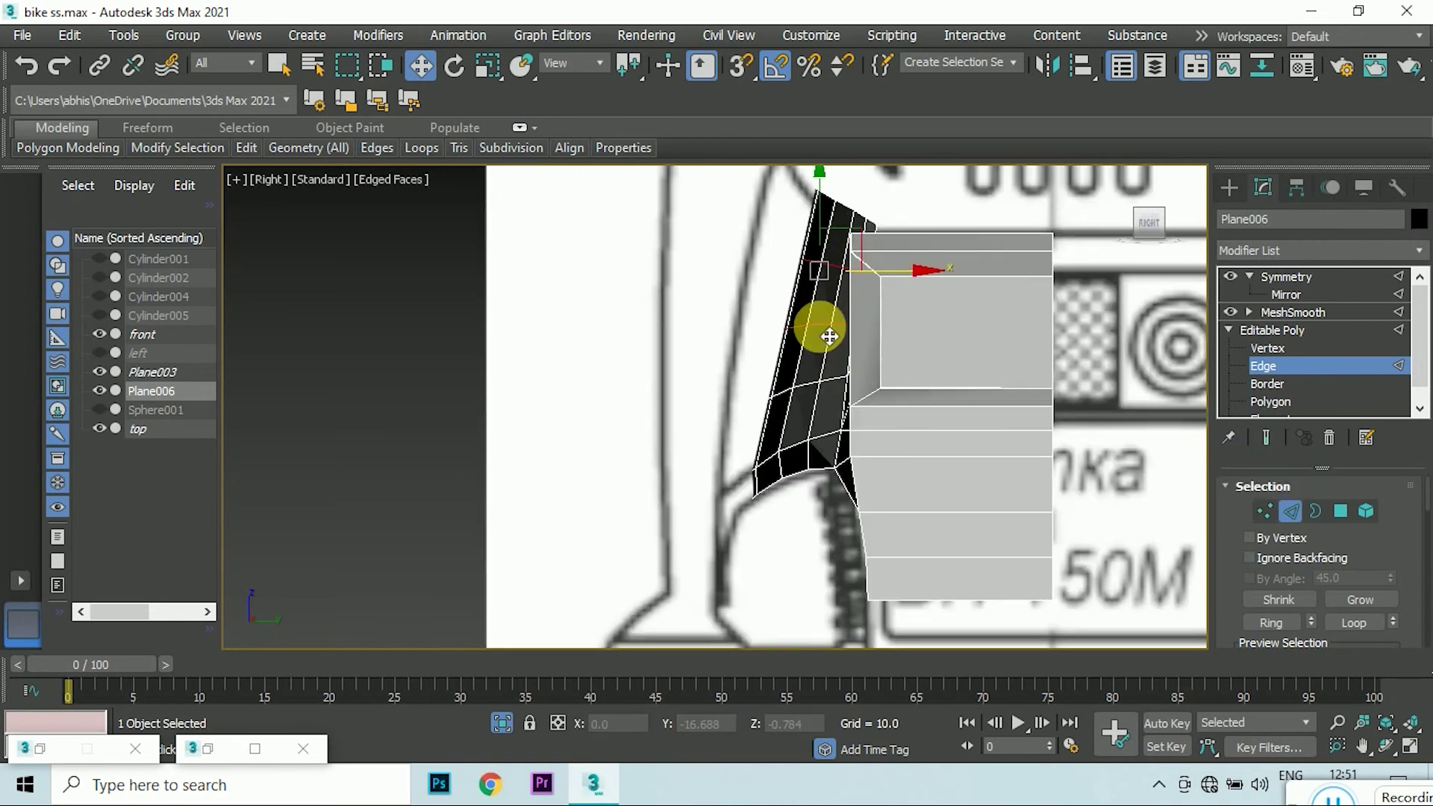
scroll(777, 441, down, 2)
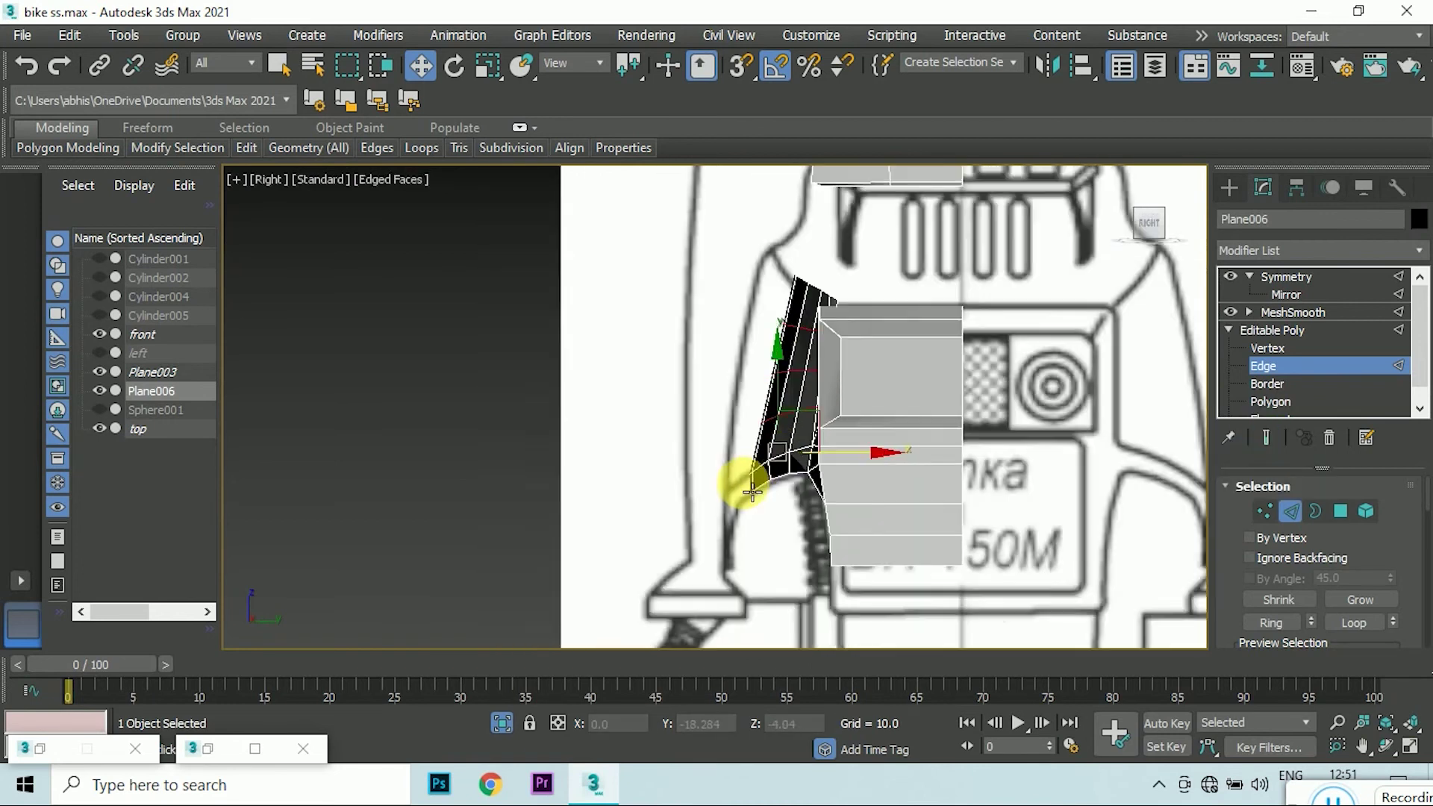
scroll(896, 388, down, 1)
scroll(1033, 313, down, 1)
drag(1147, 231, 1146, 217)
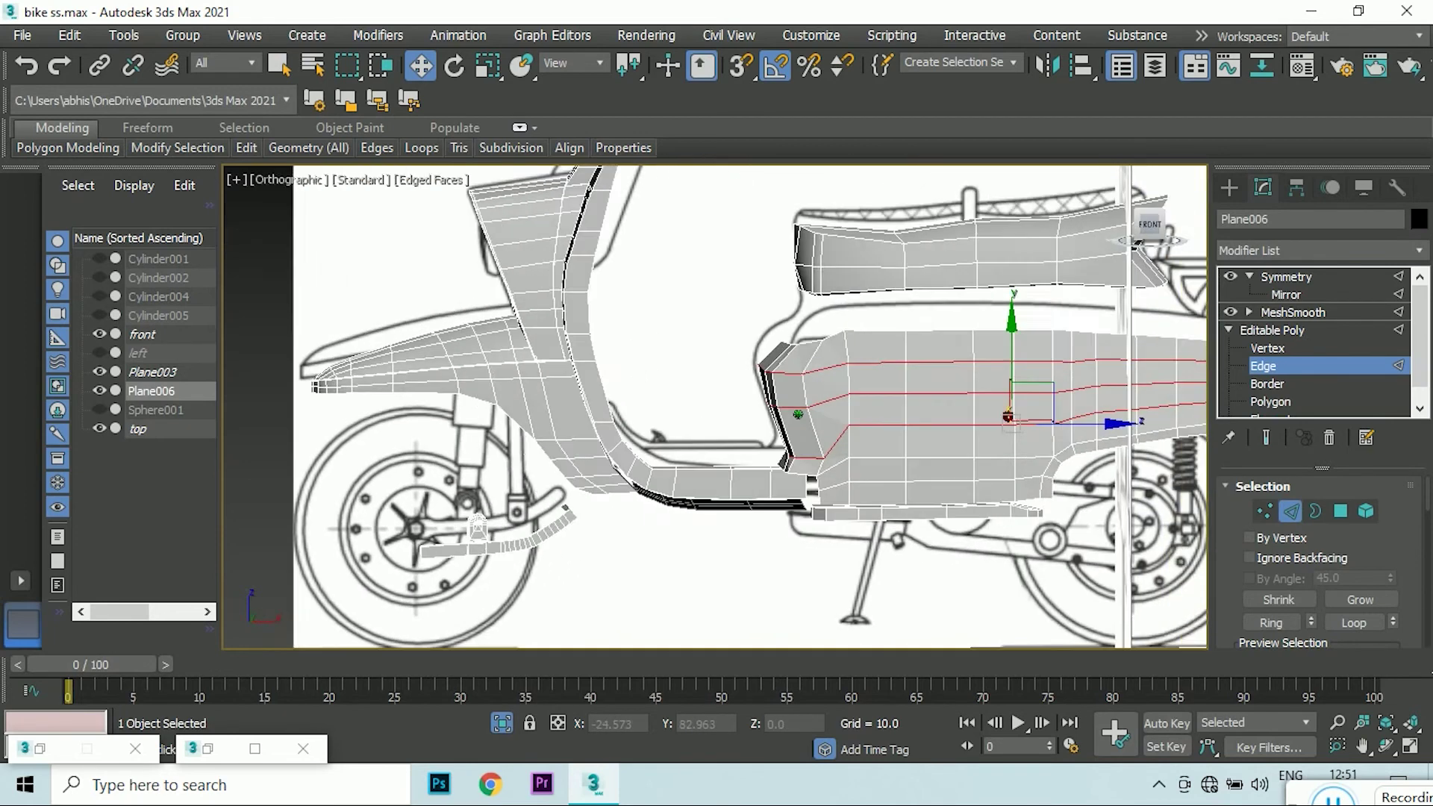
- Select Plane003, then reselect Plane006 with its smoothed result shown at Vertex level
click(1277, 328)
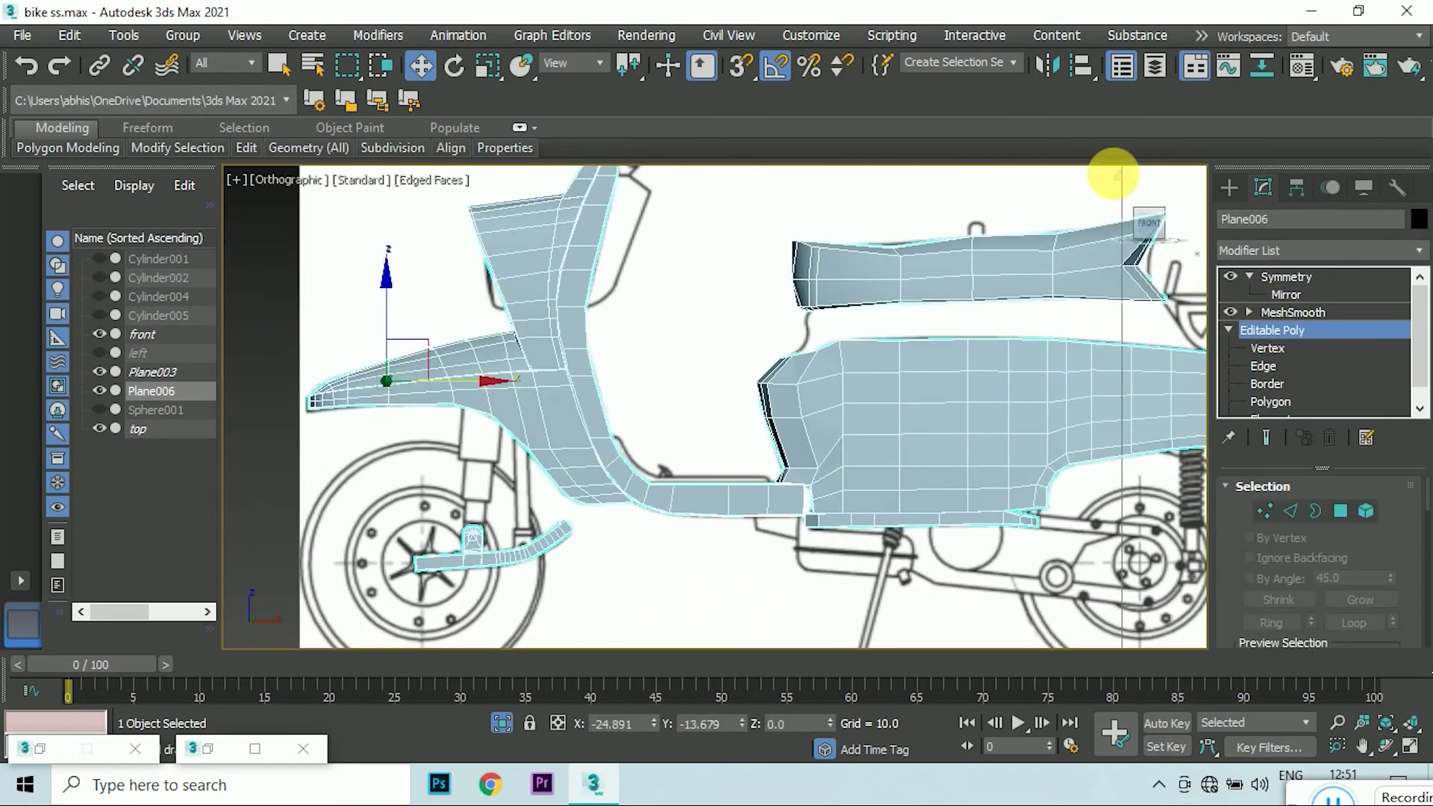
click(153, 372)
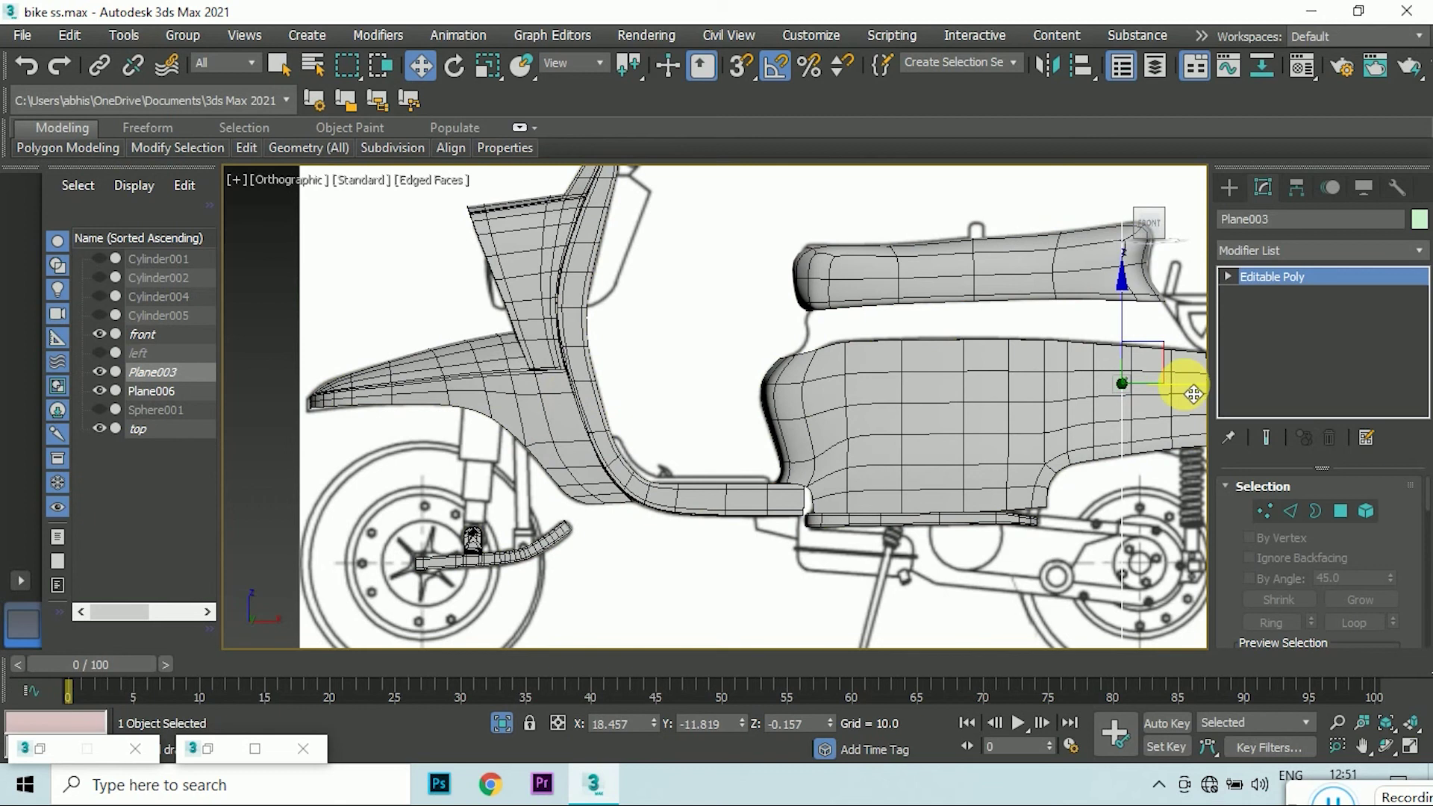
mouse_move(1149, 223)
click(1173, 231)
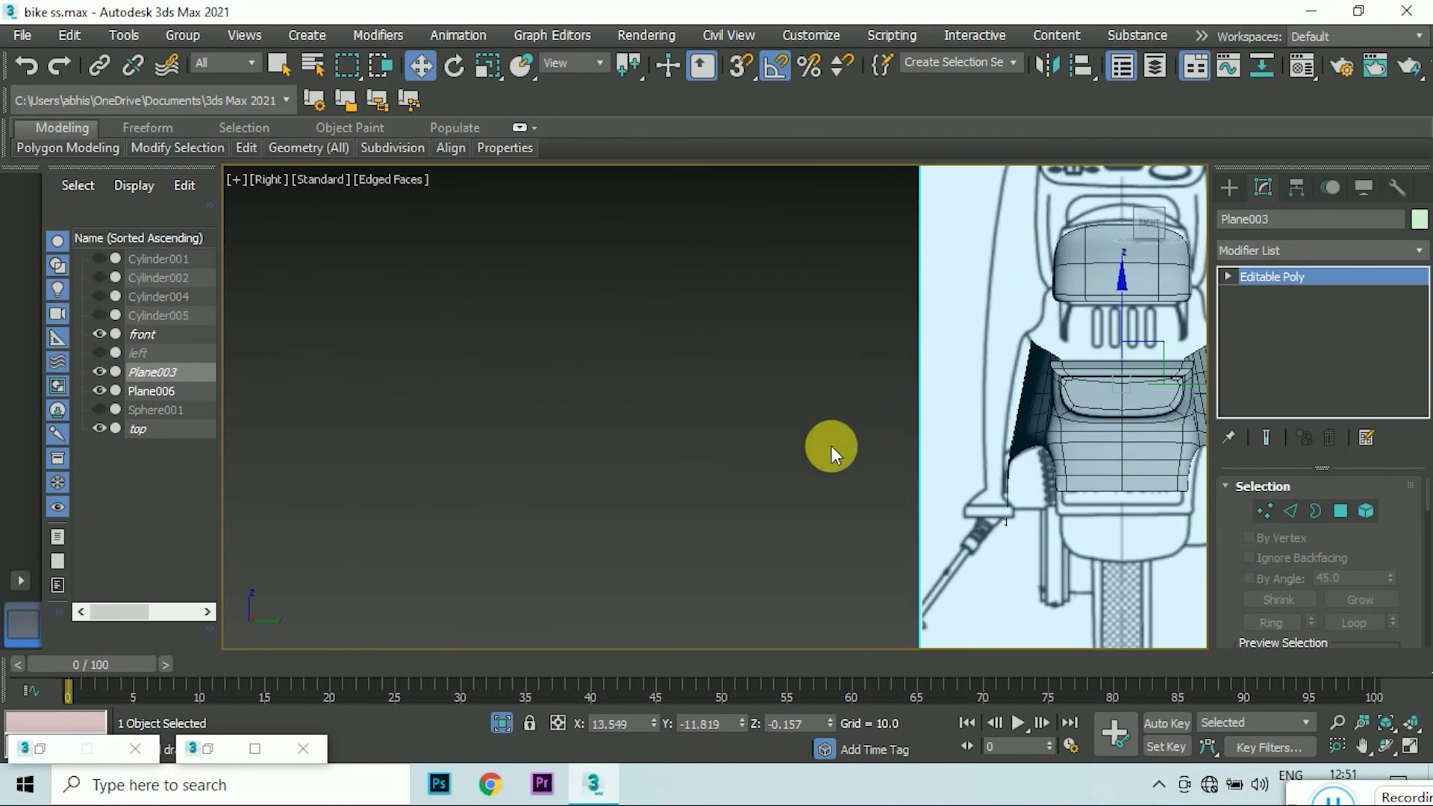
click(944, 410)
click(1267, 439)
key(1)
scroll(966, 386, up, 3)
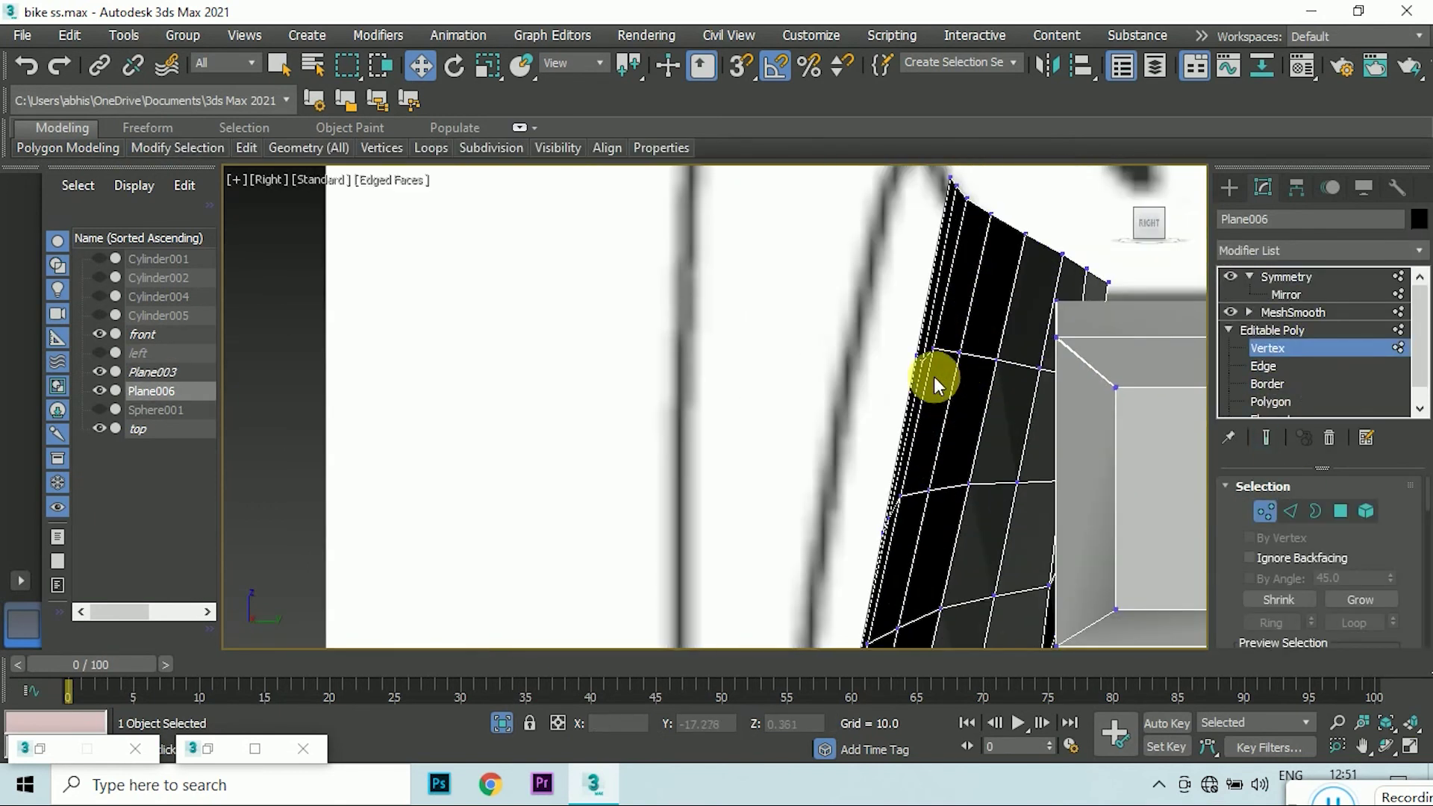
scroll(934, 376, down, 4)
scroll(888, 408, down, 2)
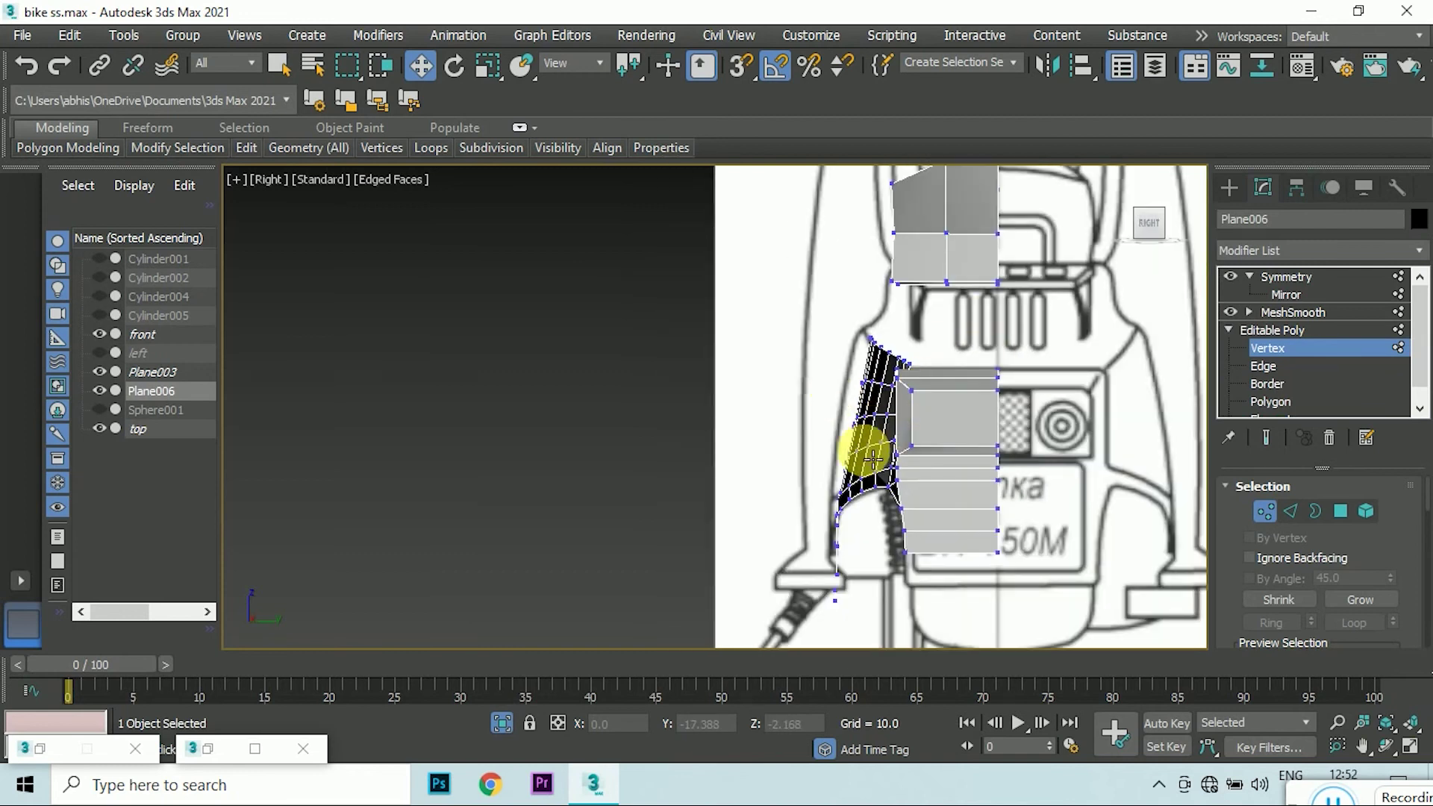
scroll(873, 457, up, 2)
scroll(831, 448, down, 2)
alt+middle_drag(1103, 303, 538, 569)
scroll(971, 373, down, 2)
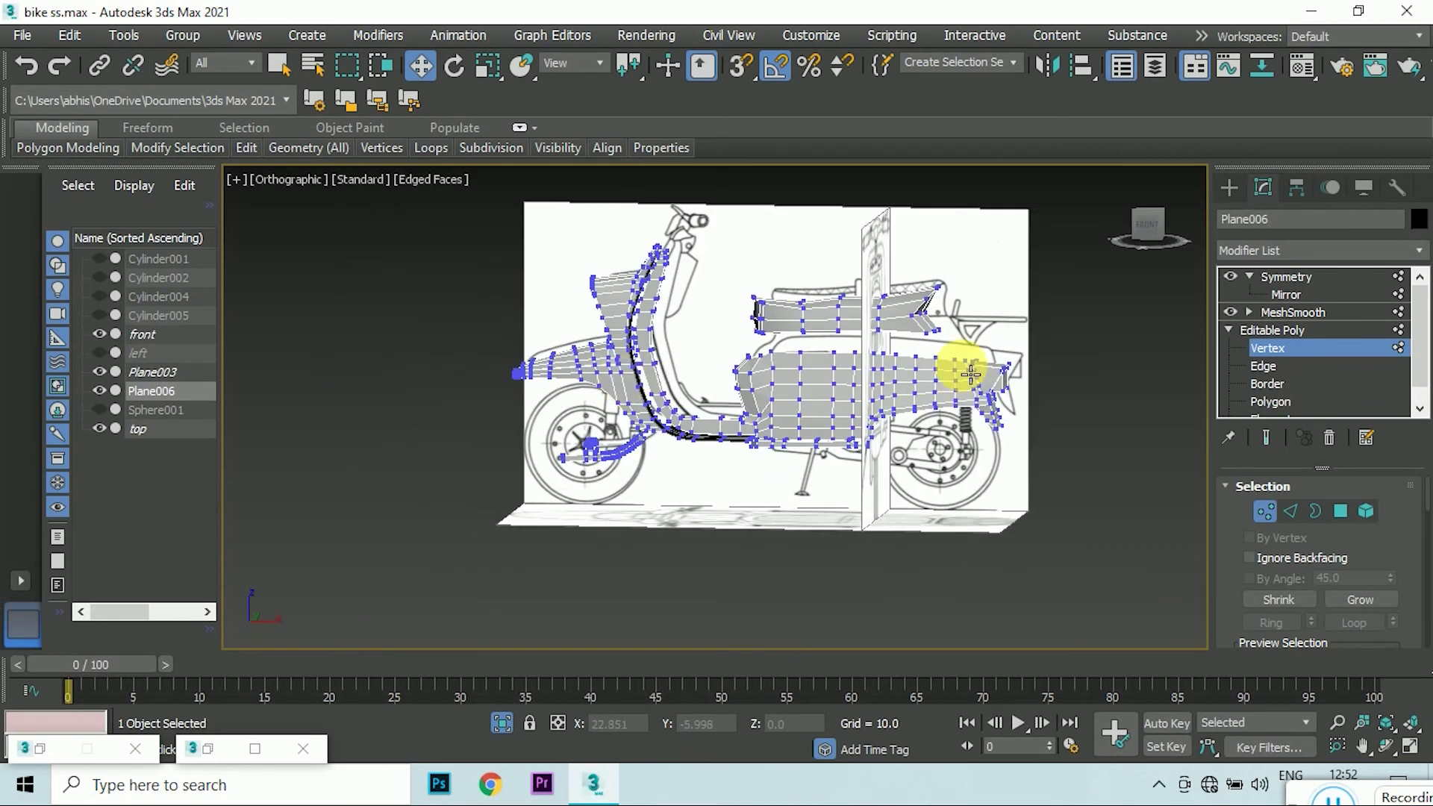
- At Polygon level in the front view, marquee-select the rear tail-tip polygons, excluding the left strip
click(1148, 223)
click(1340, 511)
drag(1060, 316, 985, 653)
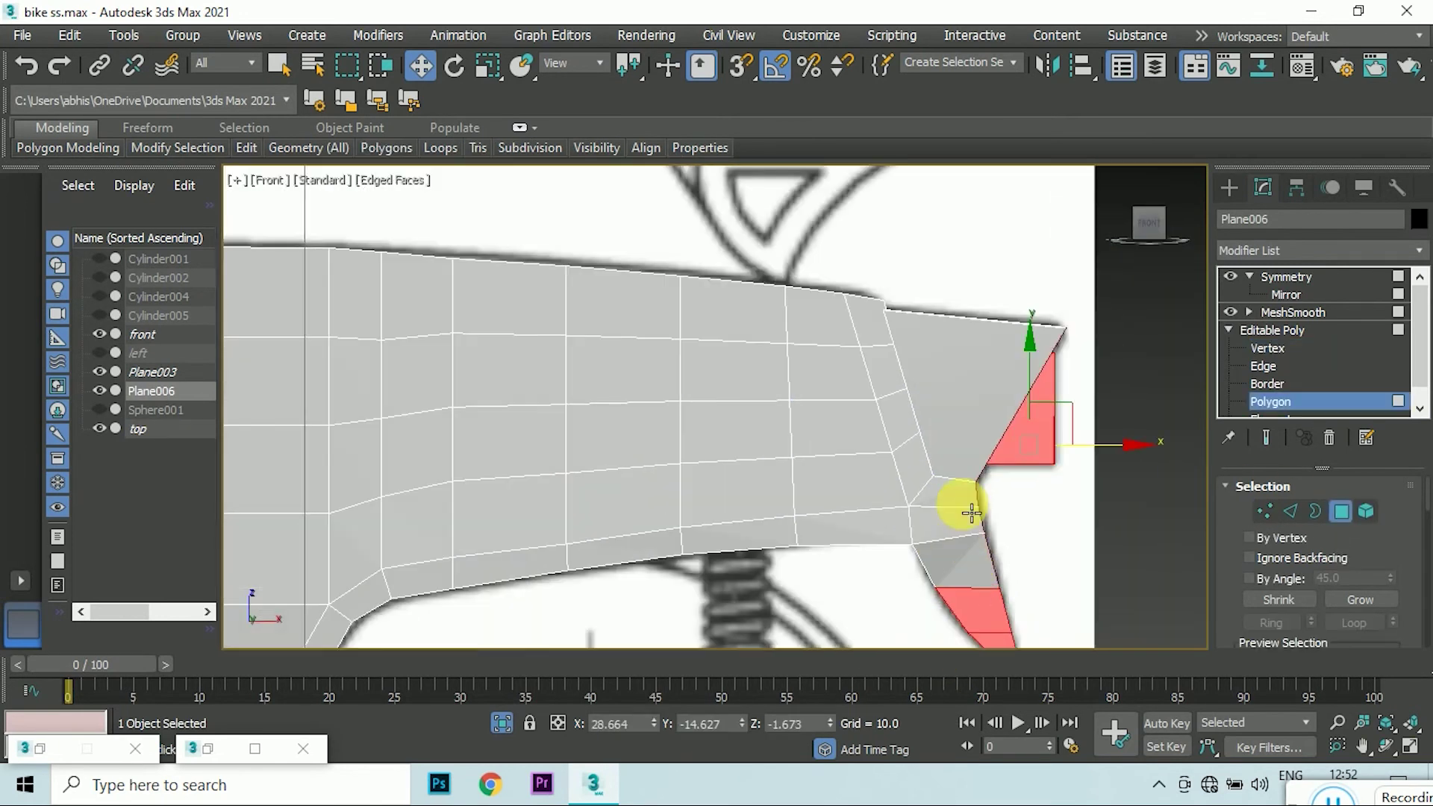
drag(877, 258, 1065, 528)
click(907, 296)
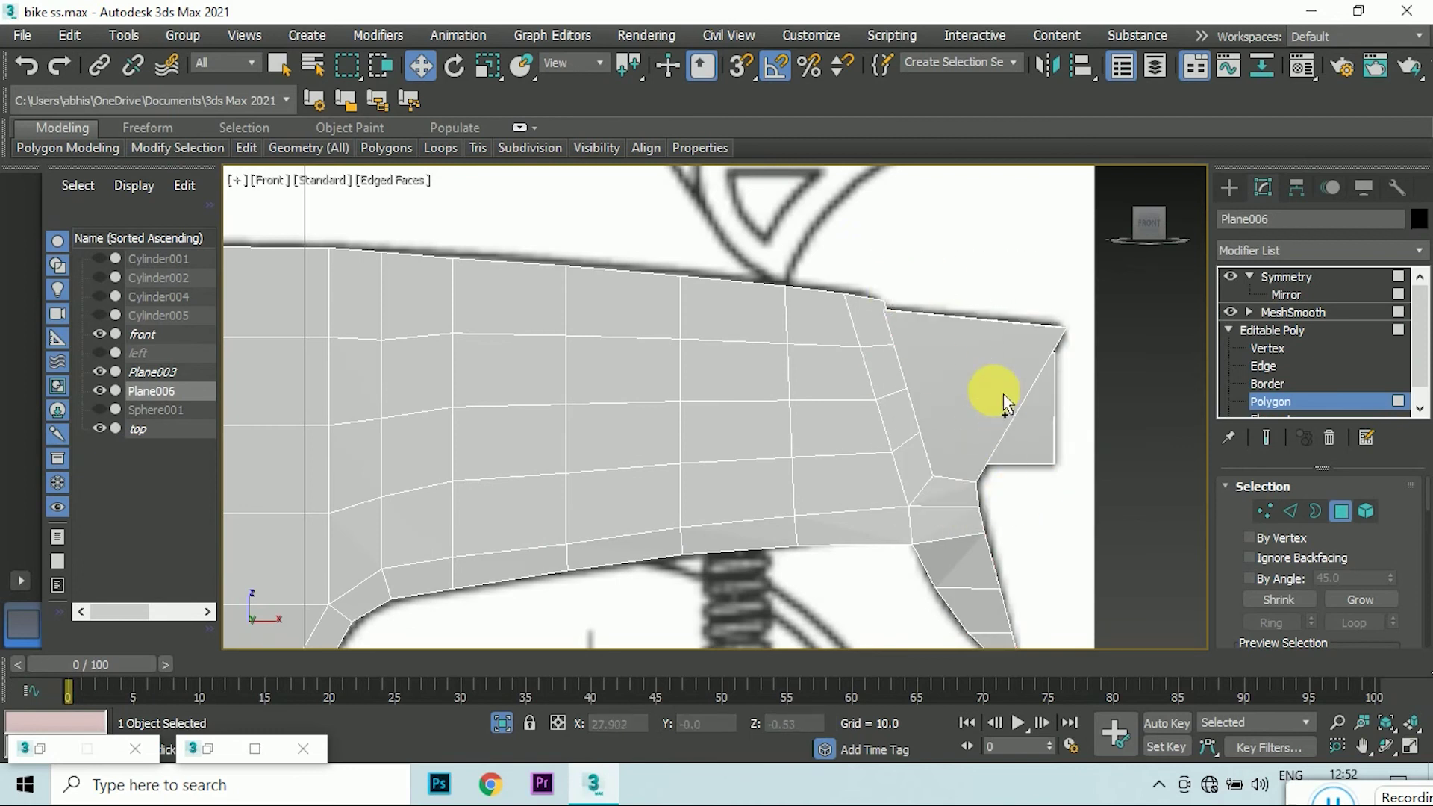
drag(1004, 403, 1122, 611)
ctrl+drag(1084, 545, 1075, 534)
key(super)
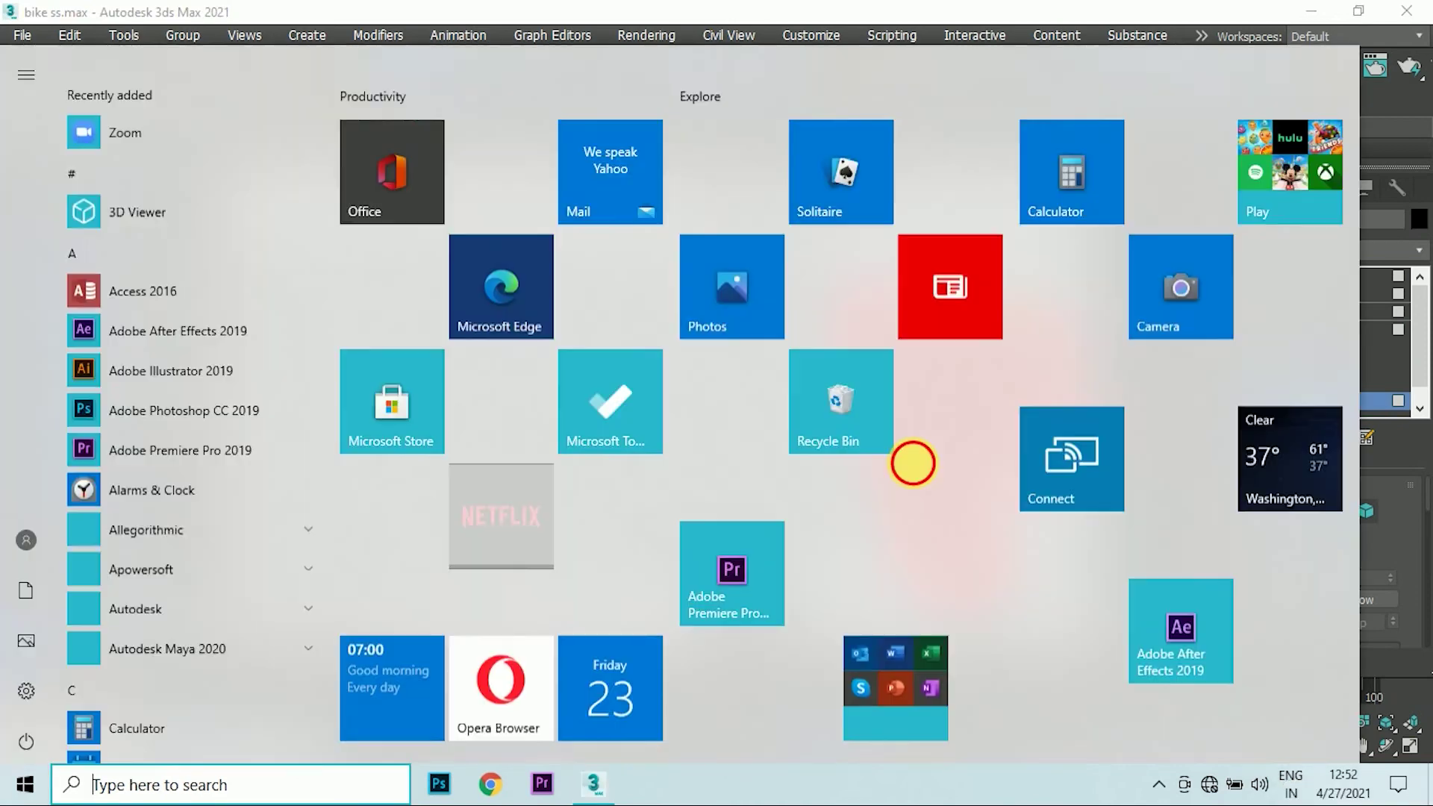
key(super)
alt+click(920, 440)
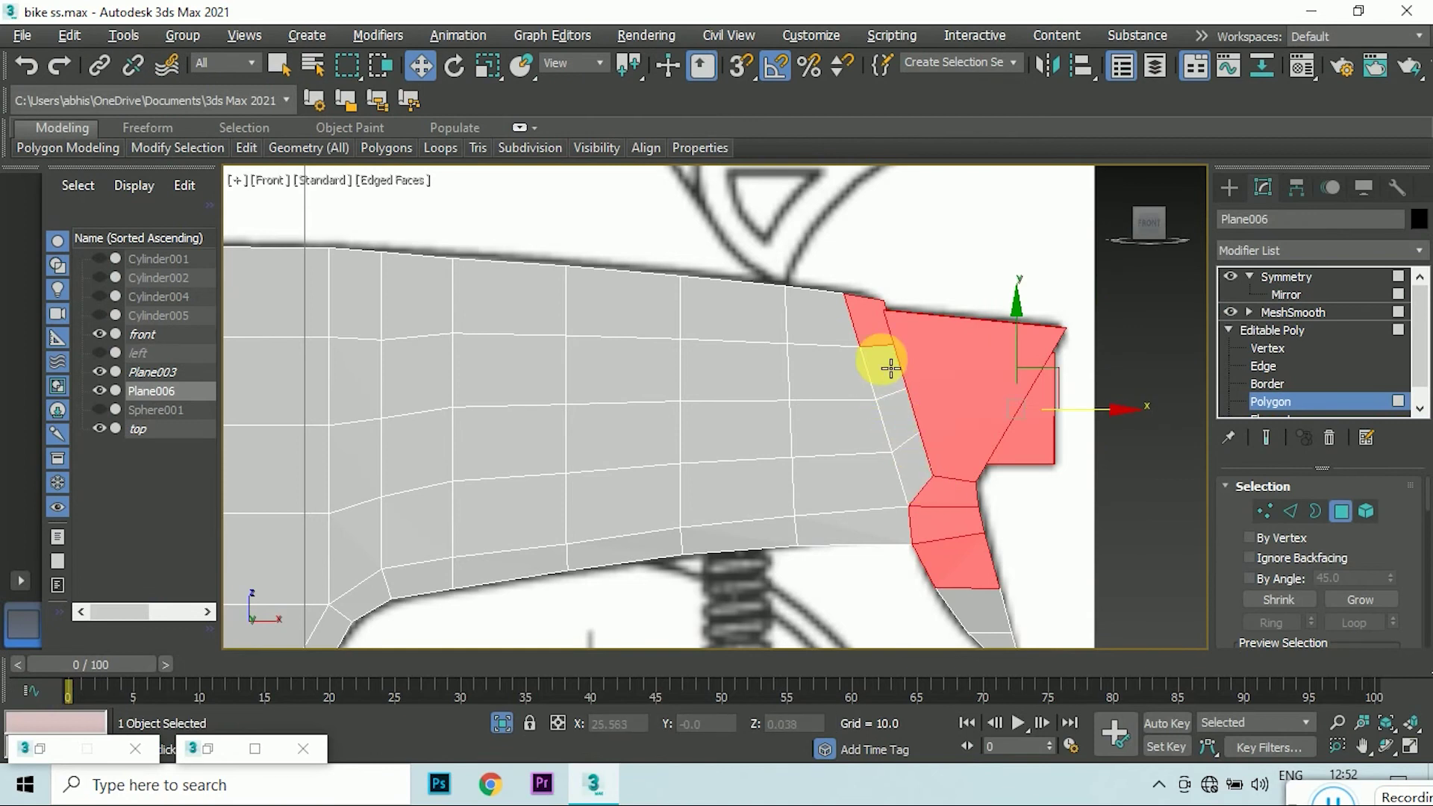
alt+click(891, 368)
- Hide the selected tail polygons, then return to the right view at Edge level
scroll(925, 448, down, 3)
scroll(956, 522, up, 2)
scroll(1363, 597, down, 3)
scroll(1371, 591, down, 3)
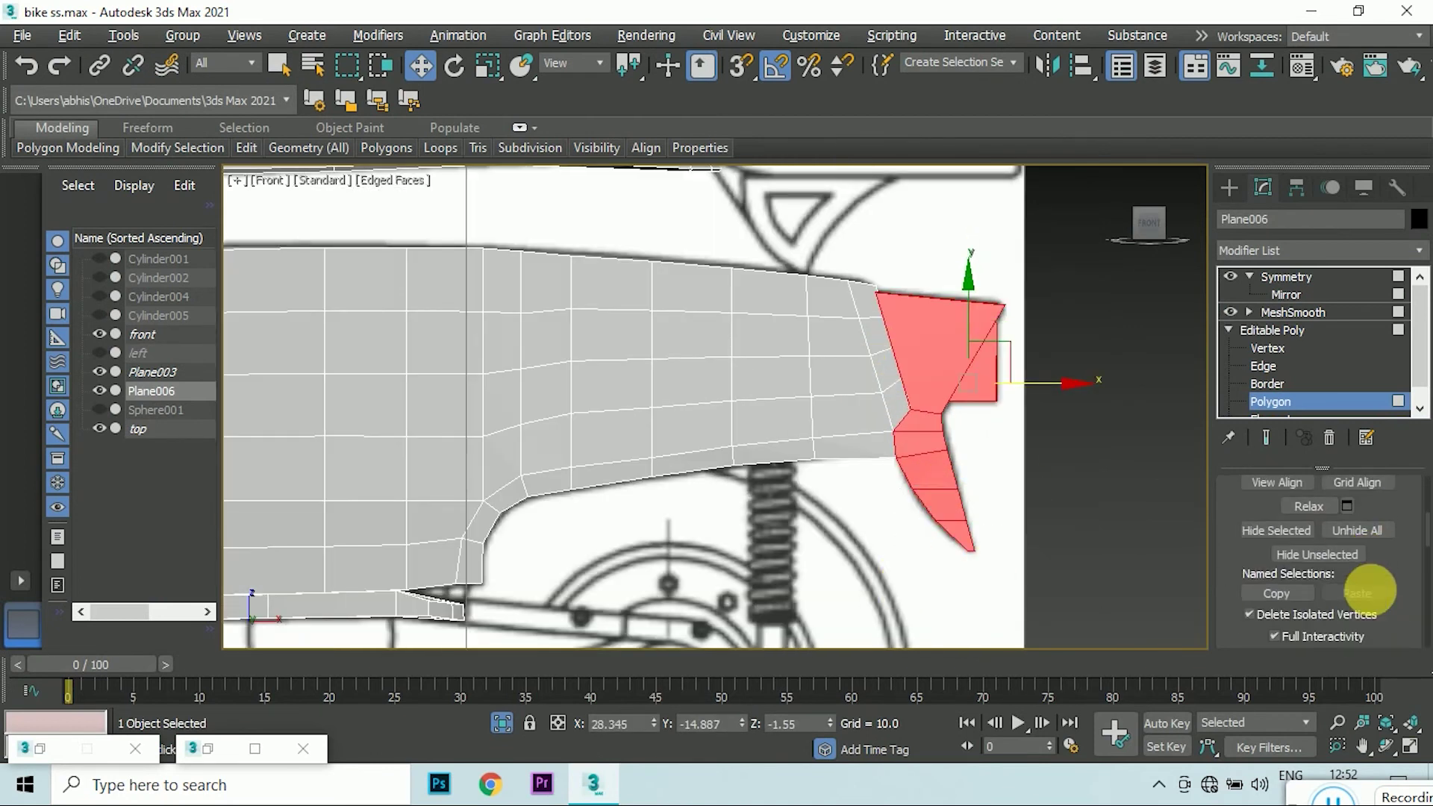
click(1303, 531)
click(1173, 219)
scroll(1014, 392, up, 2)
scroll(1018, 368, down, 2)
drag(1151, 227, 1142, 224)
click(1151, 225)
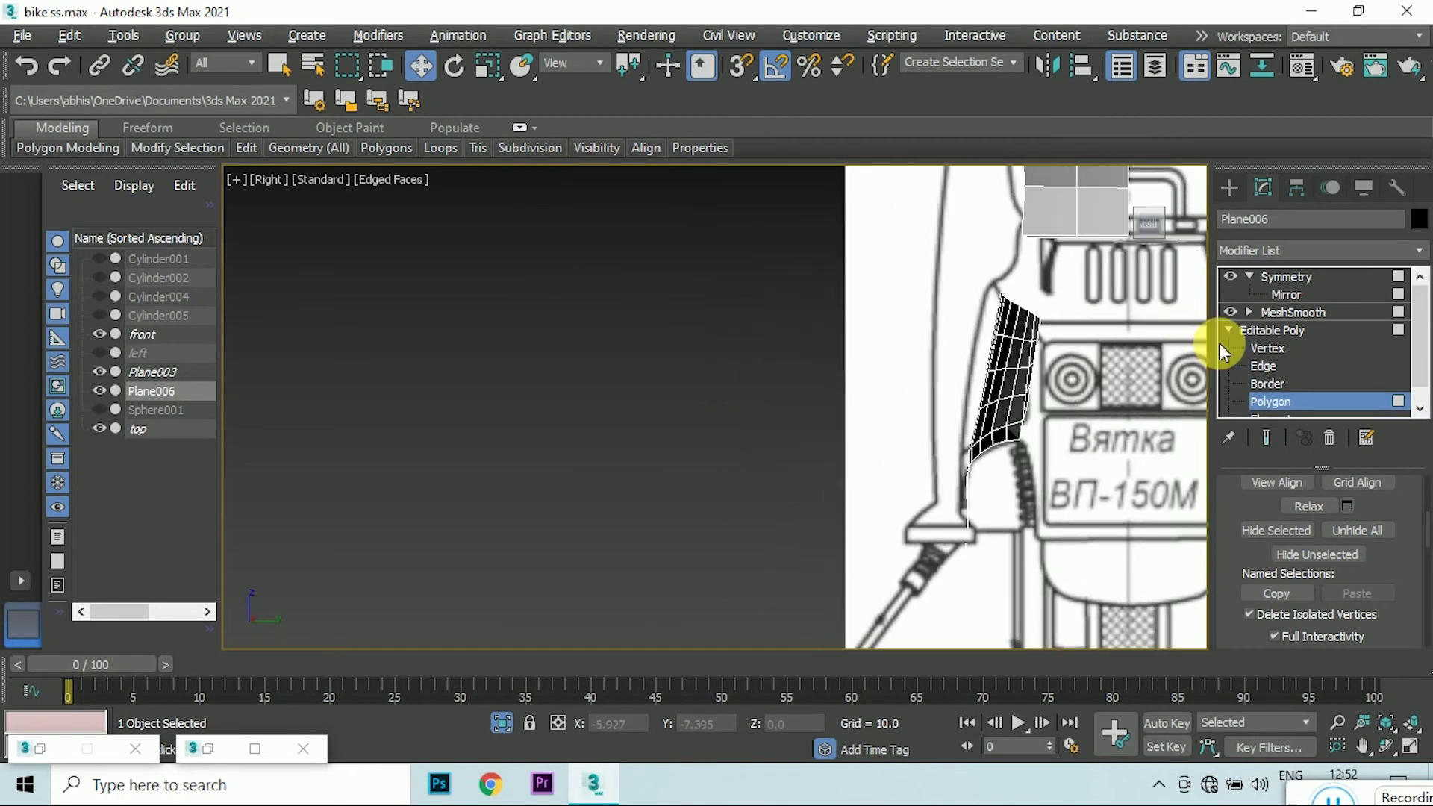
click(1264, 364)
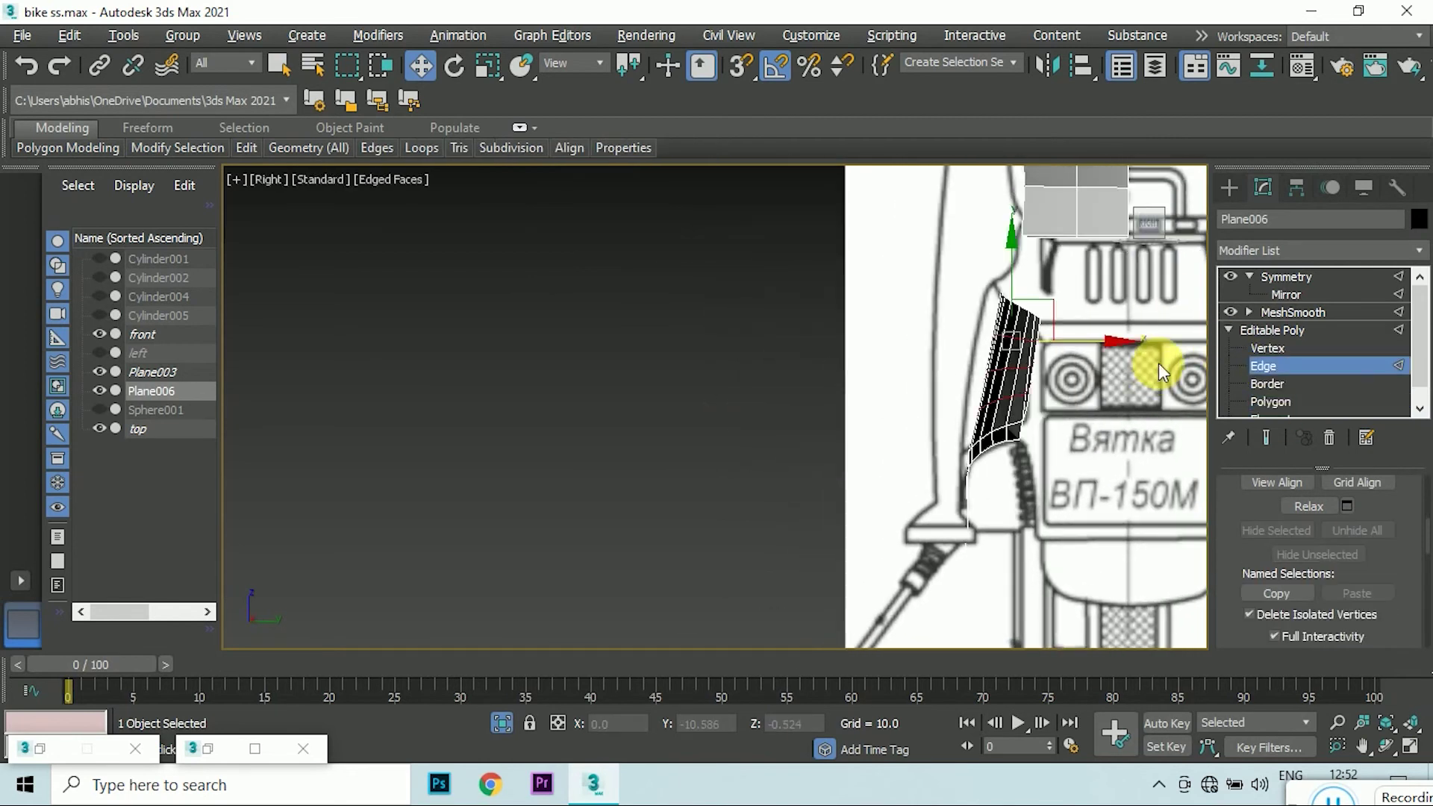
- Compare the front and right views and nudge the selected edge loop slightly
scroll(1041, 371, up, 1)
alt+middle_drag(1094, 255, 531, 202)
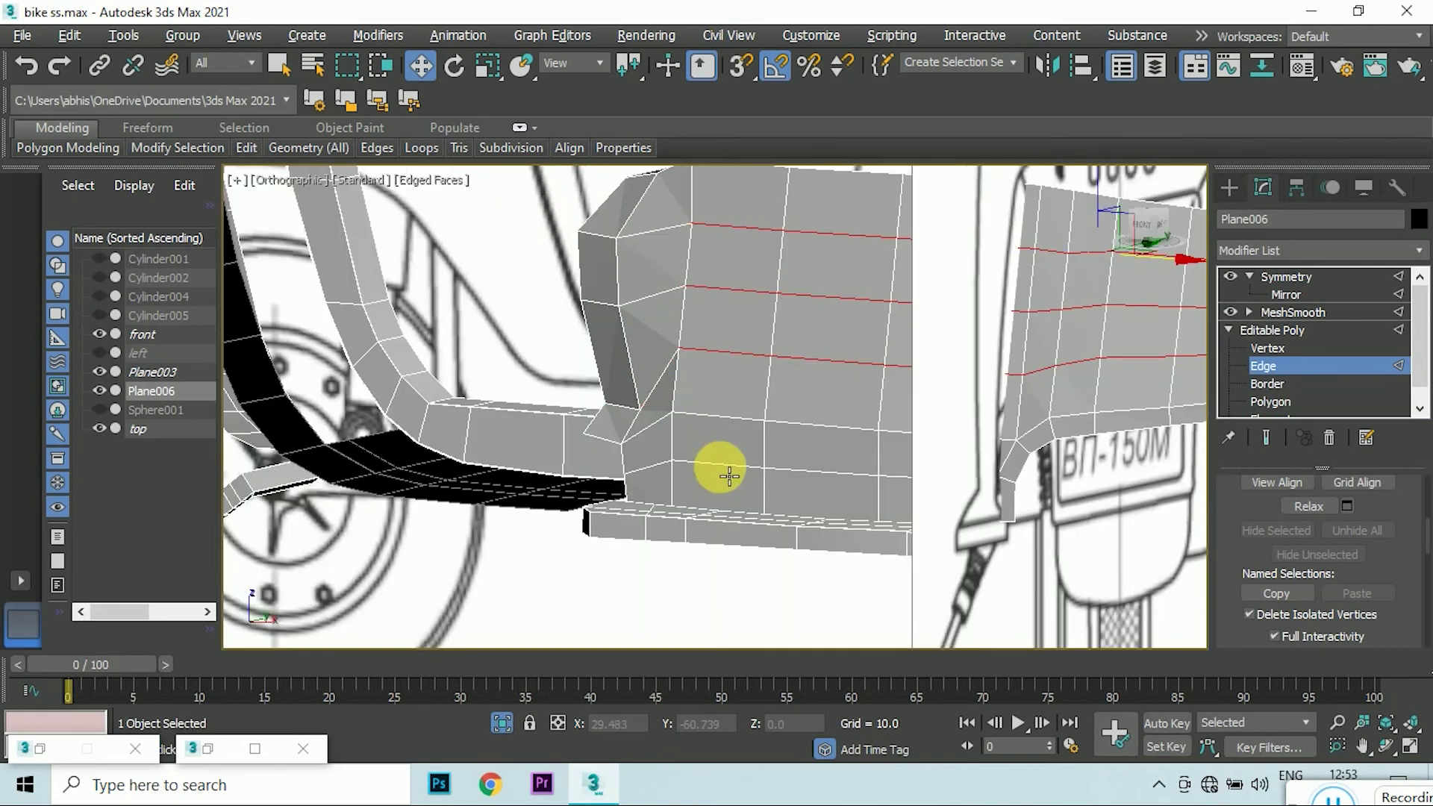
alt+middle_drag(717, 471, 839, 352)
click(1149, 227)
scroll(1120, 400, up, 3)
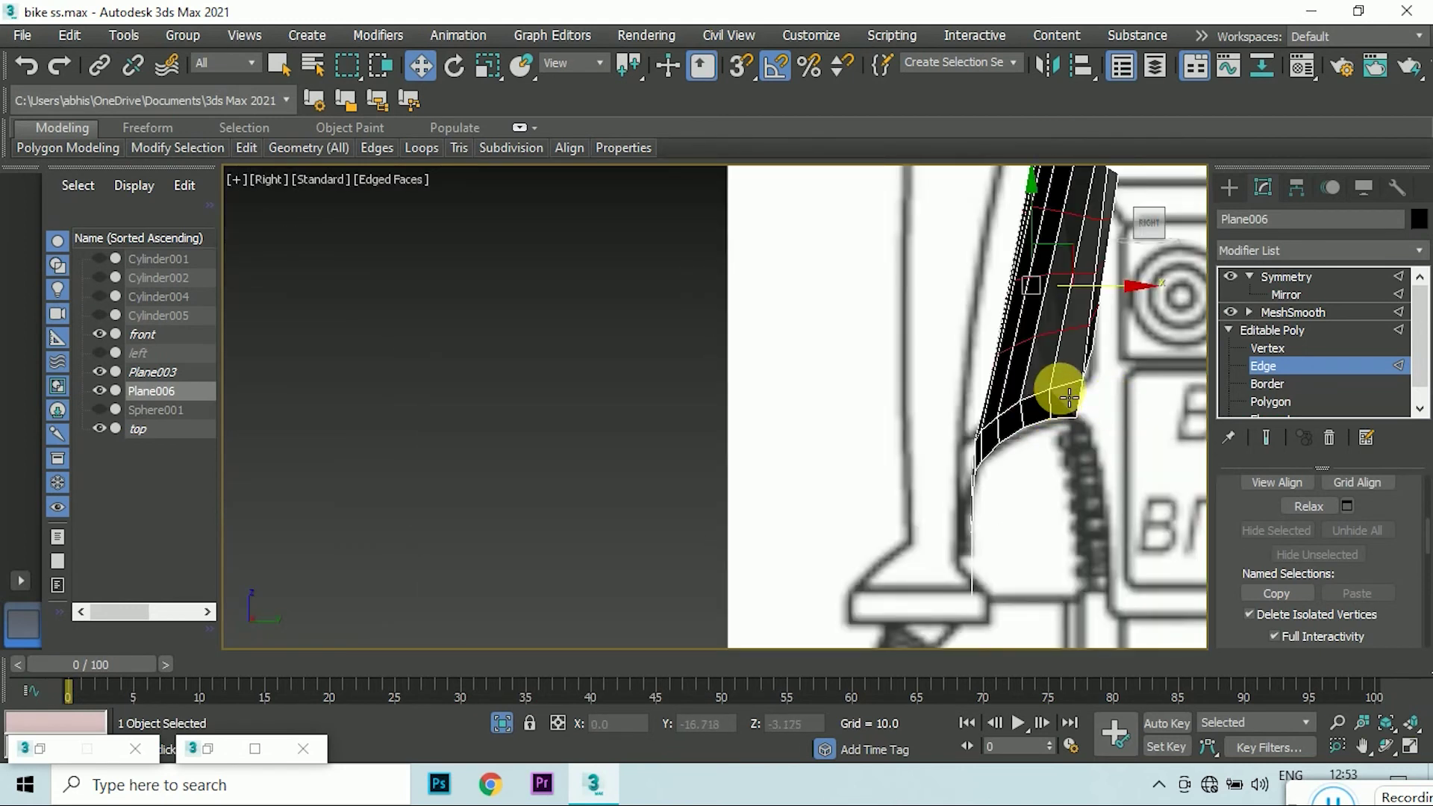
click(1117, 222)
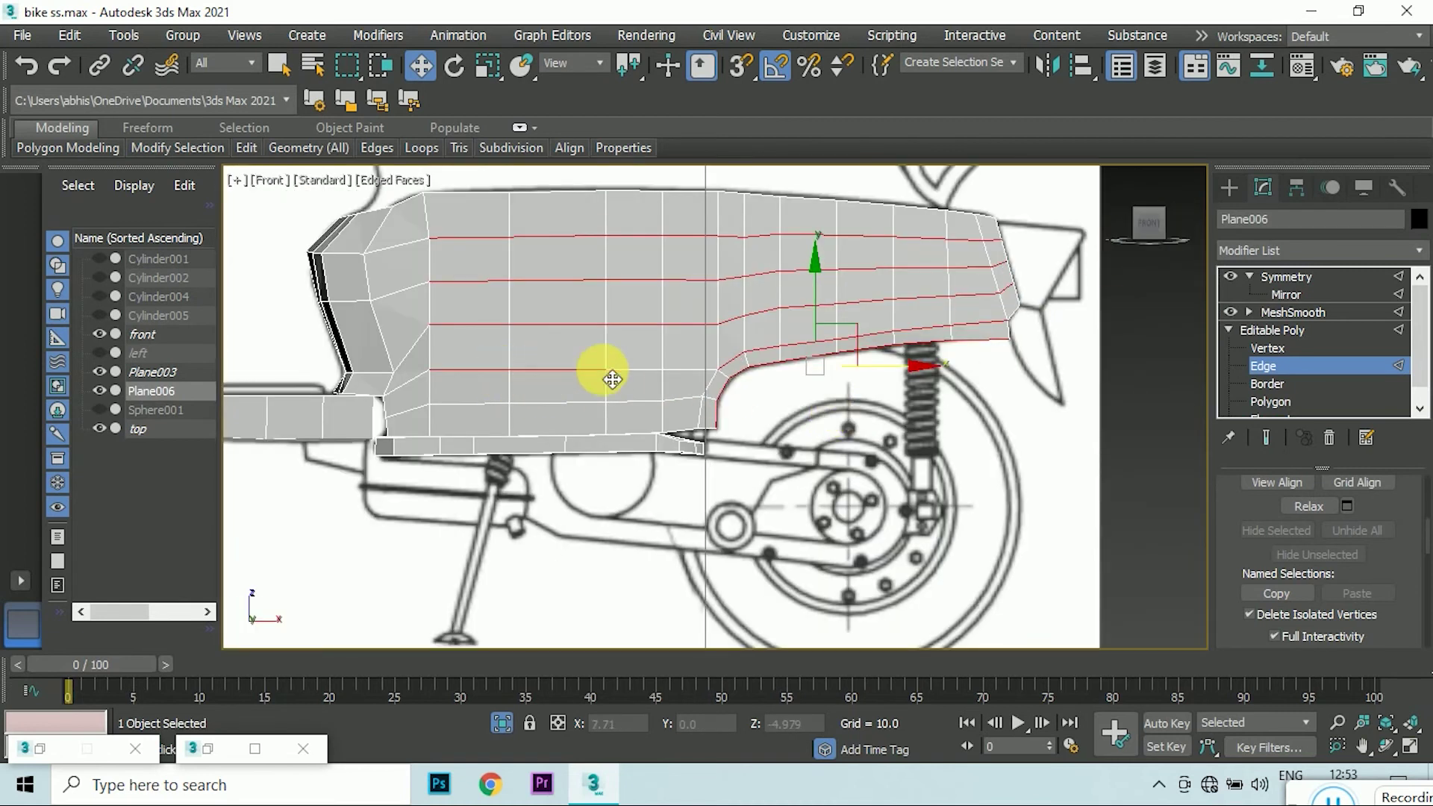
click(1182, 223)
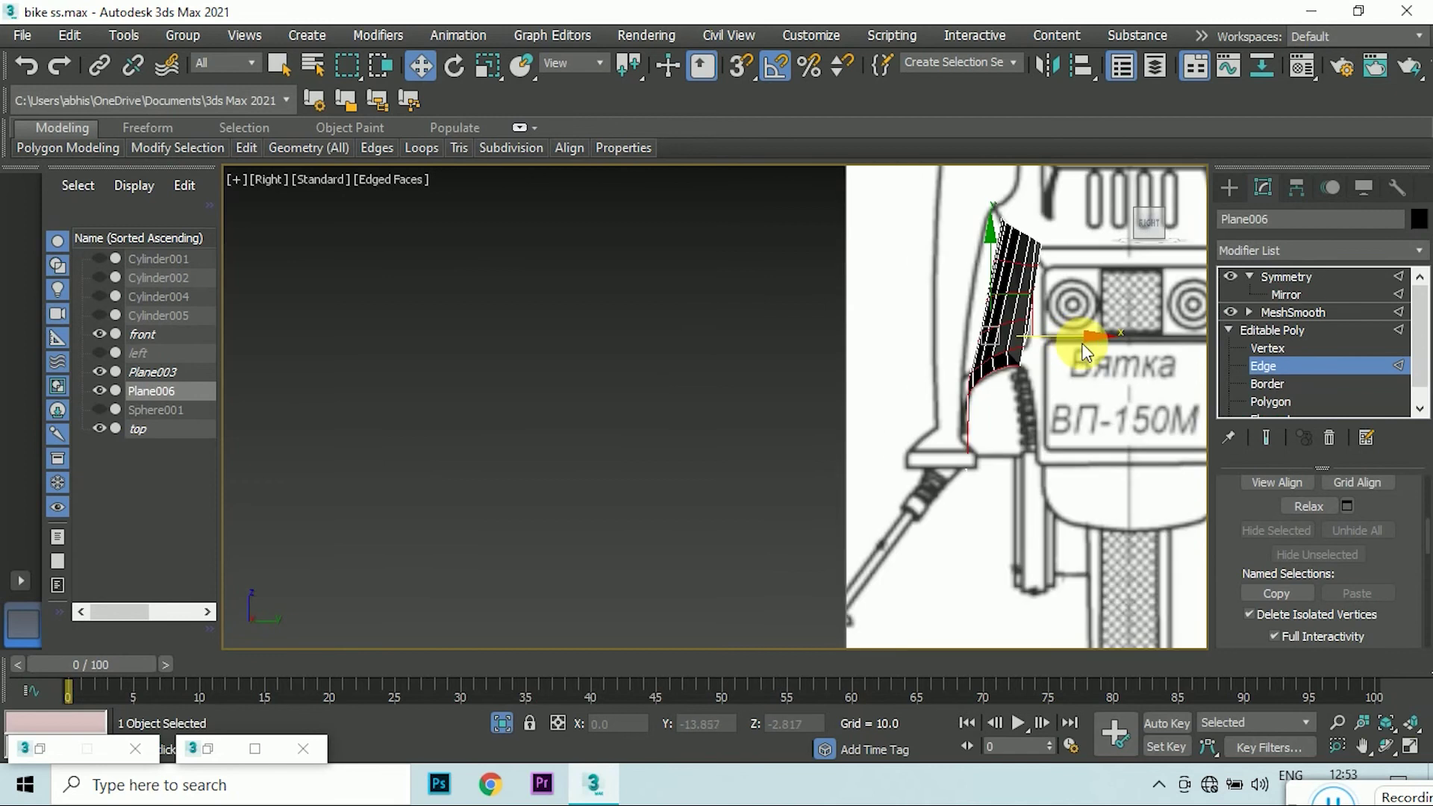
drag(1090, 344, 1090, 343)
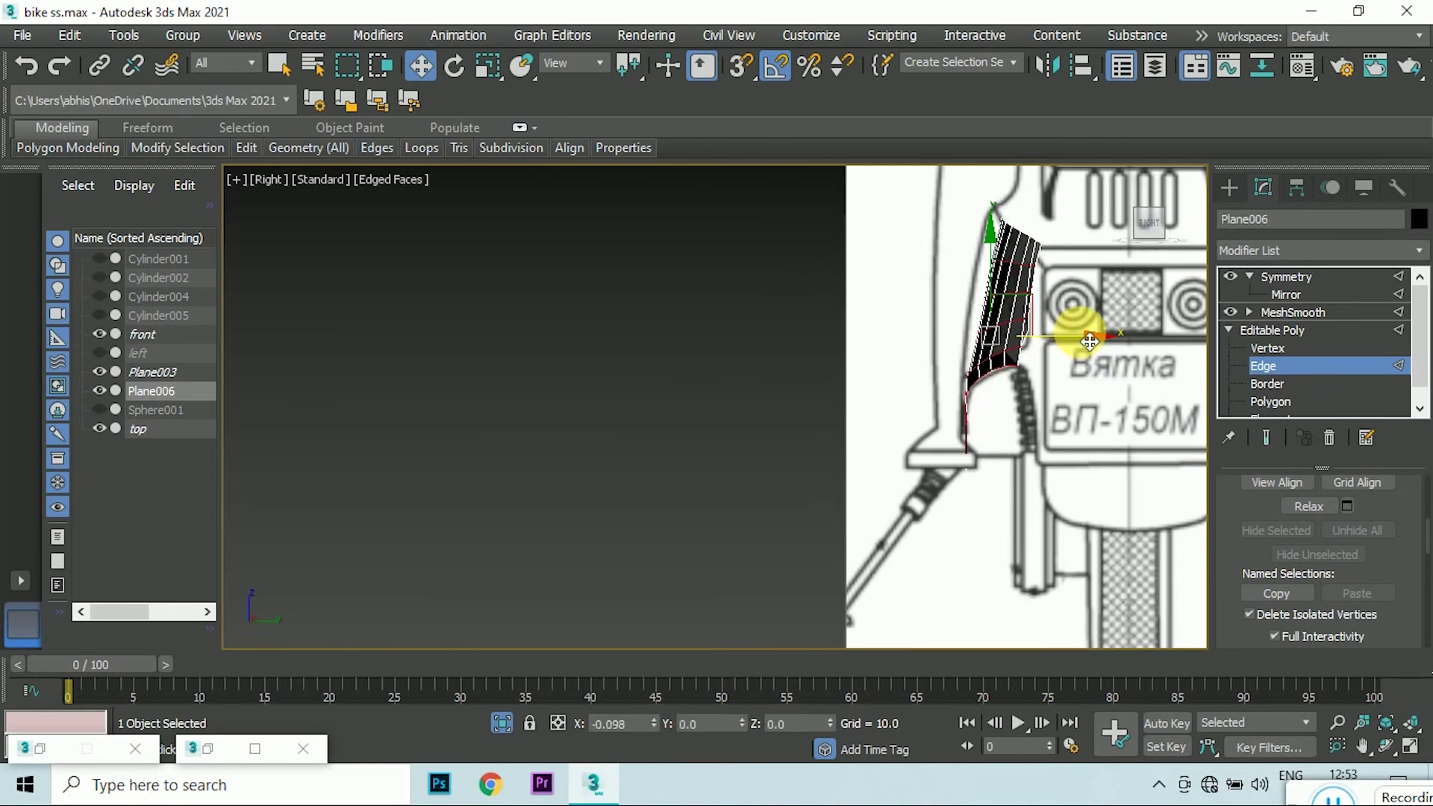
- Move the selected edge loop lower on the shell in the right view
drag(1136, 230, 1150, 222)
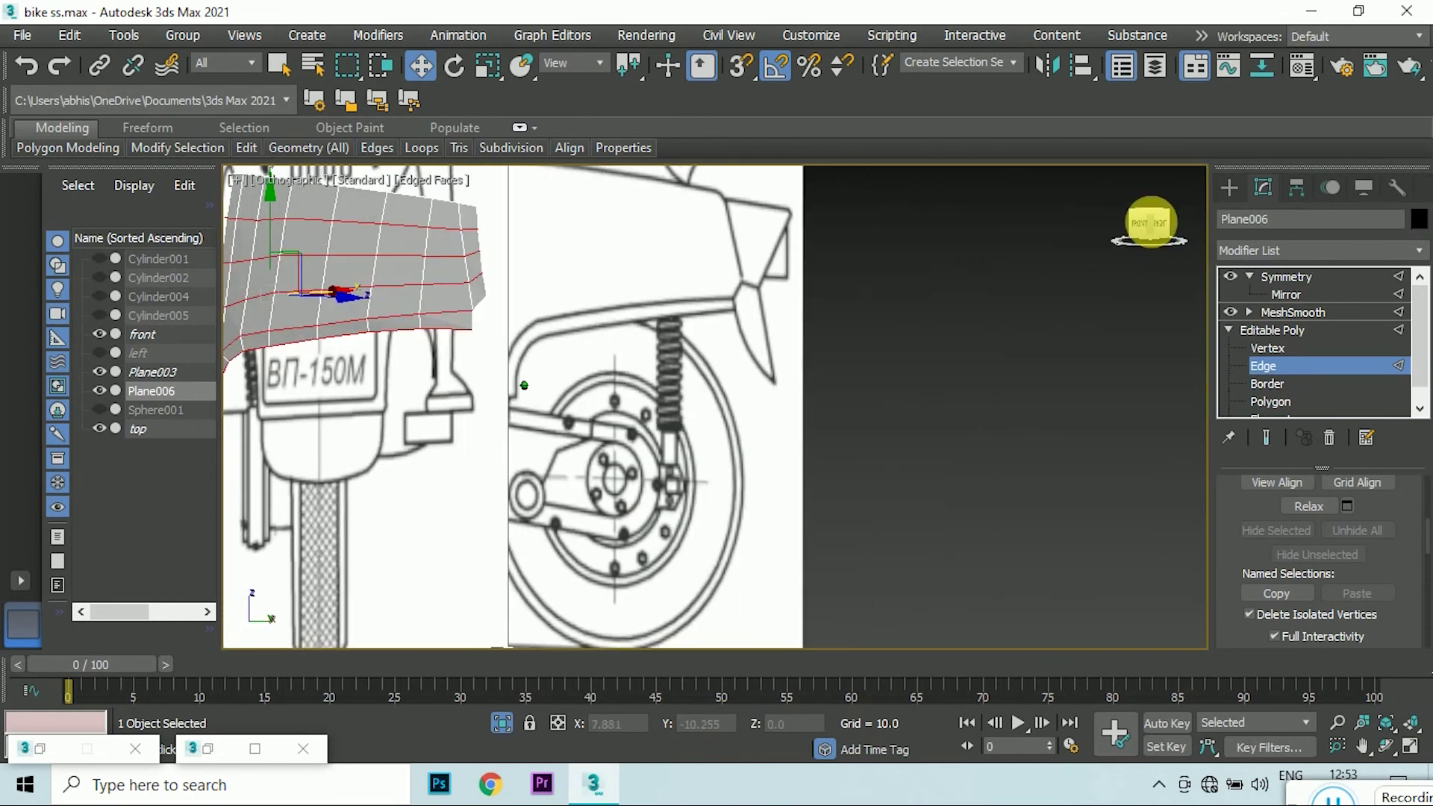
scroll(700, 320, up, 2)
scroll(576, 420, up, 5)
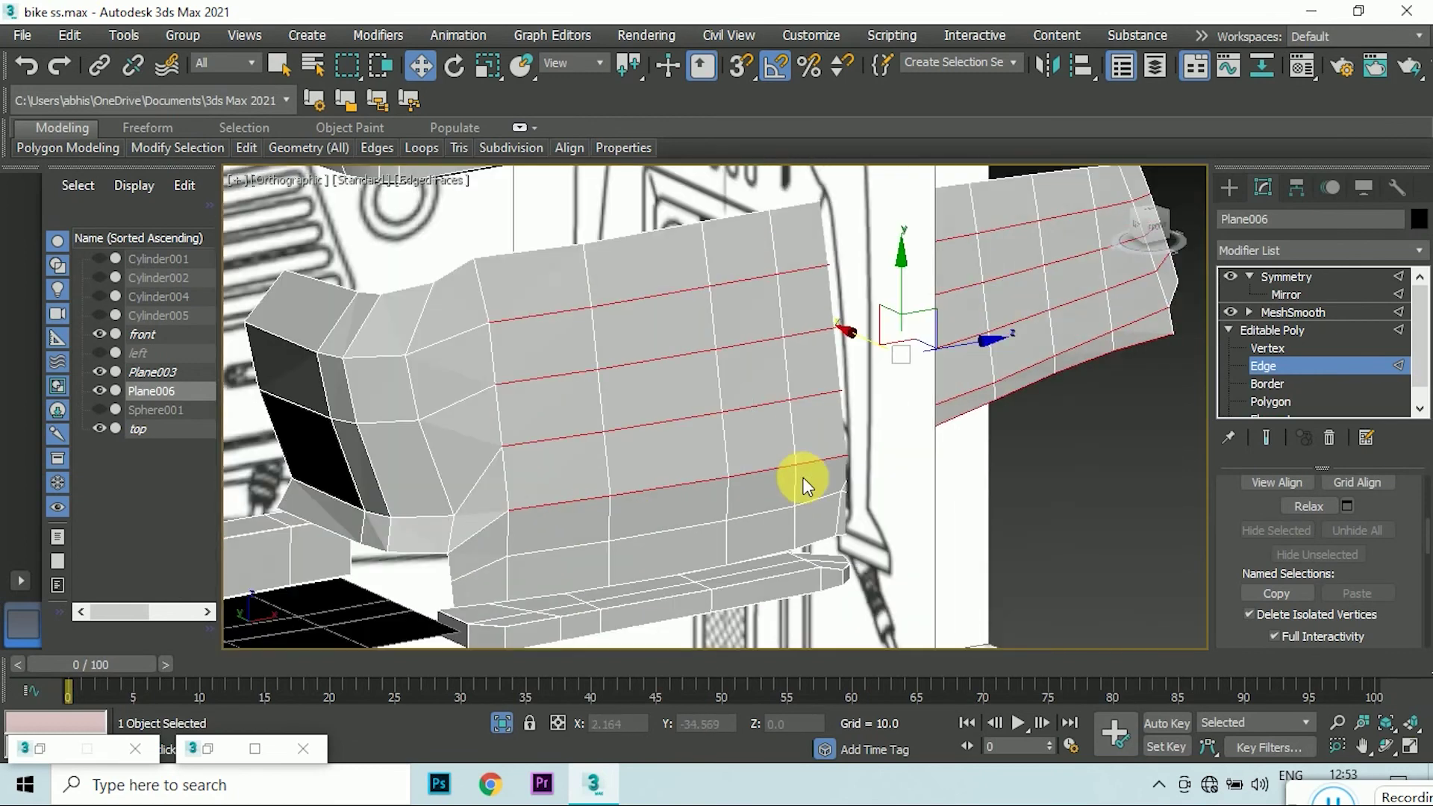
drag(1138, 230, 1119, 250)
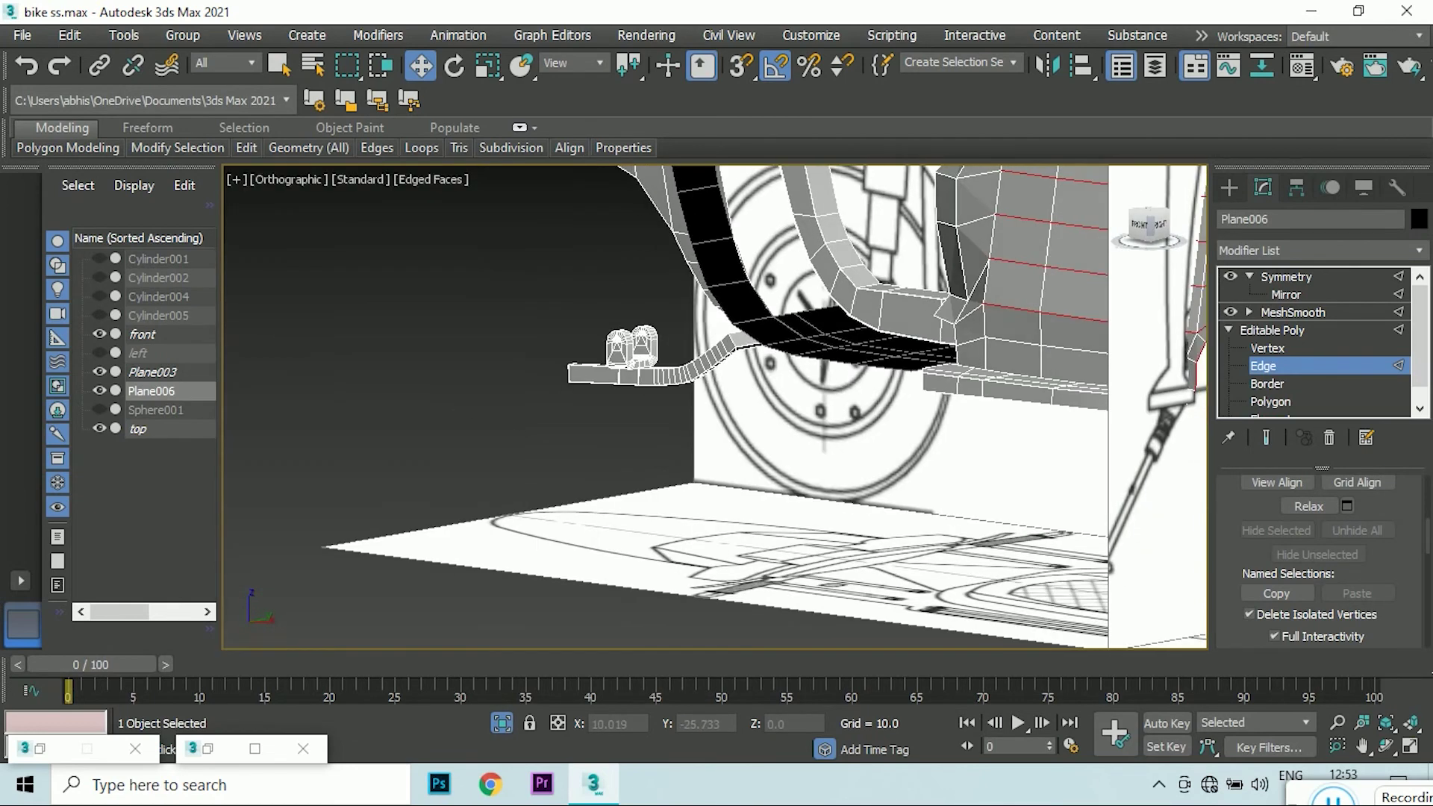
click(1122, 258)
scroll(935, 451, up, 3)
scroll(932, 506, up, 3)
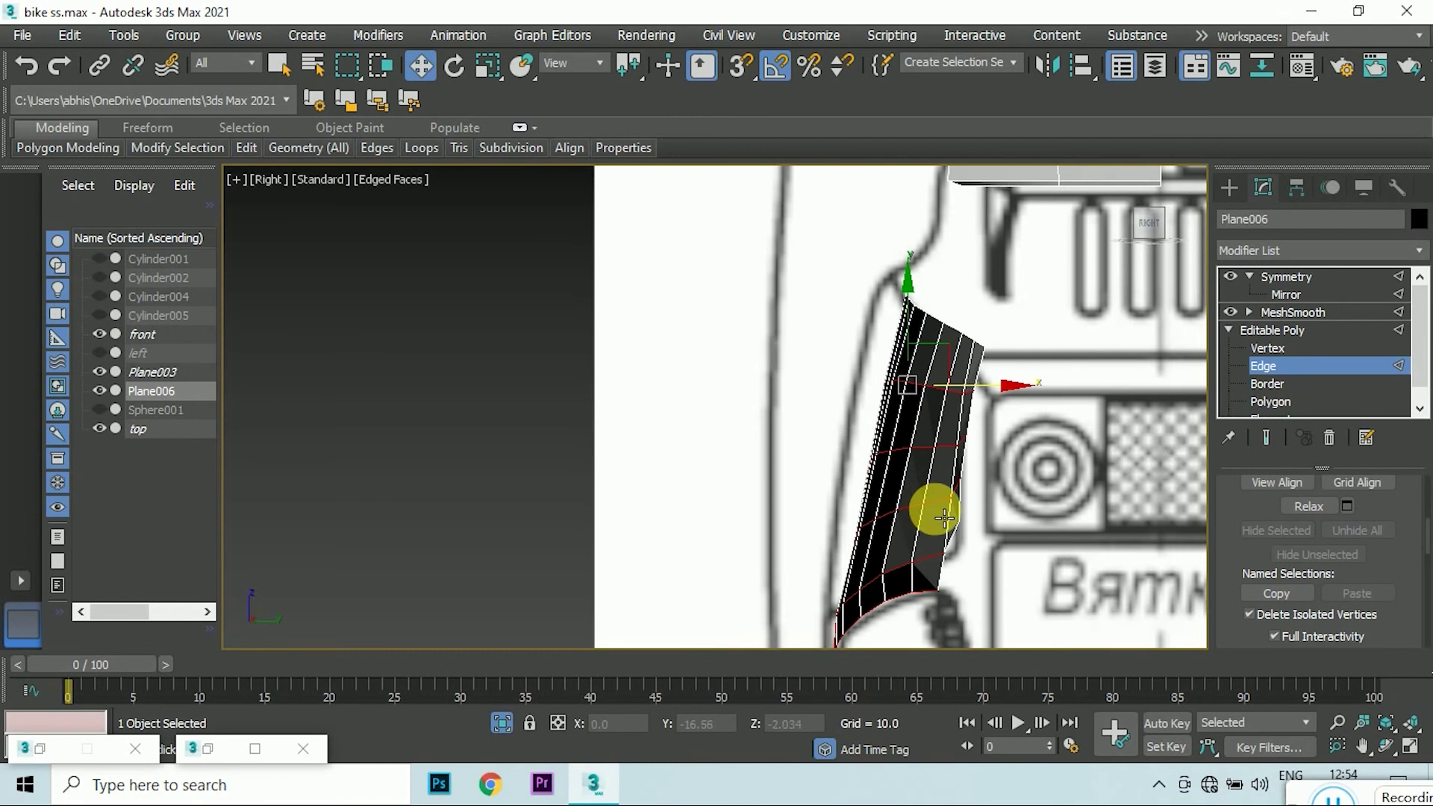
scroll(943, 508, up, 1)
mouse_move(936, 532)
mouse_down()
mouse_move(932, 588)
mouse_move(937, 508)
mouse_up()
- Shift the top edge loop up and outward to match the side reference
drag(1159, 219, 1120, 239)
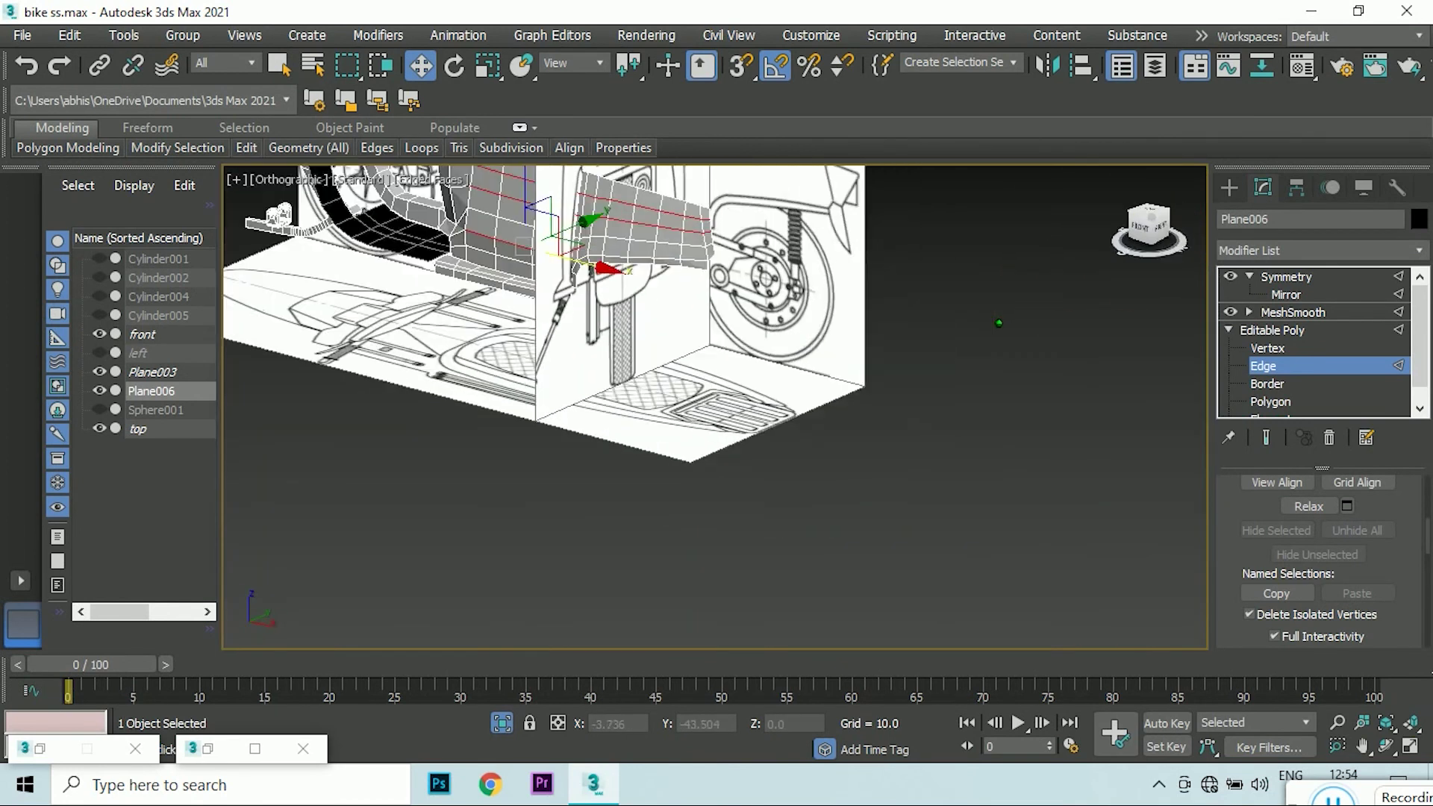
scroll(656, 329, up, 3)
scroll(607, 360, up, 2)
click(1162, 230)
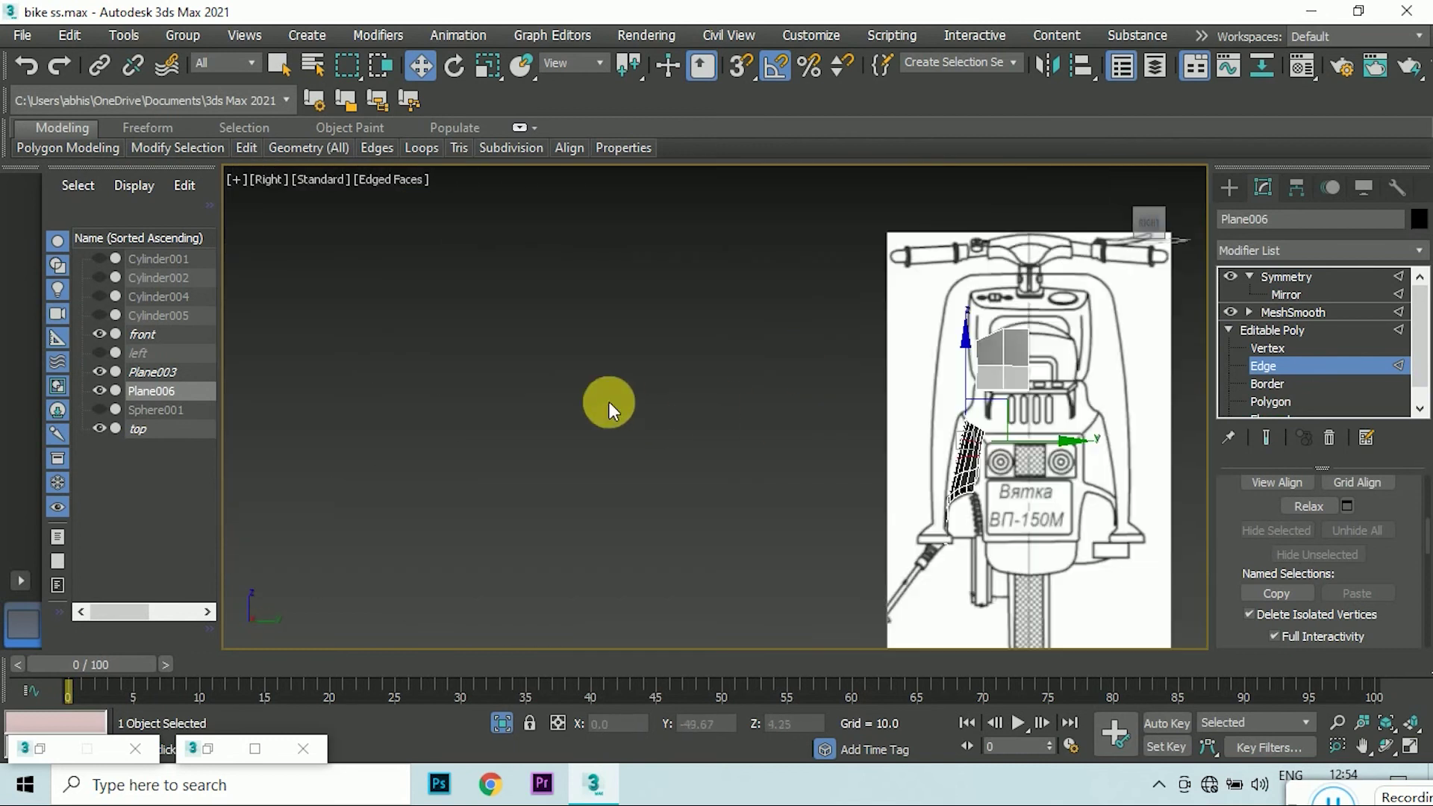
scroll(1022, 437, up, 5)
drag(1002, 420, 992, 420)
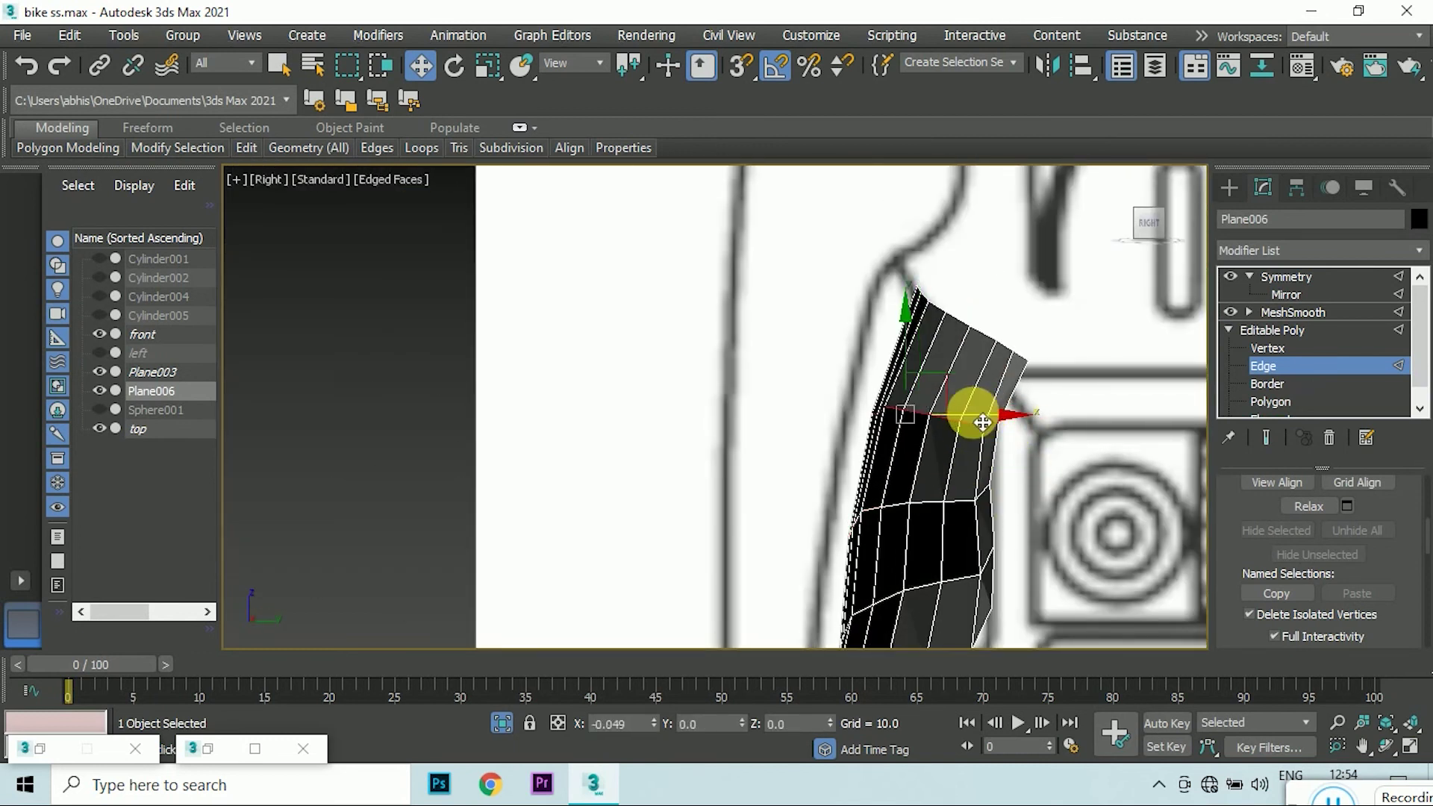
drag(982, 423, 1016, 334)
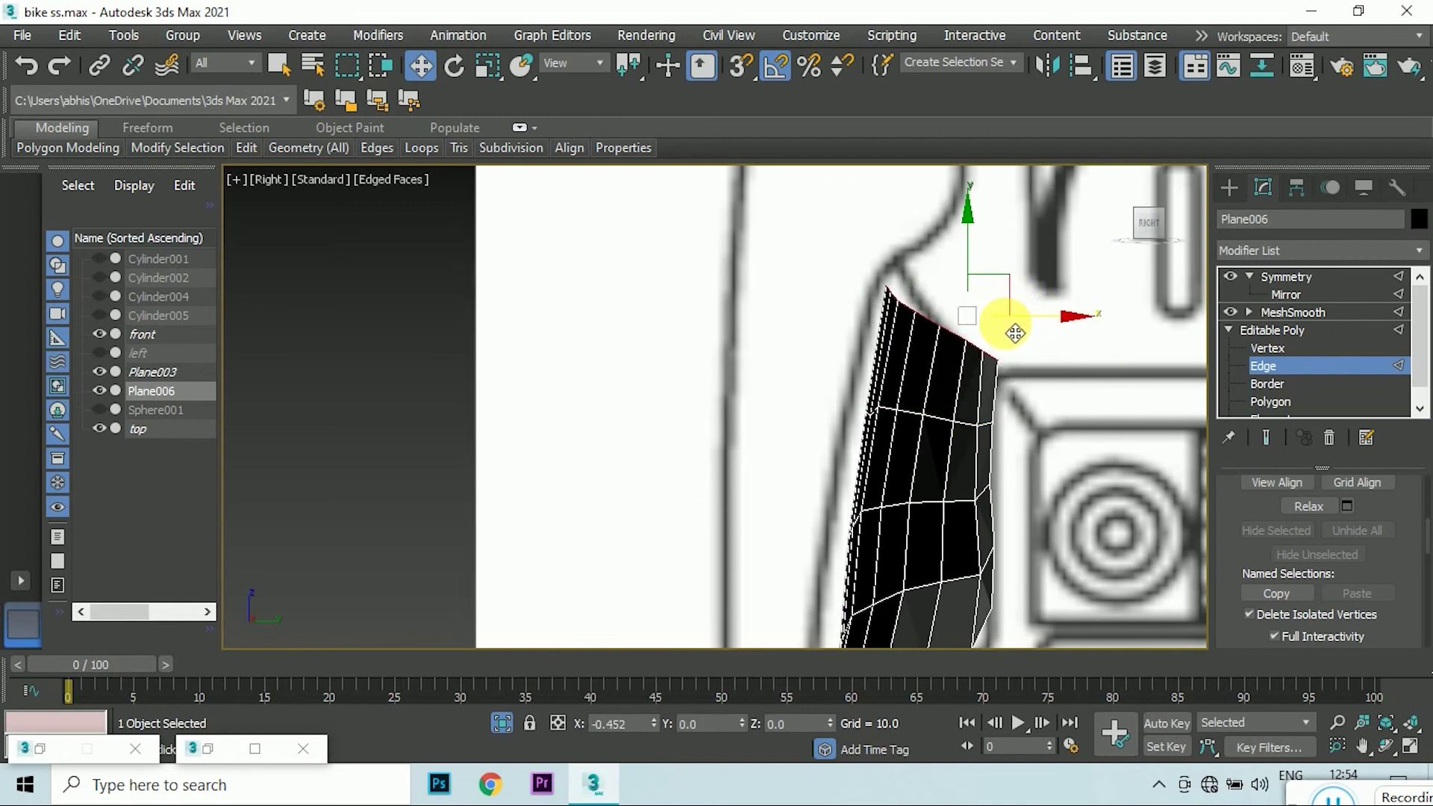
scroll(1015, 334, down, 2)
scroll(959, 448, up, 3)
scroll(959, 485, up, 2)
- Select another edge loop and display the smoothed result over the cage in the front view
double_click(971, 452)
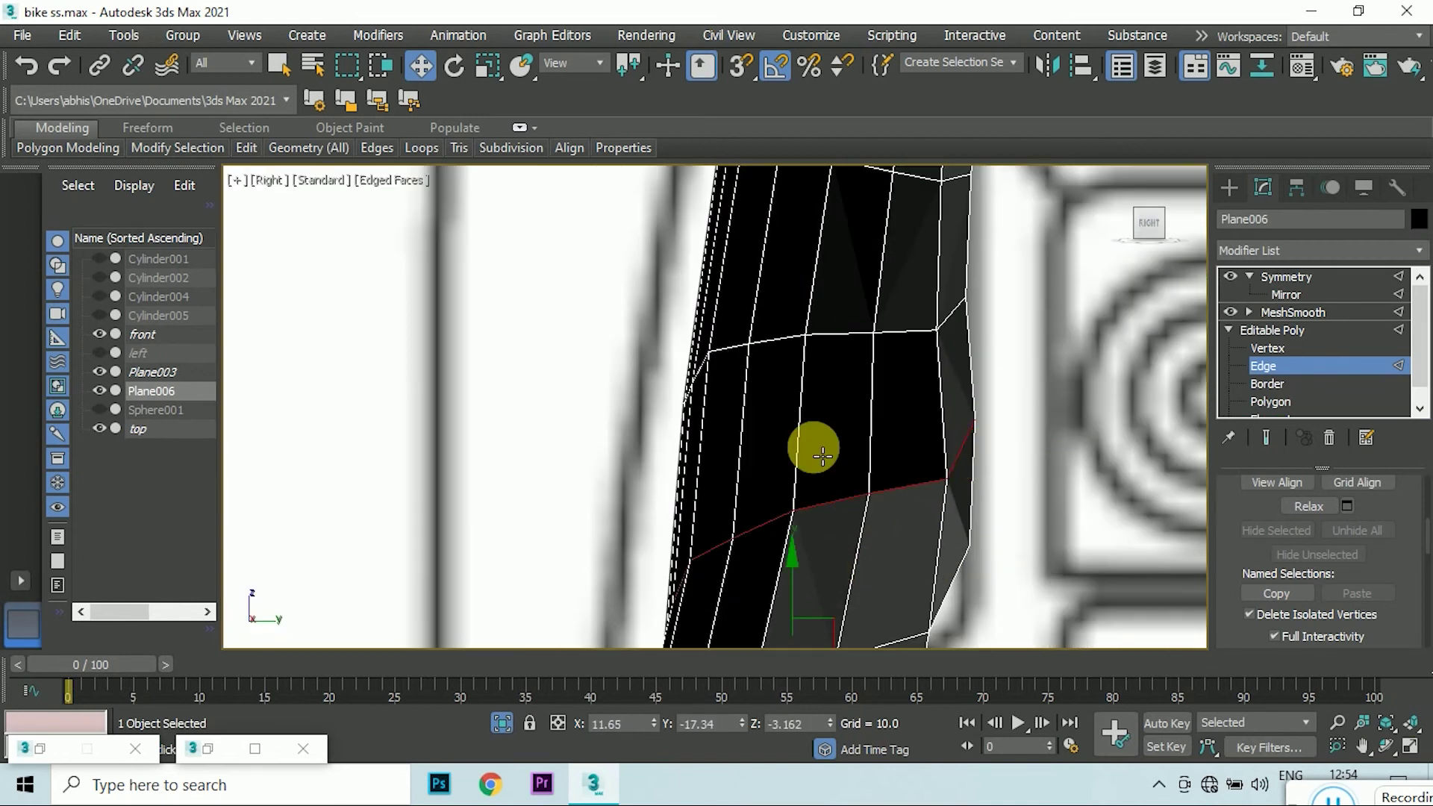
scroll(822, 456, down, 5)
click(1120, 222)
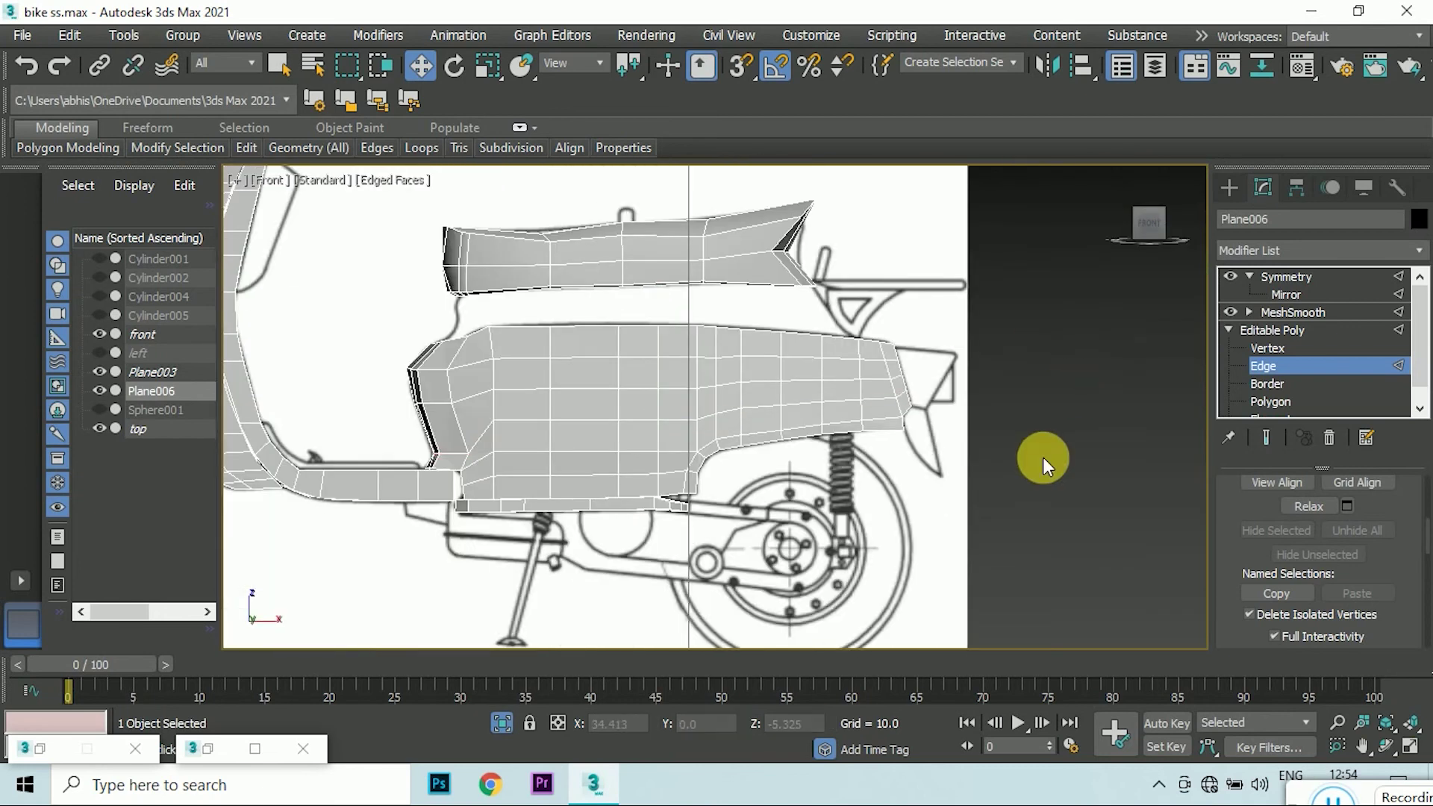
scroll(411, 358, up, 5)
scroll(1011, 416, down, 2)
click(1266, 437)
scroll(769, 445, down, 2)
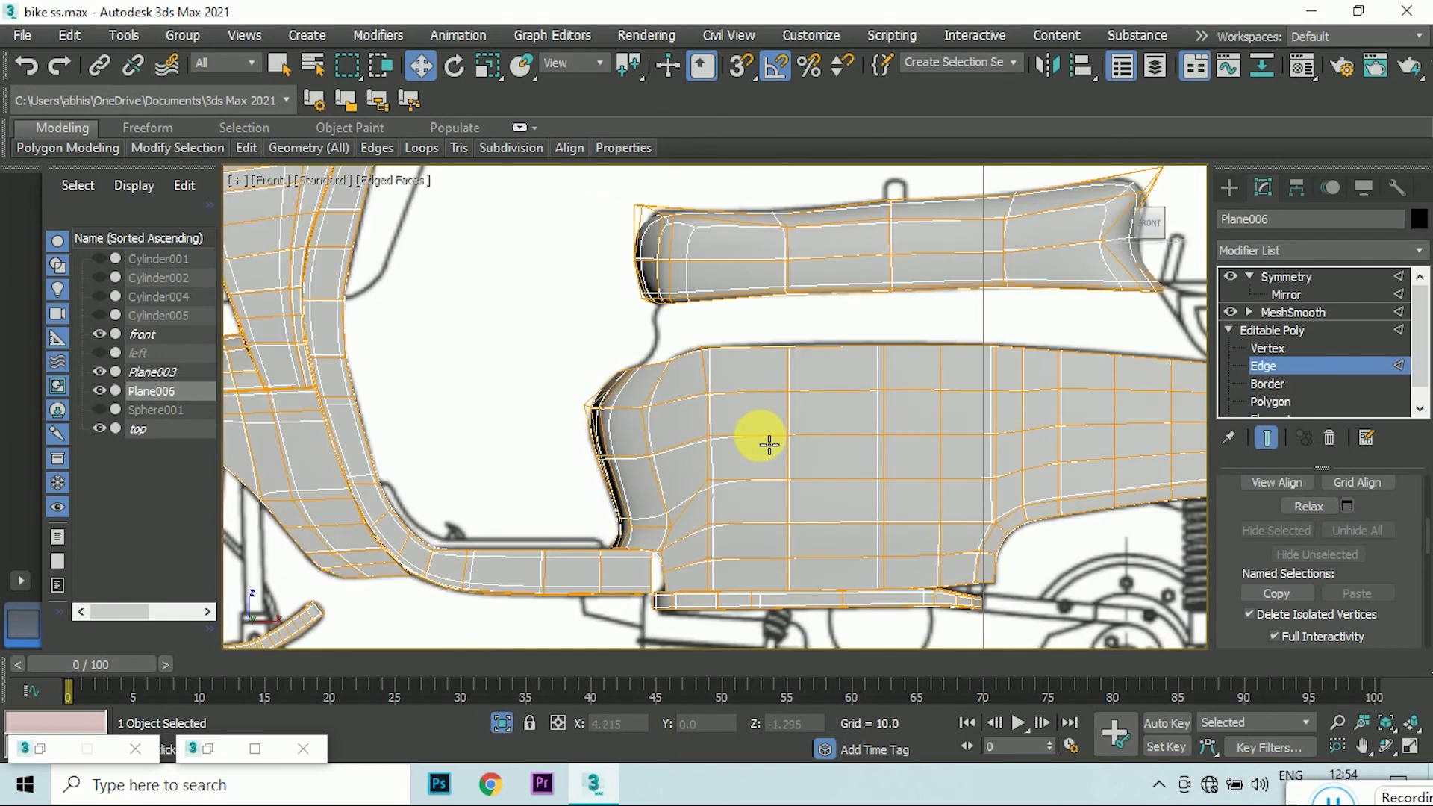
scroll(769, 445, down, 2)
- At Vertex level, select the vertex beneath the seat and slide it along its edge
drag(1159, 222, 1162, 248)
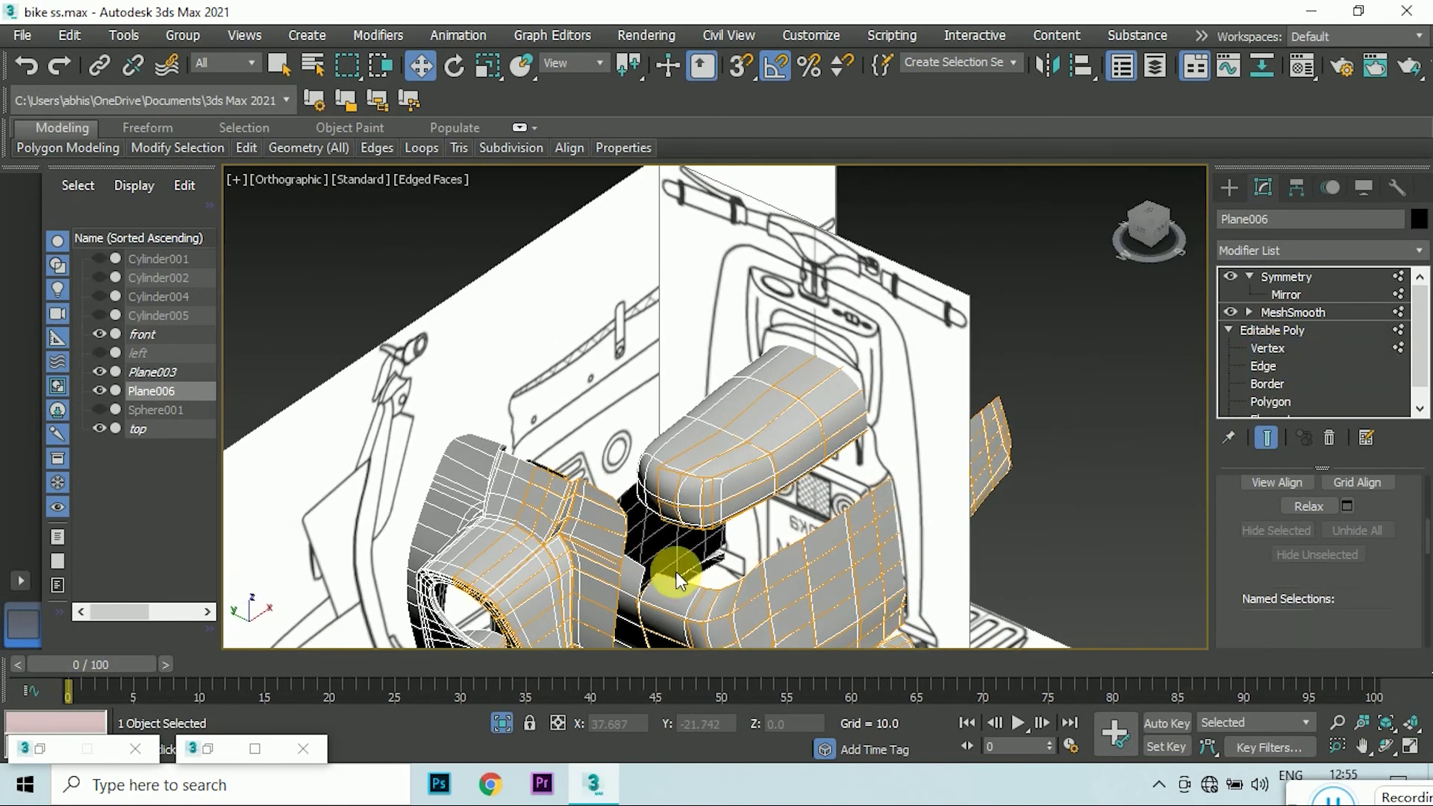
key(1)
scroll(675, 571, up, 5)
click(660, 564)
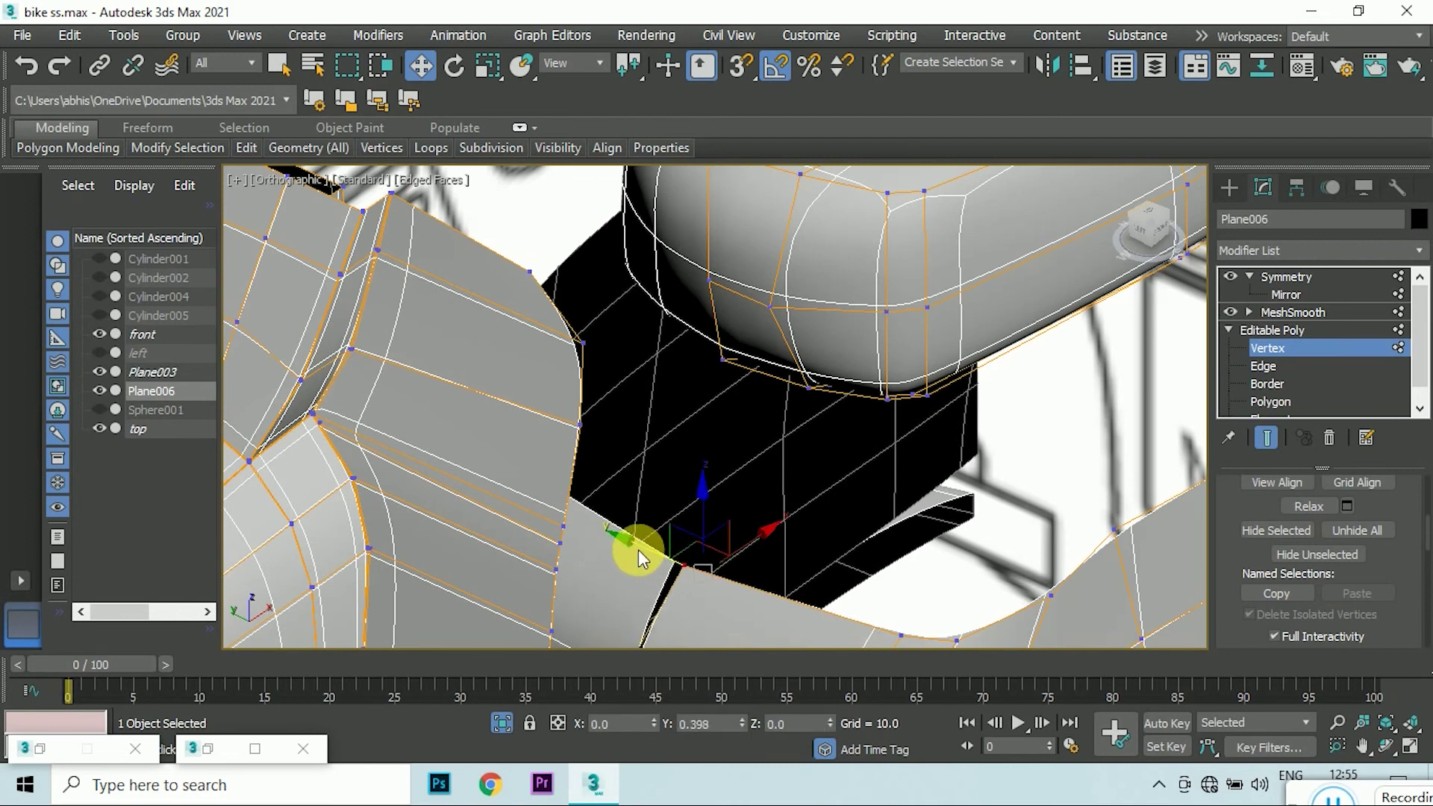
drag(642, 556, 631, 548)
scroll(653, 497, down, 5)
scroll(619, 489, up, 8)
scroll(620, 489, down, 5)
scroll(657, 410, up, 5)
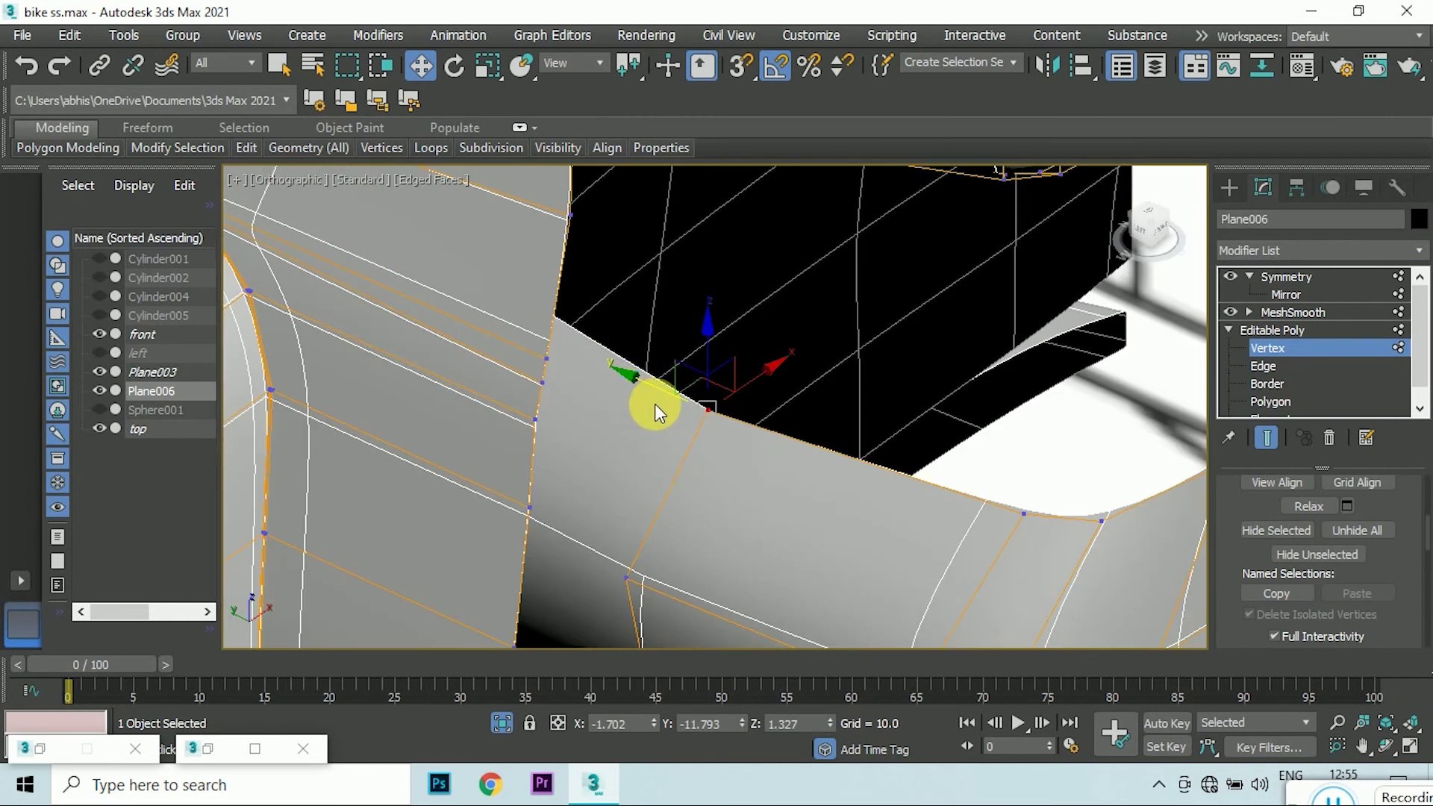
drag(668, 398, 705, 411)
- Nudge the under-seat vertex lower until the edge straightens and the crack closes
scroll(672, 390, up, 2)
scroll(687, 404, up, 2)
scroll(700, 436, up, 3)
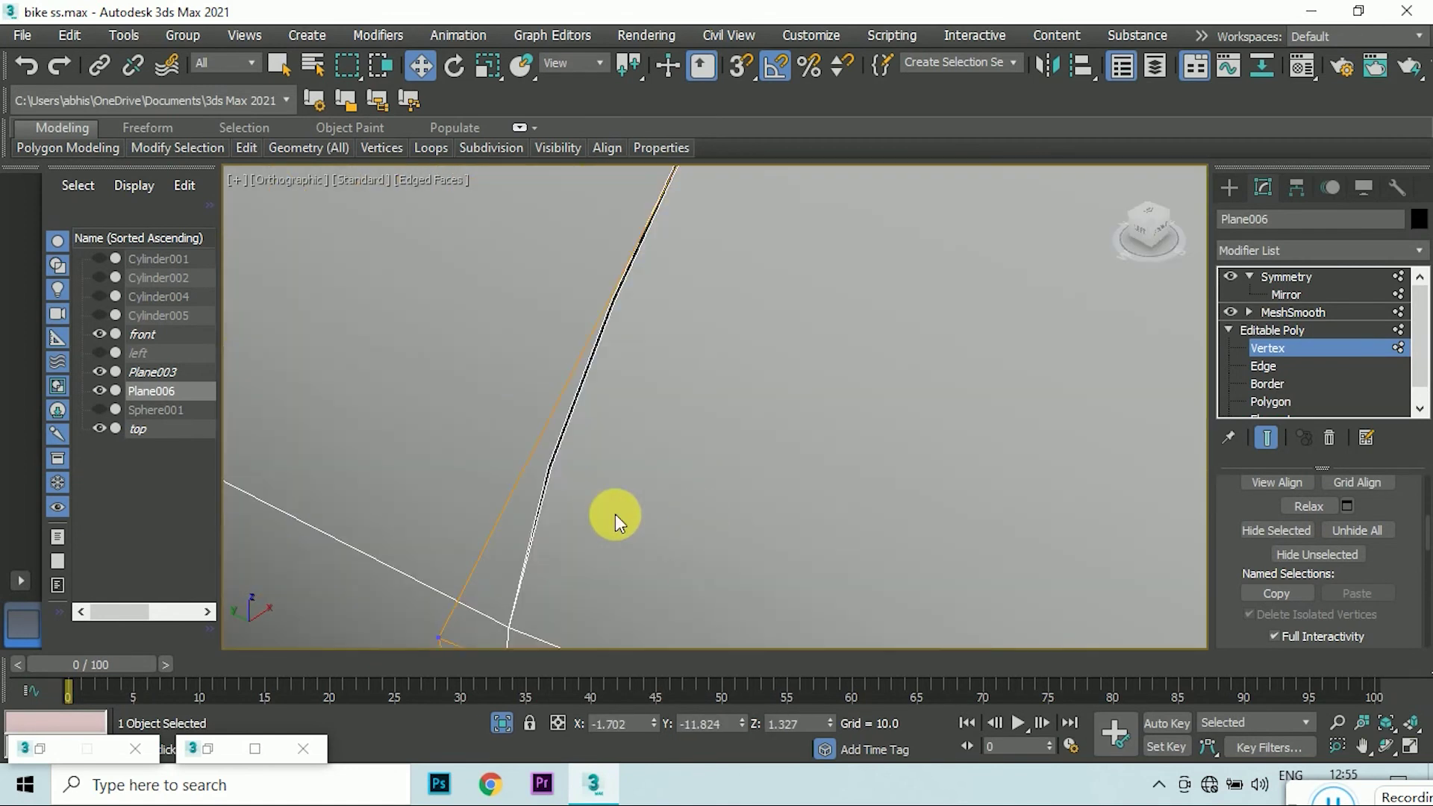
scroll(615, 514, down, 3)
drag(844, 361, 836, 351)
scroll(836, 351, down, 5)
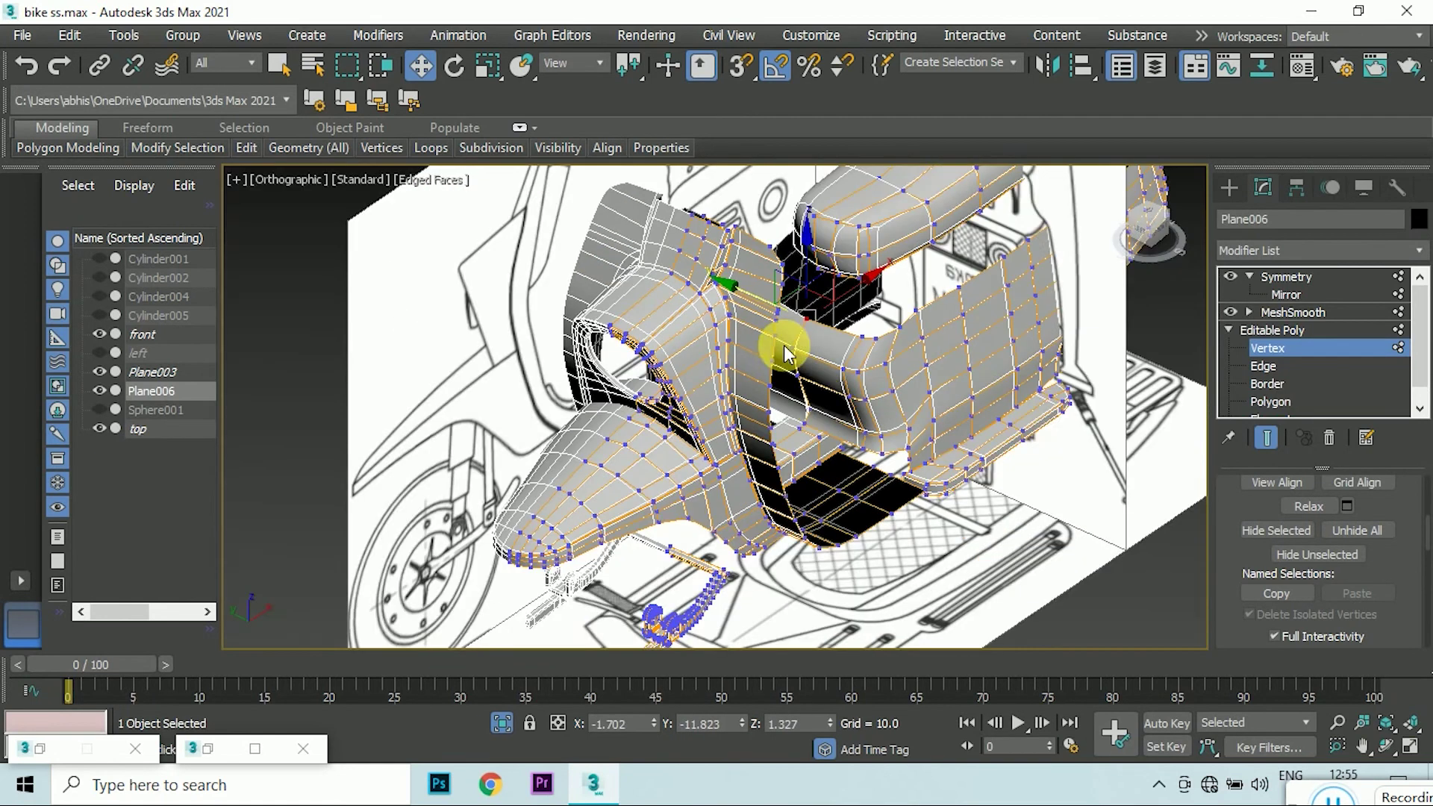
scroll(776, 333, up, 5)
drag(719, 431, 698, 416)
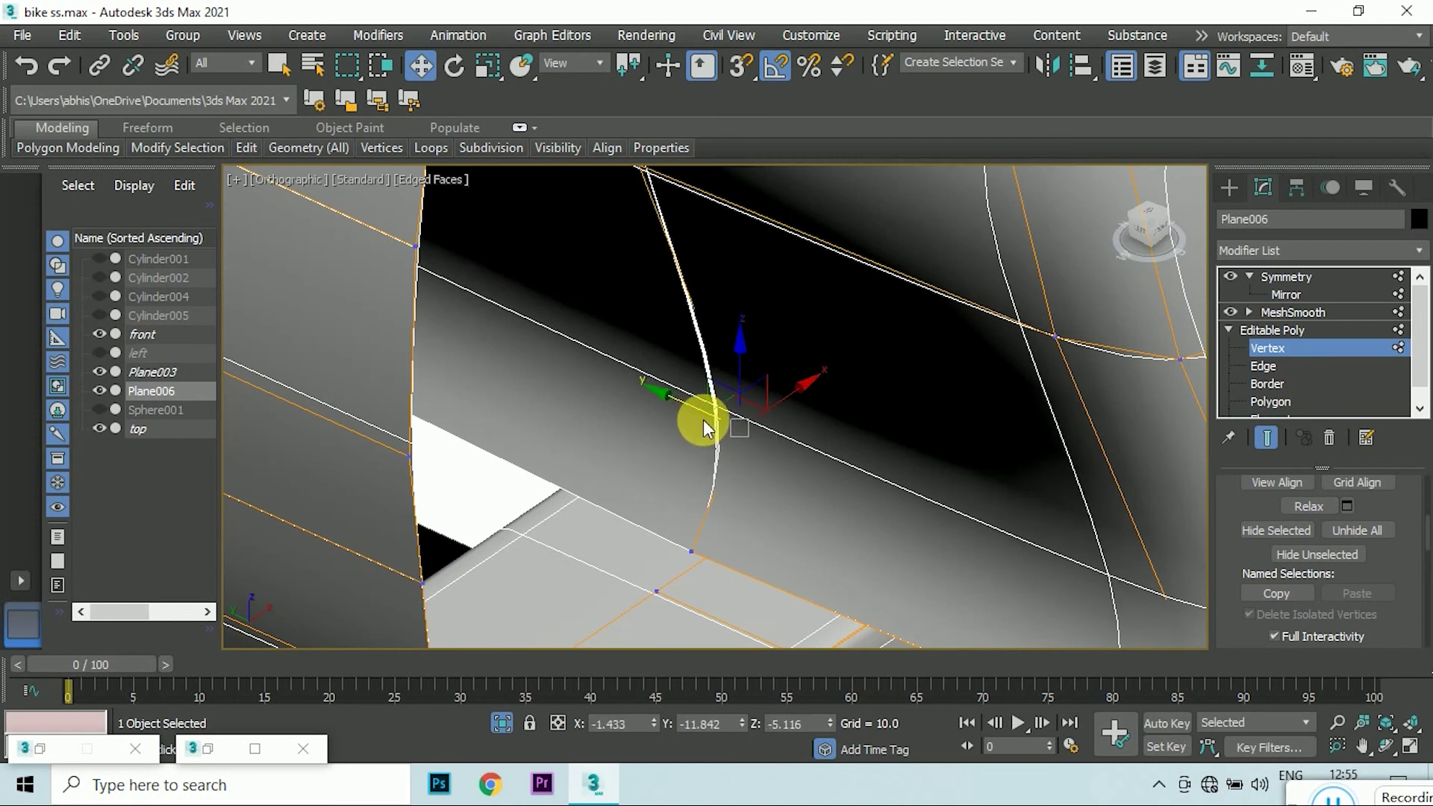
scroll(698, 416, up, 4)
drag(797, 492, 800, 502)
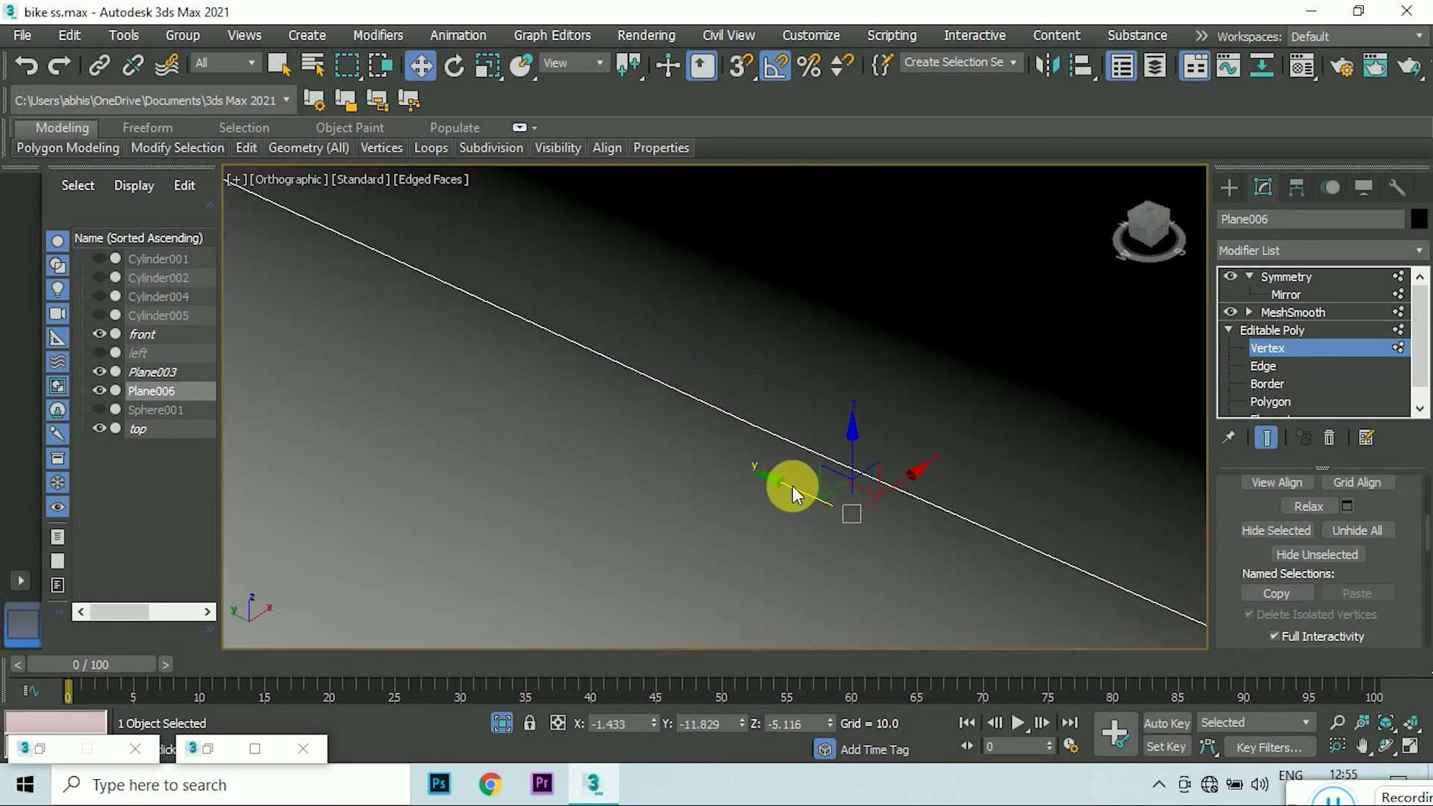
scroll(782, 488, down, 3)
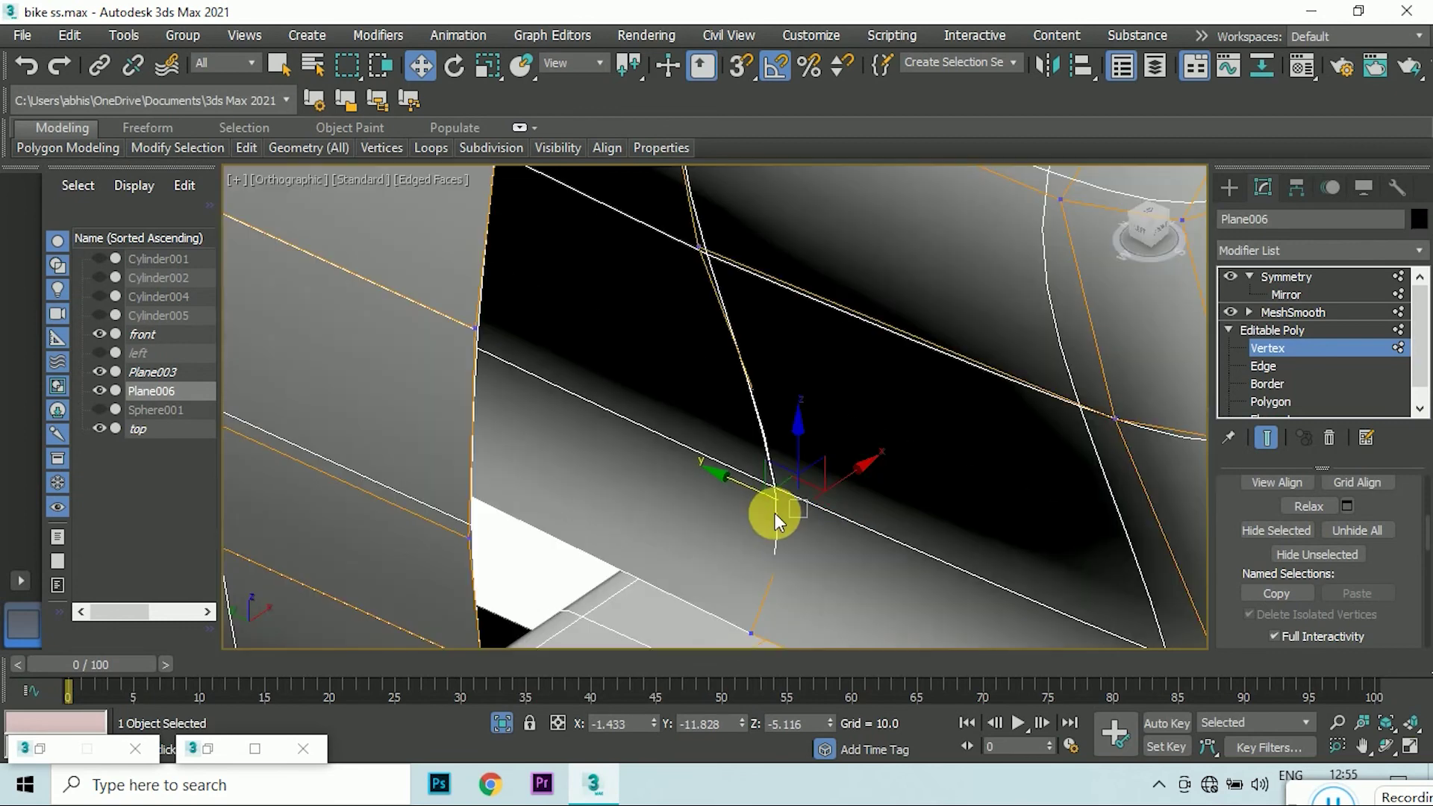
scroll(775, 513, up, 3)
scroll(820, 486, down, 2)
scroll(704, 310, down, 2)
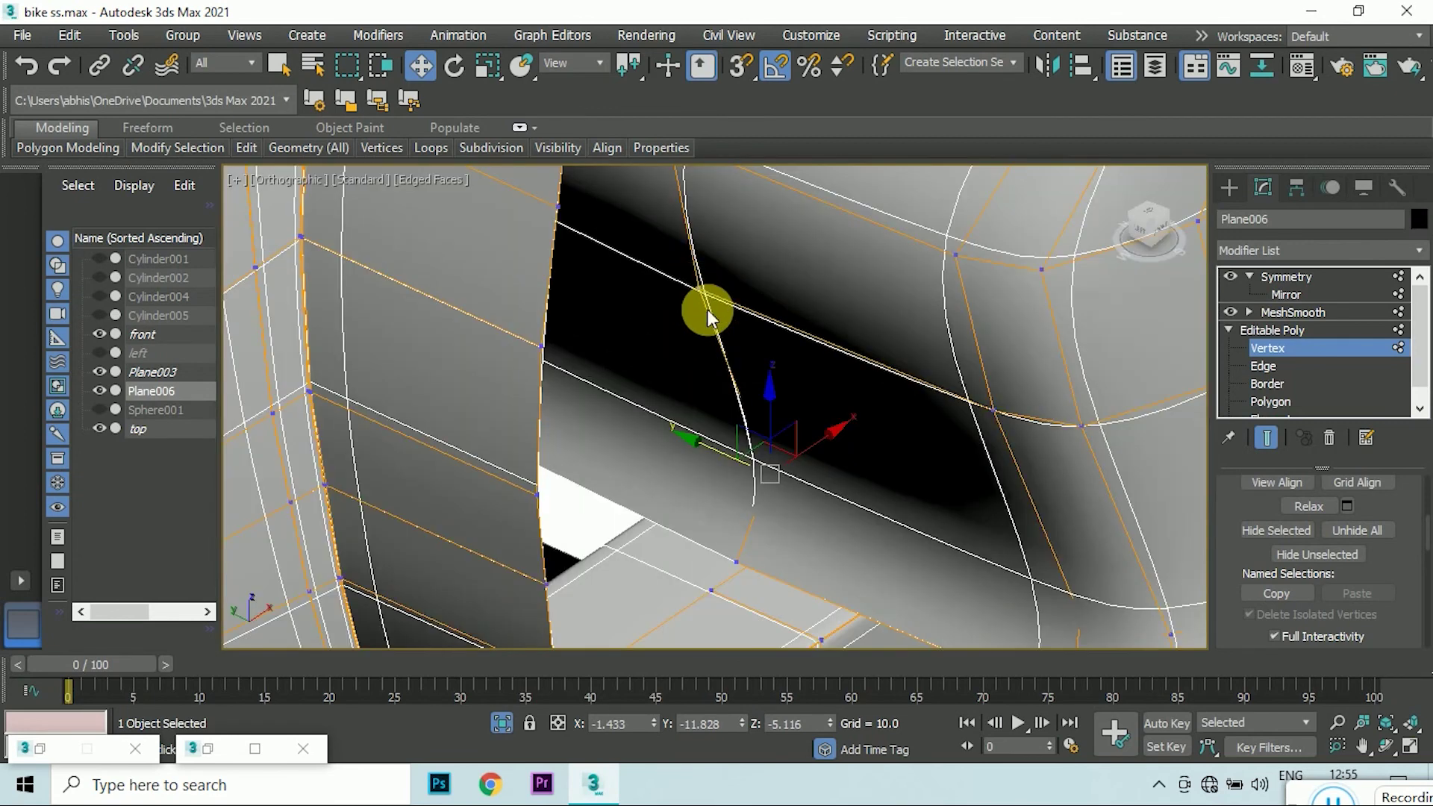
scroll(752, 458, down, 3)
scroll(752, 458, down, 2)
scroll(999, 345, down, 2)
scroll(998, 343, down, 2)
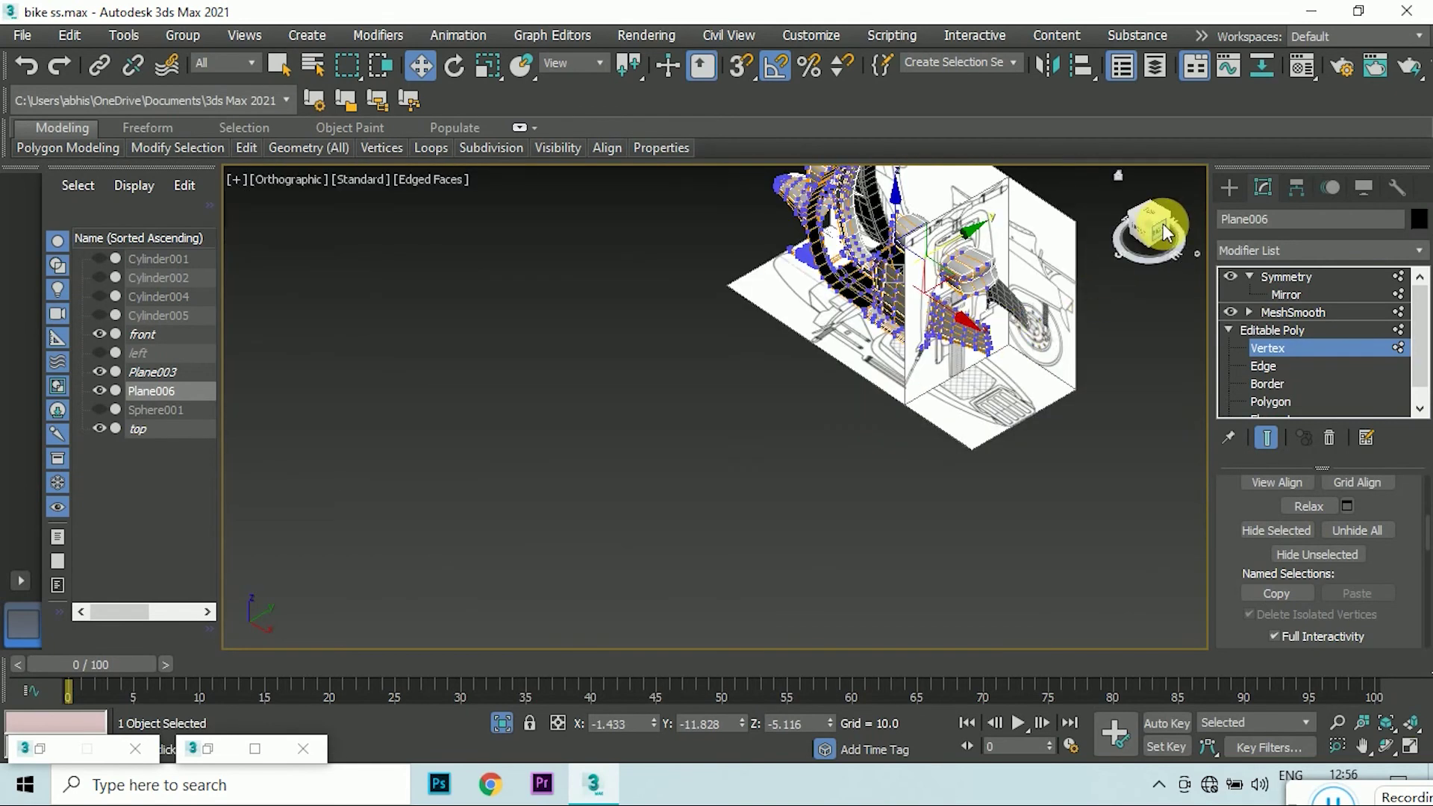
click(1157, 225)
scroll(766, 395, up, 3)
scroll(771, 521, up, 2)
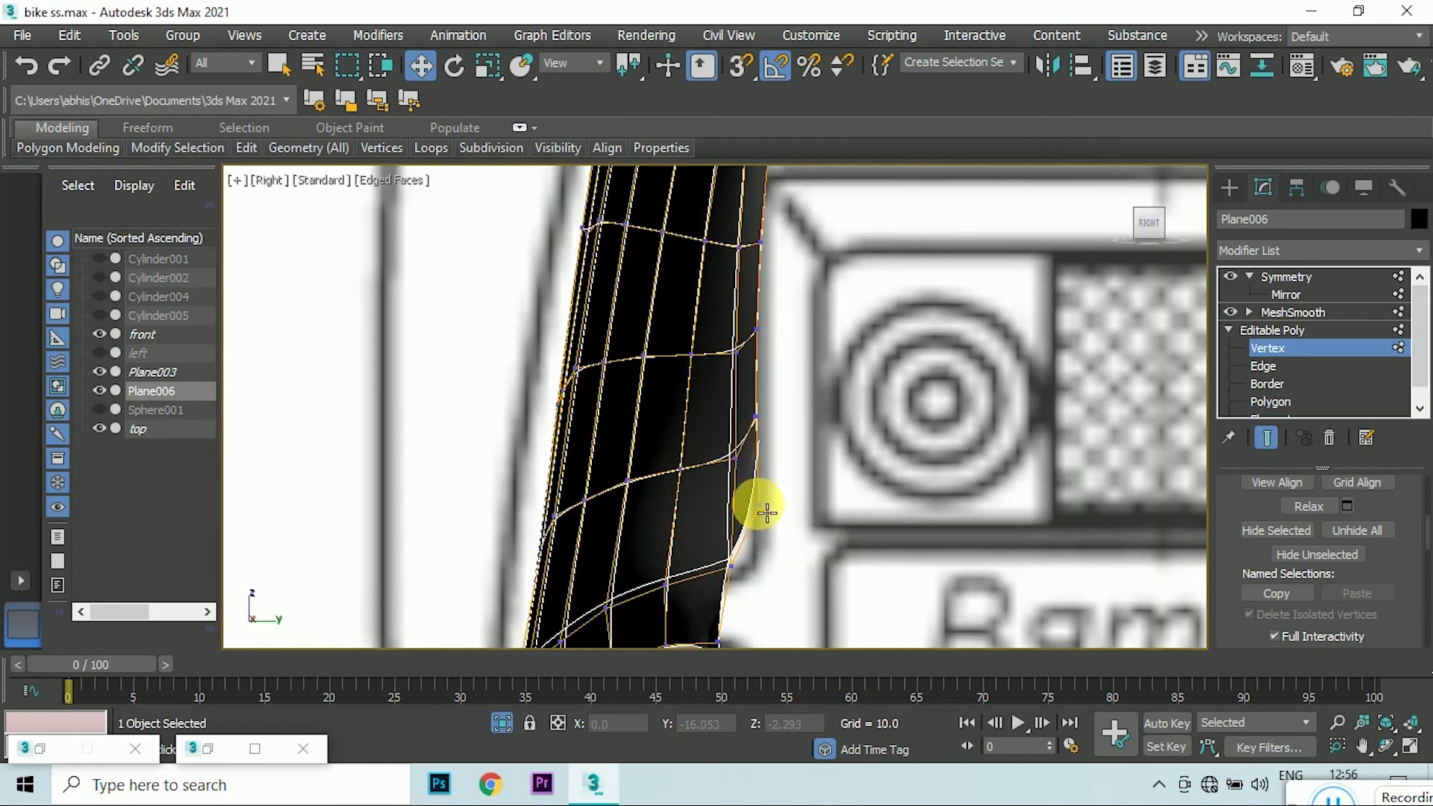
- Compare Front and Right views and lower the side panel vertex slightly to the blueprint
scroll(755, 502, down, 3)
click(1169, 223)
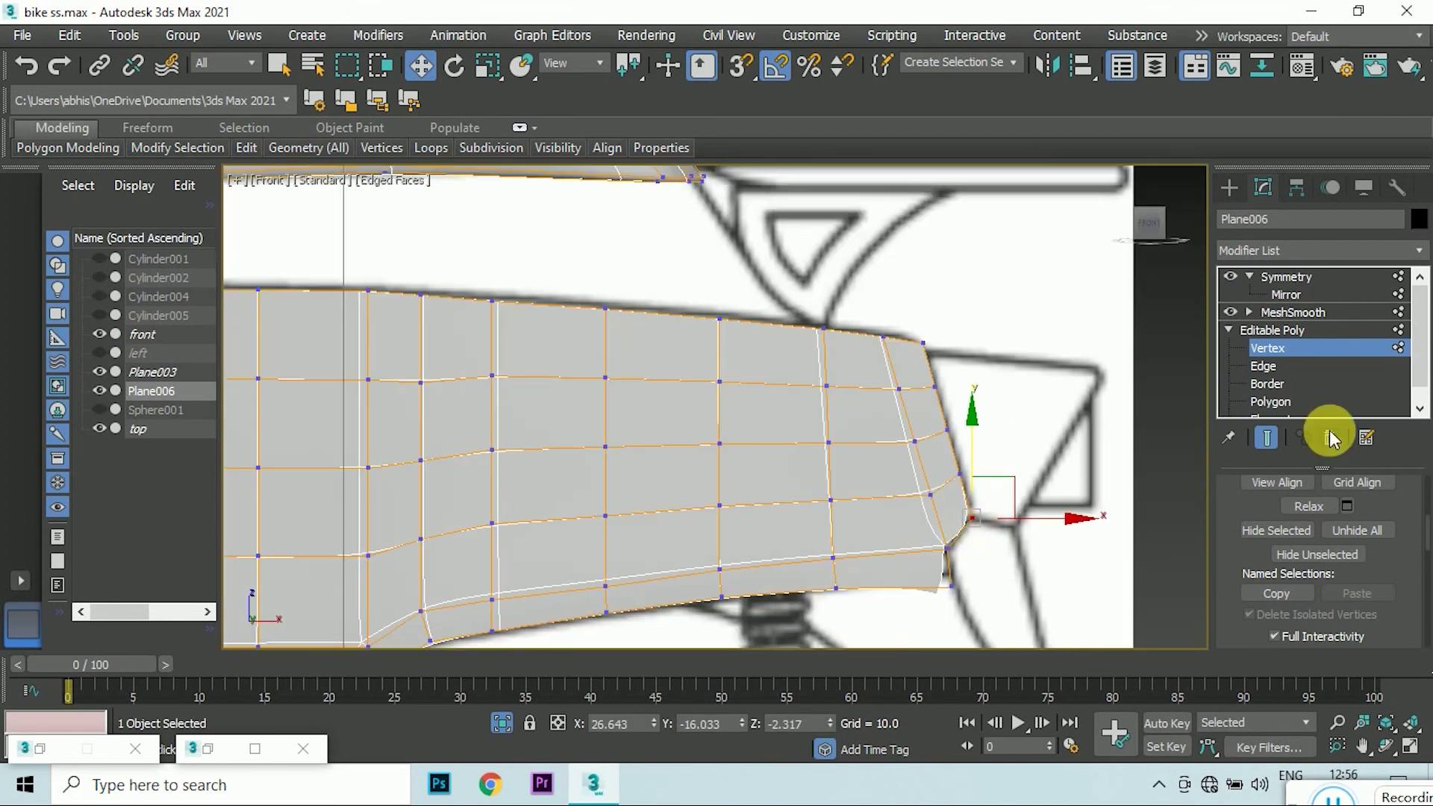
click(1170, 226)
scroll(717, 384, up, 2)
scroll(695, 545, down, 2)
scroll(657, 387, up, 3)
scroll(657, 387, down, 2)
scroll(646, 424, down, 1)
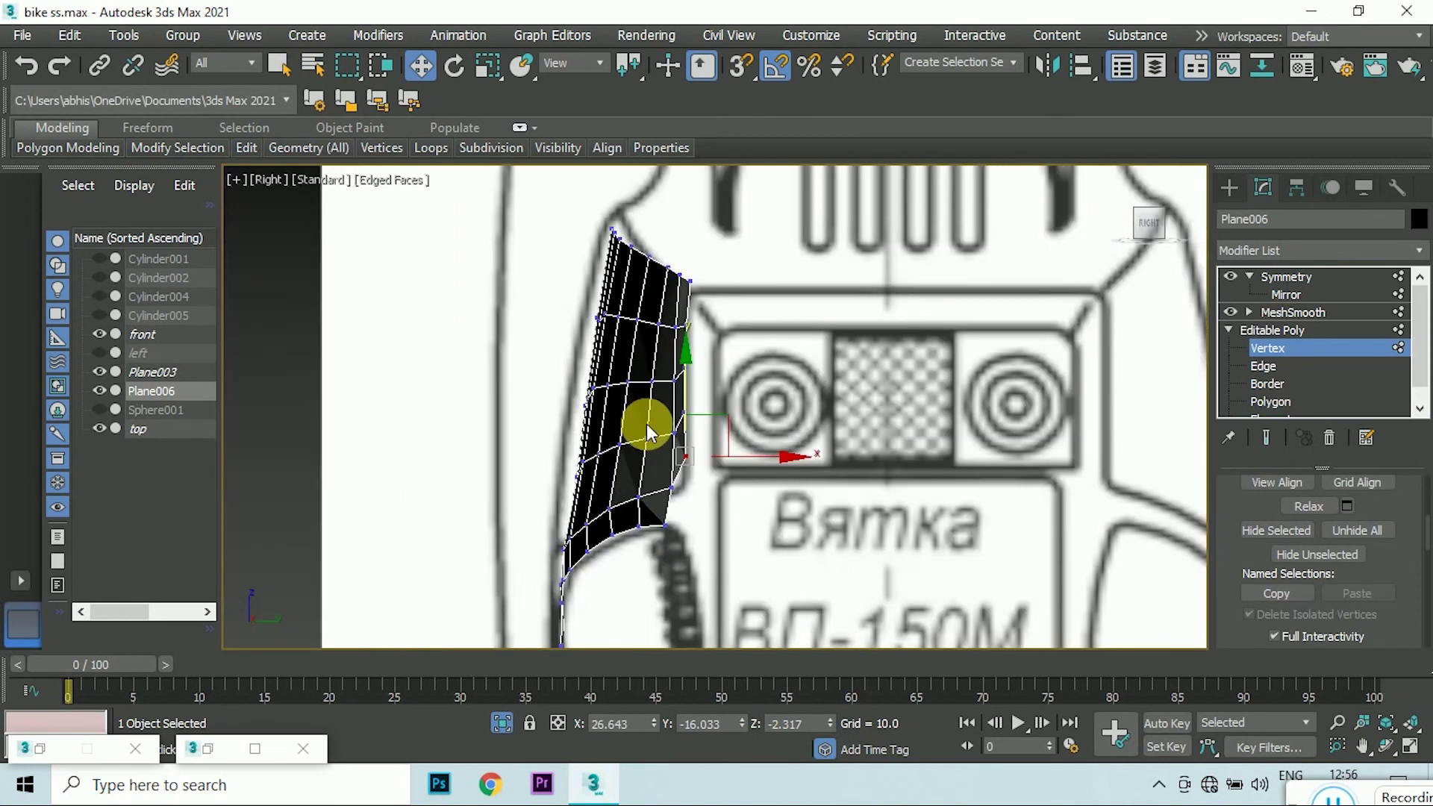
drag(1113, 236, 1146, 224)
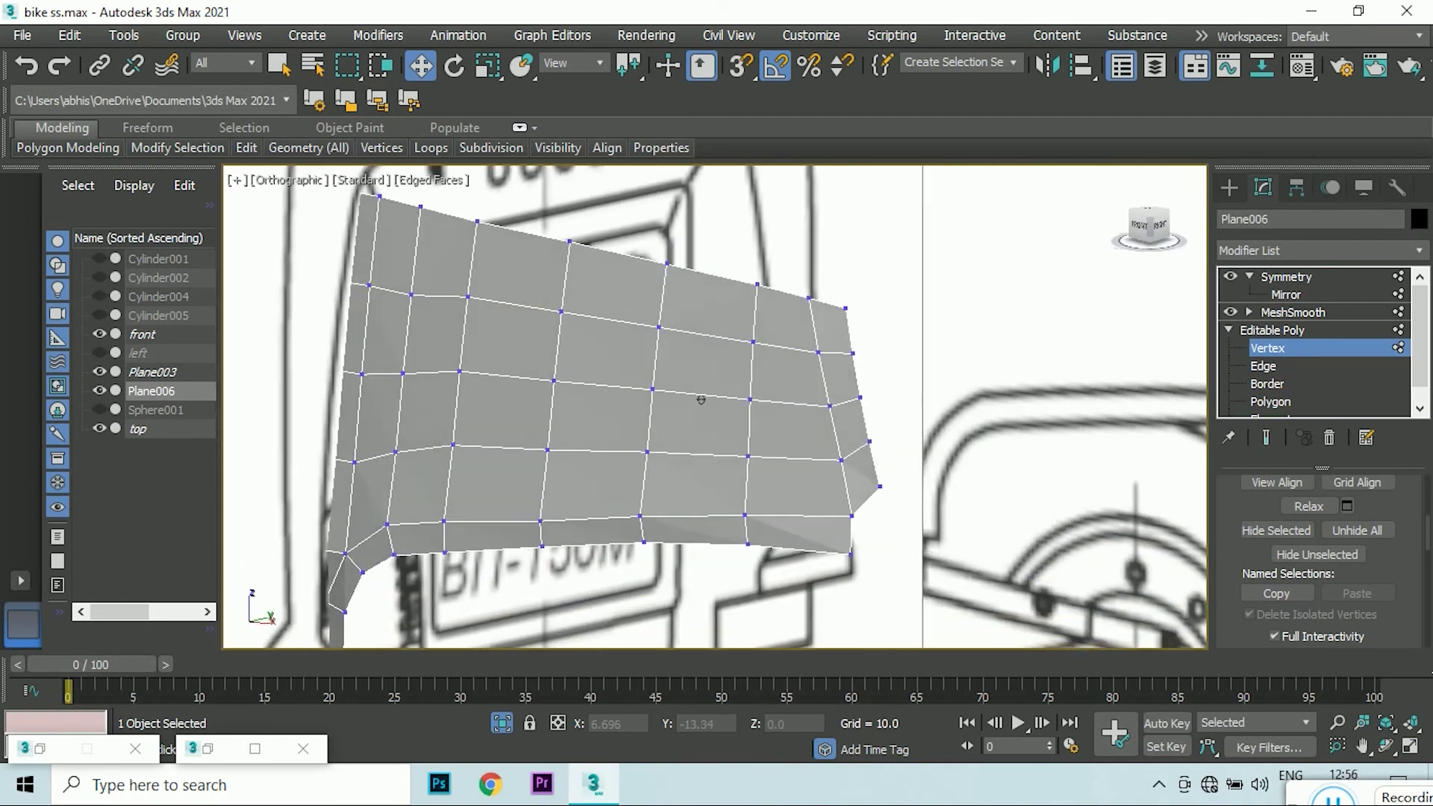
click(1149, 222)
scroll(606, 329, up, 5)
drag(628, 254, 648, 292)
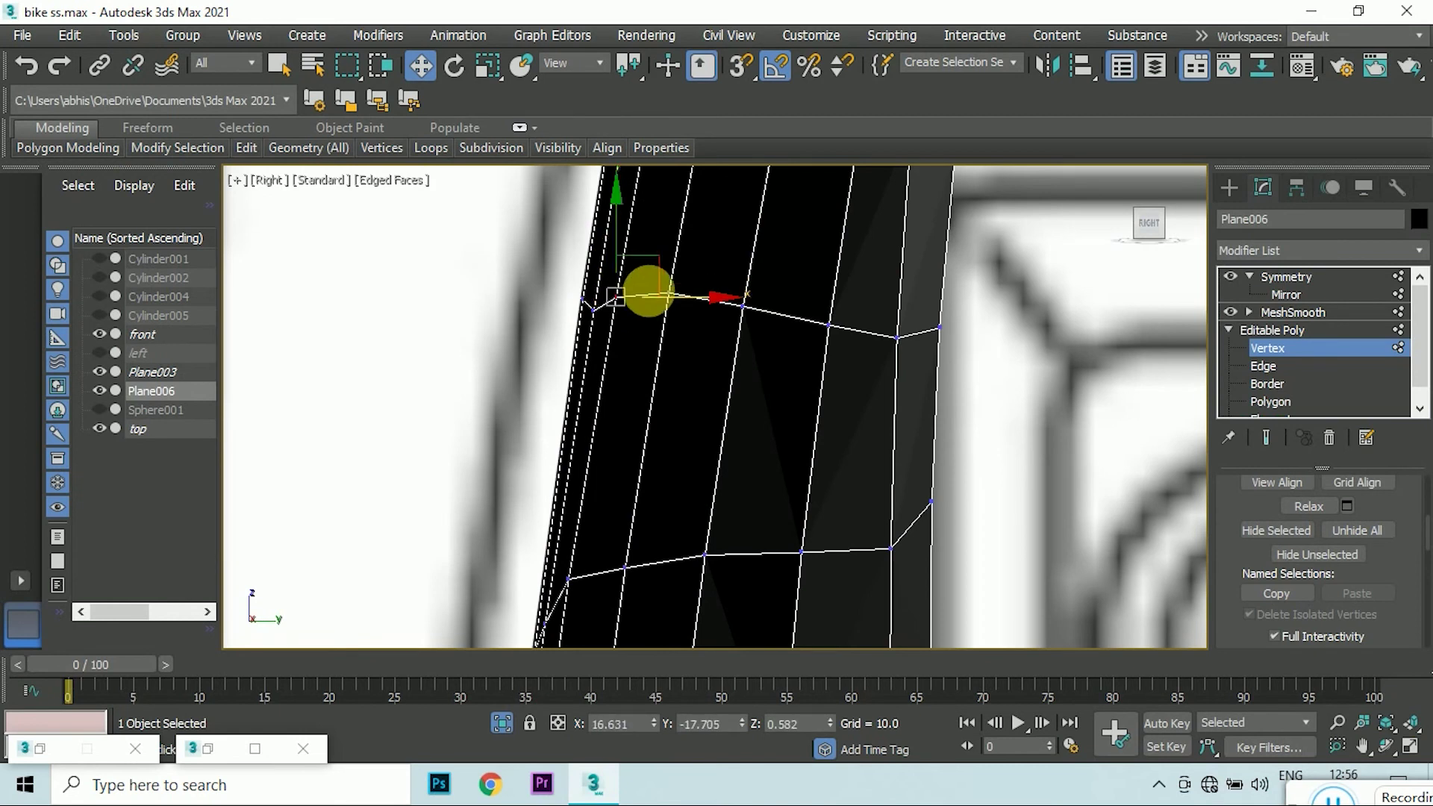
scroll(679, 308, down, 5)
scroll(663, 544, down, 3)
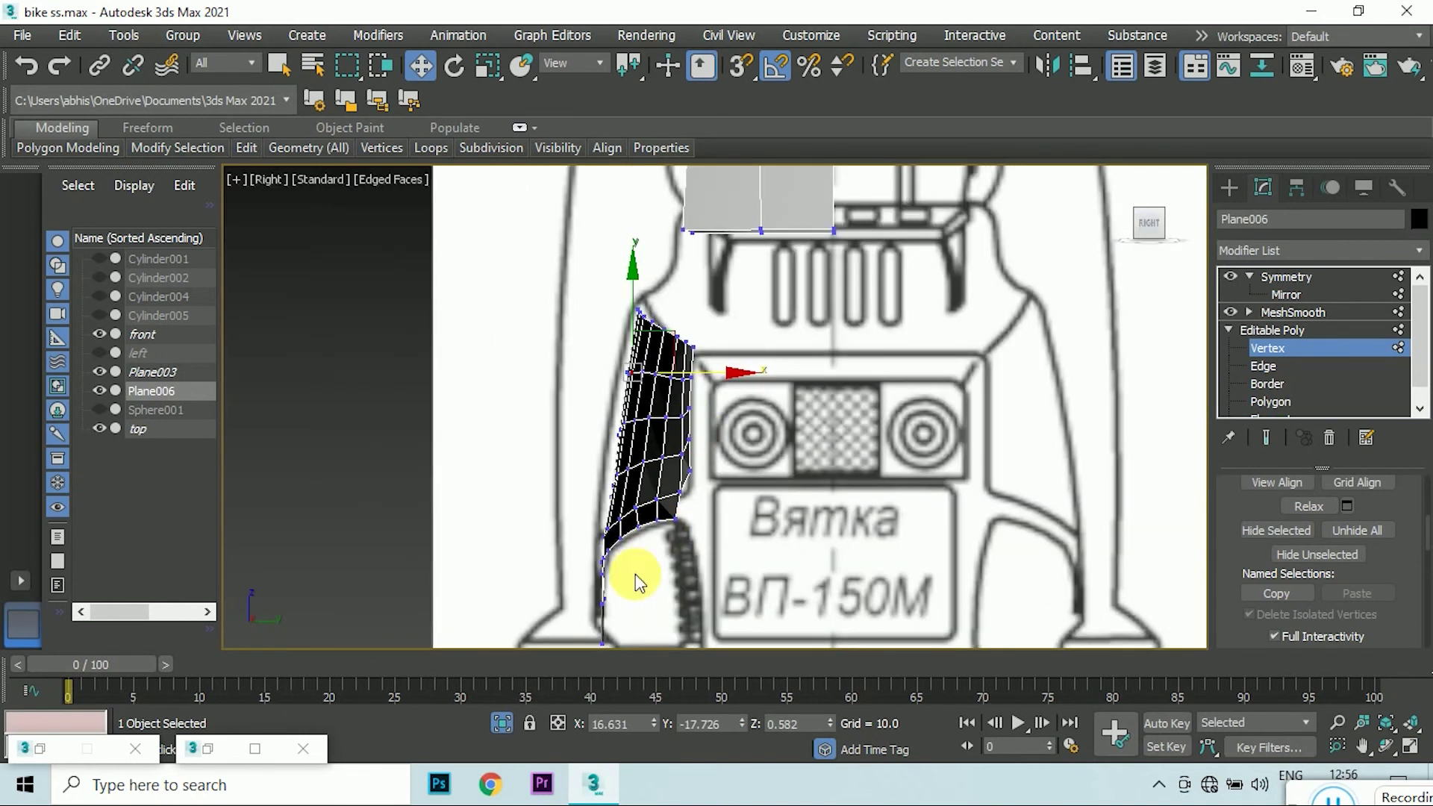
scroll(635, 582, up, 2)
- Toggle Edge then Vertex level and select a vertex on the panel's front edge
click(1264, 366)
scroll(685, 539, up, 3)
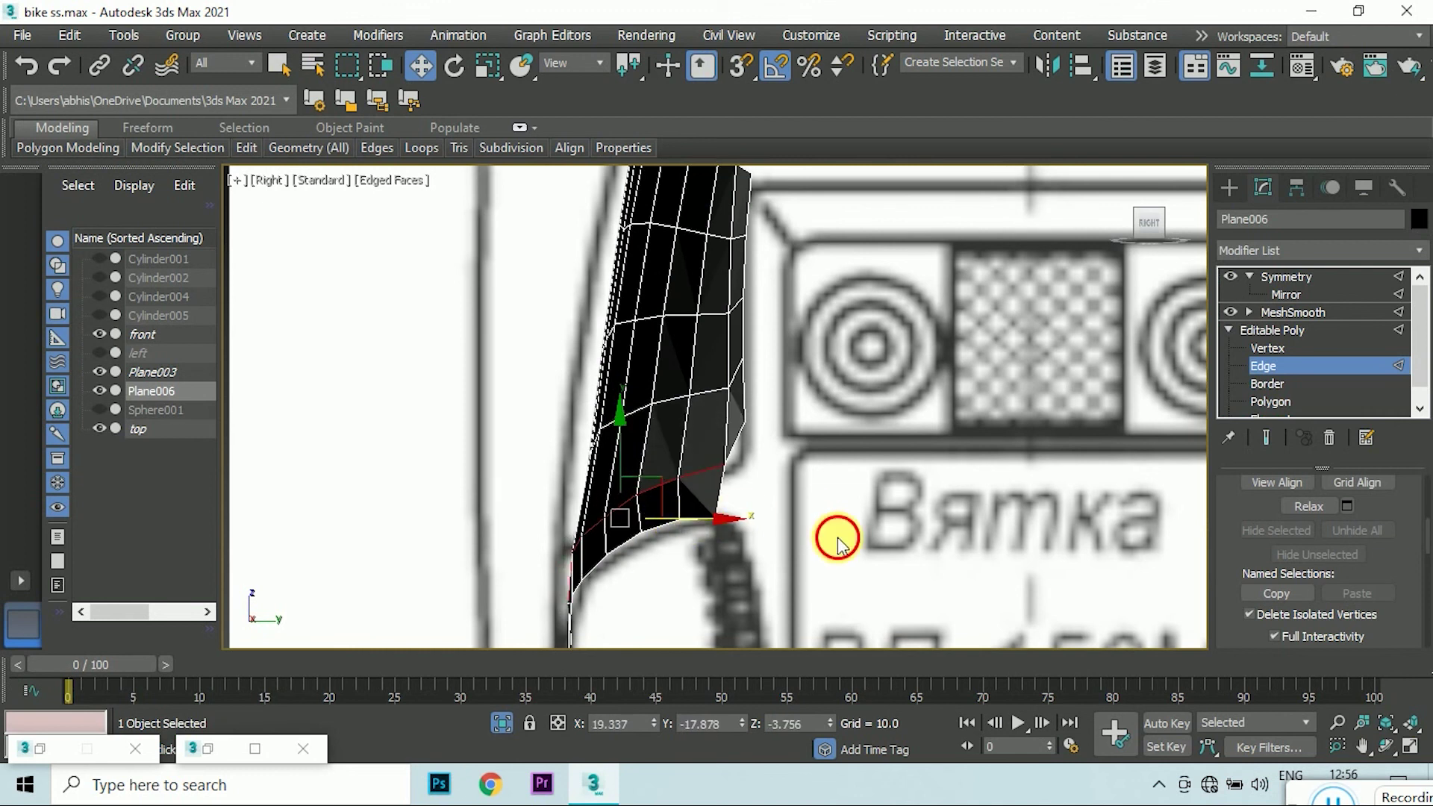
scroll(838, 544, down, 3)
scroll(912, 368, up, 3)
click(1280, 330)
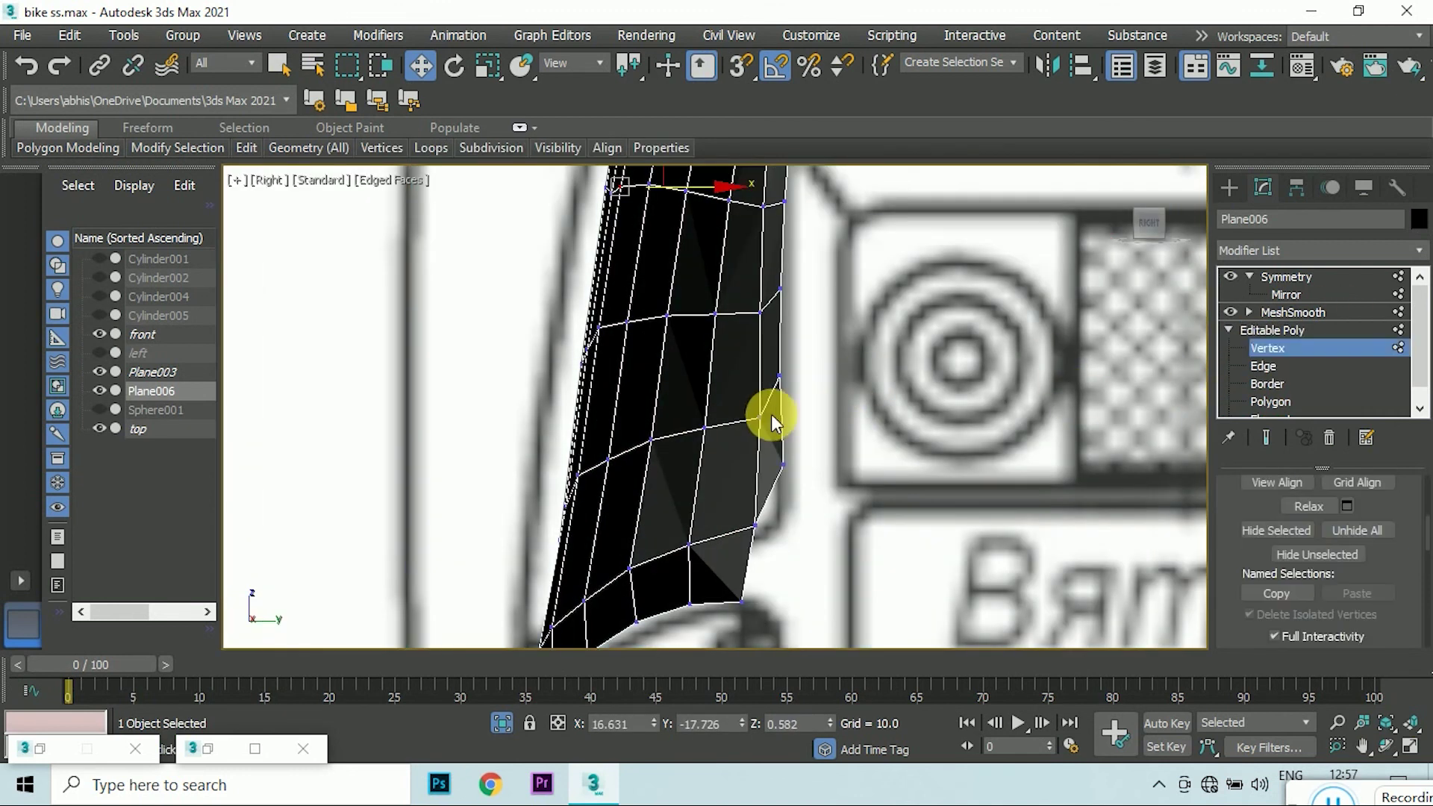
scroll(777, 374, up, 2)
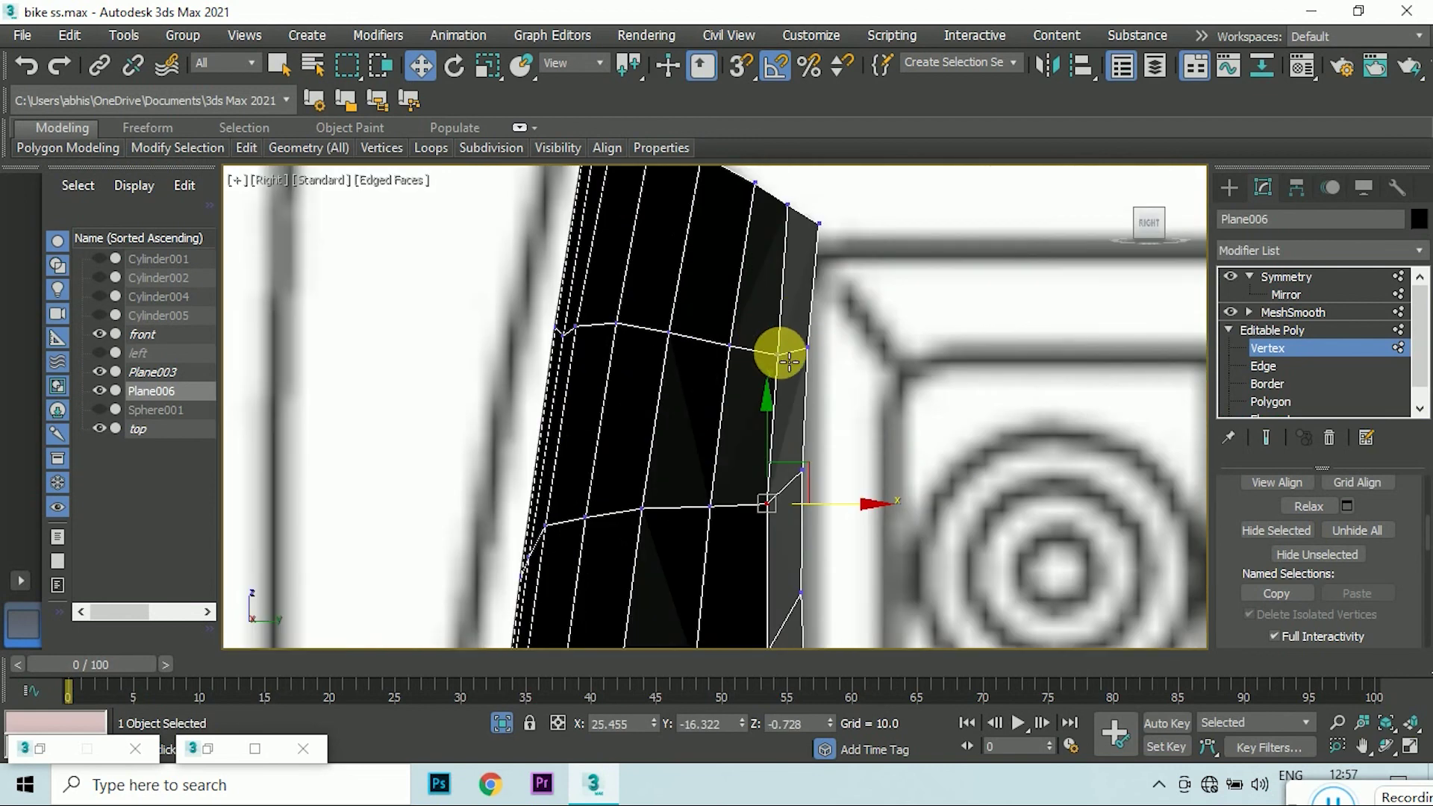
click(789, 361)
- In the Top view, select the vertex at the tip of the thin side strip
alt+middle_drag(841, 432, 746, 485)
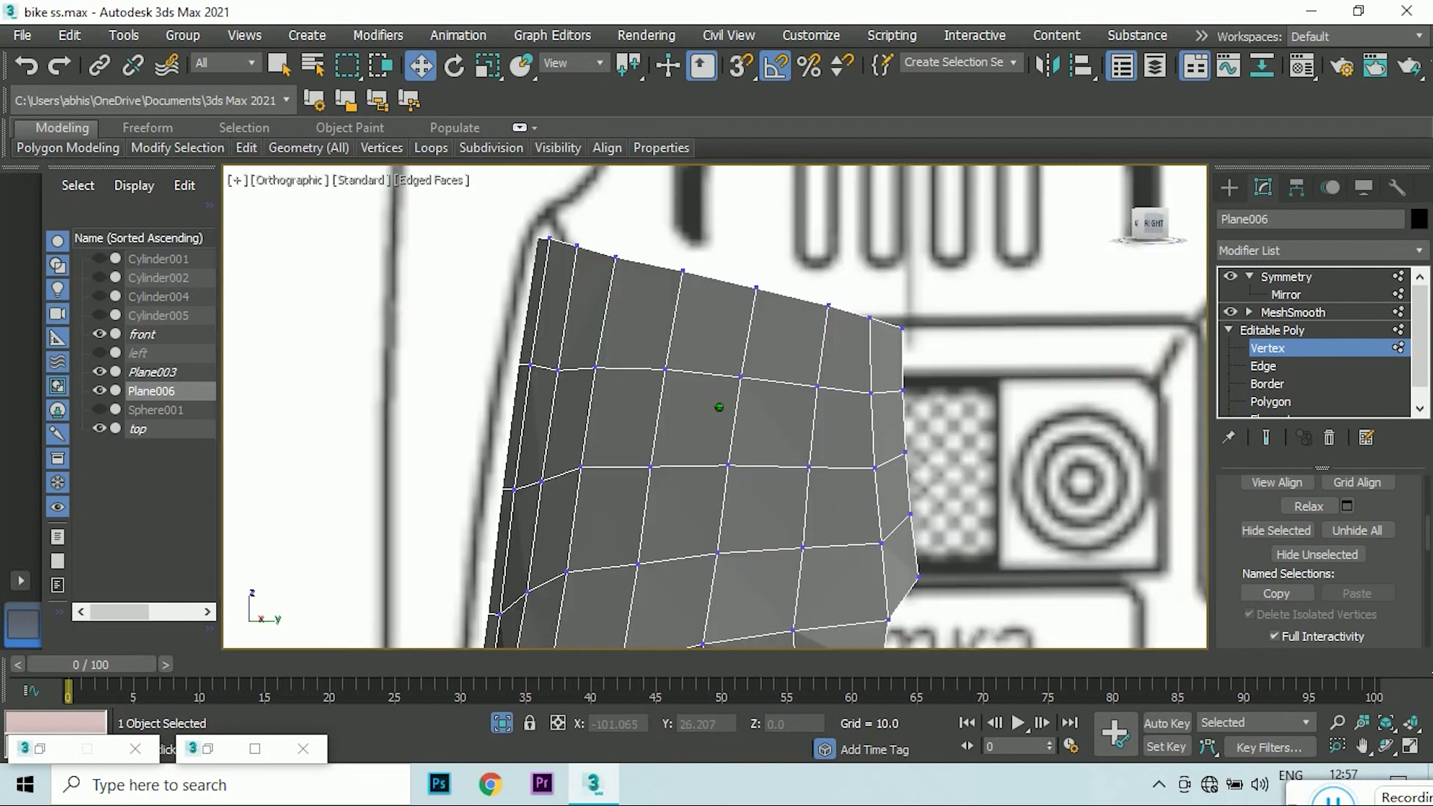
click(1146, 219)
scroll(993, 358, up, 3)
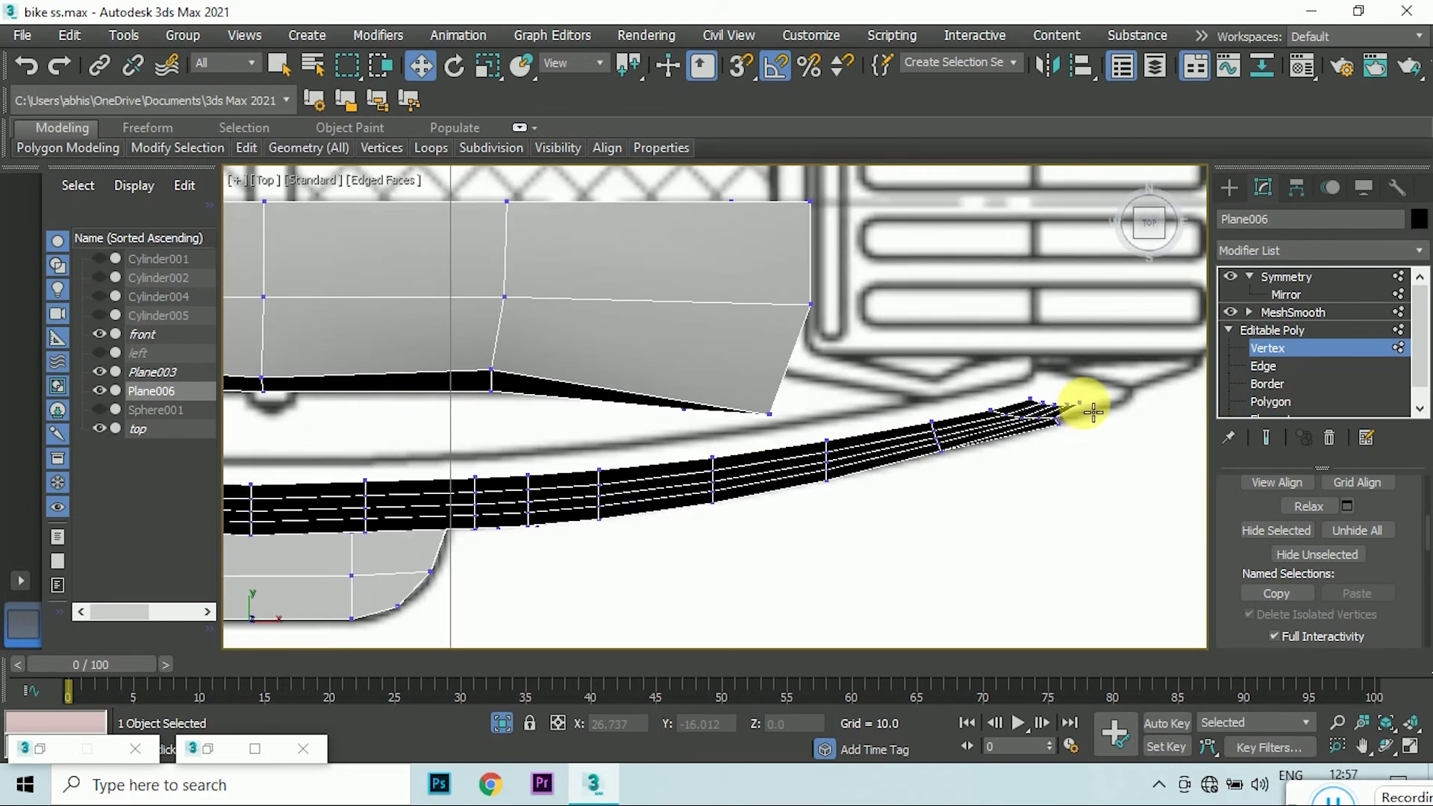
scroll(1040, 463, up, 2)
click(1034, 445)
scroll(970, 463, down, 2)
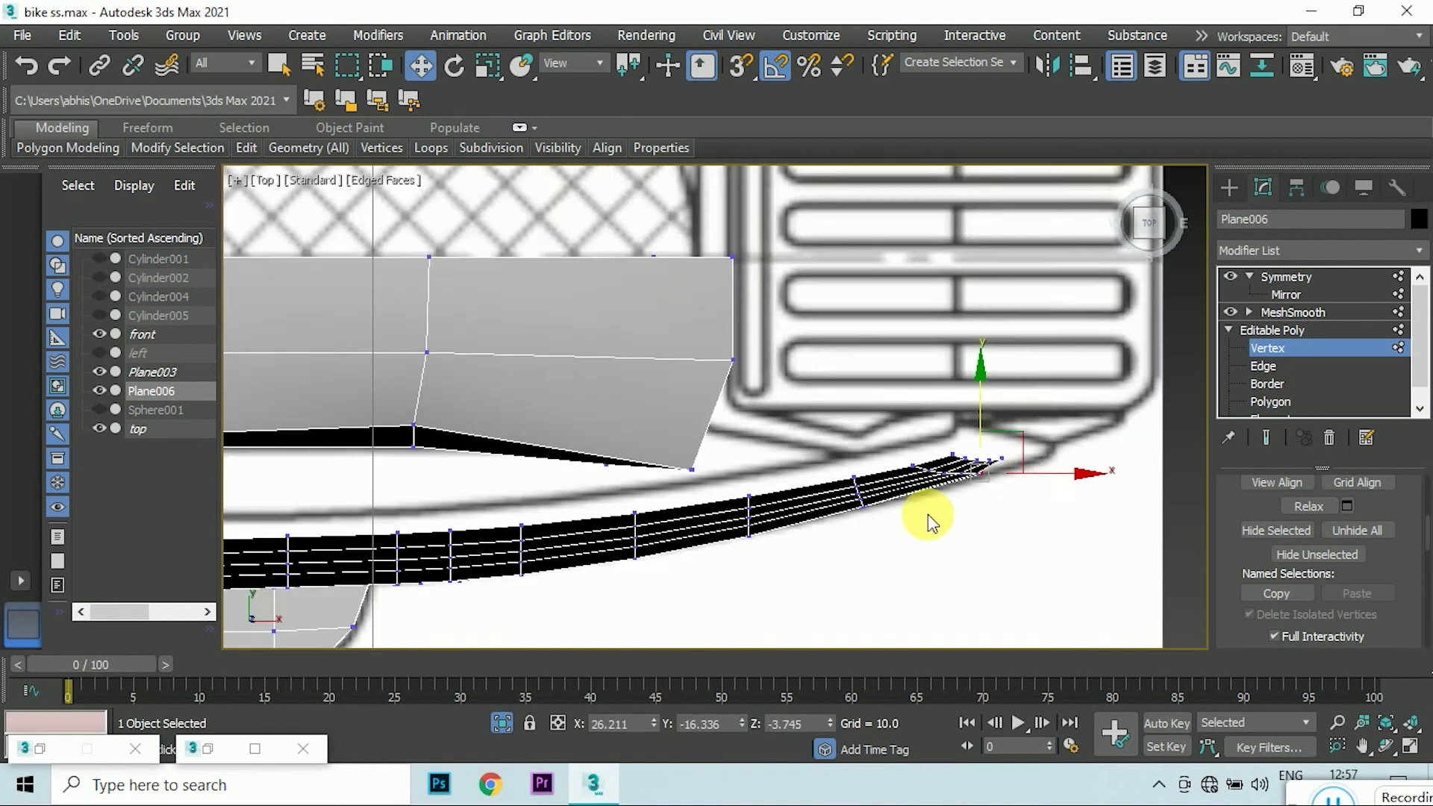
scroll(746, 523, down, 2)
scroll(869, 495, down, 1)
scroll(895, 497, up, 1)
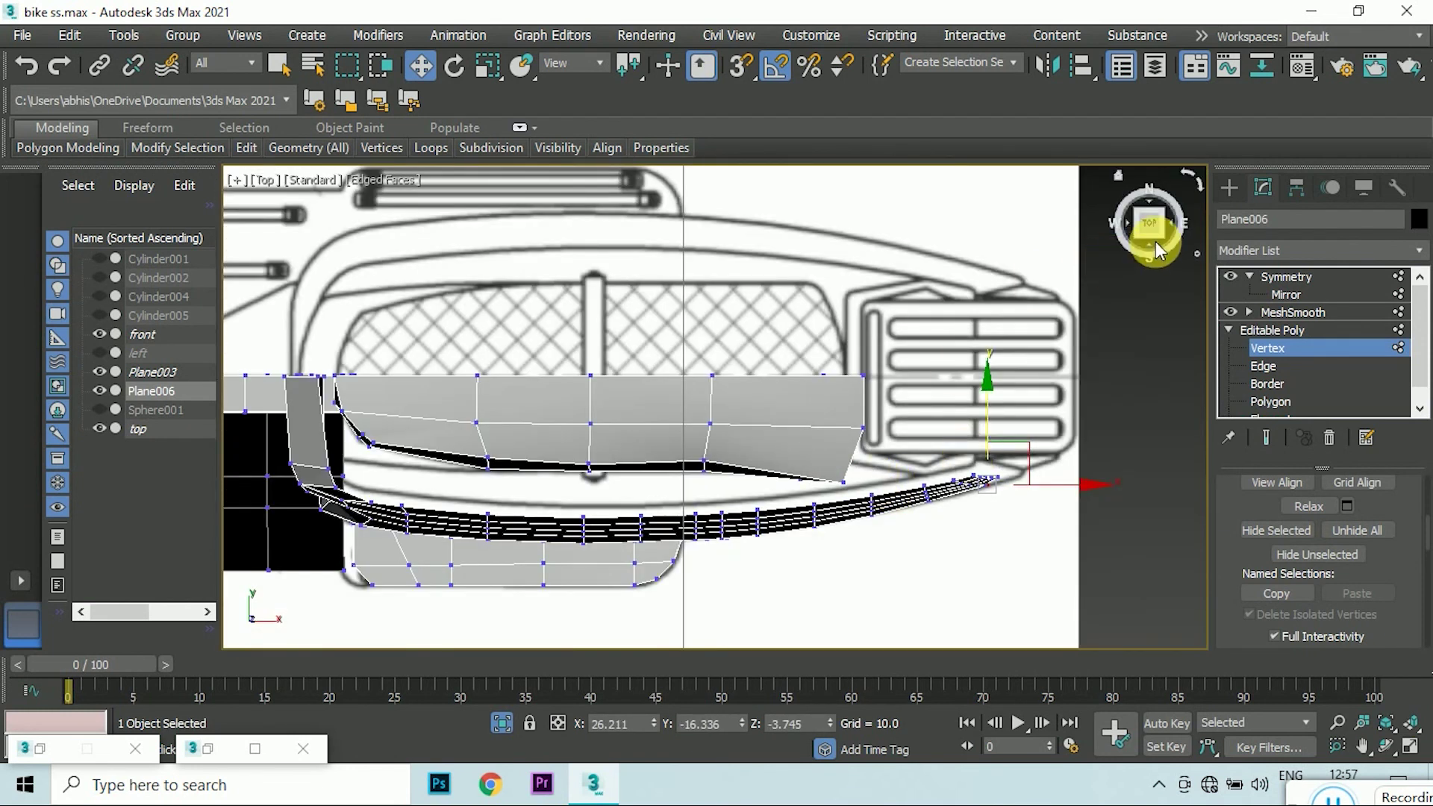
click(1155, 241)
click(1148, 217)
- At Edge level, move the strip's edge toward the seat outline in Top and Right views
click(1236, 366)
scroll(683, 503, up, 3)
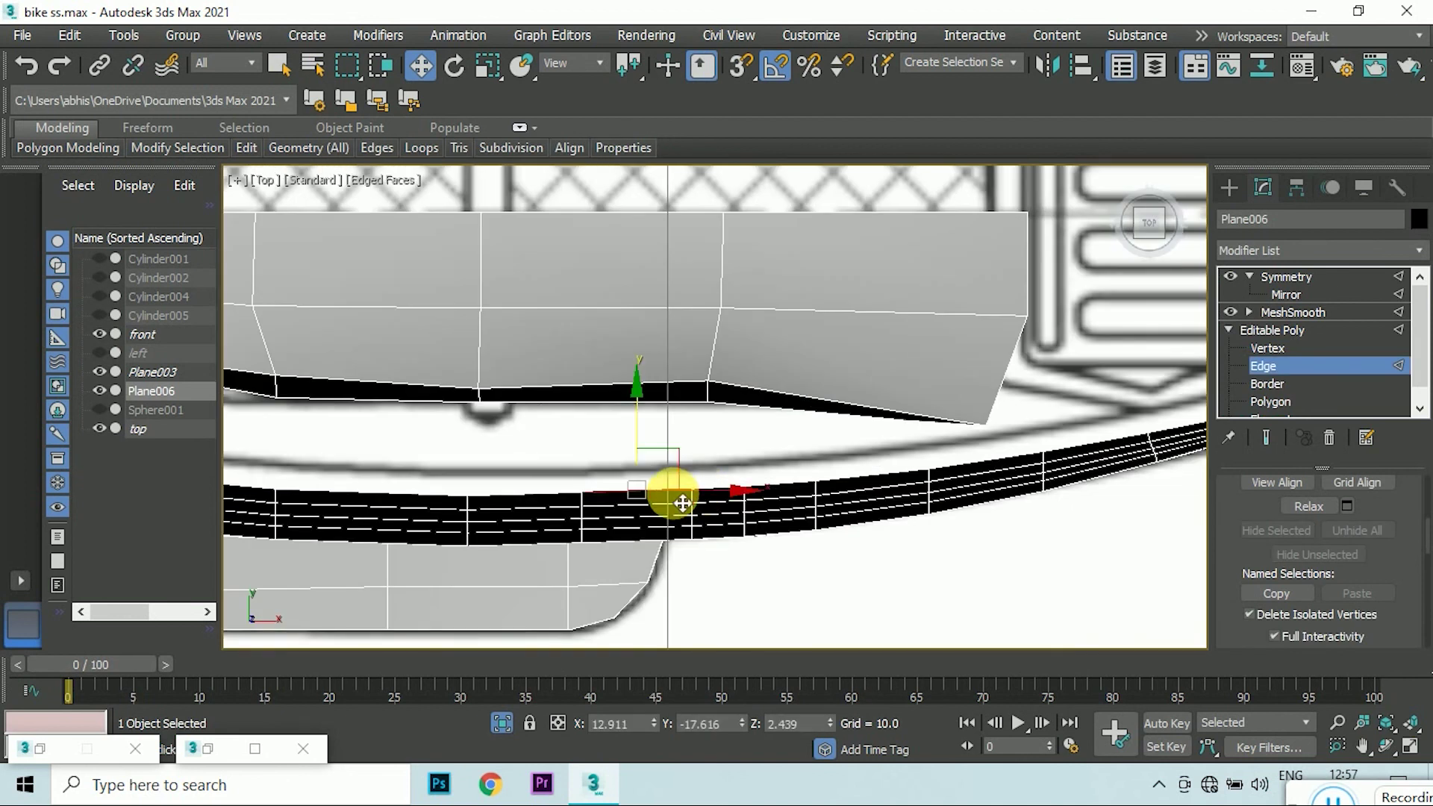
scroll(682, 503, down, 2)
scroll(641, 456, up, 2)
drag(733, 448, 730, 446)
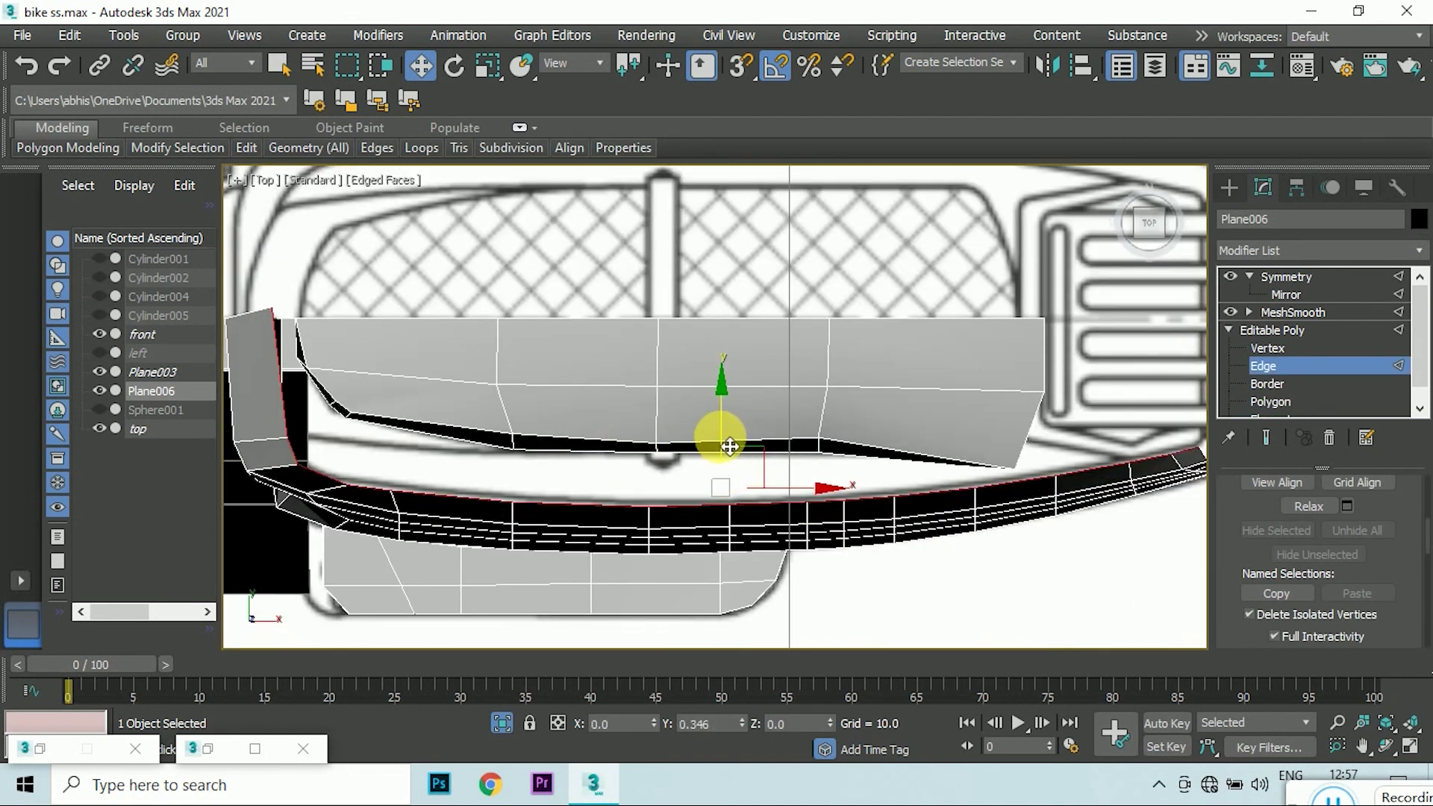
scroll(842, 385, down, 2)
click(1186, 222)
scroll(841, 366, up, 3)
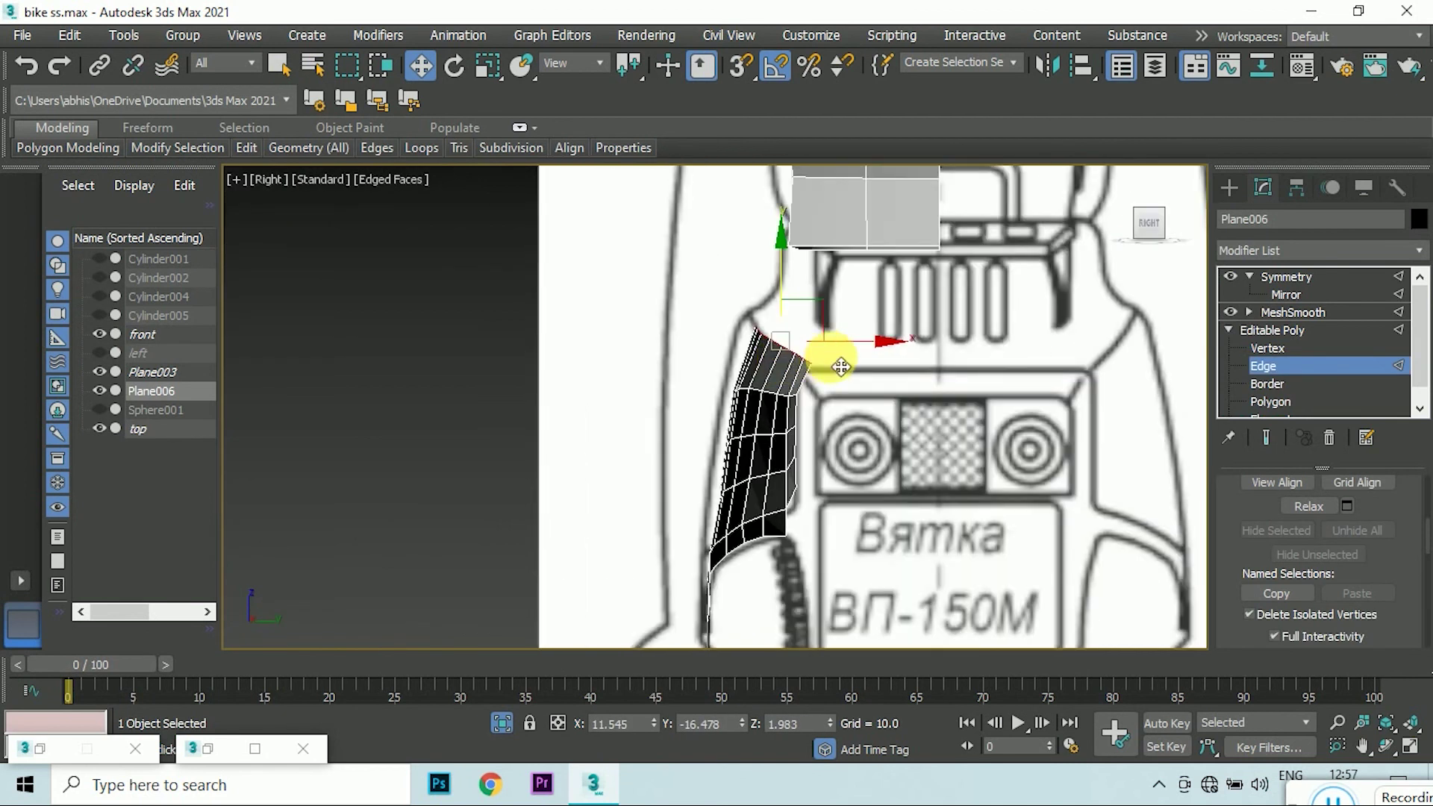
drag(788, 296, 769, 282)
scroll(834, 345, up, 2)
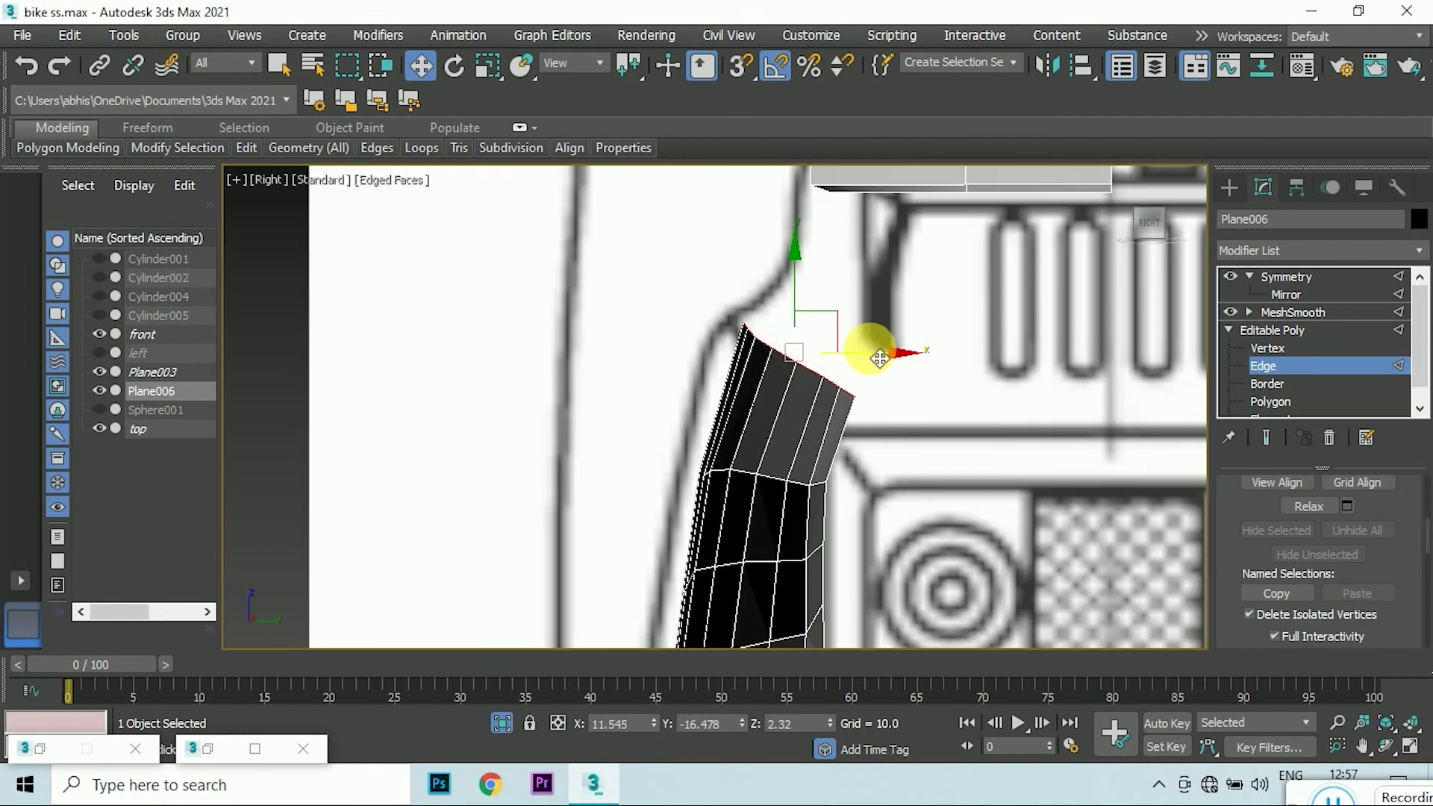
drag(880, 359, 876, 361)
- Orbit to inspect the strip and move its selected edge outward onto the reference
drag(1160, 221, 827, 375)
scroll(826, 375, down, 3)
scroll(769, 455, up, 3)
scroll(769, 283, up, 2)
scroll(775, 487, down, 2)
scroll(771, 250, up, 3)
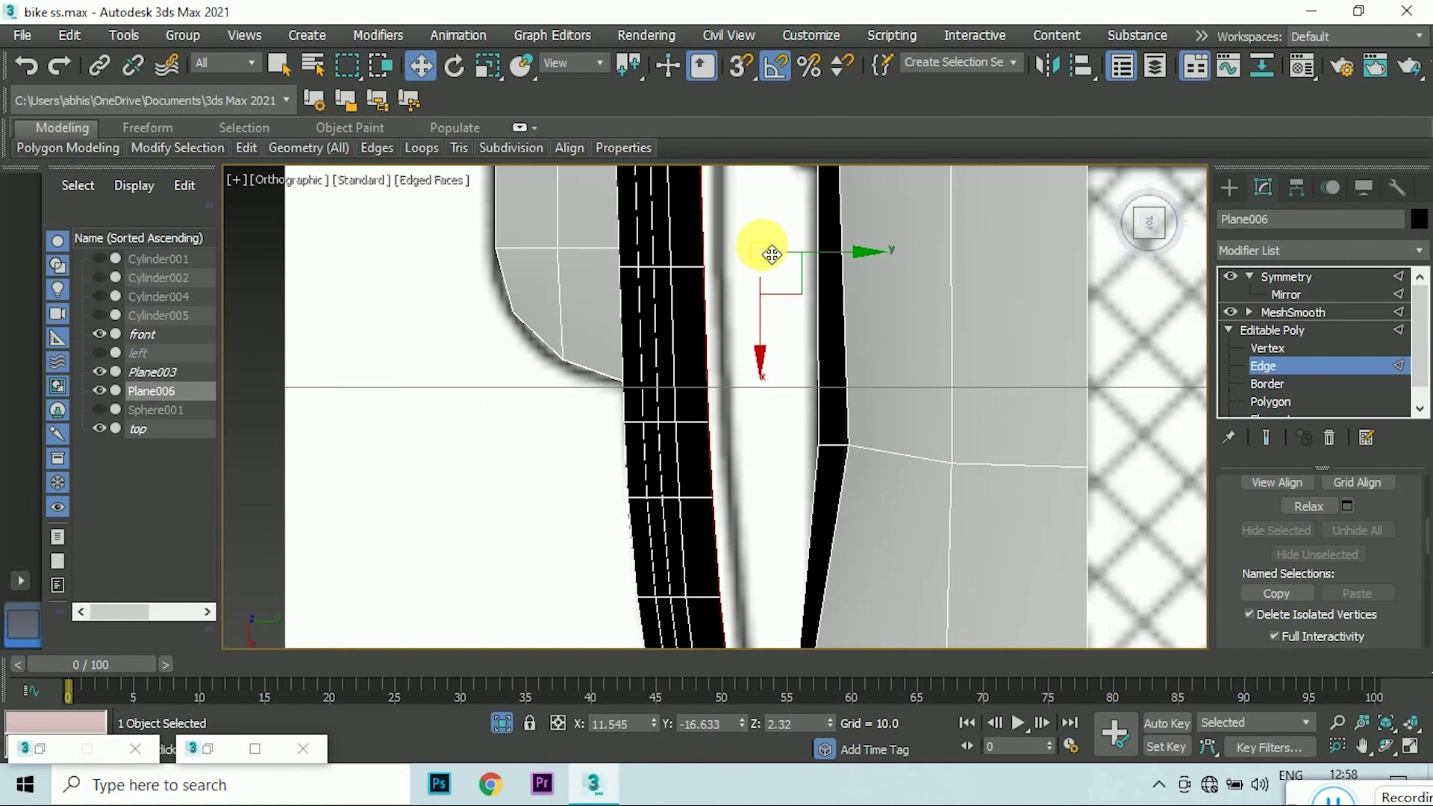
scroll(772, 249, up, 2)
drag(821, 260, 853, 278)
scroll(852, 279, down, 5)
middle_drag(665, 329, 678, 217)
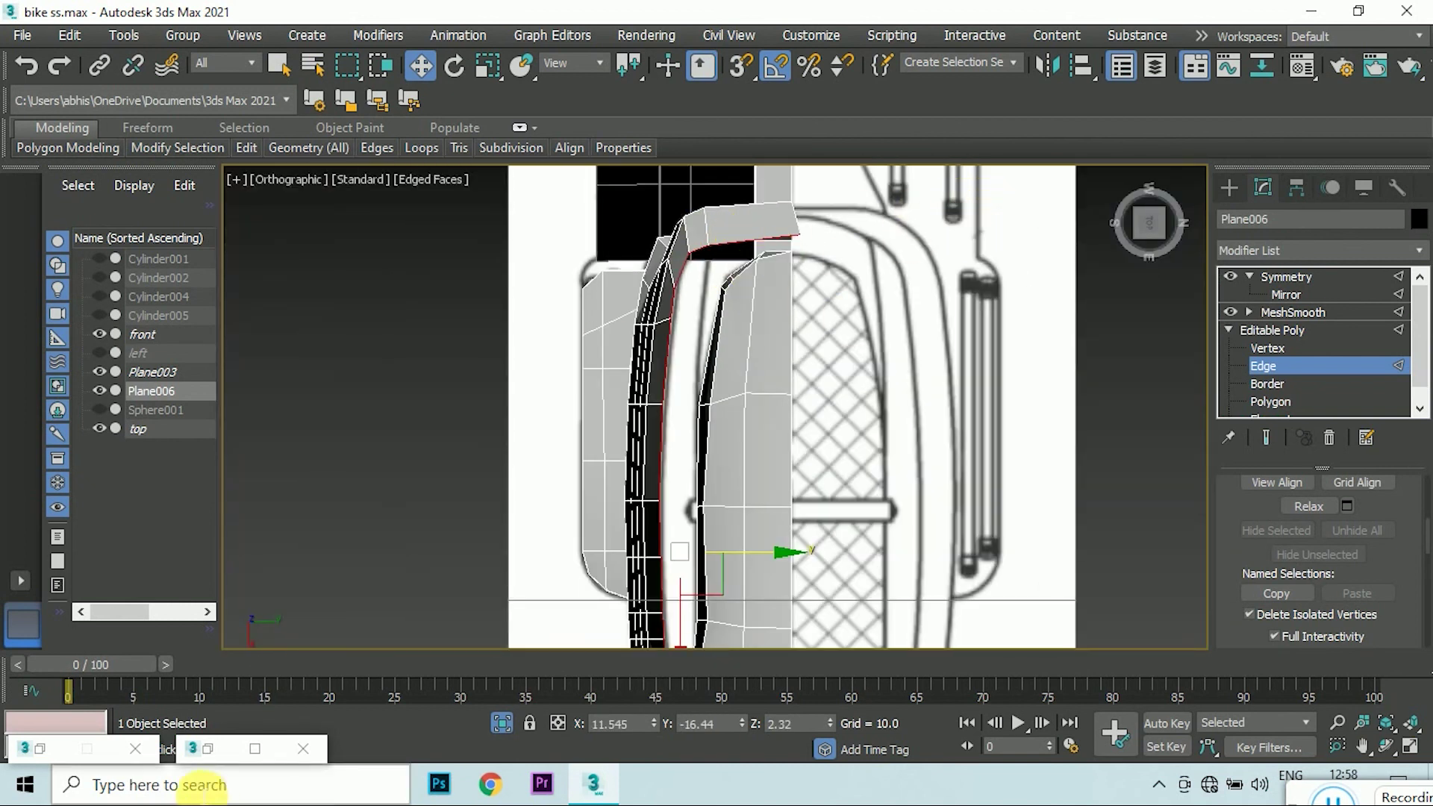
- Open the Material Editor and pull seat vertices up onto the blueprint seat outline
key(m)
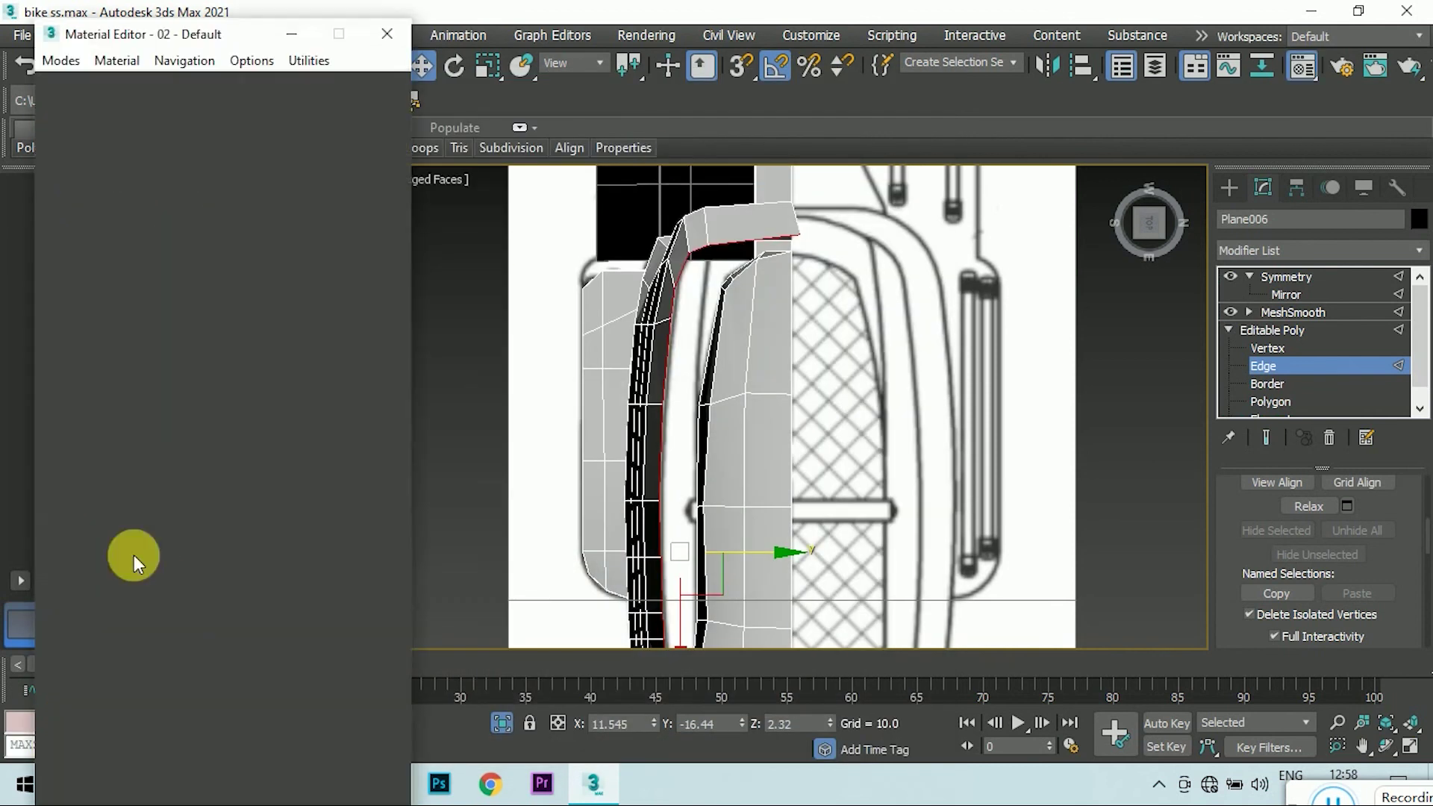
scroll(742, 263, up, 2)
scroll(742, 263, up, 2)
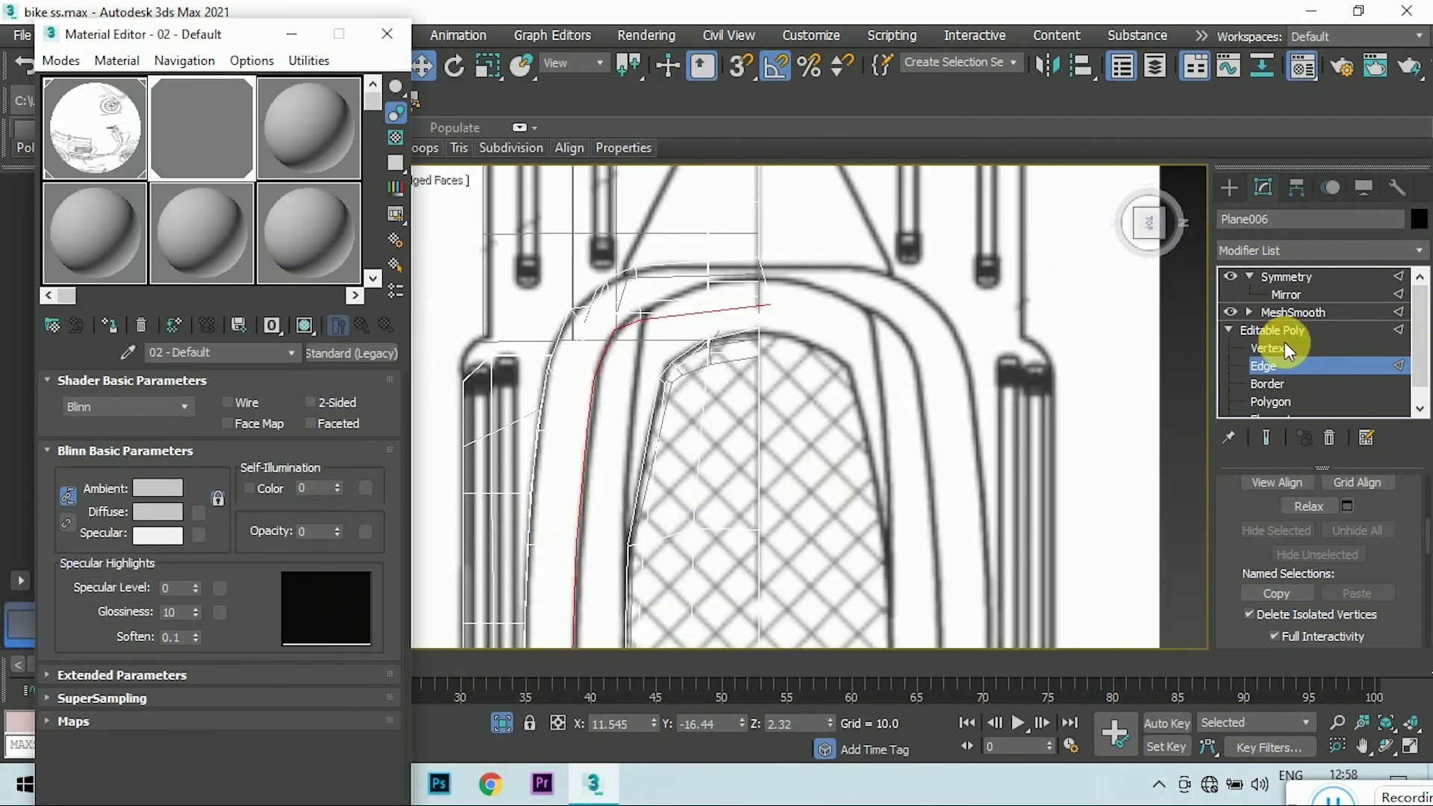
click(1285, 346)
scroll(787, 333, up, 2)
drag(832, 341, 889, 246)
scroll(631, 317, up, 2)
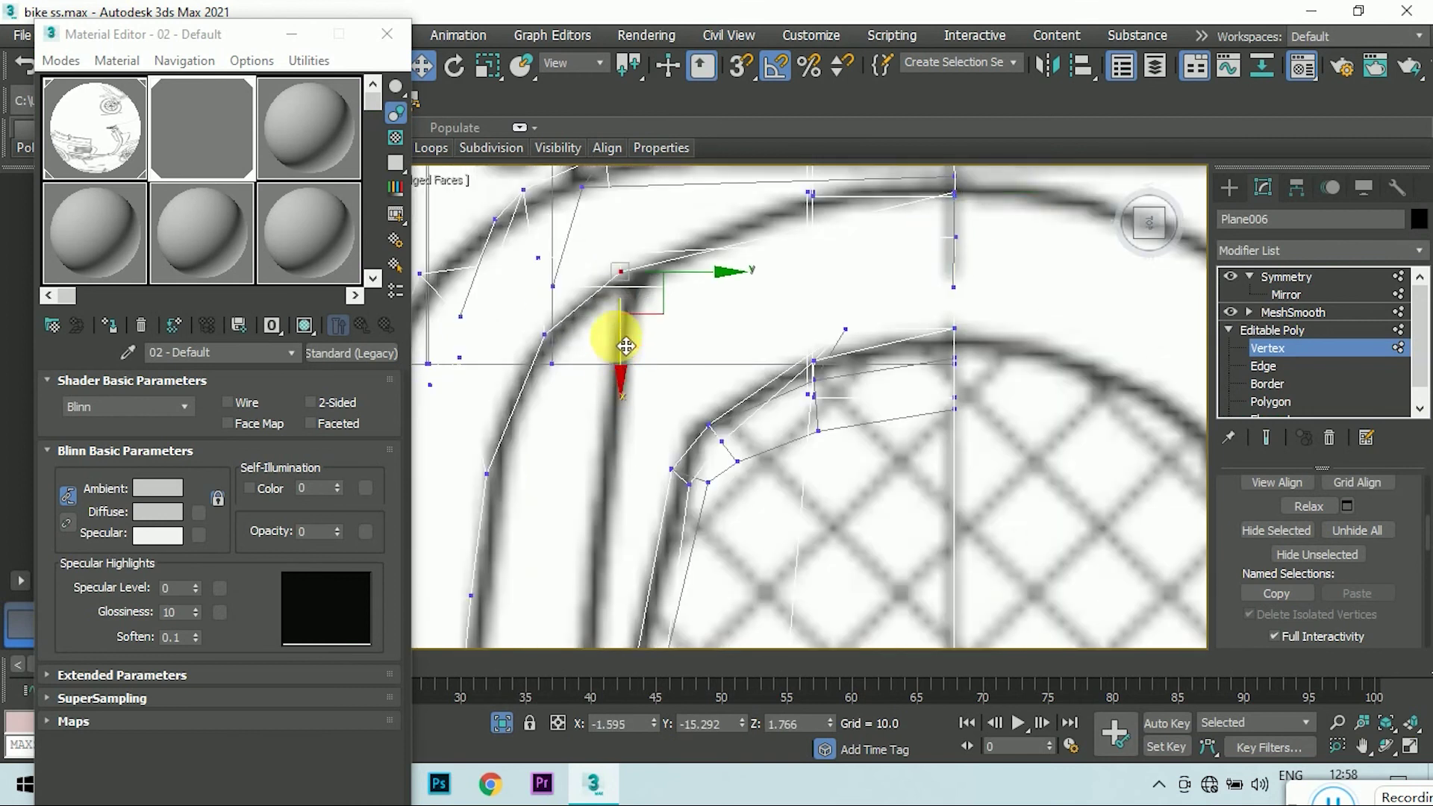
scroll(626, 345, down, 2)
drag(643, 314, 697, 288)
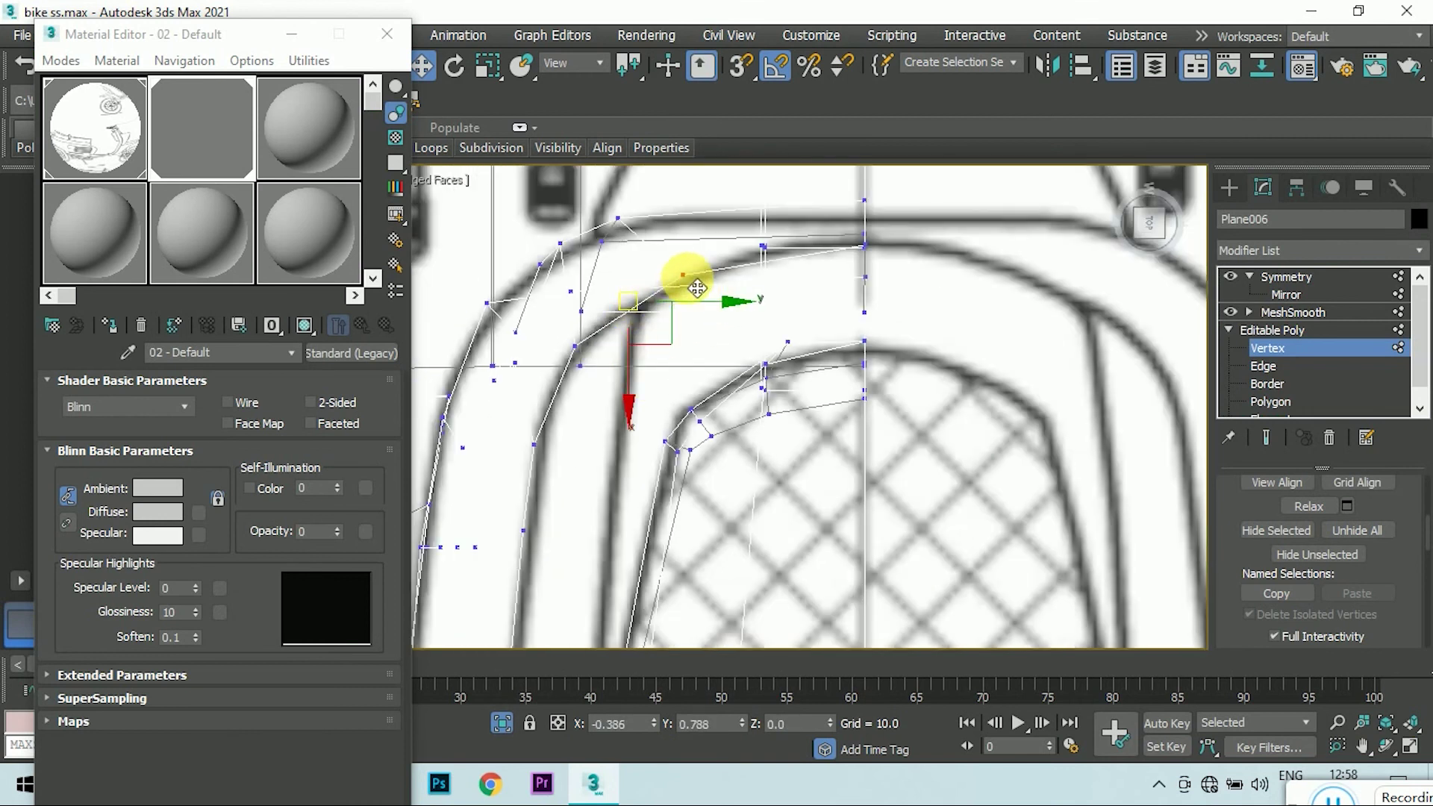
click(576, 348)
mouse_move(617, 348)
mouse_down()
mouse_move(606, 343)
mouse_move(717, 266)
mouse_up()
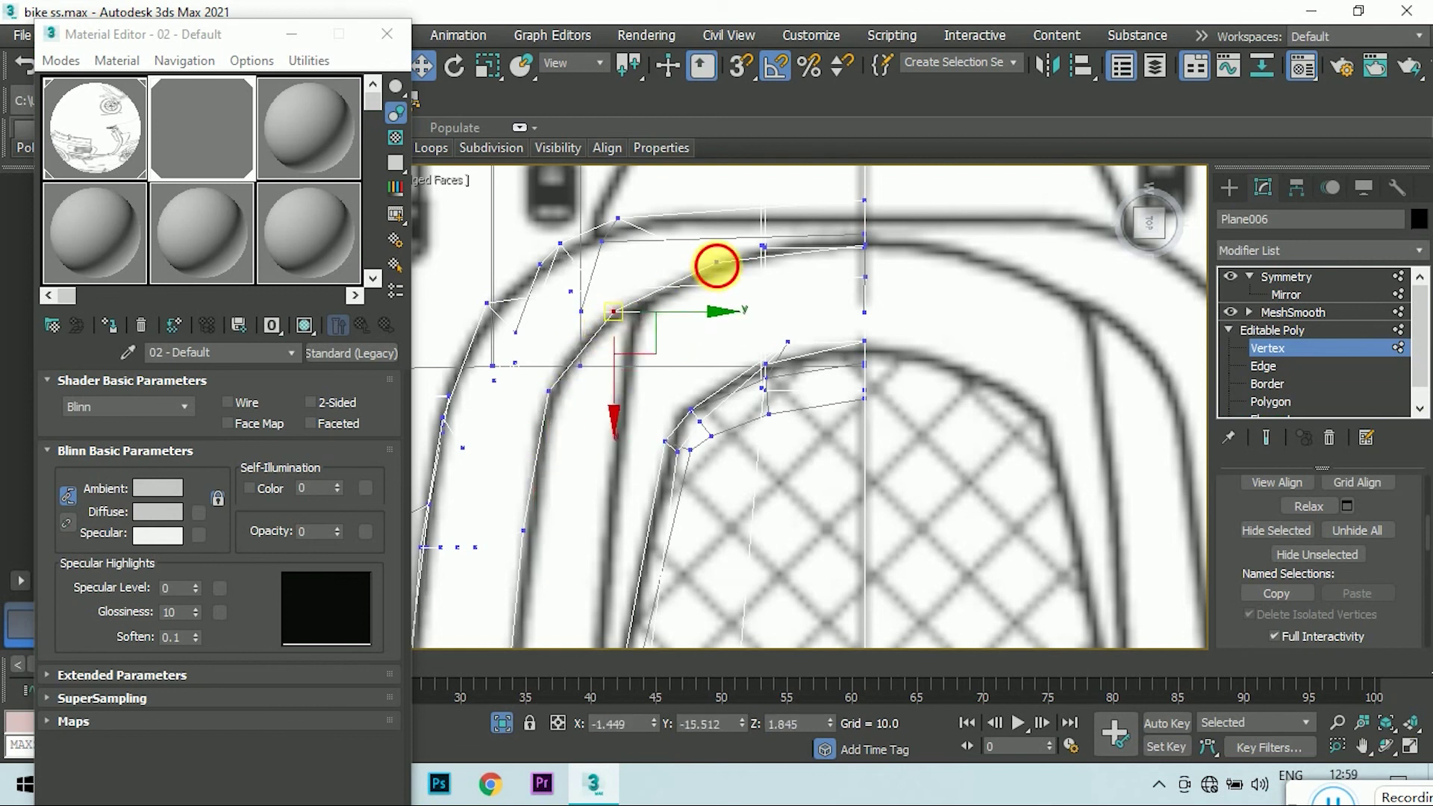
- Check the seat from Top, Right and Front views and pick a vertex on the seat curve
scroll(742, 288, down, 3)
alt+middle_drag(944, 239, 822, 247)
click(1142, 217)
scroll(794, 409, up, 3)
scroll(950, 448, down, 5)
scroll(964, 399, up, 5)
scroll(822, 425, up, 2)
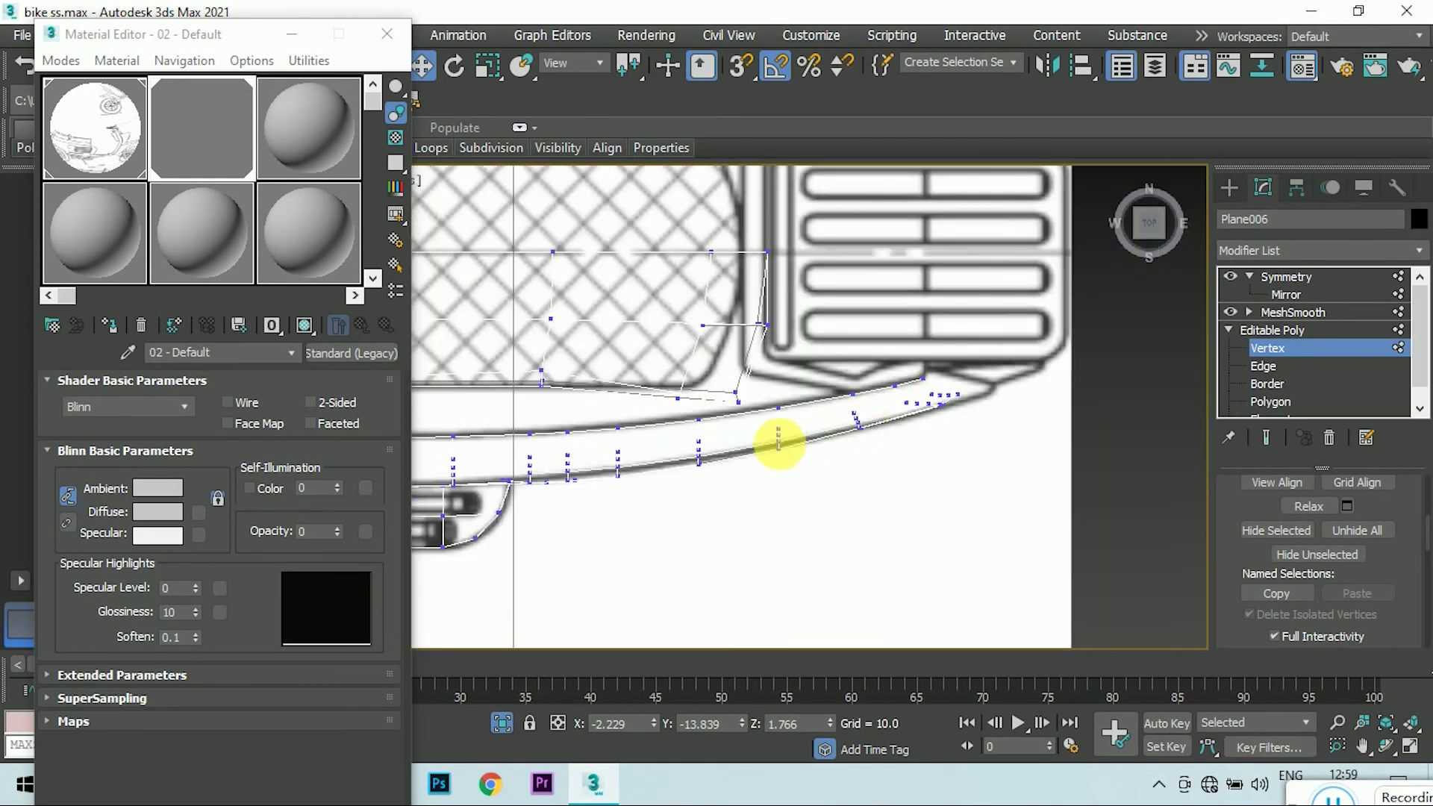
scroll(747, 437, up, 4)
click(737, 448)
scroll(749, 417, down, 3)
click(1146, 223)
scroll(762, 352, up, 5)
scroll(792, 314, down, 2)
scroll(852, 313, down, 2)
scroll(855, 295, up, 1)
scroll(849, 284, down, 1)
click(1127, 233)
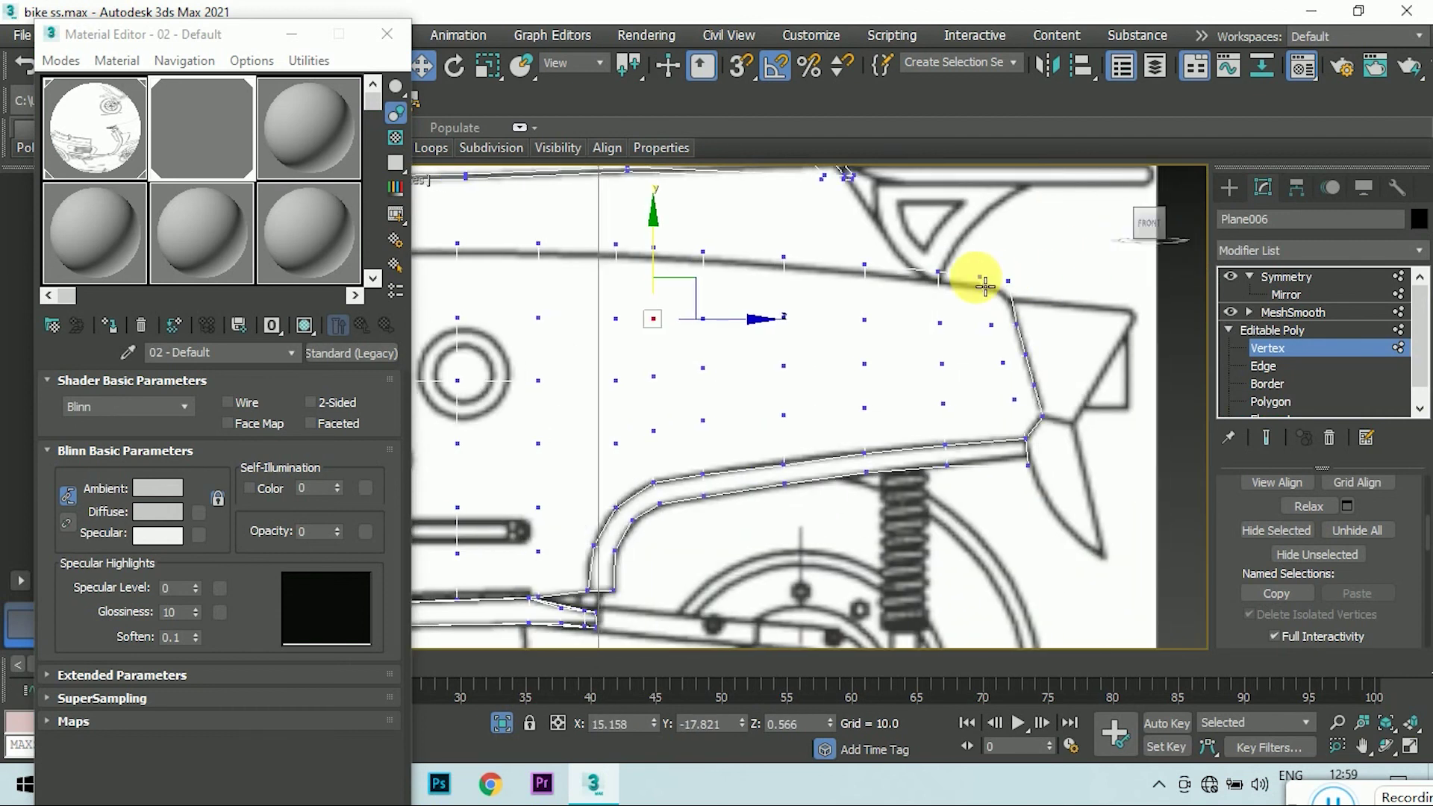
scroll(1023, 289, up, 3)
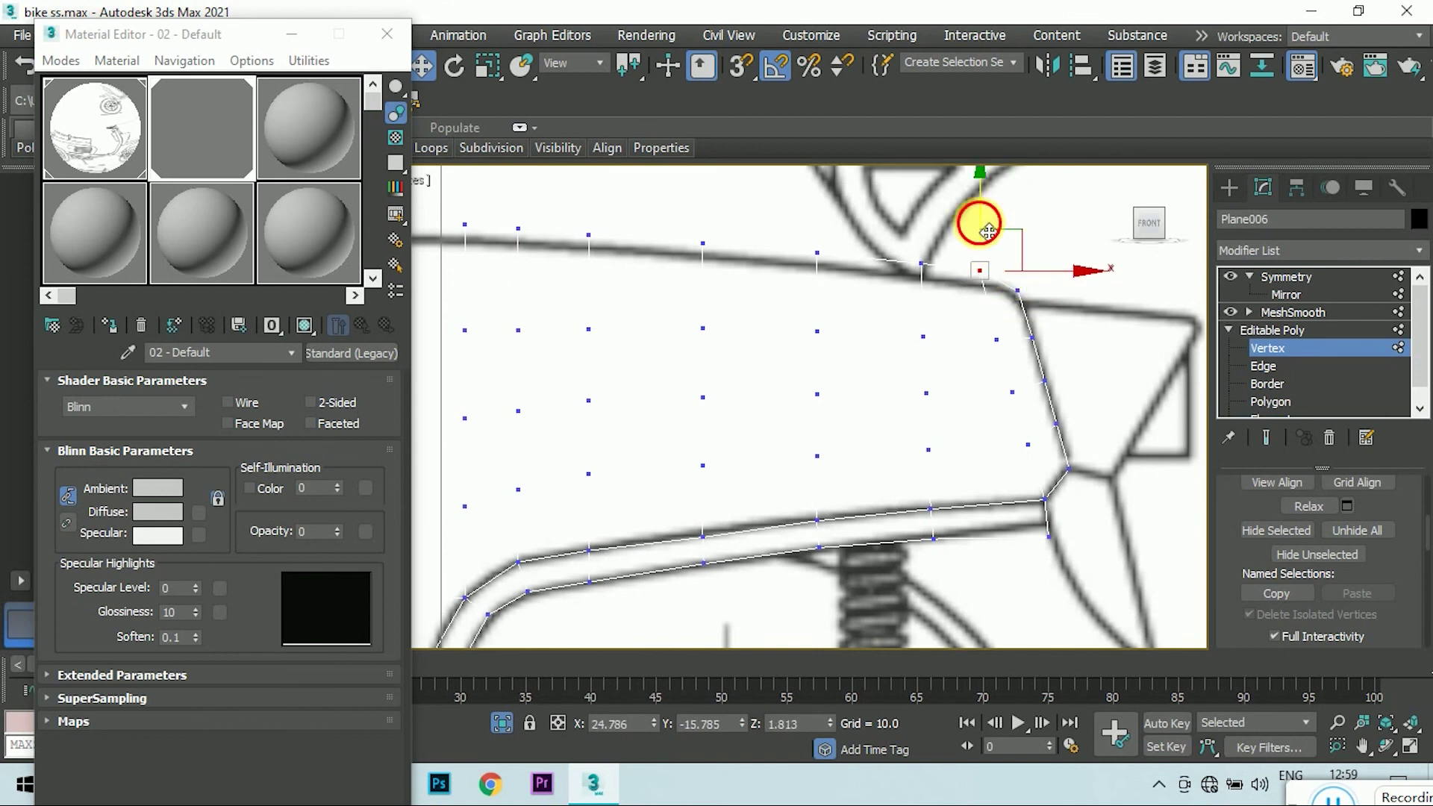
- Select vertices along the seat's top edge and lower one onto the blueprint line
click(922, 262)
click(820, 257)
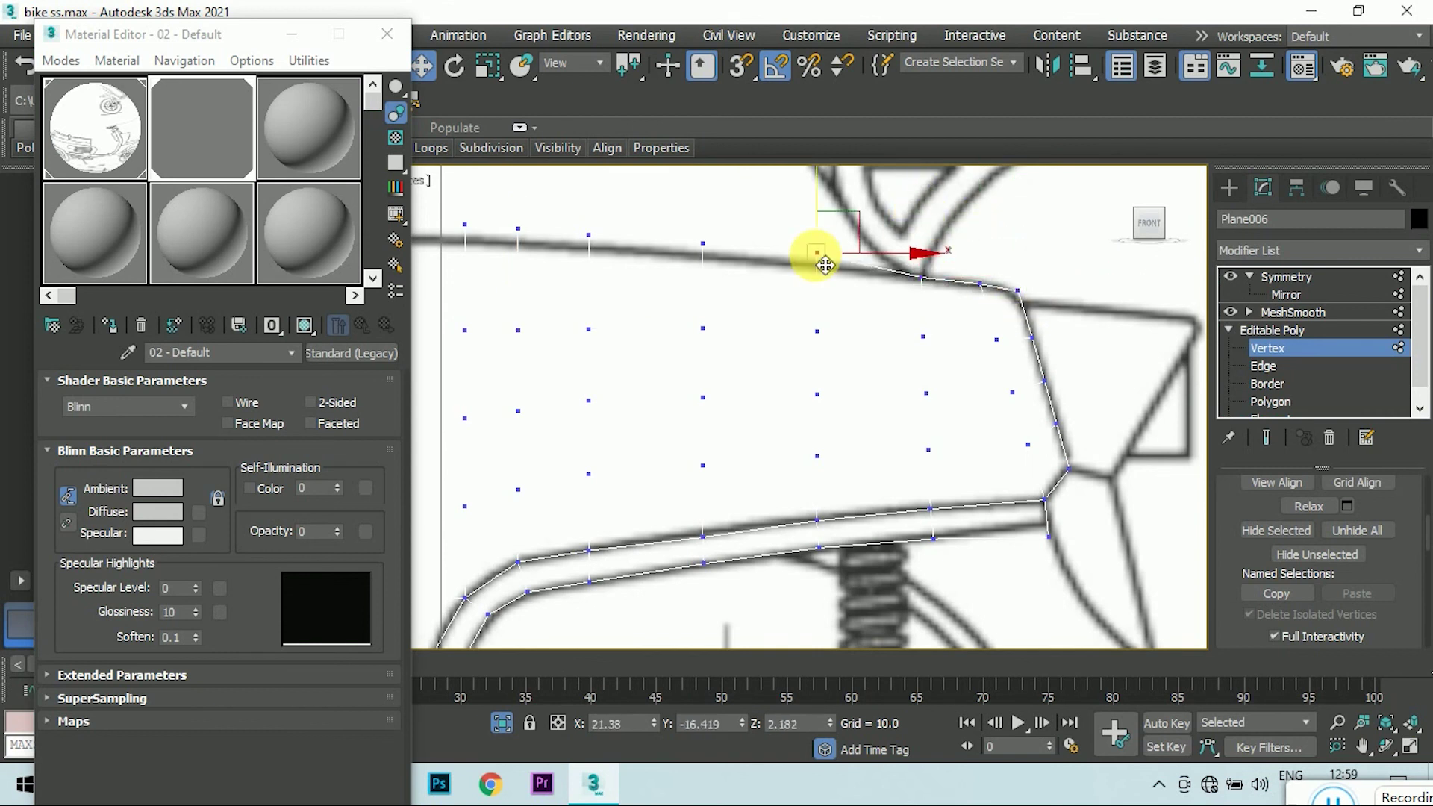
scroll(832, 212, down, 3)
scroll(963, 250, up, 3)
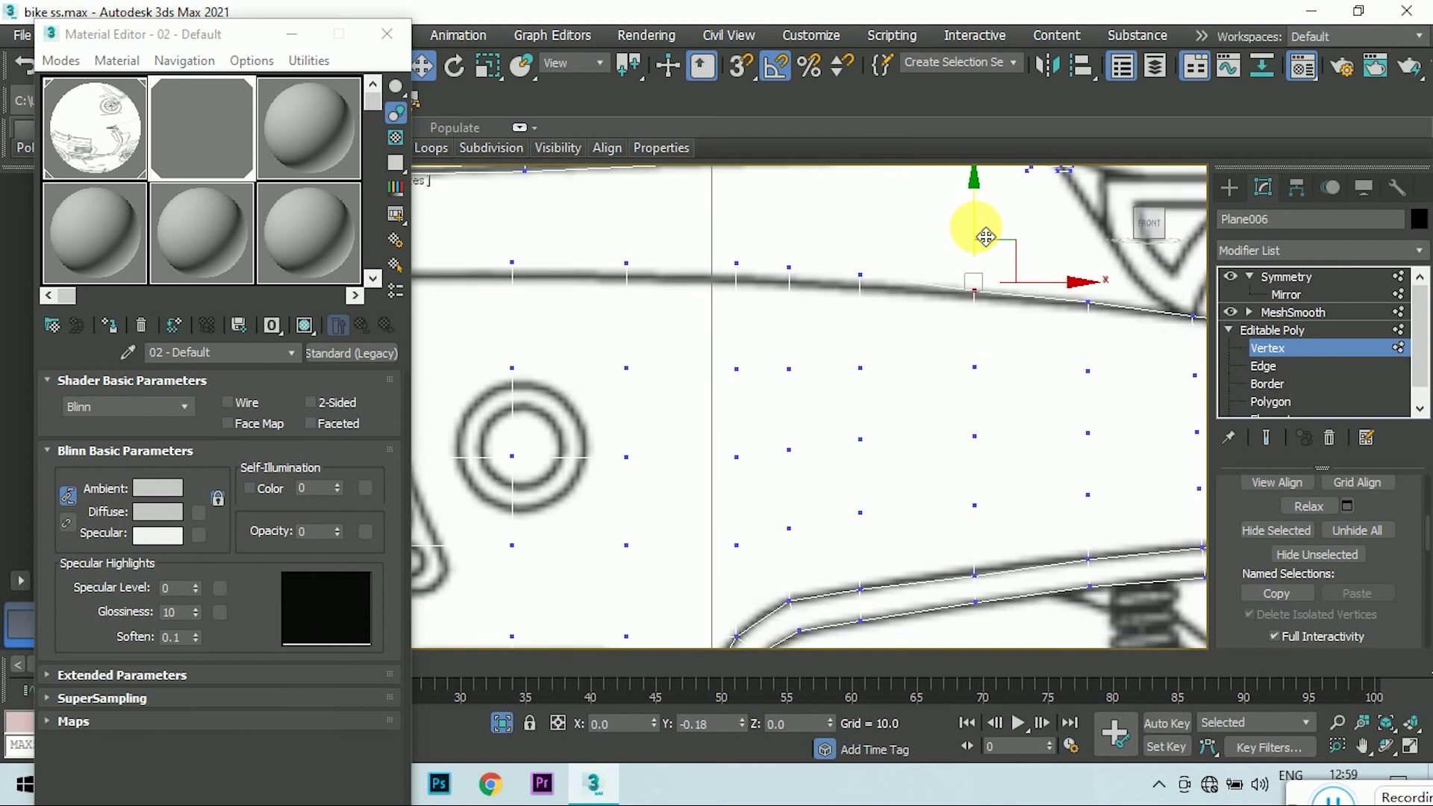
click(861, 275)
scroll(815, 282, up, 3)
click(908, 280)
drag(915, 246, 925, 272)
click(801, 268)
middle_drag(801, 250, 929, 247)
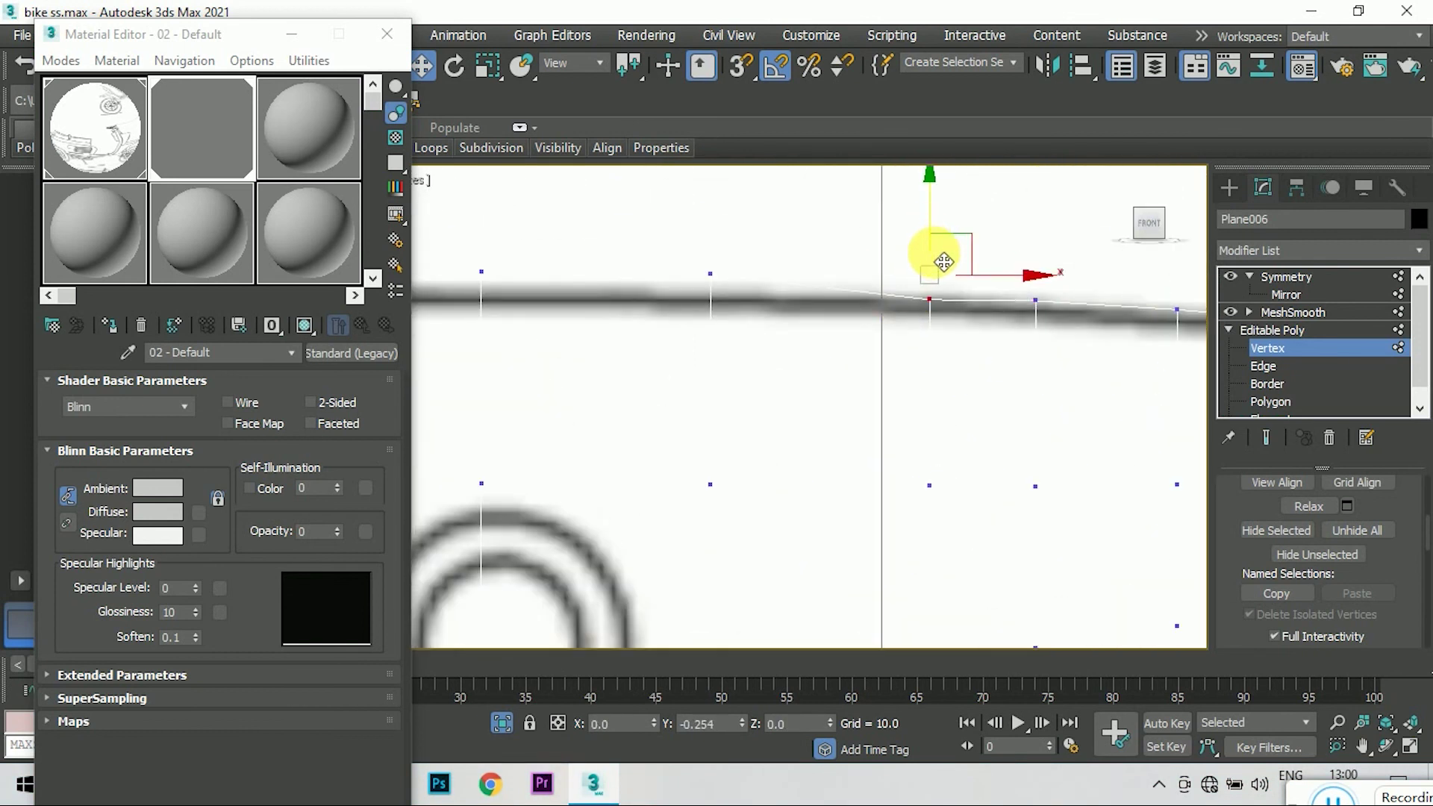
scroll(944, 261, down, 3)
click(940, 281)
scroll(869, 298, up, 3)
click(866, 297)
scroll(948, 294, down, 3)
scroll(721, 321, up, 3)
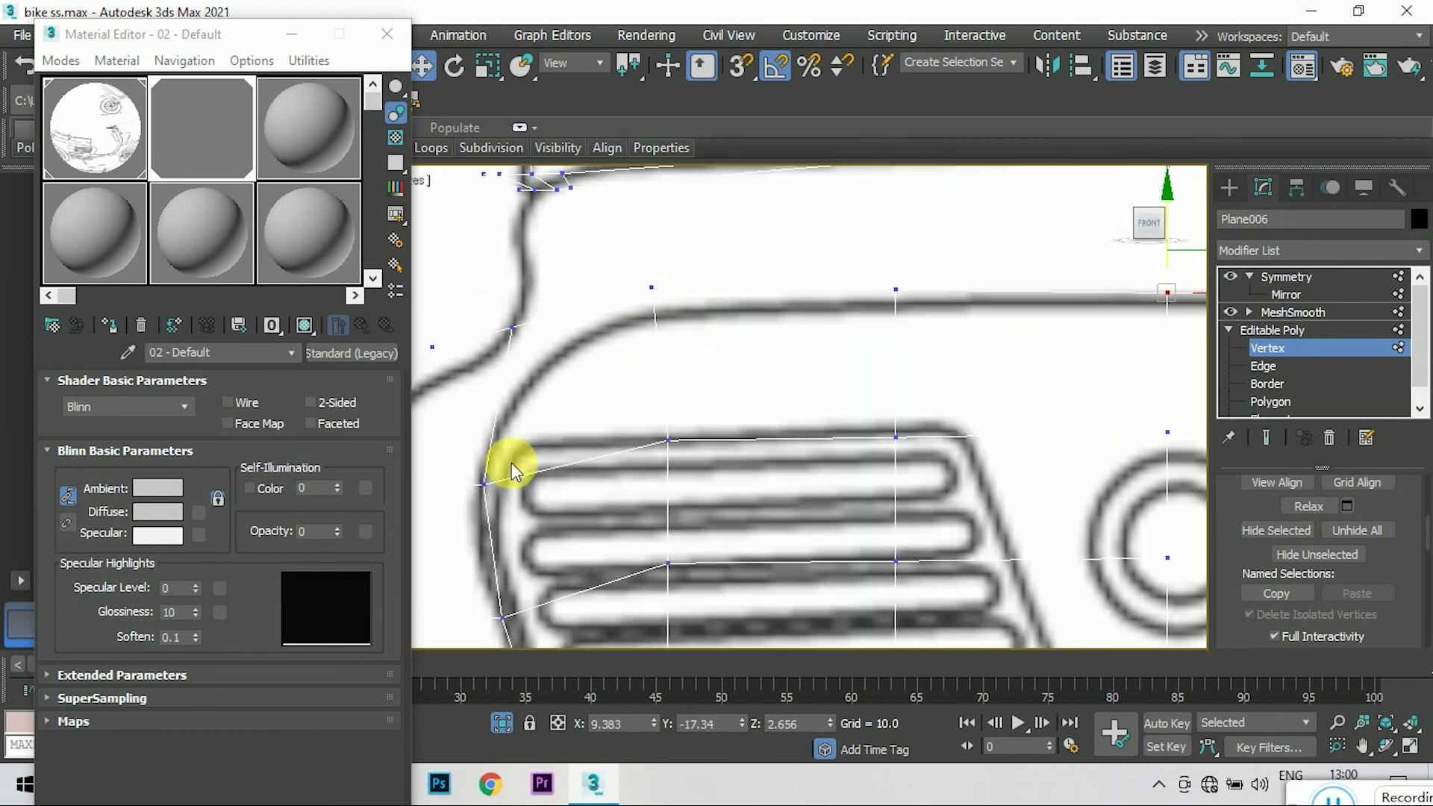
scroll(948, 343, down, 2)
- Enable Show End Result, select grille panel top-edge vertices, and set material opacity to 14
click(1263, 439)
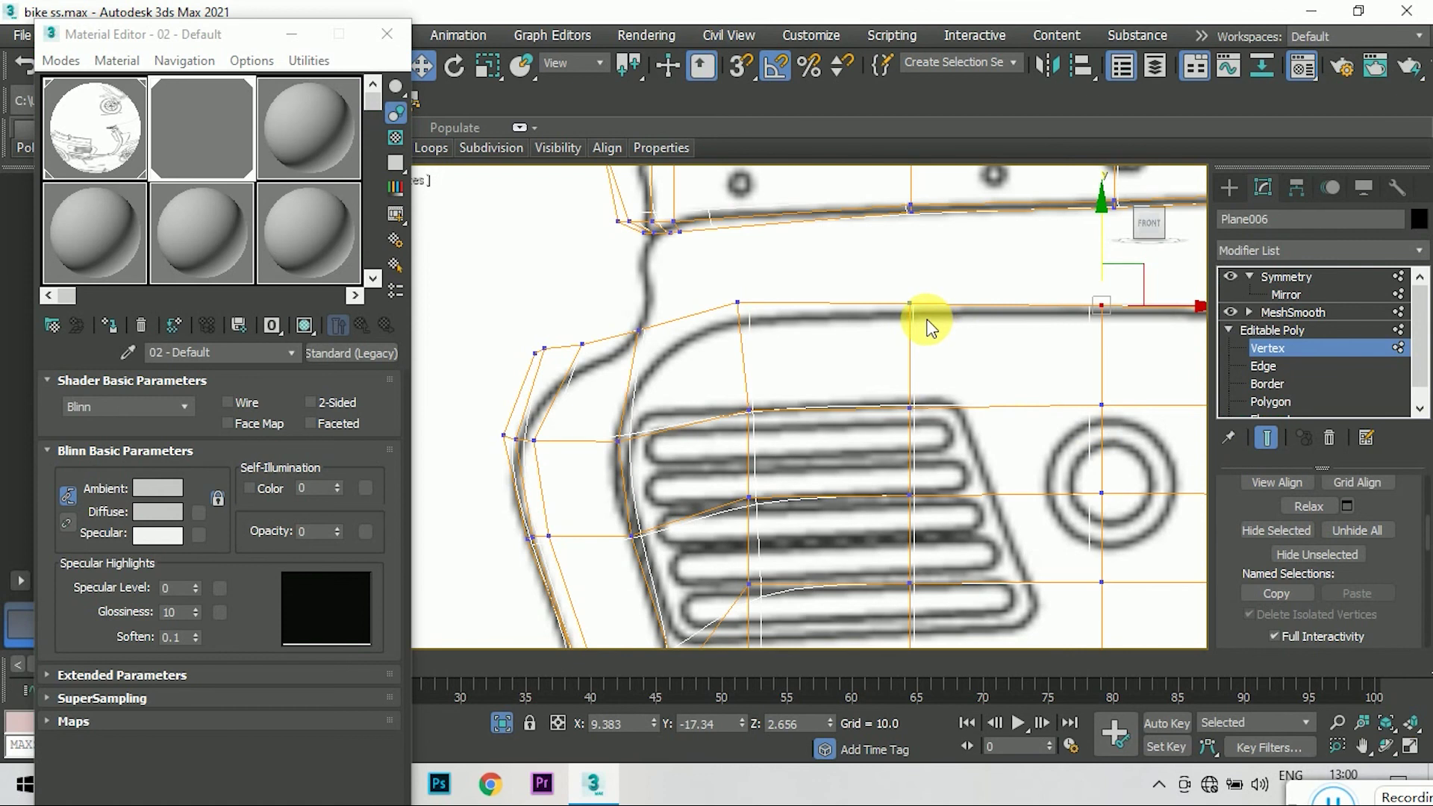
scroll(928, 326, up, 2)
click(866, 324)
middle_drag(870, 284, 940, 287)
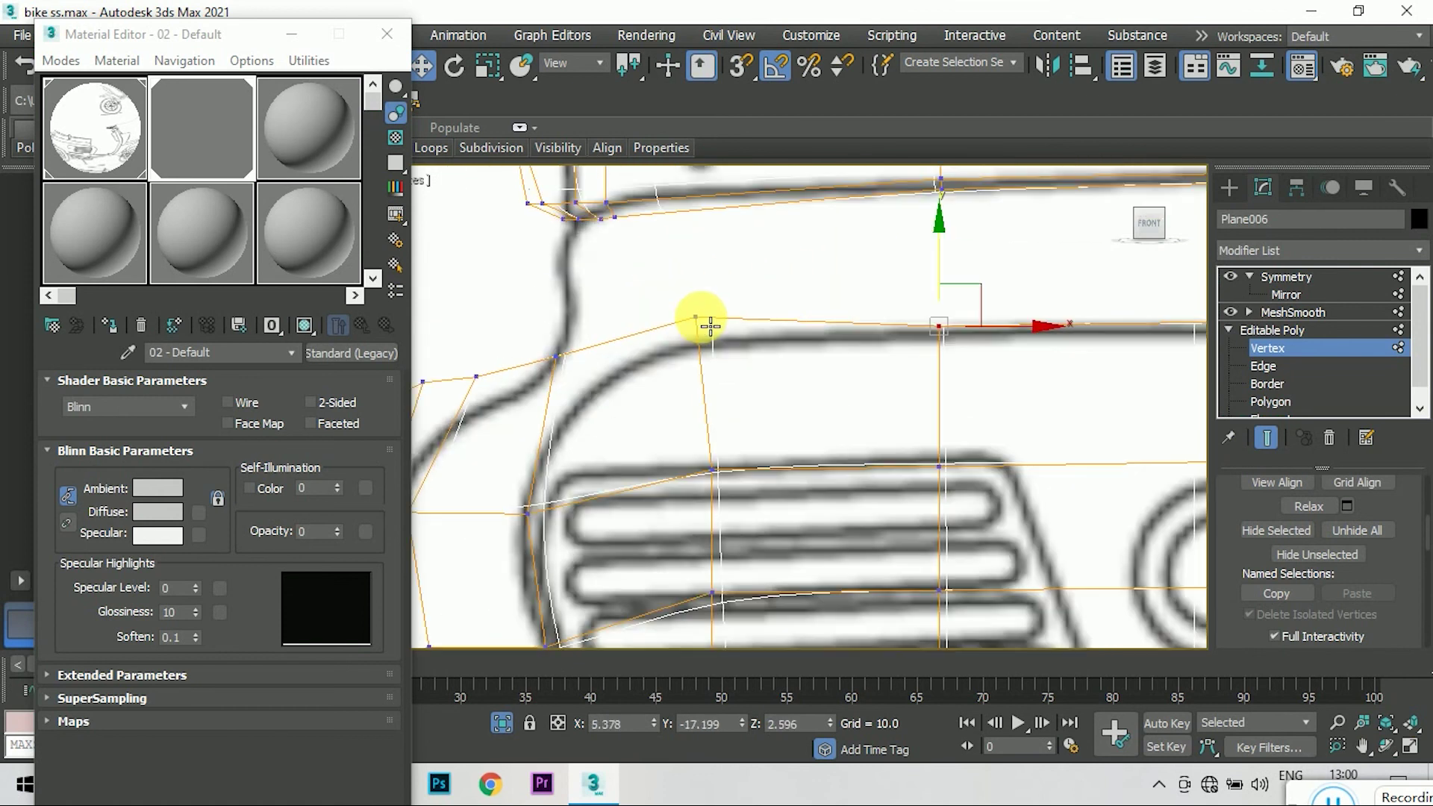
click(695, 317)
scroll(705, 299, down, 2)
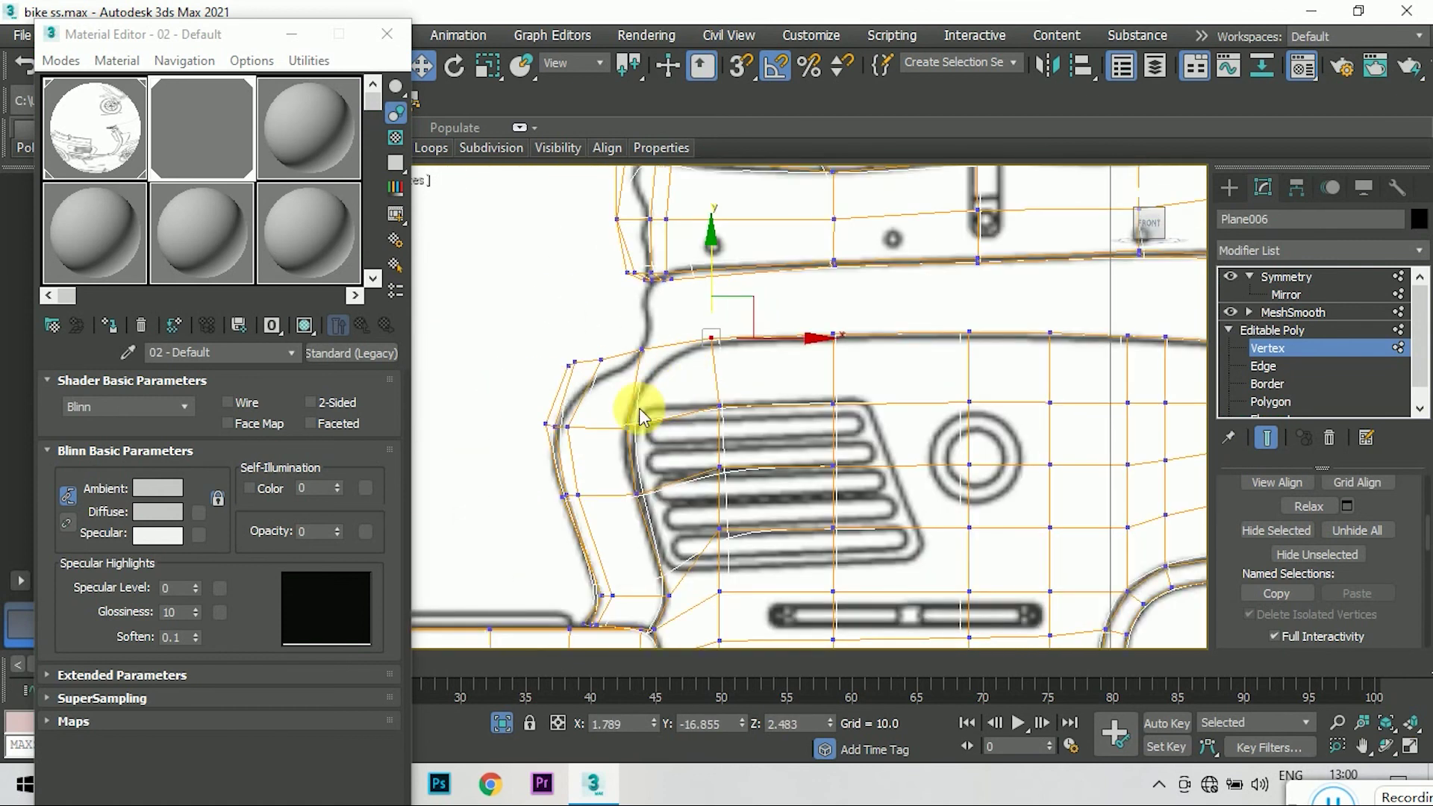
drag(339, 526, 339, 515)
scroll(623, 353, up, 2)
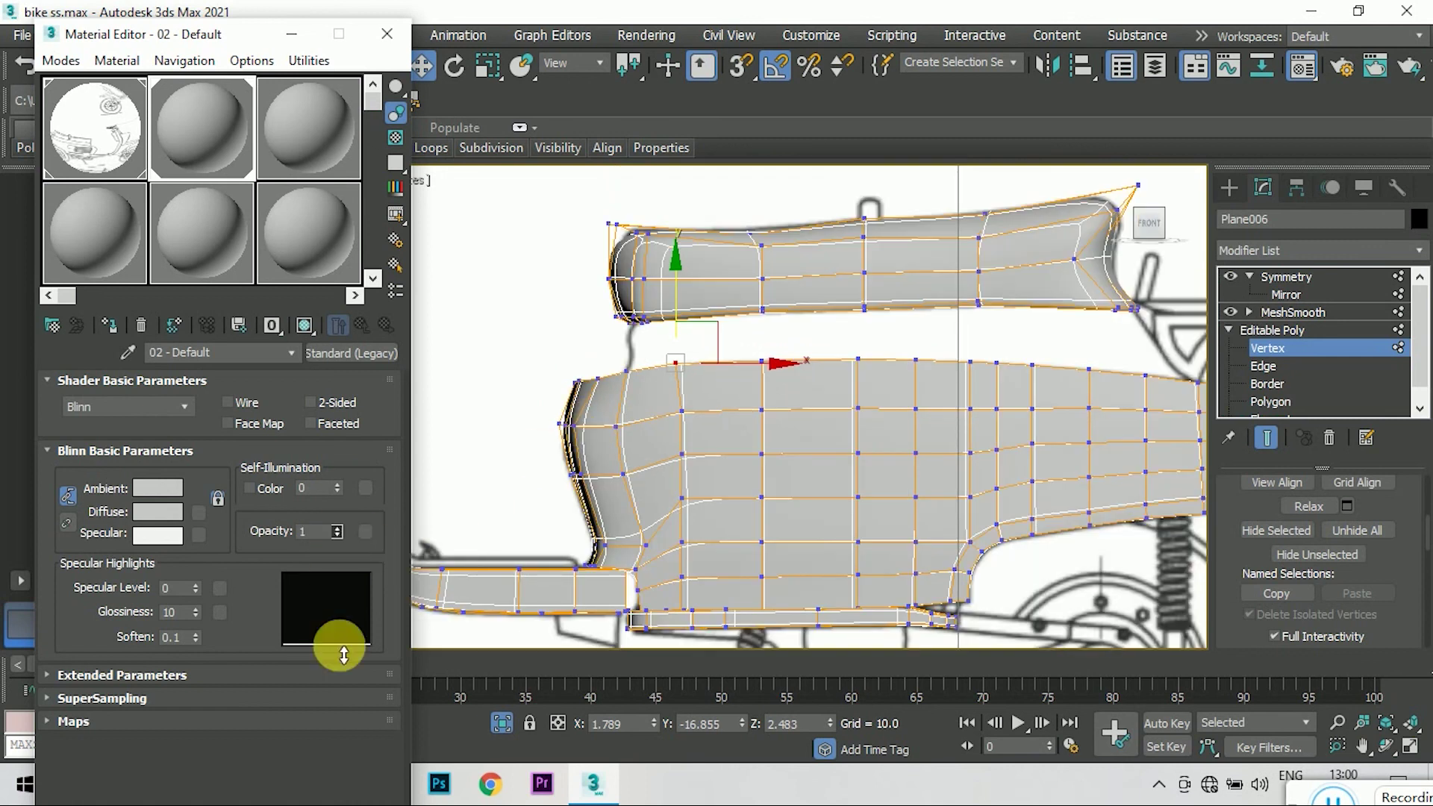
- Move Plane006's upper-left curve vertices onto the grille outline in the Front view
drag(521, 330, 686, 359)
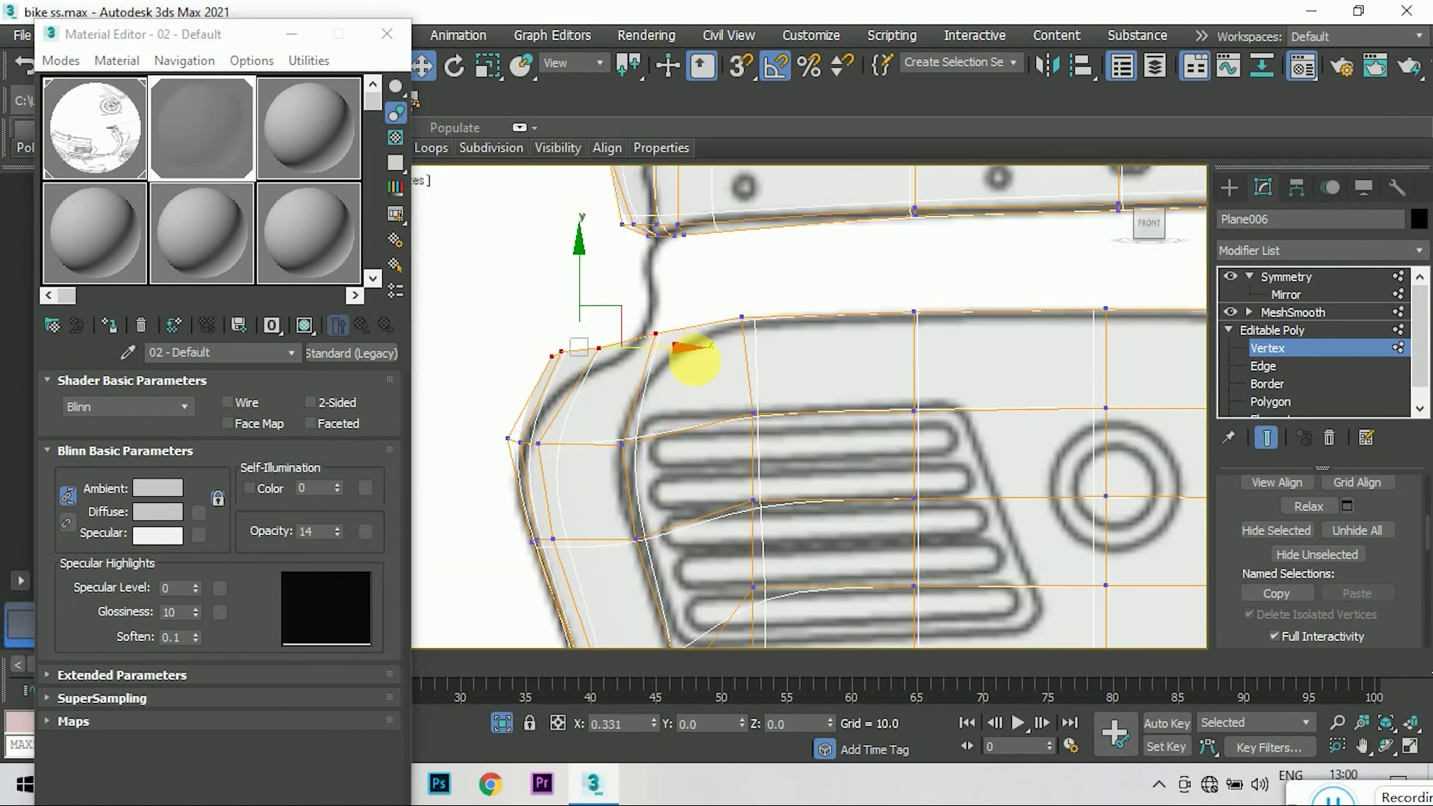
mouse_move(733, 418)
mouse_down()
mouse_move(748, 430)
mouse_move(714, 422)
mouse_up()
scroll(706, 336, up, 2)
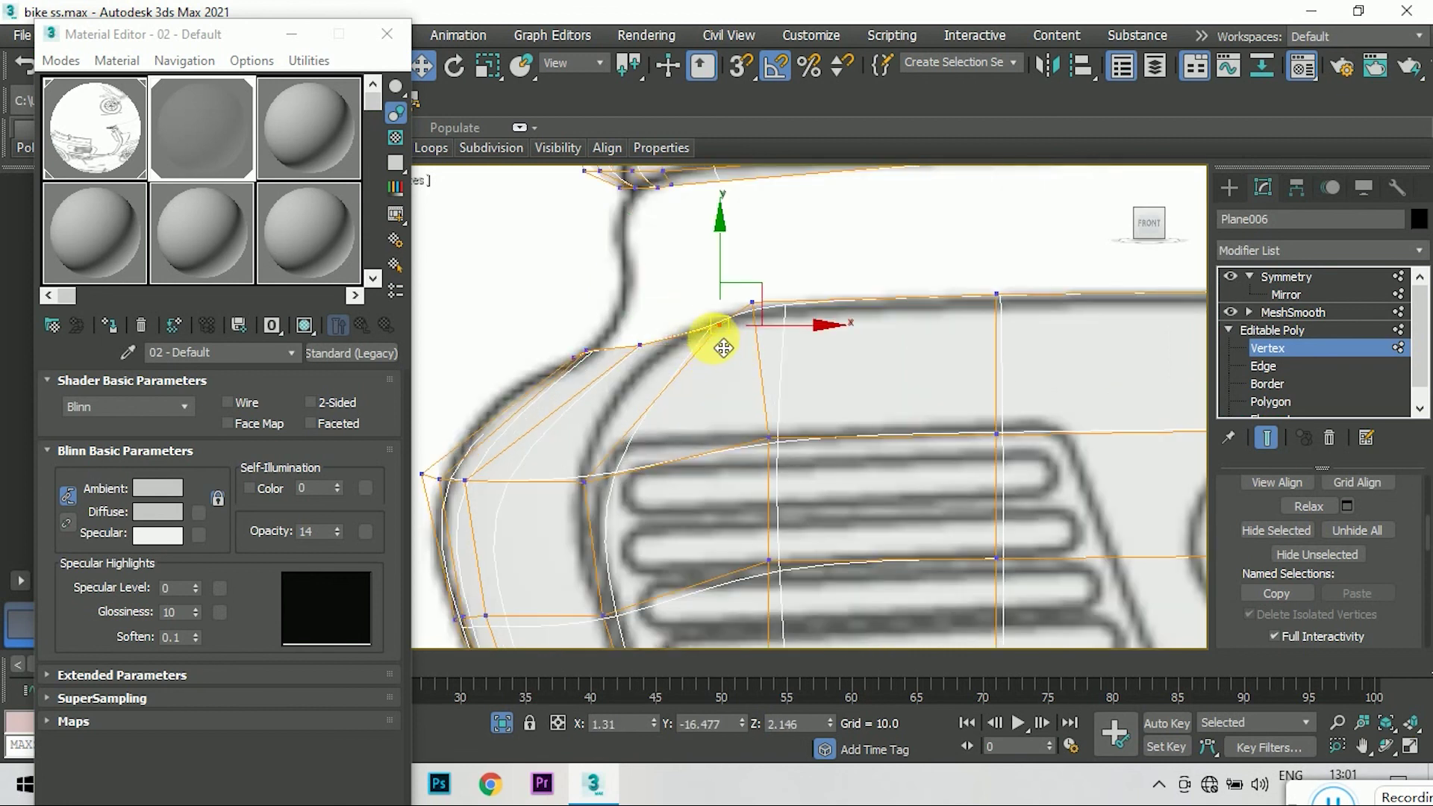
drag(690, 367, 664, 366)
click(586, 484)
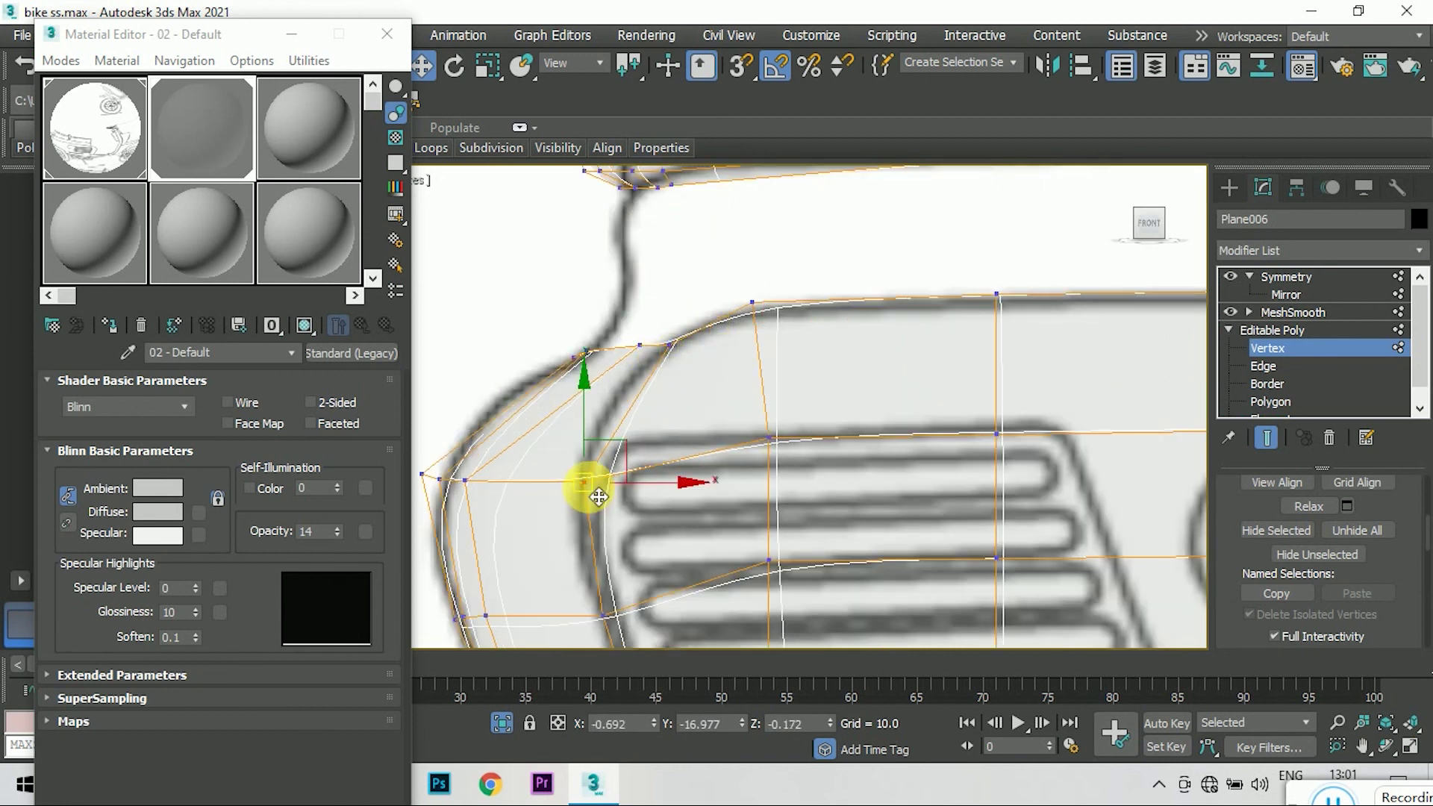
drag(562, 474, 545, 466)
scroll(593, 456, down, 2)
click(716, 548)
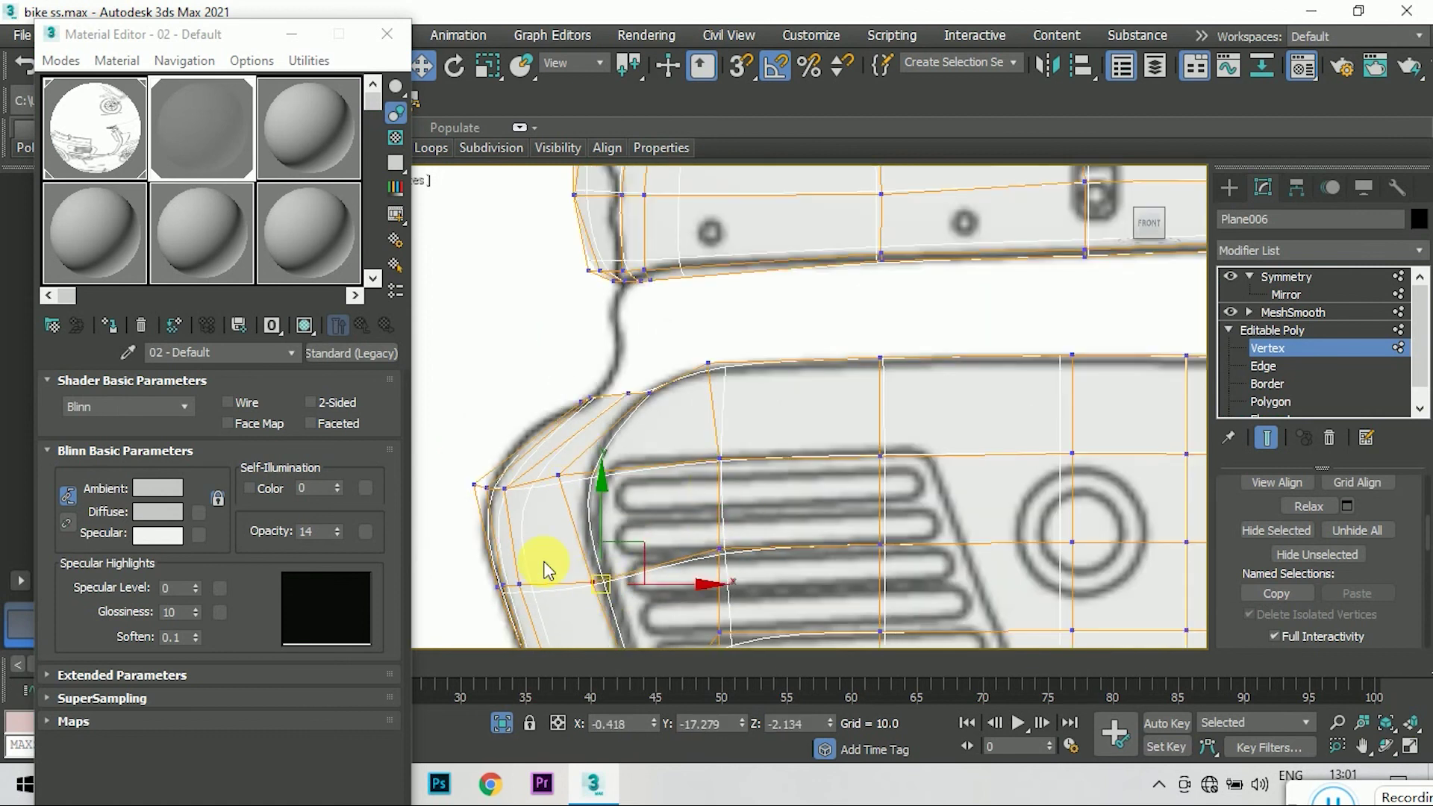
scroll(568, 433, up, 2)
scroll(681, 391, up, 2)
click(696, 377)
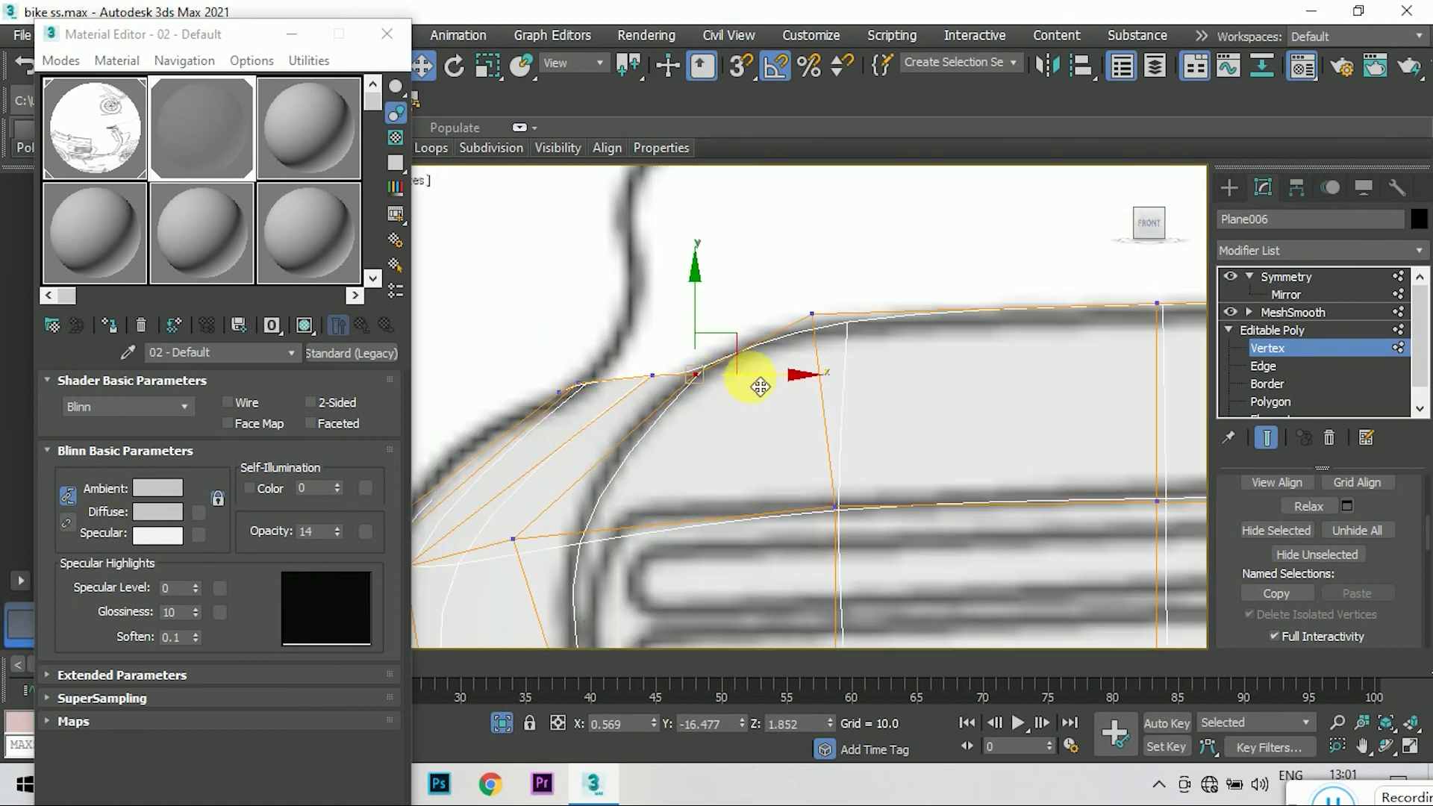
scroll(713, 345, down, 3)
- Check the reshaped panel from the Top and other ViewCube orientations, zooming in Front
click(1152, 227)
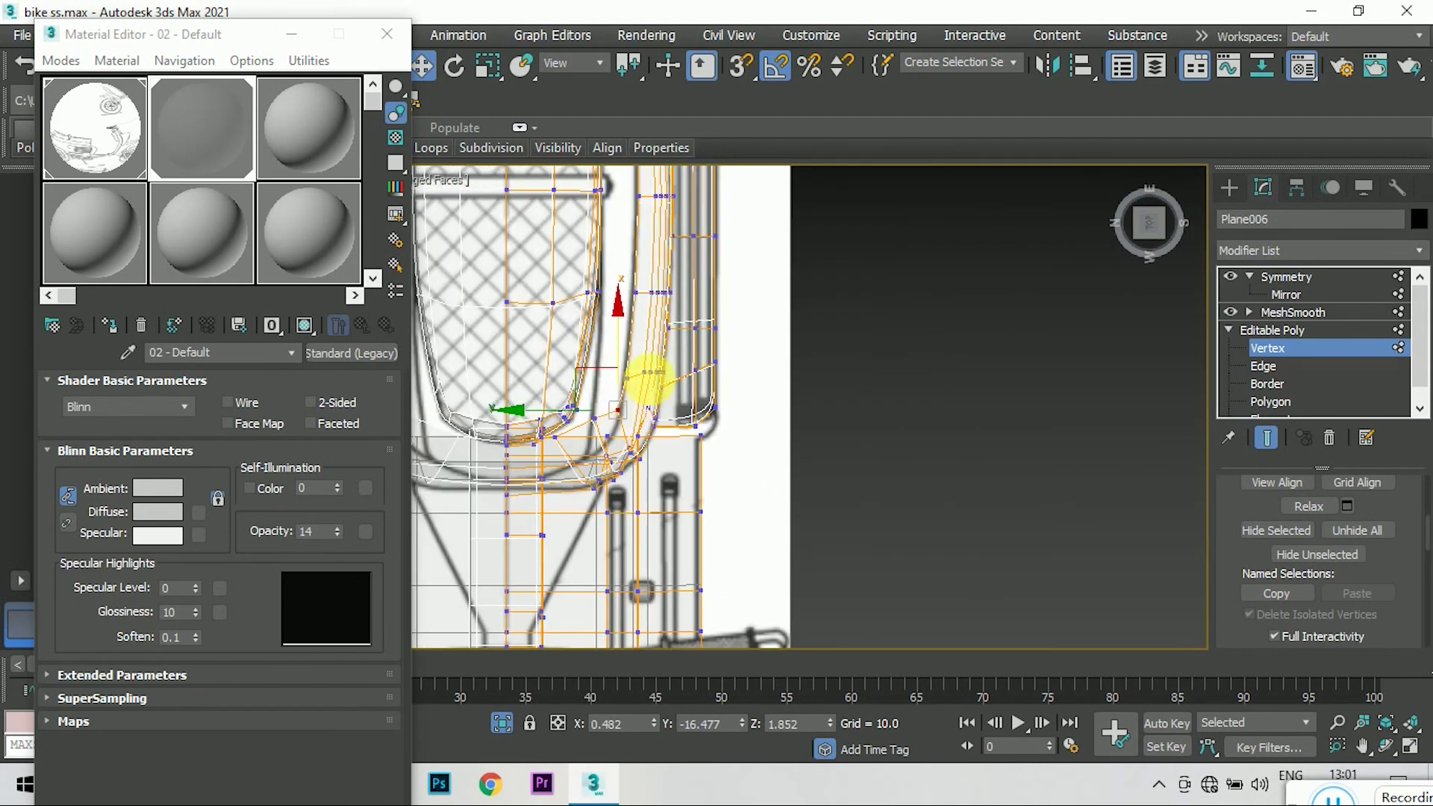
click(1168, 230)
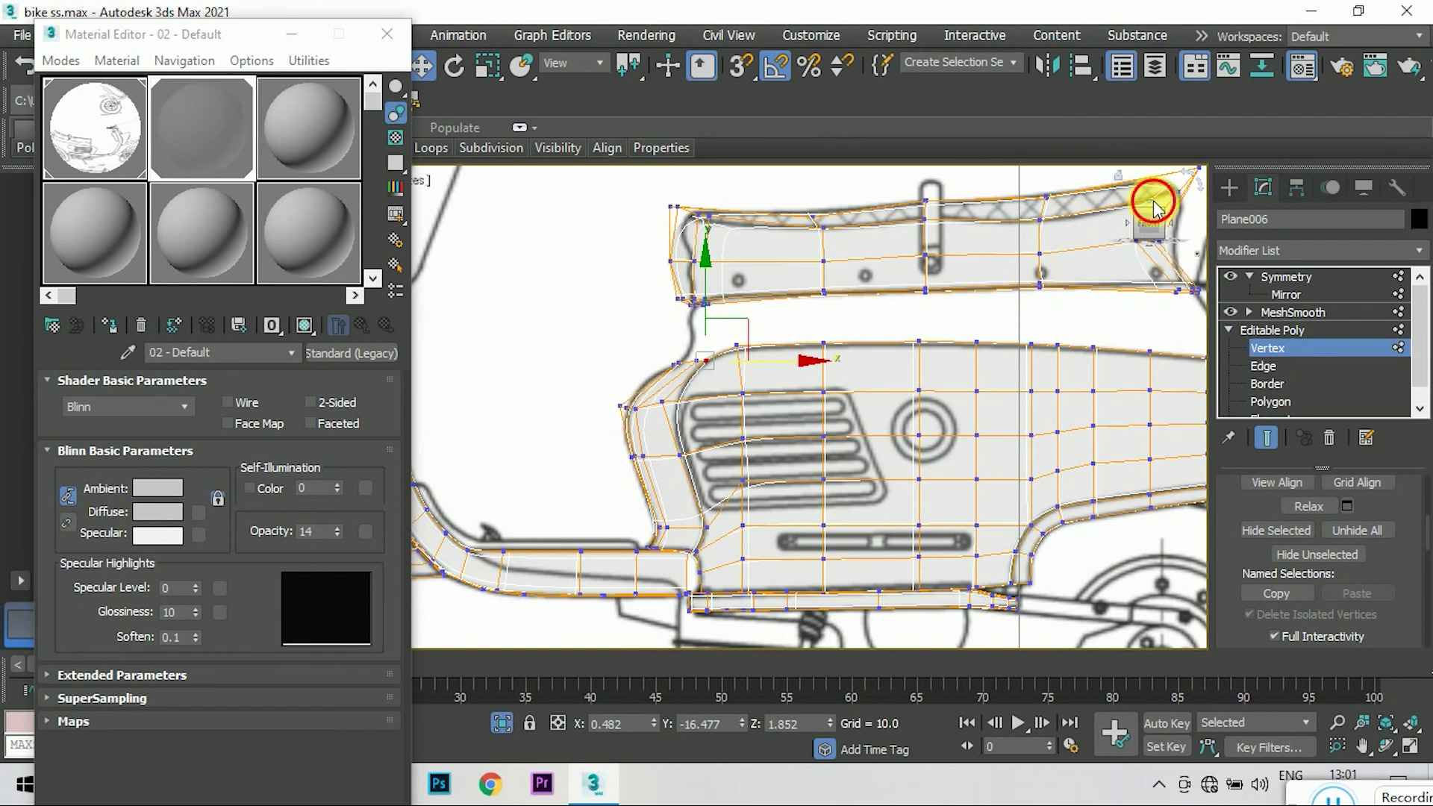
click(1154, 203)
click(1117, 236)
scroll(704, 378, up, 3)
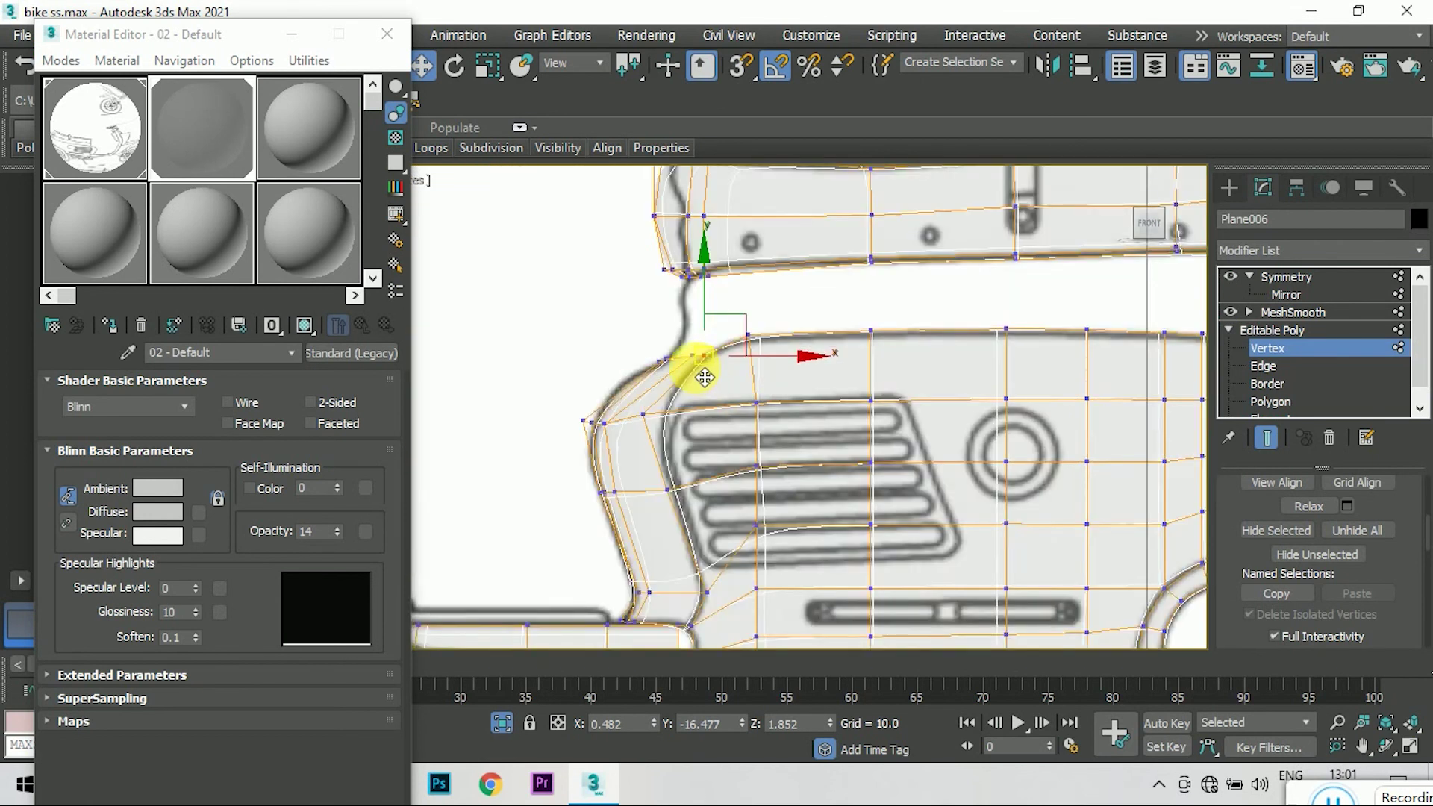
scroll(704, 378, up, 3)
scroll(676, 354, down, 3)
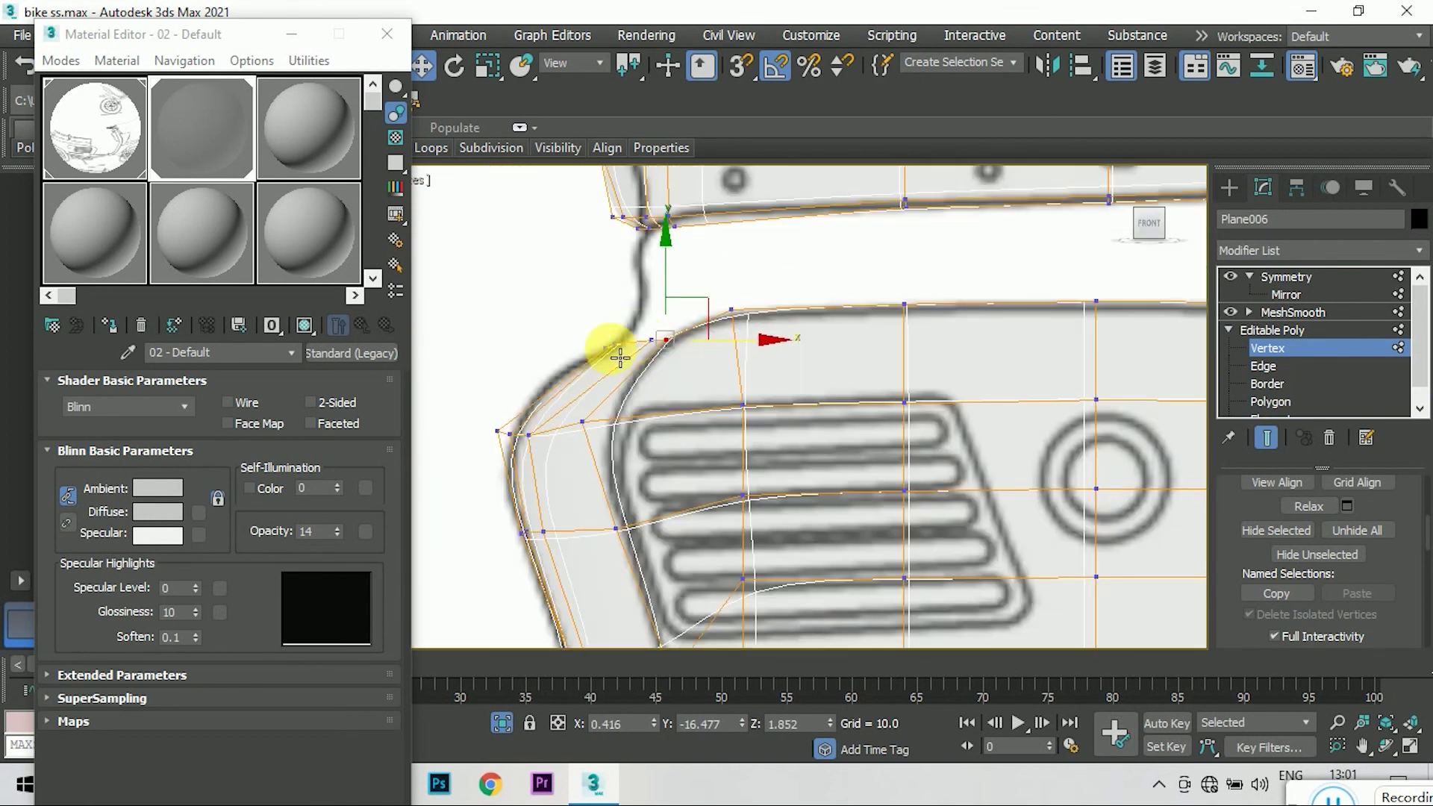
scroll(609, 353, down, 2)
- Orbit out from the Top view to inspect the whole scooter, then return to Front
click(1153, 236)
scroll(634, 256, up, 3)
scroll(634, 276, up, 2)
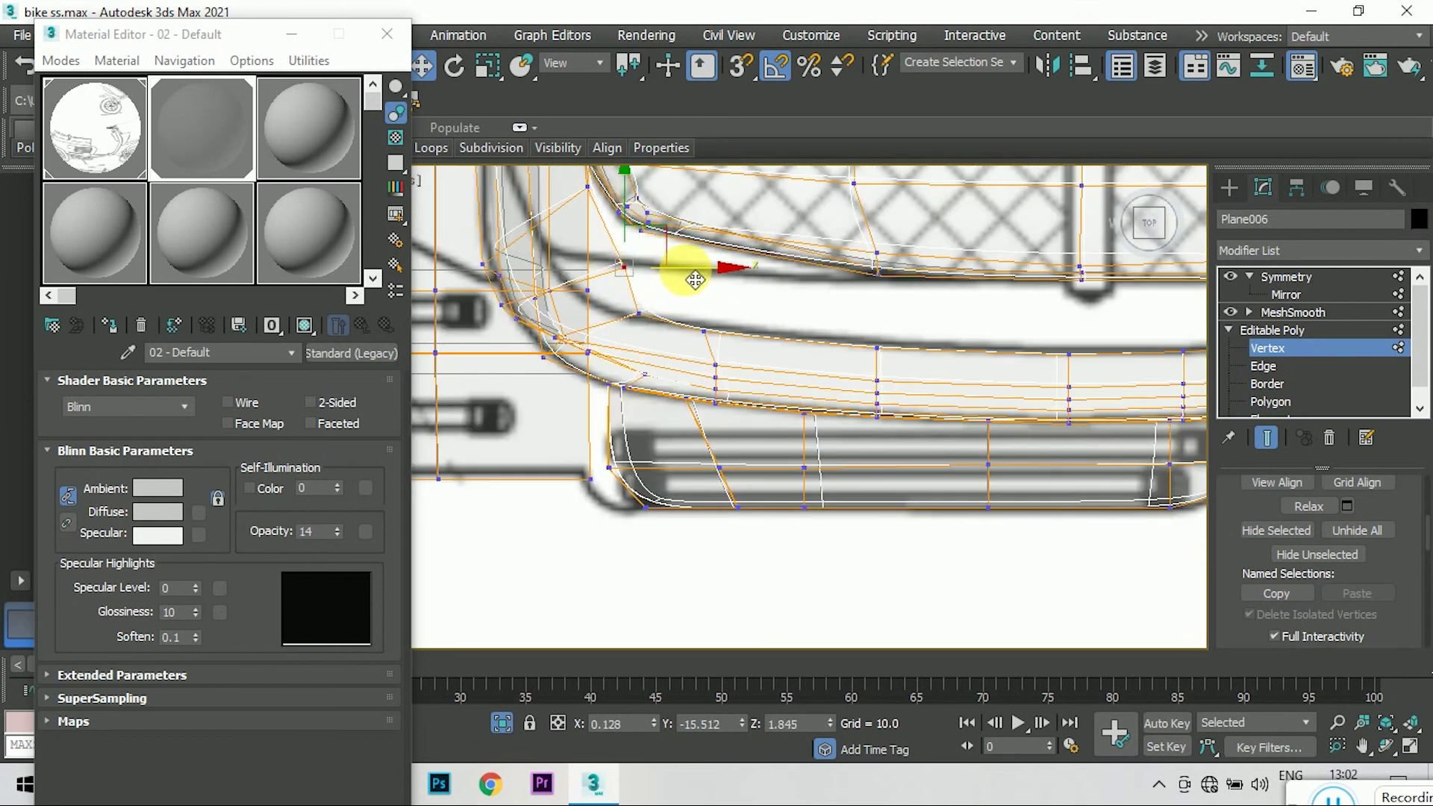
drag(1158, 224, 1135, 185)
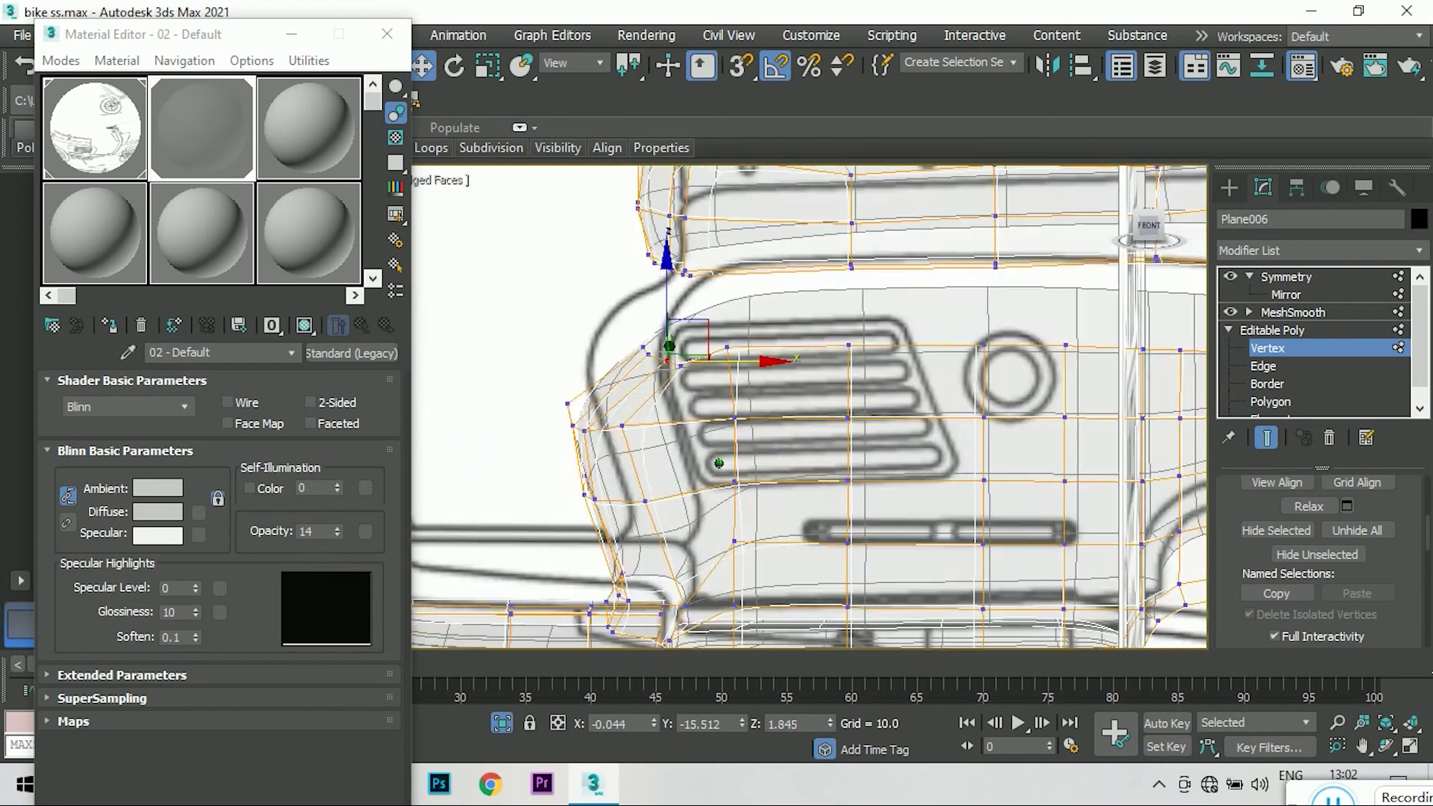
click(1127, 183)
click(1161, 234)
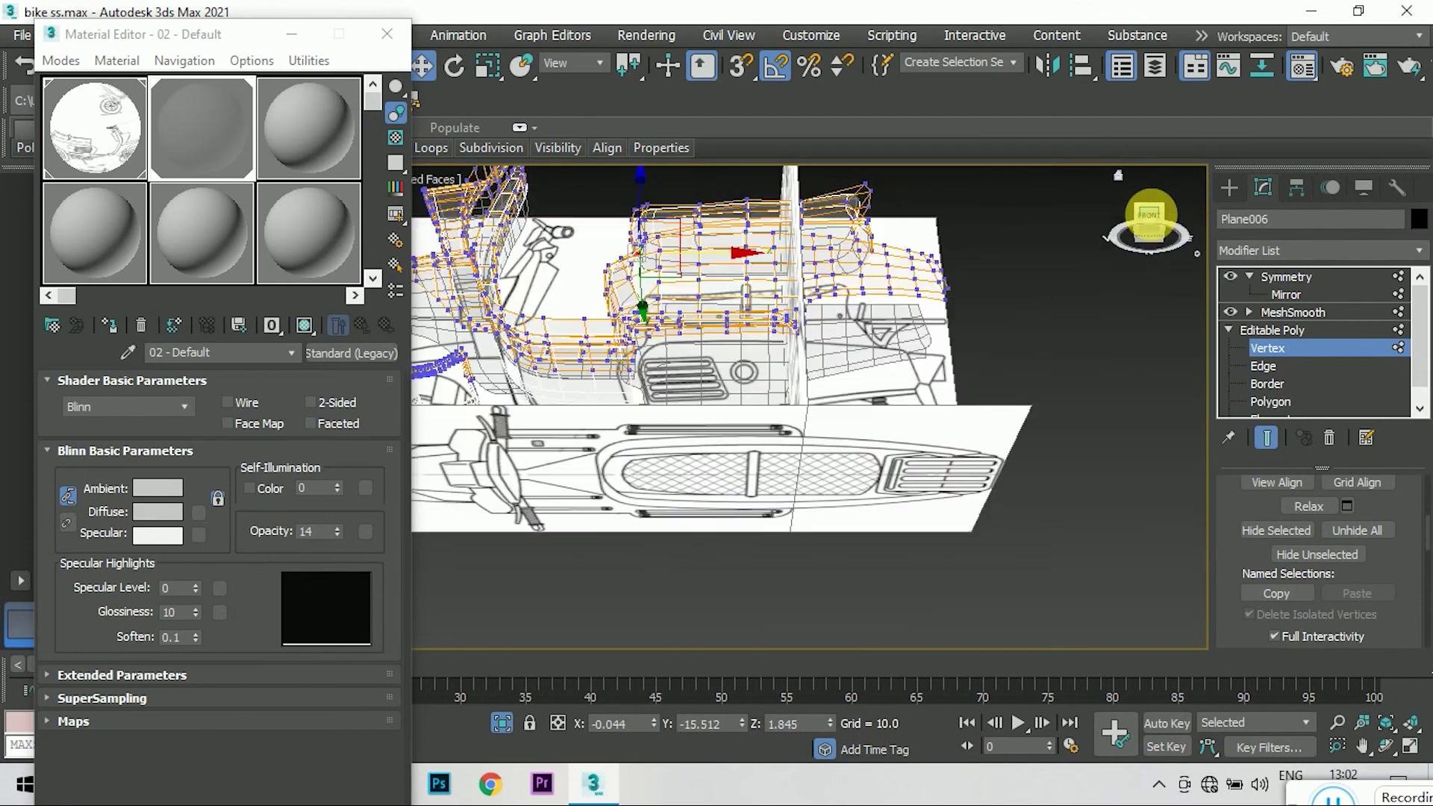